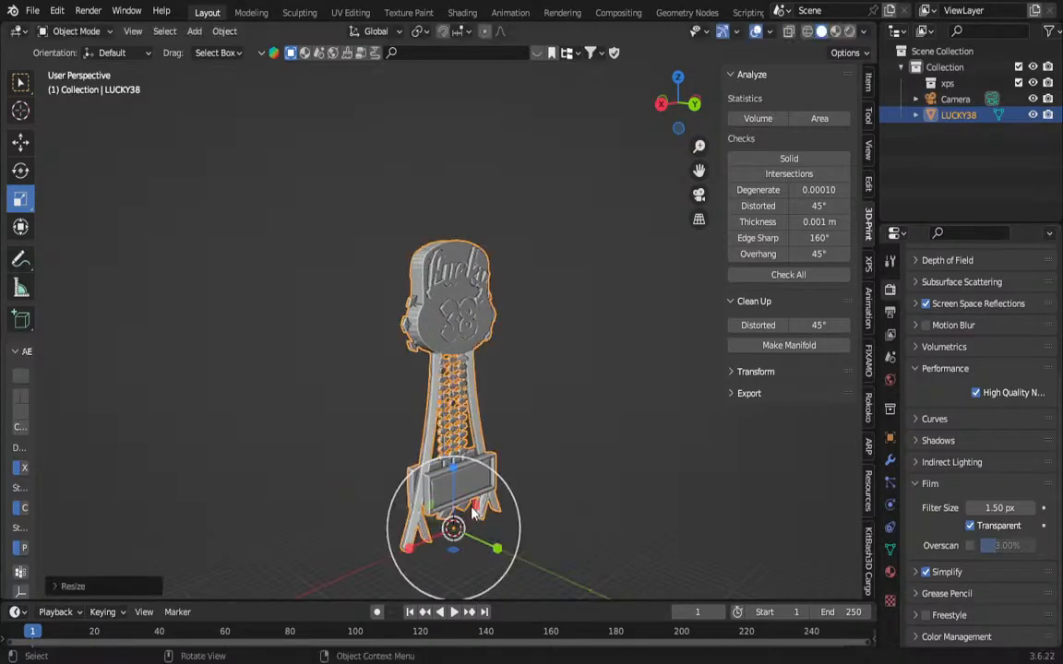
# Scale the LUCKY38 model along the Y axis to make it thicker.
pyautogui.scroll(3, 465, 504)
pyautogui.moveTo(389, 486); pyautogui.dragTo(468, 498, button='middle')
pyautogui.scroll(-3, 467, 498)
pyautogui.scroll(2, 465, 505)
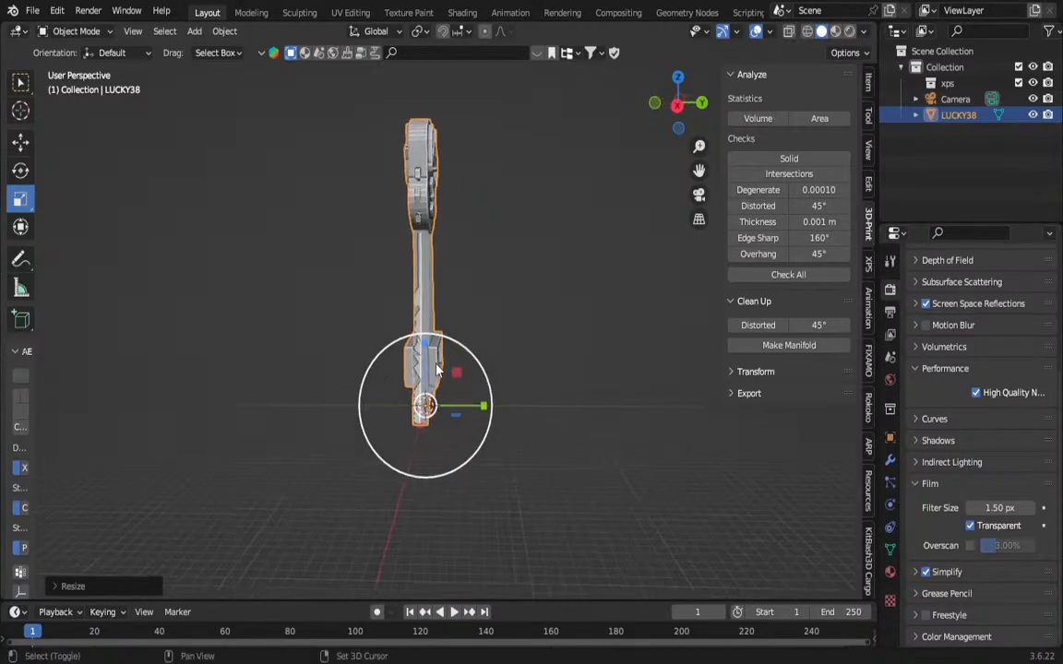
pyautogui.scroll(4, 466, 505)
pyautogui.moveTo(468, 505); pyautogui.dragTo(479, 508)
pyautogui.moveTo(508, 433); pyautogui.dragTo(396, 261, button='middle')
pyautogui.scroll(3, 397, 261)
# Open the LUCKY38 mesh in Edit Mode.
pyautogui.click(73, 30)
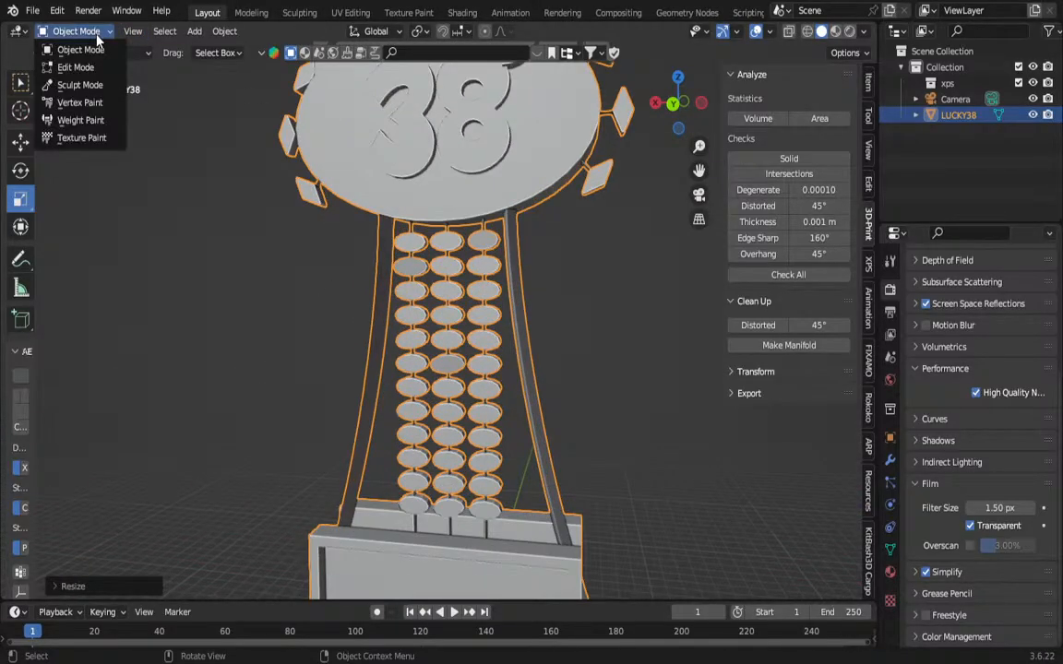
pyautogui.click(78, 64)
pyautogui.rightClick(452, 197)
pyautogui.click(452, 194)
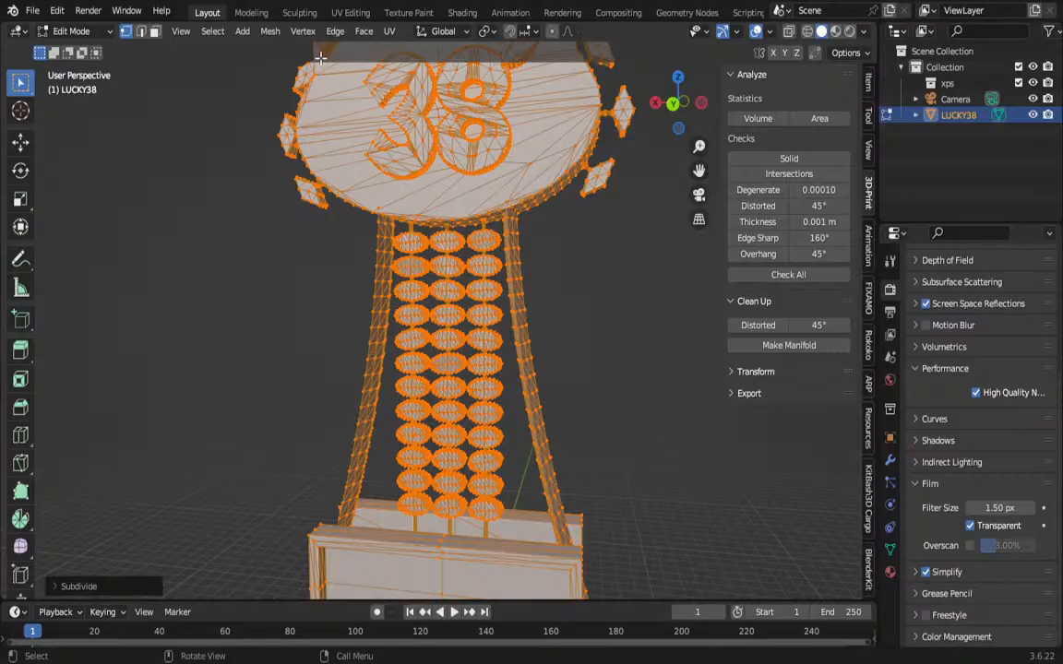
pyautogui.hotkey('ctrl', 'z')
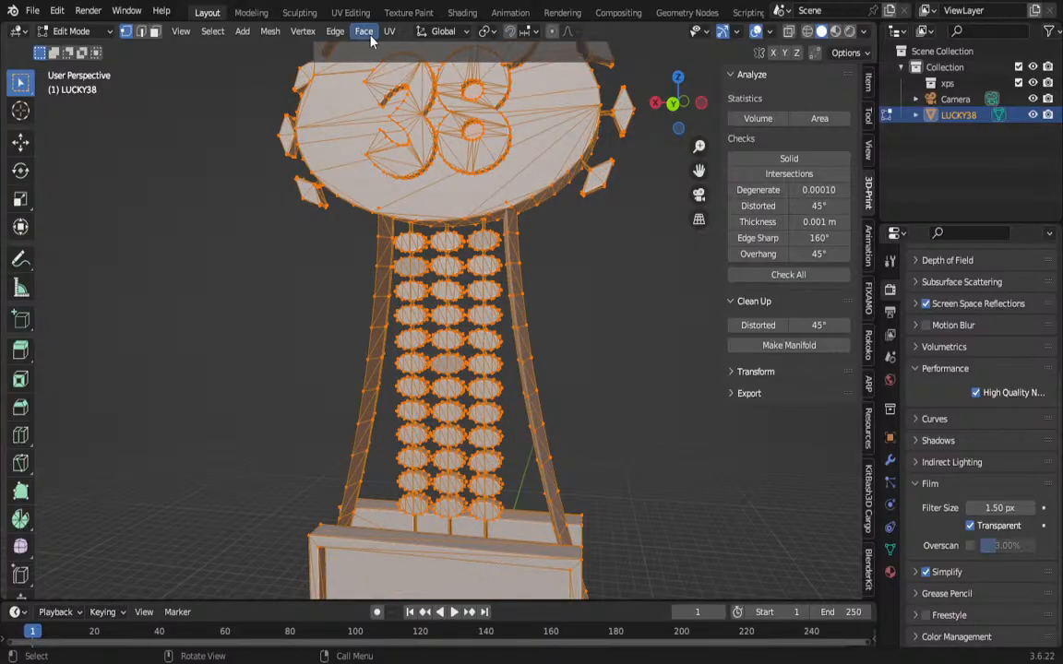
# Convert the triangles of the whole LUCKY38 mesh to quads and return to Object Mode.
pyautogui.click(362, 31)
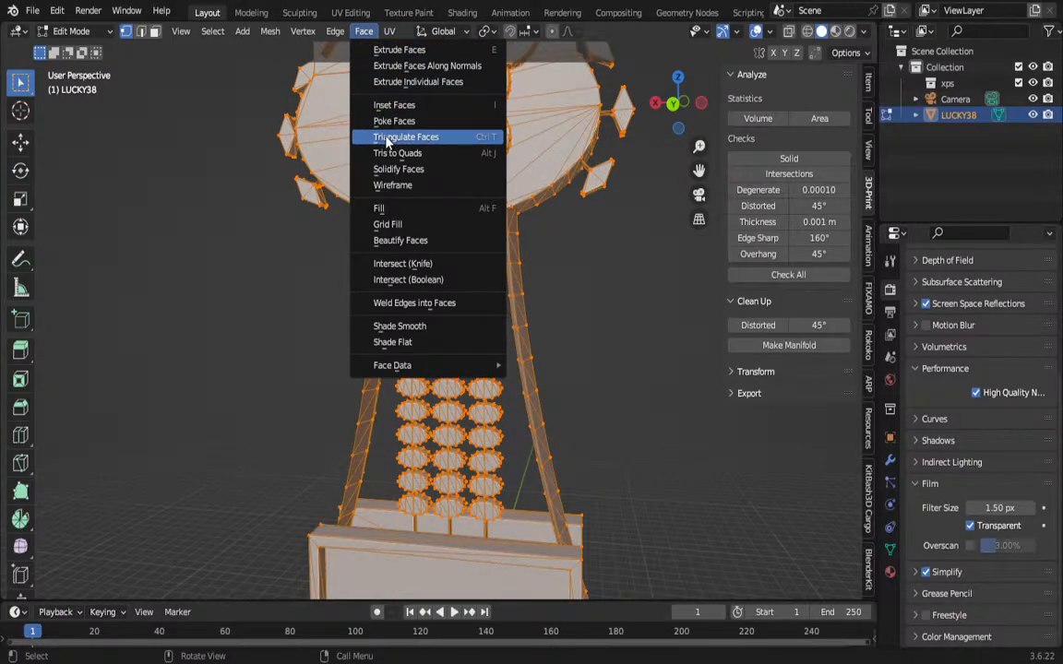
pyautogui.click(395, 153)
pyautogui.click(69, 30)
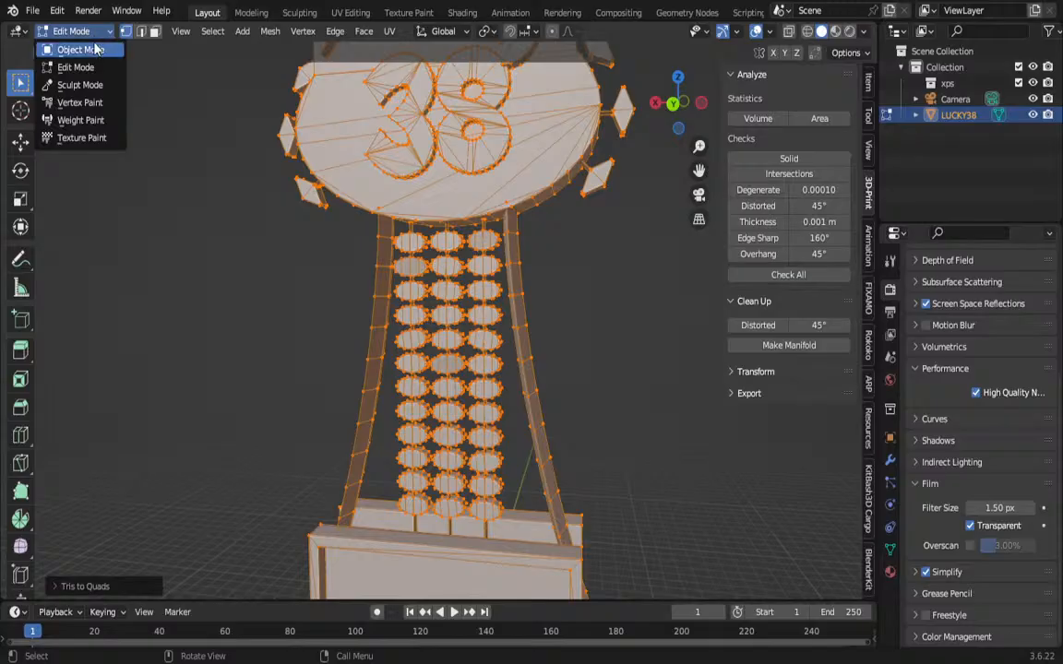
pyautogui.click(85, 46)
# Run the Make Manifold cleanup on the LUCKY38 model.
pyautogui.moveTo(184, 147); pyautogui.dragTo(300, 194, button='middle')
pyautogui.click(814, 344)
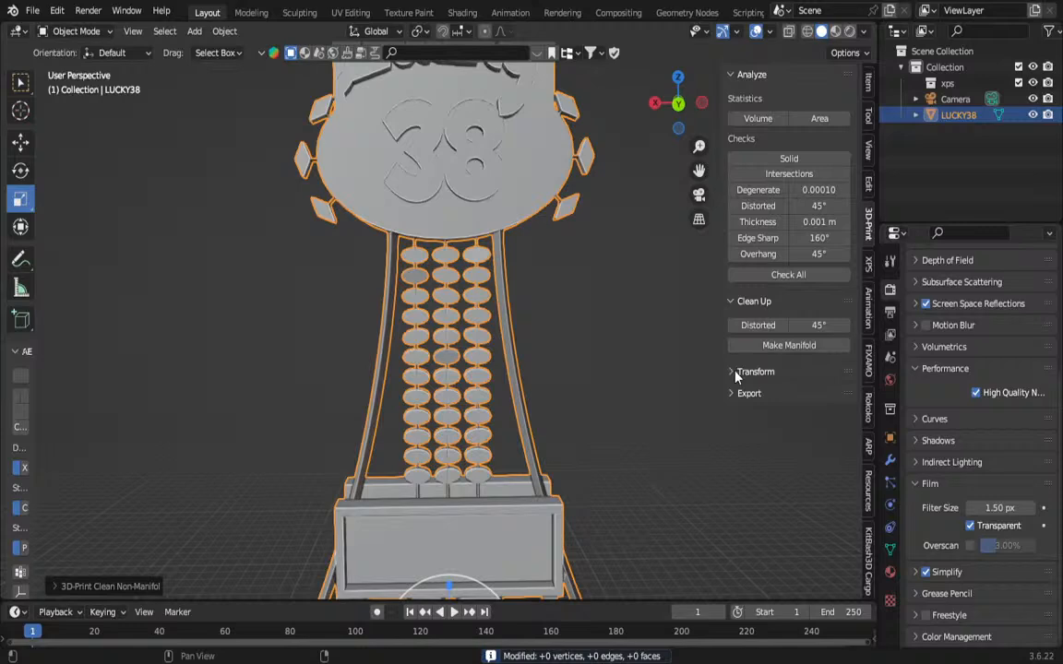
pyautogui.scroll(-3, 604, 364)
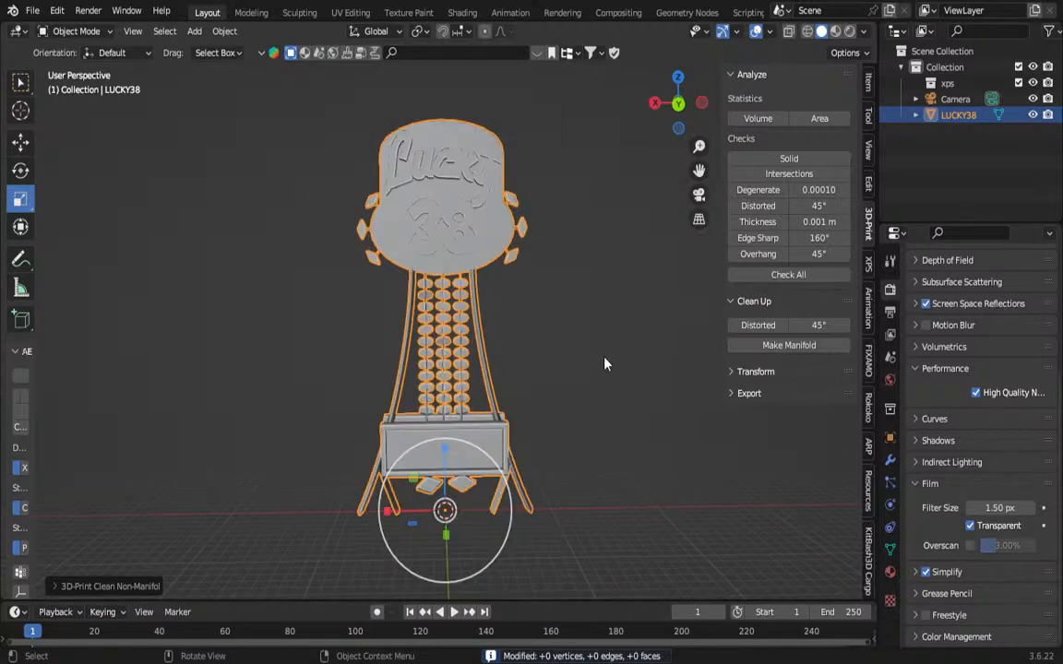
pyautogui.moveTo(604, 363); pyautogui.dragTo(418, 351, button='middle')
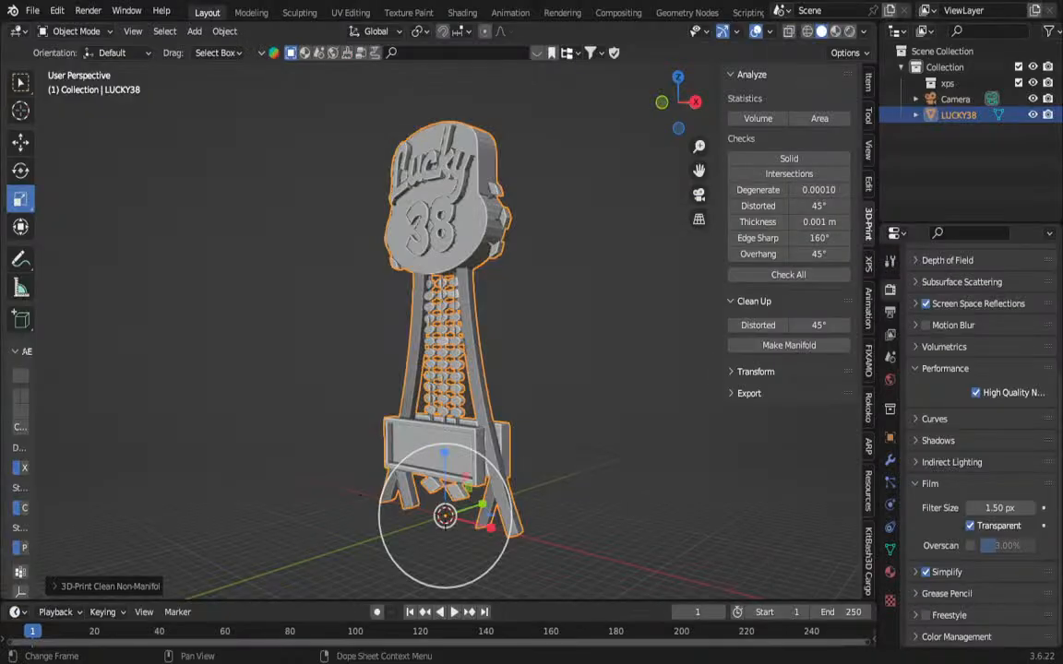
# Scale the LUCKY38 model a little further along the Y axis to deepen it.
pyautogui.scroll(6, 414, 284)
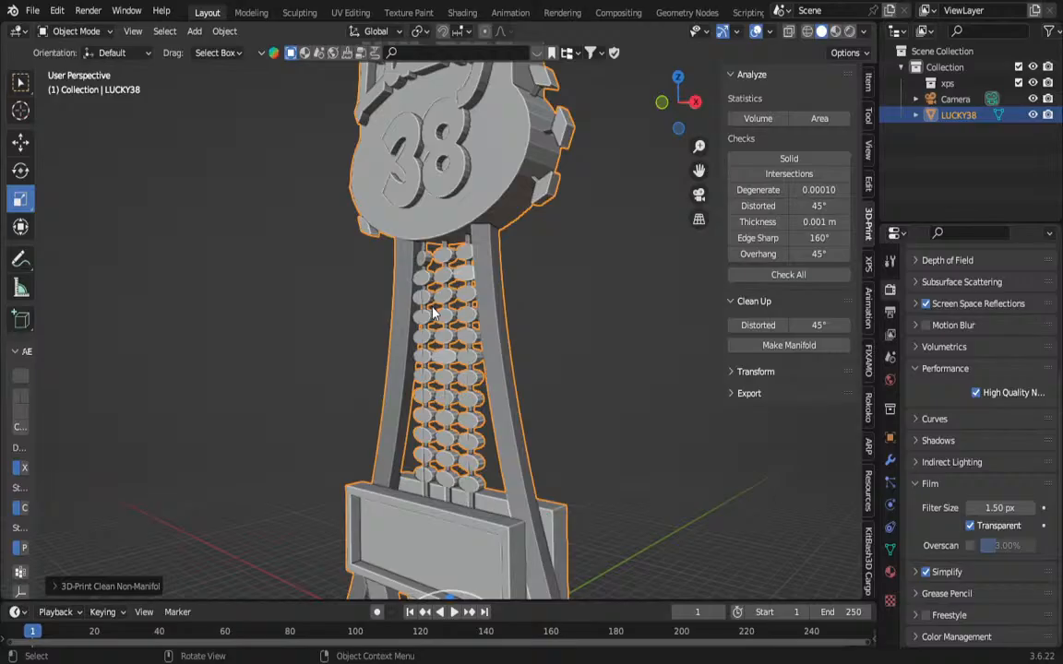
pyautogui.moveTo(388, 276); pyautogui.dragTo(497, 414, button='middle')
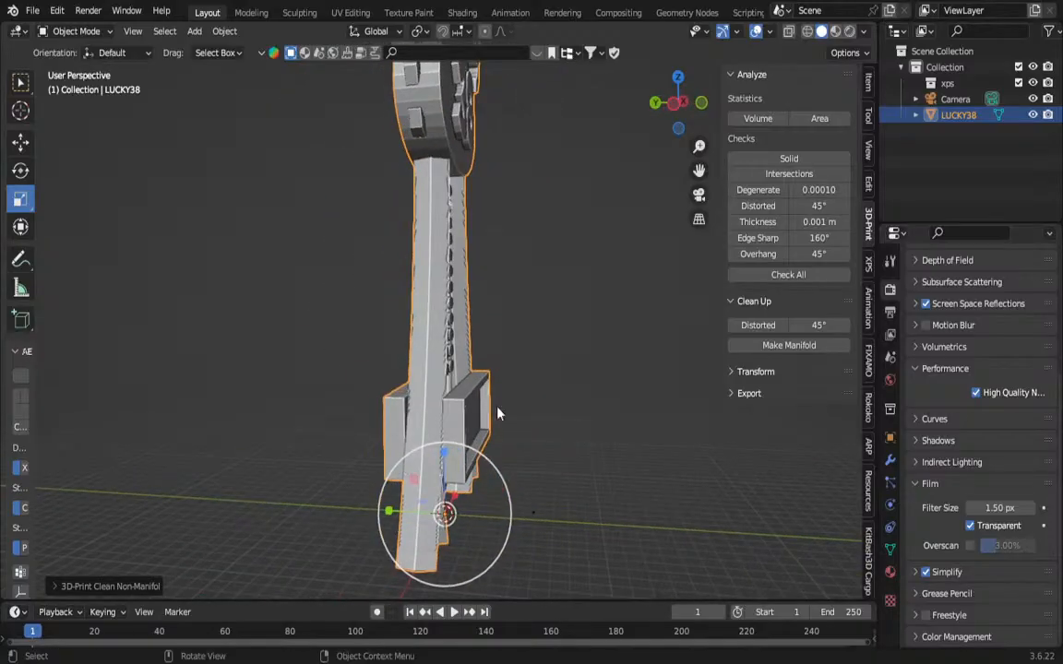
pyautogui.moveTo(389, 511); pyautogui.dragTo(376, 510)
pyautogui.moveTo(414, 442); pyautogui.dragTo(295, 230, button='middle')
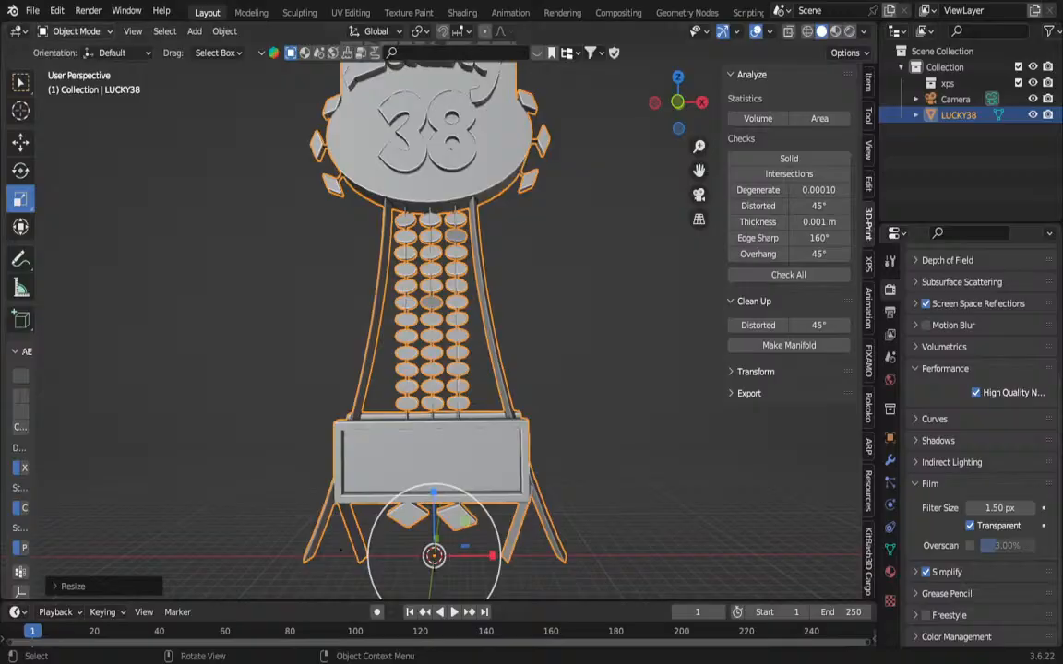
# Add a cylinder at the foot of the tower, enlarge it to the tower's width and flatten it along Z.
pyautogui.click(196, 33)
pyautogui.moveTo(286, 49)
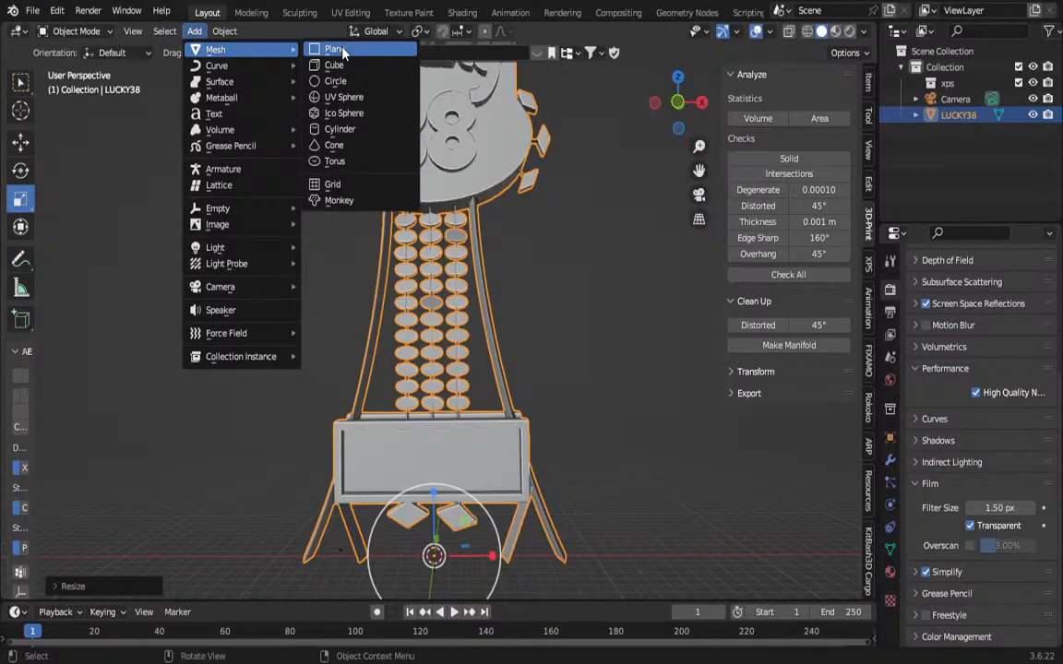
pyautogui.click(338, 132)
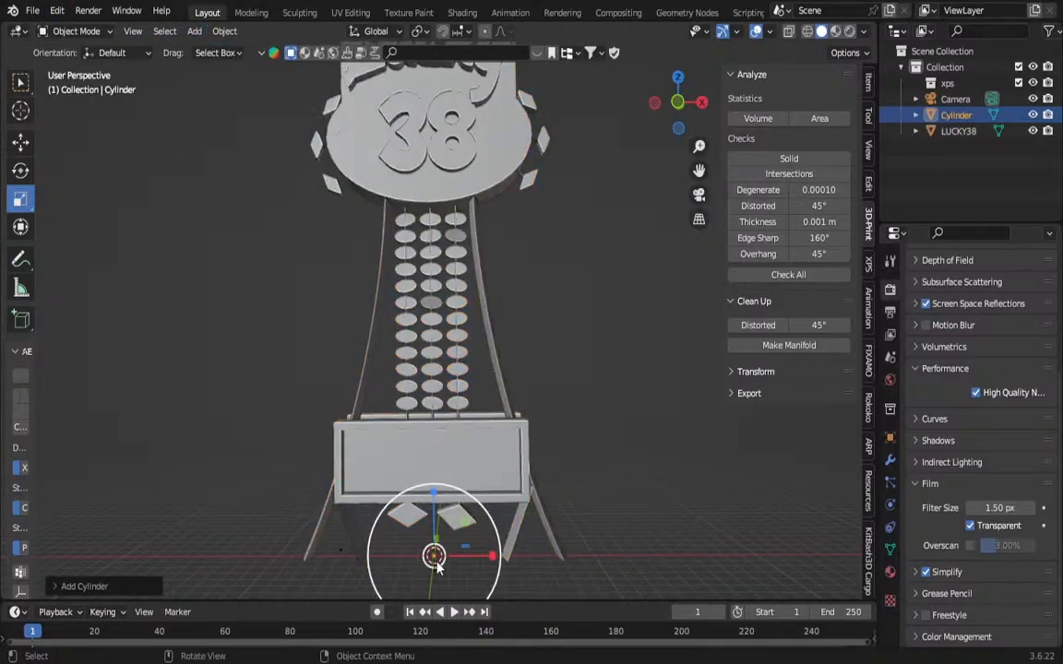
pyautogui.press('s')
pyautogui.click(337, 471)
pyautogui.press('s')
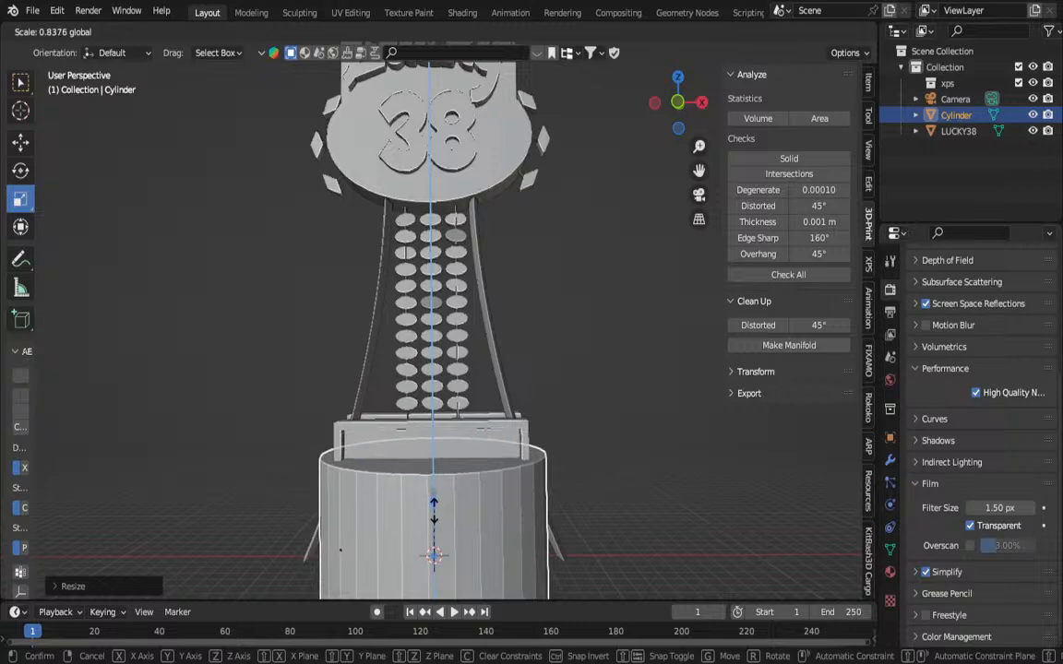
pyautogui.click(416, 490)
# Widen the cylinder base along the X axis beyond the tower's legs and reduce its height slightly along Z.
pyautogui.scroll(-2, 416, 490)
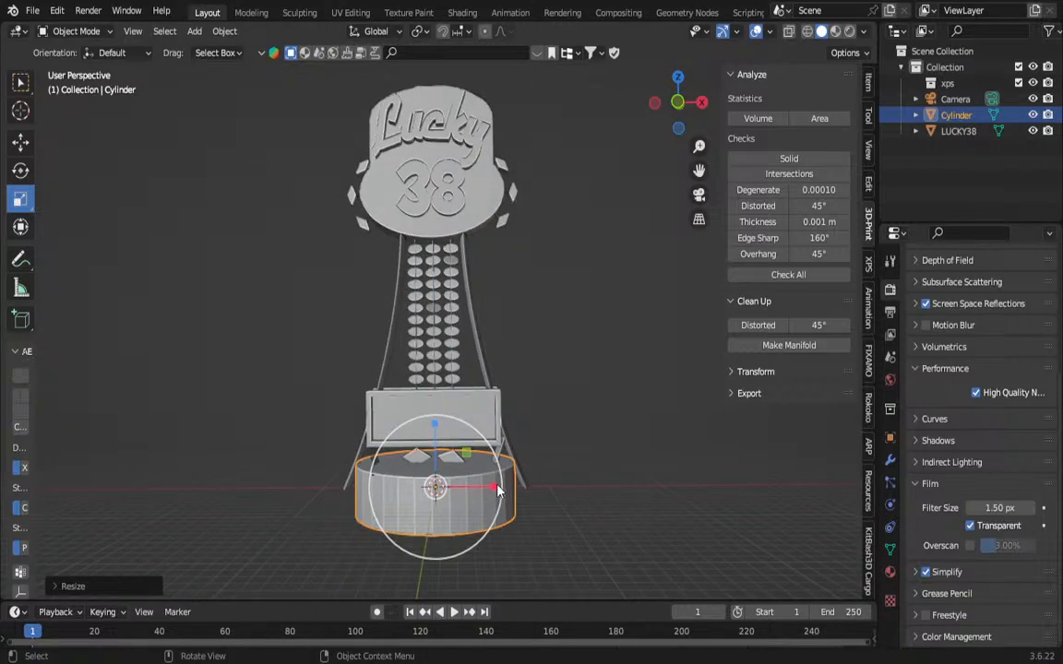
pyautogui.moveTo(497, 487); pyautogui.dragTo(519, 489)
pyautogui.moveTo(435, 426); pyautogui.dragTo(433, 431)
# Taper the cylinder base by scaling its top face to about 0.86 in Edit Mode, and return to Object Mode.
pyautogui.click(101, 33)
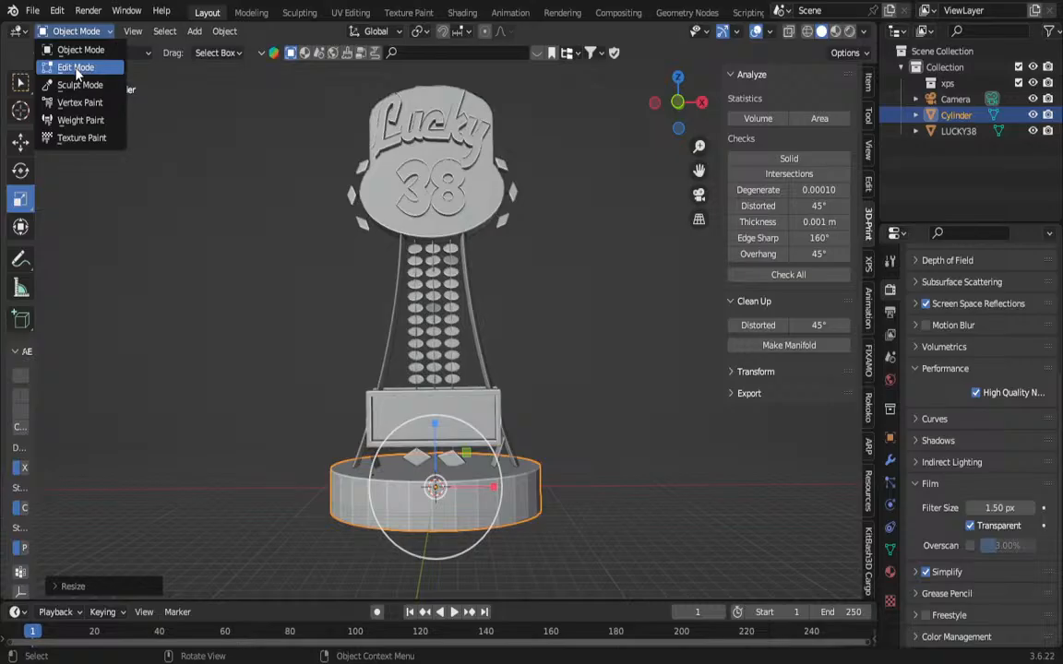
pyautogui.click(78, 68)
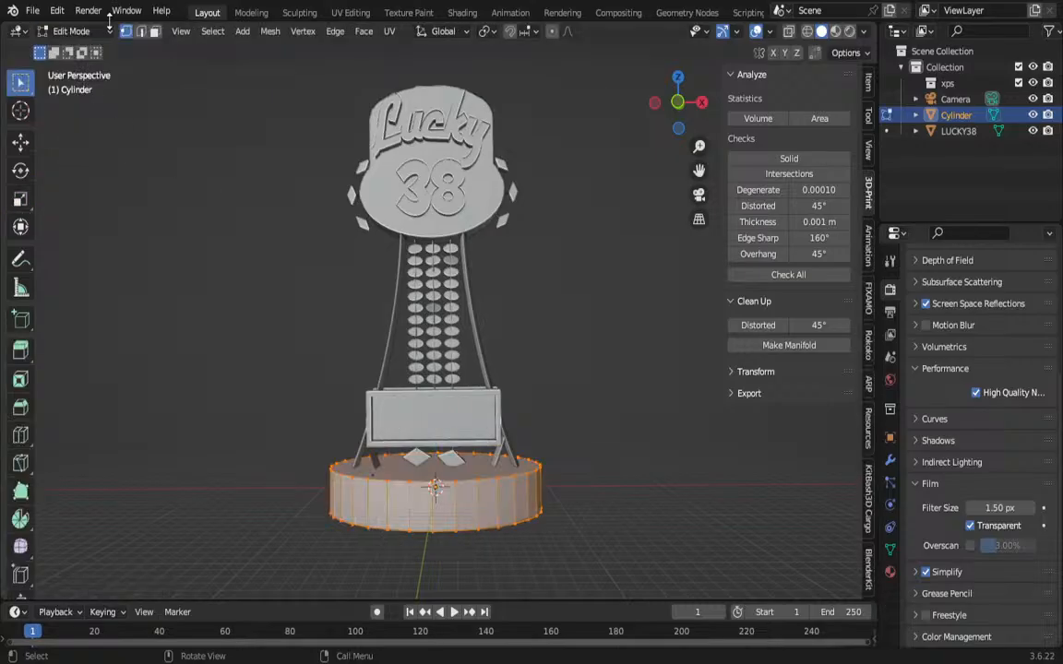
pyautogui.click(456, 459)
pyautogui.press('s')
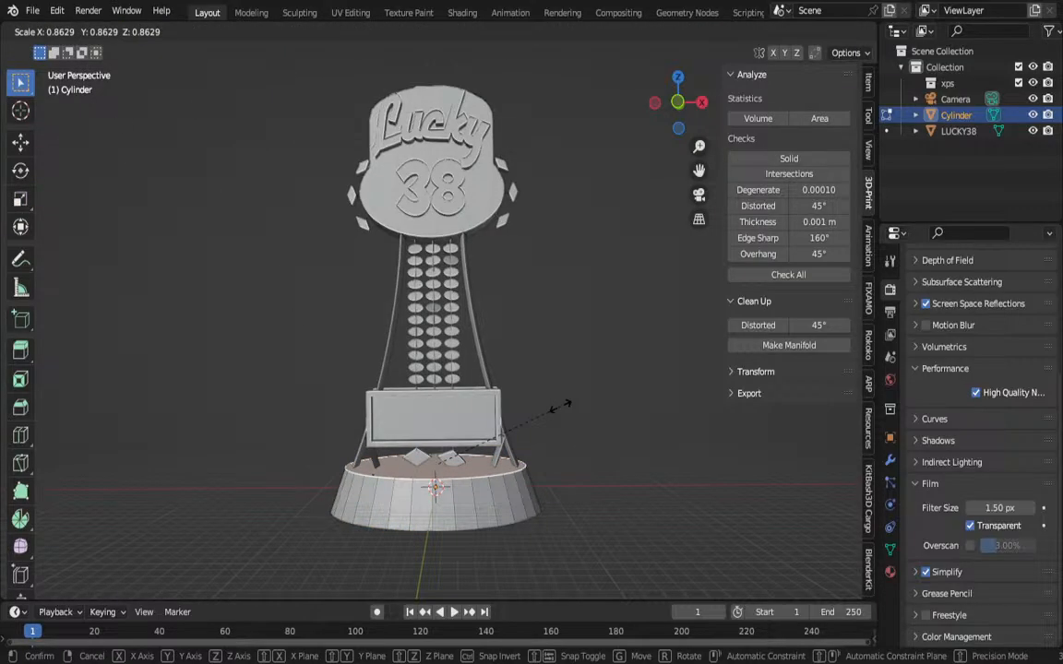
pyautogui.click(560, 406)
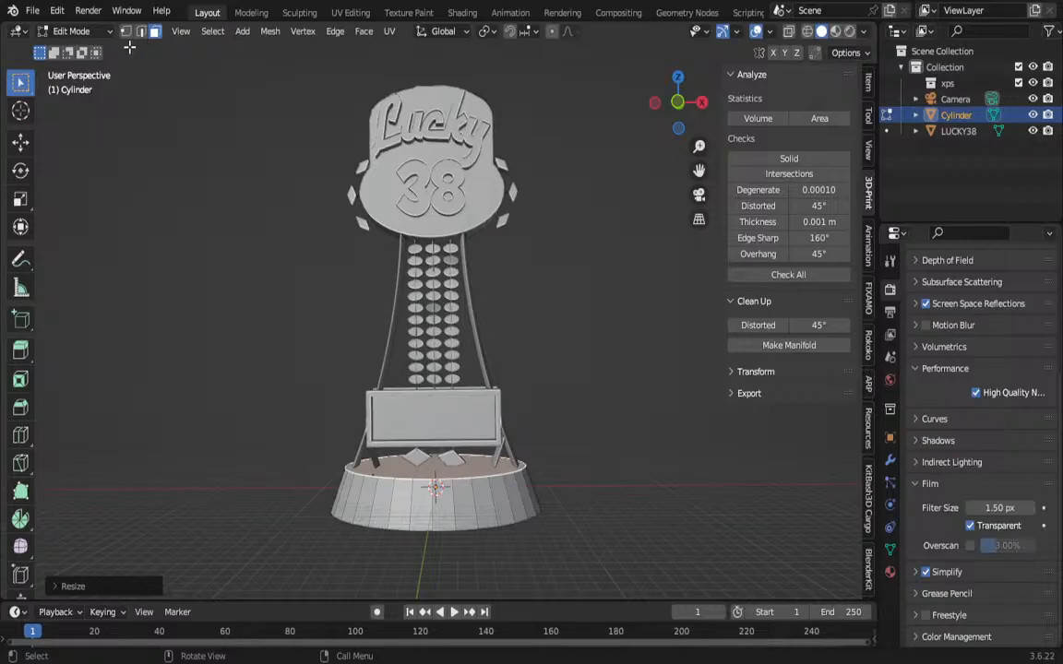
pyautogui.click(85, 37)
pyautogui.click(80, 45)
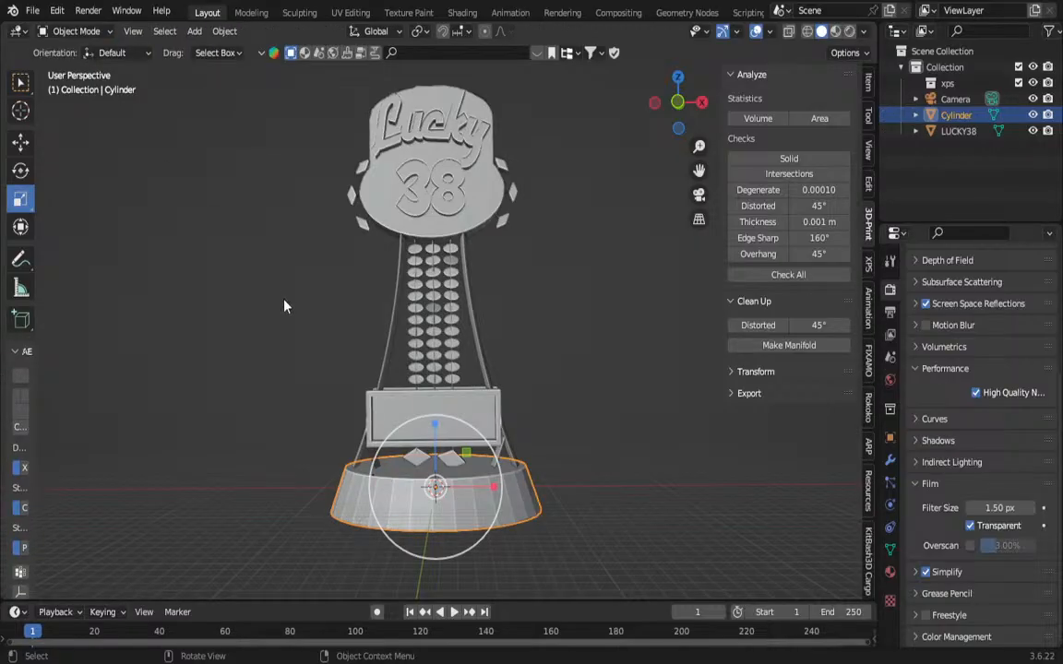
# Subdivide the entire cylinder base mesh three times in Edit Mode.
pyautogui.click(74, 30)
pyautogui.click(76, 61)
pyautogui.press('a')
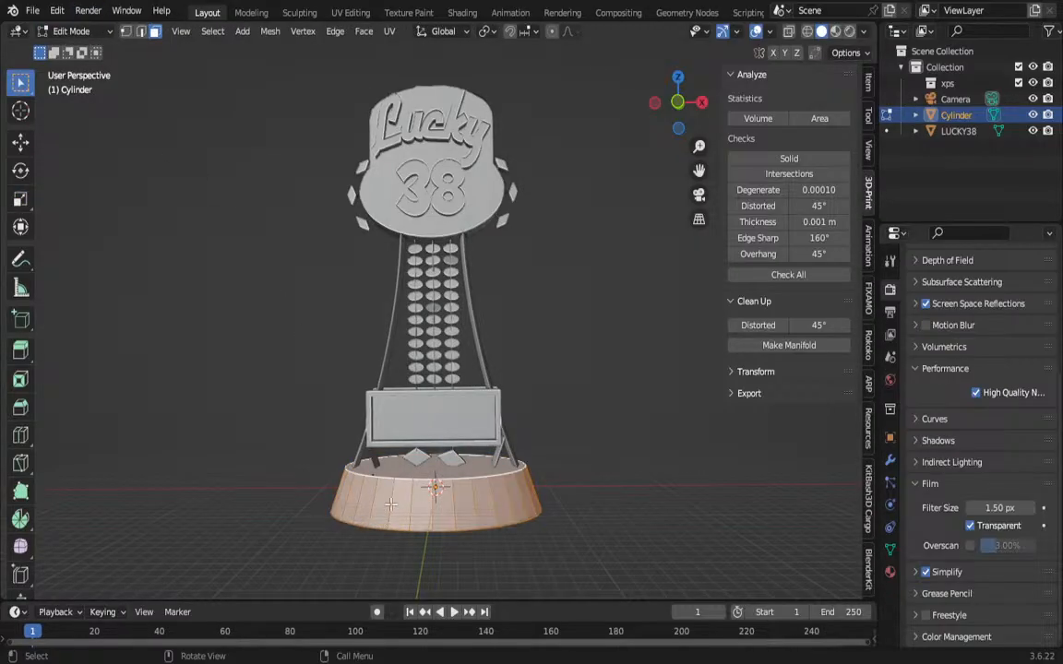
pyautogui.rightClick(386, 475)
pyautogui.click(341, 348)
pyautogui.rightClick(342, 348)
pyautogui.click(342, 348)
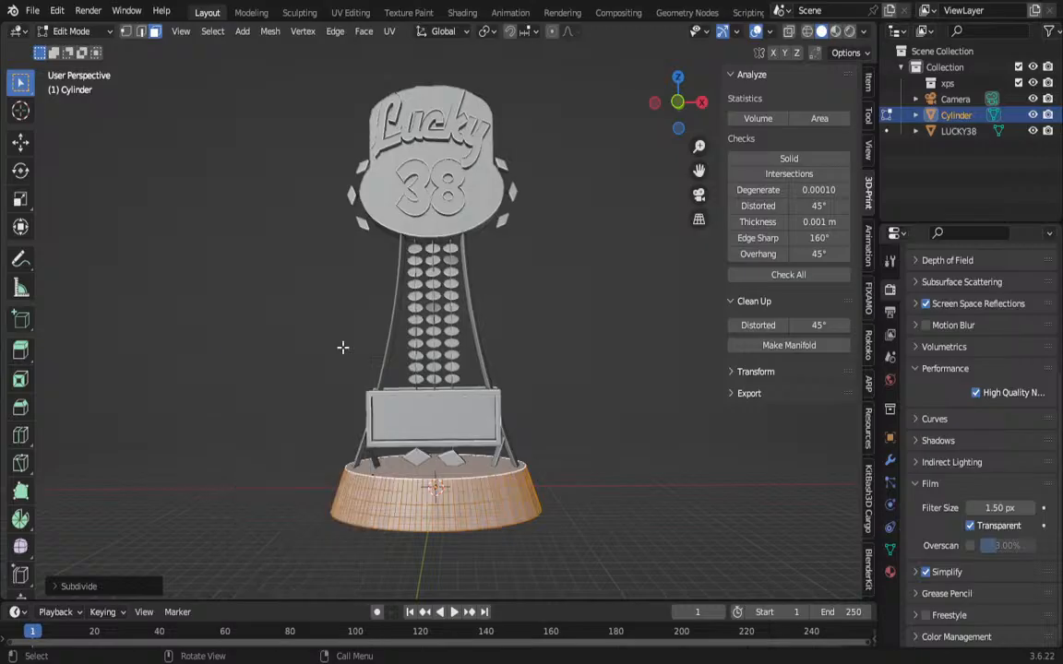
pyautogui.rightClick(343, 348)
pyautogui.click(343, 347)
pyautogui.click(363, 30)
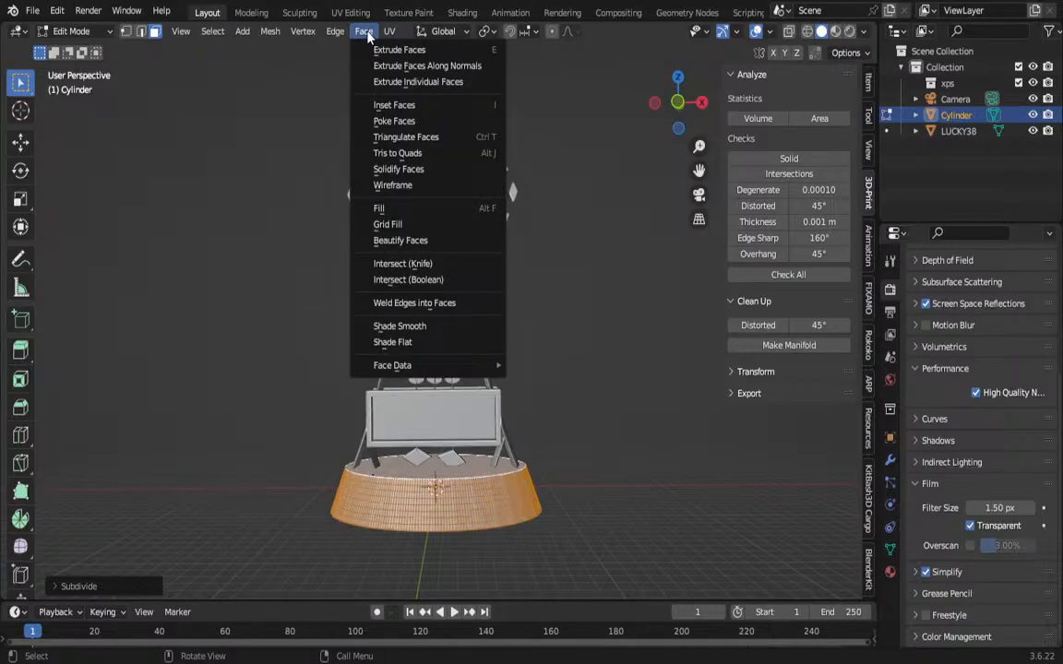
pyautogui.rightClick(408, 463)
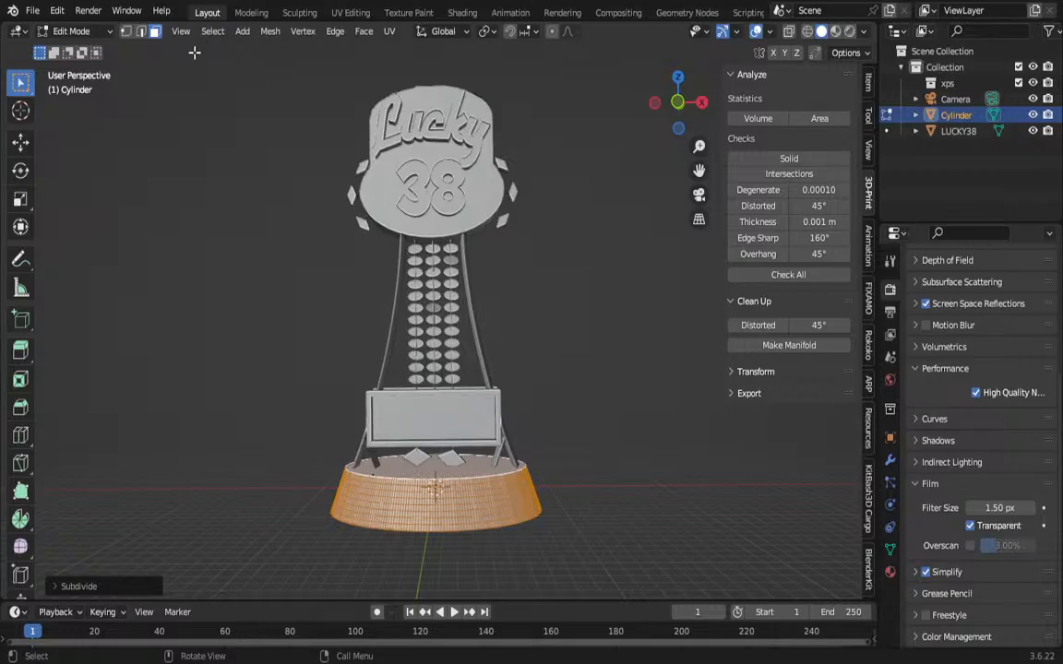
# Smooth all vertices of the cylinder base with Smooth Laplacian and Smooth Vertices, then return to Object Mode and deselect it.
pyautogui.press('a')
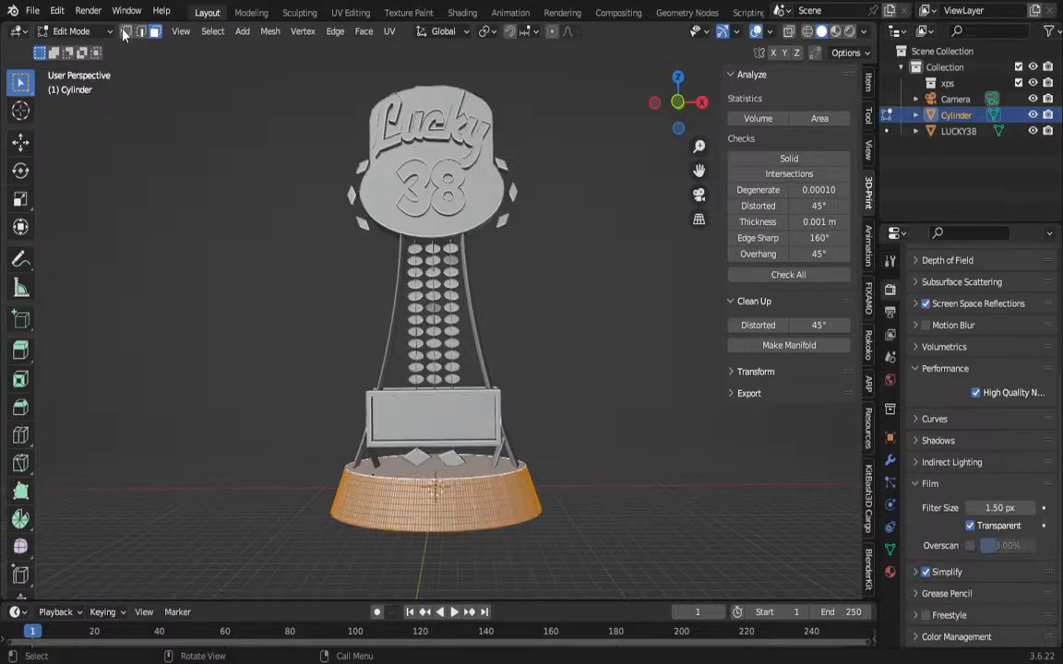
pyautogui.click(126, 31)
pyautogui.rightClick(345, 458)
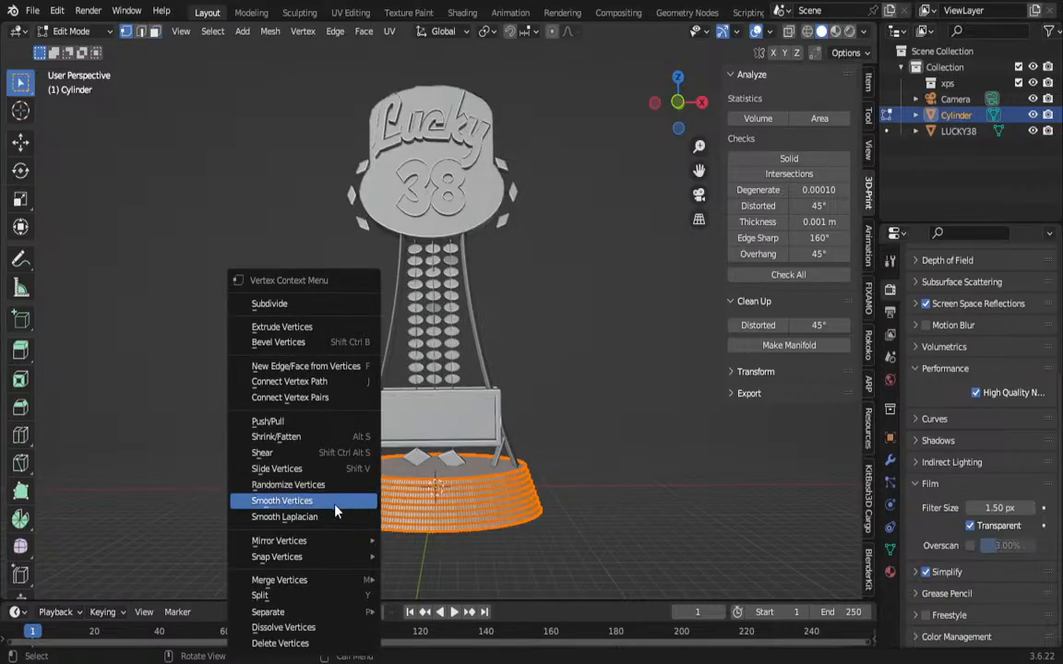
pyautogui.click(326, 514)
pyautogui.rightClick(294, 466)
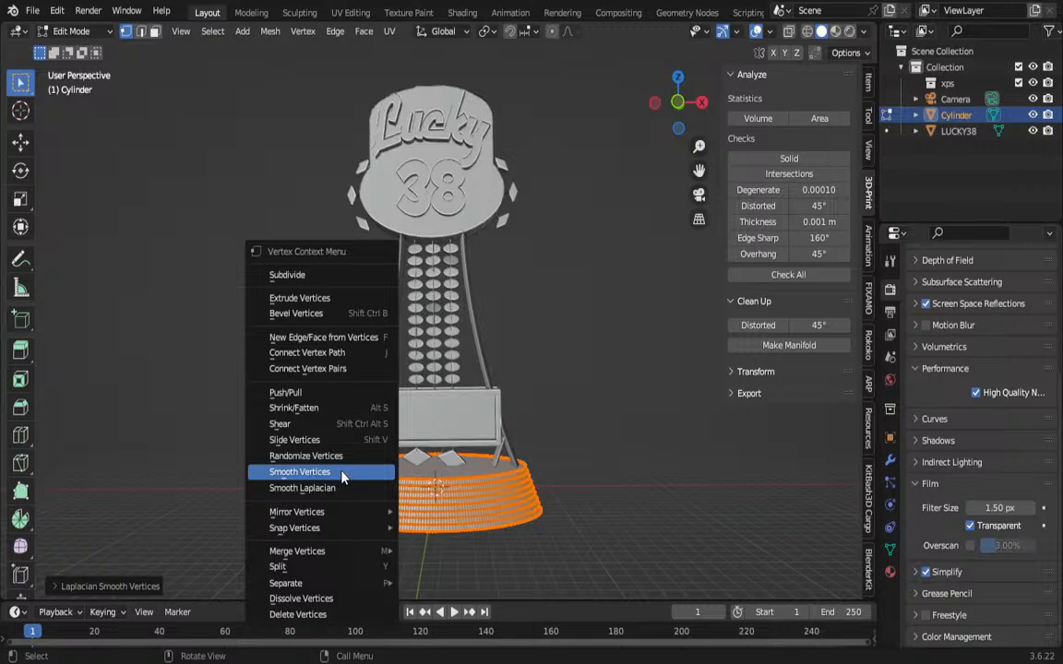
pyautogui.click(297, 472)
pyautogui.click(71, 30)
pyautogui.click(74, 44)
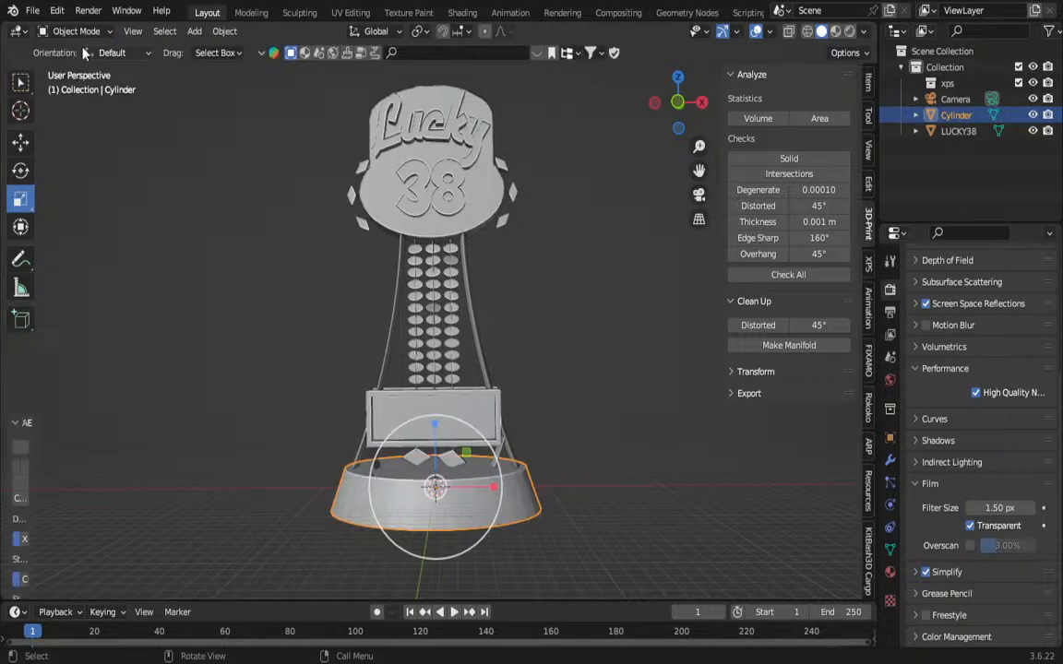
pyautogui.click(253, 375)
pyautogui.moveTo(254, 374); pyautogui.dragTo(330, 257, button='middle')
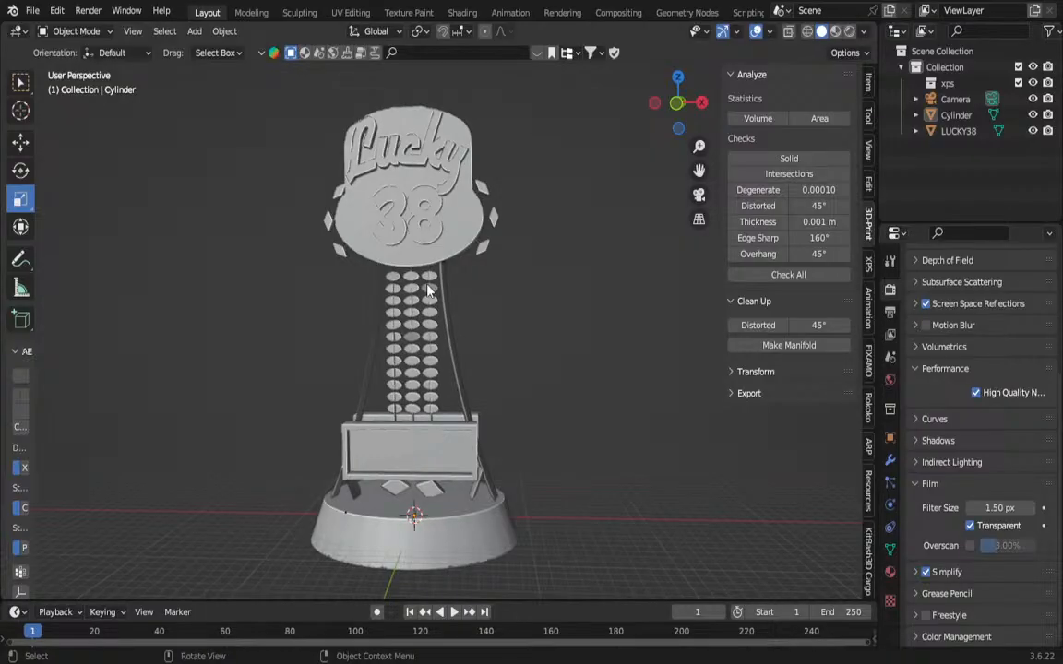
# Duplicate the tapered cylinder base by copy and paste, and flatten the copy along the Z axis.
pyautogui.click(447, 542)
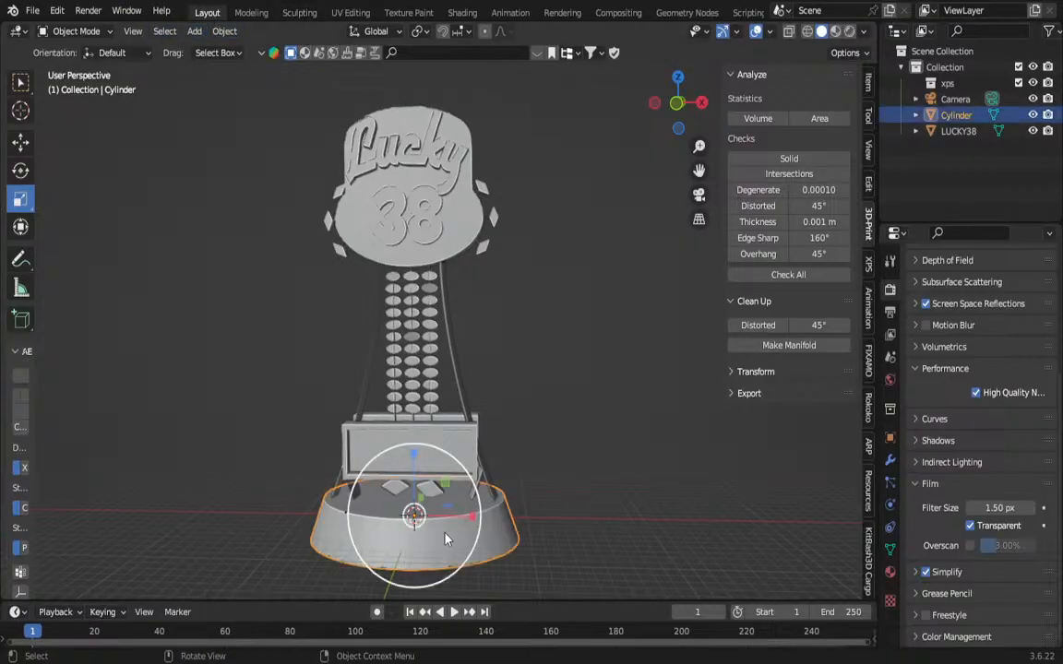
pyautogui.hotkey('ctrl', 'c')
pyautogui.hotkey('ctrl', 'v')
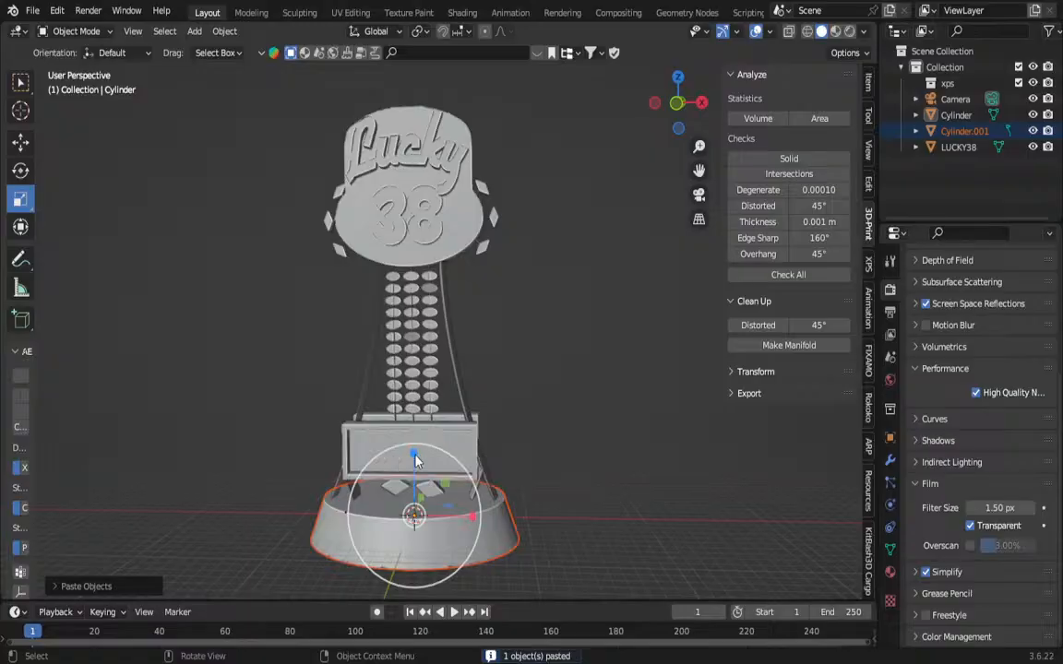
pyautogui.moveTo(415, 455)
pyautogui.mouseDown()
pyautogui.moveTo(415, 486)
pyautogui.moveTo(414, 462)
pyautogui.mouseUp()
# Enlarge the copied base slightly and move it along the X axis until it sits beside the original base.
pyautogui.click(20, 141)
pyautogui.press('s')
pyautogui.click(541, 483)
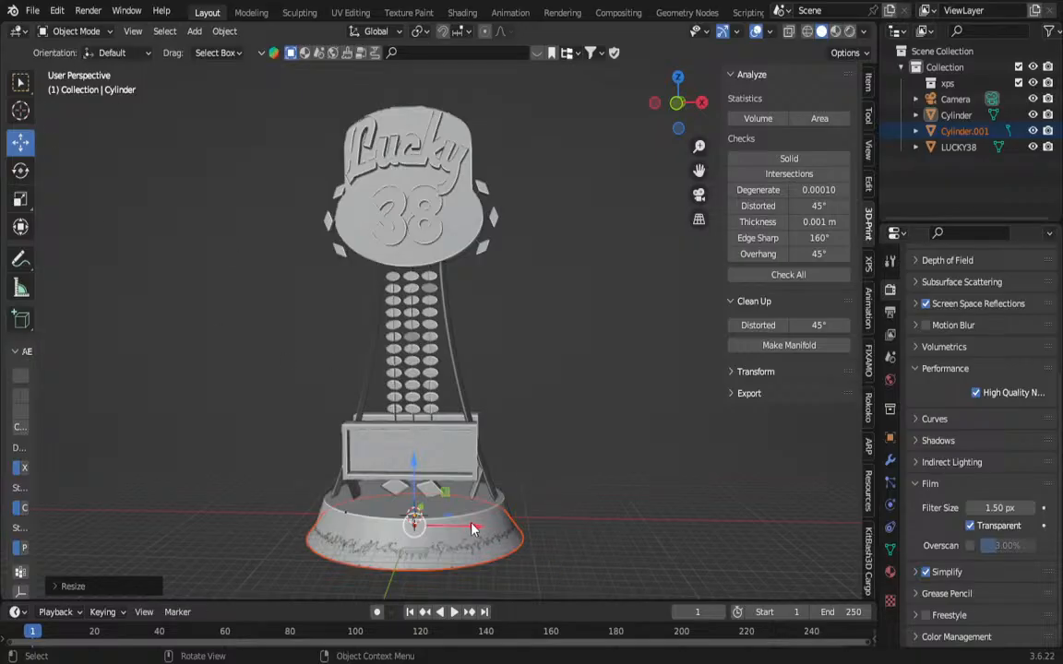
pyautogui.moveTo(473, 527); pyautogui.dragTo(678, 517)
pyautogui.click(106, 32)
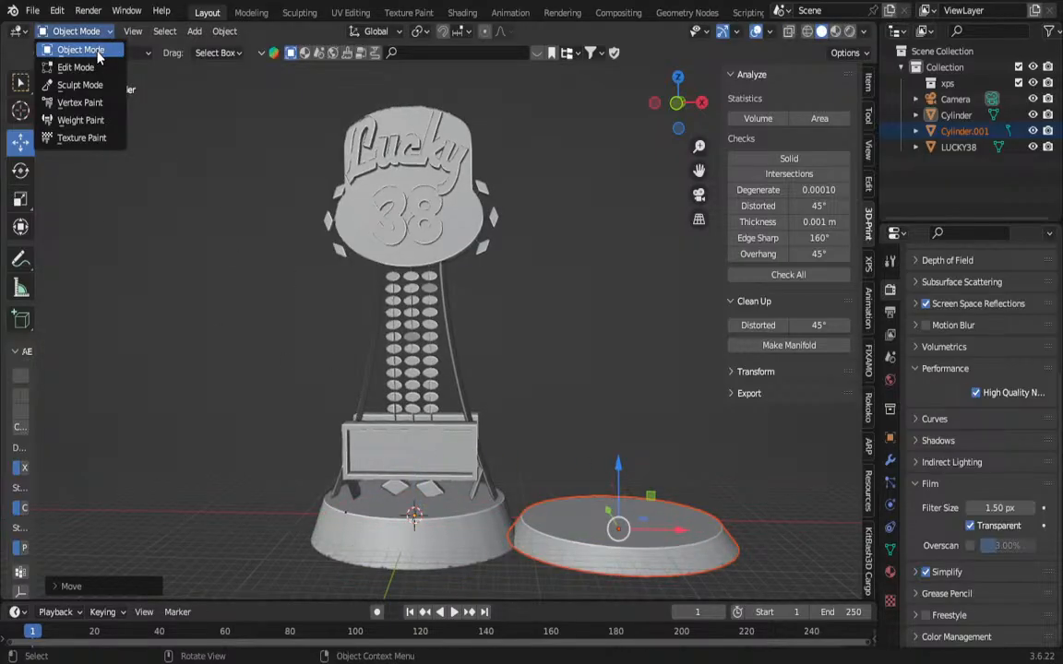
pyautogui.click(69, 63)
pyautogui.click(154, 31)
pyautogui.click(628, 519)
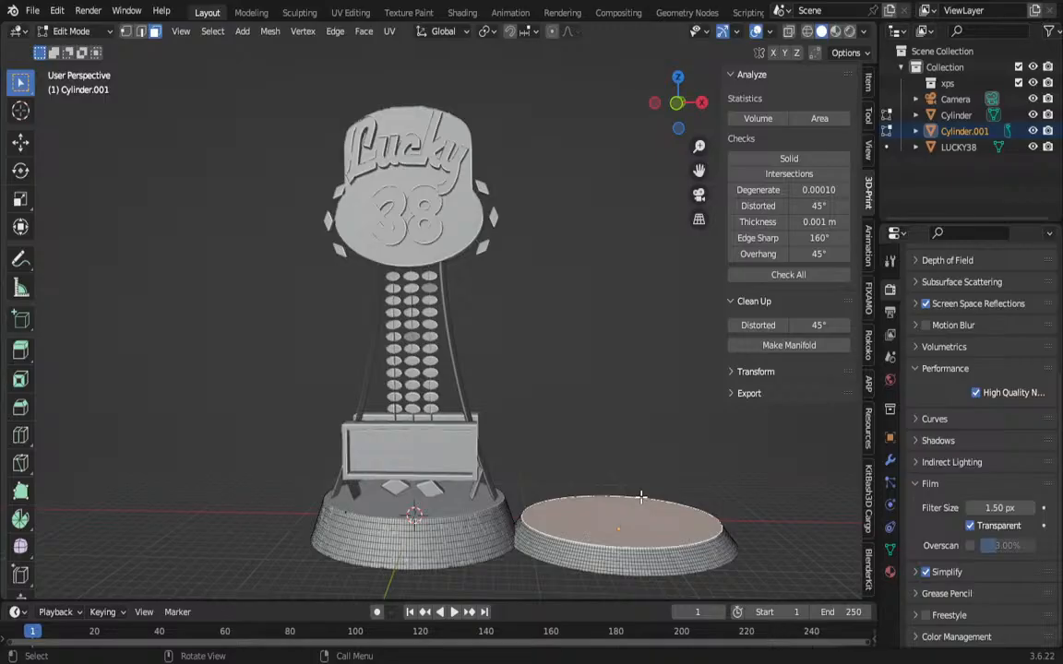
pyautogui.press('s')
pyautogui.press('Escape')
pyautogui.hotkey('ctrl', 'i')
pyautogui.hotkey('alt', 'a')
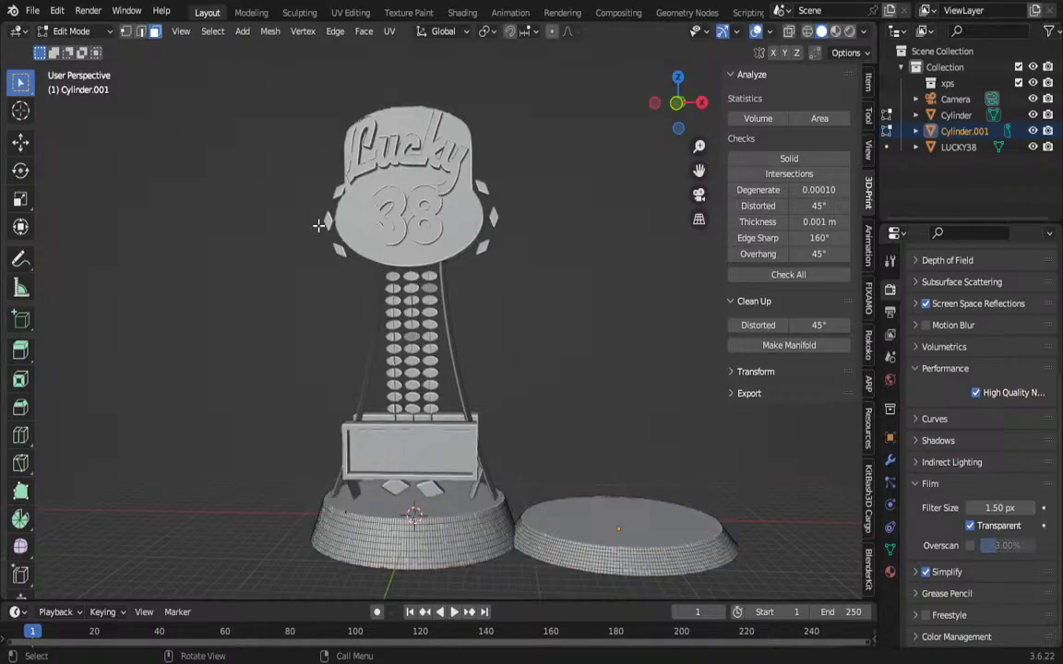
# Return to Object Mode and delete the flattened copy beside the original base.
pyautogui.click(73, 32)
pyautogui.click(79, 46)
pyautogui.click(643, 530)
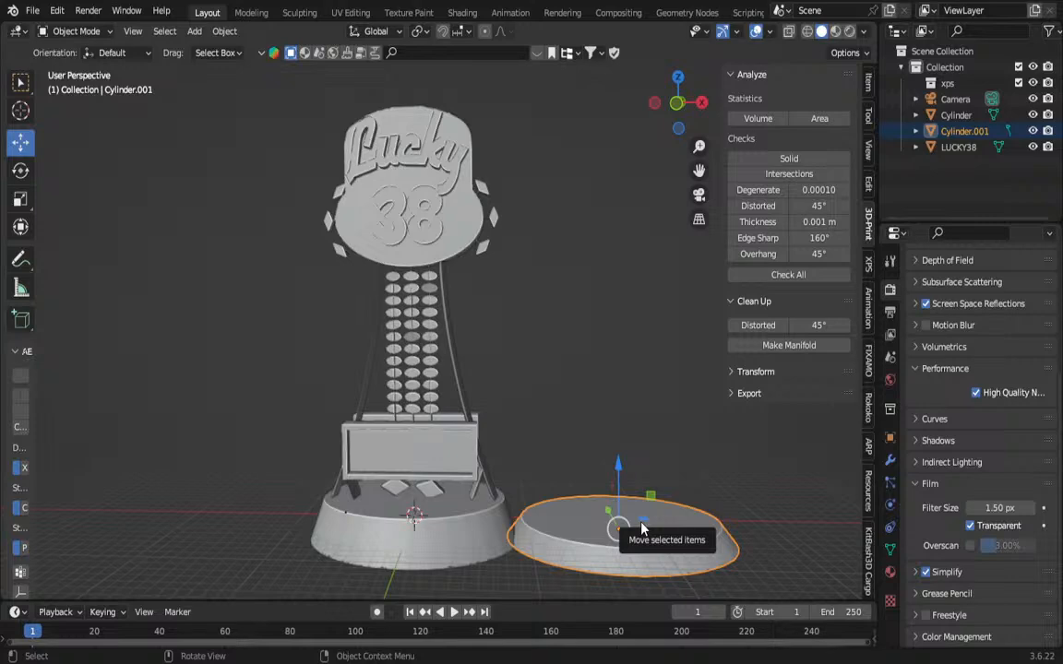
pyautogui.press('Delete')
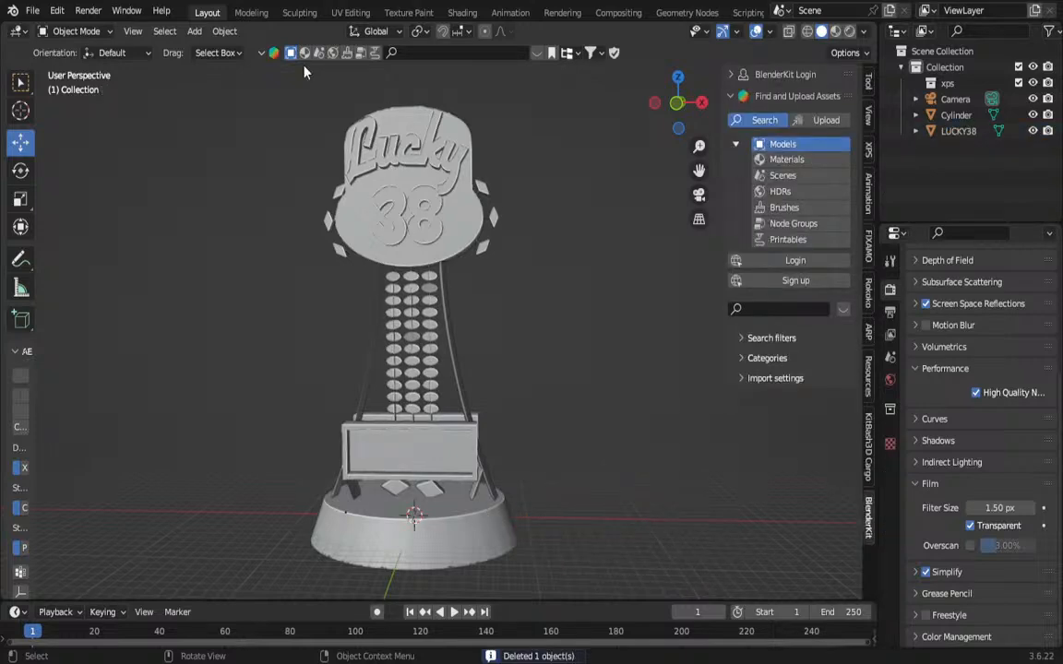
# Add a cylinder mesh at the tower's foot and scale it up uniformly.
pyautogui.click(194, 31)
pyautogui.moveTo(230, 49)
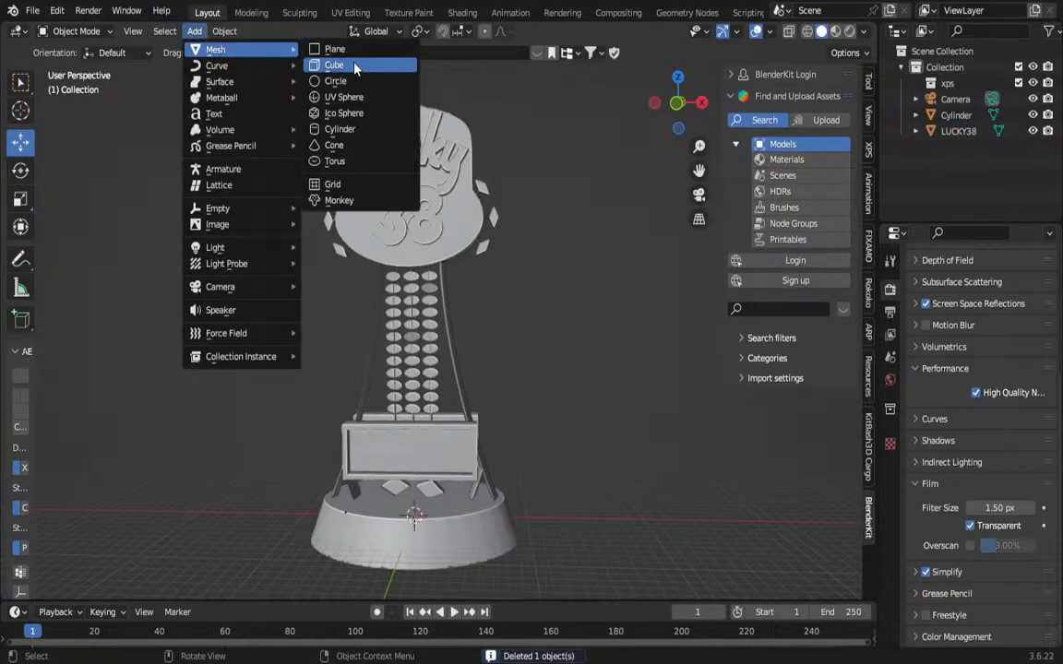
pyautogui.click(340, 129)
pyautogui.press('s')
pyautogui.click(530, 521)
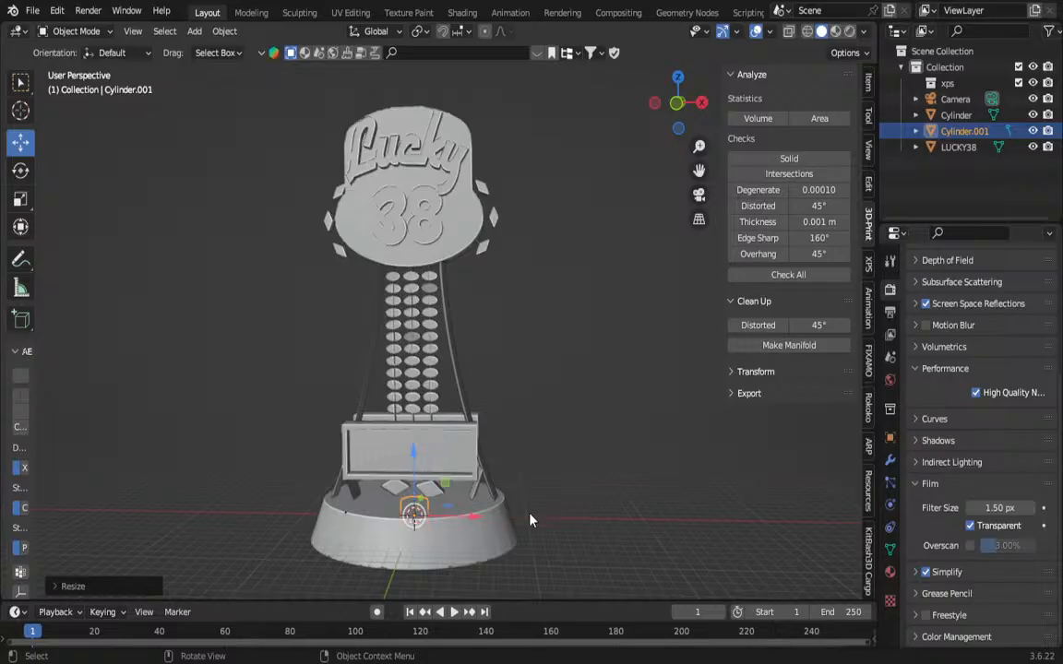
pyautogui.press('s')
pyautogui.click(518, 468)
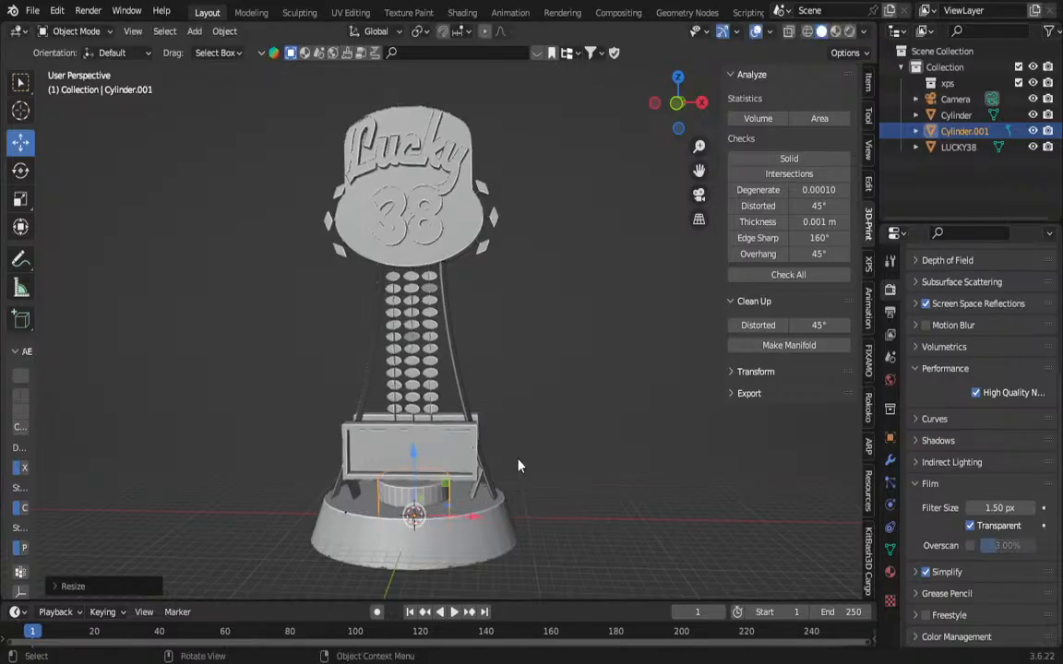
# Resize the new cylinder along individual axes, widening it to nearly the tapered base's width and reducing its height along Z.
pyautogui.click(20, 196)
pyautogui.moveTo(413, 452); pyautogui.dragTo(412, 478)
pyautogui.moveTo(472, 515); pyautogui.dragTo(450, 472)
pyautogui.moveTo(474, 514); pyautogui.dragTo(459, 515)
pyautogui.moveTo(499, 515); pyautogui.dragTo(518, 517)
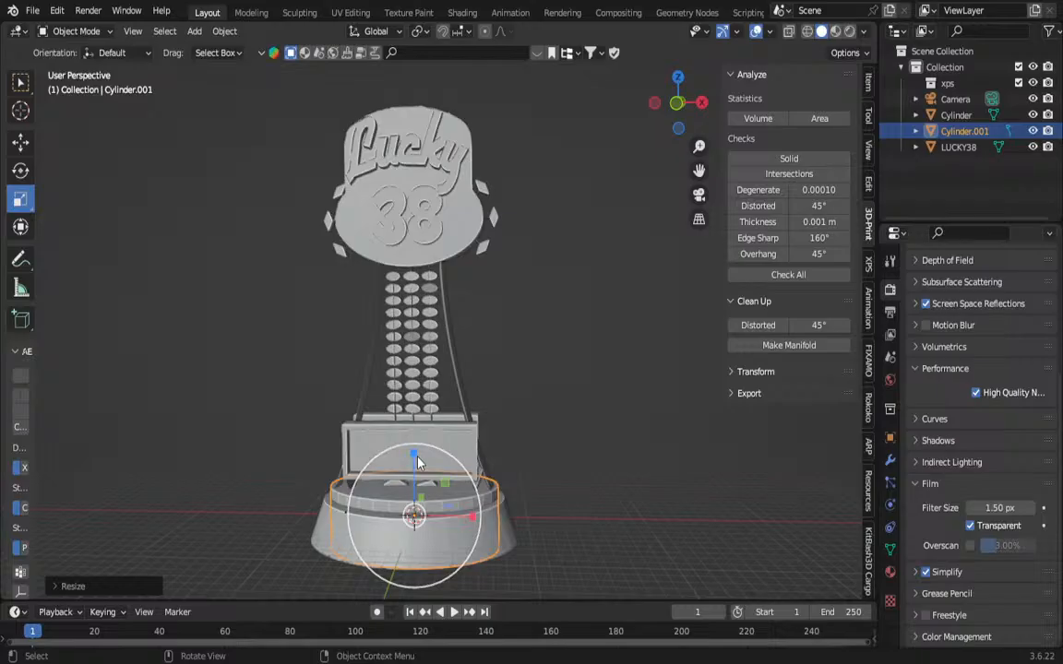
pyautogui.moveTo(417, 461)
pyautogui.mouseDown()
pyautogui.moveTo(414, 488)
pyautogui.moveTo(414, 461)
pyautogui.moveTo(414, 472)
pyautogui.mouseUp()
# Lower the new cylinder around the foot of the tapered base and scale it slightly wider than the base.
pyautogui.click(20, 141)
pyautogui.press('s')
pyautogui.click(458, 503)
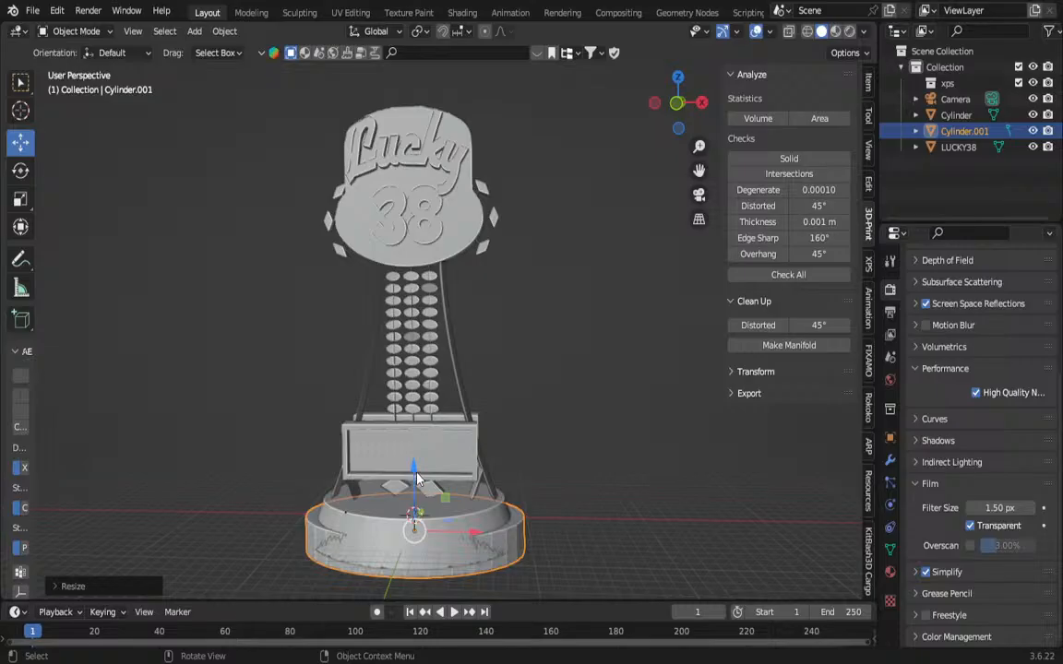
# Flatten the new cylinder along Z into a thin disc and narrow it along X to just beyond the tapered base.
pyautogui.click(20, 198)
pyautogui.moveTo(411, 479); pyautogui.dragTo(421, 504)
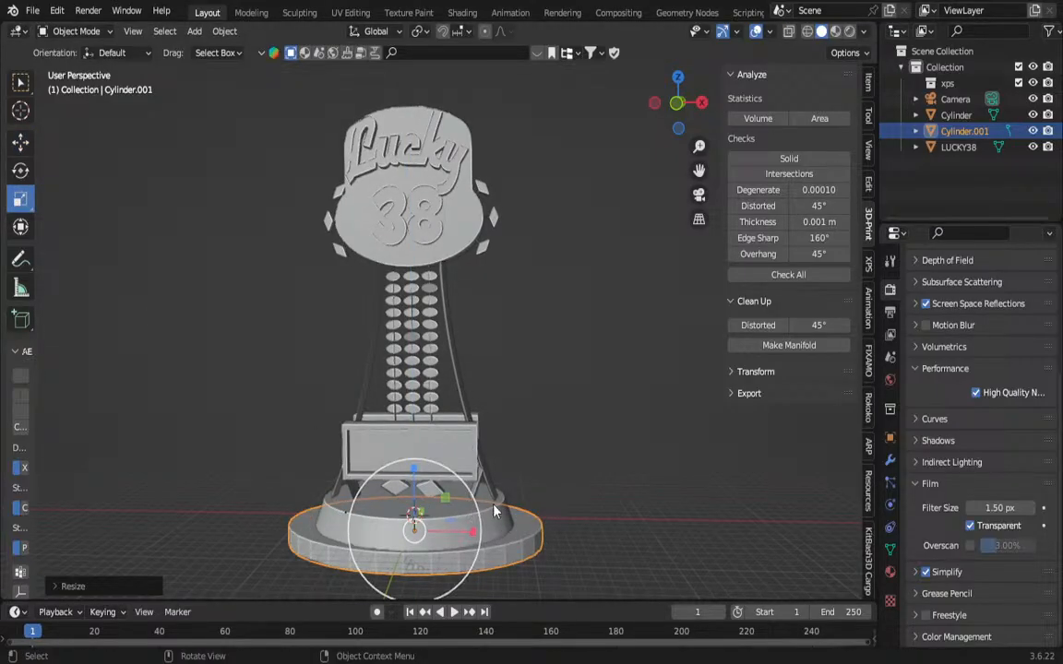
pyautogui.moveTo(550, 472)
pyautogui.mouseDown(button='middle')
pyautogui.moveTo(442, 475)
pyautogui.moveTo(554, 473)
pyautogui.mouseUp(button='middle')
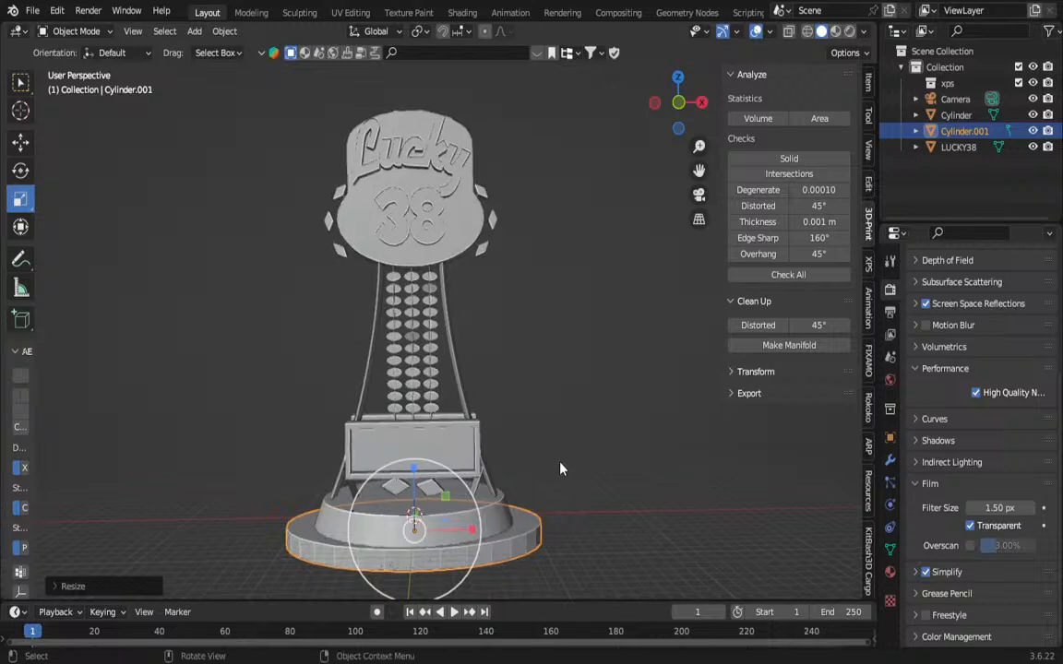
pyautogui.moveTo(471, 530); pyautogui.dragTo(461, 533)
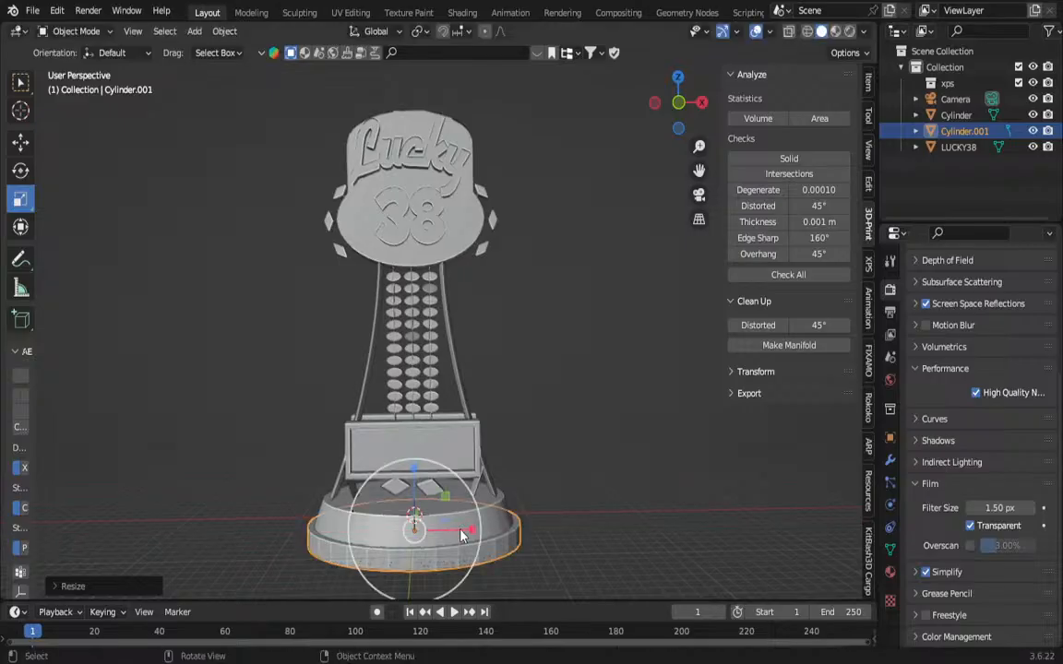
# Subdivide the entire lower disc mesh in Edit Mode.
pyautogui.click(575, 412)
pyautogui.click(508, 539)
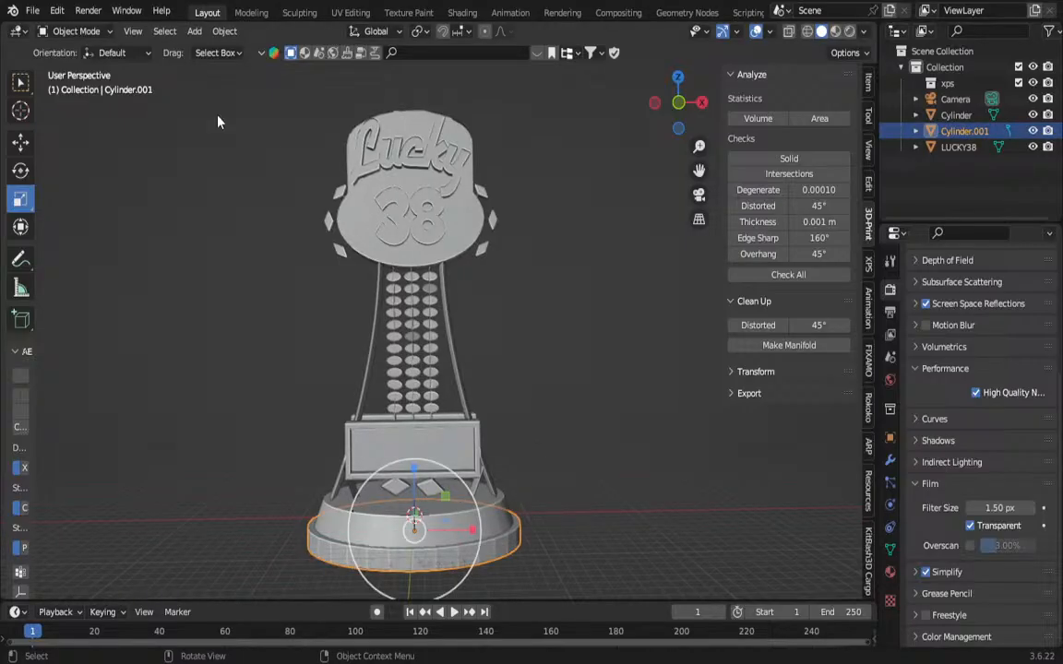
pyautogui.click(76, 31)
pyautogui.click(74, 64)
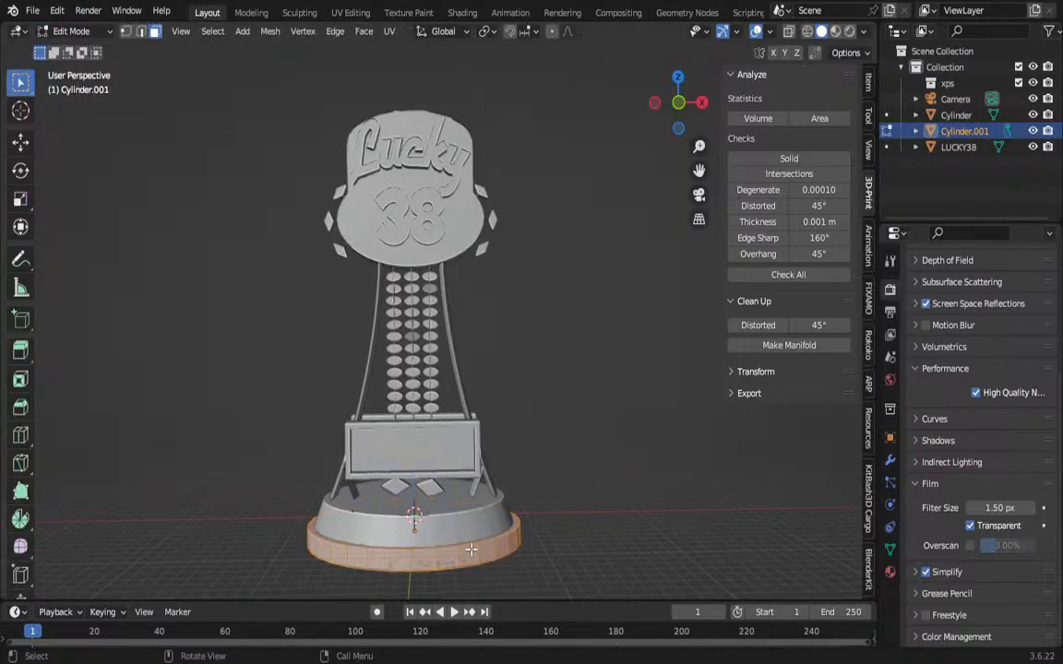
pyautogui.rightClick(429, 427)
pyautogui.click(406, 352)
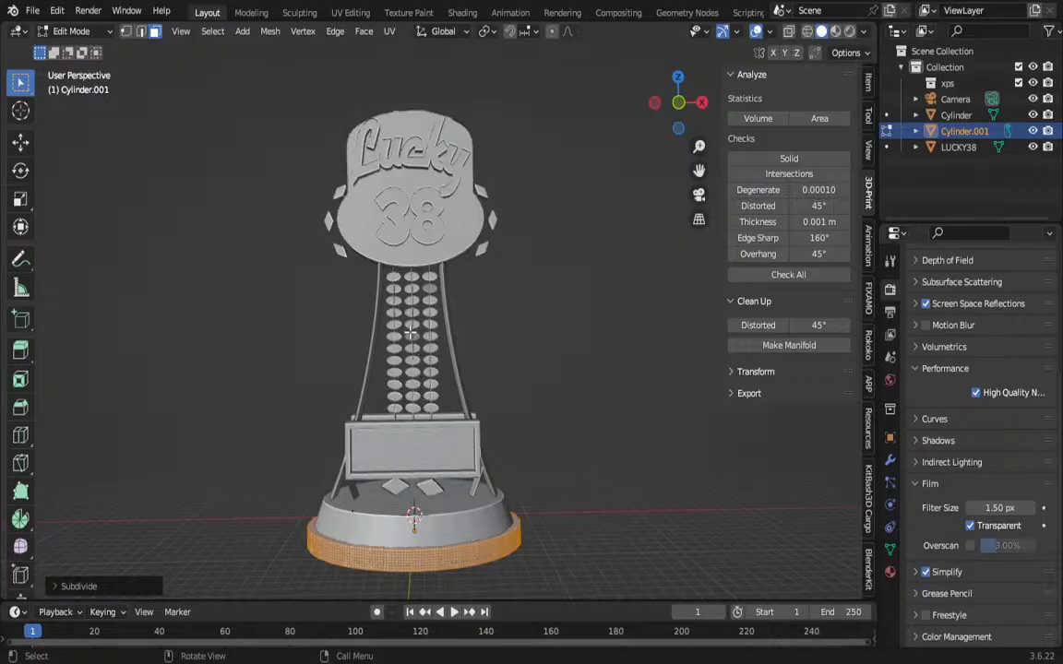
pyautogui.rightClick(421, 440)
pyautogui.press('Escape')
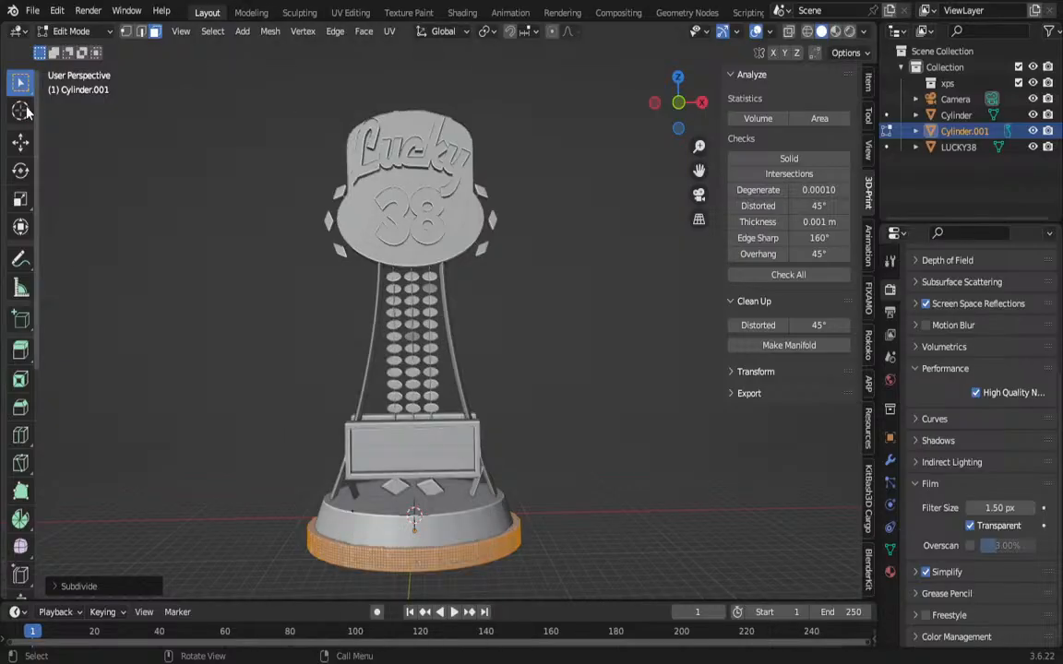
# Smooth all vertices of the lower disc with Smooth Vertices and Smooth Laplacian, and return to Object Mode.
pyautogui.press('1')
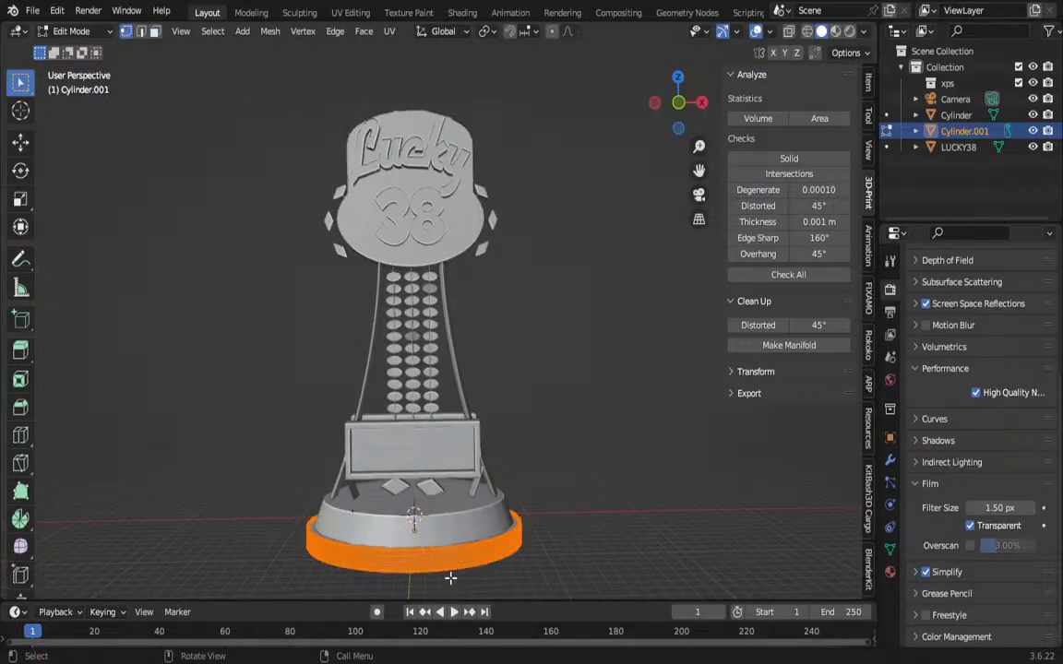
pyautogui.rightClick(439, 560)
pyautogui.click(396, 501)
pyautogui.rightClick(429, 543)
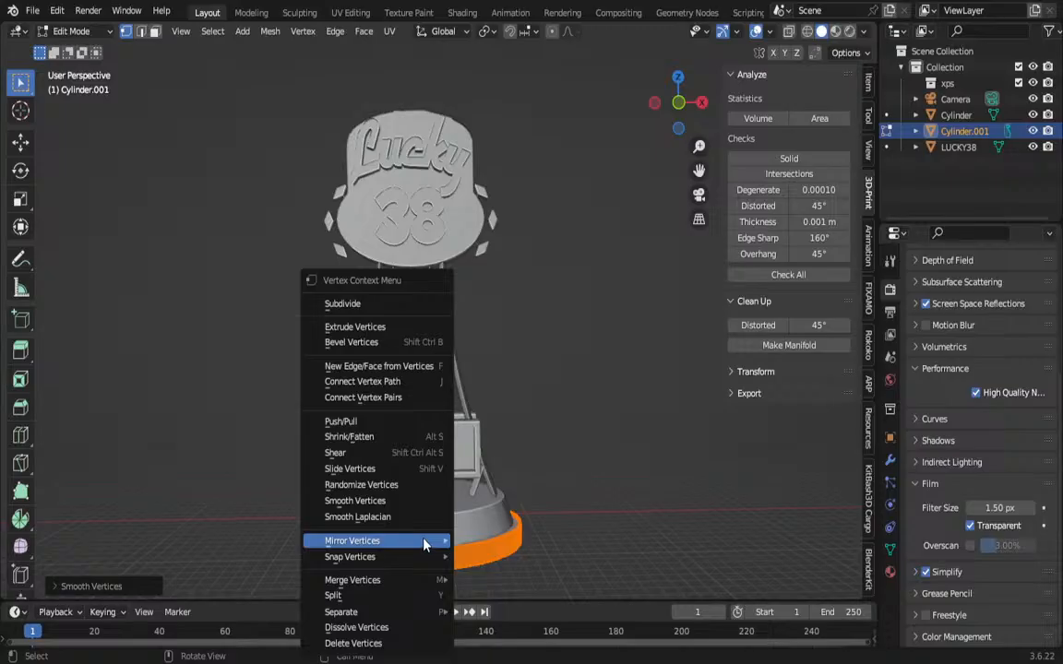
pyautogui.click(404, 517)
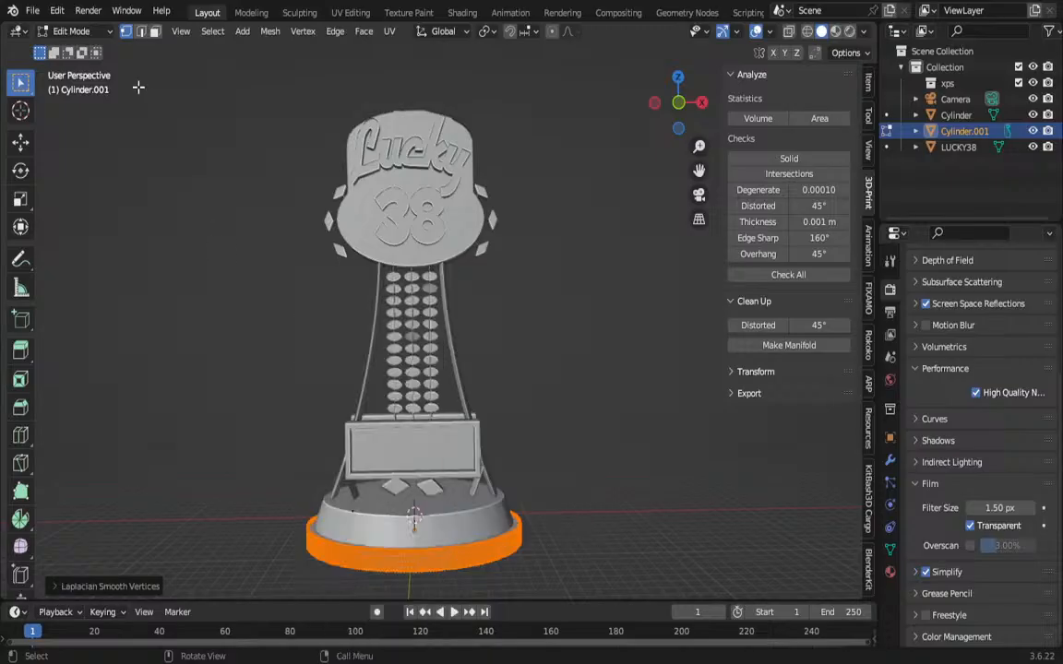
pyautogui.click(86, 33)
pyautogui.click(82, 49)
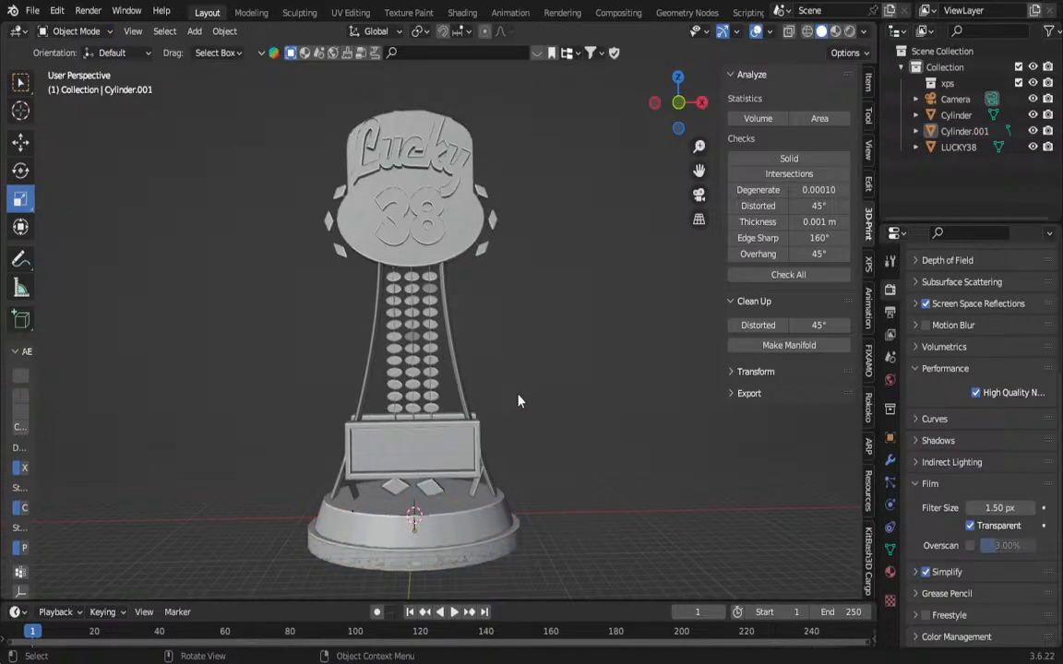
# Try to join the tapered base and the lower disc into one object.
pyautogui.moveTo(517, 394); pyautogui.dragTo(609, 358, button='middle')
pyautogui.scroll(2, 510, 471)
pyautogui.click(584, 423)
pyautogui.keyDown('shift'); pyautogui.click(633, 492); pyautogui.keyUp('shift')
pyautogui.hotkey('ctrl', 'j')
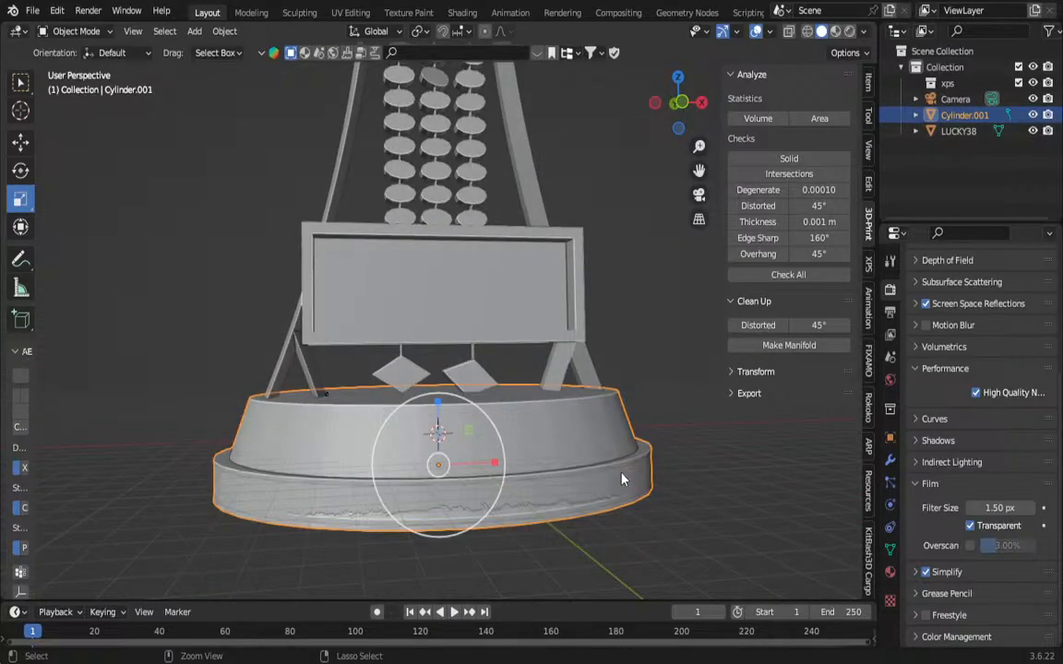
pyautogui.moveTo(622, 478); pyautogui.dragTo(652, 410, button='middle')
pyautogui.hotkey('ctrl', 'z')
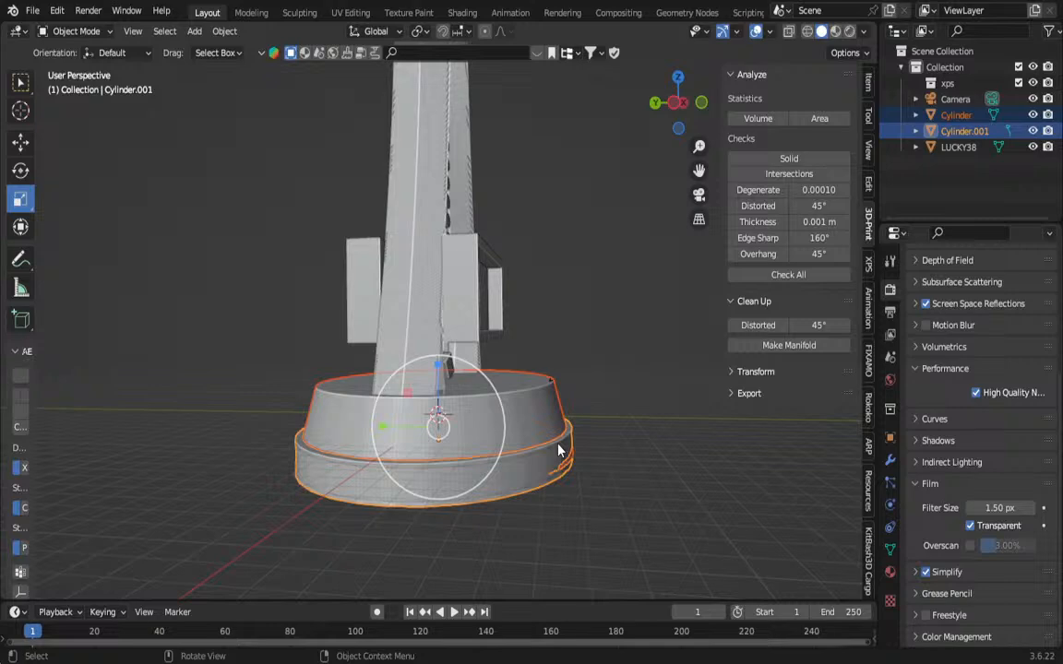
# Narrow the tapered base slightly along the Y axis and join it with the lower disc into one object.
pyautogui.click(494, 364)
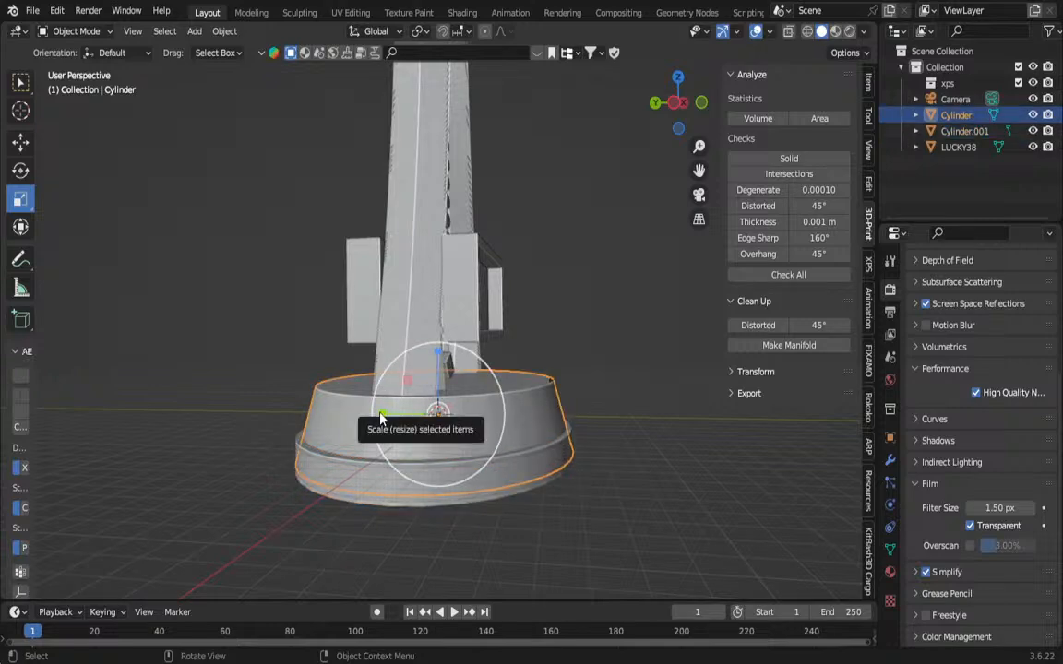
pyautogui.moveTo(381, 418); pyautogui.dragTo(397, 417)
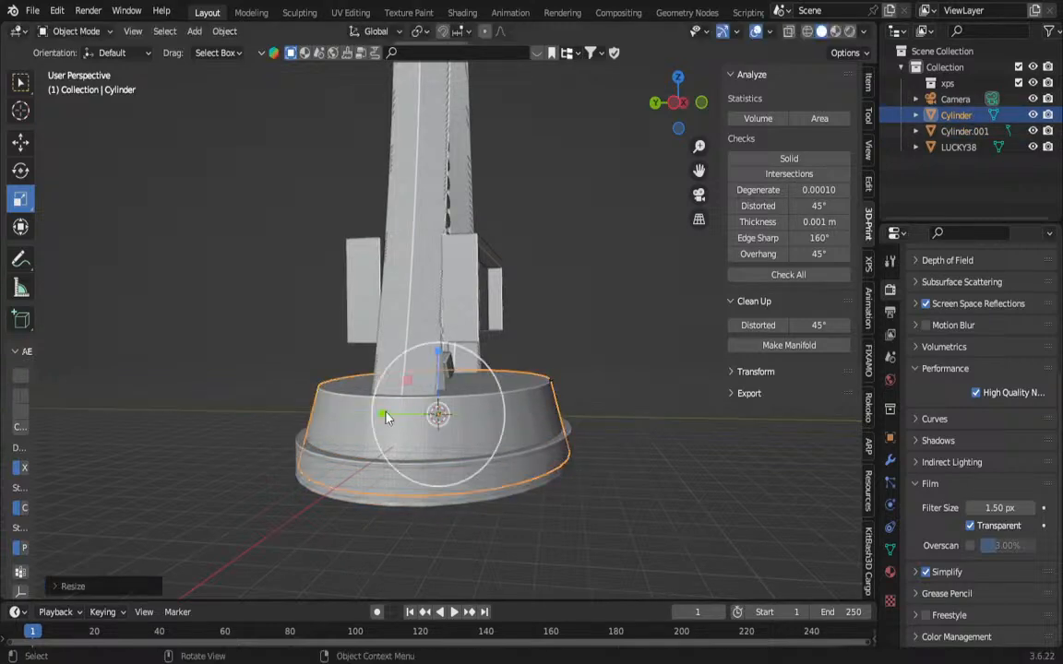
pyautogui.moveTo(397, 417); pyautogui.dragTo(556, 480, button='middle')
pyautogui.keyDown('shift'); pyautogui.click(555, 479); pyautogui.keyUp('shift')
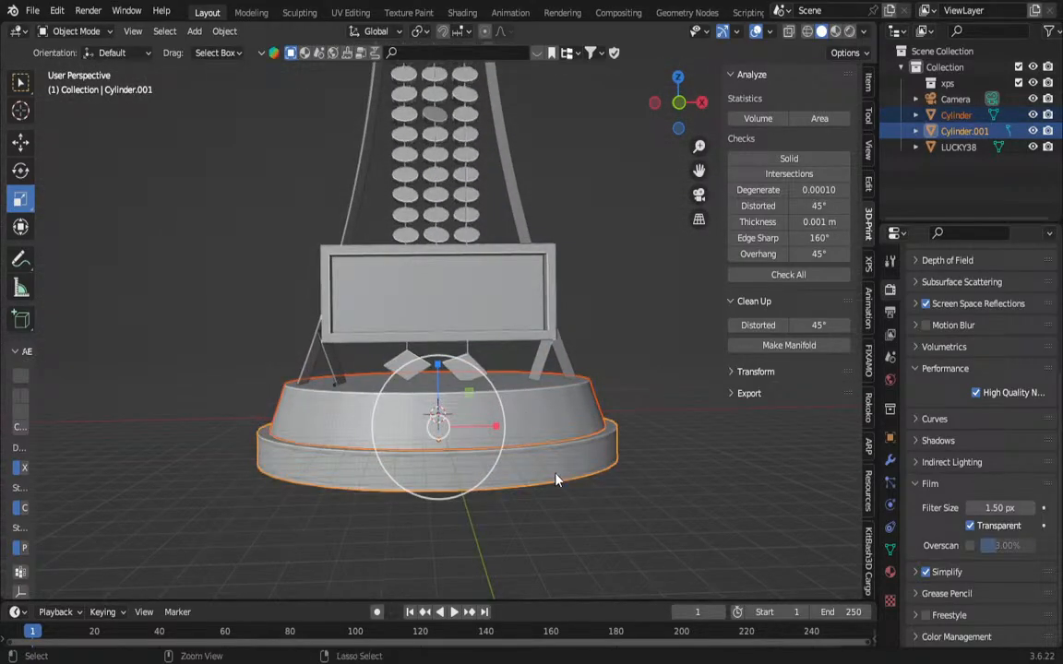
pyautogui.hotkey('ctrl', 'j')
# Flatten the joined two-tier base slightly along the Z axis and deselect it.
pyautogui.scroll(-3, 520, 376)
pyautogui.keyDown('shift'); pyautogui.moveTo(488, 203); pyautogui.dragTo(494, 281, button='middle'); pyautogui.keyUp('shift')
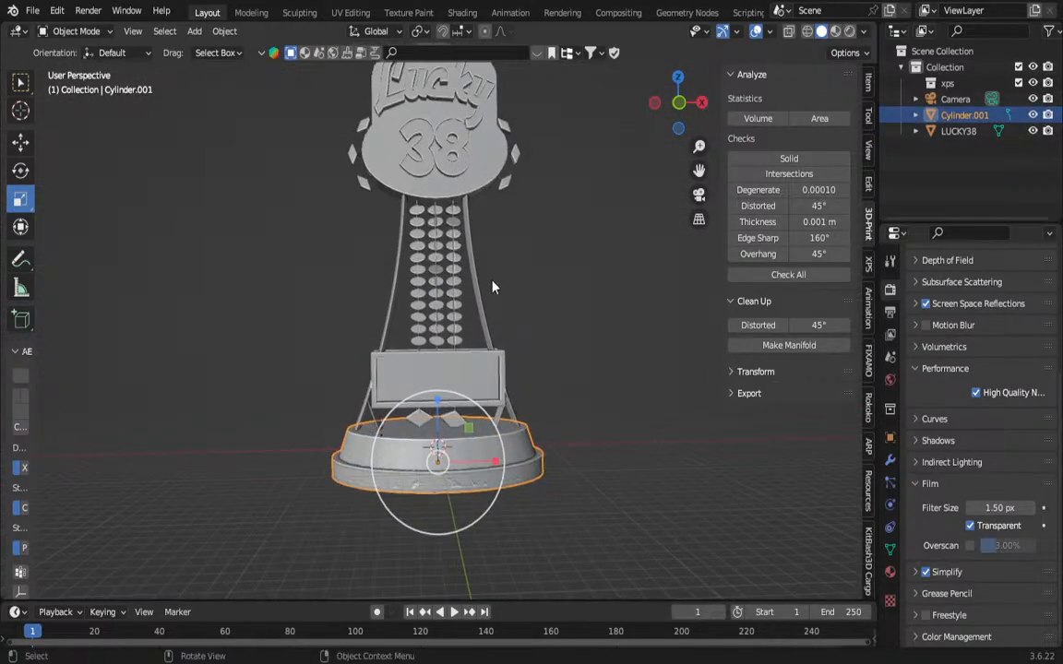
pyautogui.moveTo(441, 400); pyautogui.dragTo(439, 411)
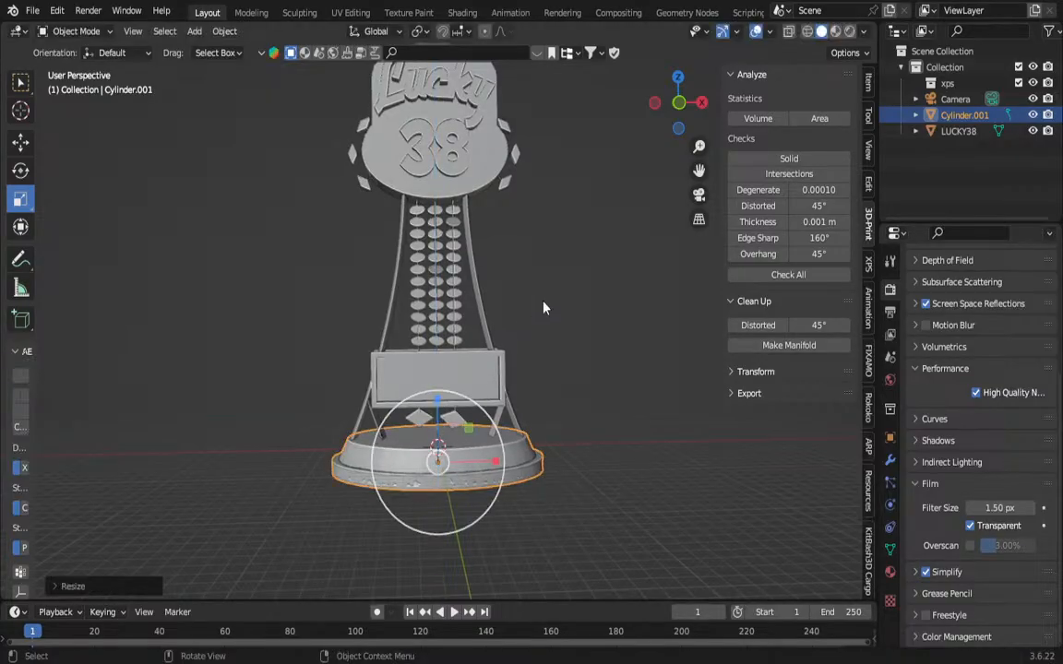
pyautogui.click(543, 306)
pyautogui.moveTo(541, 292); pyautogui.dragTo(684, 370, button='middle')
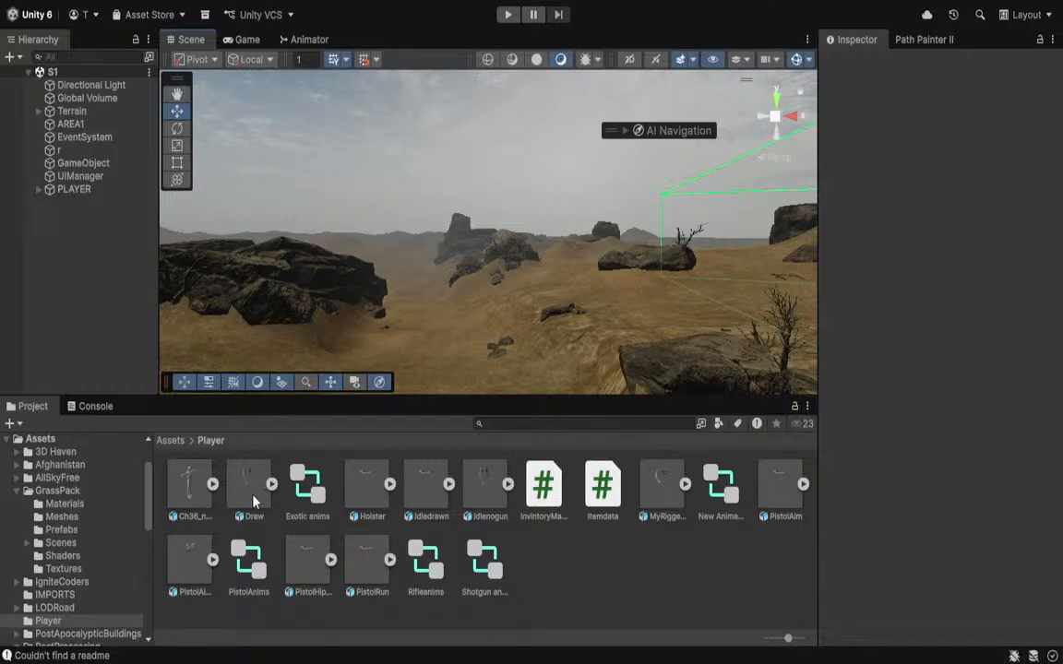
# Switch to Unity, open the Assets/Scripts folder and inspect the FPScontroller script.
pyautogui.click(170, 441)
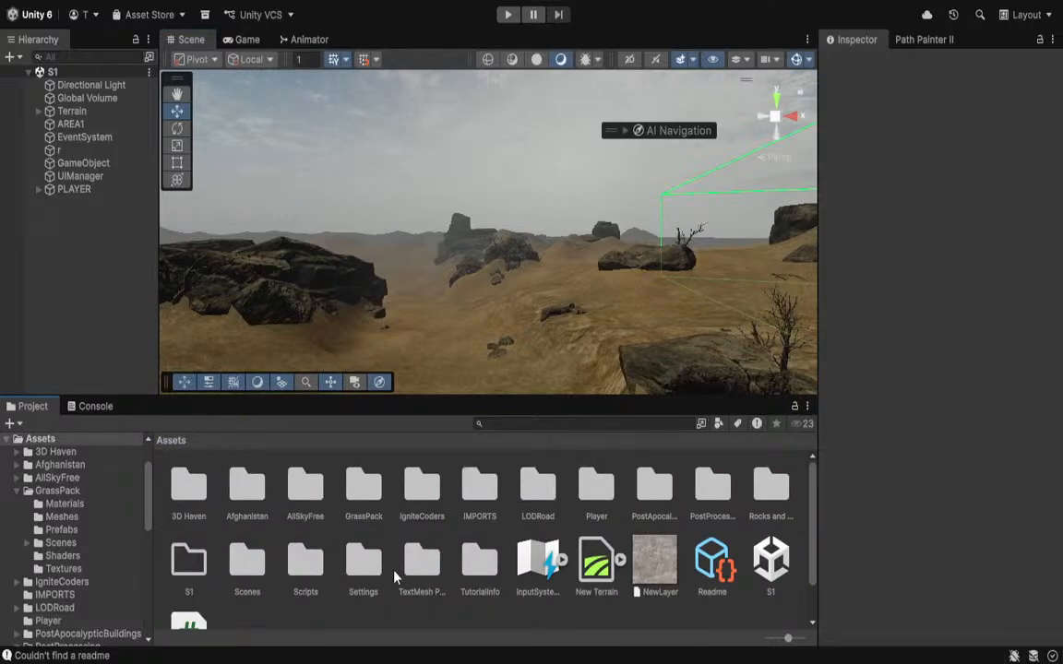
pyautogui.doubleClick(311, 562)
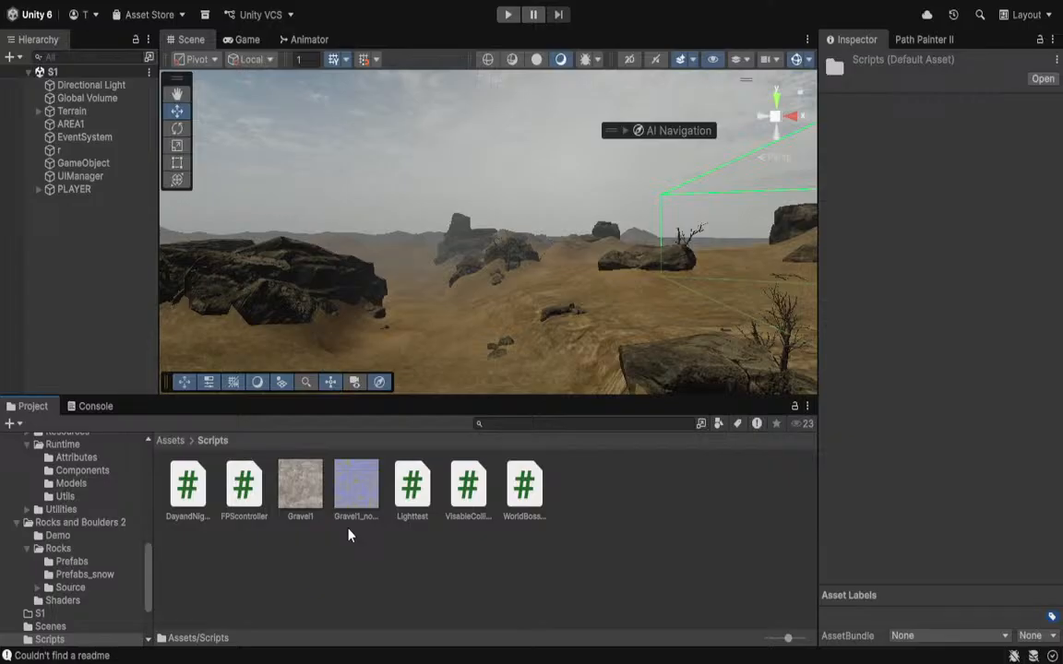
pyautogui.click(246, 489)
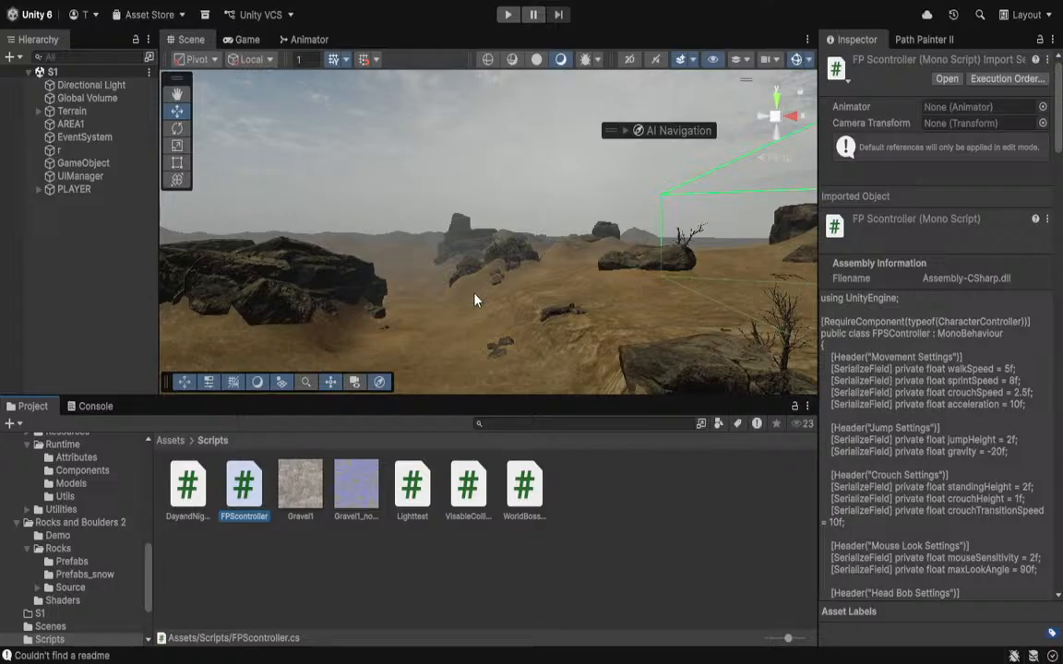
# Select the building6 object in the desert scene and shift it upward with the Move tool.
pyautogui.moveTo(474, 300); pyautogui.dragTo(633, 310, button='right')
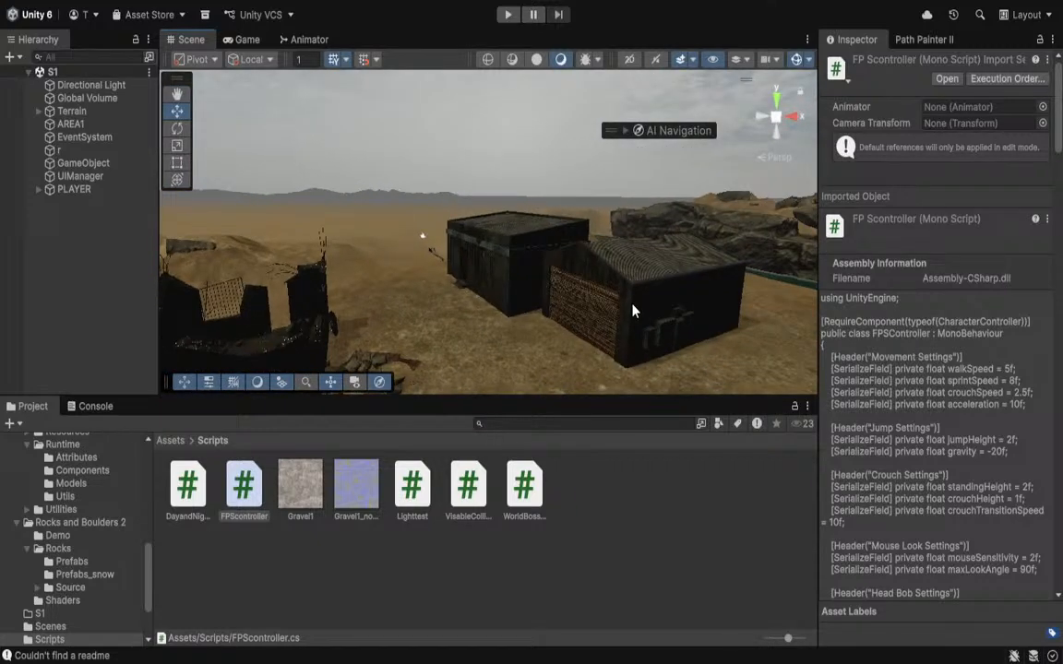
pyautogui.click(632, 311)
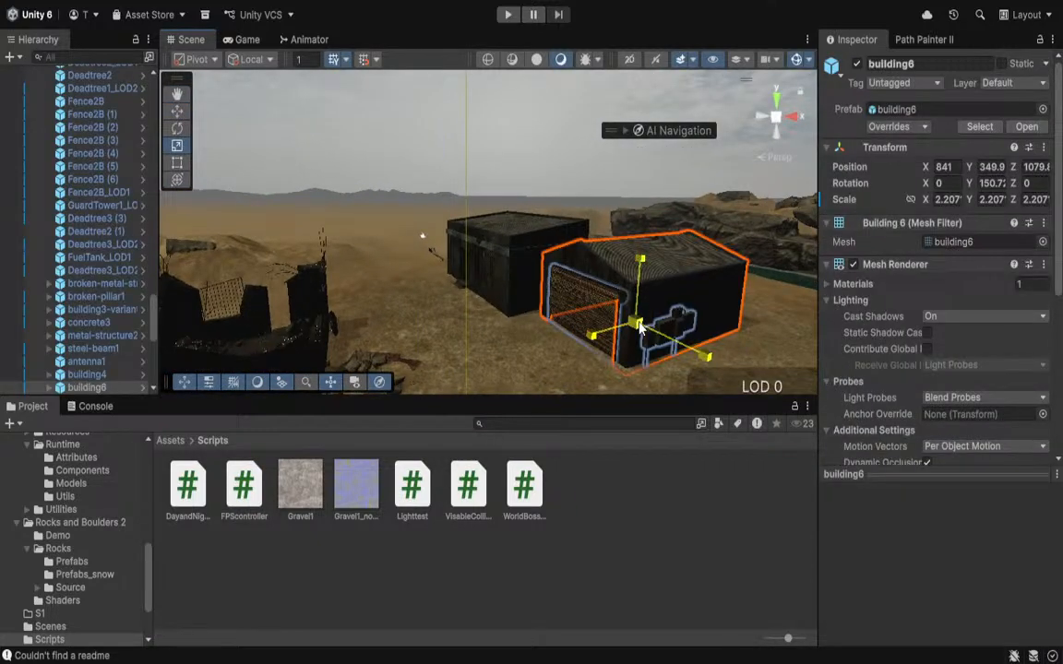
pyautogui.press('r')
pyautogui.press('w')
pyautogui.moveTo(638, 304); pyautogui.dragTo(643, 278)
# Select the ruined building4-variant1 together with the rubble1 beside it and shift both sideways, away from the intact buildings.
pyautogui.moveTo(643, 279); pyautogui.dragTo(410, 270, button='right')
pyautogui.click(409, 270)
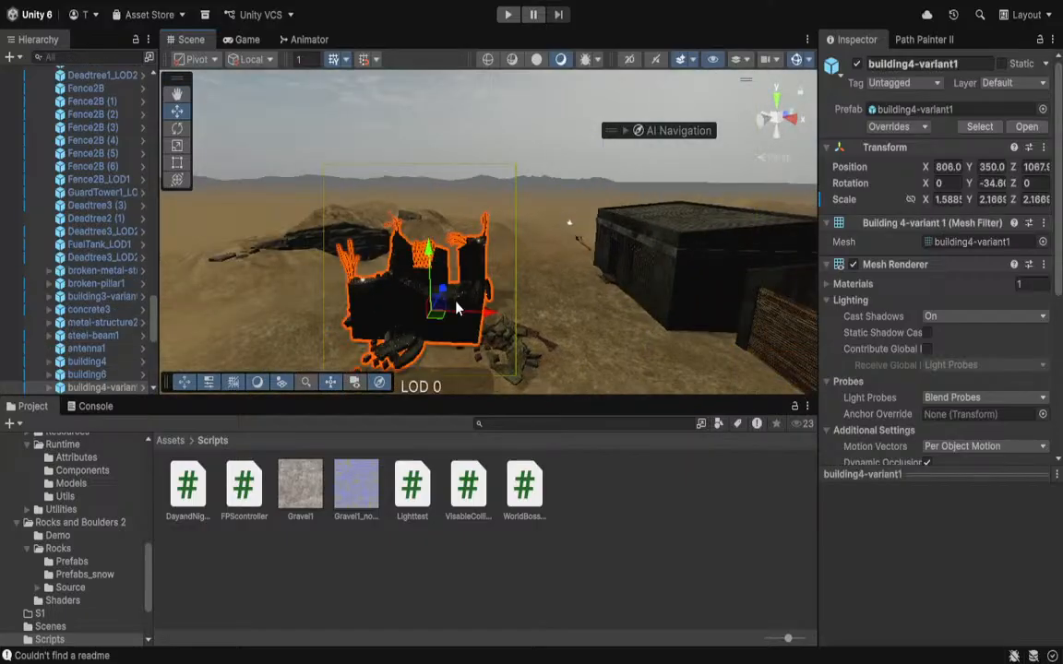
pyautogui.keyDown('shift'); pyautogui.click(503, 340); pyautogui.keyUp('shift')
pyautogui.moveTo(552, 347); pyautogui.dragTo(487, 351)
pyautogui.press('r')
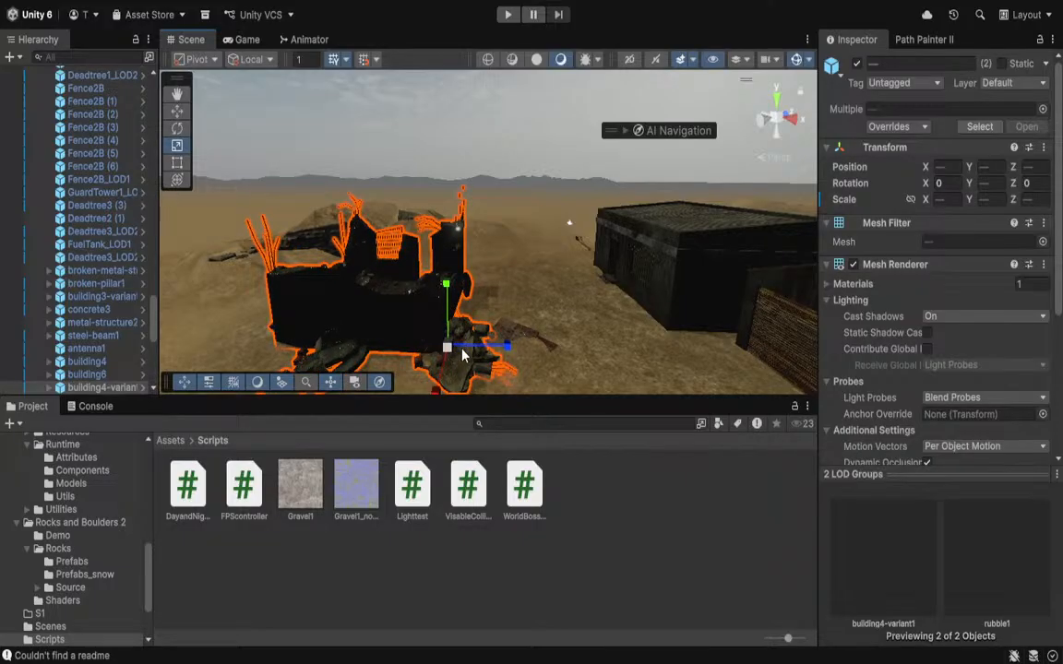
pyautogui.click(505, 247)
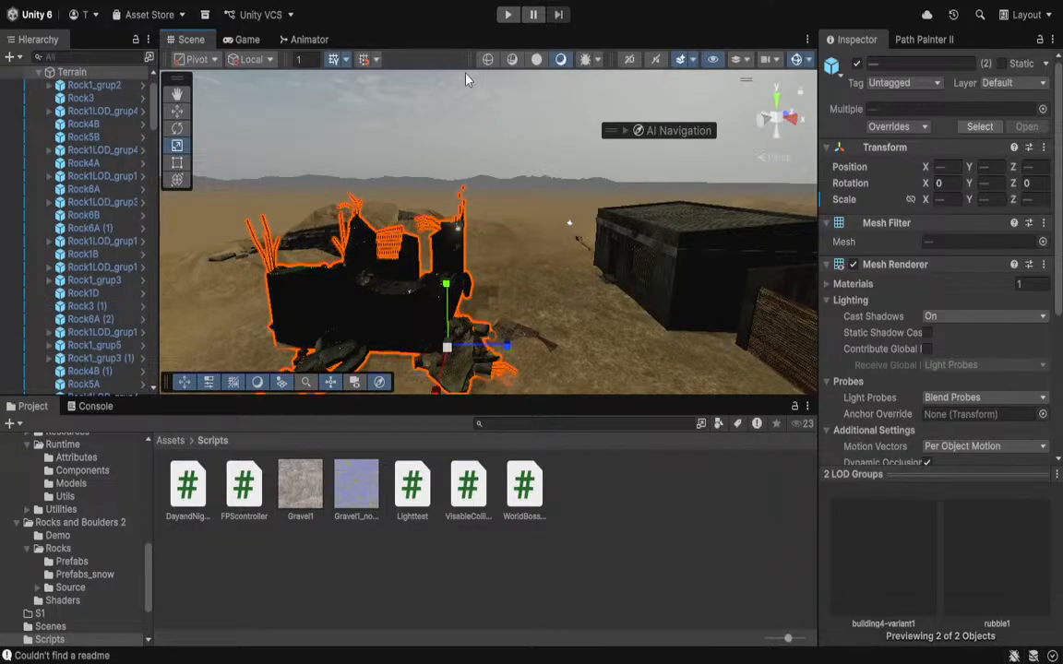
# Enlarge GuardTower1_LOD2 among the rocks uniformly to a scale of about 5.74, 3.14, 5.18, and deselect it.
pyautogui.click(466, 112)
pyautogui.press('d')
pyautogui.moveTo(493, 167); pyautogui.dragTo(749, 211, button='right')
pyautogui.press('s')
pyautogui.press('w')
pyautogui.moveTo(578, 213); pyautogui.dragTo(569, 202, button='right')
pyautogui.click(569, 202)
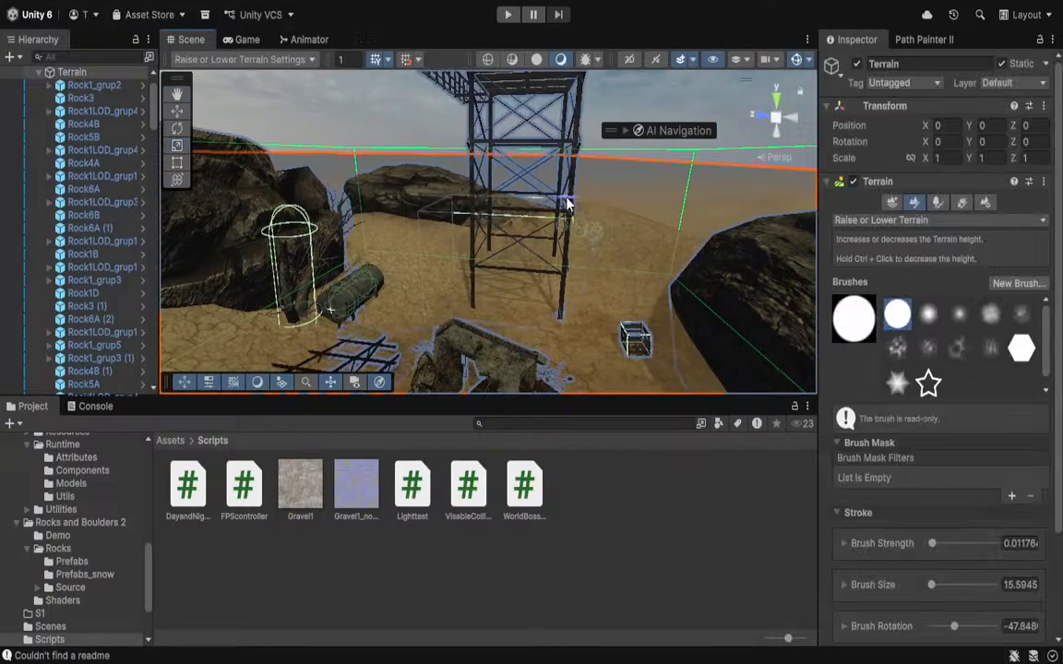
pyautogui.click(478, 101)
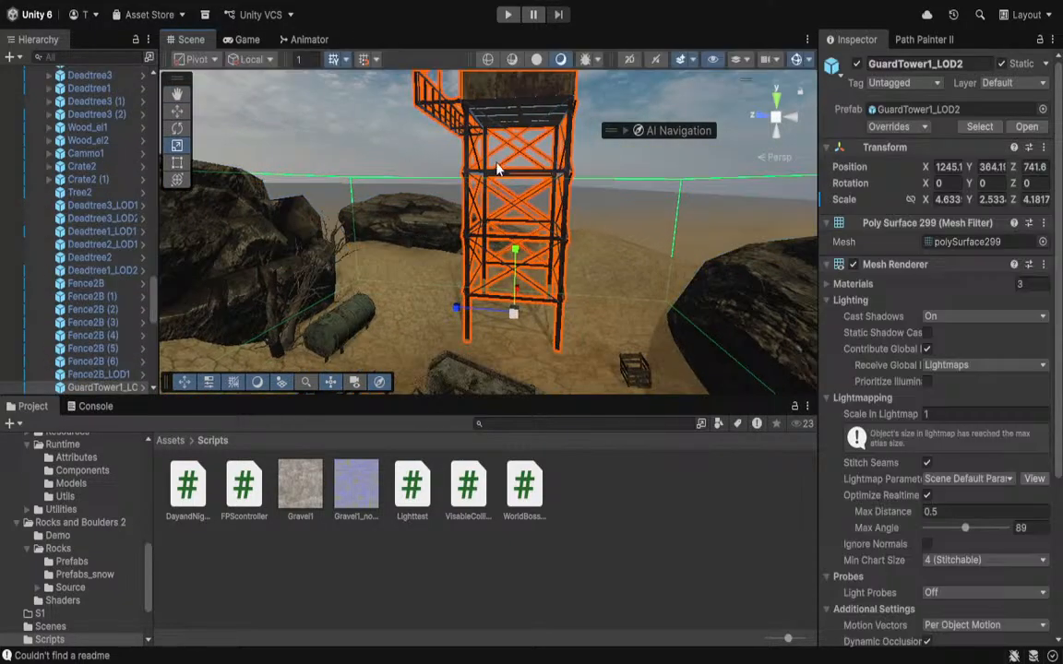
pyautogui.moveTo(499, 240); pyautogui.dragTo(499, 206, button='right')
pyautogui.moveTo(511, 370); pyautogui.dragTo(541, 362)
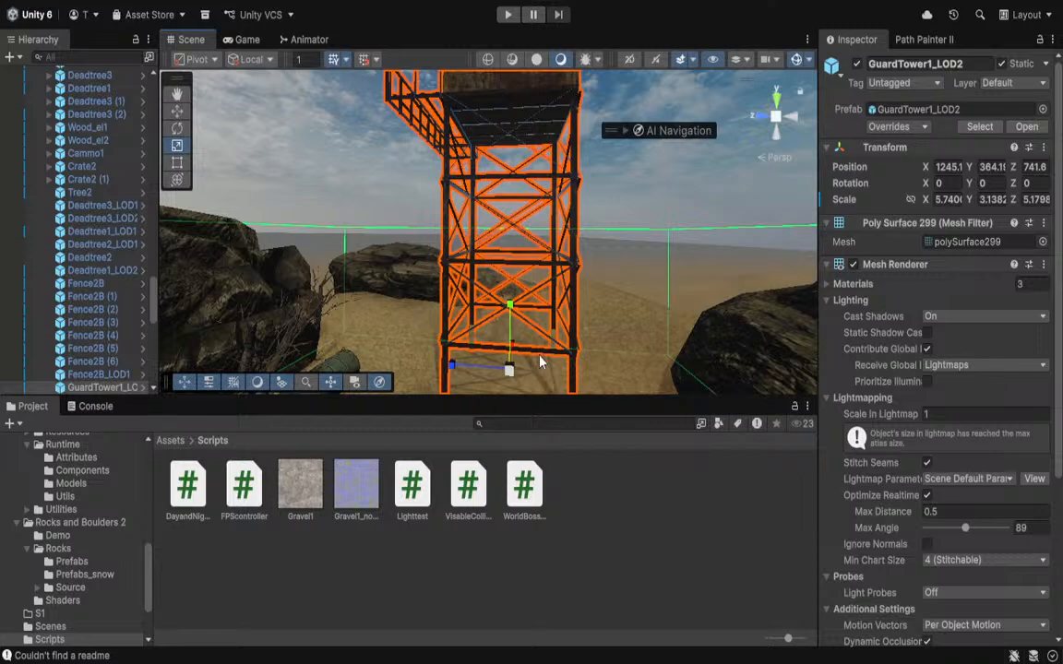
pyautogui.moveTo(576, 312); pyautogui.dragTo(589, 297, button='right')
pyautogui.click(594, 207)
pyautogui.moveTo(593, 206); pyautogui.dragTo(334, 296, button='right')
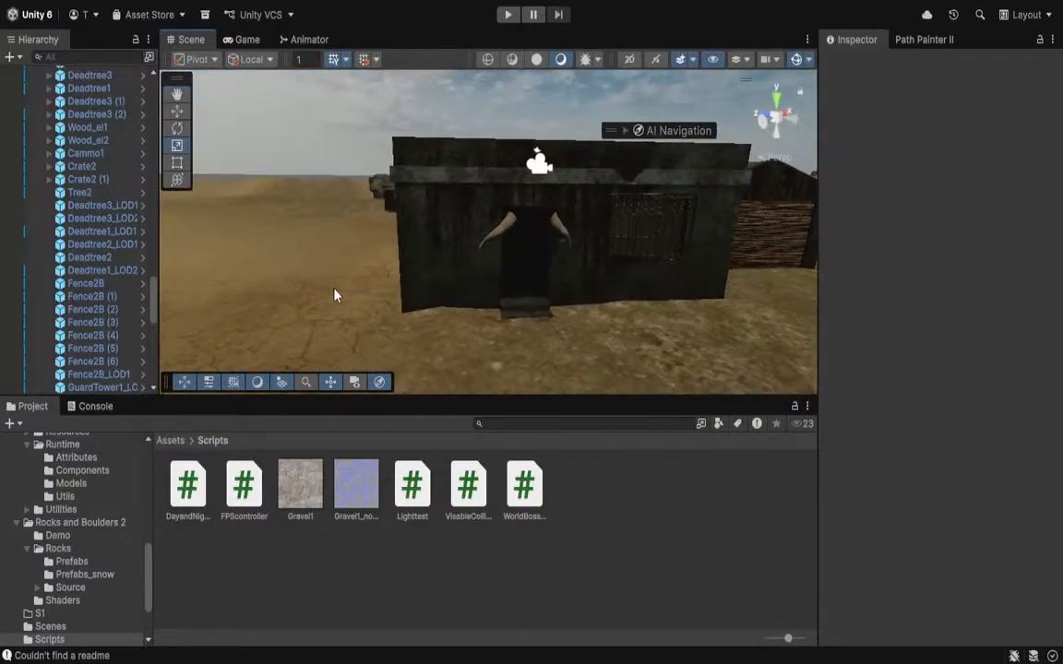
# In Assets/Player, check the PistolAnims controller and open New Animator Controller in the Animator.
pyautogui.click(170, 440)
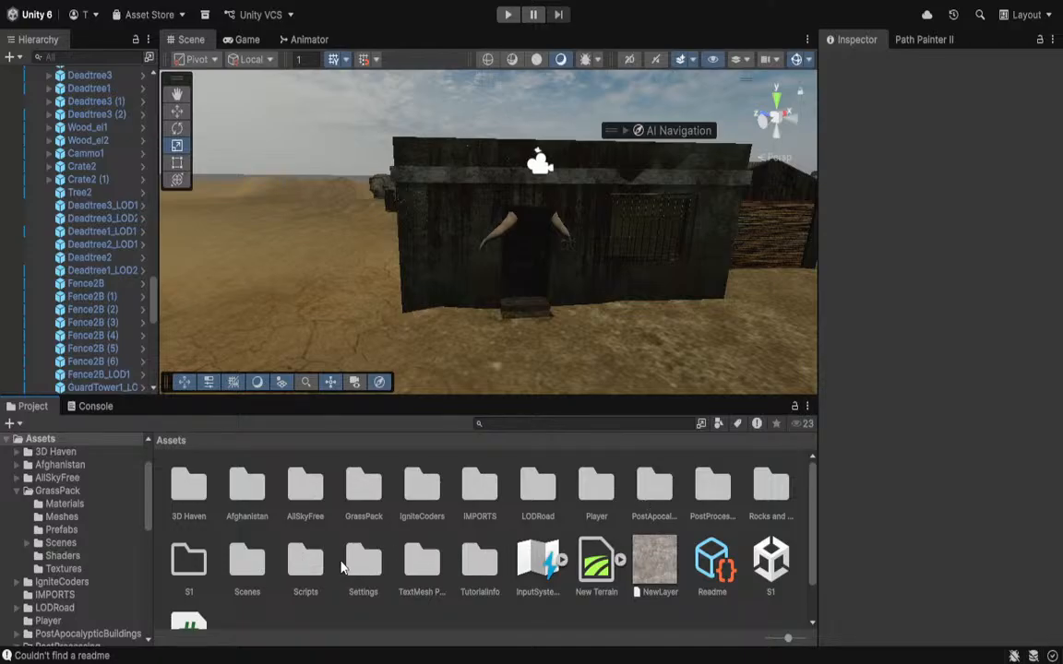
pyautogui.doubleClick(591, 484)
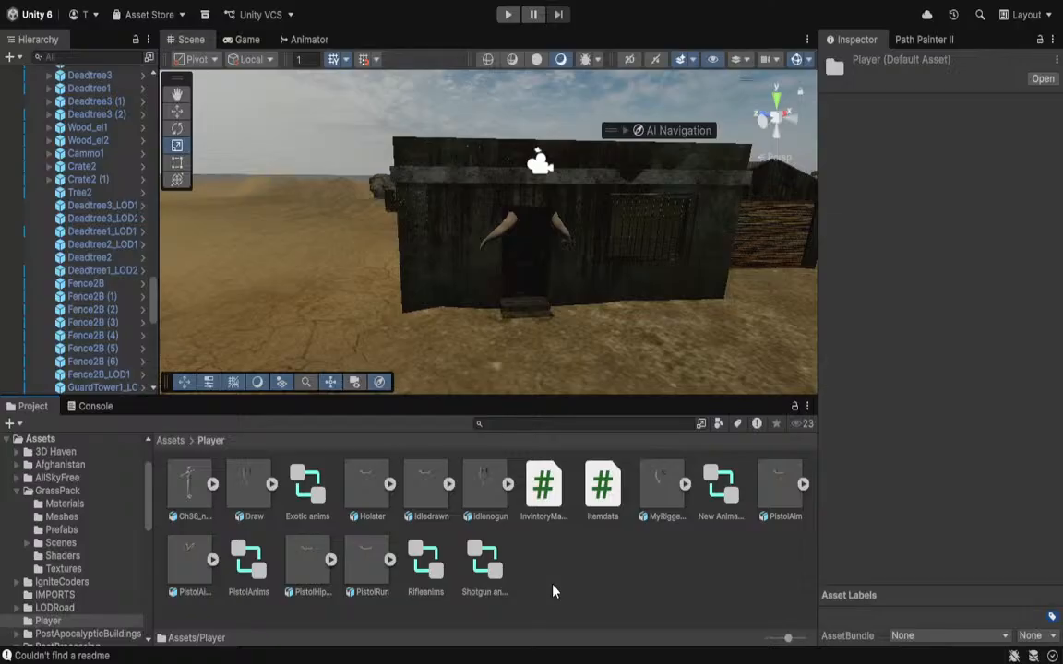
pyautogui.doubleClick(257, 562)
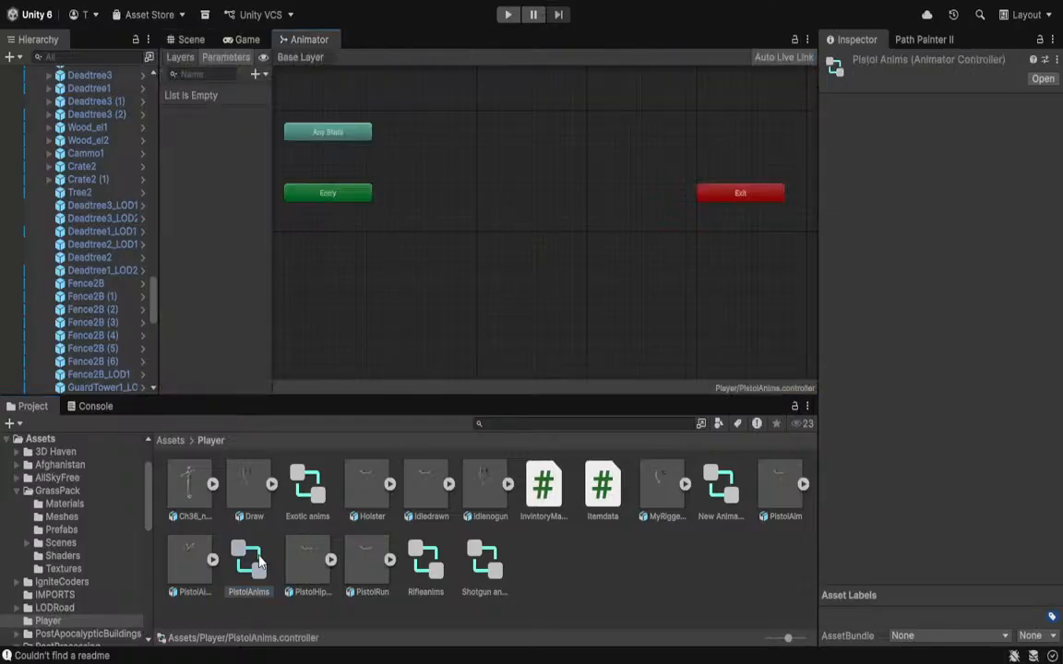
pyautogui.click(184, 40)
pyautogui.doubleClick(720, 486)
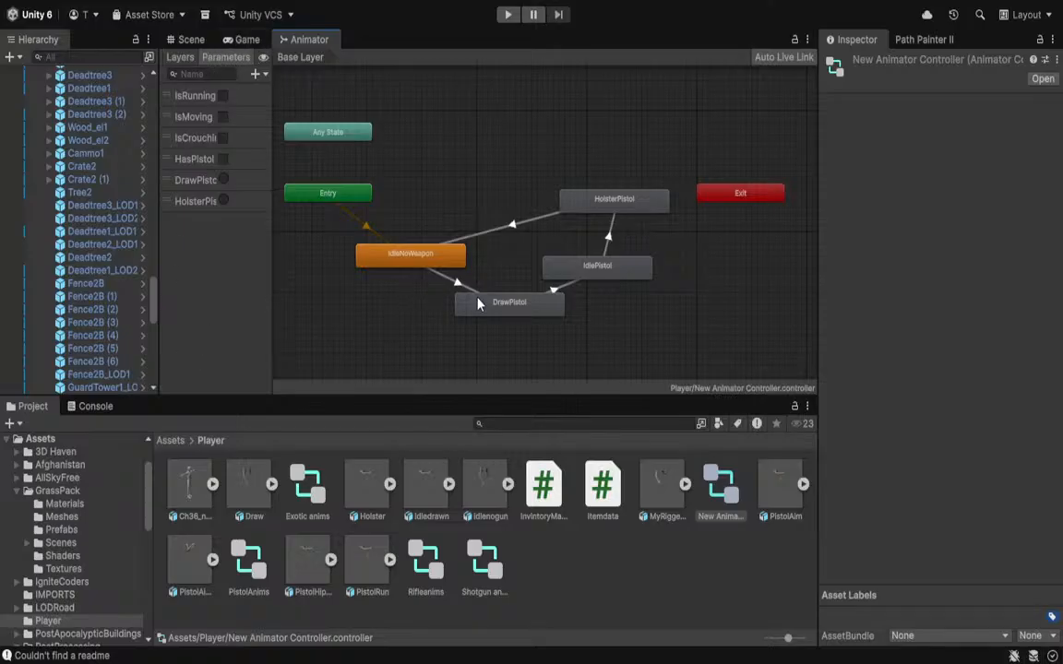
# Scrub the preview of the IdleNoWeapon to DrawPistol transition and turn off its Has Exit Time.
pyautogui.click(456, 277)
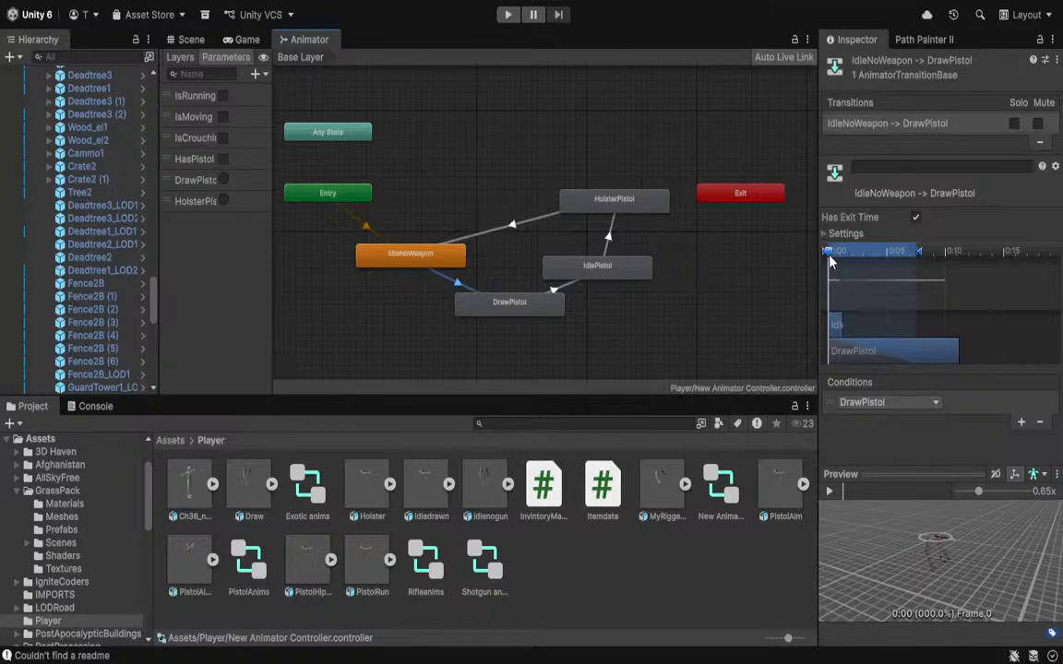
pyautogui.moveTo(827, 250); pyautogui.dragTo(858, 254)
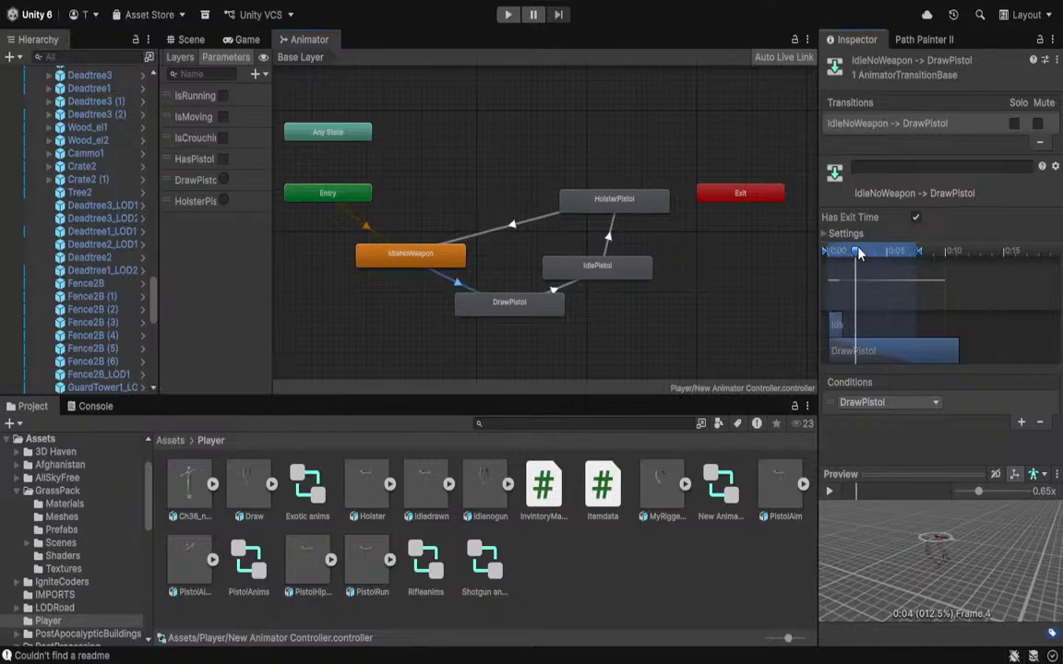
pyautogui.click(915, 218)
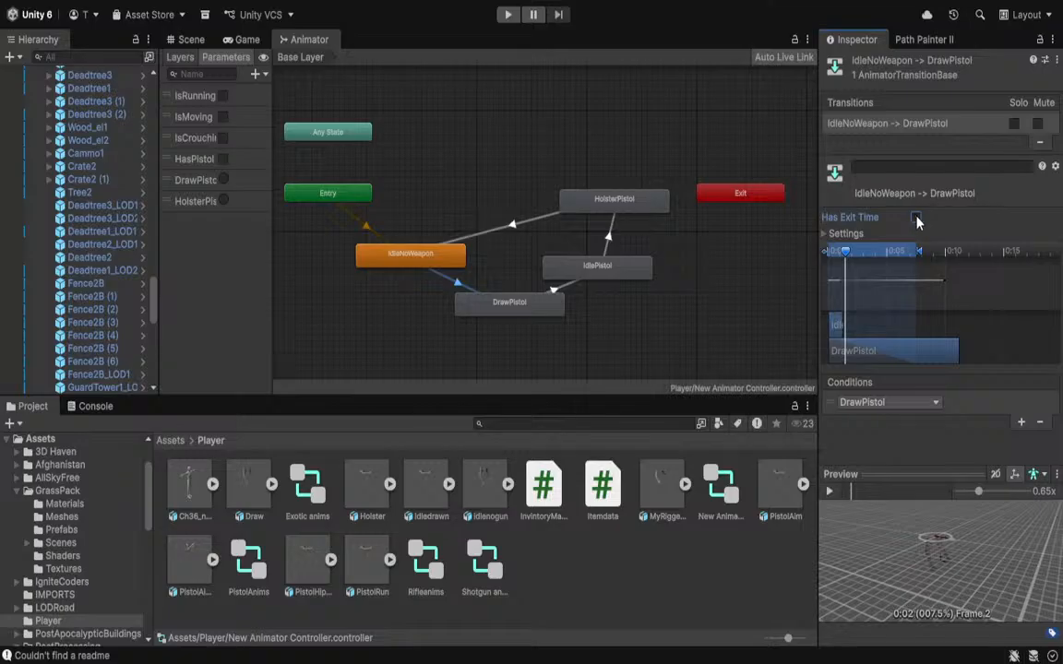
pyautogui.click(915, 218)
pyautogui.click(915, 217)
# Show the settings of the DrawPistol to IdlePistol transition and set its Exit Time to 0.9.
pyautogui.click(554, 292)
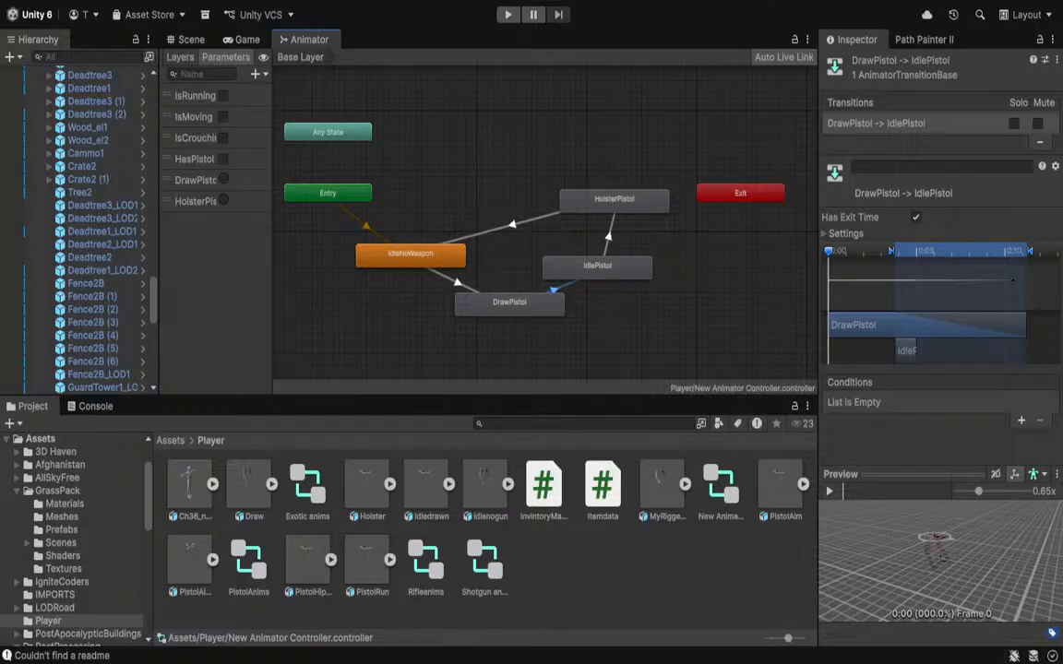
pyautogui.click(836, 233)
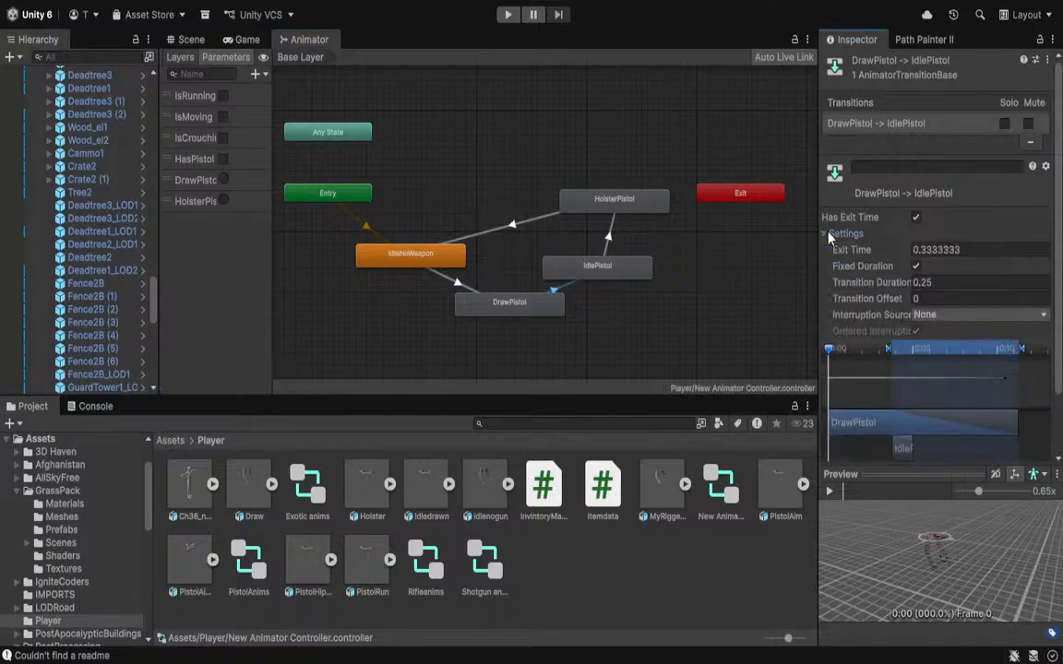
pyautogui.click(965, 249)
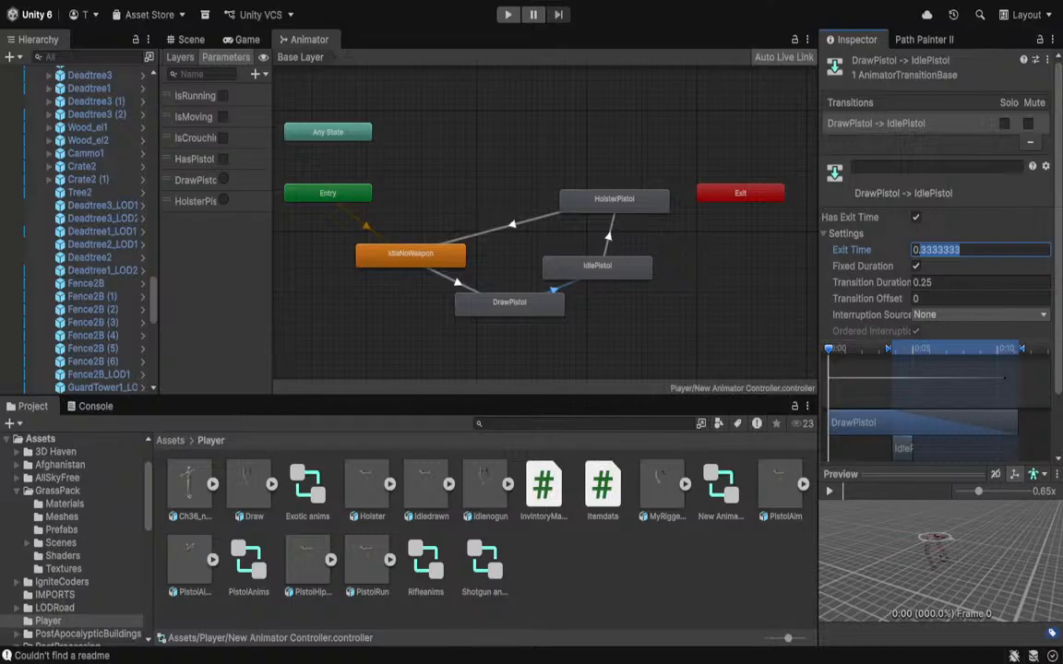
pyautogui.press('Return')
pyautogui.click(935, 248)
pyautogui.click(972, 248)
pyautogui.moveTo(972, 248); pyautogui.dragTo(921, 249)
pyautogui.write('9')
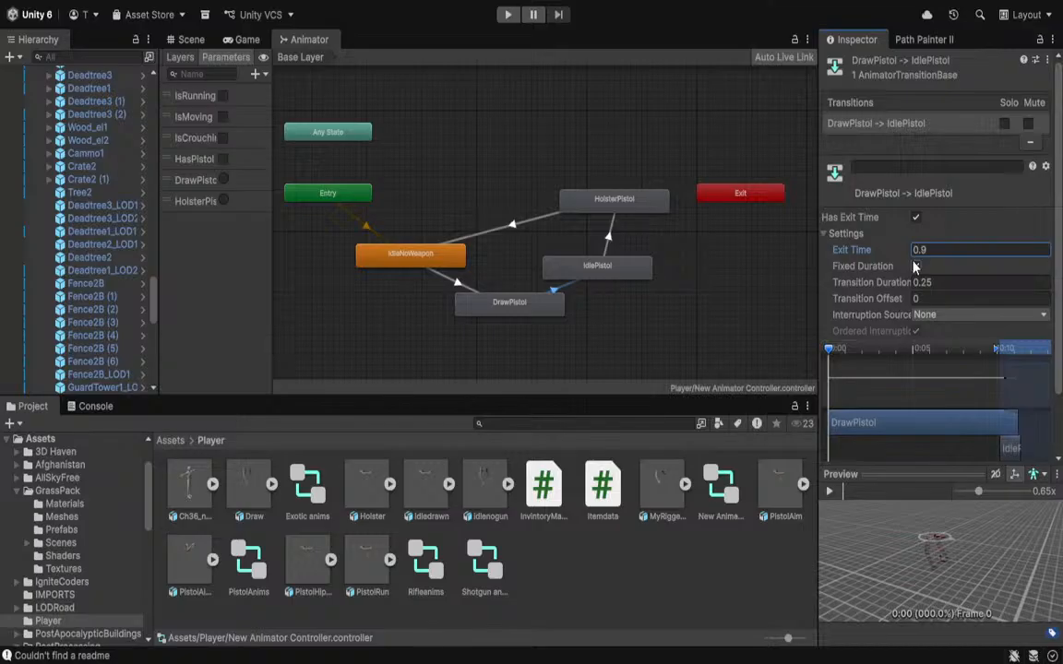
pyautogui.moveTo(830, 351); pyautogui.dragTo(818, 320)
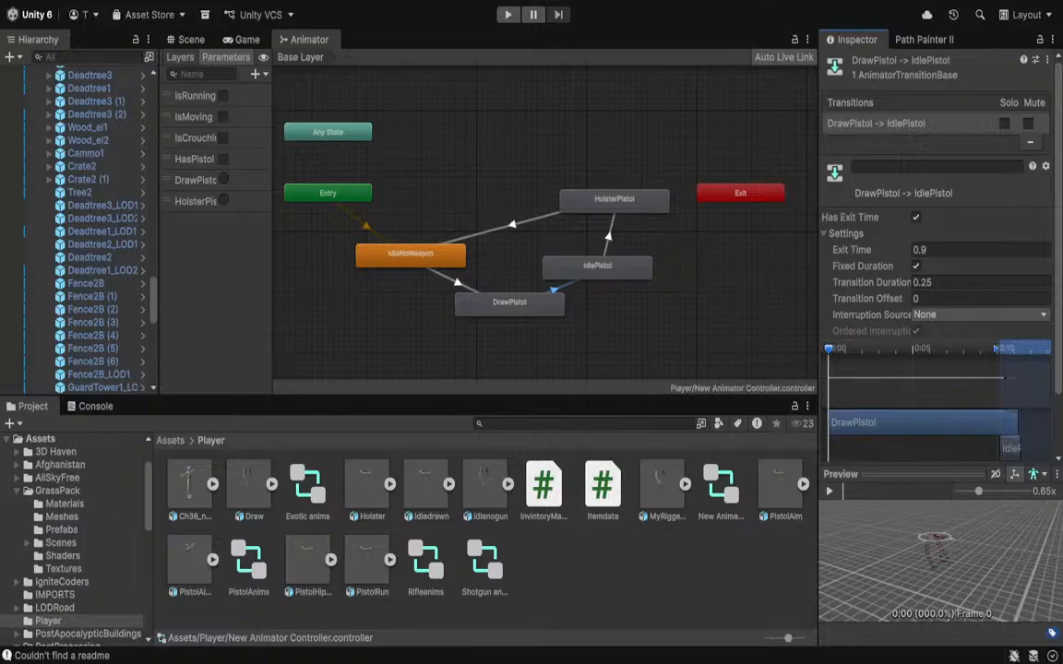
# Turn off Has Exit Time on the IdlePistol to HolsterPistol transition.
pyautogui.click(607, 246)
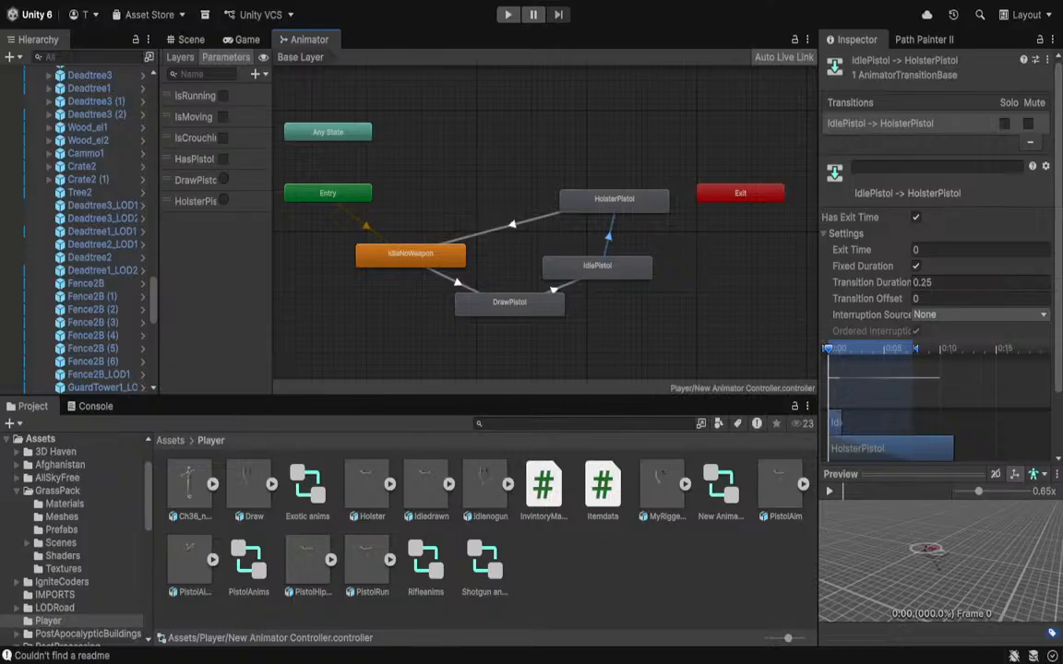
pyautogui.scroll(-1, 847, 323)
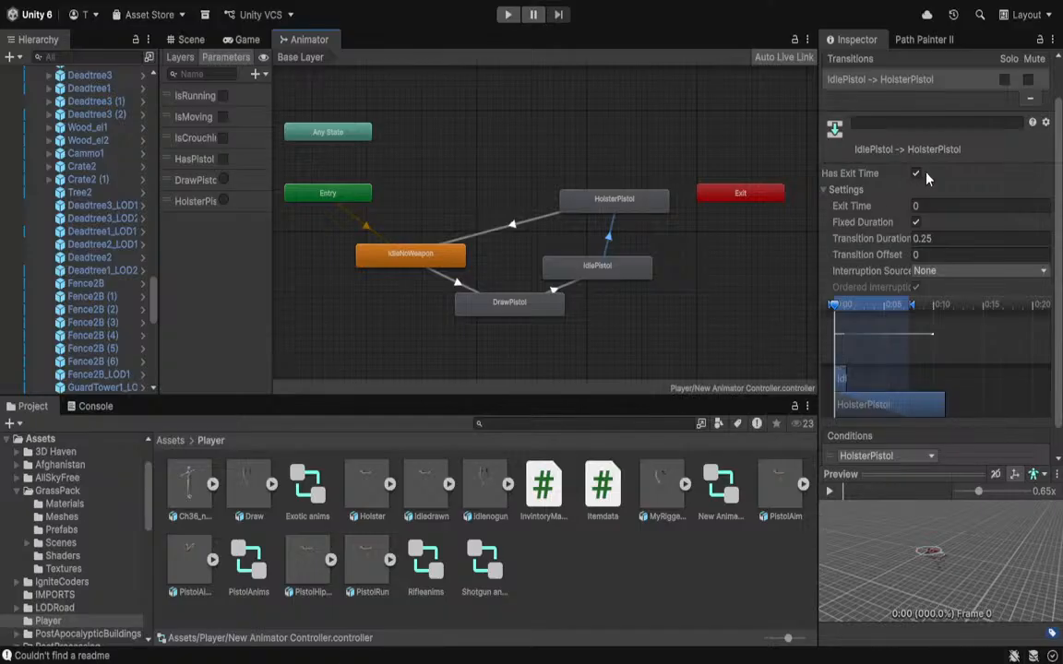
pyautogui.click(915, 174)
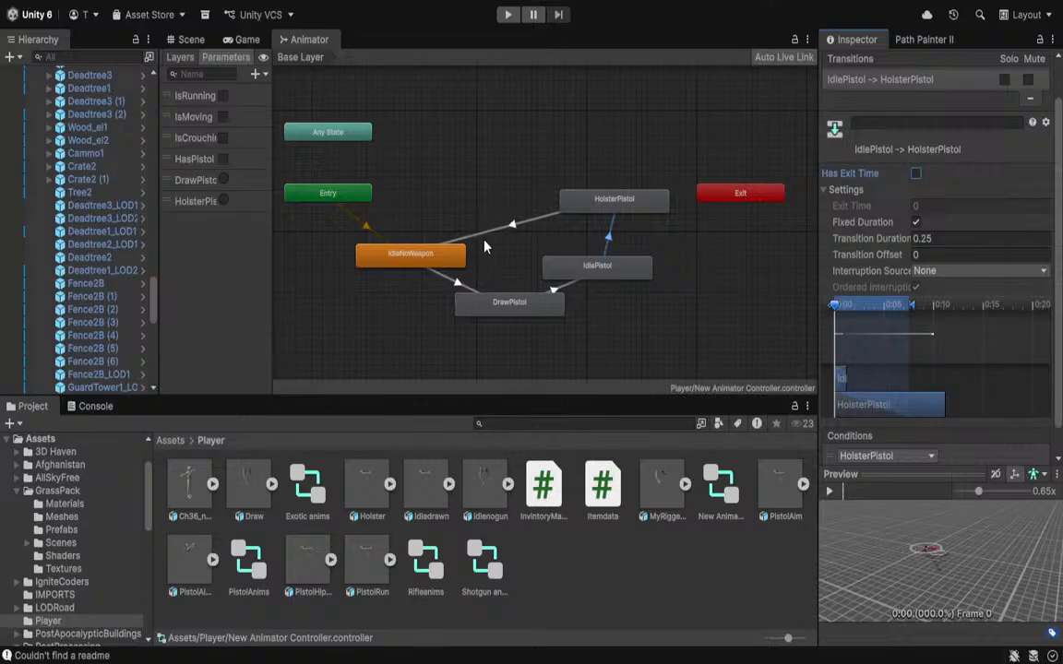
# Set the Exit Time of the HolsterPistol to IdleNoWeapon transition to 0.9.
pyautogui.click(465, 203)
pyautogui.click(513, 222)
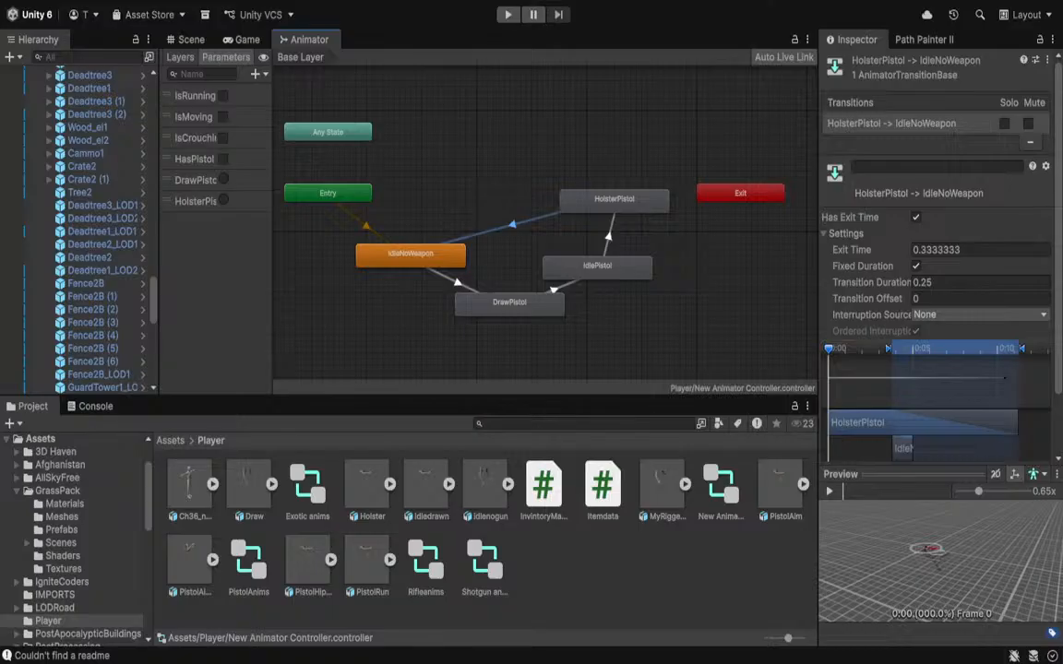
pyautogui.click(971, 253)
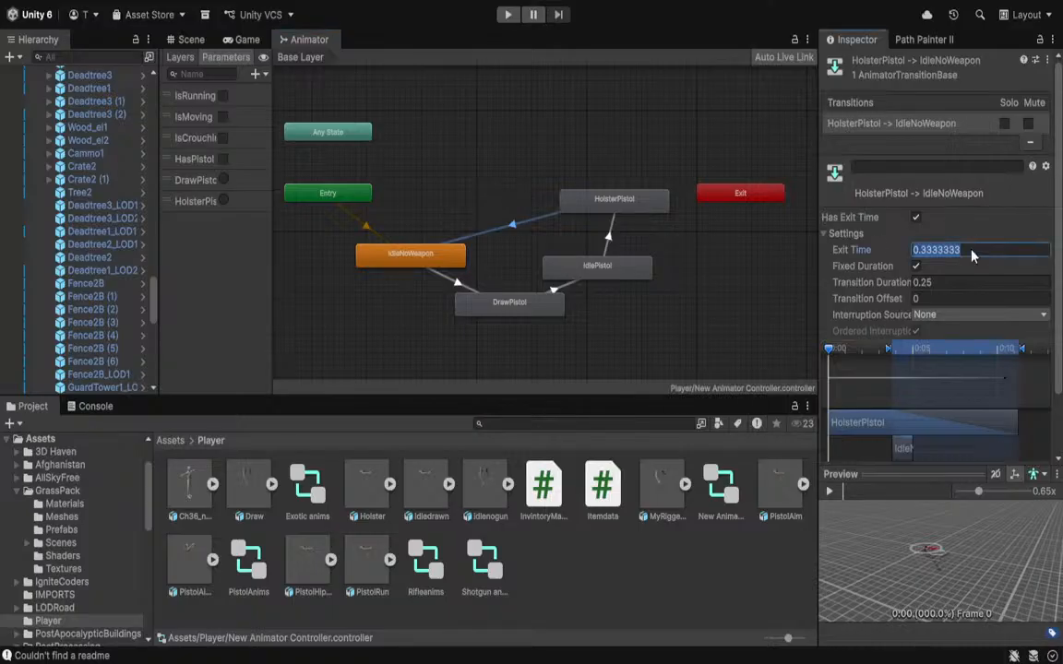
pyautogui.click(971, 249)
pyautogui.press('BackSpace')
pyautogui.press('BackSpace')
pyautogui.press('BackSpace')
pyautogui.press('BackSpace')
pyautogui.press('BackSpace')
pyautogui.press('BackSpace')
pyautogui.press('BackSpace')
pyautogui.press('BackSpace')
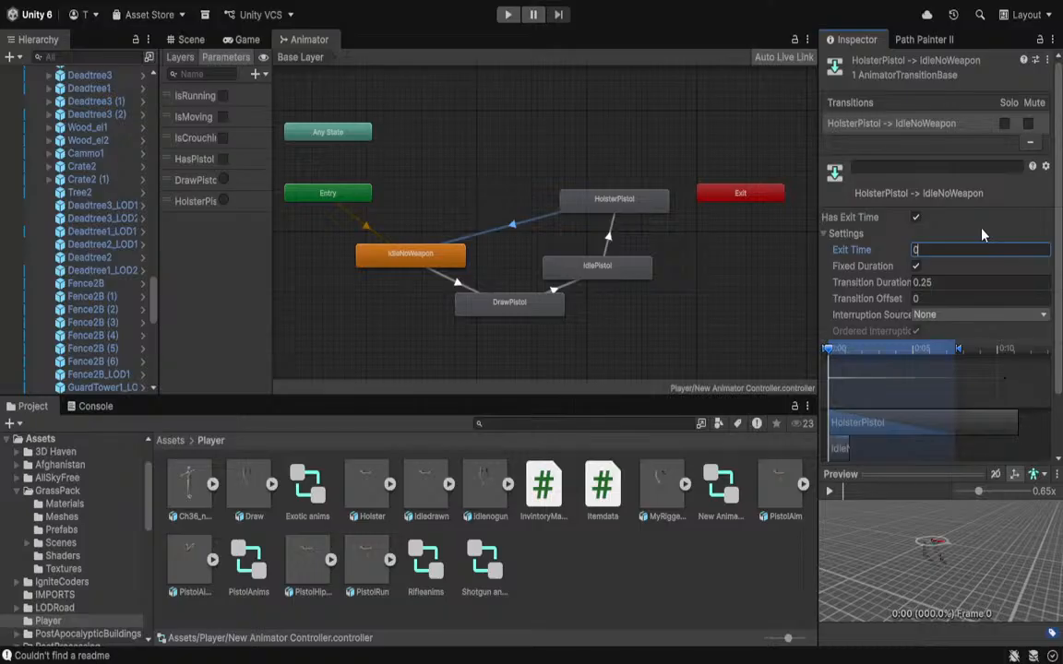
pyautogui.write('.9')
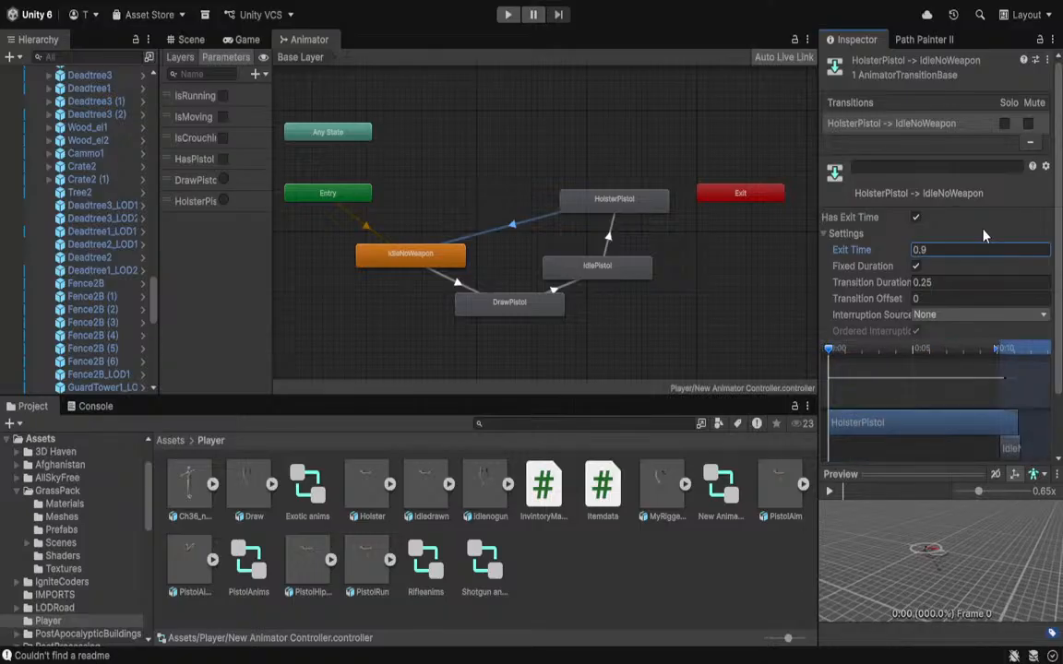
# Review the settings of the transitions between DrawPistol, IdlePistol, HolsterPistol and IdleNoWeapon.
pyautogui.click(456, 288)
pyautogui.click(554, 291)
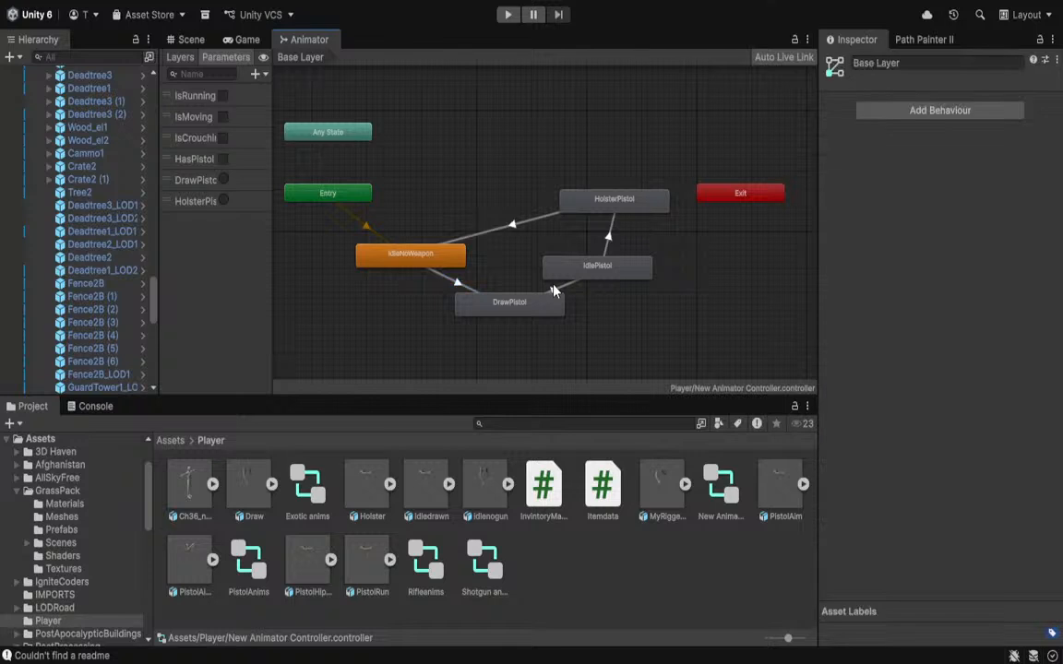
pyautogui.click(554, 293)
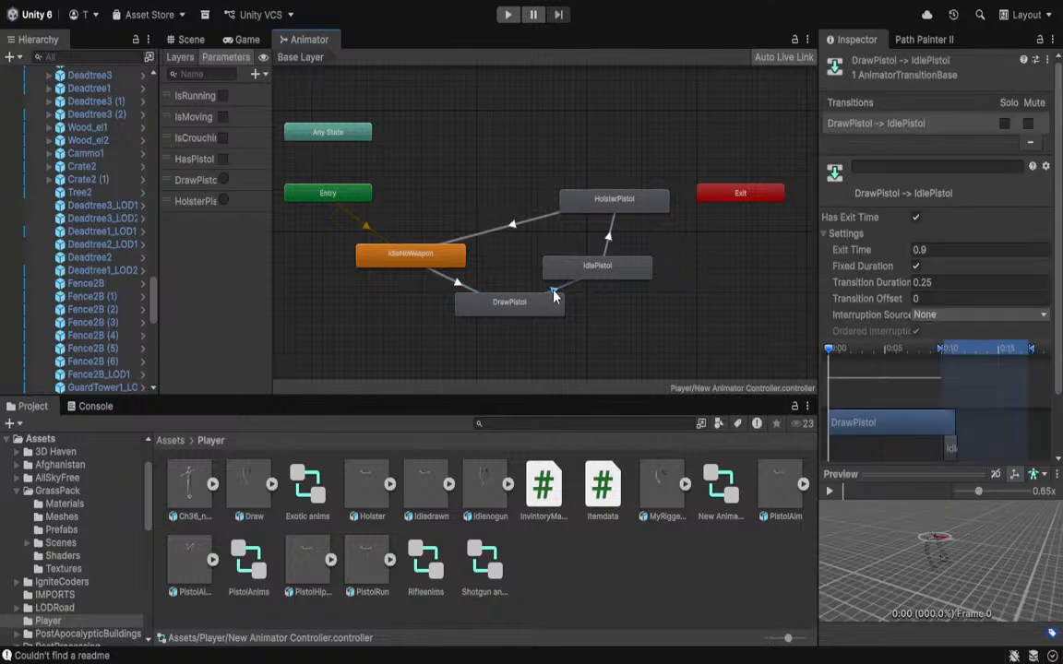
pyautogui.click(610, 240)
pyautogui.click(514, 226)
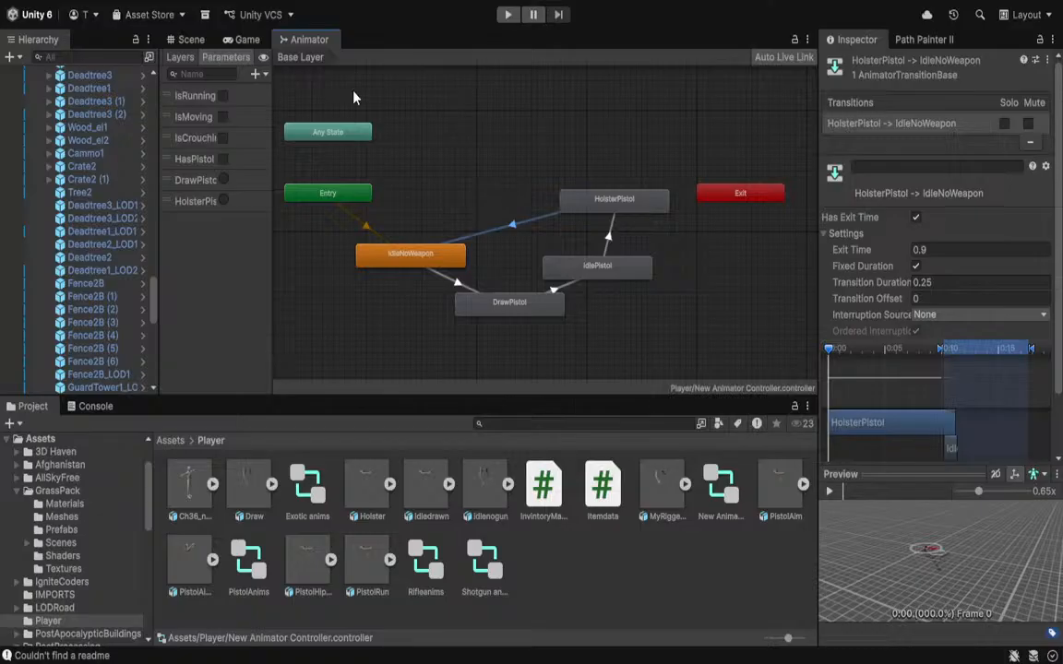
# In the scene, collapse the Terrain group and move PLAYER backward along its local Z axis to about X 810.8, Z 1084.4.
pyautogui.click(191, 39)
pyautogui.moveTo(277, 103); pyautogui.dragTo(175, 221, button='right')
pyautogui.scroll(10, 83, 249)
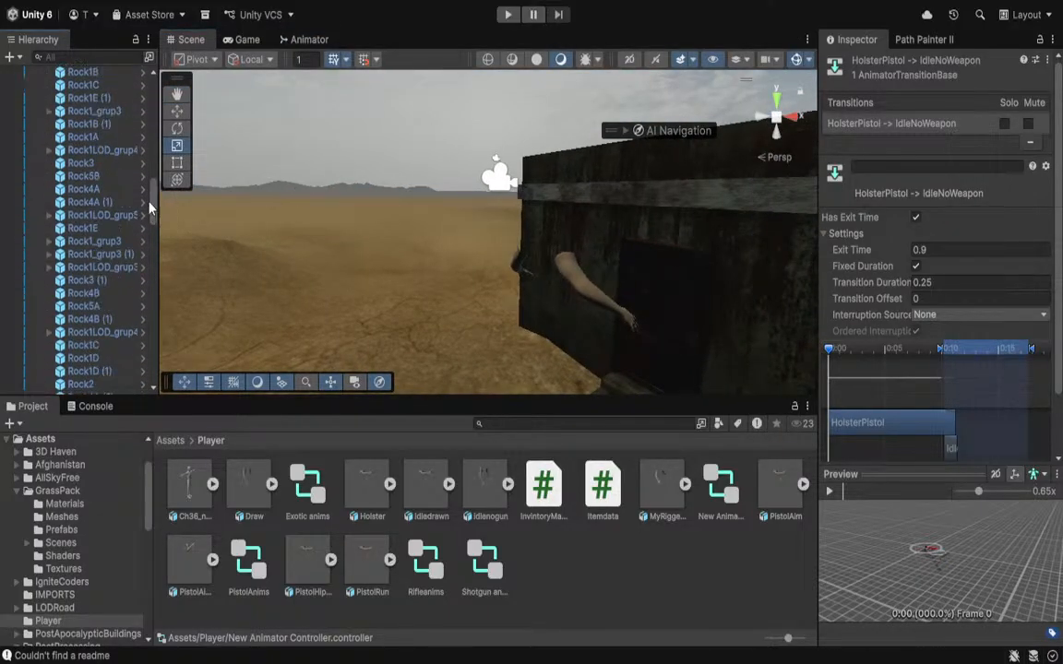
pyautogui.scroll(10, 149, 209)
pyautogui.click(38, 111)
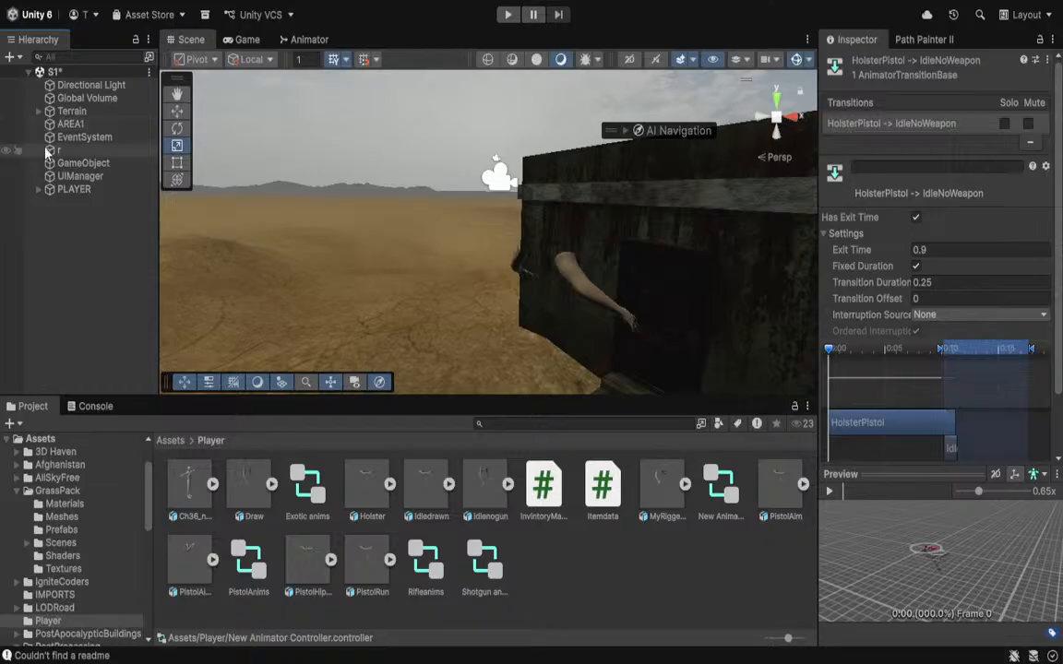
pyautogui.doubleClick(74, 189)
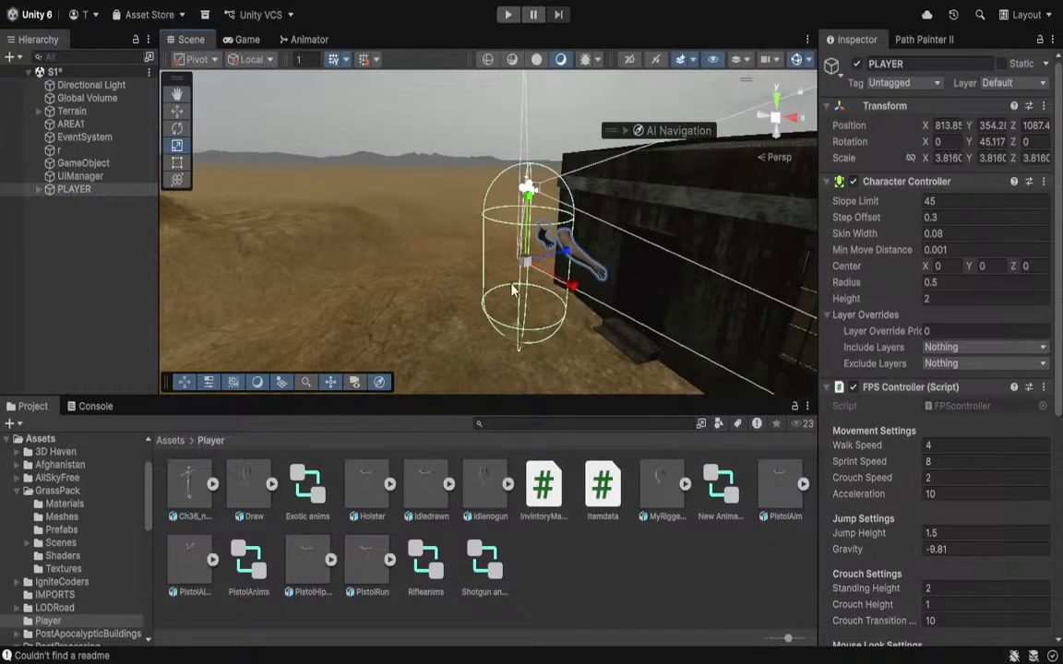
pyautogui.press('w')
pyautogui.moveTo(564, 253); pyautogui.dragTo(478, 262)
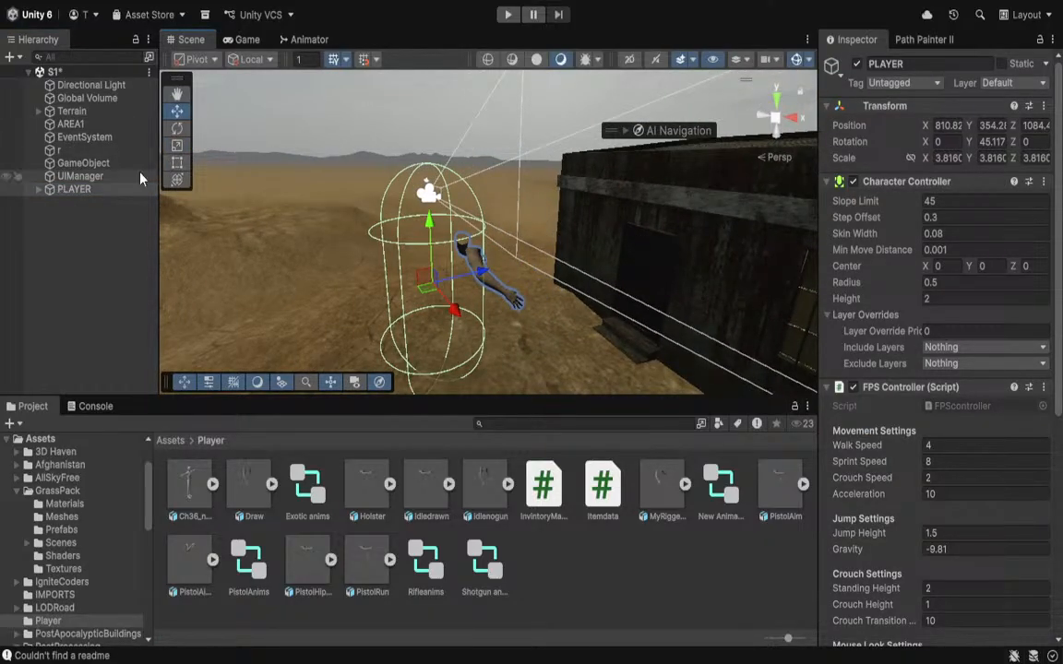
# Under PLAYER, scale MyRiggedArms2 uniformly to about 0.111 and move it forward to about local X 0.248, Z 1.025.
pyautogui.doubleClick(81, 189)
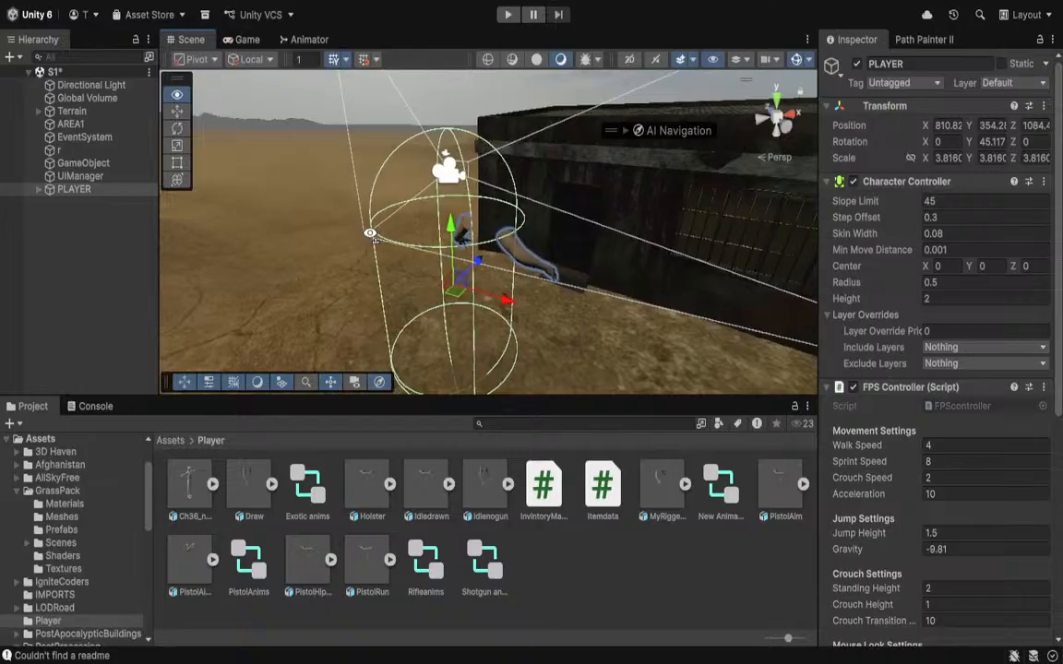
pyautogui.click(37, 189)
pyautogui.click(93, 215)
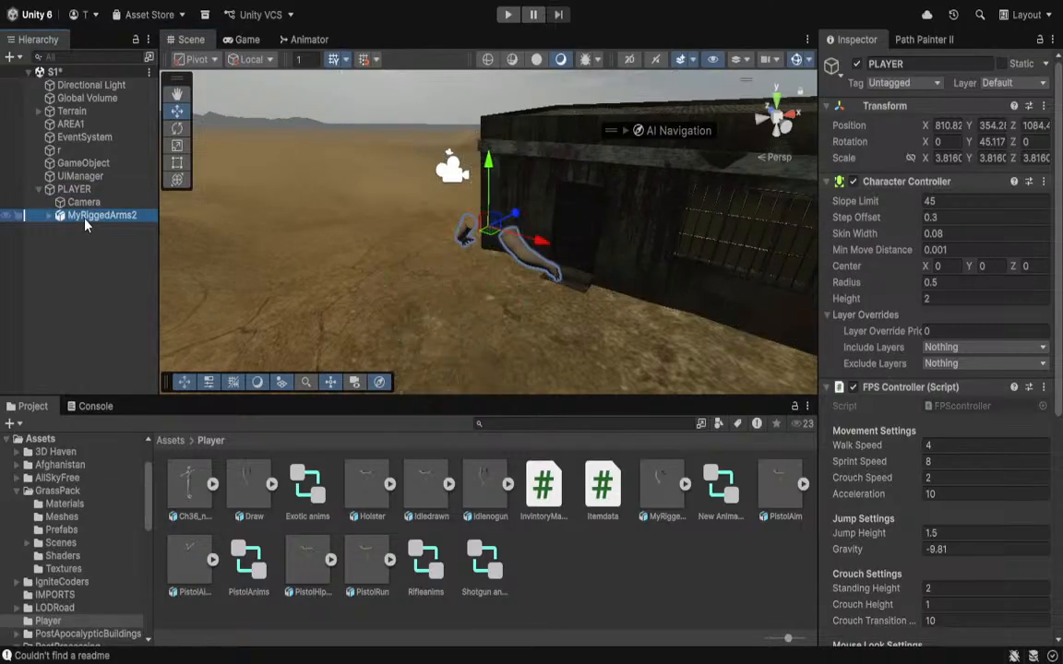
pyautogui.keyDown('alt'); pyautogui.moveTo(517, 286); pyautogui.dragTo(428, 246); pyautogui.keyUp('alt')
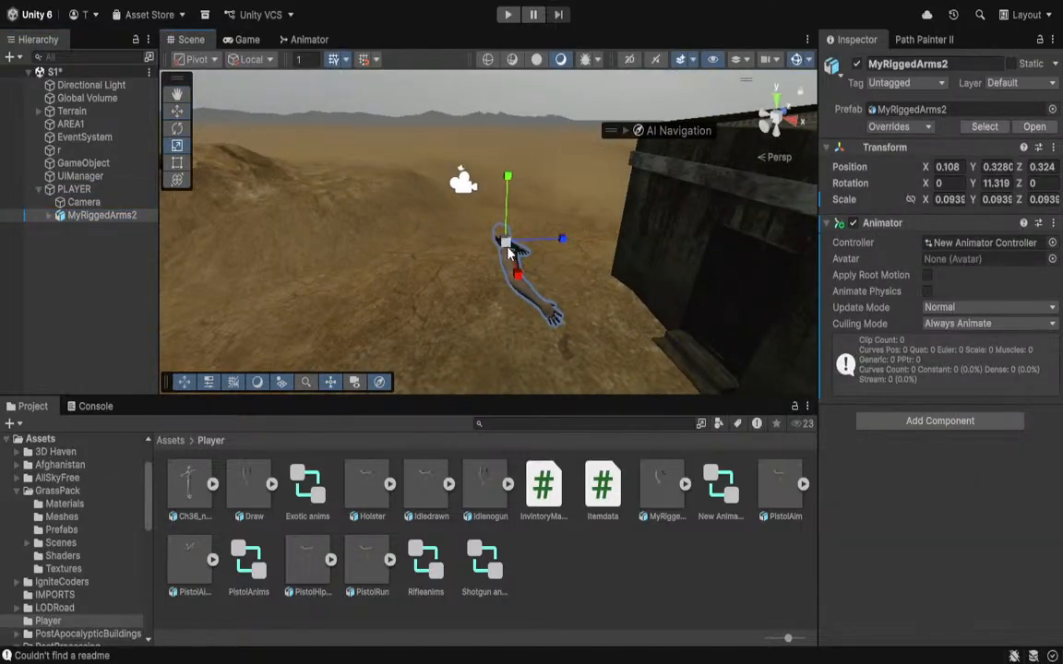
pyautogui.moveTo(502, 241); pyautogui.dragTo(627, 247)
# Play-test the scene, walking the player forward to check the arms in first-person view, and stop the game.
pyautogui.click(508, 16)
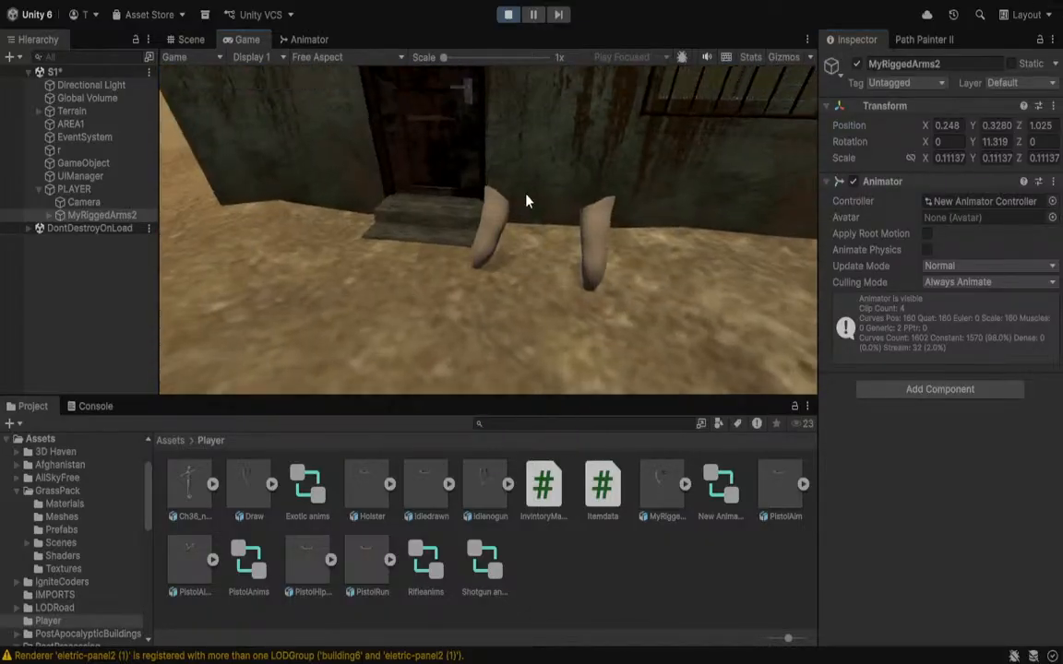
pyautogui.press('w')
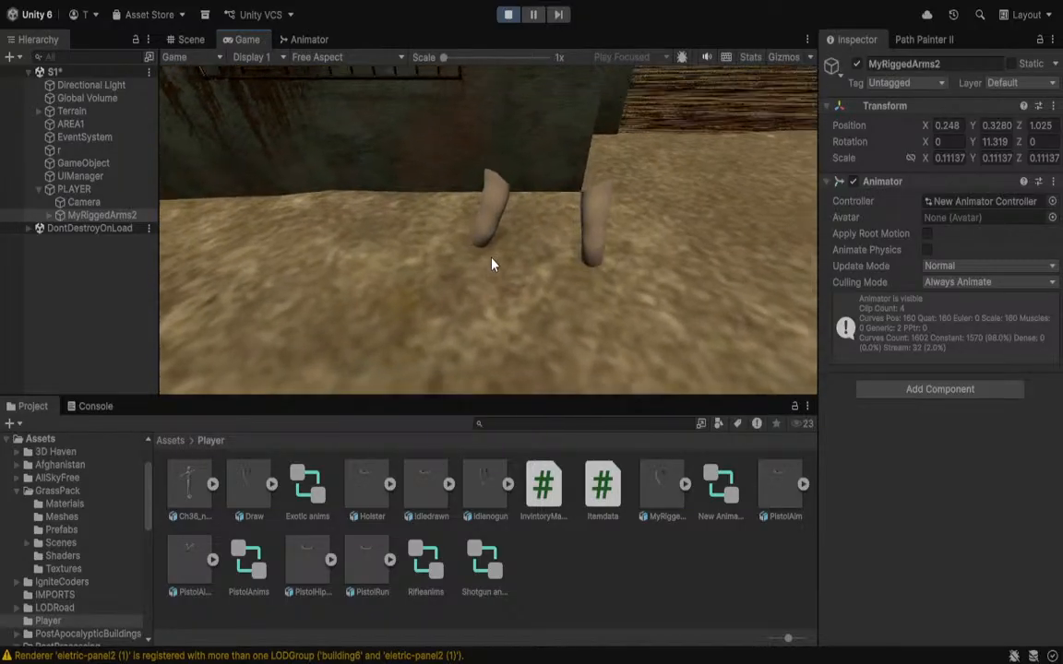
pyautogui.click(507, 14)
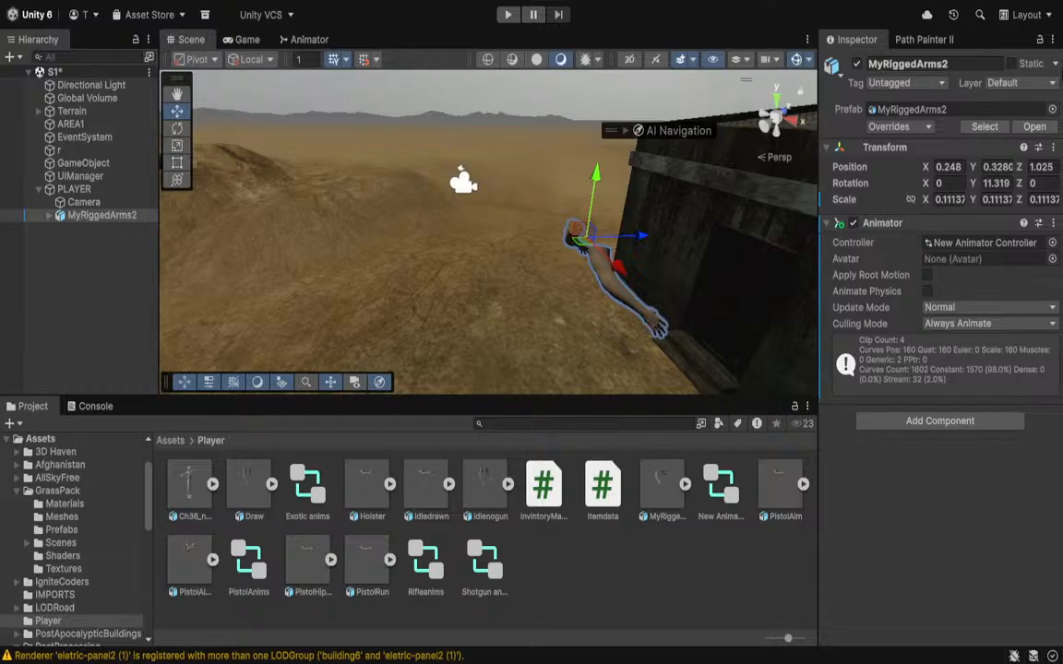
# Give the MyRiggedArms2 Animator the MyRiggedArms2Avatar avatar and New Animator Controller, and run a brief play test.
pyautogui.click(1000, 260)
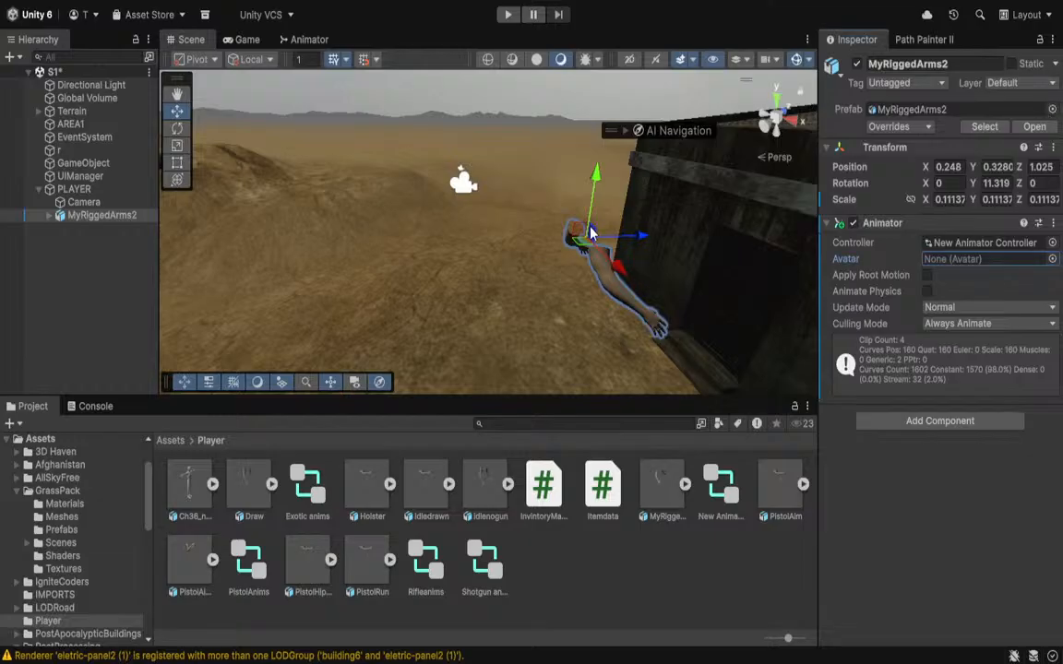
pyautogui.click(886, 226)
pyautogui.hotkey('ctrl', 'z')
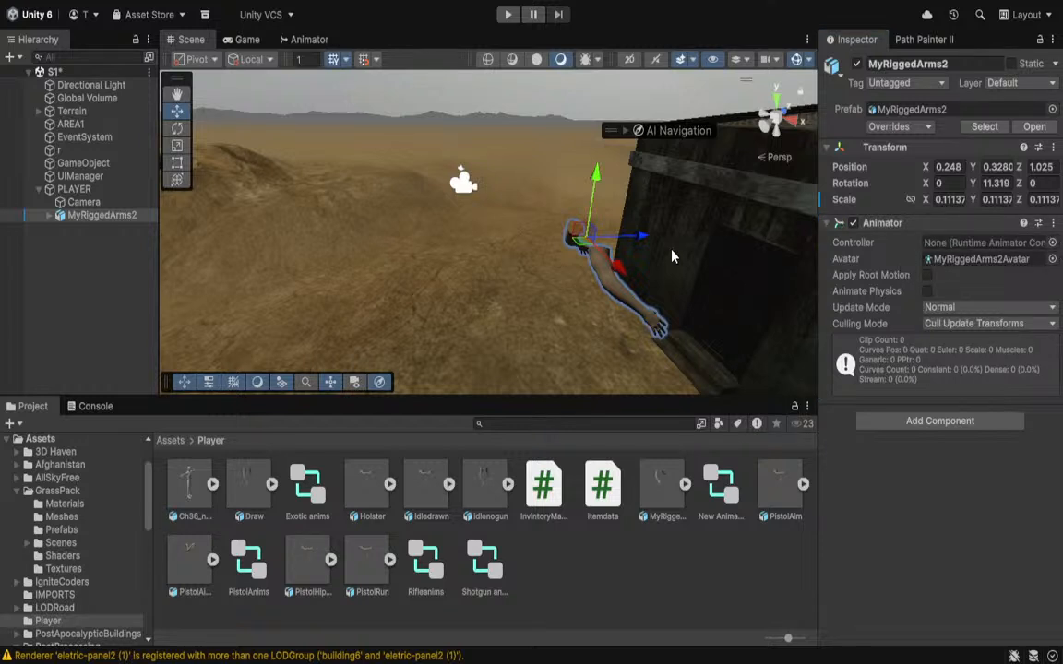
pyautogui.doubleClick(640, 196)
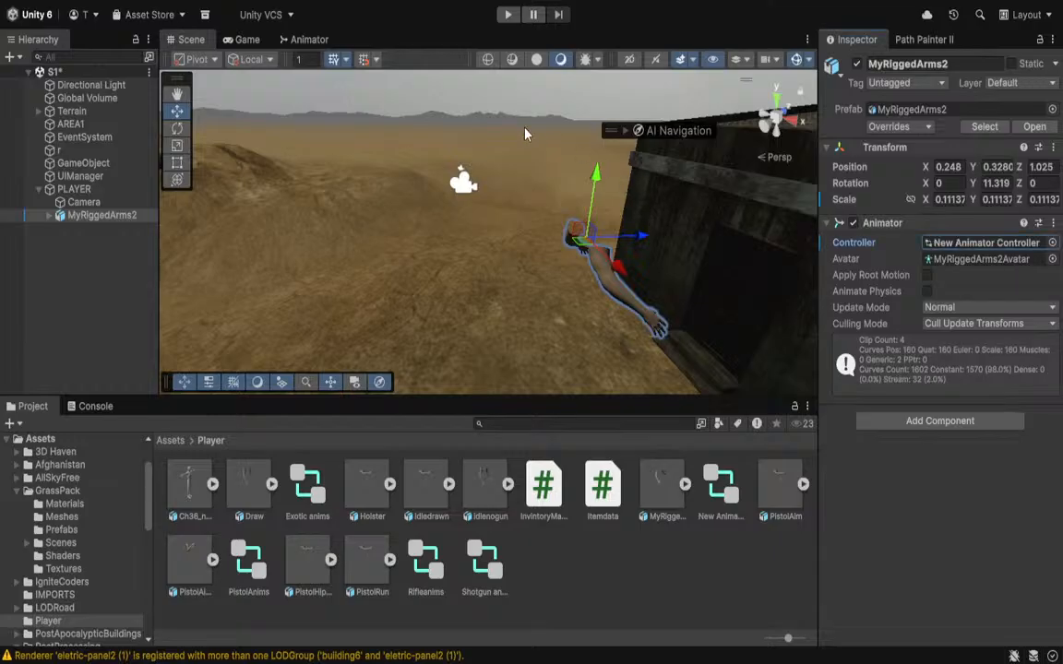
pyautogui.click(508, 14)
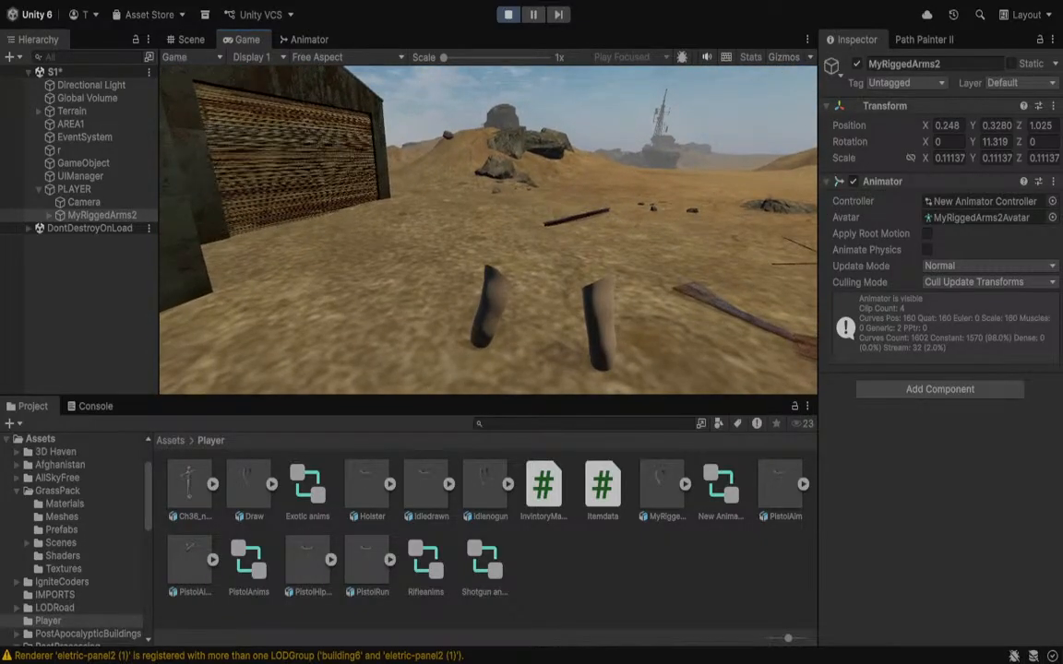
pyautogui.click(508, 14)
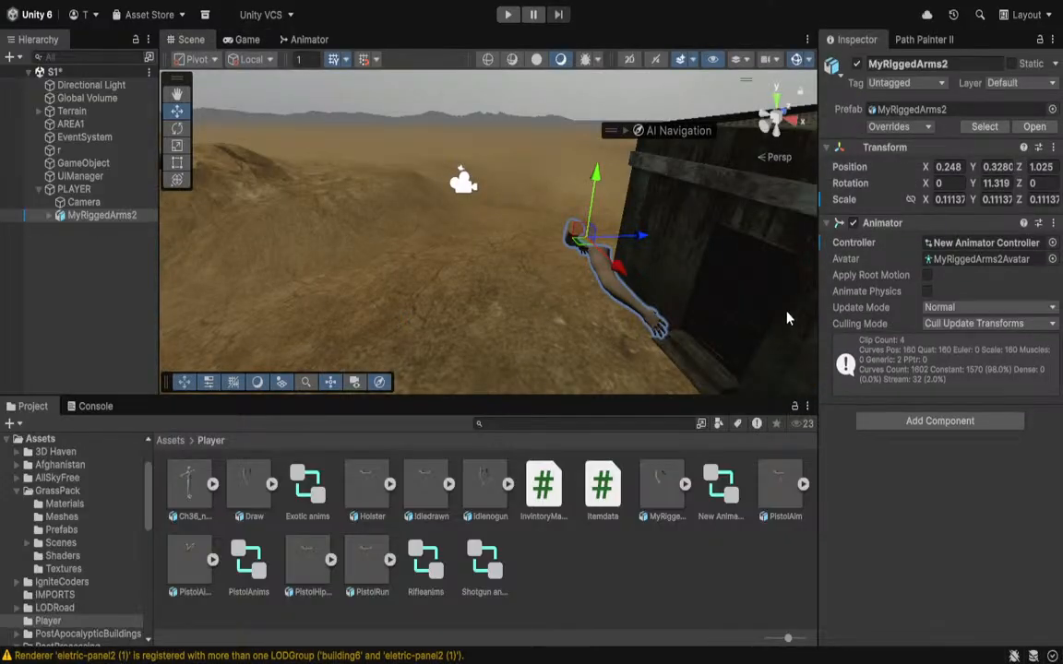
# Enable Apply Root Motion on the MyRiggedArms2 Animator and run a brief play test.
pyautogui.click(926, 276)
pyautogui.click(507, 14)
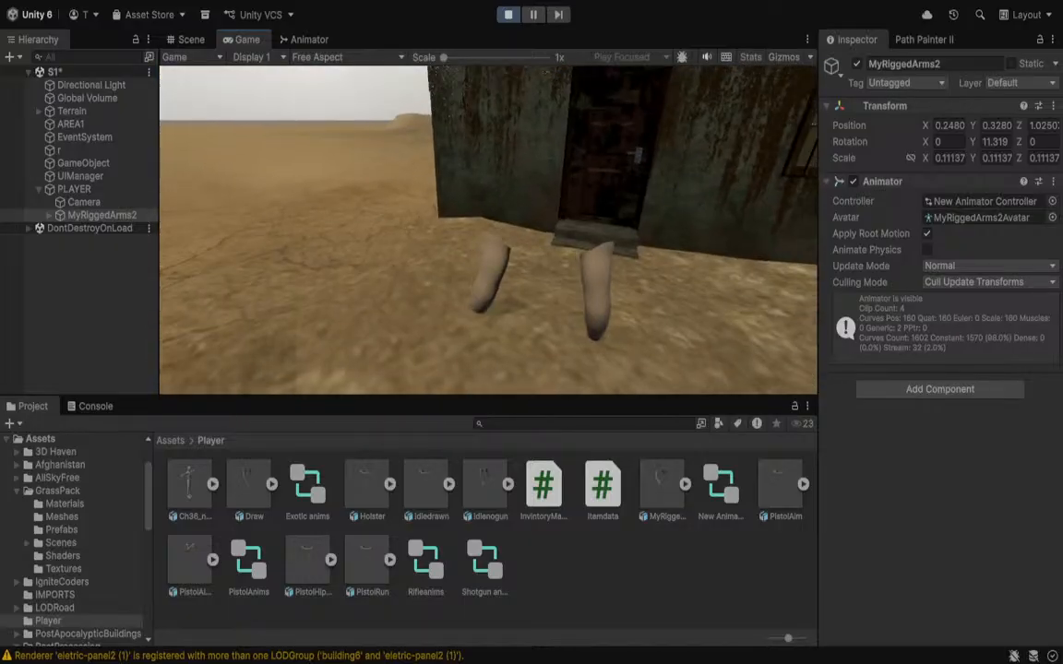
pyautogui.hotkey('ctrl', 'p')
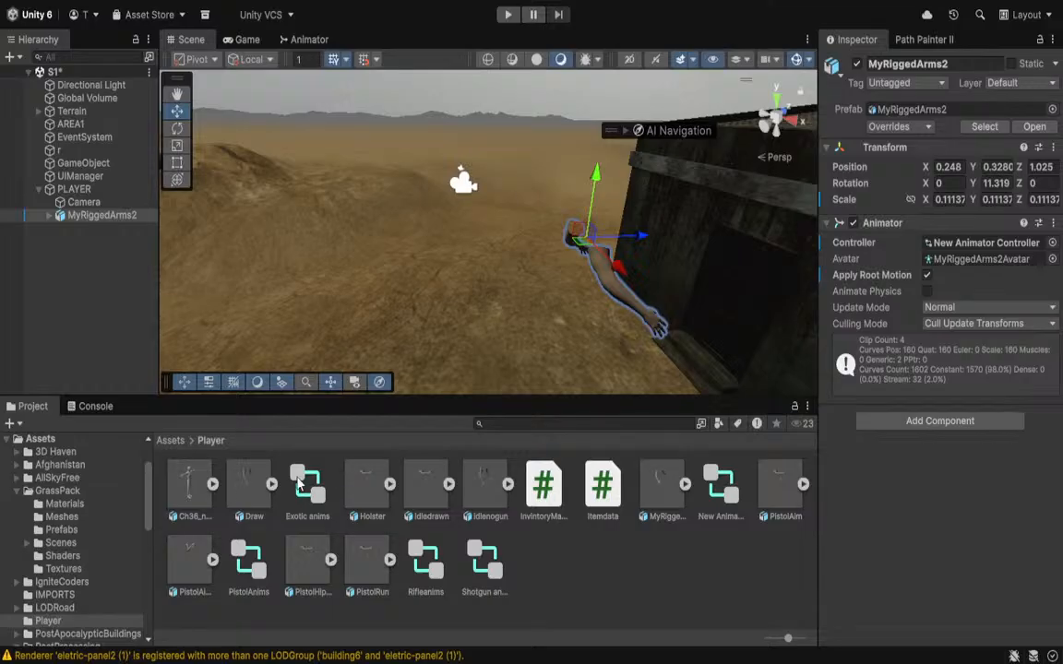
# Enable Loop Time for the Basiccharacter|Action clip in the Draw model's animation import settings.
pyautogui.click(247, 481)
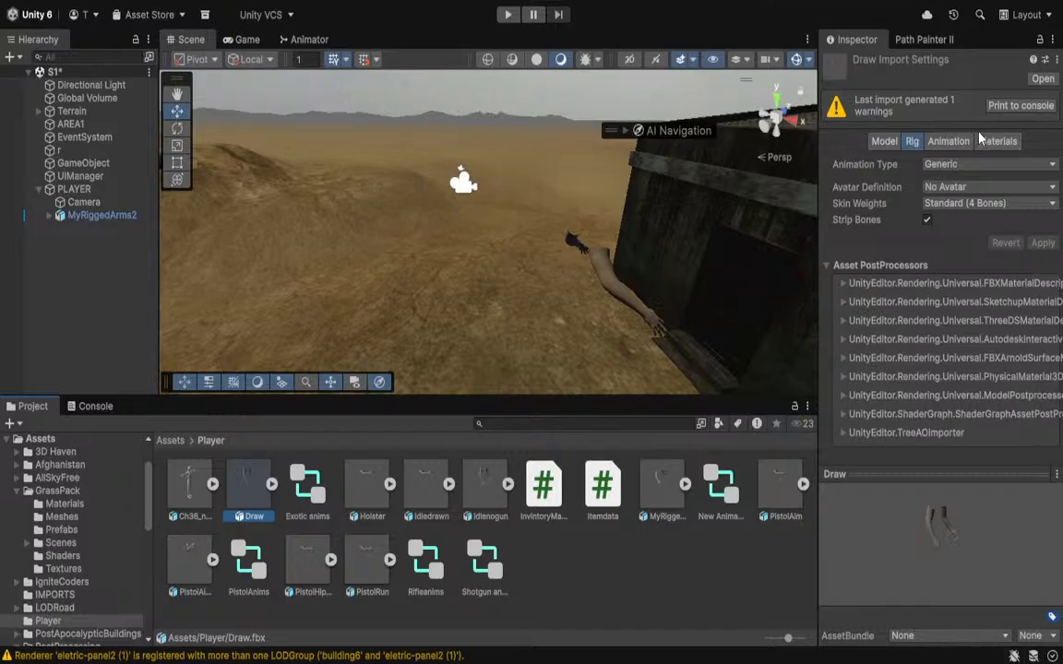
pyautogui.click(948, 142)
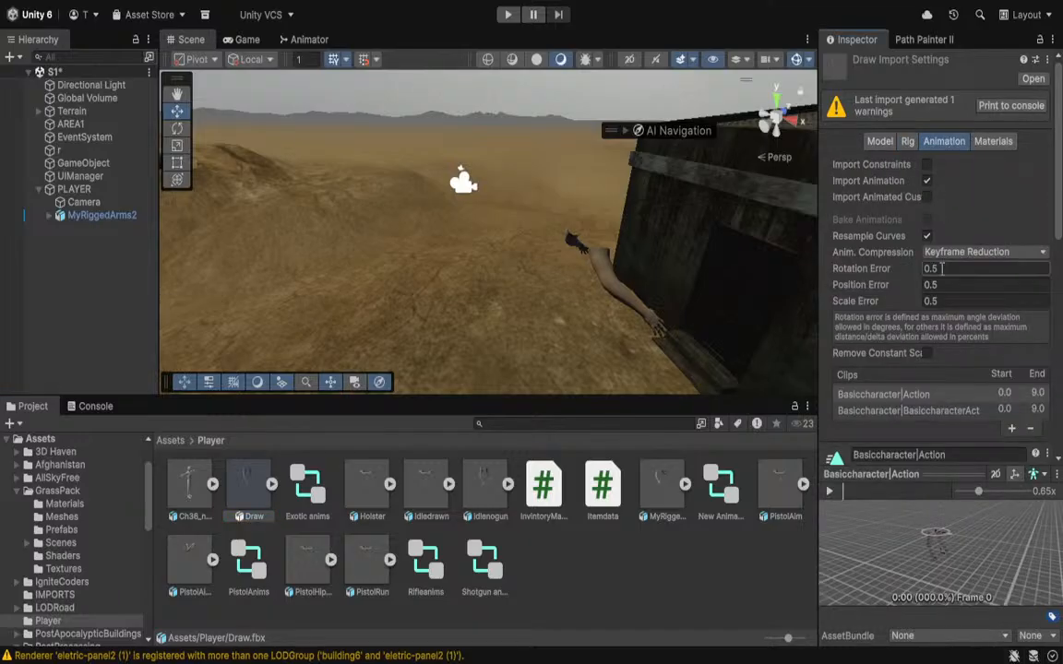
pyautogui.scroll(-3, 878, 343)
pyautogui.scroll(-1, 874, 362)
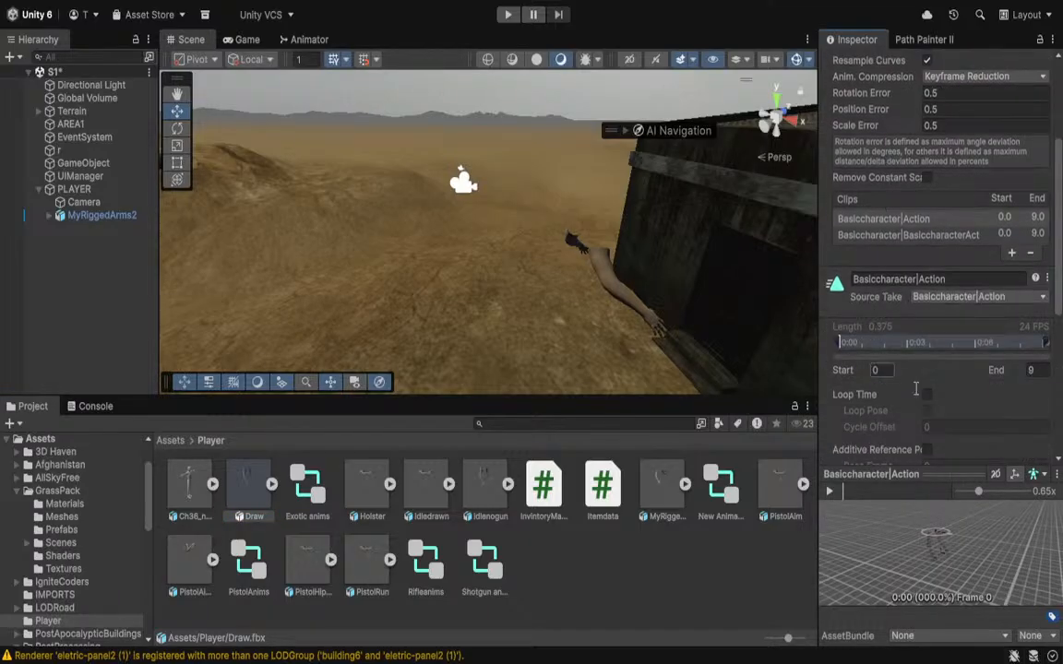
pyautogui.click(926, 394)
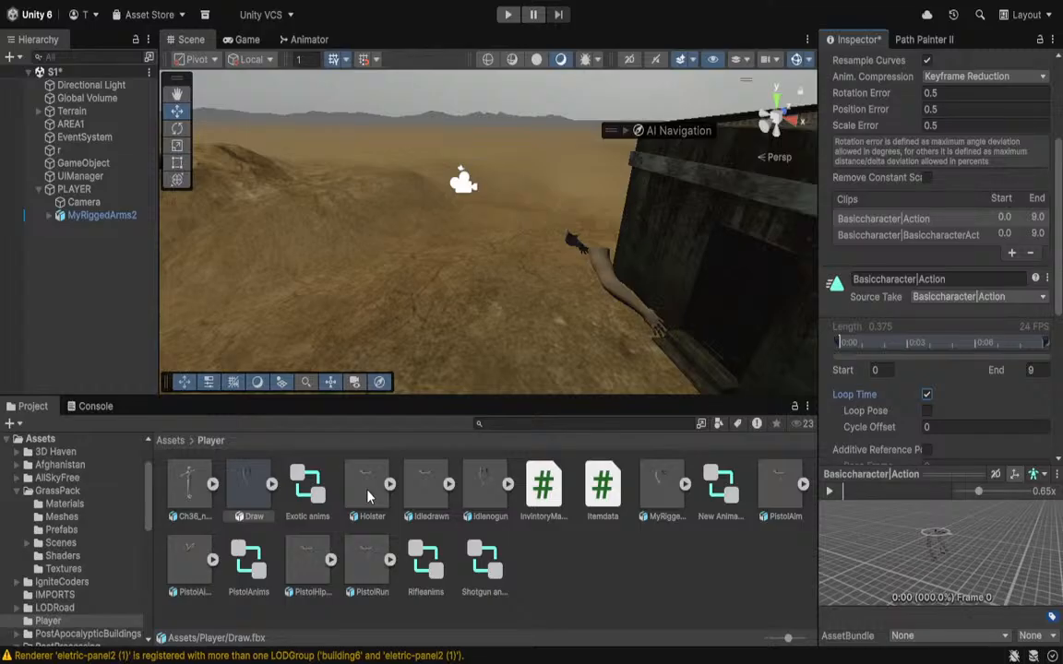
# Enable Loop Time on the Idledrawn clip and on the Idlenogun Basiccharacter|Action clip, and bring up PistolAim's import settings.
pyautogui.click(426, 496)
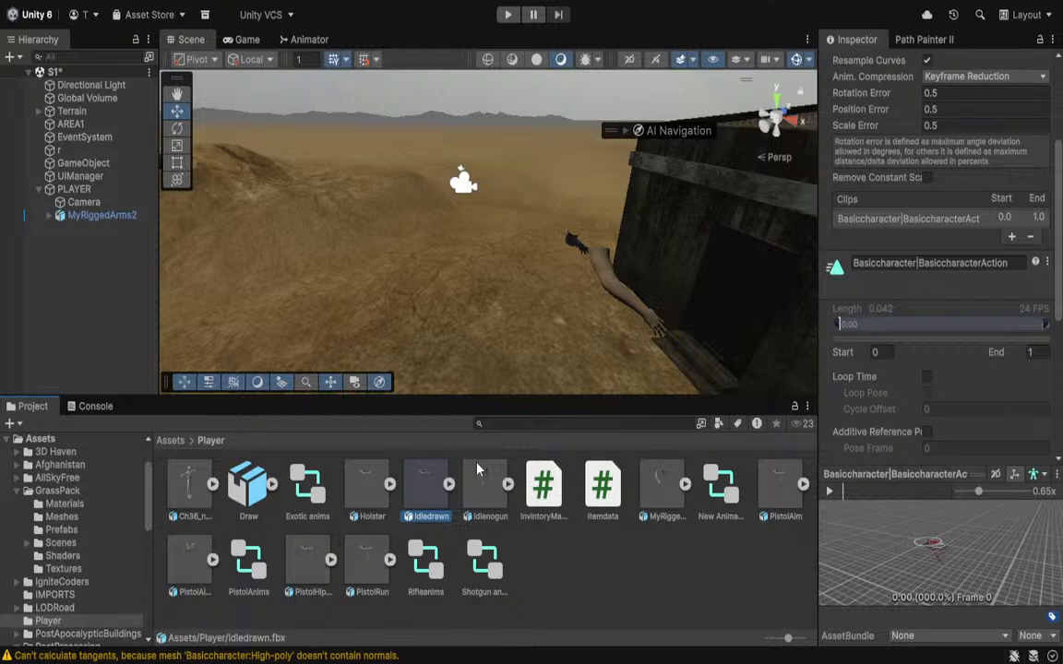
pyautogui.click(926, 377)
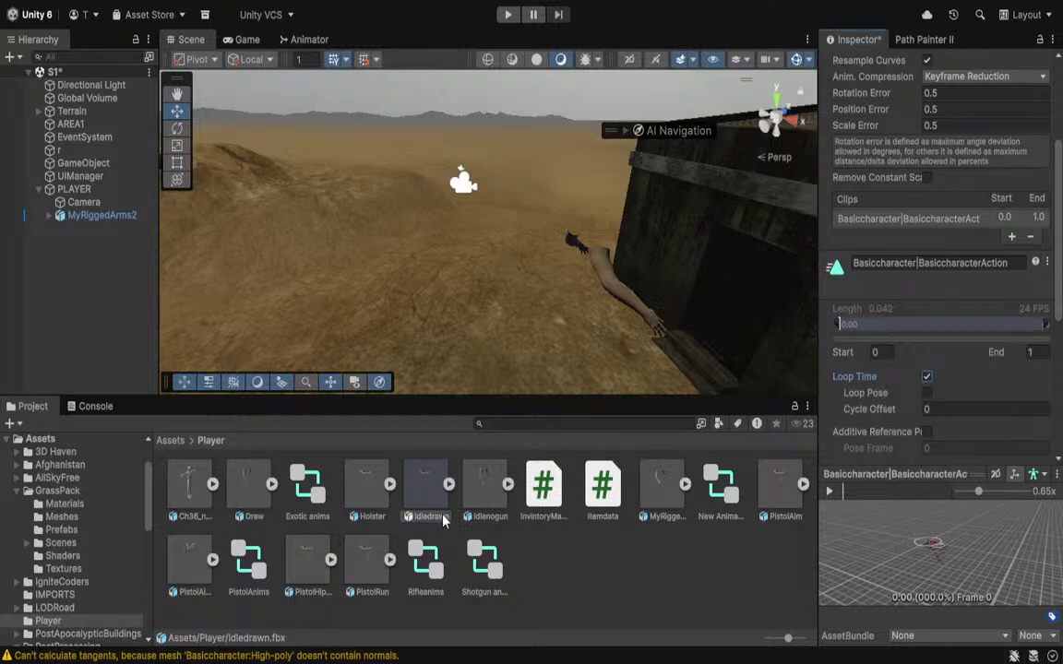
pyautogui.click(486, 488)
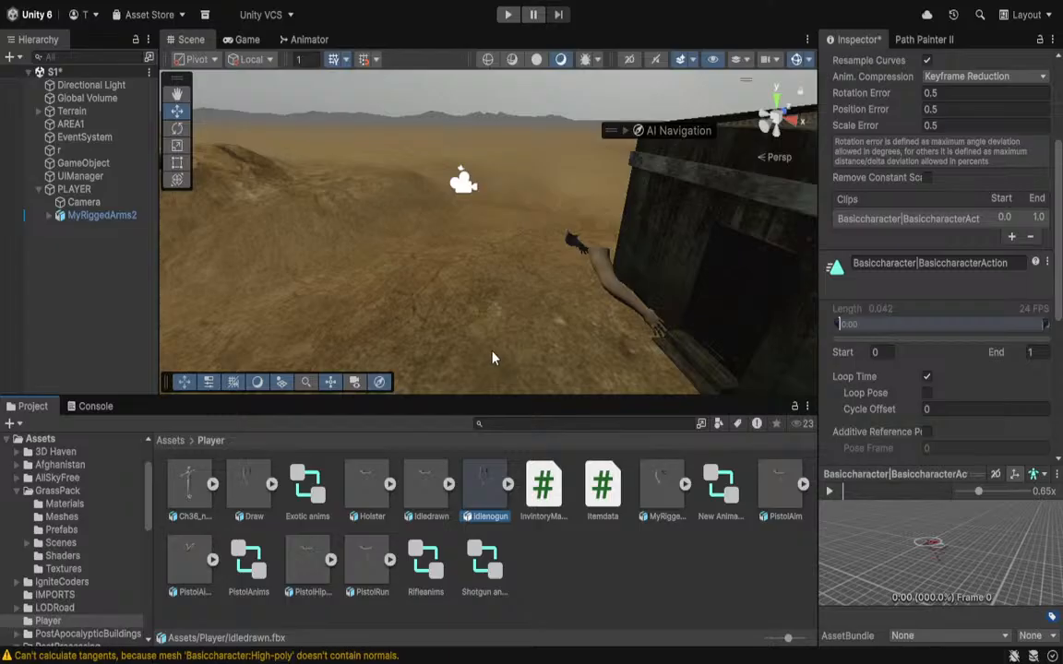
pyautogui.click(926, 428)
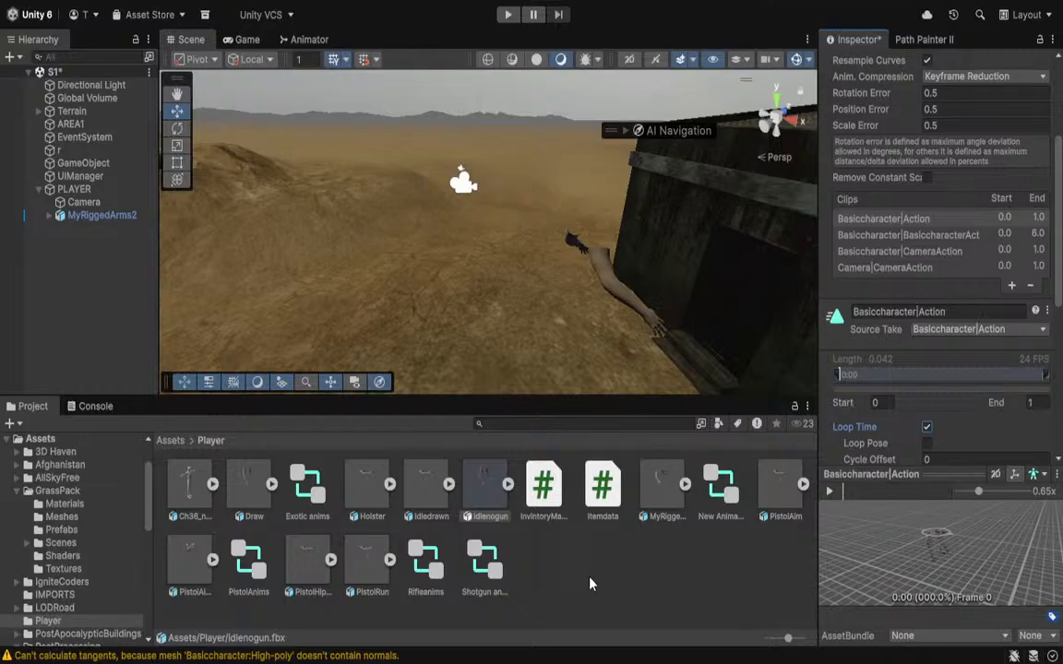
pyautogui.click(778, 487)
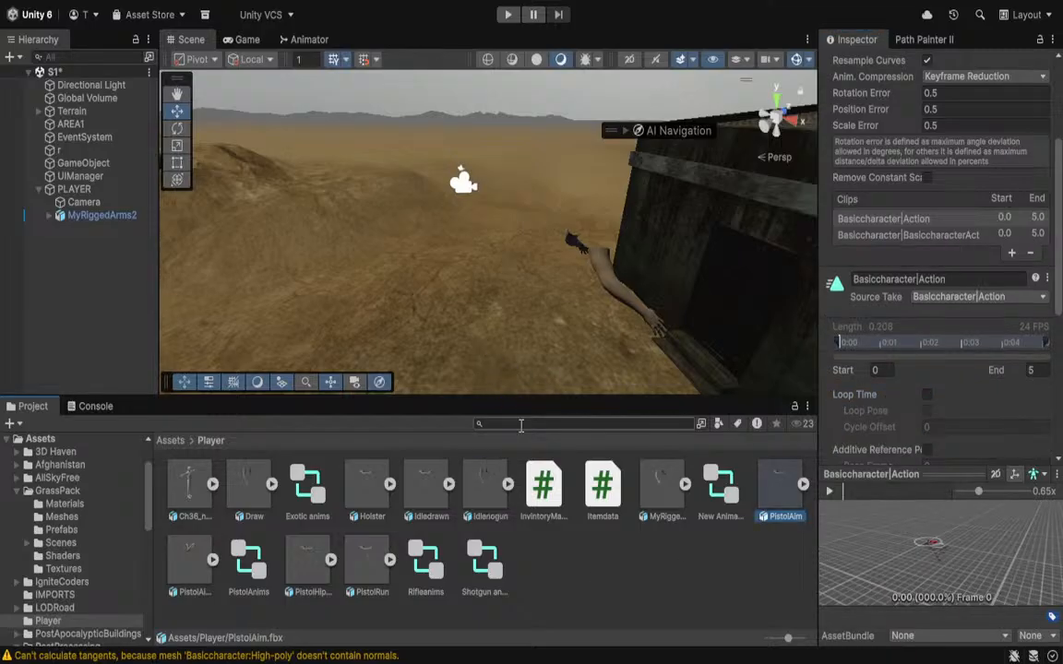
# Play-test the scene to check the arm animations with looping enabled, and stop the game.
pyautogui.click(507, 13)
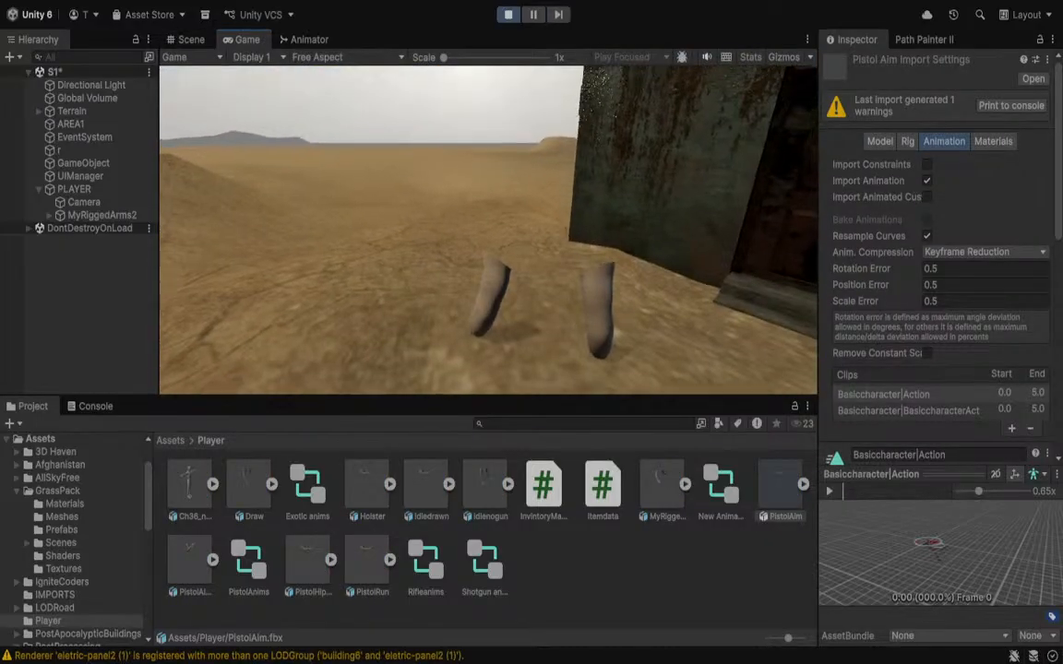
pyautogui.press('Escape')
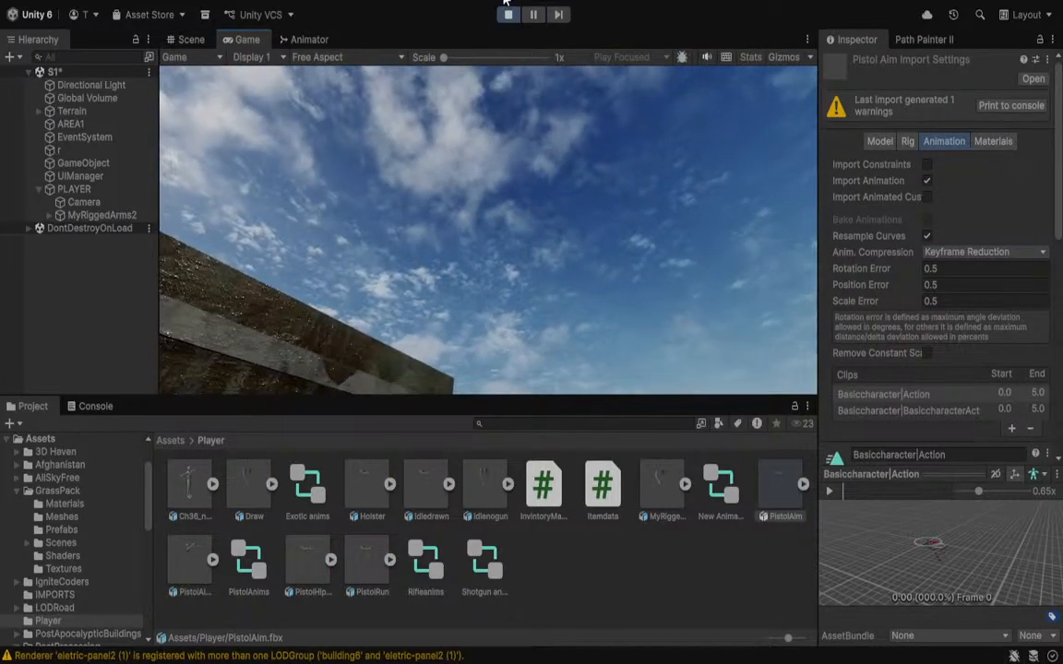
pyautogui.click(505, 17)
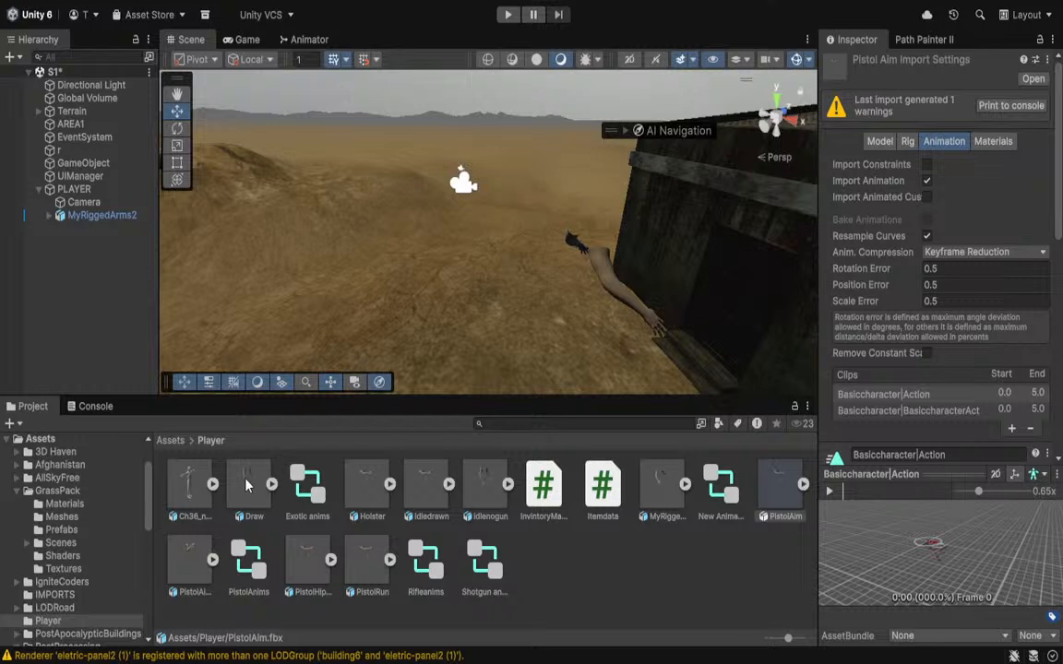
# Fill in the Animator reference in the Animation Settings of PLAYER's FPS Controller script.
pyautogui.click(101, 216)
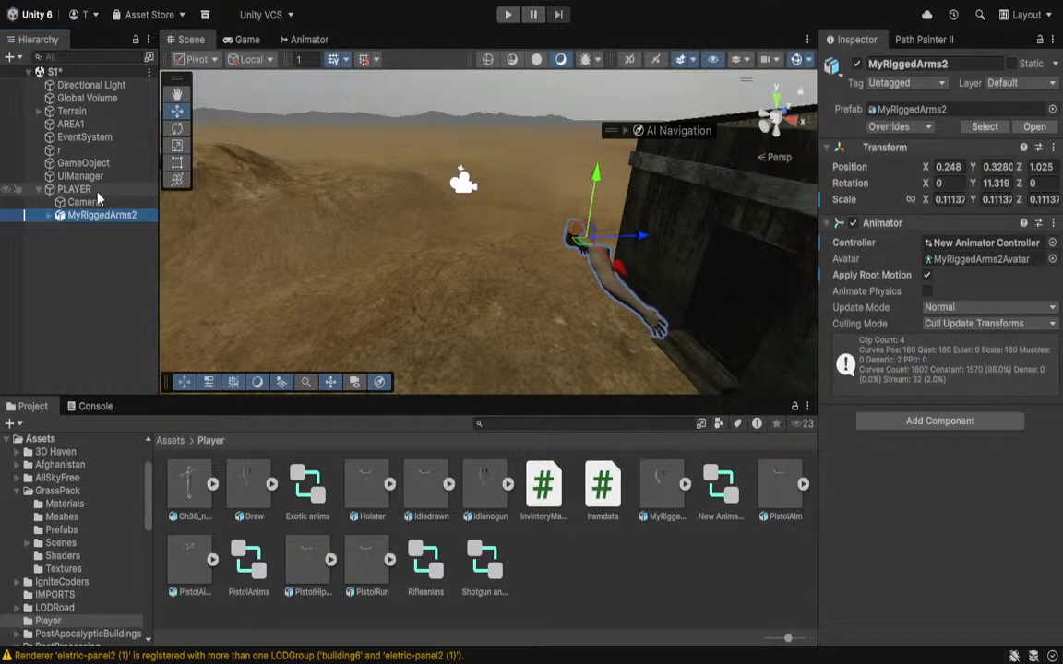
pyautogui.click(94, 189)
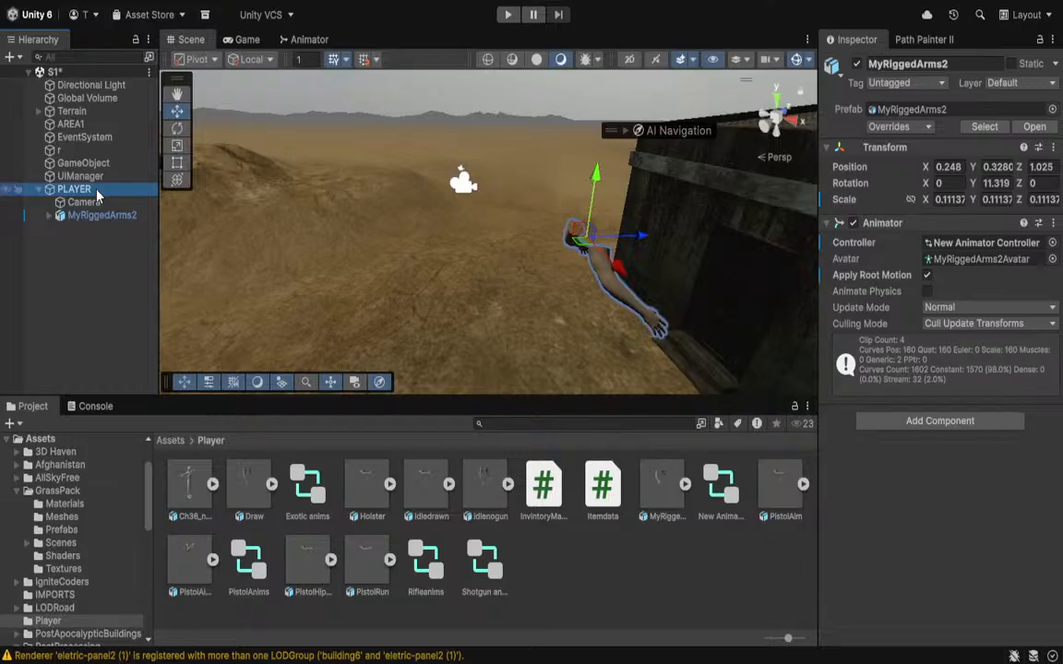
pyautogui.scroll(-2, 768, 260)
pyautogui.scroll(-3, 848, 324)
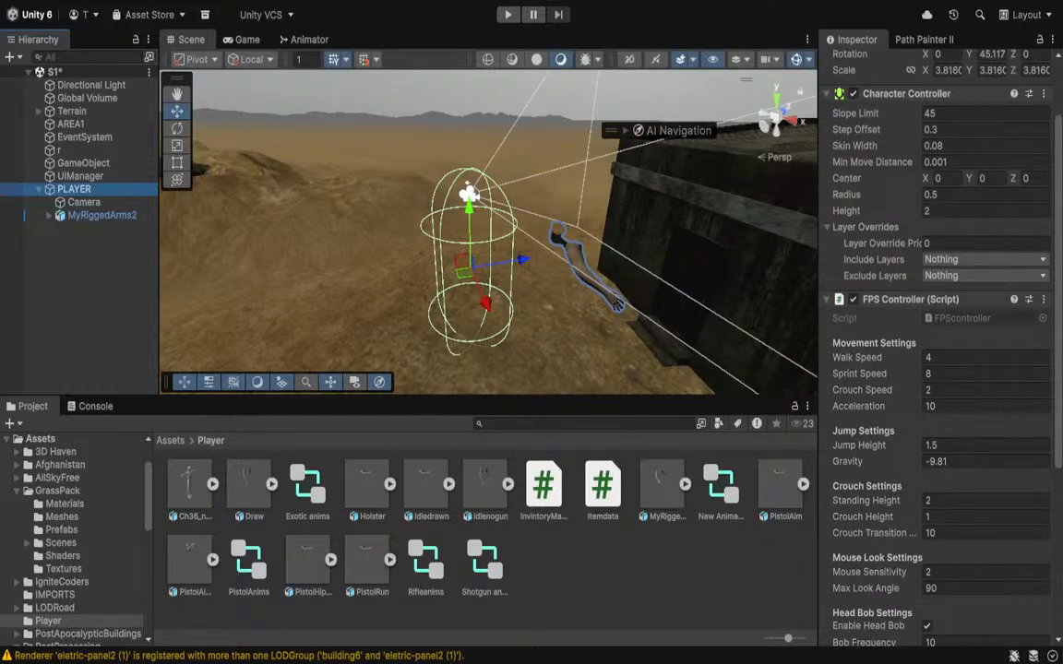
pyautogui.scroll(-8, 837, 439)
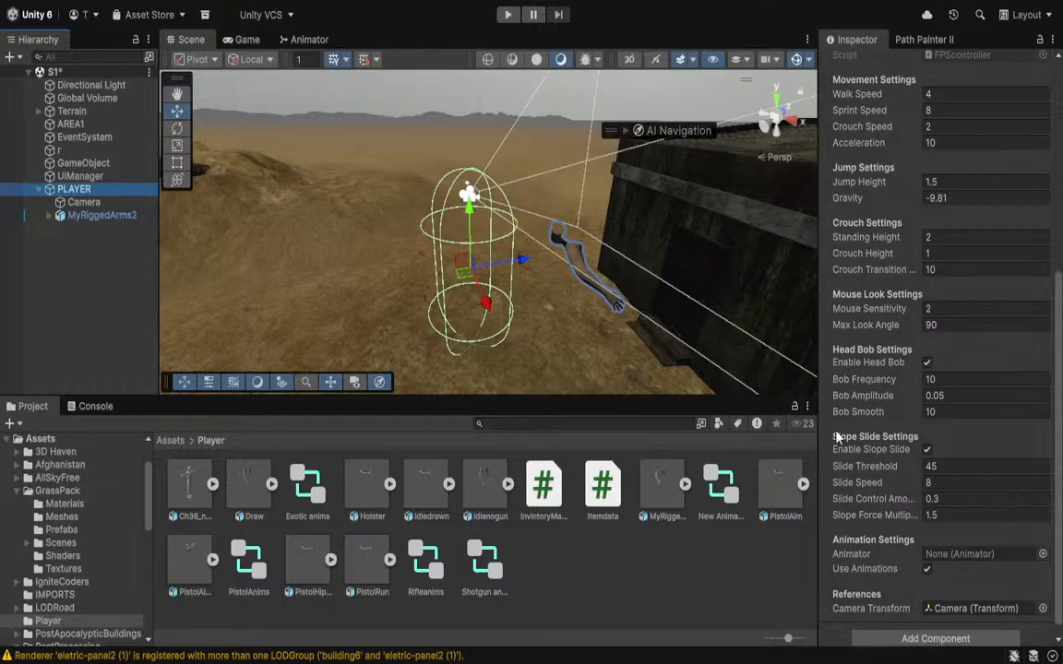
pyautogui.scroll(-1, 836, 437)
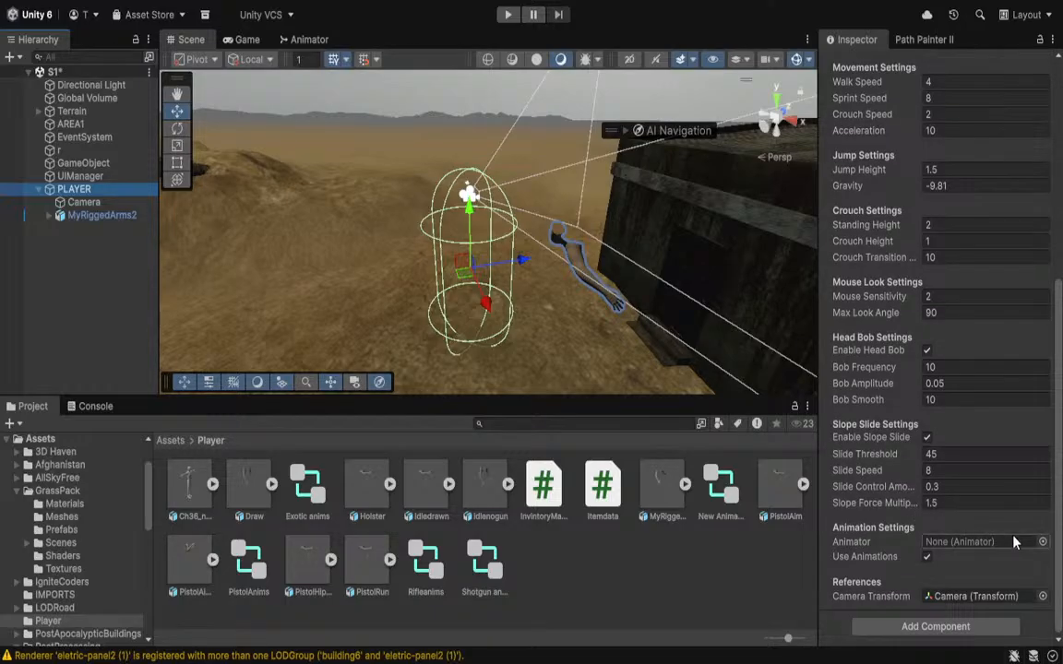
pyautogui.click(1043, 543)
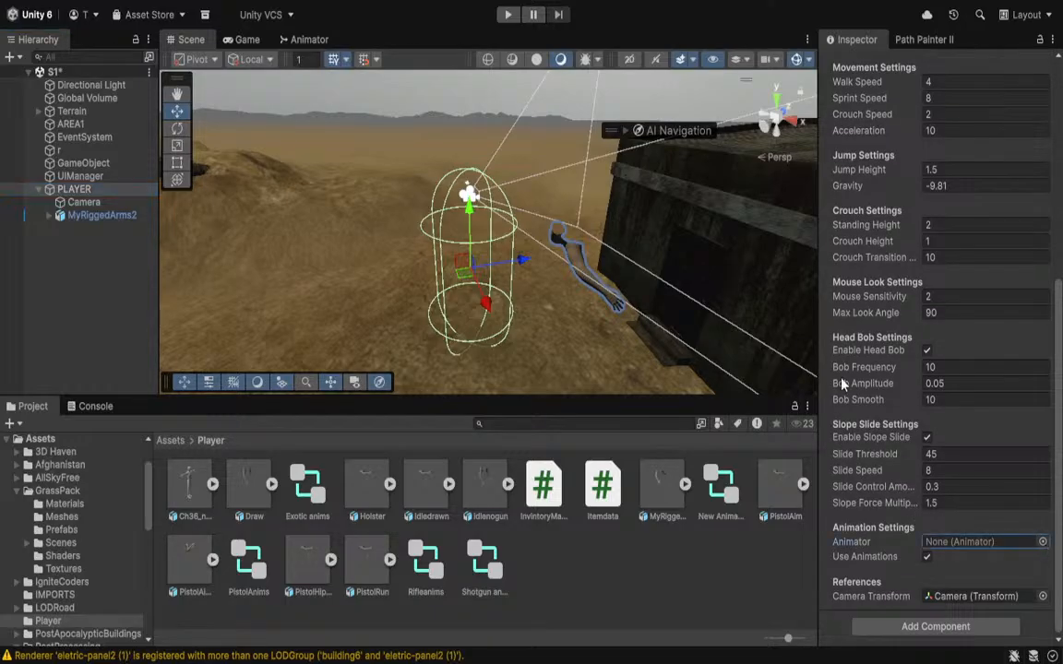
pyautogui.click(480, 170)
# Play-test the scene, walking around and triggering the pistol draw to check the arm animations, and stop the game.
pyautogui.click(506, 16)
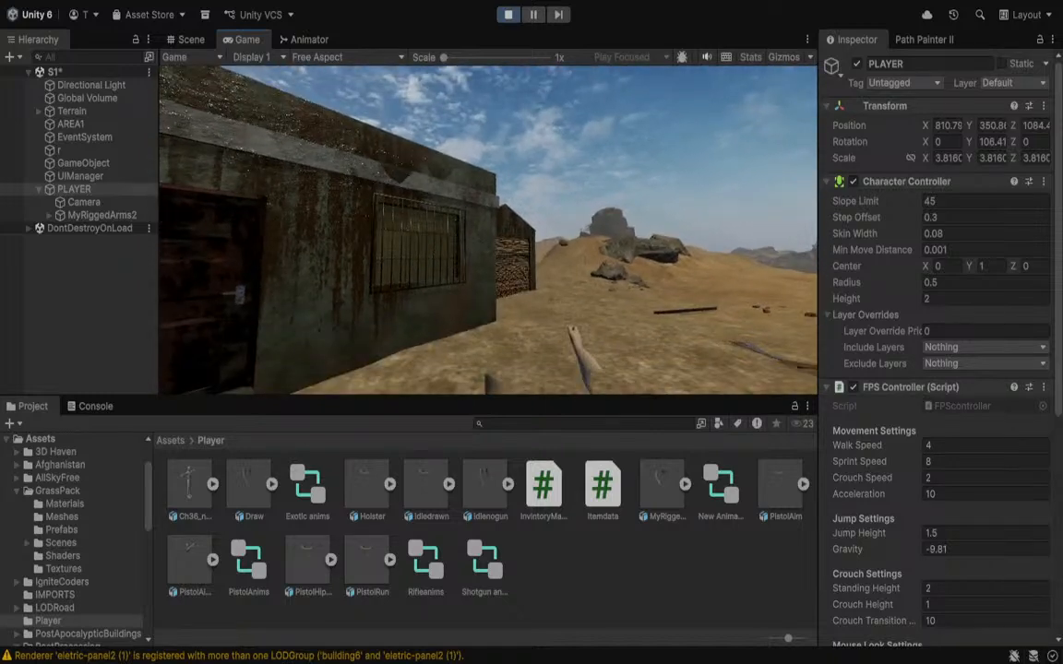
pyautogui.press('w')
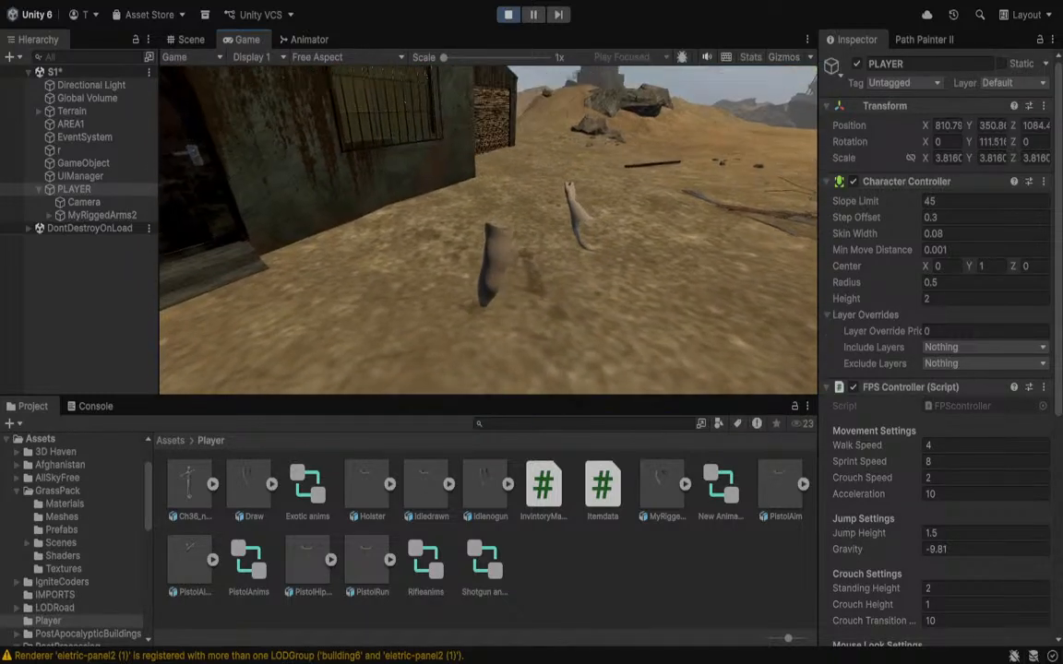
pyautogui.press('w')
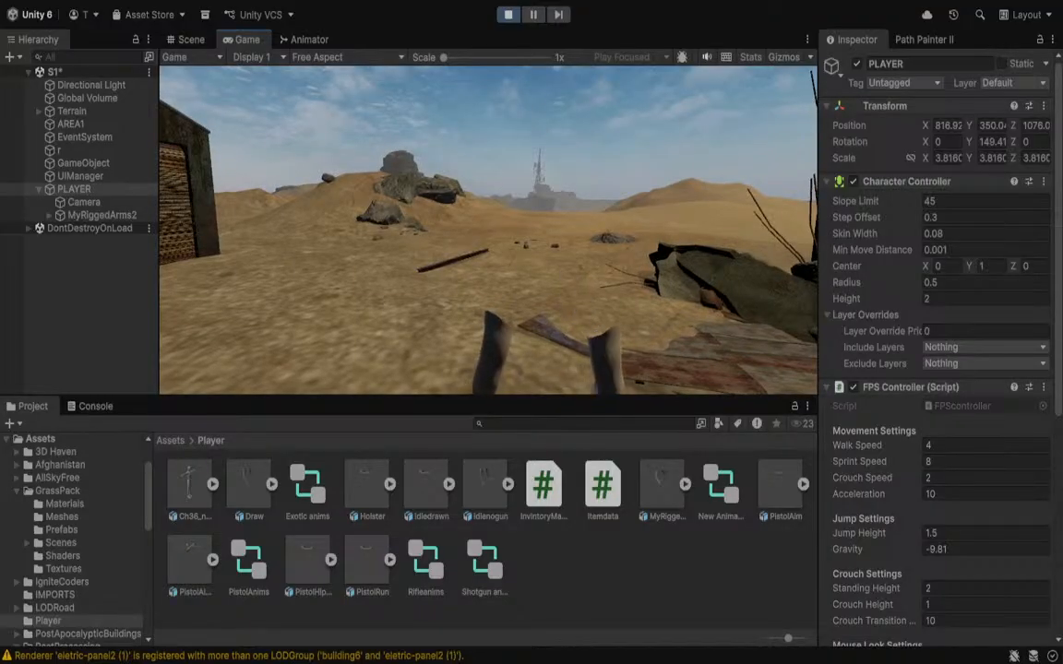
pyautogui.press('1')
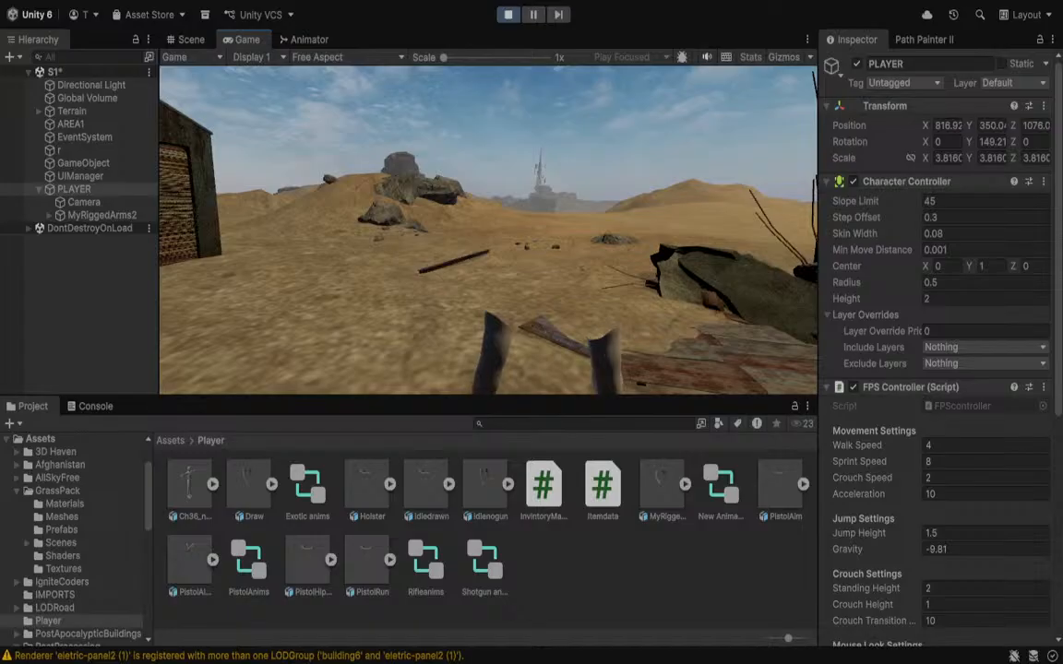
pyautogui.press('w')
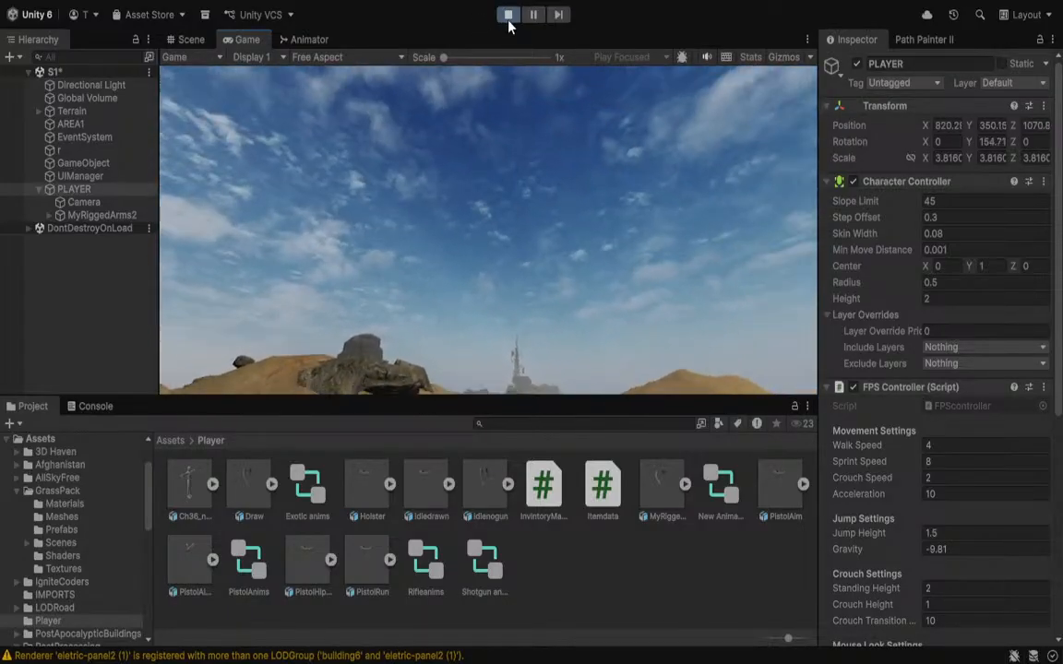
pyautogui.hotkey('ctrl', 'p')
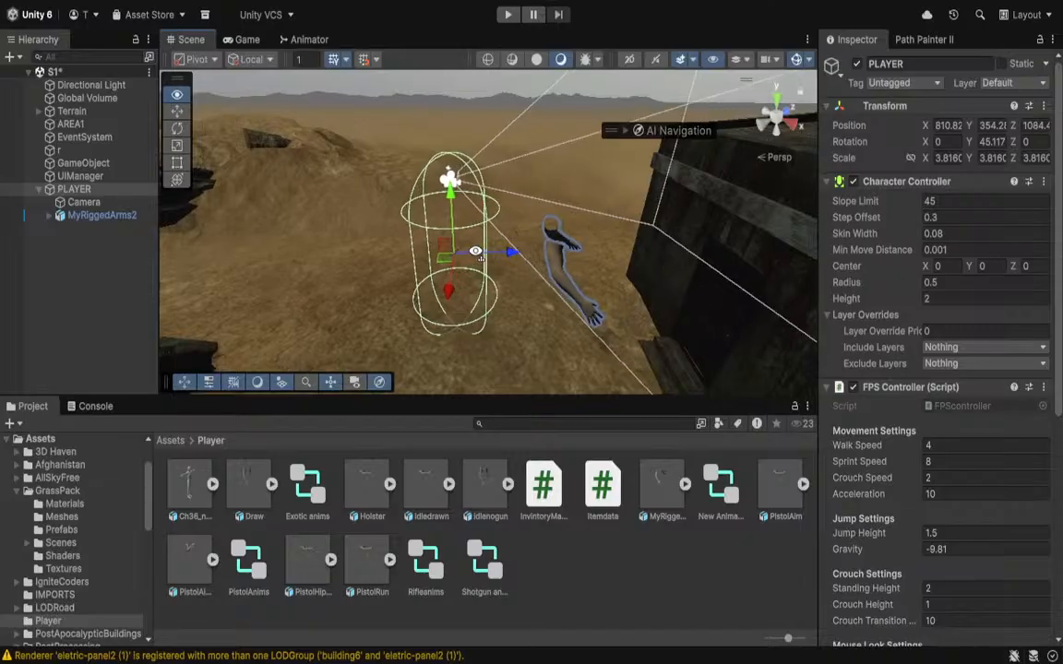
# Move MyRiggedArms2 back toward the player camera, to a position of about X 0.107, Z 0.321.
pyautogui.click(99, 215)
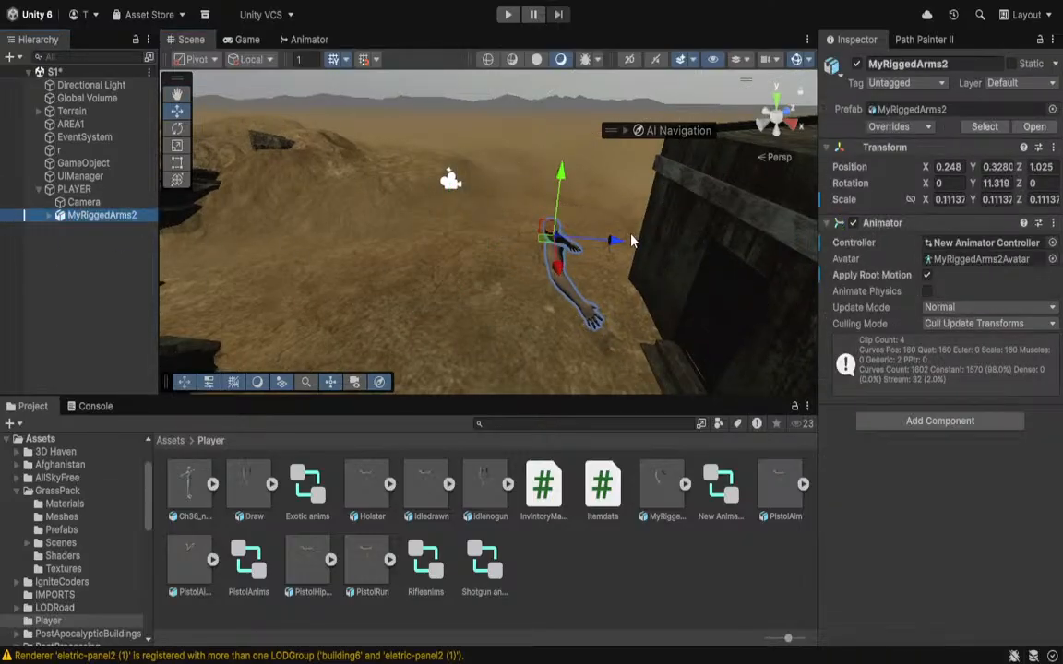
pyautogui.moveTo(612, 244); pyautogui.dragTo(541, 236)
pyautogui.moveTo(526, 241); pyautogui.dragTo(447, 234, button='right')
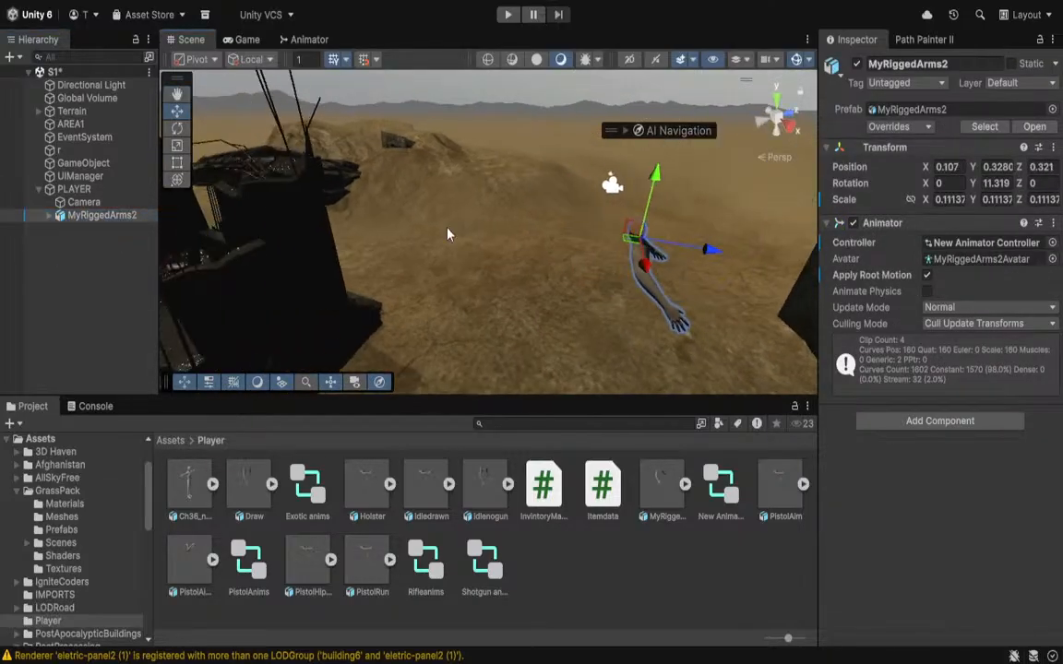
# Shift the PLAYER object slightly along the ground, to about X 810.56, Z 1084.1.
pyautogui.click(78, 189)
pyautogui.press('f')
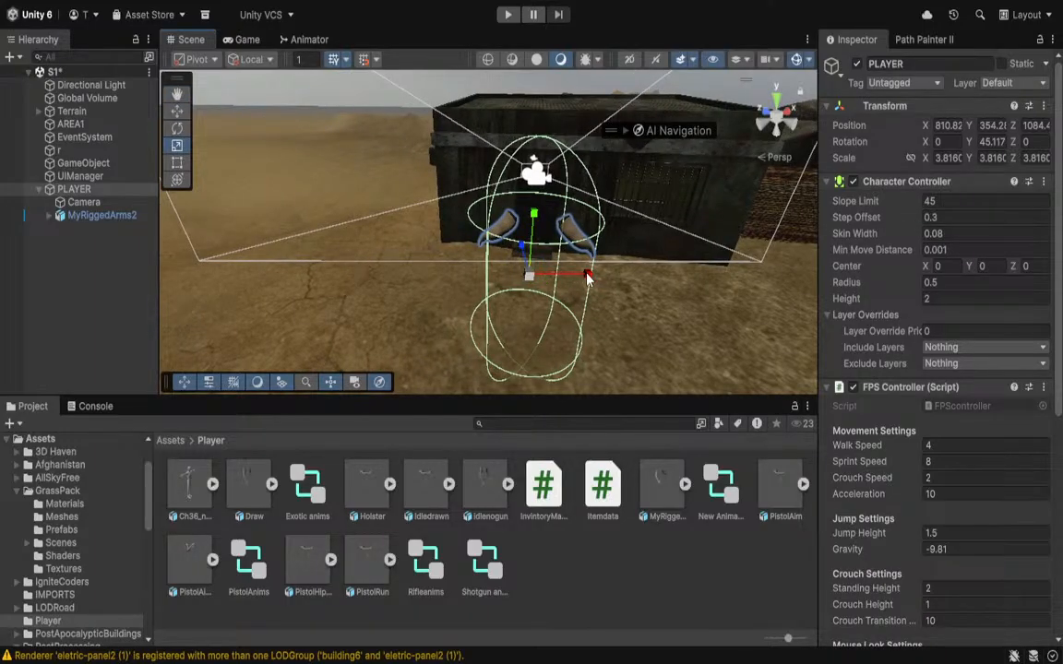
pyautogui.press('w')
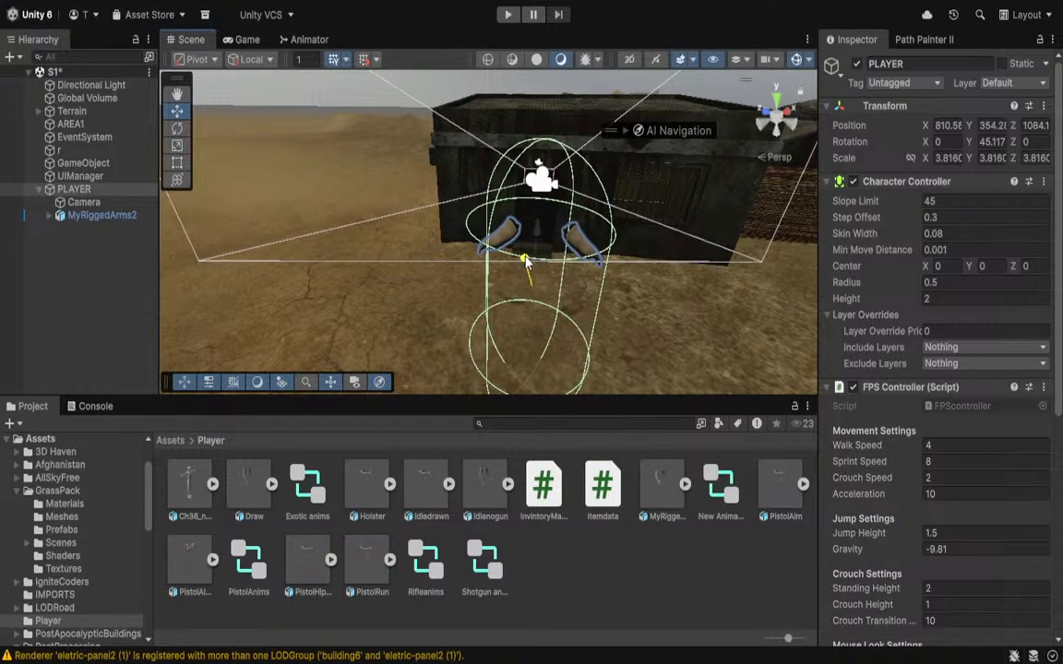
# Move MyRiggedArms2 in to about X 0.063, Z 0.103 and enlarge it uniformly to a scale of about 0.128.
pyautogui.click(74, 216)
pyautogui.moveTo(535, 247); pyautogui.dragTo(187, 221, button='right')
pyautogui.moveTo(533, 252); pyautogui.dragTo(466, 259)
pyautogui.press('r')
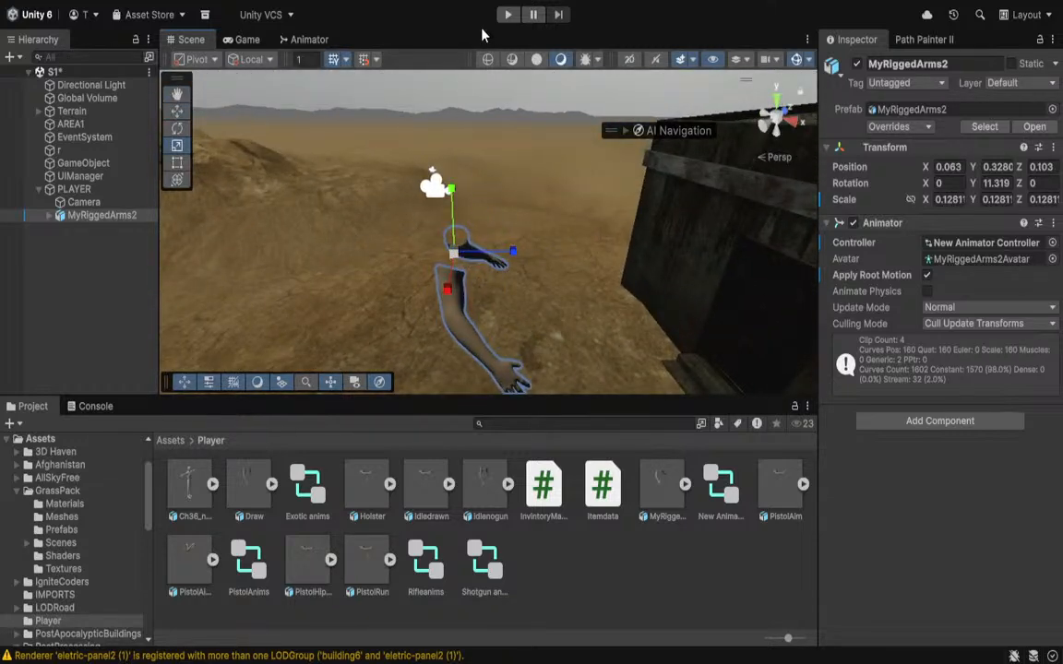
# Play-test the scene, walking and looking down to check the repositioned arms, and stop the game.
pyautogui.click(503, 14)
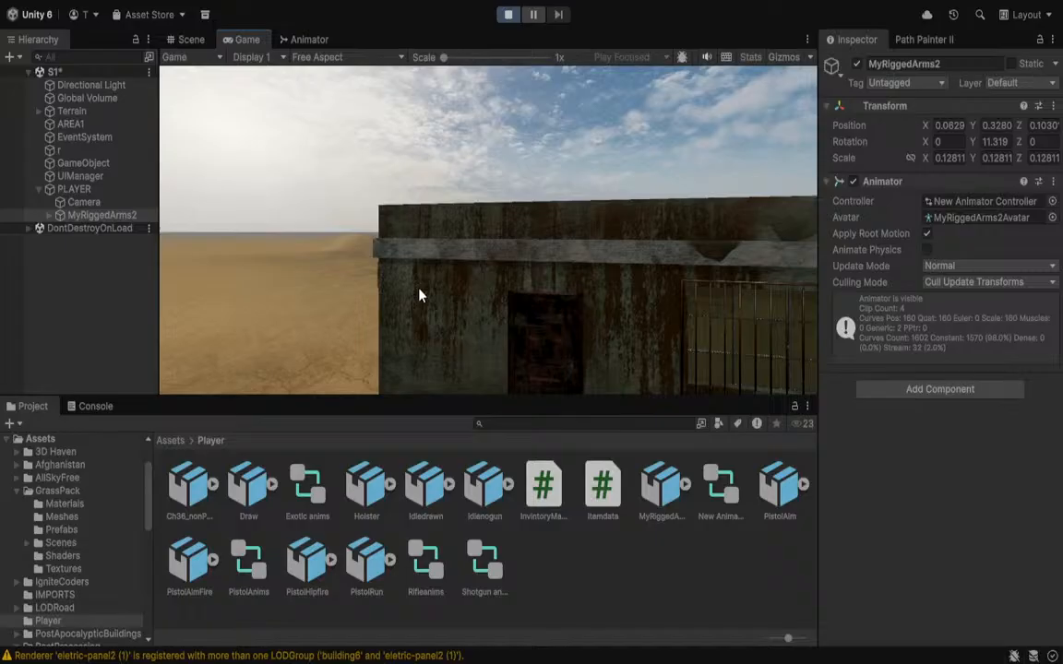
pyautogui.press('w')
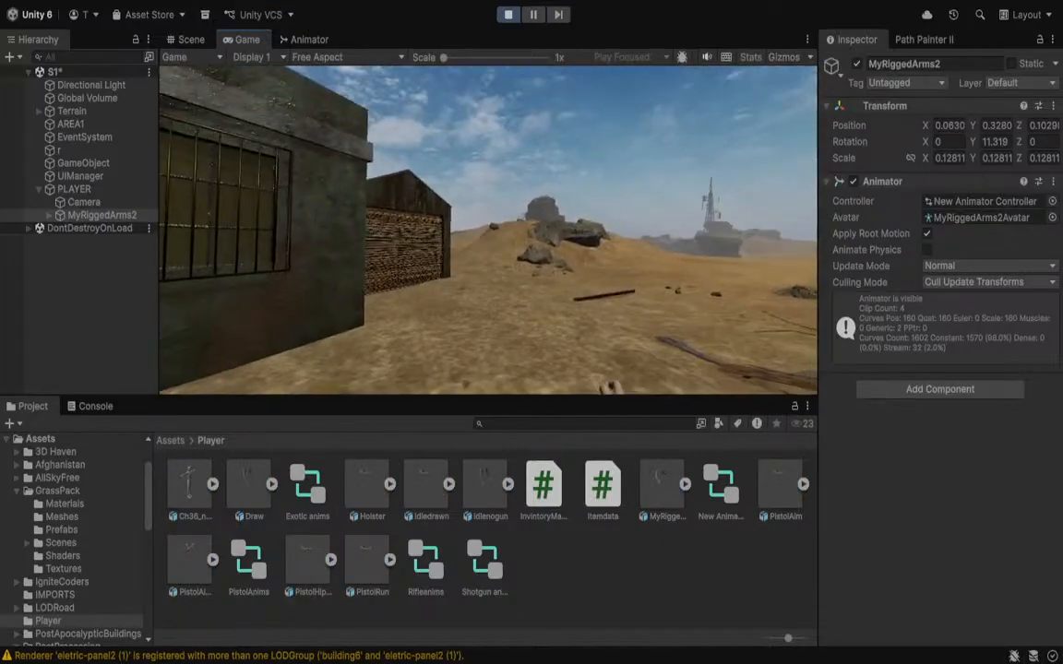
pyautogui.press('w')
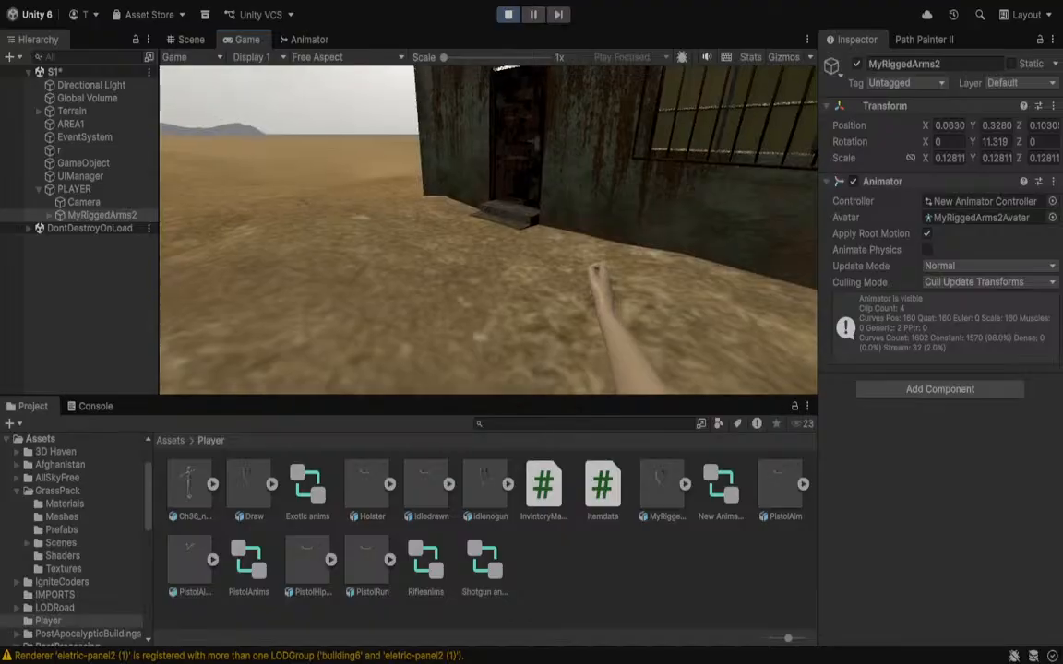
pyautogui.press('w')
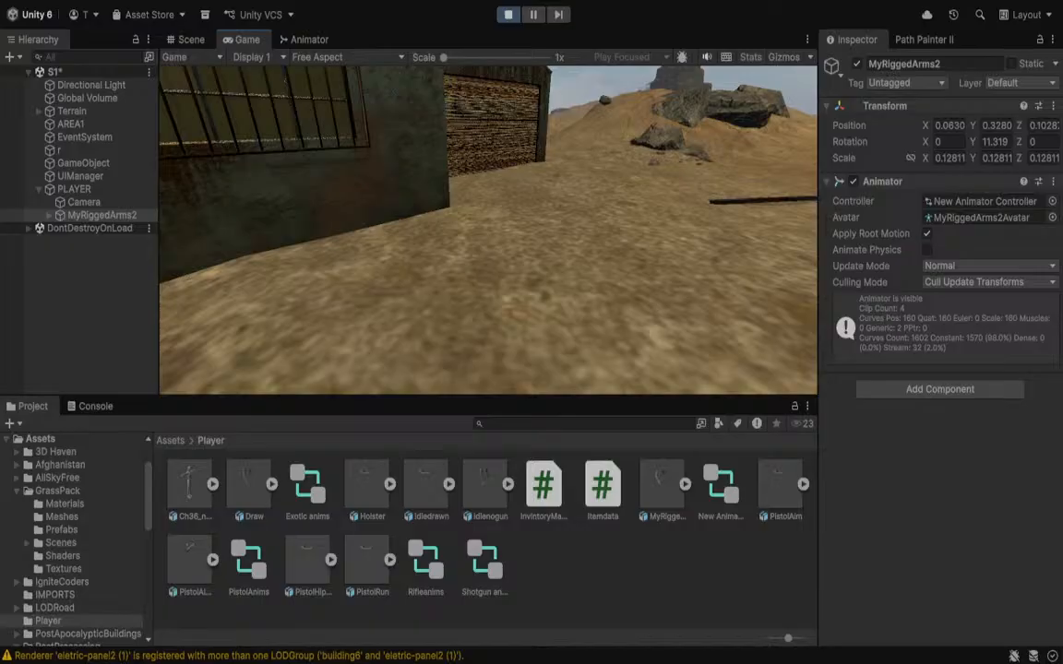
pyautogui.click(507, 14)
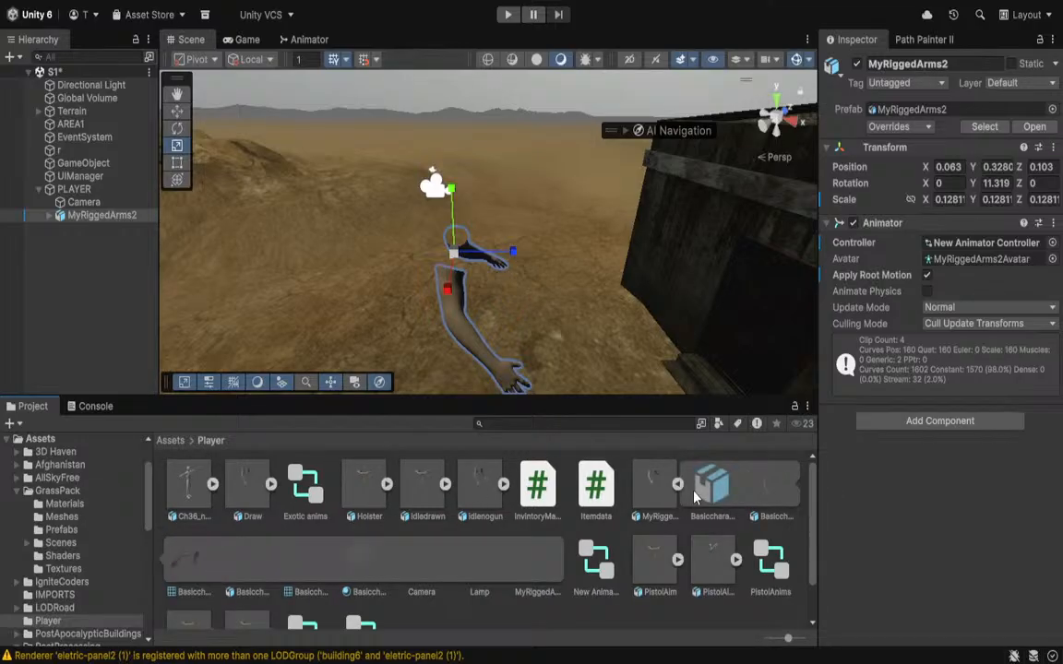
# Turn off Fixed Duration on New Animator Controller's IdleNoWeapon to DrawPistol transition and play-test the scene with it.
pyautogui.click(706, 491)
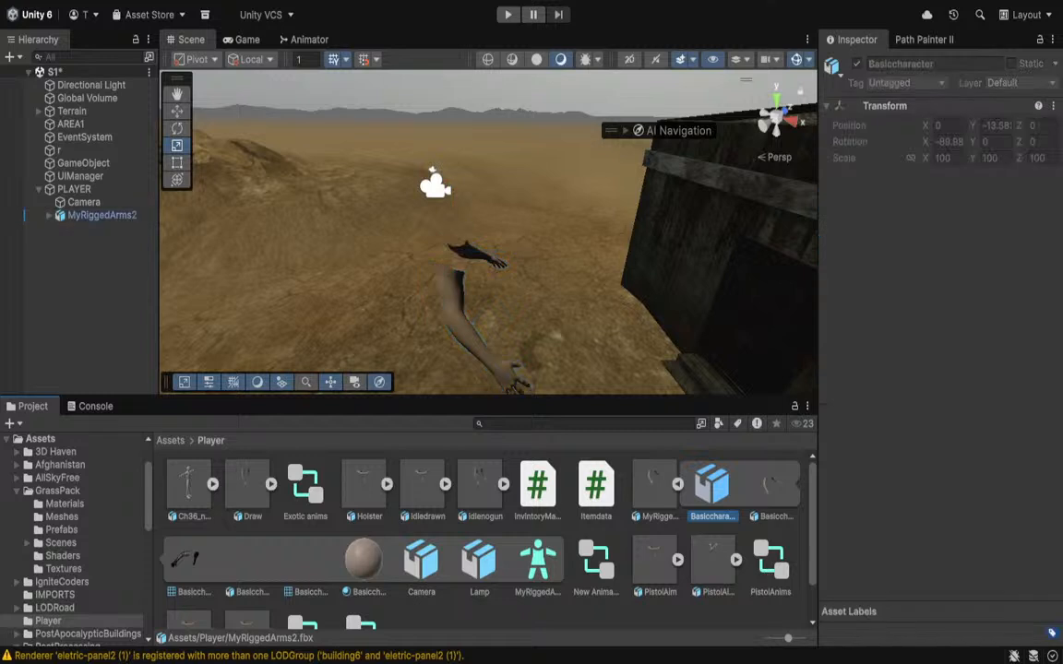
pyautogui.click(677, 483)
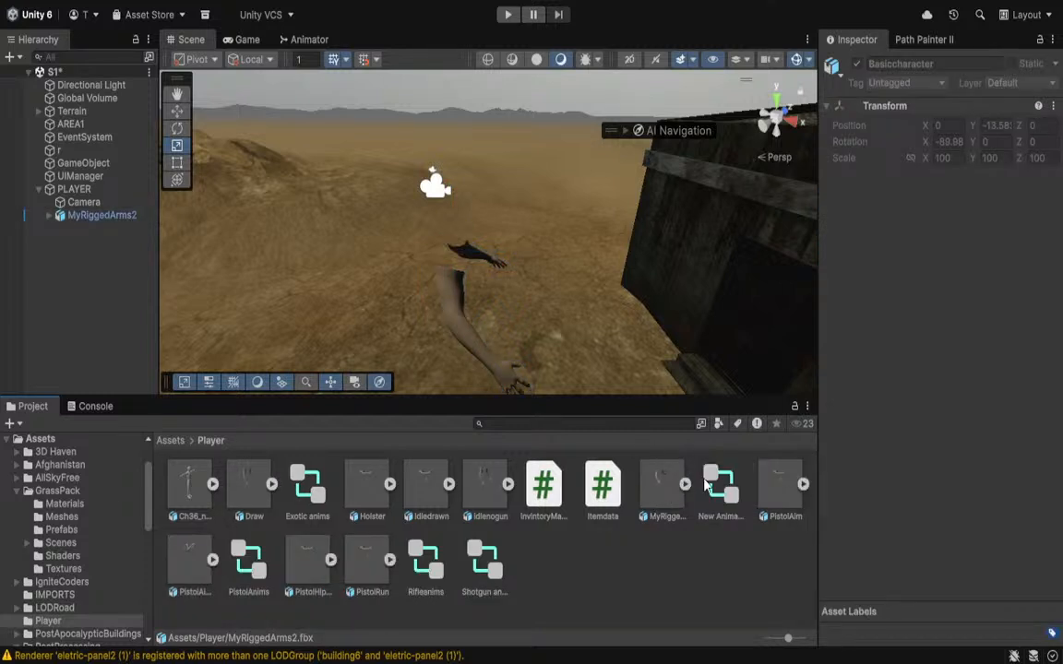
pyautogui.doubleClick(719, 485)
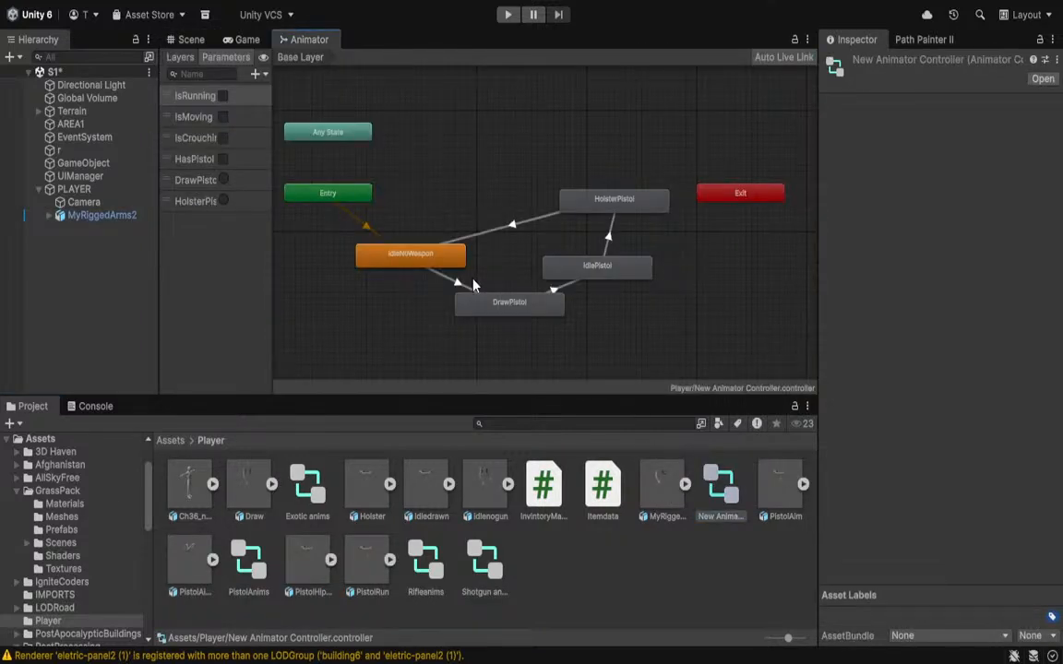
pyautogui.click(461, 286)
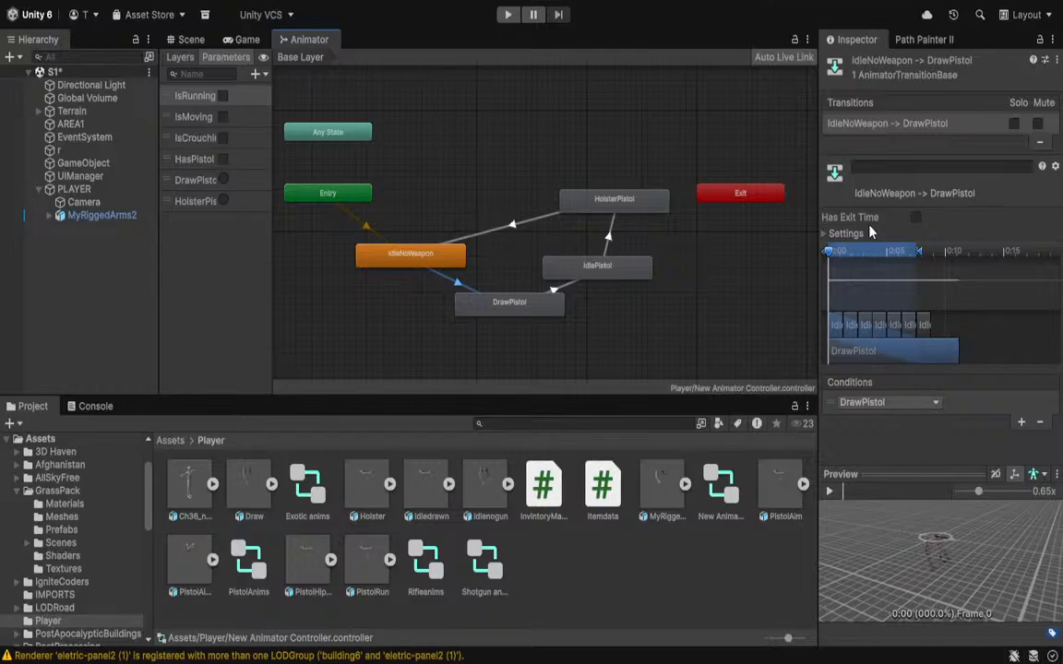
pyautogui.click(827, 235)
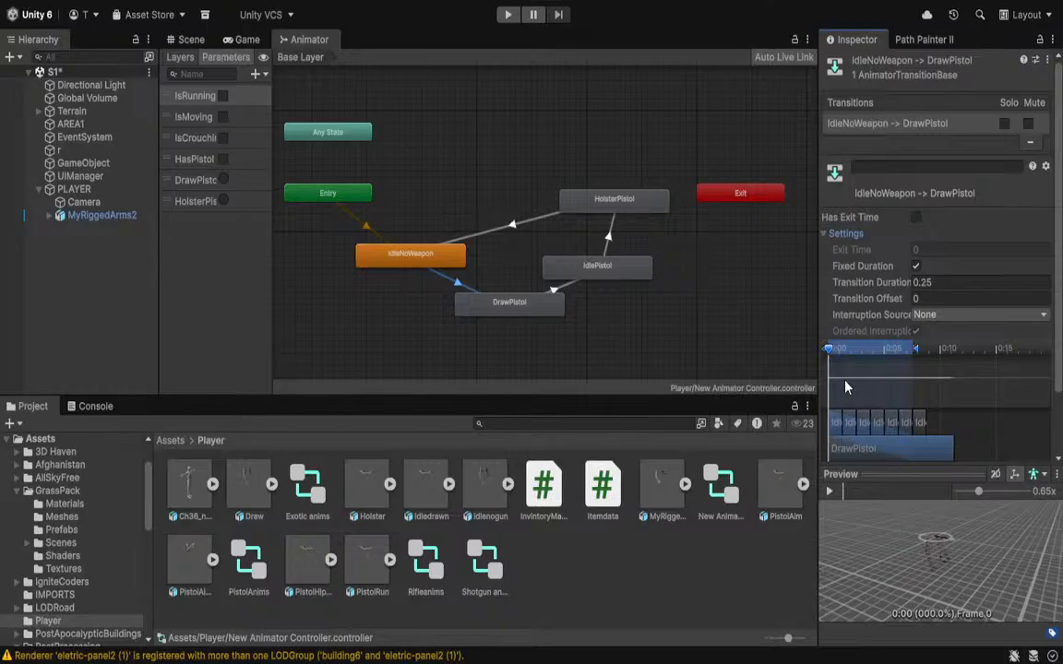
pyautogui.moveTo(828, 349)
pyautogui.mouseDown()
pyautogui.moveTo(948, 349)
pyautogui.moveTo(834, 349)
pyautogui.moveTo(846, 350)
pyautogui.mouseUp()
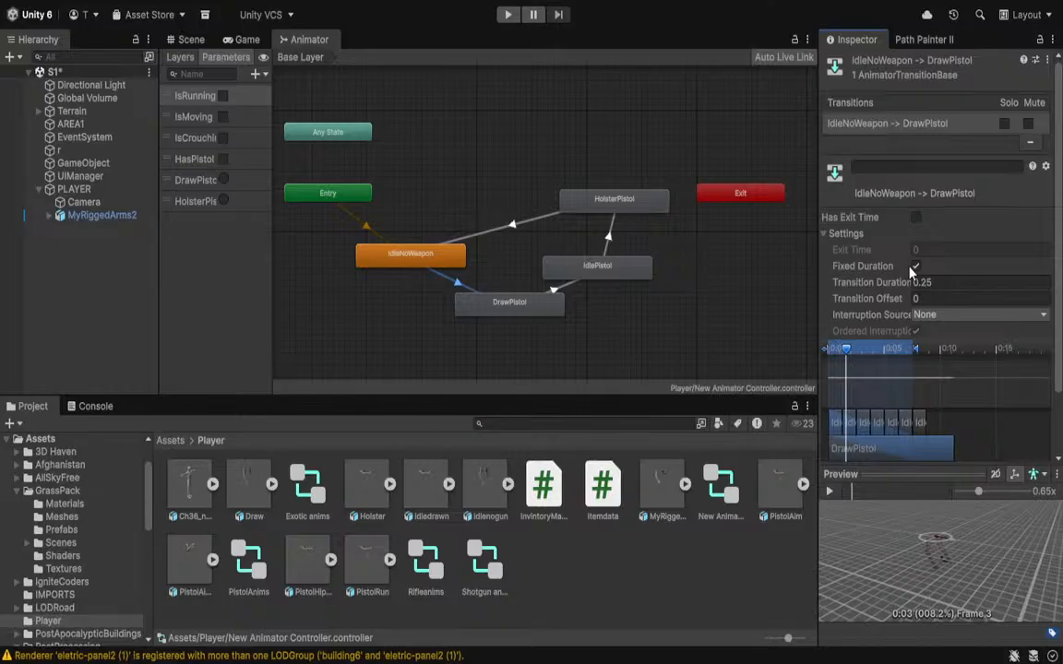
pyautogui.click(915, 265)
pyautogui.moveTo(847, 351); pyautogui.dragTo(890, 346)
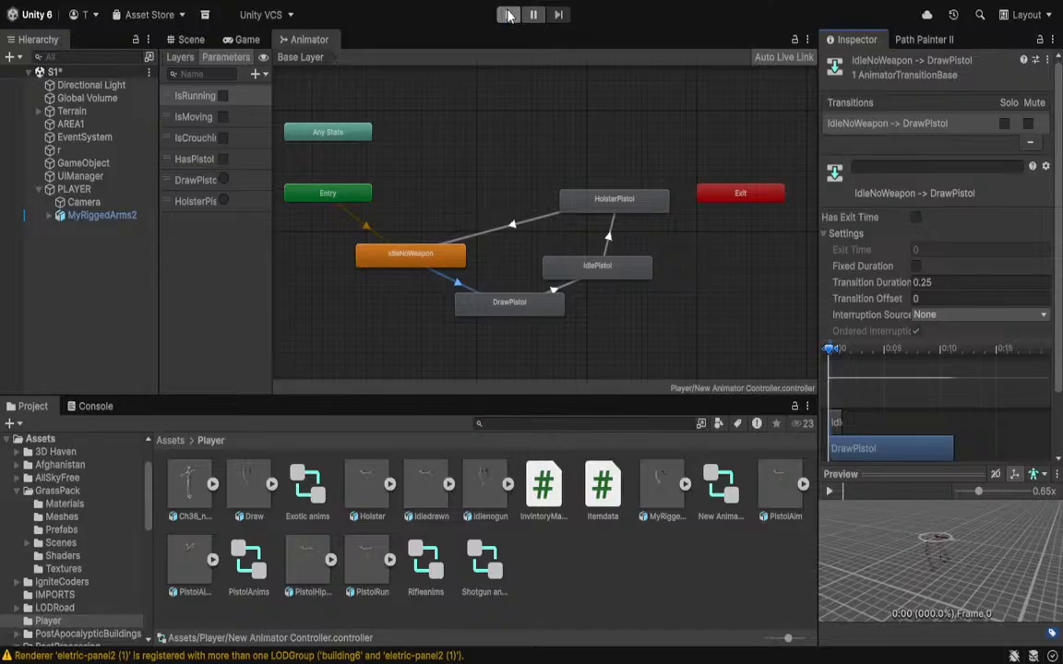
pyautogui.click(507, 14)
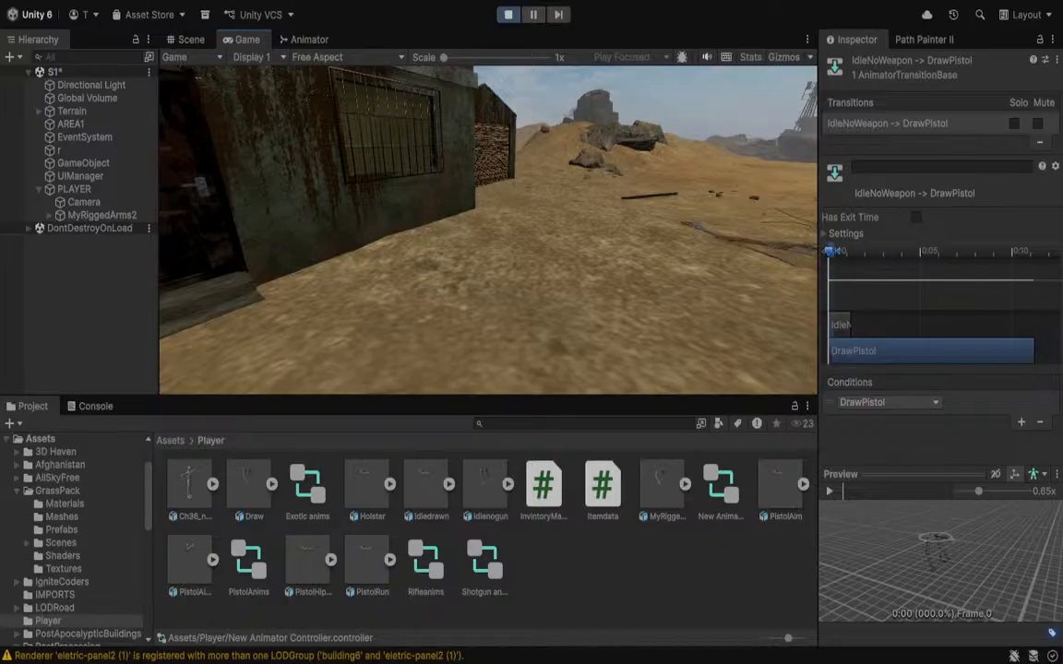
pyautogui.click(507, 13)
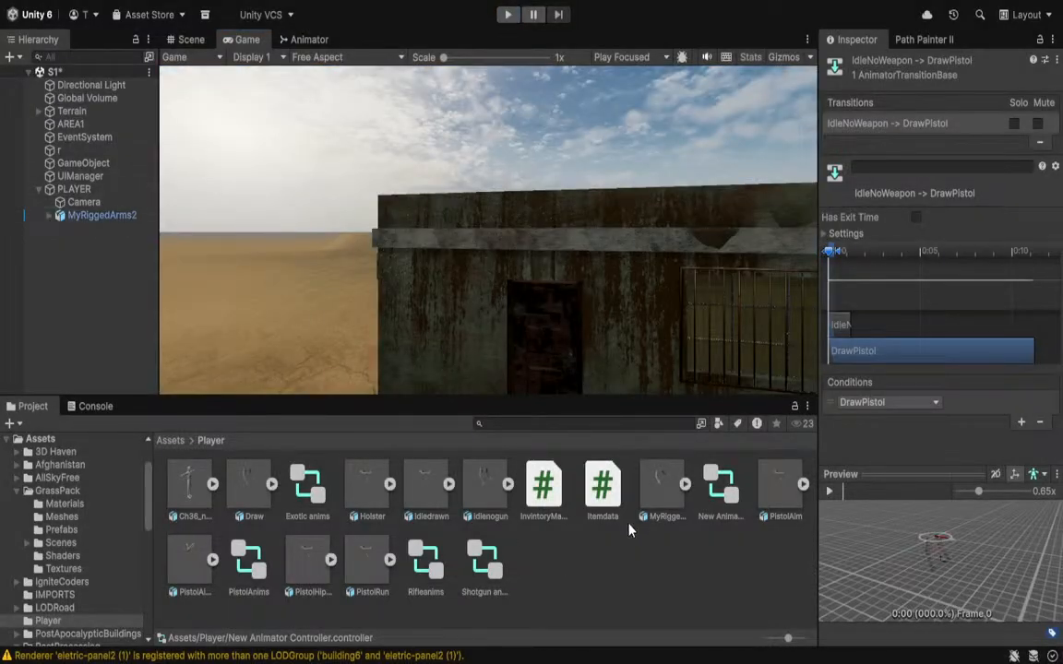
# Reopen the IdleNoWeapon to DrawPistol transition's settings and compare its timeline with Fixed Duration on and off, leaving it off.
pyautogui.doubleClick(717, 489)
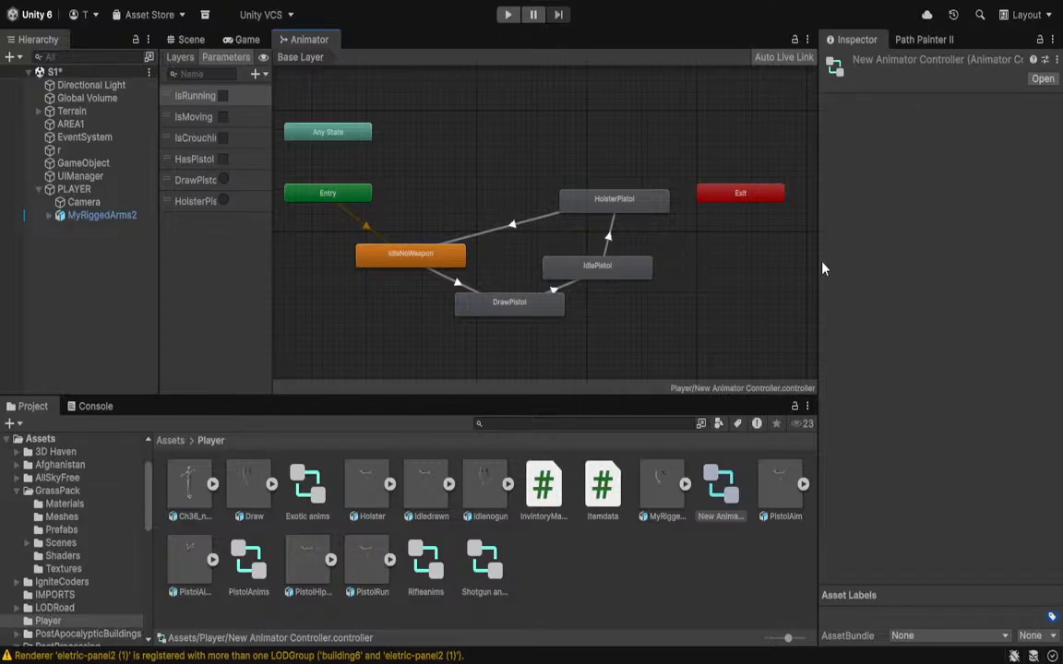
pyautogui.click(460, 287)
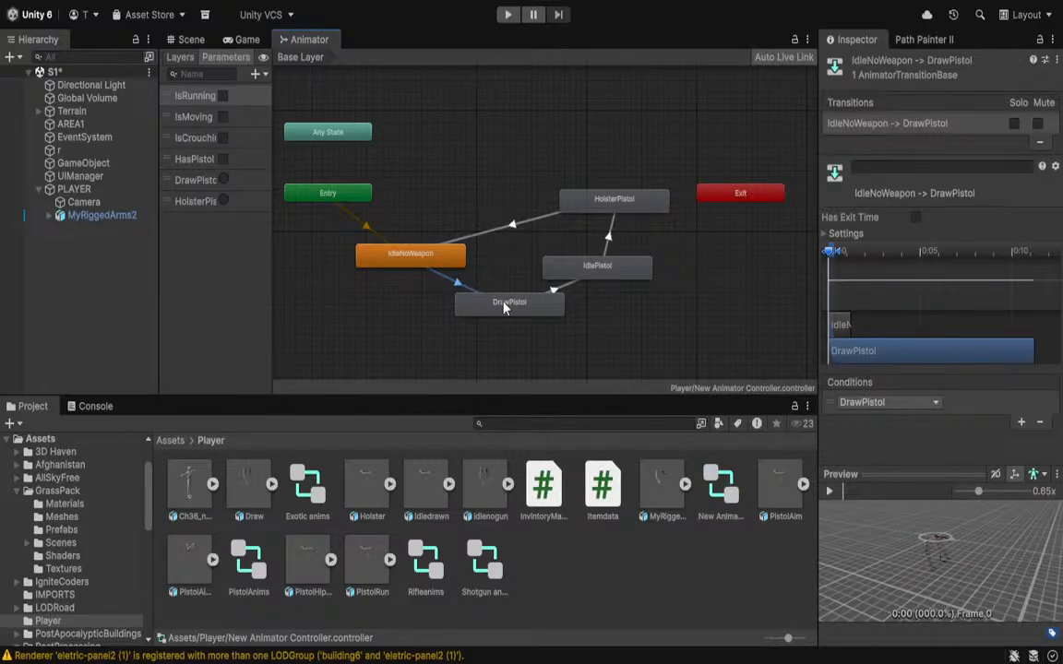
pyautogui.moveTo(828, 286)
pyautogui.mouseDown()
pyautogui.moveTo(830, 273)
pyautogui.moveTo(865, 266)
pyautogui.moveTo(832, 265)
pyautogui.moveTo(871, 263)
pyautogui.moveTo(826, 267)
pyautogui.mouseUp()
pyautogui.scroll(-2, 906, 345)
pyautogui.scroll(4, 906, 345)
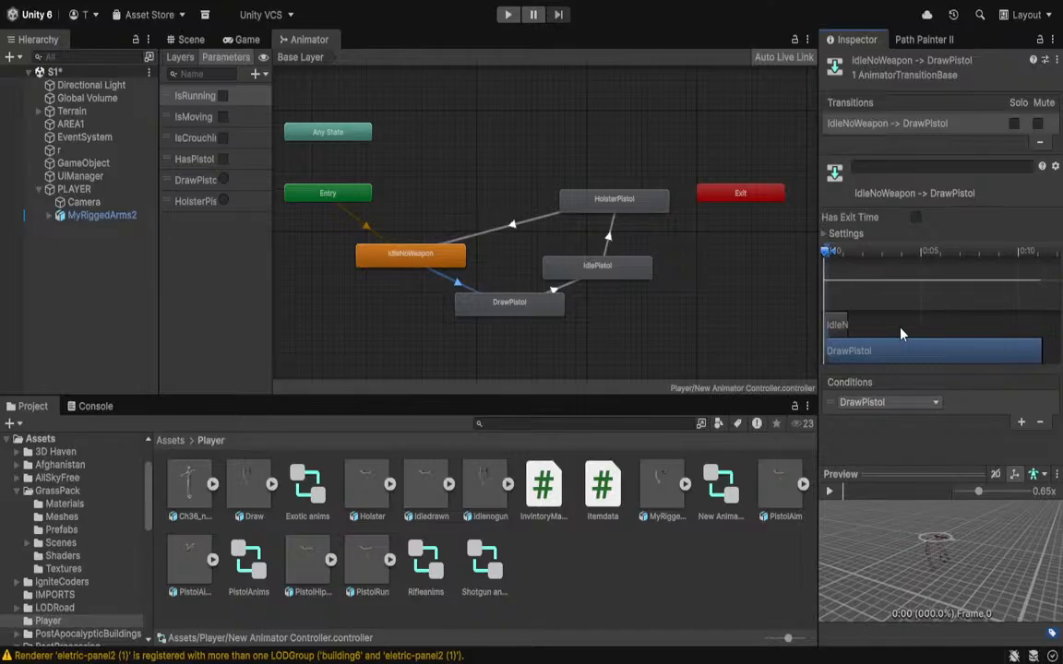
pyautogui.click(825, 235)
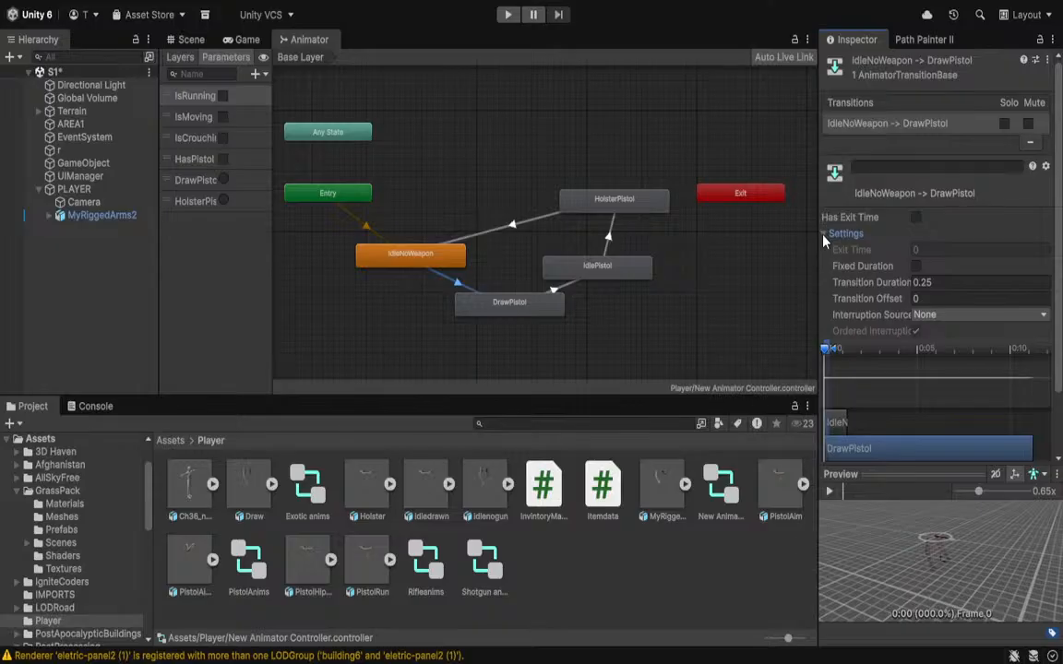
pyautogui.click(916, 267)
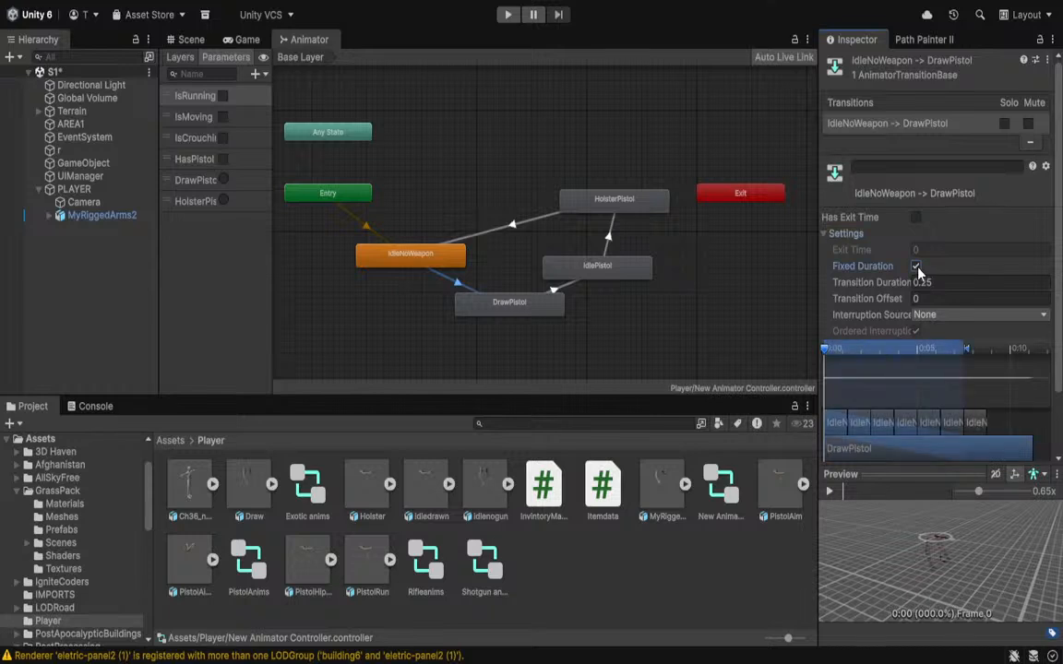
pyautogui.click(916, 266)
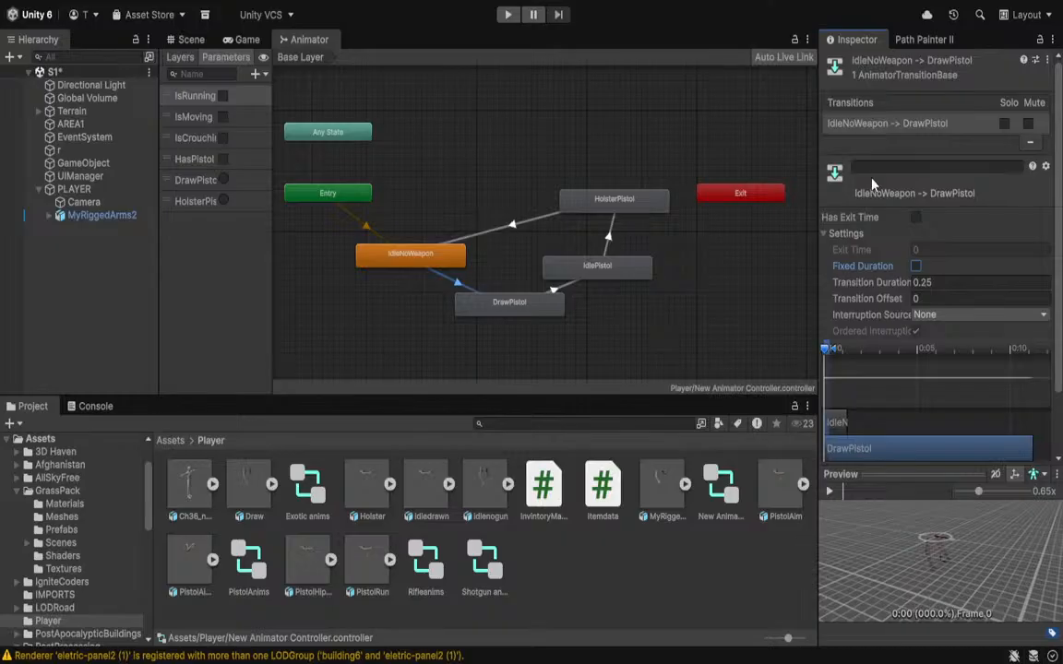
# Set the IdleNoWeapon to DrawPistol transition's duration to 0.1 and play-test the scene with the shorter transition.
pyautogui.click(932, 282)
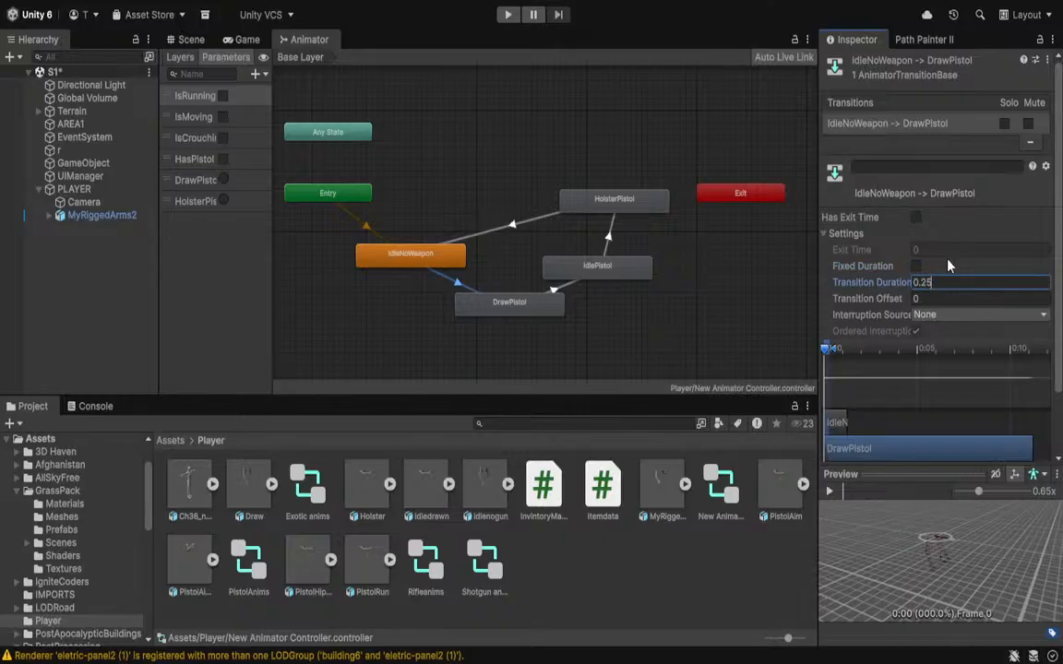
pyautogui.press('BackSpace')
pyautogui.press('BackSpace')
pyautogui.moveTo(819, 353); pyautogui.dragTo(810, 352)
pyautogui.moveTo(816, 350)
pyautogui.mouseDown()
pyautogui.moveTo(853, 350)
pyautogui.moveTo(823, 350)
pyautogui.mouseUp()
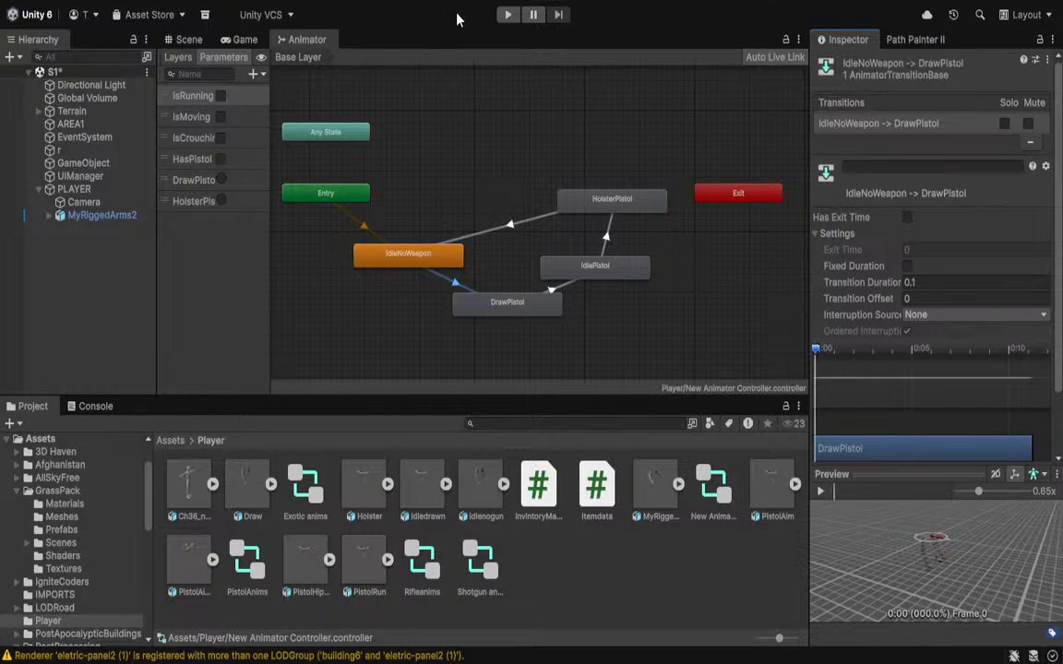
pyautogui.click(507, 15)
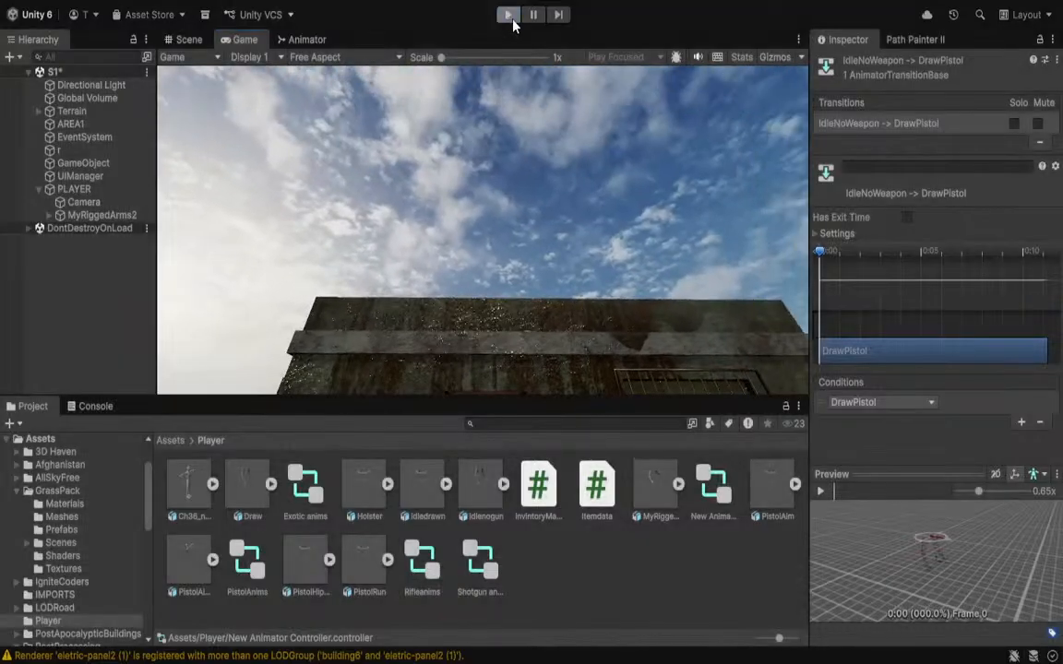
pyautogui.click(507, 14)
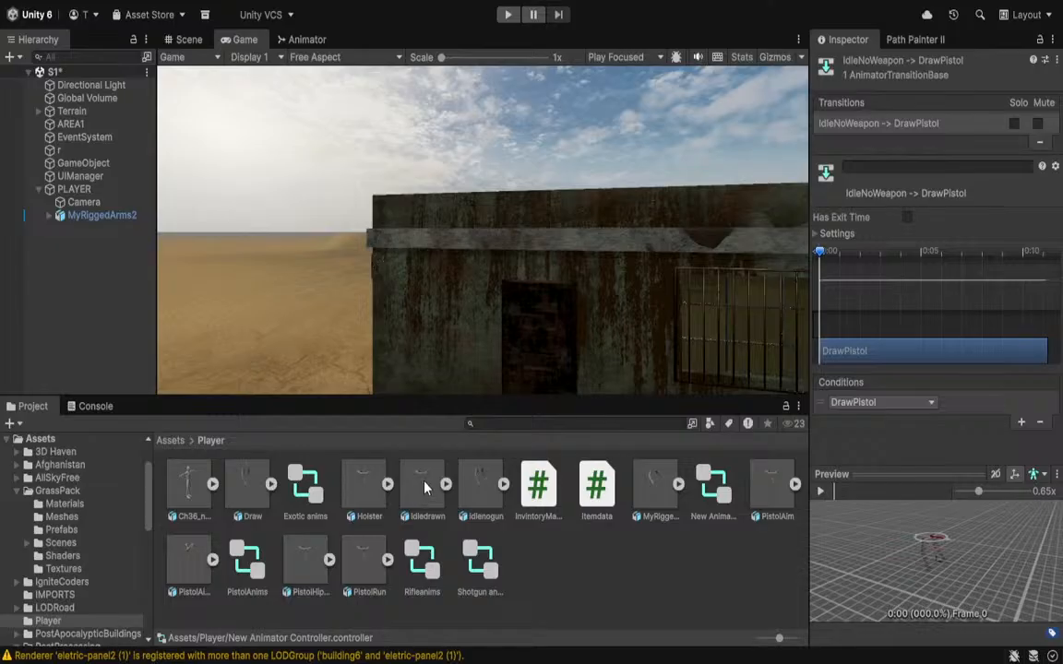
# Turn off Loop Time for the Draw model's Basiccharacter|Action clip and apply the import settings.
pyautogui.click(249, 490)
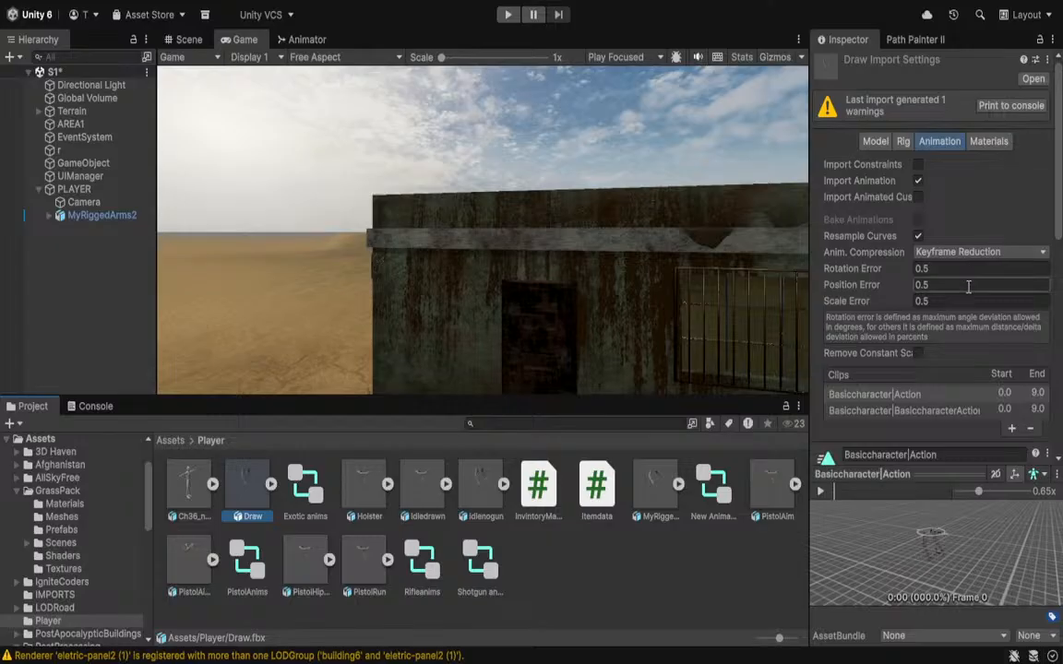
pyautogui.scroll(-3, 890, 355)
pyautogui.click(917, 438)
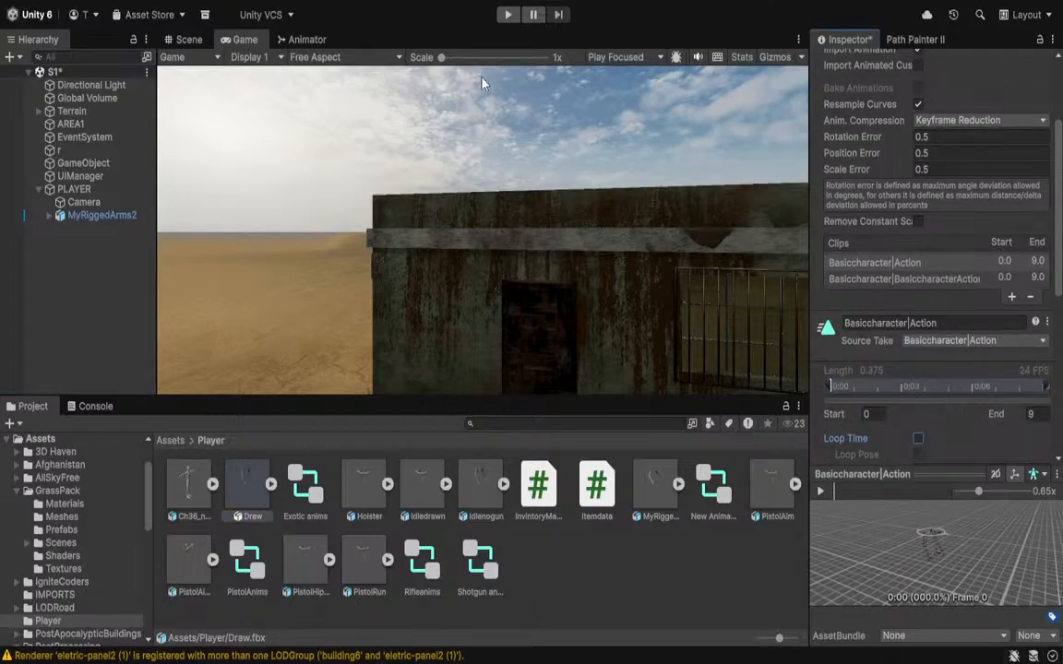
pyautogui.scroll(-4, 1036, 342)
pyautogui.scroll(-1, 1037, 343)
pyautogui.click(1033, 391)
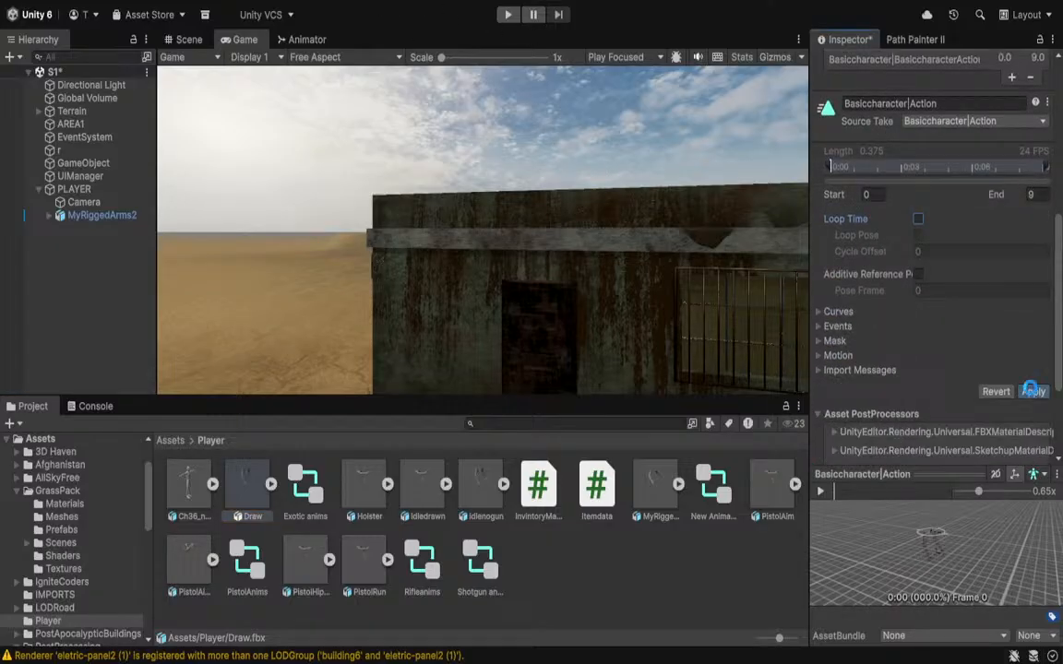
# Play-test the non-looping draw animation, walking past the buildings to the water while toggling the pistol draw, and stop the game.
pyautogui.click(507, 15)
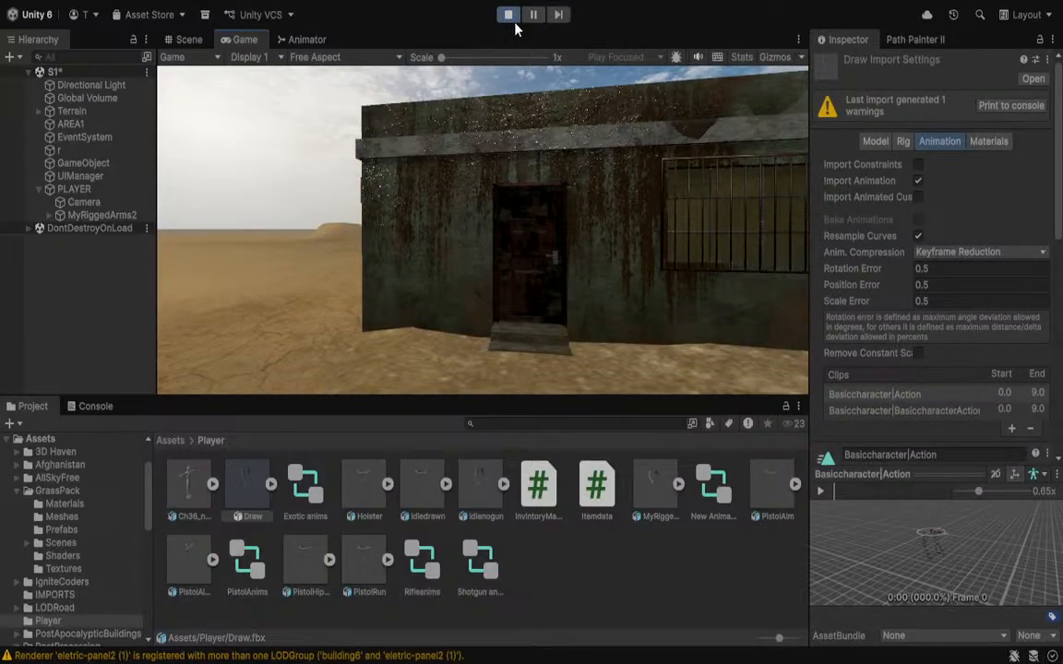
pyautogui.click(546, 242)
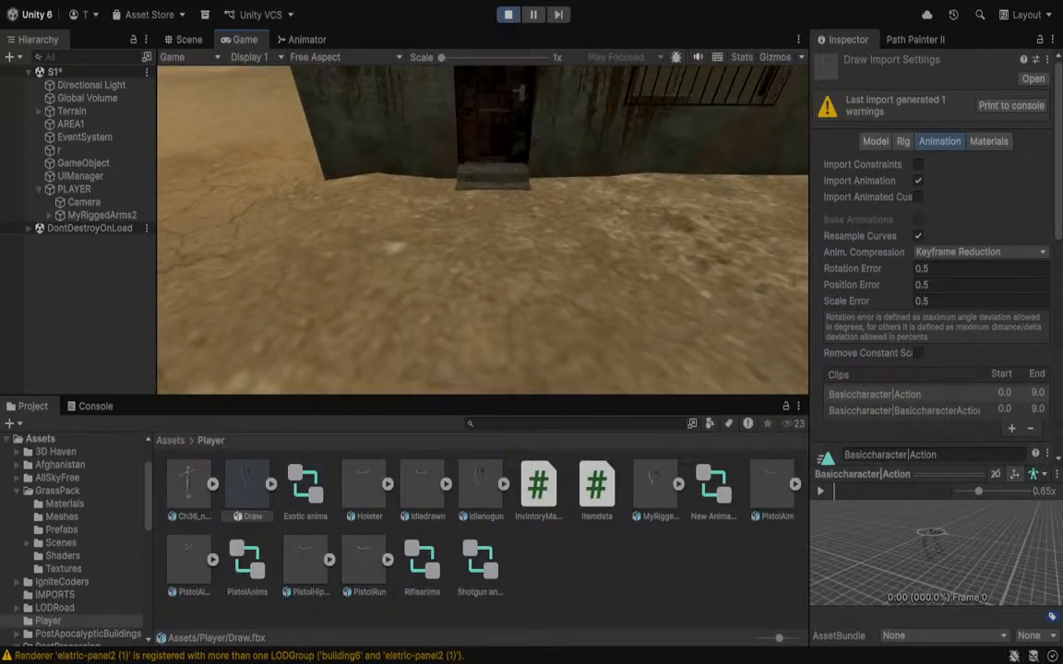
pyautogui.press('1')
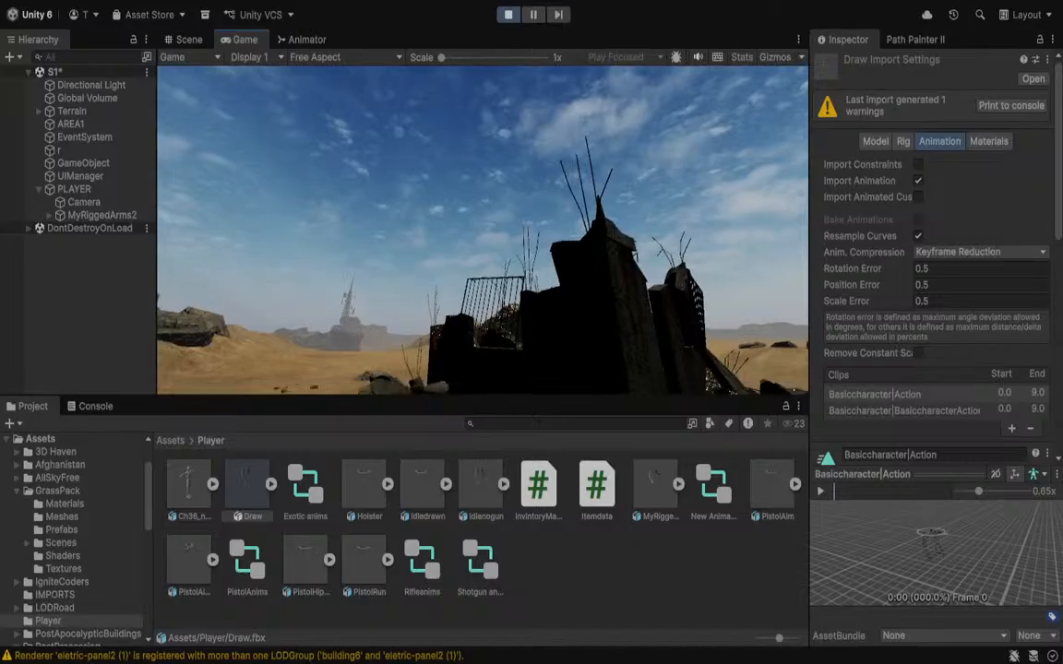
pyautogui.press('w')
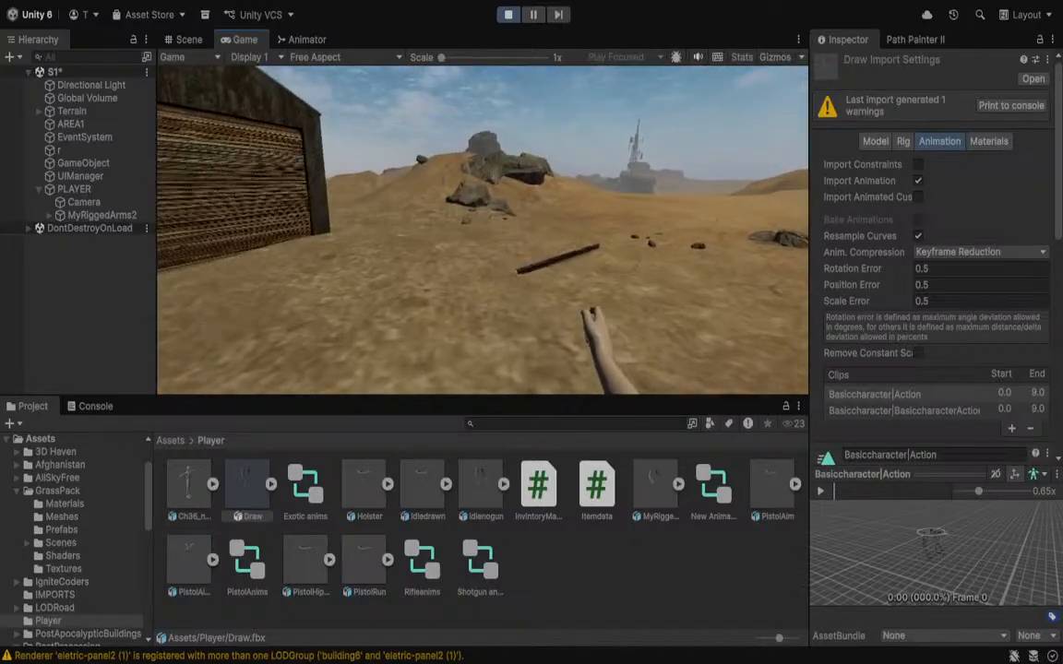
pyautogui.press('w')
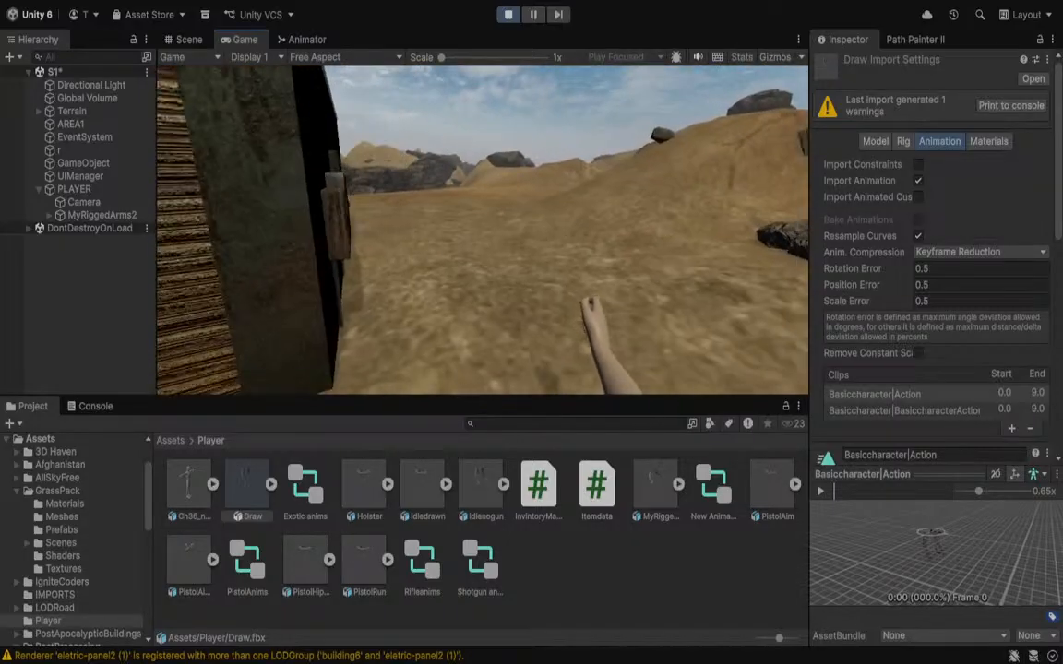
pyautogui.press('1')
pyautogui.press('w')
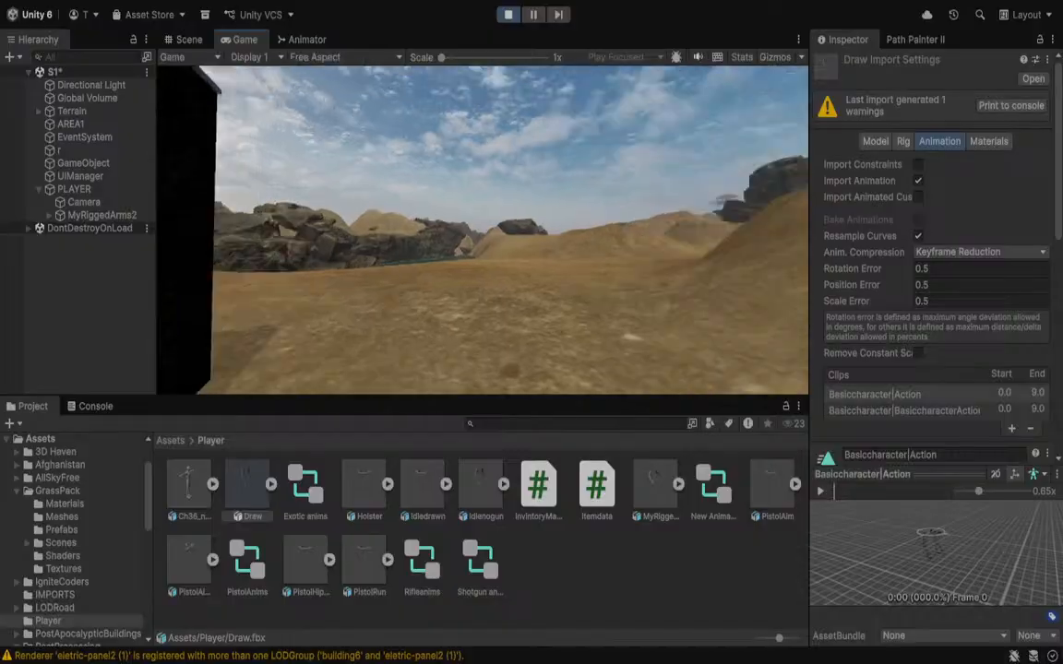
pyautogui.press('w')
pyautogui.press('1')
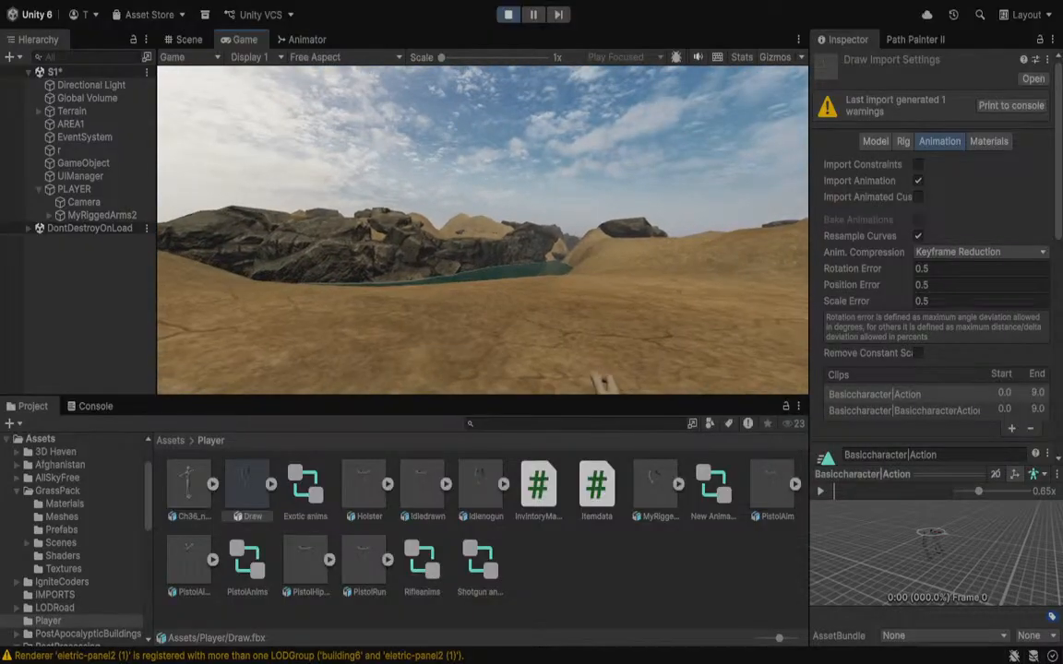
pyautogui.press('w')
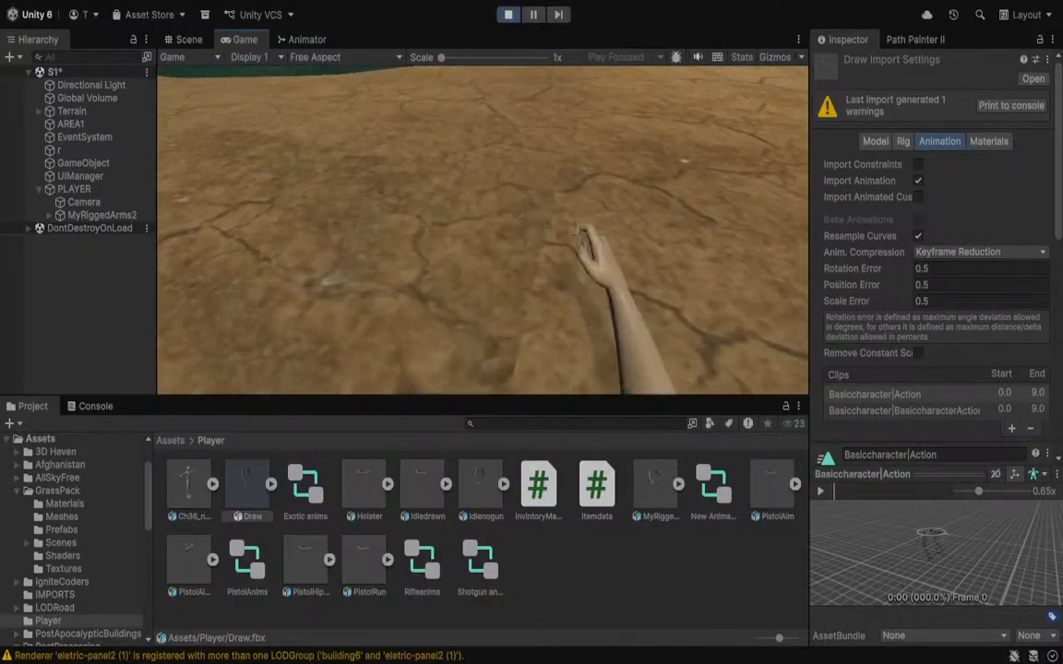
pyautogui.press('w')
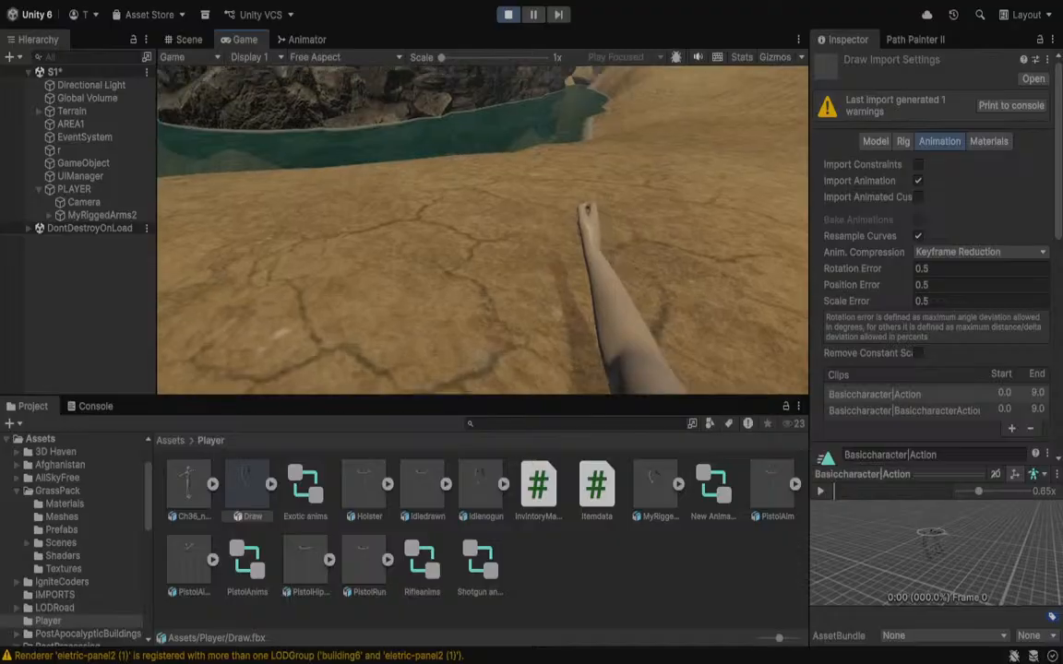
pyautogui.press('w')
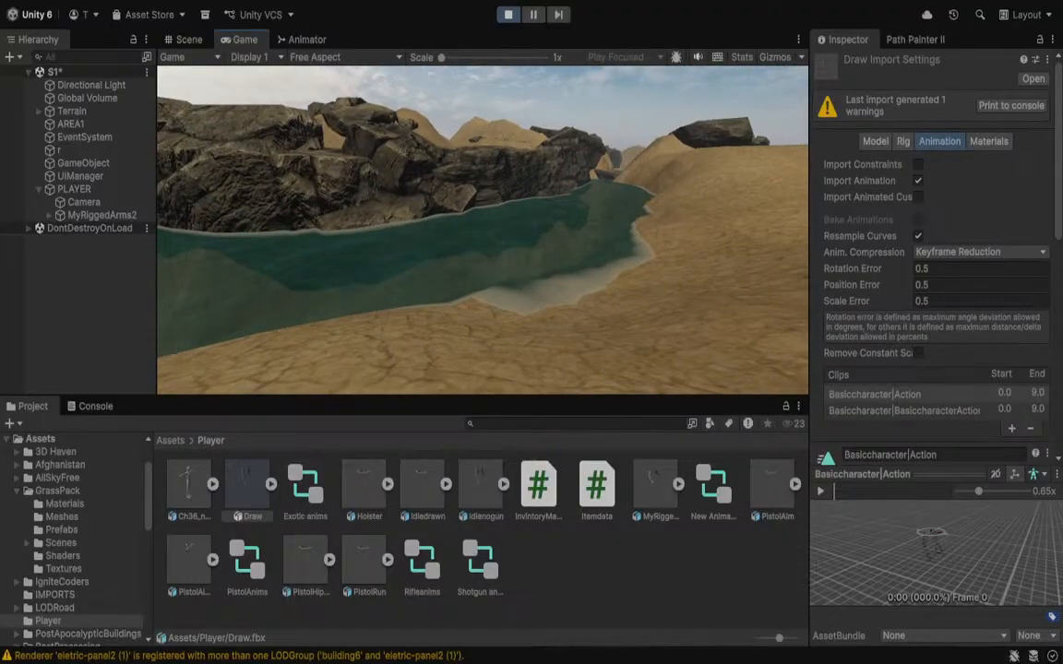
pyautogui.press('w')
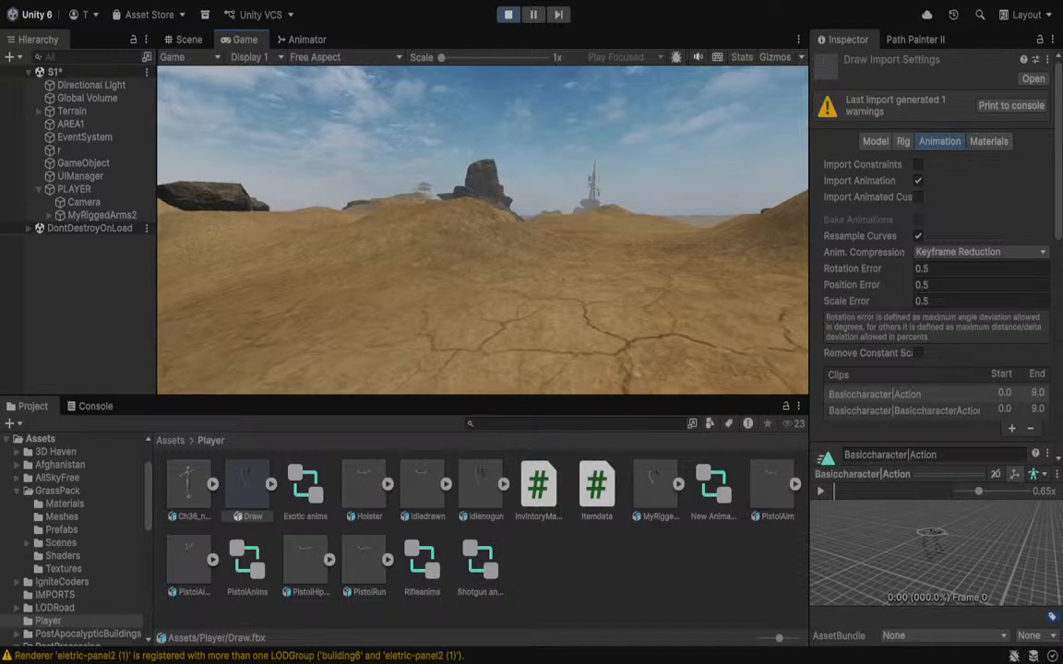
pyautogui.click(507, 15)
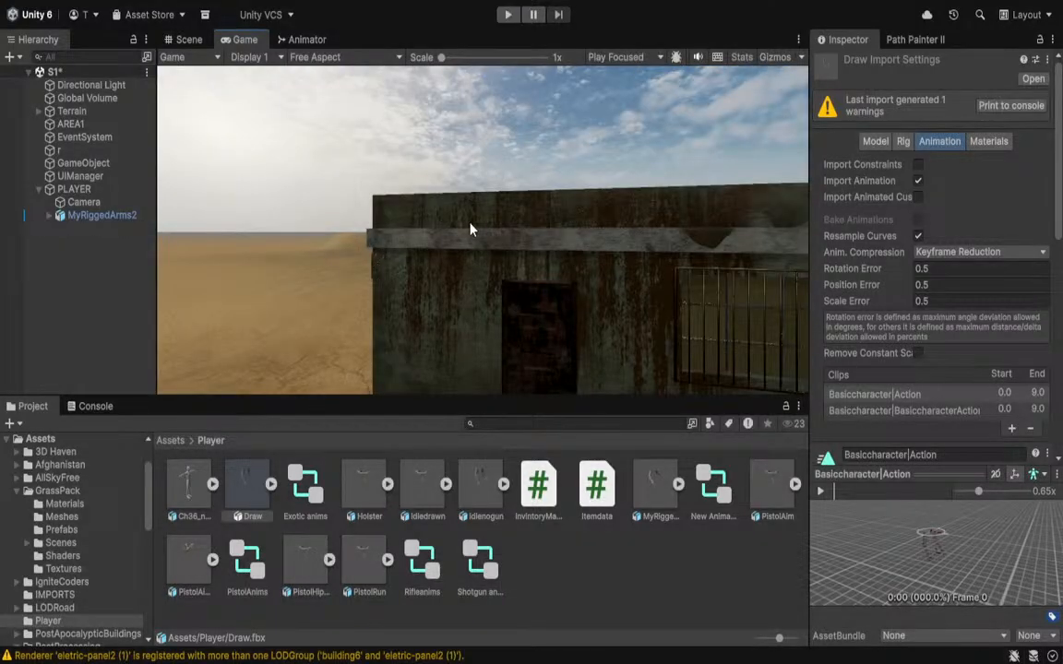
# Make MyRiggedArms2 a child of the player's Camera in the scene hierarchy.
pyautogui.click(187, 39)
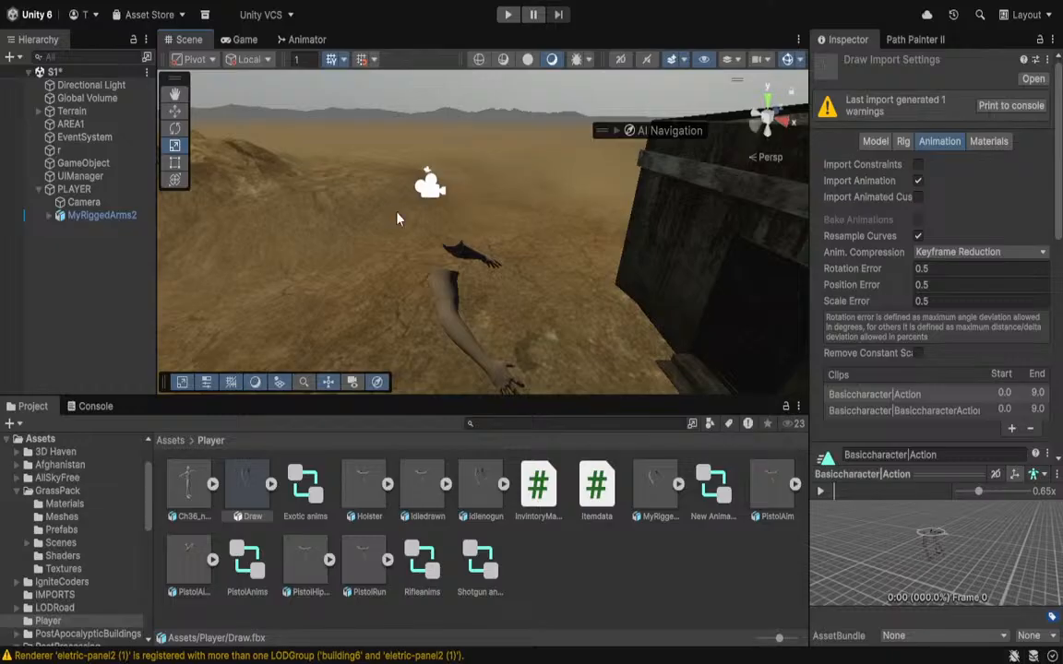
pyautogui.moveTo(356, 190); pyautogui.dragTo(456, 221, button='right')
pyautogui.press('r')
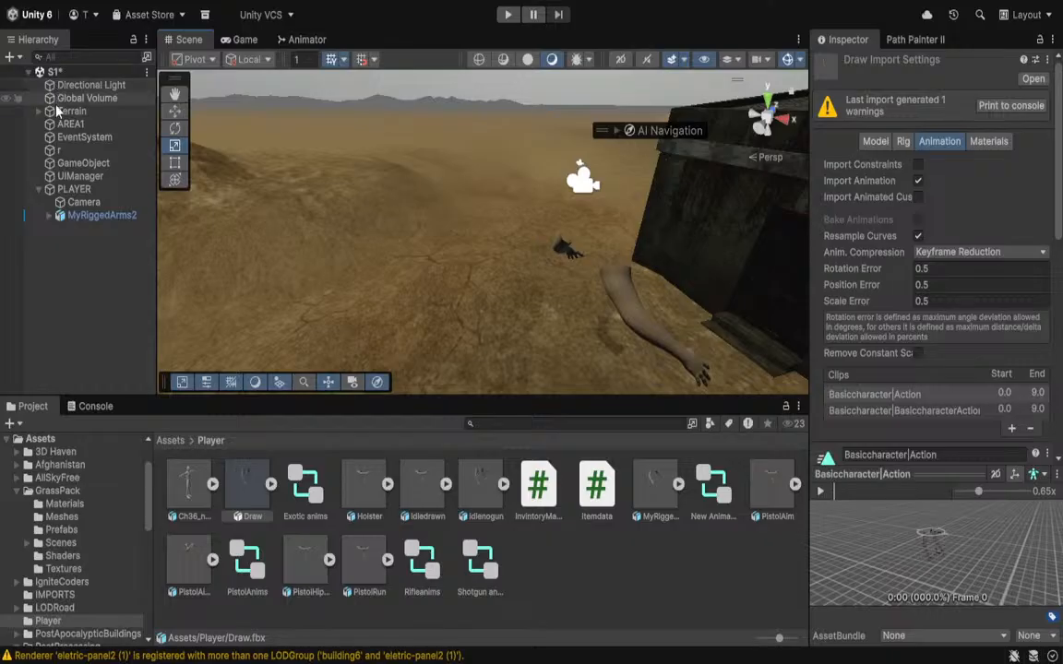
pyautogui.moveTo(69, 215)
pyautogui.mouseDown()
pyautogui.moveTo(86, 251)
pyautogui.moveTo(78, 204)
pyautogui.mouseUp()
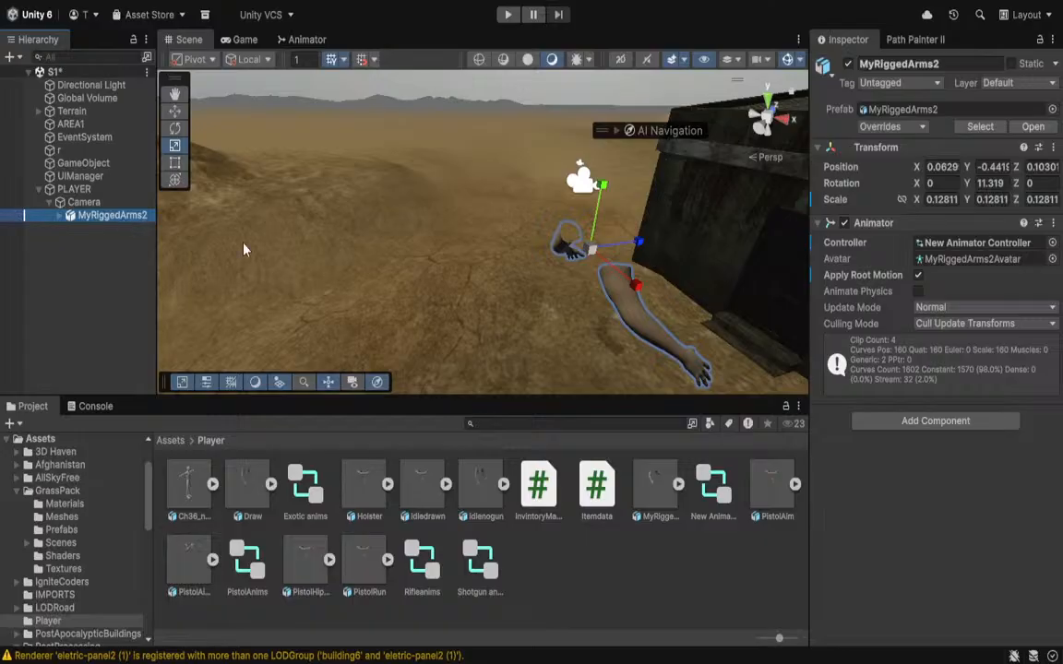
pyautogui.moveTo(358, 267); pyautogui.dragTo(398, 265, button='right')
pyautogui.press('a')
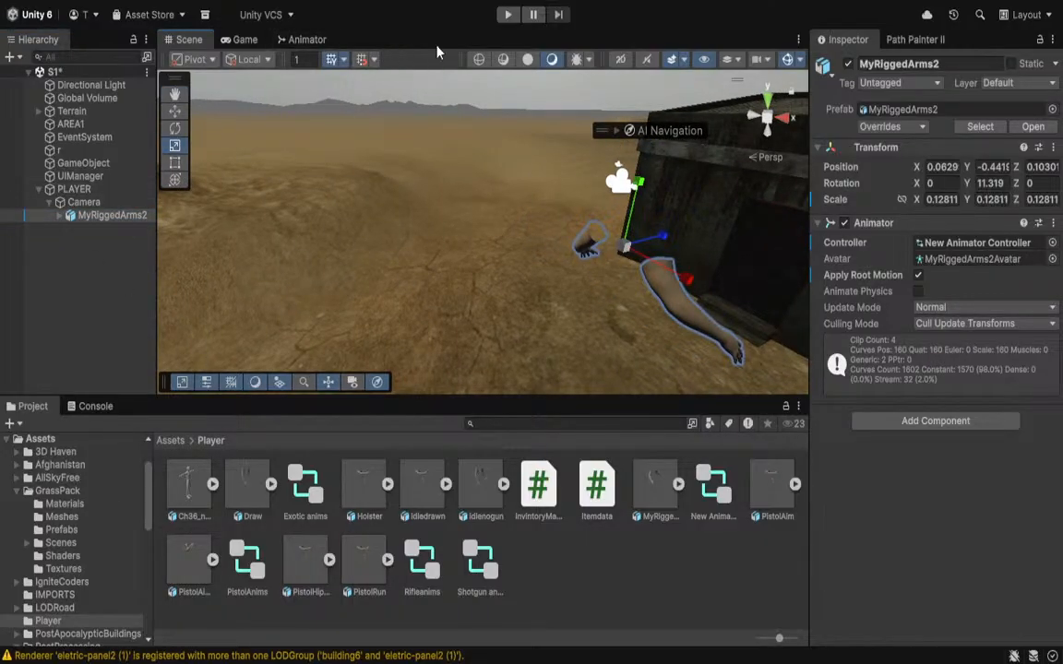
# Play-test the scene, walking and looking up to check that the arms follow the camera, and stop the game.
pyautogui.click(507, 14)
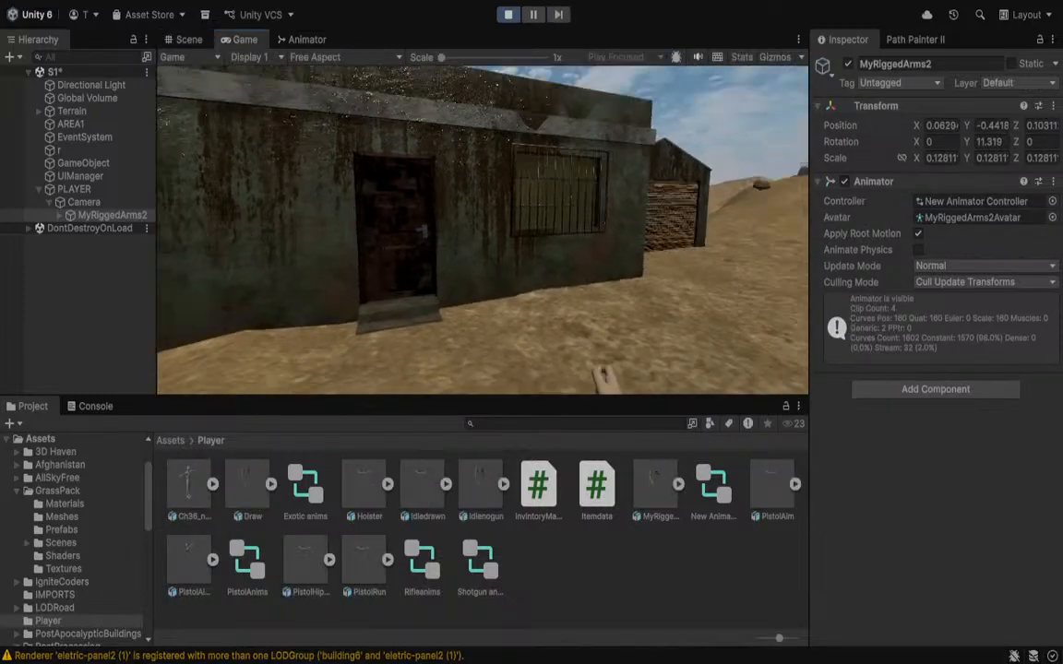
pyautogui.press('w')
pyautogui.press('w')
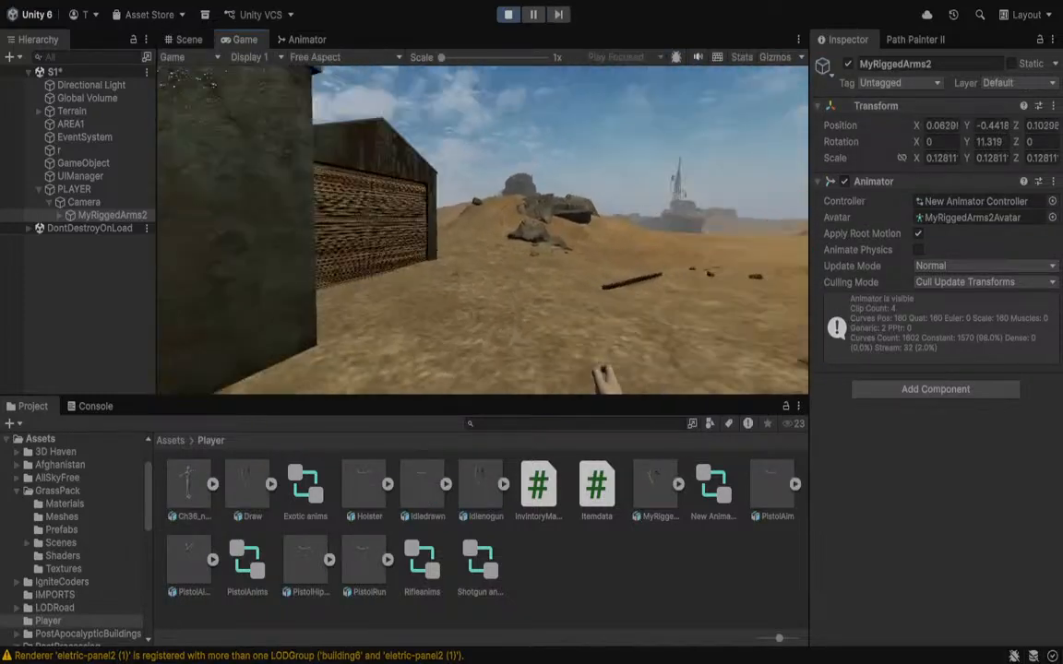
pyautogui.press('Escape')
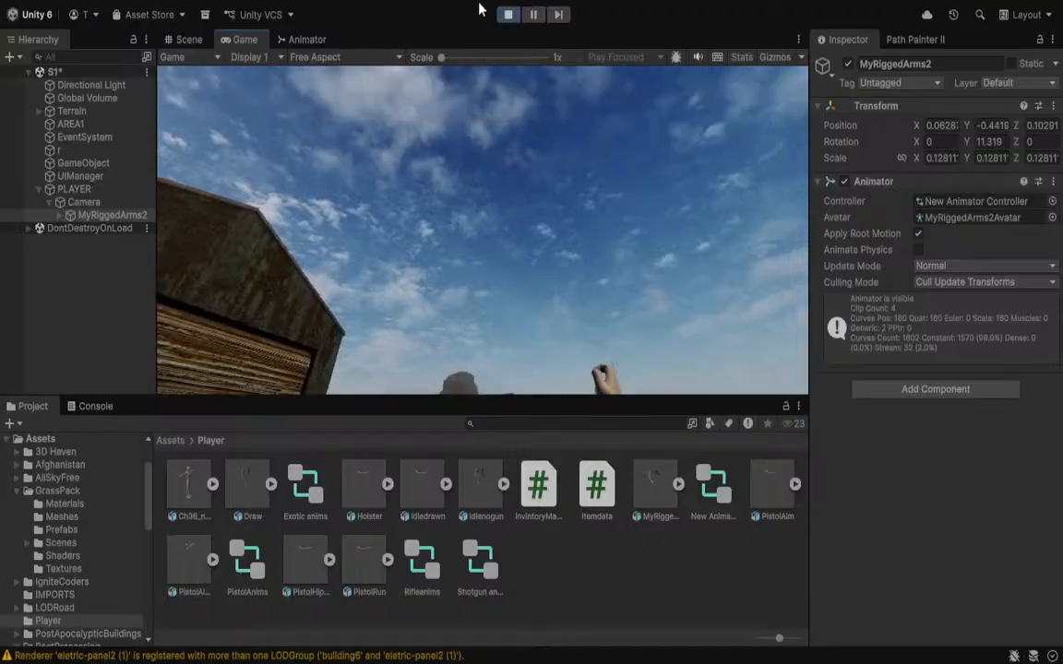
pyautogui.click(508, 15)
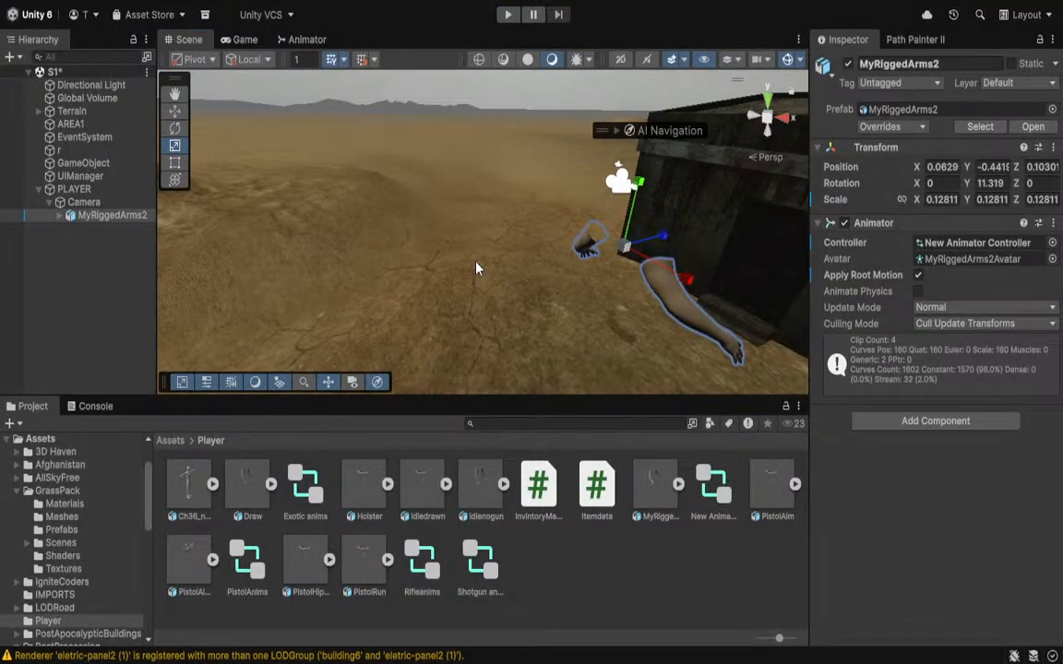
# Scale MyRiggedArms2 uniformly to about 0.148 and move it to about X -0.029, Z 0.173.
pyautogui.press('f')
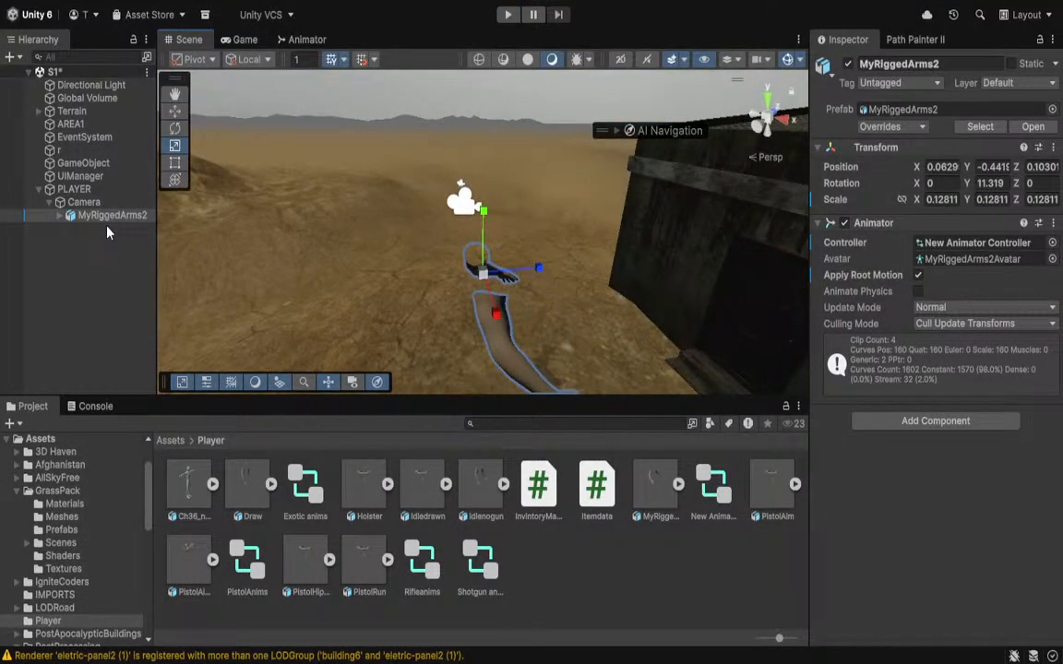
pyautogui.click(103, 215)
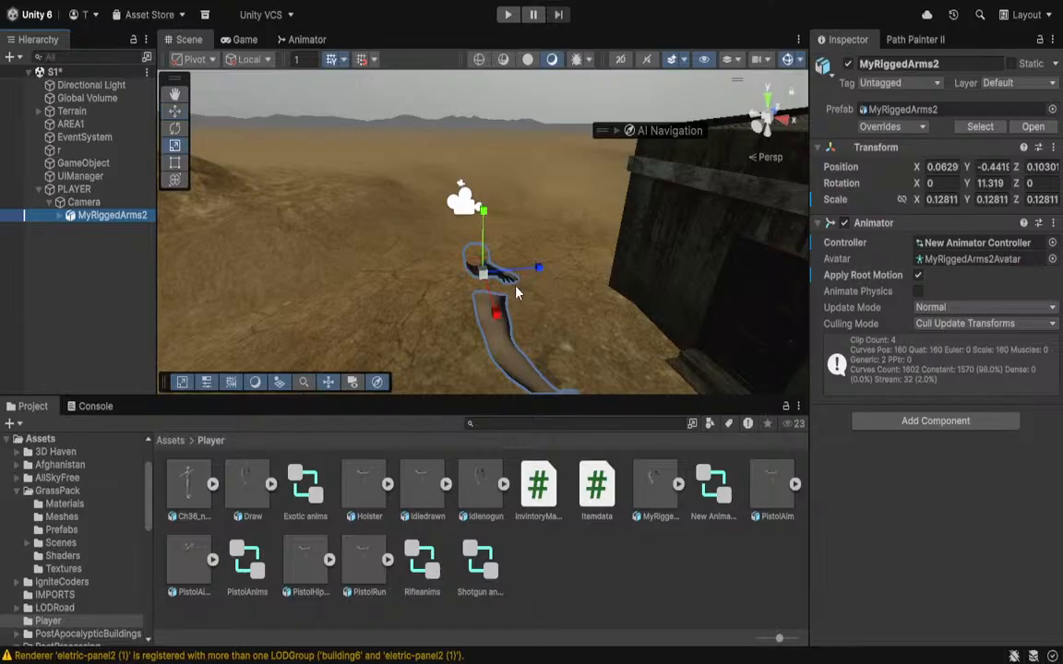
pyautogui.moveTo(484, 277); pyautogui.dragTo(548, 266)
pyautogui.press('w')
pyautogui.moveTo(501, 302); pyautogui.dragTo(496, 293)
pyautogui.press('a')
pyautogui.moveTo(501, 318); pyautogui.dragTo(682, 277, button='right')
# Play-test the scene briefly to check the enlarged arms in view, and stop the game.
pyautogui.click(507, 14)
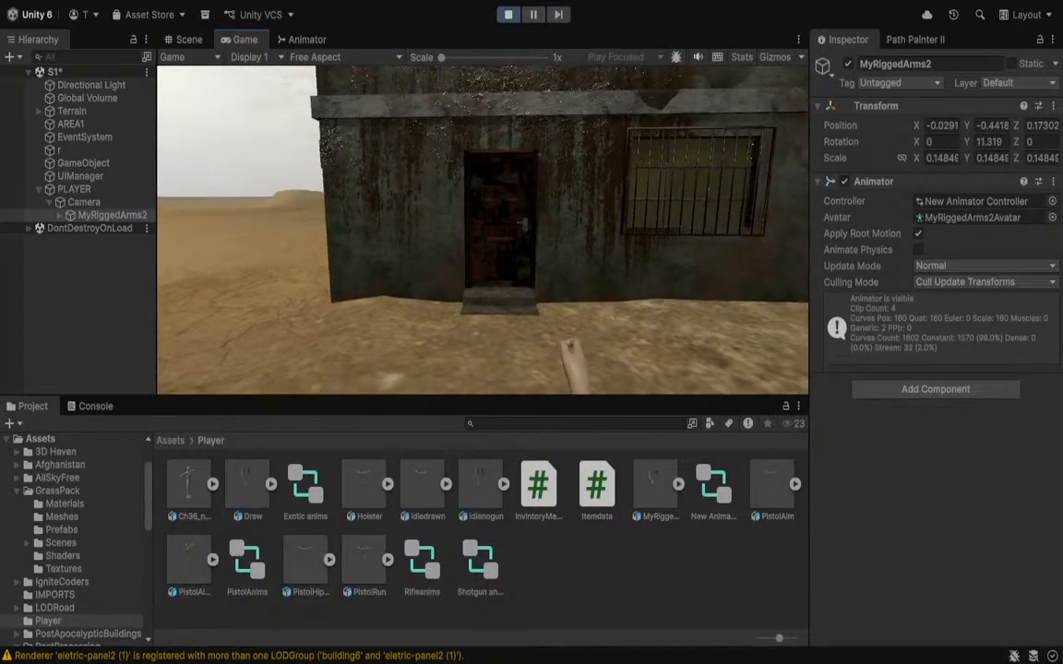
pyautogui.press('w')
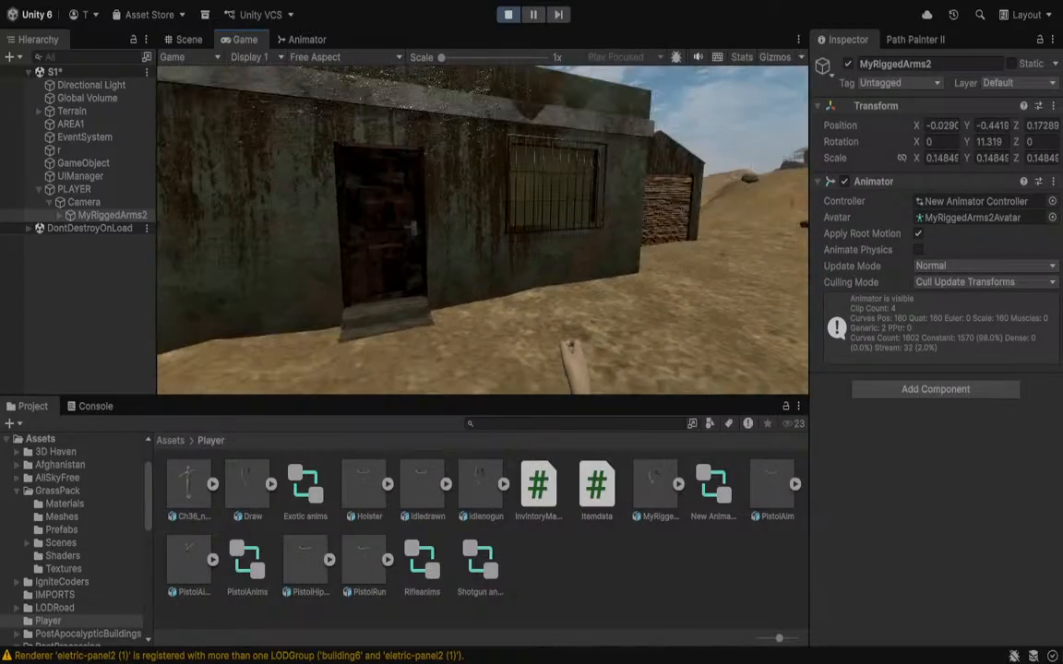
pyautogui.click(507, 14)
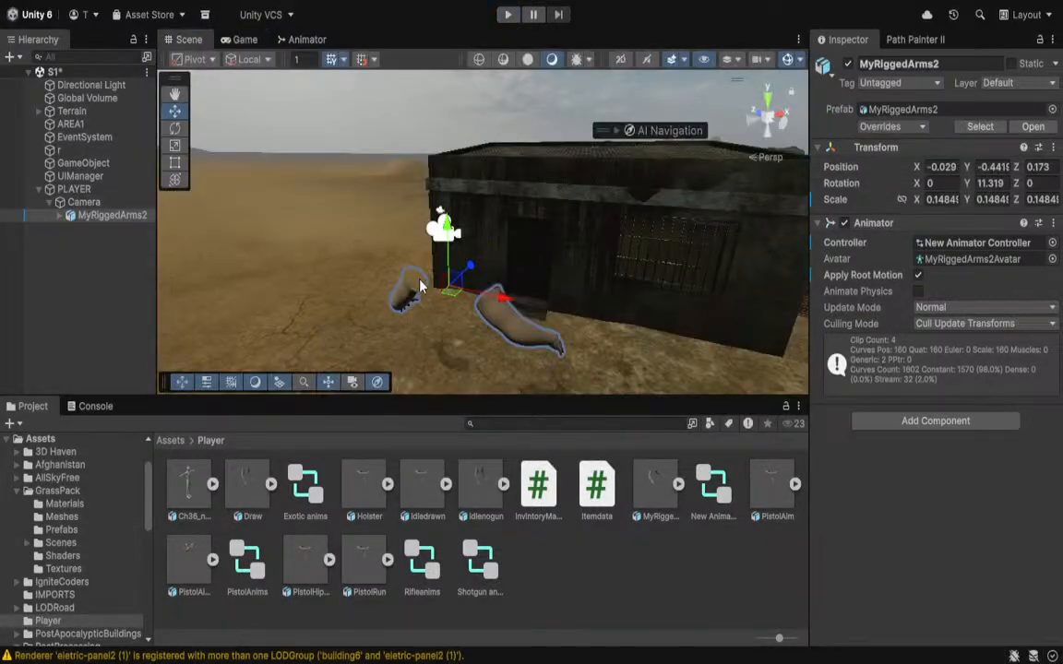
# Raise MyRiggedArms2 to about Y -0.257, play-test by walking past the buildings and across the dunes, and stop the game.
pyautogui.moveTo(452, 233); pyautogui.dragTo(451, 214)
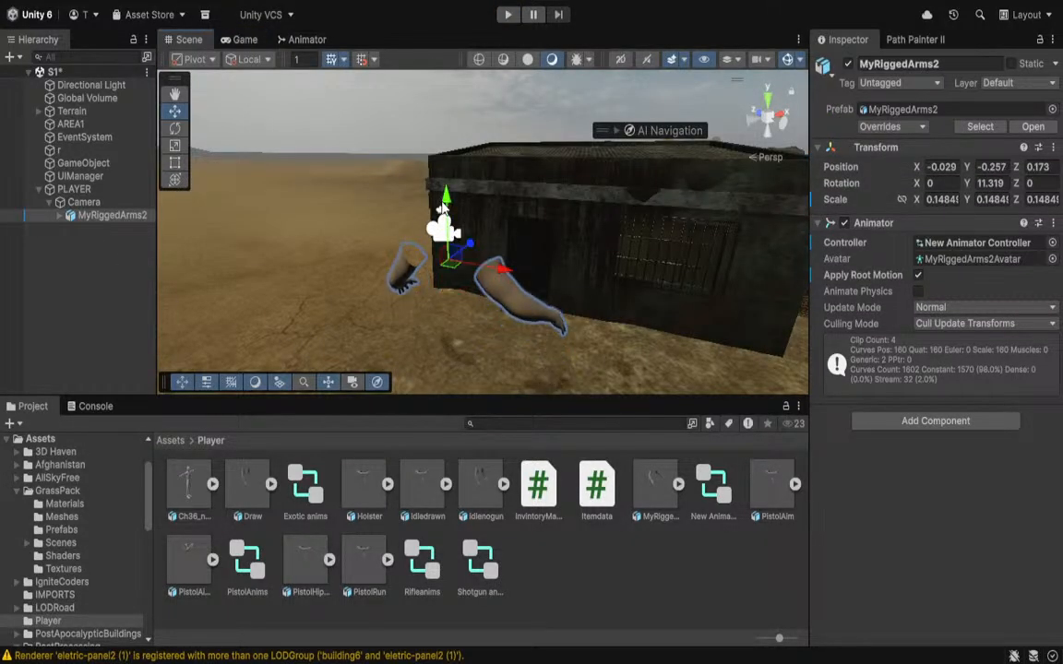
pyautogui.click(507, 14)
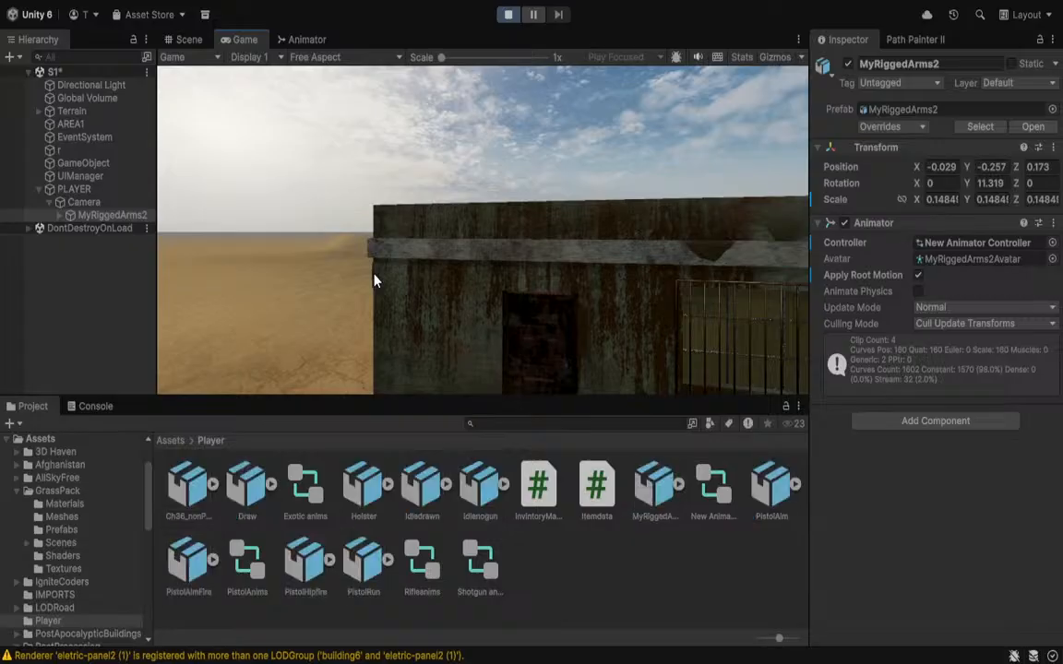
pyautogui.press('w')
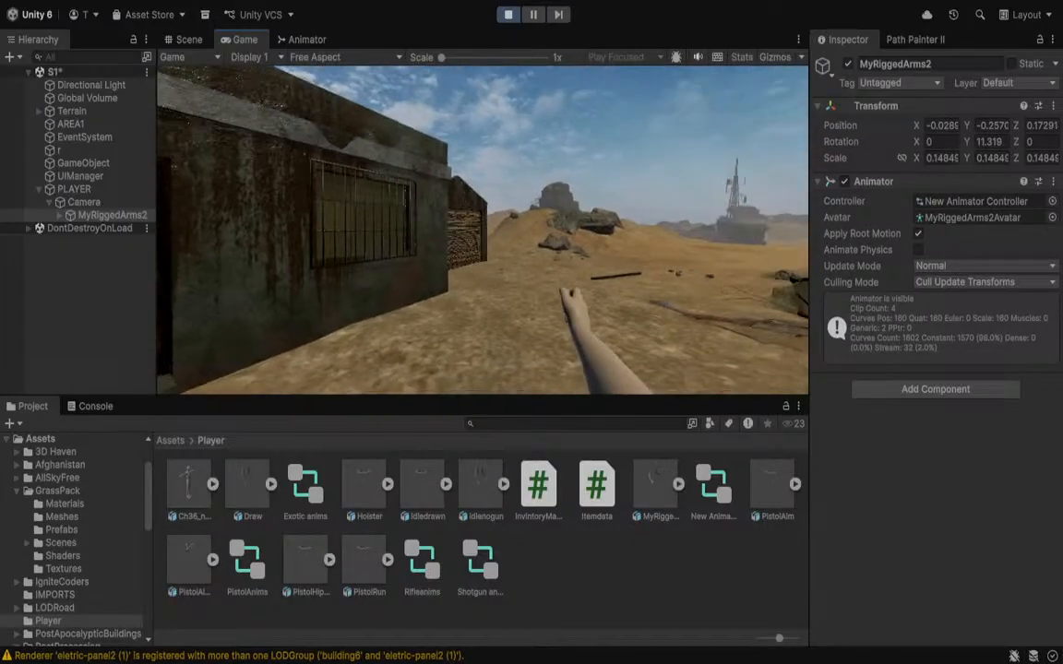
pyautogui.press('w')
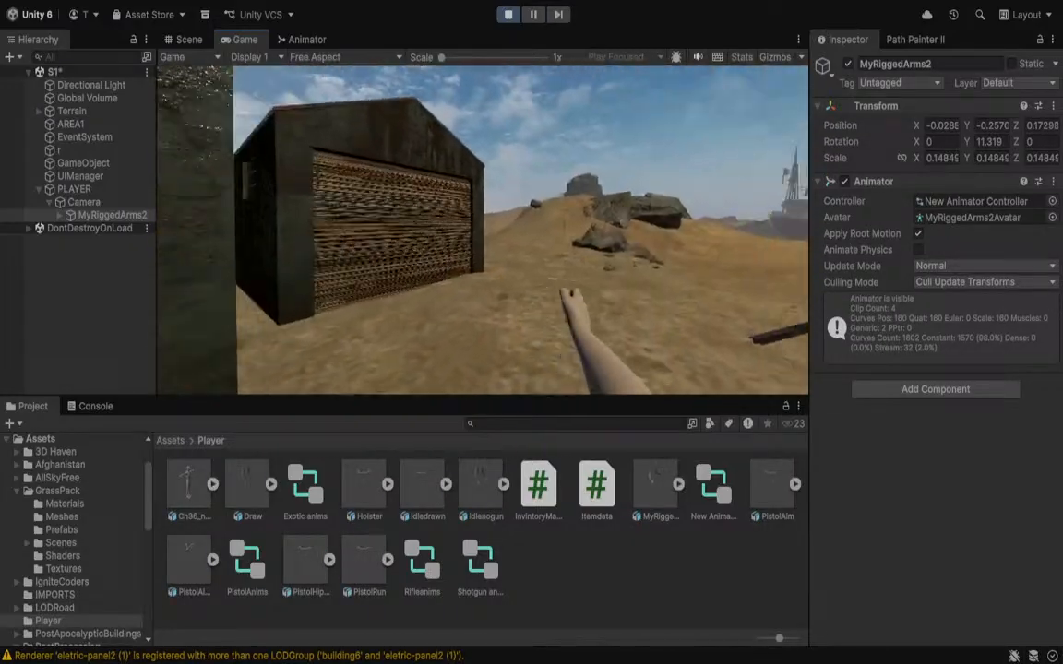
pyautogui.press('w')
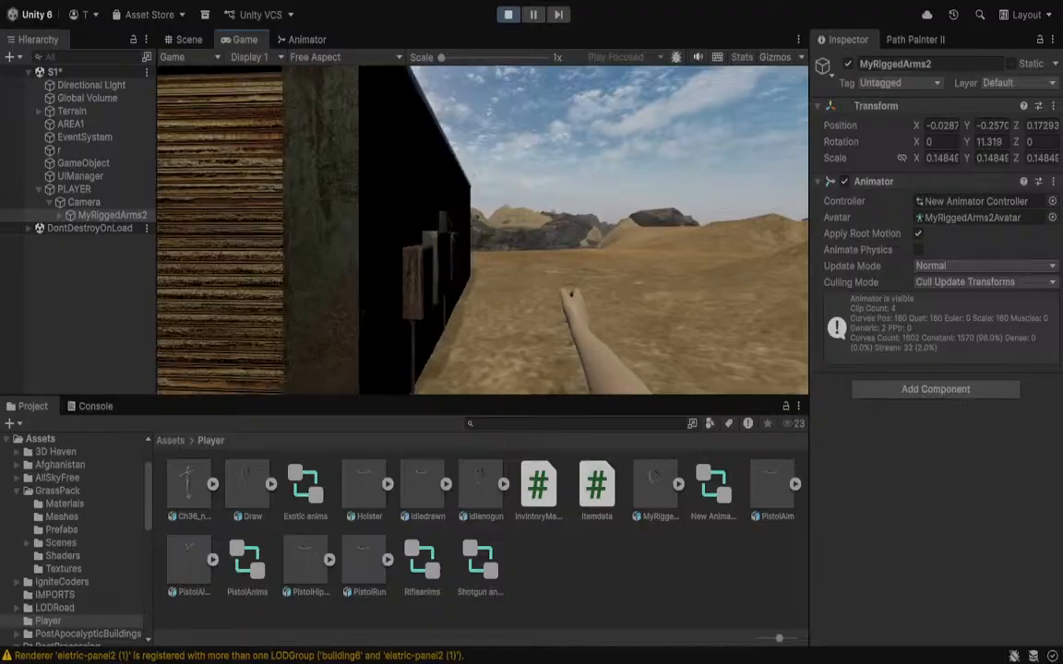
pyautogui.press('w')
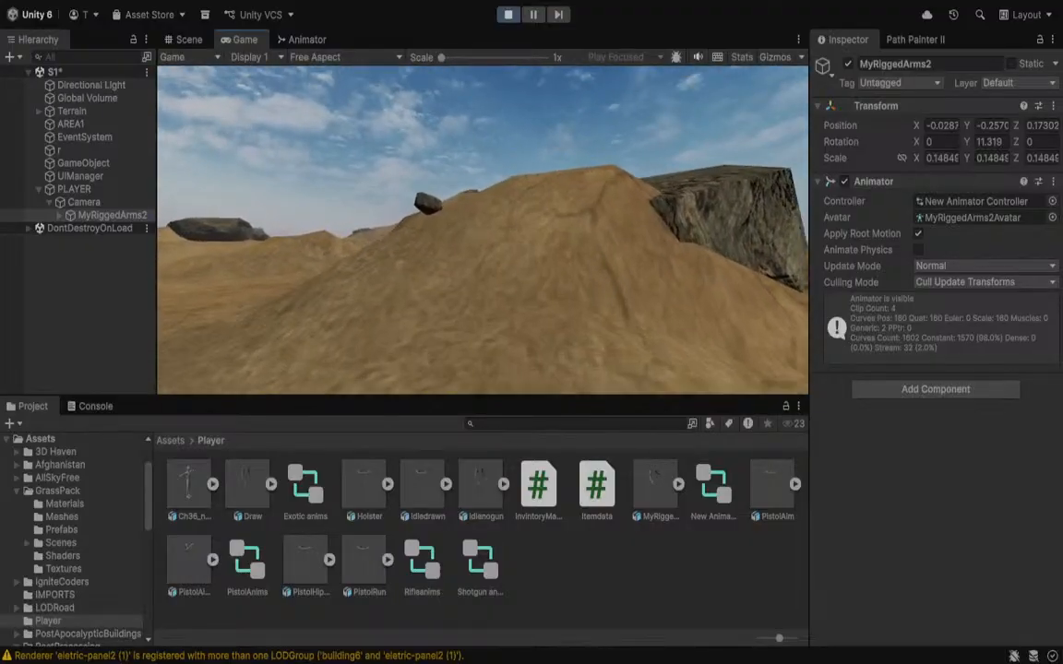
pyautogui.press('w')
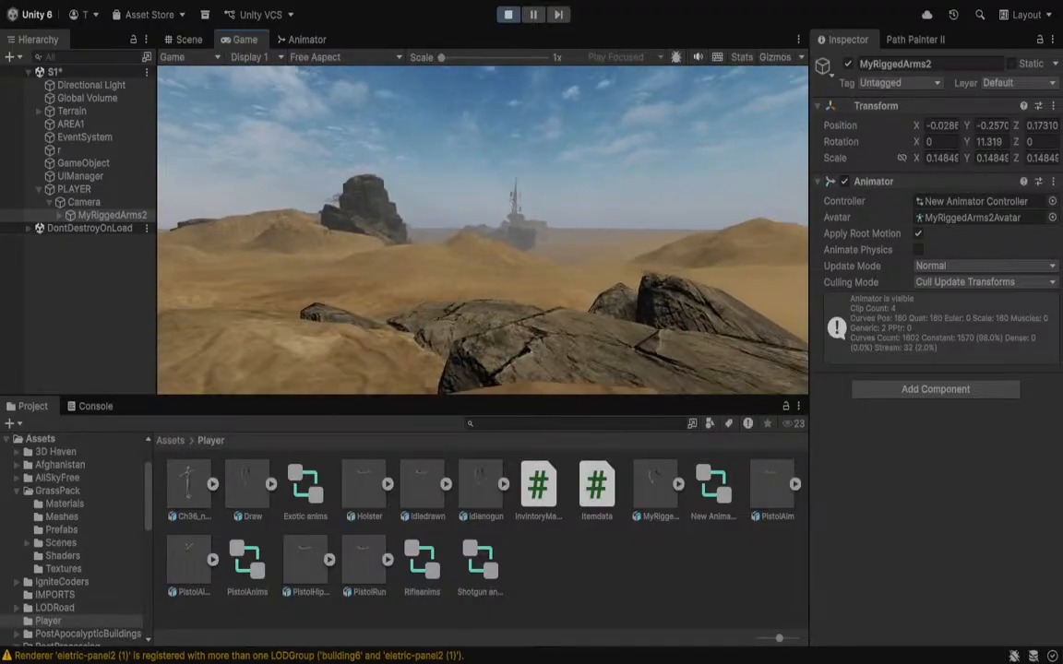
pyautogui.press('w')
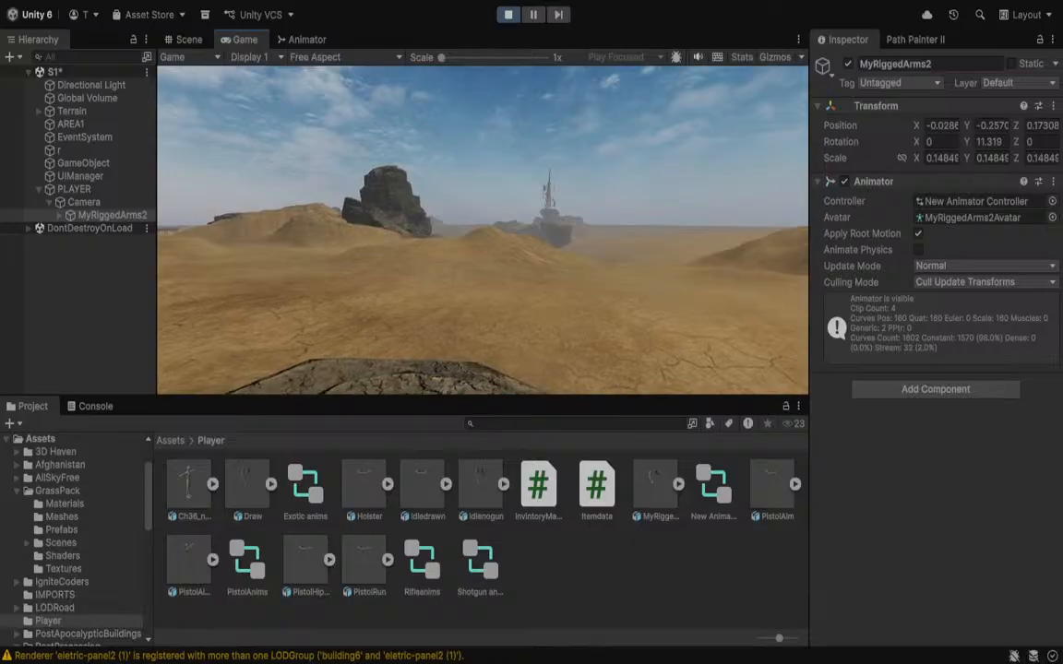
pyautogui.press('w')
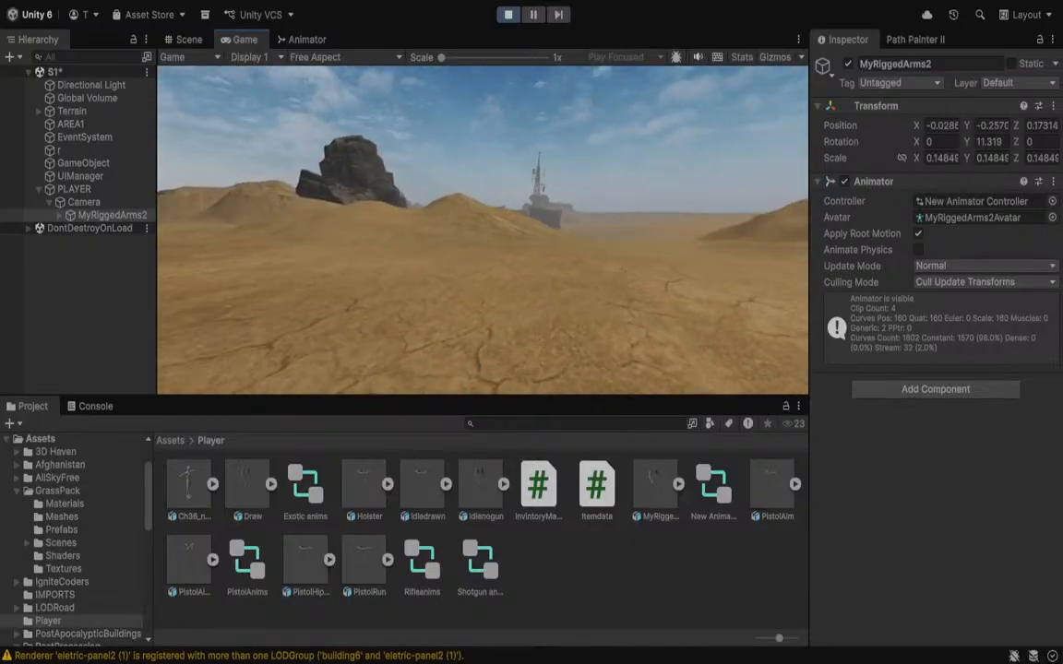
pyautogui.press('w')
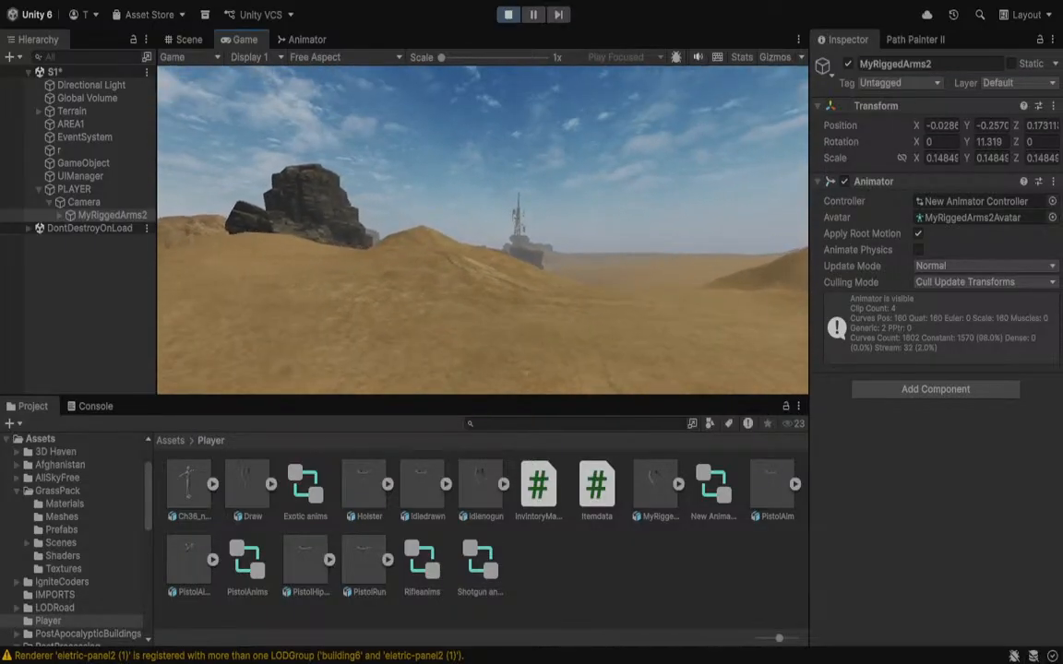
pyautogui.press('w')
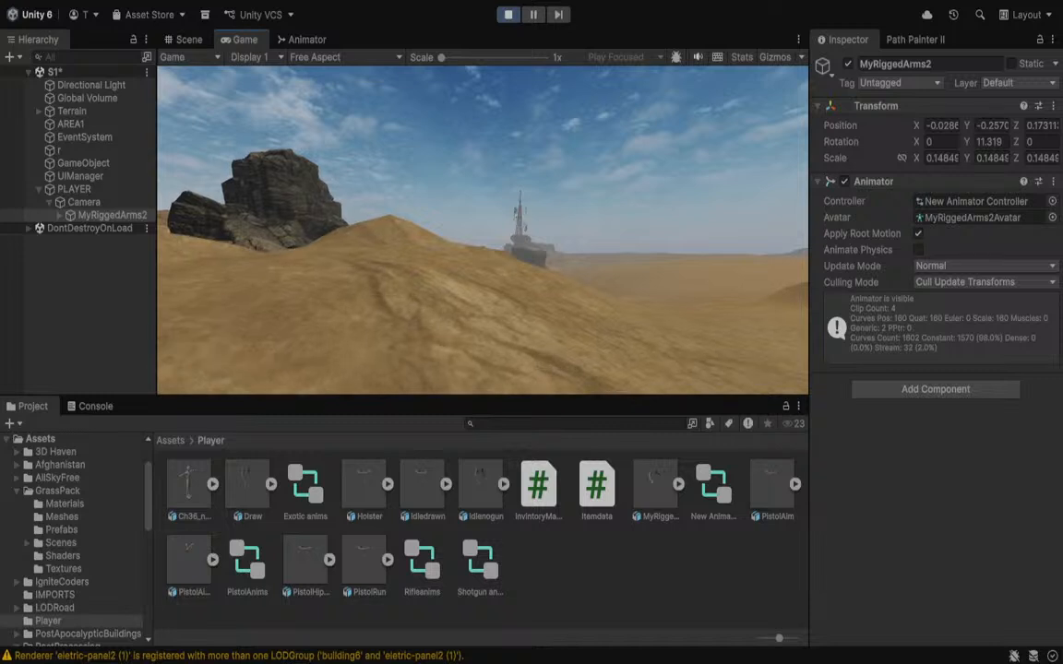
pyautogui.press('w')
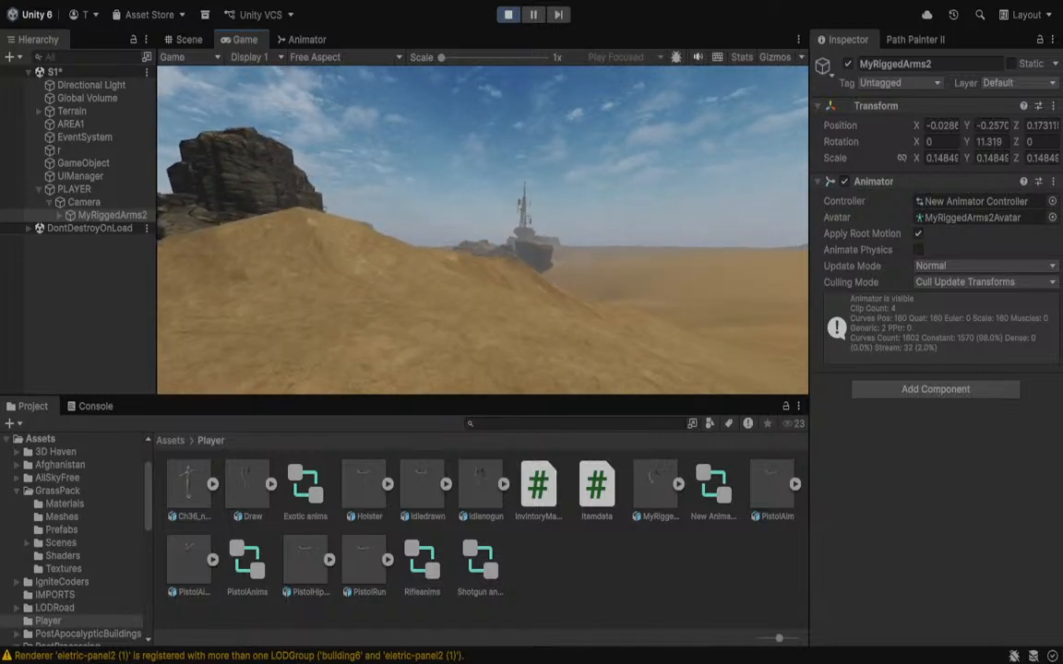
pyautogui.press('w')
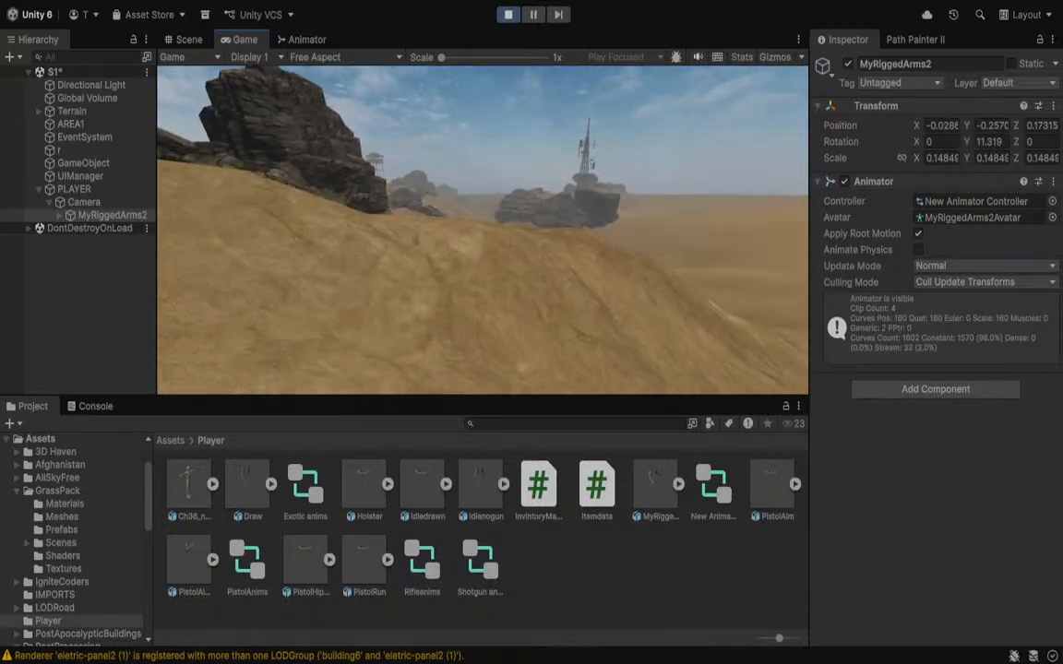
pyautogui.press('w')
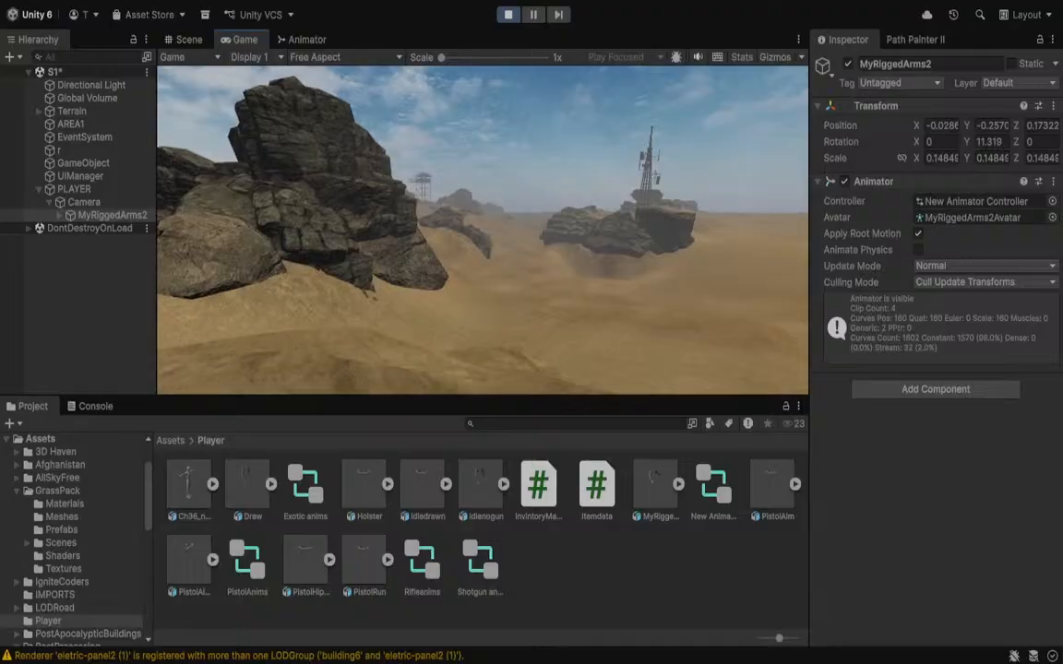
pyautogui.press('w')
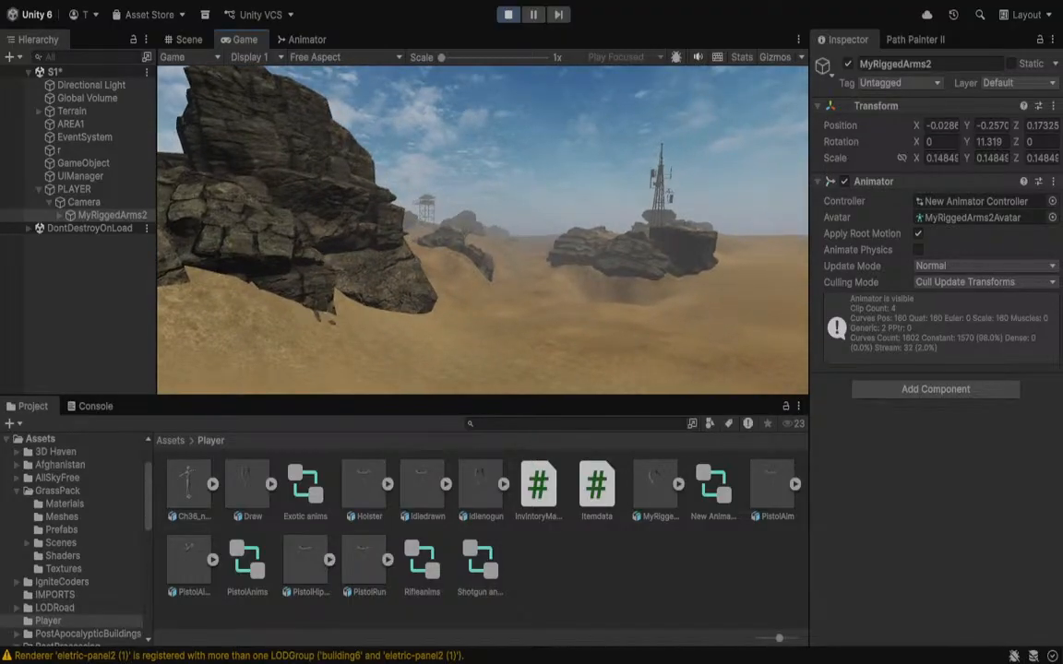
pyautogui.press('Escape')
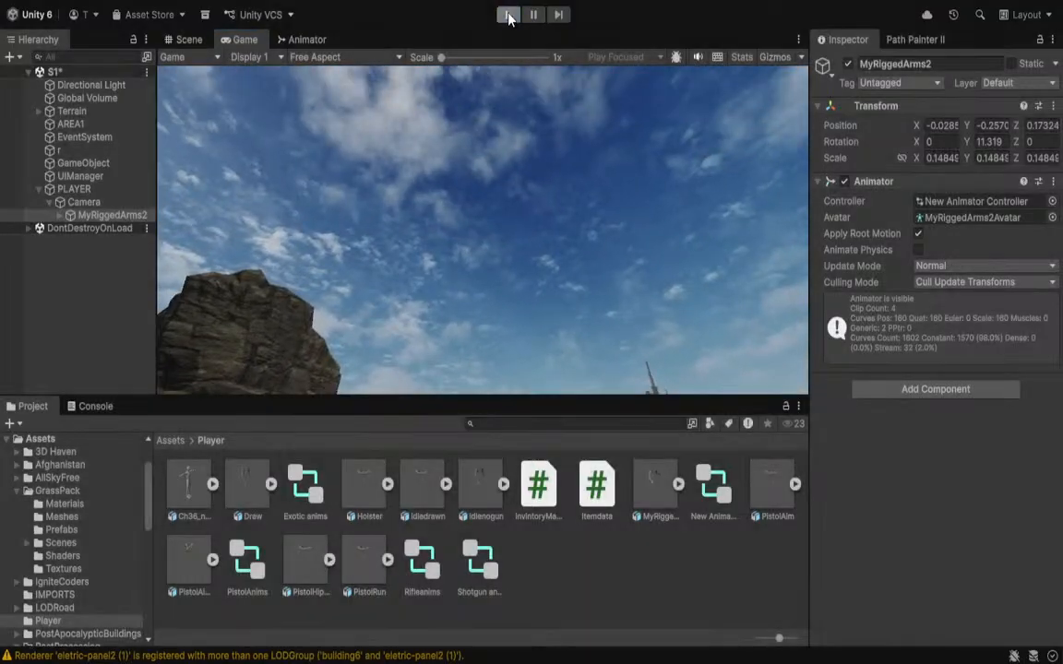
pyautogui.click(507, 14)
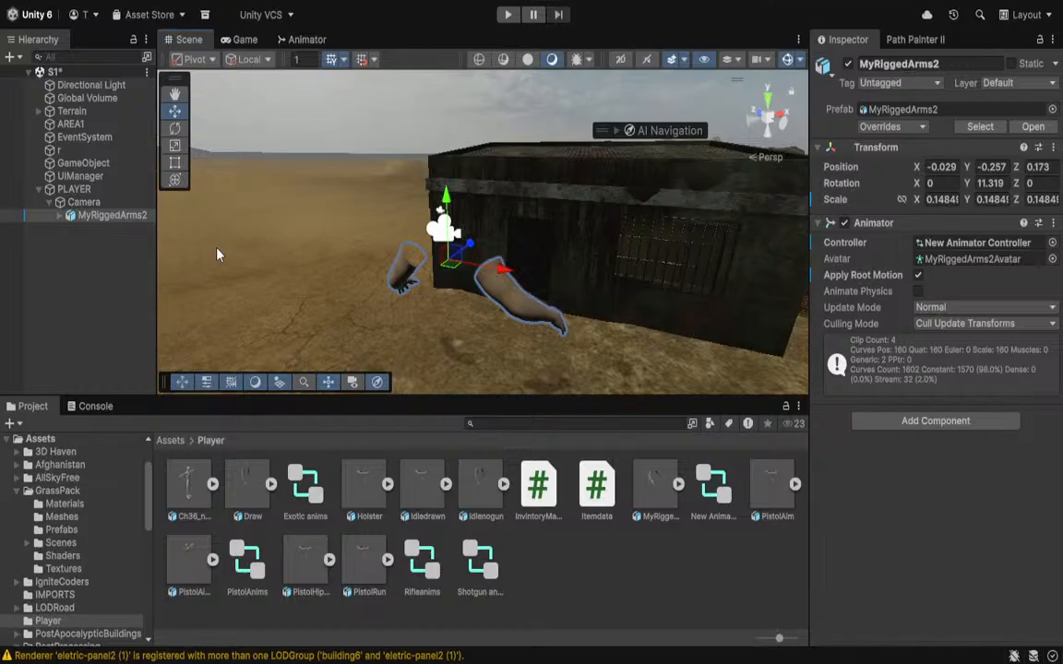
# Move MyRiggedArms2 to about X -0.107, Y -0.228, Z 0.015 and rotate it to about 7.763 on Y.
pyautogui.press('a')
pyautogui.moveTo(216, 252); pyautogui.dragTo(304, 260, button='right')
pyautogui.press('d')
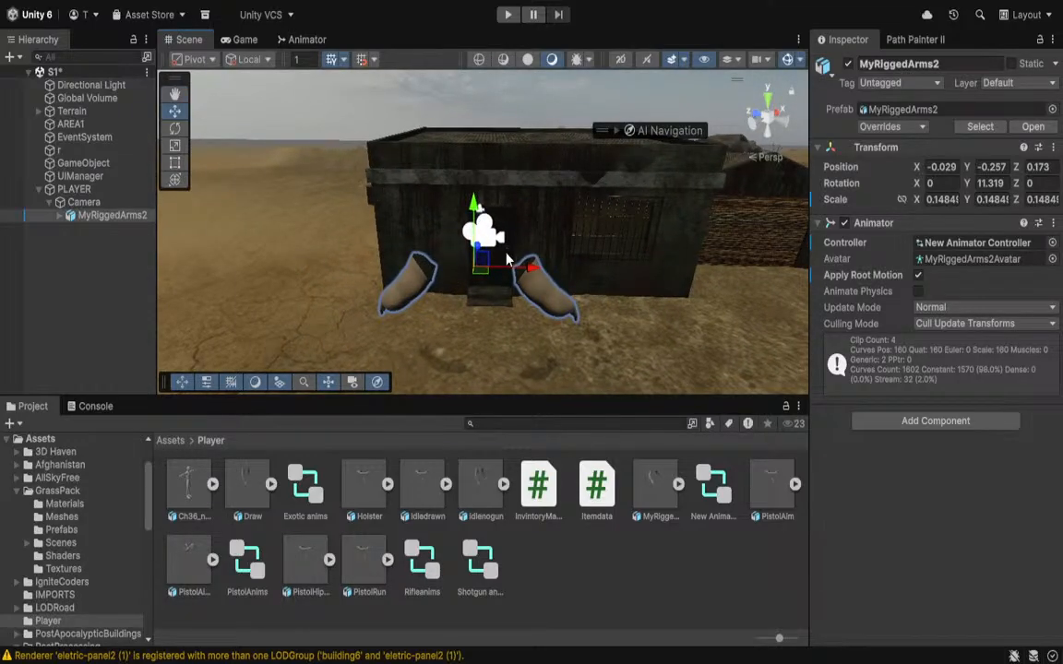
pyautogui.press('f')
pyautogui.moveTo(516, 240); pyautogui.dragTo(490, 243)
pyautogui.moveTo(429, 185); pyautogui.dragTo(428, 176)
pyautogui.moveTo(439, 275); pyautogui.dragTo(444, 274)
pyautogui.press('e')
# Play-test the repositioned arms while walking around the garage and up to the building's door, and stop the game.
pyautogui.click(503, 16)
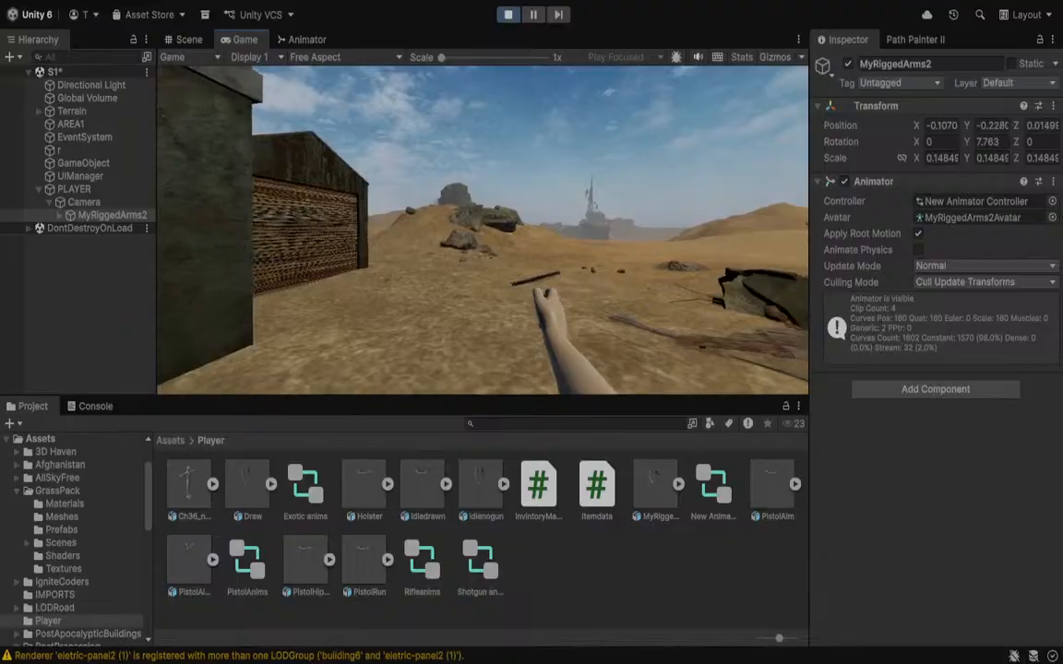
pyautogui.press('w')
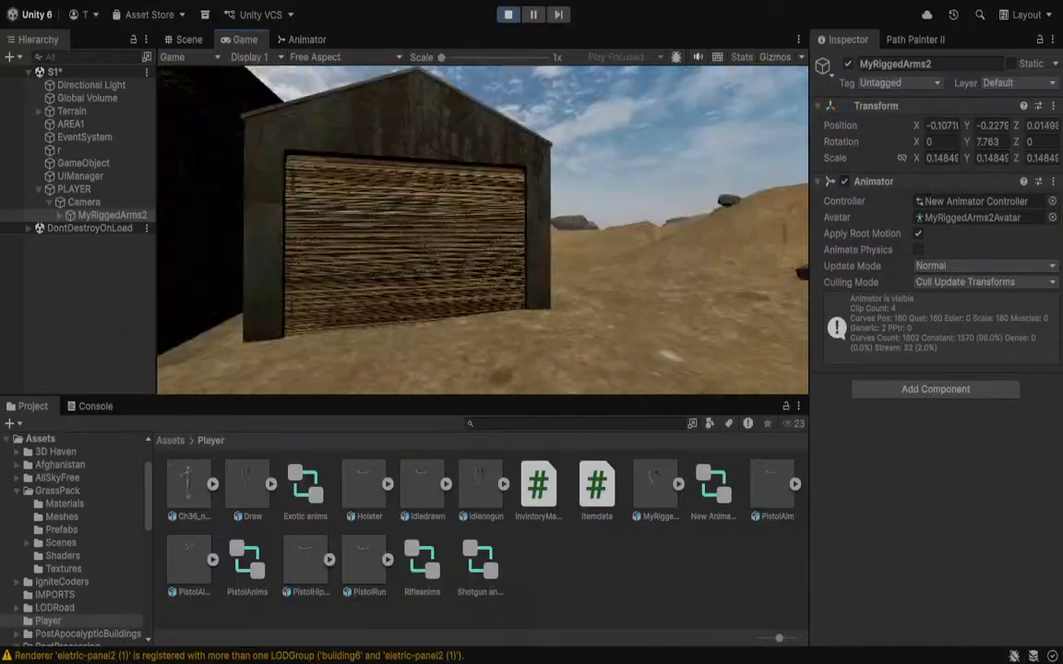
pyautogui.press('w')
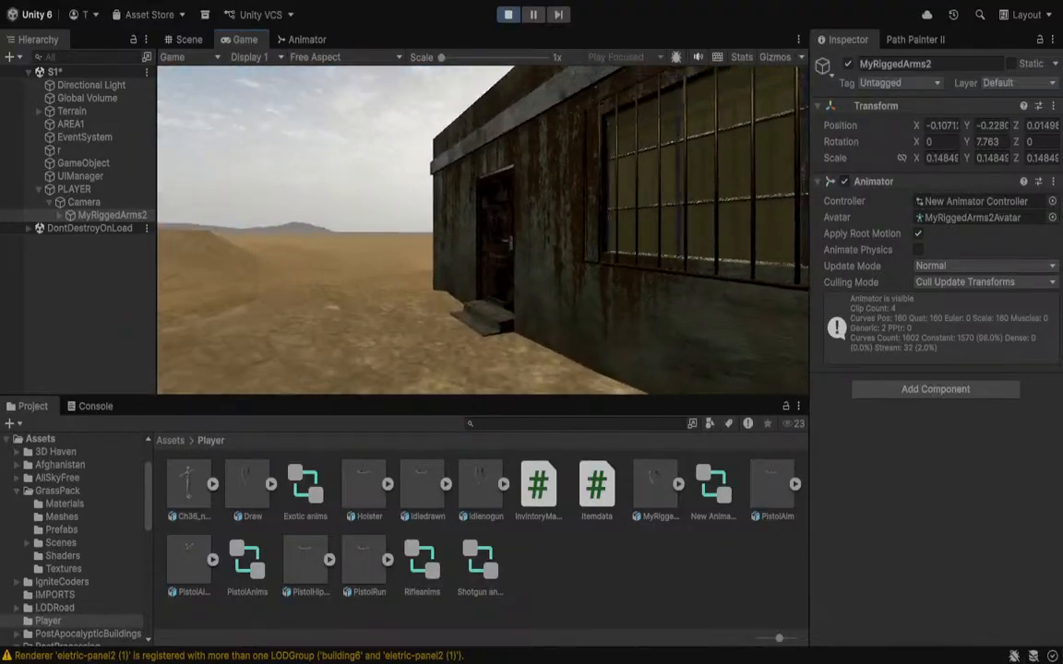
pyautogui.press('w')
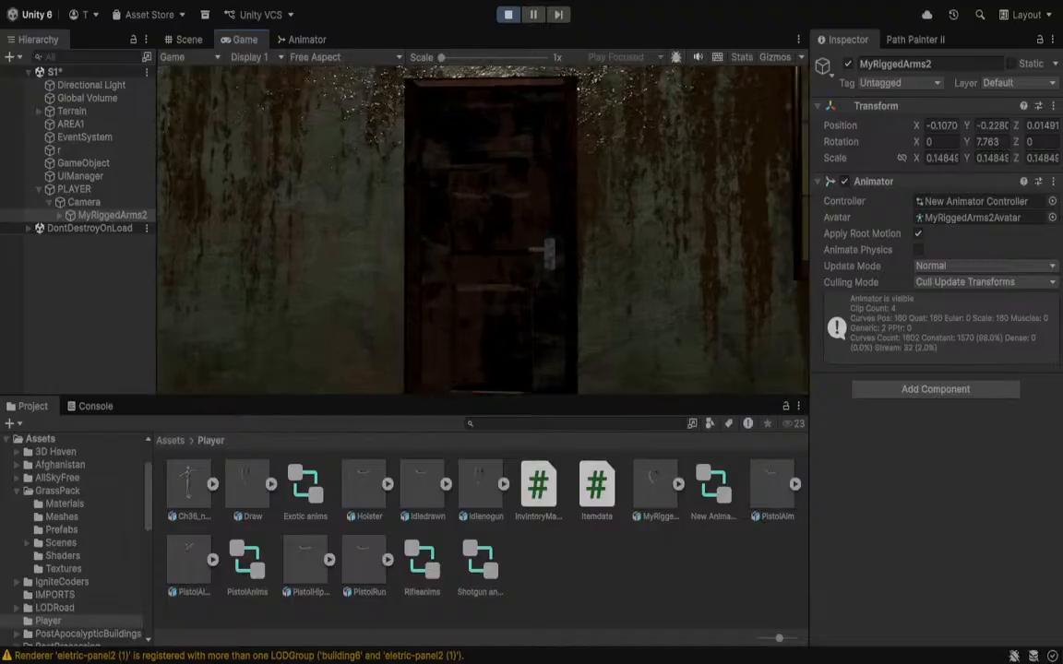
pyautogui.press('w')
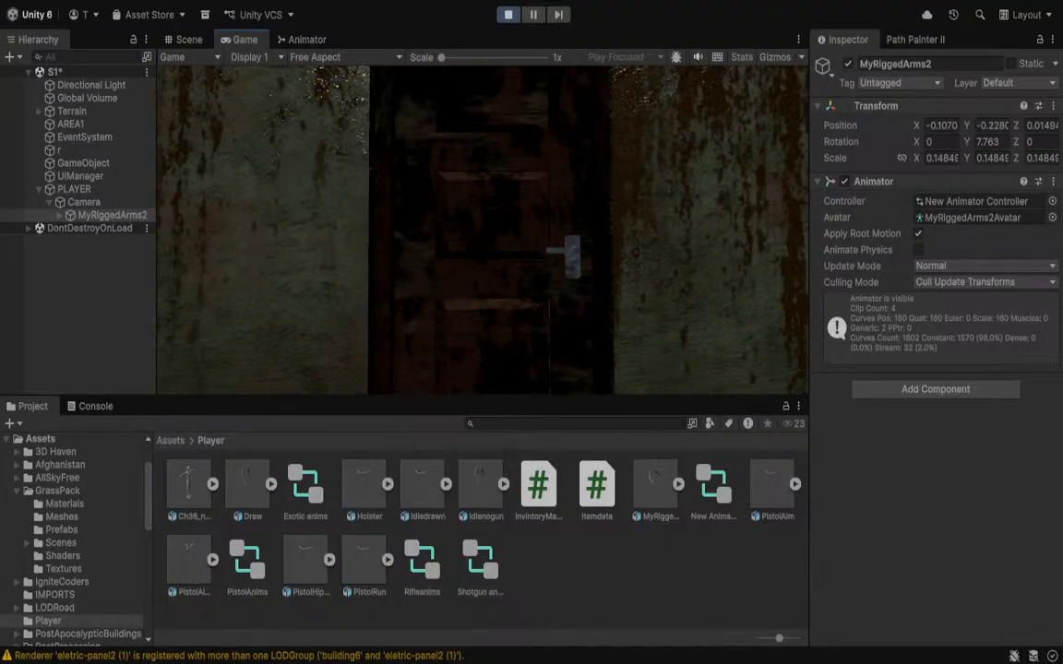
pyautogui.press('w')
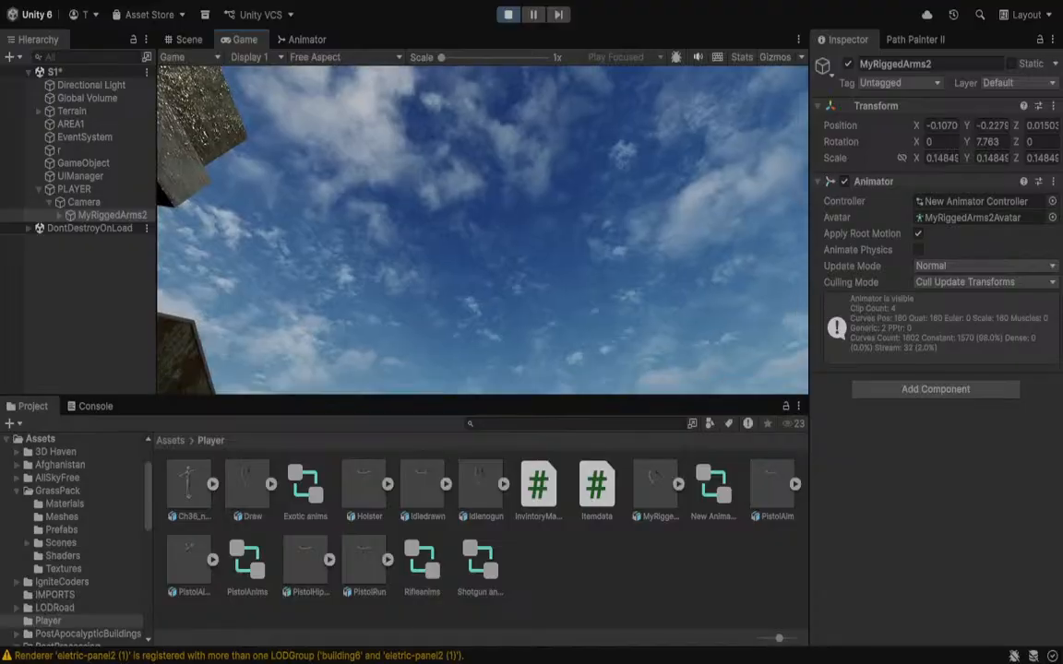
pyautogui.click(508, 14)
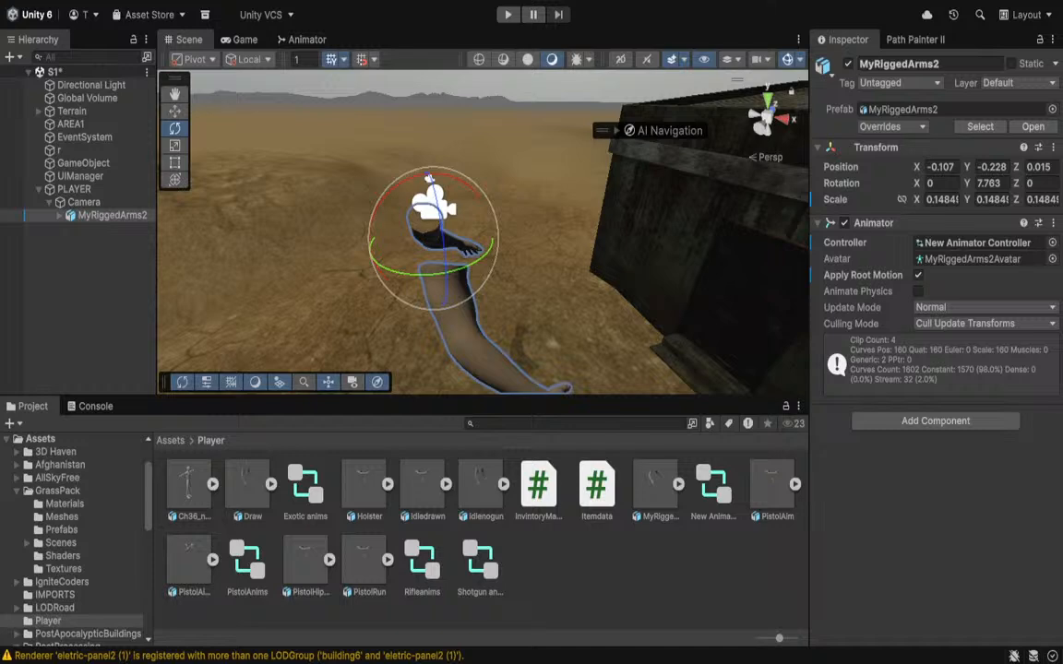
# Select the terrain at the river's end and set the Raise or Lower Terrain brush to strength about 0.022 and size about 20.59.
pyautogui.keyDown('alt'); pyautogui.moveTo(646, 212); pyautogui.dragTo(735, 214); pyautogui.keyUp('alt')
pyautogui.scroll(-2, 736, 218)
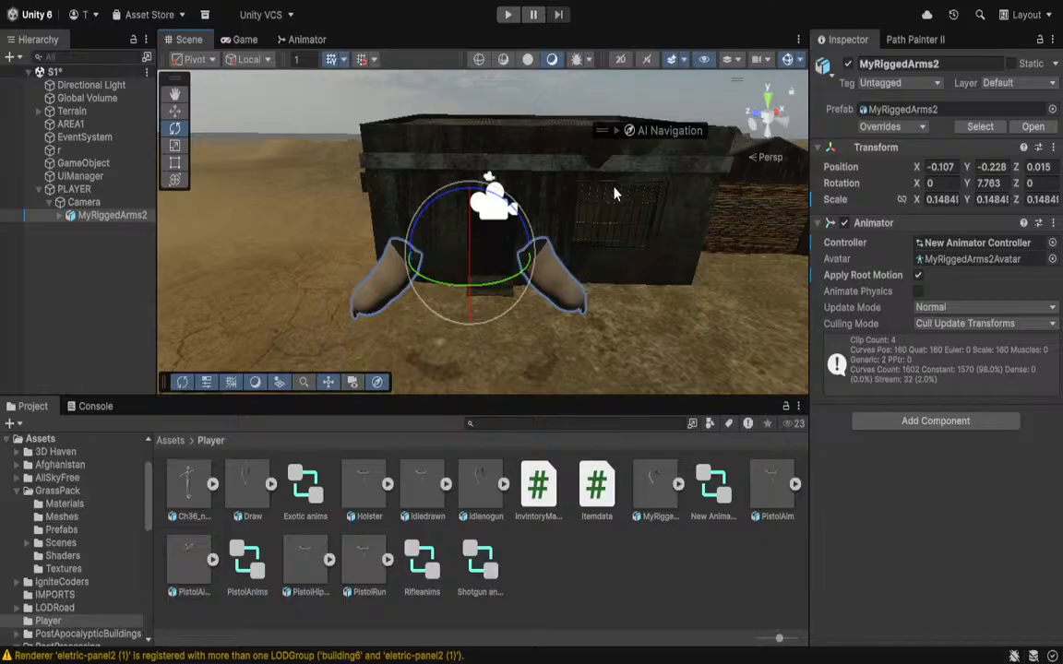
pyautogui.keyDown('alt'); pyautogui.moveTo(616, 193); pyautogui.dragTo(686, 160); pyautogui.keyUp('alt')
pyautogui.press('w')
pyautogui.moveTo(686, 160); pyautogui.dragTo(488, 312, button='right')
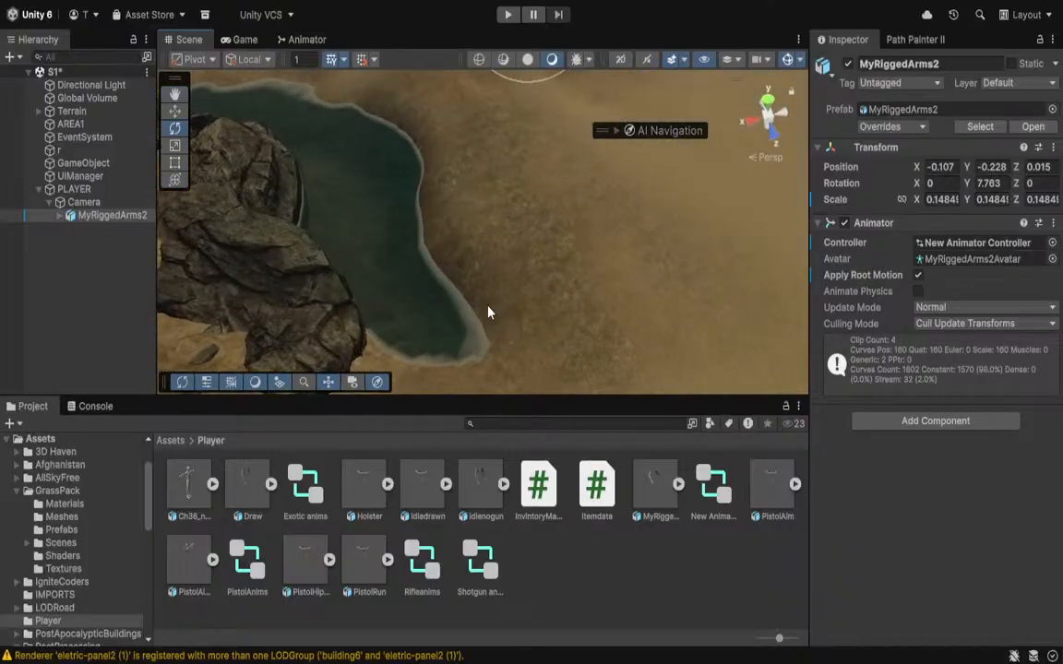
pyautogui.click(487, 303)
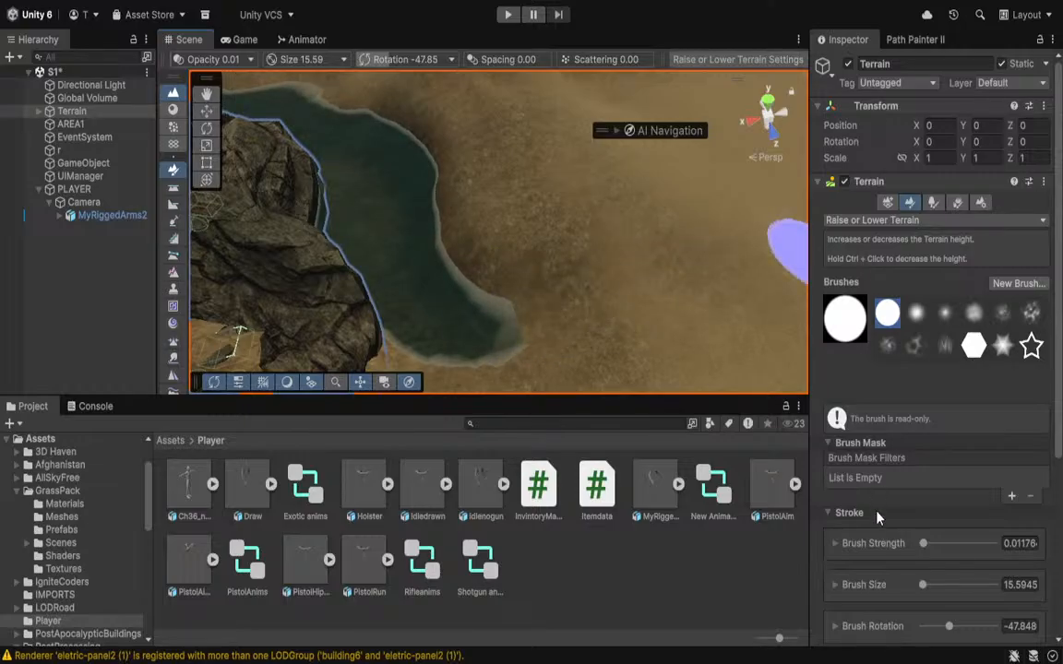
pyautogui.moveTo(927, 545); pyautogui.dragTo(928, 544)
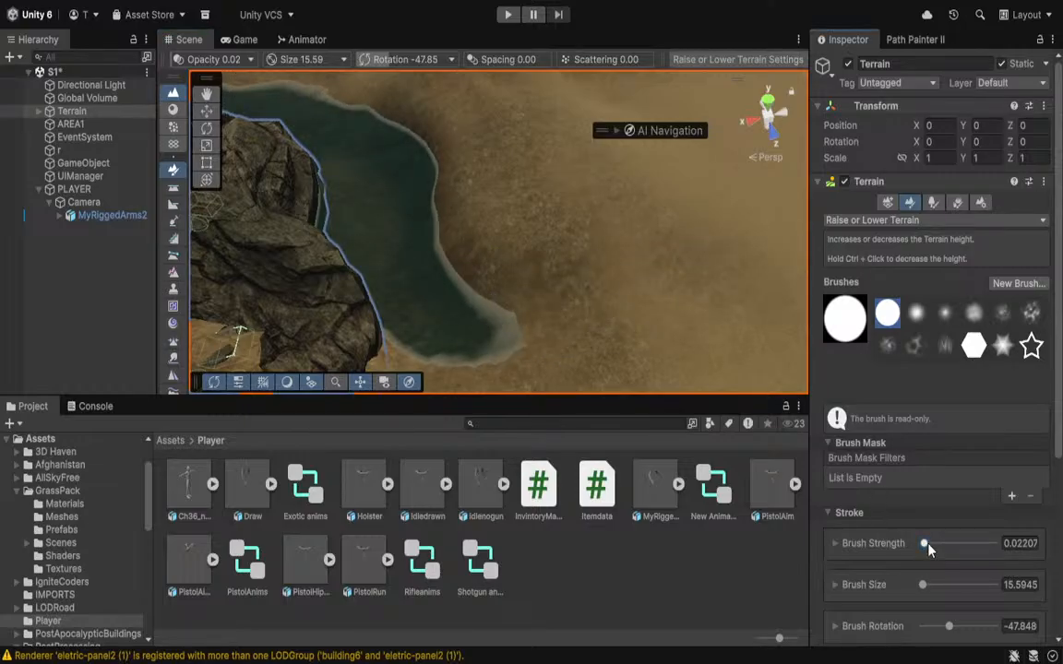
pyautogui.click(922, 588)
pyautogui.moveTo(923, 589); pyautogui.dragTo(924, 588)
# Lower the terrain at the river's end and continue carving the channel across the sand beyond it.
pyautogui.keyDown('ctrl'); pyautogui.click(464, 309); pyautogui.keyUp('ctrl')
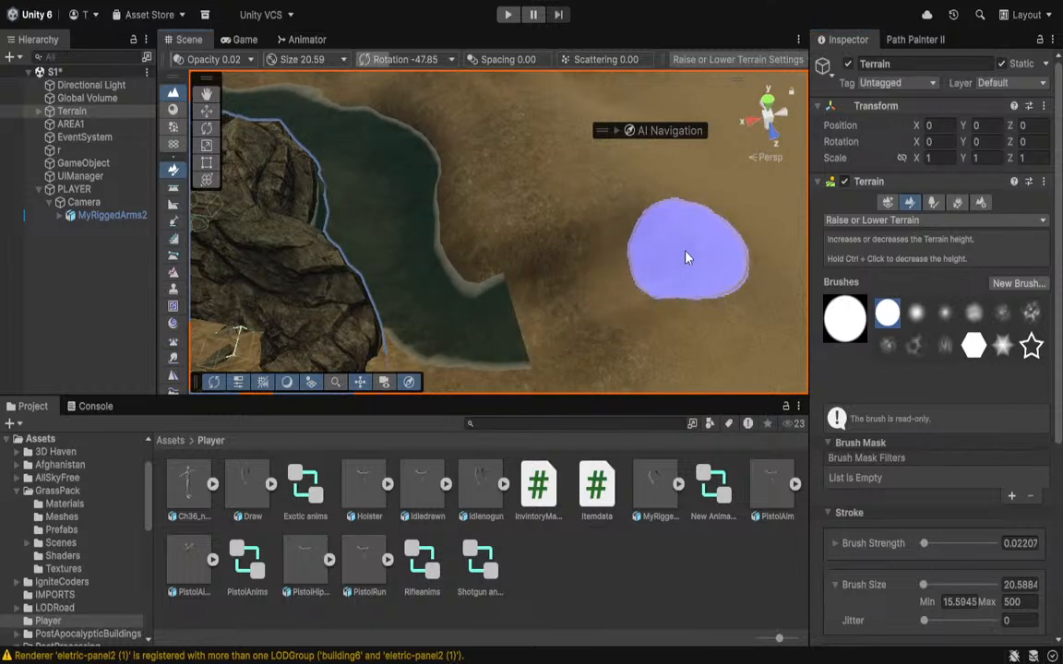
pyautogui.press('d')
pyautogui.moveTo(638, 272); pyautogui.dragTo(620, 200, button='right')
pyautogui.moveTo(571, 297)
pyautogui.keyDown('ctrl'); pyautogui.mouseDown()
pyautogui.moveTo(616, 273)
pyautogui.moveTo(678, 279)
pyautogui.moveTo(730, 318)
pyautogui.moveTo(768, 391)
pyautogui.mouseUp(); pyautogui.keyUp('ctrl')
pyautogui.moveTo(585, 212); pyautogui.dragTo(510, 198, button='right')
pyautogui.press('s')
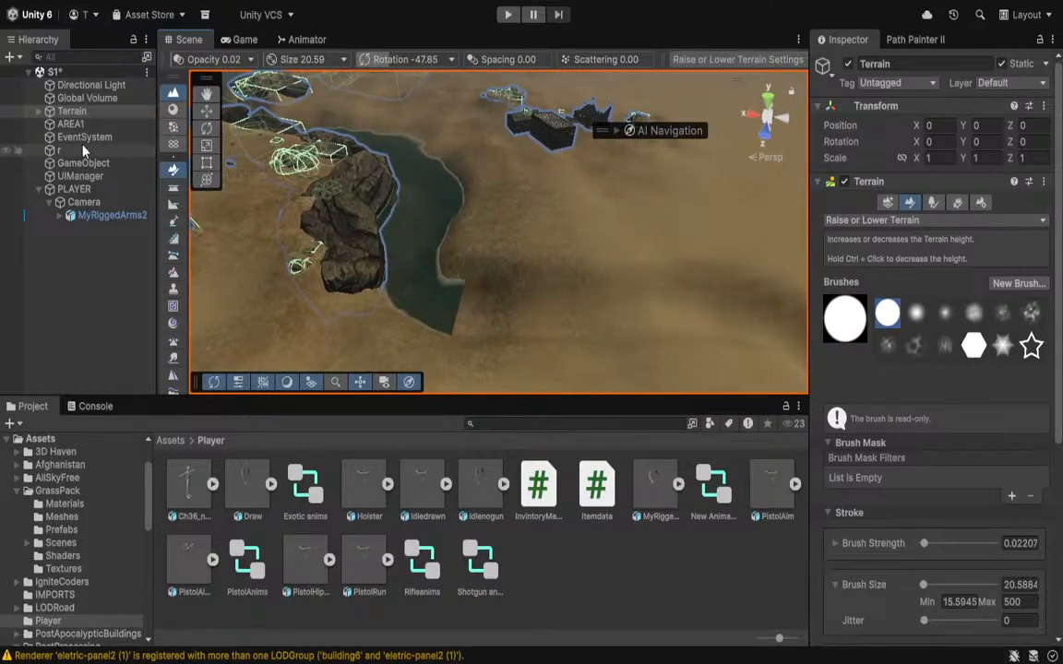
# Duplicate the water plane r and move the copy over the newly carved channel to extend the river.
pyautogui.click(206, 109)
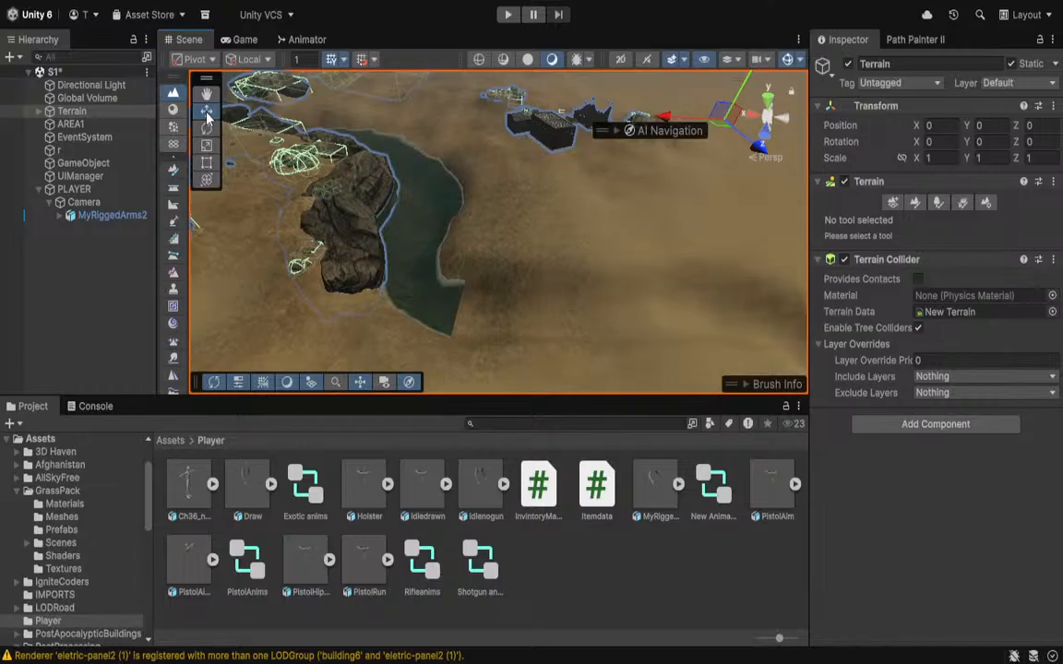
pyautogui.click(422, 196)
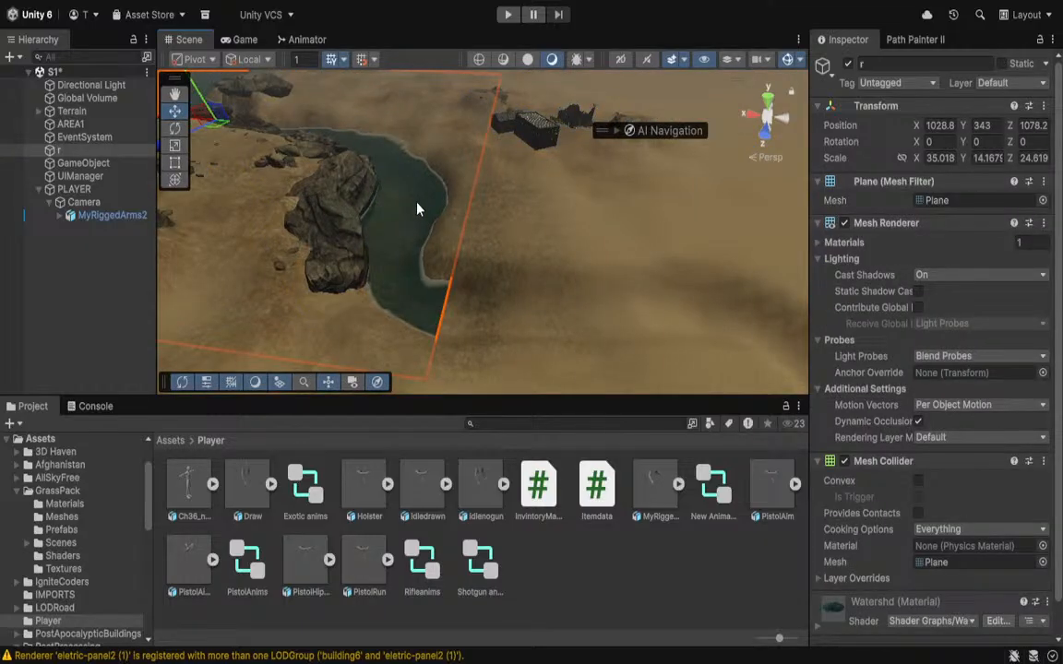
pyautogui.hotkey('ctrl', 'd')
pyautogui.moveTo(347, 189); pyautogui.dragTo(305, 162, button='right')
pyautogui.moveTo(266, 136); pyautogui.dragTo(385, 145)
pyautogui.moveTo(463, 207); pyautogui.dragTo(424, 199, button='right')
pyautogui.moveTo(292, 184); pyautogui.dragTo(363, 230)
# Select the terrain and lower it with the Raise or Lower Terrain brush to carve the bend at the river extension's end.
pyautogui.moveTo(415, 246); pyautogui.dragTo(444, 275, button='right')
pyautogui.click(473, 281)
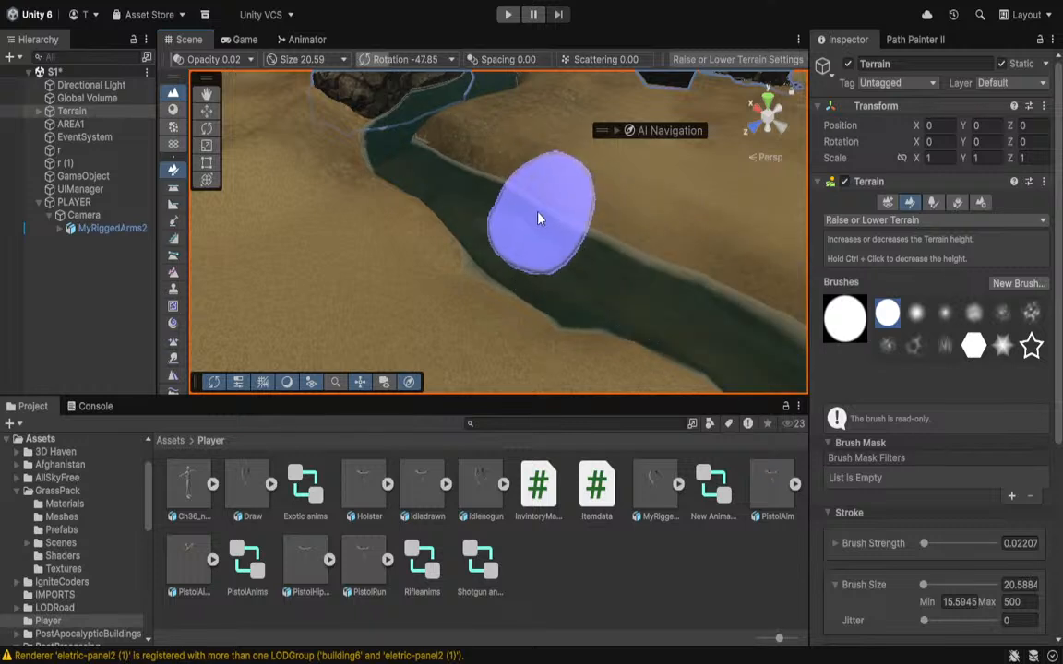
pyautogui.moveTo(539, 219); pyautogui.dragTo(771, 266, button='right')
pyautogui.moveTo(493, 266)
pyautogui.keyDown('ctrl'); pyautogui.mouseDown()
pyautogui.moveTo(434, 232)
pyautogui.moveTo(543, 202)
pyautogui.moveTo(498, 146)
pyautogui.moveTo(437, 120)
pyautogui.moveTo(278, 107)
pyautogui.mouseUp(); pyautogui.keyUp('ctrl')
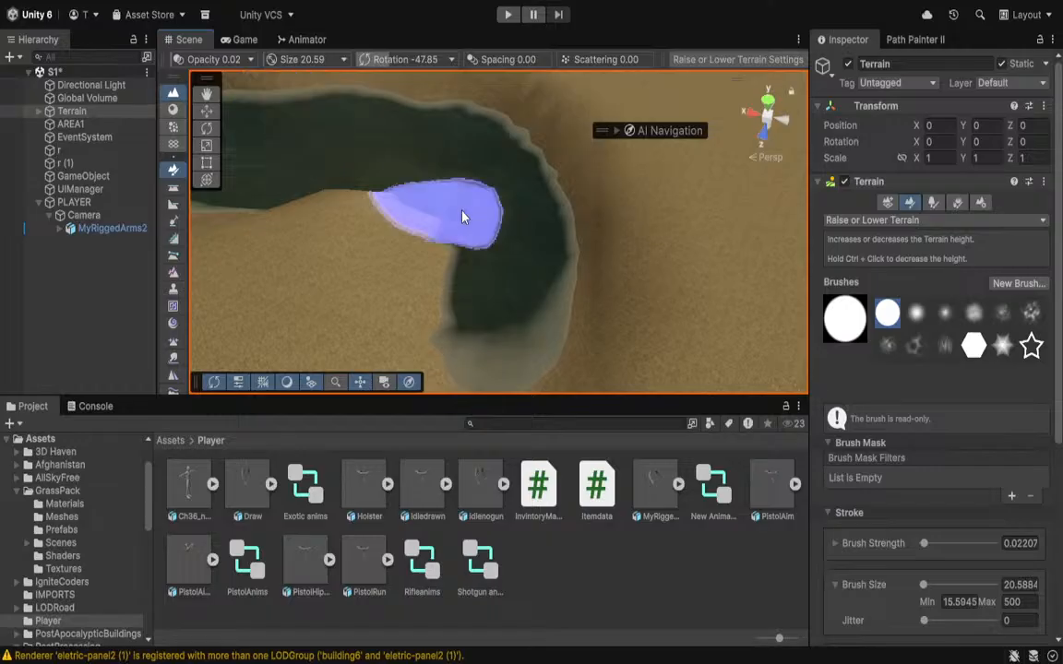
pyautogui.moveTo(465, 219)
pyautogui.mouseDown(button='right')
pyautogui.moveTo(346, 91)
pyautogui.moveTo(84, 58)
pyautogui.moveTo(41, 14)
pyautogui.moveTo(1031, 7)
pyautogui.moveTo(678, 45)
pyautogui.moveTo(466, 221)
pyautogui.mouseUp(button='right')
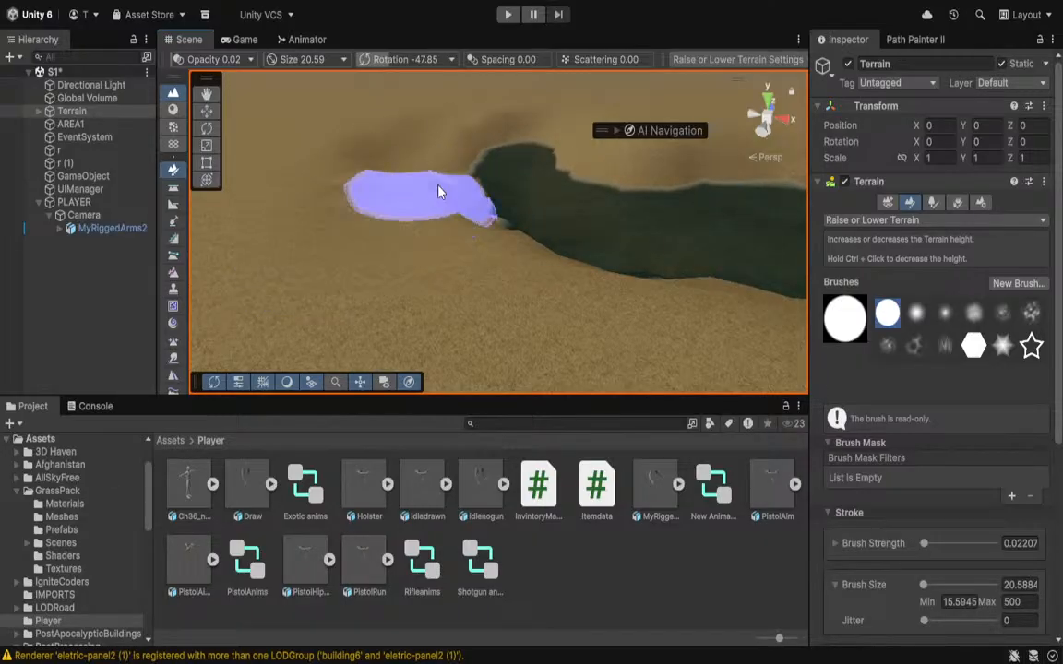
pyautogui.moveTo(408, 190)
pyautogui.mouseDown(button='right')
pyautogui.moveTo(429, 65)
pyautogui.moveTo(467, 164)
pyautogui.mouseUp(button='right')
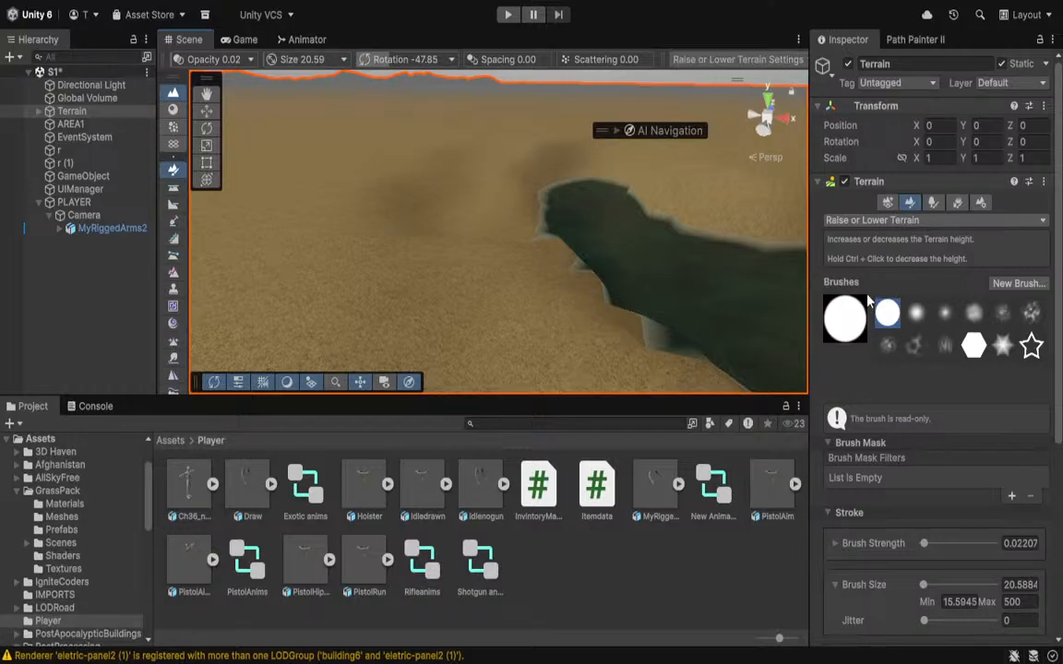
# Switch the terrain brush to Smooth Height and soften the sand beside the river extension's end.
pyautogui.click(871, 383)
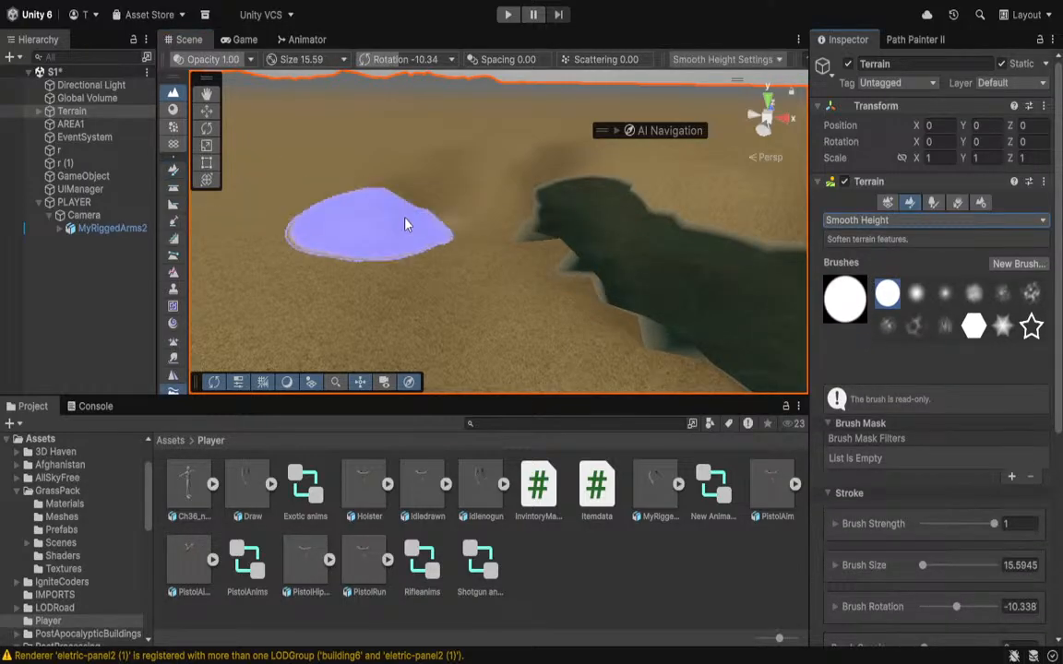
pyautogui.moveTo(406, 219)
pyautogui.mouseDown()
pyautogui.moveTo(435, 159)
pyautogui.moveTo(458, 282)
pyautogui.moveTo(501, 244)
pyautogui.moveTo(635, 358)
pyautogui.moveTo(544, 290)
pyautogui.moveTo(552, 190)
pyautogui.moveTo(522, 207)
pyautogui.mouseUp()
pyautogui.moveTo(518, 249); pyautogui.dragTo(595, 338, button='right')
pyautogui.moveTo(576, 278); pyautogui.dragTo(675, 288, button='right')
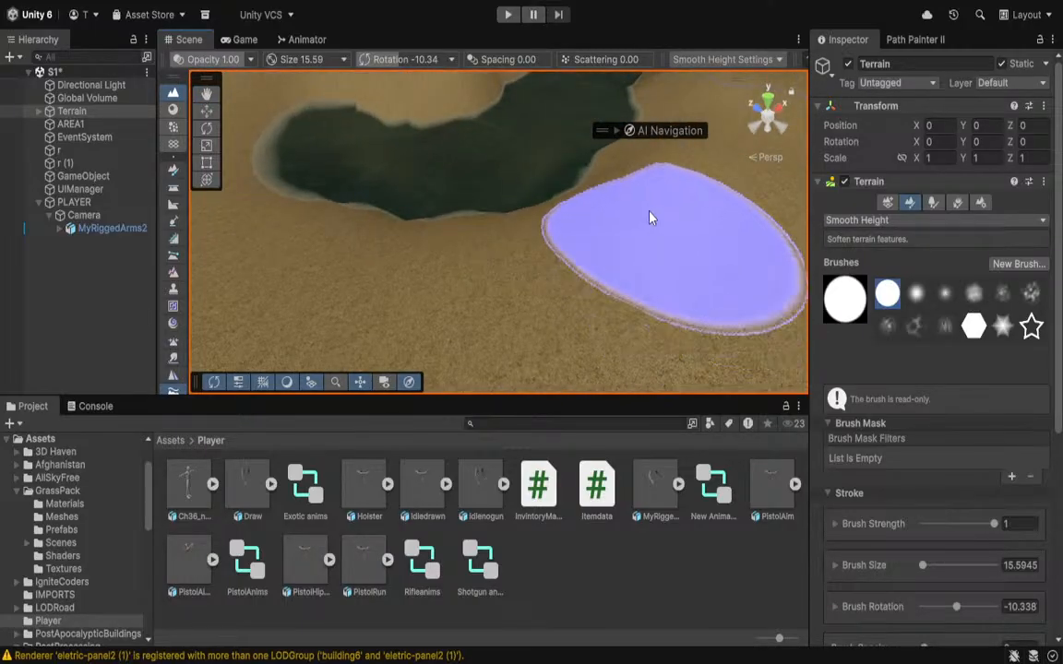
pyautogui.moveTo(627, 171)
pyautogui.mouseDown(button='right')
pyautogui.moveTo(604, 177)
pyautogui.moveTo(498, 109)
pyautogui.mouseUp(button='right')
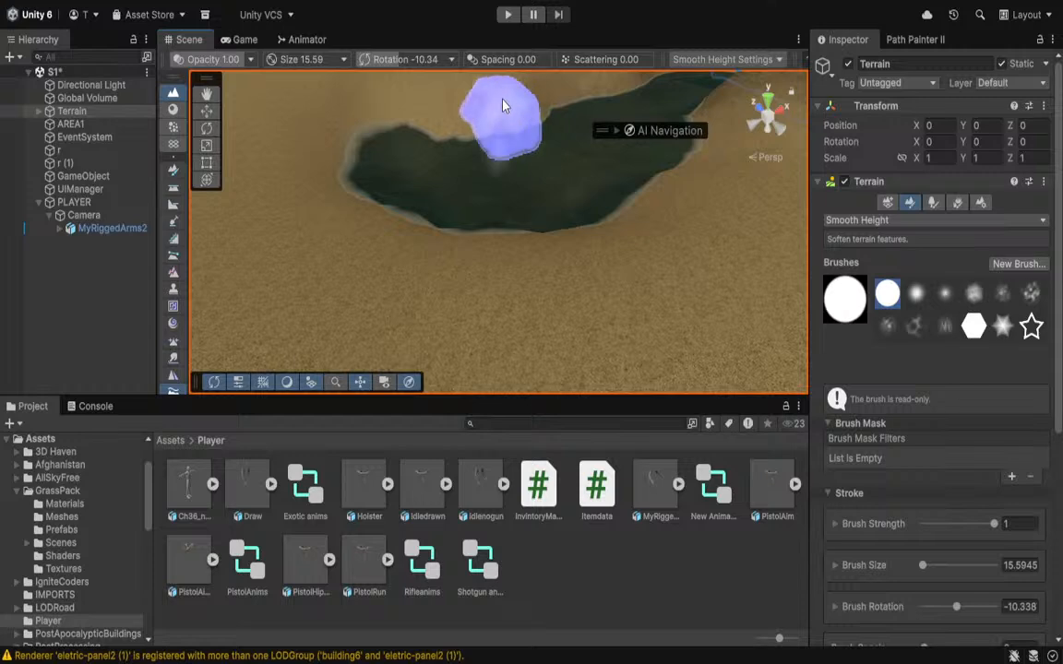
# Smooth the inner bank around the new river bend with the Smooth Height brush.
pyautogui.moveTo(460, 121)
pyautogui.mouseDown()
pyautogui.moveTo(465, 130)
pyautogui.moveTo(442, 116)
pyautogui.moveTo(464, 135)
pyautogui.mouseUp()
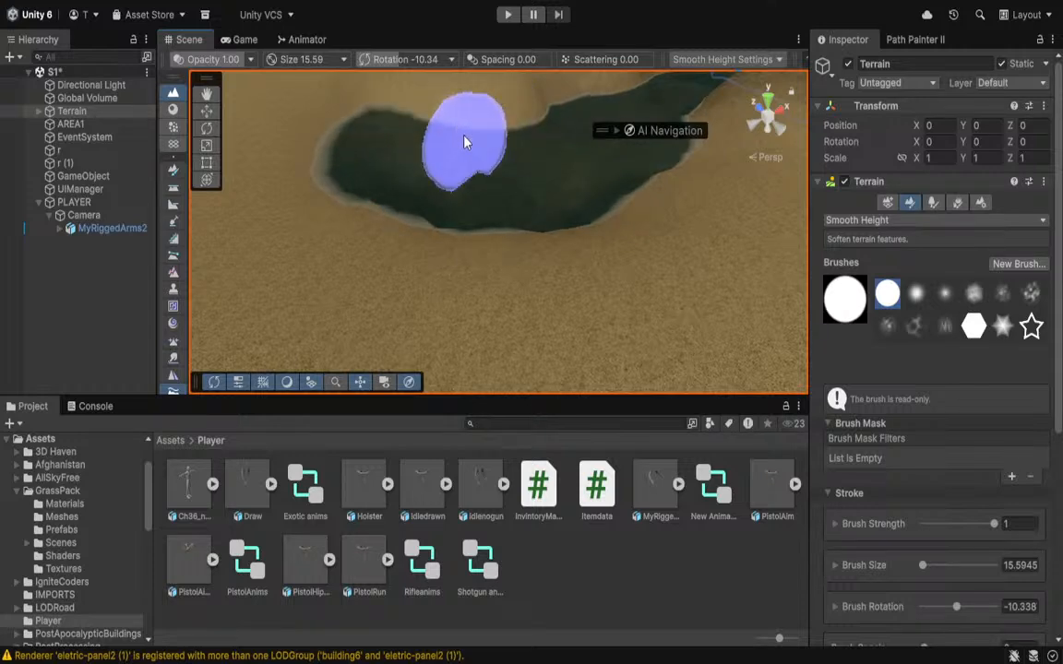
pyautogui.moveTo(464, 135); pyautogui.dragTo(465, 117, button='right')
pyautogui.moveTo(464, 121)
pyautogui.mouseDown()
pyautogui.moveTo(444, 137)
pyautogui.moveTo(415, 123)
pyautogui.moveTo(436, 136)
pyautogui.mouseUp()
pyautogui.moveTo(435, 136); pyautogui.dragTo(524, 143, button='right')
pyautogui.hotkey('shift', 'space')
pyautogui.moveTo(548, 145)
pyautogui.mouseDown()
pyautogui.moveTo(544, 223)
pyautogui.moveTo(635, 216)
pyautogui.moveTo(678, 228)
pyautogui.moveTo(548, 227)
pyautogui.moveTo(624, 219)
pyautogui.moveTo(699, 234)
pyautogui.moveTo(560, 235)
pyautogui.moveTo(576, 230)
pyautogui.mouseUp()
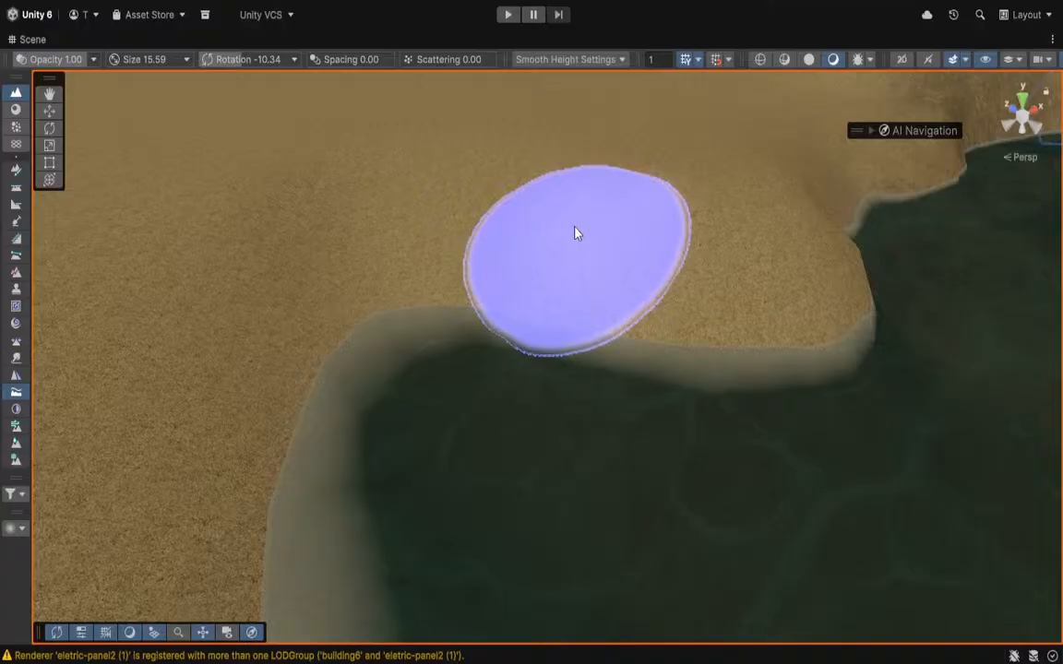
pyautogui.moveTo(576, 230)
pyautogui.mouseDown(button='right')
pyautogui.moveTo(662, 197)
pyautogui.moveTo(694, 208)
pyautogui.mouseUp(button='right')
pyautogui.hotkey('shift', 'space')
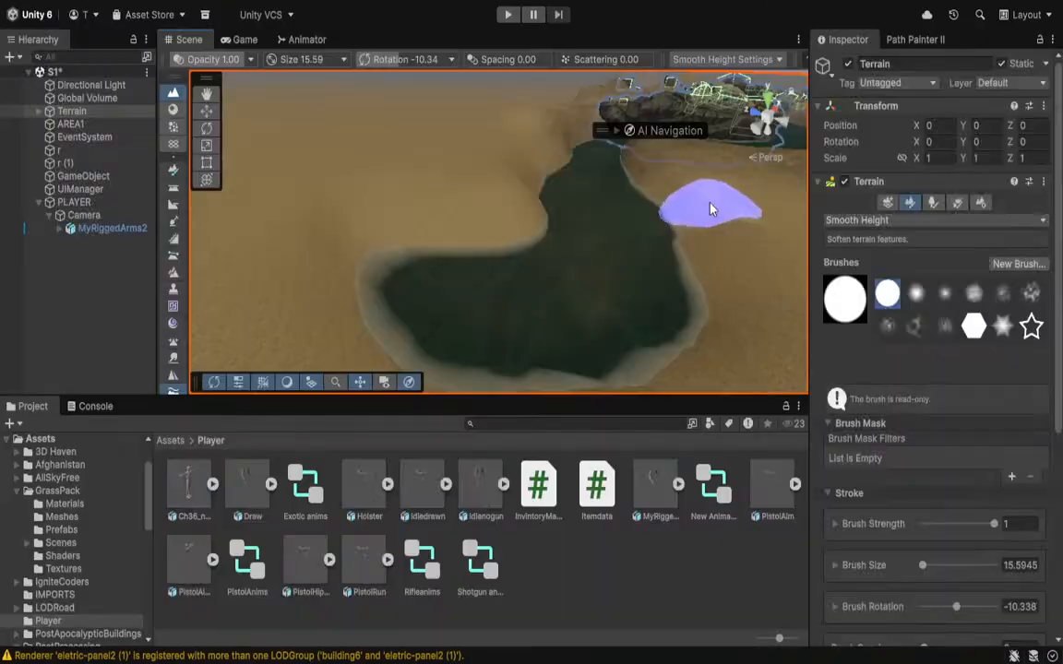
# Survey the desert scene from the river back to the dark building with the player arms, and deselect the terrain.
pyautogui.moveTo(597, 180)
pyautogui.mouseDown(button='right')
pyautogui.moveTo(729, 148)
pyautogui.moveTo(863, 38)
pyautogui.moveTo(874, 104)
pyautogui.moveTo(929, 19)
pyautogui.moveTo(827, 130)
pyautogui.mouseUp(button='right')
pyautogui.press('w')
pyautogui.hotkey('shift', 'space')
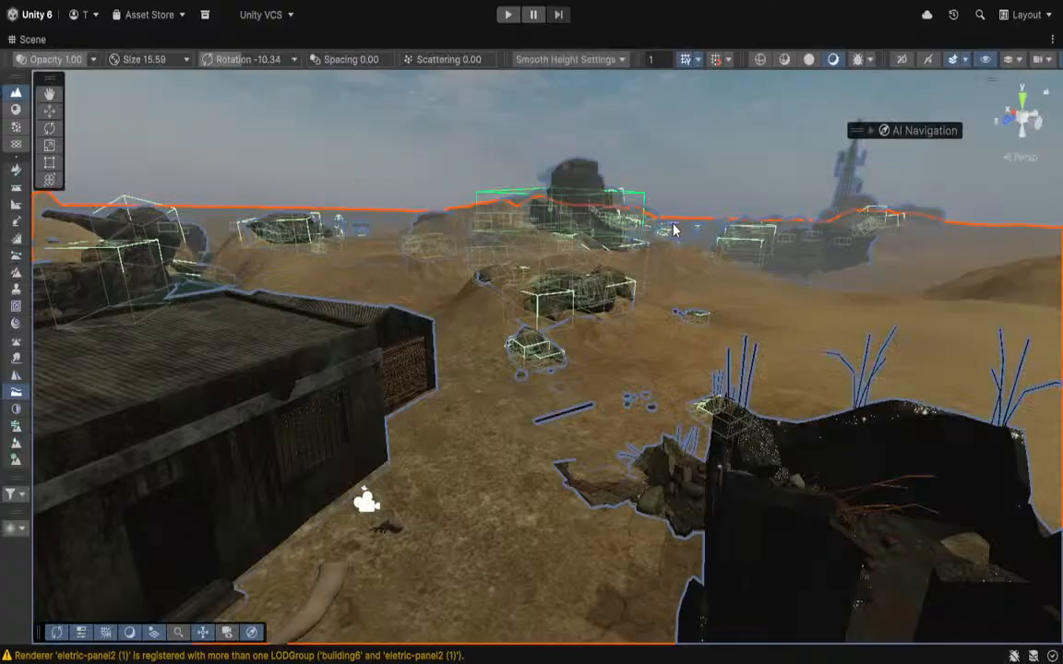
pyautogui.moveTo(672, 228); pyautogui.dragTo(425, 174, button='right')
pyautogui.press('w')
pyautogui.press('s')
pyautogui.hotkey('shift', 'space')
pyautogui.press('s')
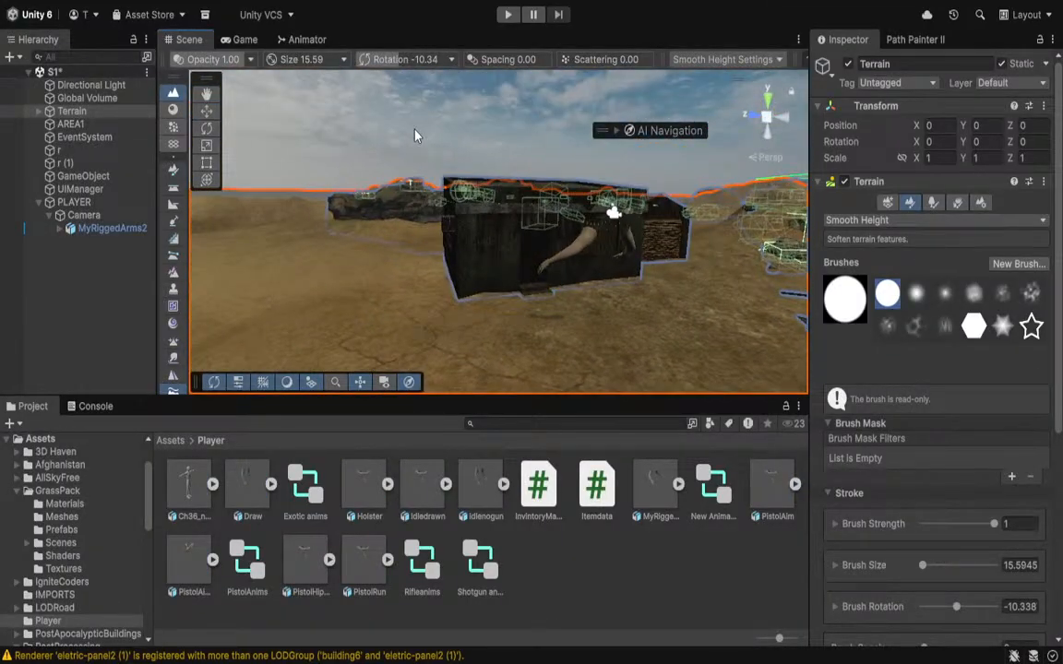
pyautogui.click(415, 136)
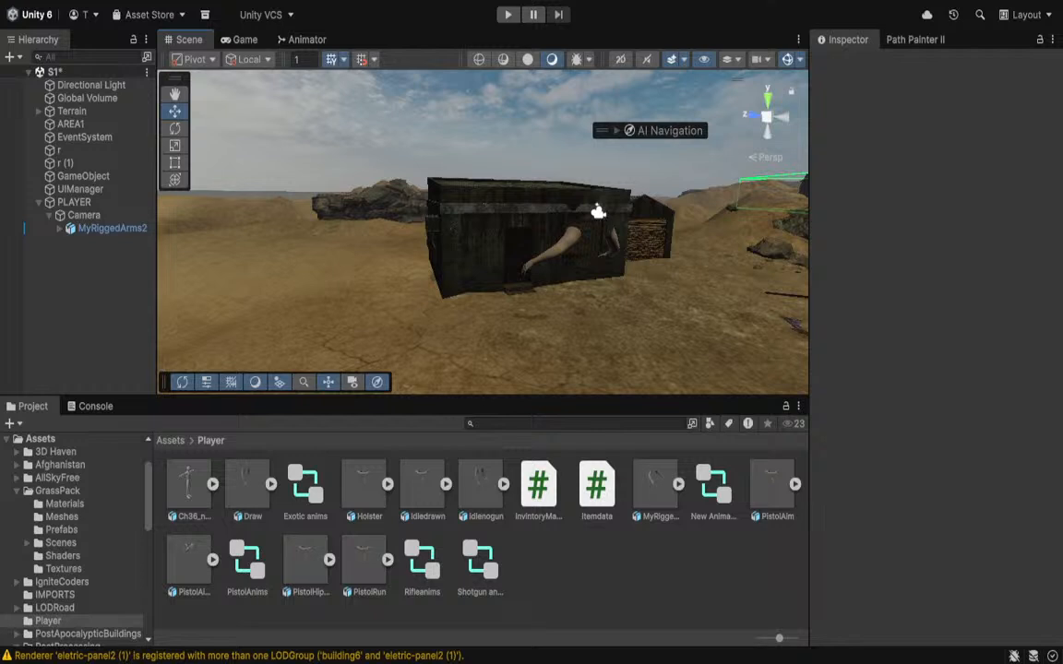
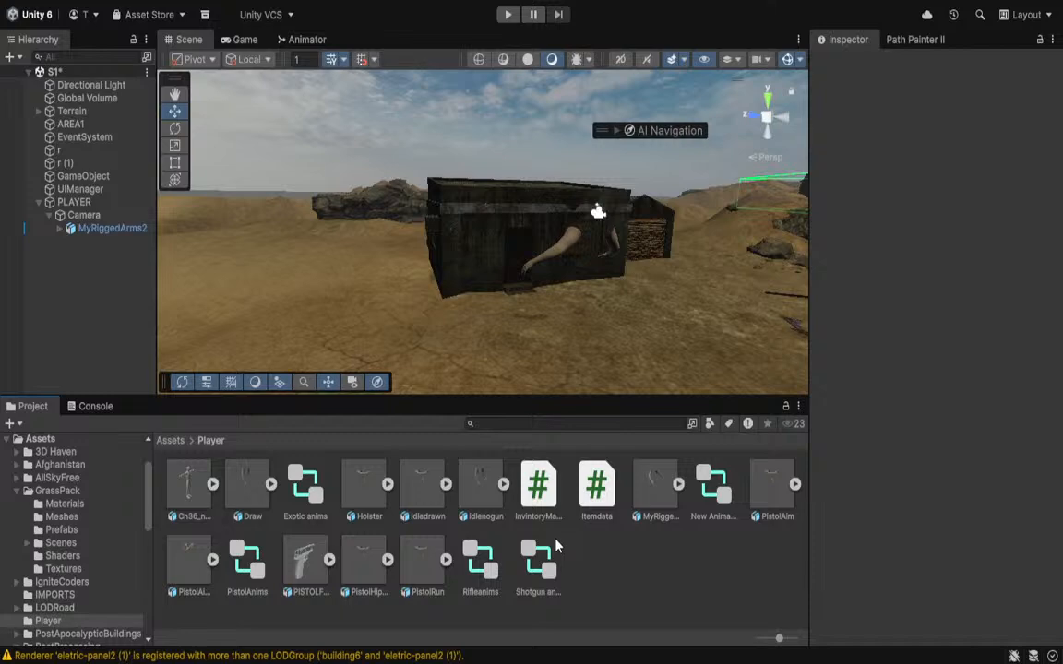
# Create an empty child object named PISTOL SLOT under the hand_r bone of MyRiggedArms2.
pyautogui.press('w')
pyautogui.moveTo(577, 268); pyautogui.dragTo(199, 360, button='right')
pyautogui.press('a')
pyautogui.click(58, 230)
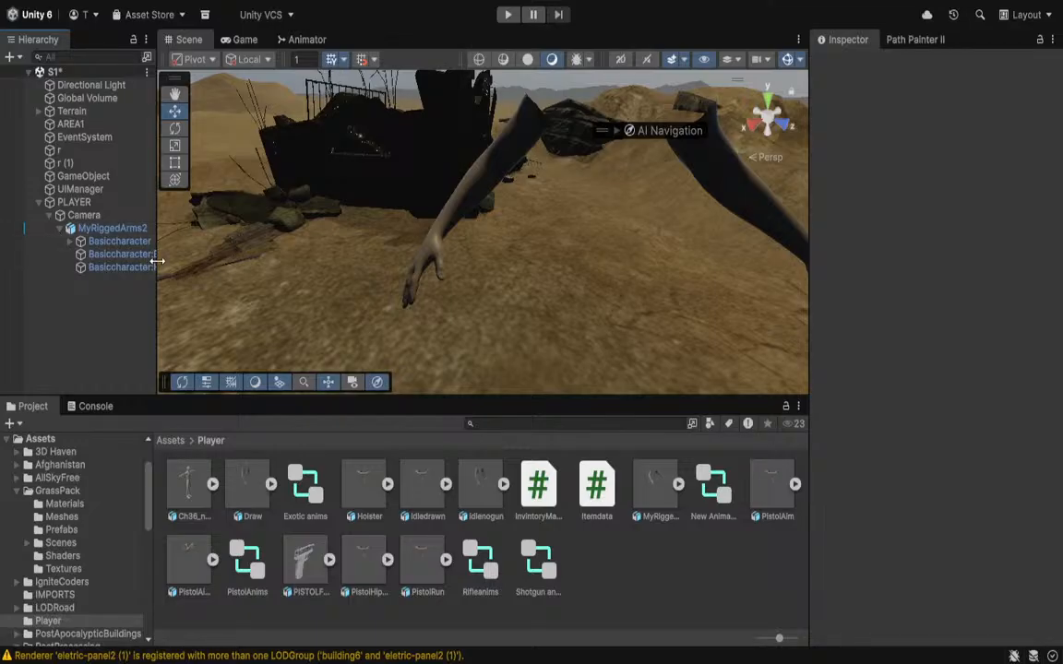
pyautogui.moveTo(157, 260); pyautogui.dragTo(210, 266)
pyautogui.click(70, 241)
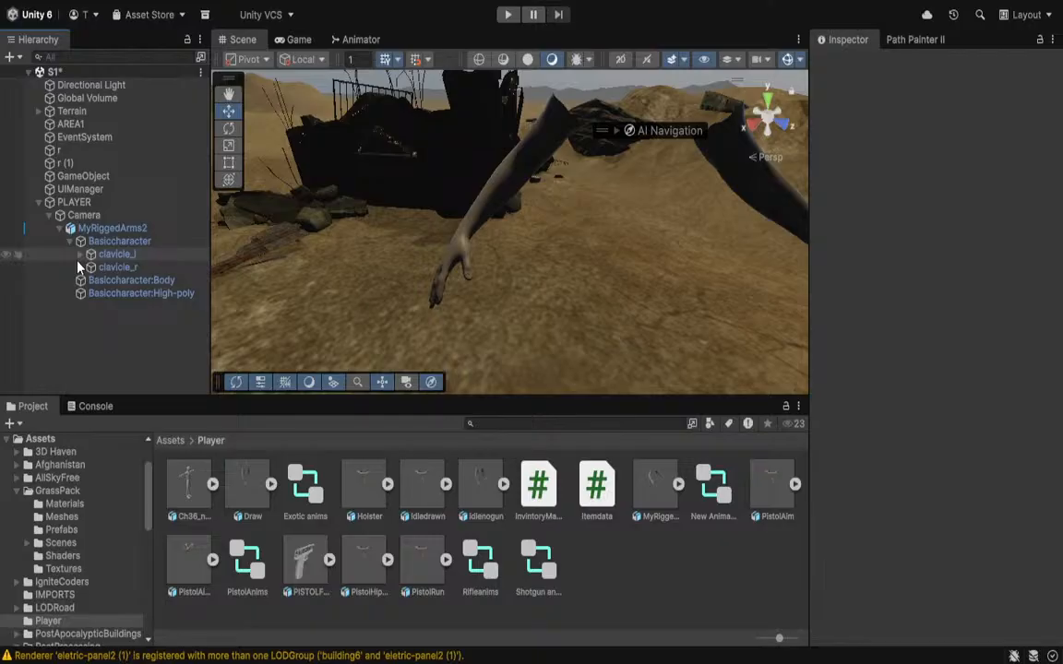
pyautogui.click(81, 267)
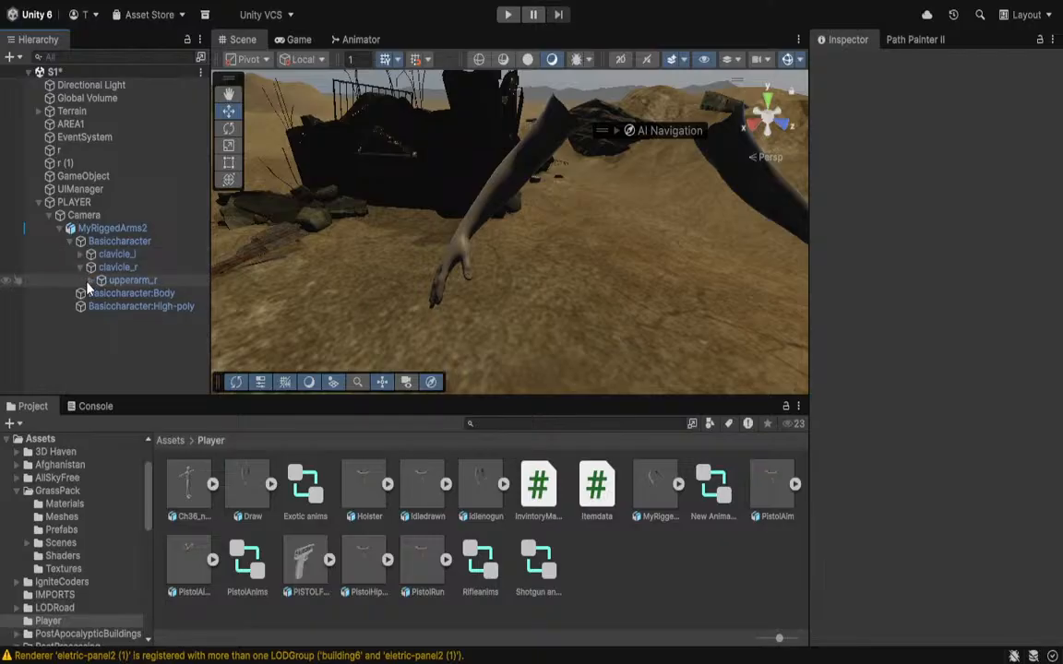
pyautogui.click(91, 281)
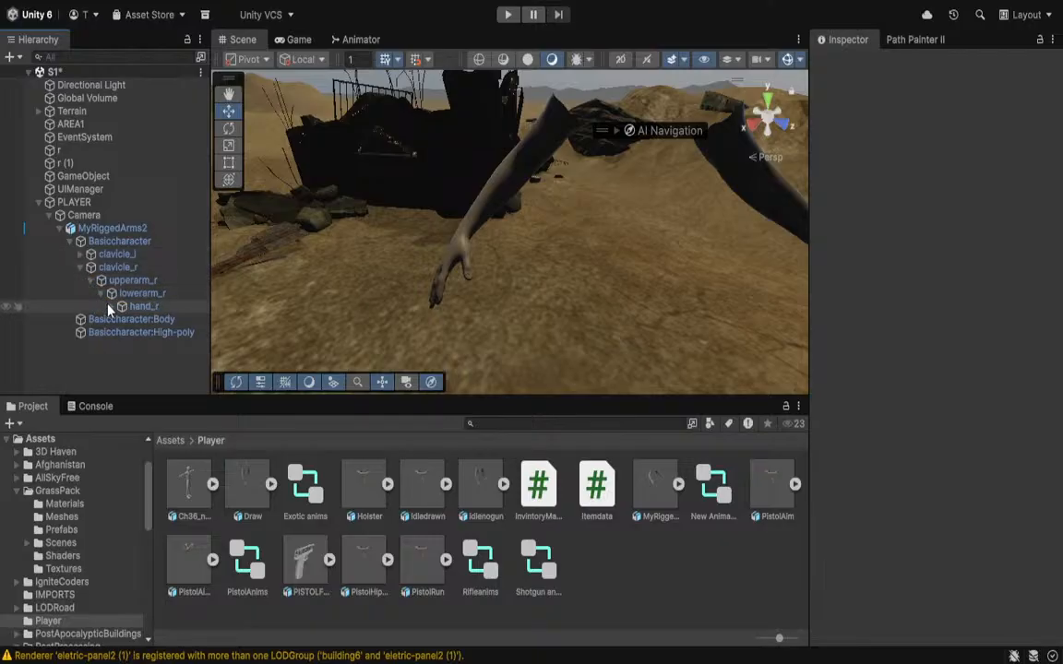
pyautogui.click(140, 307)
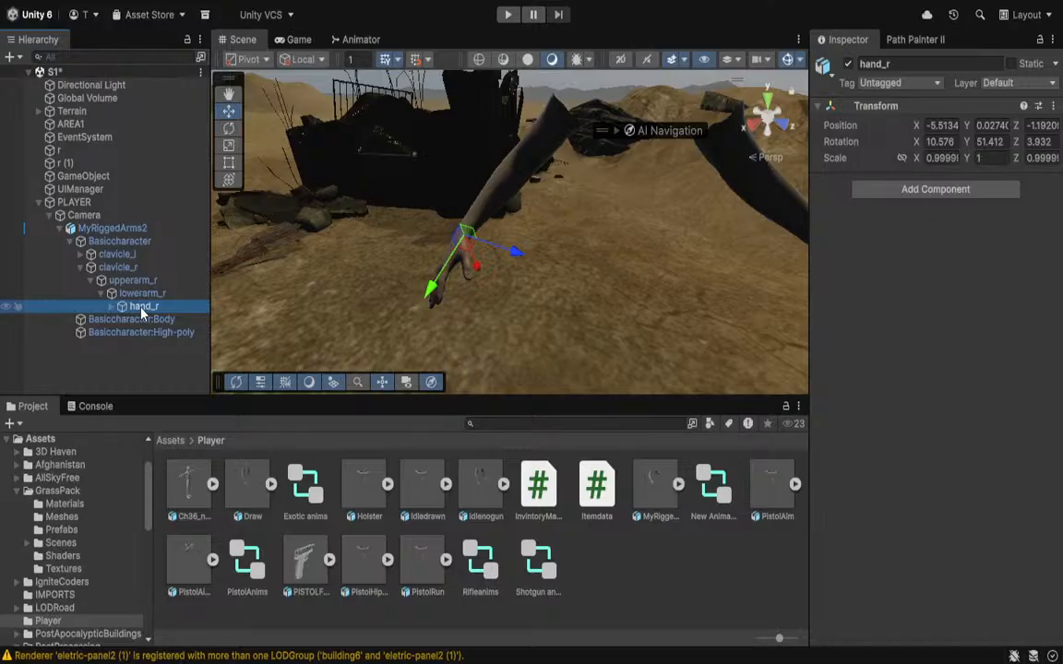
pyautogui.hotkey('alt', 'shift', 'n')
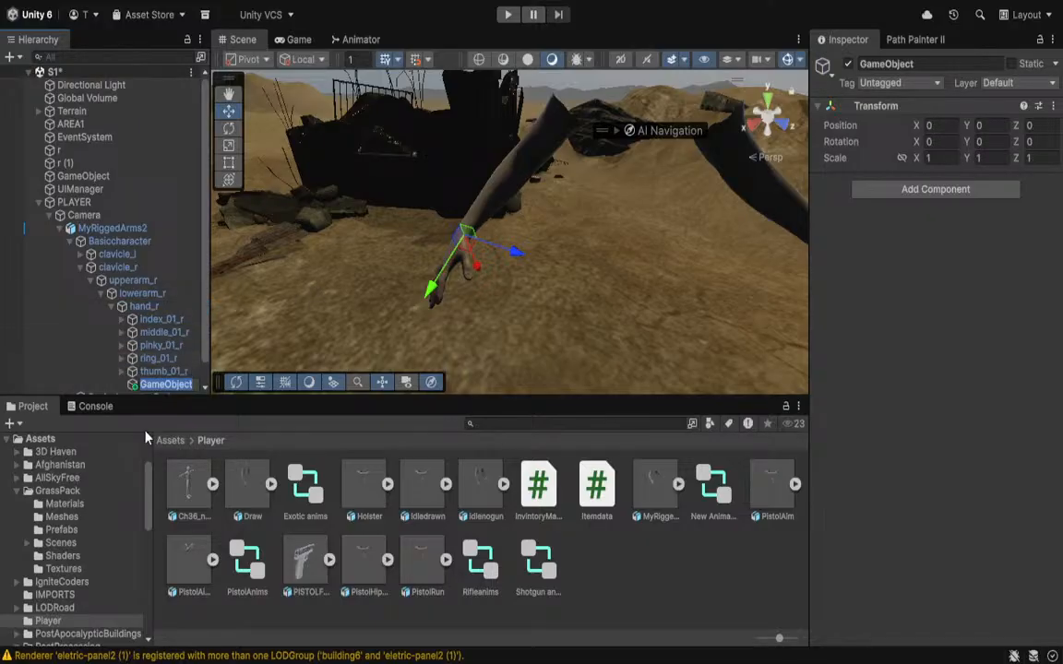
pyautogui.write('PISTOL SLOT')
pyautogui.press('Return')
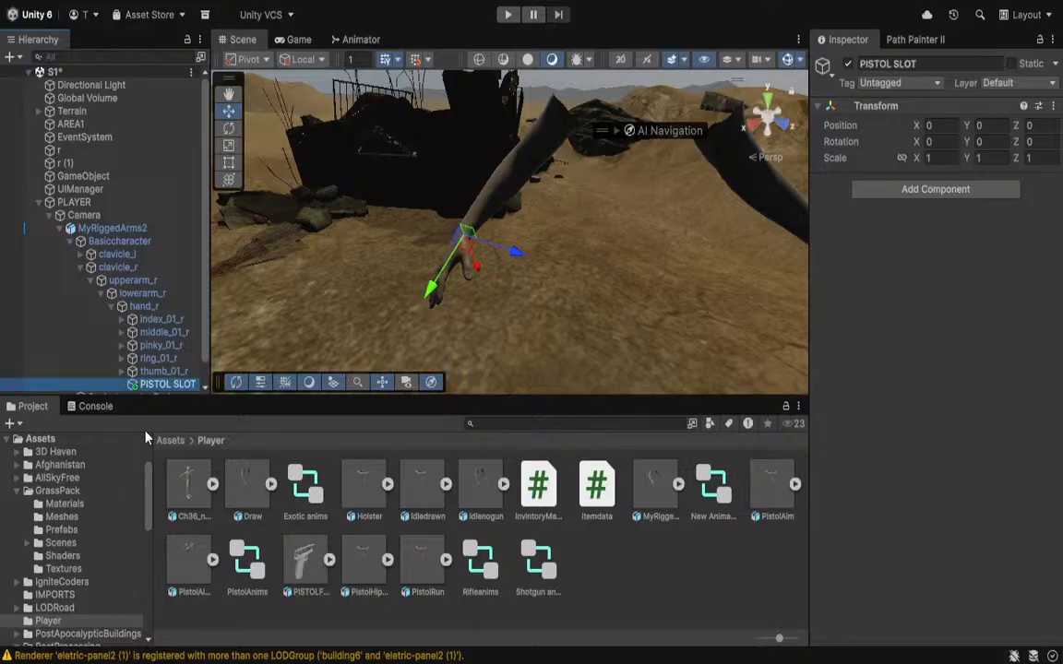
# Move PISTOL SLOT into the palm at about Y 0.0085, Z 0.0024, and add the PISTOLFBX model as its child.
pyautogui.keyDown('alt'); pyautogui.moveTo(373, 297); pyautogui.dragTo(593, 296); pyautogui.keyUp('alt')
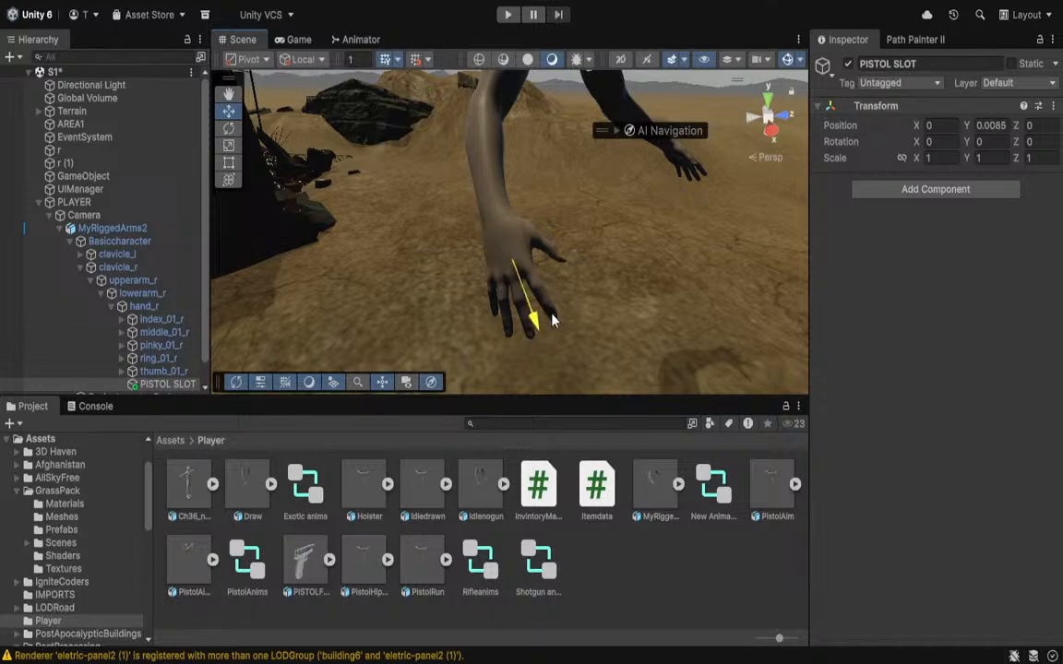
pyautogui.keyDown('alt'); pyautogui.moveTo(521, 267); pyautogui.dragTo(444, 294); pyautogui.keyUp('alt')
pyautogui.scroll(-1, 90, 374)
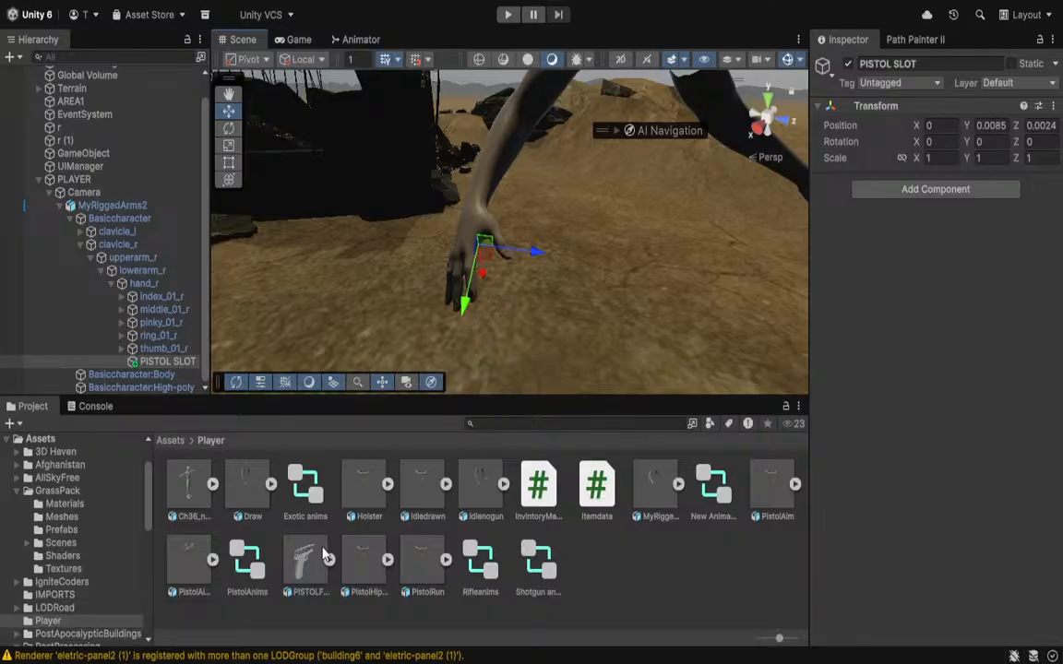
pyautogui.moveTo(324, 555); pyautogui.dragTo(166, 362)
pyautogui.moveTo(474, 256)
pyautogui.keyDown('alt'); pyautogui.mouseDown()
pyautogui.moveTo(613, 249)
pyautogui.moveTo(371, 234)
pyautogui.moveTo(406, 206)
pyautogui.moveTo(480, 268)
pyautogui.mouseUp(); pyautogui.keyUp('alt')
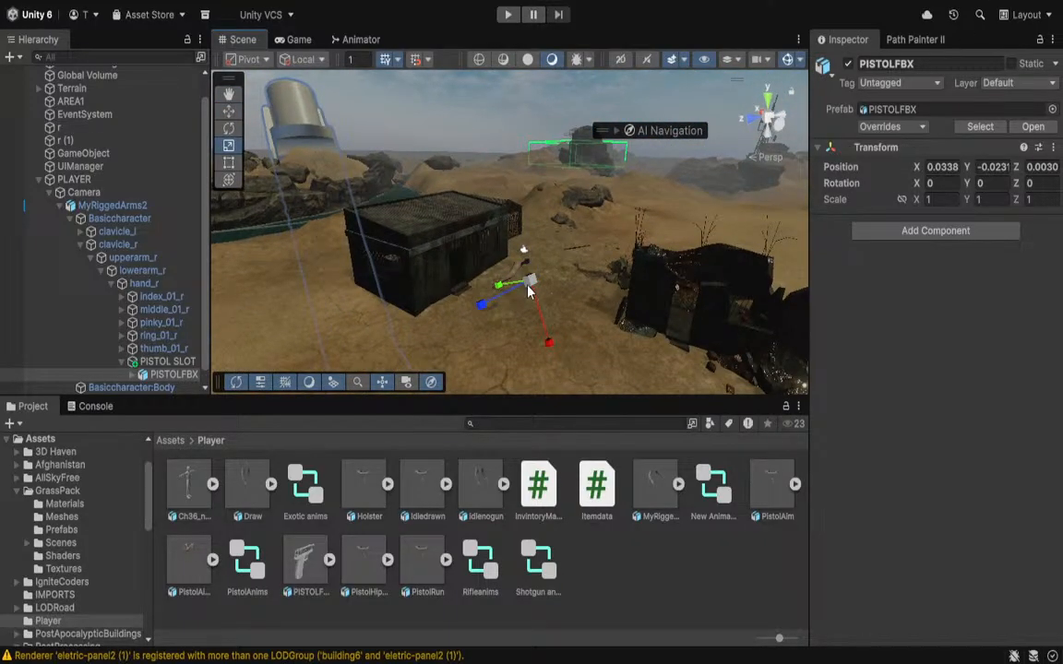
# Scale PISTOLFBX down to about 0.0102 and rotate it to about Y -183.5, Z -69.5.
pyautogui.moveTo(533, 290); pyautogui.dragTo(458, 298)
pyautogui.press('w')
pyautogui.moveTo(475, 297); pyautogui.dragTo(507, 306, button='right')
pyautogui.press('e')
pyautogui.moveTo(499, 292); pyautogui.dragTo(349, 120)
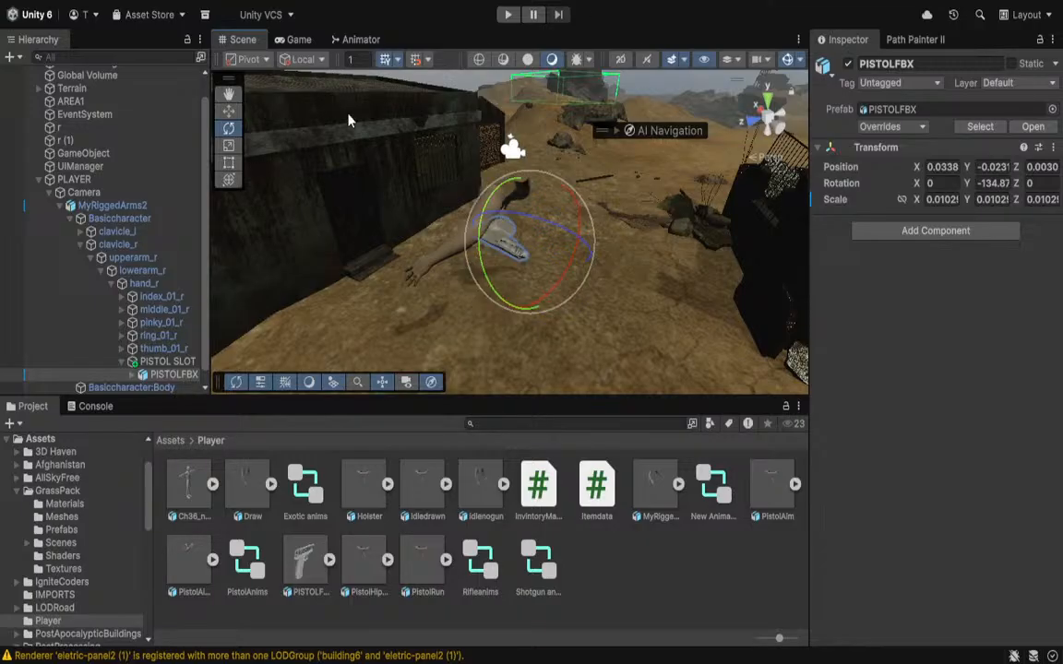
pyautogui.moveTo(486, 268); pyautogui.dragTo(425, 171)
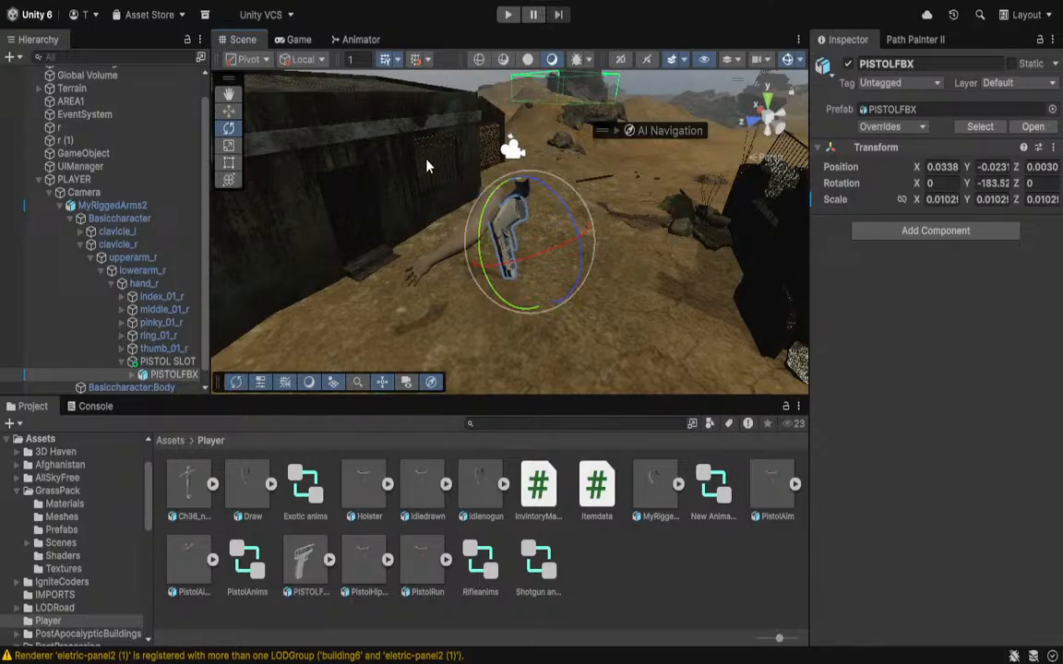
pyautogui.moveTo(420, 231); pyautogui.dragTo(581, 217, button='right')
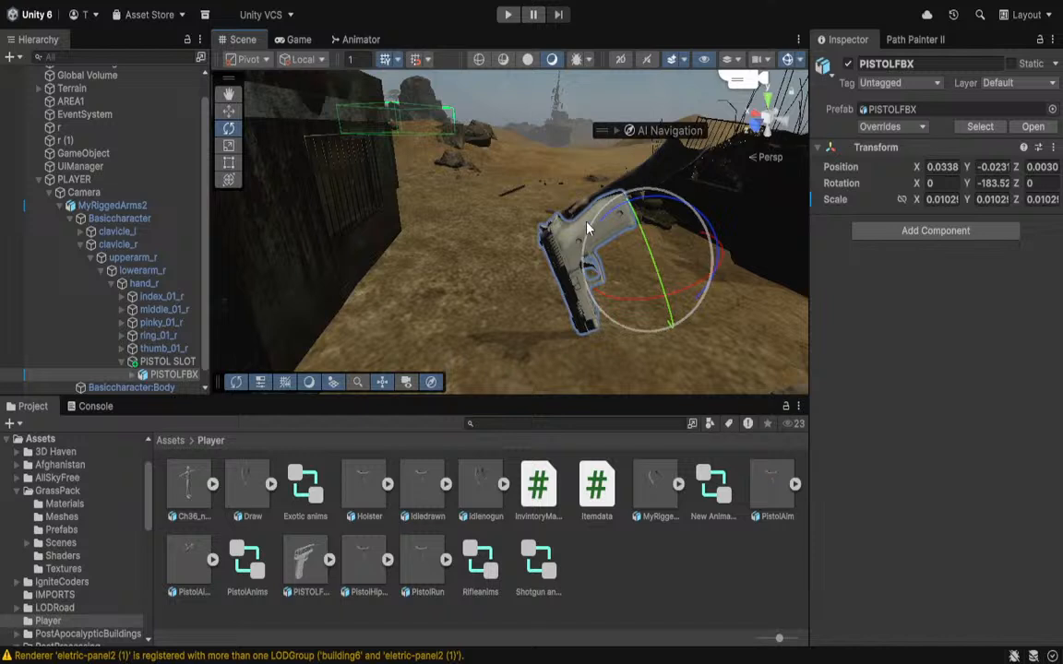
pyautogui.moveTo(609, 222); pyautogui.dragTo(743, 246)
# Shrink PISTOLFBX to a scale of about 0.0038 and move it to the right hand at about X 0.0154, Y 0.0037, Z 0.0019.
pyautogui.press('r')
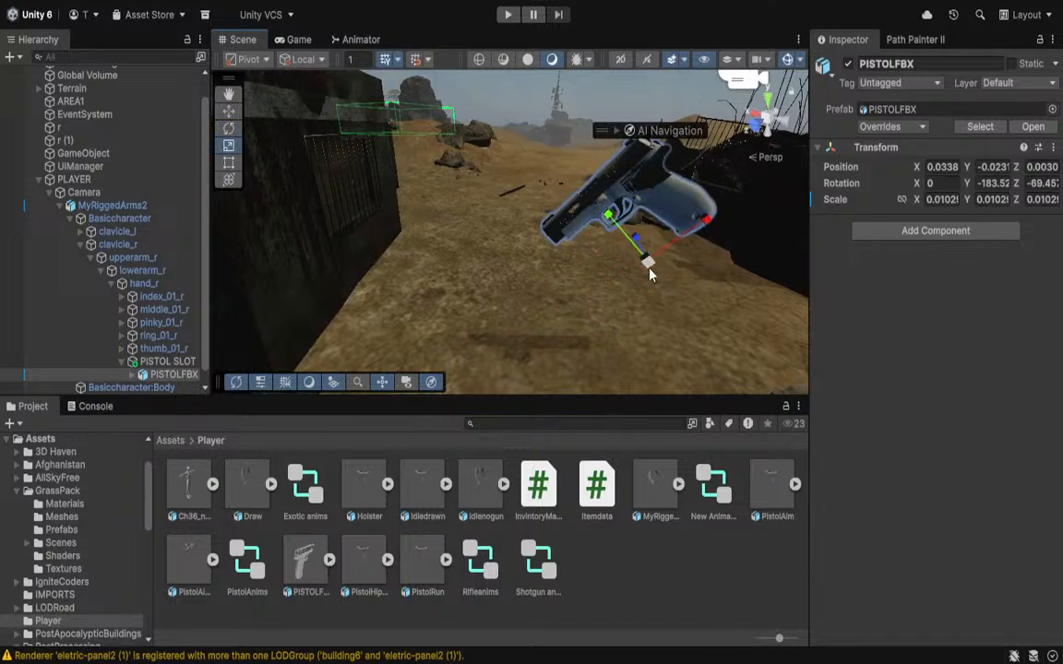
pyautogui.moveTo(646, 271); pyautogui.dragTo(612, 281)
pyautogui.press('w')
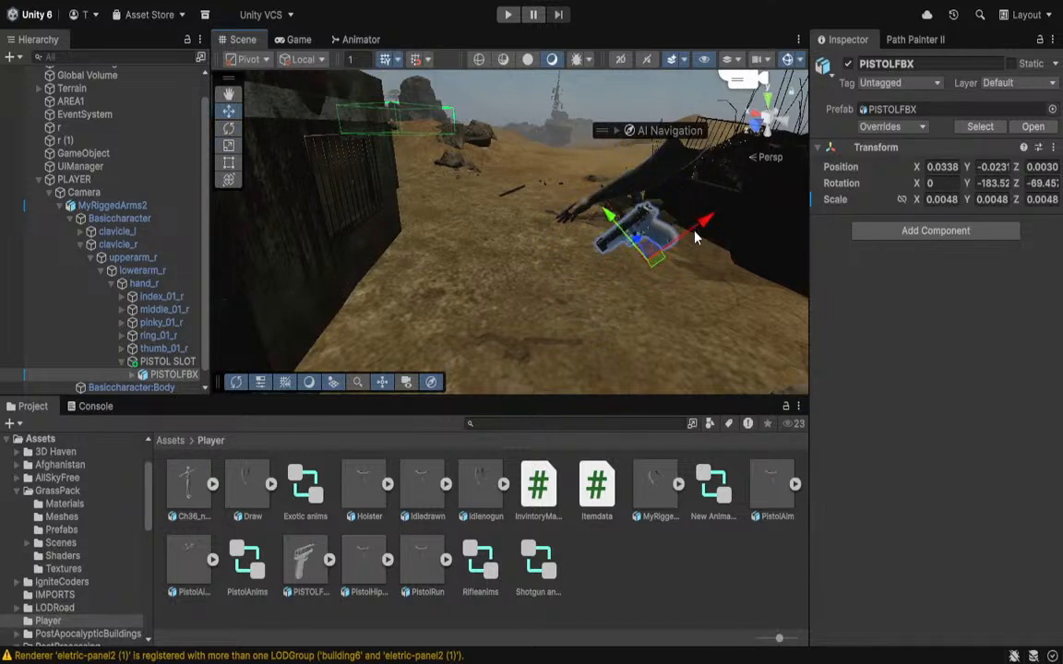
pyautogui.moveTo(696, 238); pyautogui.dragTo(676, 246)
pyautogui.moveTo(579, 248)
pyautogui.mouseDown()
pyautogui.moveTo(507, 215)
pyautogui.moveTo(539, 224)
pyautogui.moveTo(572, 248)
pyautogui.moveTo(565, 254)
pyautogui.mouseUp()
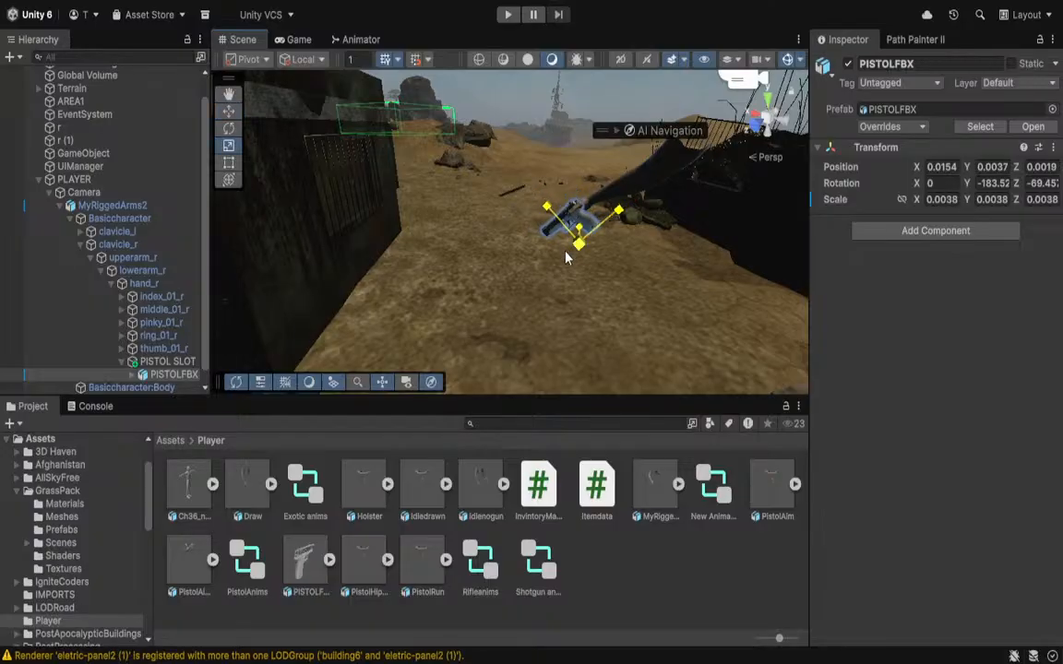
# Fit PISTOLFBX into the right hand's grip with rotation about -9.8, -156, -71.9 and position about 0.0133, 0.0046, -0.0029.
pyautogui.moveTo(565, 253); pyautogui.dragTo(869, 297, button='right')
pyautogui.press('w')
pyautogui.press('e')
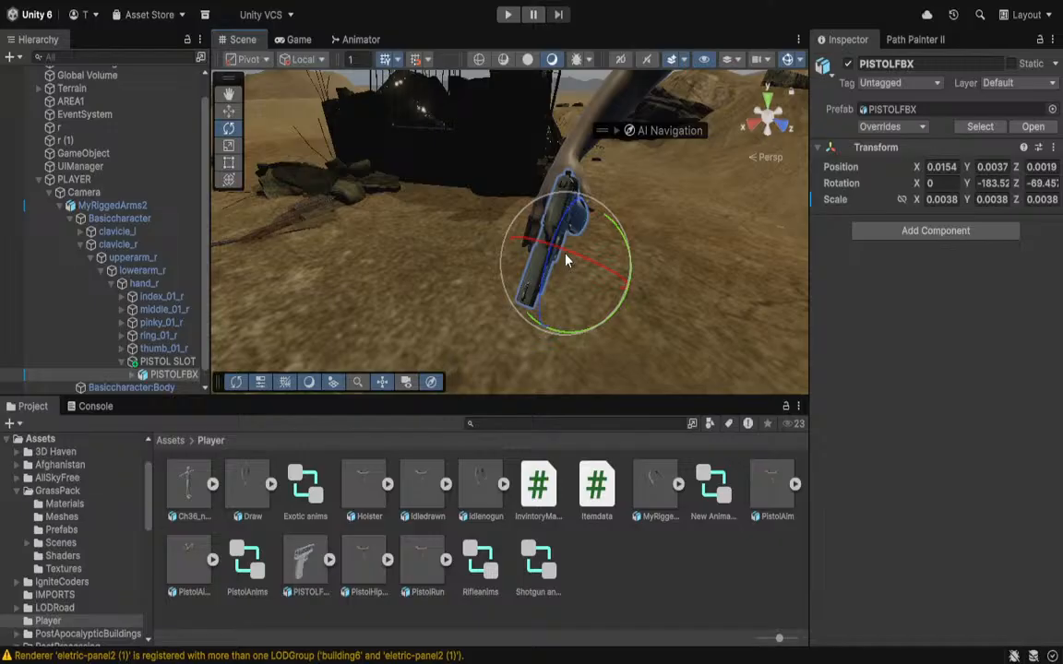
pyautogui.moveTo(566, 260); pyautogui.dragTo(342, 194)
pyautogui.press('w')
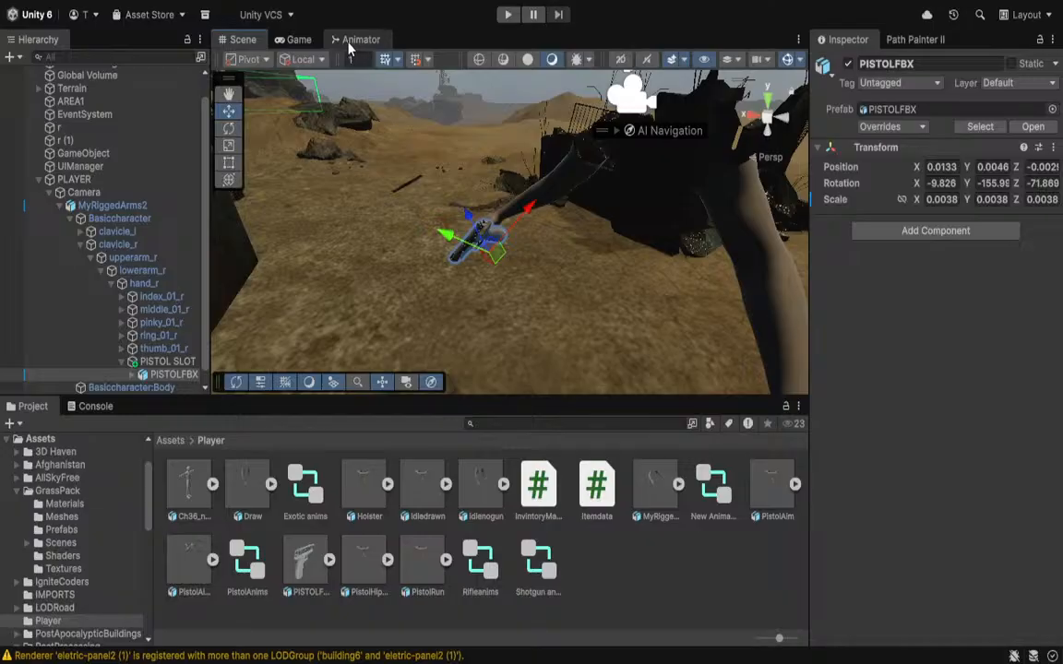
# Play-test the scene, draw the pistol and check how it sits in the right hand while looking around.
pyautogui.click(507, 15)
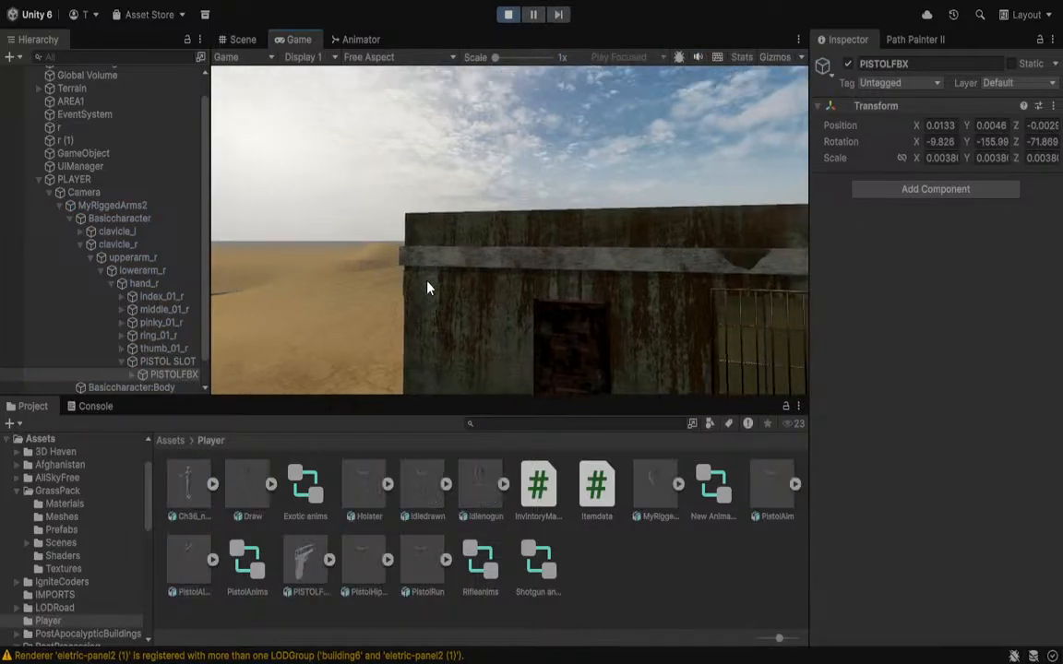
pyautogui.press('1')
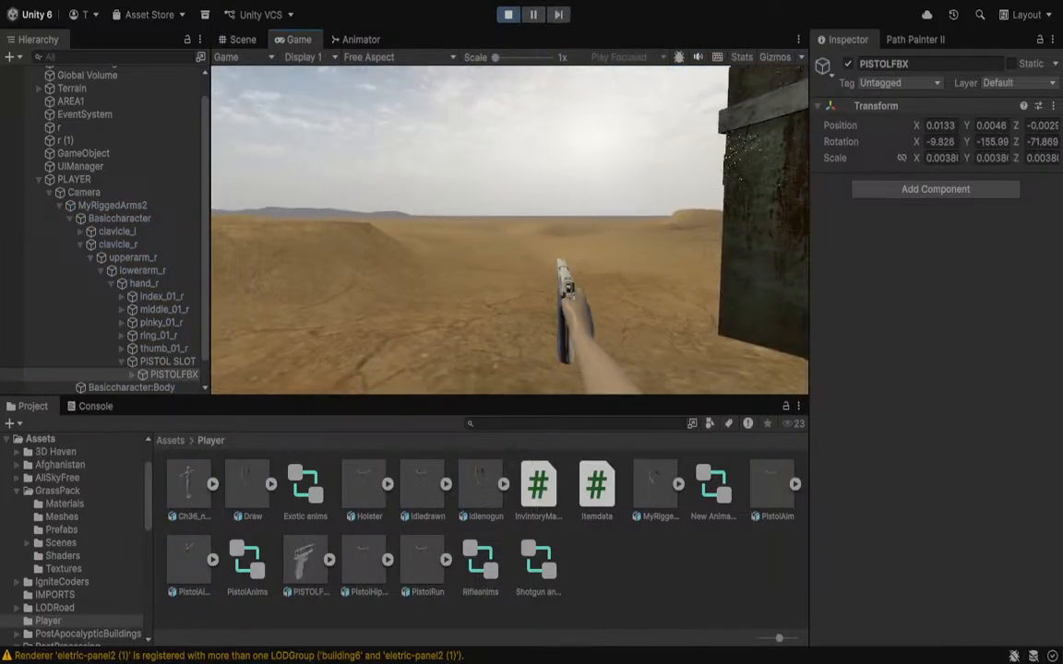
pyautogui.press('Escape')
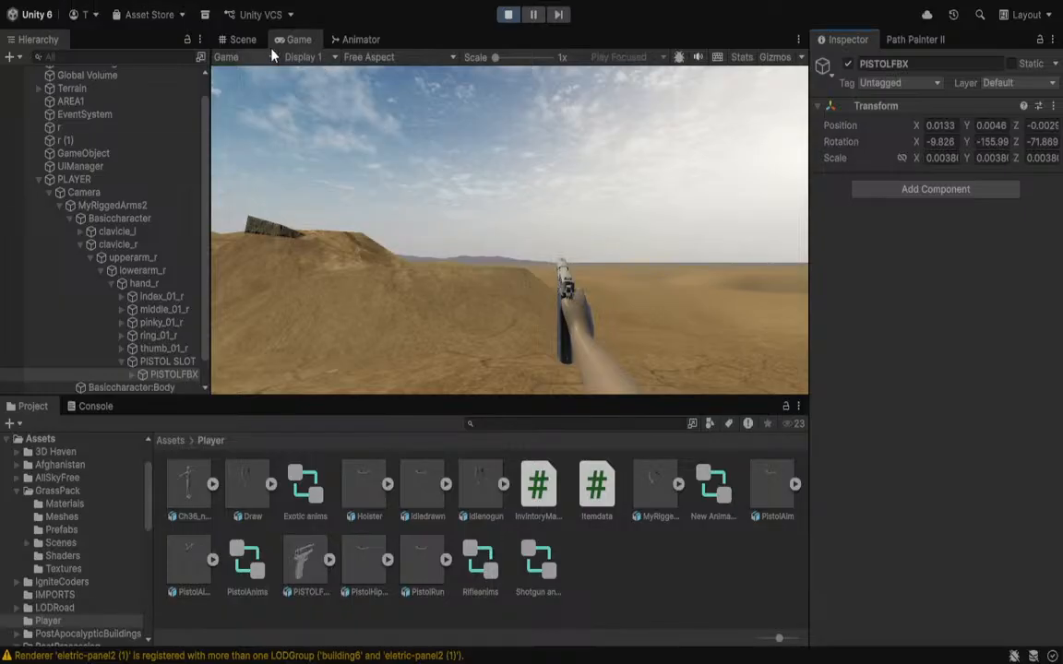
# Nudge PISTOLFBX to about X 0.013, Y 0.0039, Z -0.0029 in the hand and rotate it to about Z -61.4.
pyautogui.click(250, 44)
pyautogui.moveTo(521, 279); pyautogui.dragTo(1054, 294, button='right')
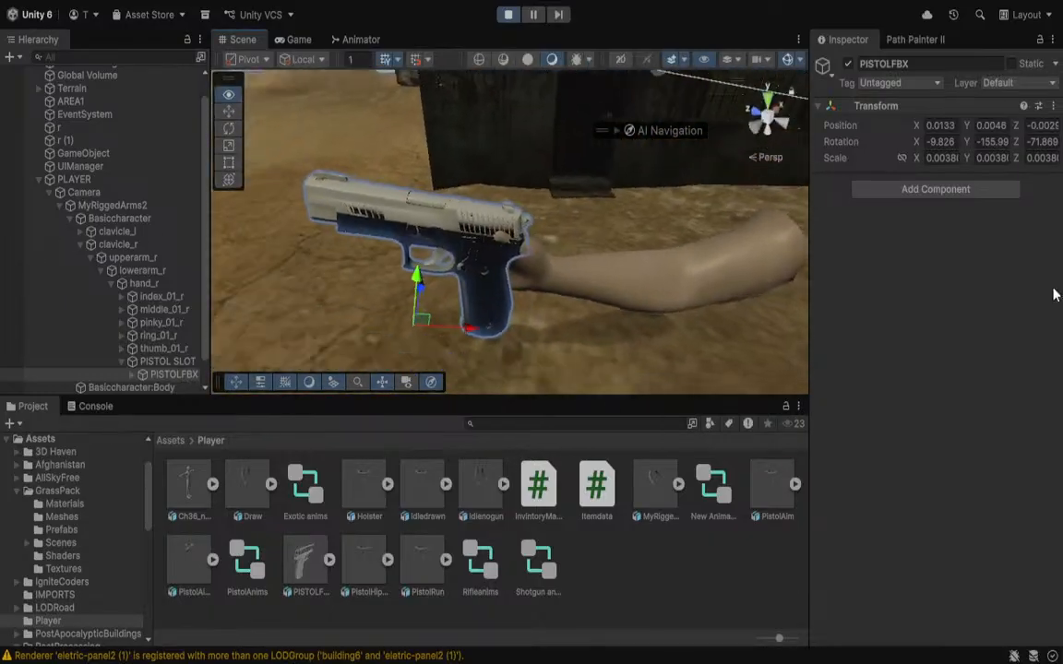
pyautogui.keyDown('alt'); pyautogui.moveTo(1054, 294); pyautogui.dragTo(1012, 183); pyautogui.keyUp('alt')
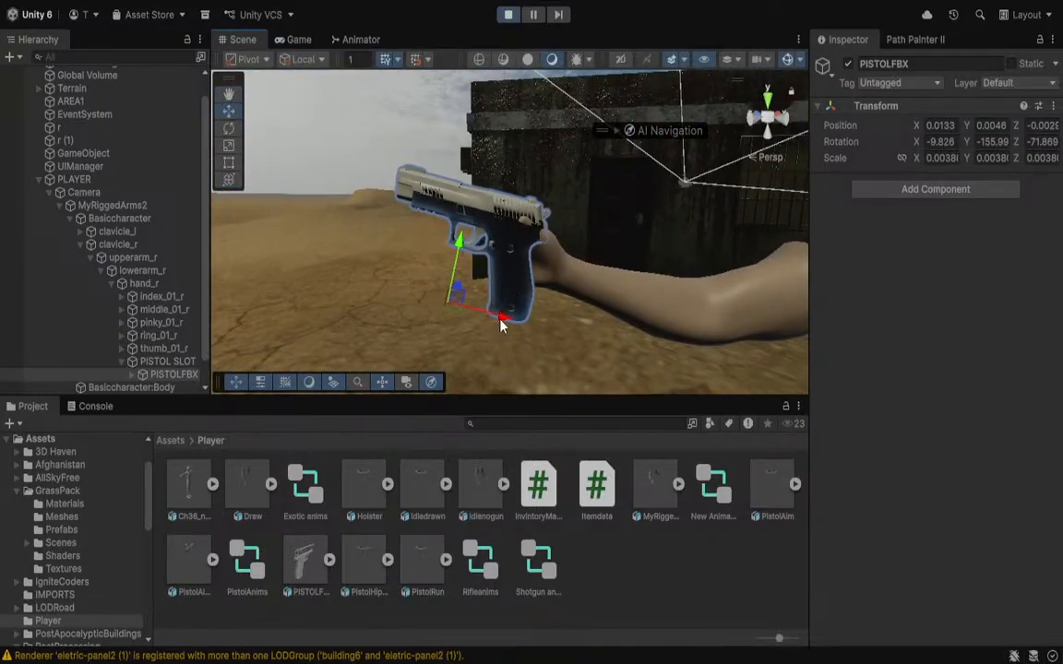
pyautogui.moveTo(500, 324); pyautogui.dragTo(459, 242)
pyautogui.press('e')
pyautogui.moveTo(507, 266); pyautogui.dragTo(550, 190, button='right')
pyautogui.press('a')
pyautogui.scroll(-2, 140, 366)
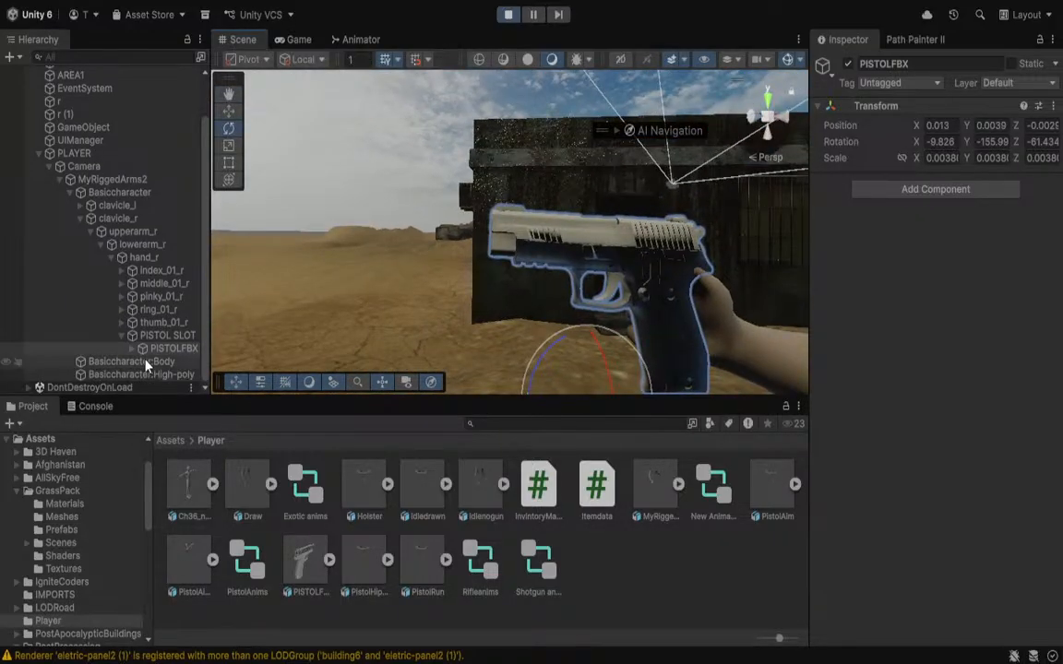
# Delete the Camera child object from PISTOLFBX and collapse its child list.
pyautogui.click(132, 347)
pyautogui.scroll(-3, 148, 350)
pyautogui.click(169, 350)
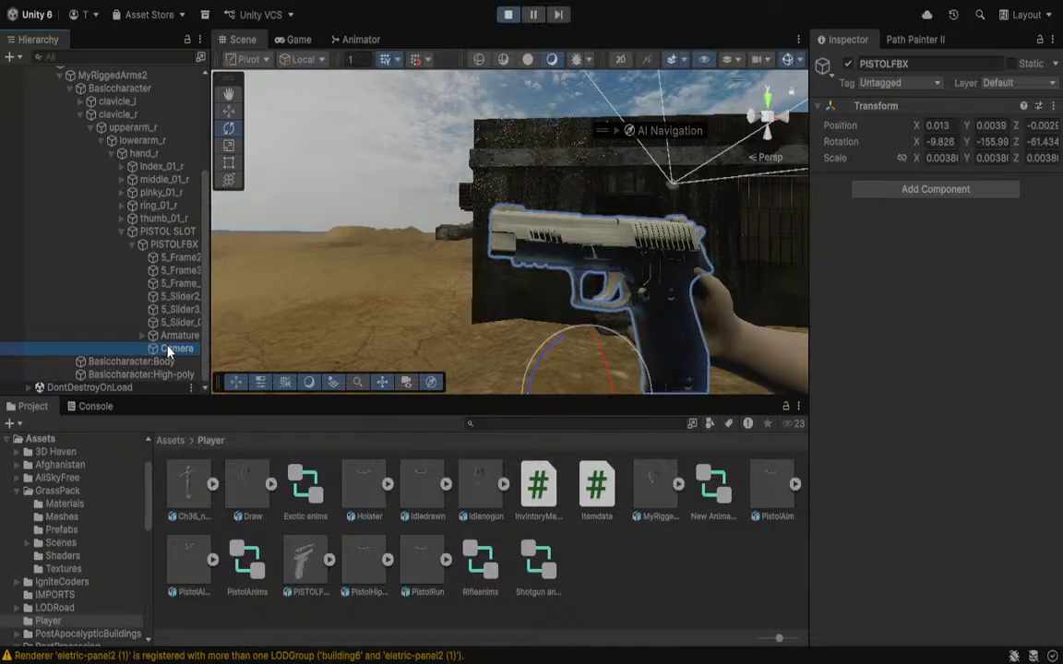
pyautogui.press('Delete')
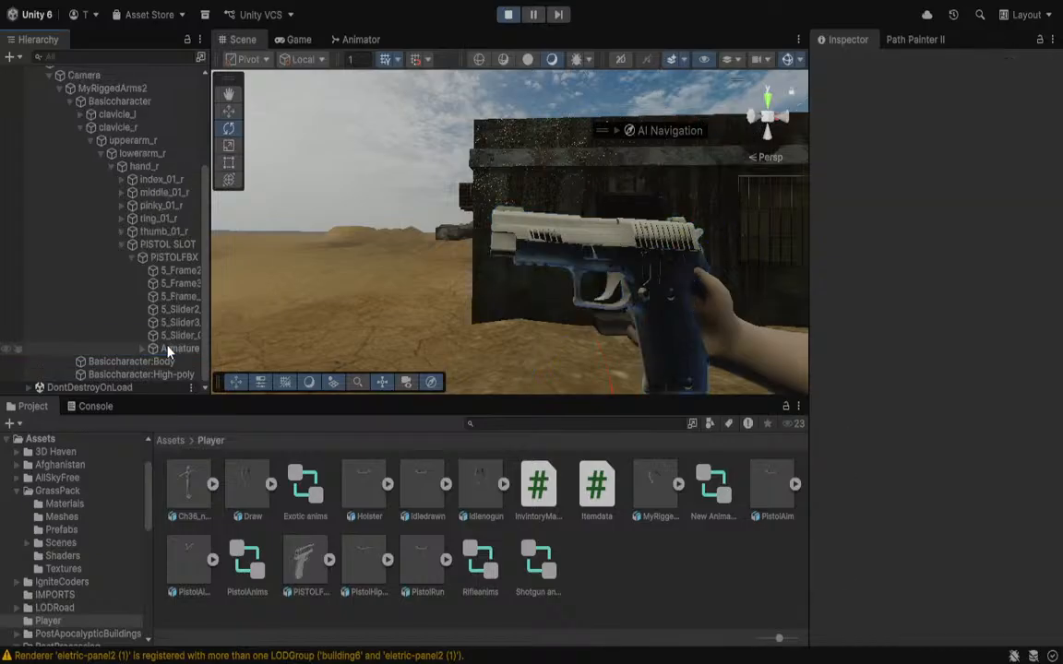
pyautogui.click(141, 257)
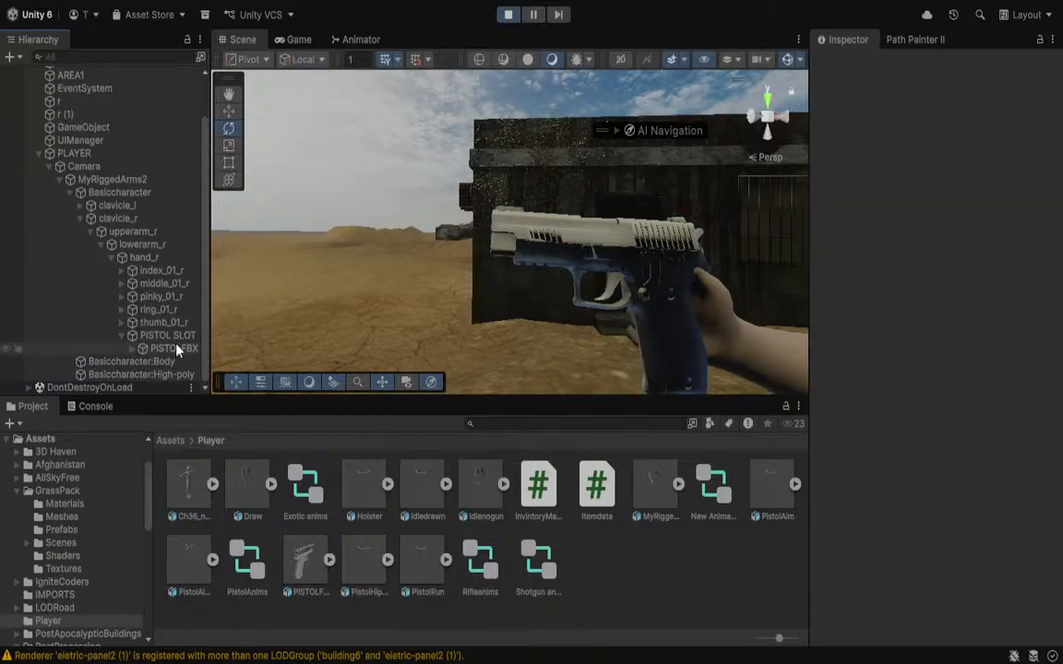
# Select the PISTOL SLOT parent and scale it down uniformly to about 0.788.
pyautogui.click(122, 335)
pyautogui.click(148, 347)
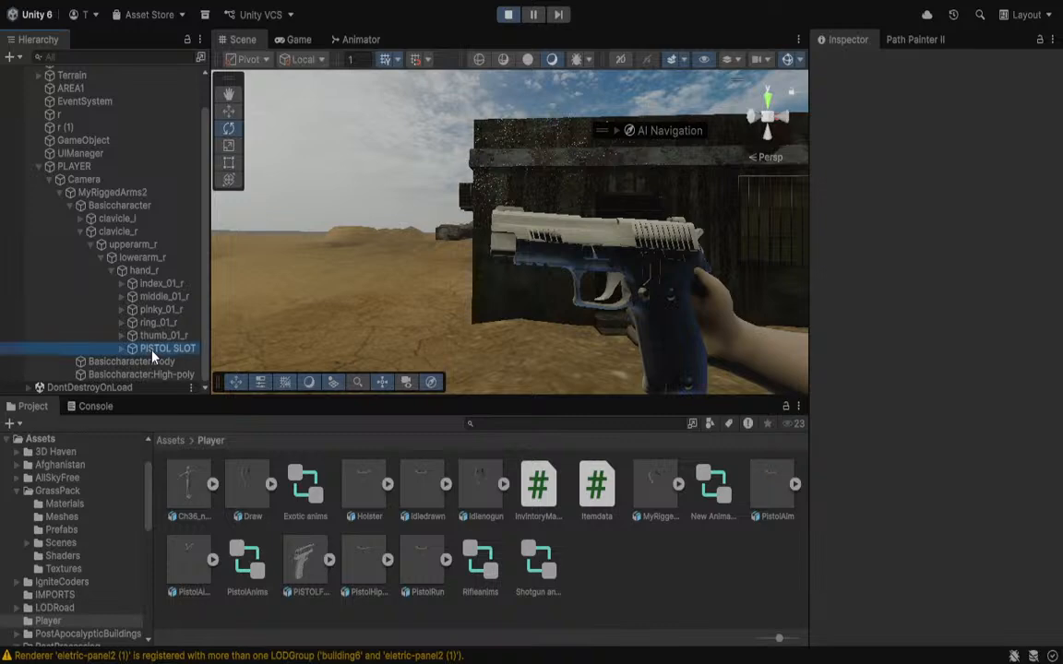
pyautogui.press('r')
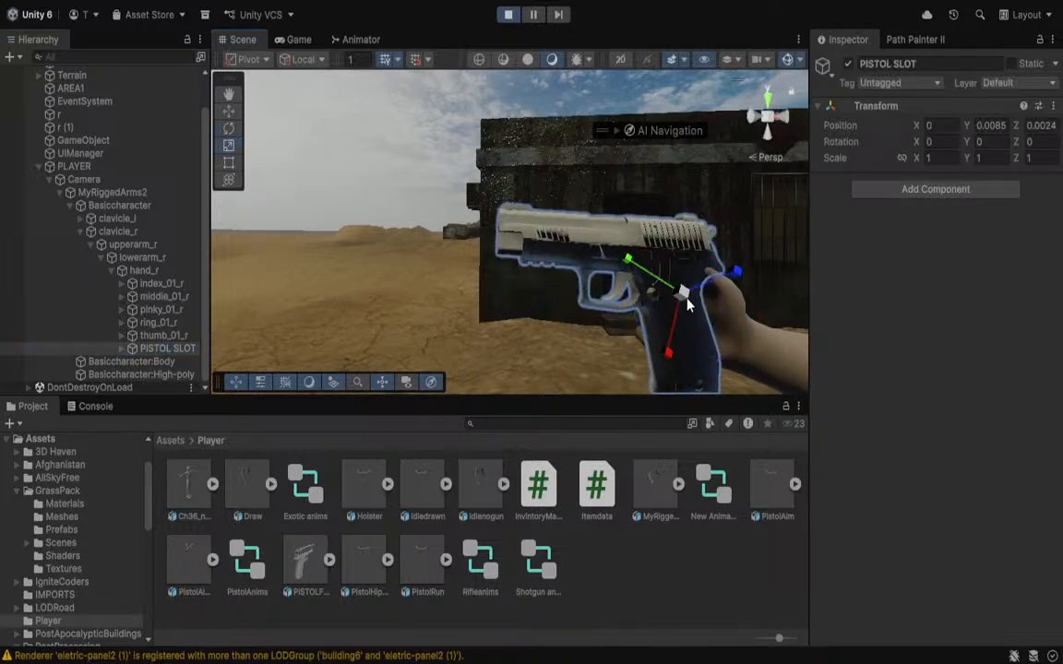
pyautogui.moveTo(687, 298); pyautogui.dragTo(601, 295)
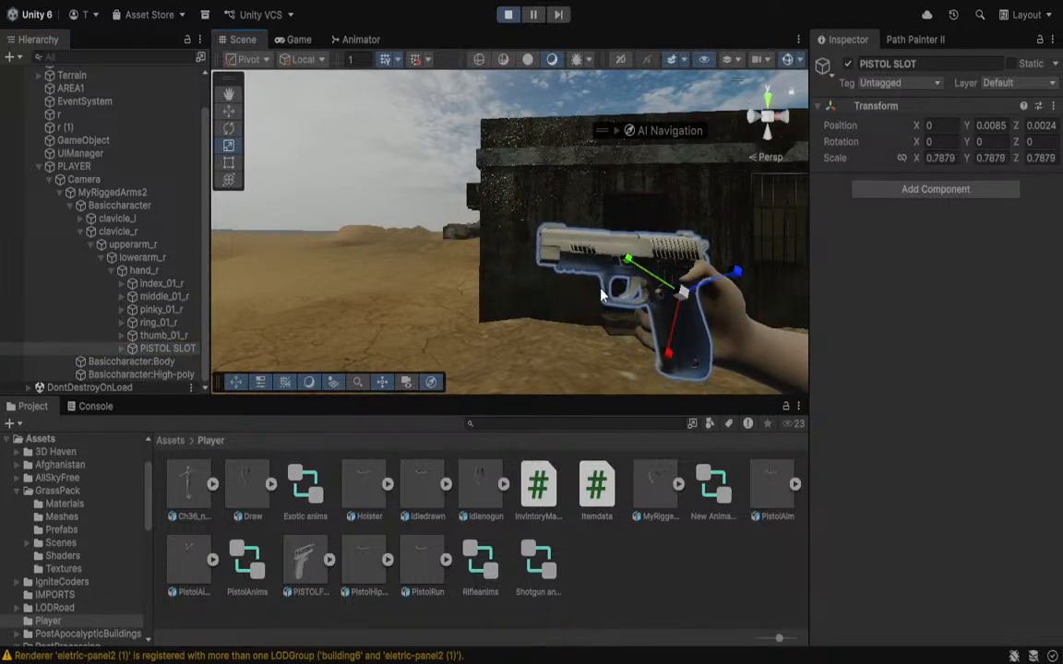
# Rotate PISTOL SLOT to about -1.9, 7.2, -0.2 and move it to about X -0.0011, Y 0.0085, Z 0.001.
pyautogui.moveTo(618, 296); pyautogui.dragTo(945, 330, button='right')
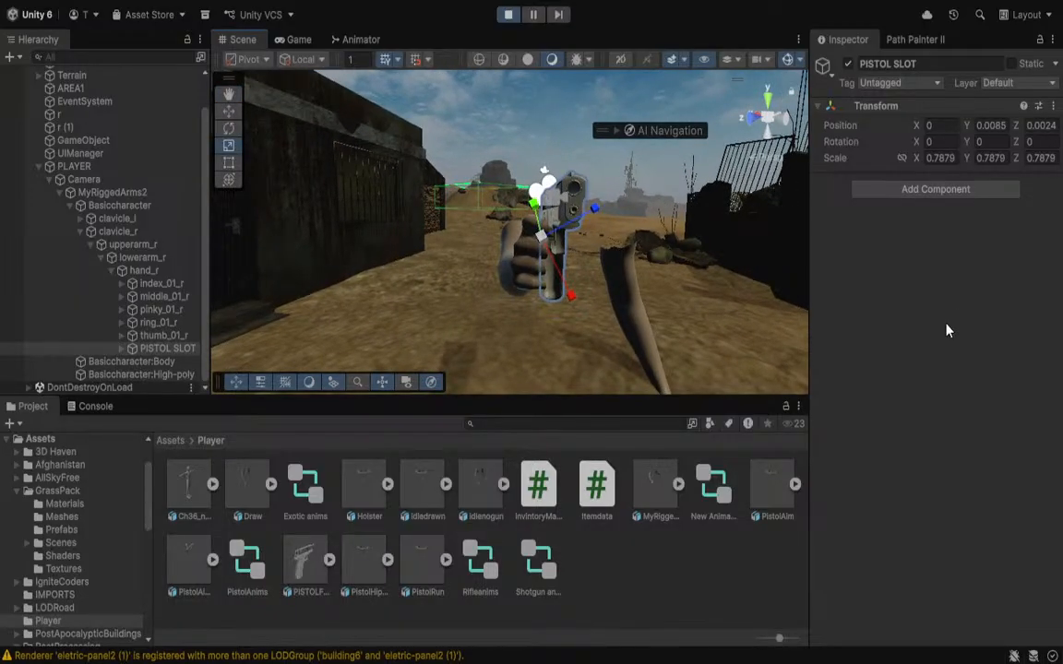
pyautogui.press('e')
pyautogui.moveTo(543, 306); pyautogui.dragTo(528, 260)
pyautogui.press('w')
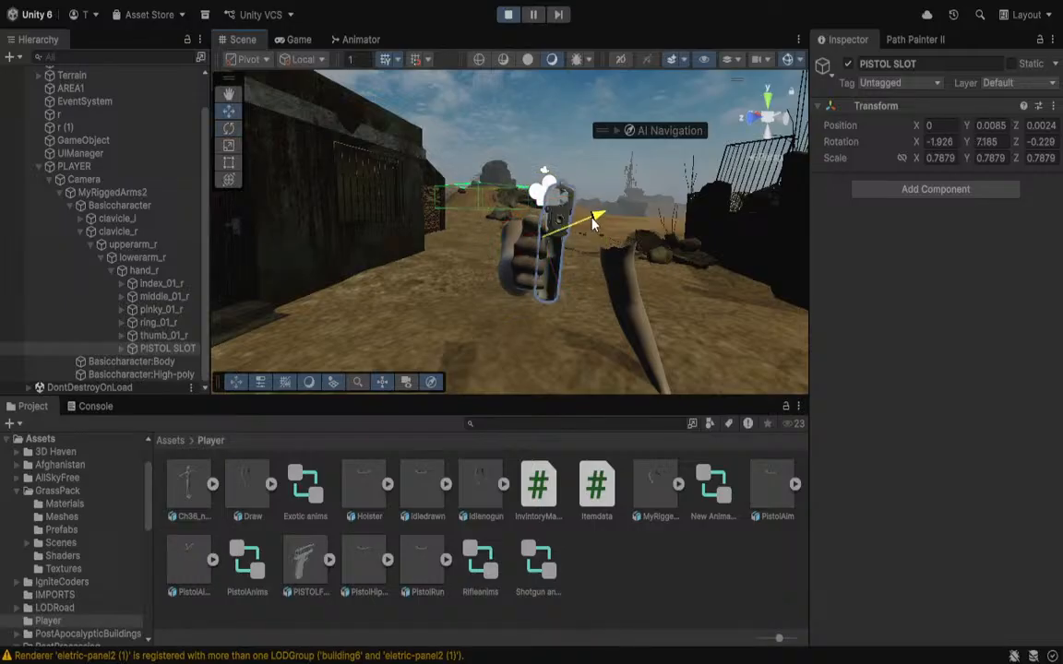
pyautogui.moveTo(592, 218); pyautogui.dragTo(587, 218)
pyautogui.moveTo(559, 300); pyautogui.dragTo(552, 293)
# Shift PISTOL SLOT deeper into the hand's grip, to about X -0.0018, Y 0.0077, Z 0.0016.
pyautogui.moveTo(539, 294); pyautogui.dragTo(195, 295, button='right')
pyautogui.press('d')
pyautogui.press('w')
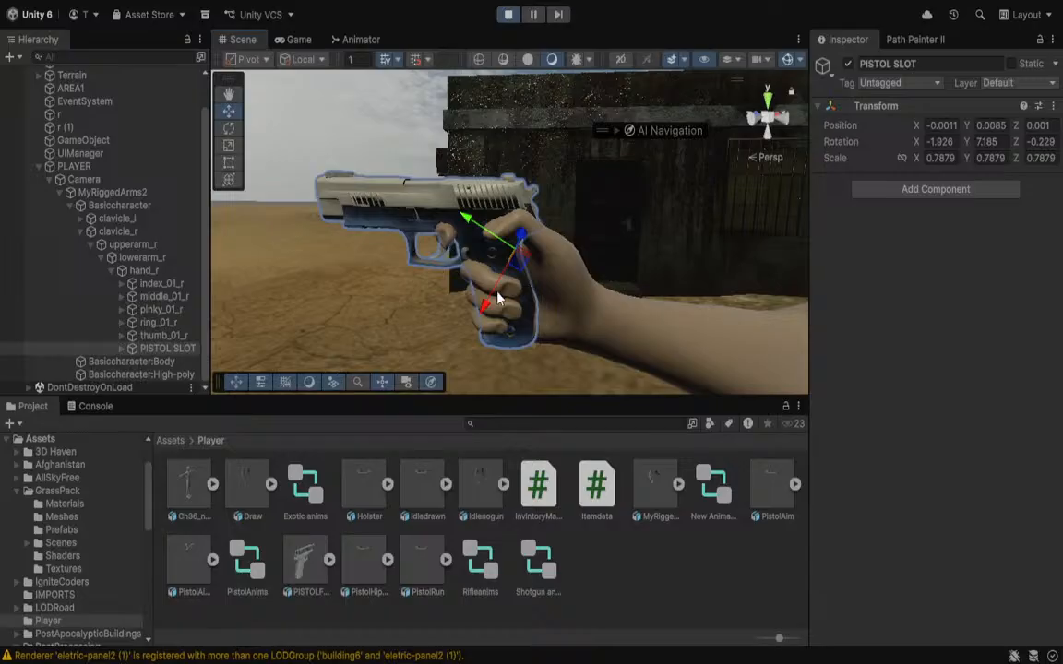
pyautogui.moveTo(487, 310); pyautogui.dragTo(495, 305)
pyautogui.moveTo(495, 306); pyautogui.dragTo(169, 254, button='right')
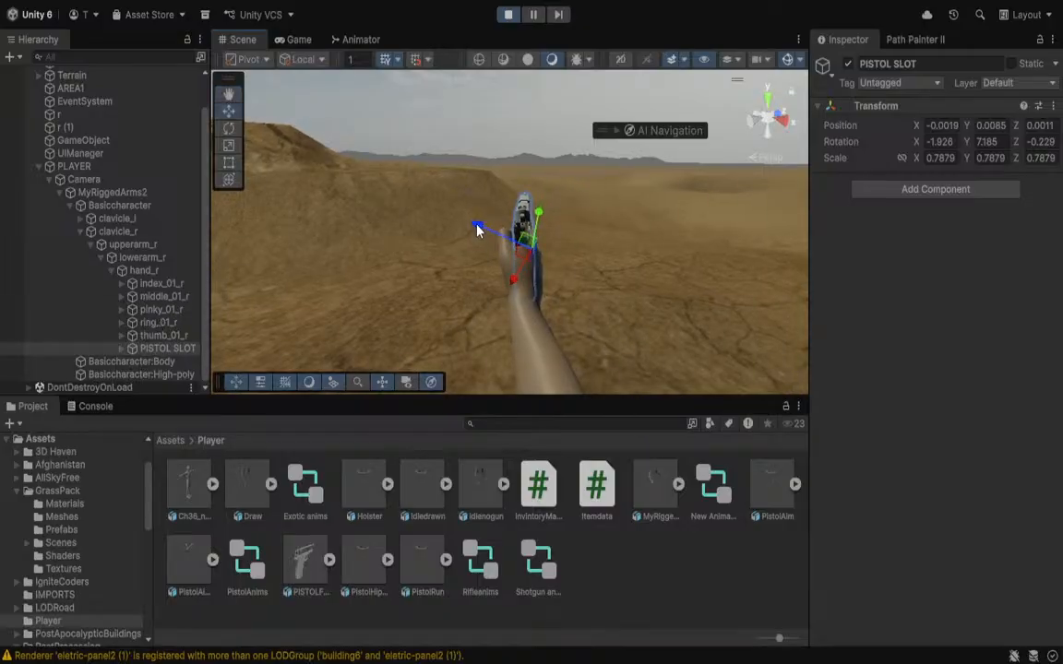
pyautogui.moveTo(477, 229); pyautogui.dragTo(538, 218)
pyautogui.moveTo(538, 218); pyautogui.dragTo(480, 226, button='right')
# Rotate PISTOL SLOT using global axes to about X 2.3, Y 4.5, Z -2.2 so the barrel follows the forearm.
pyautogui.press('e')
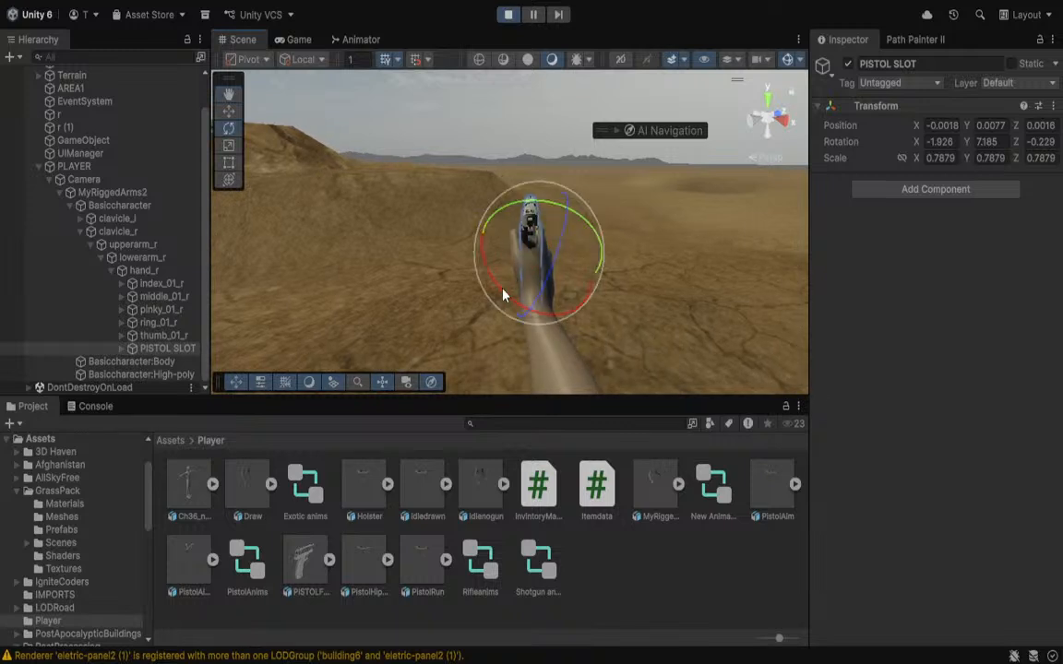
pyautogui.click(293, 60)
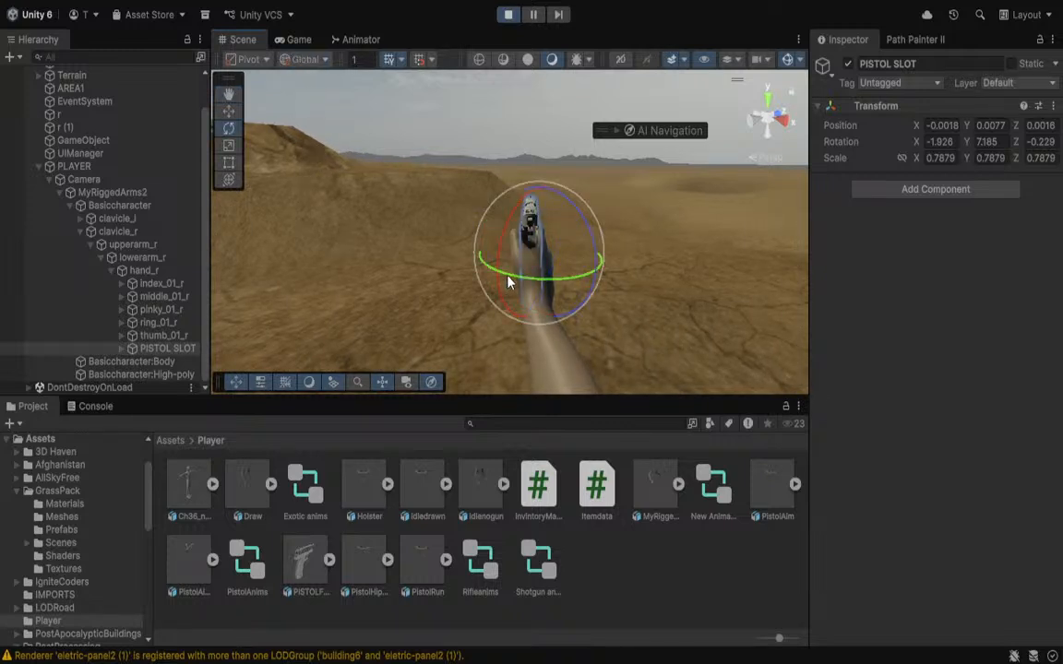
pyautogui.moveTo(508, 282); pyautogui.dragTo(464, 248)
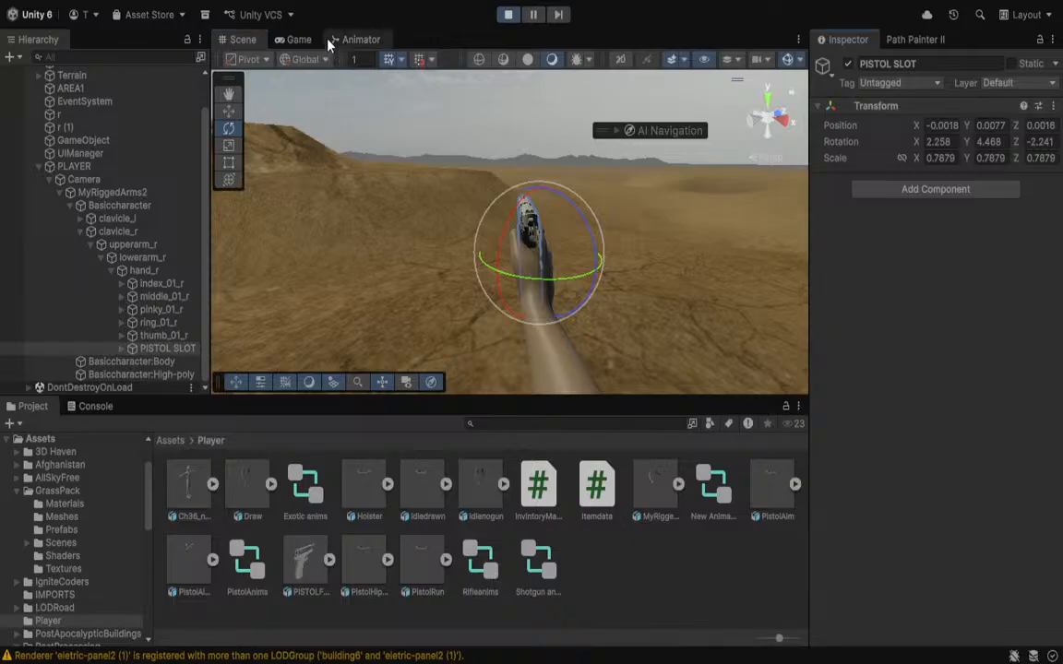
# Stop play mode and paste the copied play-mode Transform values onto PISTOL SLOT, with a scale of 0.7879.
pyautogui.click(510, 16)
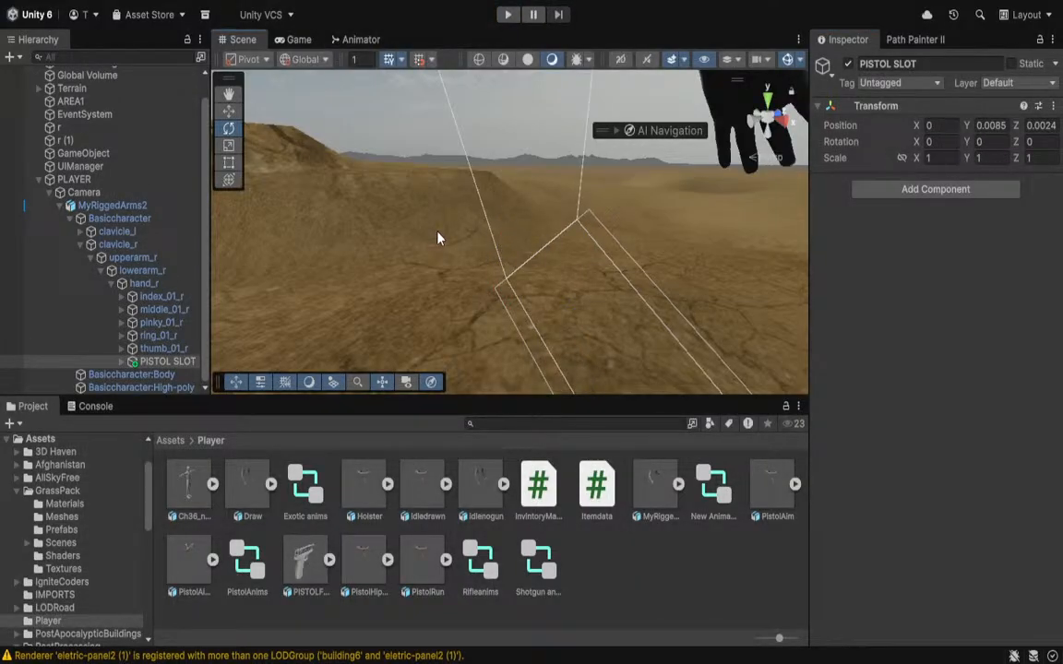
pyautogui.moveTo(437, 231); pyautogui.dragTo(229, 177, button='right')
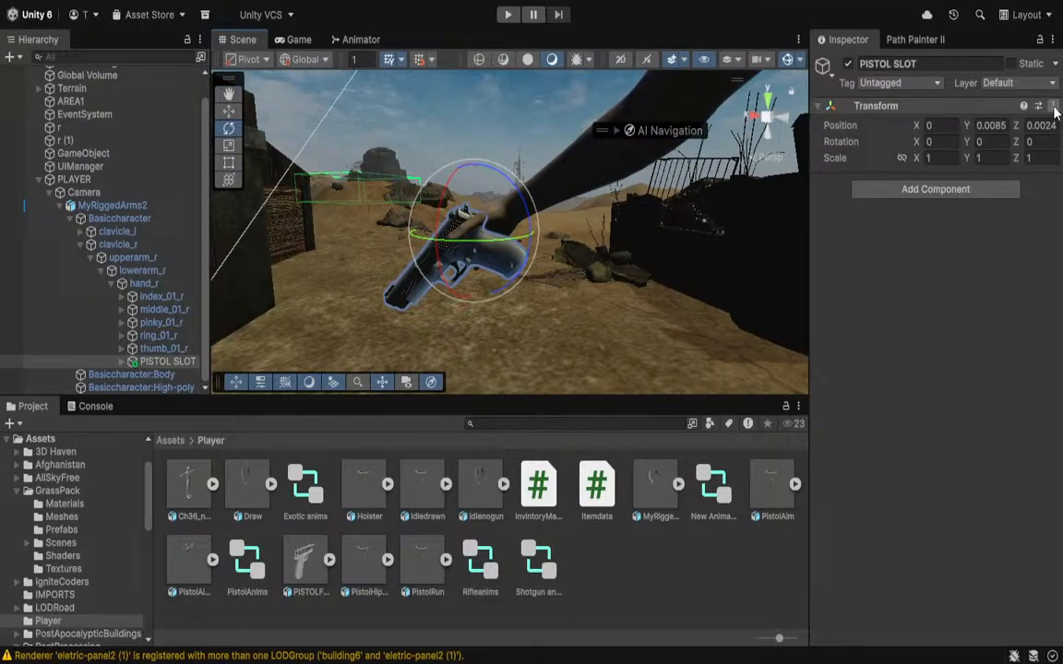
pyautogui.click(806, 352)
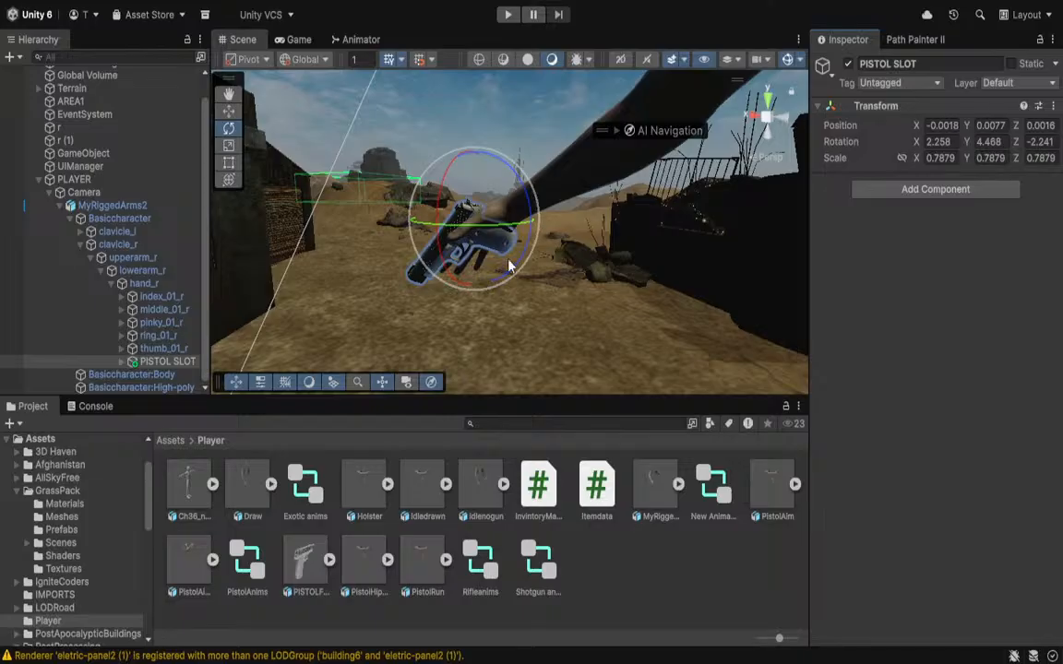
# Play-test the scene with the pistol drawn, walking around the desert to check its size and hold in the right hand.
pyautogui.click(506, 14)
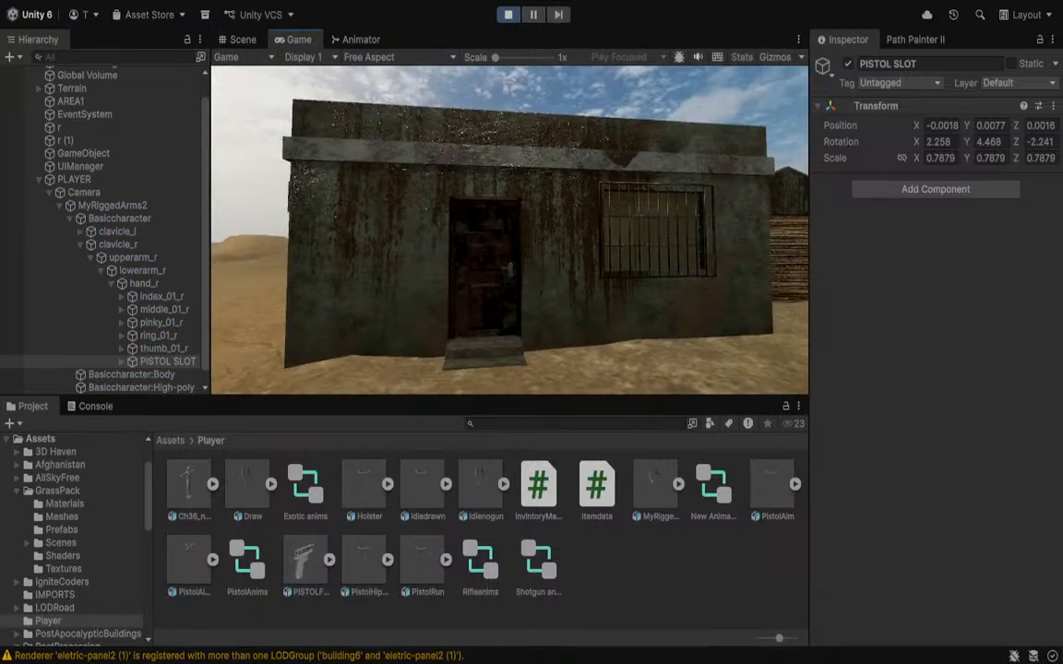
pyautogui.press('w')
pyautogui.press('1')
pyautogui.press('w')
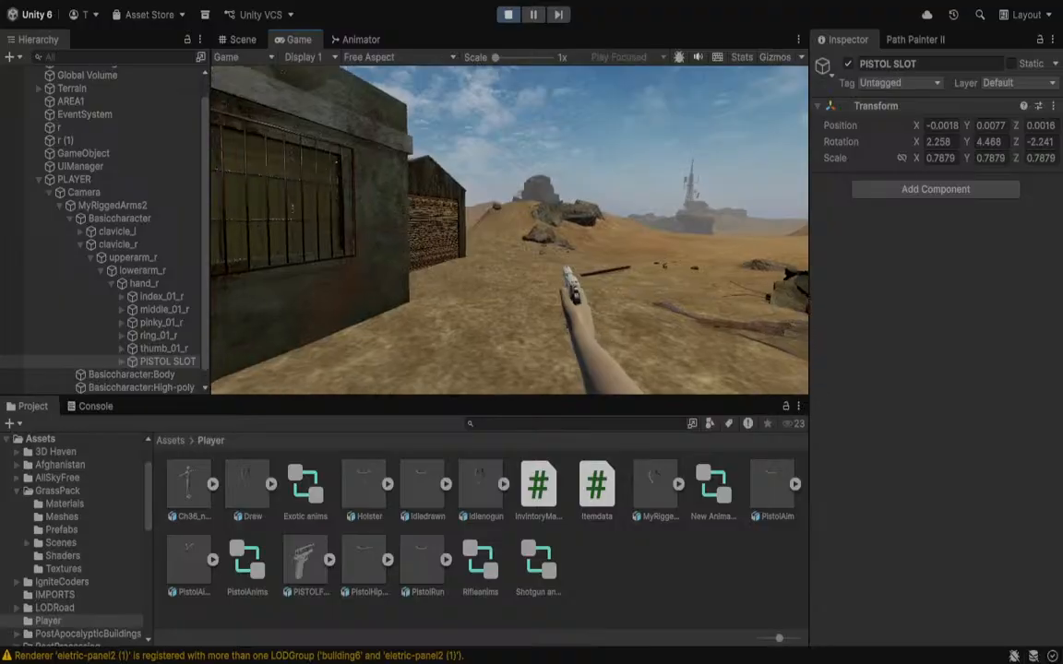
pyautogui.press('w')
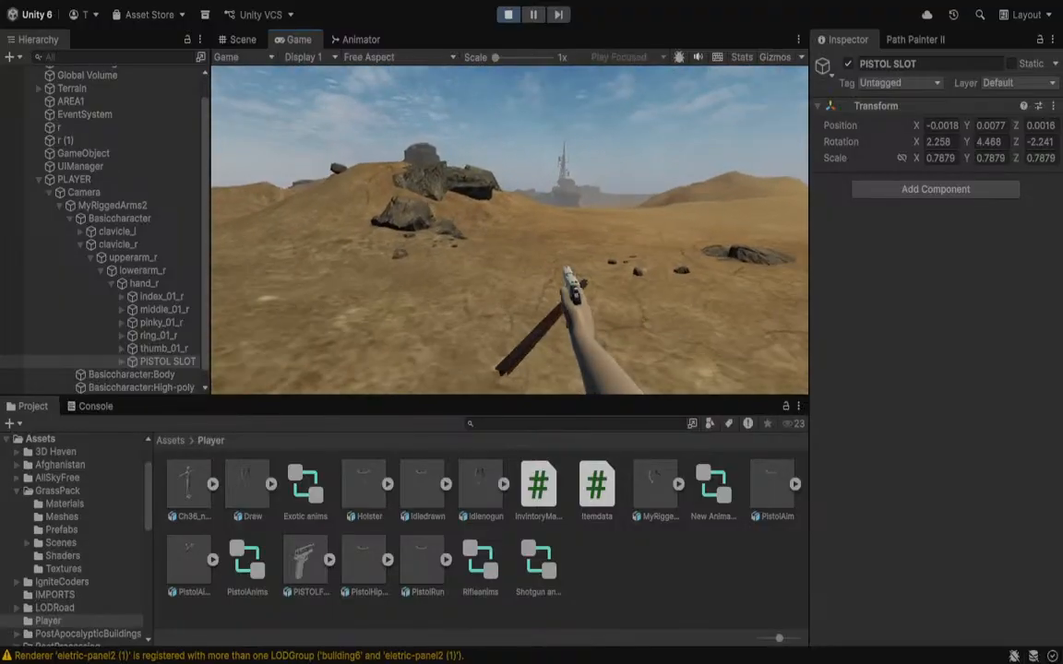
pyautogui.press('w')
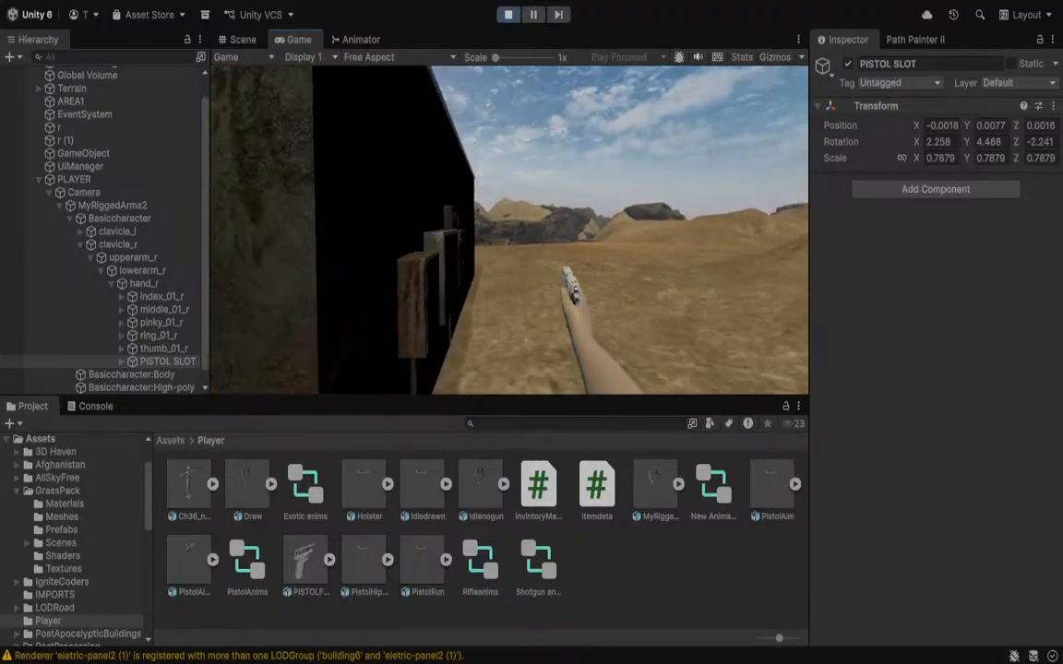
pyautogui.press('w')
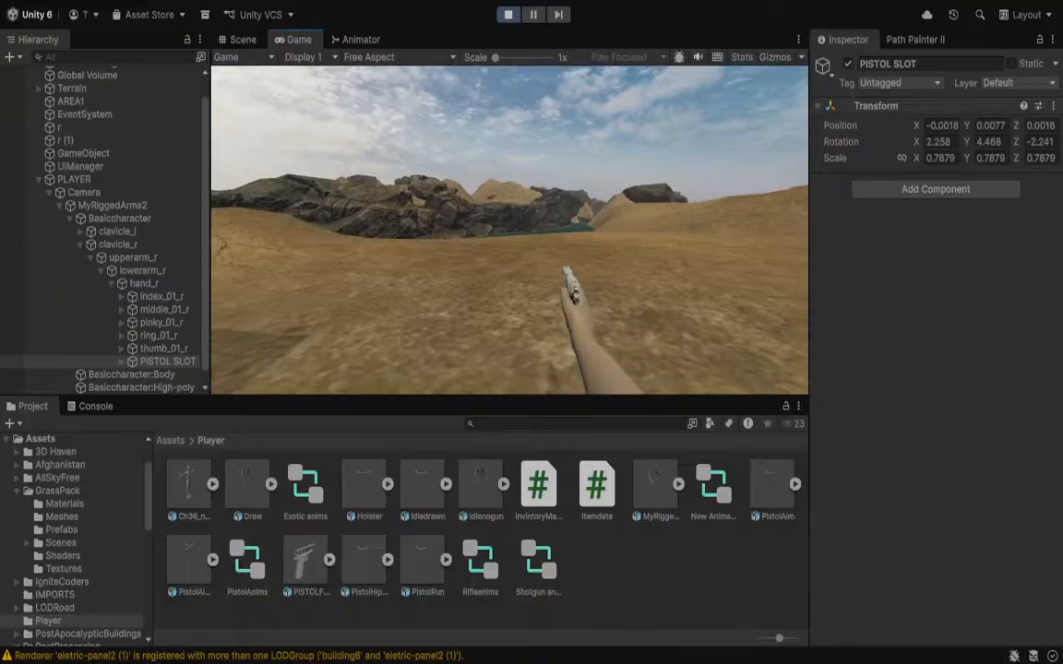
pyautogui.press('1')
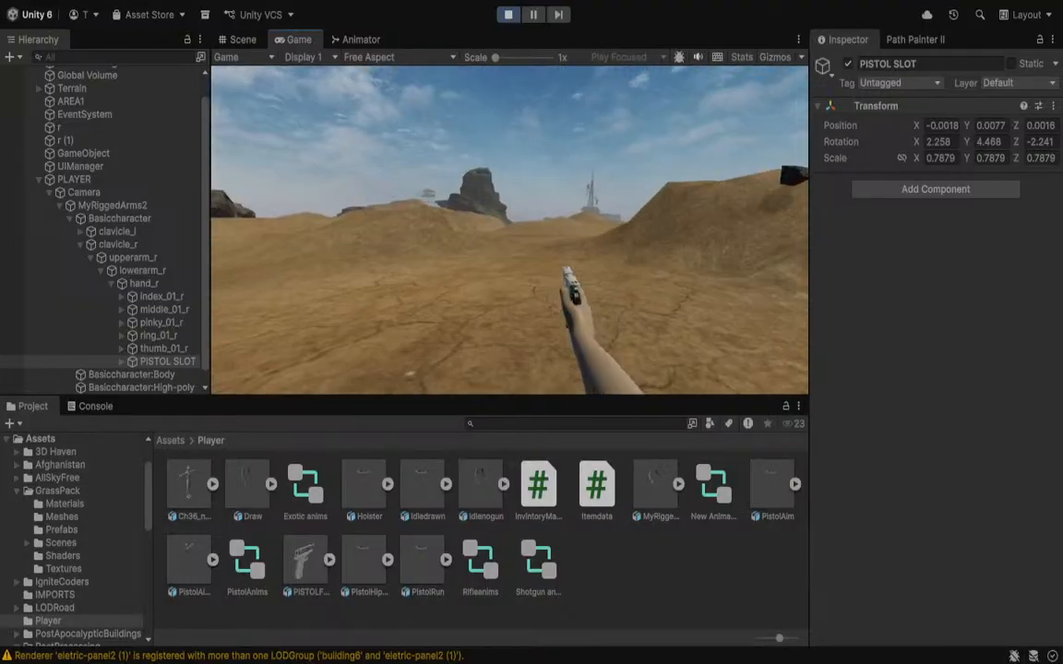
pyautogui.press('w')
pyautogui.press('w')
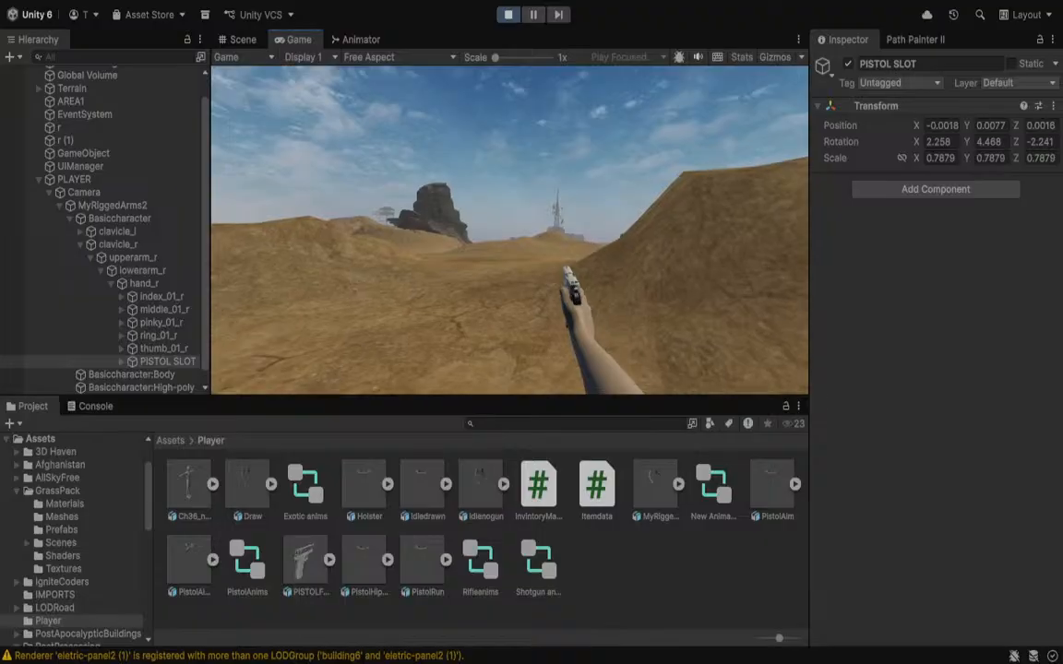
pyautogui.press('w')
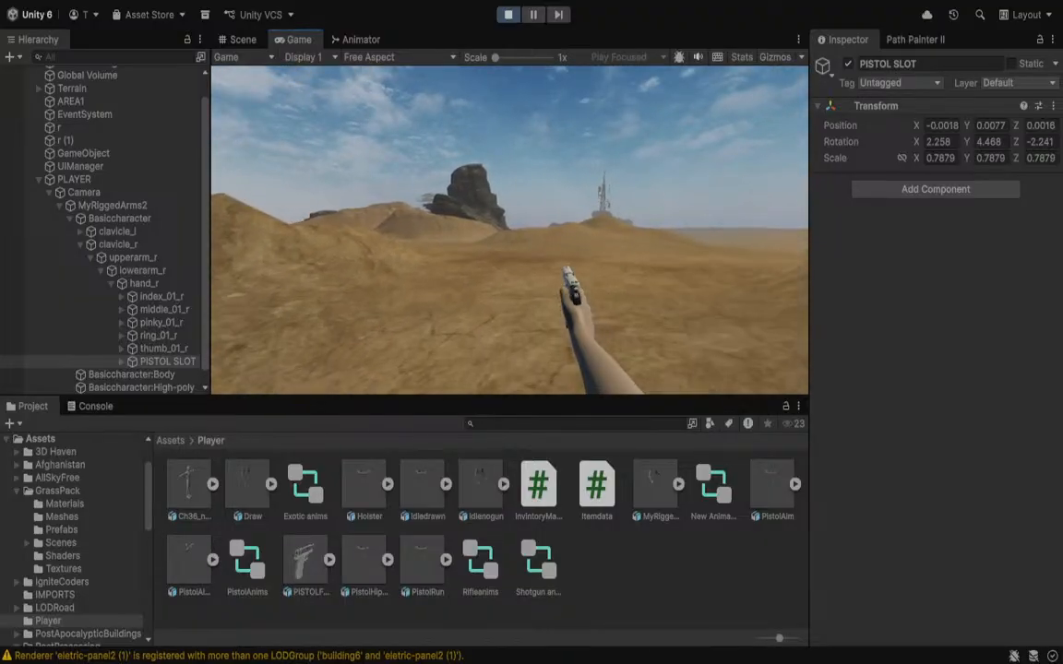
pyautogui.press('w')
pyautogui.press('Escape')
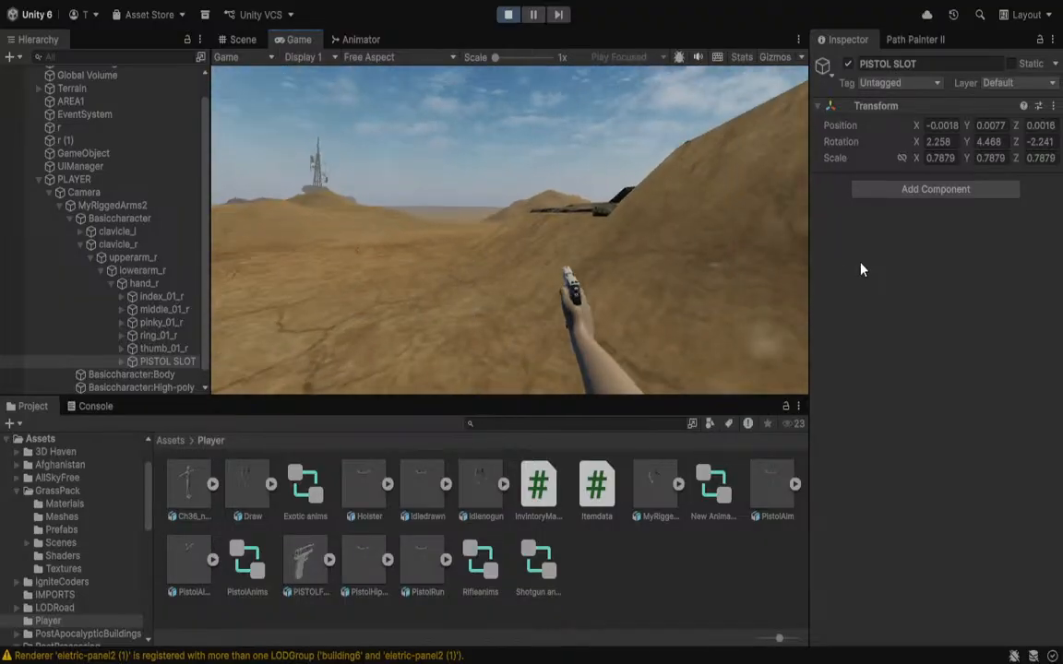
# Enlarge PISTOL SLOT to a scale of about 0.878 and move it to about X -0.0024, Y 0.008, Z 0.002 in the hand.
pyautogui.click(244, 41)
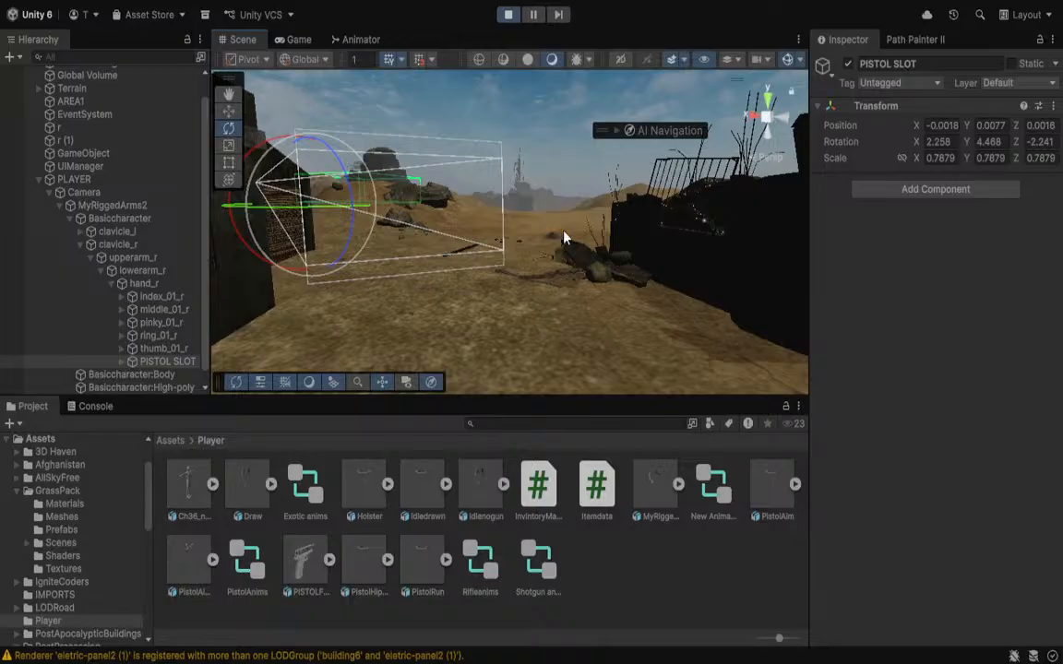
pyautogui.moveTo(565, 237); pyautogui.dragTo(356, 344, button='right')
pyautogui.press('w')
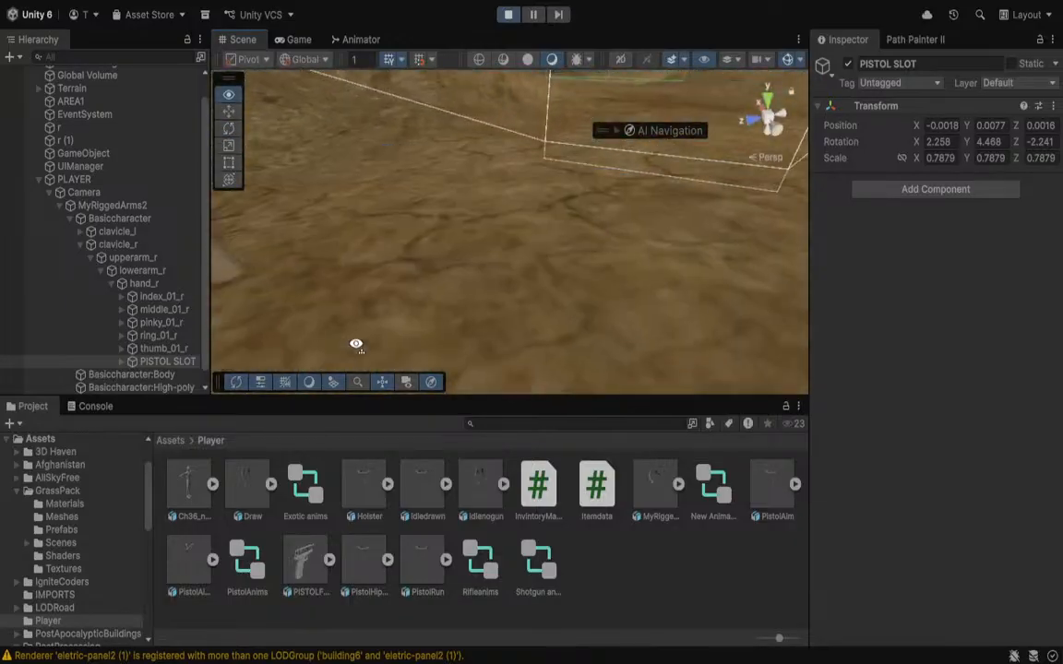
pyautogui.press('f')
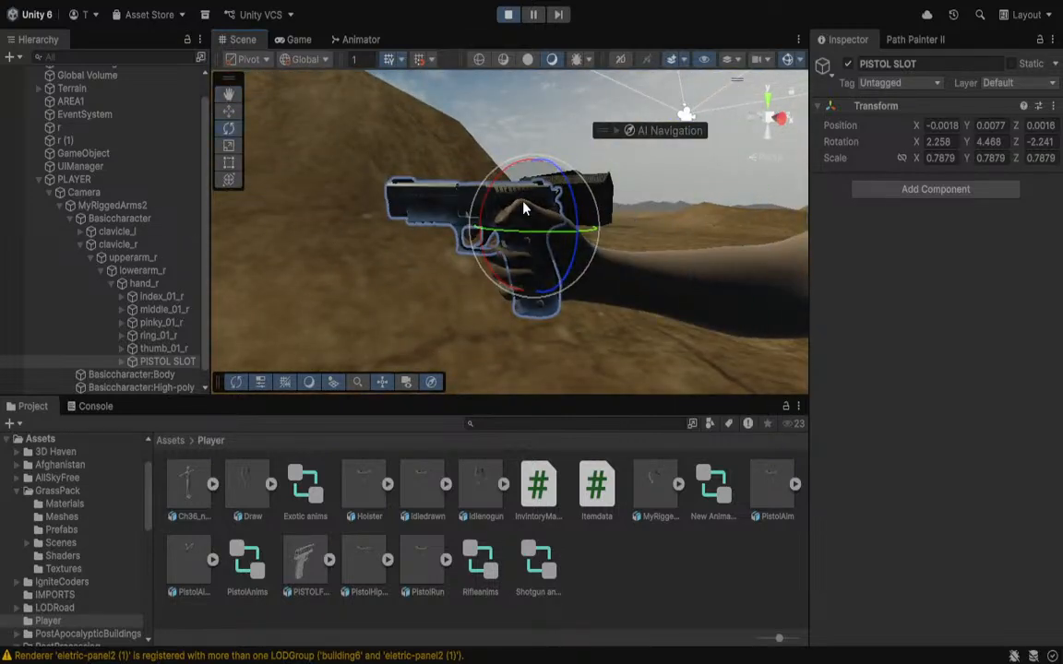
pyautogui.press('r')
pyautogui.moveTo(535, 229); pyautogui.dragTo(539, 231)
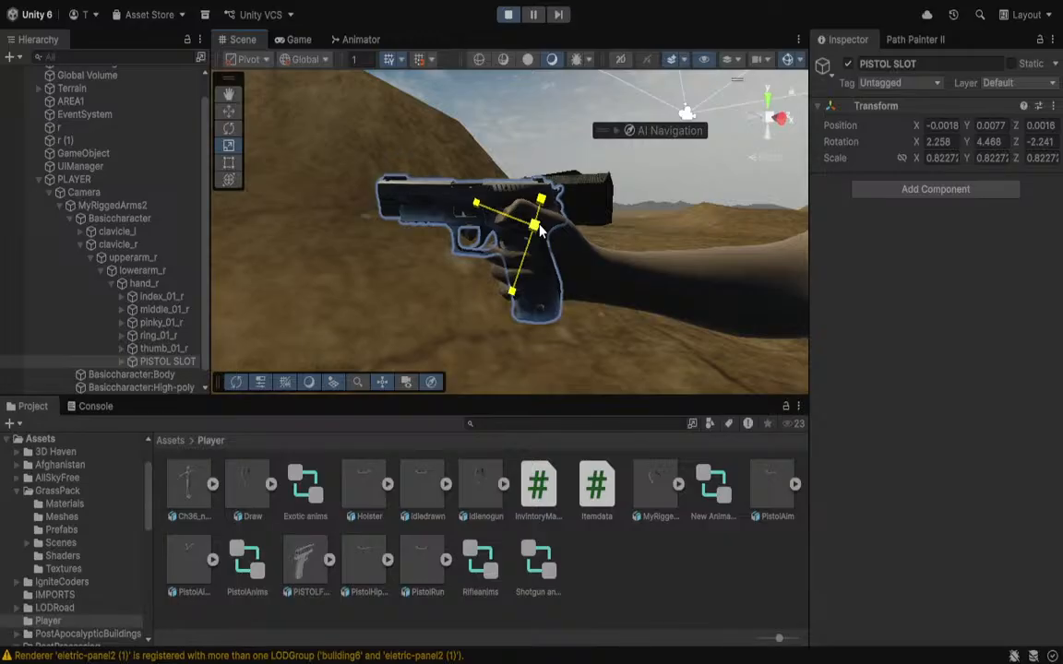
pyautogui.press('w')
pyautogui.moveTo(538, 180); pyautogui.dragTo(539, 171)
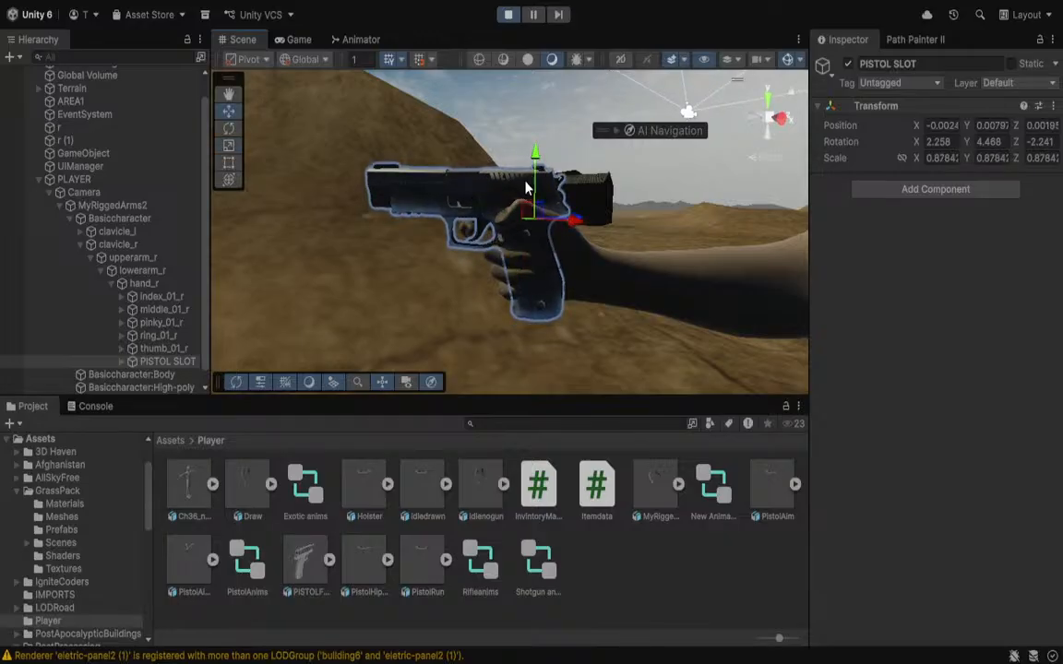
# Rotate PISTOL SLOT to about X 5.8, Y 2.9, Z -3.8 and check its aim in the scene and game views.
pyautogui.moveTo(526, 185); pyautogui.dragTo(235, 186, button='right')
pyautogui.hotkey('shift', 'space')
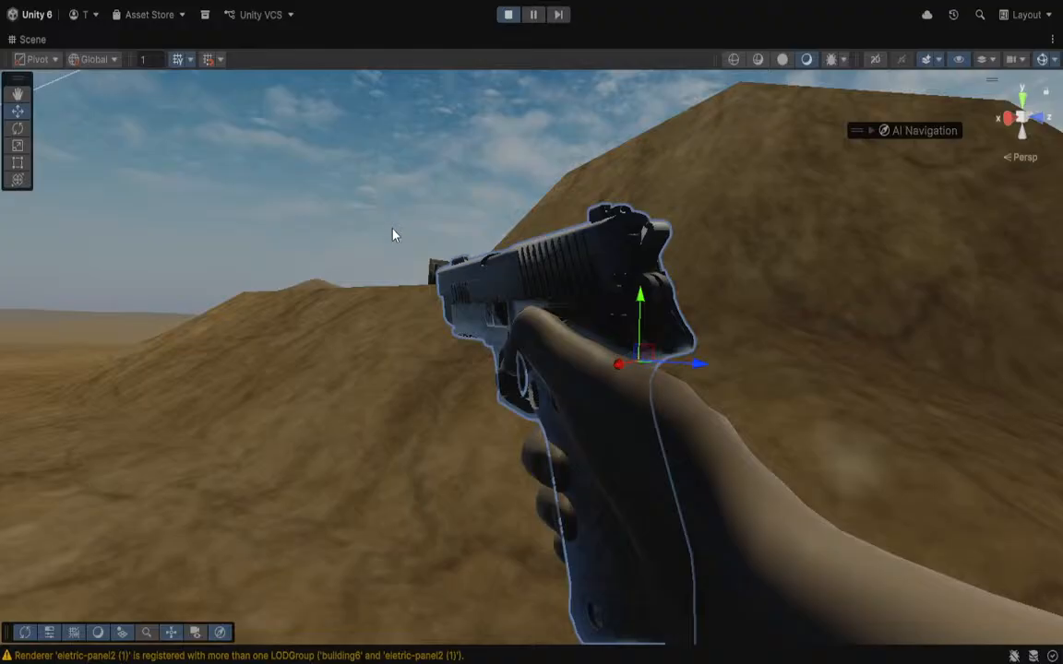
pyautogui.moveTo(393, 233); pyautogui.dragTo(276, 346, button='right')
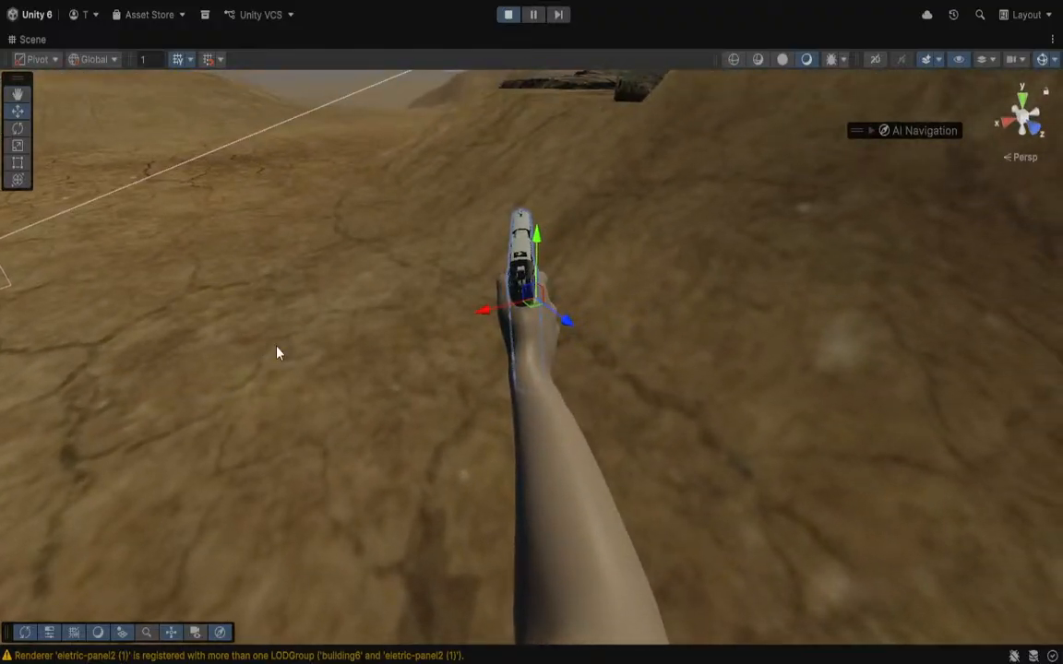
pyautogui.press('e')
pyautogui.moveTo(489, 319); pyautogui.dragTo(501, 329)
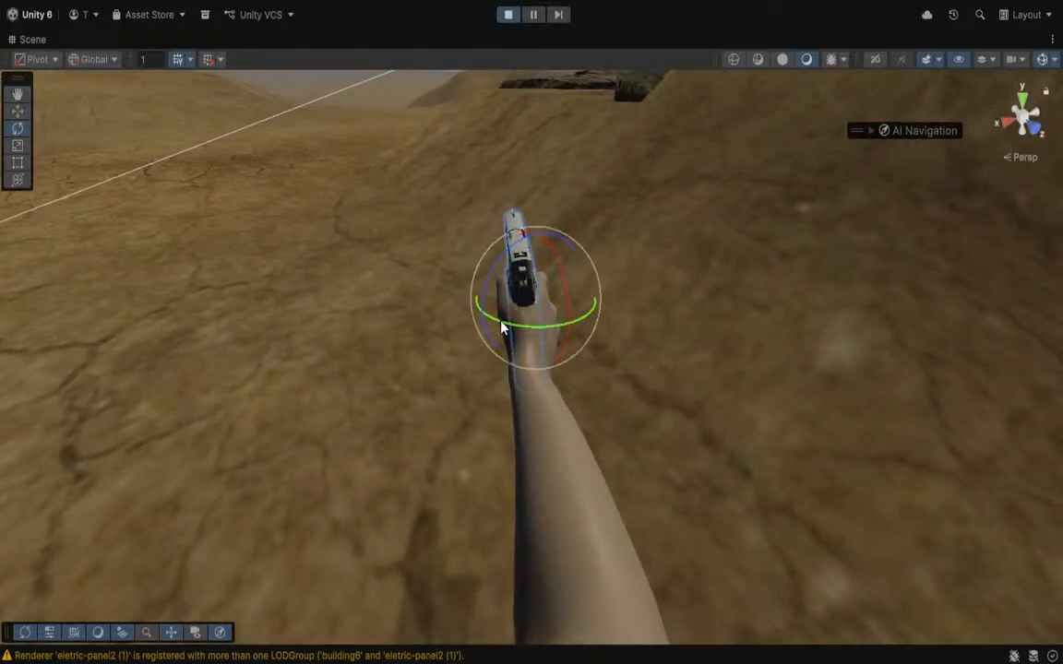
pyautogui.moveTo(501, 330); pyautogui.dragTo(452, 134, button='right')
pyautogui.moveTo(444, 272); pyautogui.dragTo(215, 308, button='right')
pyautogui.moveTo(402, 166); pyautogui.dragTo(550, 194, button='right')
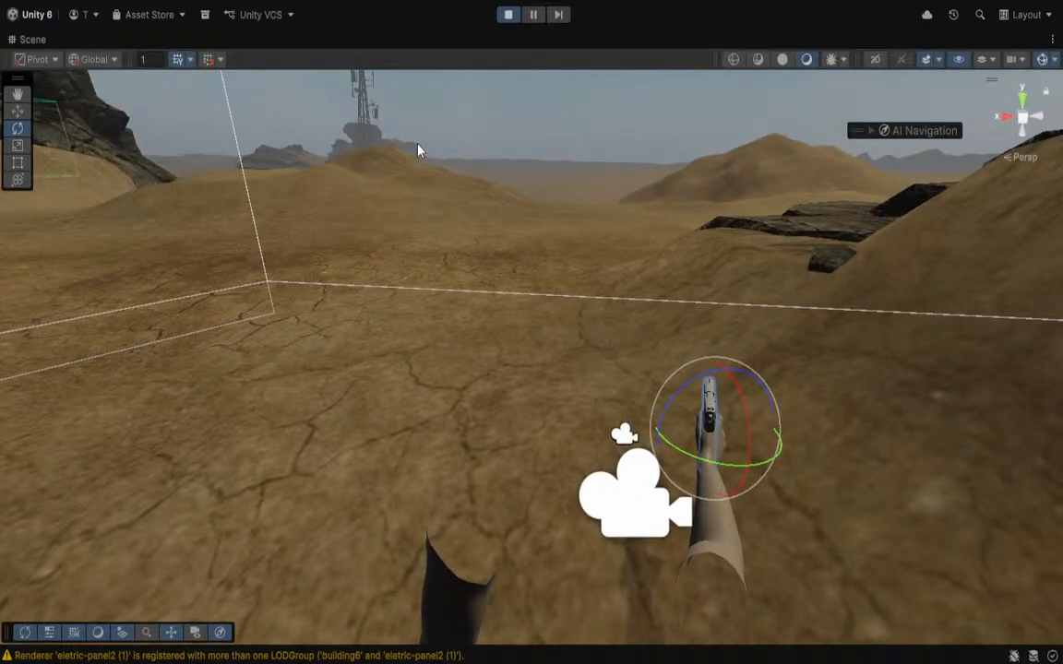
pyautogui.hotkey('shift', 'space')
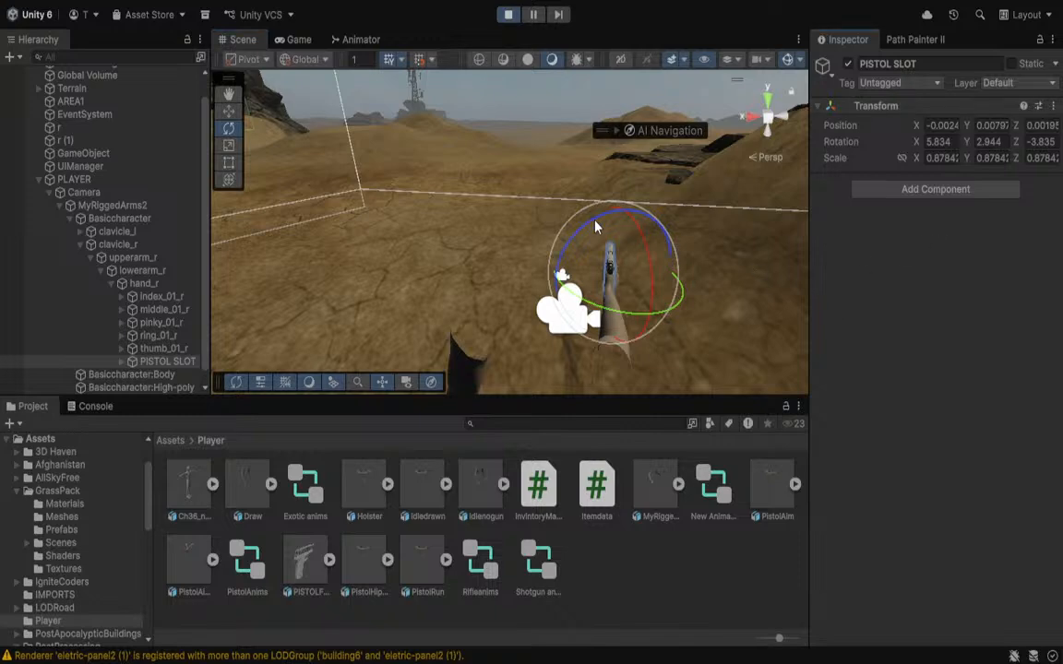
pyautogui.click(300, 40)
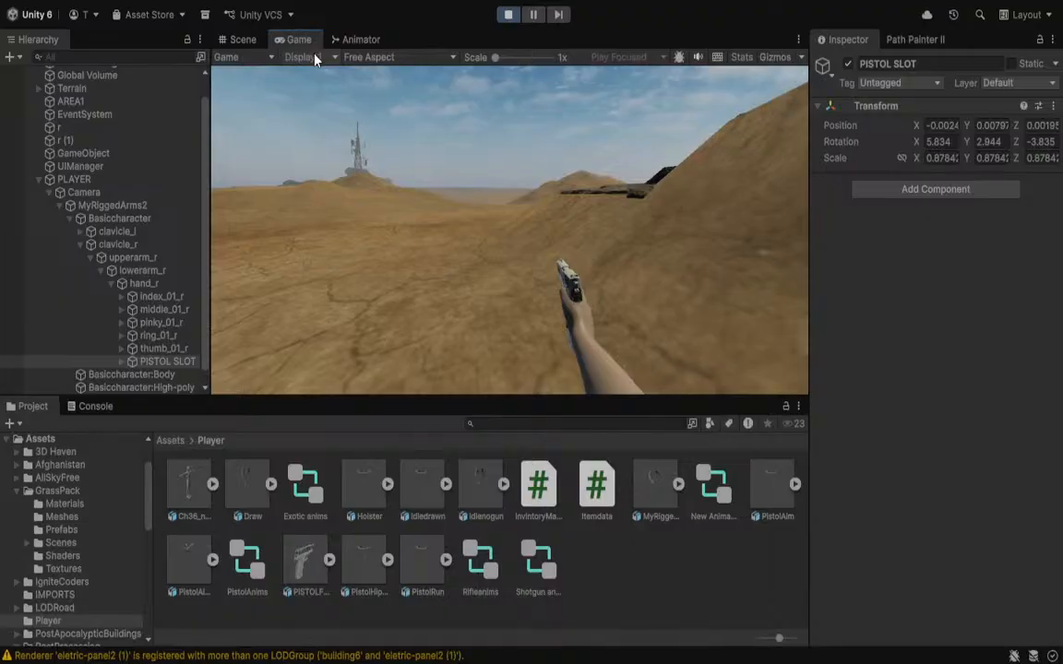
pyautogui.click(243, 39)
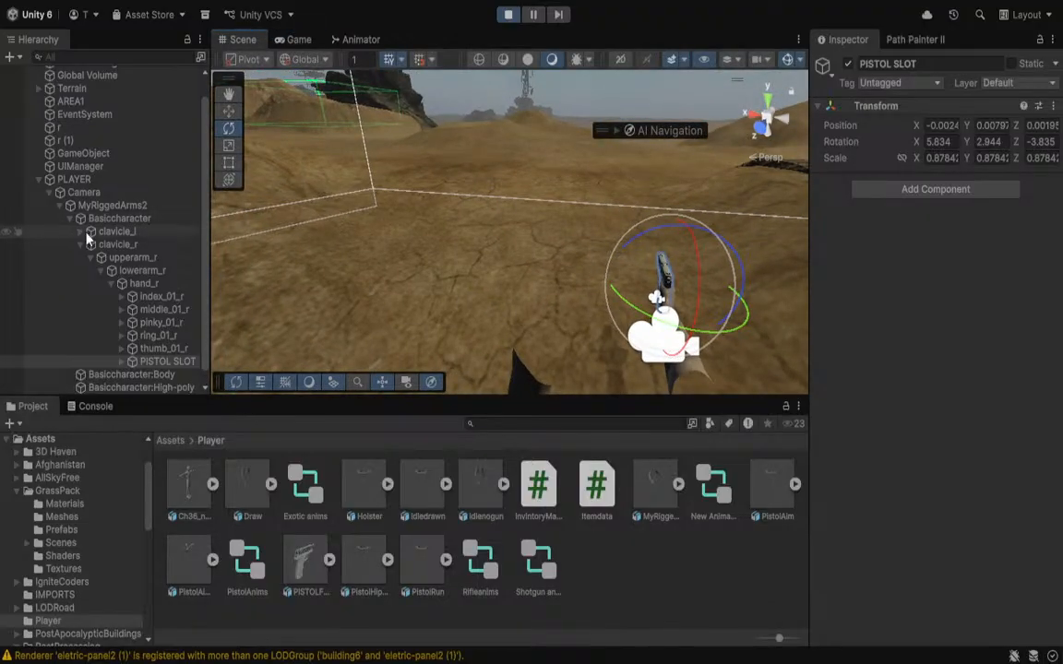
# Move MyRiggedArms2 back relative to the camera to about X -0.091, Y -0.256, Z -0.231, checking the framing in the game view.
pyautogui.scroll(-1, 88, 240)
pyautogui.click(88, 192)
pyautogui.moveTo(534, 285); pyautogui.dragTo(490, 297, button='right')
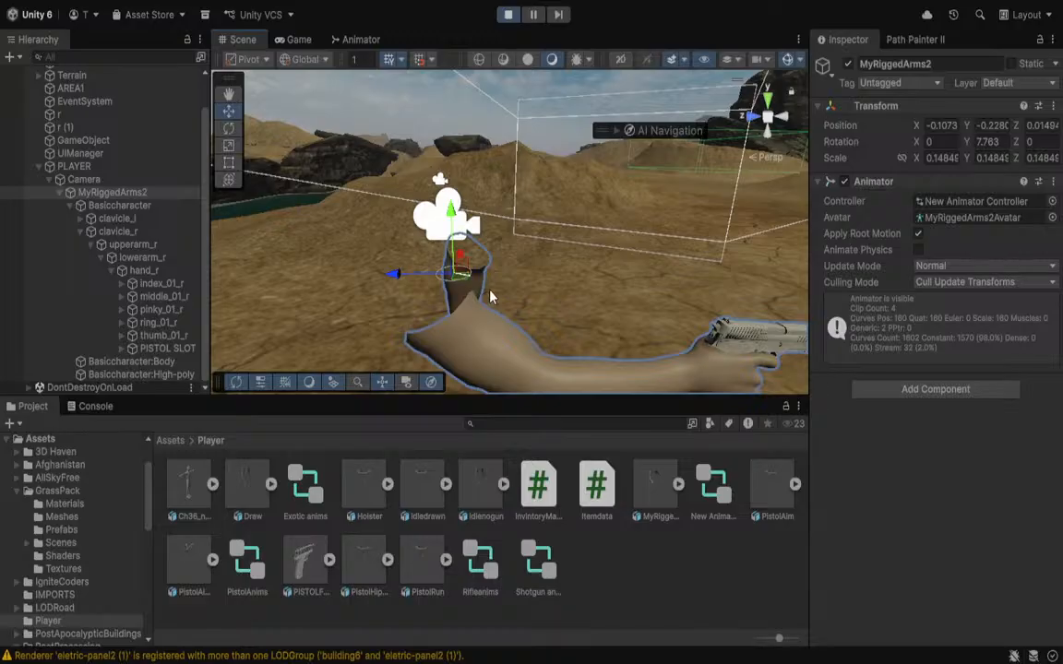
pyautogui.moveTo(395, 275); pyautogui.dragTo(359, 275)
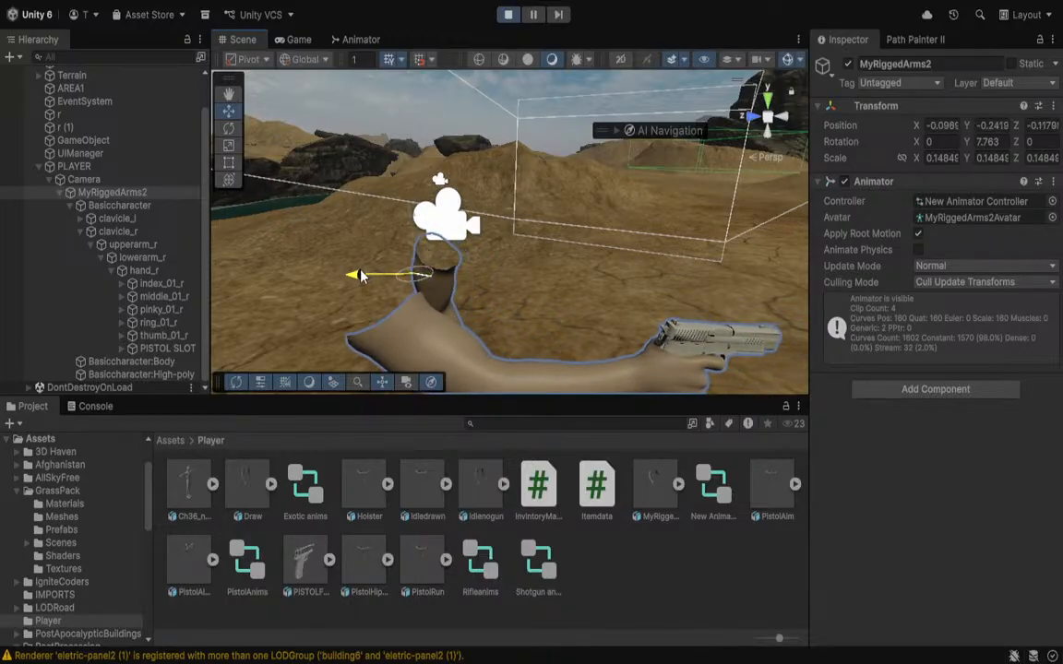
pyautogui.click(296, 38)
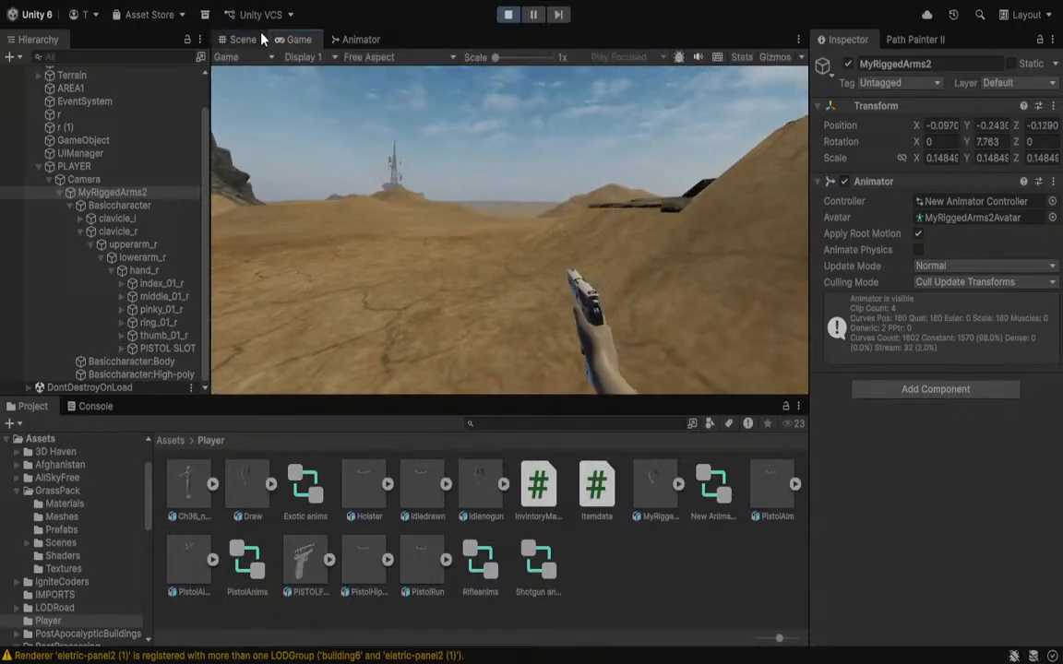
pyautogui.click(245, 39)
pyautogui.moveTo(352, 275); pyautogui.dragTo(323, 277)
pyautogui.click(287, 41)
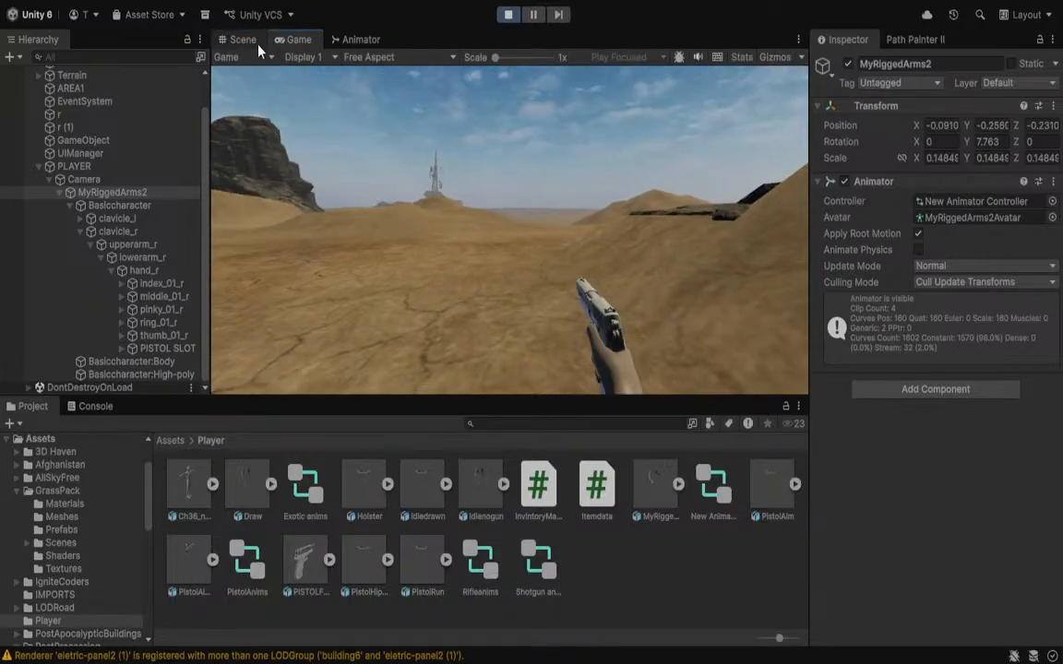
# Rotate MyRiggedArms2 to about X 0.03, Y 10.2, Z -0.18 and check the result in the game view.
pyautogui.click(244, 39)
pyautogui.press('e')
pyautogui.moveTo(420, 309); pyautogui.dragTo(406, 294)
pyautogui.click(297, 41)
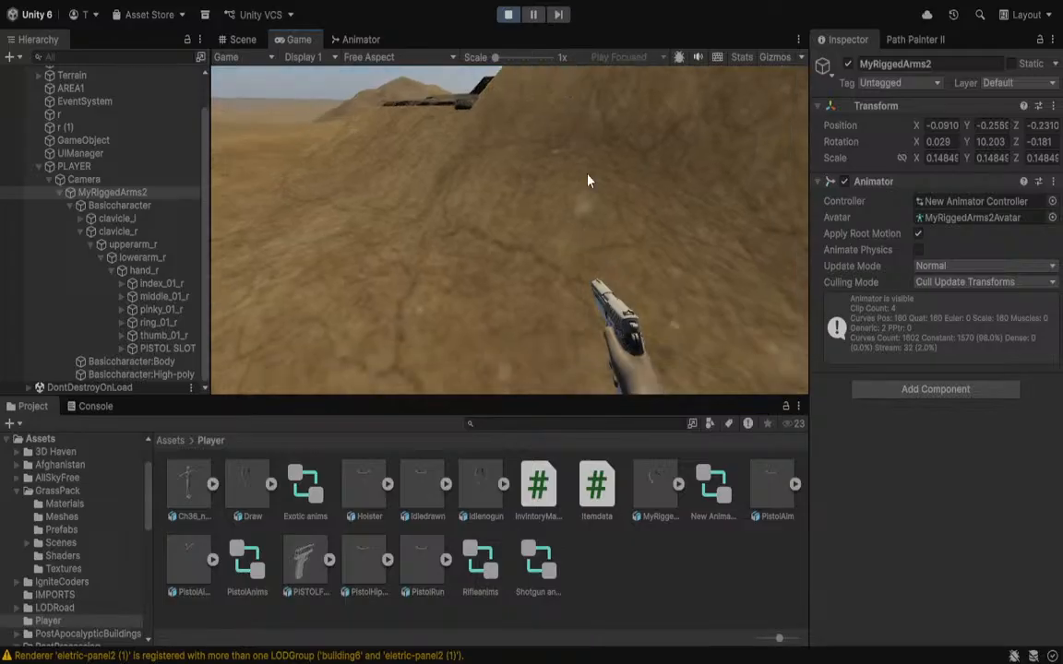
# Play-test holstering and drawing the pistol while walking across the desert, and stop play mode.
pyautogui.click(588, 179)
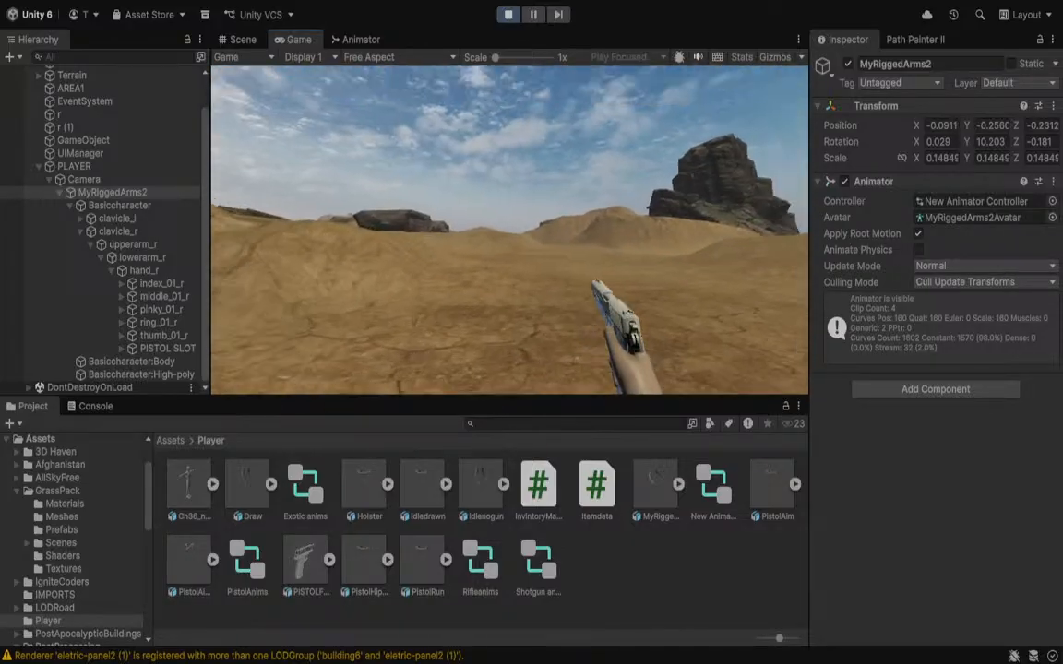
pyautogui.press('1')
pyautogui.press('w')
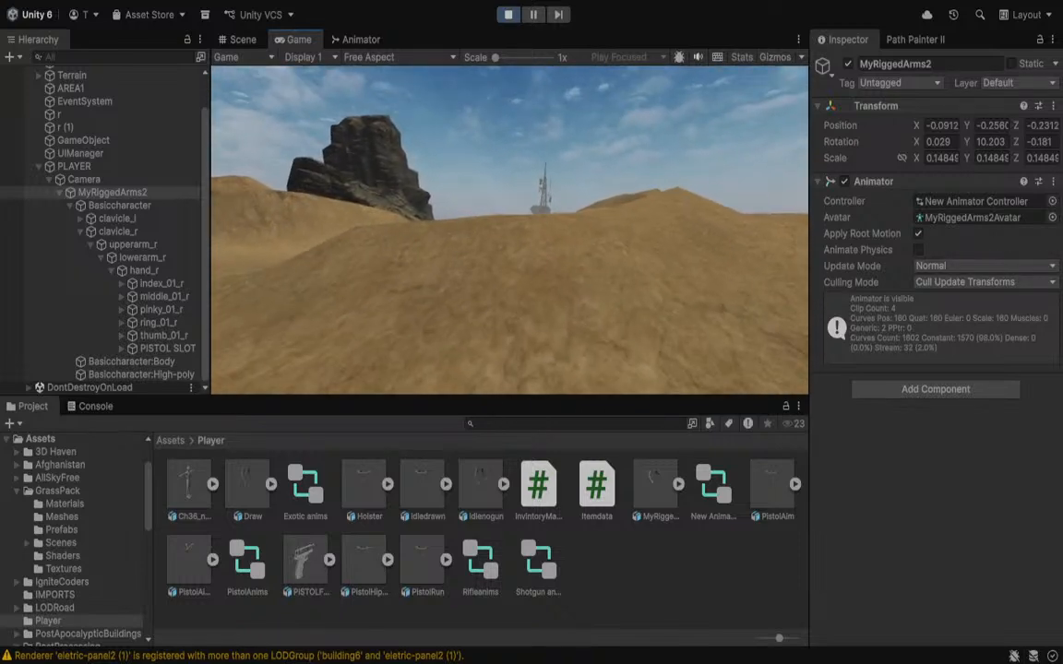
pyautogui.press('1')
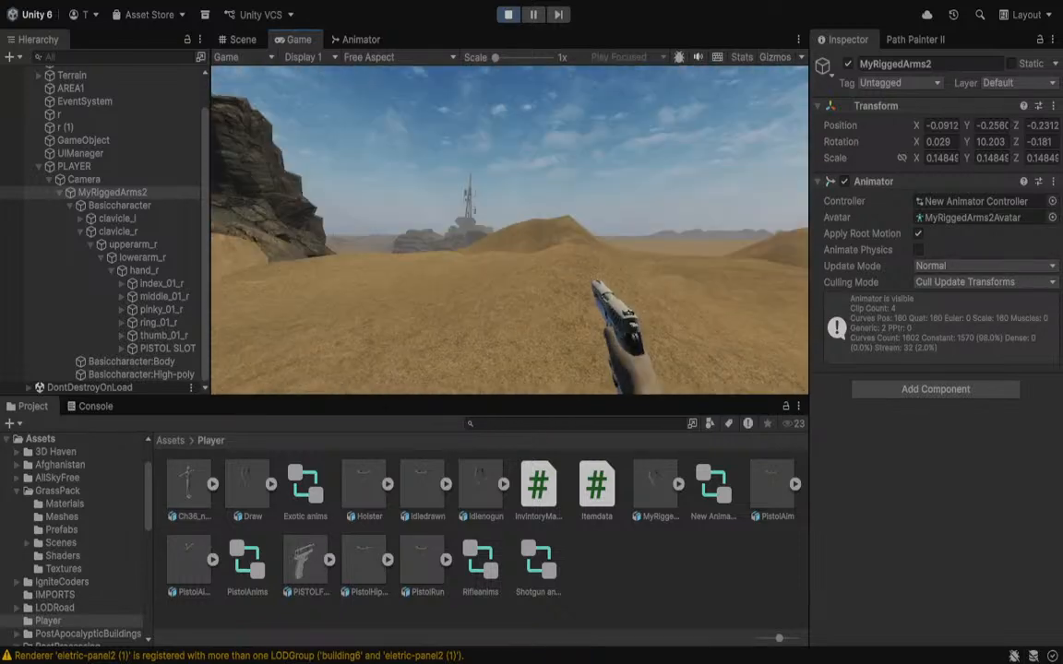
pyautogui.press('w')
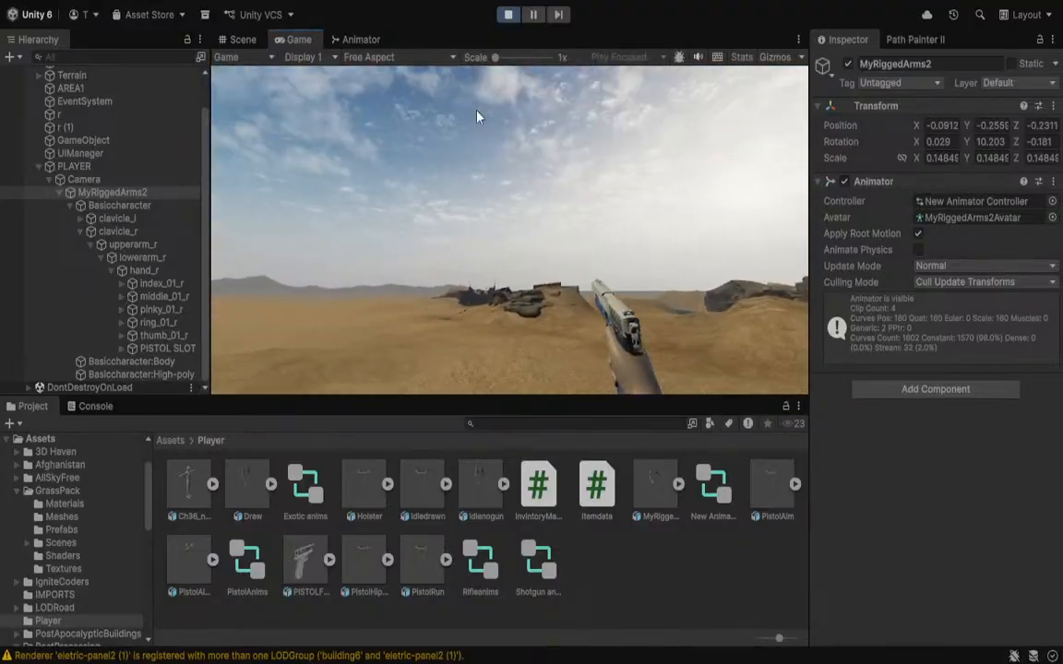
pyautogui.hotkey('ctrl', 'p')
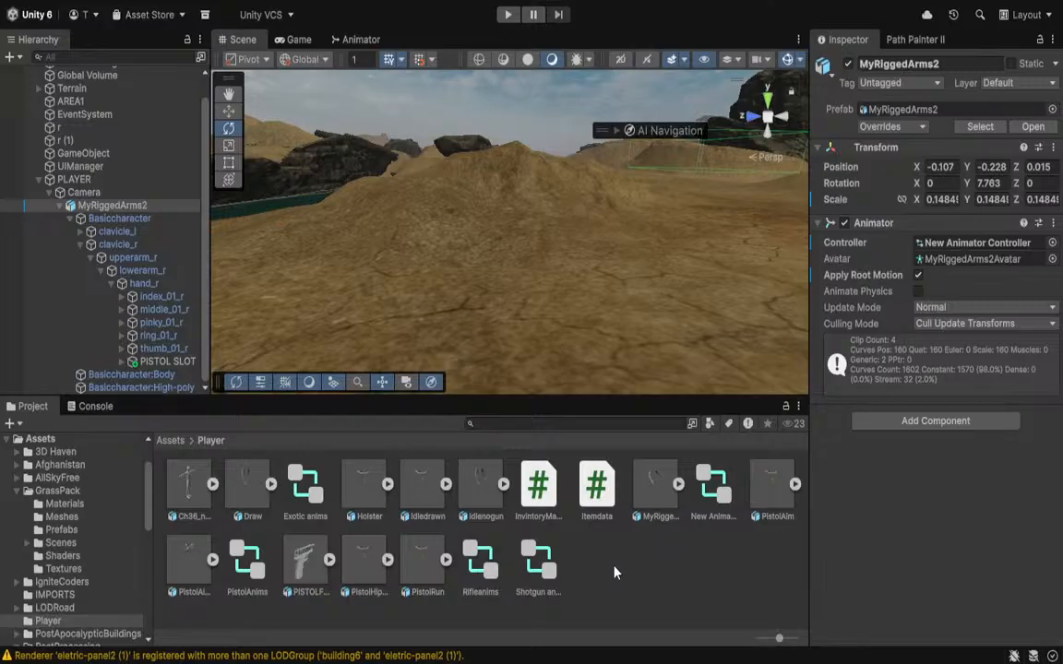
# Select the FPScontroller script in the Assets/Scripts folder.
pyautogui.click(170, 441)
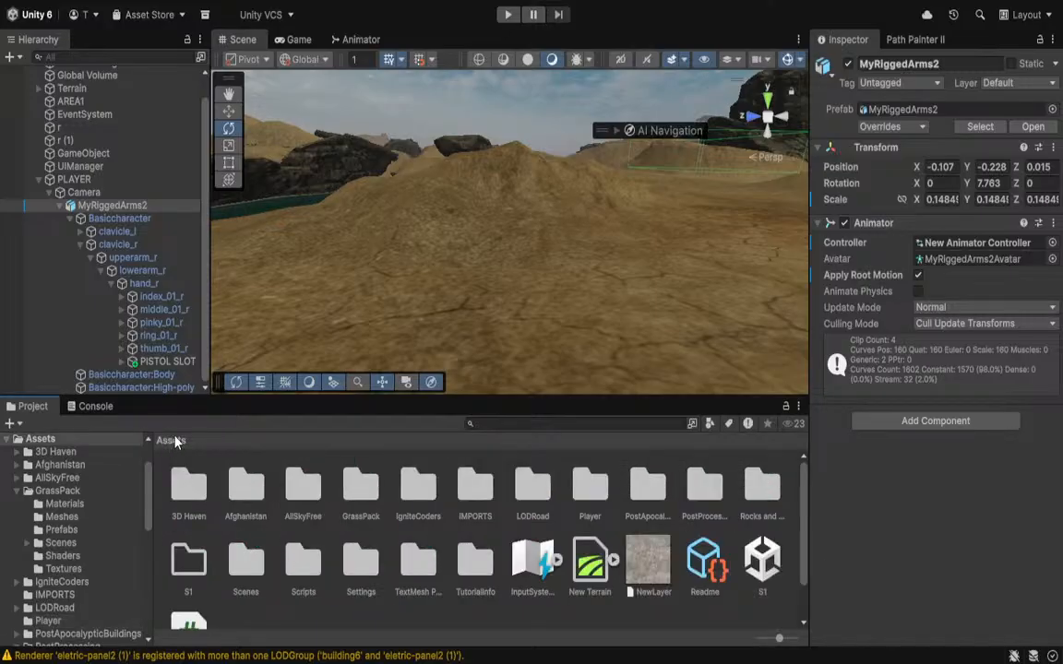
pyautogui.click(312, 562)
pyautogui.doubleClick(312, 561)
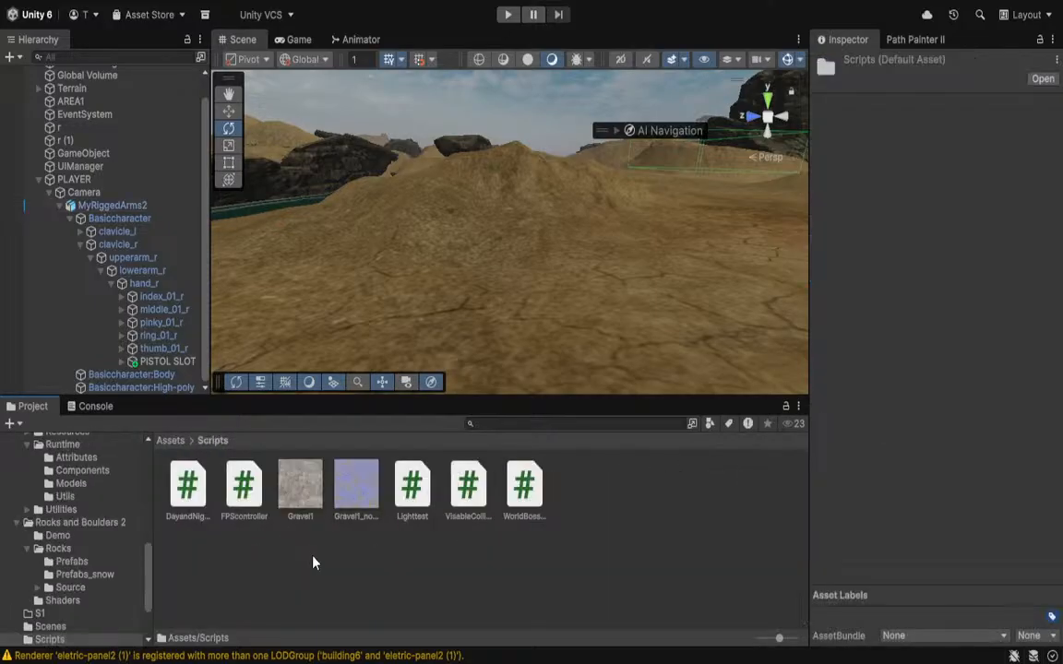
pyautogui.click(245, 486)
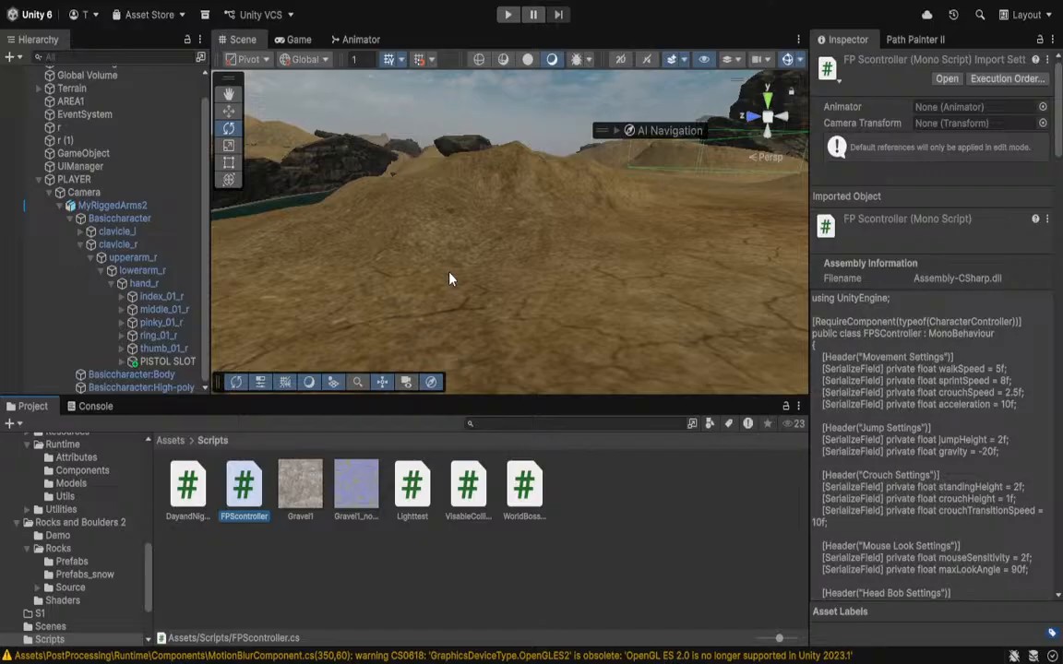
# Examine PLAYER's FPS Controller settings, including weapon sway, slope slide and animation.
pyautogui.click(98, 209)
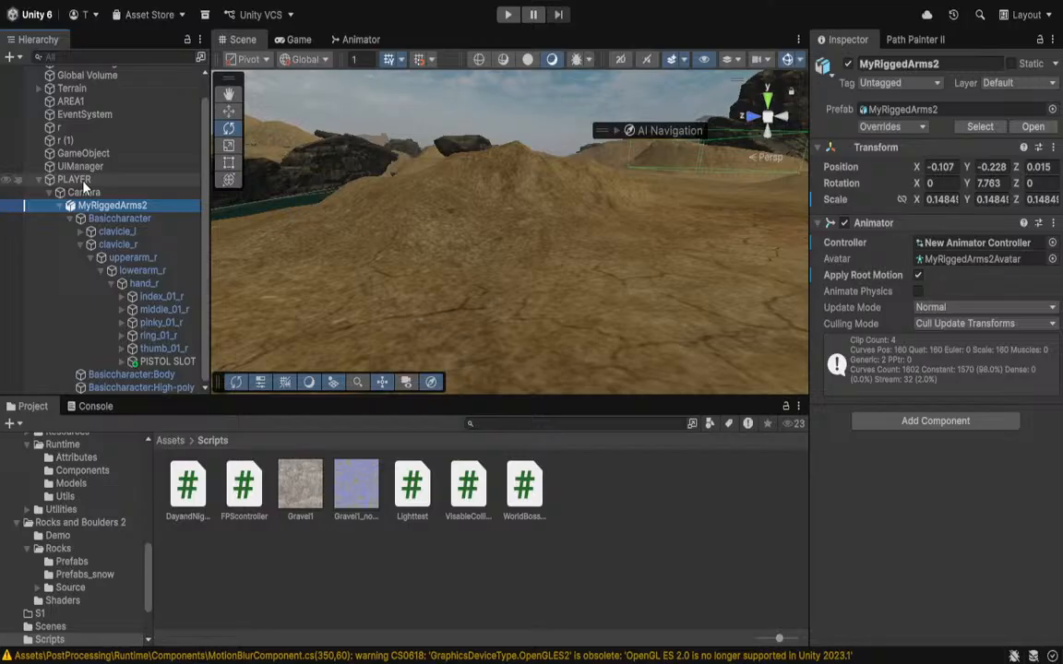
pyautogui.click(76, 179)
pyautogui.scroll(-10, 867, 406)
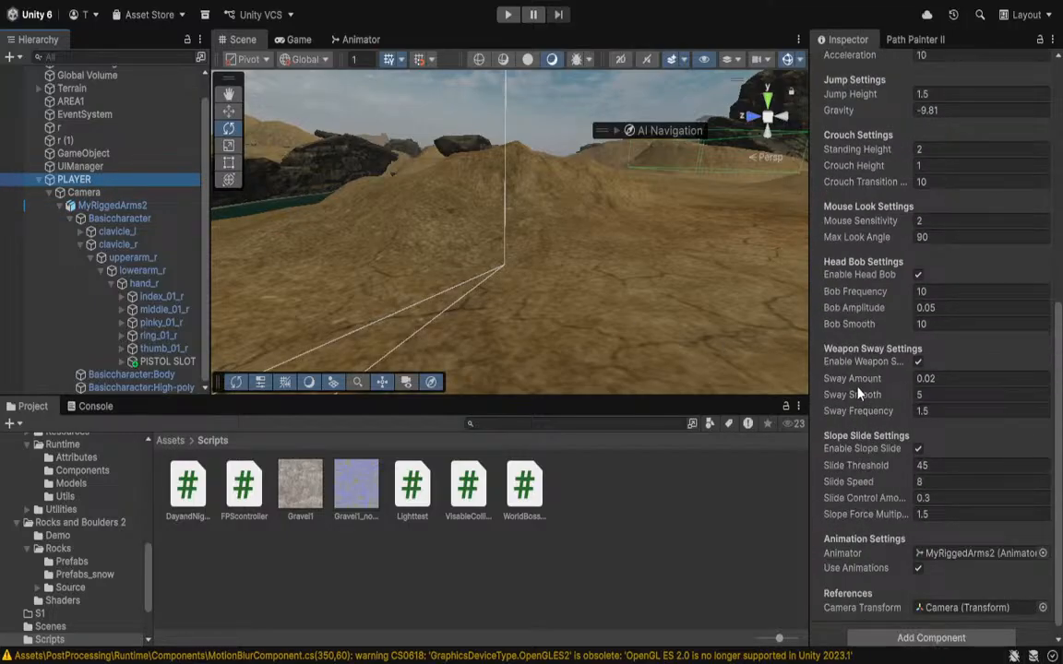
# Play-test the scene, walking past the buildings with the pistol drawn to check the weapon sway.
pyautogui.click(508, 15)
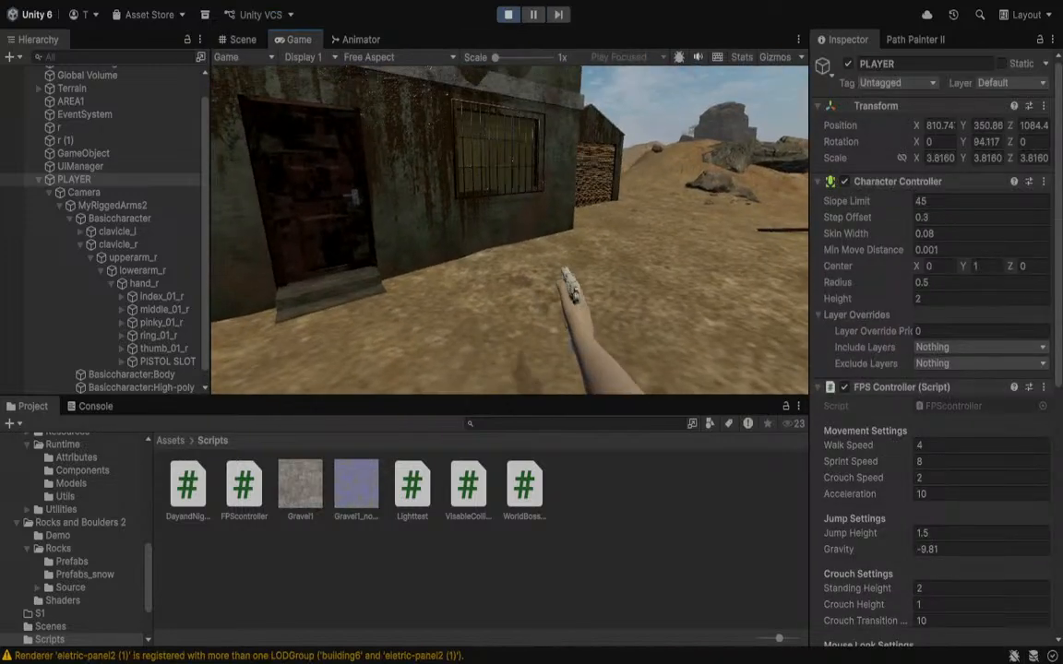
pyautogui.press('w')
pyautogui.press('w')
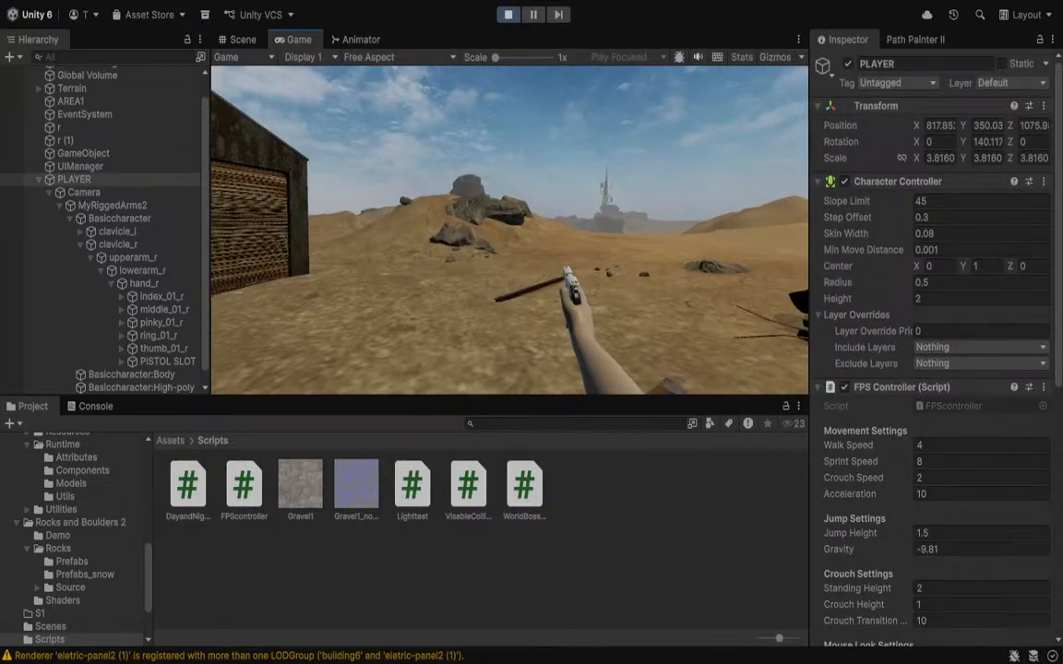
pyautogui.press('Escape')
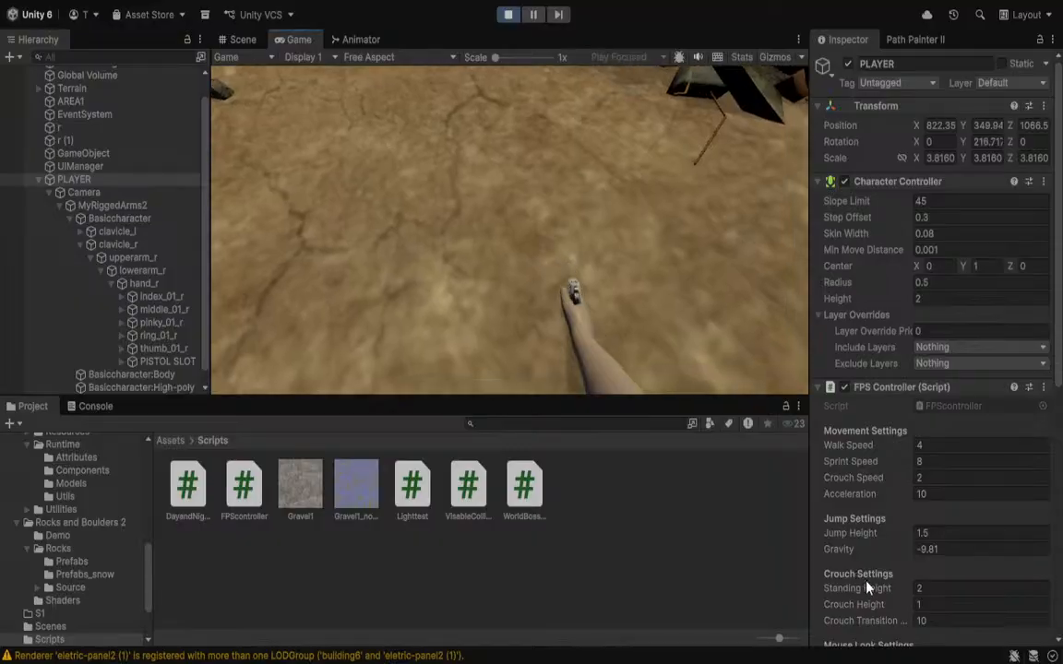
# Try PLAYER's weapon sway with a Sway Amount of 1.91 and with sway disabled, and stop play mode.
pyautogui.scroll(-3, 867, 590)
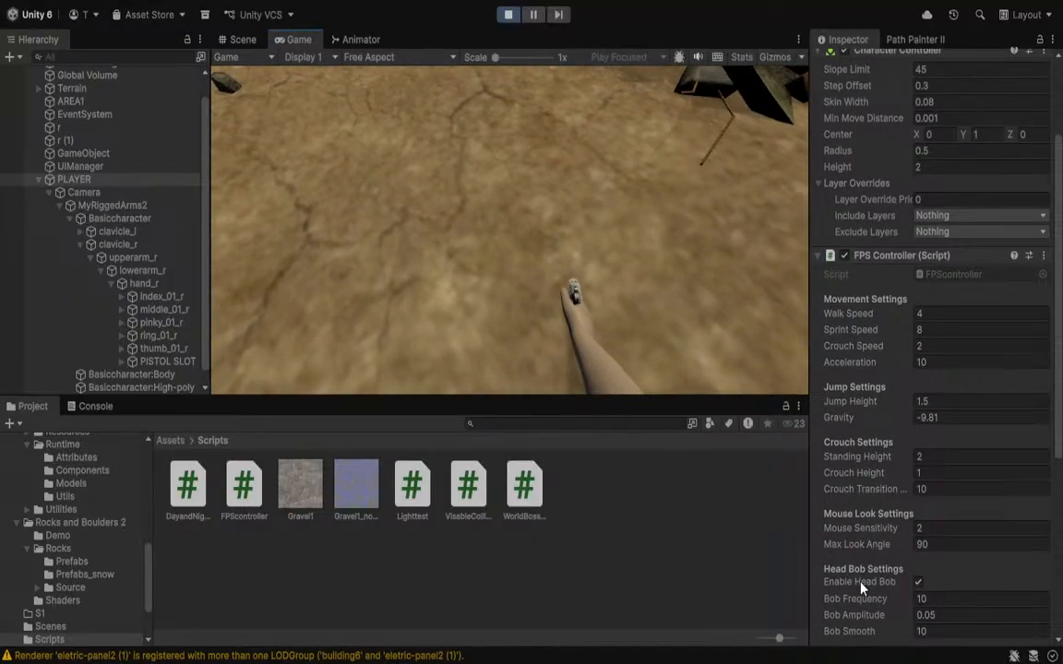
pyautogui.scroll(-3, 866, 585)
pyautogui.moveTo(868, 556); pyautogui.dragTo(911, 551)
pyautogui.click(433, 143)
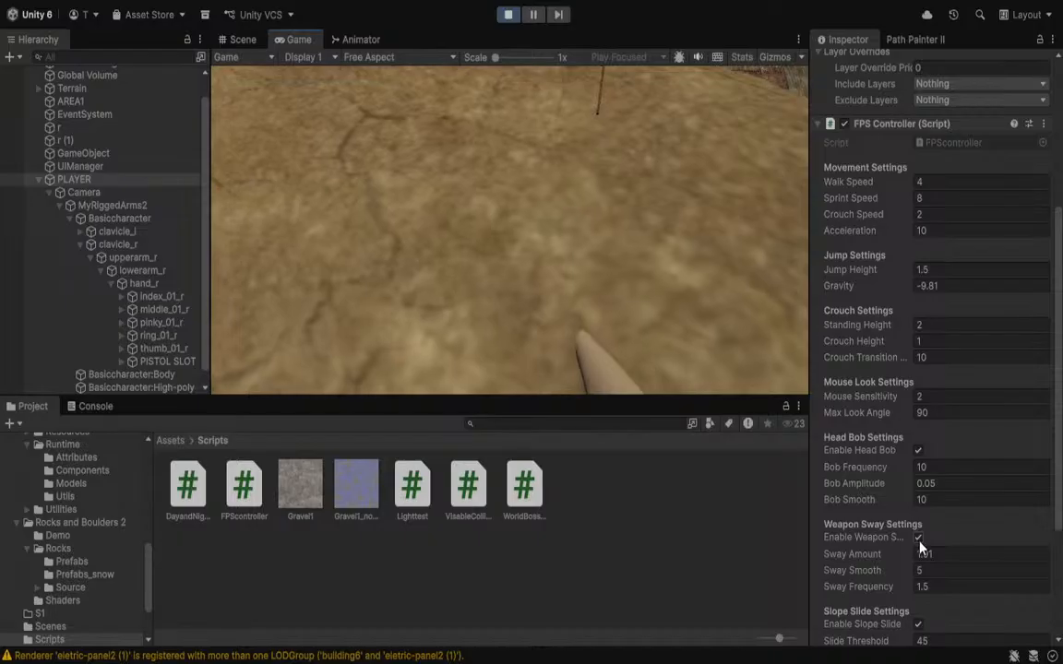
pyautogui.click(917, 537)
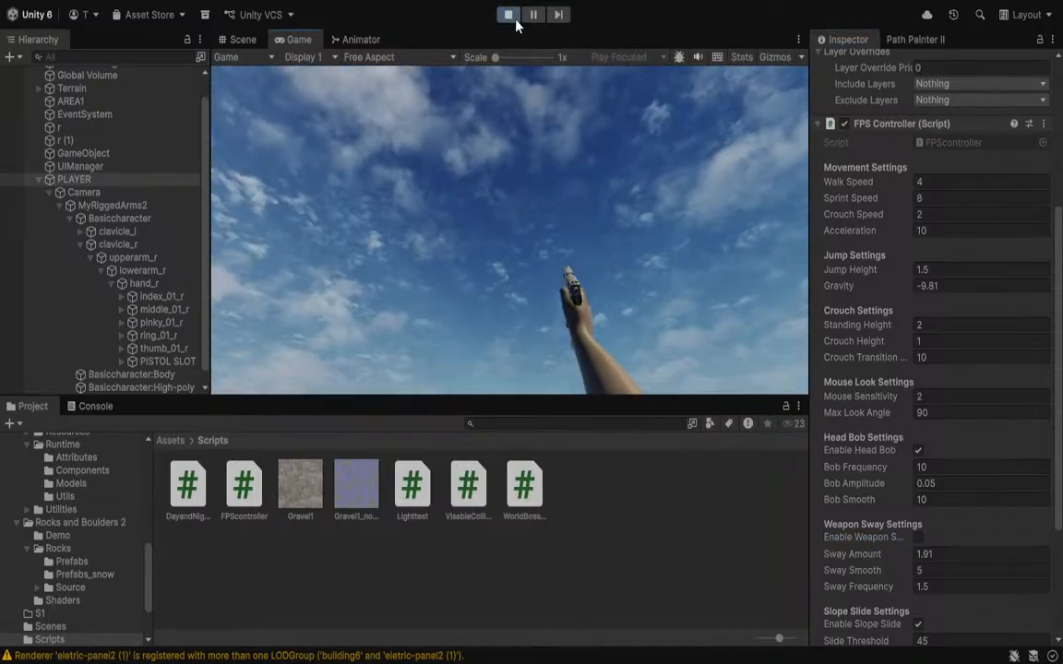
pyautogui.click(508, 14)
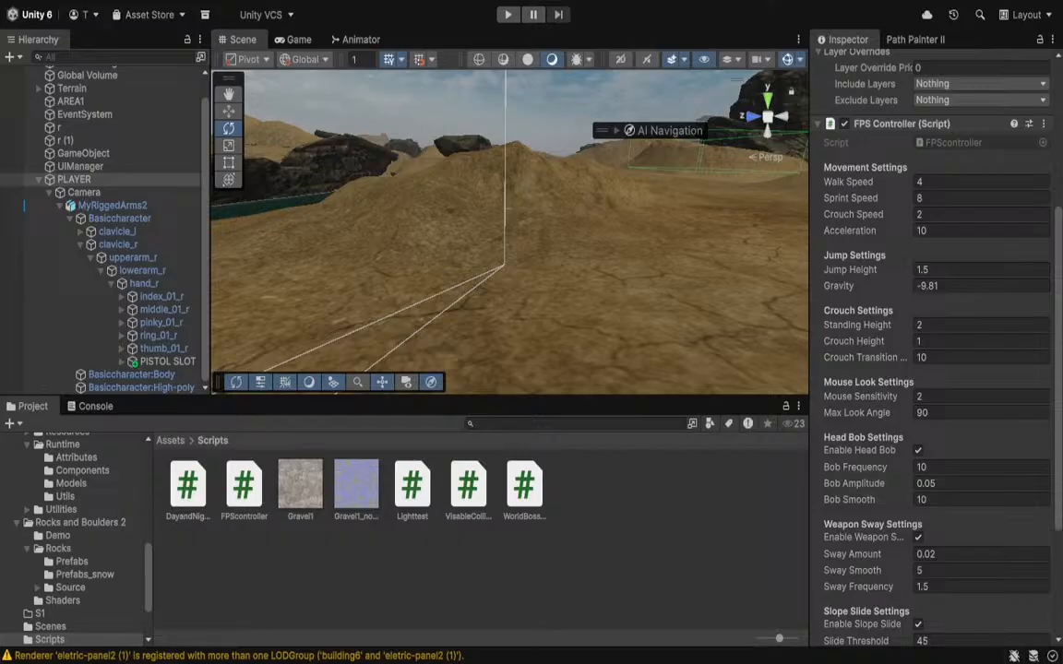
# Review the FPScontroller script and play-test walking with PLAYER's Sway Amount set to 1.84.
pyautogui.click(245, 494)
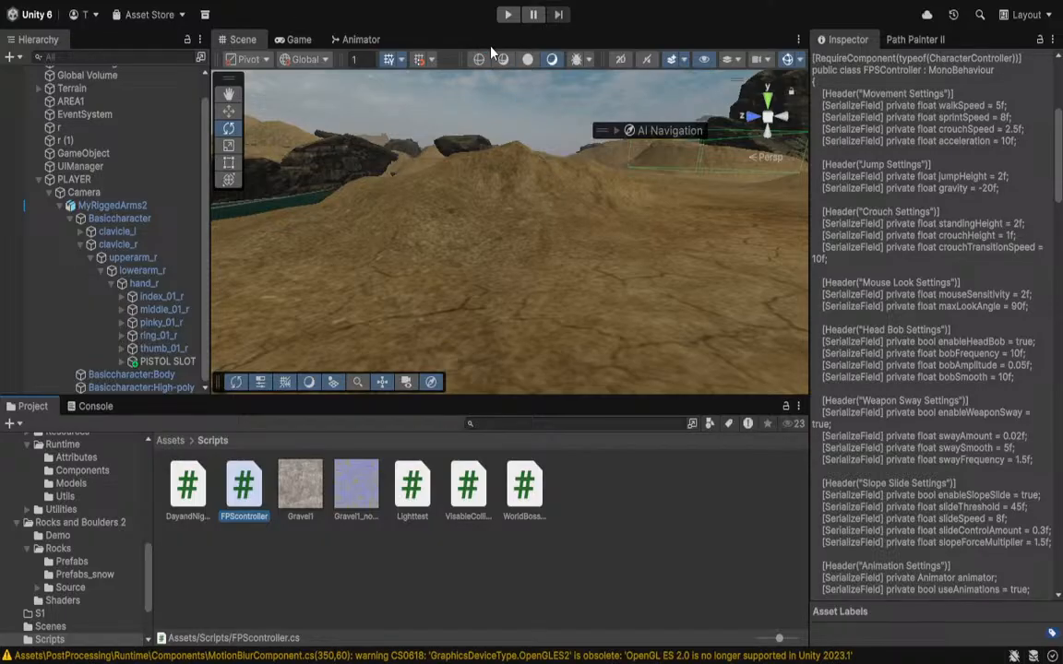
pyautogui.click(507, 14)
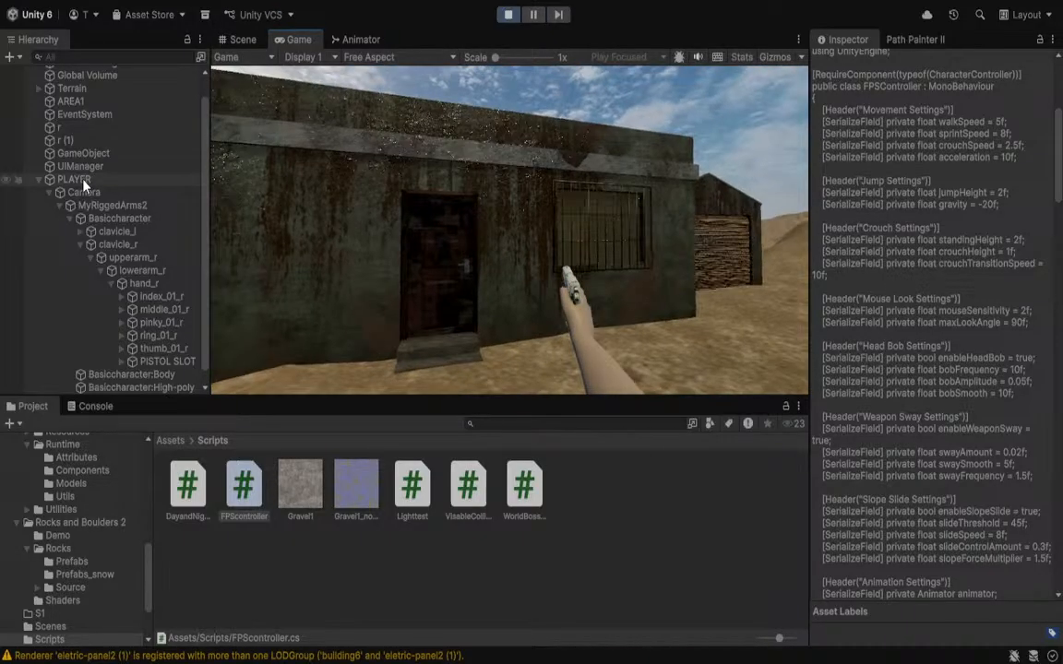
pyautogui.click(74, 179)
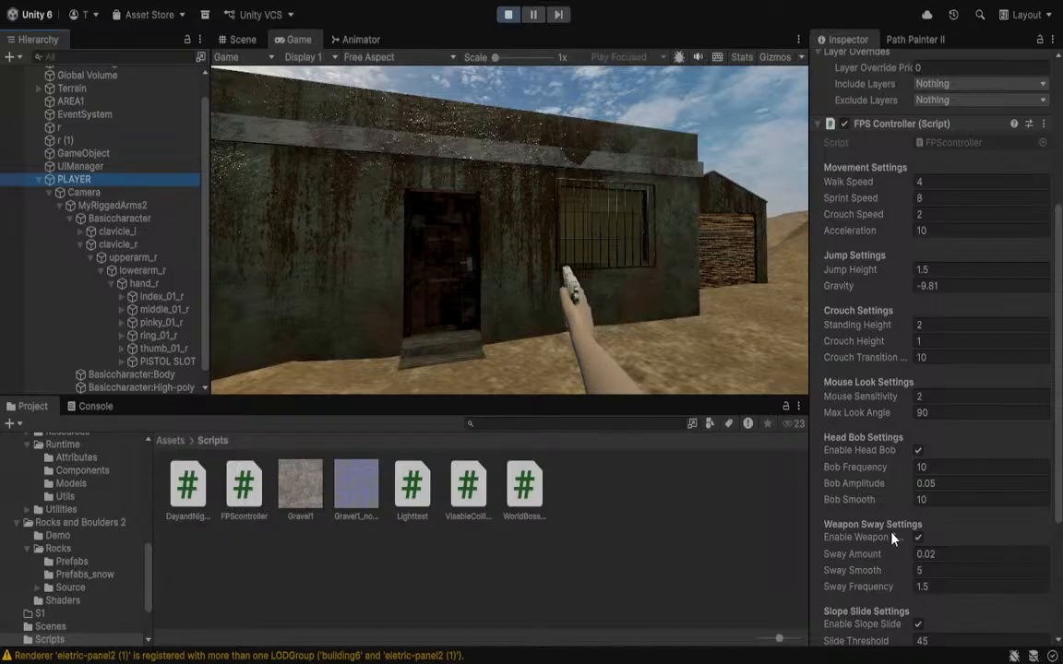
pyautogui.moveTo(861, 556); pyautogui.dragTo(897, 559)
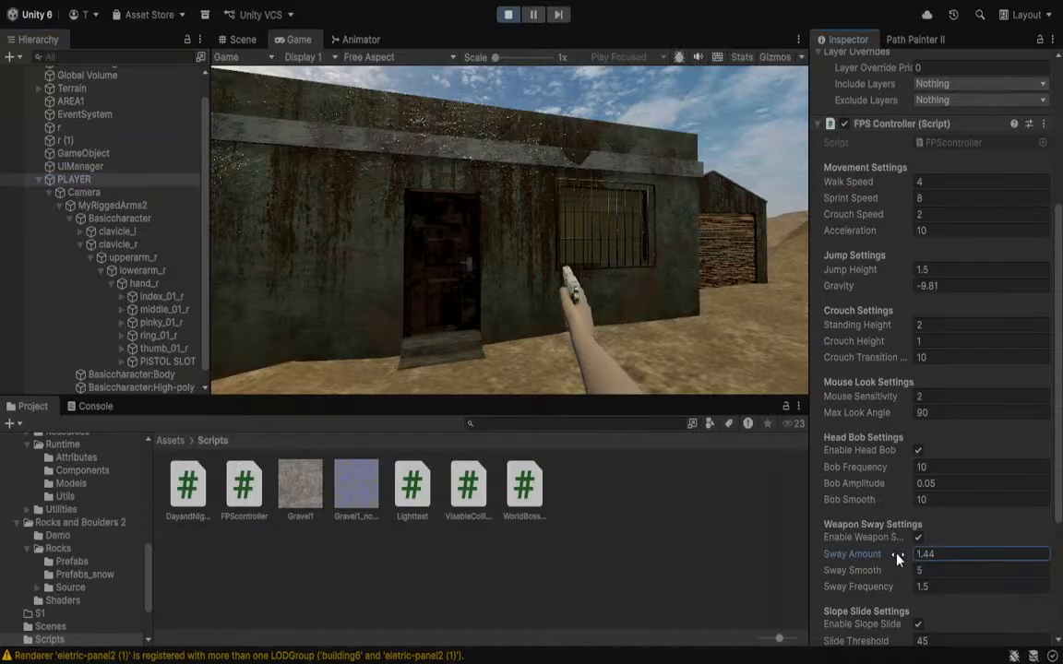
pyautogui.click(507, 261)
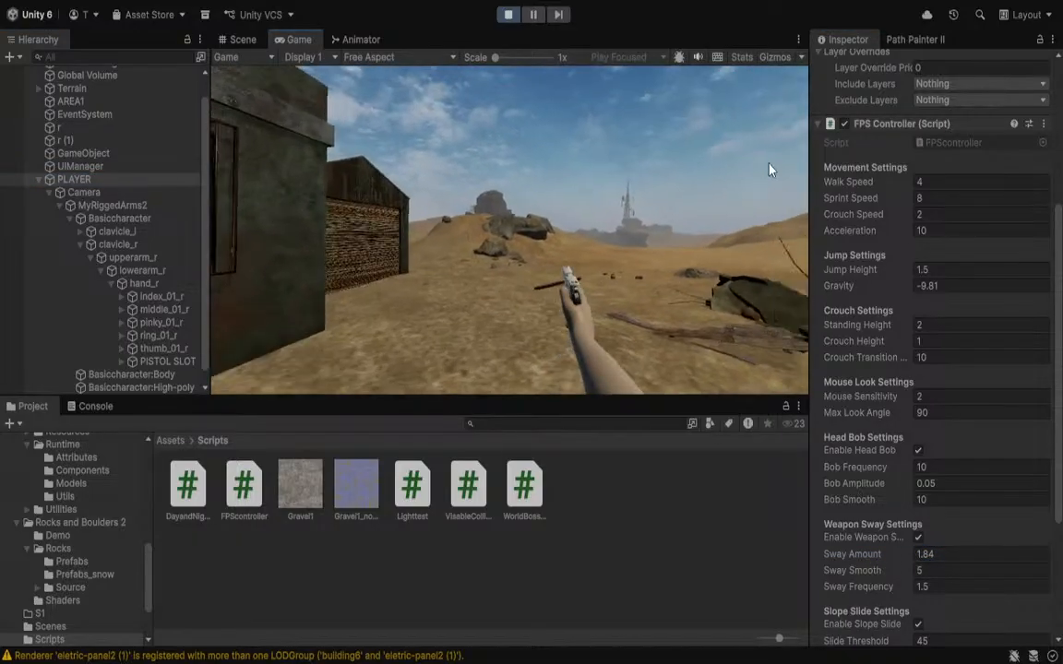
pyautogui.press('w')
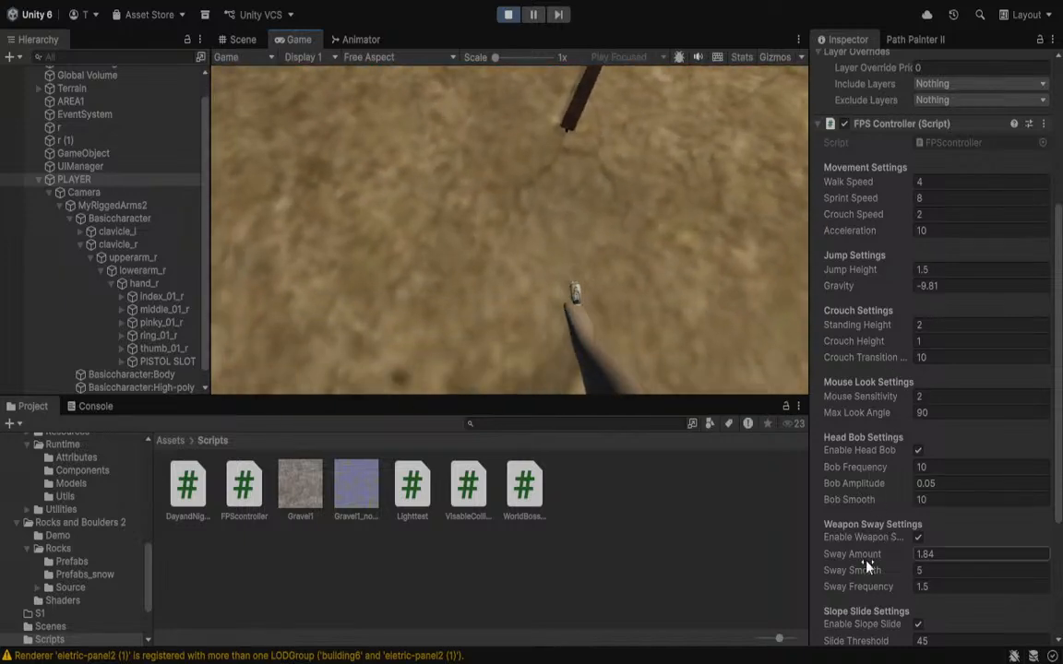
# Try PLAYER's weapon sway with a Sway Amount of 11.82 while walking, and with weapon sway disabled.
pyautogui.moveTo(868, 553); pyautogui.dragTo(877, 556)
pyautogui.moveTo(951, 555); pyautogui.dragTo(1051, 551)
pyautogui.click(590, 276)
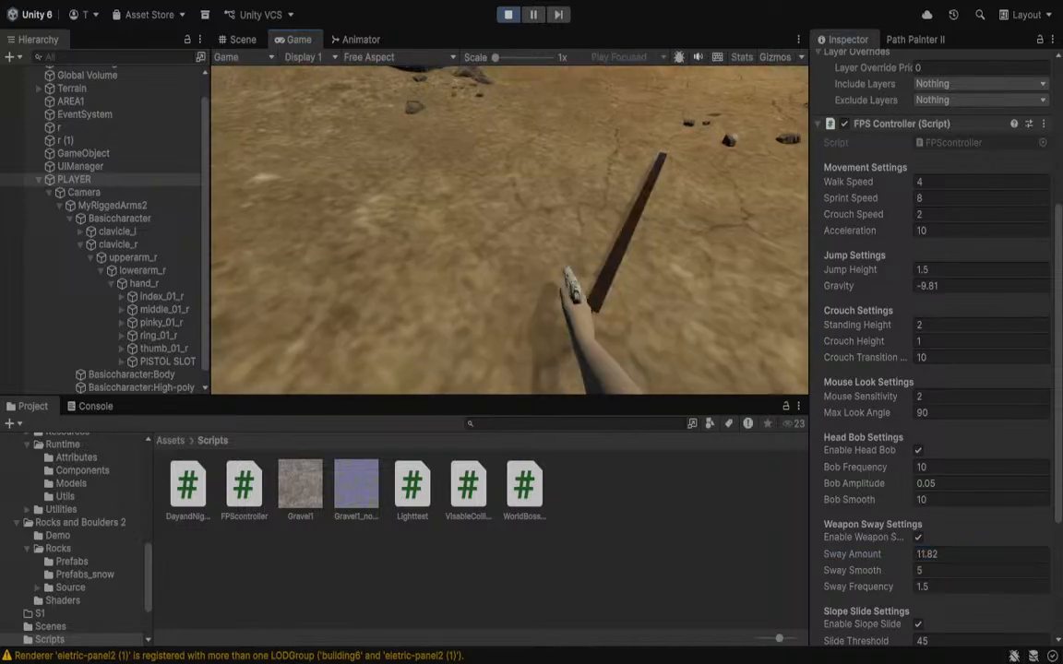
pyautogui.press('w')
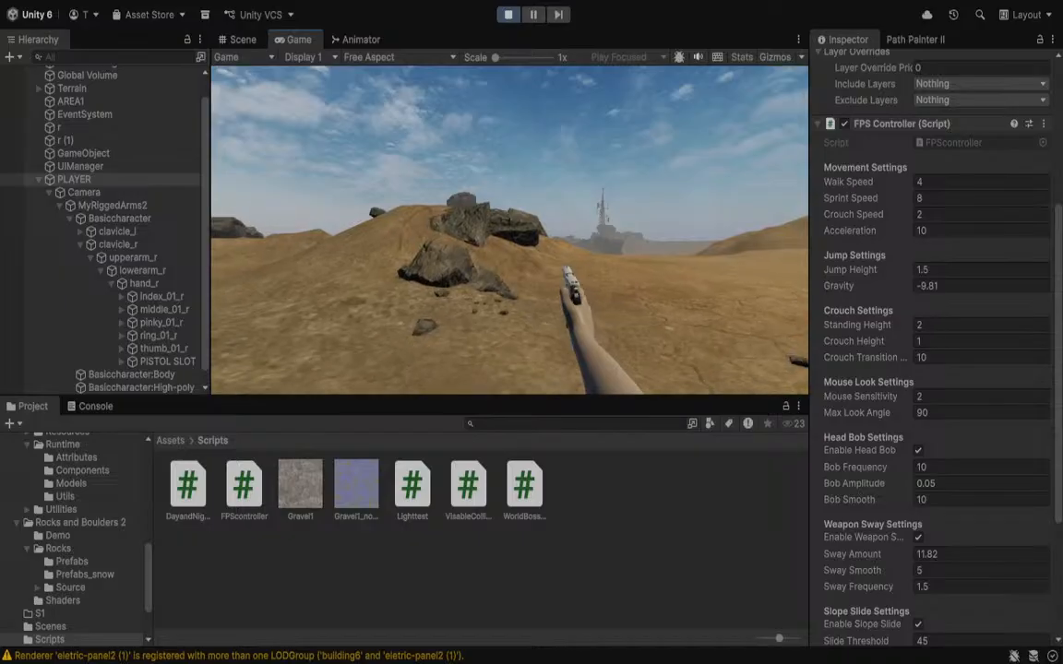
pyautogui.press('w')
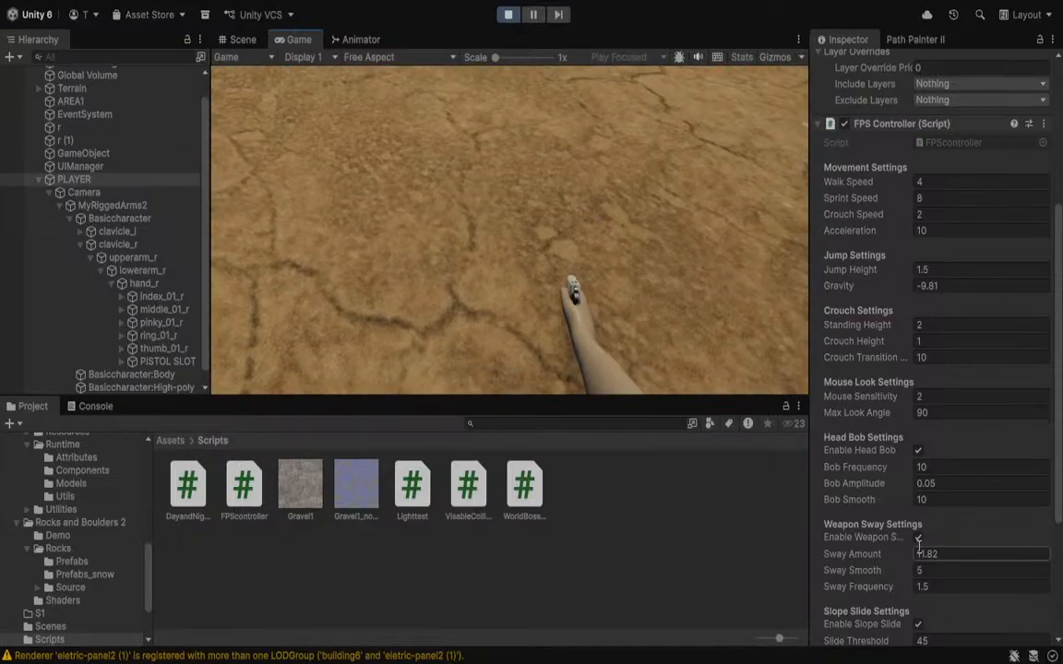
pyautogui.click(918, 536)
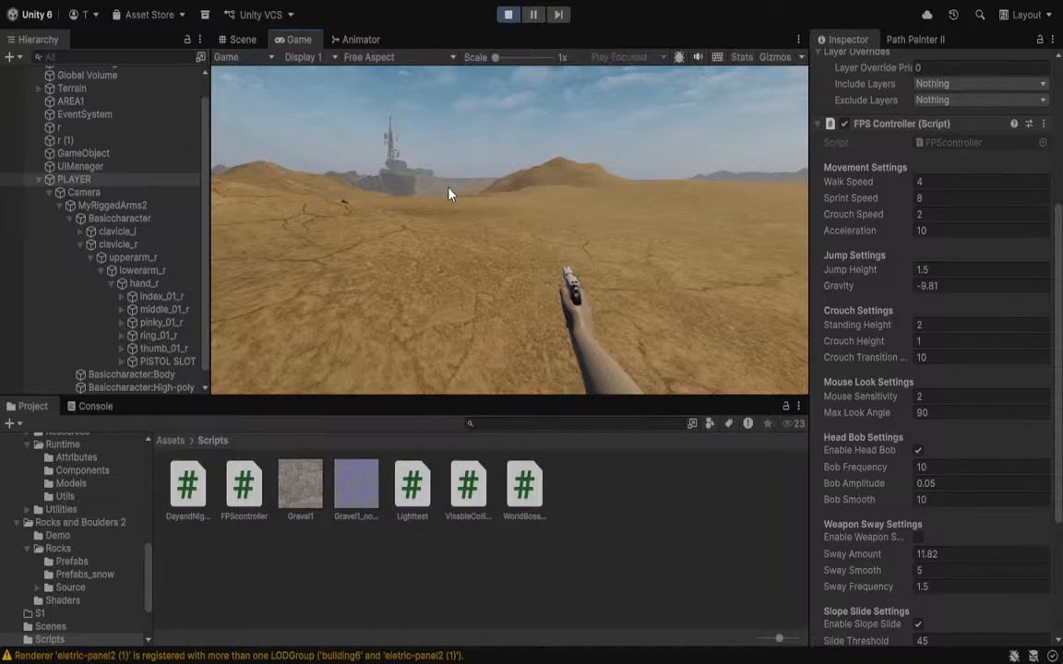
# Try re-enabled weapon sway with Sway Frequency 9.21 and Sway Amount 37.3 while walking by the buildings, and stop play mode.
pyautogui.moveTo(876, 588); pyautogui.dragTo(1021, 592)
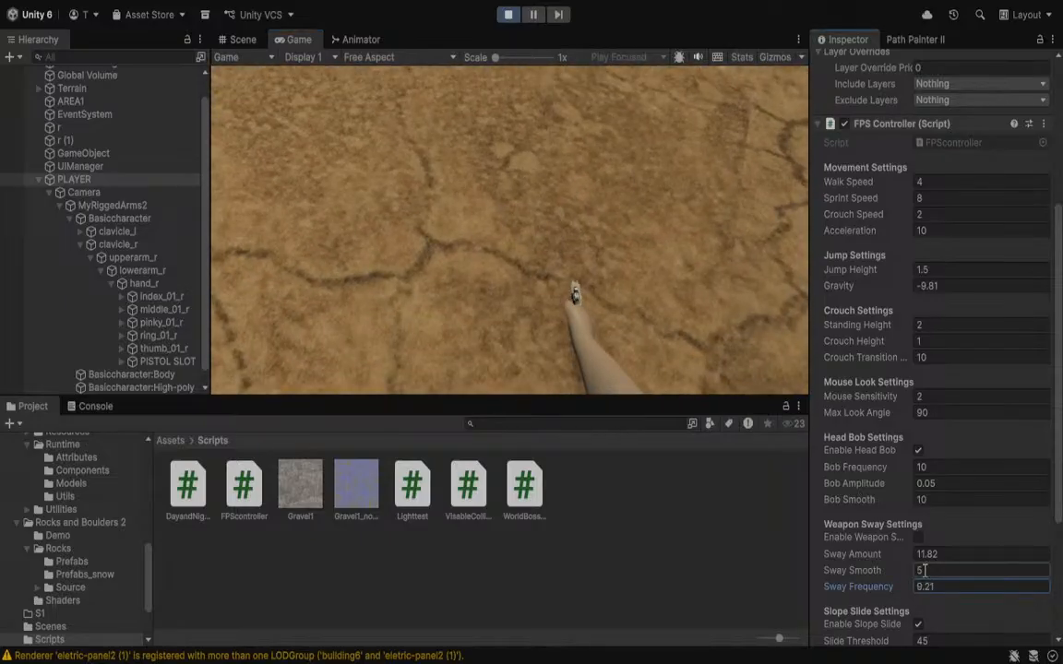
pyautogui.moveTo(895, 556); pyautogui.dragTo(2, 551)
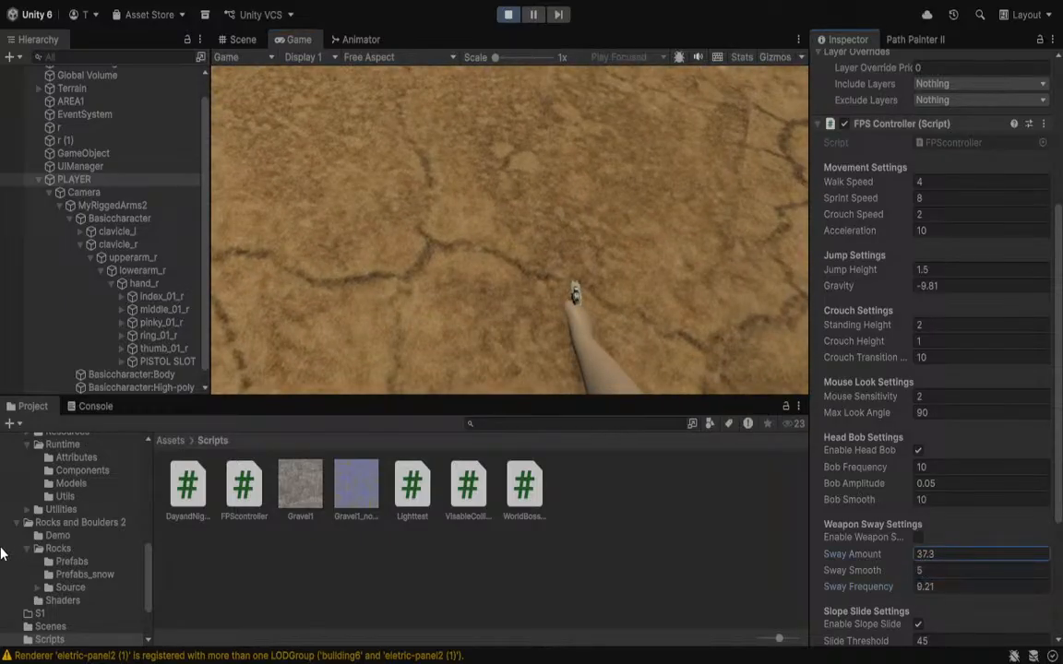
pyautogui.click(917, 537)
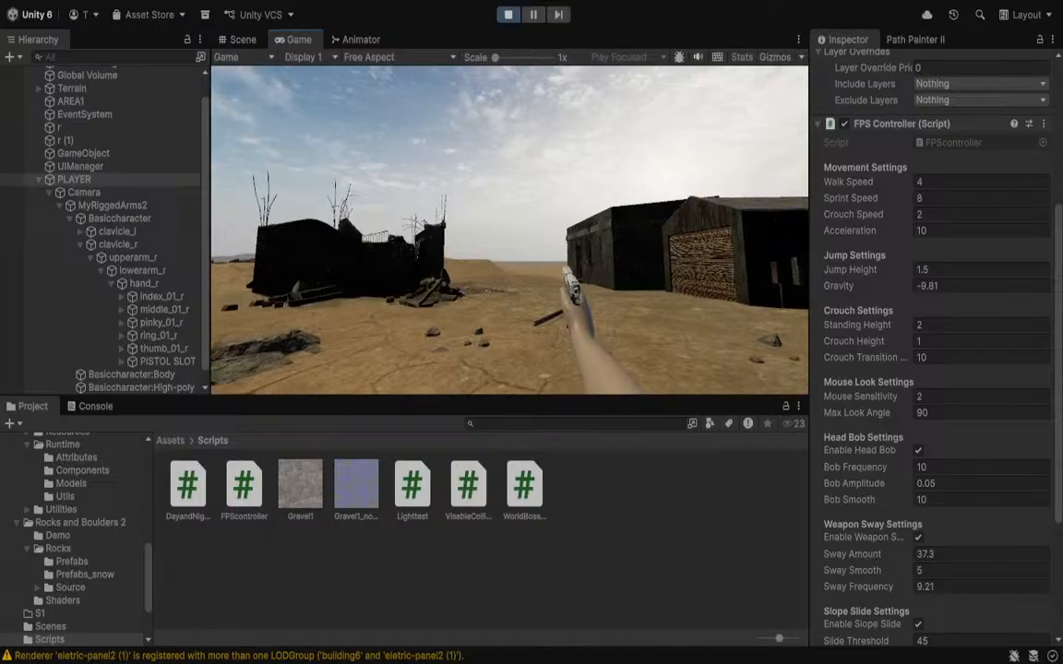
pyautogui.press('w')
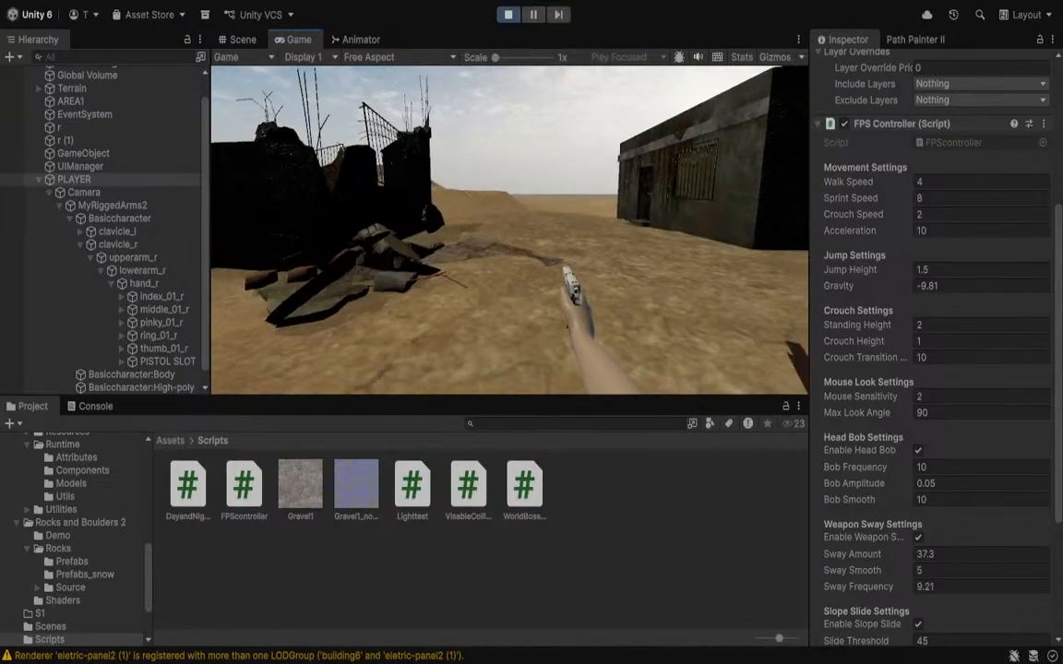
pyautogui.click(507, 14)
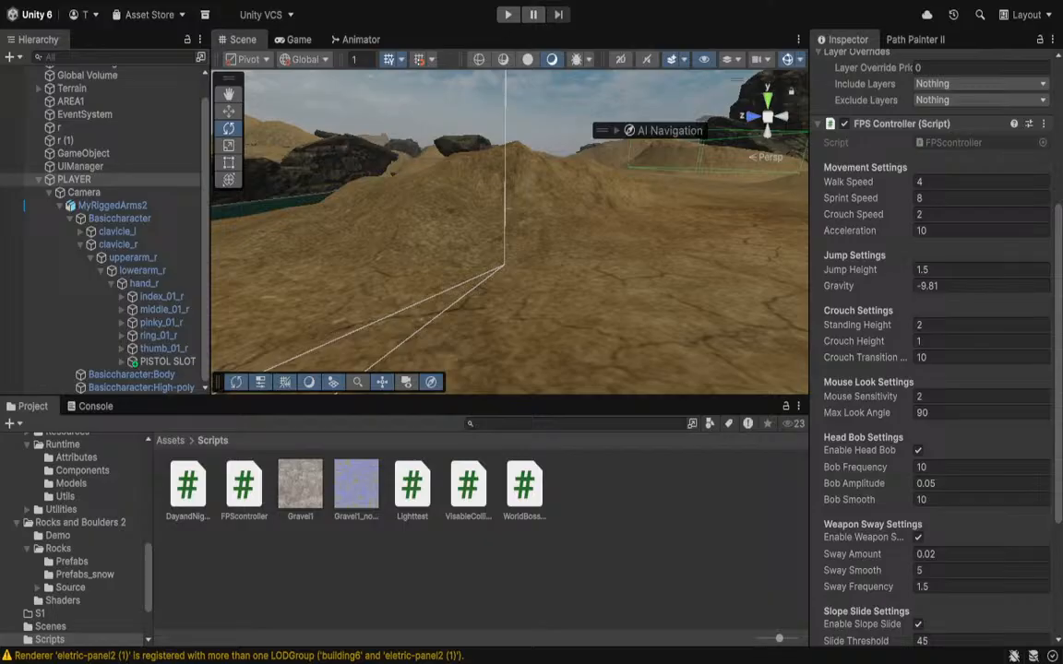
# Review the FPScontroller script's code, including its weapon sway settings.
pyautogui.click(245, 486)
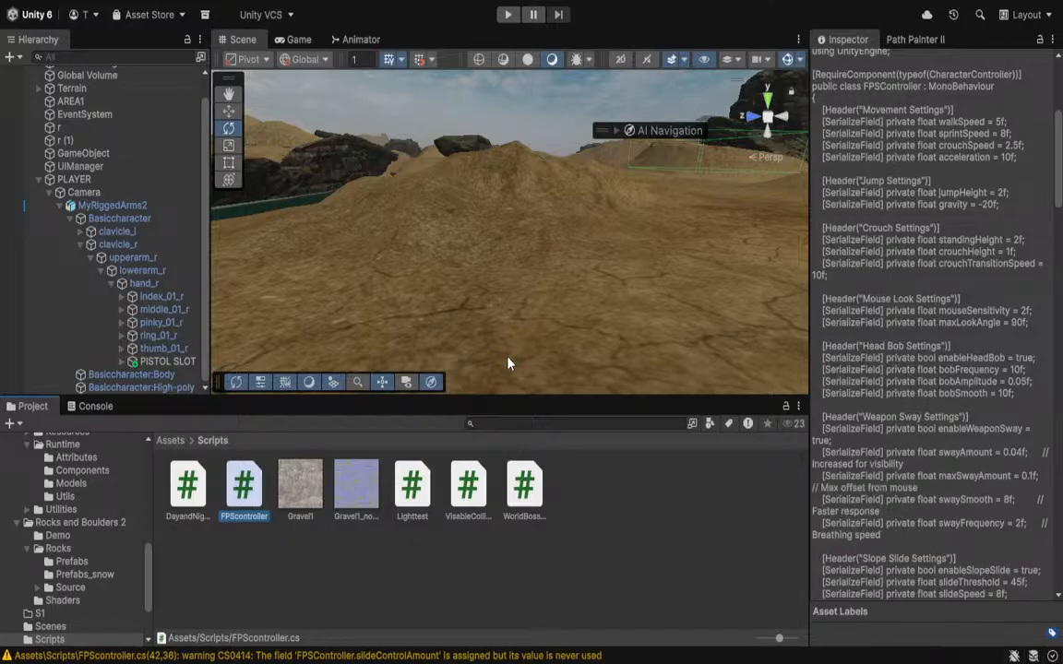
# Inspect the slideControlAmount warning in the console and select the FPScontroller script in the Scripts folder.
pyautogui.click(272, 655)
pyautogui.click(257, 574)
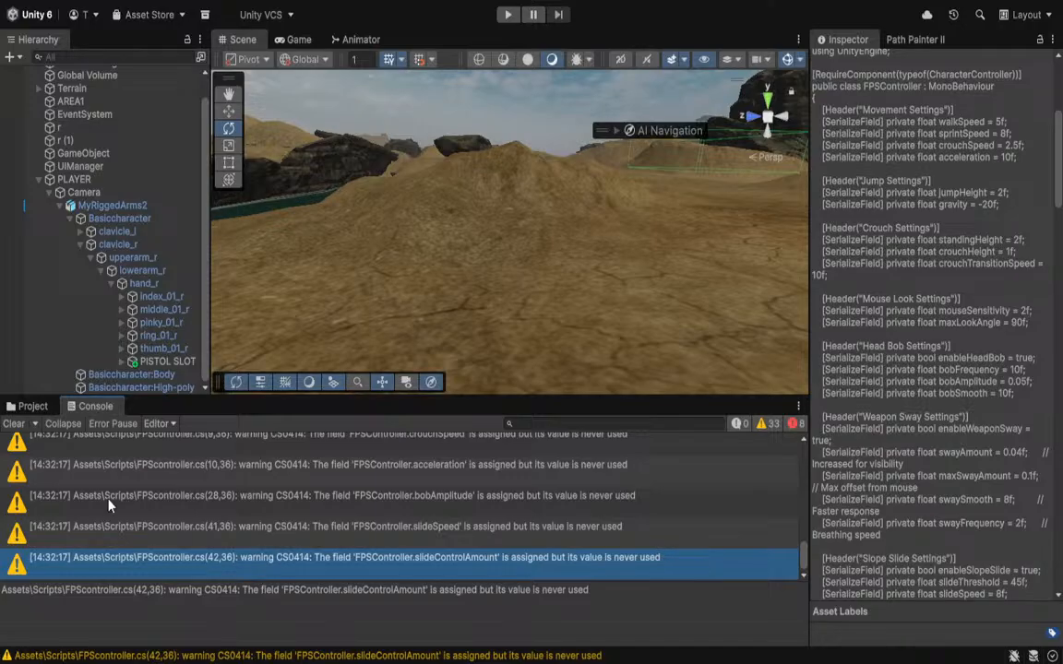
pyautogui.click(28, 410)
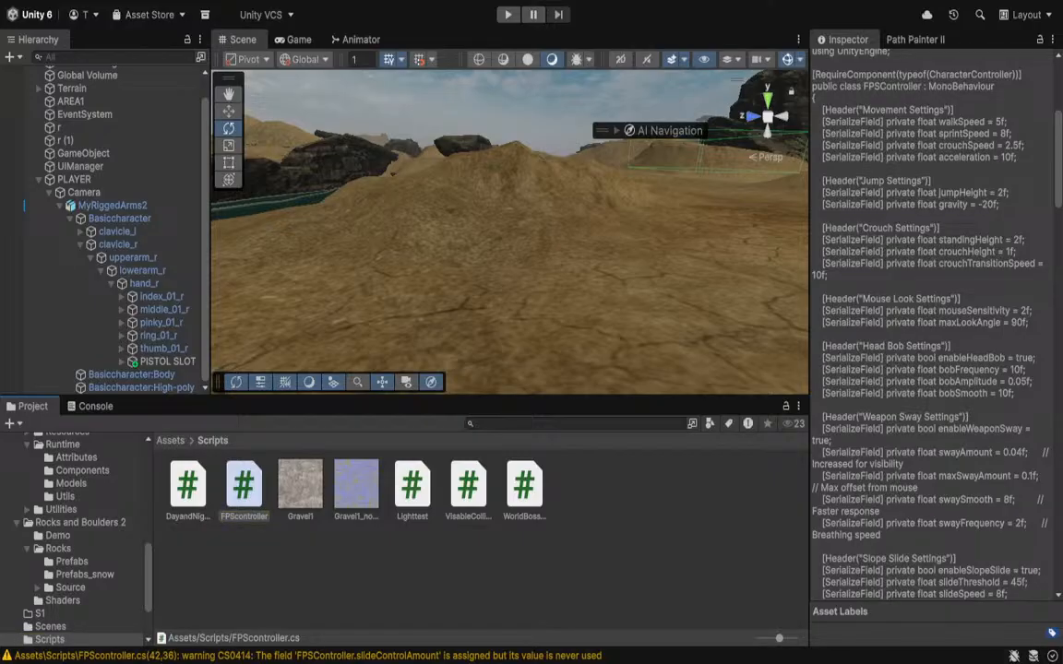
pyautogui.click(245, 503)
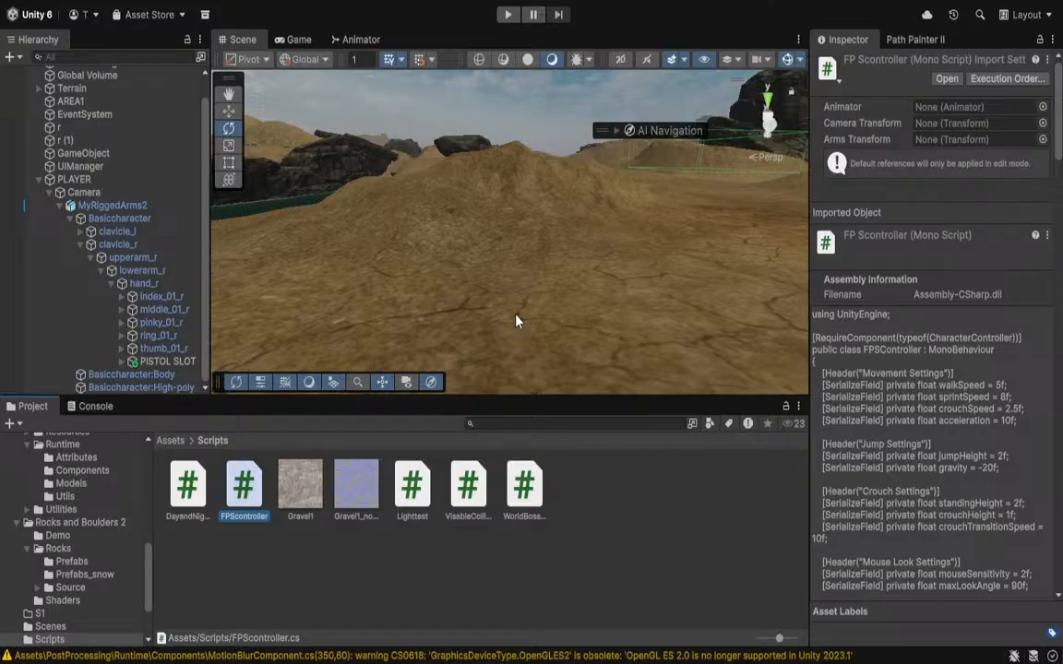
# Play-test the scene by equipping the pistol and walking forward past the buildings to check the weapon sway.
pyautogui.click(507, 15)
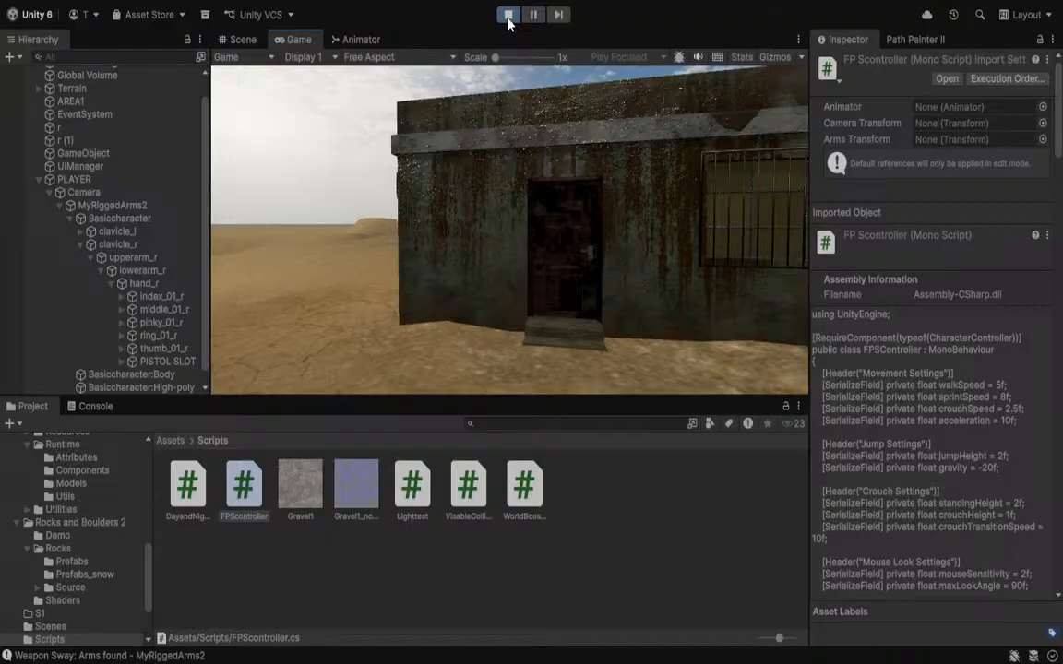
pyautogui.press('1')
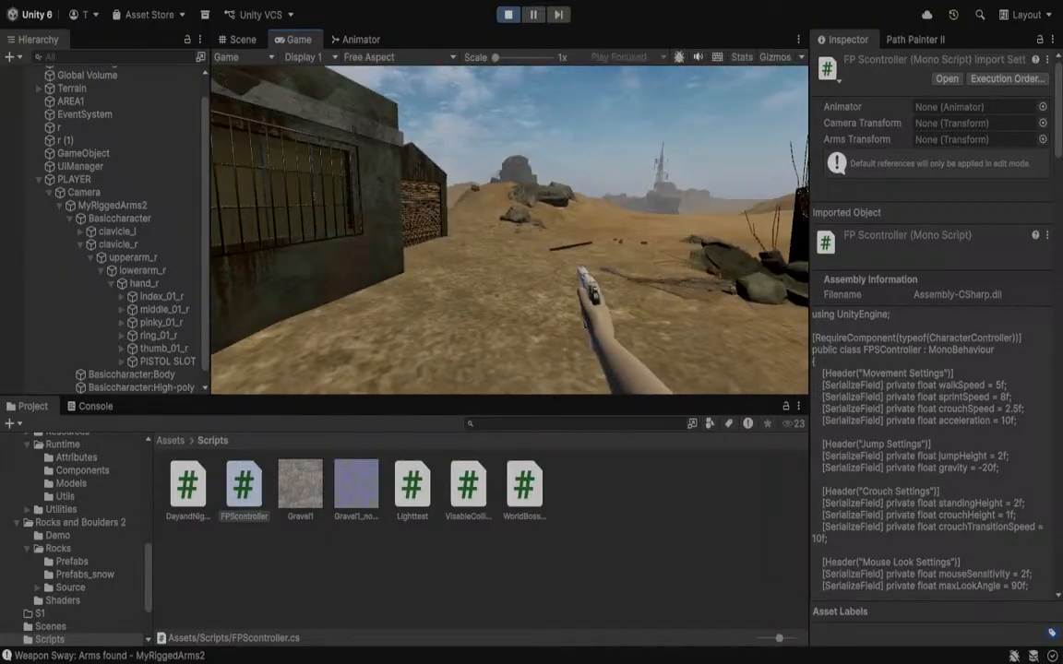
pyautogui.press('w')
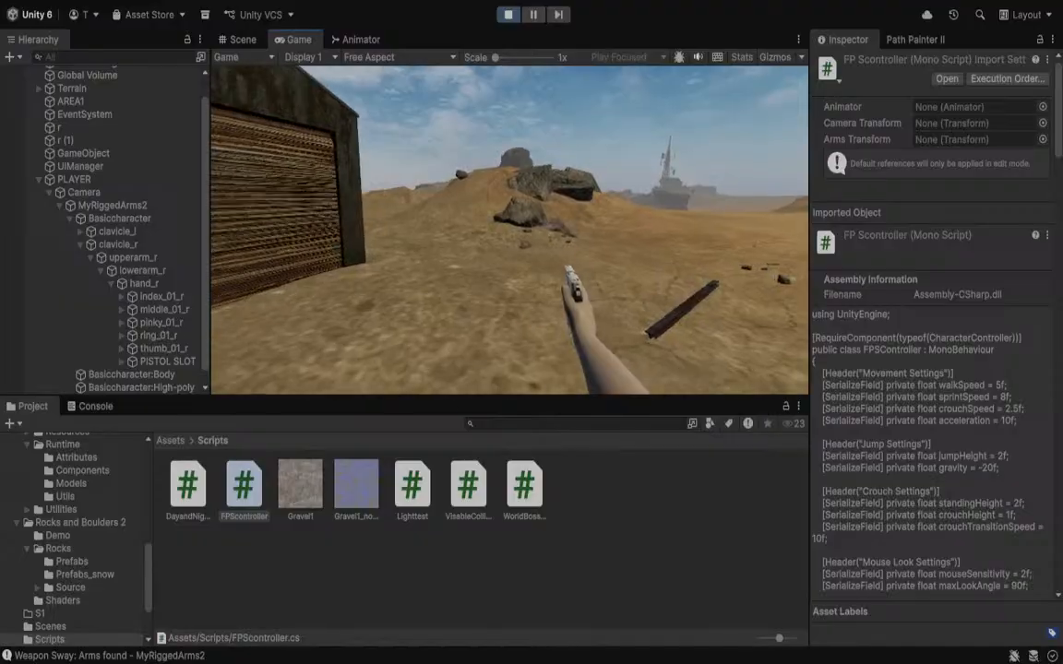
pyautogui.press('w')
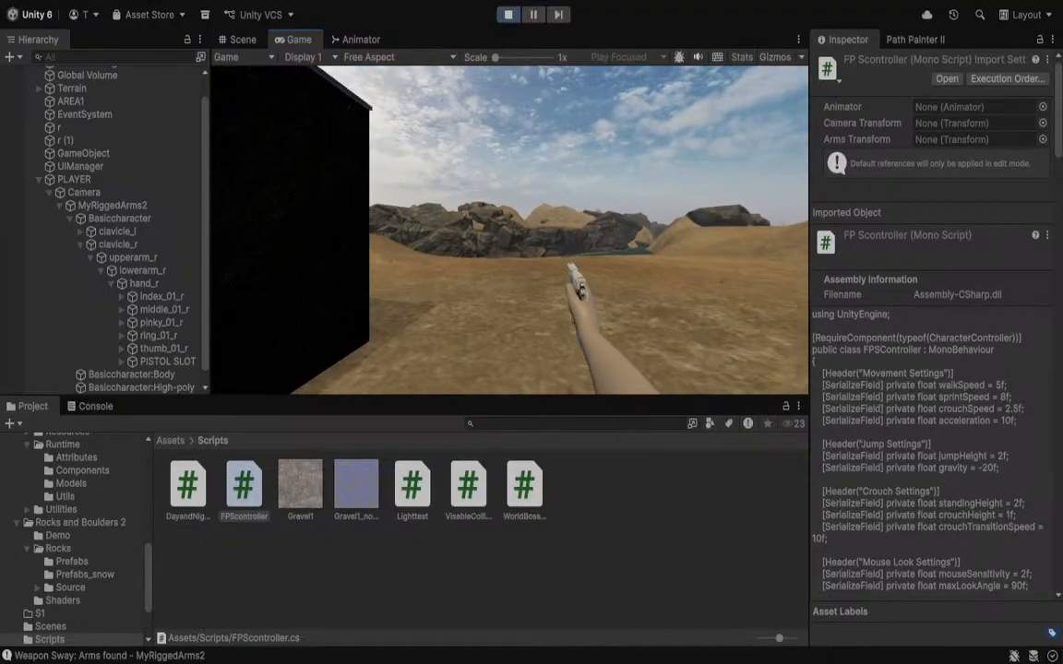
pyautogui.press('w')
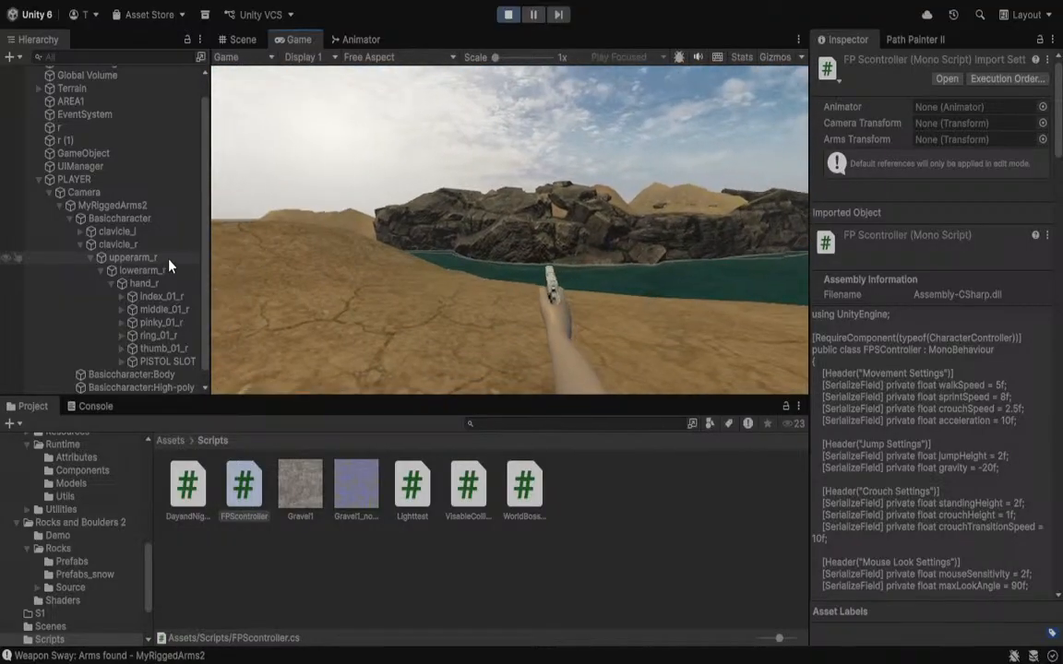
# Try a Sway Amount of -0.13 on PLAYER's FPS Controller, disable weapon sway, and stop play mode.
pyautogui.click(58, 178)
pyautogui.scroll(-10, 877, 442)
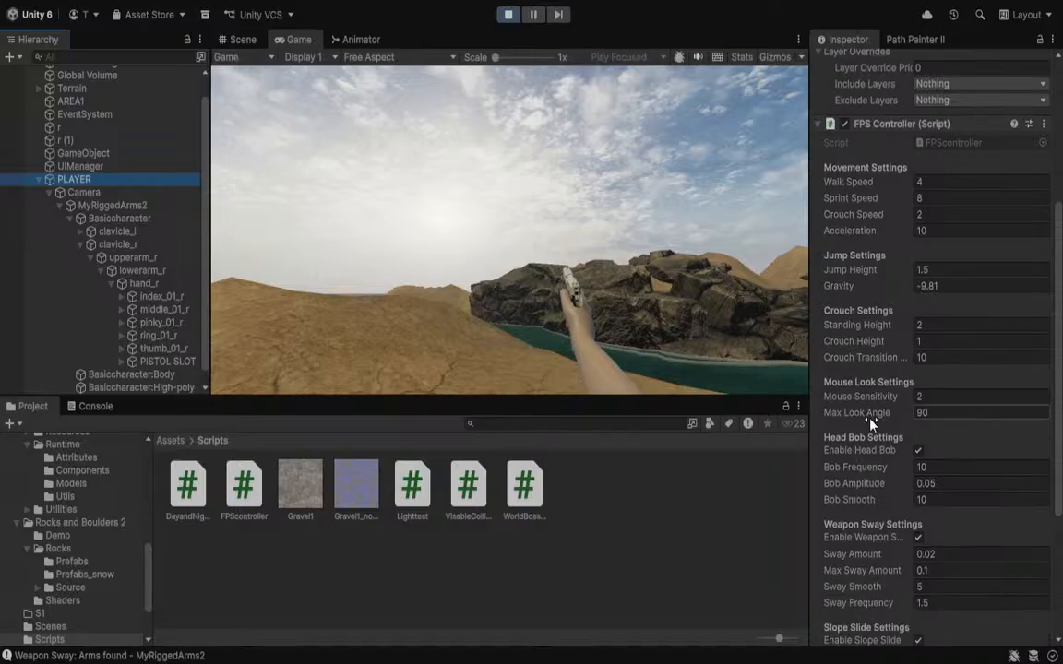
pyautogui.moveTo(884, 470)
pyautogui.mouseDown()
pyautogui.moveTo(897, 467)
pyautogui.moveTo(881, 469)
pyautogui.mouseUp()
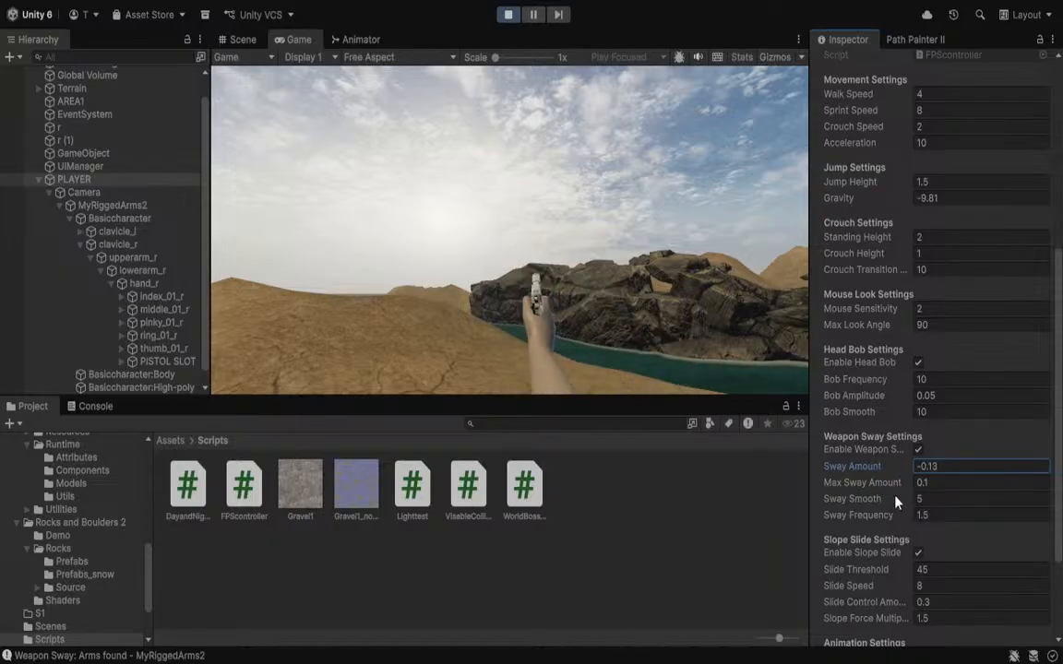
pyautogui.click(875, 481)
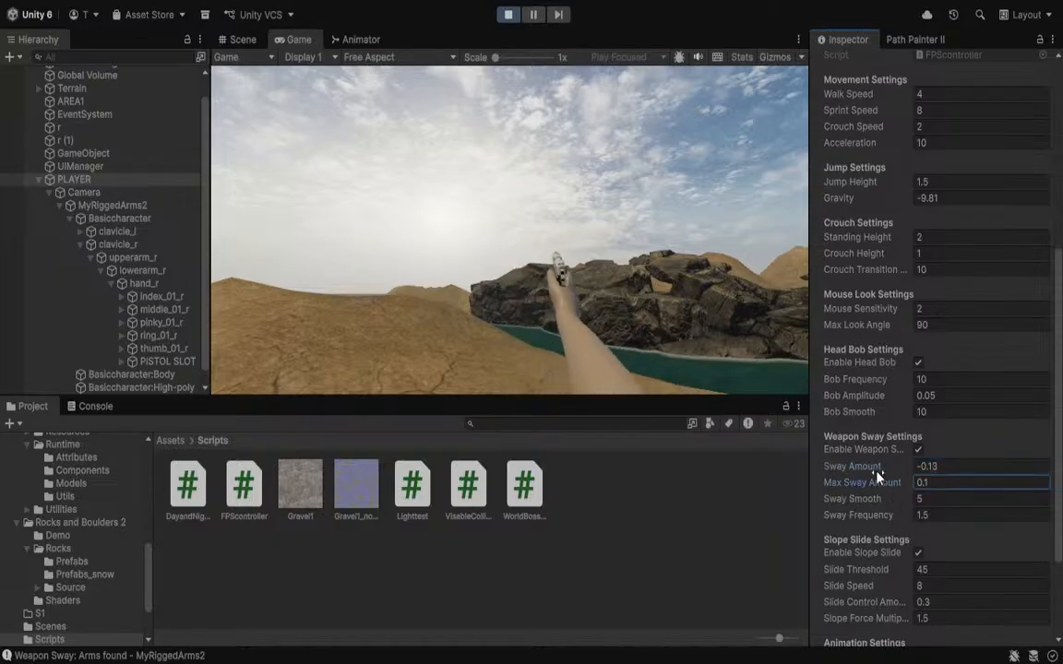
pyautogui.click(917, 450)
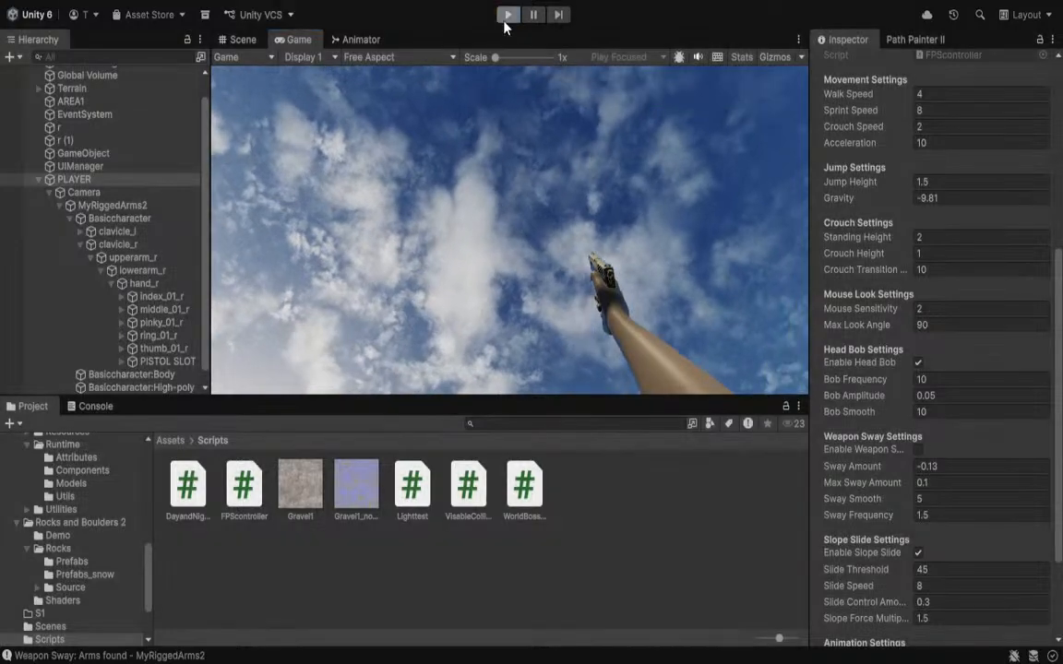
pyautogui.click(507, 15)
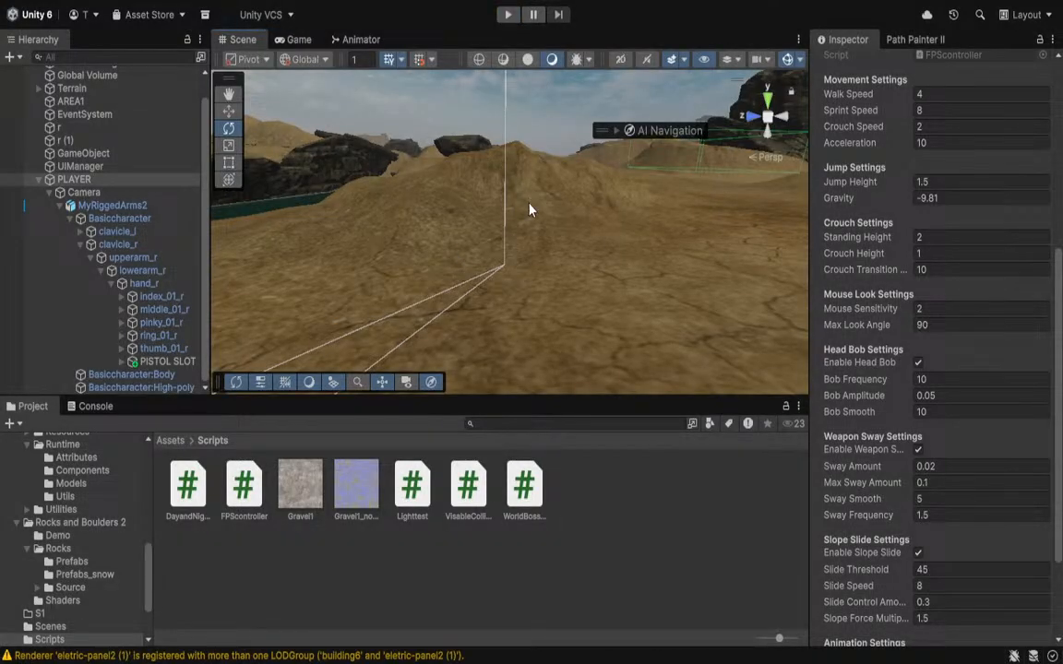
# Select the PLAYER object and examine it near the buildings in the scene.
pyautogui.moveTo(528, 208)
pyautogui.mouseDown(button='right')
pyautogui.moveTo(518, 313)
pyautogui.moveTo(599, 239)
pyautogui.moveTo(538, 214)
pyautogui.mouseUp(button='right')
pyautogui.press('s')
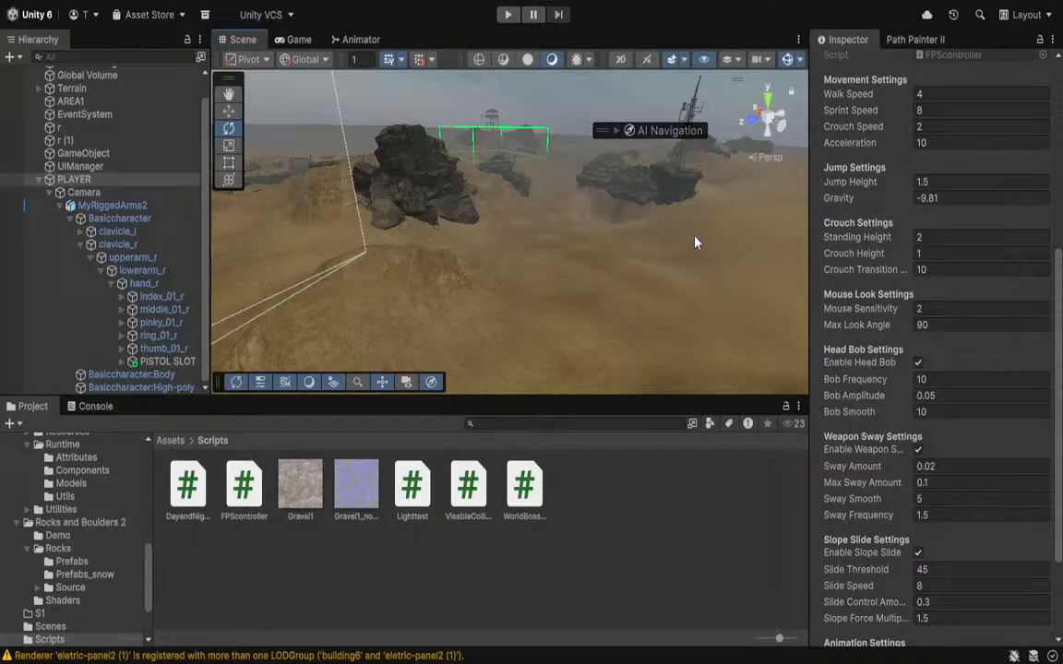
pyautogui.moveTo(591, 309); pyautogui.dragTo(14, 203, button='right')
pyautogui.click(31, 177)
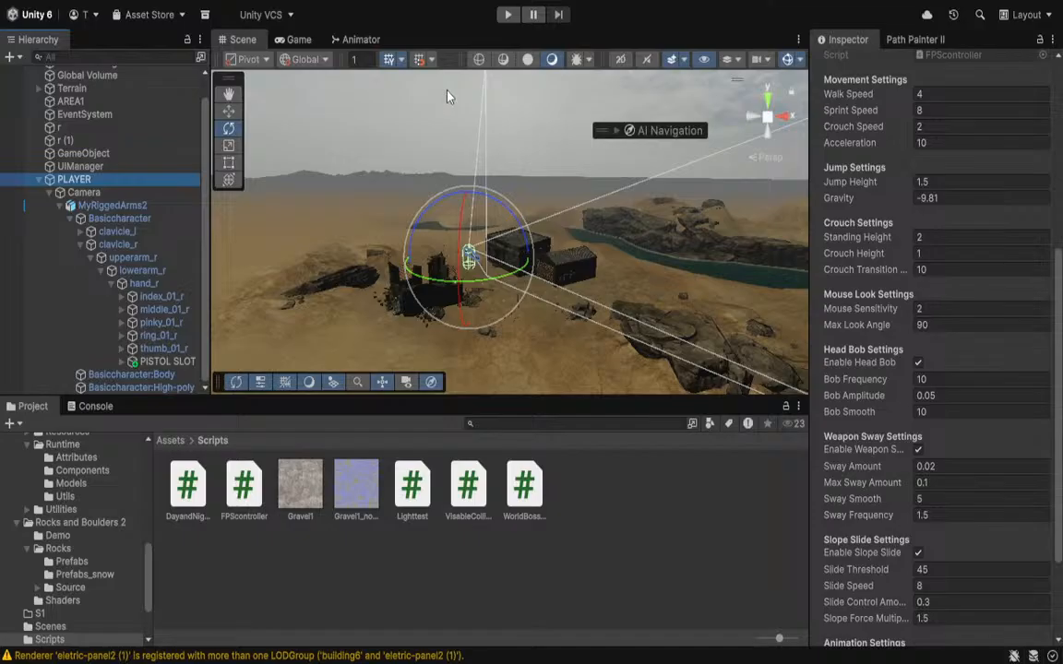
pyautogui.moveTo(378, 203); pyautogui.dragTo(332, 17, button='right')
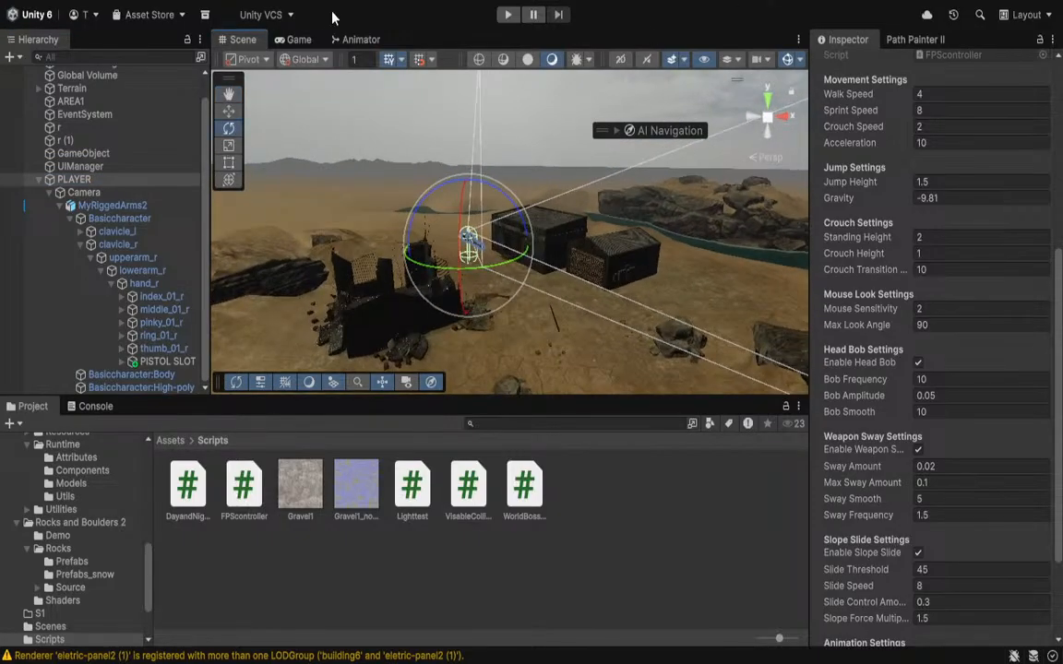
pyautogui.moveTo(311, 115); pyautogui.dragTo(289, 360, button='right')
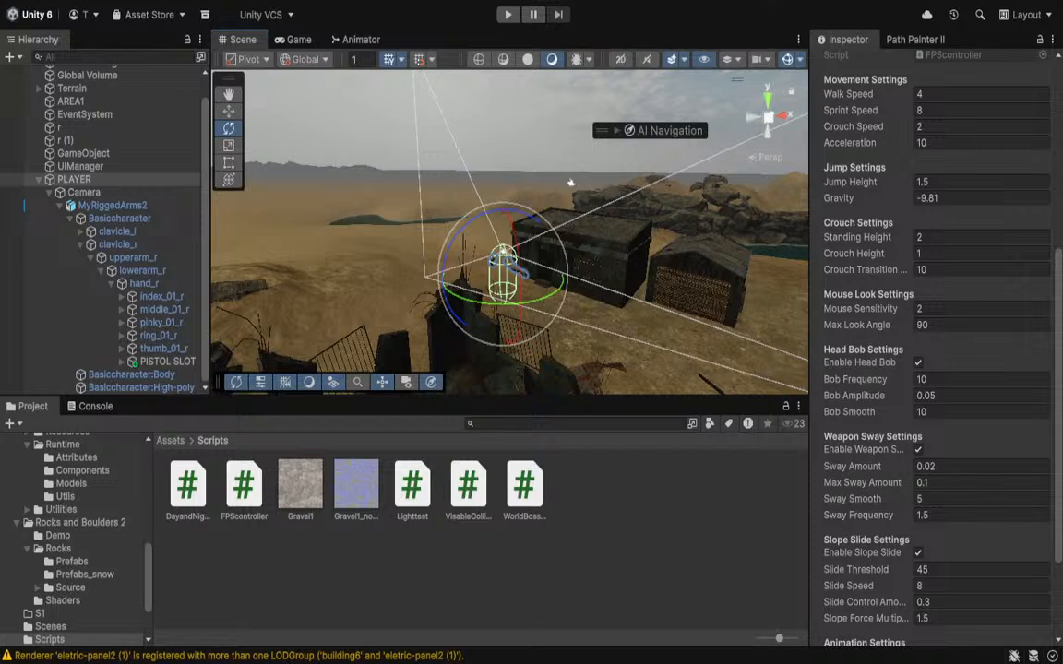
# Check FPScontroller's sprintSpeed warning text in the console, clear the console and return to the Scripts folder.
pyautogui.click(244, 489)
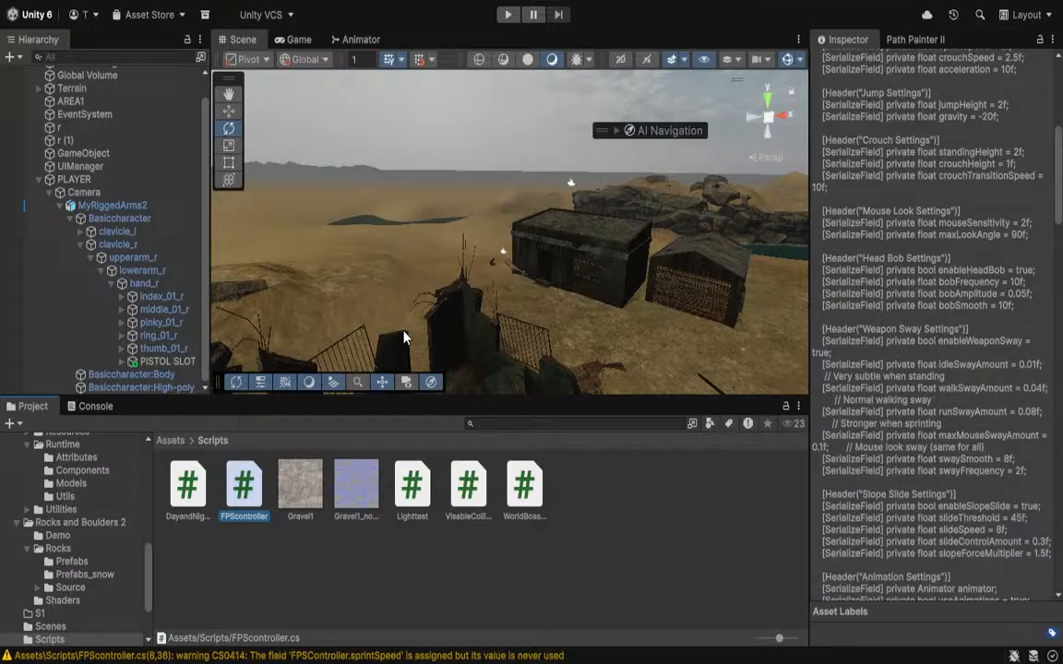
pyautogui.click(313, 655)
pyautogui.tripleClick(352, 589)
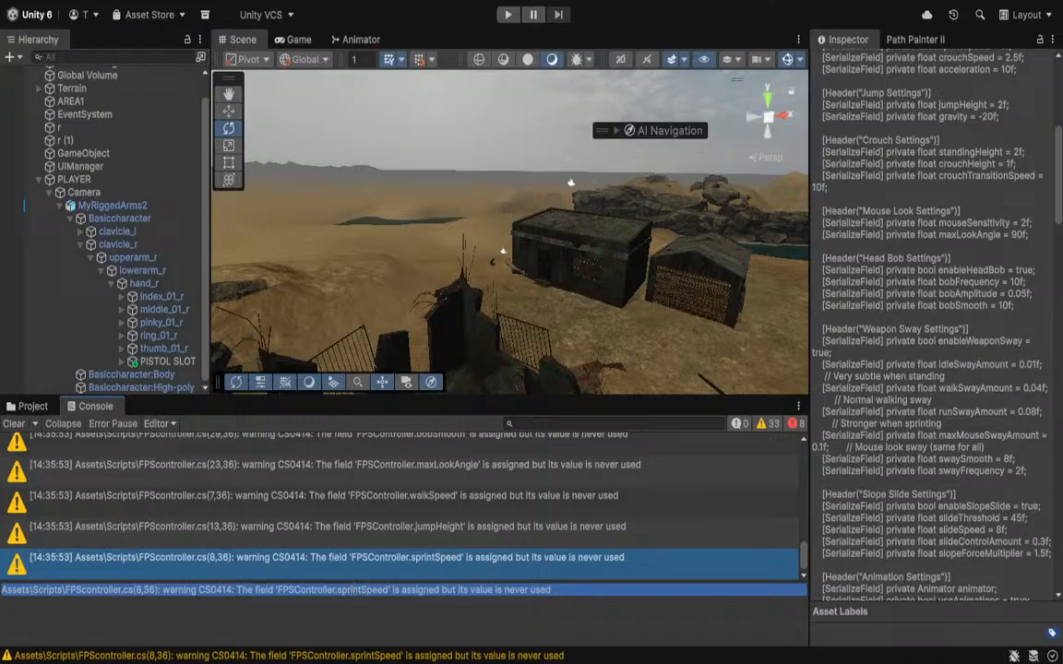
pyautogui.hotkey('alt', 'Tab')
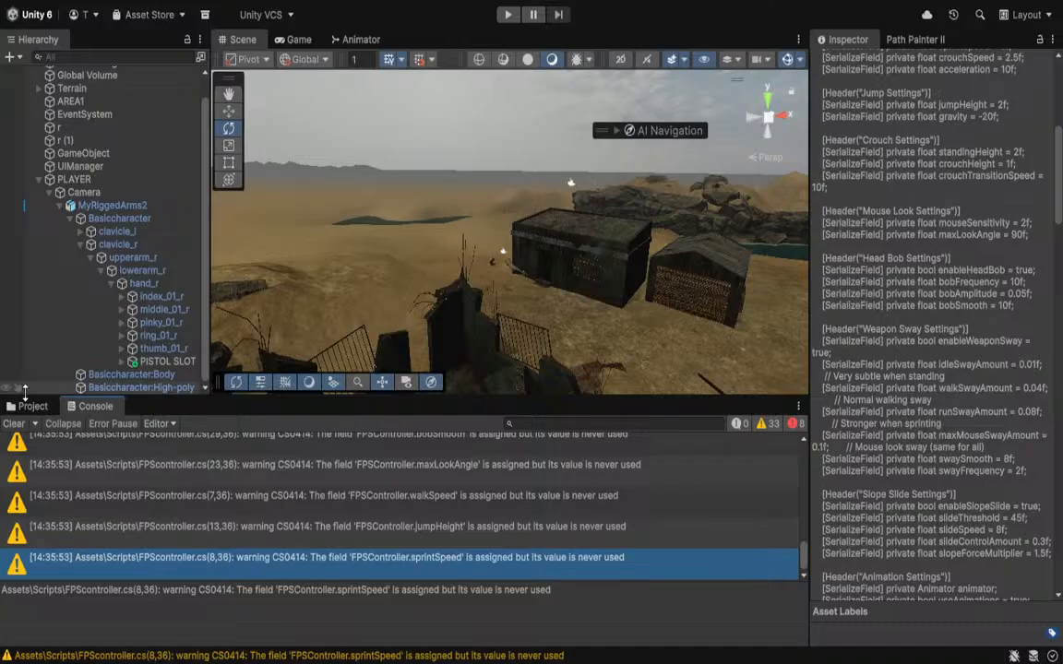
pyautogui.click(14, 424)
pyautogui.click(29, 405)
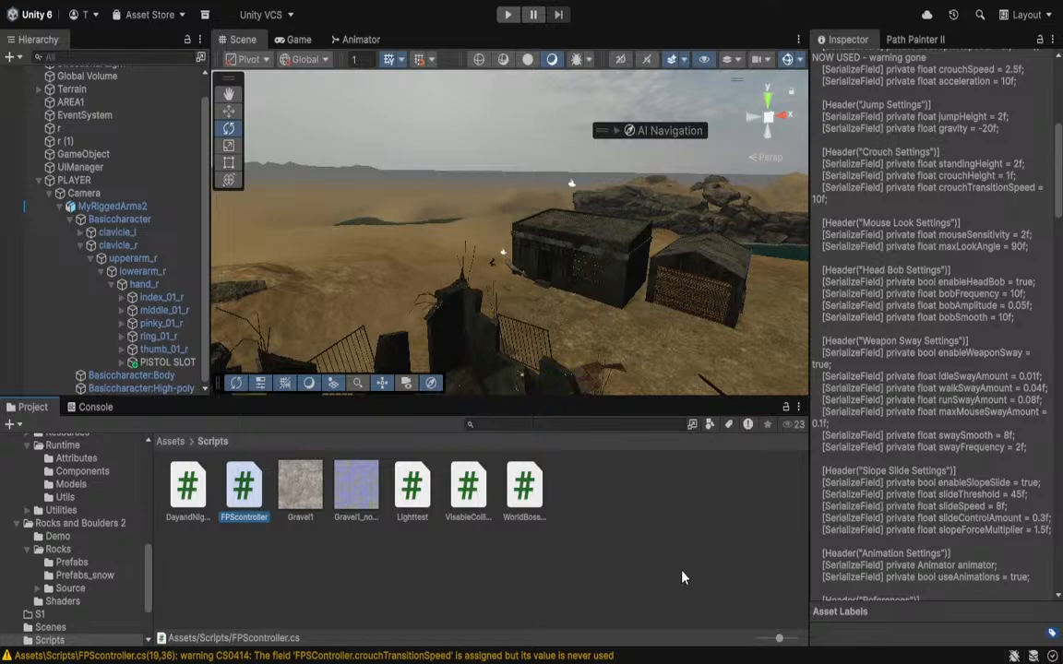
# Check FPScontroller's crouchTransitionSpeed warning text, clear the console and go back to the project files.
pyautogui.click(227, 655)
pyautogui.tripleClick(199, 588)
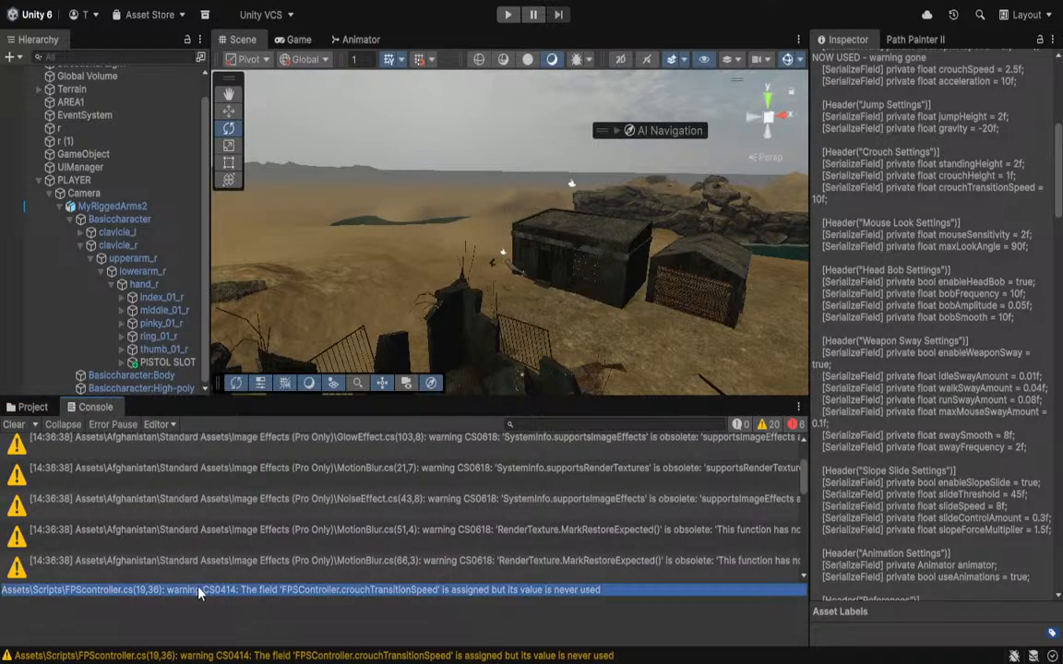
pyautogui.click(354, 660)
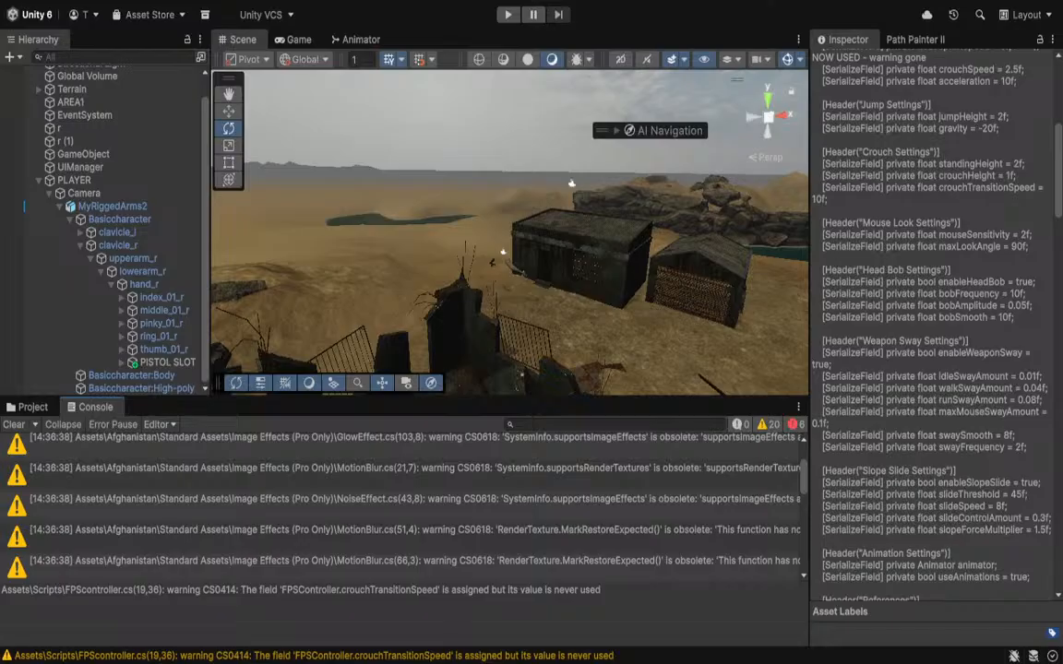
pyautogui.click(17, 423)
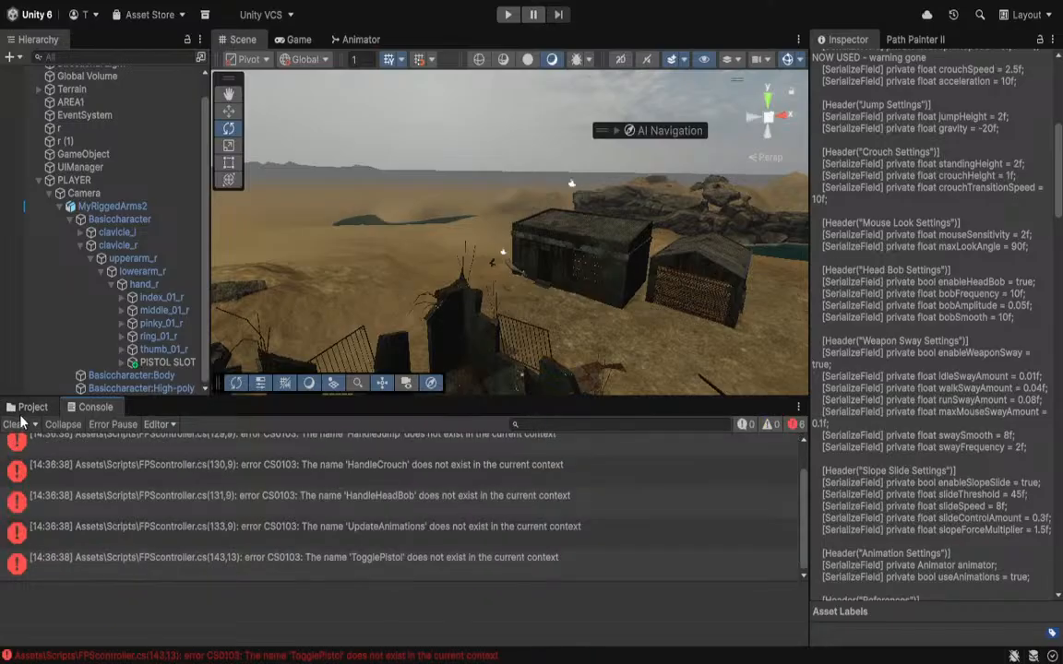
pyautogui.click(30, 407)
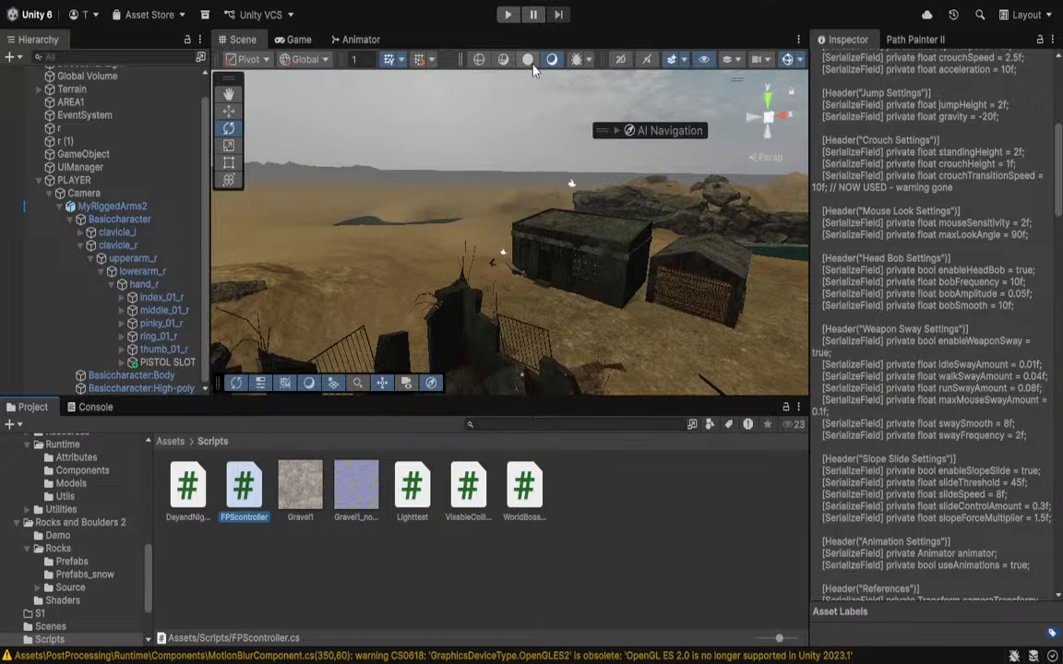
# Play-test the updated controller by walking forward across the dunes with the pistol and checking the weapon sway.
pyautogui.click(505, 15)
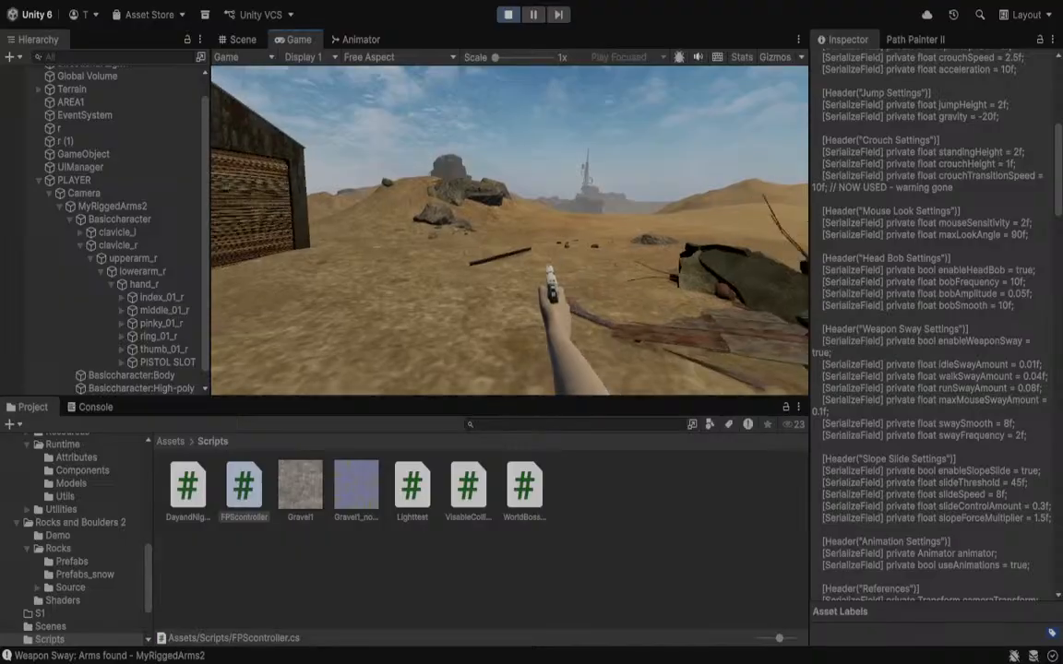
pyautogui.press('w')
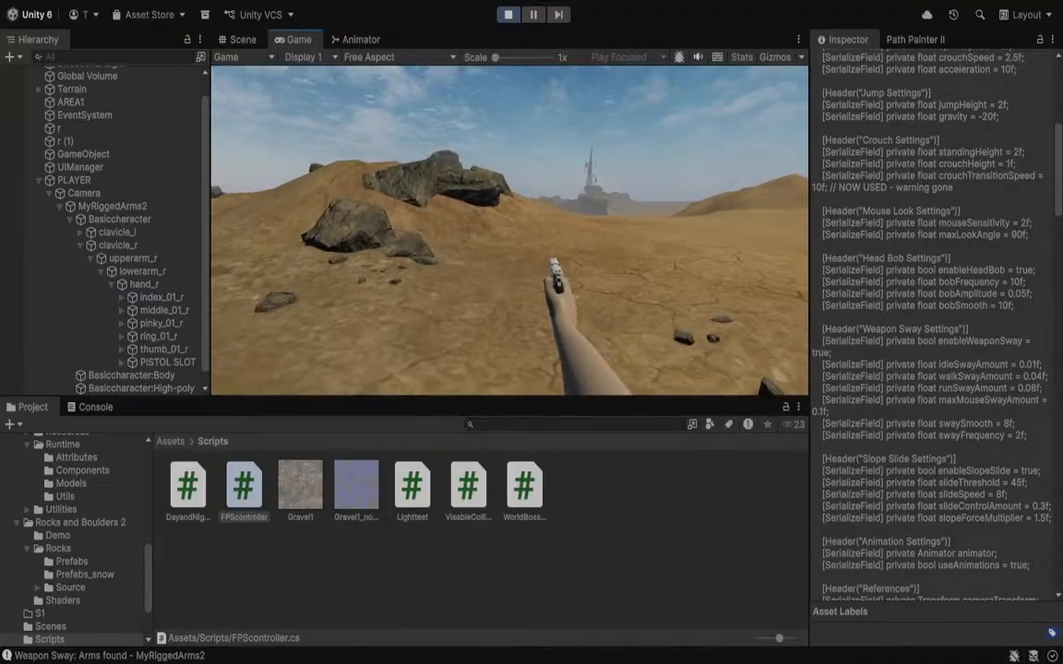
pyautogui.press('w')
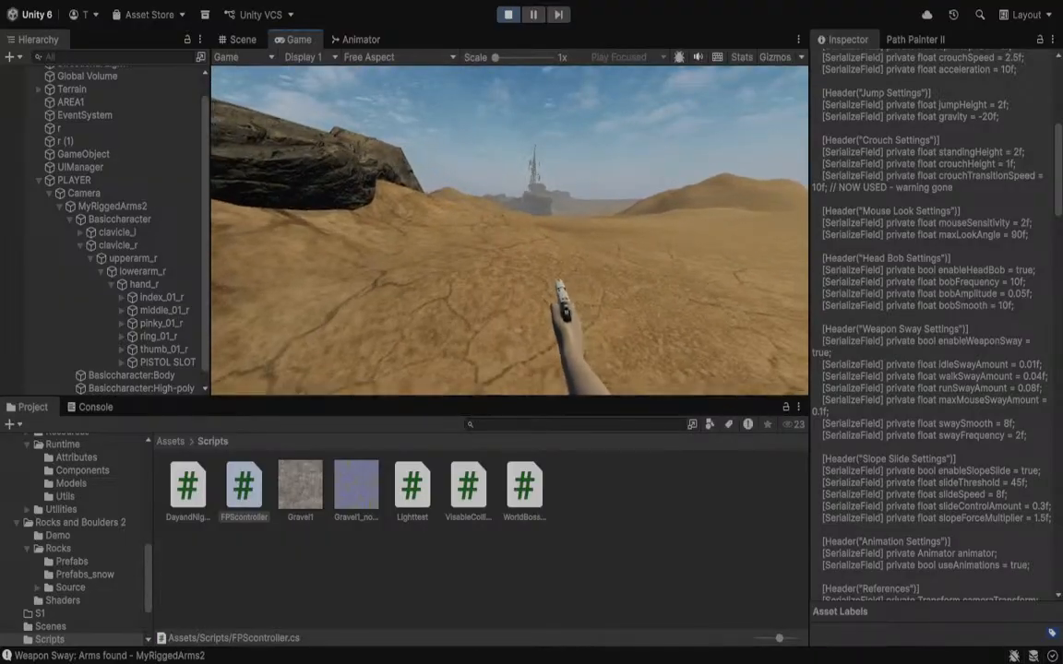
pyautogui.press('w')
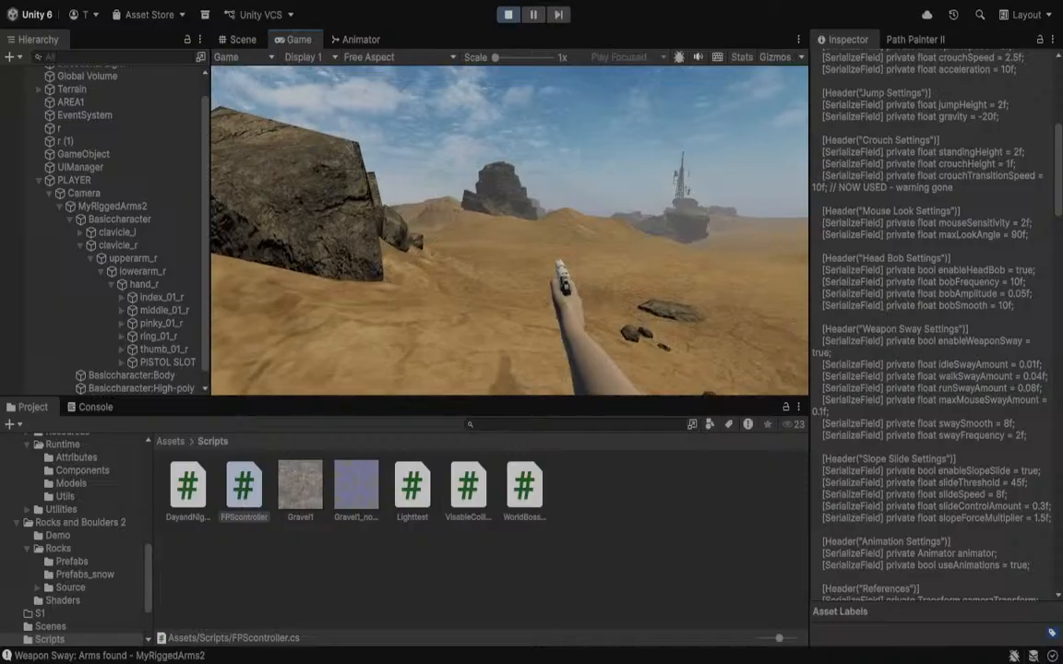
pyautogui.press('w')
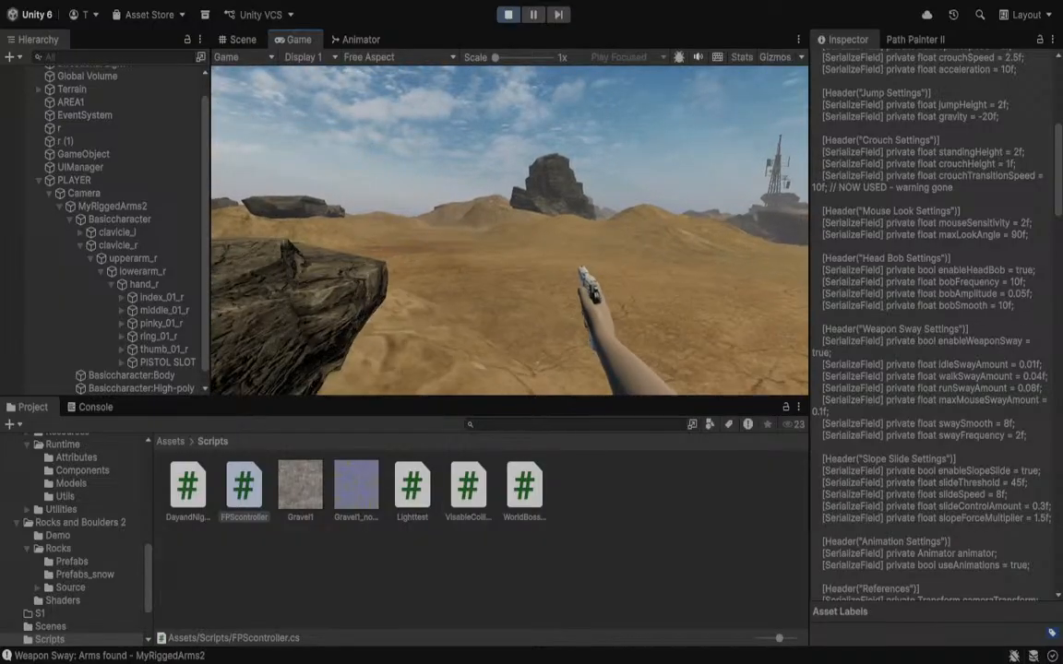
pyautogui.press('w')
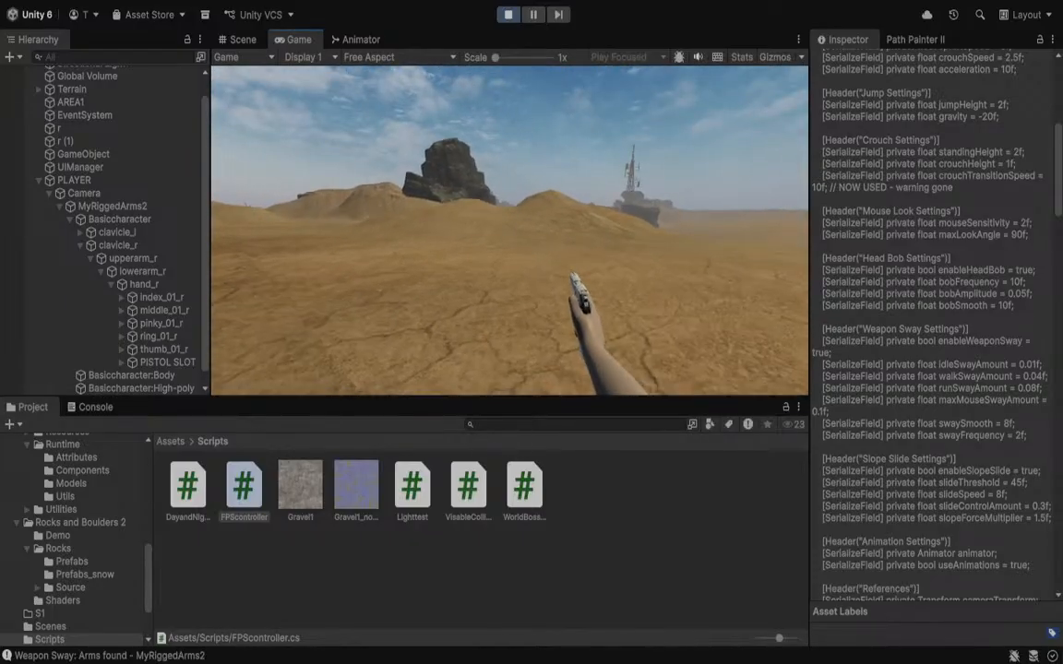
pyautogui.press('w')
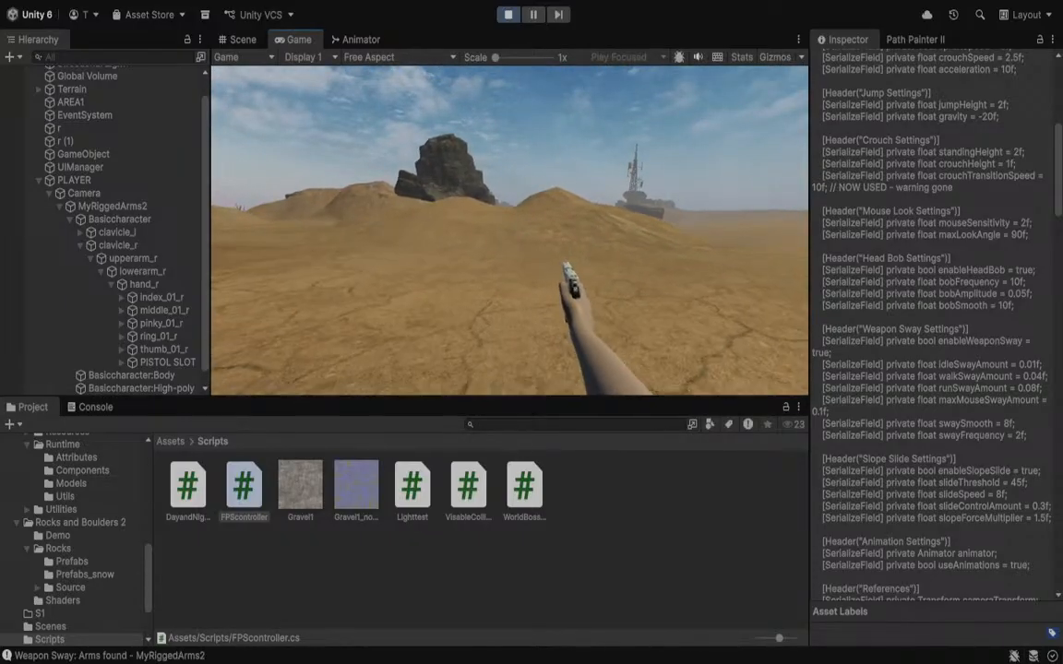
pyautogui.press('w')
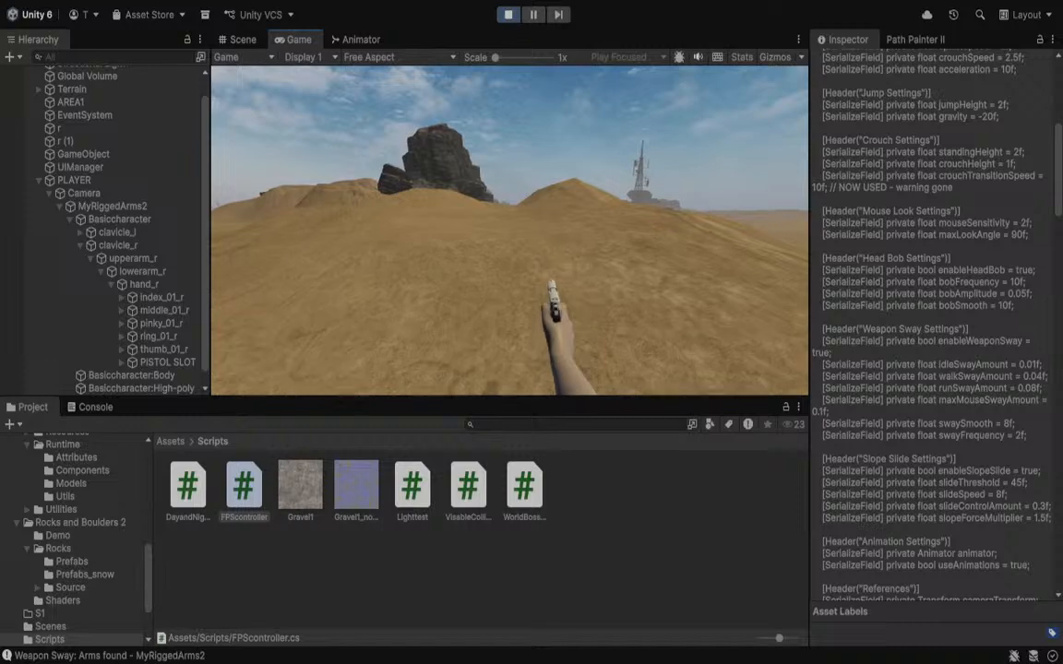
# Release the game view, return to the Scene view and select the FPScontroller script.
pyautogui.press('Escape')
pyautogui.click(238, 39)
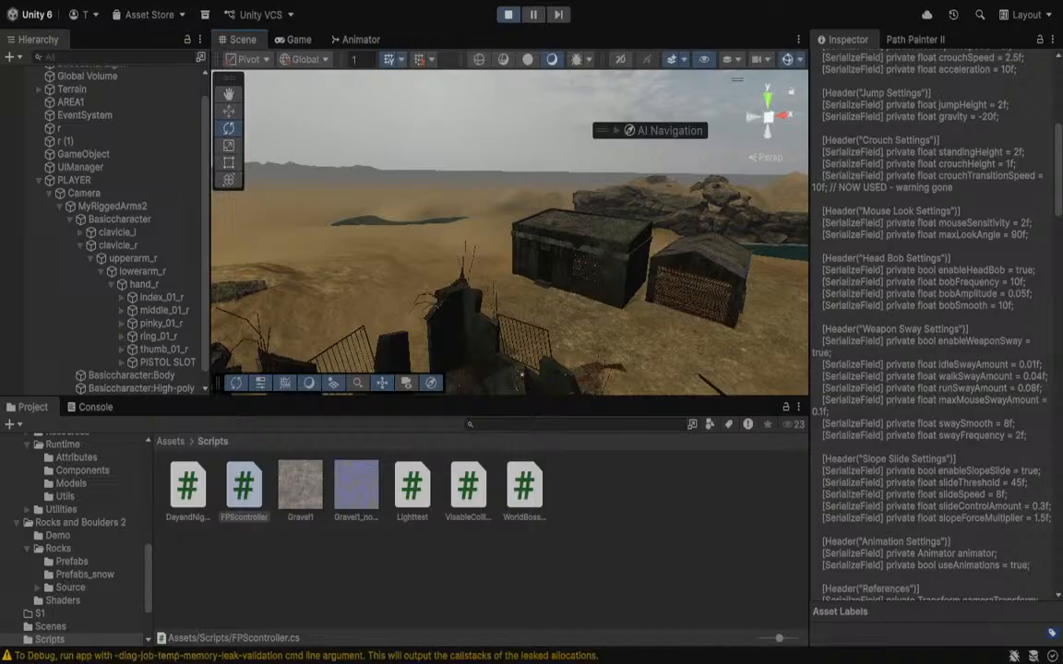
pyautogui.click(238, 503)
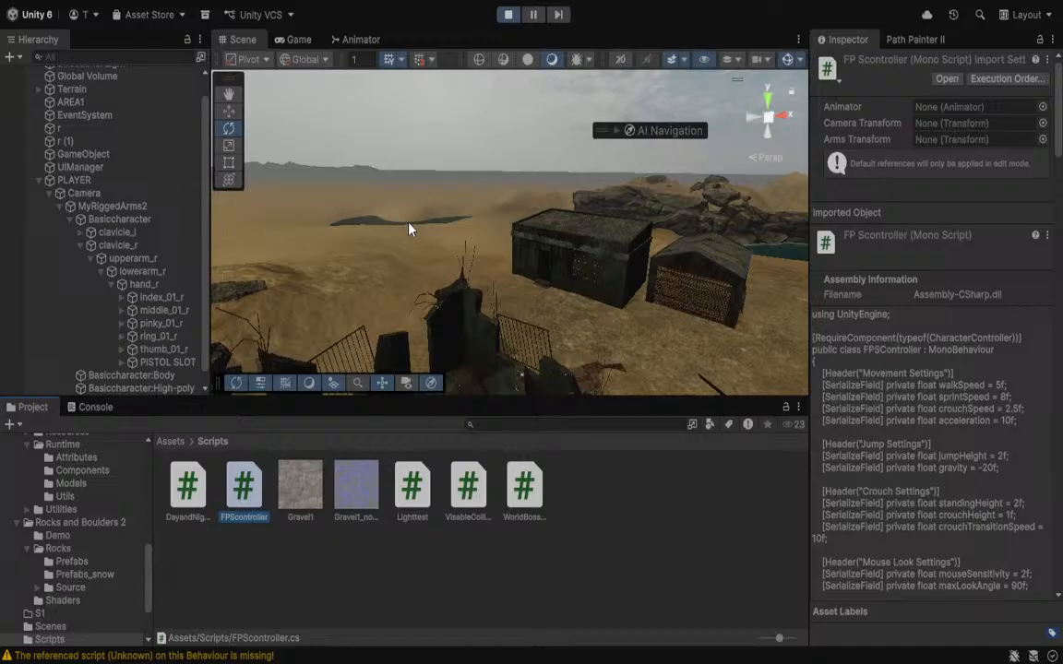
# Stop the running game and select the FPScontroller script in the Scripts folder.
pyautogui.moveTo(368, 266); pyautogui.dragTo(449, 260, button='right')
pyautogui.press('w')
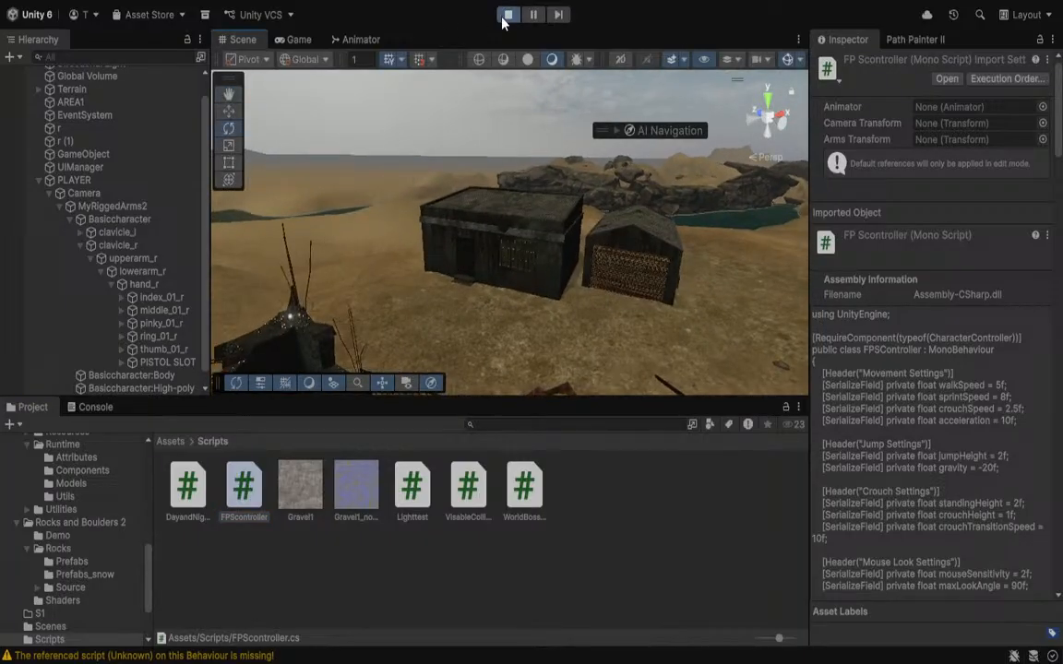
pyautogui.click(507, 14)
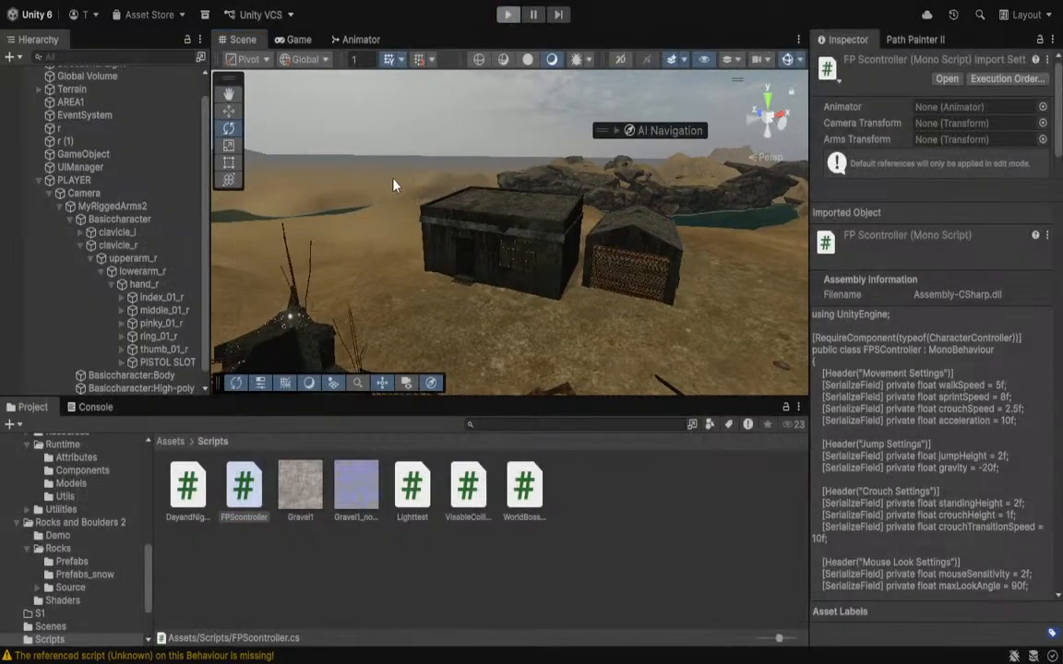
pyautogui.click(242, 488)
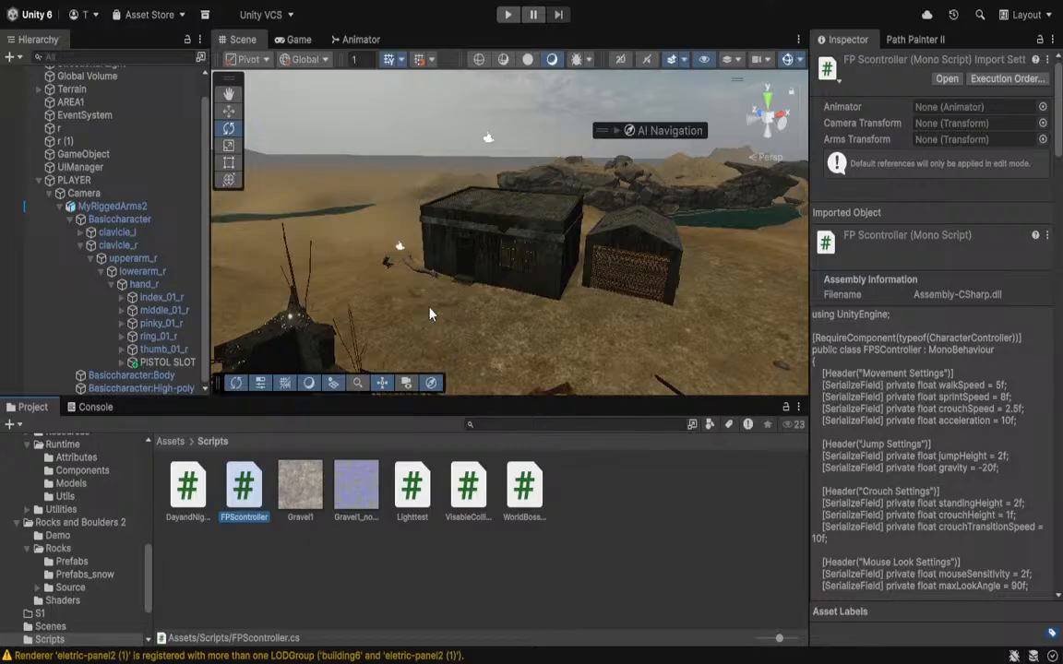
pyautogui.moveTo(431, 312)
pyautogui.mouseDown(button='right')
pyautogui.moveTo(529, 315)
pyautogui.moveTo(411, 339)
pyautogui.moveTo(424, 302)
pyautogui.mouseUp(button='right')
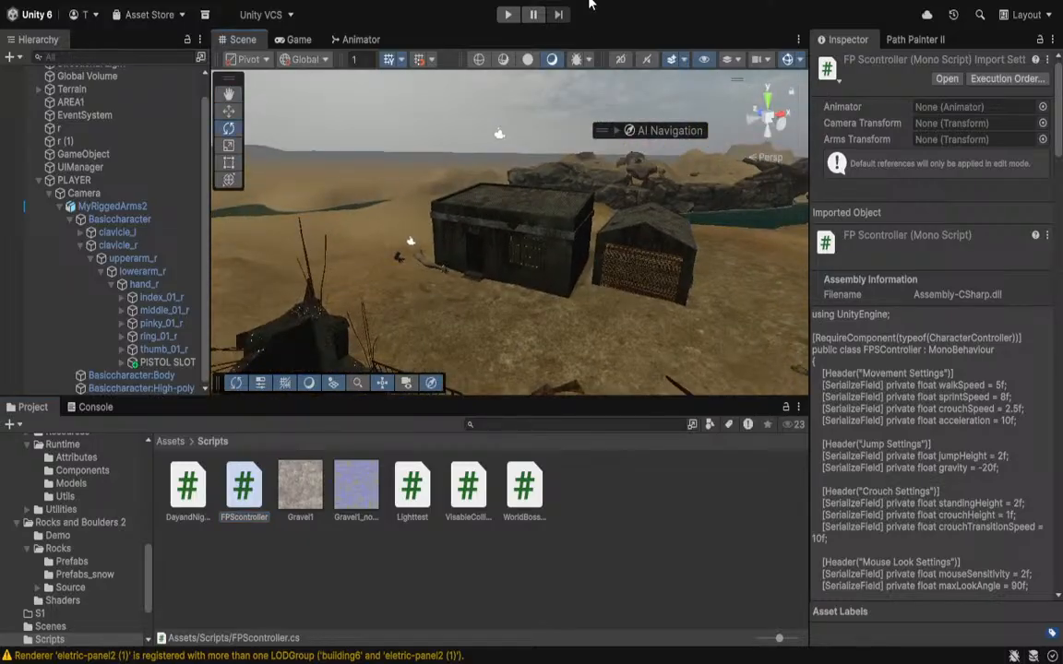
# Play-test the controller by walking from the building out across the dunes with the pistol, and release the game view.
pyautogui.click(508, 14)
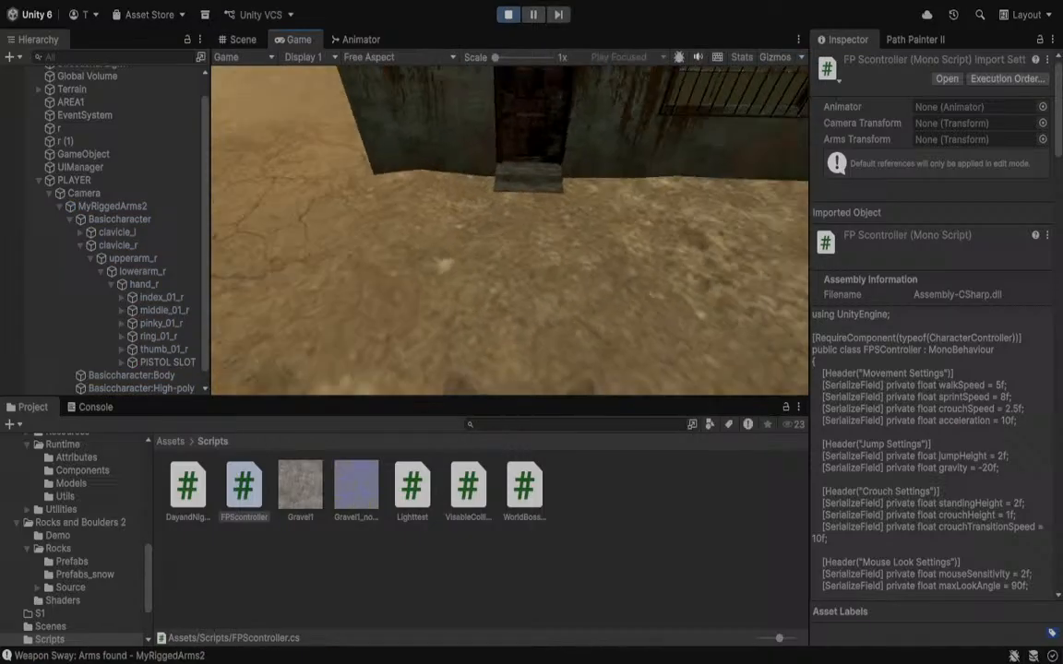
pyautogui.press('w')
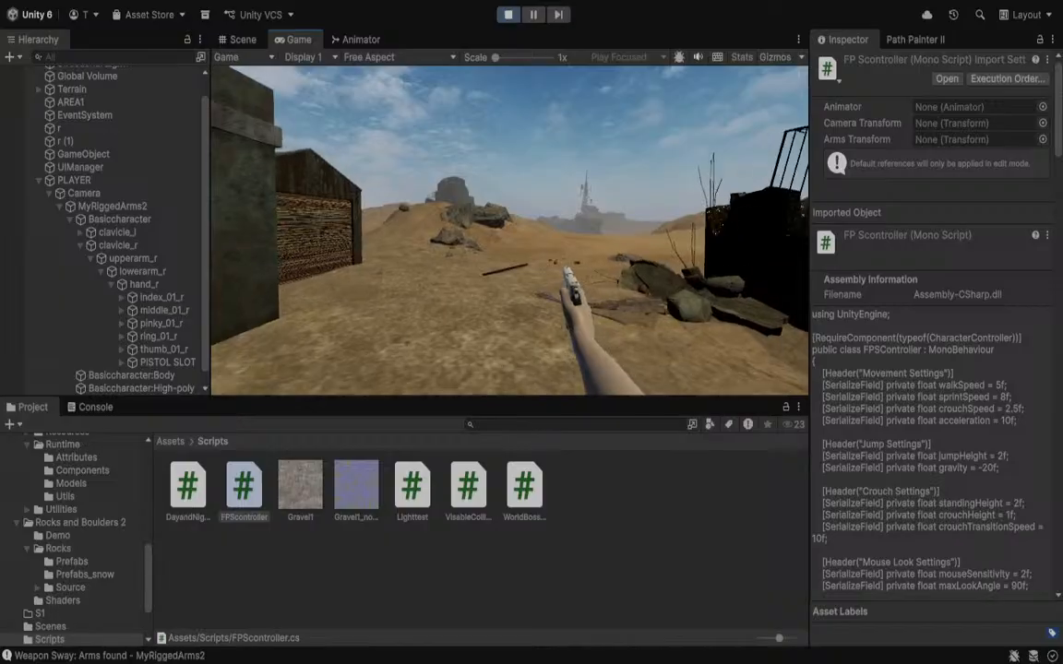
pyautogui.press('w')
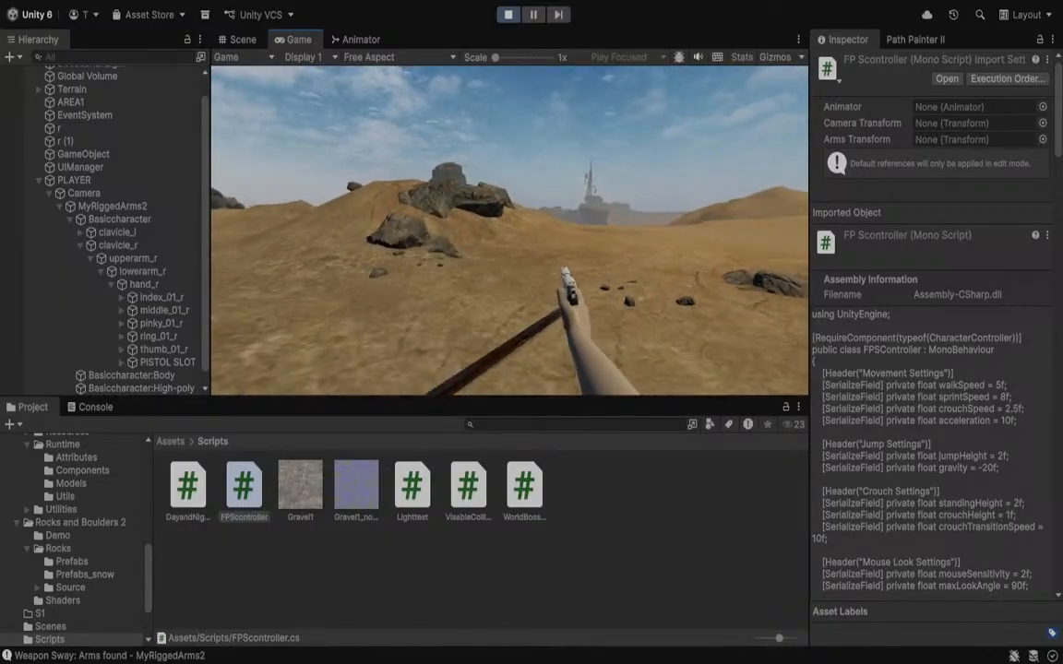
pyautogui.press('w')
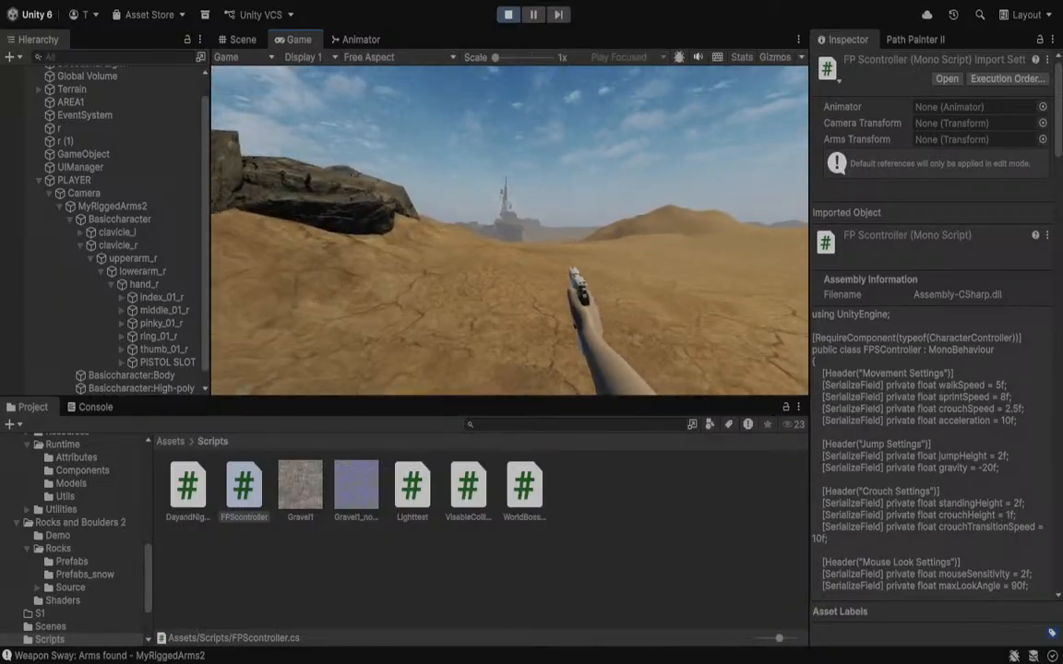
pyautogui.press('w')
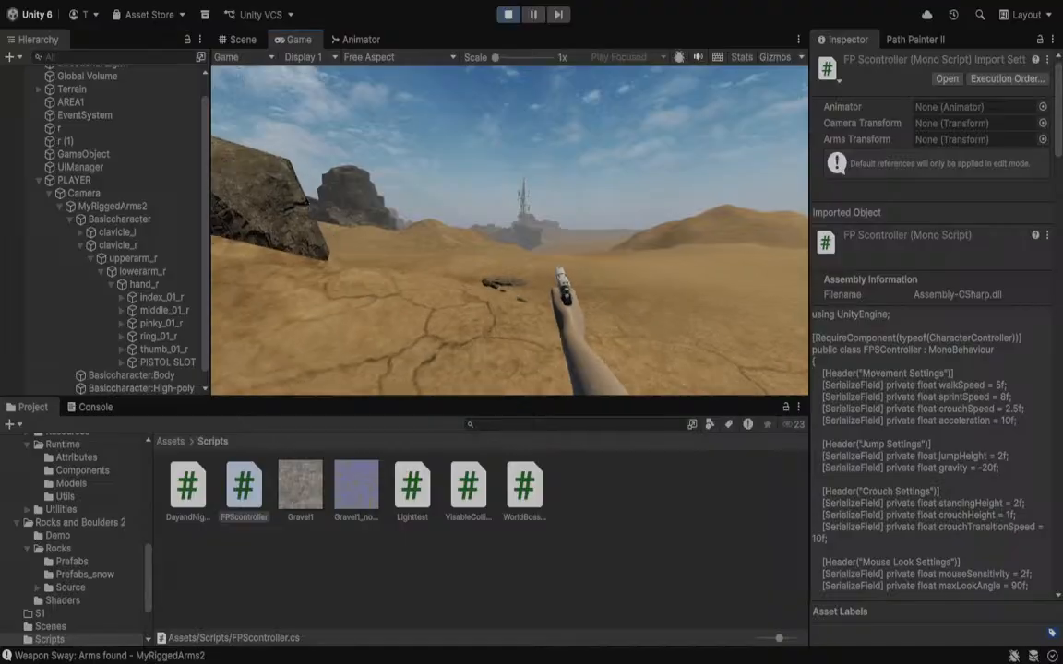
pyautogui.press('w')
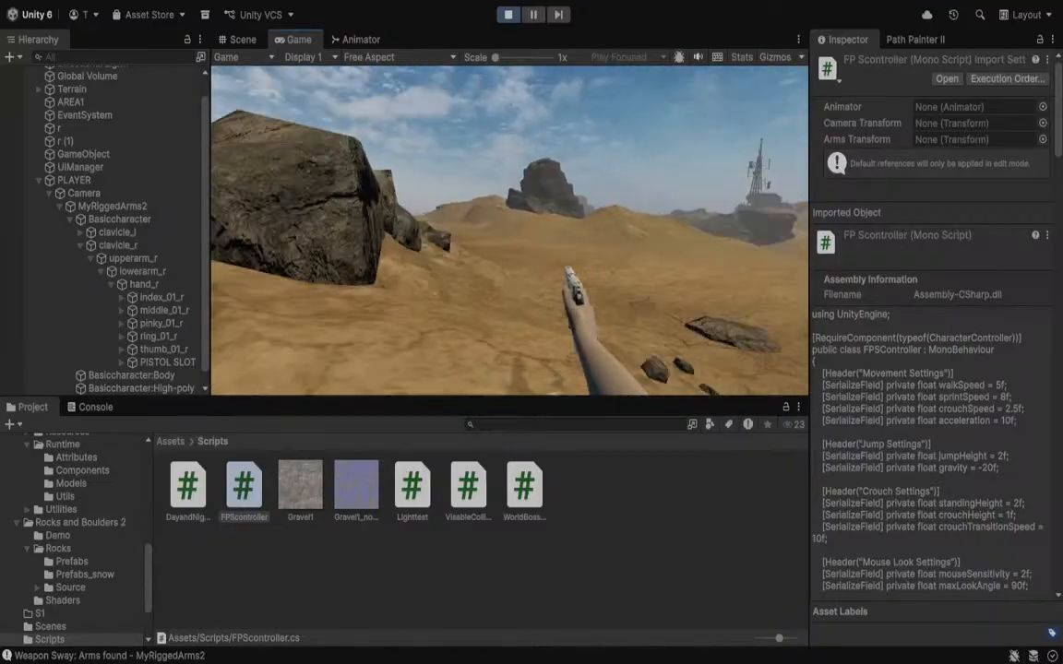
pyautogui.press('w')
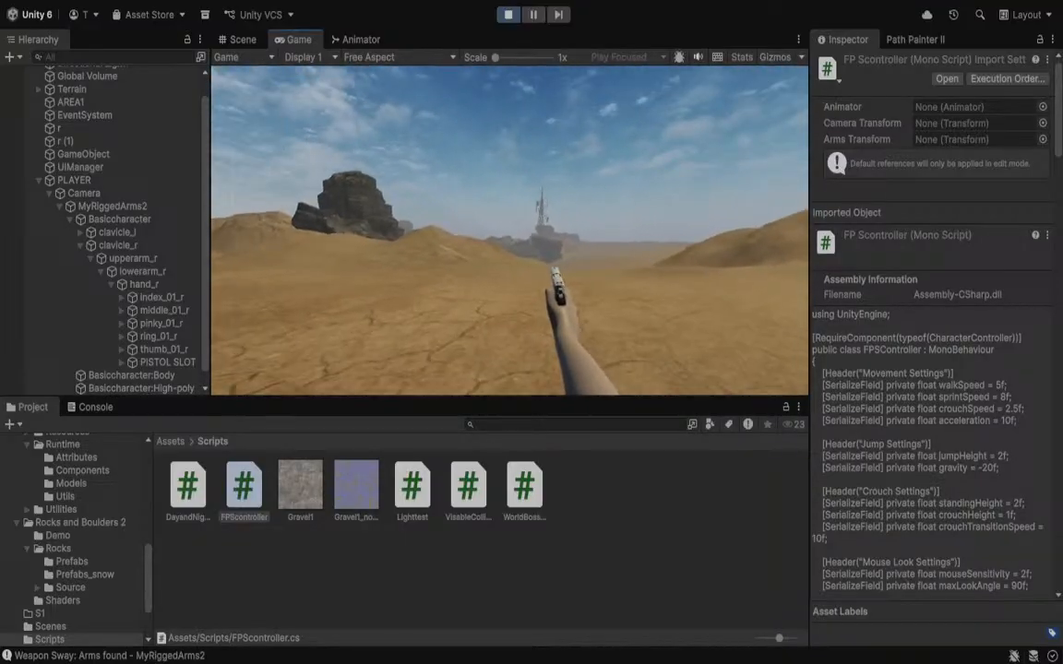
pyautogui.press('w')
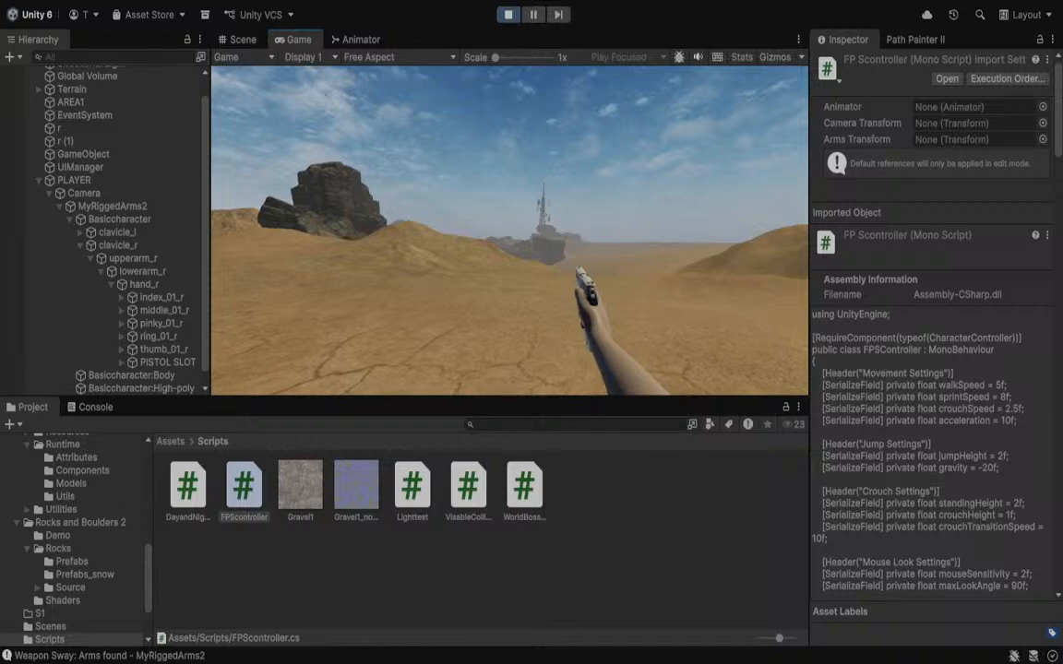
pyautogui.press('Escape')
# Select PLAYER and adjust its Idle Sway Amount, trying 0.37 and -0.21 before setting it to 0.
pyautogui.click(62, 183)
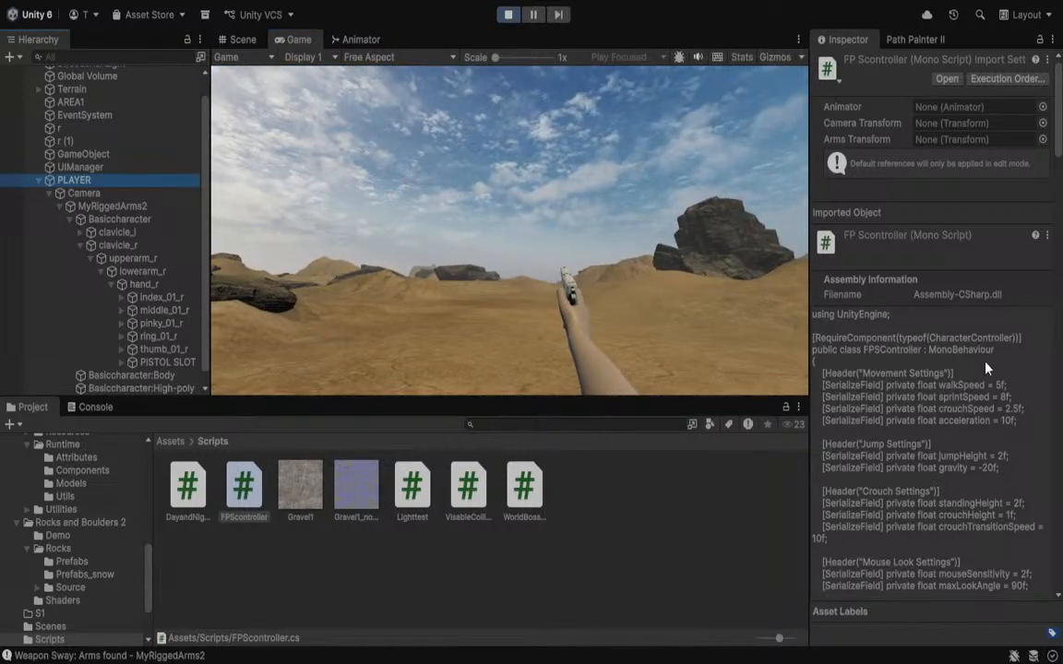
pyautogui.scroll(-8, 848, 415)
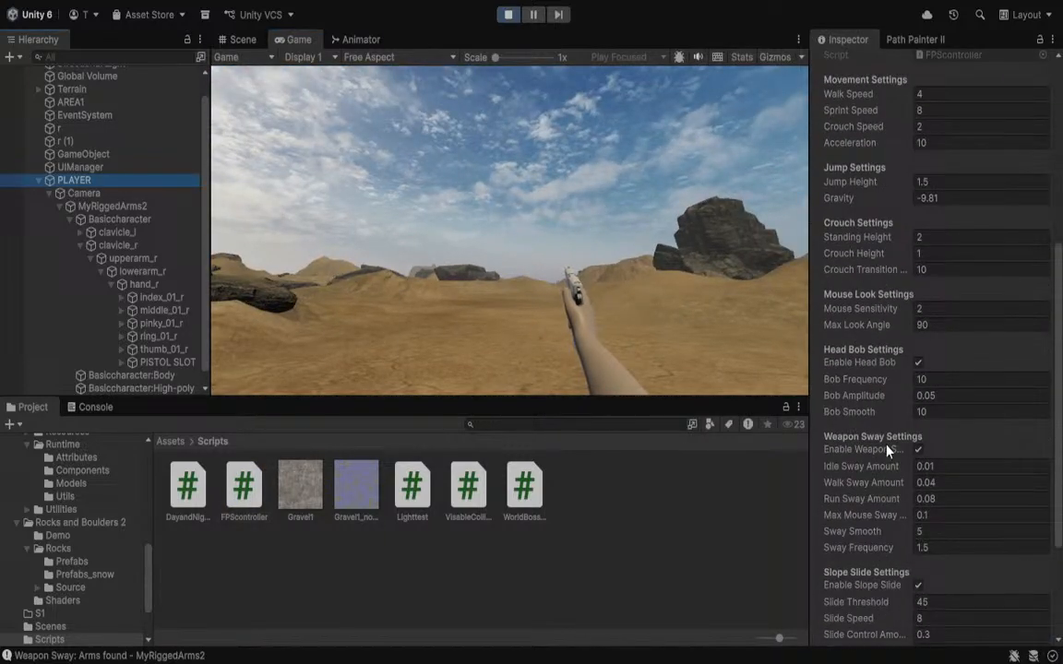
pyautogui.moveTo(888, 467); pyautogui.dragTo(901, 471)
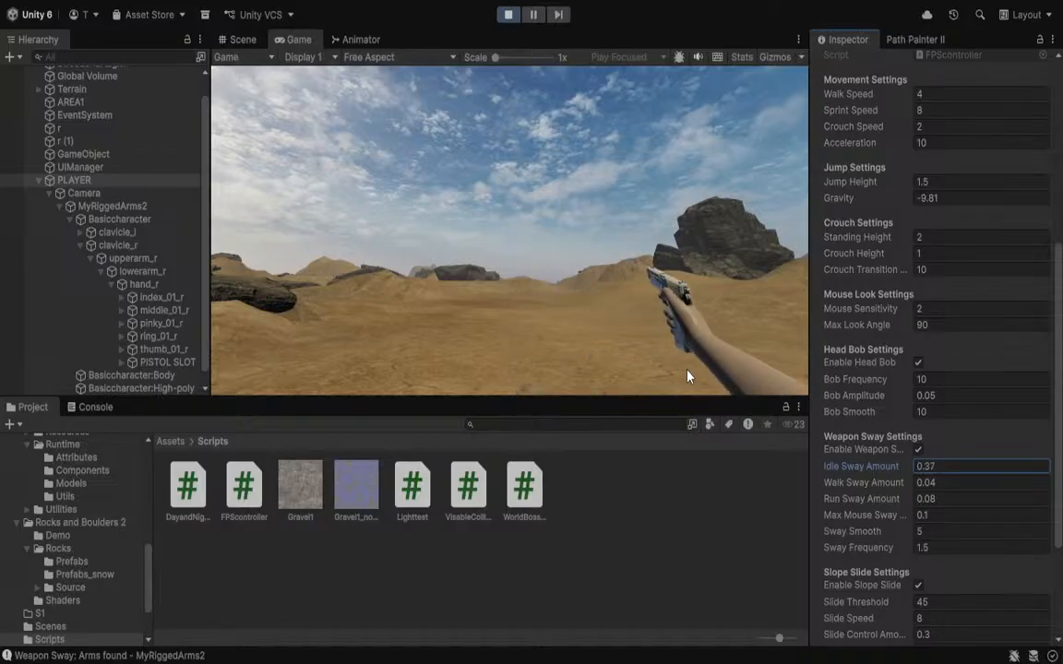
pyautogui.moveTo(856, 471)
pyautogui.mouseDown()
pyautogui.moveTo(831, 467)
pyautogui.moveTo(840, 468)
pyautogui.mouseUp()
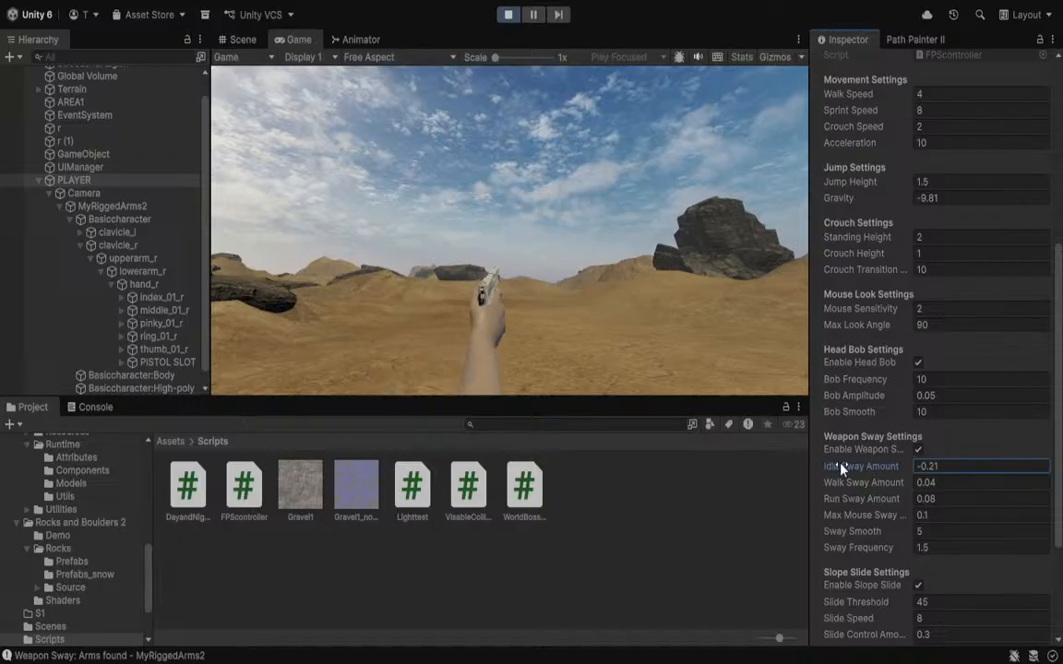
pyautogui.click(943, 465)
pyautogui.write('0')
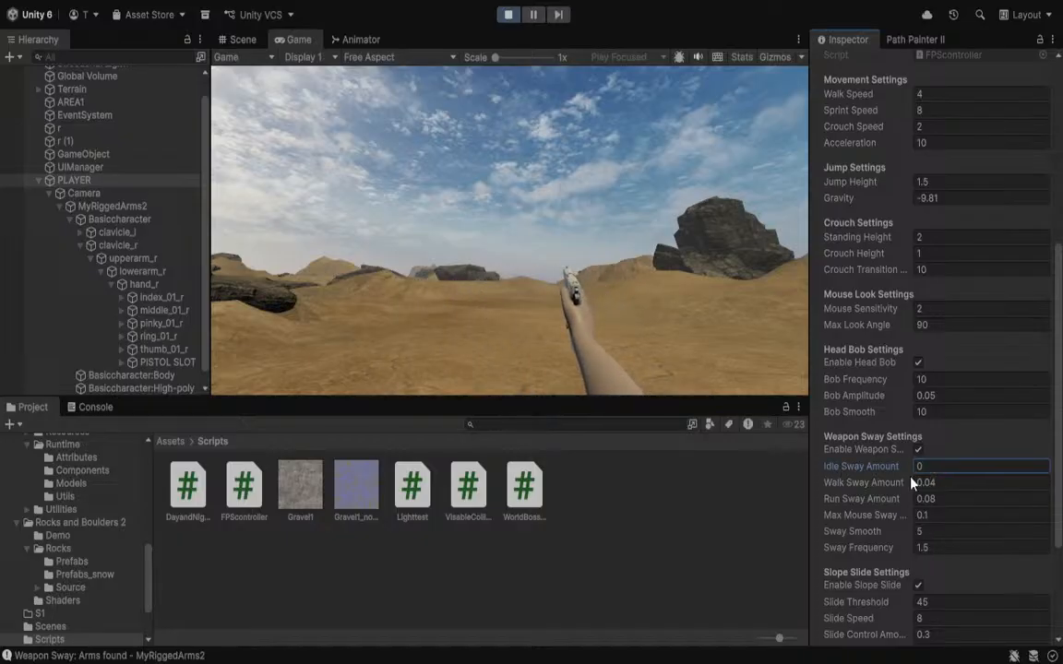
# Set PLAYER's Run Sway Amount to 0.24 and test it by walking and sprinting in the game.
pyautogui.moveTo(856, 498); pyautogui.dragTo(860, 503)
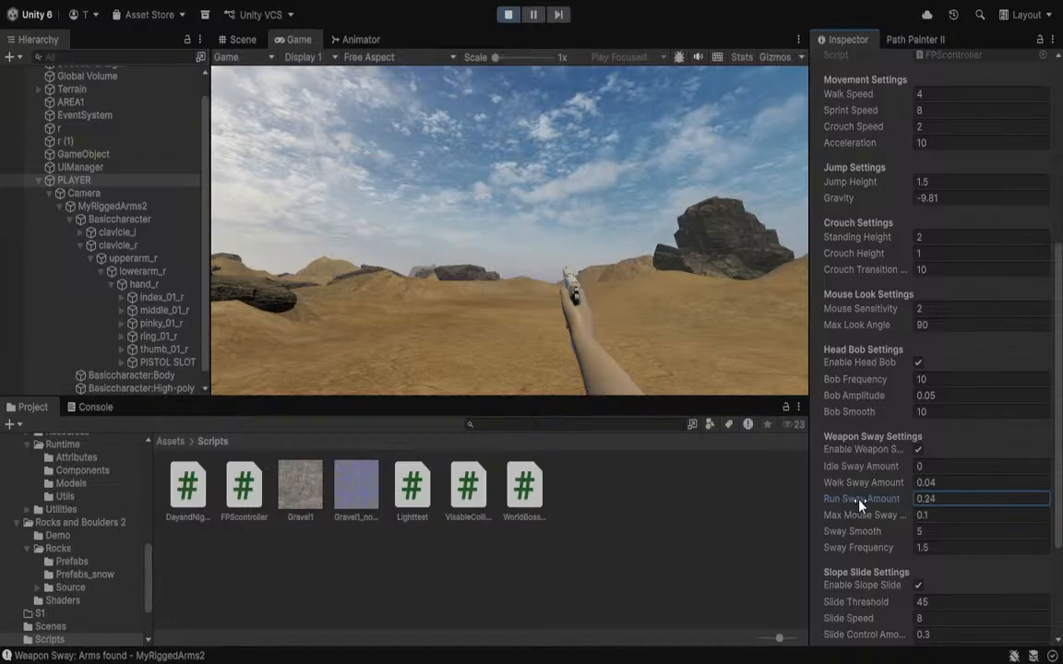
pyautogui.click(727, 357)
pyautogui.press('w')
pyautogui.hotkey('shift', 'w')
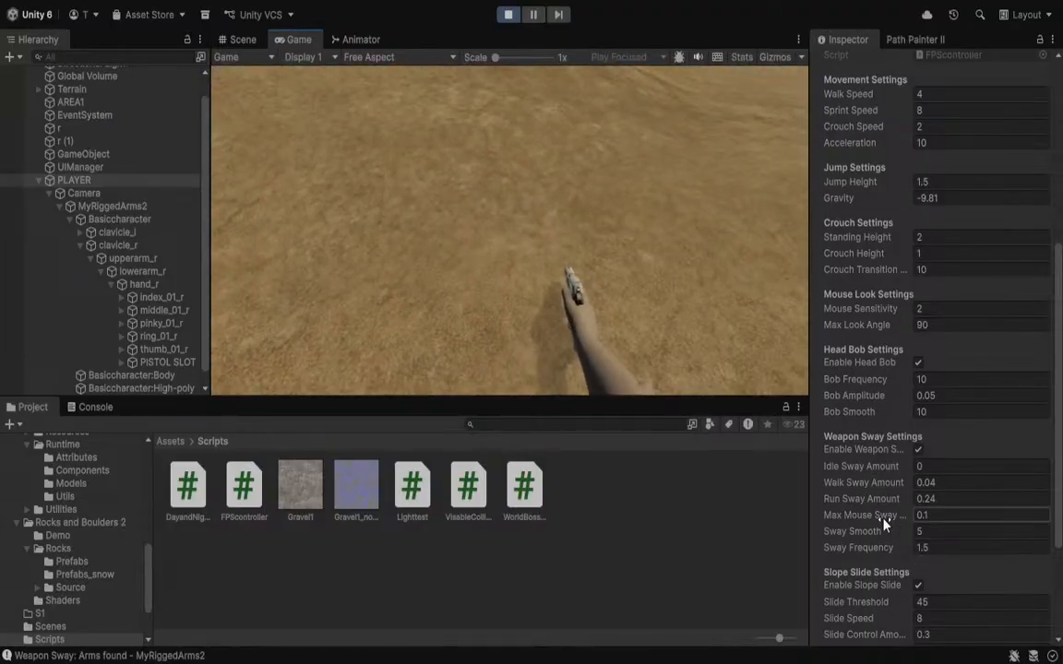
# Lower PLAYER's max mouse sway value to 0.07 and walk forward to test it.
pyautogui.moveTo(883, 524); pyautogui.dragTo(882, 523)
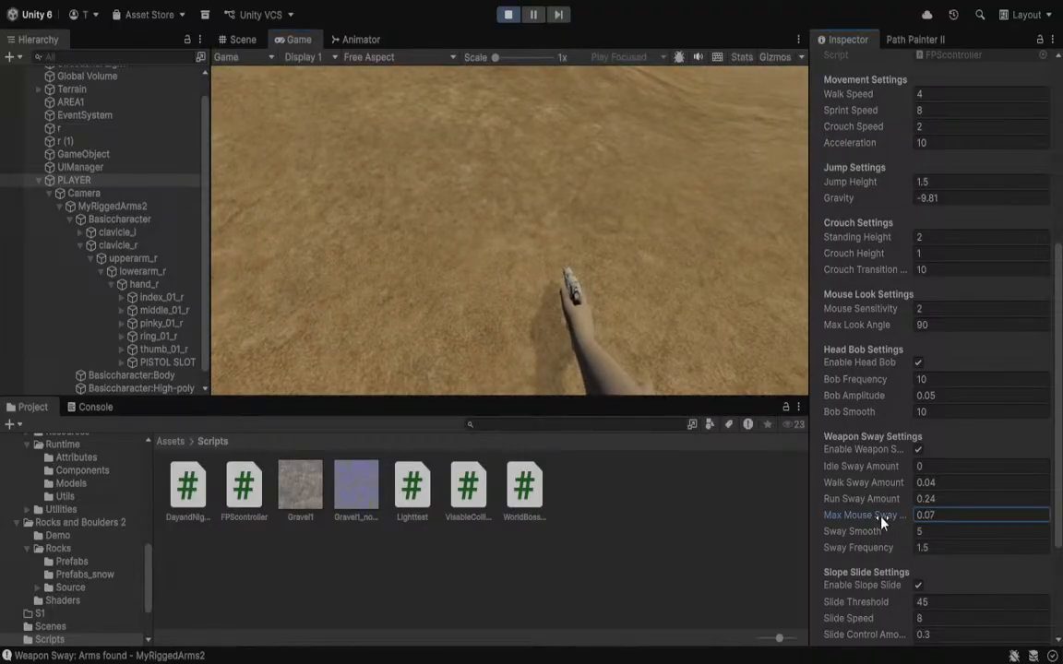
pyautogui.click(438, 263)
pyautogui.press('w')
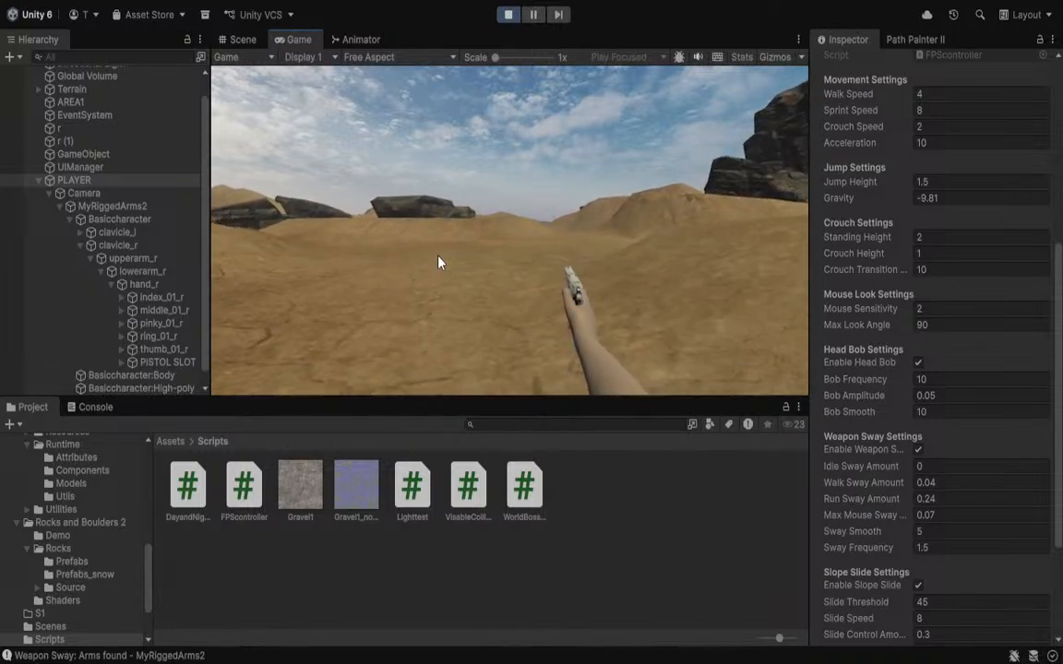
# Lower PLAYER's Sway Frequency to 0.88 and walk across the sand to check the slower arm motion.
pyautogui.moveTo(879, 548); pyautogui.dragTo(860, 547)
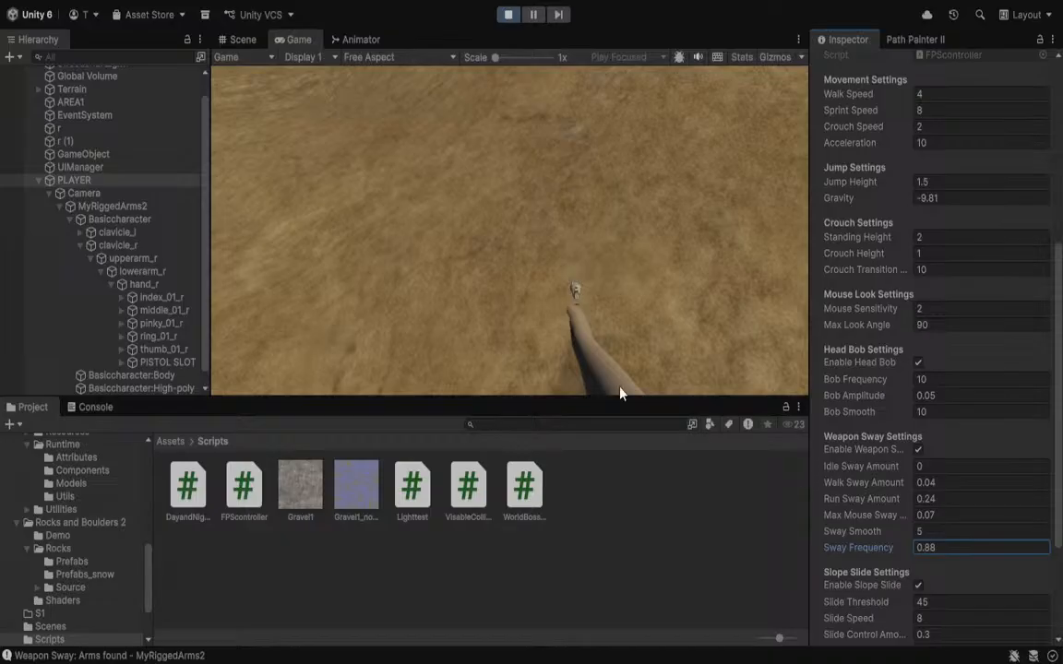
pyautogui.click(453, 288)
pyautogui.press('w')
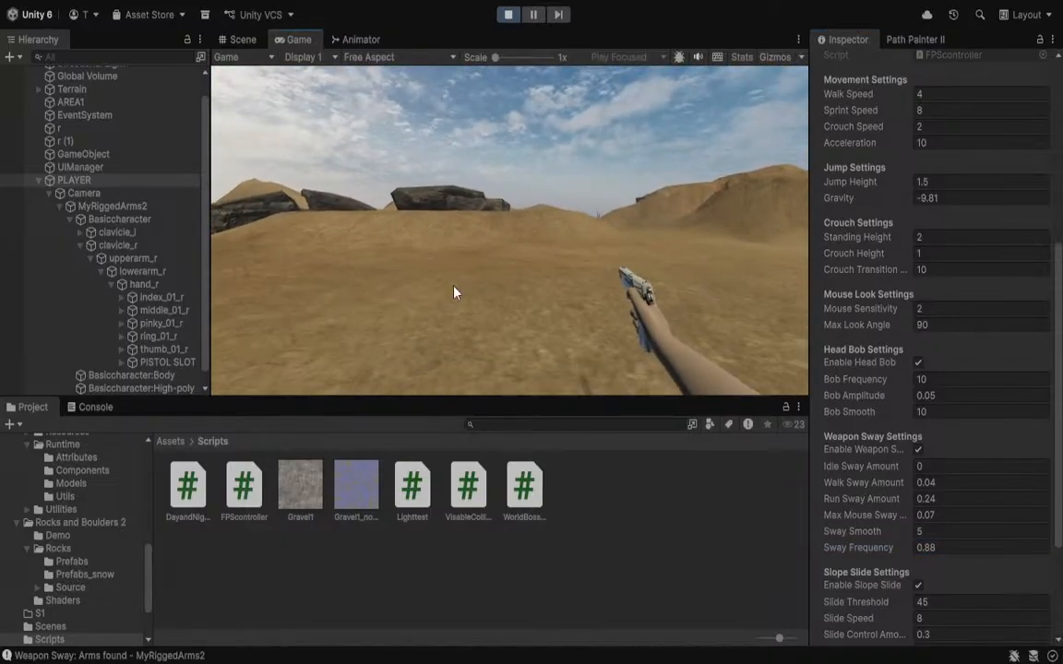
pyautogui.press('w')
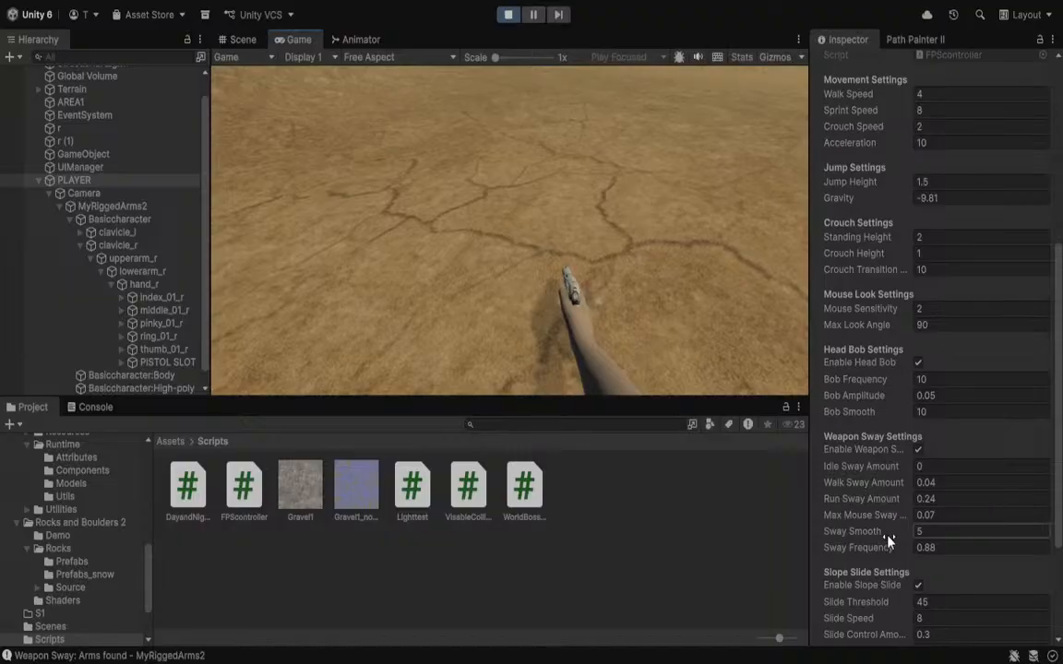
# Tune PLAYER's Sway Smooth, trying 0.74 and settling on 3.15, while walking past the large rocks to test the sway.
pyautogui.moveTo(886, 533); pyautogui.dragTo(843, 530)
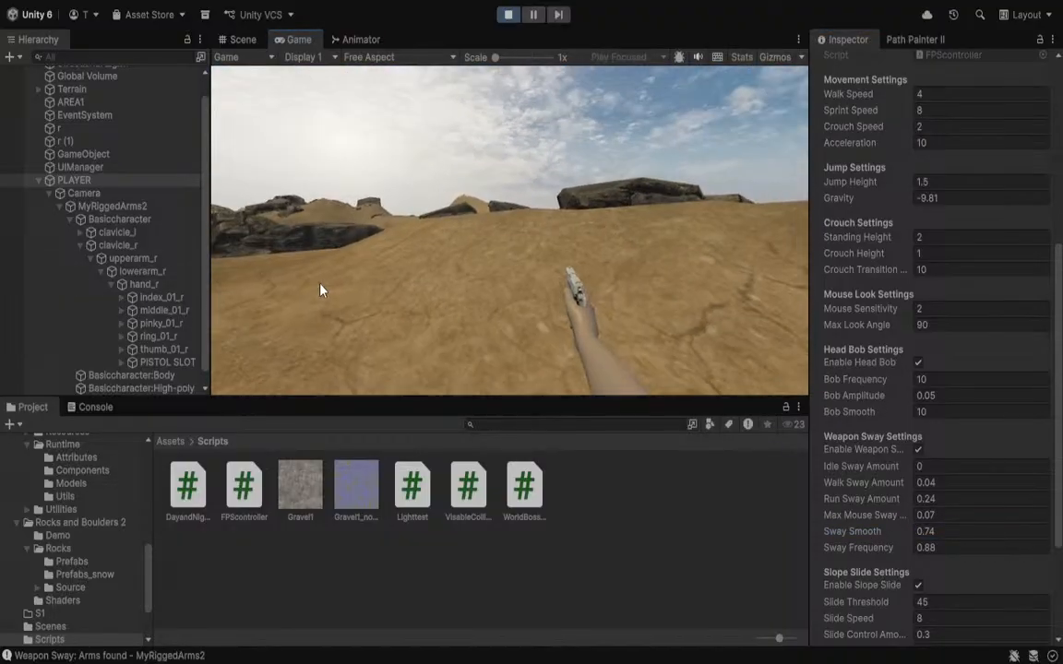
pyautogui.press('w')
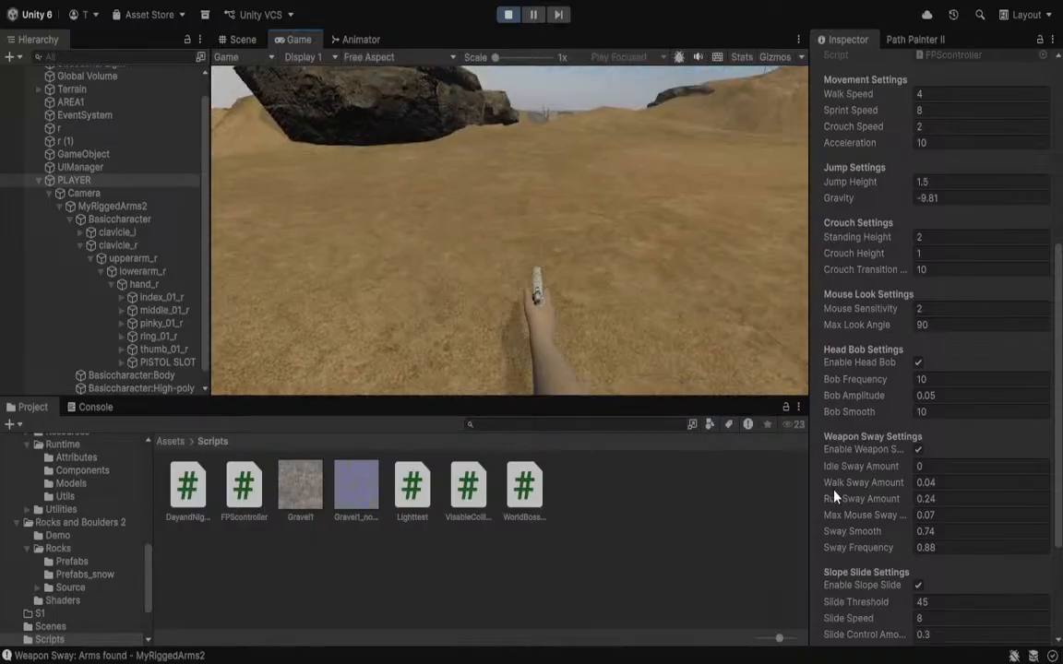
pyautogui.moveTo(882, 541); pyautogui.dragTo(934, 540)
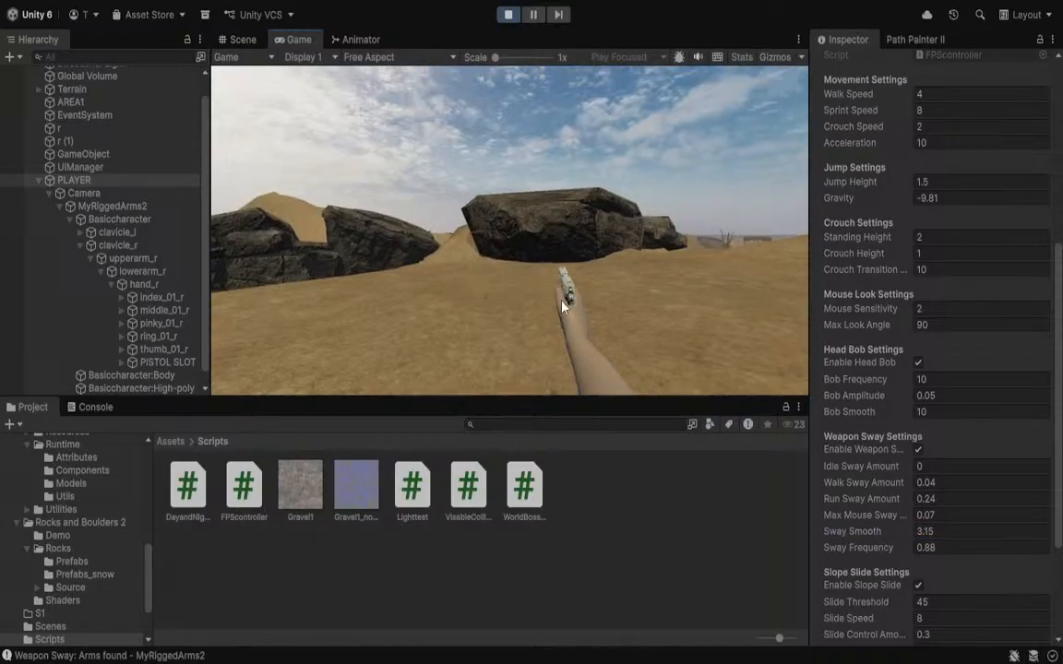
pyautogui.press('w')
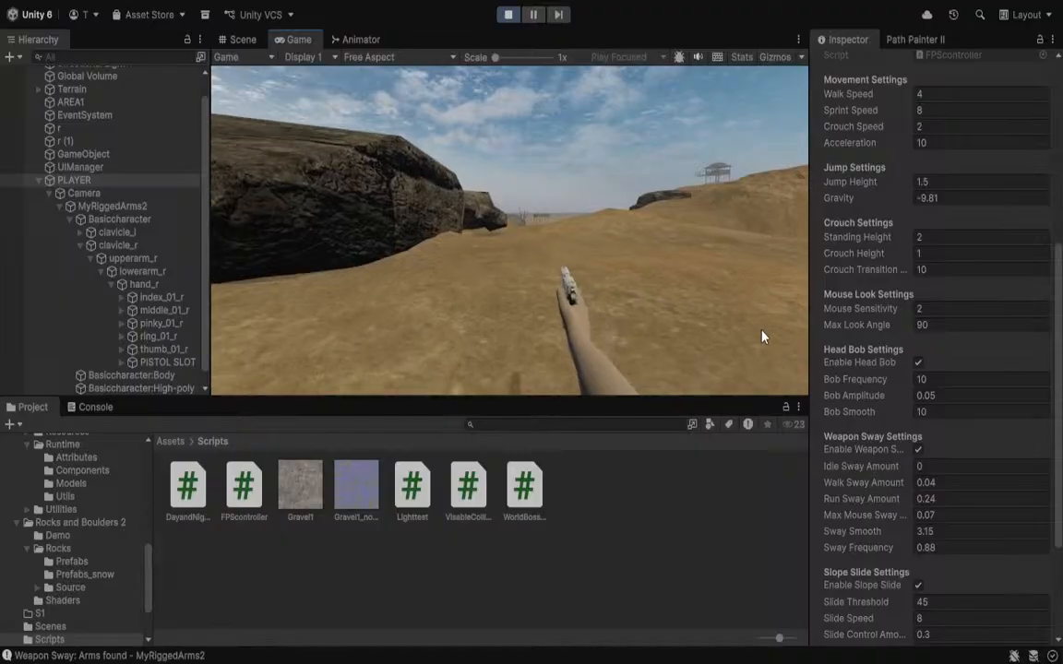
pyautogui.press('w')
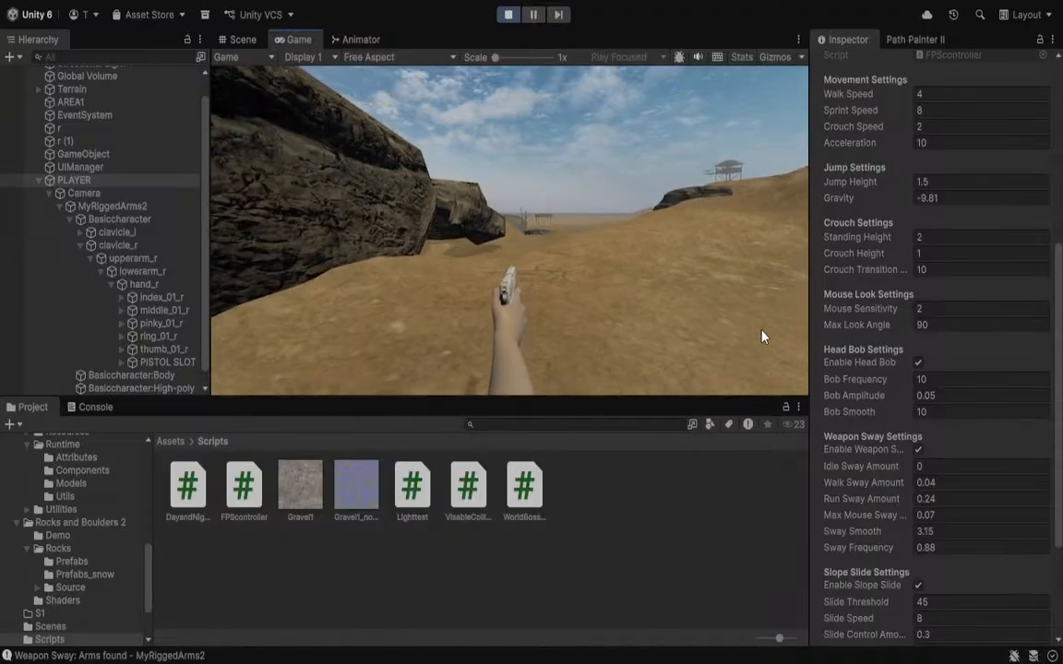
pyautogui.press('w')
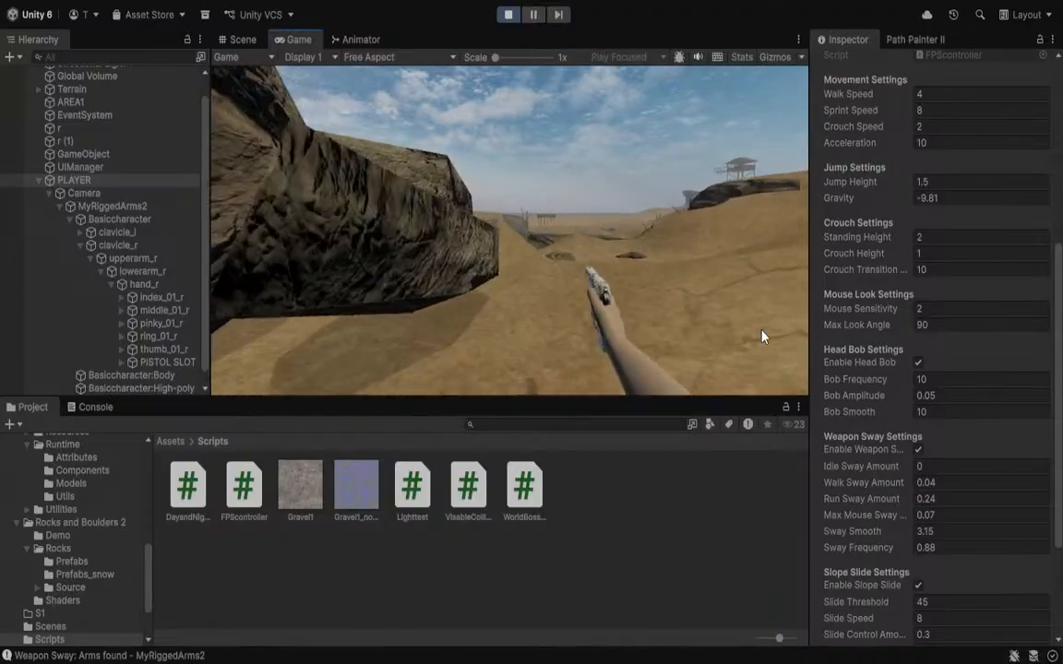
pyautogui.press('w')
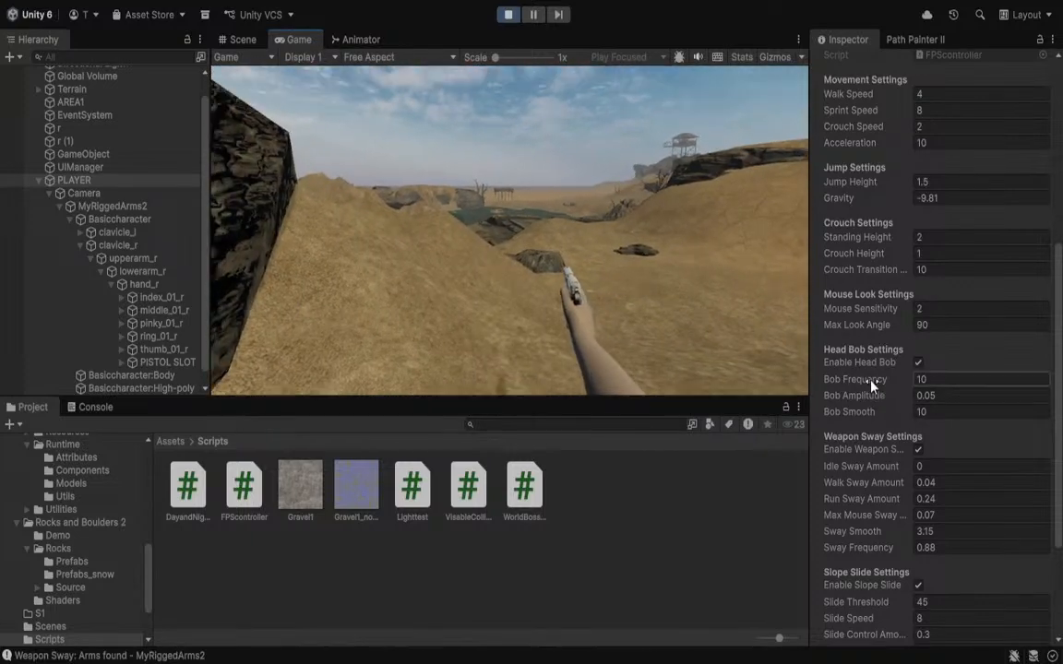
# Raise PLAYER's Bob Frequency to 15.67 and test the head bob by walking and sprinting toward the water.
pyautogui.moveTo(873, 384); pyautogui.dragTo(915, 387)
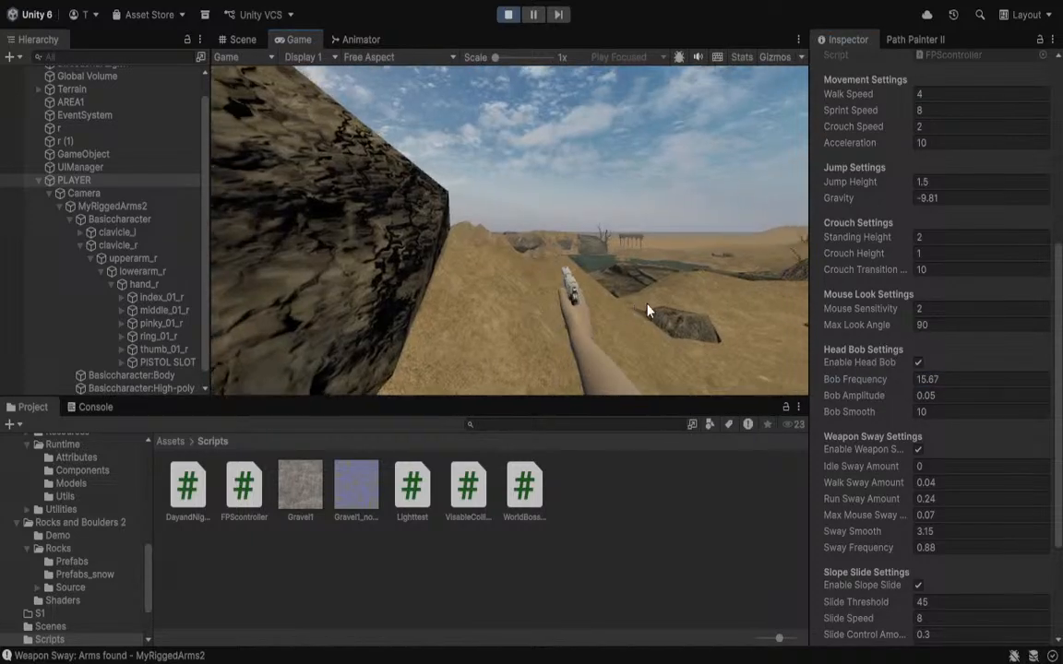
pyautogui.press('w')
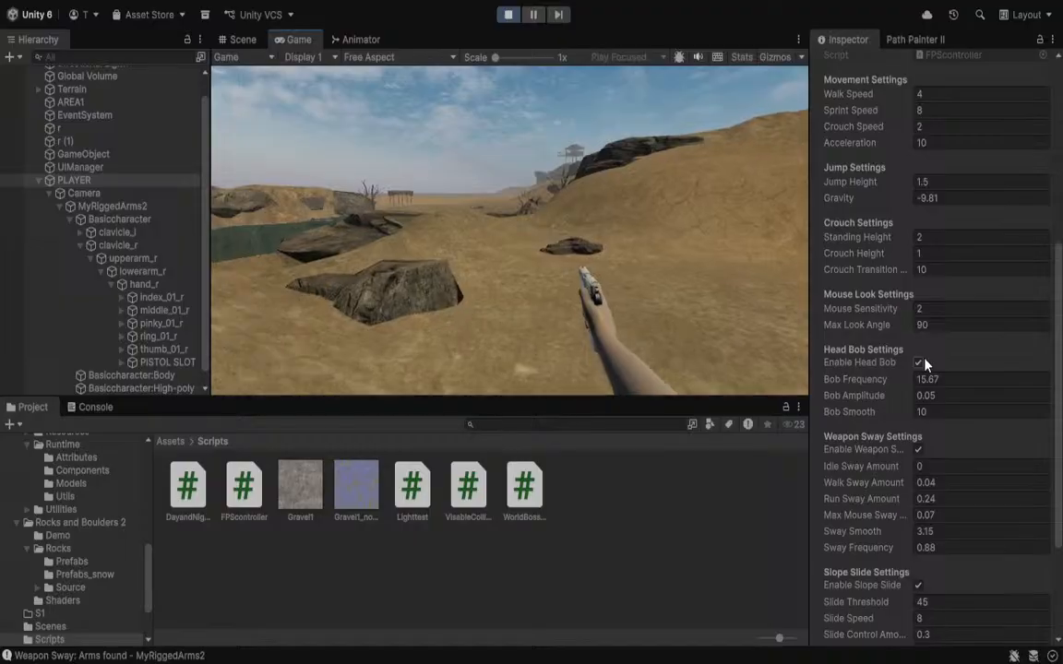
pyautogui.hotkey('shift', 'w')
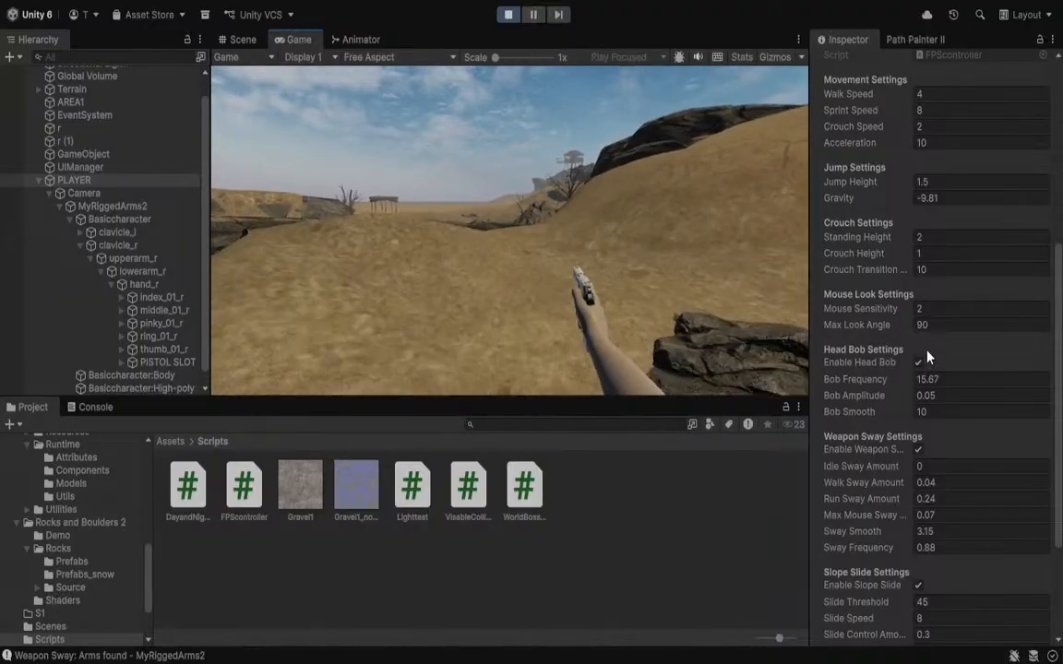
pyautogui.hotkey('shift', 'w')
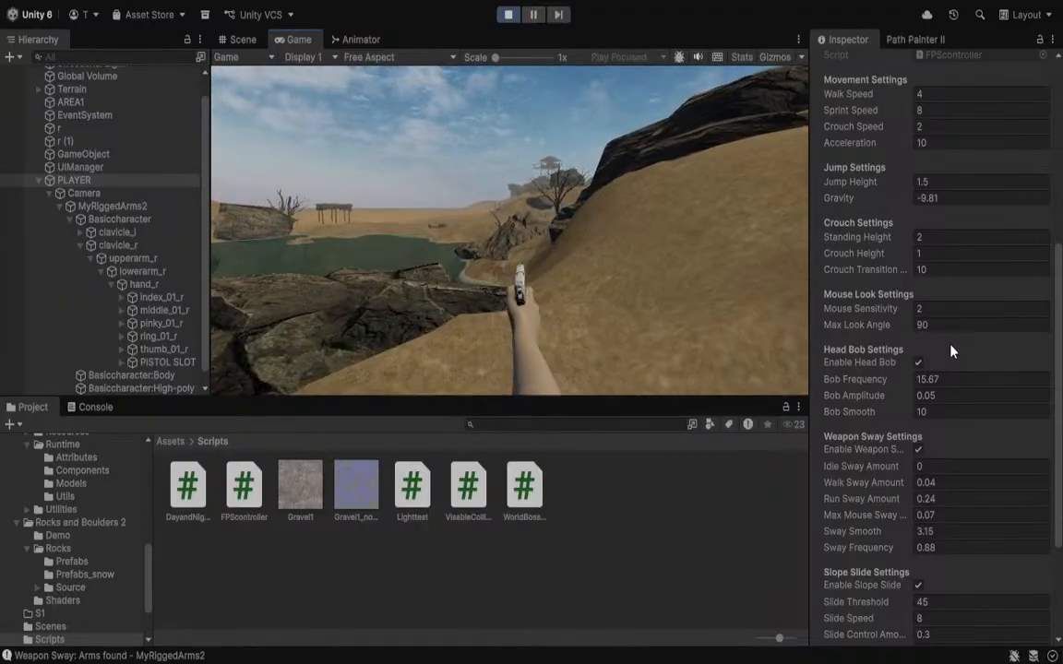
# Walk PLAYER off the rocks and toward the lake to check the movement around the water.
pyautogui.press('w')
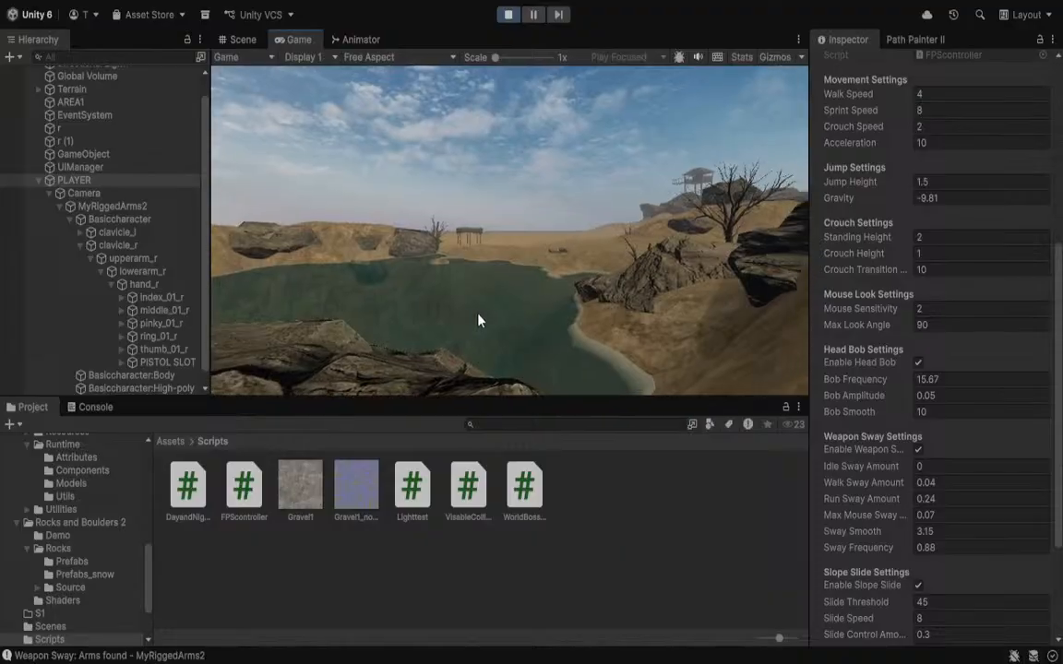
pyautogui.press('w')
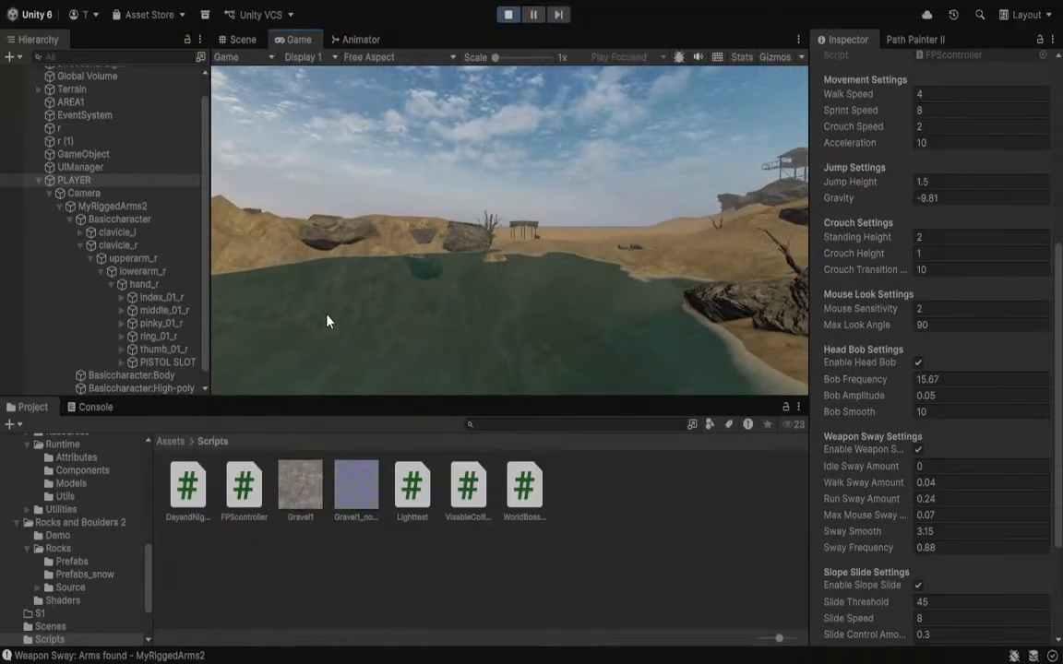
pyautogui.press('w')
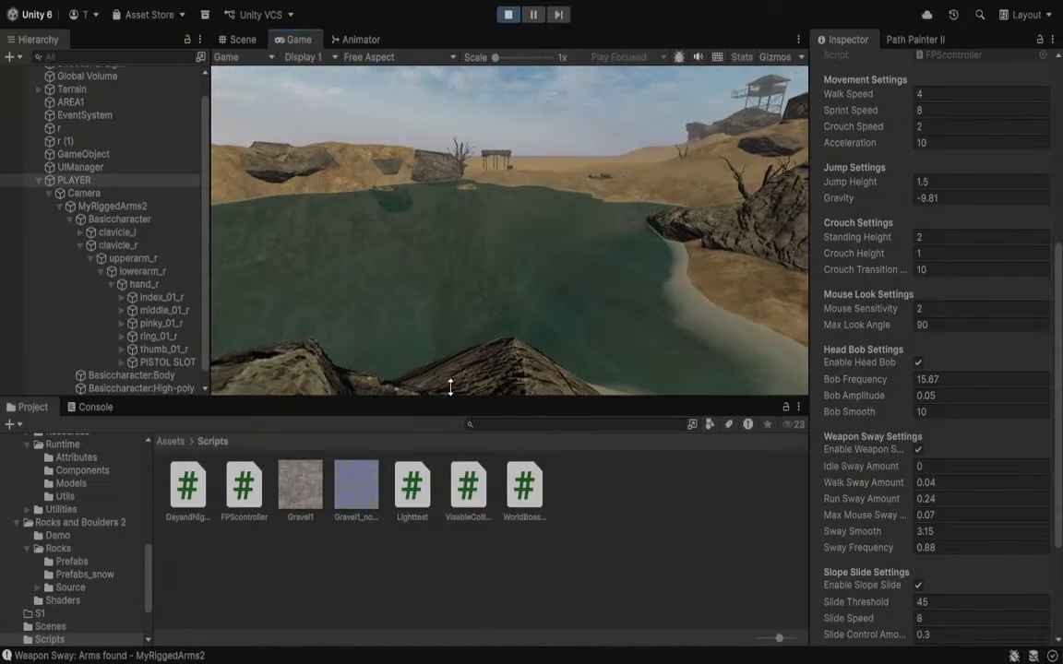
pyautogui.press('w')
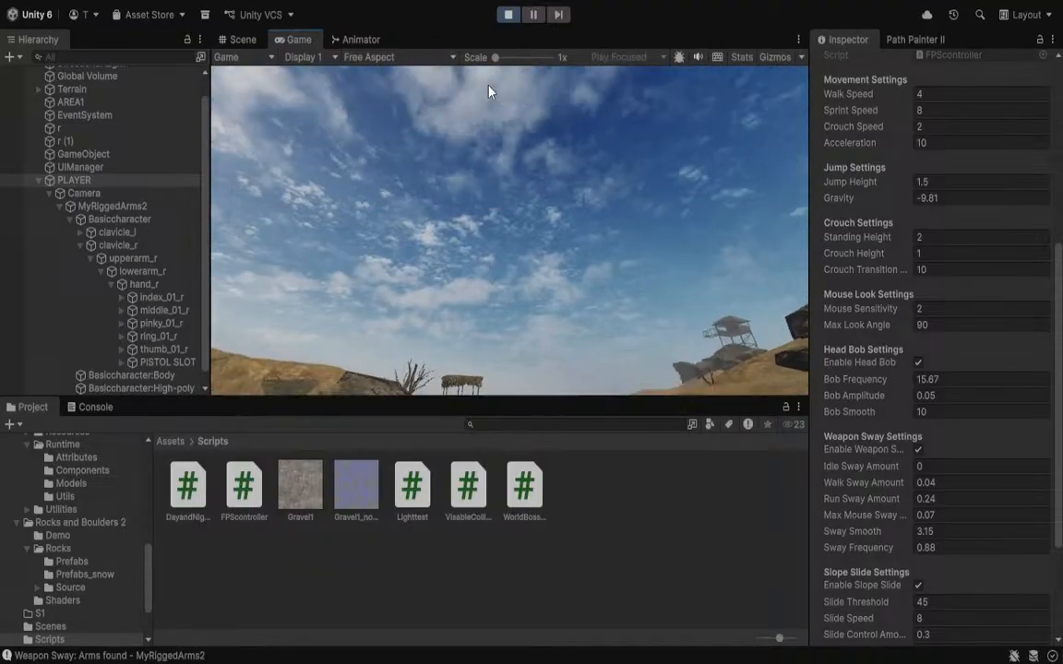
# Stop the play test and disable the Mesh Collider on the water plane r.
pyautogui.click(507, 14)
pyautogui.moveTo(495, 187); pyautogui.dragTo(544, 234, button='right')
pyautogui.press('w')
pyautogui.click(545, 233)
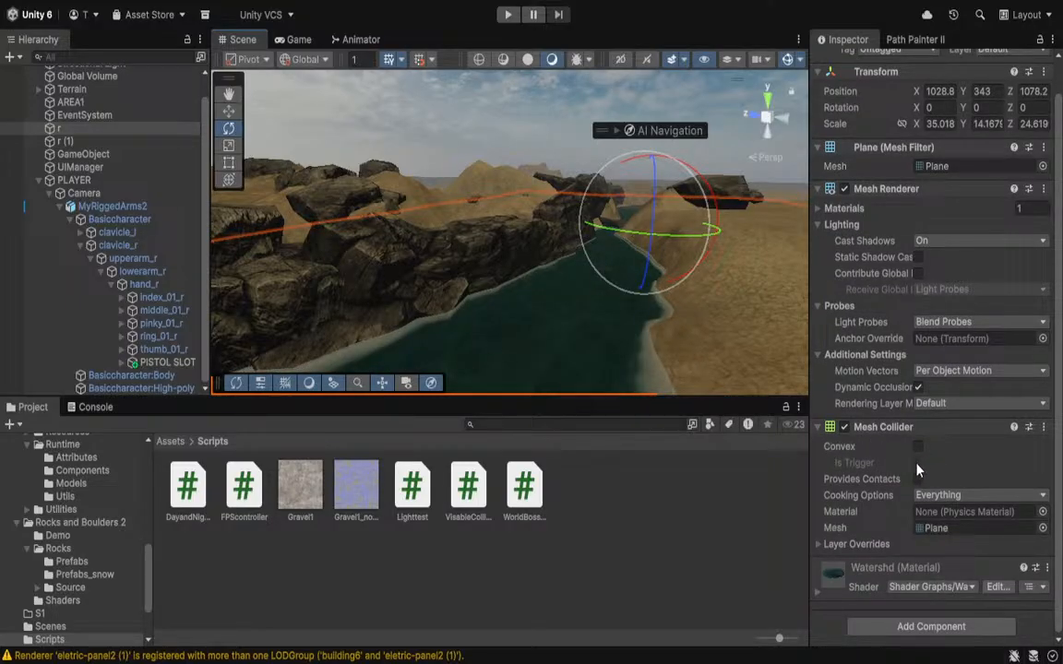
pyautogui.moveTo(761, 383); pyautogui.dragTo(967, 300, button='right')
pyautogui.press('w')
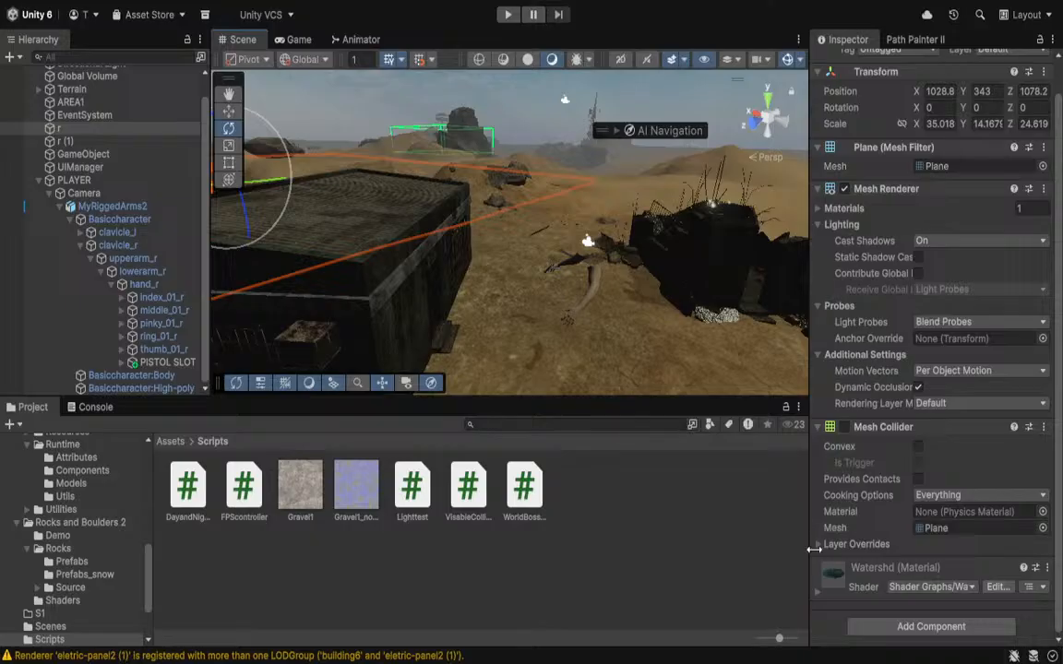
# Search the project assets for "water" and select the water plane r (1) in the scene.
pyautogui.click(500, 425)
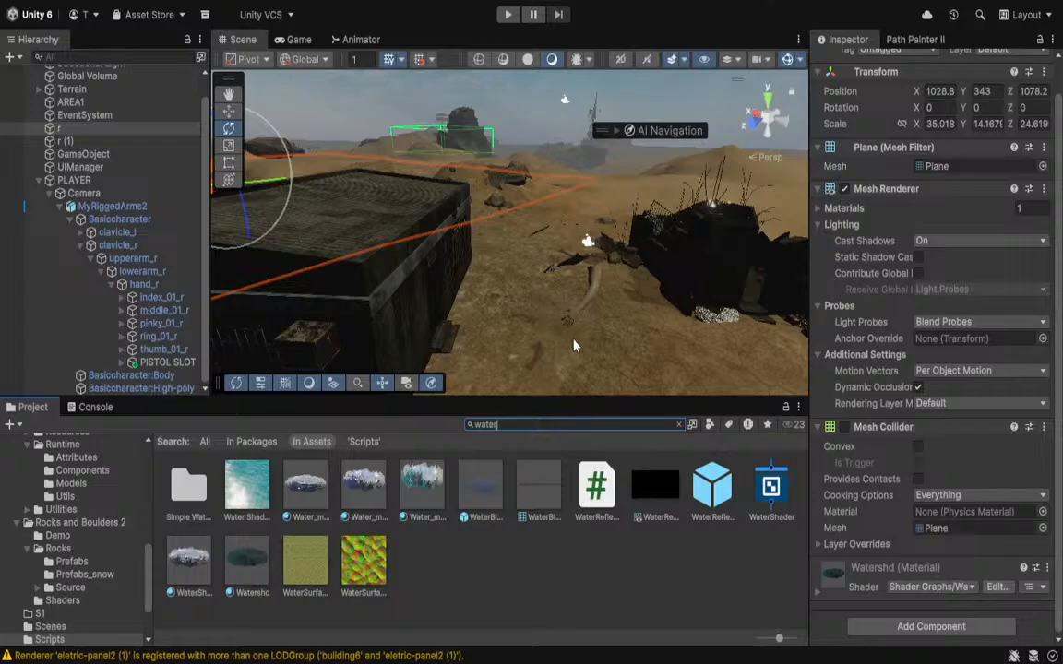
pyautogui.press('w')
pyautogui.moveTo(574, 346); pyautogui.dragTo(299, 352, button='right')
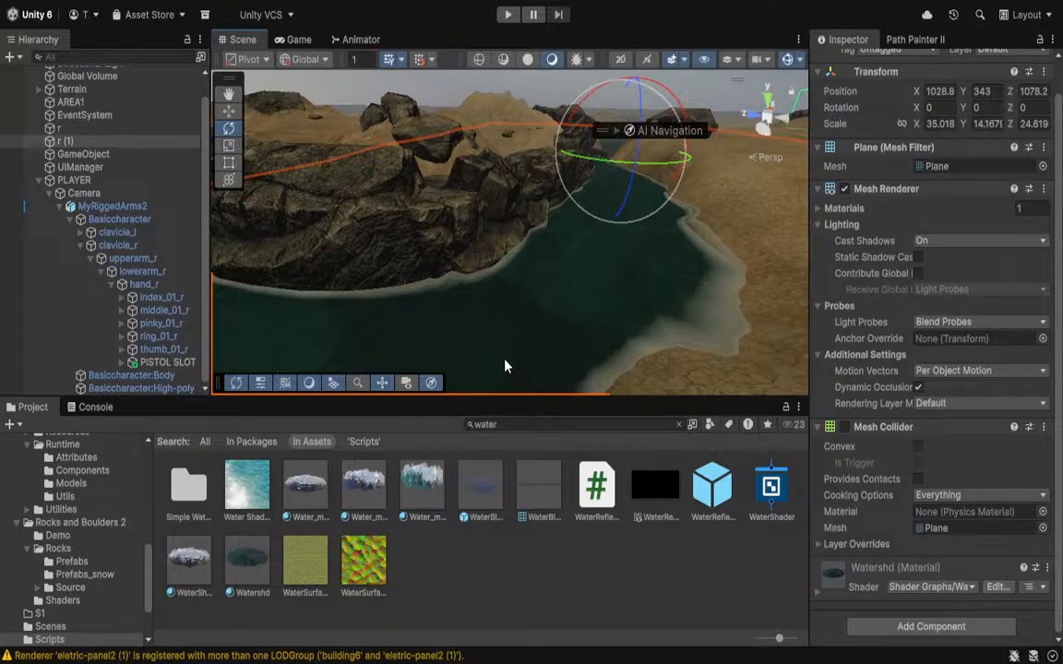
pyautogui.click(453, 322)
pyautogui.scroll(-1, 872, 309)
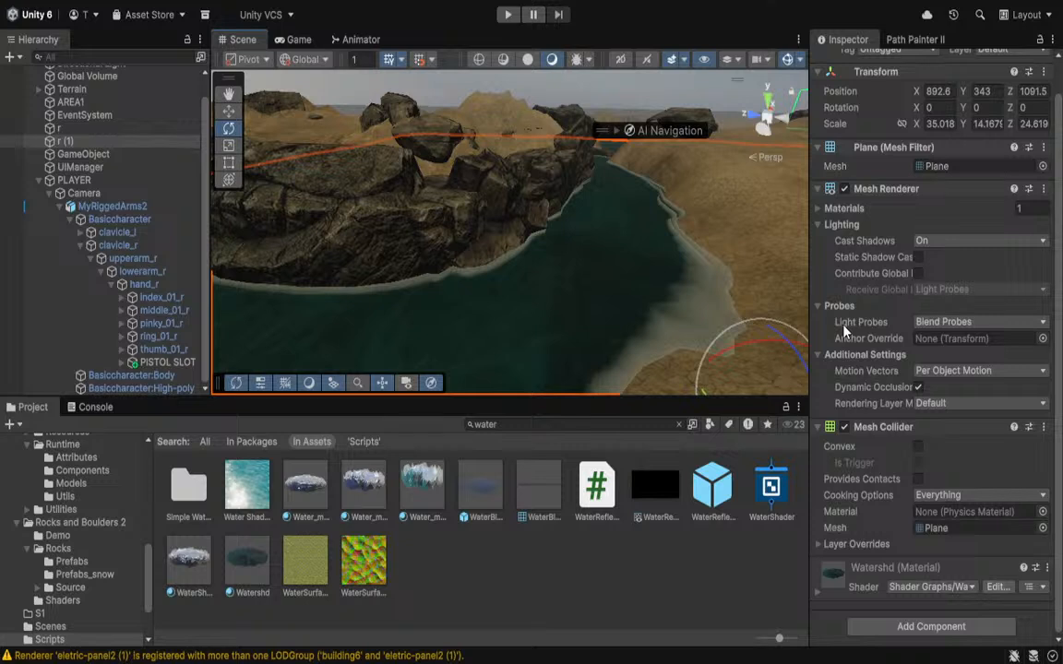
# Try out the water materials from the search results on the water plane without applying any.
pyautogui.moveTo(363, 484); pyautogui.dragTo(478, 535)
pyautogui.moveTo(366, 496); pyautogui.dragTo(449, 561)
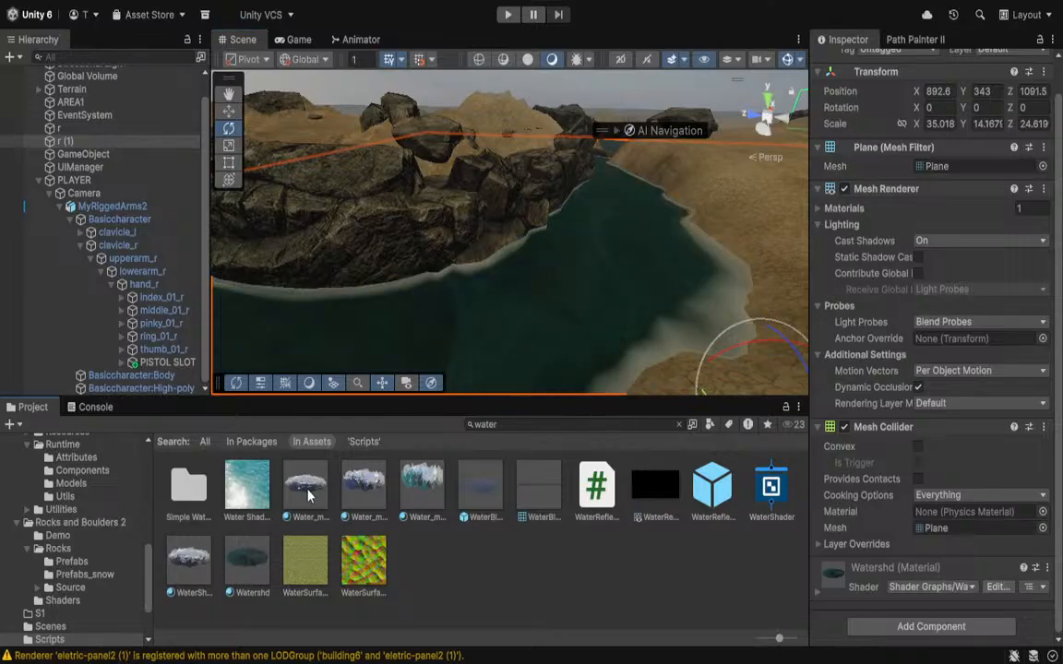
pyautogui.moveTo(309, 497); pyautogui.dragTo(445, 560)
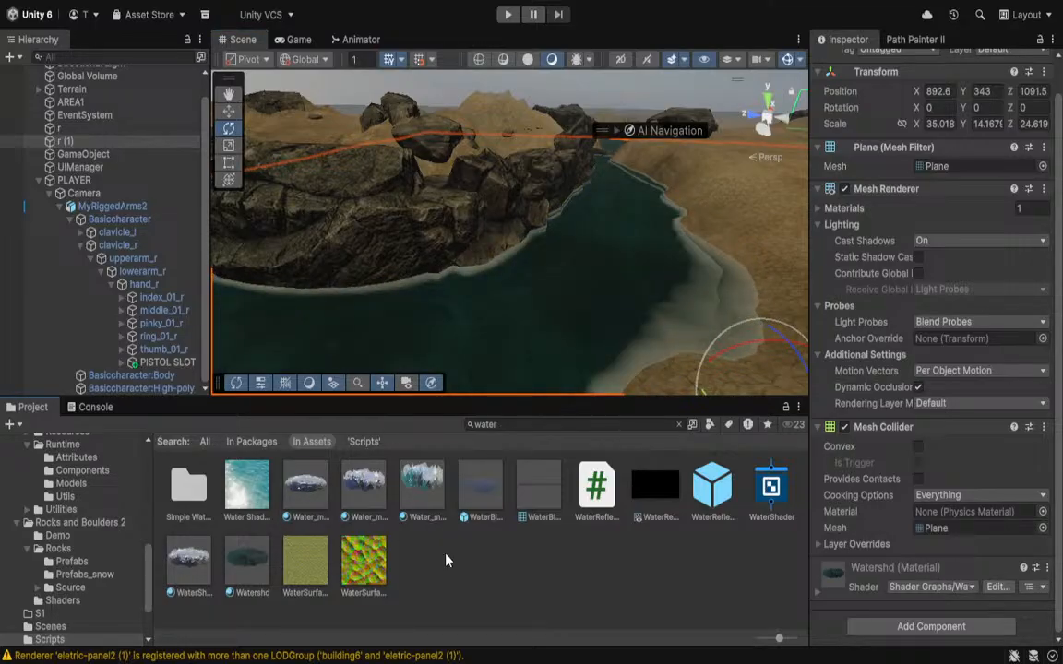
pyautogui.moveTo(260, 576); pyautogui.dragTo(491, 587)
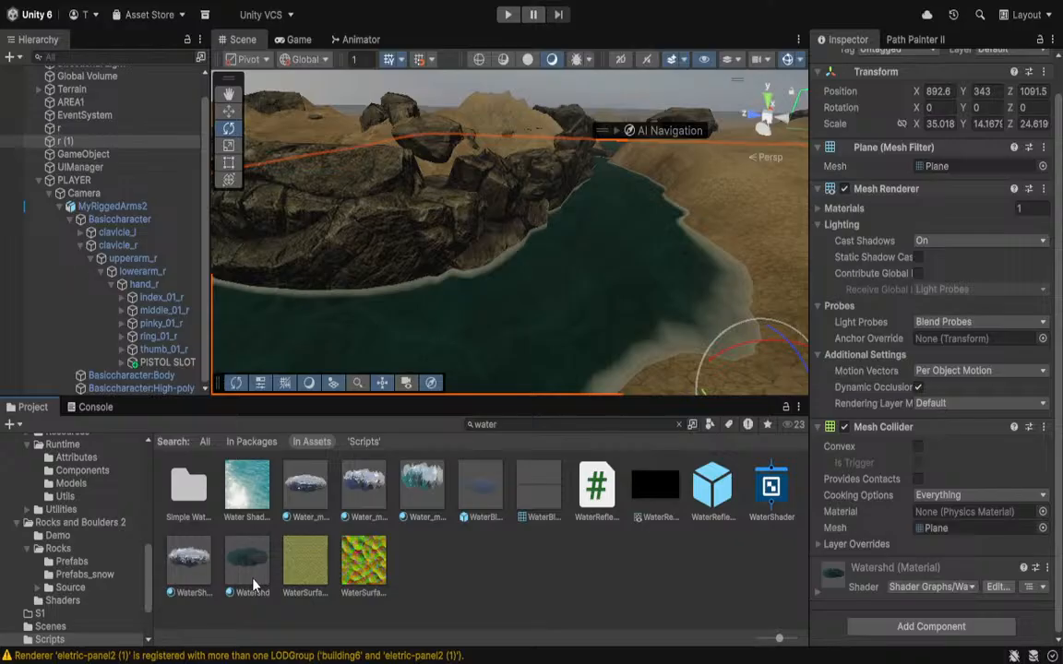
pyautogui.moveTo(255, 584); pyautogui.dragTo(471, 578)
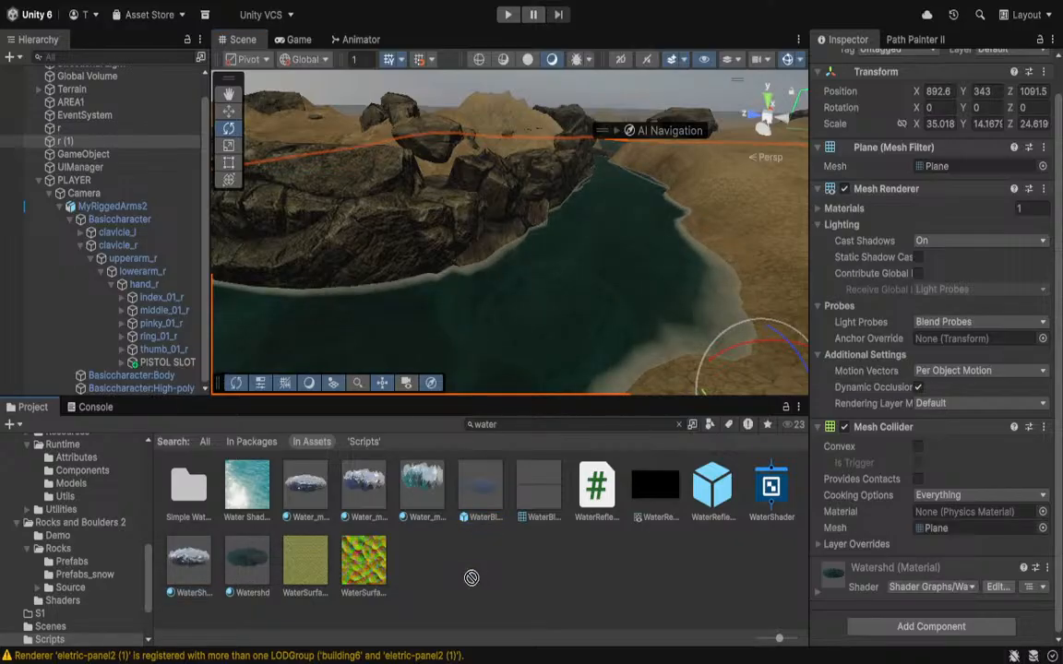
pyautogui.moveTo(245, 493); pyautogui.dragTo(598, 334)
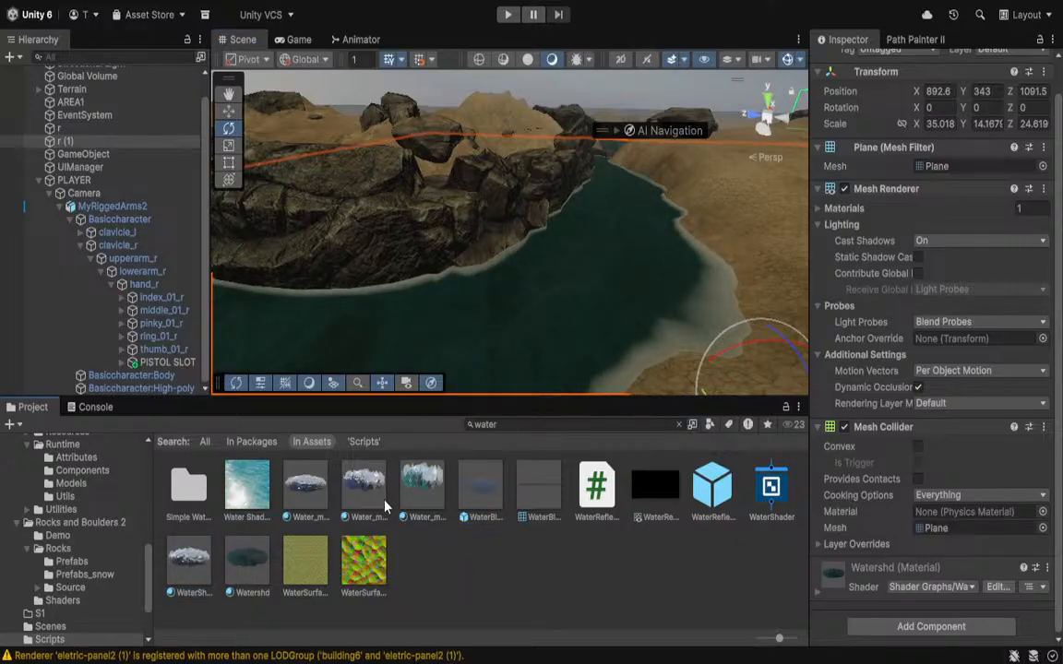
pyautogui.moveTo(386, 507); pyautogui.dragTo(441, 554)
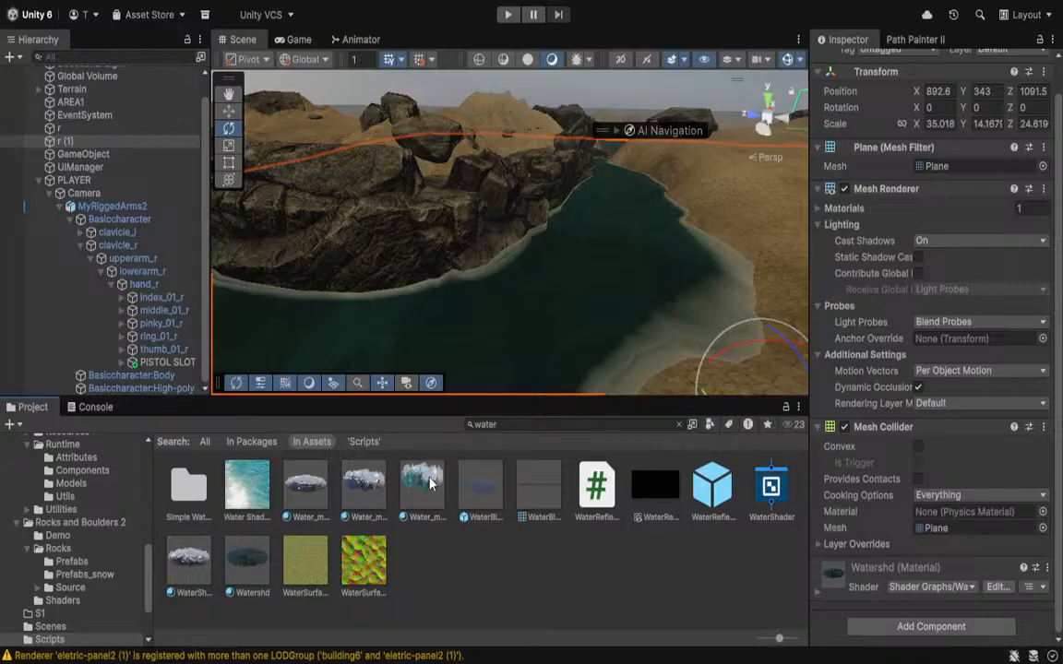
pyautogui.moveTo(429, 483); pyautogui.dragTo(521, 588)
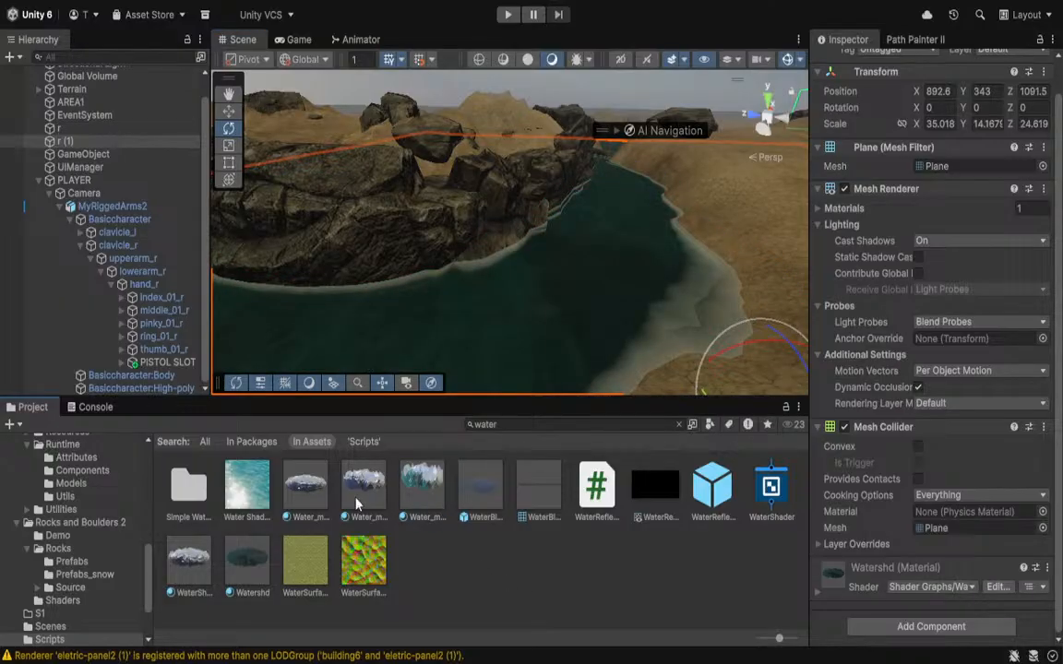
pyautogui.moveTo(358, 502); pyautogui.dragTo(464, 569)
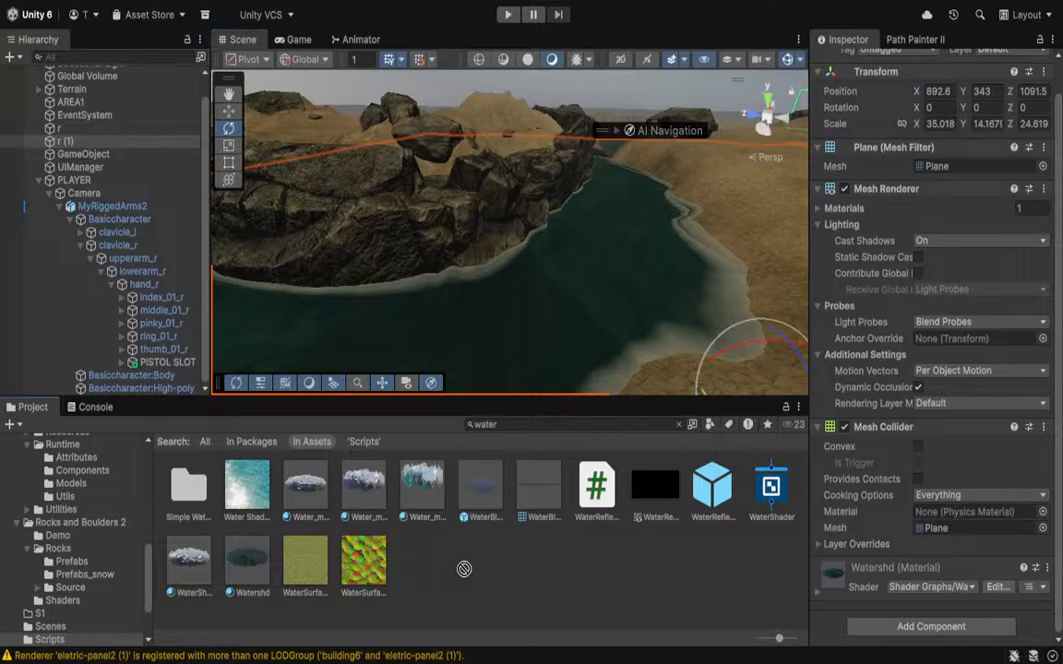
pyautogui.moveTo(415, 507)
pyautogui.mouseDown()
pyautogui.moveTo(636, 305)
pyautogui.moveTo(616, 293)
pyautogui.moveTo(583, 400)
pyautogui.moveTo(460, 225)
pyautogui.moveTo(514, 269)
pyautogui.moveTo(558, 228)
pyautogui.moveTo(519, 254)
pyautogui.moveTo(548, 256)
pyautogui.moveTo(522, 299)
pyautogui.moveTo(491, 203)
pyautogui.moveTo(402, 240)
pyautogui.mouseUp()
pyautogui.moveTo(387, 199); pyautogui.dragTo(461, 572)
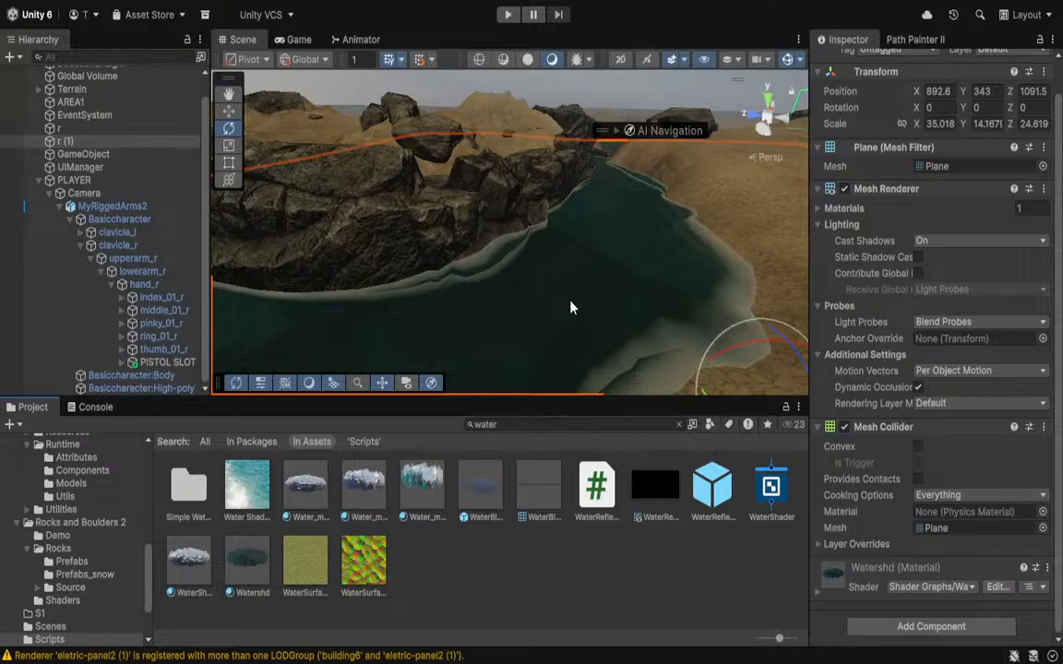
# Change the Deep Color of the water's Watershd material to a lighter, greyish teal.
pyautogui.scroll(-2, 583, 291)
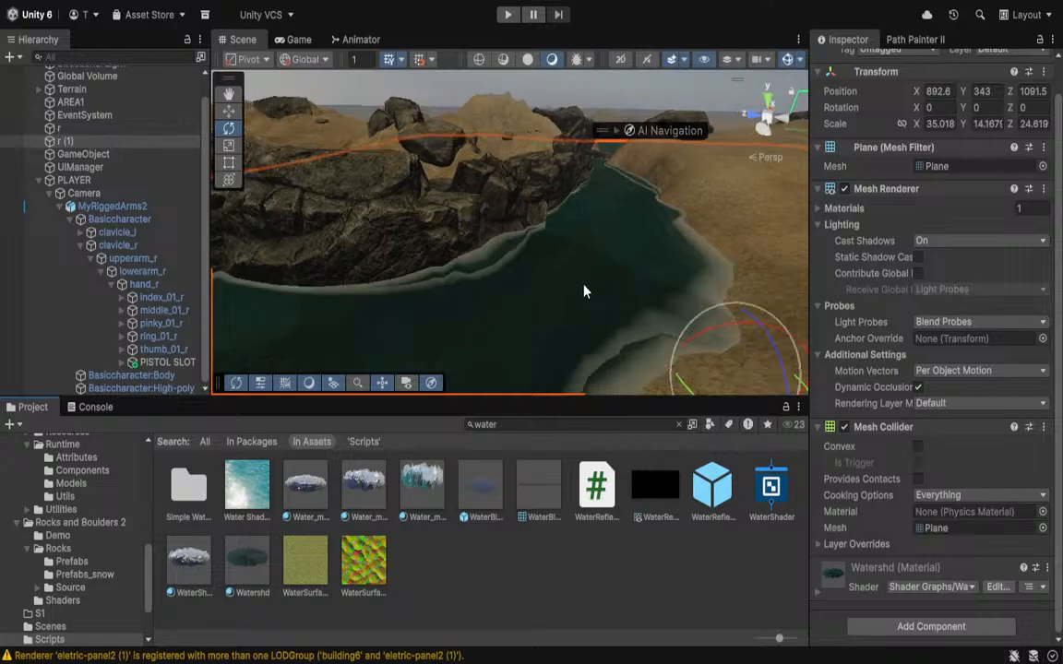
pyautogui.click(817, 592)
pyautogui.scroll(-5, 928, 489)
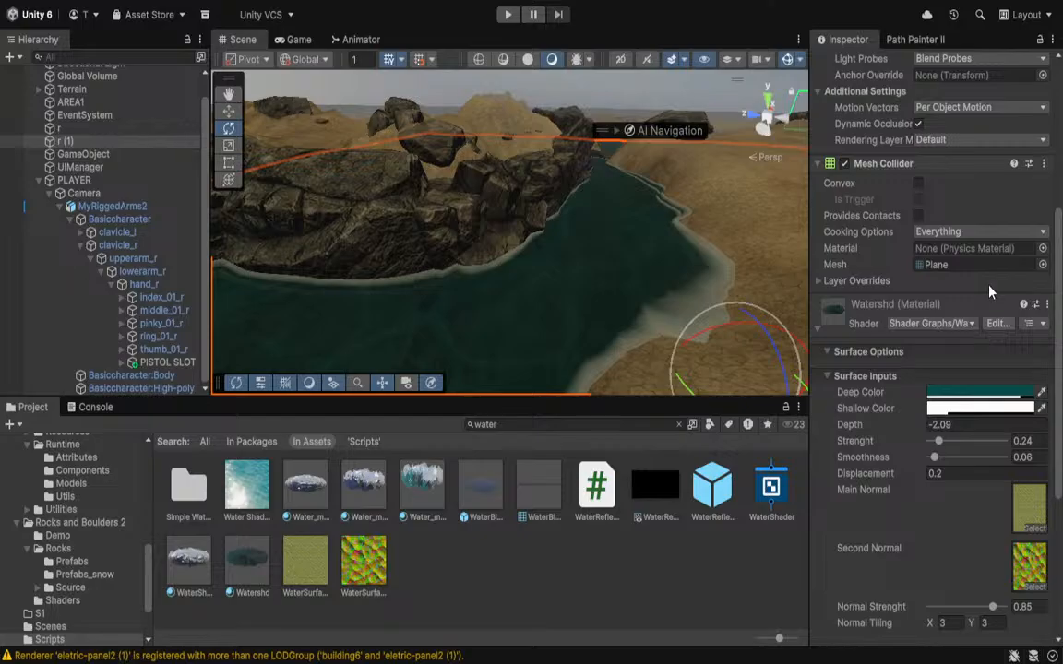
pyautogui.moveTo(999, 280); pyautogui.dragTo(946, 264)
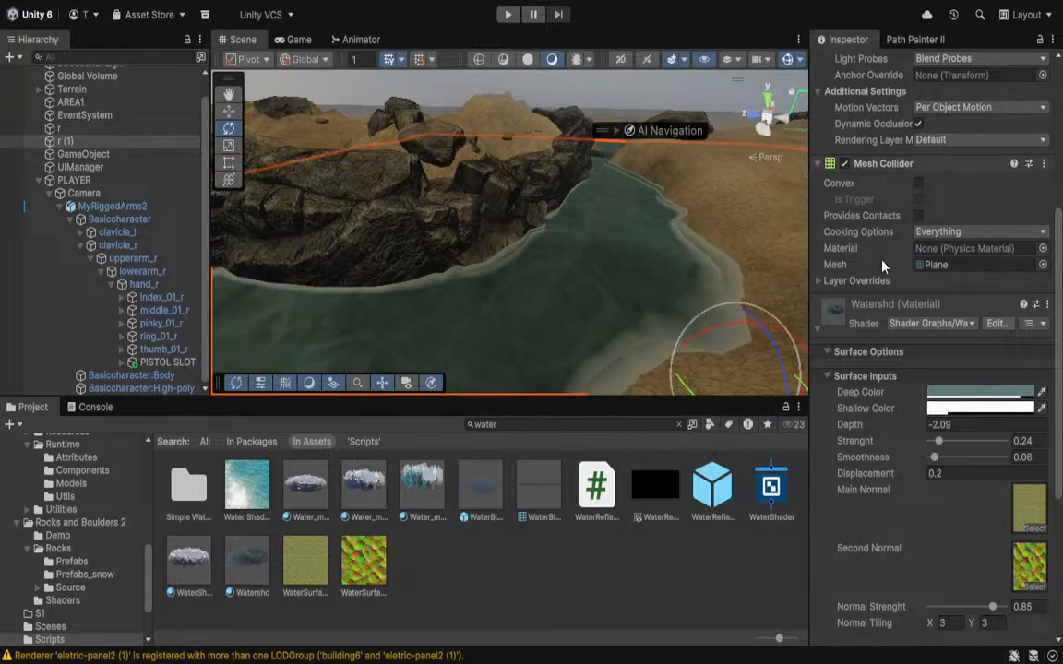
# Select the dark ruined building building4-variant1 and expand its building4 material to review the surface inputs.
pyautogui.moveTo(672, 324); pyautogui.dragTo(695, 216, button='right')
pyautogui.press('s')
pyautogui.click(653, 177)
pyautogui.moveTo(653, 177); pyautogui.dragTo(705, 307, button='right')
pyautogui.click(567, 256)
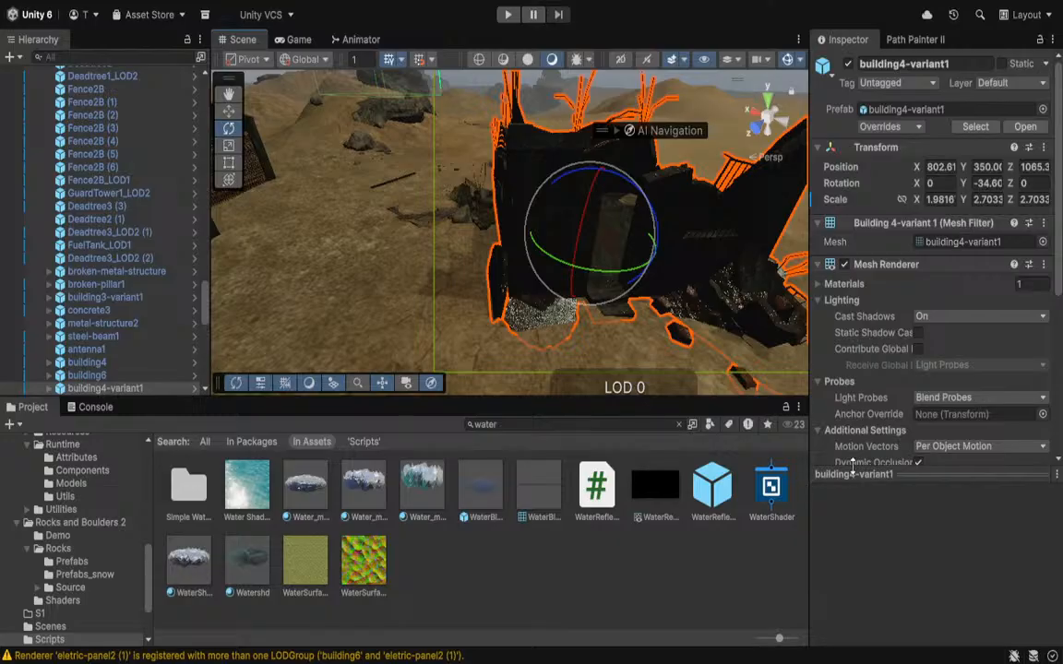
pyautogui.scroll(-5, 890, 430)
pyautogui.click(819, 412)
pyautogui.scroll(-4, 867, 369)
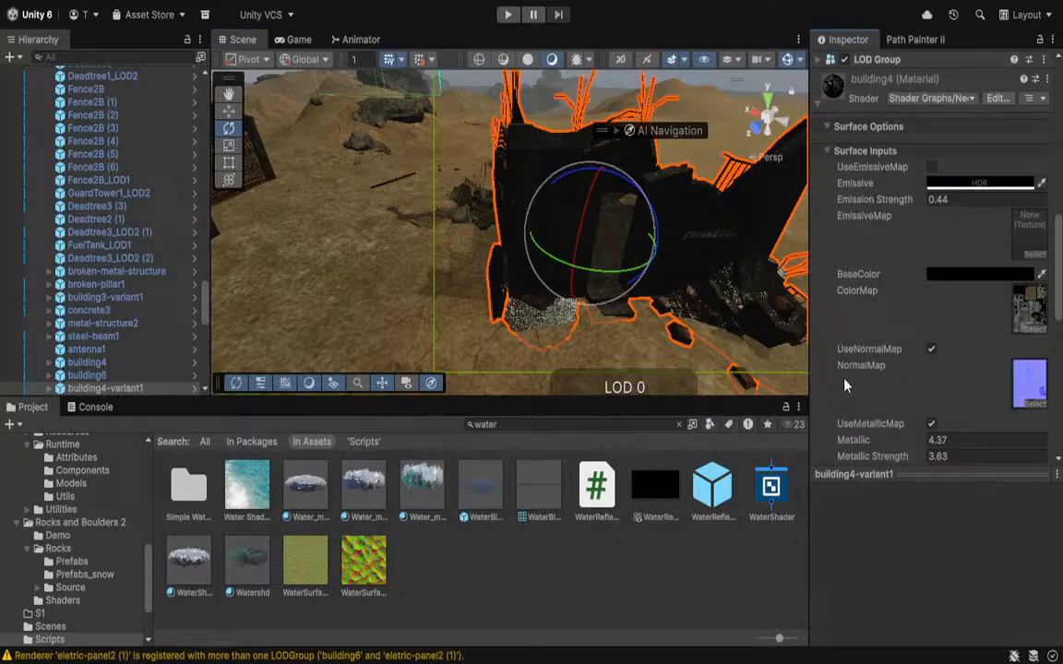
pyautogui.scroll(3, 867, 360)
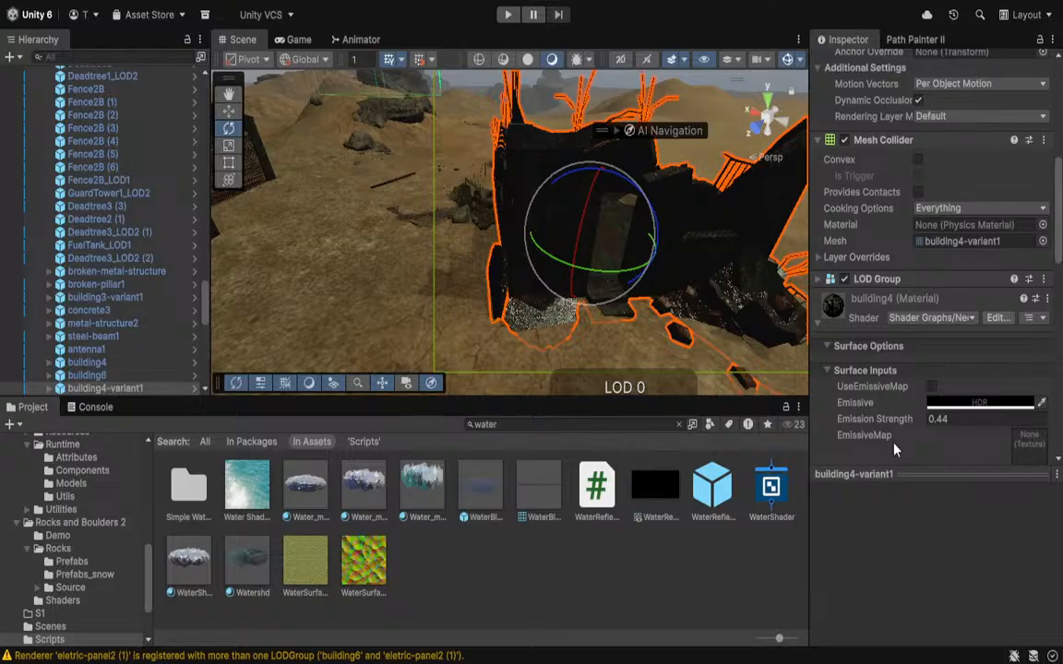
# Compare the building4 material under the Universal Render Pipeline shader, then restore its Shader Graphs shader.
pyautogui.hotkey('ctrl', 'z')
pyautogui.moveTo(666, 309); pyautogui.dragTo(526, 229, button='right')
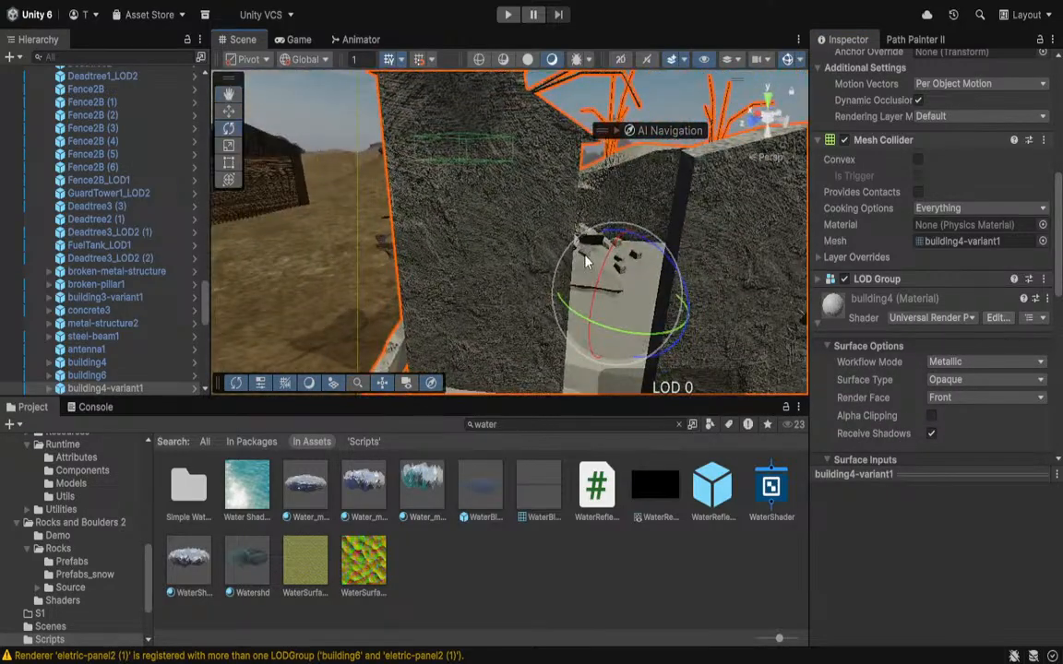
pyautogui.hotkey('ctrl', 'y')
# Set the building4 material's Metallic to 0.91, Metallic Strength to 2.55, roughness strength to 2.79 and Roughness to 1.65.
pyautogui.scroll(-3, 850, 390)
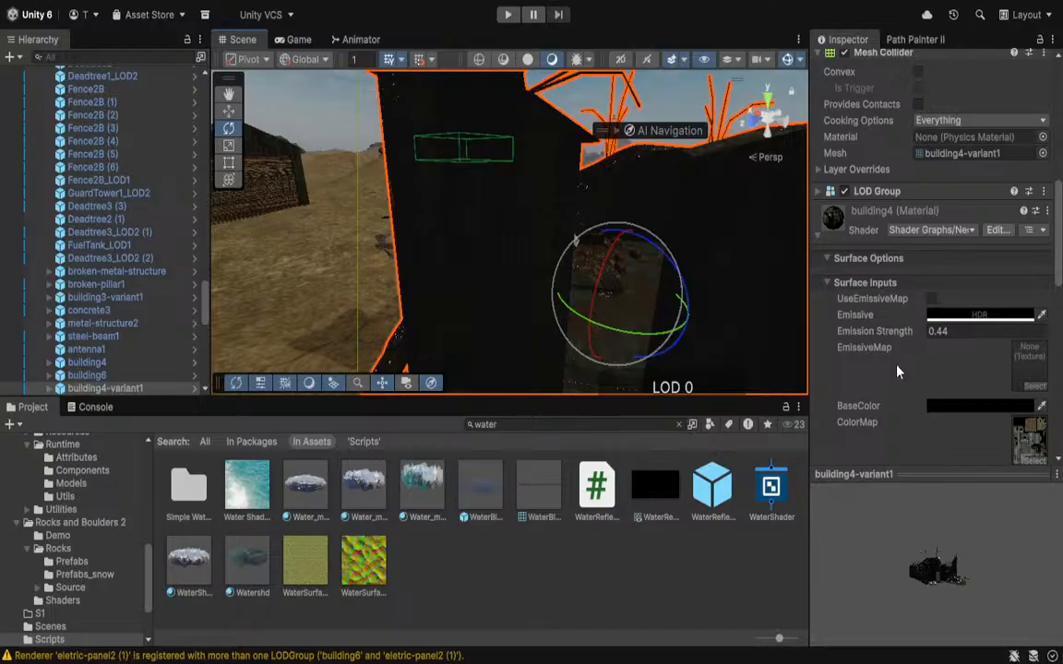
pyautogui.scroll(-6, 888, 338)
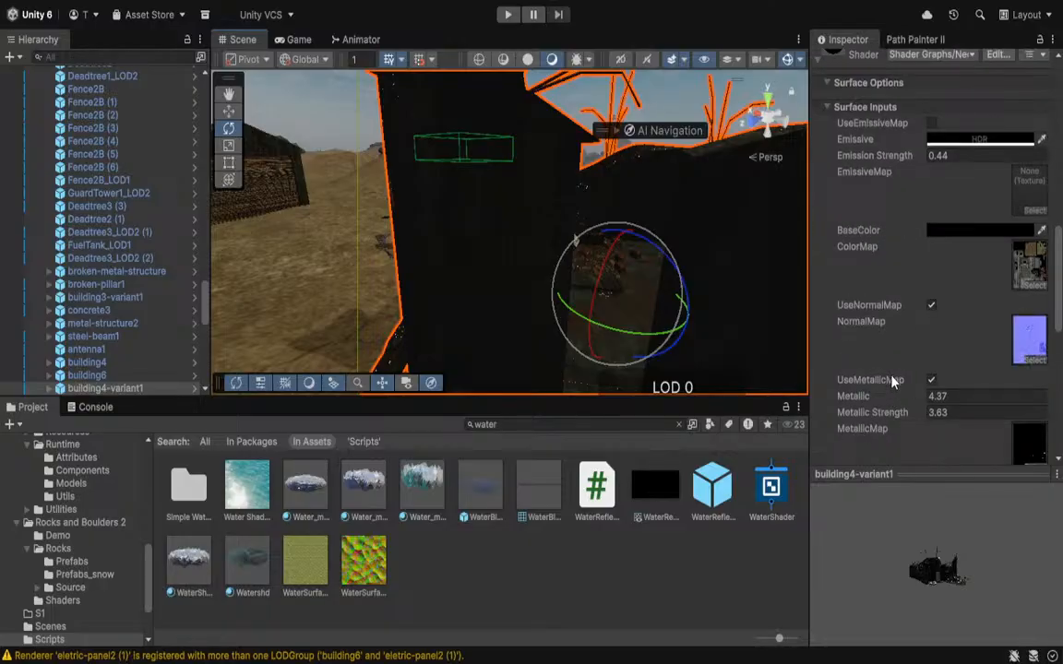
pyautogui.scroll(-3, 893, 379)
pyautogui.moveTo(890, 334); pyautogui.dragTo(860, 330)
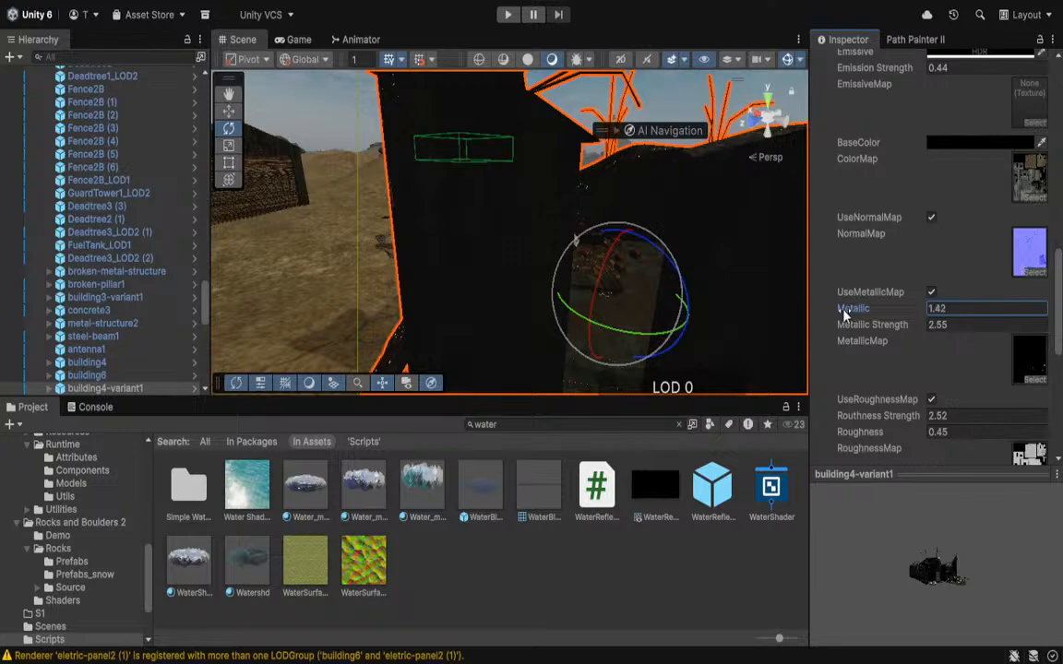
pyautogui.scroll(-3, 858, 315)
pyautogui.moveTo(861, 302); pyautogui.dragTo(880, 286)
# Set the building4 material's Alpha Clip Threshold to 0.45 and turn off UseRoughnessMap to remove the sparkling on the rubble.
pyautogui.scroll(-3, 876, 289)
pyautogui.press('s')
pyautogui.moveTo(505, 259); pyautogui.dragTo(212, 475, button='right')
pyautogui.press('s')
pyautogui.press('w')
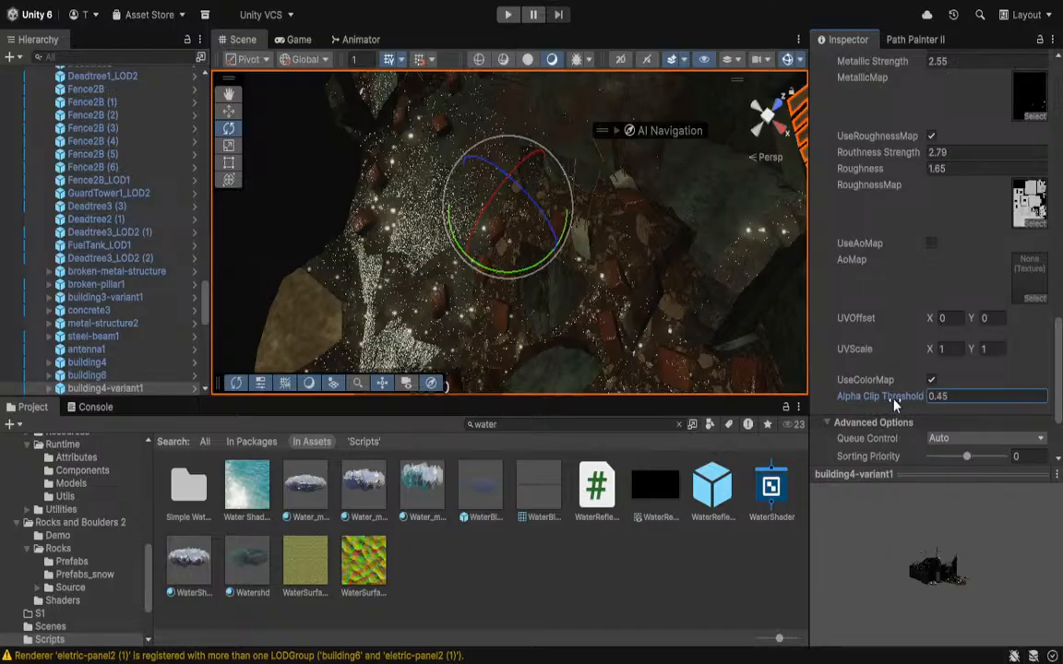
pyautogui.scroll(3, 872, 323)
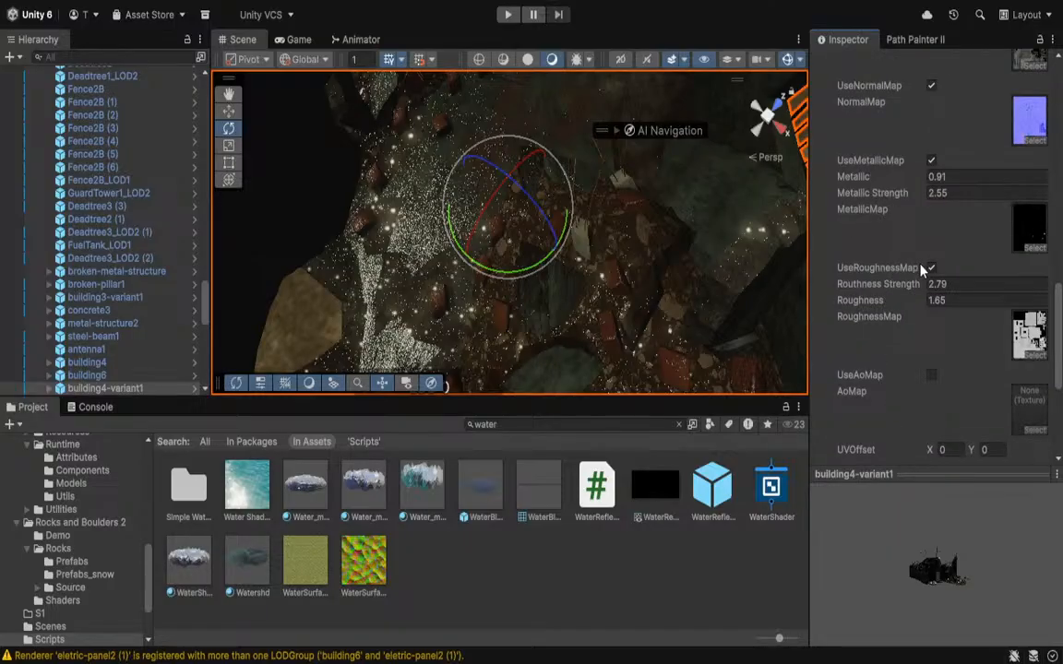
pyautogui.click(930, 268)
pyautogui.moveTo(530, 208); pyautogui.dragTo(369, 147, button='right')
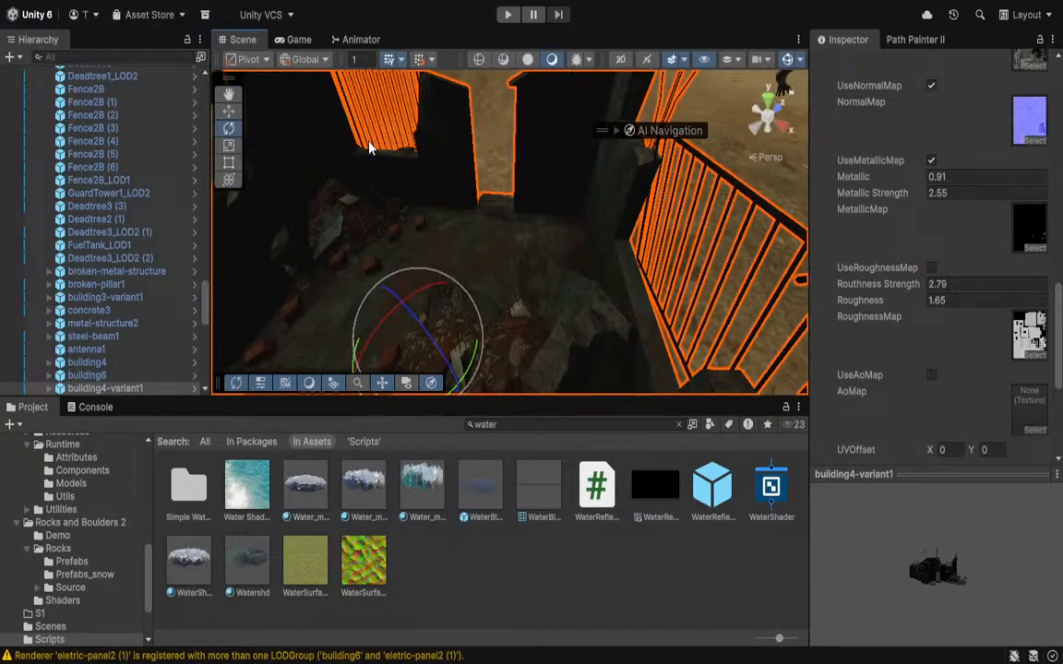
# Add a Spot Light under building4-variant1, raise it to Y 1.084 and tilt it toward the building's interior wall.
pyautogui.scroll(-3, 125, 353)
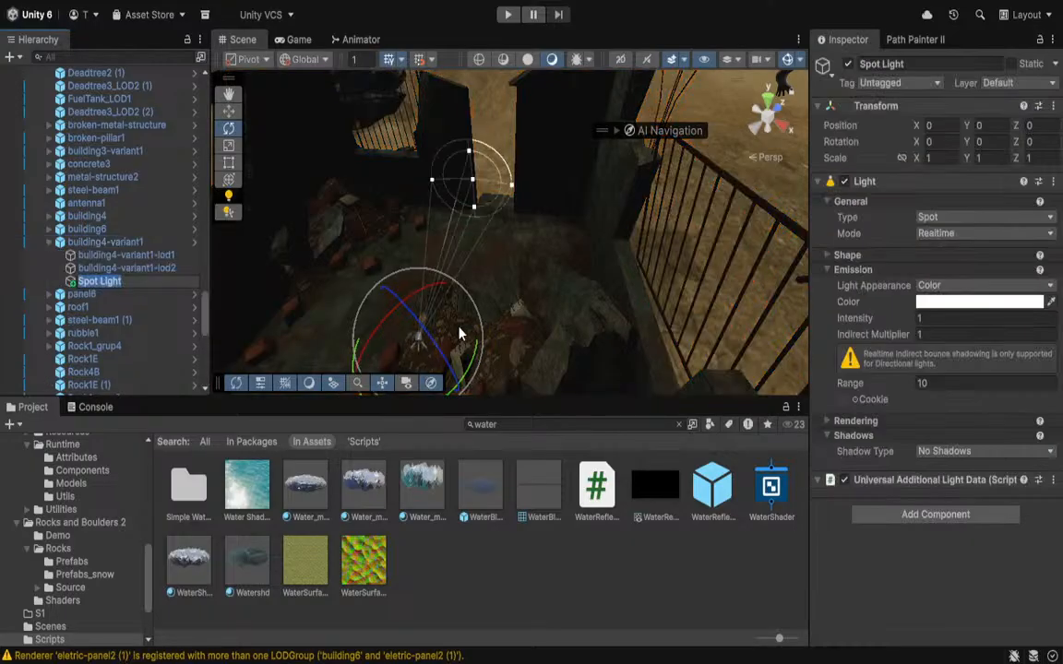
pyautogui.moveTo(415, 369); pyautogui.dragTo(441, 324, button='right')
pyautogui.moveTo(441, 325); pyautogui.dragTo(456, 222)
pyautogui.press('w')
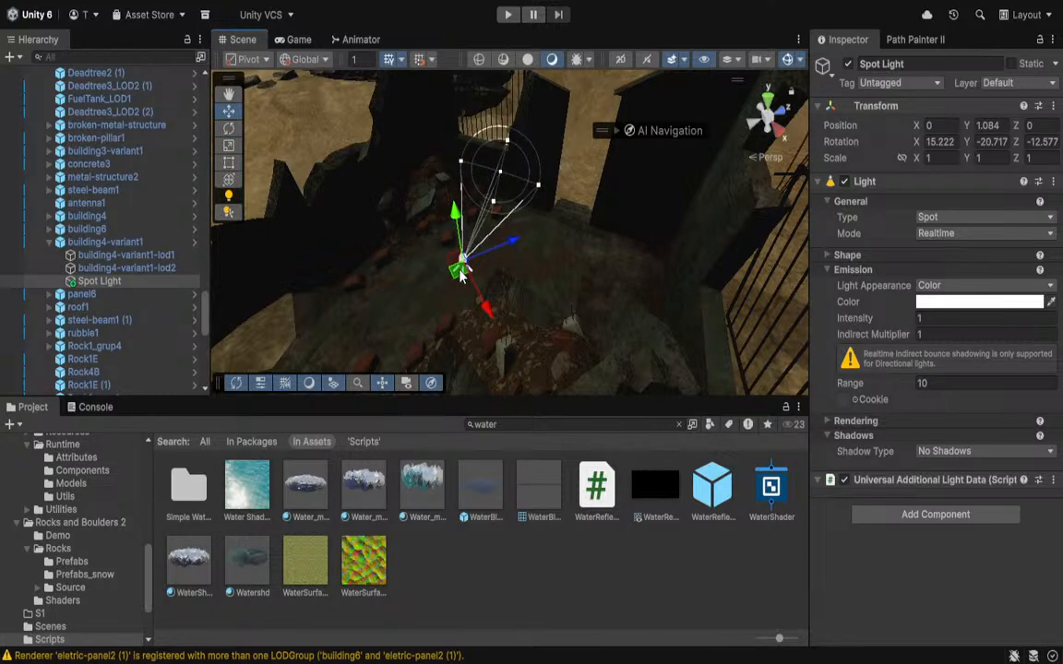
# Set the Spot Light's Range to 36.78, Intensity to 384.37 and Indirect Multiplier to 12.2.
pyautogui.moveTo(895, 382); pyautogui.dragTo(671, 308)
pyautogui.moveTo(904, 314); pyautogui.dragTo(682, 424)
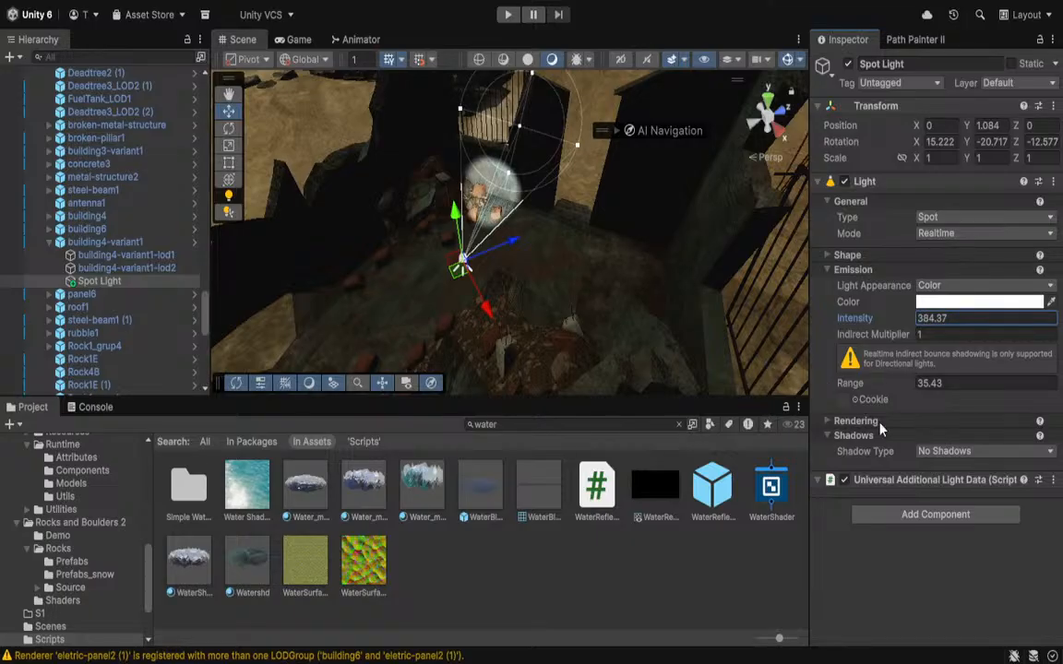
pyautogui.moveTo(853, 386); pyautogui.dragTo(890, 388)
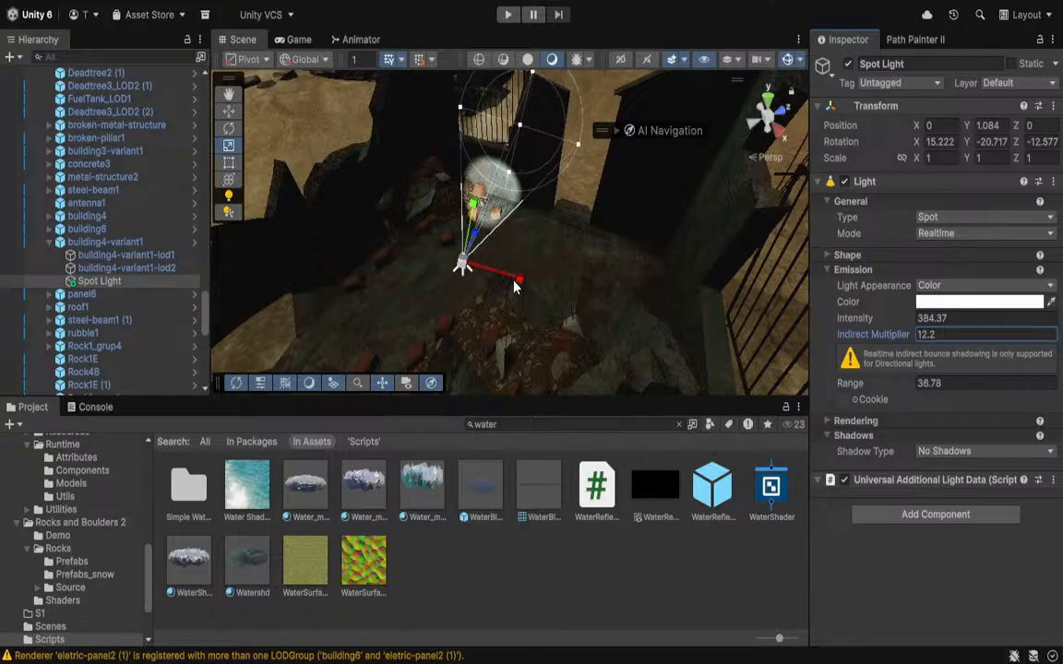
# Widen the Spot Light's cone and reposition it at -0.77, 2.031, -0.815 with rotation 49.881, 3.038, 28.349.
pyautogui.moveTo(514, 287)
pyautogui.mouseDown()
pyautogui.moveTo(560, 290)
pyautogui.moveTo(533, 282)
pyautogui.mouseUp()
pyautogui.moveTo(577, 155); pyautogui.dragTo(752, 245)
pyautogui.press('w')
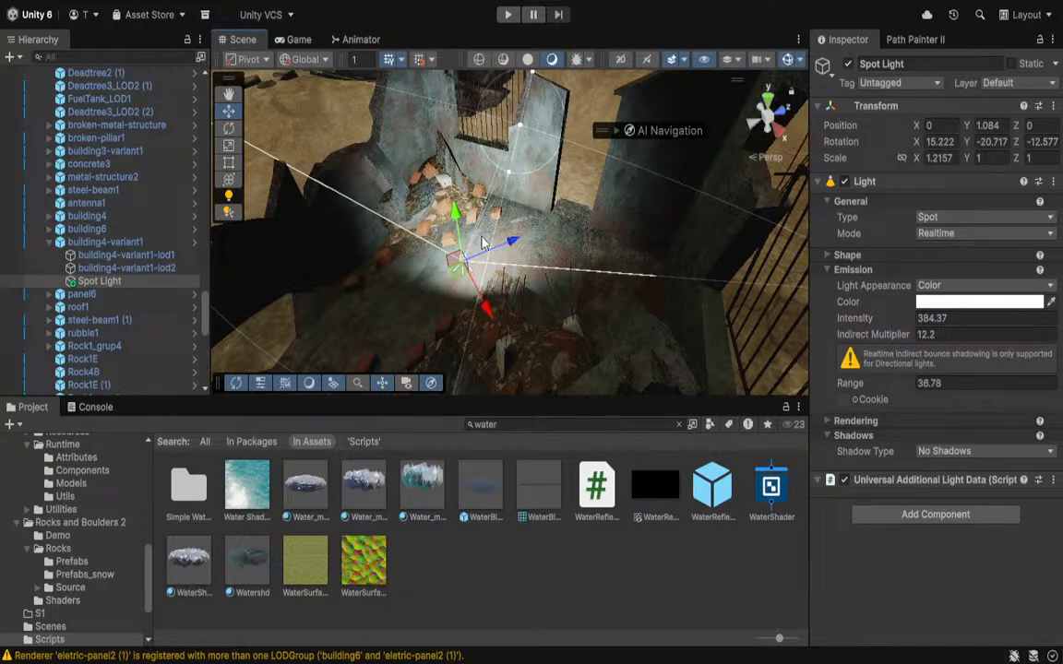
pyautogui.moveTo(427, 214); pyautogui.dragTo(346, 71)
pyautogui.press('e')
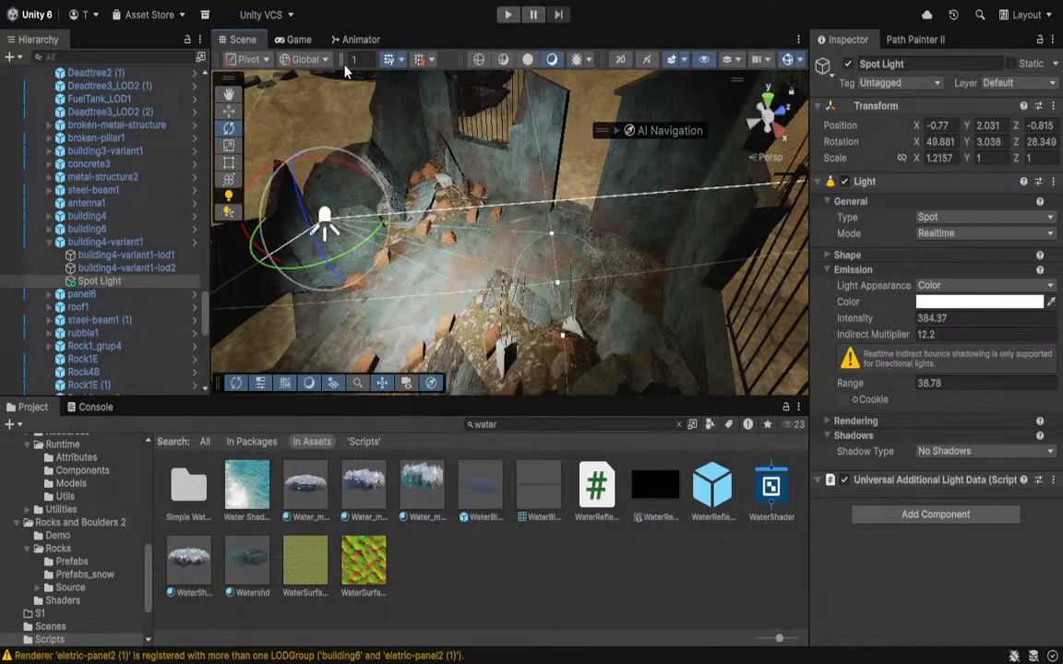
# Move the Spot Light outside the ruined building to -5.52, 5.75, -5.86 and rotate it to 1.673, 51.846, 45.852.
pyautogui.press('s')
pyautogui.moveTo(591, 322); pyautogui.dragTo(524, 199, button='right')
pyautogui.press('w')
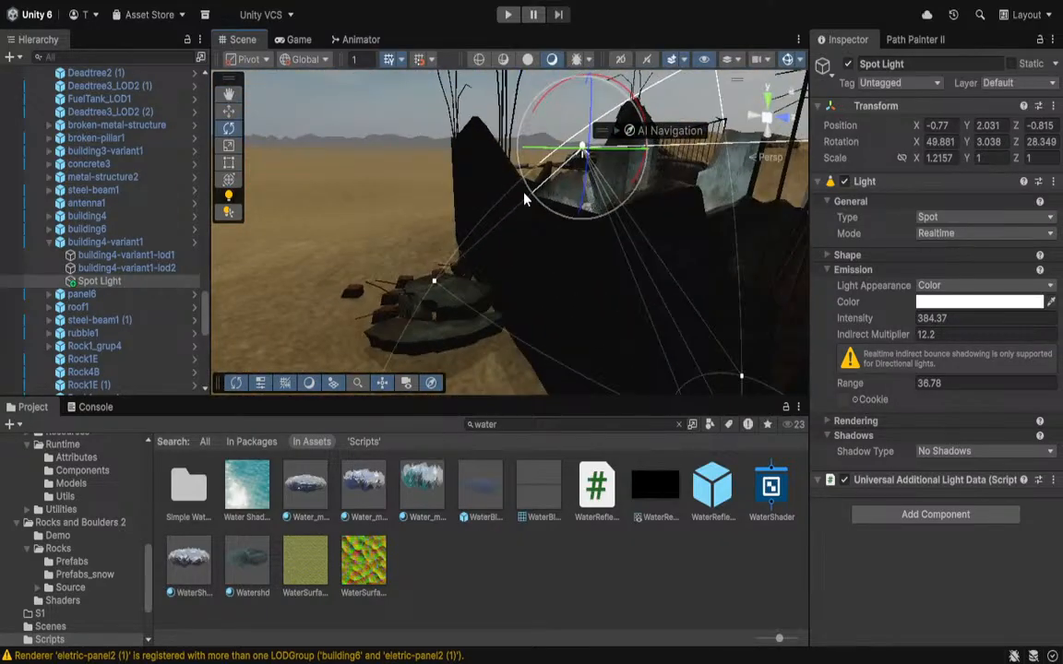
pyautogui.press('w')
pyautogui.moveTo(646, 157); pyautogui.dragTo(364, 147)
pyautogui.press('e')
pyautogui.moveTo(304, 170); pyautogui.dragTo(259, 169)
pyautogui.press('w')
pyautogui.moveTo(330, 195); pyautogui.dragTo(503, 204, button='right')
pyautogui.press('s')
pyautogui.press('a')
pyautogui.press('s')
pyautogui.press('d')
pyautogui.press('w')
pyautogui.moveTo(441, 197); pyautogui.dragTo(440, 107)
# Rotate the Spot Light down to 48.439, 67.245, 38.934 and raise it to Y 7.95.
pyautogui.press('e')
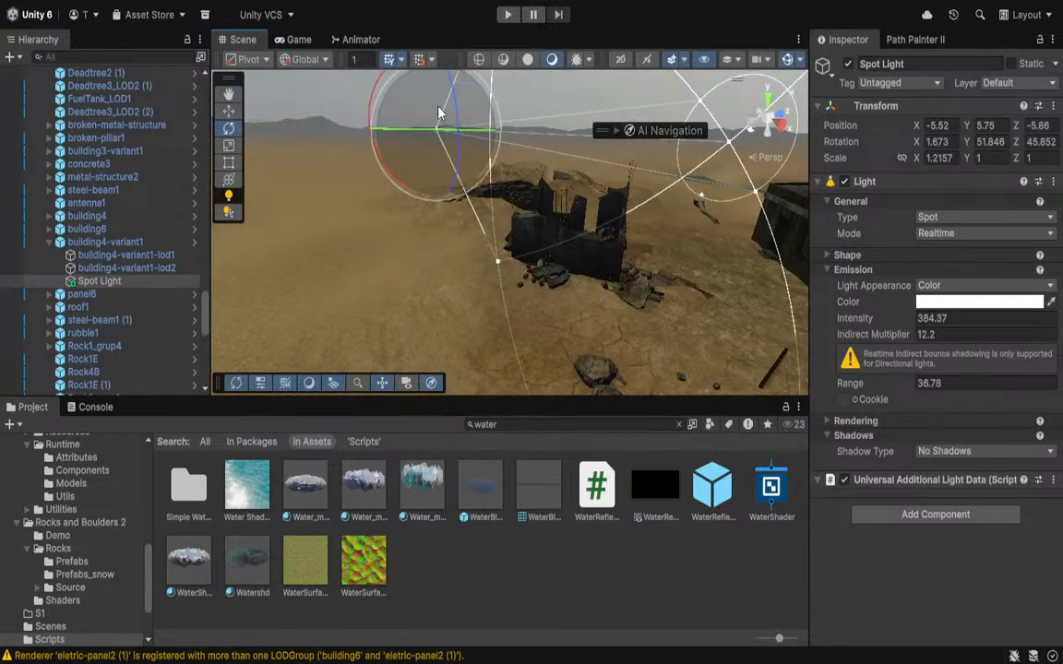
pyautogui.moveTo(425, 199); pyautogui.dragTo(293, 113)
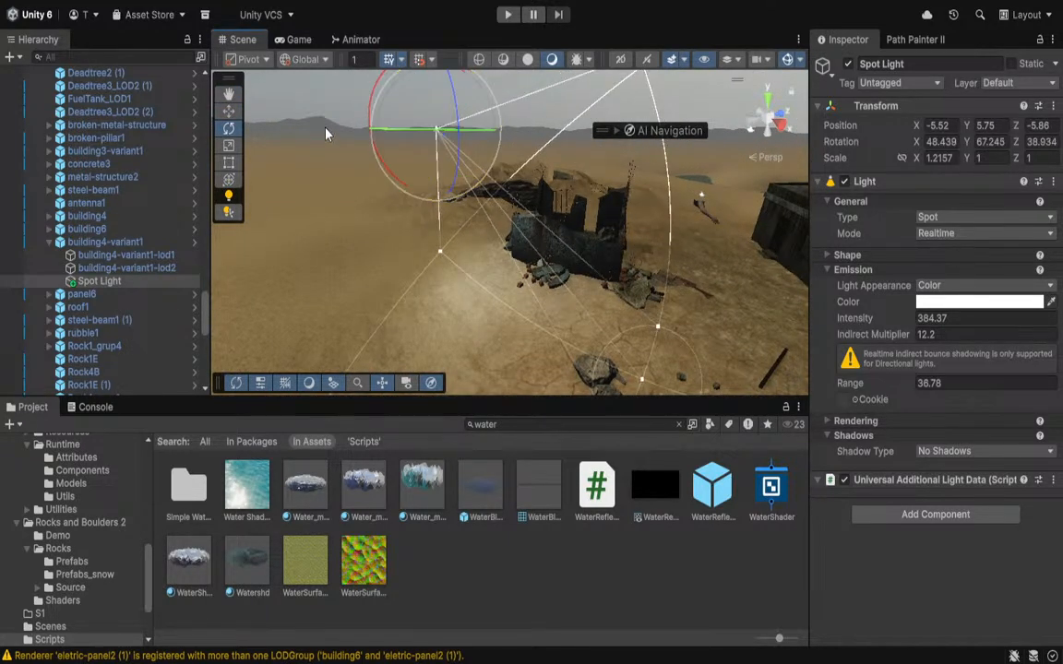
pyautogui.press('w')
pyautogui.moveTo(438, 111); pyautogui.dragTo(391, 17)
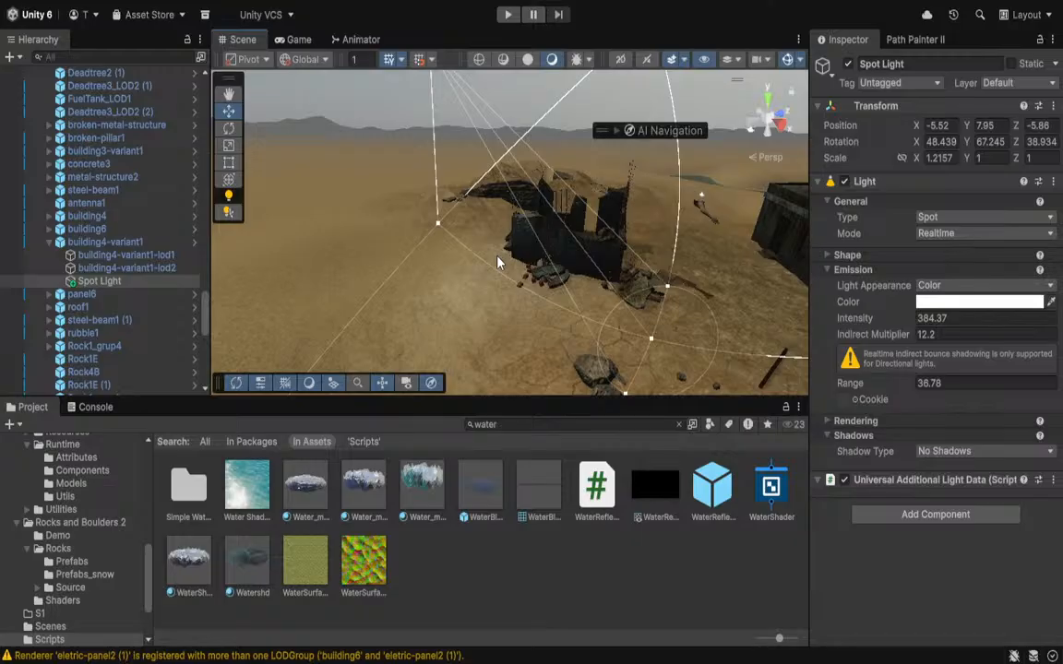
# Delete the Spot Light from building4-variant1.
pyautogui.moveTo(447, 229); pyautogui.dragTo(271, 150, button='right')
pyautogui.press('Delete')
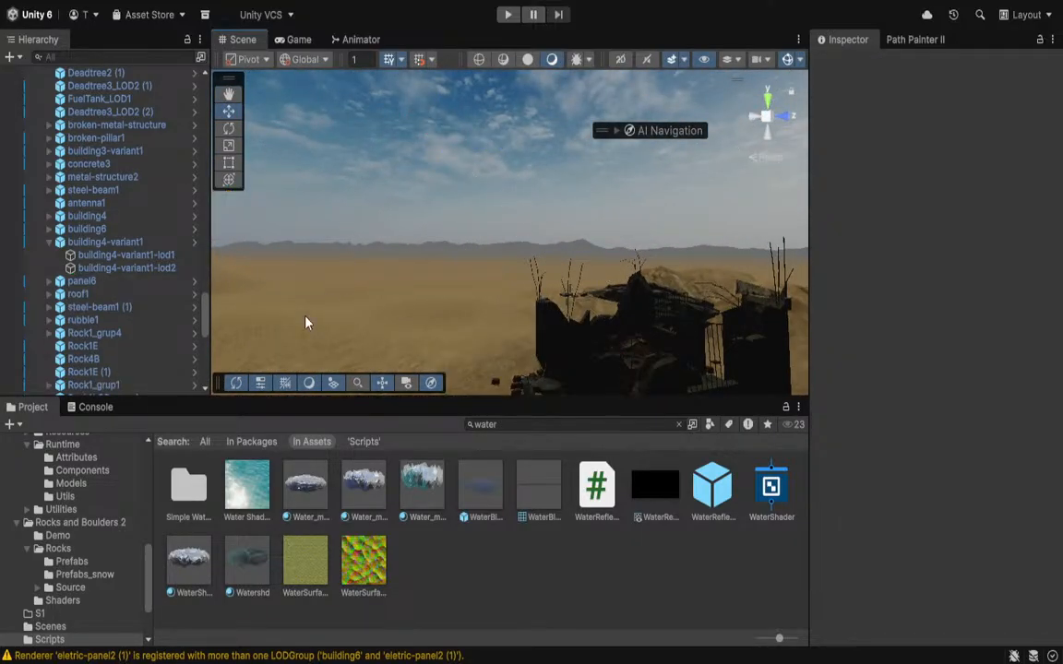
# Clear the water asset search and open the Rocks and Boulders 2 > Rocks > Prefabs folder.
pyautogui.scroll(10, 104, 581)
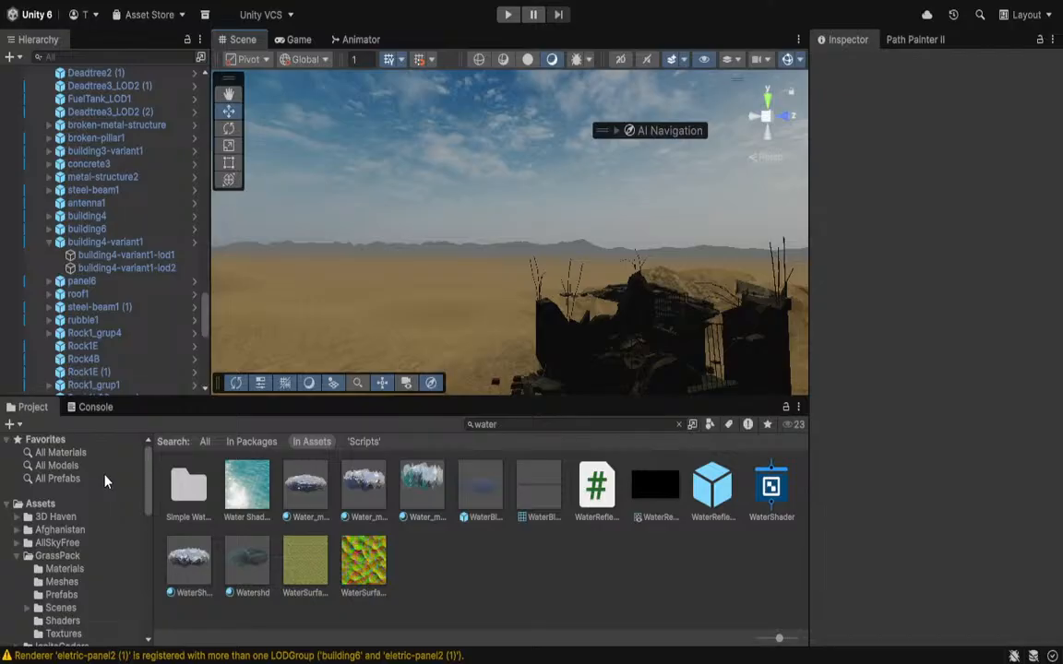
pyautogui.click(40, 503)
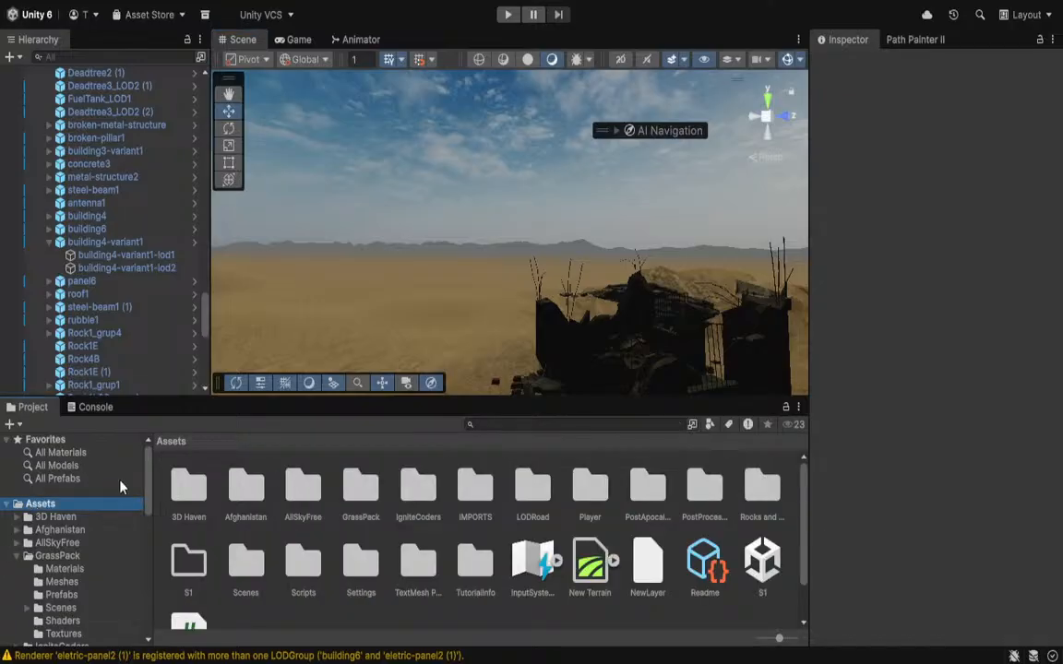
pyautogui.moveTo(394, 294); pyautogui.dragTo(531, 348, button='right')
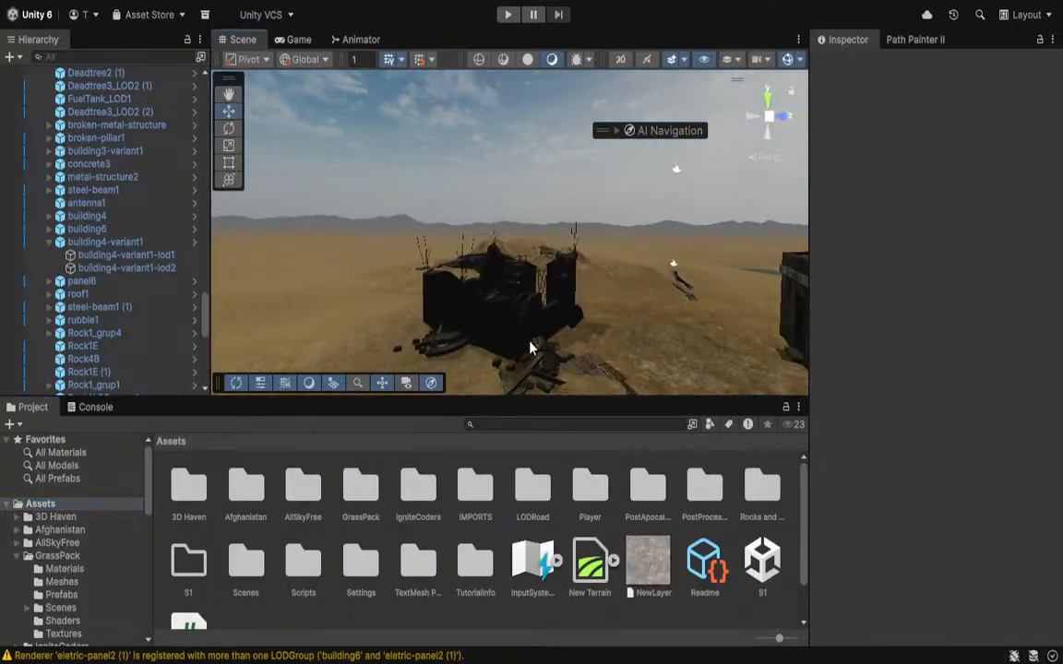
pyautogui.doubleClick(304, 564)
pyautogui.moveTo(289, 233); pyautogui.dragTo(2, 499, button='right')
pyautogui.press('w')
pyautogui.click(57, 509)
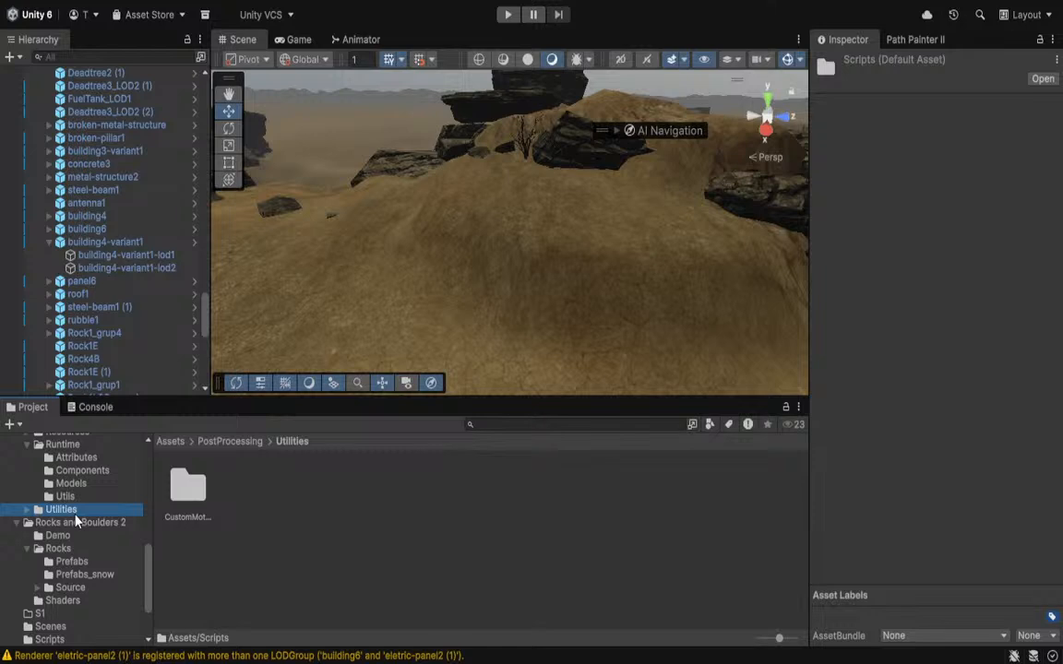
pyautogui.click(78, 523)
pyautogui.doubleClick(241, 487)
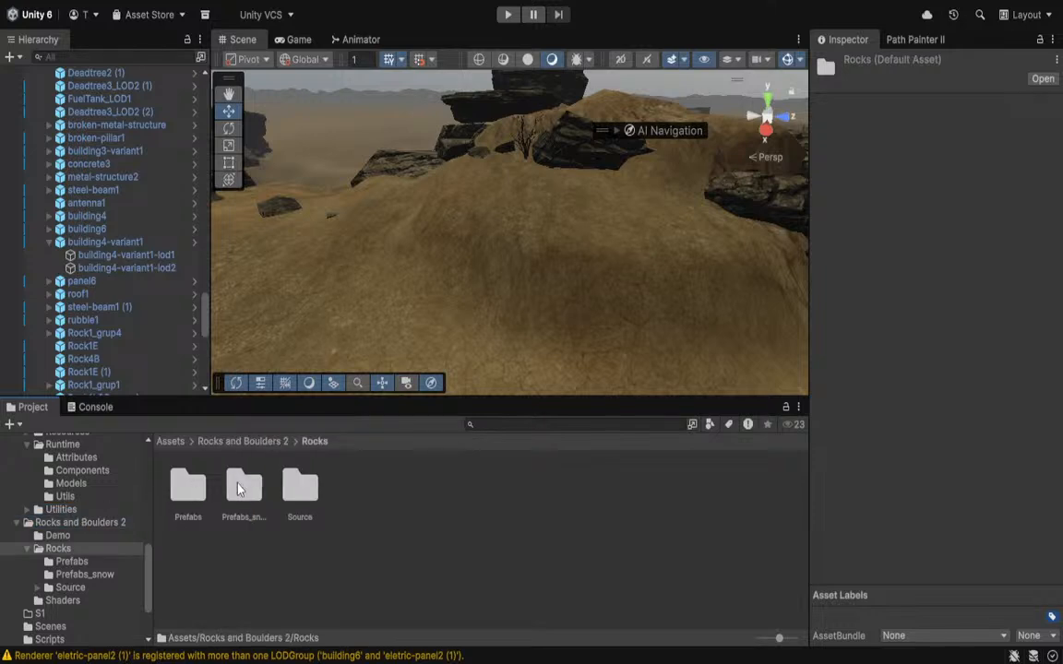
pyautogui.doubleClick(189, 485)
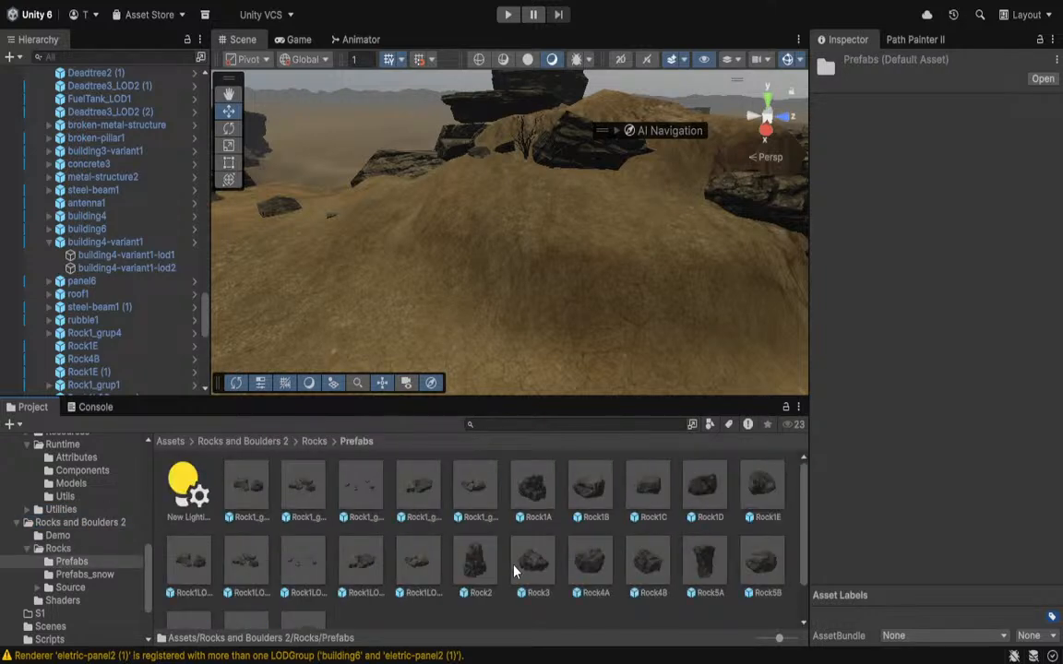
# Place a Rock3 prefab on the sandy slope, greatly enlarged and lowered into the ground.
pyautogui.moveTo(514, 571); pyautogui.dragTo(541, 224)
pyautogui.moveTo(542, 220); pyautogui.dragTo(699, 228)
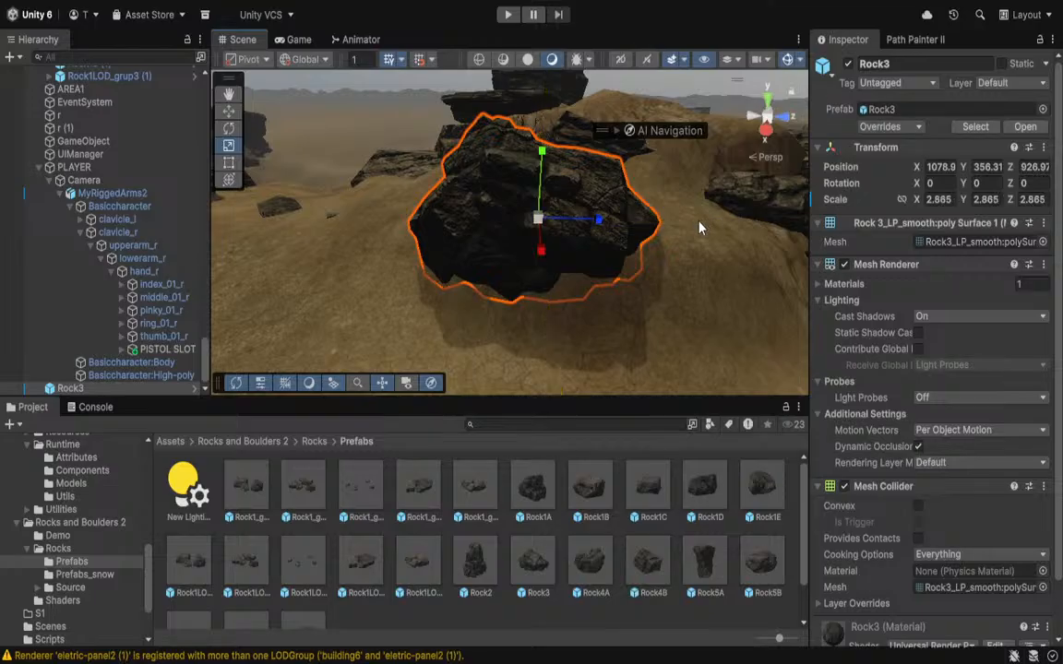
pyautogui.moveTo(597, 242); pyautogui.dragTo(562, 255)
pyautogui.click(549, 271)
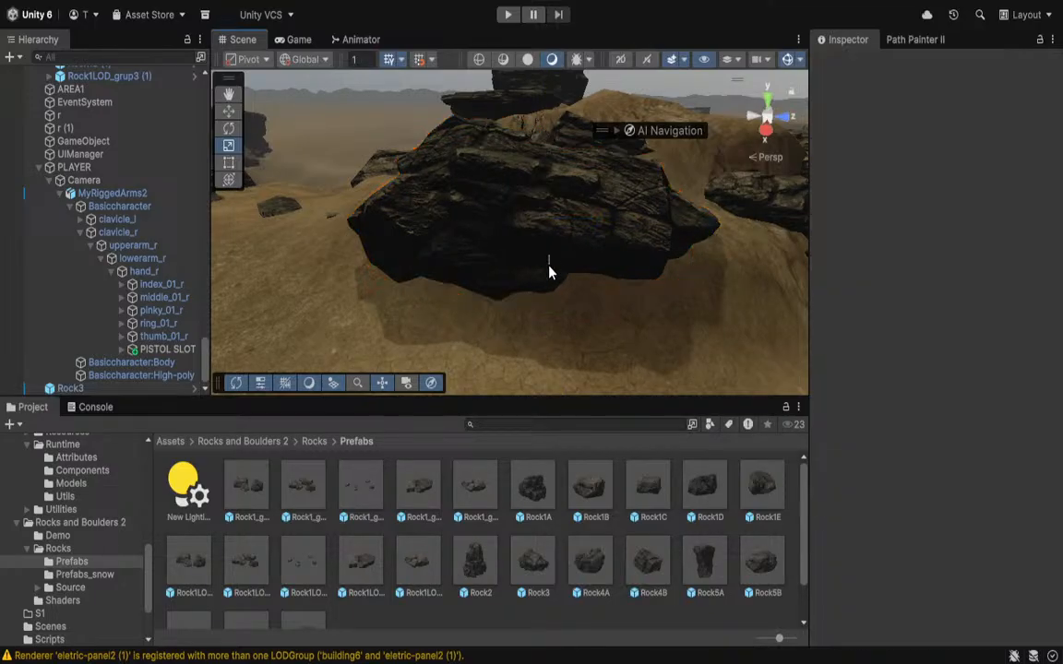
pyautogui.click(537, 209)
pyautogui.moveTo(537, 171); pyautogui.dragTo(538, 201)
# Place a Rock2 beside the new Rock3, scaled to X 2.0178 and Z 2.2962 and rotated to -3.879, 10.3, 10.127.
pyautogui.moveTo(475, 563); pyautogui.dragTo(615, 344)
pyautogui.moveTo(605, 238); pyautogui.dragTo(608, 220)
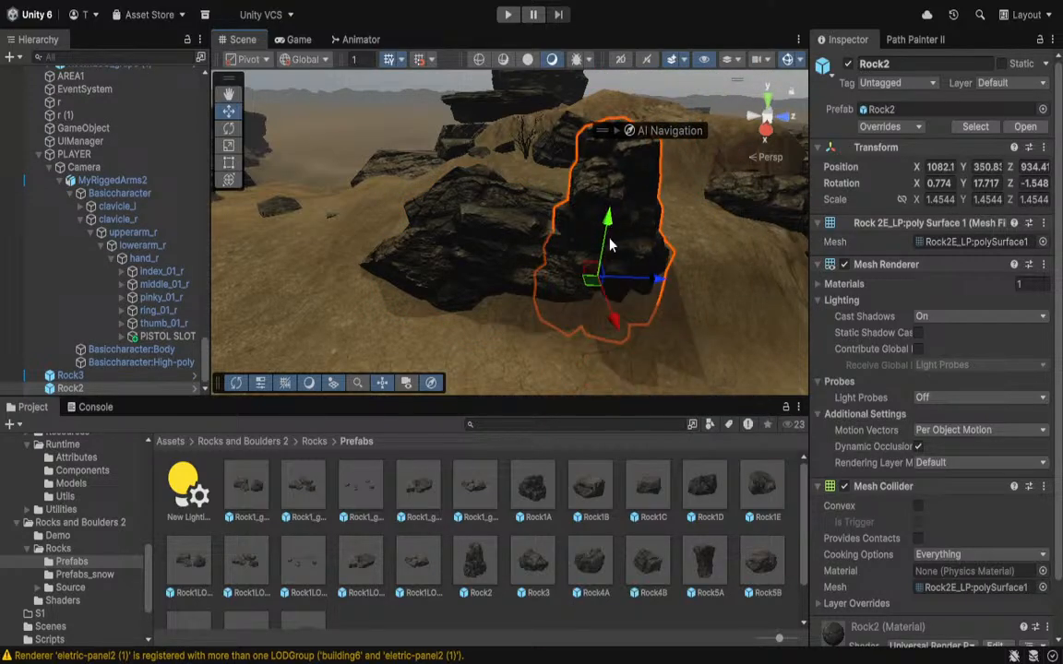
pyautogui.moveTo(591, 322)
pyautogui.mouseDown()
pyautogui.moveTo(587, 352)
pyautogui.moveTo(591, 343)
pyautogui.mouseUp()
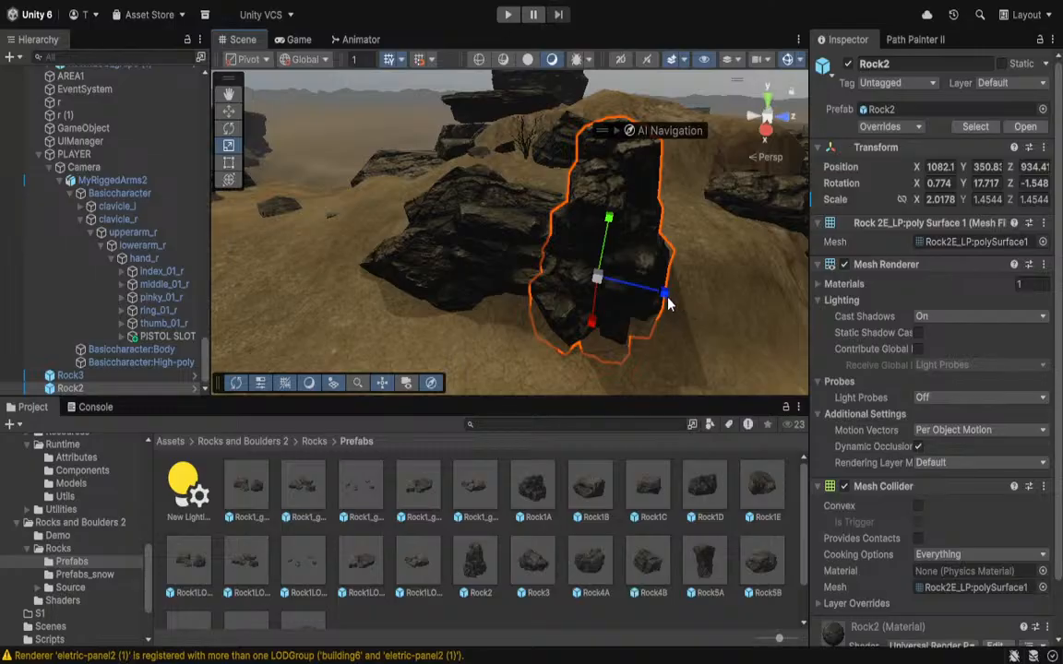
pyautogui.moveTo(666, 297)
pyautogui.mouseDown()
pyautogui.moveTo(692, 303)
pyautogui.moveTo(654, 279)
pyautogui.mouseUp()
pyautogui.scroll(3, 637, 320)
pyautogui.press('e')
# Add the small rock groups Rock1LOD_grup5 and Rock1_grup3 along the sandy path beside the large rocks.
pyautogui.moveTo(654, 280); pyautogui.dragTo(718, 242, button='right')
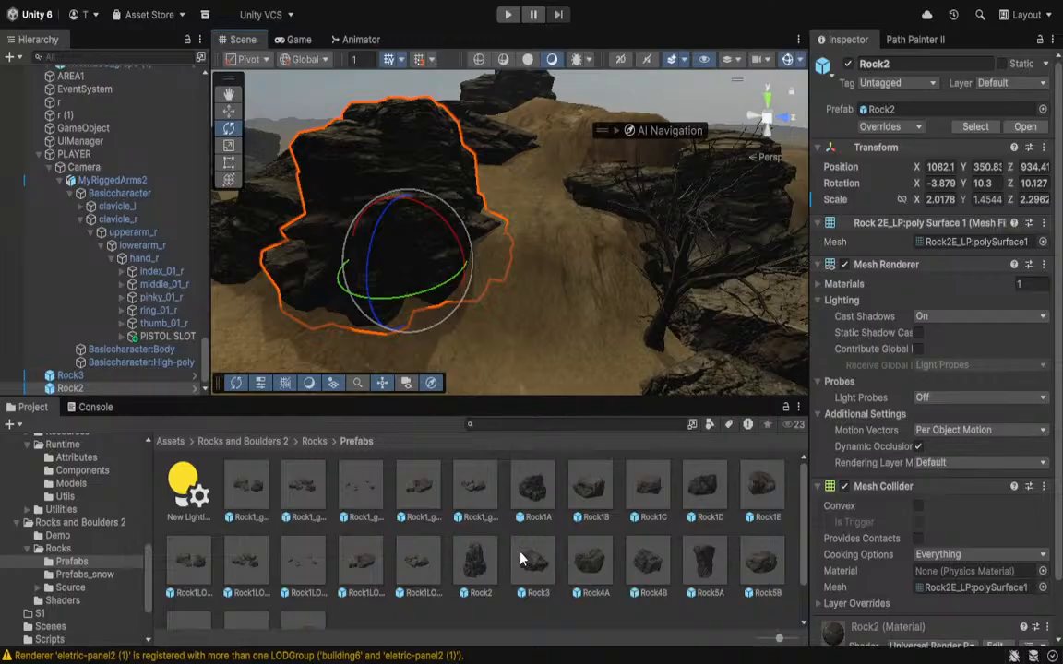
pyautogui.moveTo(421, 565); pyautogui.dragTo(547, 313)
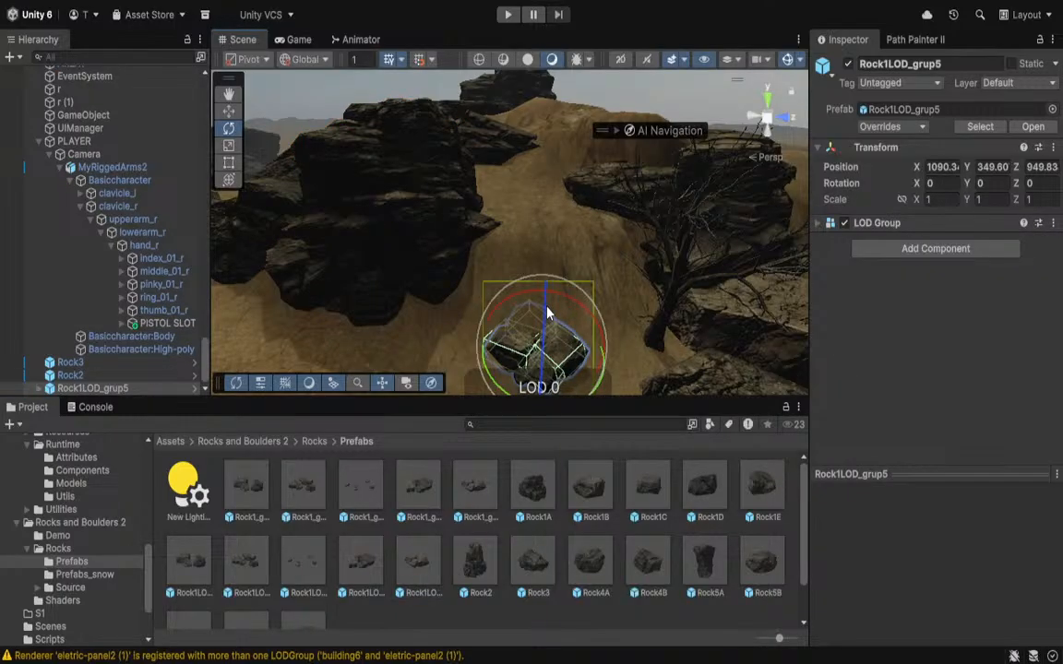
pyautogui.moveTo(506, 337); pyautogui.dragTo(486, 349, button='right')
pyautogui.moveTo(521, 308); pyautogui.dragTo(521, 309)
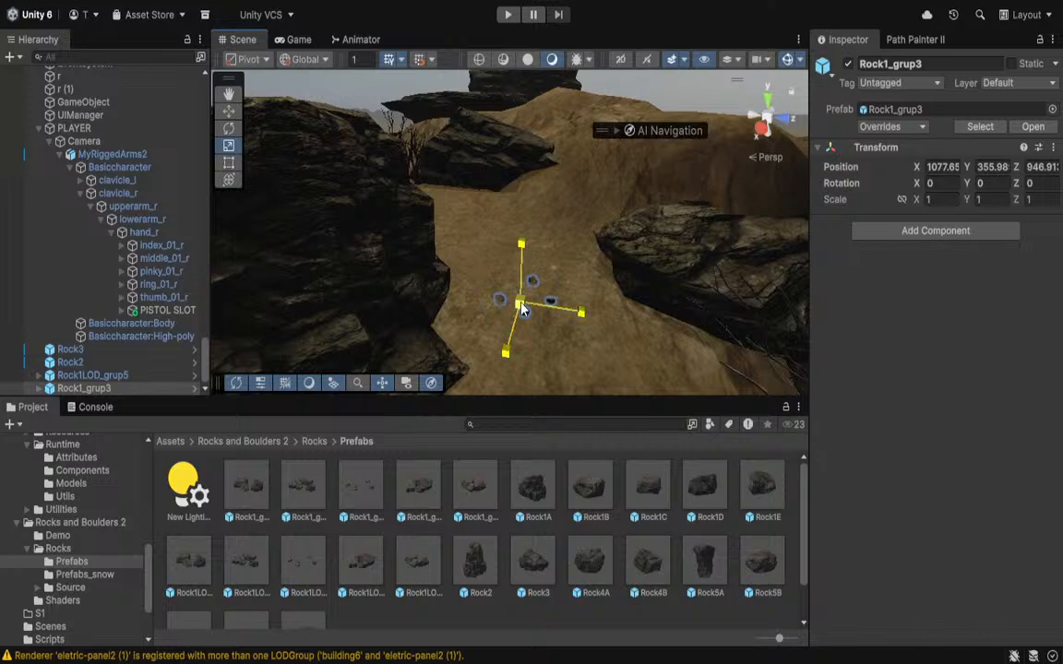
# Switch the Terrain to Paint Texture and paint NewLayer 1 over the open sand in front of the rocks.
pyautogui.click(582, 194)
pyautogui.moveTo(560, 256)
pyautogui.mouseDown(button='right')
pyautogui.moveTo(571, 313)
pyautogui.moveTo(540, 261)
pyautogui.moveTo(564, 235)
pyautogui.mouseUp(button='right')
pyautogui.click(885, 225)
pyautogui.click(871, 394)
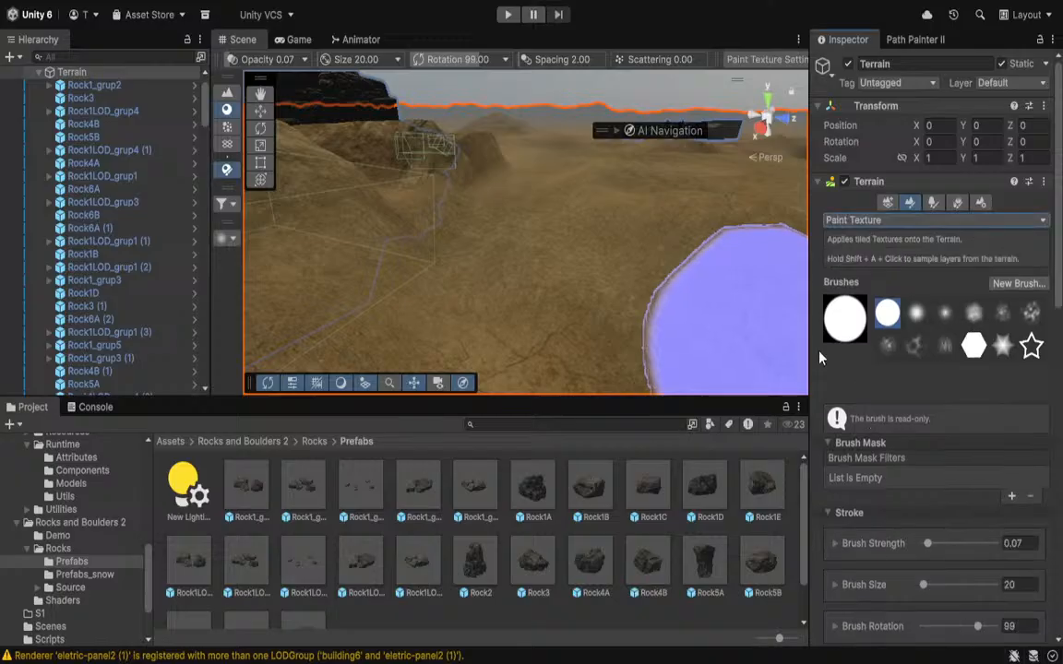
pyautogui.moveTo(701, 323)
pyautogui.mouseDown(button='right')
pyautogui.moveTo(655, 277)
pyautogui.moveTo(645, 317)
pyautogui.moveTo(555, 204)
pyautogui.moveTo(484, 277)
pyautogui.mouseUp(button='right')
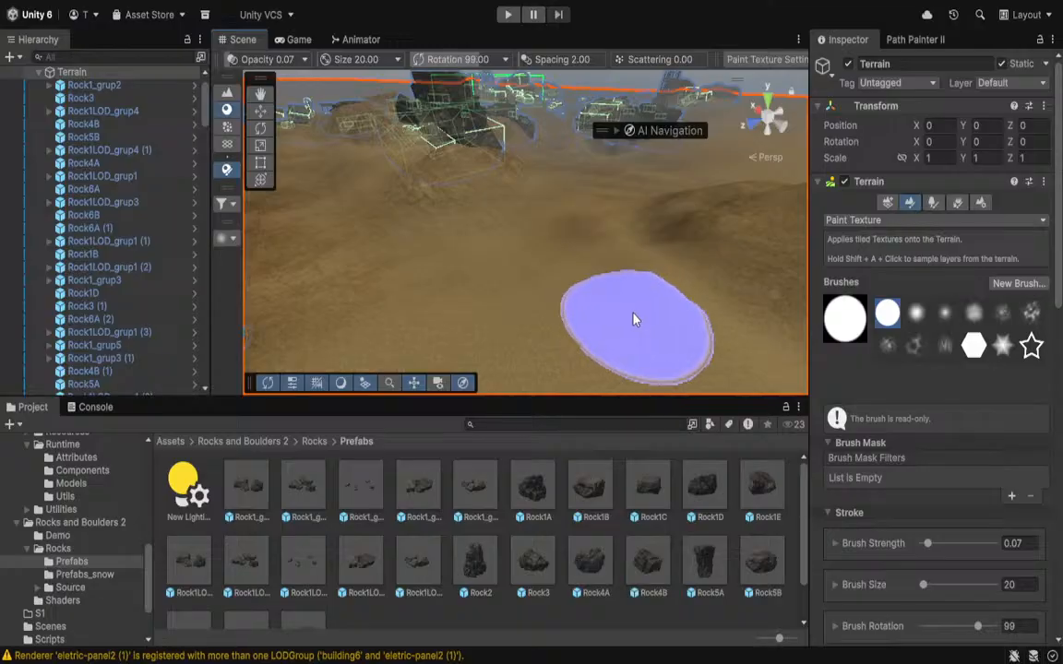
pyautogui.scroll(-10, 864, 364)
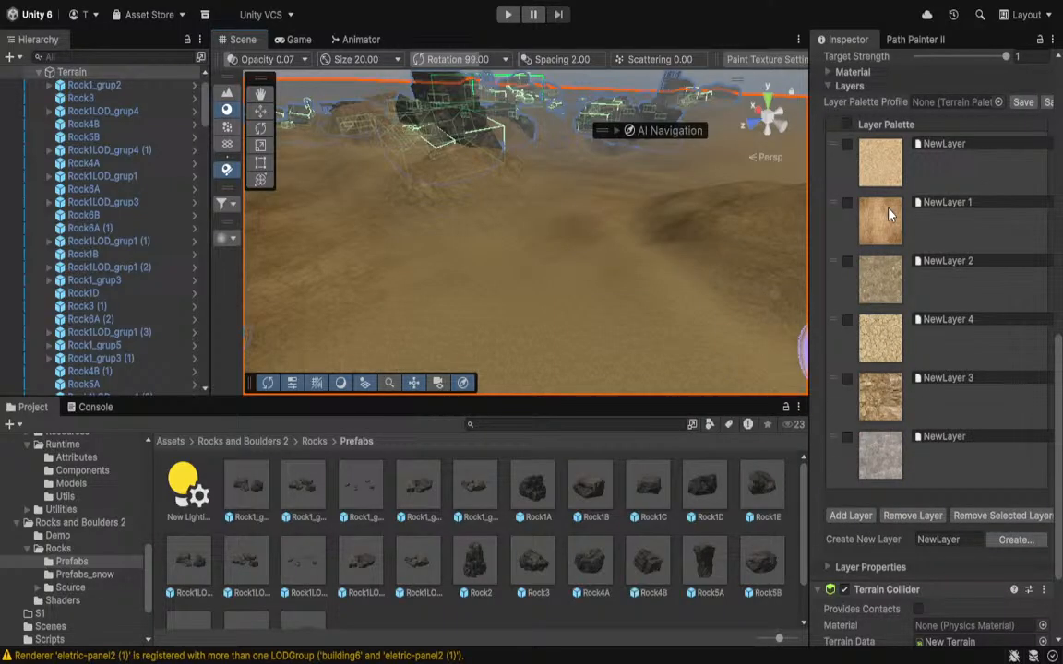
pyautogui.click(890, 214)
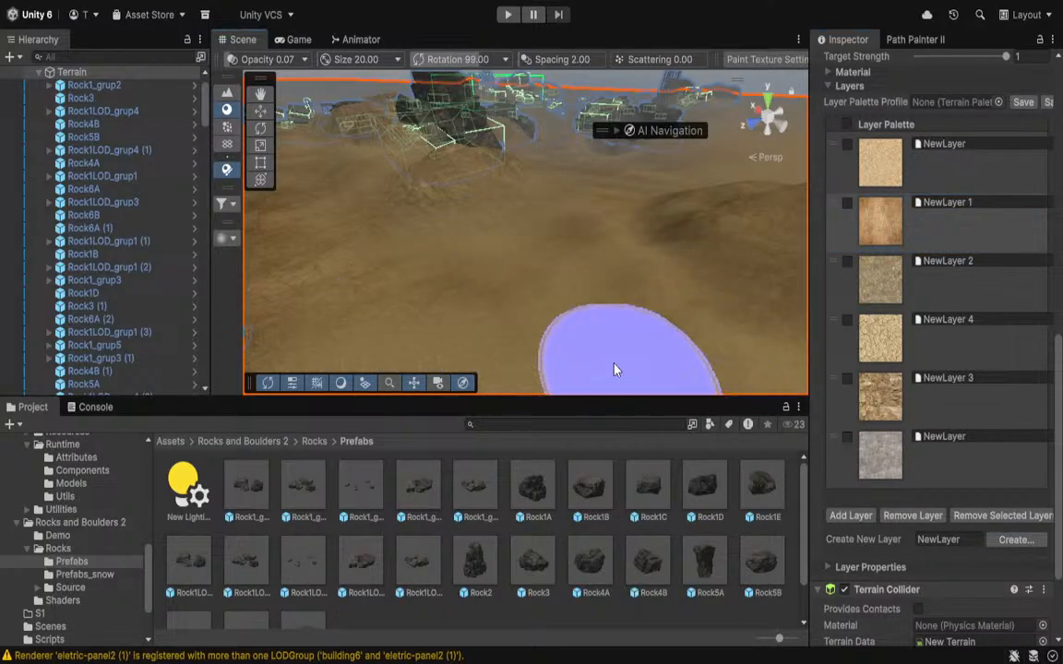
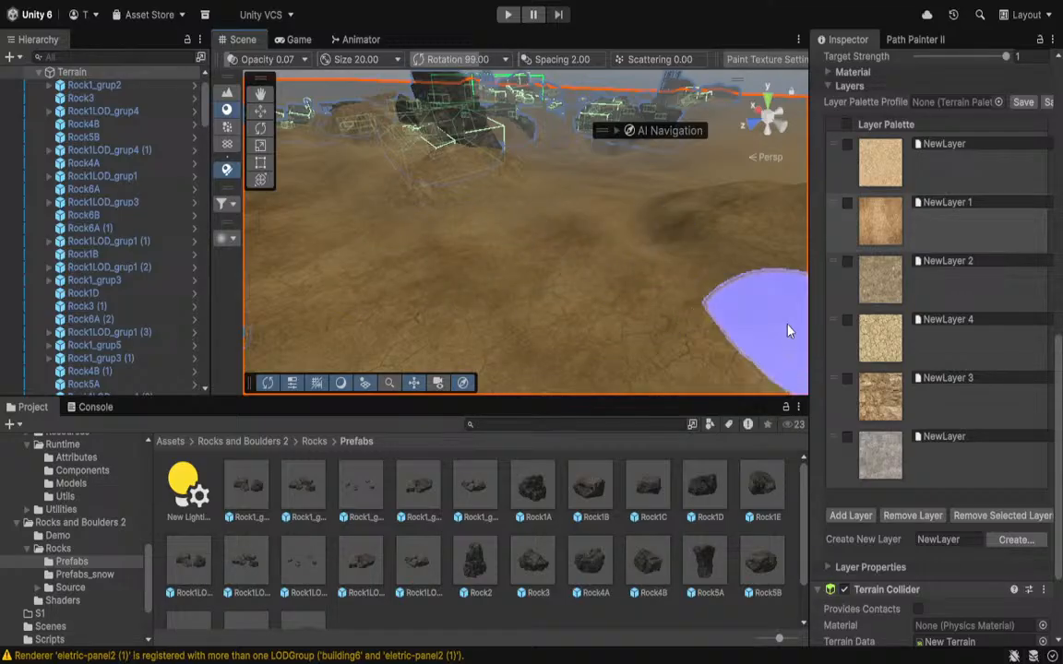
# Blend patches of NewLayer 4 and more NewLayer 1 into the open sand.
pyautogui.click(878, 318)
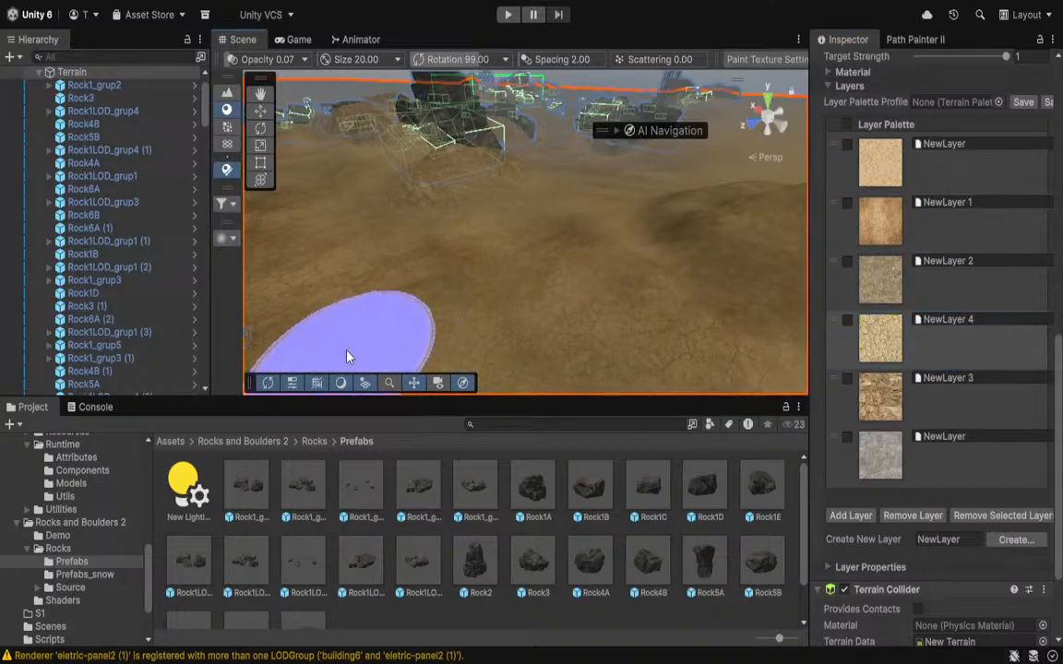
pyautogui.click(865, 218)
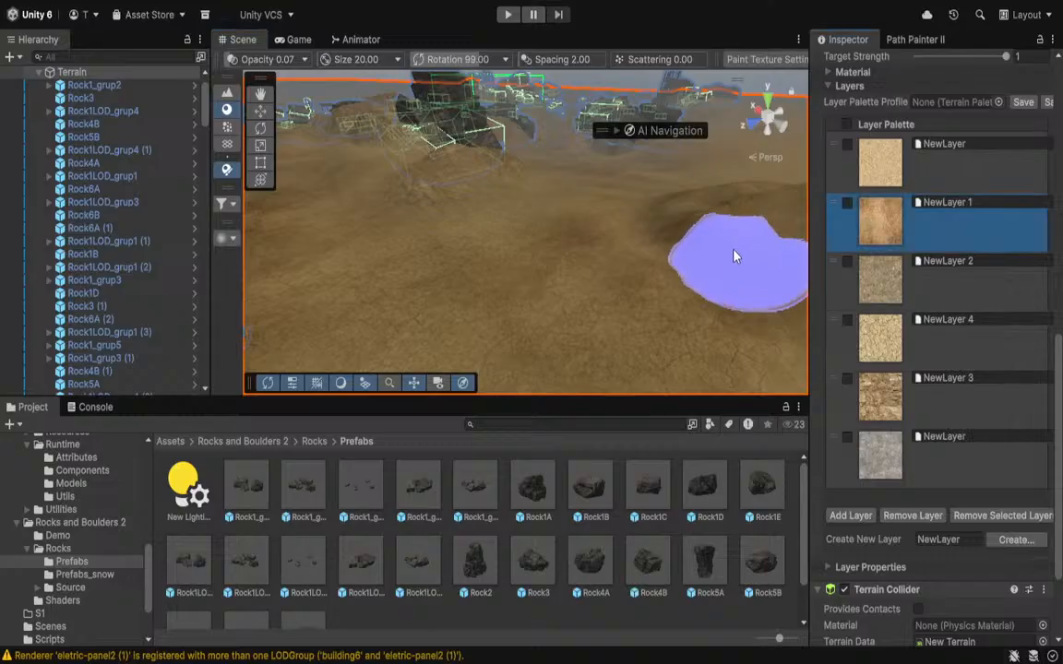
# Paint the nearby mound with NewLayer 3 and the surrounding ground toward the buildings with NewLayer 2.
pyautogui.click(881, 390)
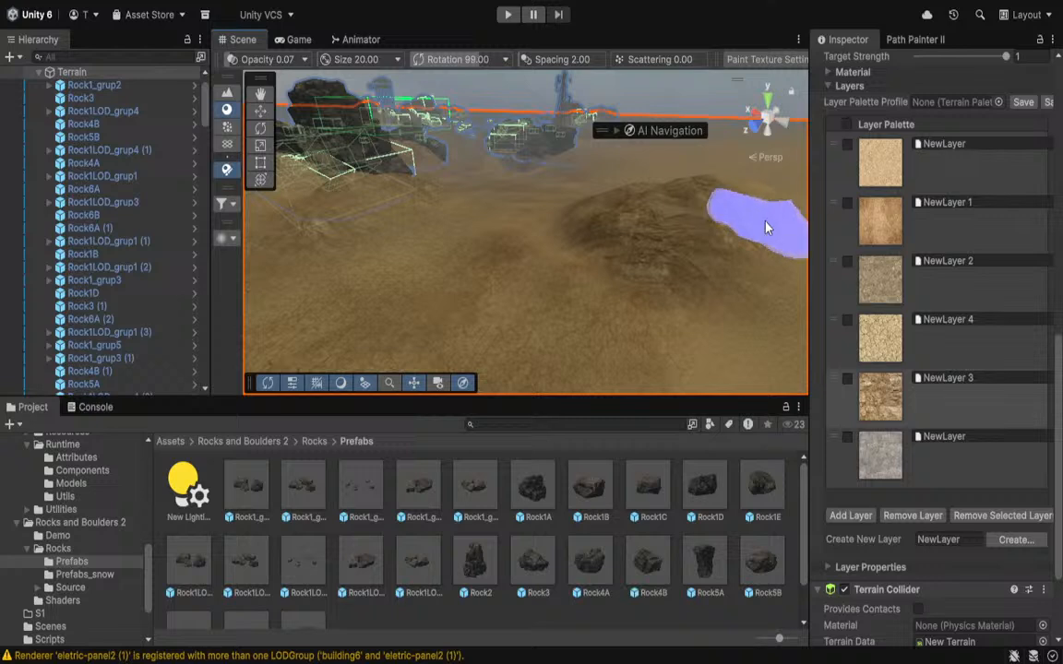
pyautogui.click(873, 298)
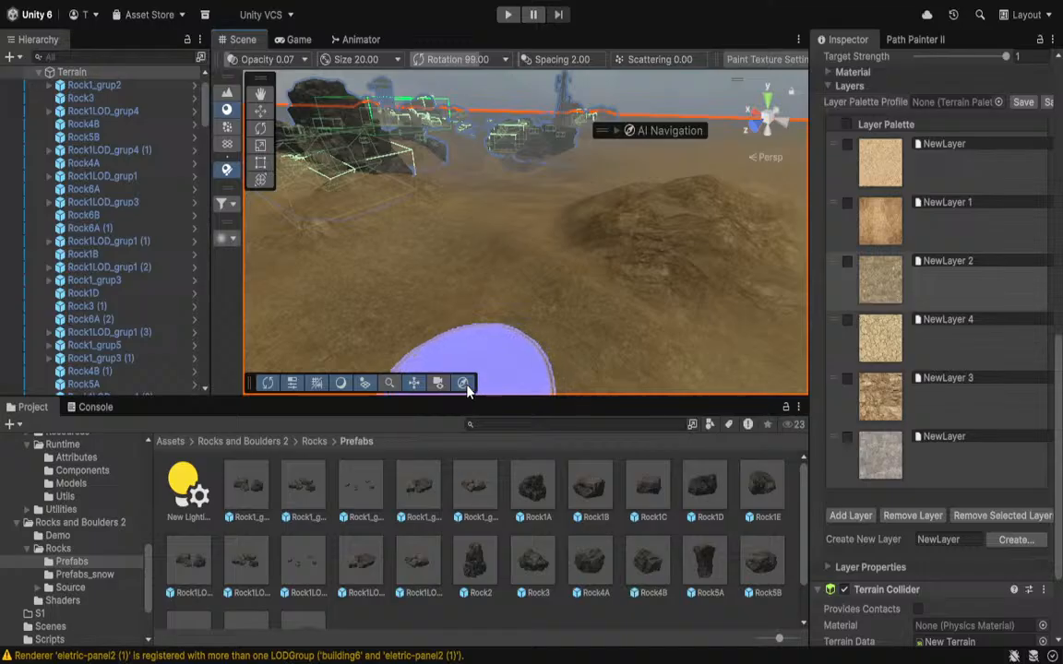
pyautogui.moveTo(426, 293)
pyautogui.mouseDown(button='right')
pyautogui.moveTo(368, 291)
pyautogui.moveTo(366, 325)
pyautogui.moveTo(380, 328)
pyautogui.moveTo(318, 252)
pyautogui.moveTo(294, 281)
pyautogui.mouseUp(button='right')
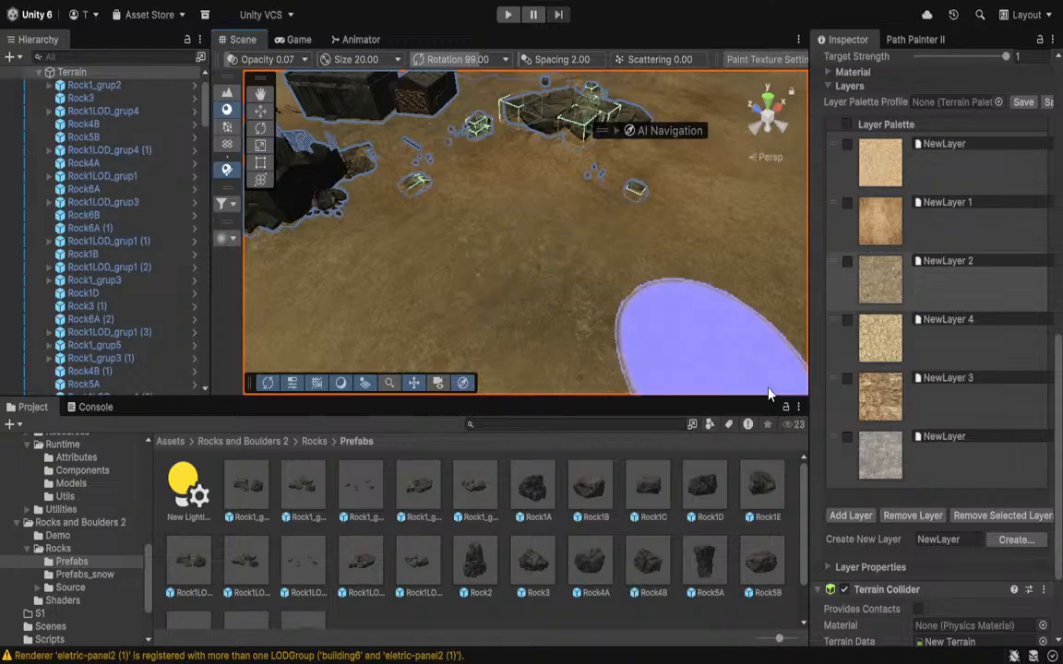
# Paint NewLayer 3 on the slope near the ruined building and NewLayer 1 over the sand beside it.
pyautogui.click(950, 392)
pyautogui.moveTo(536, 311); pyautogui.dragTo(295, 267, button='right')
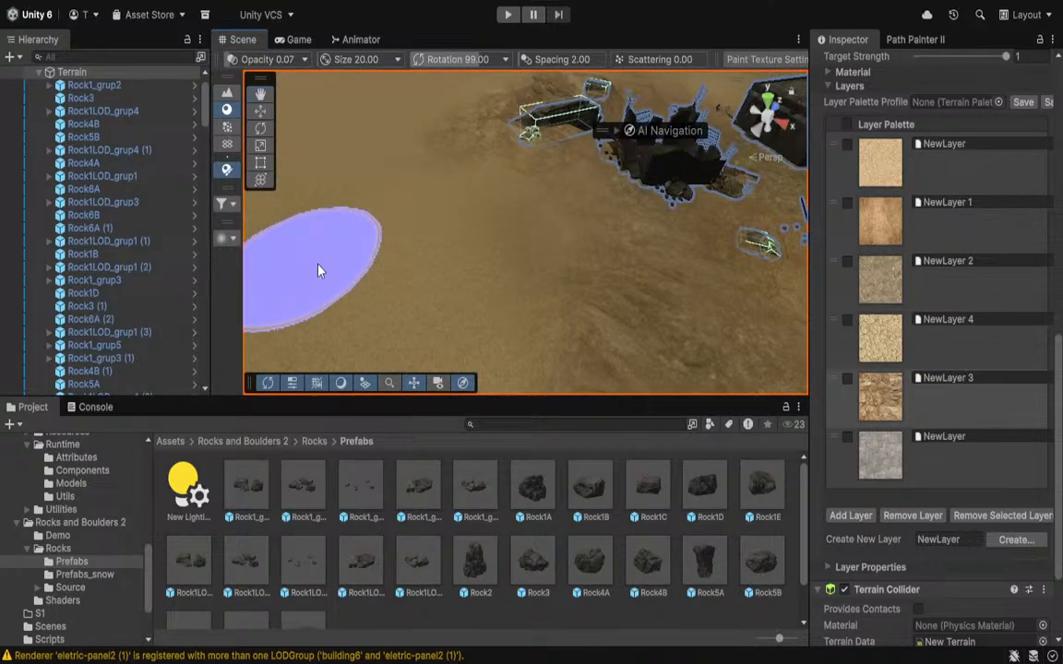
pyautogui.click(959, 217)
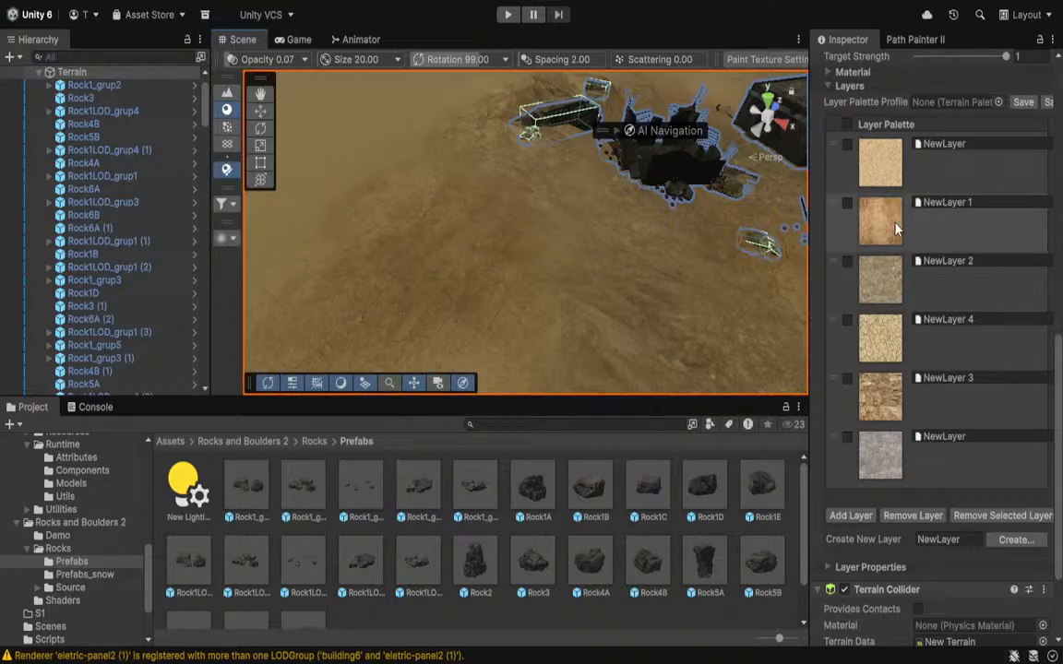
pyautogui.moveTo(354, 203)
pyautogui.mouseDown()
pyautogui.moveTo(441, 242)
pyautogui.moveTo(399, 296)
pyautogui.mouseUp()
# Paint NewLayer 3 over the bare mound to give it a rocky surface.
pyautogui.moveTo(498, 269); pyautogui.dragTo(301, 236, button='right')
pyautogui.moveTo(337, 312); pyautogui.dragTo(393, 268, button='right')
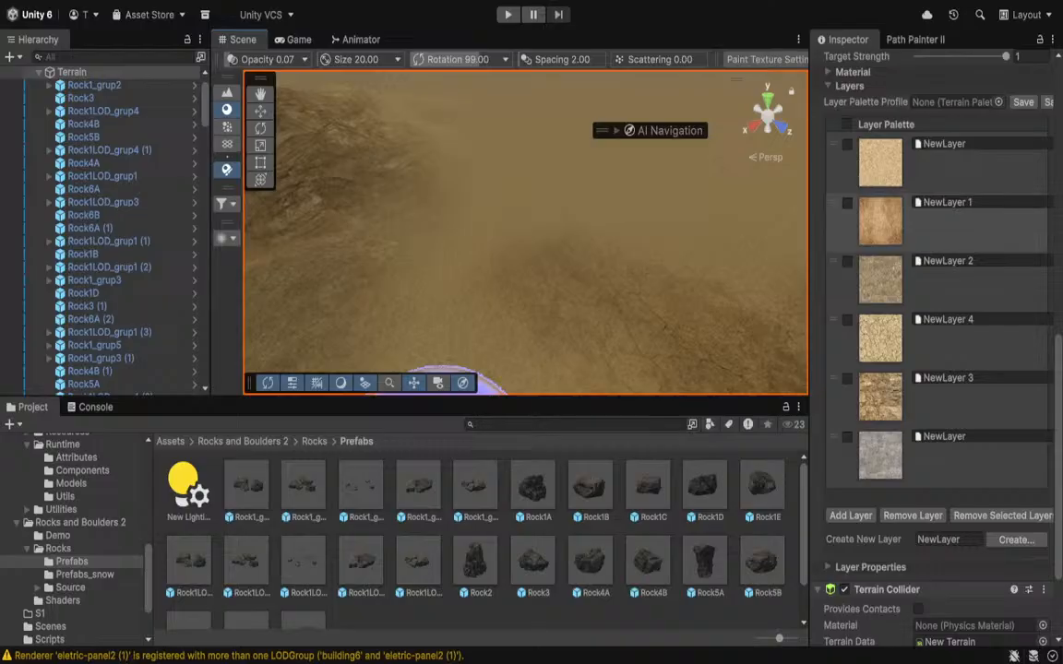
pyautogui.moveTo(650, 311); pyautogui.dragTo(539, 330, button='right')
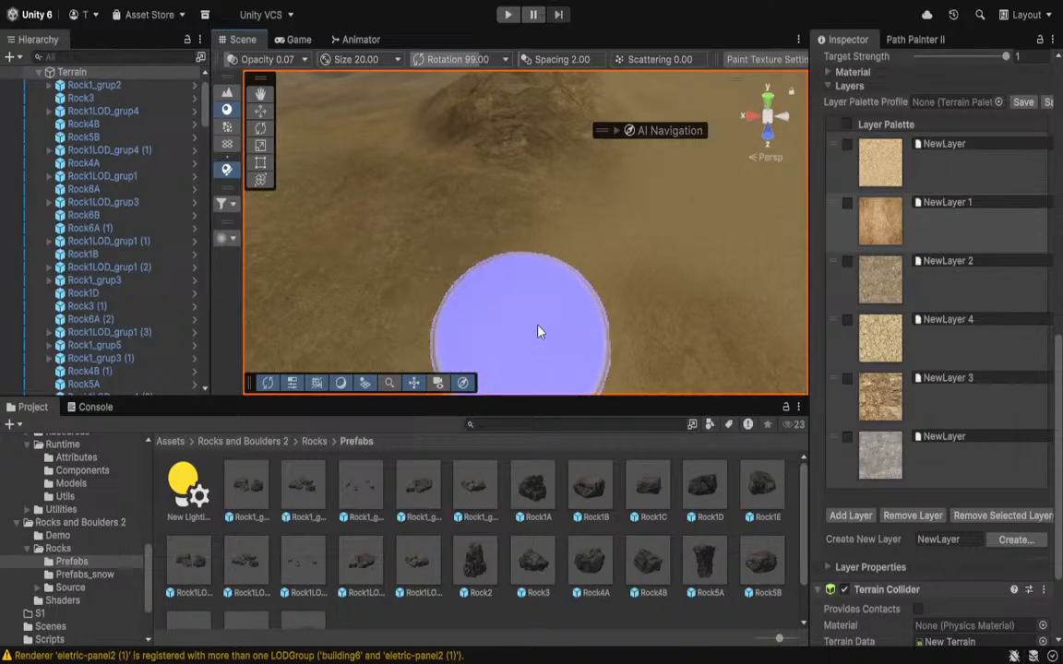
pyautogui.click(885, 397)
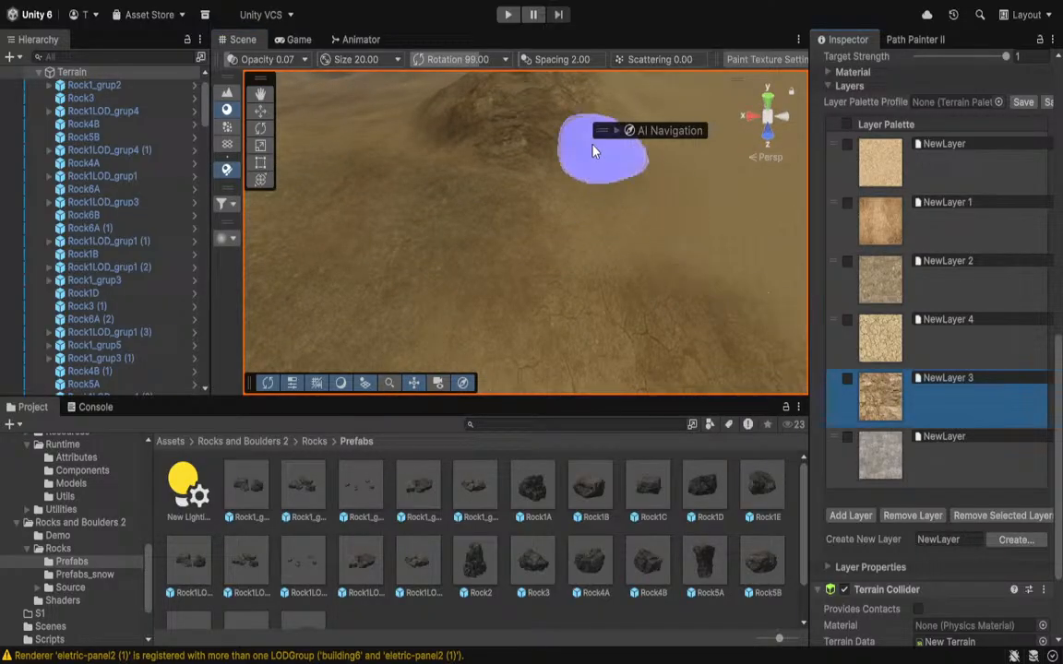
pyautogui.moveTo(605, 147)
pyautogui.mouseDown(button='right')
pyautogui.moveTo(562, 31)
pyautogui.moveTo(452, 73)
pyautogui.moveTo(510, 225)
pyautogui.mouseUp(button='right')
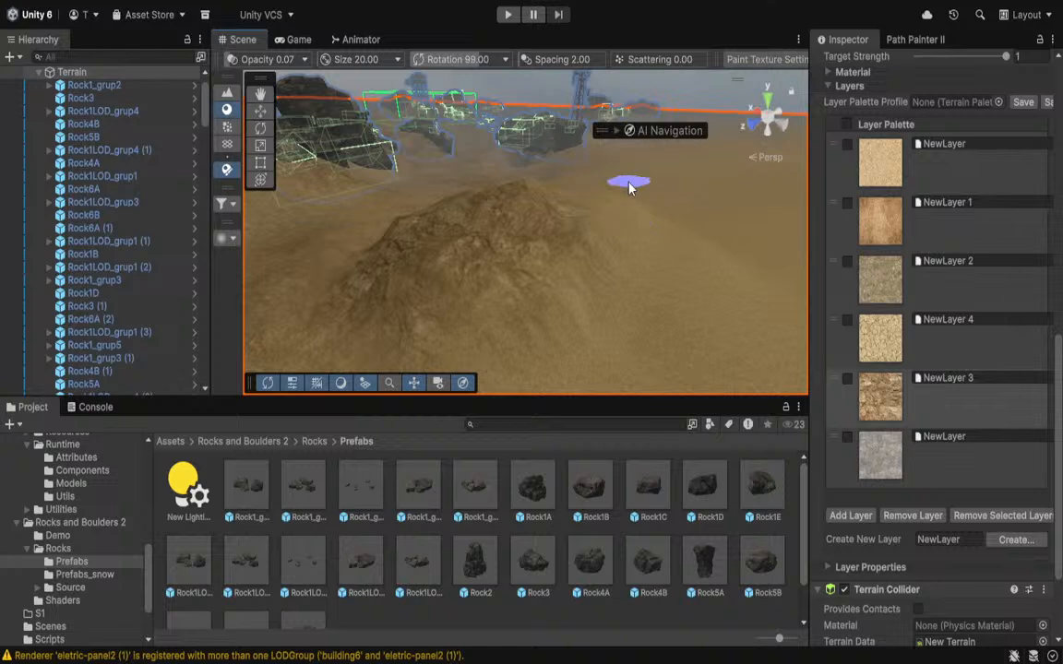
# Blend NewLayer 1 at the foot of the mound and more NewLayer 3 onto its slope.
pyautogui.click(878, 230)
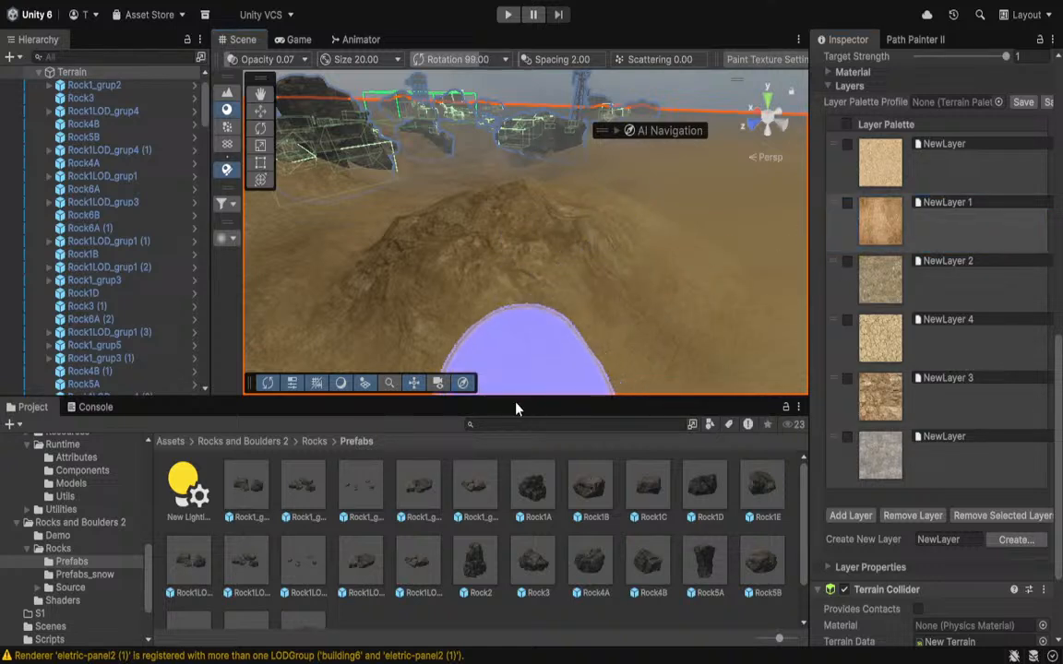
pyautogui.scroll(5, 720, 324)
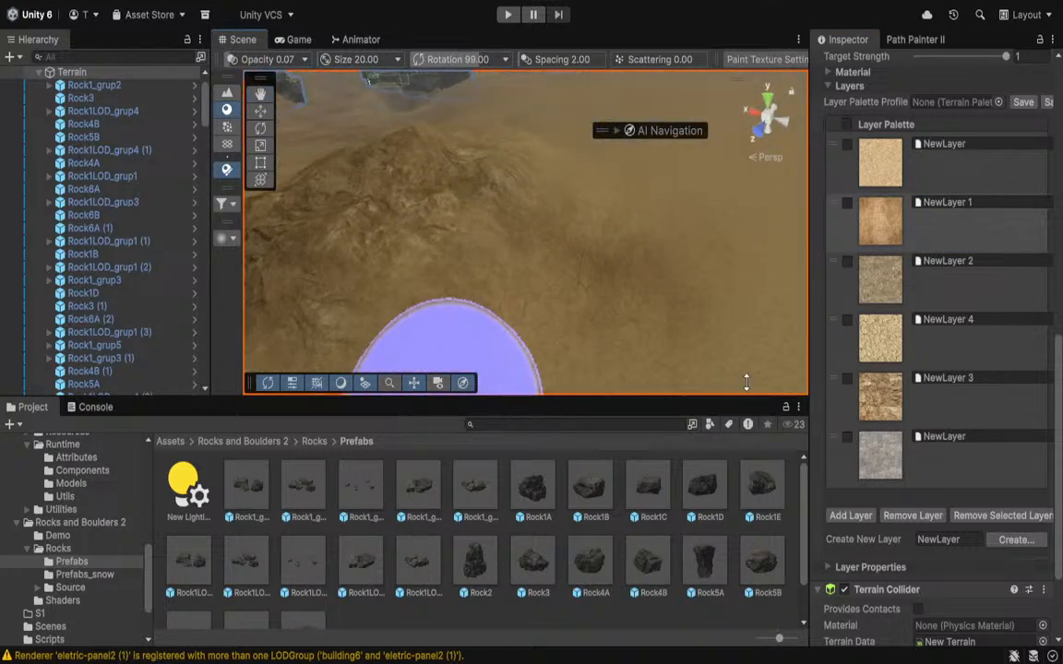
pyautogui.click(894, 397)
pyautogui.moveTo(517, 263); pyautogui.dragTo(495, 199)
# Paint the grey NewLayer texture along the mound's lower slope and base.
pyautogui.click(857, 447)
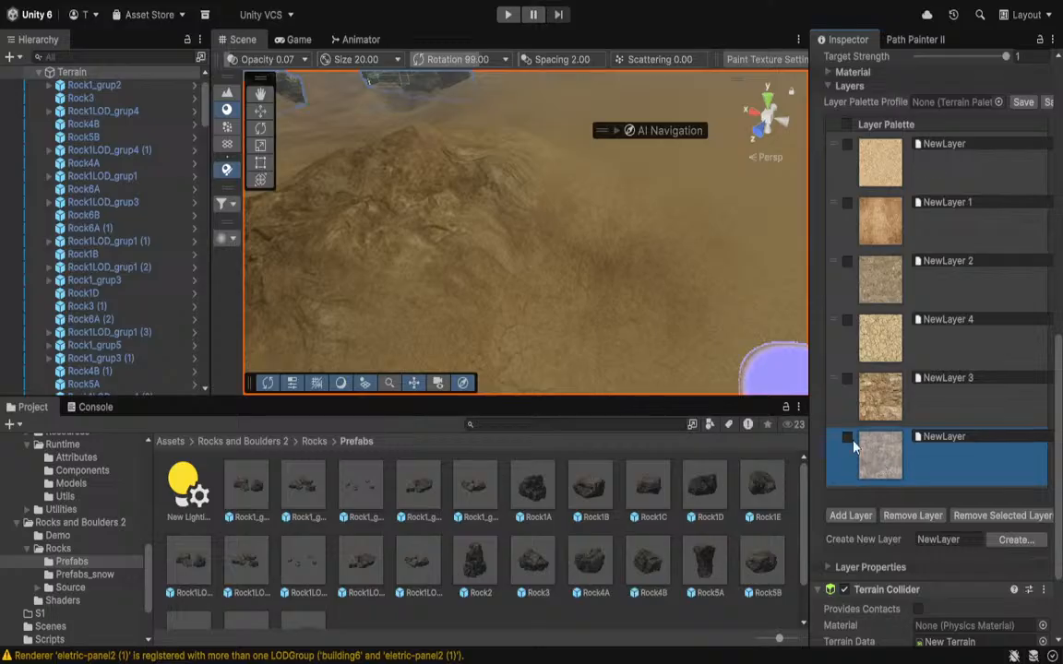
pyautogui.moveTo(530, 258); pyautogui.dragTo(619, 262)
pyautogui.moveTo(515, 323); pyautogui.dragTo(450, 295, button='right')
pyautogui.moveTo(535, 267)
pyautogui.mouseDown()
pyautogui.moveTo(655, 279)
pyautogui.moveTo(501, 310)
pyautogui.moveTo(401, 281)
pyautogui.moveTo(467, 222)
pyautogui.moveTo(630, 220)
pyautogui.moveTo(634, 152)
pyautogui.mouseUp()
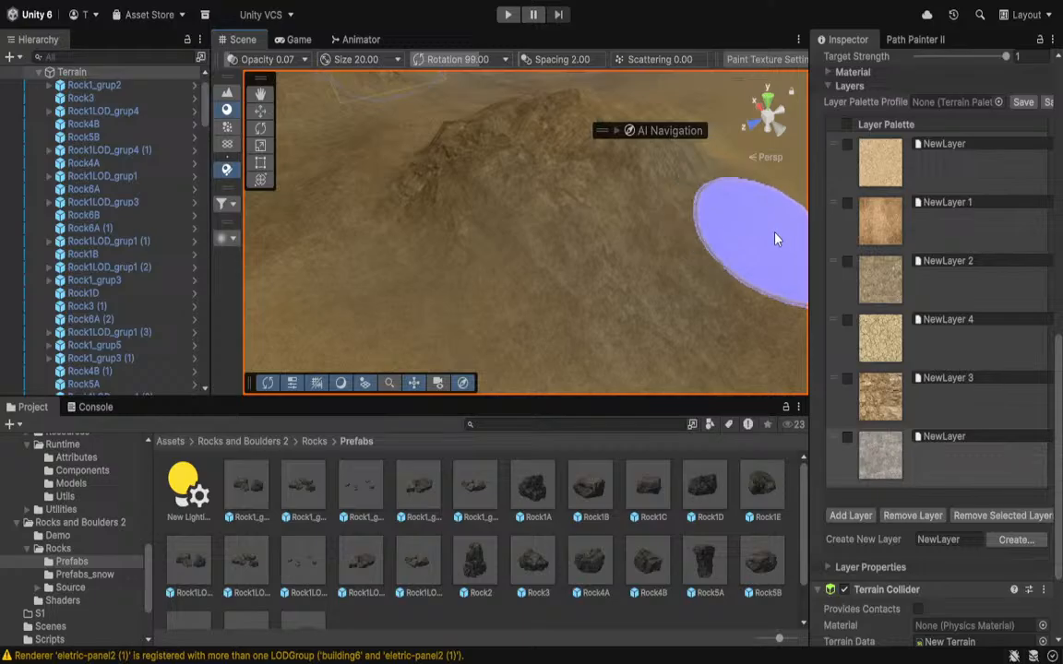
# Place a Rock1C prefab on the hill's slope and scale it uniformly to about 2.66.
pyautogui.moveTo(540, 294)
pyautogui.mouseDown(button='right')
pyautogui.moveTo(609, 329)
pyautogui.moveTo(614, 139)
pyautogui.moveTo(600, 166)
pyautogui.moveTo(621, 130)
pyautogui.moveTo(721, 58)
pyautogui.mouseUp(button='right')
pyautogui.click(636, 487)
pyautogui.moveTo(636, 487); pyautogui.dragTo(566, 258)
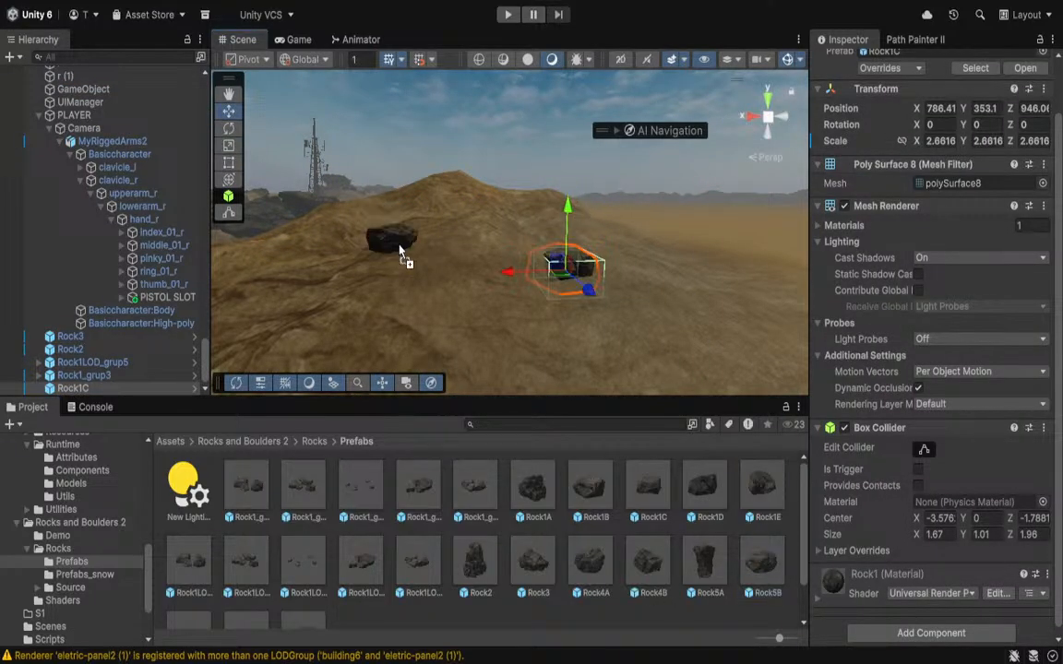
# Add a Rock5B prefab on the hill, scale it to about 6, flatten its height to about 3.12 and tilt it.
pyautogui.press('r')
pyautogui.moveTo(399, 246); pyautogui.dragTo(784, 166)
pyautogui.press('w')
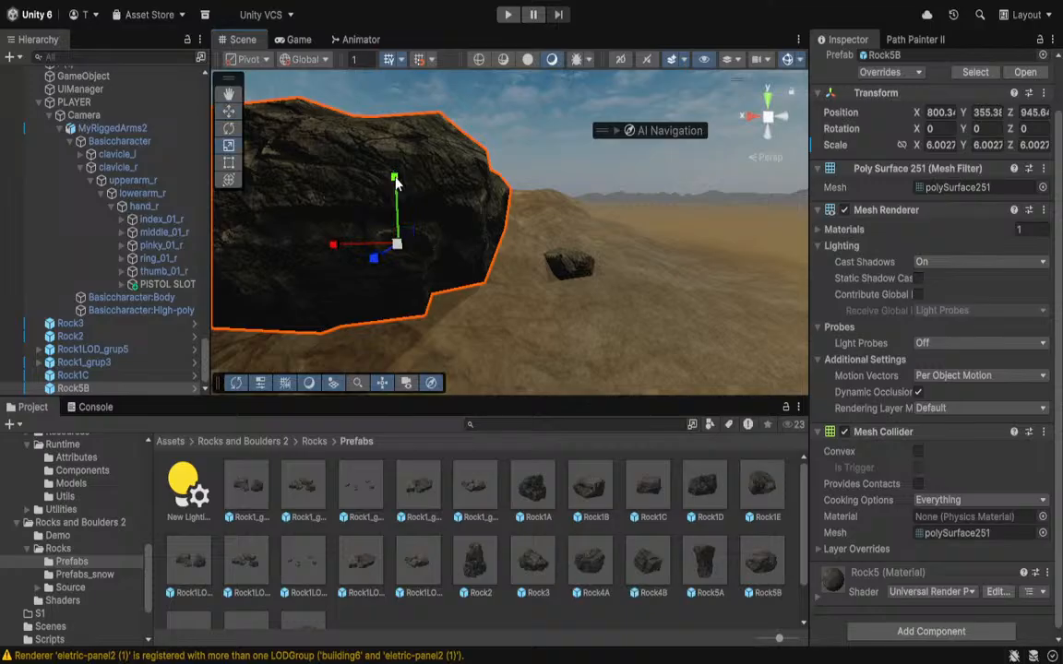
pyautogui.moveTo(395, 179); pyautogui.dragTo(386, 259)
pyautogui.press('e')
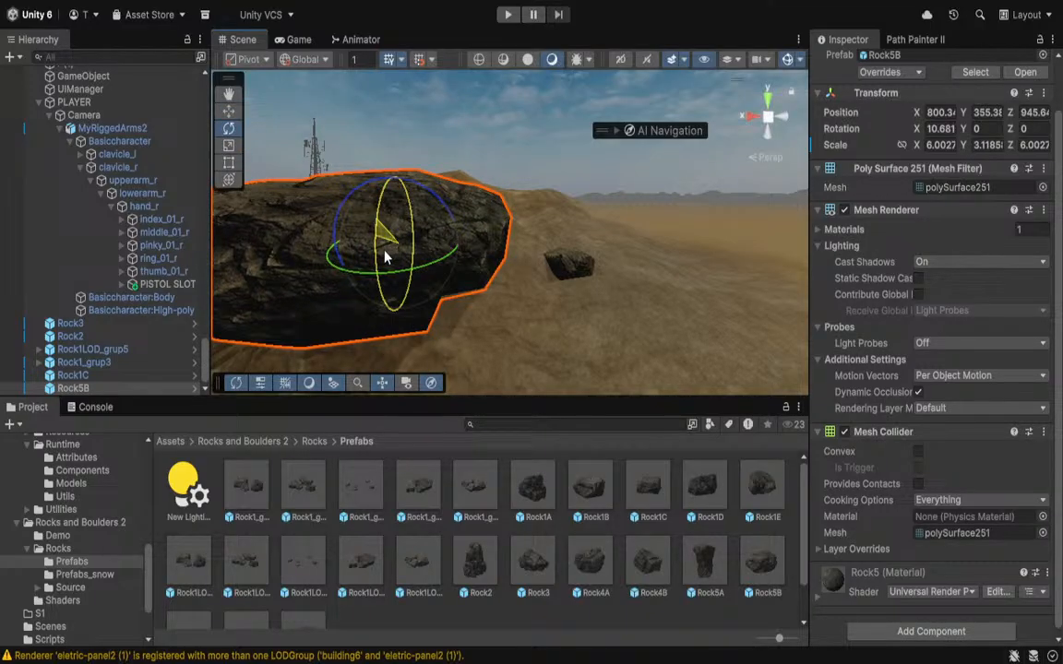
pyautogui.moveTo(399, 187); pyautogui.dragTo(534, 228)
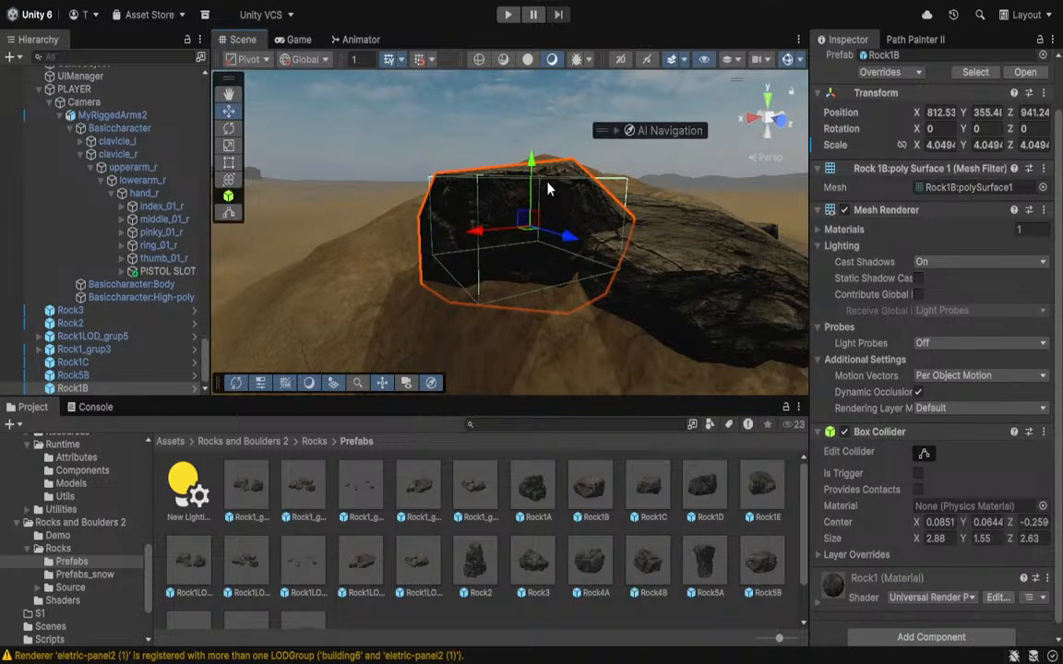
# Sink Rock1B, scaled to about 4.05, into the hill and add a tilted Rock1_grup1 beside it, scaled to about 7.8.
pyautogui.moveTo(532, 166); pyautogui.dragTo(525, 211)
pyautogui.keyDown('alt'); pyautogui.moveTo(470, 329); pyautogui.dragTo(554, 394); pyautogui.keyUp('alt')
pyautogui.moveTo(253, 485); pyautogui.dragTo(362, 295)
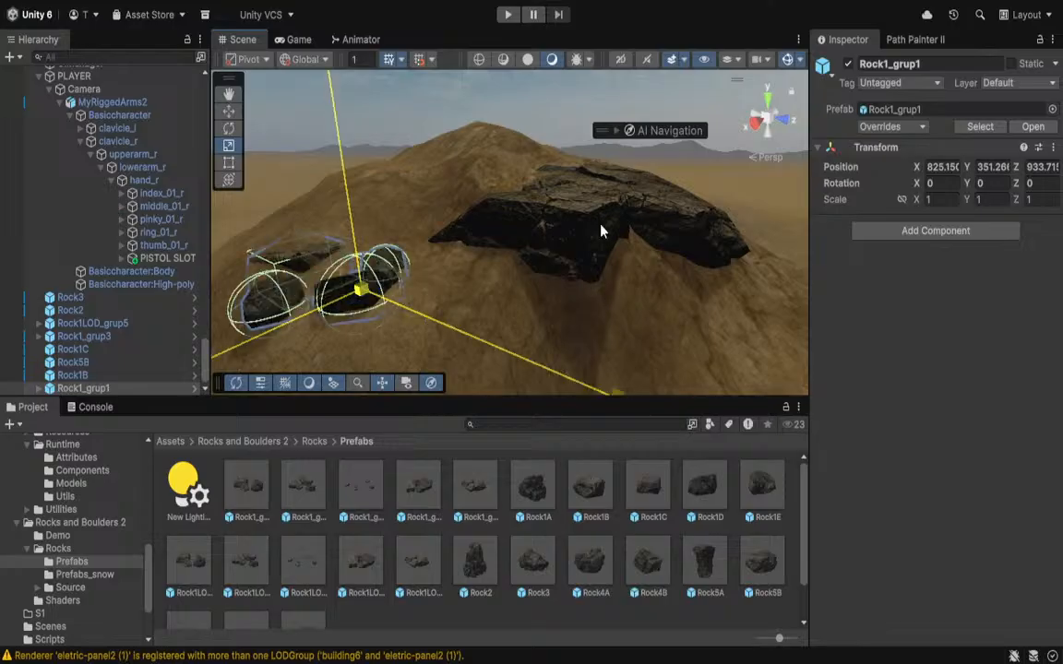
pyautogui.moveTo(601, 228); pyautogui.dragTo(597, 229)
pyautogui.press('e')
pyautogui.moveTo(407, 271); pyautogui.dragTo(286, 206)
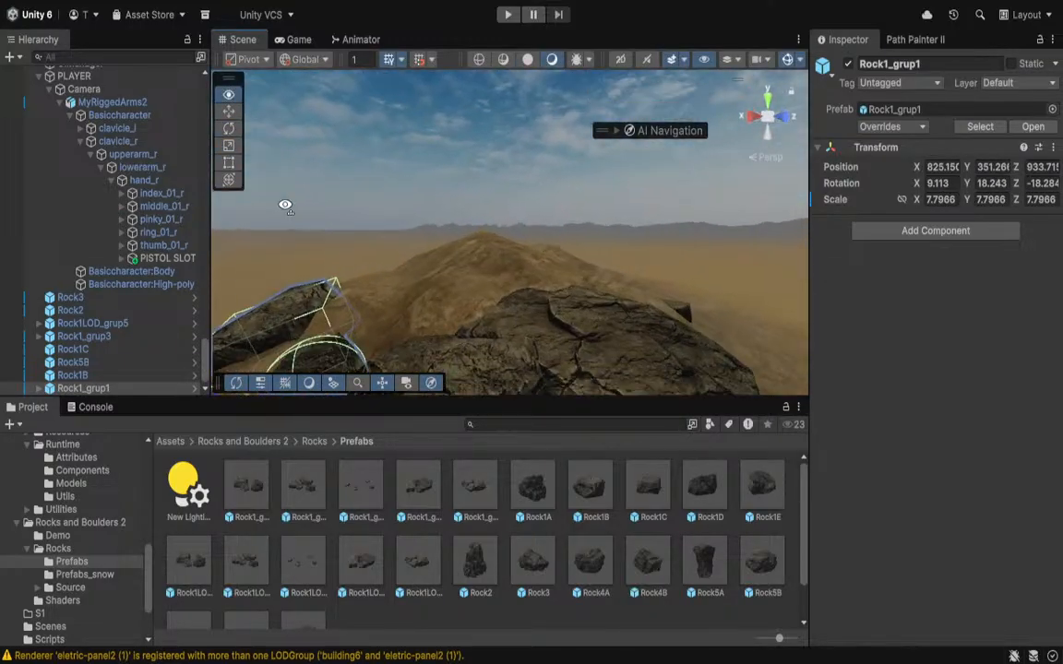
# Add a Rock4B boulder behind the smaller rocks, scaled to about 8.17 with its height stretched to about 12.78, and lower it into the hill.
pyautogui.moveTo(285, 205); pyautogui.dragTo(298, 238, button='right')
pyautogui.moveTo(535, 264); pyautogui.dragTo(509, 251)
pyautogui.press('r')
pyautogui.moveTo(510, 251); pyautogui.dragTo(1040, 146)
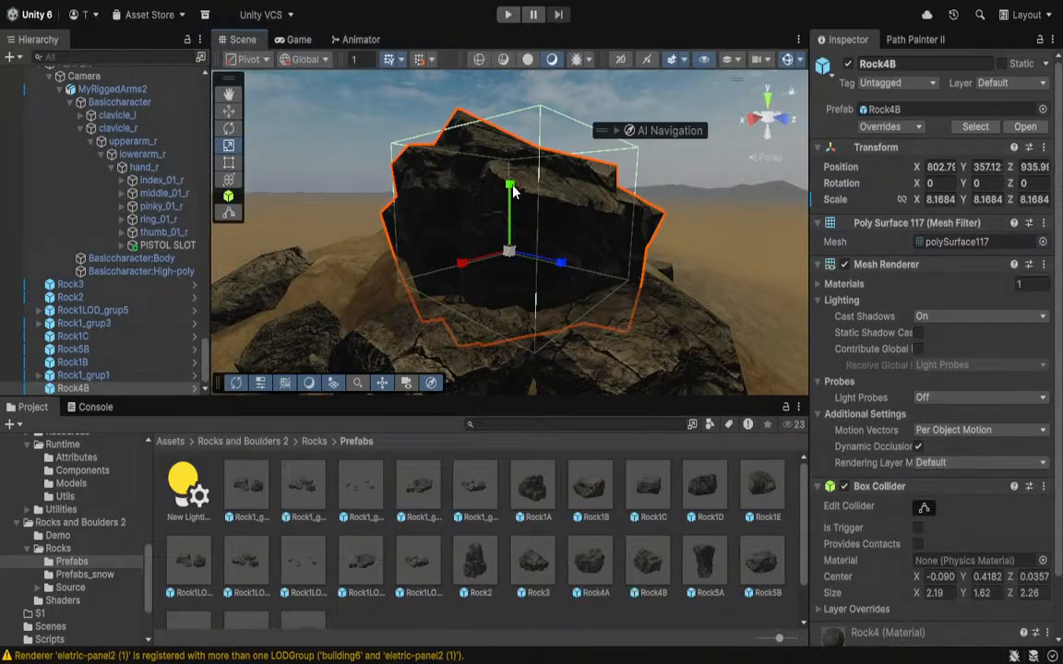
pyautogui.moveTo(513, 191); pyautogui.dragTo(507, 240)
pyautogui.press('s')
pyautogui.moveTo(508, 240); pyautogui.dragTo(539, 293, button='right')
pyautogui.moveTo(534, 292)
pyautogui.mouseDown()
pyautogui.moveTo(502, 300)
pyautogui.moveTo(515, 296)
pyautogui.mouseUp()
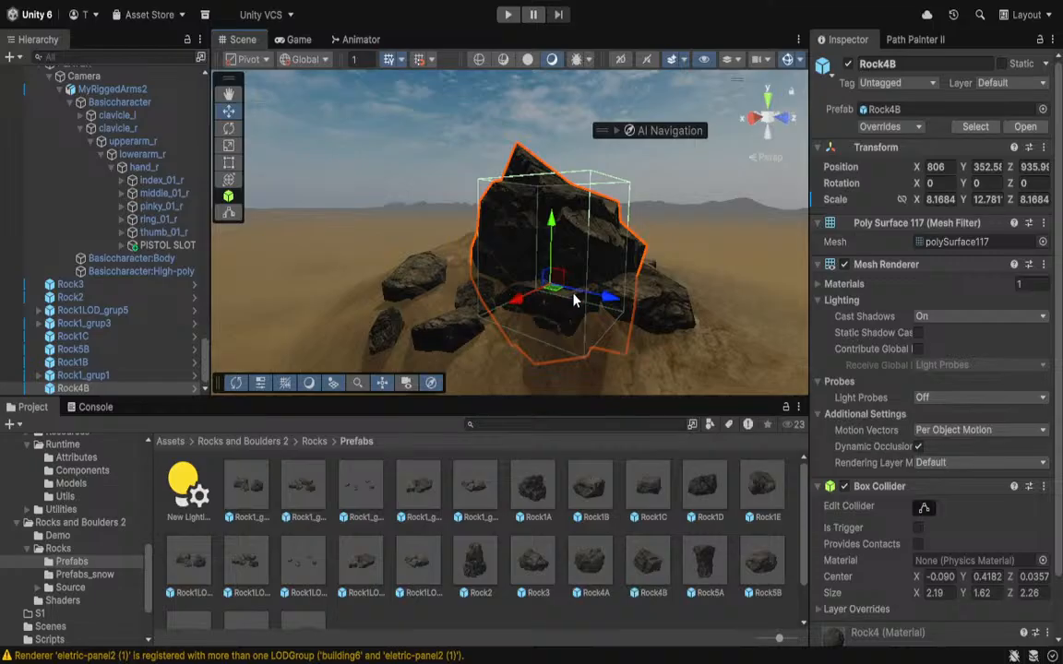
# Adjust the position and rotation of the large Rock4B boulder within the rock cluster and deselect it.
pyautogui.click(599, 289)
pyautogui.click(592, 253)
pyautogui.click(593, 259)
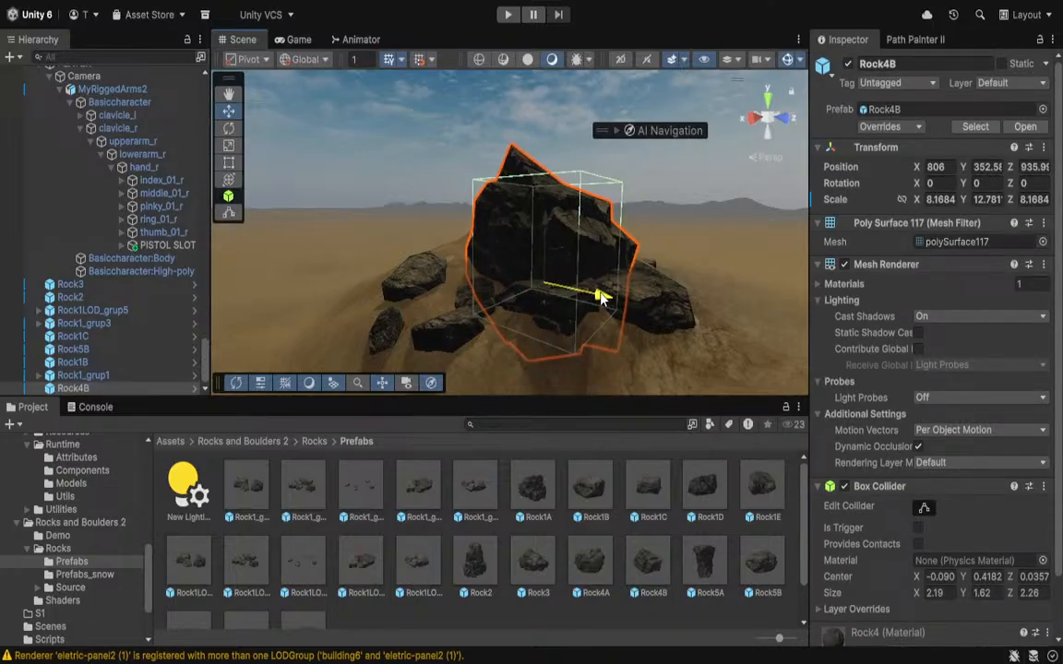
pyautogui.moveTo(579, 246); pyautogui.dragTo(566, 217)
pyautogui.moveTo(566, 220); pyautogui.dragTo(710, 221, button='right')
pyautogui.press('a')
pyautogui.click(649, 213)
# Place Rock1LOD_grup1 on the open slope, scale it to about 4.94, tilt it and sink it into the sand.
pyautogui.moveTo(509, 239); pyautogui.dragTo(683, 351, button='right')
pyautogui.press('a')
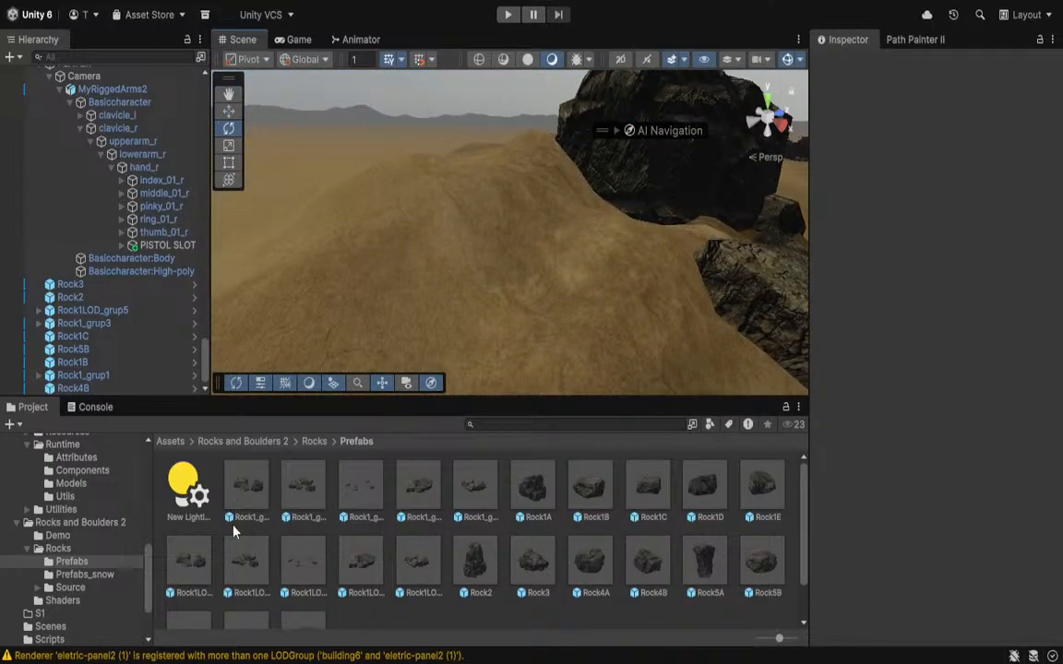
pyautogui.press('r')
pyautogui.moveTo(373, 248); pyautogui.dragTo(349, 246)
pyautogui.press('e')
pyautogui.press('w')
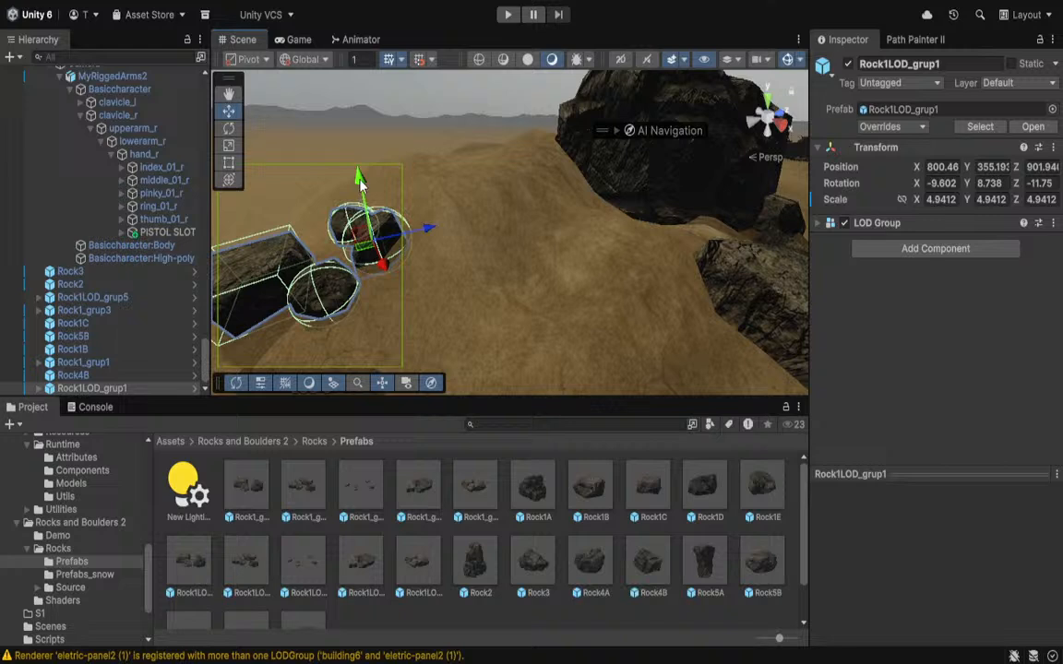
pyautogui.moveTo(362, 180); pyautogui.dragTo(364, 191)
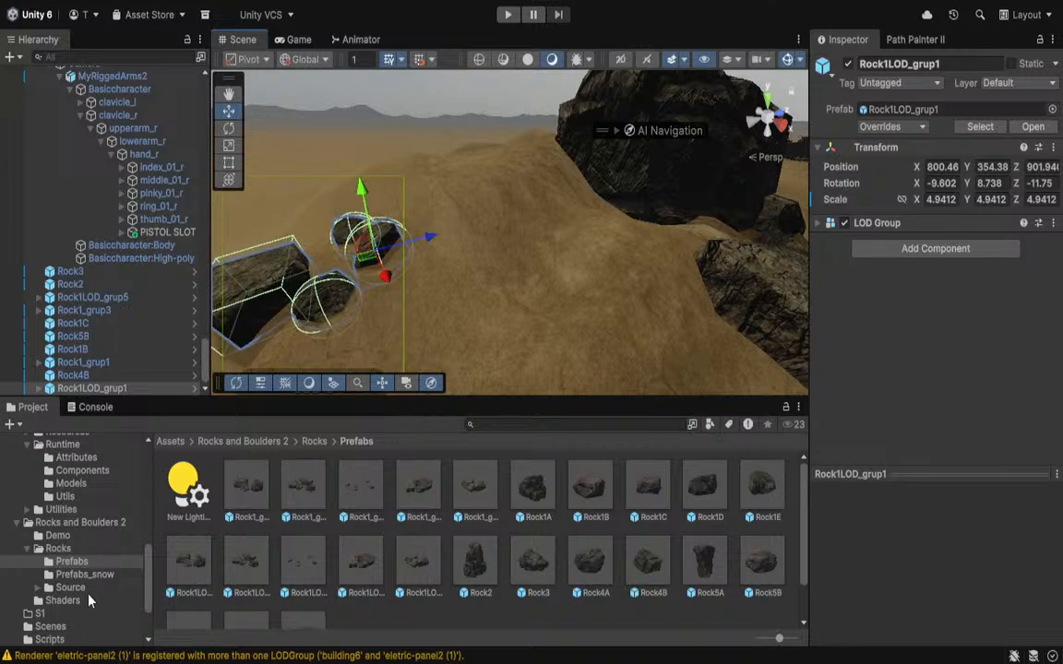
# Search the project assets for "tree" and place Deadtree3 beside the large boulder, scaled to about 1.3.
pyautogui.scroll(-3, 89, 601)
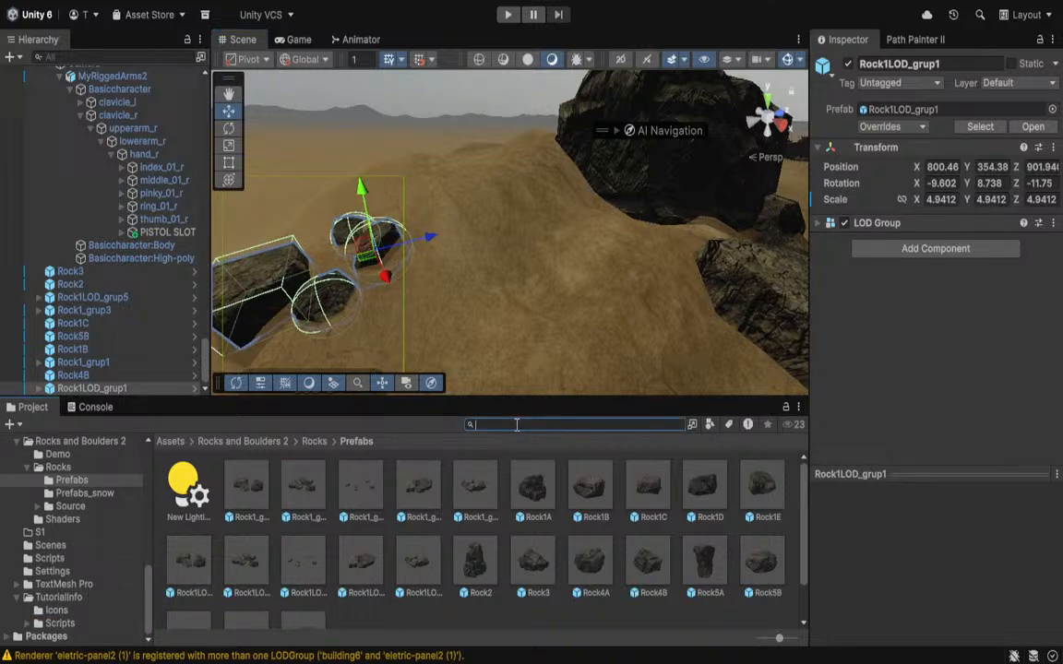
pyautogui.write('tree')
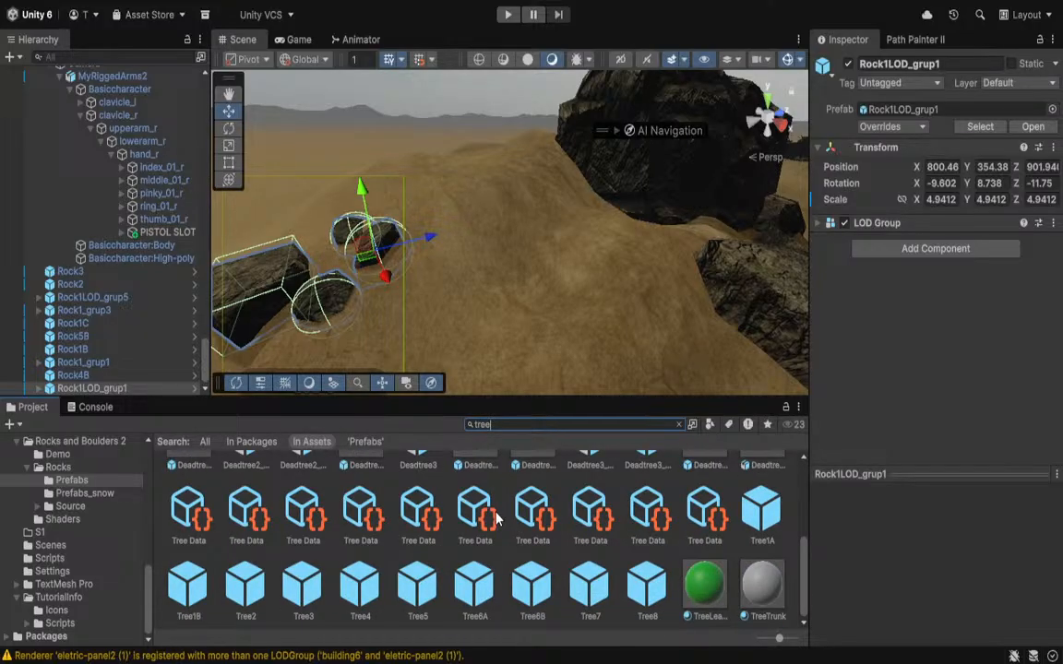
pyautogui.scroll(2, 496, 519)
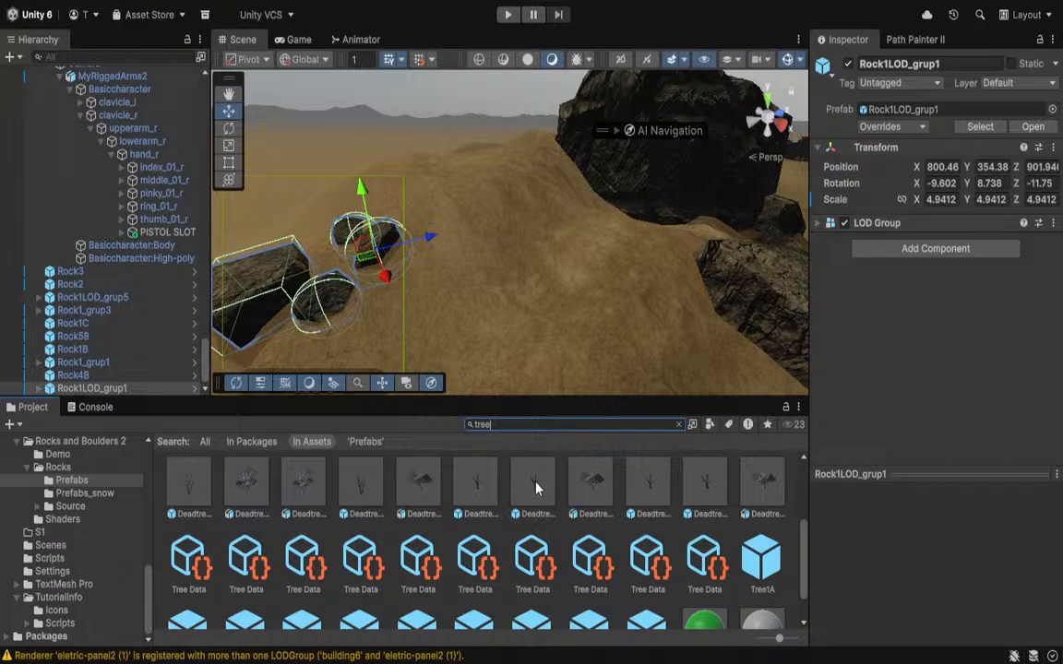
pyautogui.moveTo(535, 489); pyautogui.dragTo(756, 256)
pyautogui.moveTo(687, 261); pyautogui.dragTo(688, 262)
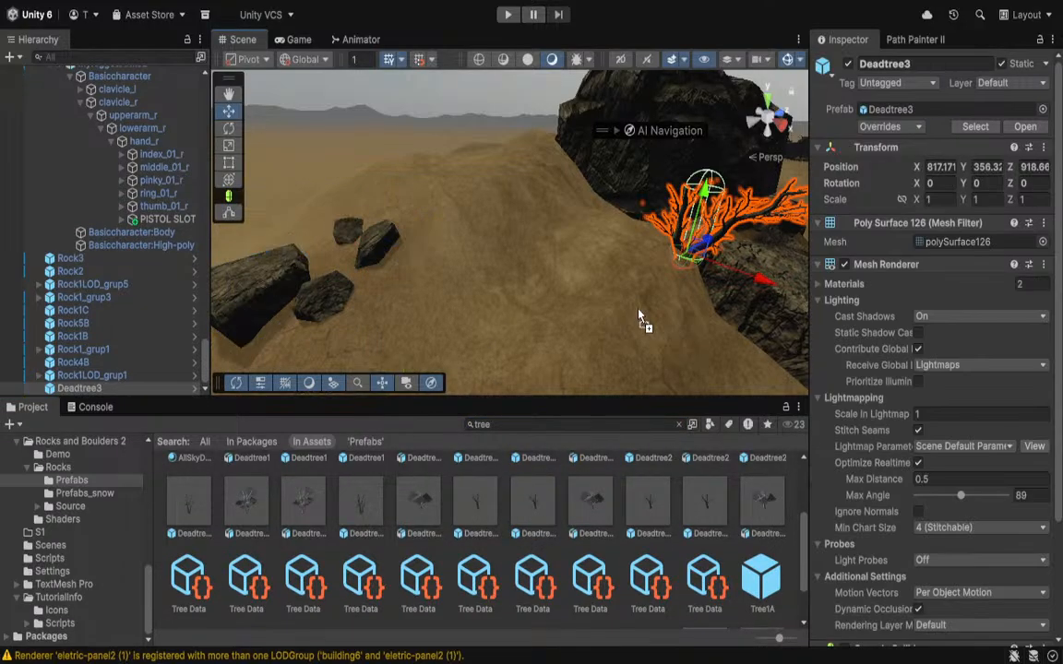
pyautogui.press('f')
pyautogui.moveTo(575, 288); pyautogui.dragTo(602, 286)
# Place a Deadtree2_LOD2 prefab between the rocks in front of the large boulder and tilt it slightly.
pyautogui.press('d')
pyautogui.moveTo(636, 291); pyautogui.dragTo(489, 360, button='right')
pyautogui.press('w')
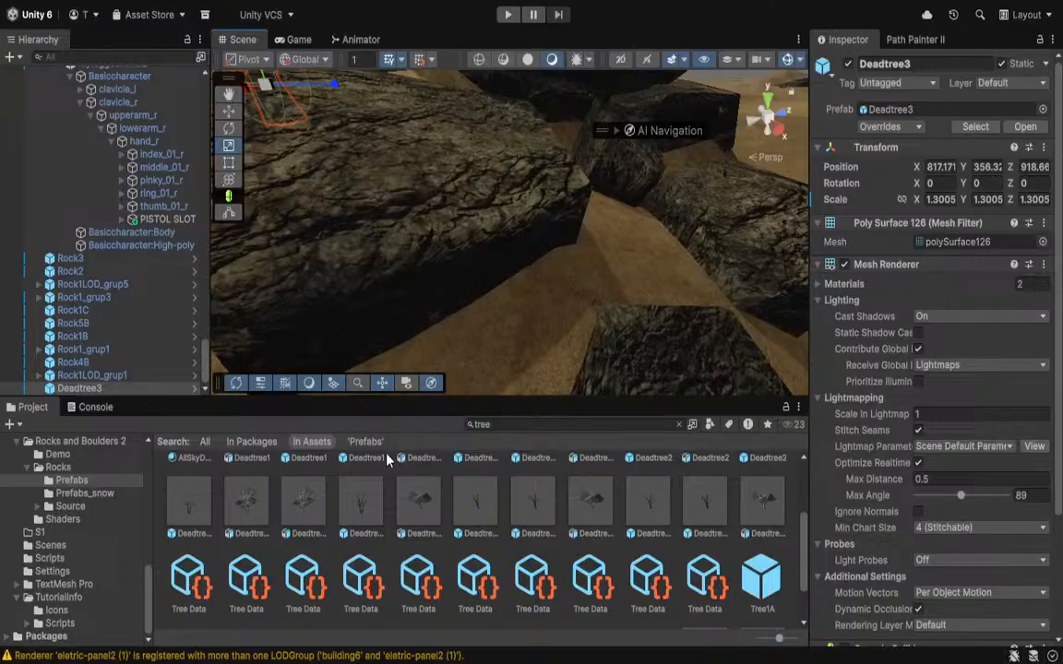
pyautogui.moveTo(341, 508); pyautogui.dragTo(659, 222)
pyautogui.press('s')
pyautogui.moveTo(658, 221); pyautogui.dragTo(609, 122, button='right')
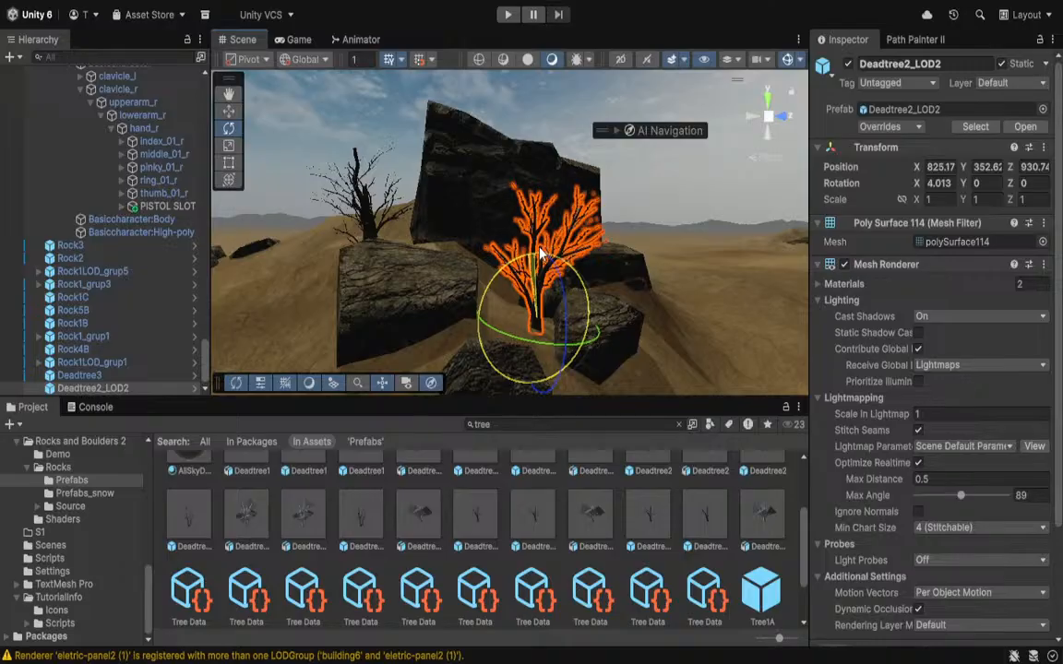
pyautogui.click(540, 115)
# Find the Deadtree1 prefab among the tree assets and place it on the sand between the rocks.
pyautogui.moveTo(513, 187); pyautogui.dragTo(349, 288, button='right')
pyautogui.press('a')
pyautogui.press('d')
pyautogui.press('w')
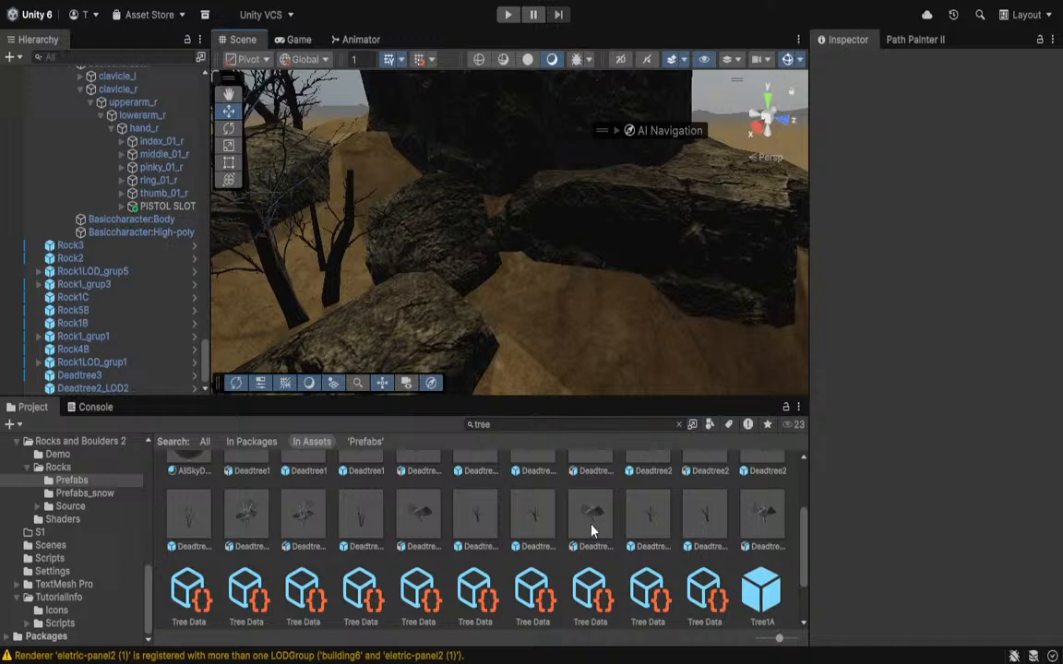
pyautogui.scroll(-2, 591, 530)
pyautogui.scroll(5, 646, 535)
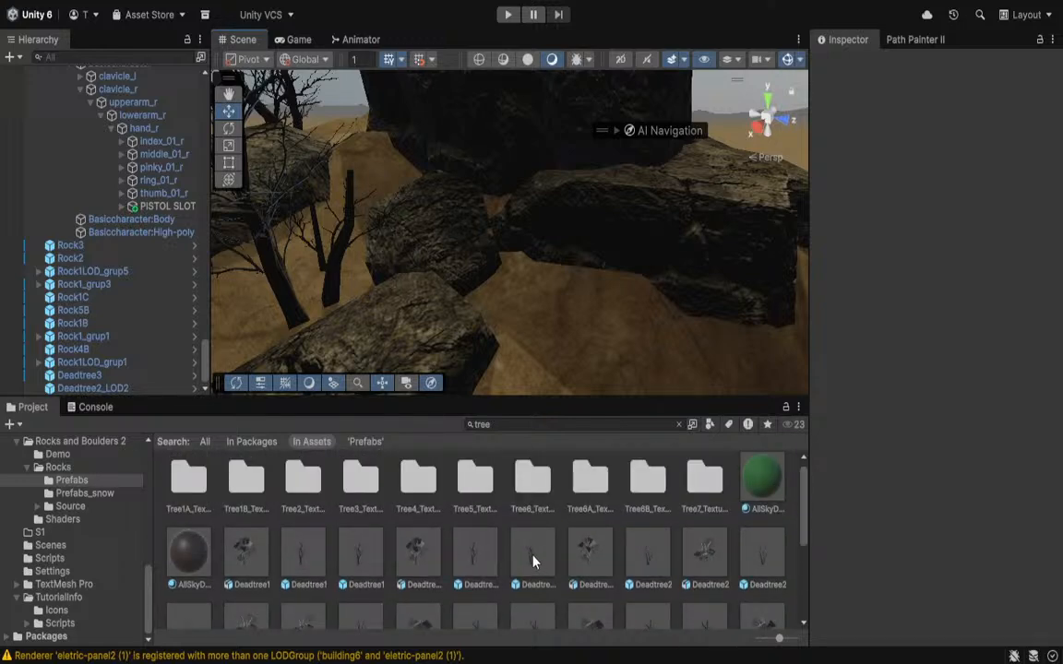
pyautogui.moveTo(532, 557); pyautogui.dragTo(515, 539)
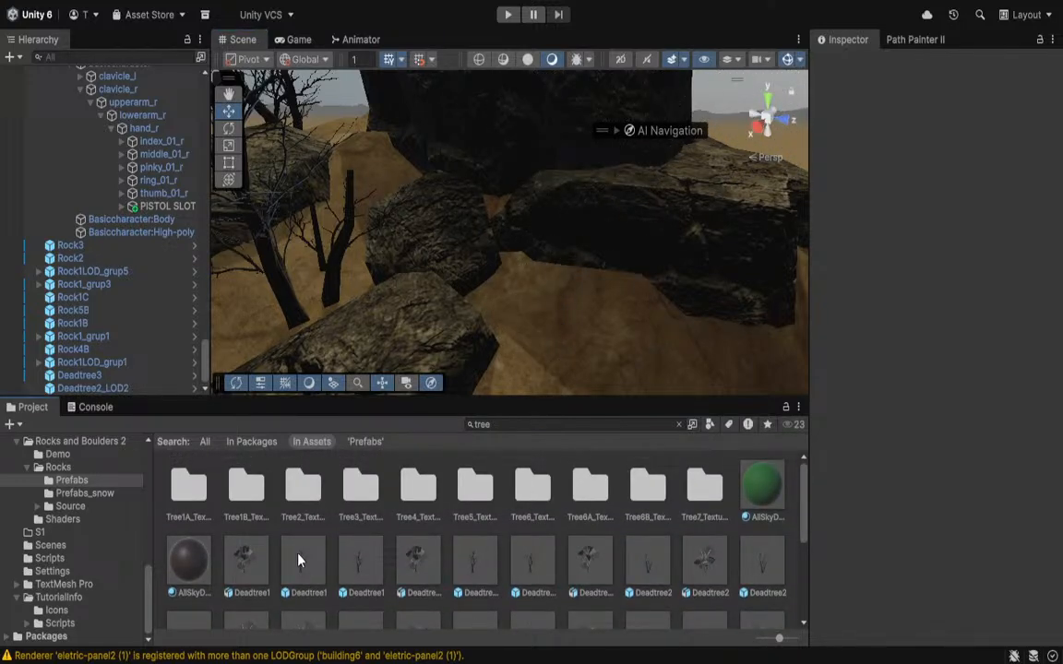
pyautogui.moveTo(530, 281); pyautogui.dragTo(541, 270)
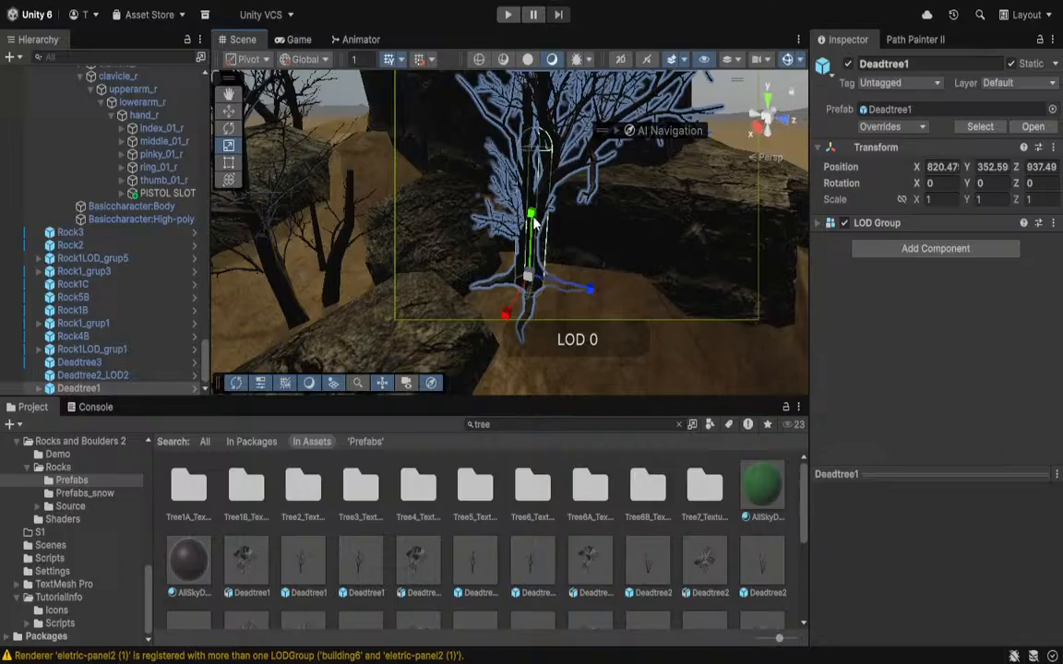
# Reshape Deadtree1 to a scale of about 1.55, 0.55 and 1.28, lower it into the ground and deselect it.
pyautogui.moveTo(532, 221); pyautogui.dragTo(531, 242)
pyautogui.moveTo(582, 284); pyautogui.dragTo(601, 290)
pyautogui.moveTo(508, 312); pyautogui.dragTo(489, 338)
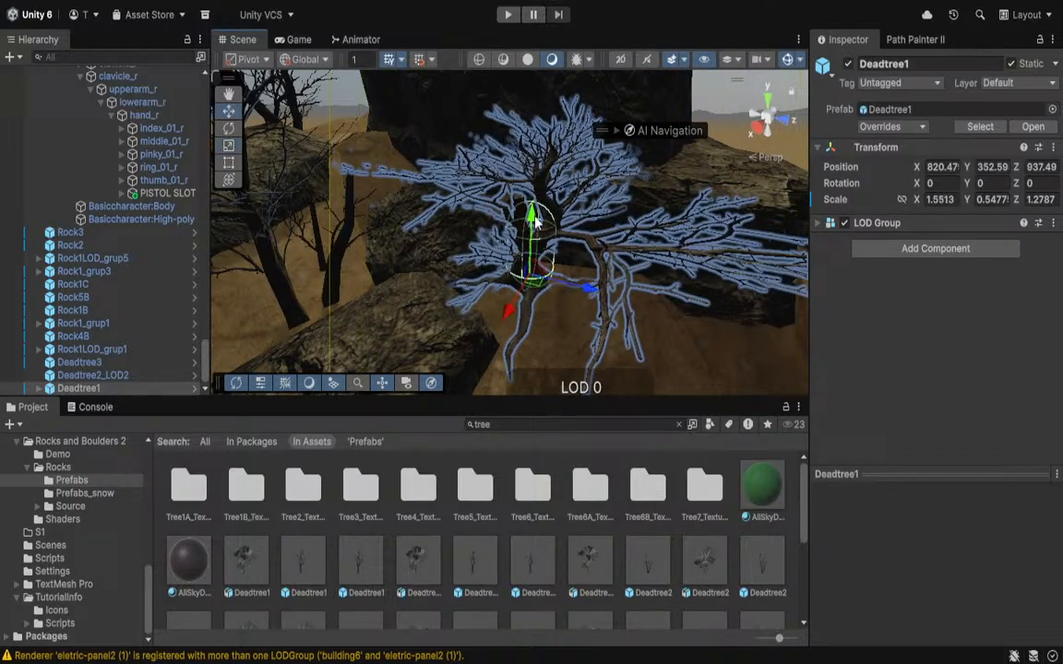
pyautogui.moveTo(535, 219); pyautogui.dragTo(530, 266)
pyautogui.press('s')
pyautogui.moveTo(531, 267); pyautogui.dragTo(593, 147, button='right')
pyautogui.click(511, 150)
# Place a Deadtree2 prefab on the open sandy ridge away from the rock cluster.
pyautogui.press('w')
pyautogui.moveTo(464, 176); pyautogui.dragTo(869, 304, button='right')
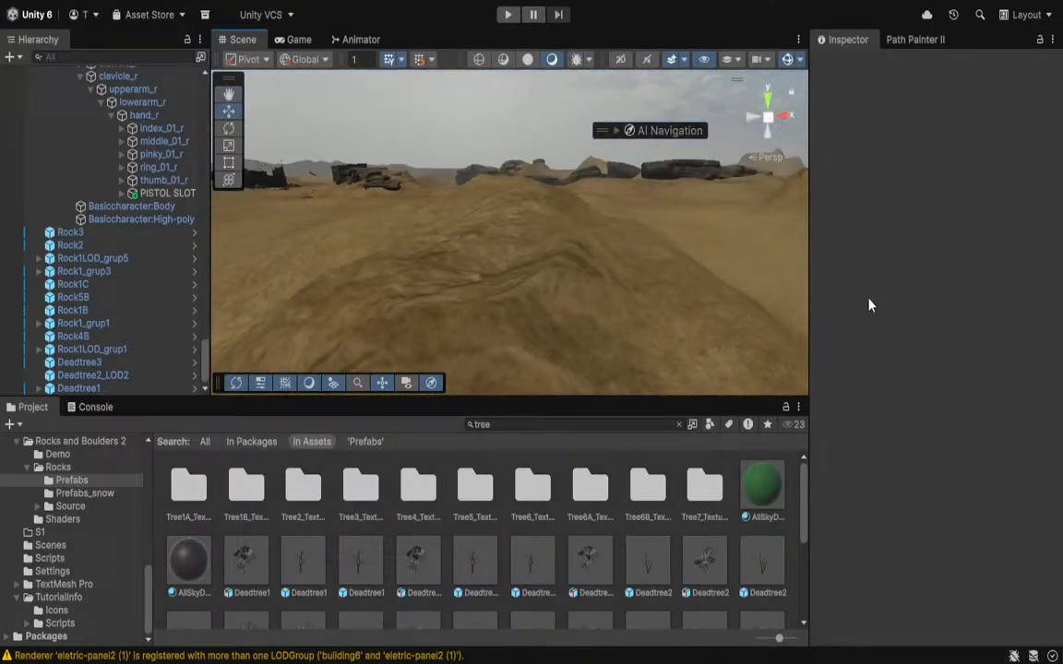
pyautogui.moveTo(629, 585); pyautogui.dragTo(696, 295)
# Open the rock Prefabs folder inside Rocks and Boulders 2 in the project assets.
pyautogui.scroll(3, 70, 514)
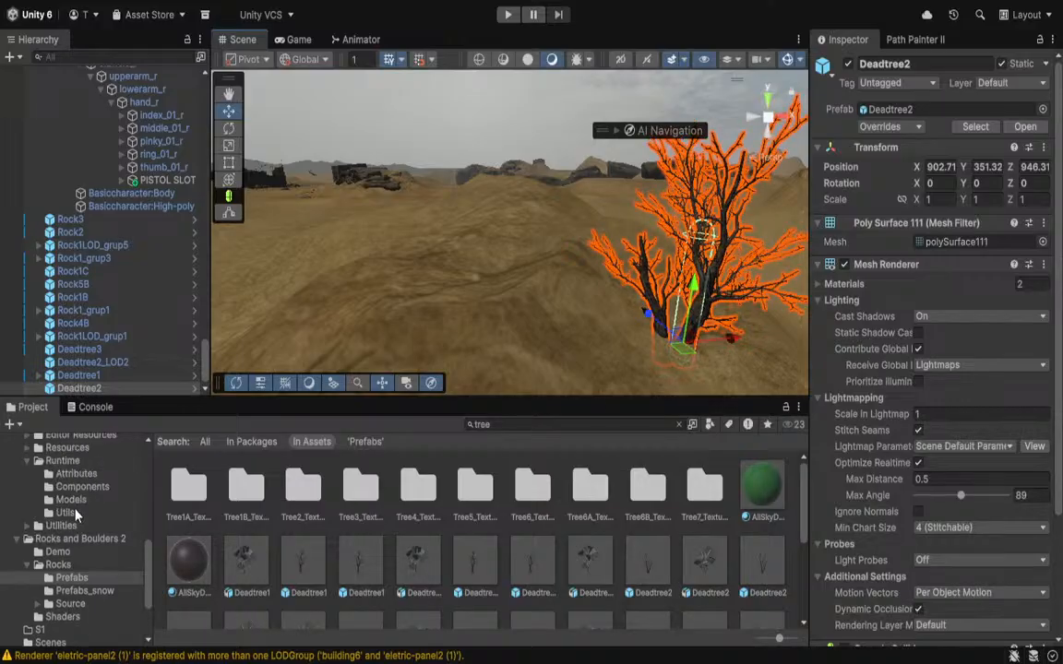
pyautogui.click(80, 540)
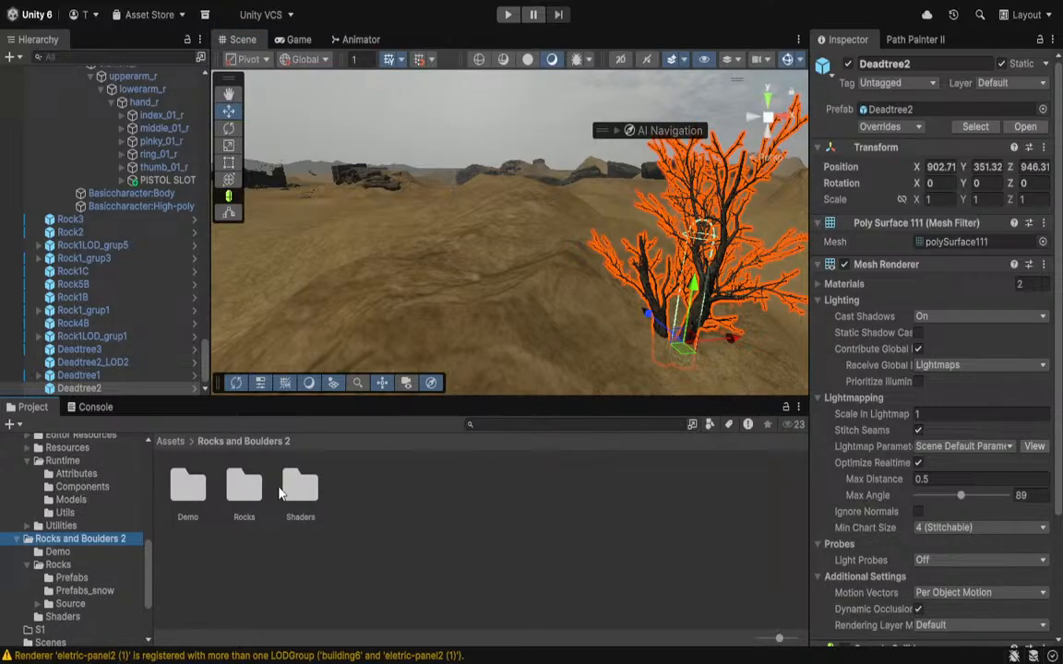
pyautogui.doubleClick(243, 486)
pyautogui.doubleClick(187, 486)
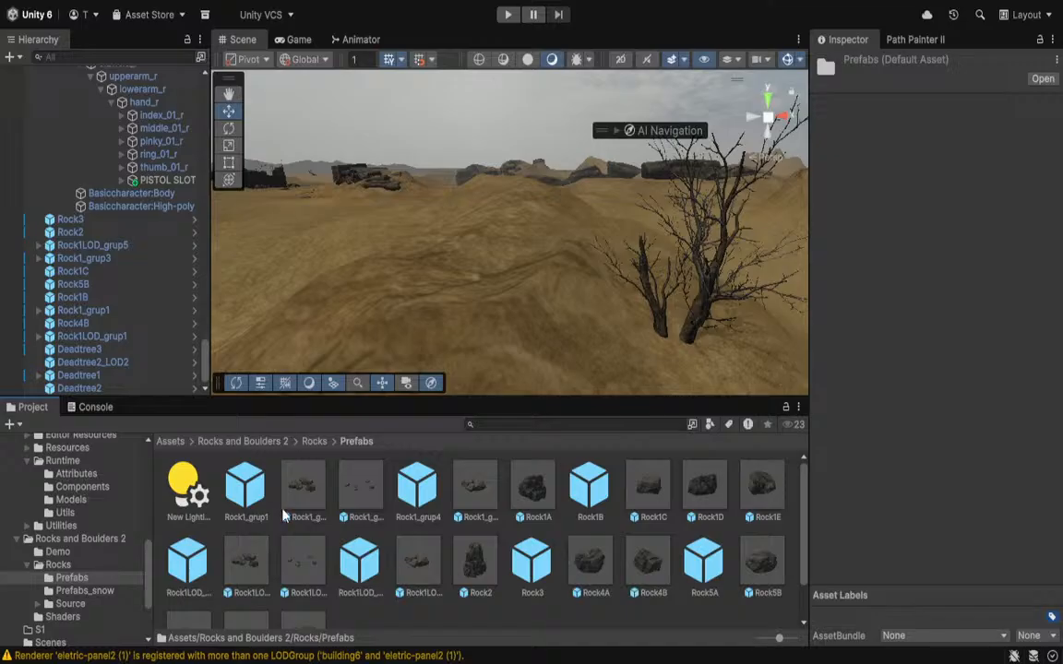
# Place a Rock1_grup2 scaled to about 4.05 near the dead tree, then add a Rock1A close by and sink it into the sand.
pyautogui.moveTo(284, 515); pyautogui.dragTo(505, 353)
pyautogui.moveTo(519, 277); pyautogui.dragTo(641, 260)
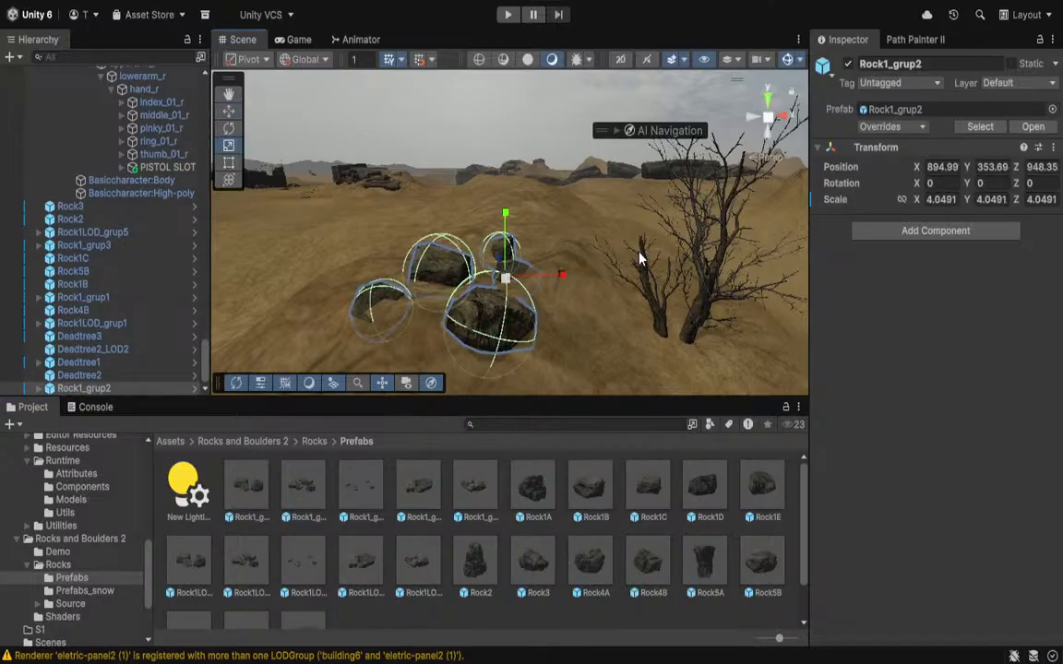
pyautogui.moveTo(574, 275); pyautogui.dragTo(725, 273, button='right')
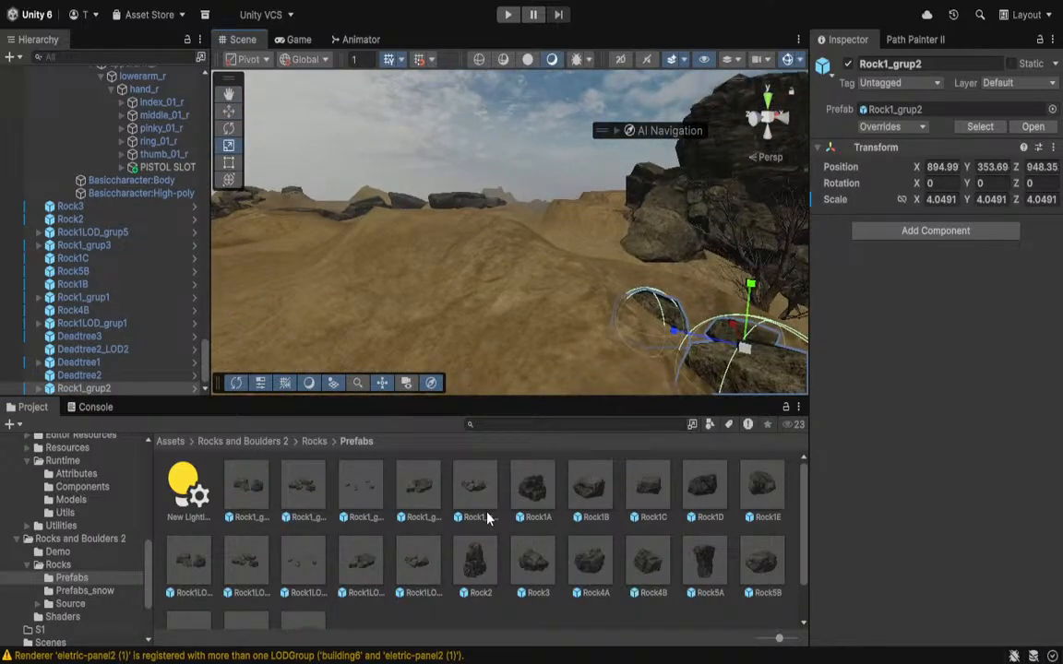
pyautogui.moveTo(538, 502); pyautogui.dragTo(462, 245)
pyautogui.press('w')
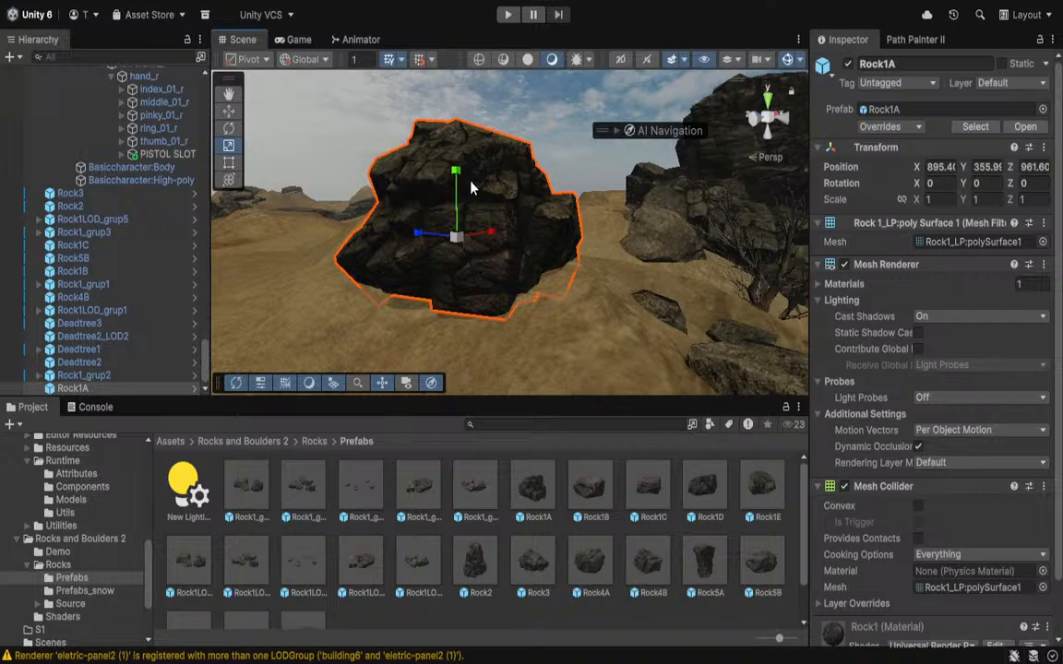
pyautogui.moveTo(460, 187); pyautogui.dragTo(459, 215)
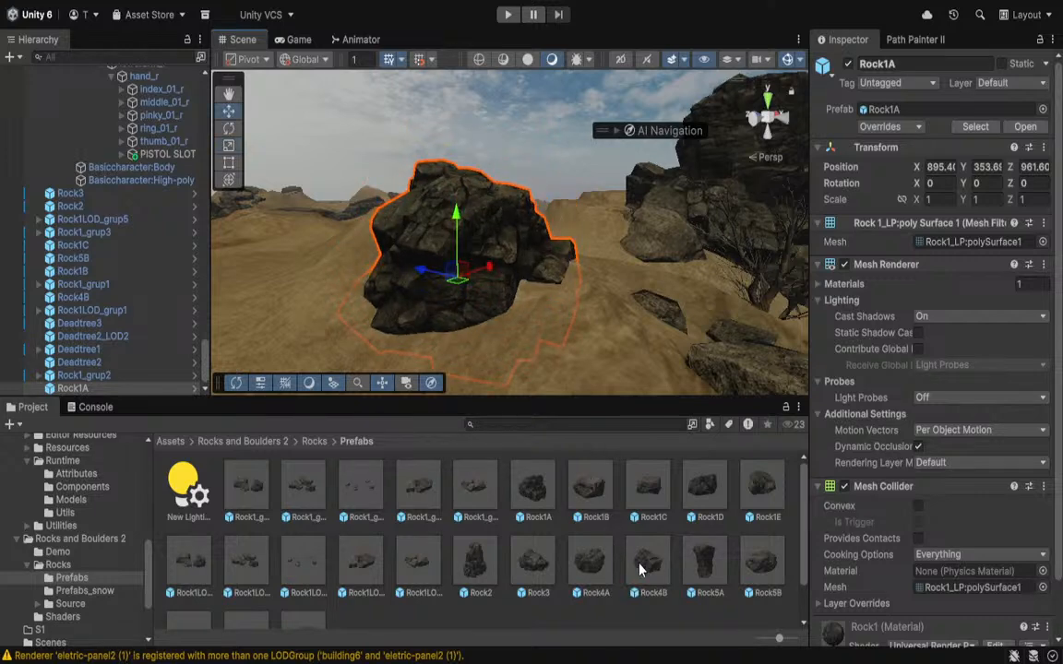
# Place a Rock4B against Rock1A, stretch its X scale to about 3.03, rotate it to about -67.6 on Y and lower it.
pyautogui.moveTo(639, 569); pyautogui.dragTo(644, 284)
pyautogui.press('r')
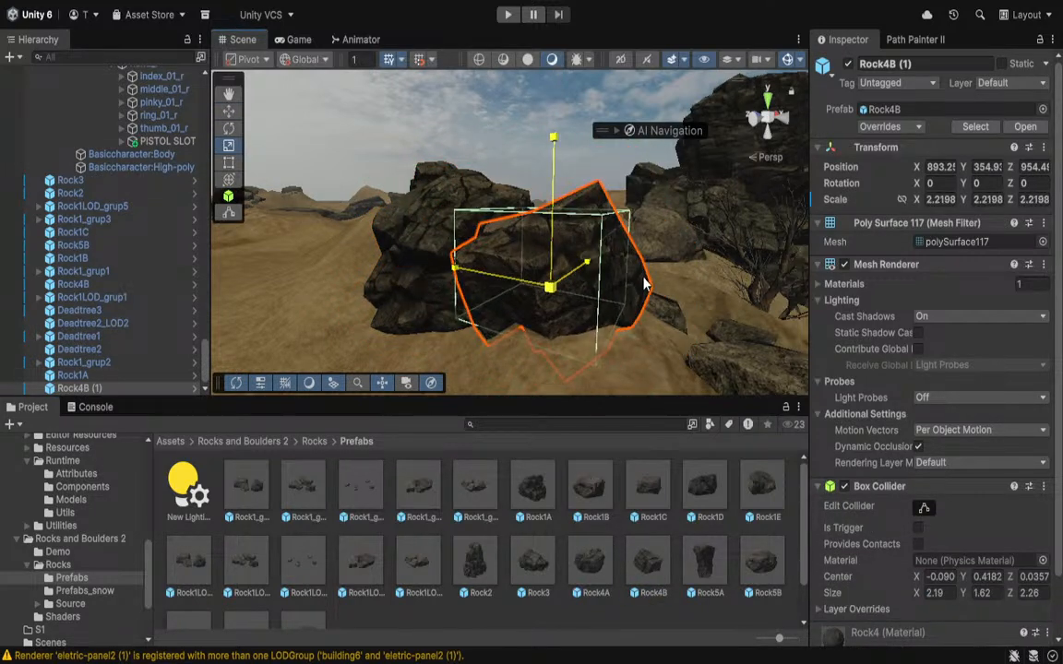
pyautogui.moveTo(581, 272); pyautogui.dragTo(593, 305)
pyautogui.press('e')
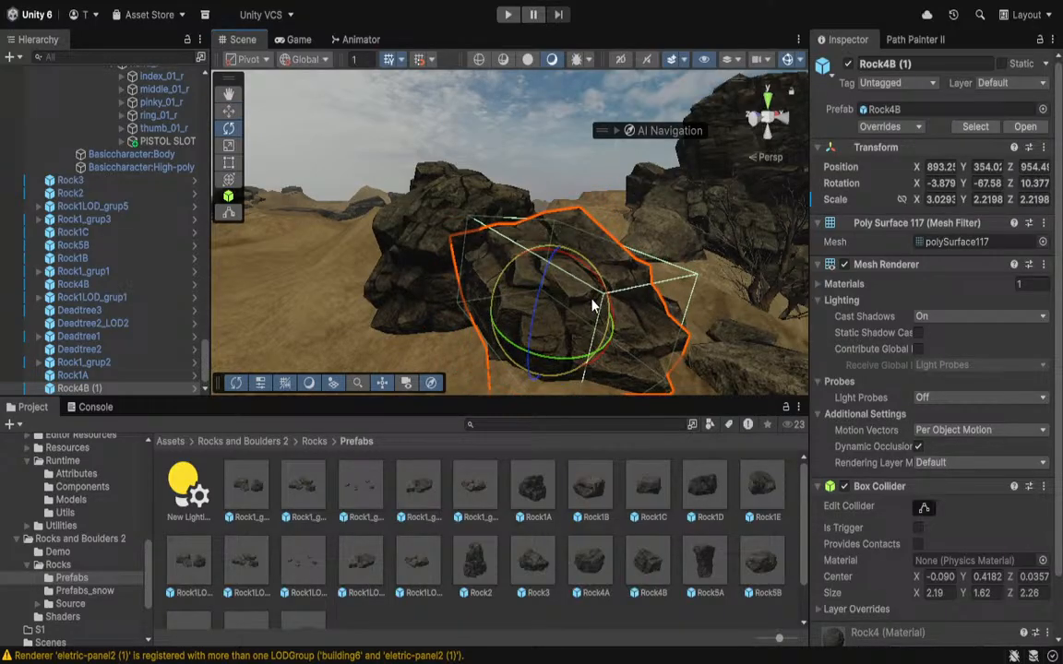
pyautogui.moveTo(551, 249); pyautogui.dragTo(552, 267)
# Place a Rock1LOD_grup4 cluster on the sand beside the large rocks, lower it slightly and deselect it.
pyautogui.moveTo(556, 267); pyautogui.dragTo(687, 259, button='right')
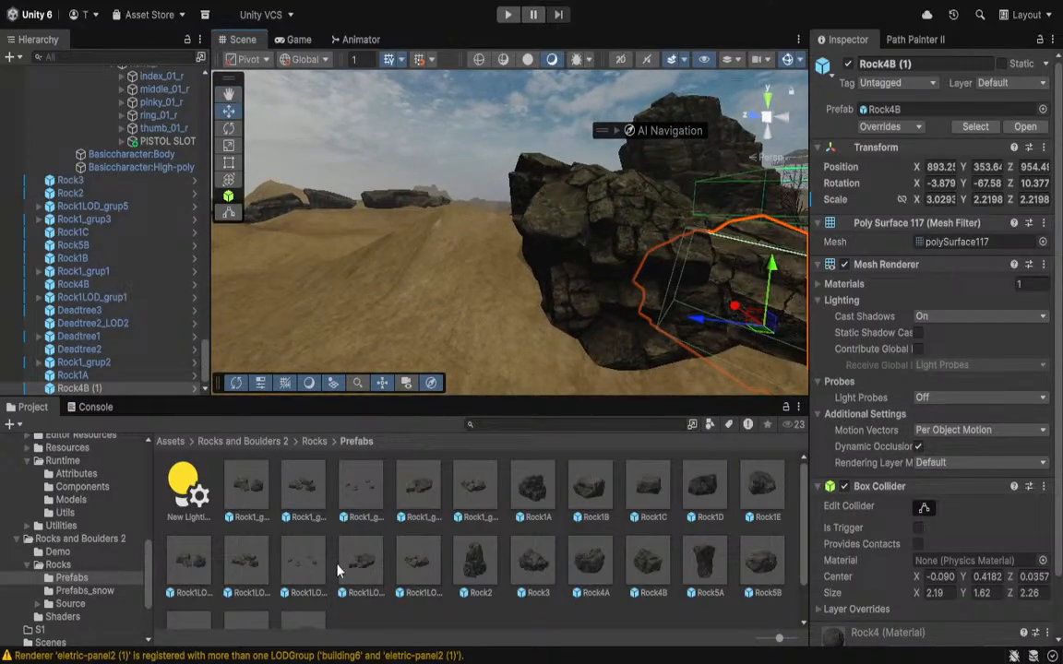
pyautogui.moveTo(337, 570); pyautogui.dragTo(461, 242)
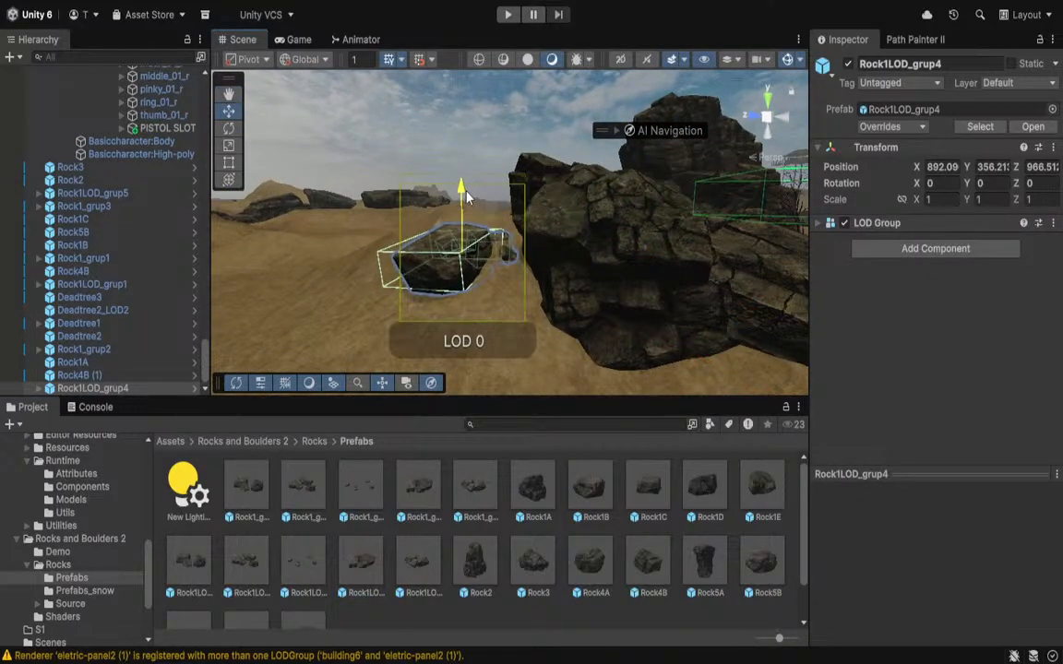
pyautogui.moveTo(465, 196); pyautogui.dragTo(468, 207)
pyautogui.press('s')
pyautogui.moveTo(468, 207)
pyautogui.mouseDown(button='right')
pyautogui.moveTo(467, 230)
pyautogui.moveTo(464, 220)
pyautogui.mouseUp(button='right')
pyautogui.click(455, 141)
# Place a Rock4A on the slope below the dead tree and scale it to about 1.72, 1.16 and 1.72.
pyautogui.moveTo(529, 175); pyautogui.dragTo(509, 499, button='right')
pyautogui.moveTo(589, 560); pyautogui.dragTo(560, 238)
pyautogui.press('r')
pyautogui.press('w')
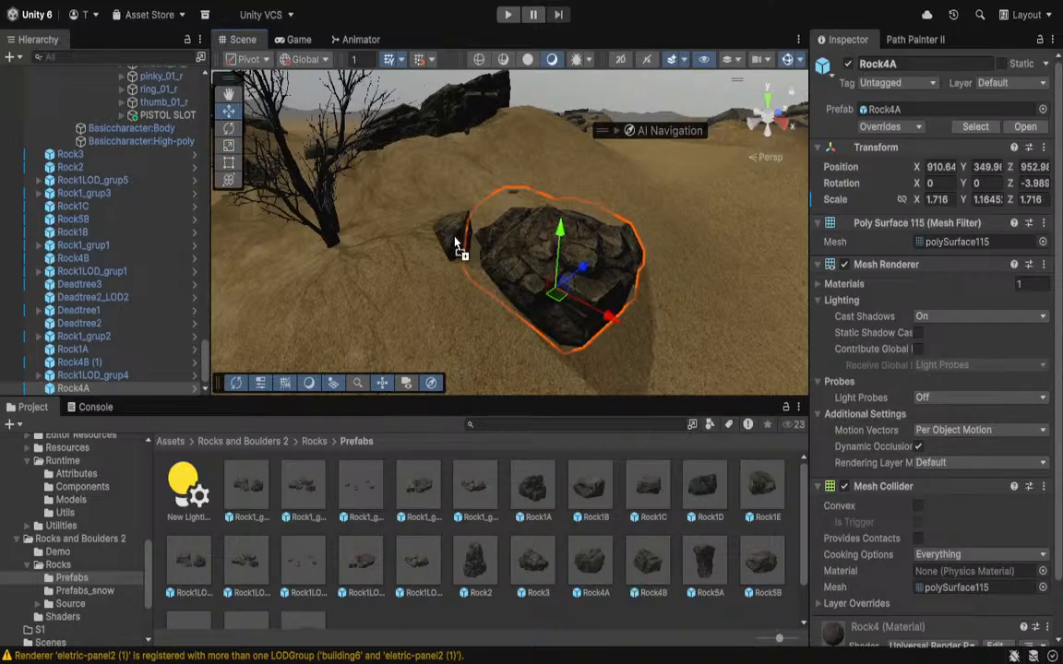
# Scatter Rock1D, Rock1LOD_grup4 and Rock1LOD_grup1 prefabs around the slope near Rock4A, settling the Rock1LOD_grup4 cluster into the ground.
pyautogui.moveTo(455, 244); pyautogui.dragTo(429, 223)
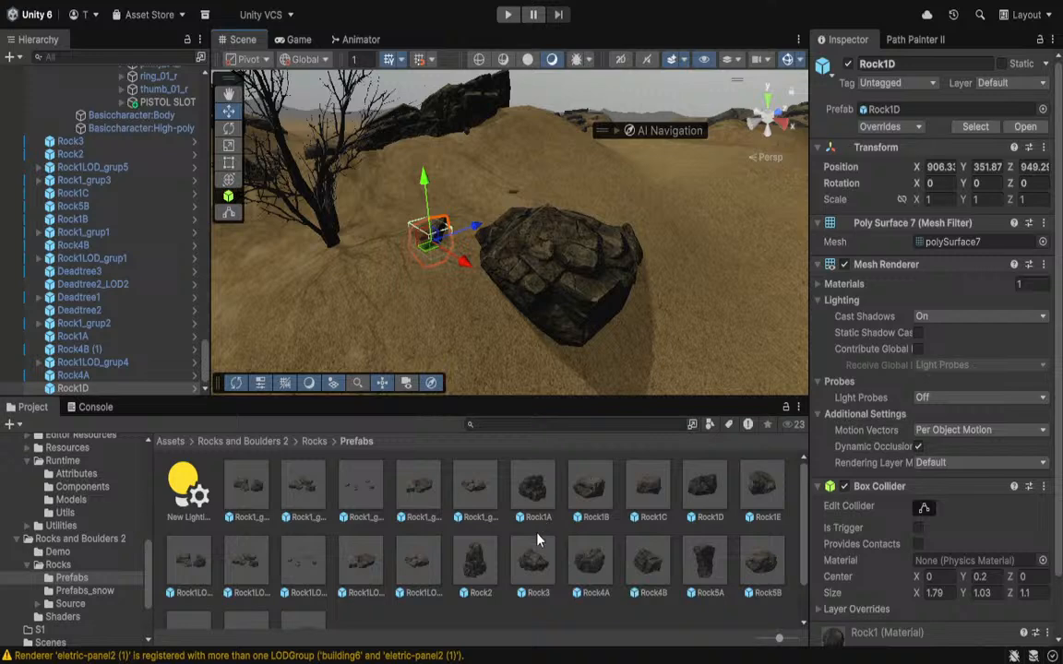
pyautogui.moveTo(351, 575); pyautogui.dragTo(394, 214)
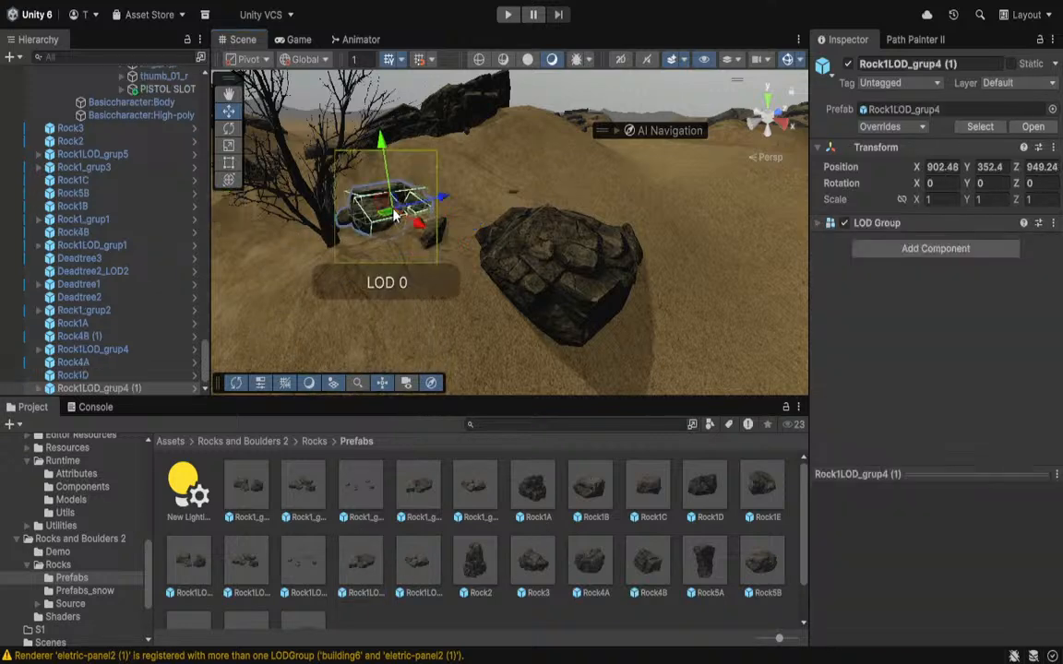
pyautogui.moveTo(389, 155); pyautogui.dragTo(392, 171)
pyautogui.moveTo(443, 330); pyautogui.dragTo(257, 292, button='right')
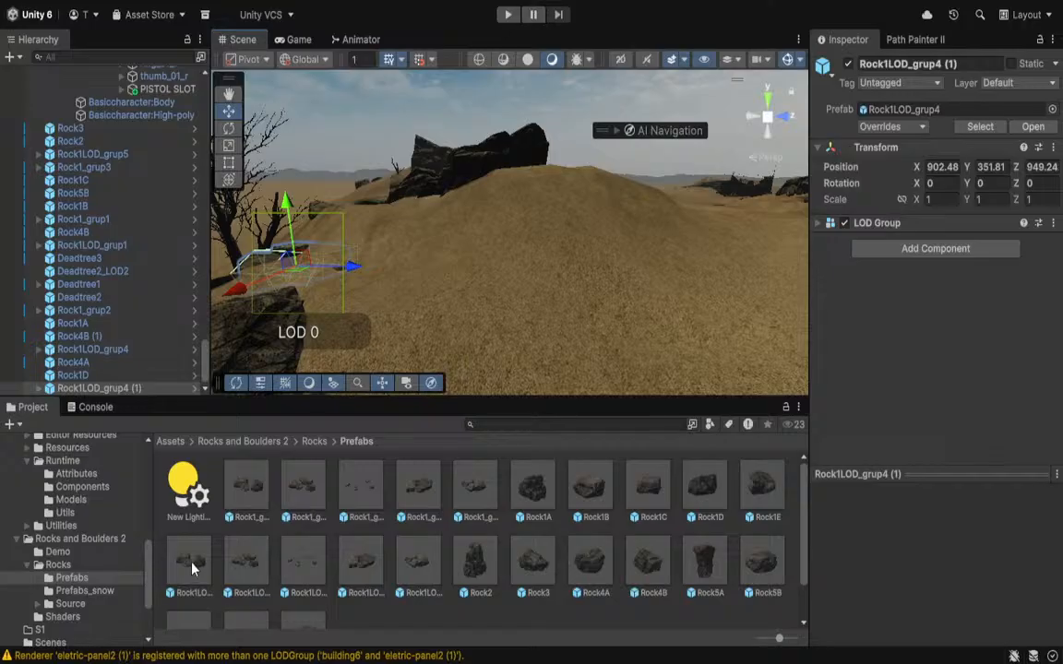
pyautogui.moveTo(191, 569); pyautogui.dragTo(482, 249)
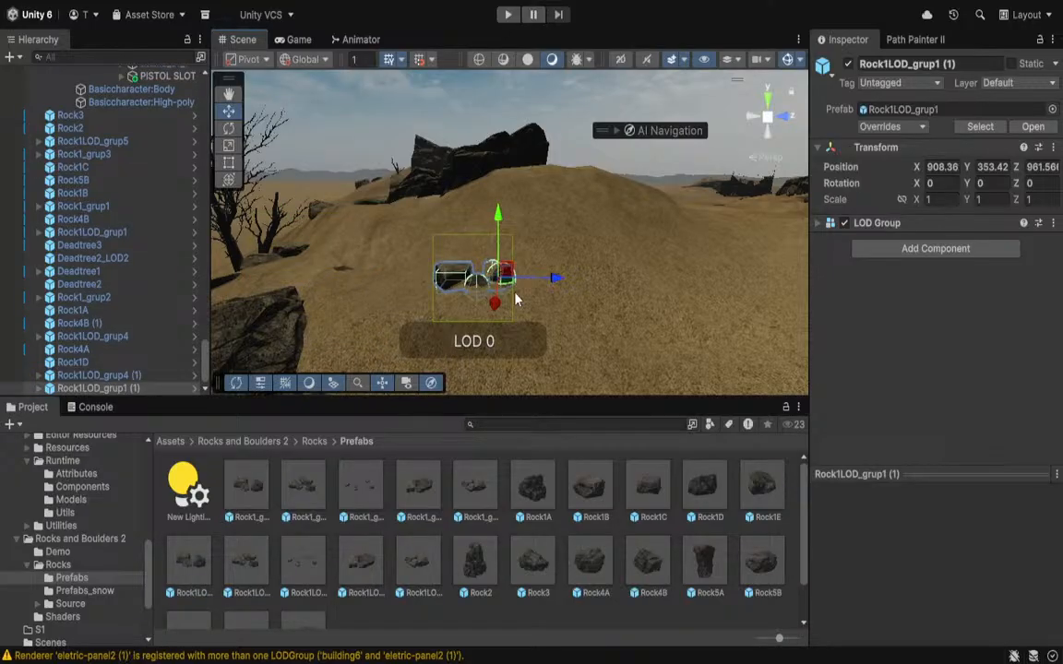
# Place a Rock3 on the dune ridge, rotate it to about -63 on Y and scale it to about 1.48, 1 and 1.66.
pyautogui.moveTo(515, 299); pyautogui.dragTo(289, 402, button='right')
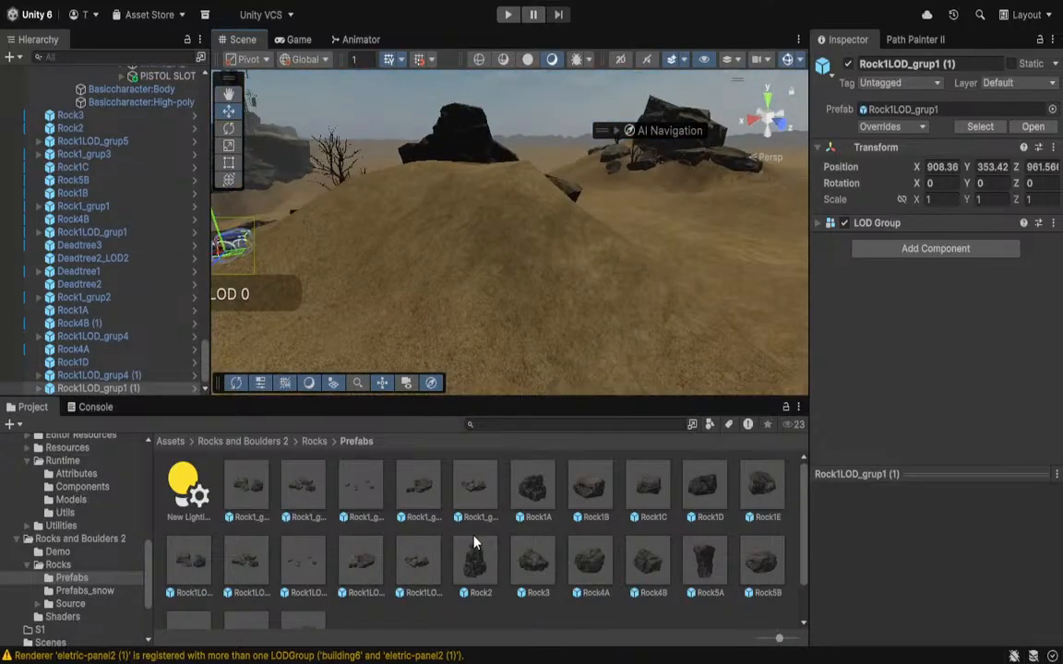
pyautogui.moveTo(522, 573); pyautogui.dragTo(636, 260)
pyautogui.press('r')
pyautogui.press('e')
pyautogui.moveTo(503, 203); pyautogui.dragTo(487, 231)
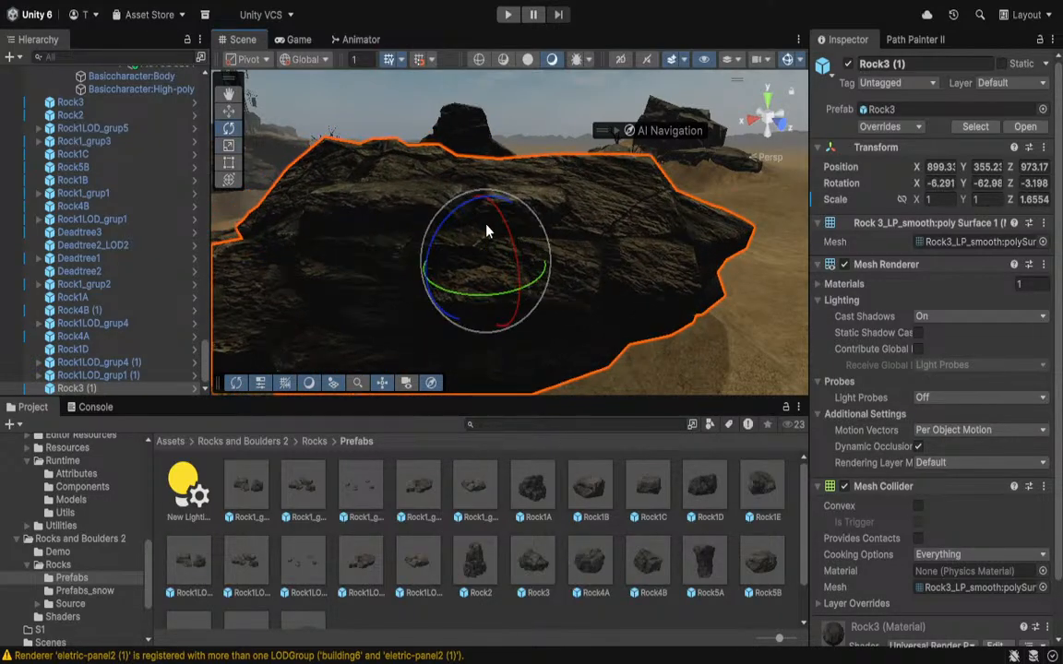
pyautogui.moveTo(484, 290); pyautogui.dragTo(485, 311)
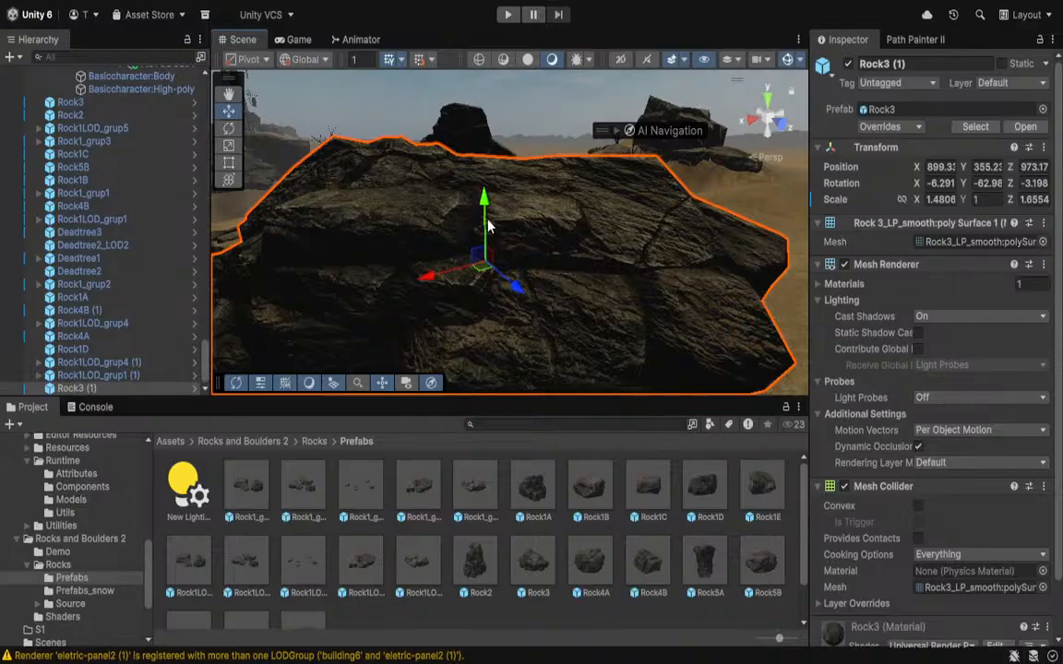
# Sink the new Rock3 into the sand to about Y 353.1 and shift it along Z to about 966.8.
pyautogui.moveTo(488, 221); pyautogui.dragTo(491, 278)
pyautogui.press('s')
pyautogui.moveTo(490, 278); pyautogui.dragTo(687, 265, button='right')
pyautogui.moveTo(764, 277); pyautogui.dragTo(696, 268)
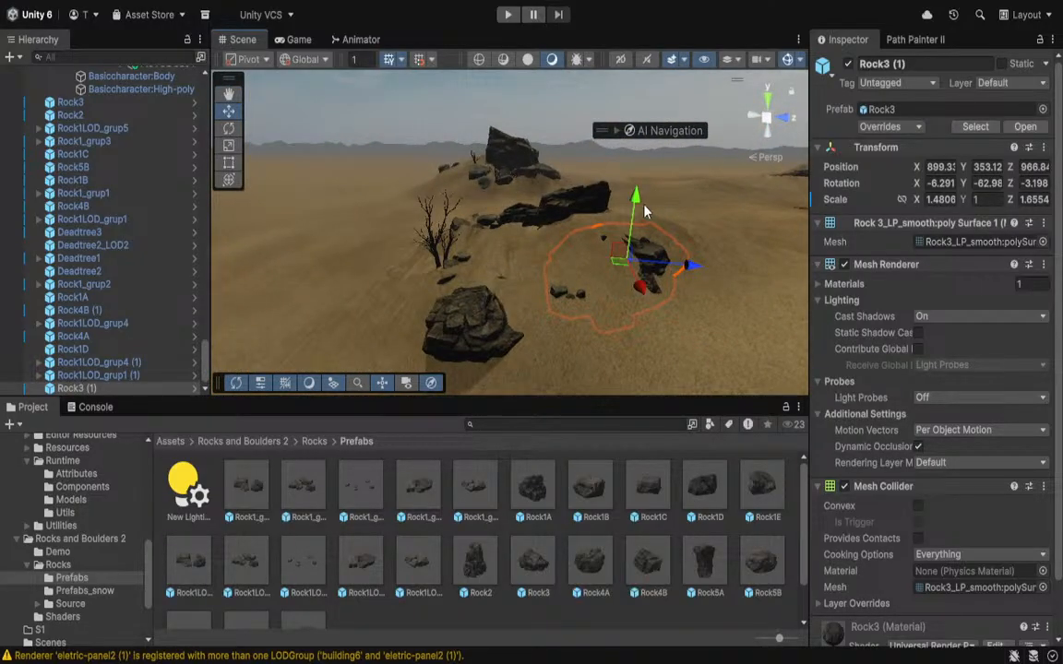
pyautogui.moveTo(638, 185); pyautogui.dragTo(638, 186)
pyautogui.moveTo(666, 260); pyautogui.dragTo(721, 213, button='right')
pyautogui.click(557, 188)
# Select the terrain for texture painting on the open ground and bring its layer palette into view.
pyautogui.moveTo(557, 194)
pyautogui.mouseDown(button='right')
pyautogui.moveTo(505, 201)
pyautogui.moveTo(1043, 195)
pyautogui.moveTo(979, 153)
pyautogui.moveTo(882, 299)
pyautogui.moveTo(635, 287)
pyautogui.mouseUp(button='right')
pyautogui.click(579, 292)
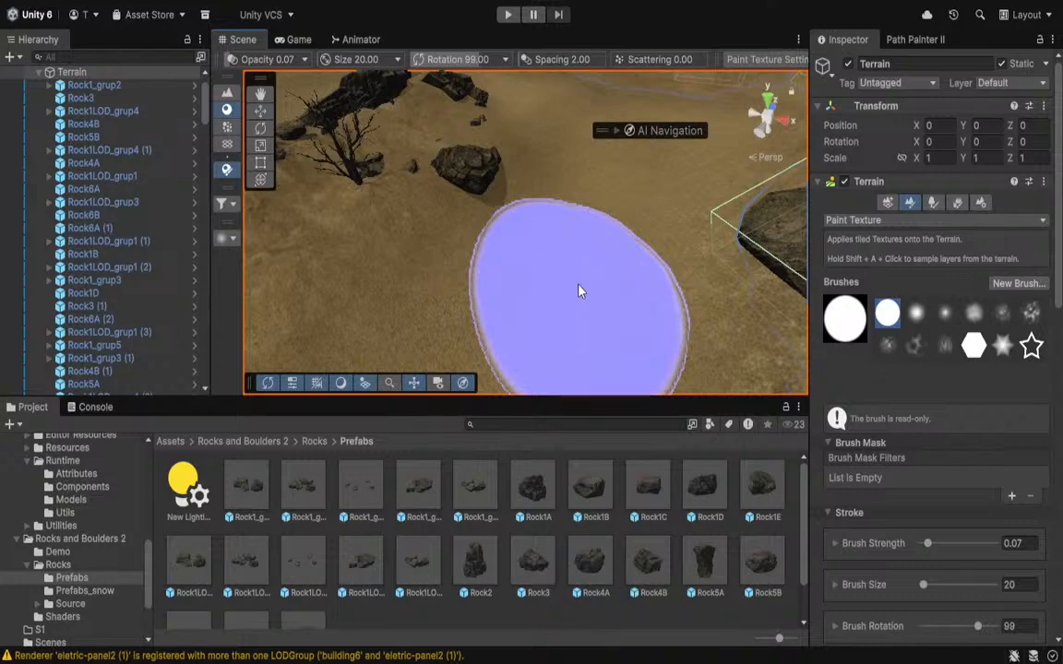
pyautogui.moveTo(600, 338)
pyautogui.mouseDown(button='right')
pyautogui.moveTo(561, 361)
pyautogui.moveTo(636, 425)
pyautogui.moveTo(787, 624)
pyautogui.moveTo(142, 394)
pyautogui.moveTo(196, 493)
pyautogui.moveTo(207, 492)
pyautogui.moveTo(190, 491)
pyautogui.moveTo(461, 581)
pyautogui.moveTo(420, 545)
pyautogui.moveTo(184, 565)
pyautogui.moveTo(308, 593)
pyautogui.moveTo(362, 574)
pyautogui.moveTo(800, 301)
pyautogui.moveTo(88, 126)
pyautogui.moveTo(41, 206)
pyautogui.moveTo(50, 204)
pyautogui.mouseUp(button='right')
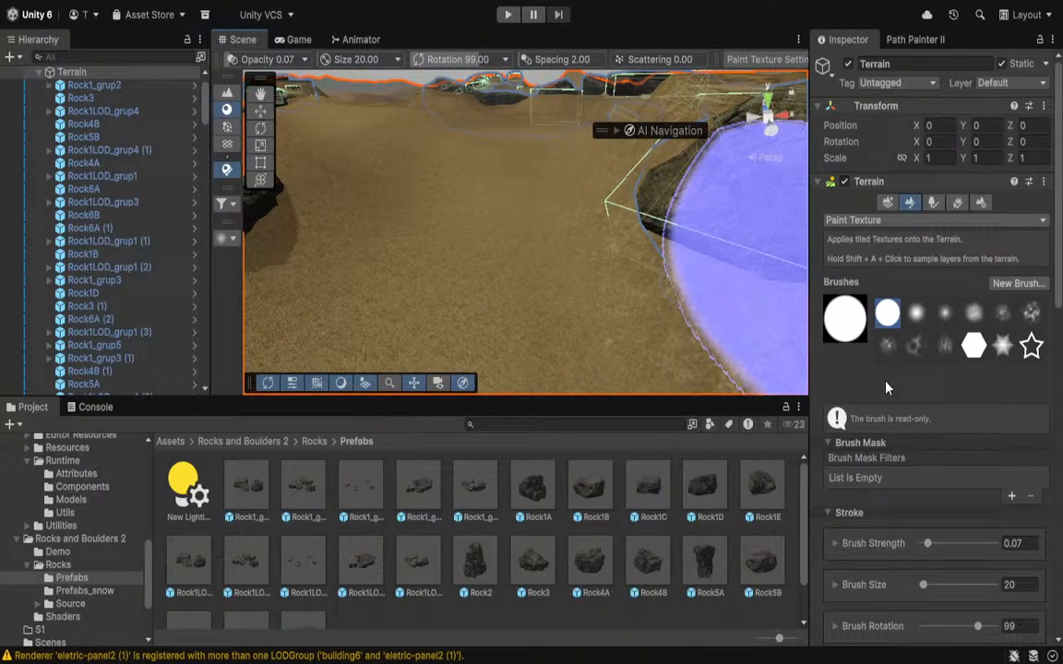
pyautogui.moveTo(465, 308); pyautogui.dragTo(221, 55, button='right')
pyautogui.moveTo(418, 266)
pyautogui.mouseDown(button='right')
pyautogui.moveTo(551, 269)
pyautogui.moveTo(697, 225)
pyautogui.moveTo(845, 222)
pyautogui.mouseUp(button='right')
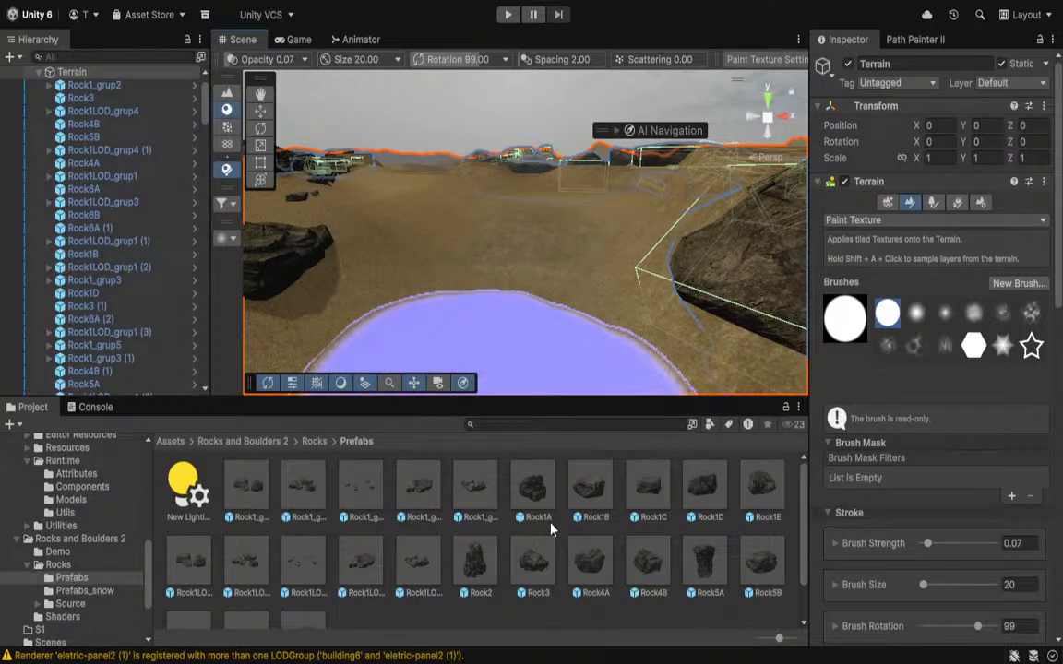
pyautogui.scroll(-5, 855, 417)
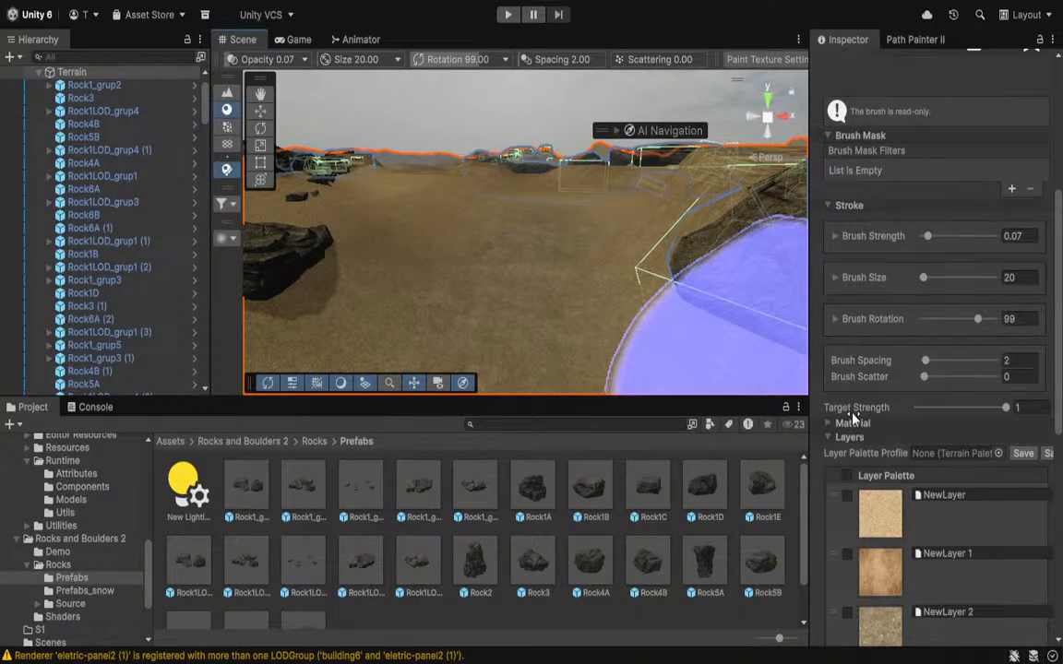
pyautogui.scroll(-4, 855, 417)
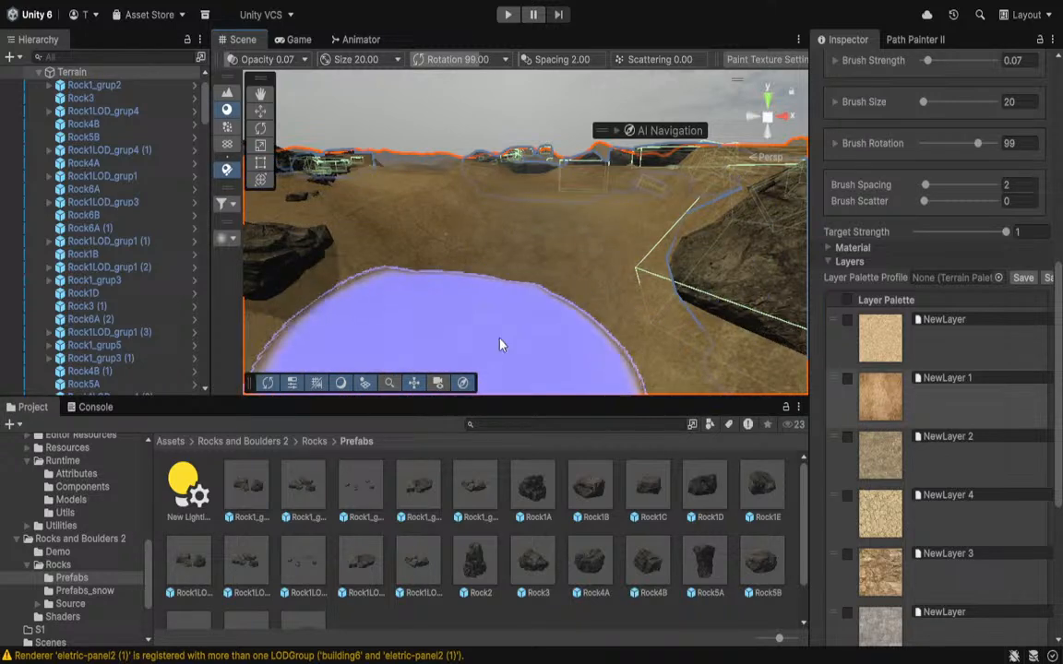
# Choose the cracked NewLayer 4 texture for the sandy ground and reduce the brush size to about 15.59.
pyautogui.moveTo(563, 233)
pyautogui.mouseDown(button='right')
pyautogui.moveTo(522, 268)
pyautogui.moveTo(111, 360)
pyautogui.mouseUp(button='right')
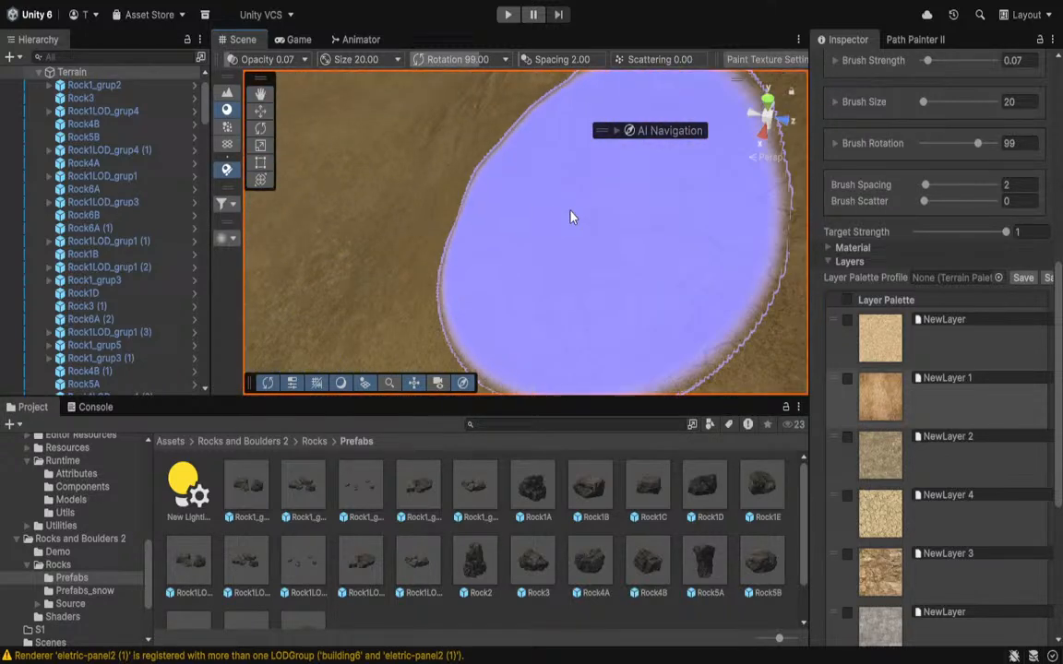
pyautogui.click(884, 512)
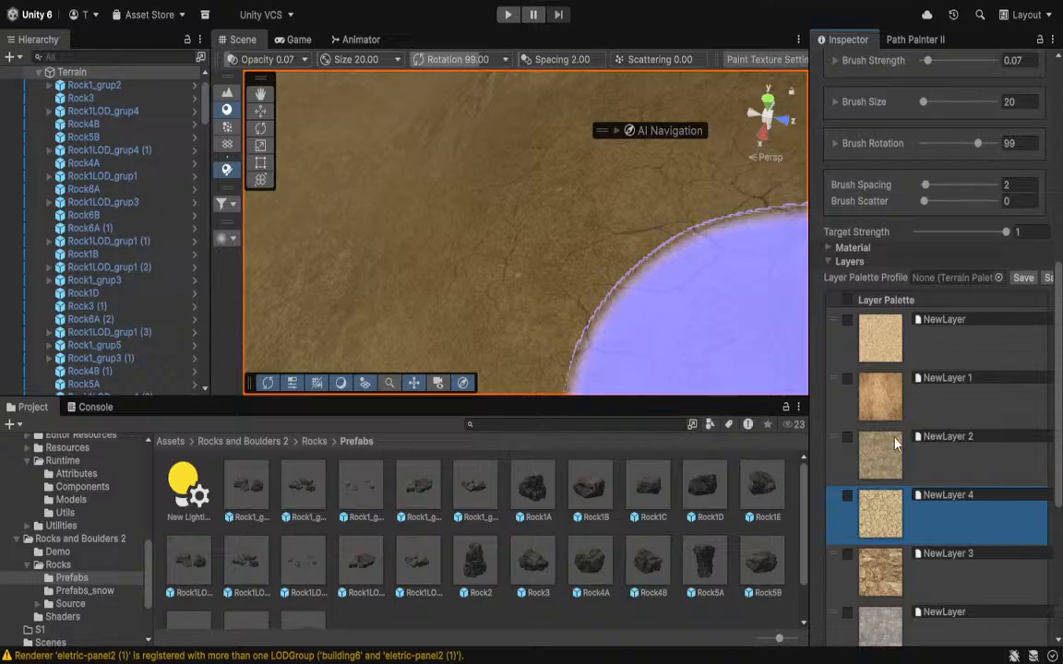
pyautogui.moveTo(923, 104); pyautogui.dragTo(921, 106)
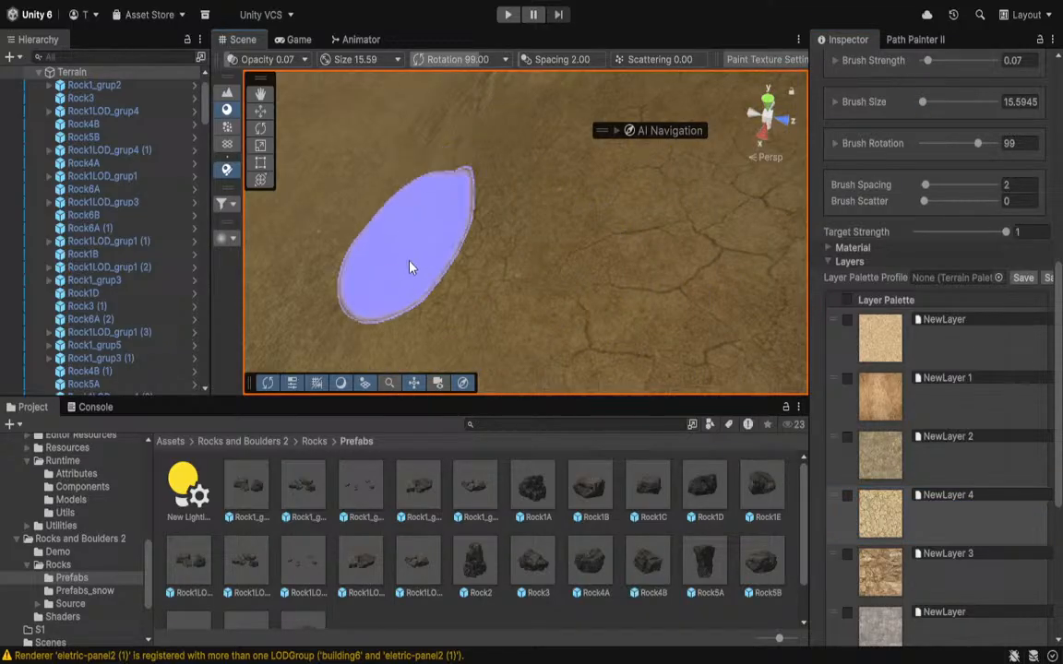
# Paint the rocky NewLayer 3 texture over the sandy mound beside the cracked ground.
pyautogui.moveTo(487, 191)
pyautogui.mouseDown(button='right')
pyautogui.moveTo(223, 150)
pyautogui.moveTo(242, 164)
pyautogui.mouseUp(button='right')
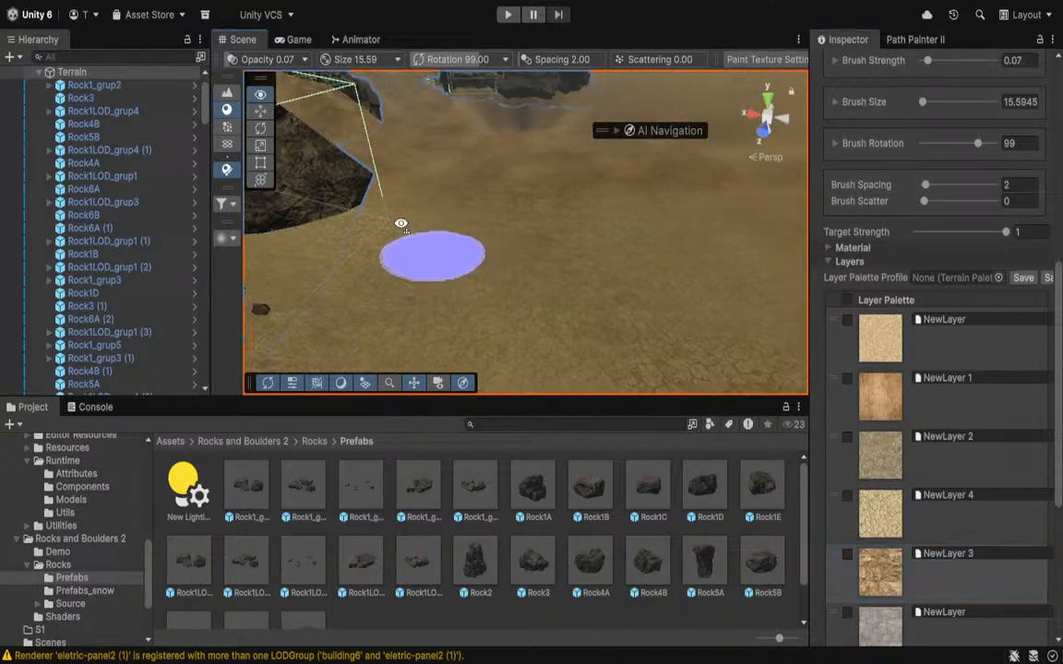
pyautogui.moveTo(434, 254)
pyautogui.mouseDown(button='right')
pyautogui.moveTo(334, 103)
pyautogui.moveTo(531, 325)
pyautogui.mouseUp(button='right')
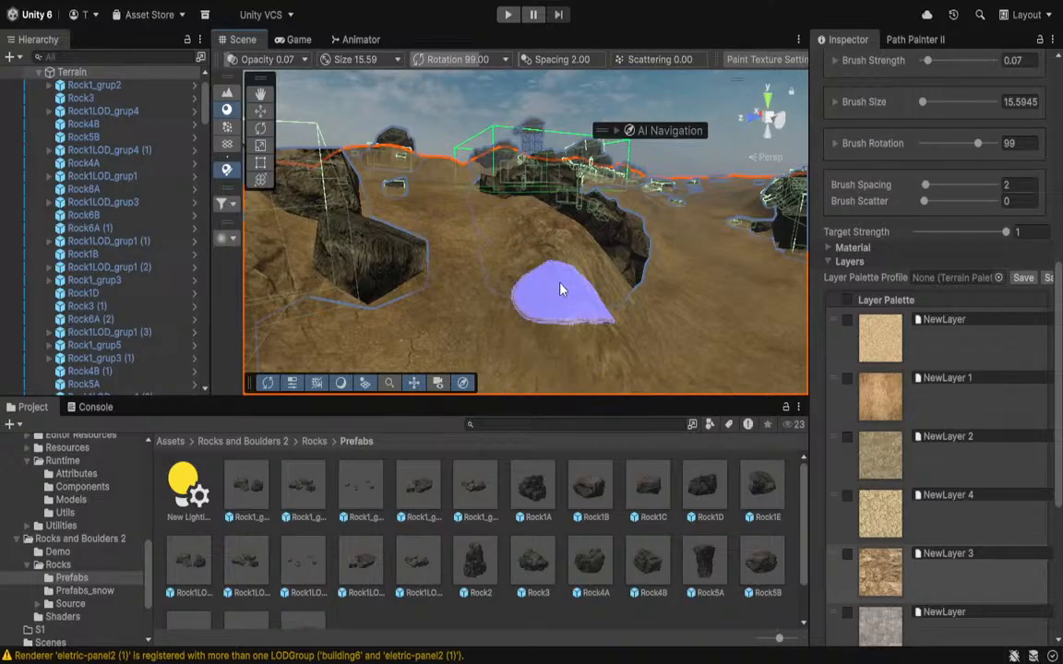
pyautogui.moveTo(522, 225)
pyautogui.mouseDown(button='right')
pyautogui.moveTo(421, 267)
pyautogui.moveTo(503, 278)
pyautogui.mouseUp(button='right')
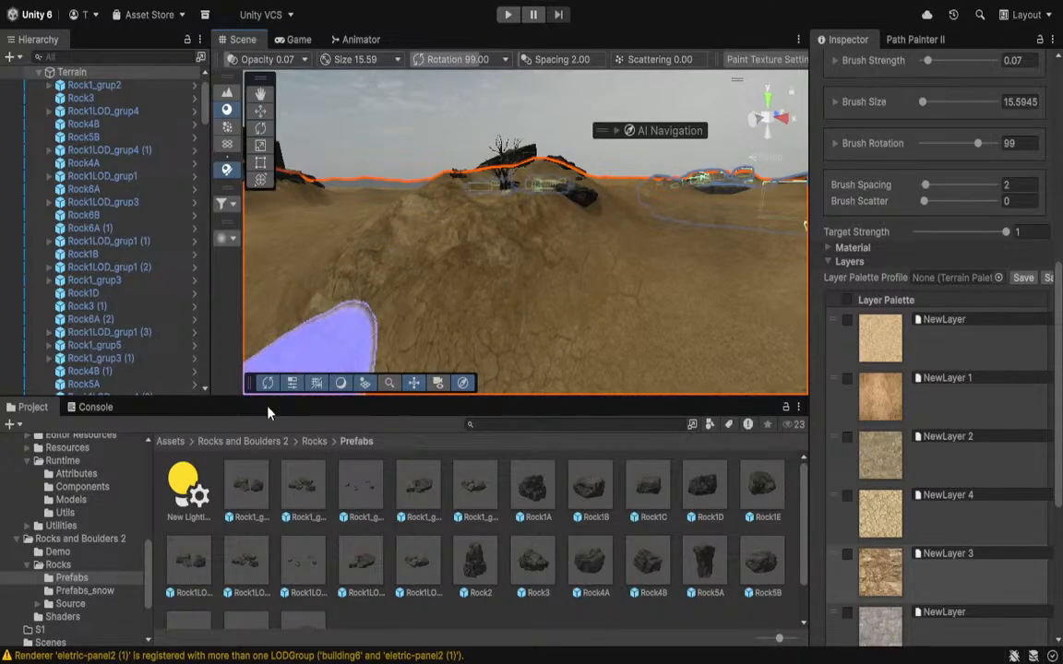
# Place a Rock1D on the cracked ground beside the painted mound and lower it to about Y 341.94.
pyautogui.moveTo(708, 487); pyautogui.dragTo(618, 309)
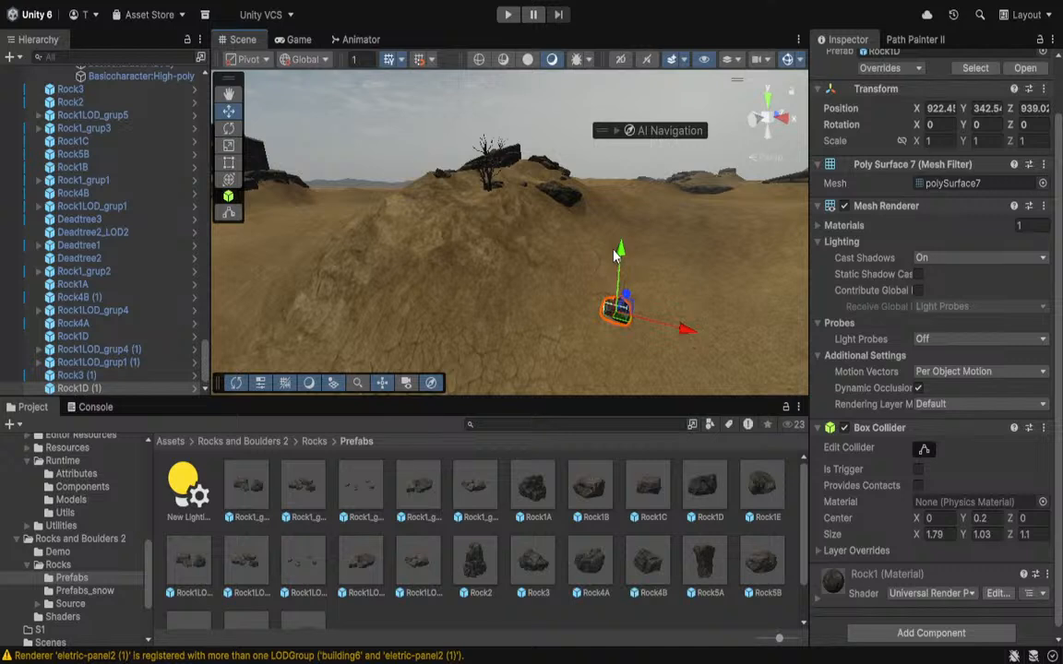
pyautogui.moveTo(625, 260); pyautogui.dragTo(625, 256)
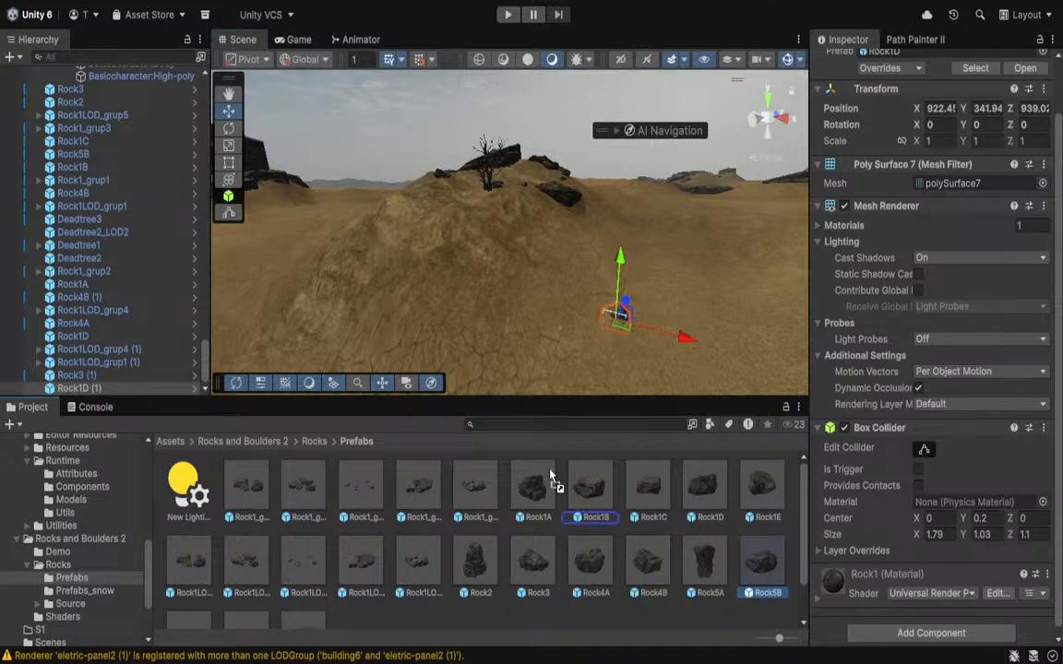
# Place a Rock5B on the side of the painted mound and enlarge it to a scale of about 6.88, 3.39 and 3.60.
pyautogui.moveTo(364, 336); pyautogui.dragTo(365, 310)
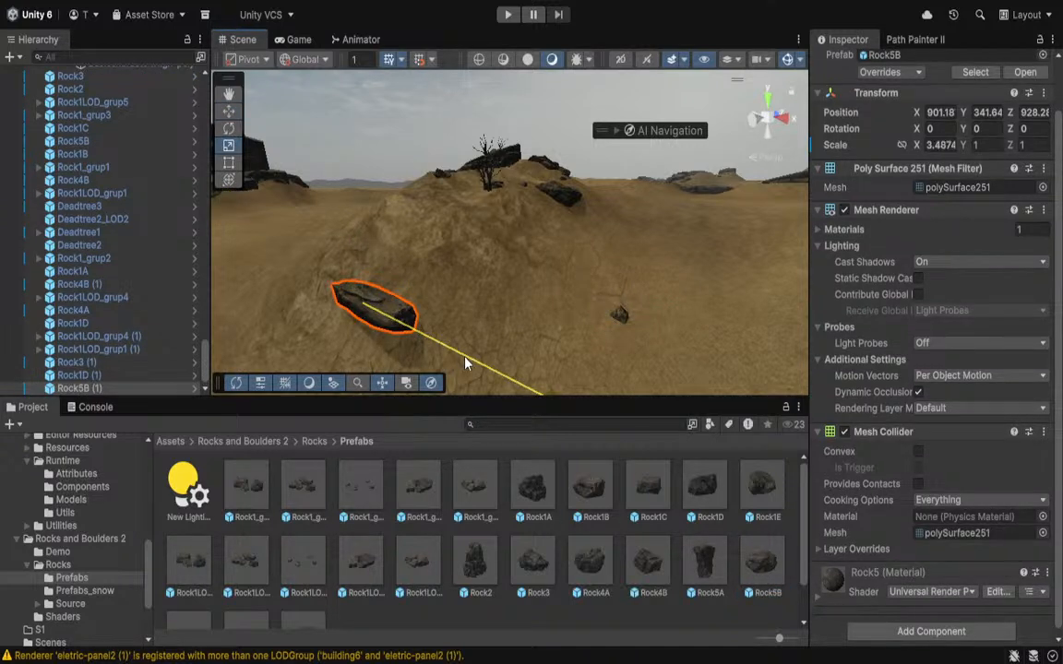
pyautogui.click(435, 288)
pyautogui.click(387, 312)
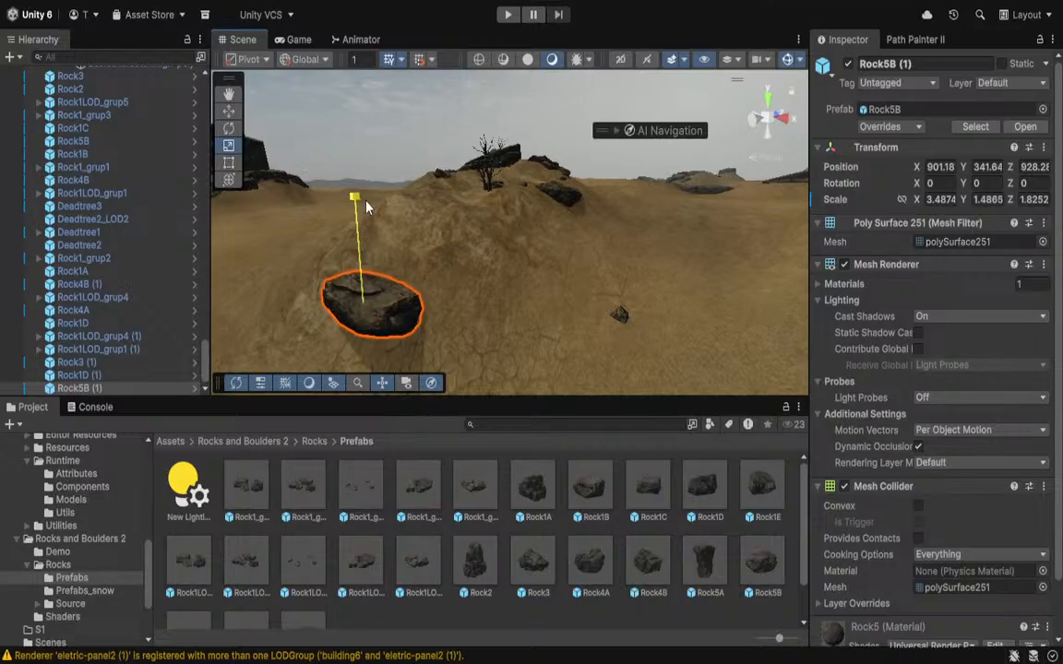
pyautogui.moveTo(360, 312); pyautogui.dragTo(463, 342)
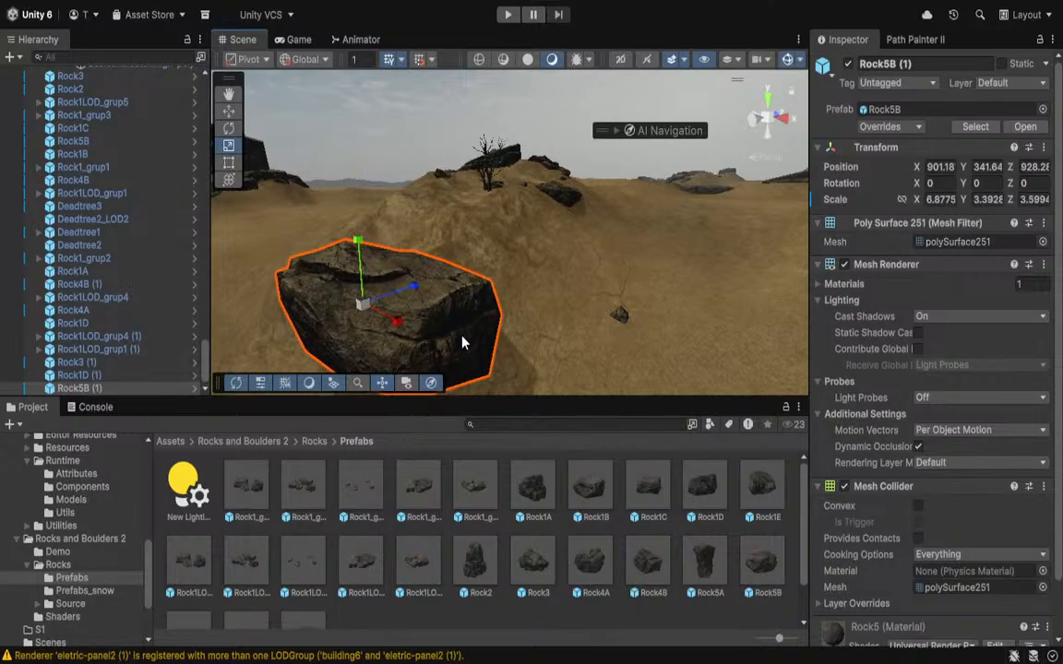
# Move Rock5B into the mound, rotate it about 8, -19.6 and -0.3 degrees, and increase its Y scale to about 5.46.
pyautogui.moveTo(404, 287); pyautogui.dragTo(432, 290)
pyautogui.press('e')
pyautogui.press('r')
pyautogui.moveTo(417, 221)
pyautogui.mouseDown()
pyautogui.moveTo(427, 188)
pyautogui.moveTo(415, 238)
pyautogui.mouseUp()
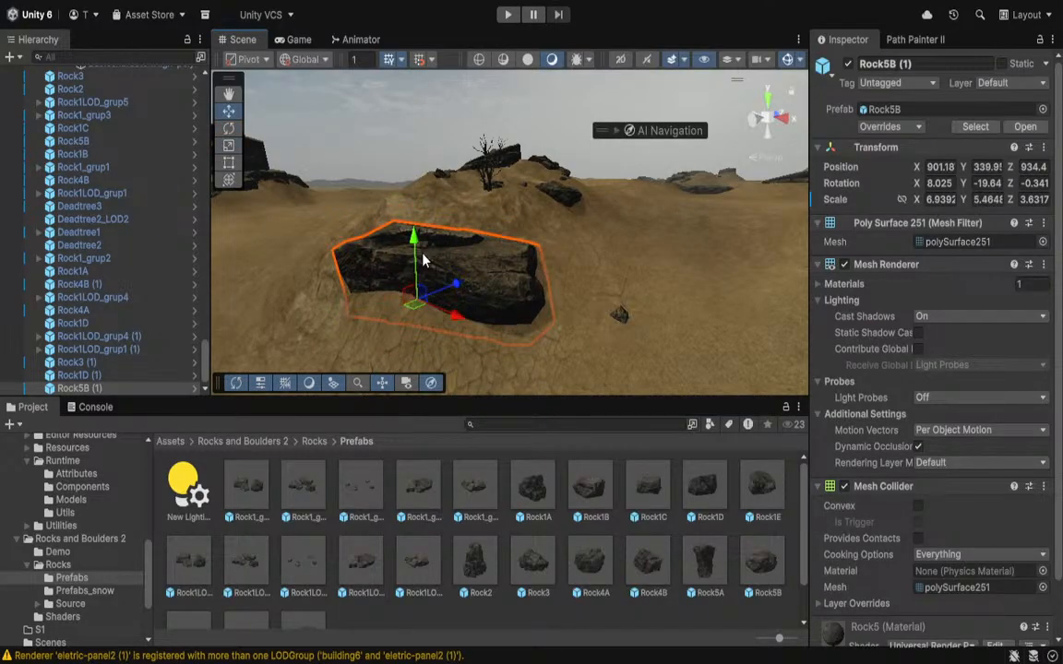
pyautogui.press('w')
pyautogui.moveTo(424, 260); pyautogui.dragTo(479, 235, button='right')
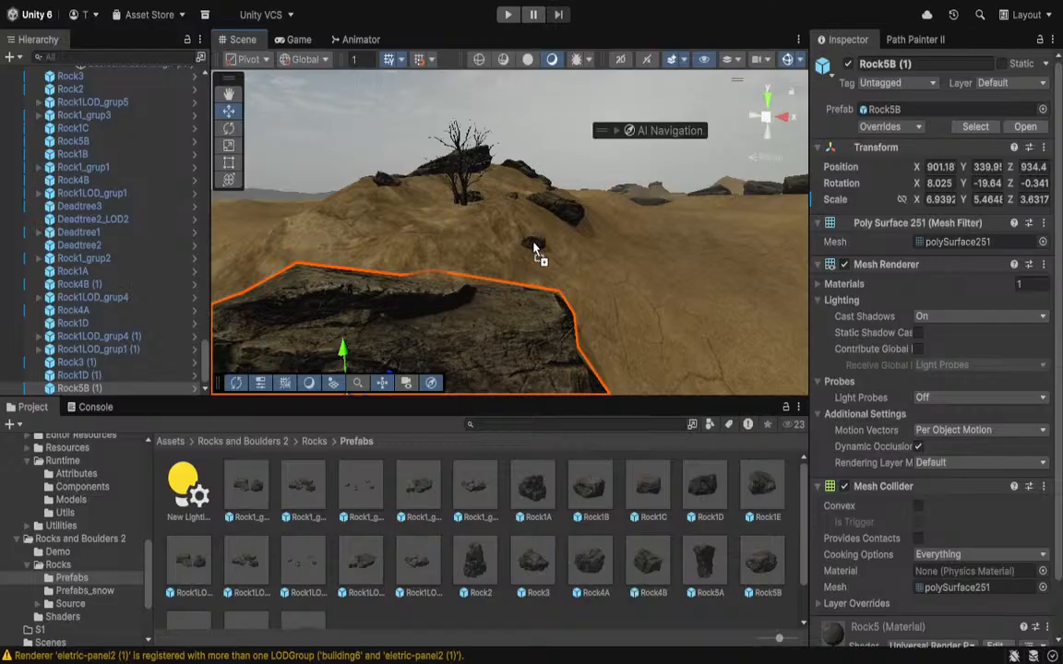
# Place a Rock1C on the sandy slope between the large Rock5B and the dead tree mound.
pyautogui.moveTo(521, 264); pyautogui.dragTo(582, 189)
pyautogui.press('e')
pyautogui.click(544, 155)
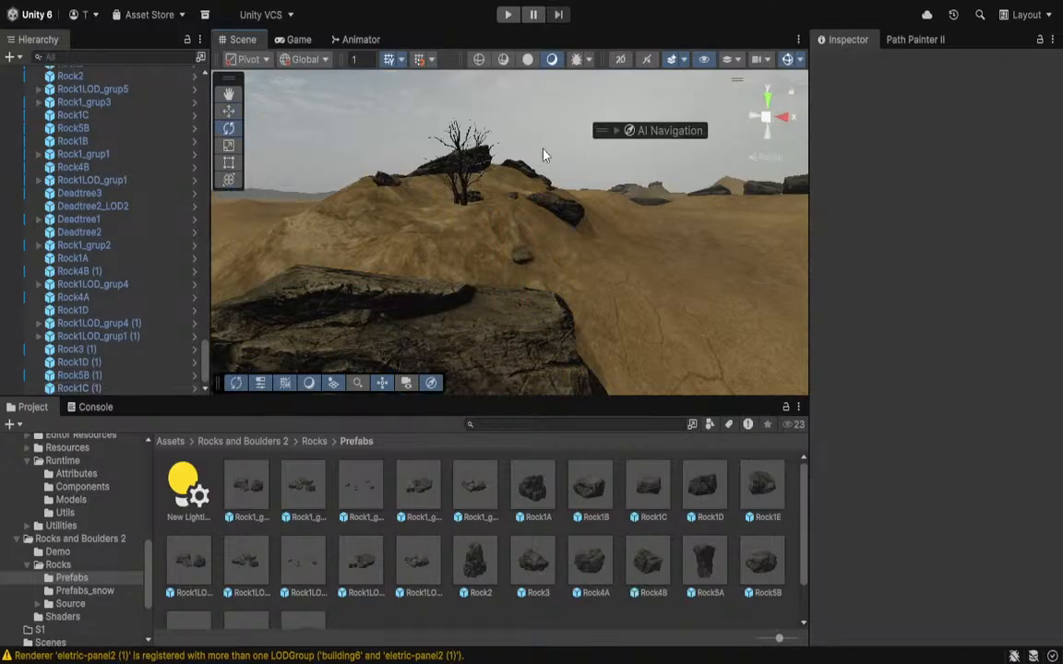
# Place a Rock1_grup2 behind the large Rock5B, scaled to about 4.43, rotated about -29.2 degrees on X and lowered to about Y 348.63.
pyautogui.press('s')
pyautogui.moveTo(543, 154); pyautogui.dragTo(418, 327, button='right')
pyautogui.press('w')
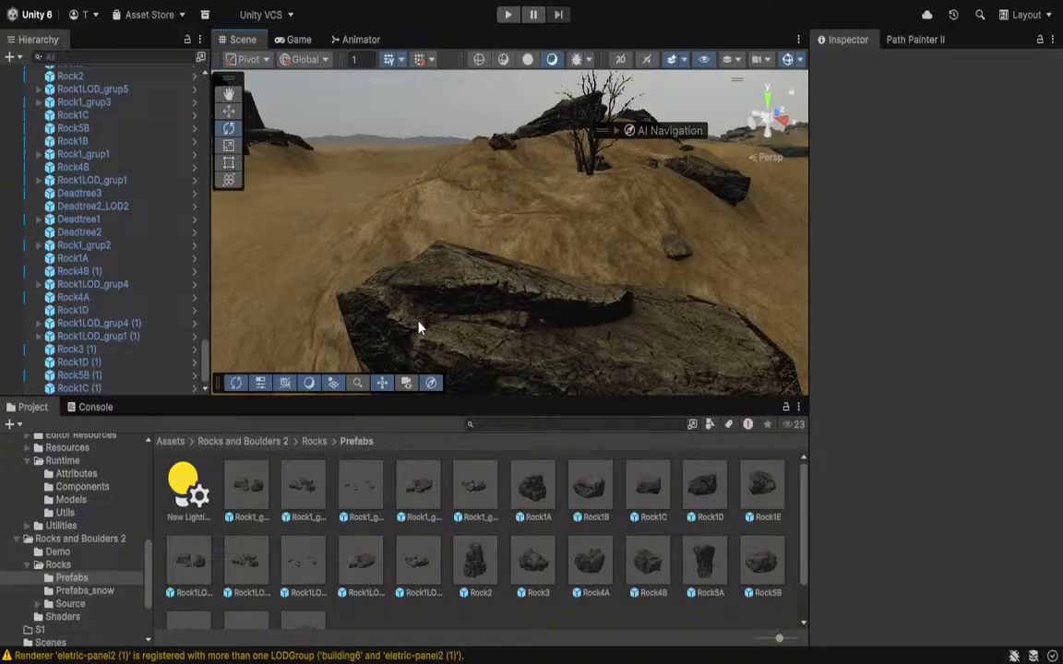
pyautogui.moveTo(423, 237); pyautogui.dragTo(587, 168)
pyautogui.press('r')
pyautogui.press('e')
pyautogui.moveTo(378, 159); pyautogui.dragTo(369, 173)
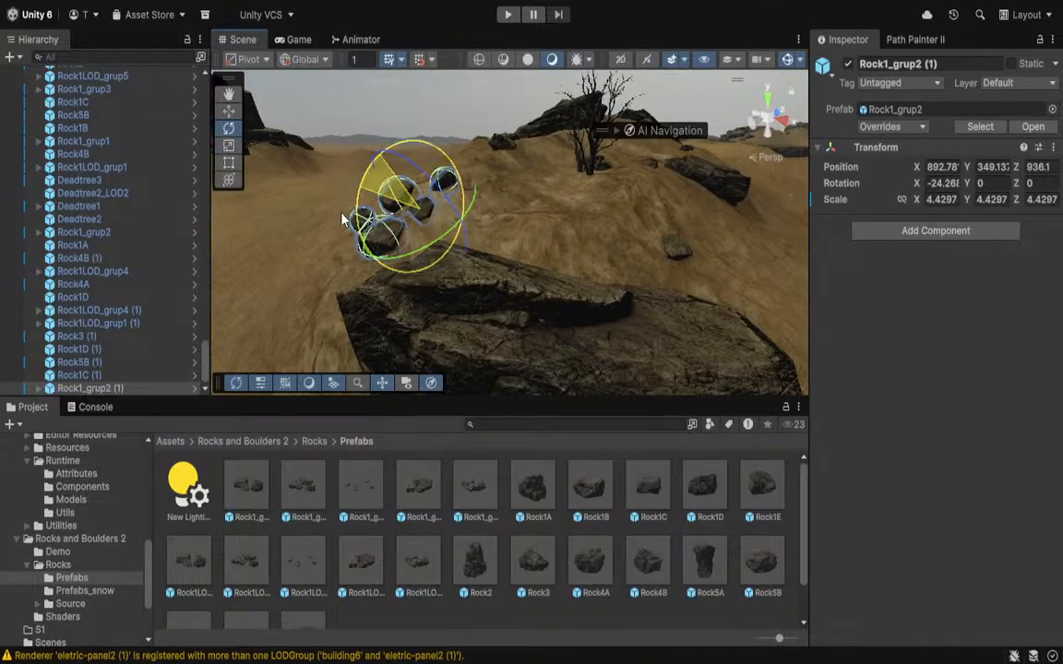
pyautogui.moveTo(341, 220); pyautogui.dragTo(336, 230)
pyautogui.press('w')
pyautogui.moveTo(414, 148); pyautogui.dragTo(414, 154)
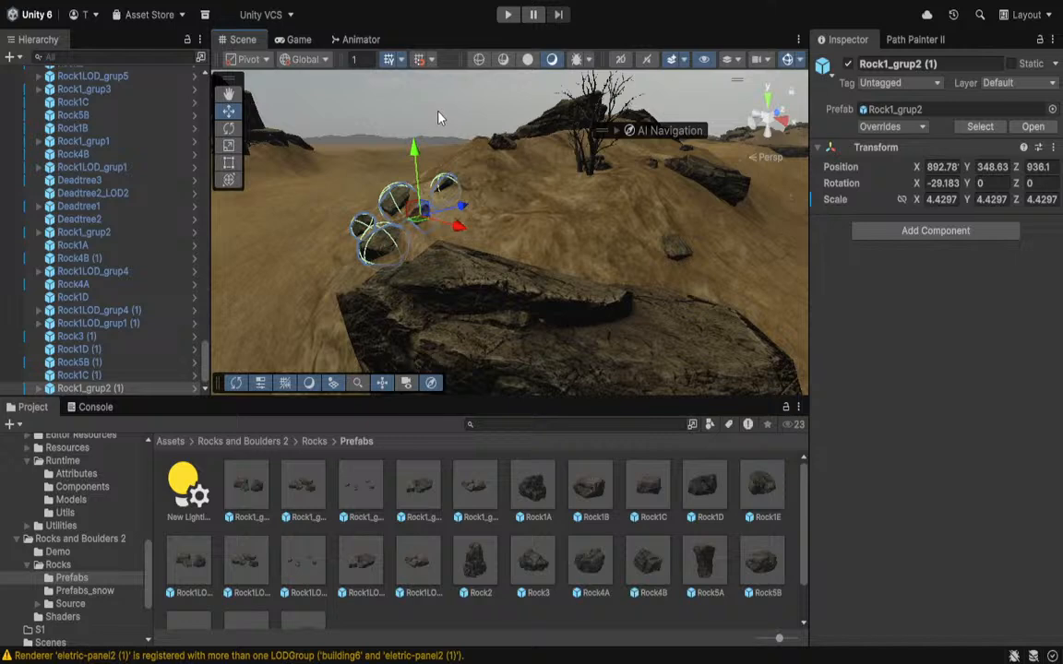
pyautogui.click(438, 117)
# Place a Rock1B on the sand beside the dark rock cluster and lower it to about Y 341.97.
pyautogui.moveTo(438, 117); pyautogui.dragTo(663, 263, button='right')
pyautogui.moveTo(619, 363); pyautogui.dragTo(631, 236)
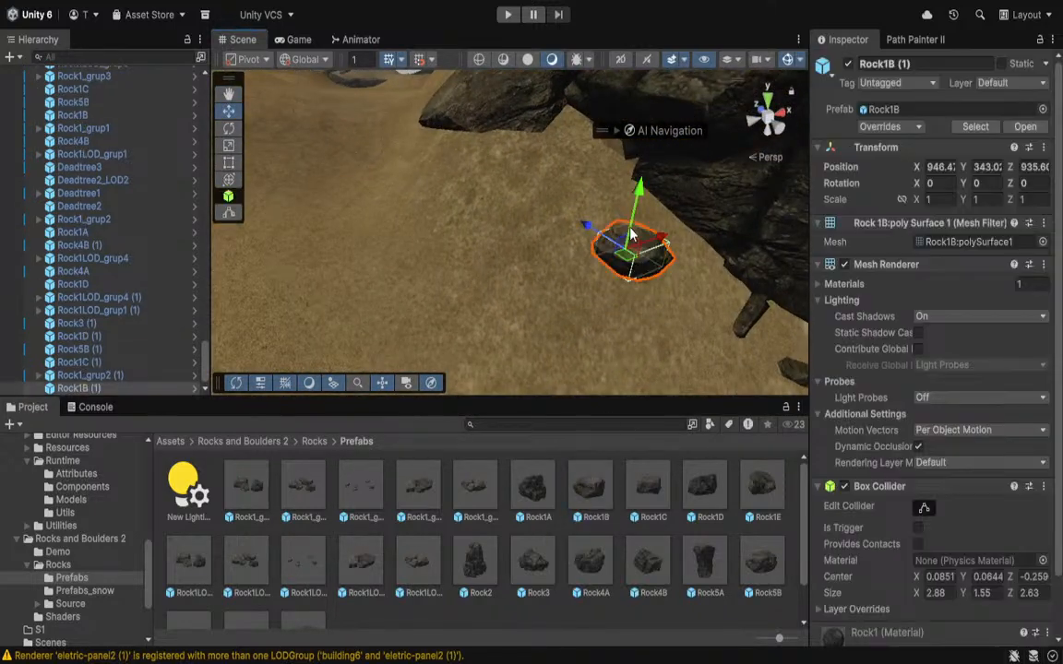
pyautogui.moveTo(639, 226); pyautogui.dragTo(87, 115, button='right')
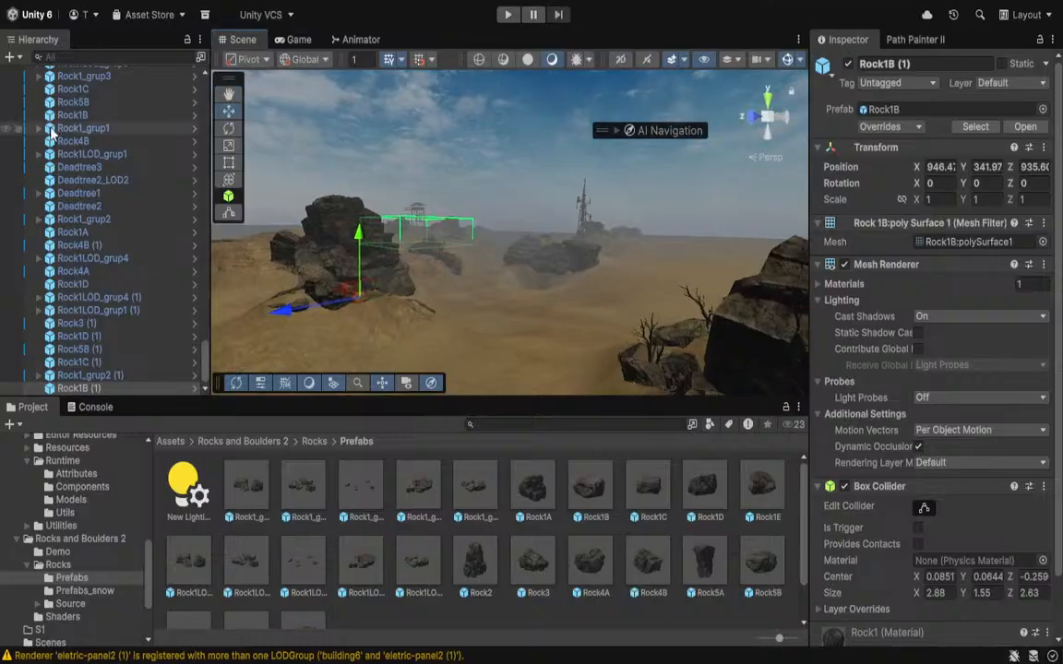
# Open the Prefabs folder under PostApocalypticBuildings > URP and browse through its building, rubble, slum and wall prefabs.
pyautogui.scroll(4, 64, 516)
pyautogui.click(87, 574)
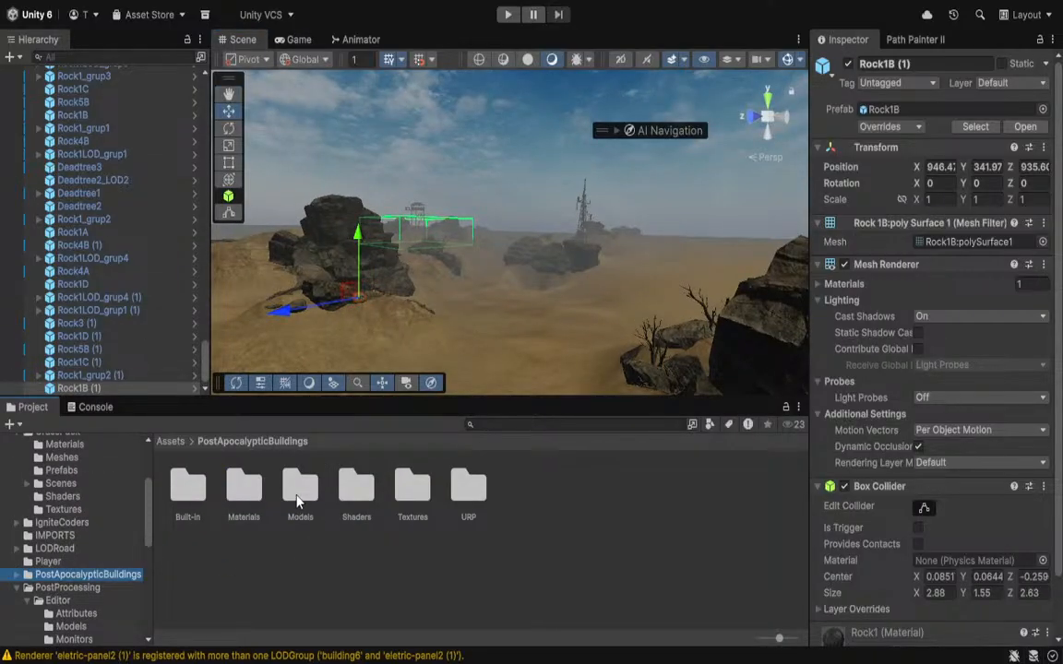
pyautogui.doubleClick(462, 496)
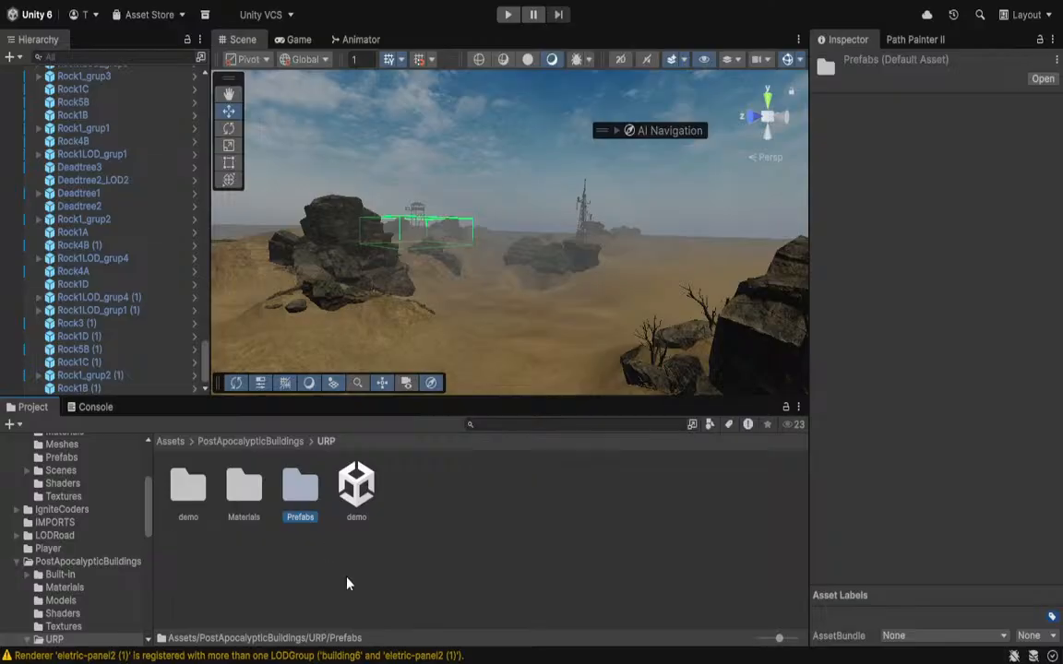
pyautogui.scroll(-3, 374, 570)
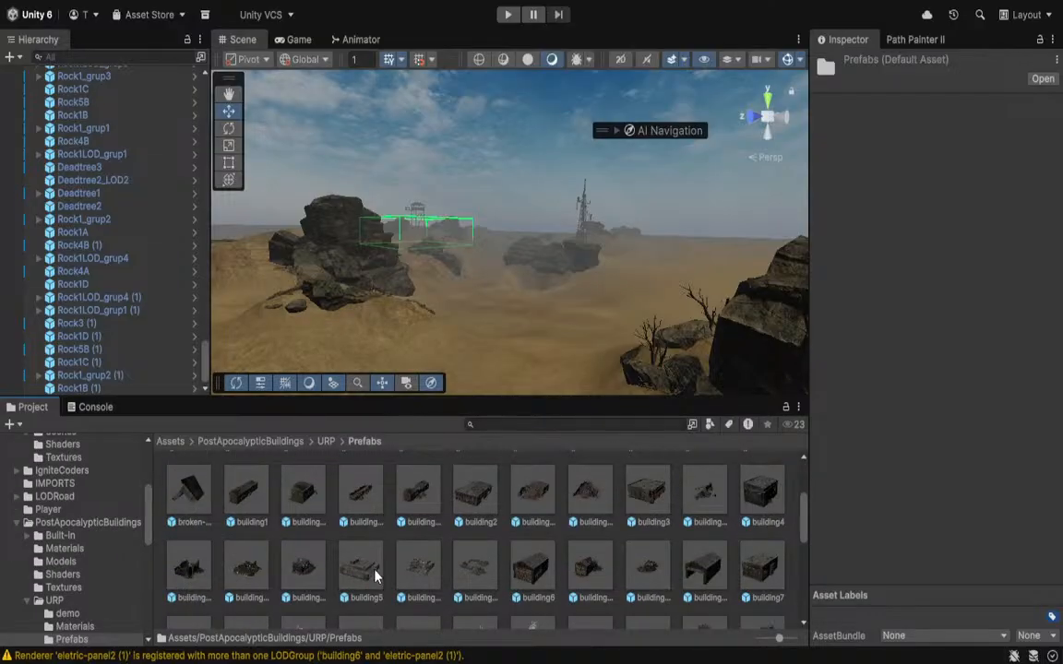
pyautogui.scroll(-5, 391, 557)
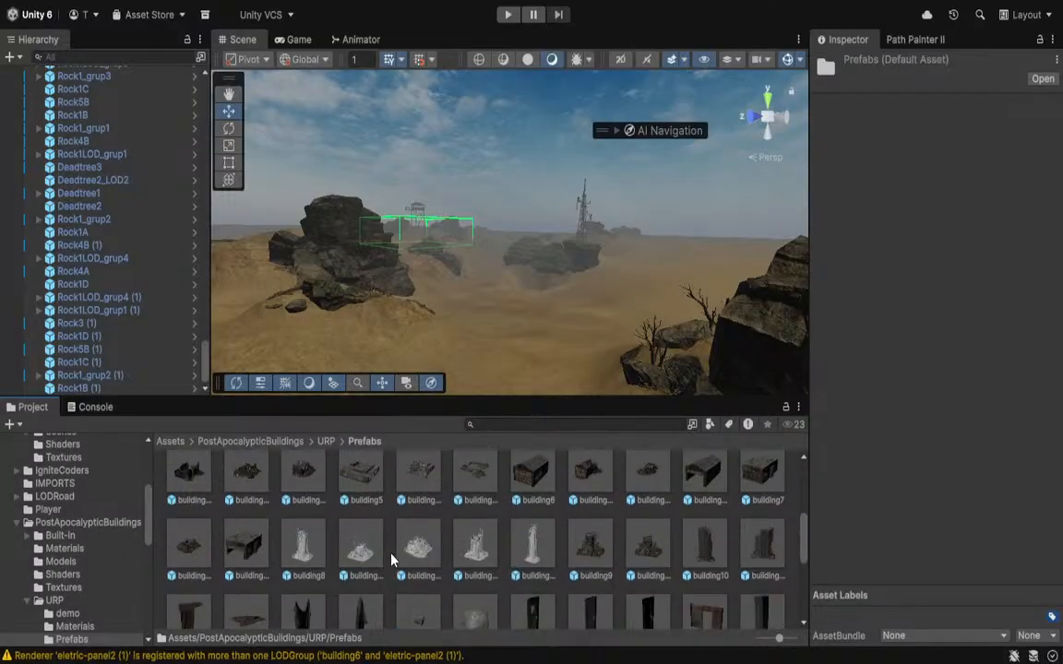
pyautogui.scroll(-3, 391, 558)
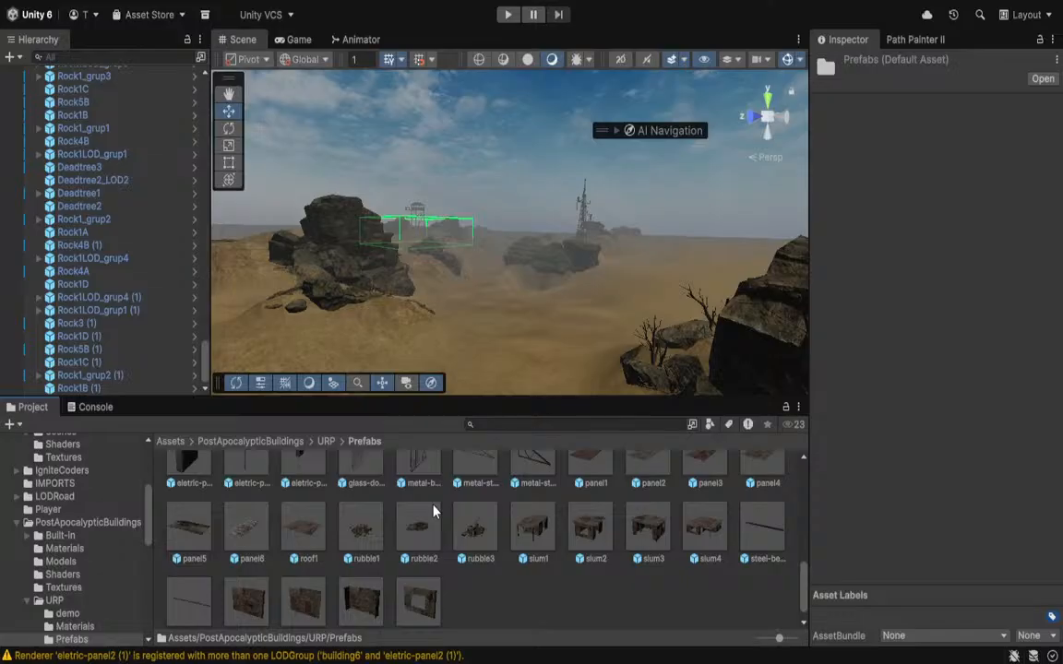
pyautogui.scroll(-1, 434, 510)
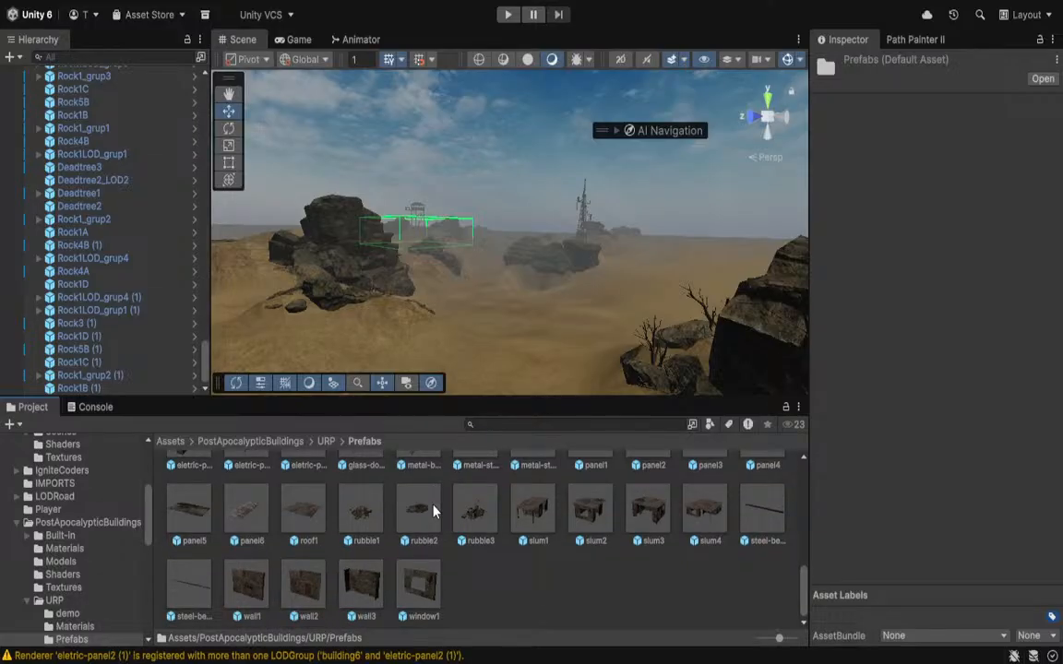
# Delete the ruined building standing between the rock pile and the two metal-roofed buildings.
pyautogui.moveTo(566, 267); pyautogui.dragTo(947, 312, button='right')
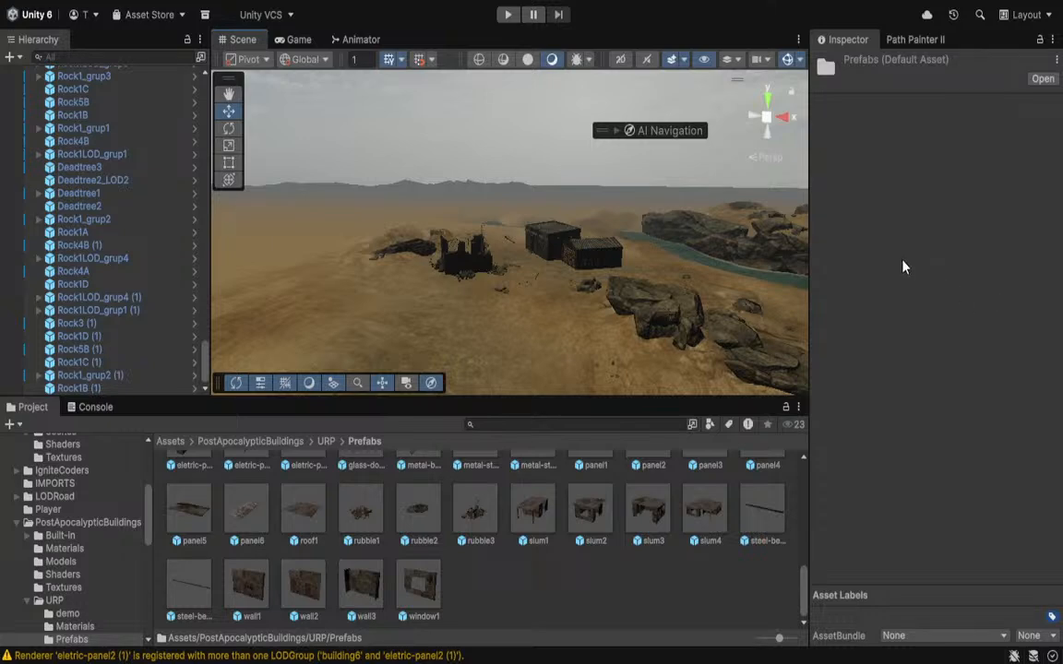
pyautogui.moveTo(903, 267); pyautogui.dragTo(636, 315, button='right')
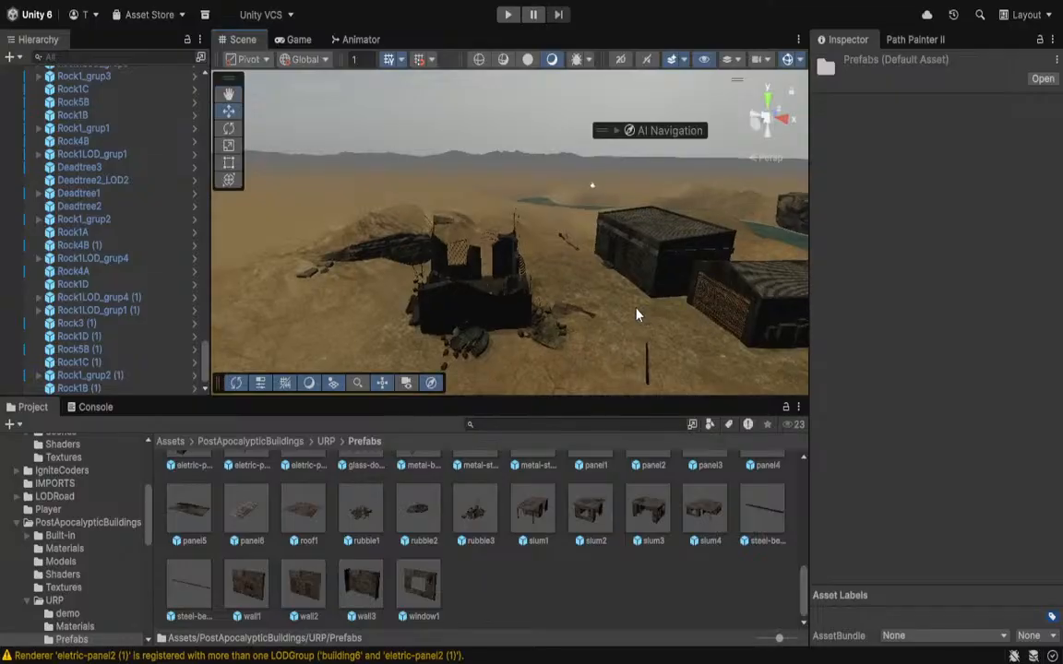
pyautogui.click(513, 306)
pyautogui.press('Delete')
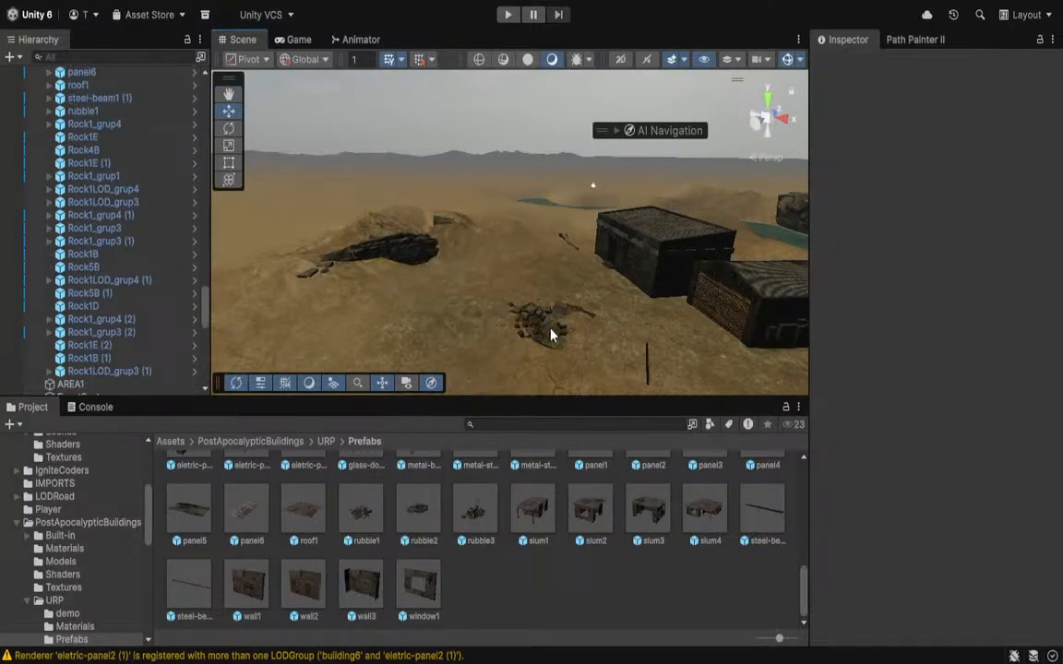
# Move the leftover rubble1 to about X 791.8, Z 1070 and roof1 to about X 787.1, Z 1069, beside the rock pile.
pyautogui.click(547, 334)
pyautogui.moveTo(574, 343); pyautogui.dragTo(466, 267)
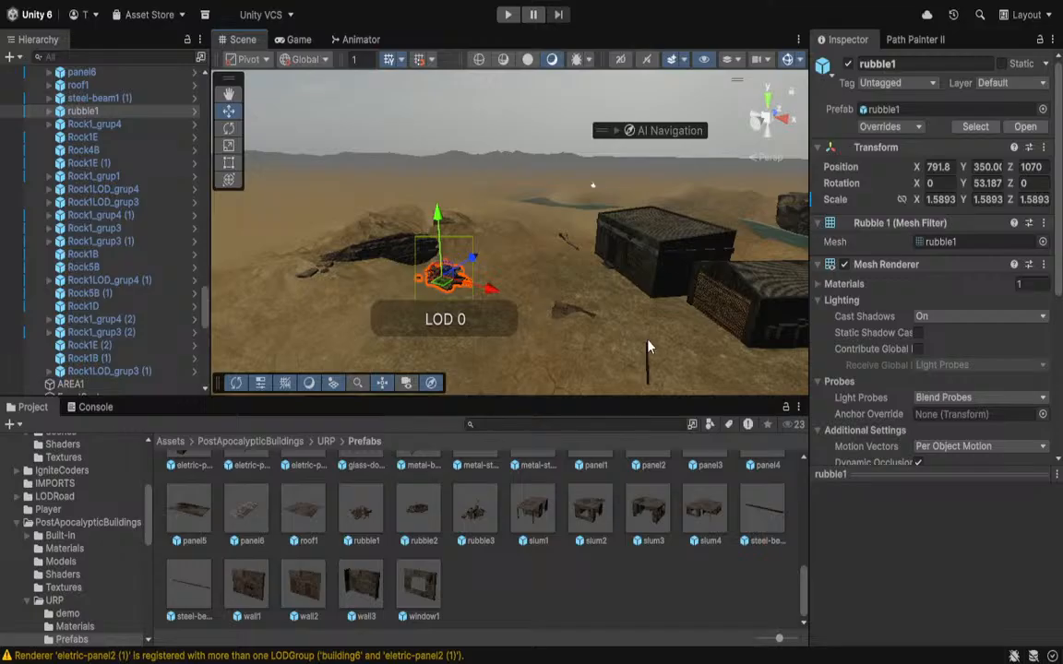
pyautogui.click(566, 316)
pyautogui.moveTo(591, 308); pyautogui.dragTo(461, 291)
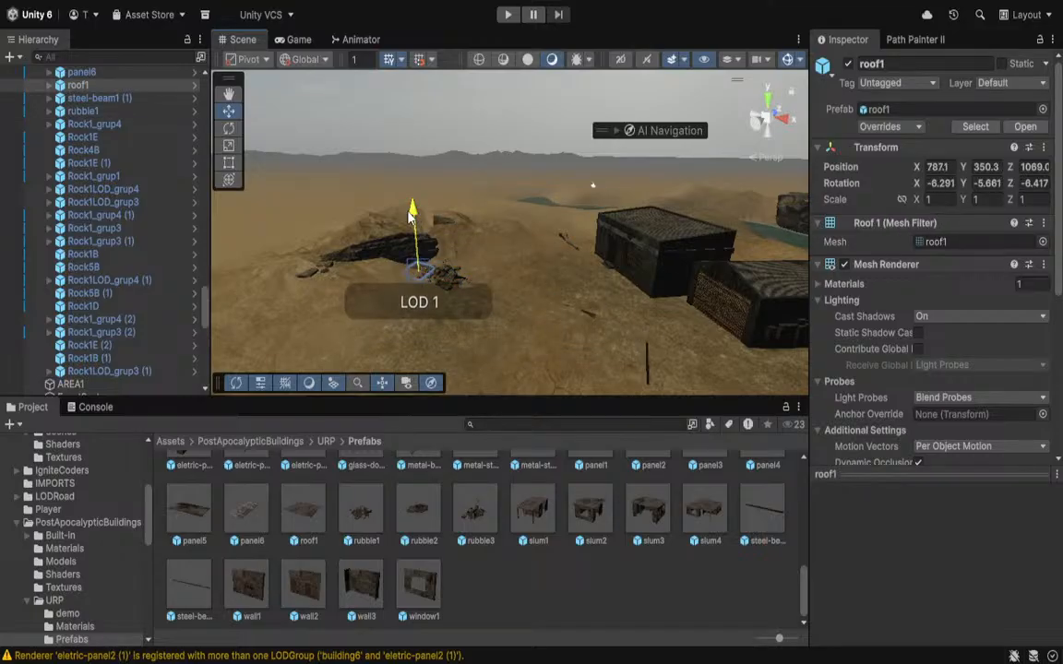
# Place a slum1 prefab in the cleared area, scaled to about 2.69, rotated about 22.7 degrees on Y and lowered to about Y 349.3.
pyautogui.moveTo(468, 243); pyautogui.dragTo(506, 432, button='right')
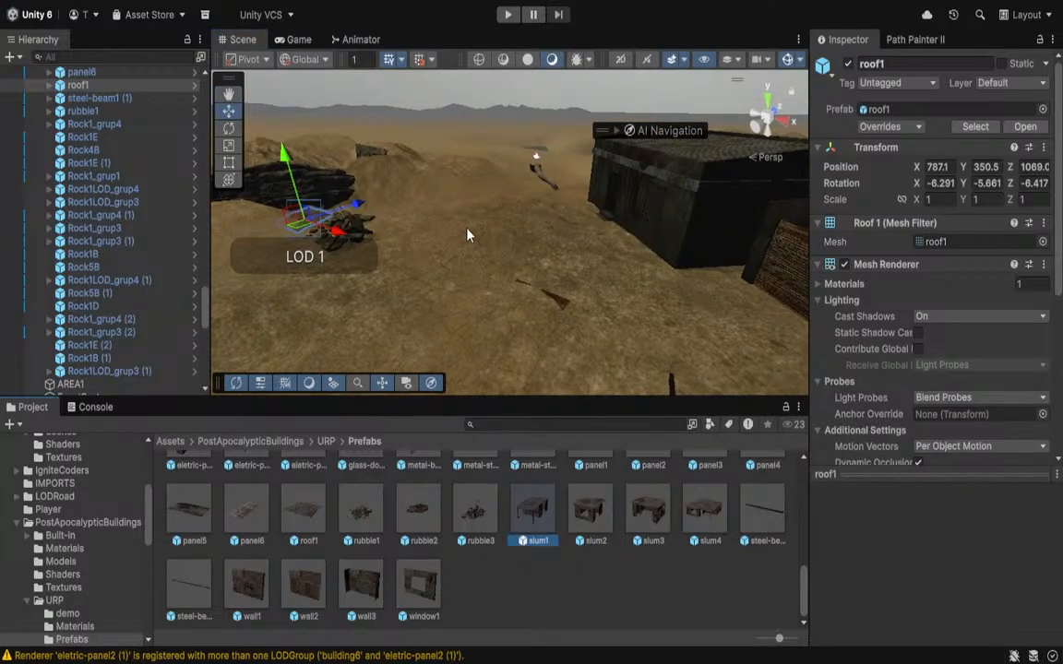
pyautogui.moveTo(467, 235); pyautogui.dragTo(417, 242)
pyautogui.press('w')
pyautogui.press('e')
pyautogui.press('w')
pyautogui.moveTo(434, 153); pyautogui.dragTo(432, 159)
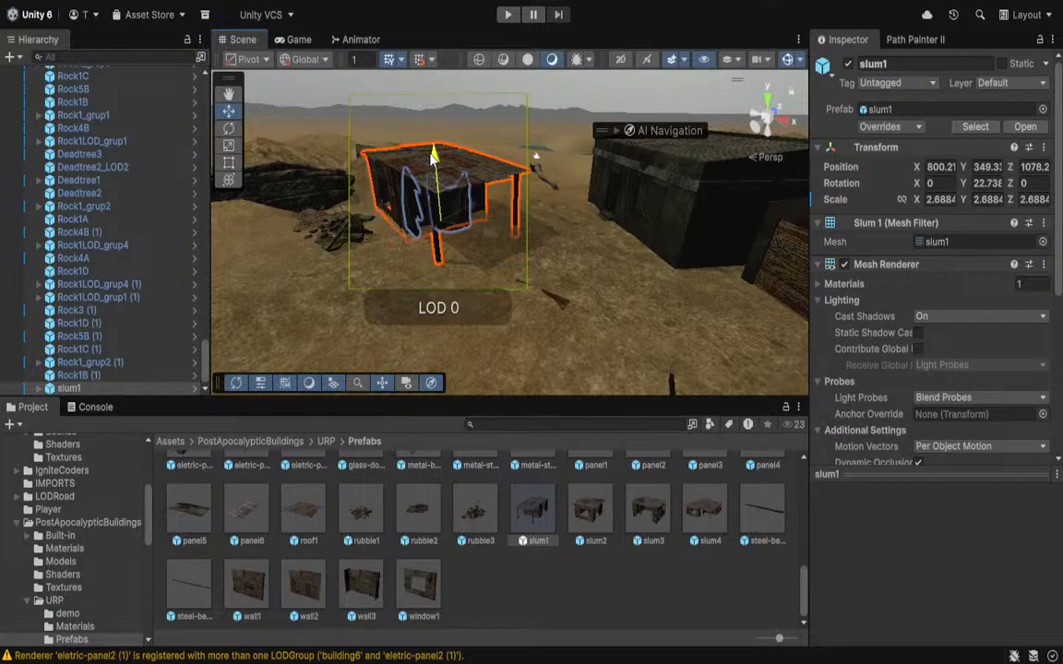
pyautogui.moveTo(472, 234); pyautogui.dragTo(492, 220)
# Delete two of the cloth pieces hanging from the slum1 shack, including cloth5.
pyautogui.press('a')
pyautogui.moveTo(491, 220); pyautogui.dragTo(322, 170, button='right')
pyautogui.press('w')
pyautogui.press('s')
pyautogui.press('d')
pyautogui.click(423, 249)
pyautogui.press('Delete')
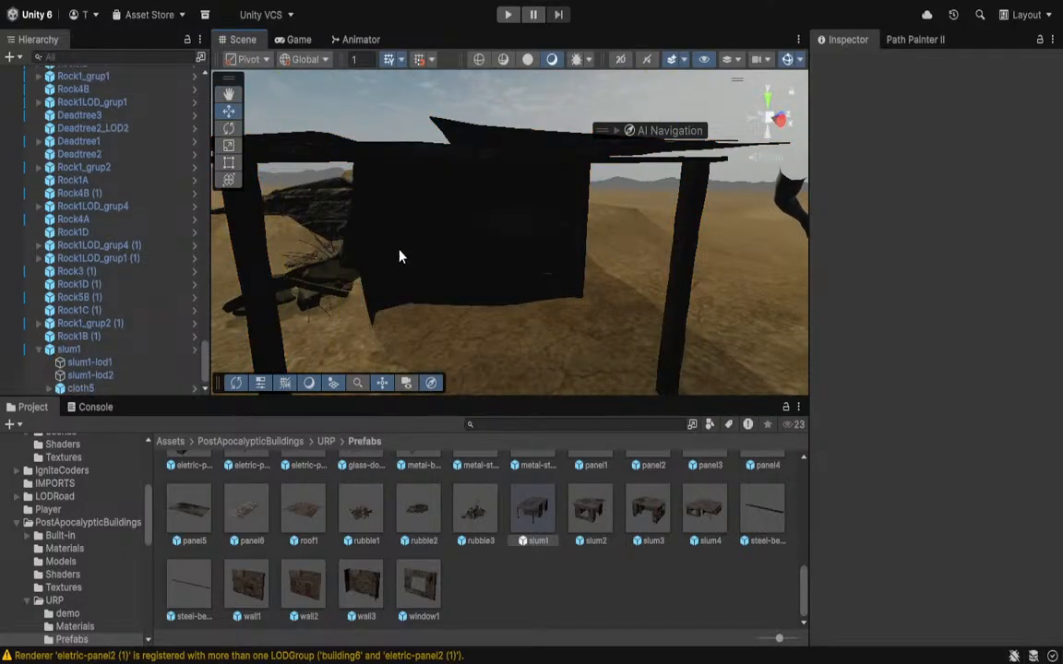
pyautogui.click(371, 240)
pyautogui.click(374, 237)
pyautogui.press('Delete')
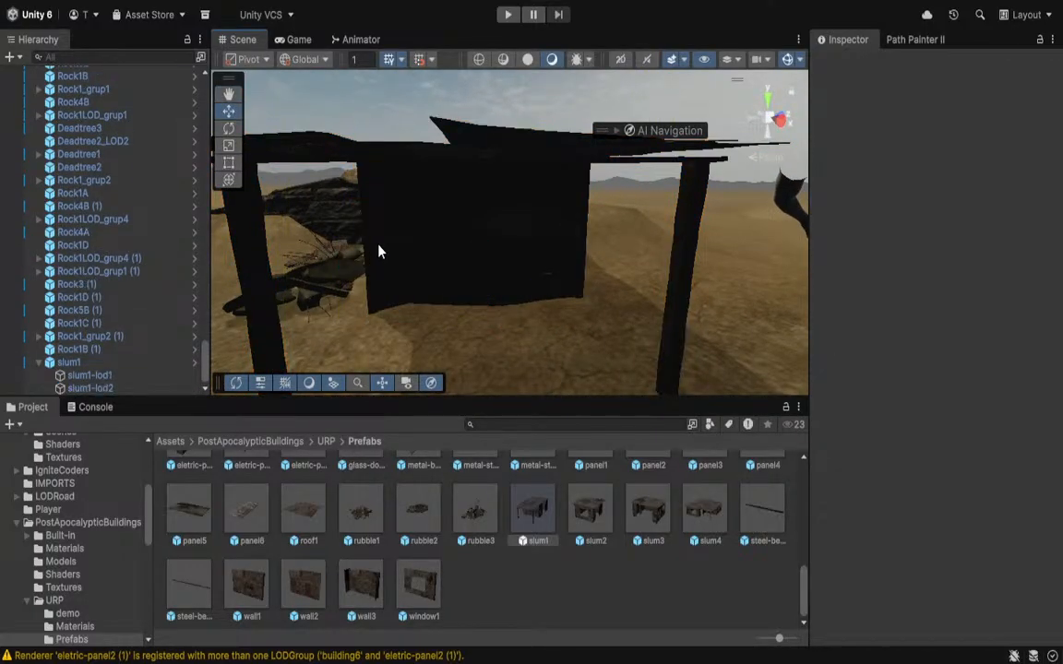
# Play-test the scene, walking around the slum1 shack and trying to enter through its doorway.
pyautogui.moveTo(379, 246); pyautogui.dragTo(530, 221, button='right')
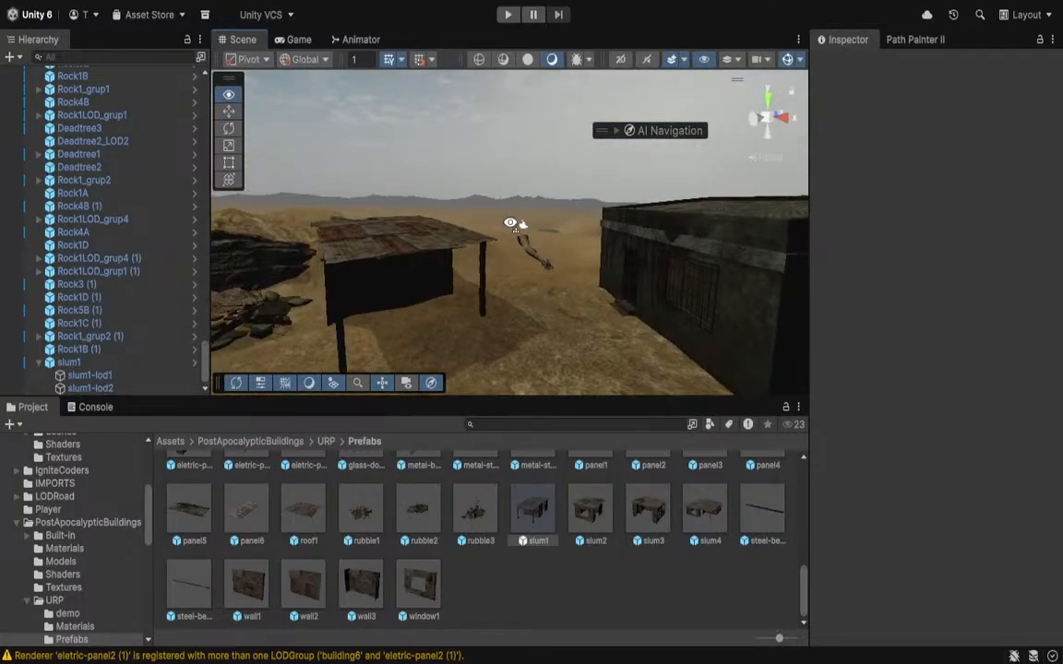
pyautogui.click(507, 14)
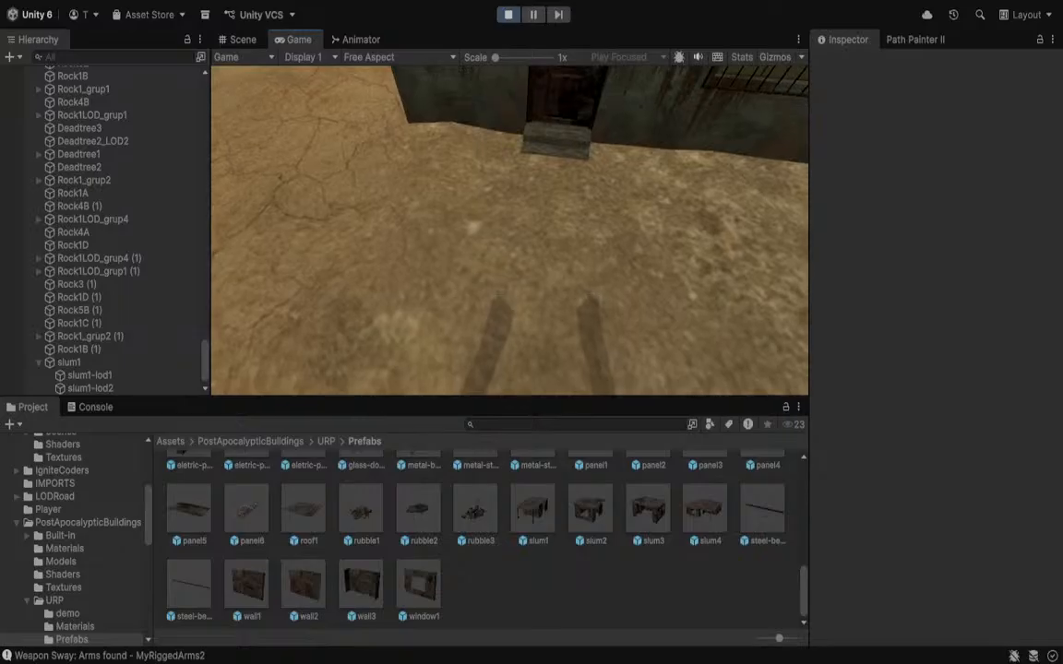
pyautogui.press('w')
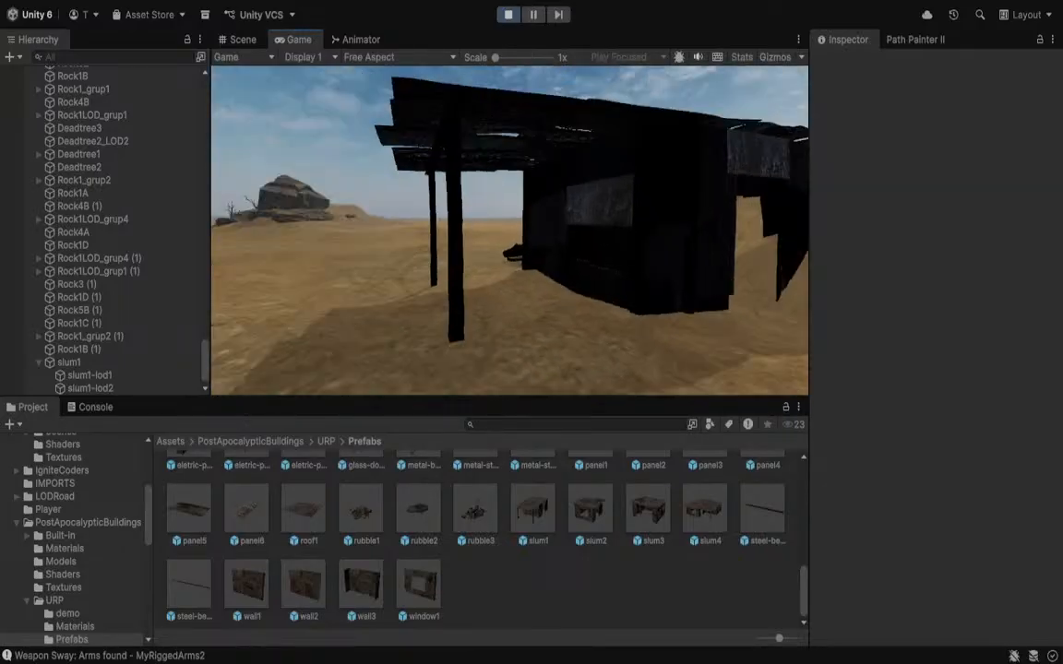
pyautogui.press('w')
pyautogui.press('a')
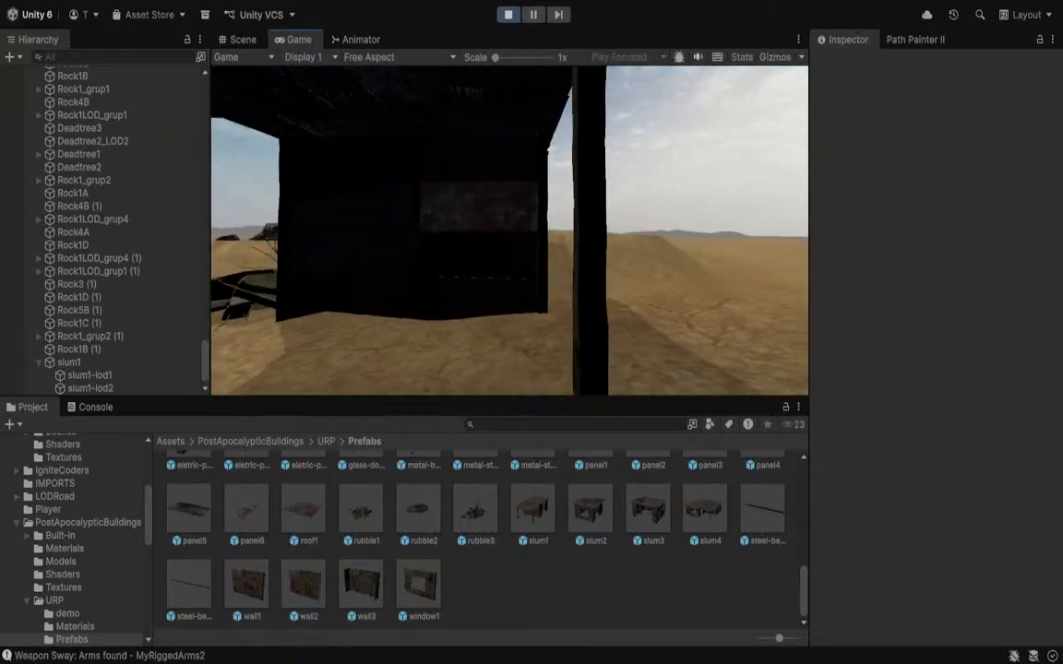
pyautogui.press('d')
pyautogui.press('w')
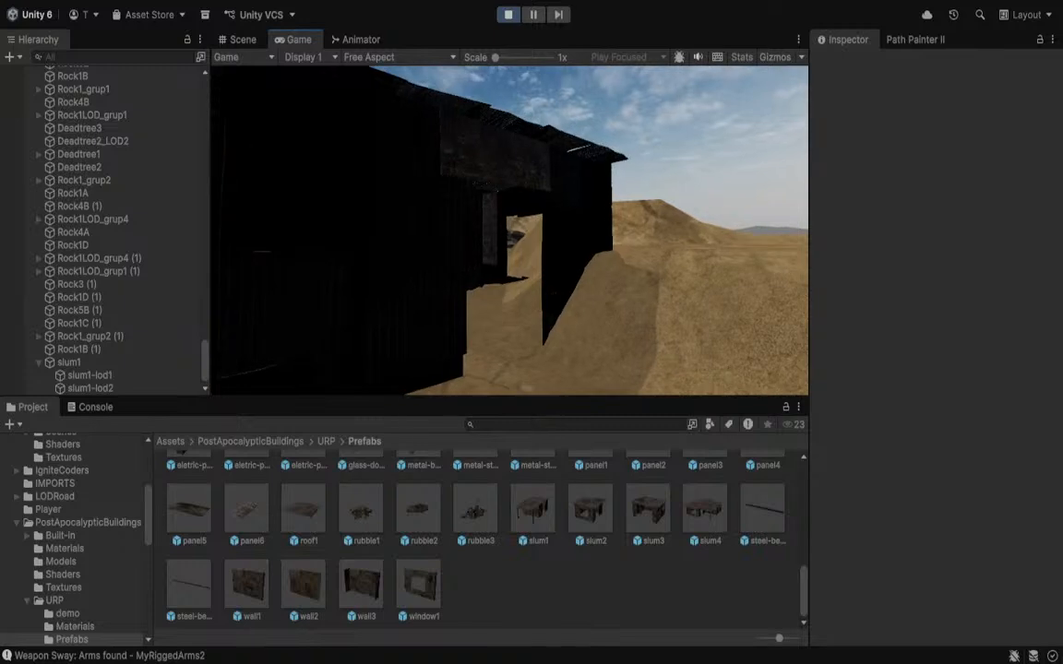
pyautogui.press('w')
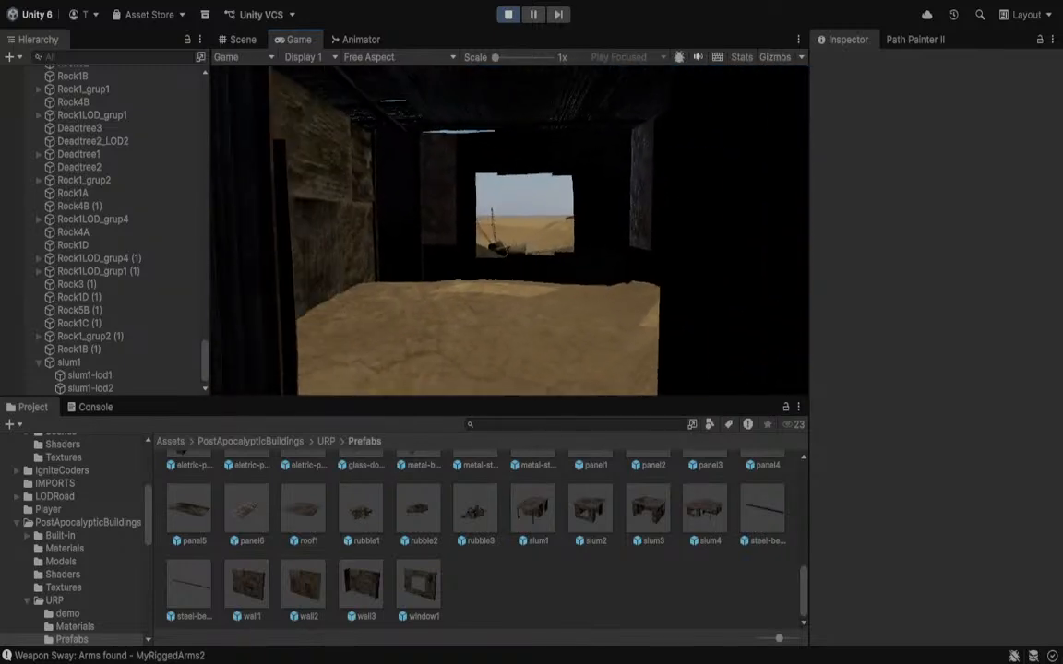
pyautogui.press('a')
pyautogui.press('s')
pyautogui.press('w')
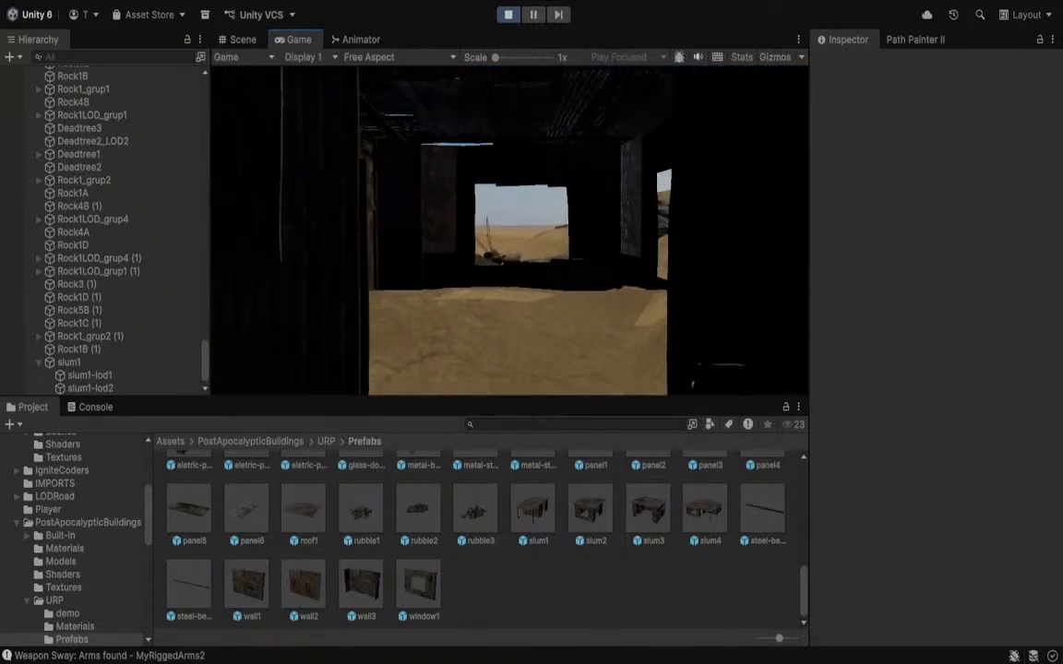
pyautogui.press('Escape')
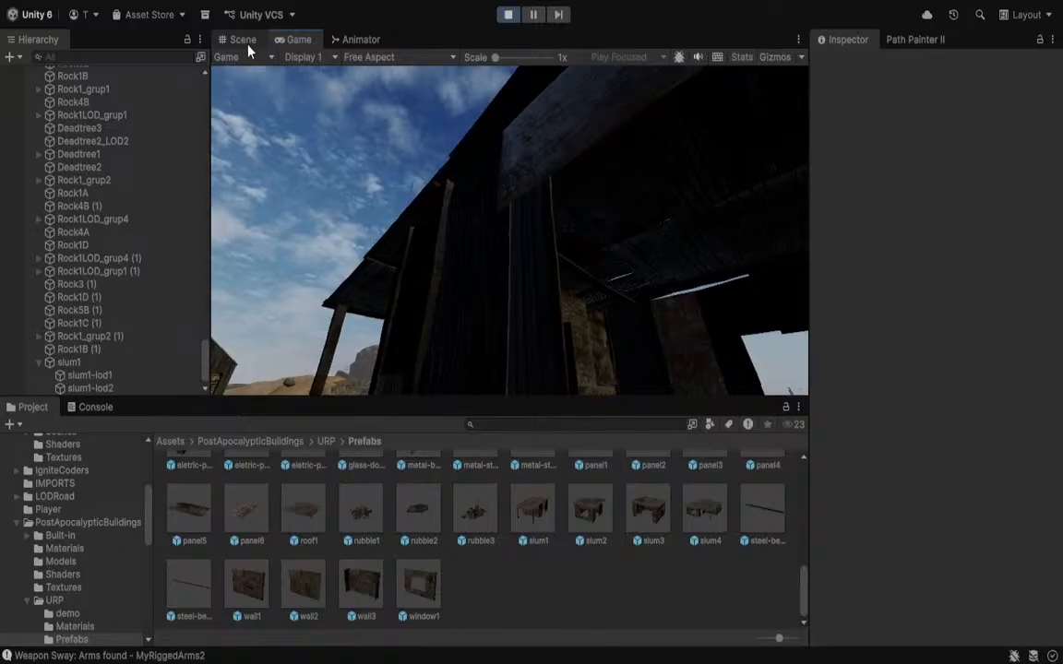
# Examine the PLAYER's collision capsule at slum1's doorway and try a Character Controller height of 1 before restoring it to 2.
pyautogui.click(246, 41)
pyautogui.moveTo(386, 178); pyautogui.dragTo(969, 234, button='right')
pyautogui.press('w')
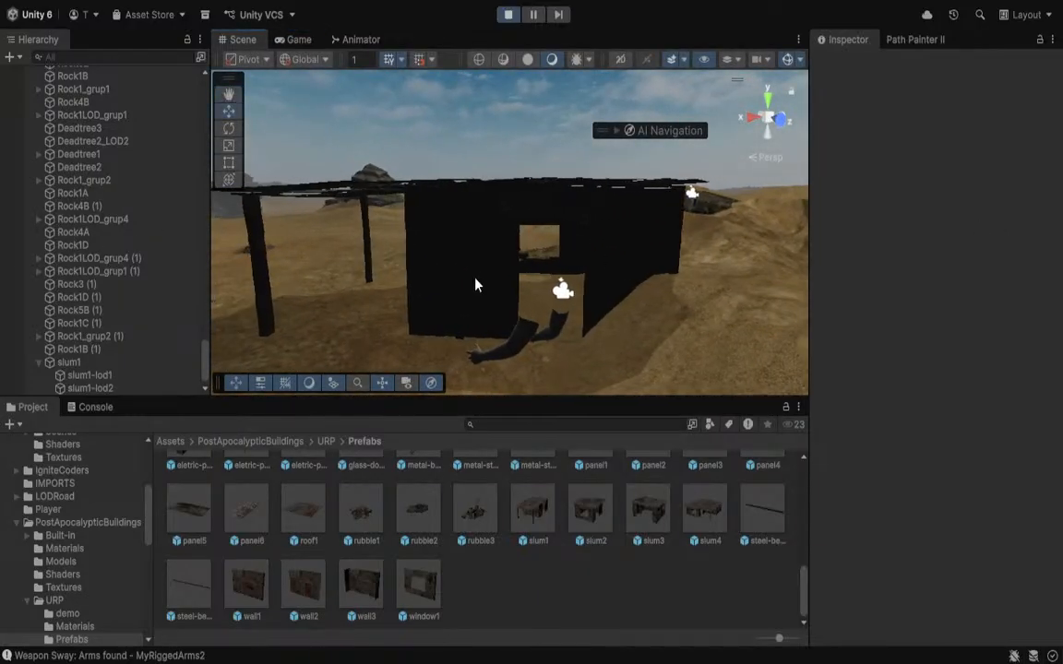
pyautogui.scroll(10, 63, 298)
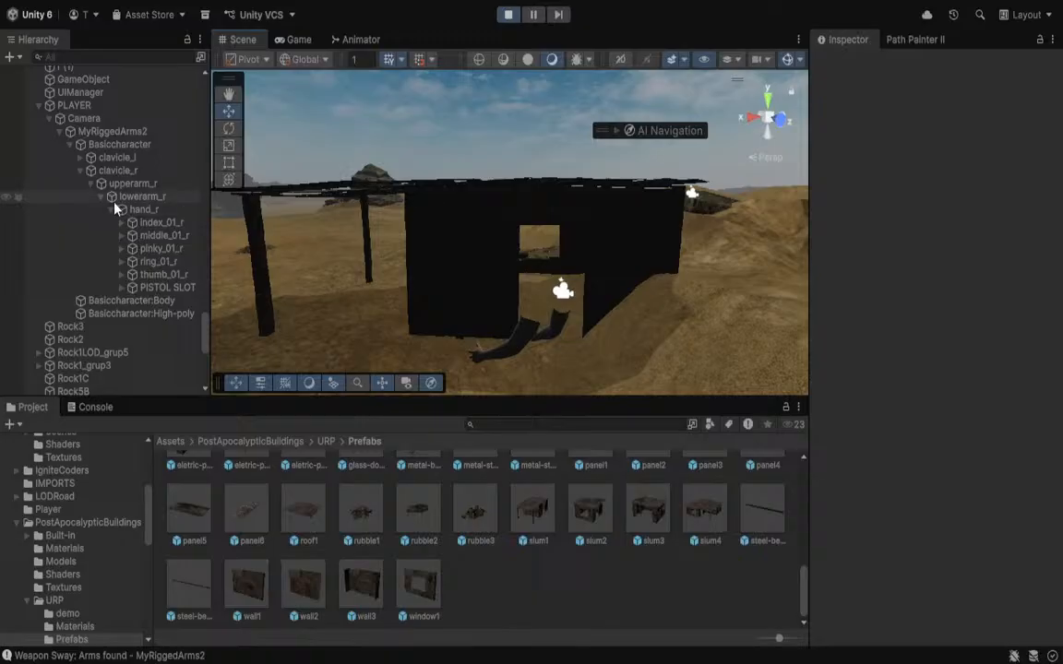
pyautogui.click(75, 105)
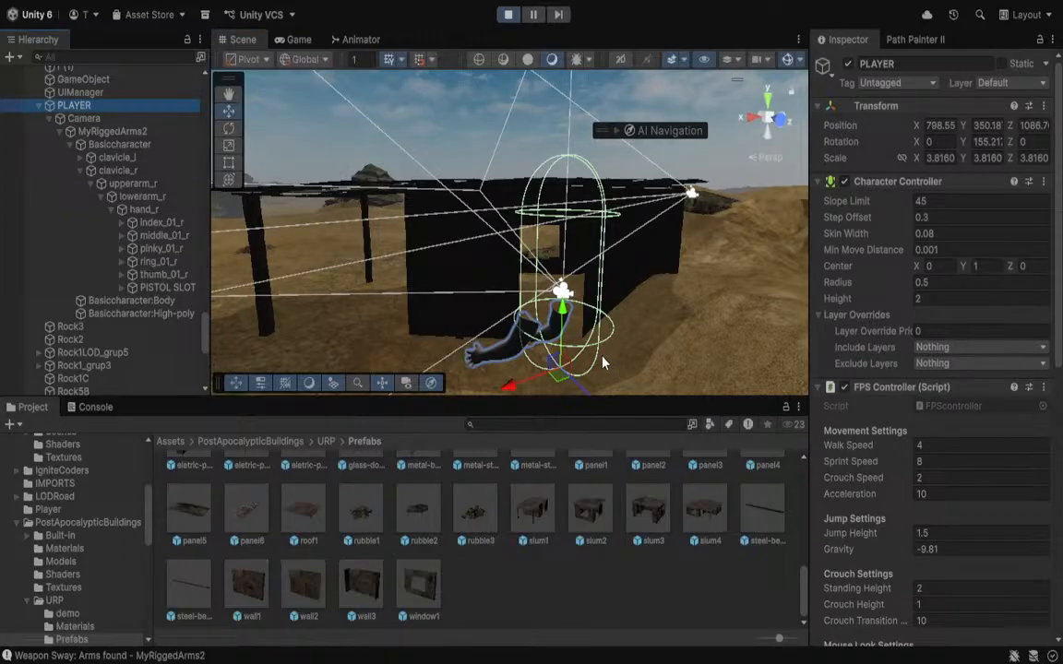
pyautogui.moveTo(602, 362); pyautogui.dragTo(817, 295, button='right')
pyautogui.press('a')
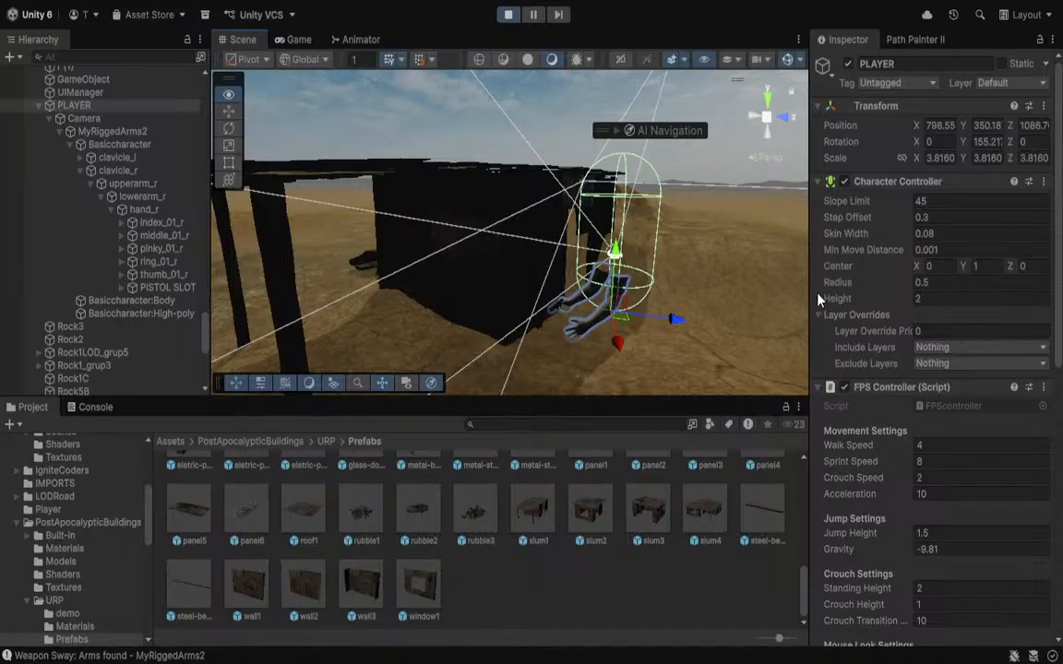
pyautogui.click(924, 300)
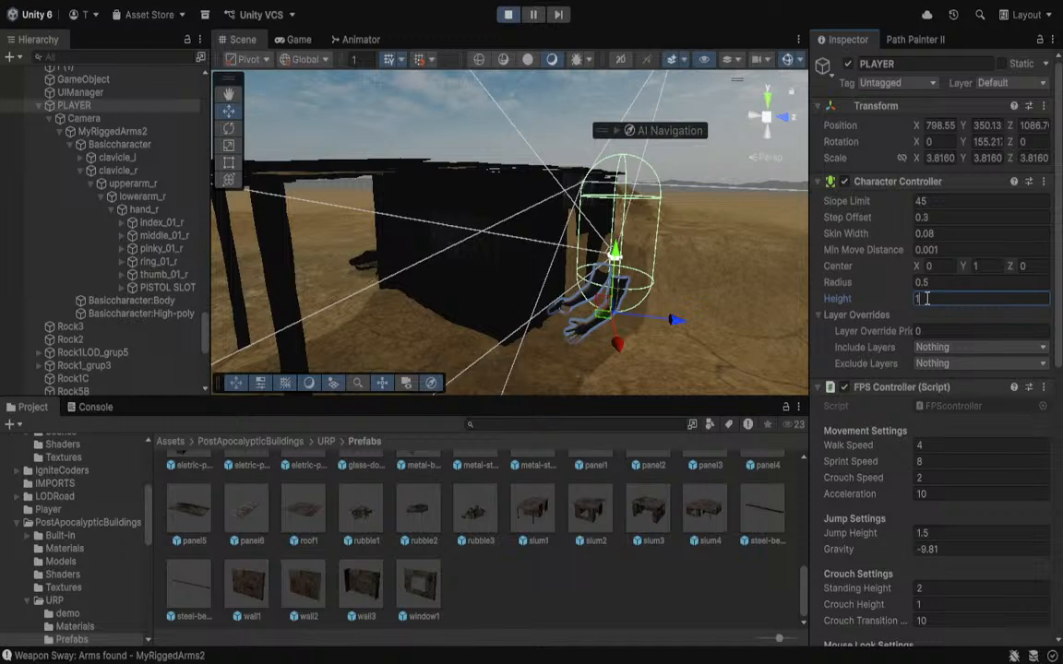
pyautogui.press('BackSpace')
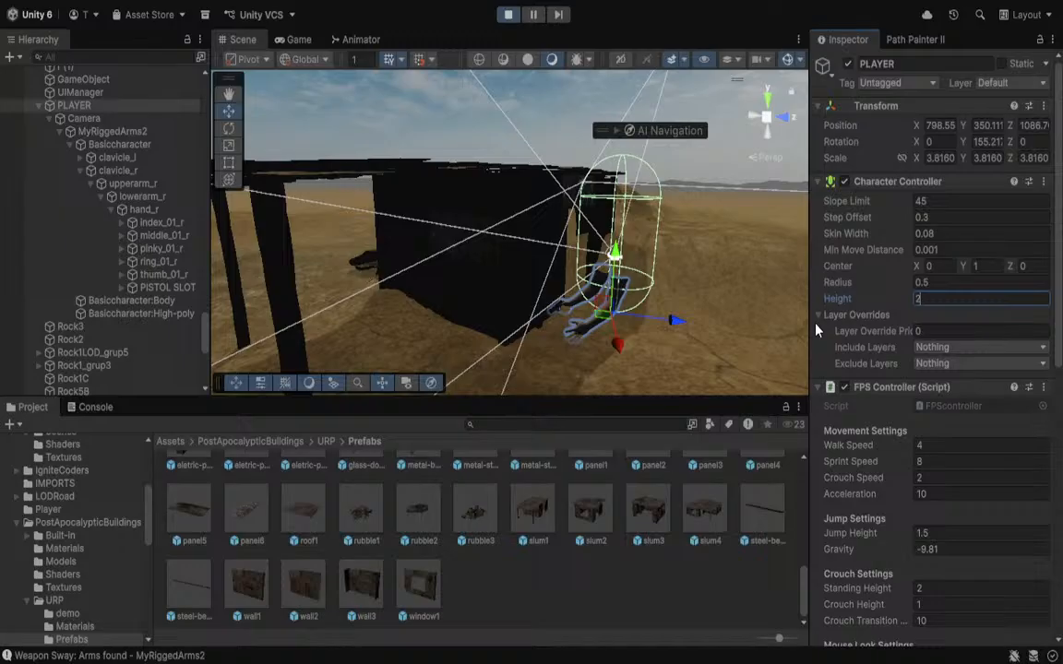
# Reselect PLAYER and try a Character Controller radius of 0.32 while the game is running.
pyautogui.click(961, 265)
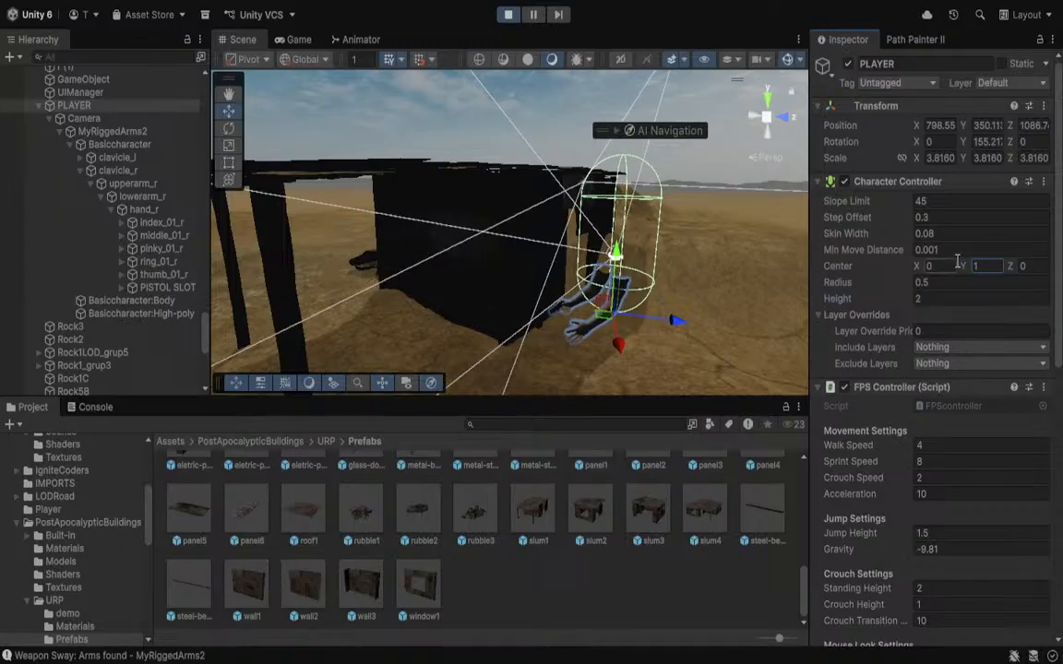
pyautogui.hotkey('ctrl', 'z')
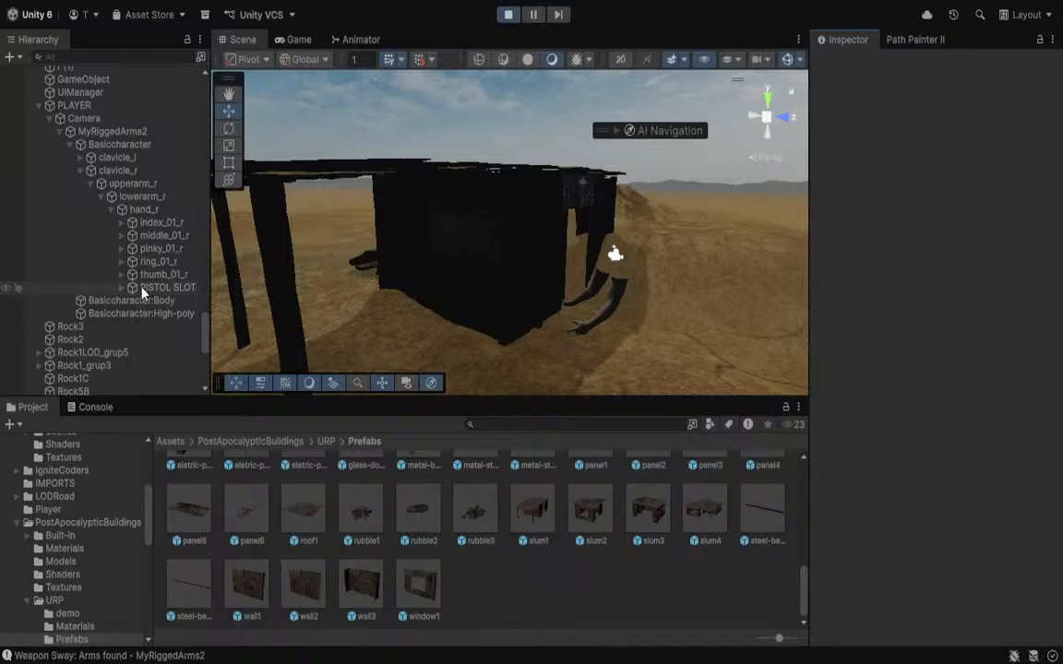
pyautogui.scroll(5, 58, 340)
pyautogui.scroll(-3, 67, 360)
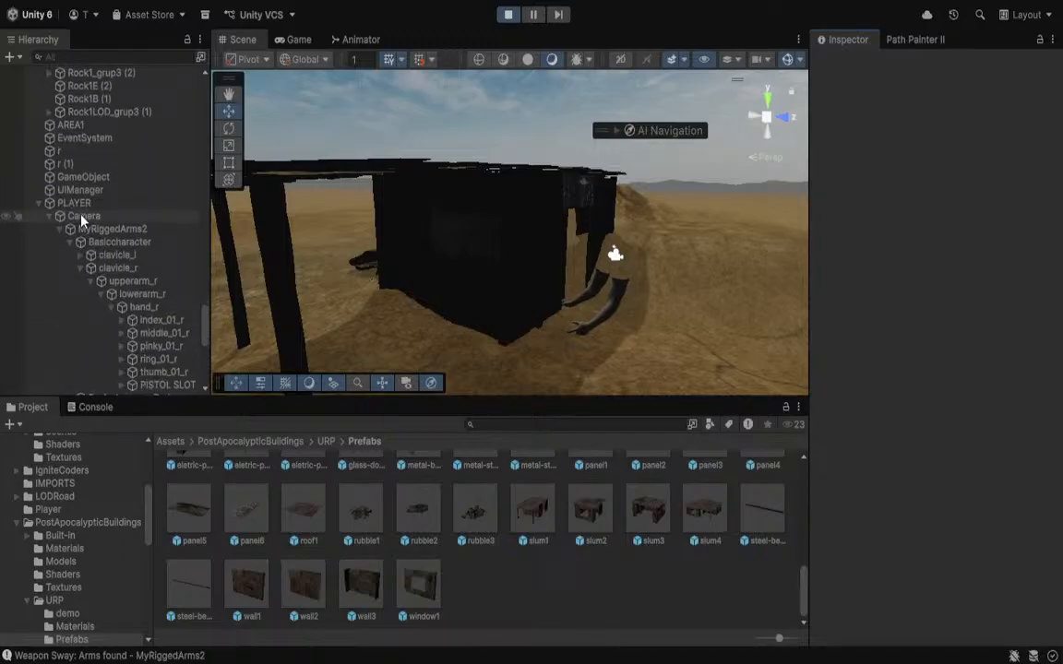
pyautogui.click(75, 204)
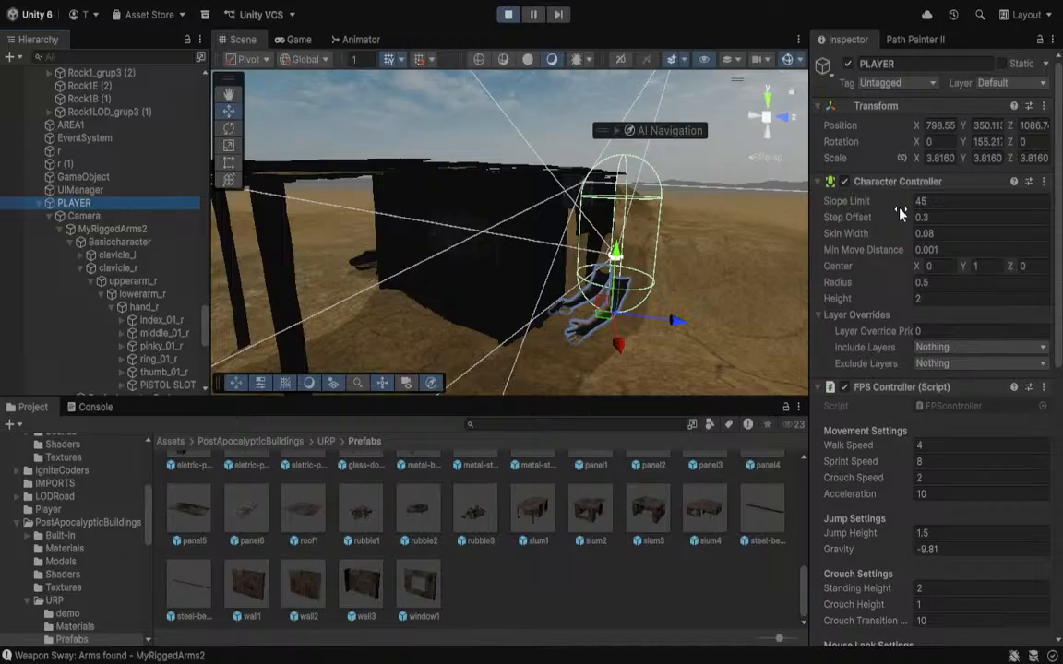
pyautogui.moveTo(892, 286); pyautogui.dragTo(883, 285)
pyautogui.click(882, 299)
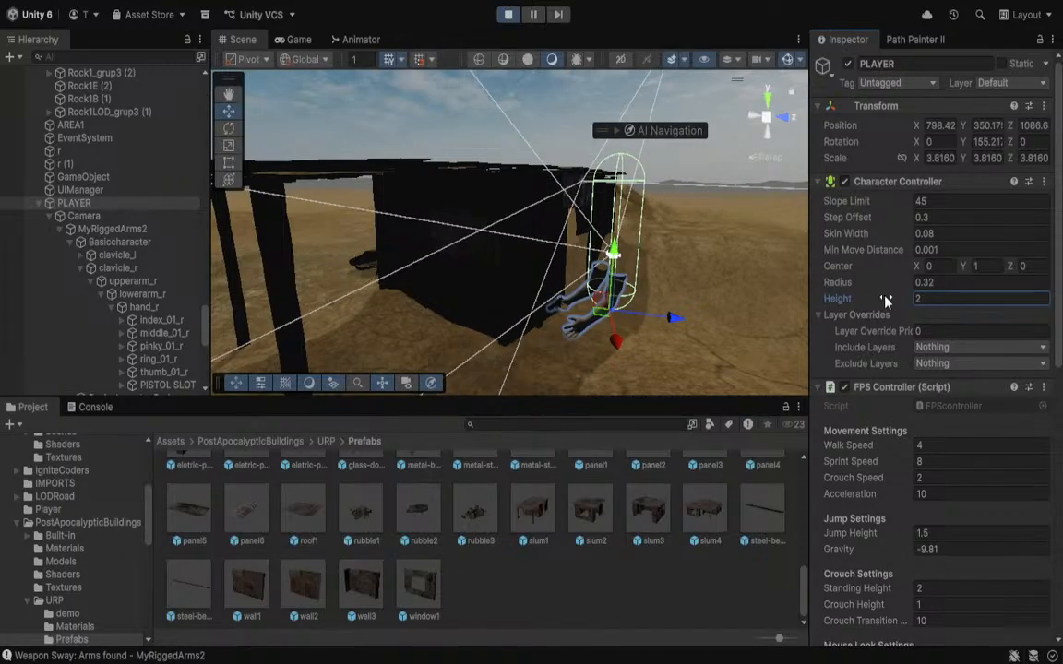
# Re-enter PLAYER's Character Controller height of 2, try squashing its Y scale to about 2.82, and stop the play test.
pyautogui.click(930, 295)
pyautogui.write('1')
pyautogui.press('BackSpace')
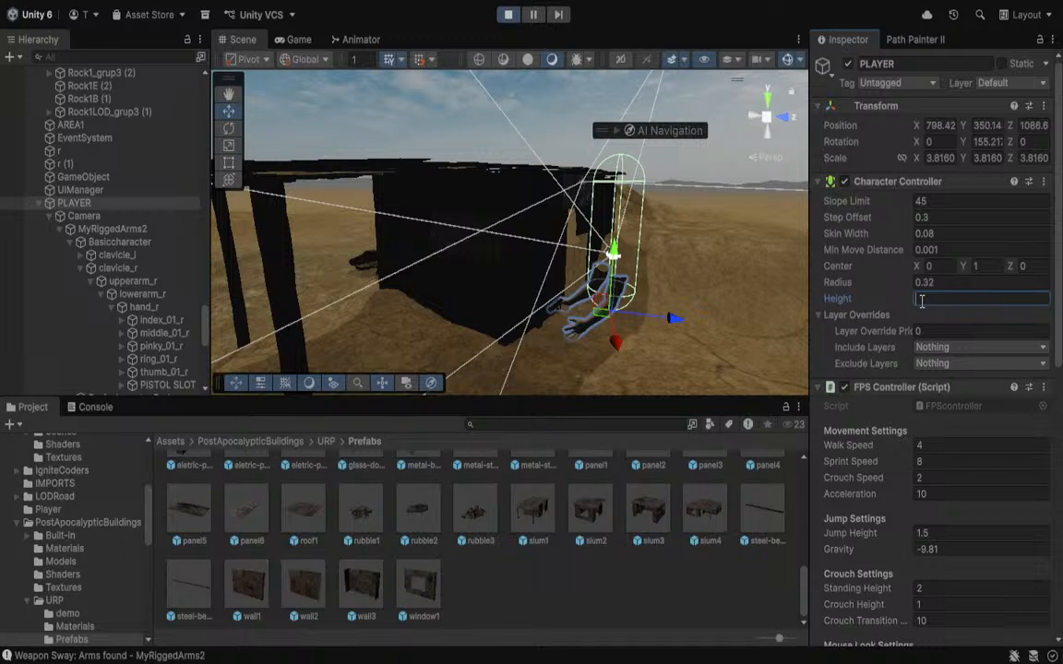
pyautogui.click(890, 318)
pyautogui.write('2')
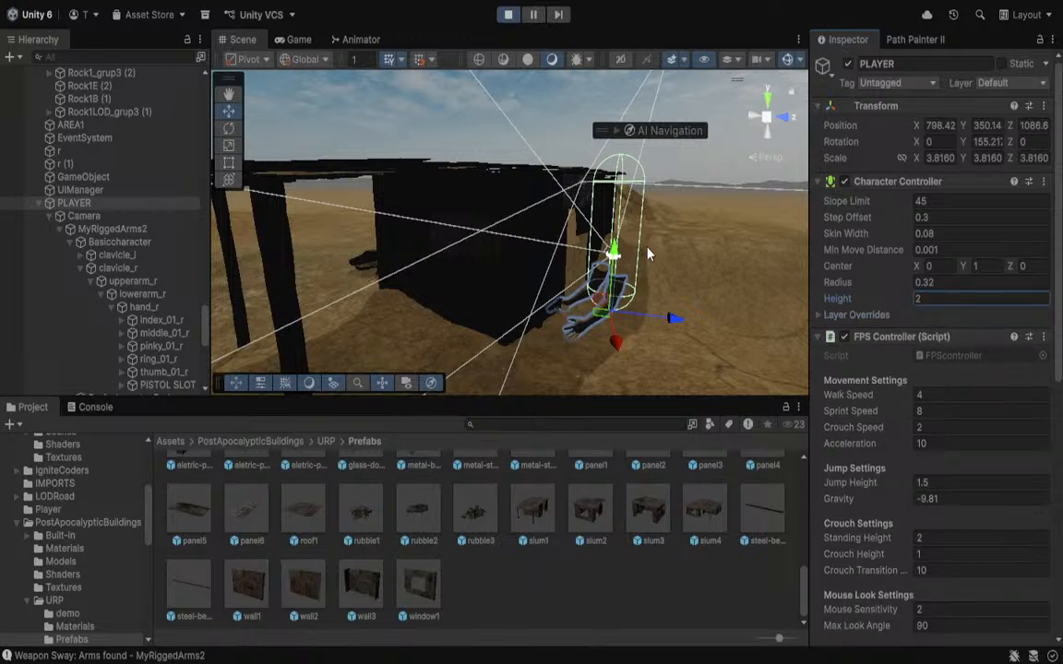
pyautogui.write('r')
pyautogui.moveTo(615, 251); pyautogui.dragTo(611, 267)
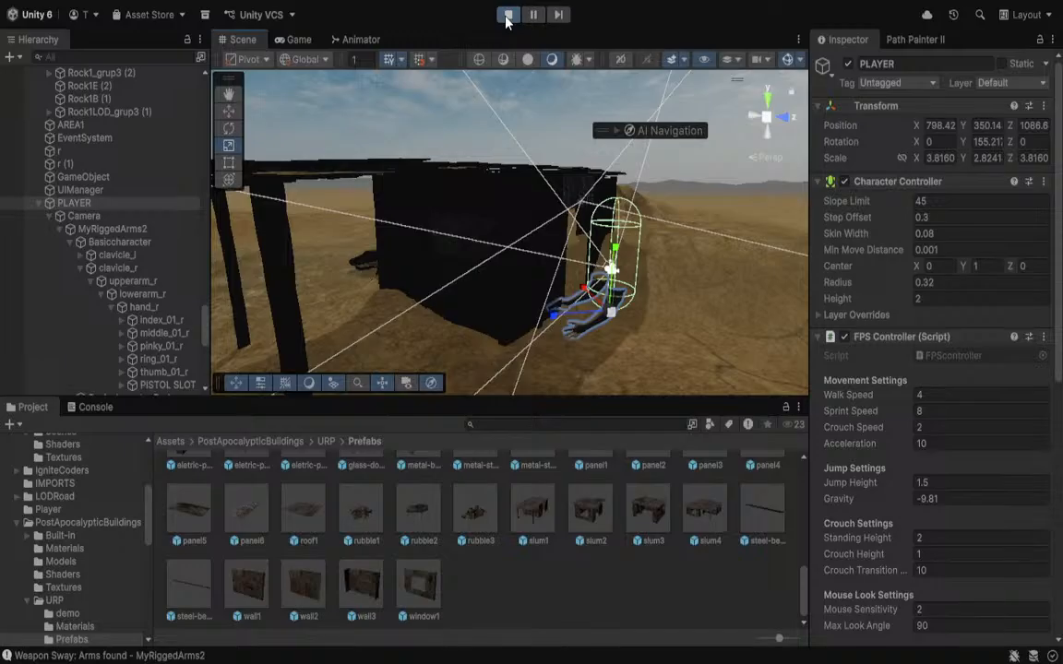
pyautogui.click(509, 15)
# Set PLAYER's Character Controller radius to 0.3 and height to 1.56 in edit mode, and check the capsule against the arms.
pyautogui.press('s')
pyautogui.moveTo(498, 171); pyautogui.dragTo(668, 237, button='right')
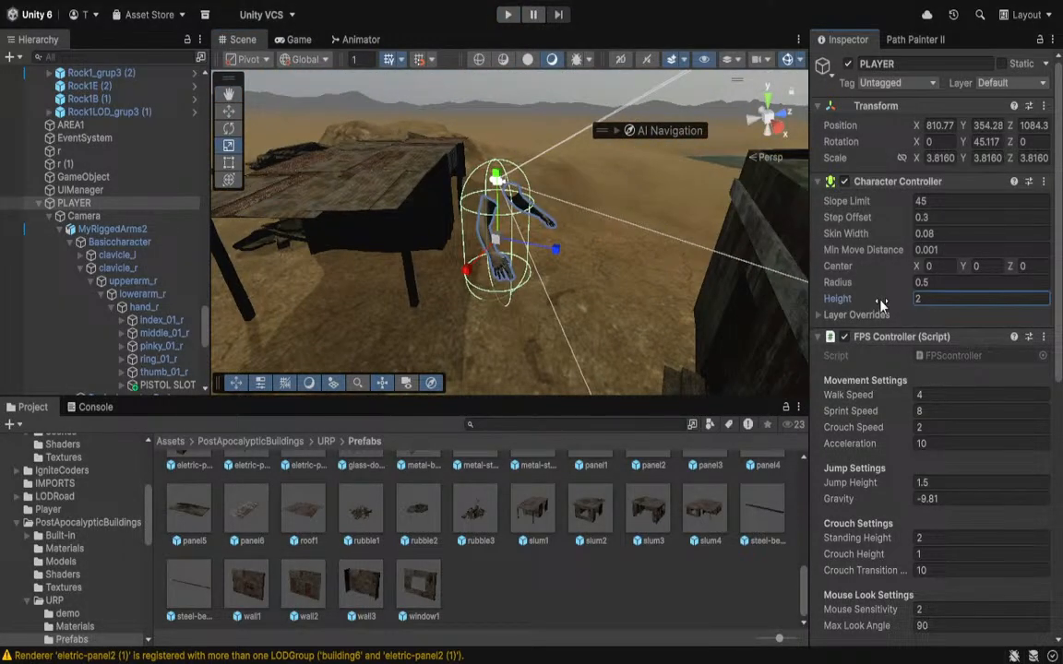
pyautogui.moveTo(881, 303)
pyautogui.mouseDown()
pyautogui.moveTo(869, 303)
pyautogui.moveTo(890, 283)
pyautogui.moveTo(882, 288)
pyautogui.mouseUp()
pyautogui.press('w')
pyautogui.moveTo(627, 236); pyautogui.dragTo(406, 188, button='right')
pyautogui.press('d')
pyautogui.press('s')
pyautogui.press('a')
pyautogui.press('d')
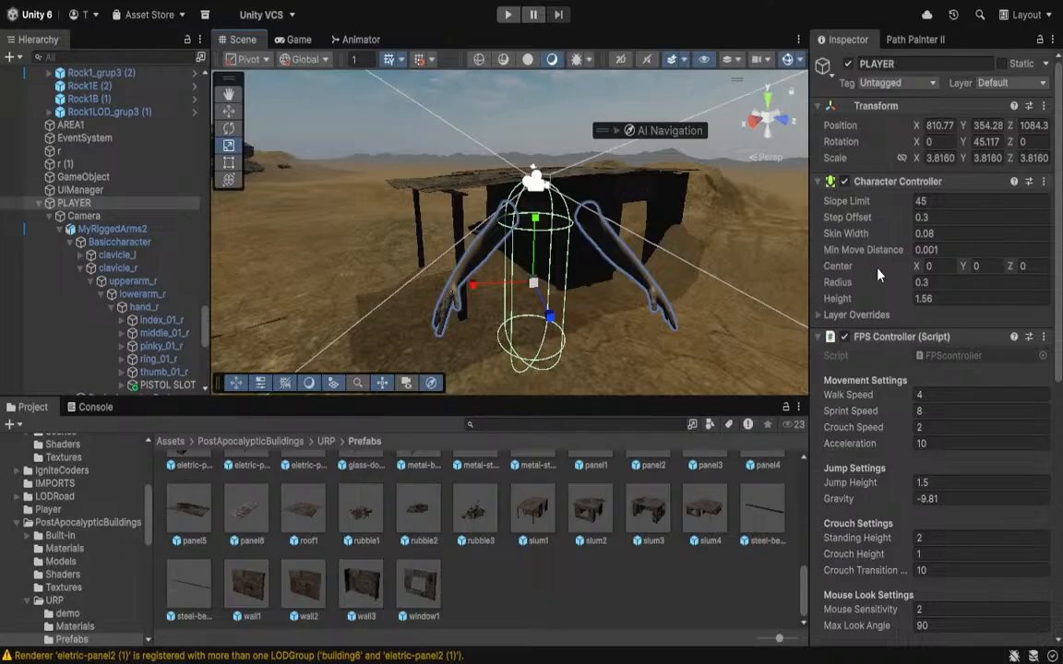
pyautogui.keyDown('alt'); pyautogui.moveTo(719, 272); pyautogui.dragTo(629, 255); pyautogui.keyUp('alt')
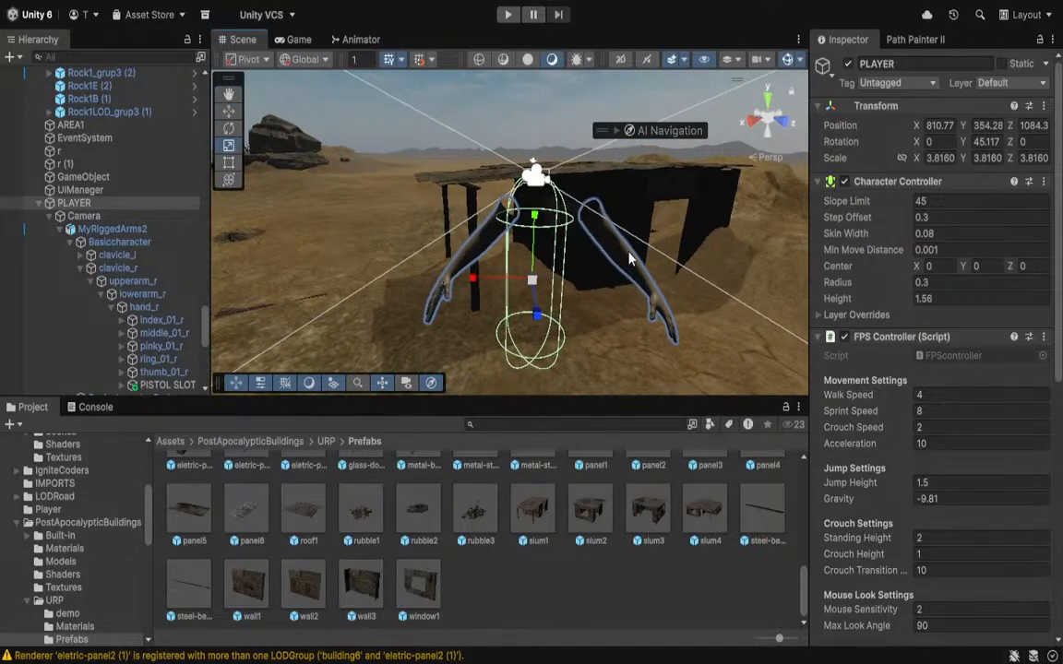
pyautogui.click(120, 229)
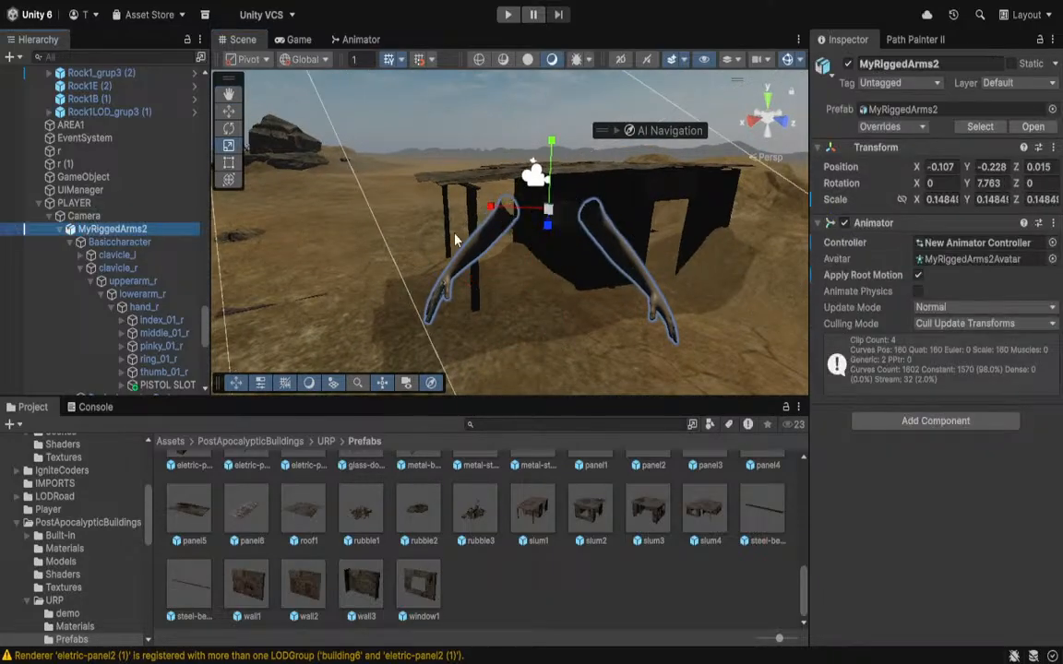
pyautogui.moveTo(525, 236); pyautogui.dragTo(534, 237, button='right')
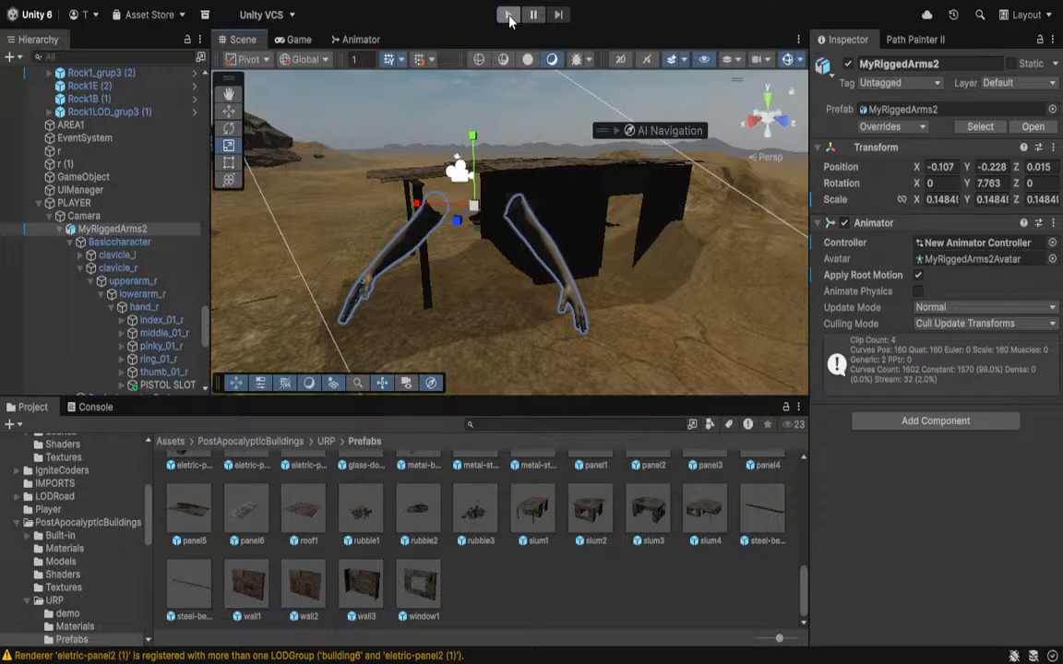
# Play-test the slimmer collider by walking up to the slum1 shack and trying its doorway, and stop the game.
pyautogui.click(509, 15)
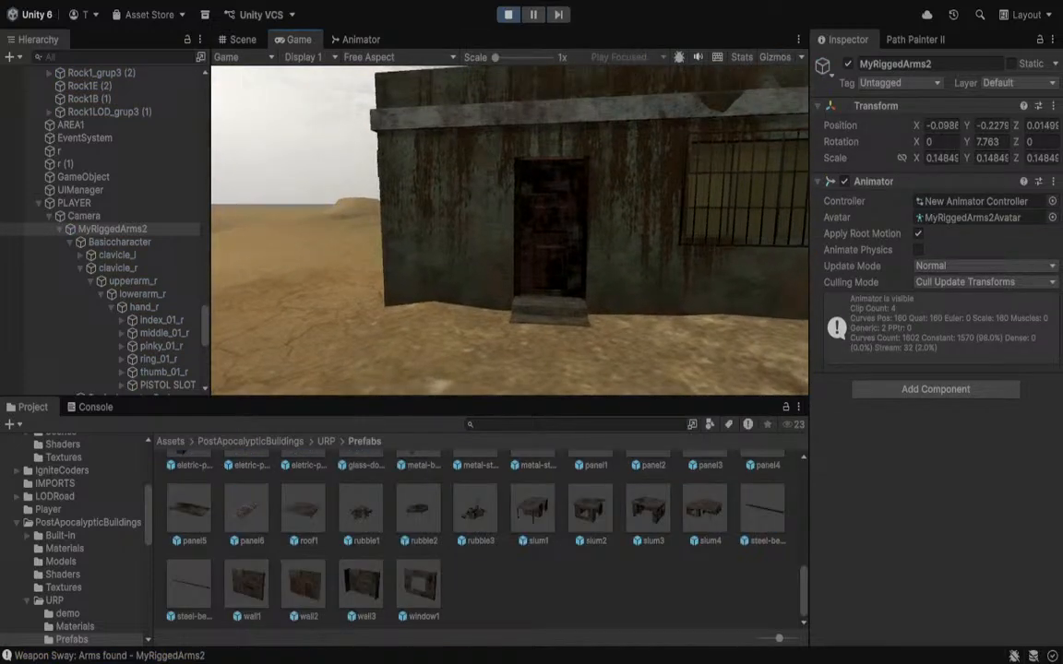
pyautogui.press('w')
pyautogui.press('w')
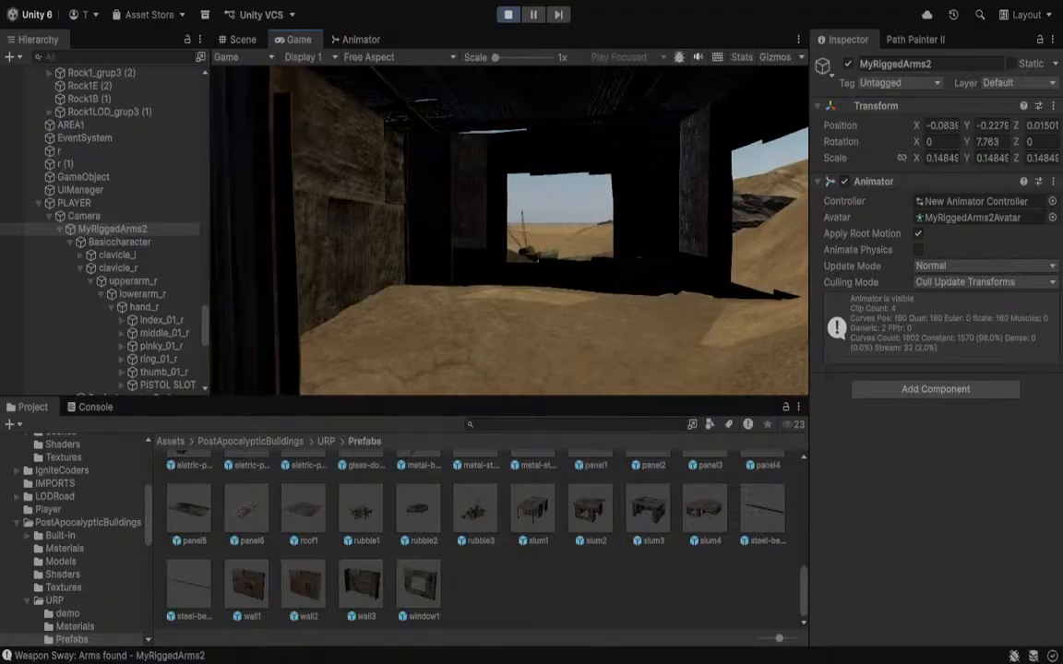
pyautogui.press('s')
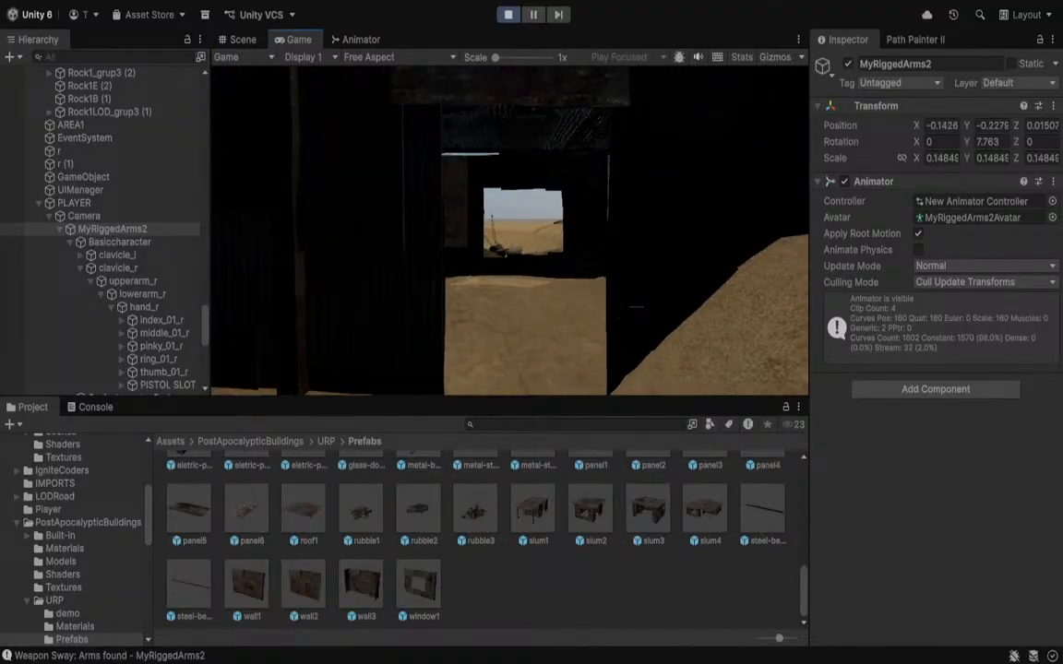
pyautogui.press('Escape')
pyautogui.click(500, 15)
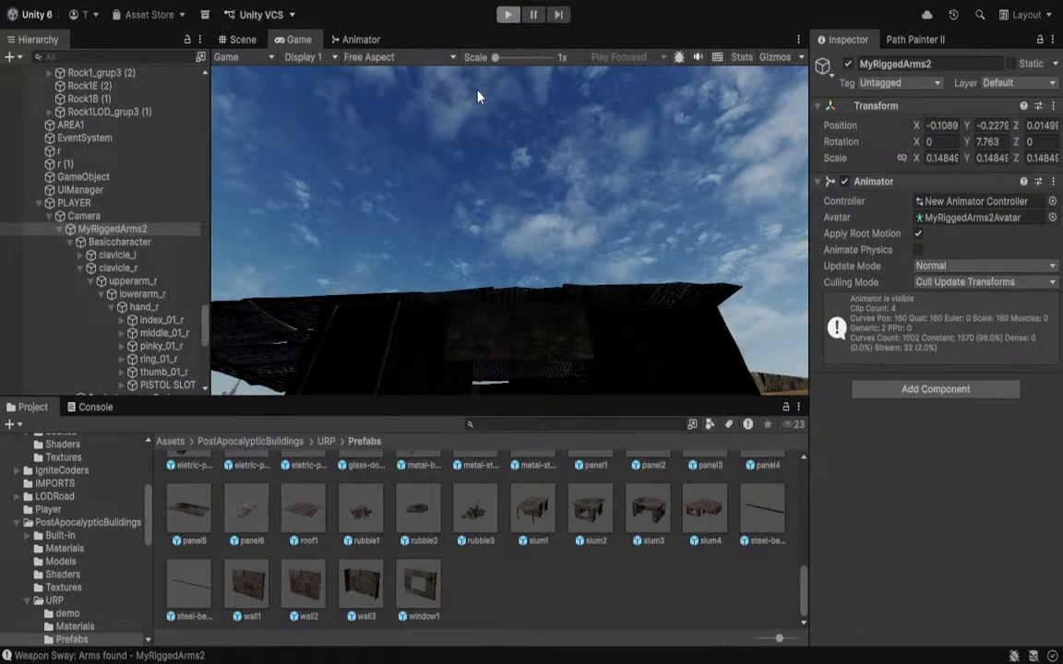
# Scale MyRiggedArms2 down uniformly to about 0.133 after comparing the arms with PLAYER's capsule.
pyautogui.keyDown('alt'); pyautogui.moveTo(605, 195); pyautogui.dragTo(709, 208); pyautogui.keyUp('alt')
pyautogui.click(113, 231)
pyautogui.click(88, 216)
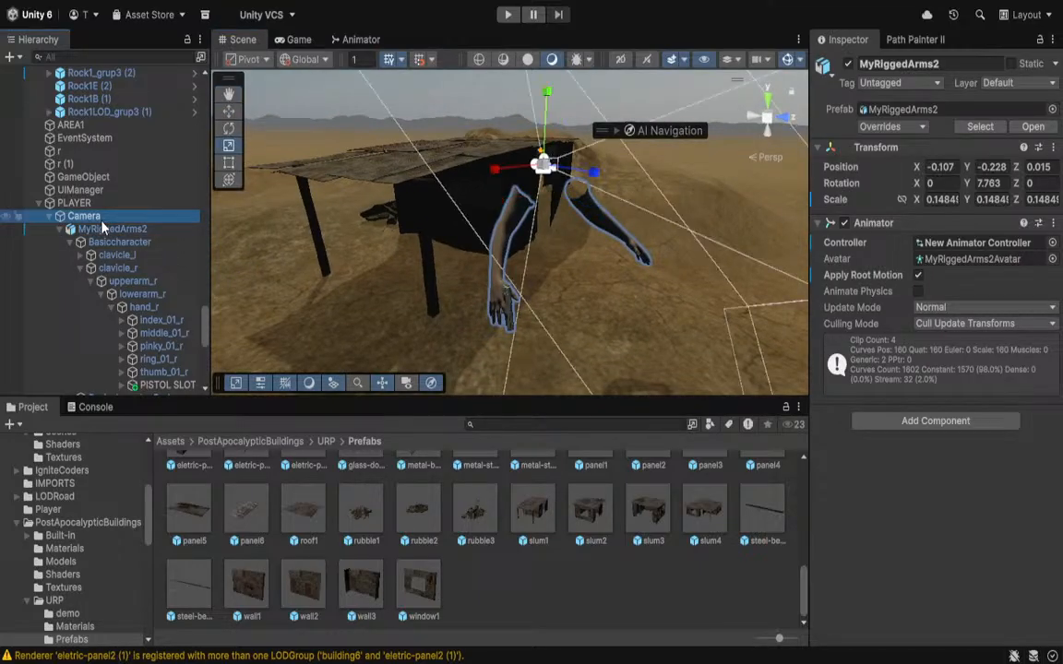
pyautogui.click(74, 203)
pyautogui.keyDown('alt'); pyautogui.moveTo(507, 213); pyautogui.dragTo(404, 240); pyautogui.keyUp('alt')
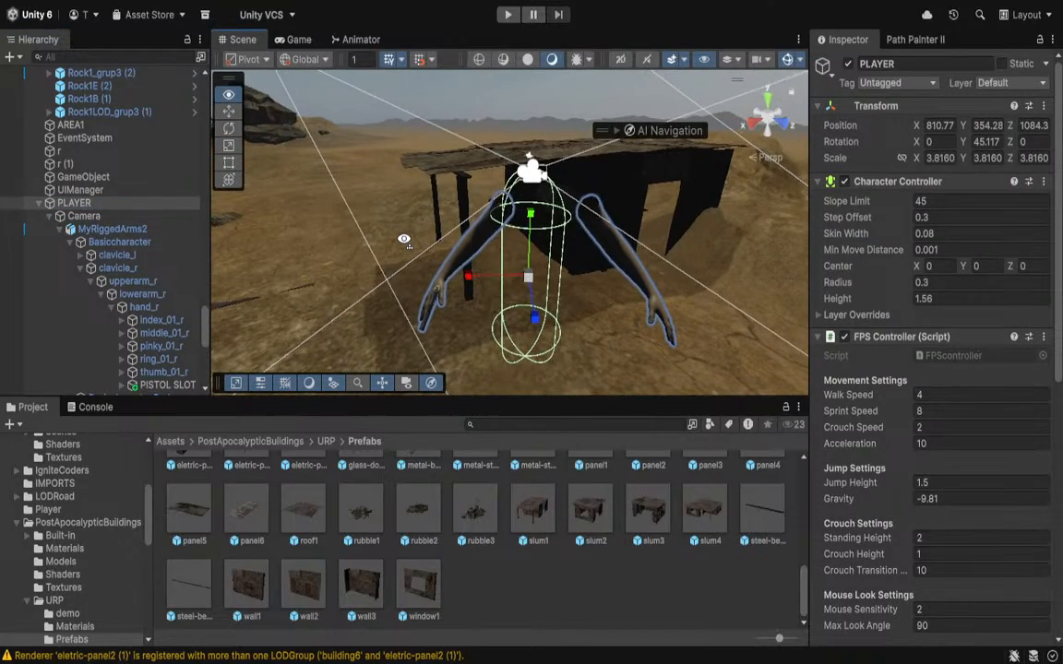
pyautogui.click(113, 229)
pyautogui.moveTo(546, 207); pyautogui.dragTo(529, 211)
# Move MyRiggedArms2 closer to the capsule's centre, to about X -0.03 and Z -0.027.
pyautogui.press('w')
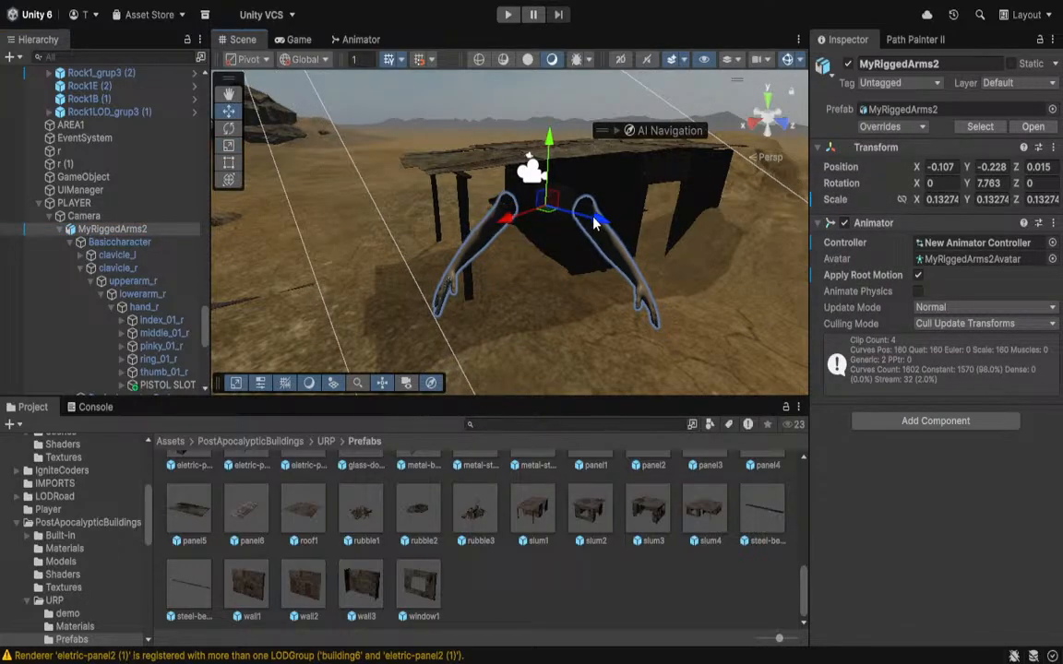
pyautogui.moveTo(595, 221); pyautogui.dragTo(514, 229)
pyautogui.moveTo(514, 228); pyautogui.dragTo(532, 211, button='right')
pyautogui.press('w')
pyautogui.press('s')
# Shrink MyRiggedArms2 further to a uniform scale of about 0.11.
pyautogui.press('r')
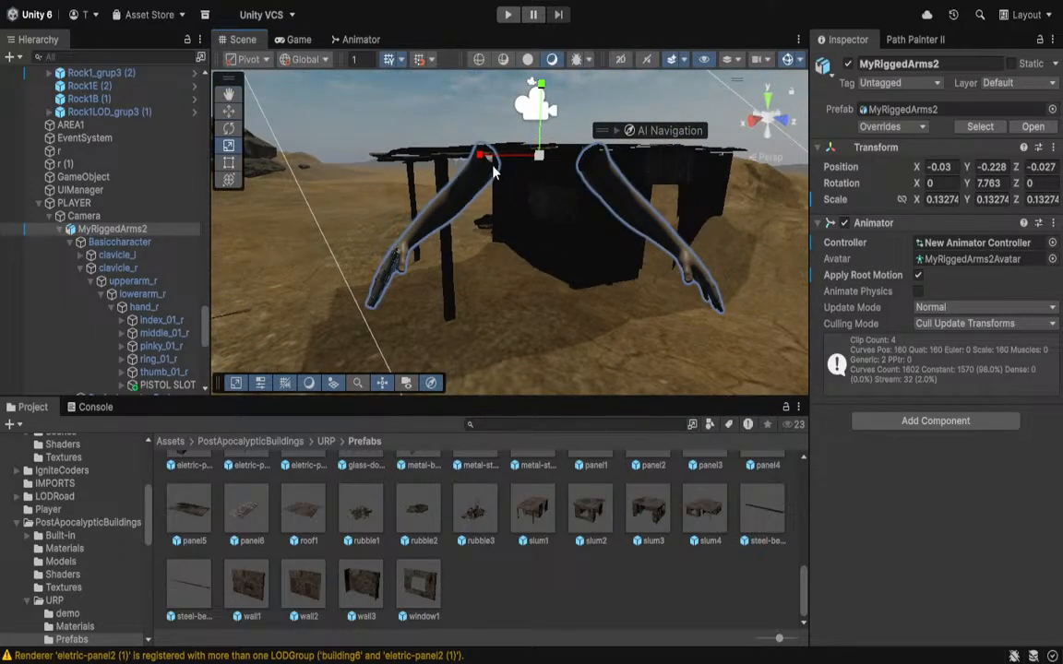
pyautogui.moveTo(482, 162); pyautogui.dragTo(487, 220, button='right')
pyautogui.press('s')
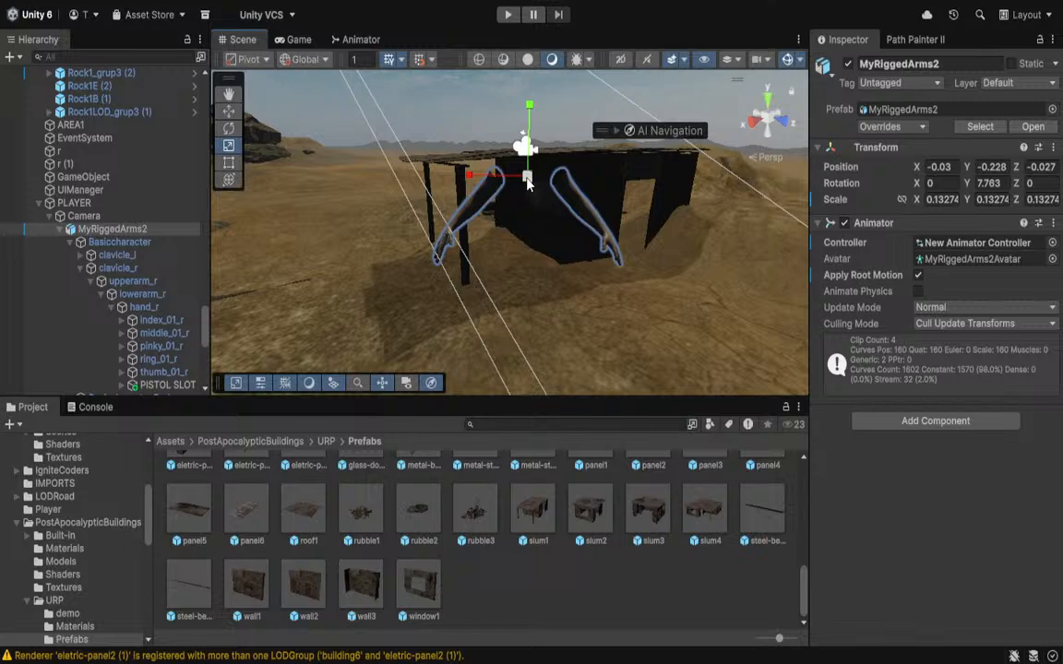
pyautogui.moveTo(528, 176); pyautogui.dragTo(514, 180)
# Play-test the resized arms with the pistol while walking to the slum1 shack's doorway.
pyautogui.click(508, 14)
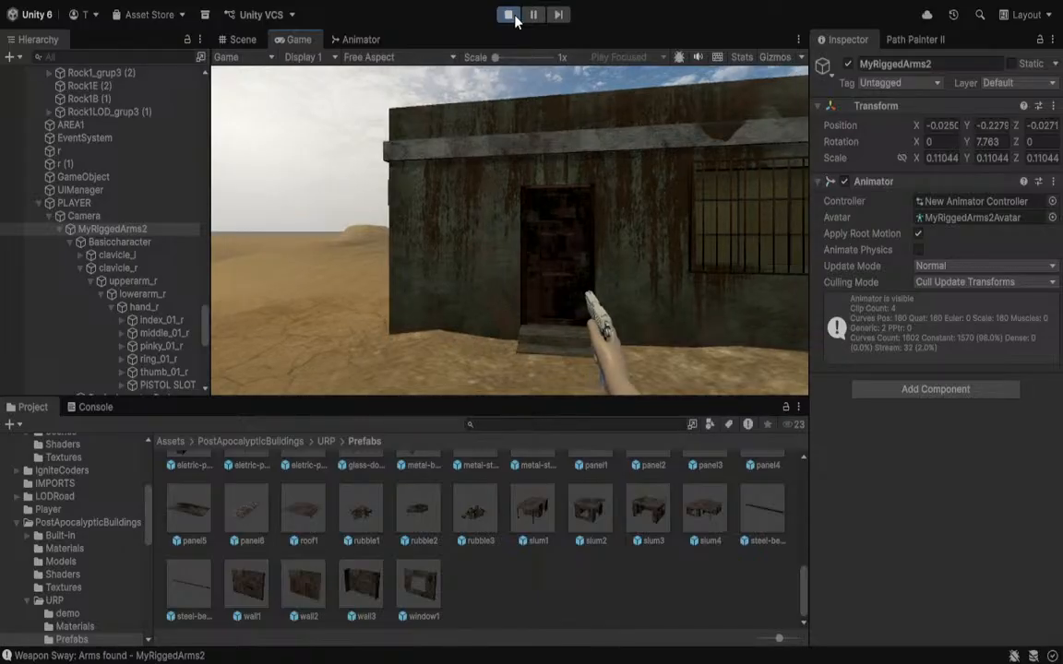
pyautogui.click(449, 174)
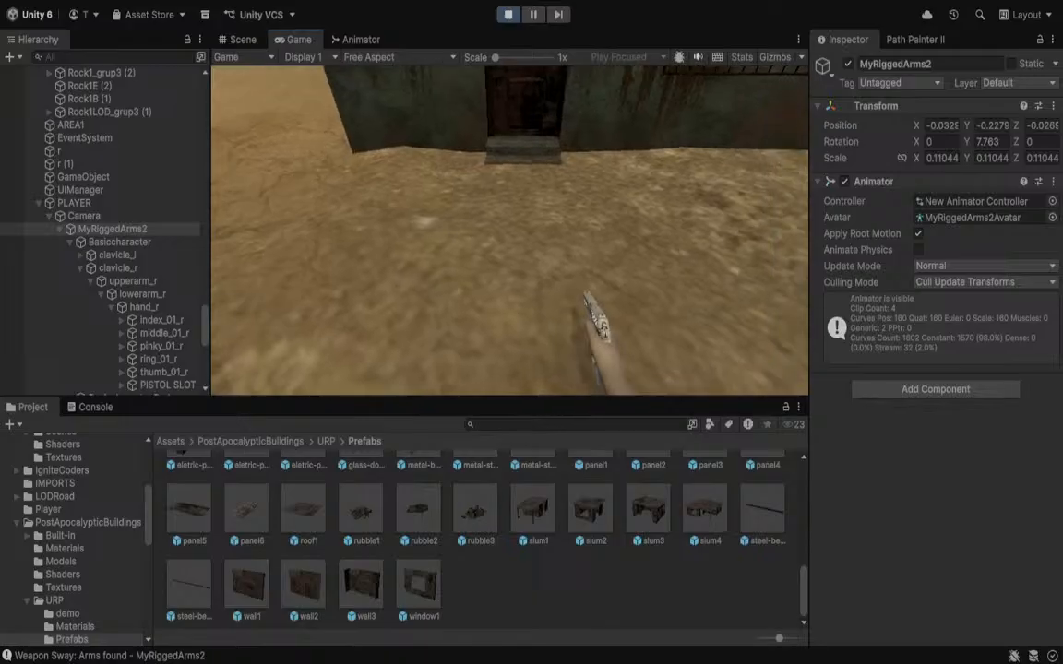
pyautogui.press('w')
pyautogui.press('w')
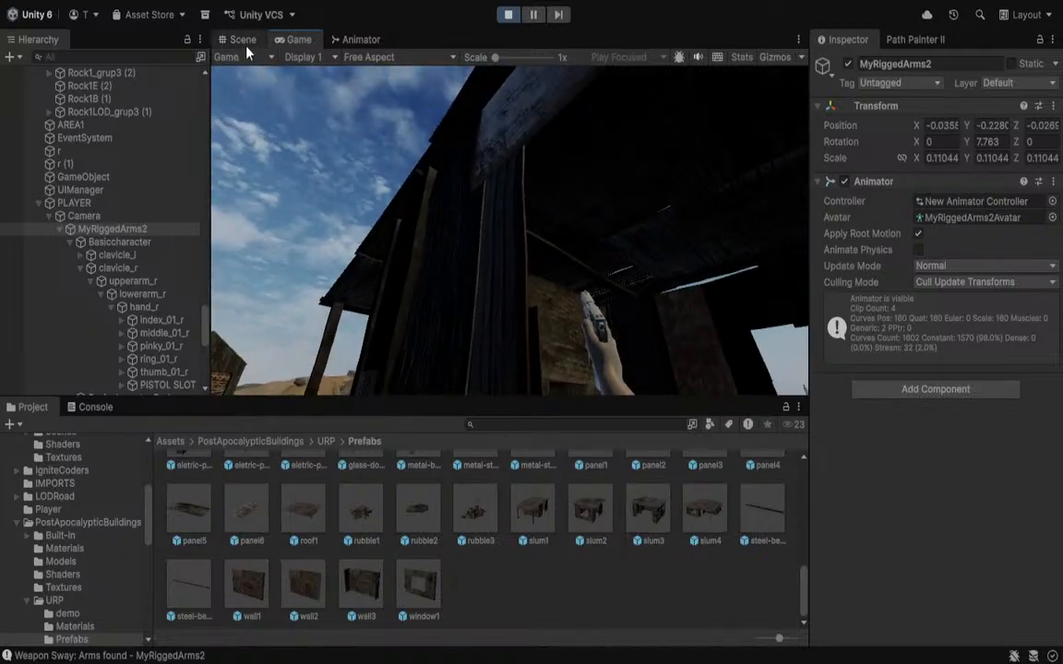
# Compare PLAYER's collision capsule with the slum1 doorway in the scene and look around the entrance from the game view.
pyautogui.click(243, 39)
pyautogui.moveTo(391, 172); pyautogui.dragTo(503, 218, button='right')
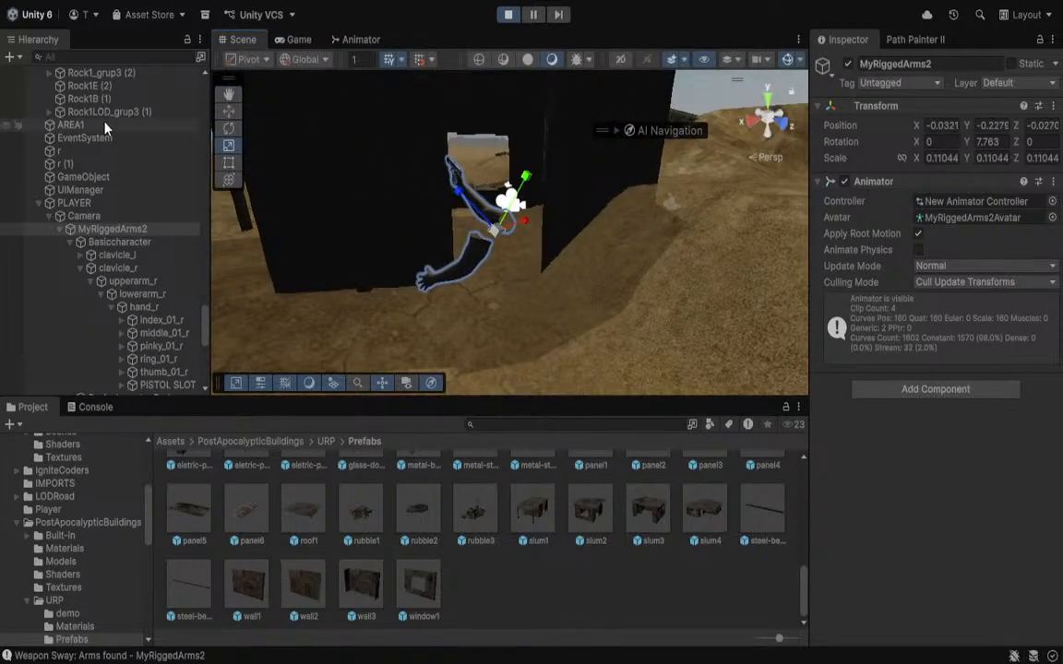
pyautogui.click(81, 217)
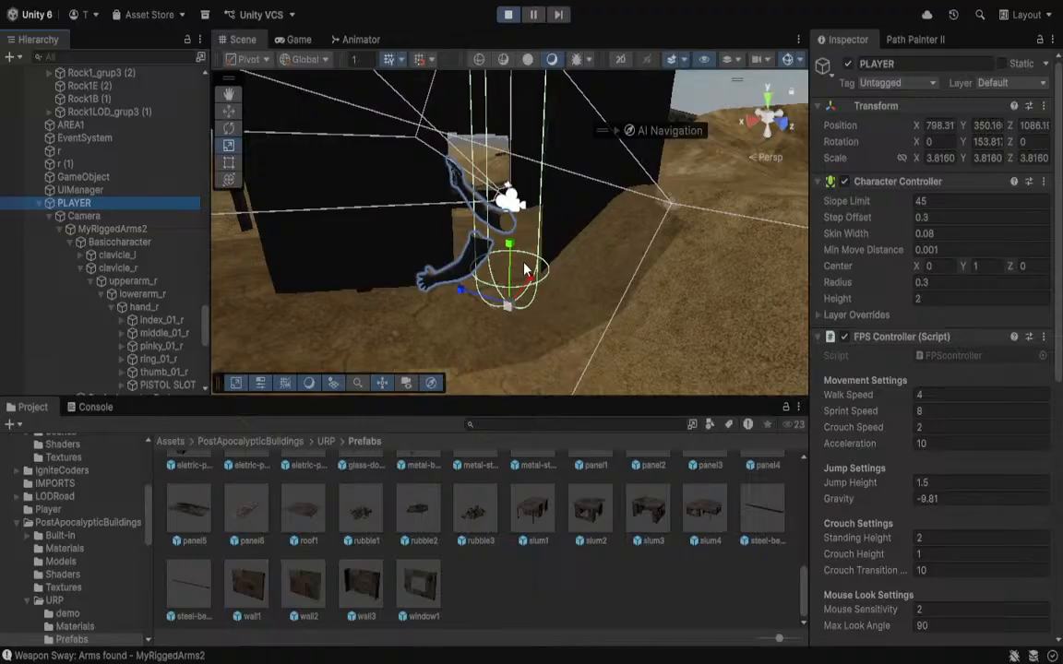
pyautogui.keyDown('alt'); pyautogui.moveTo(523, 268); pyautogui.dragTo(323, 73); pyautogui.keyUp('alt')
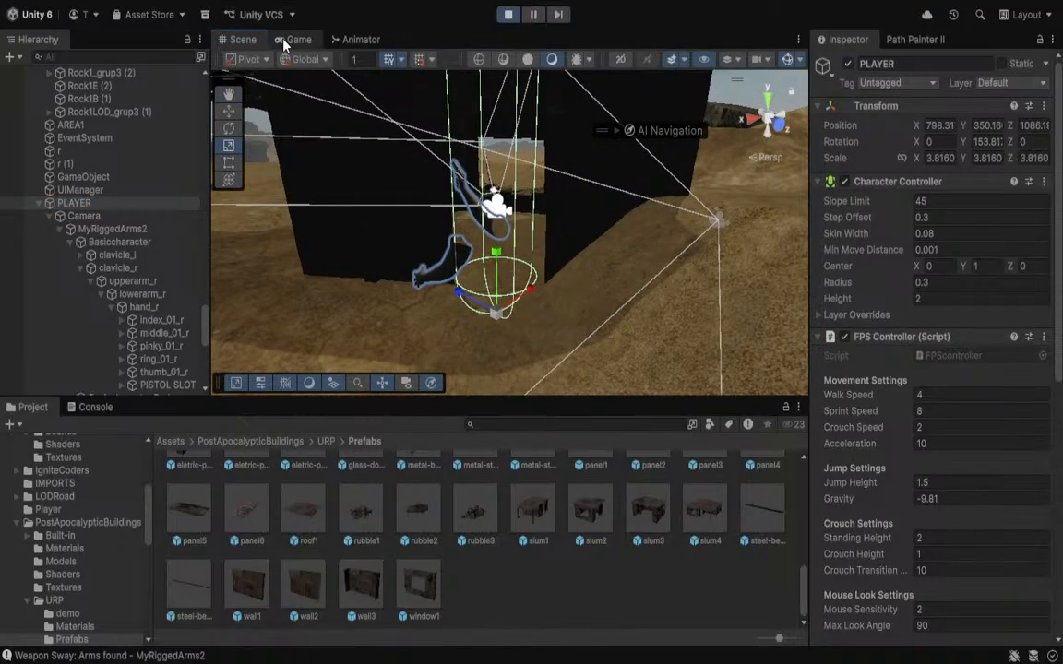
pyautogui.click(290, 39)
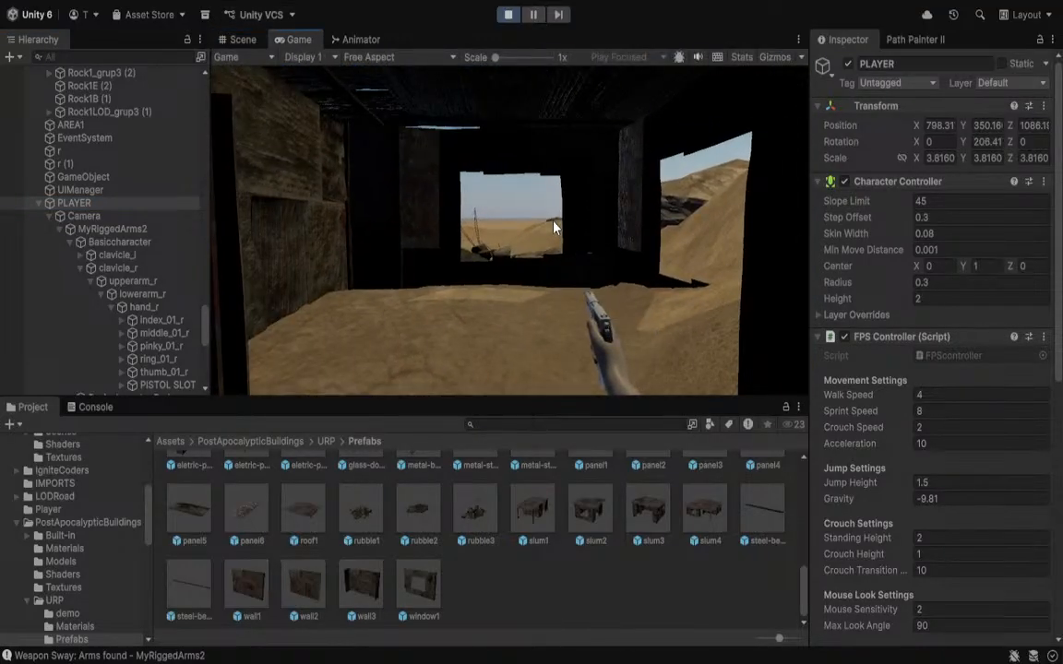
pyautogui.moveTo(817, 268)
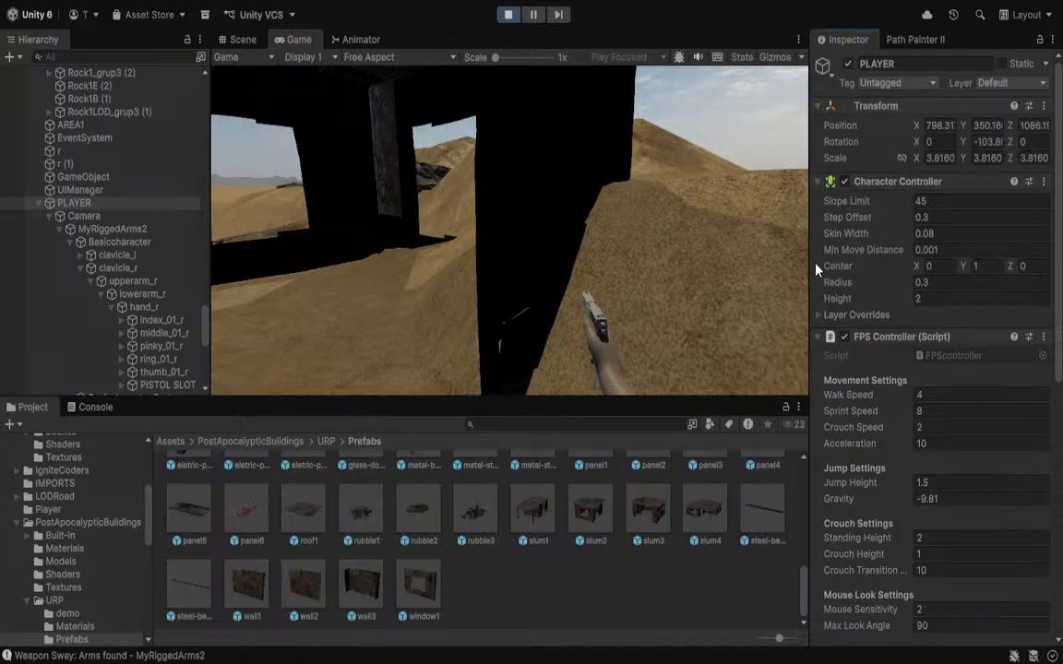
# Inspect the capsule beside the shack from the side, check the Character Controller's radius and height, and stop the play test.
pyautogui.click(243, 40)
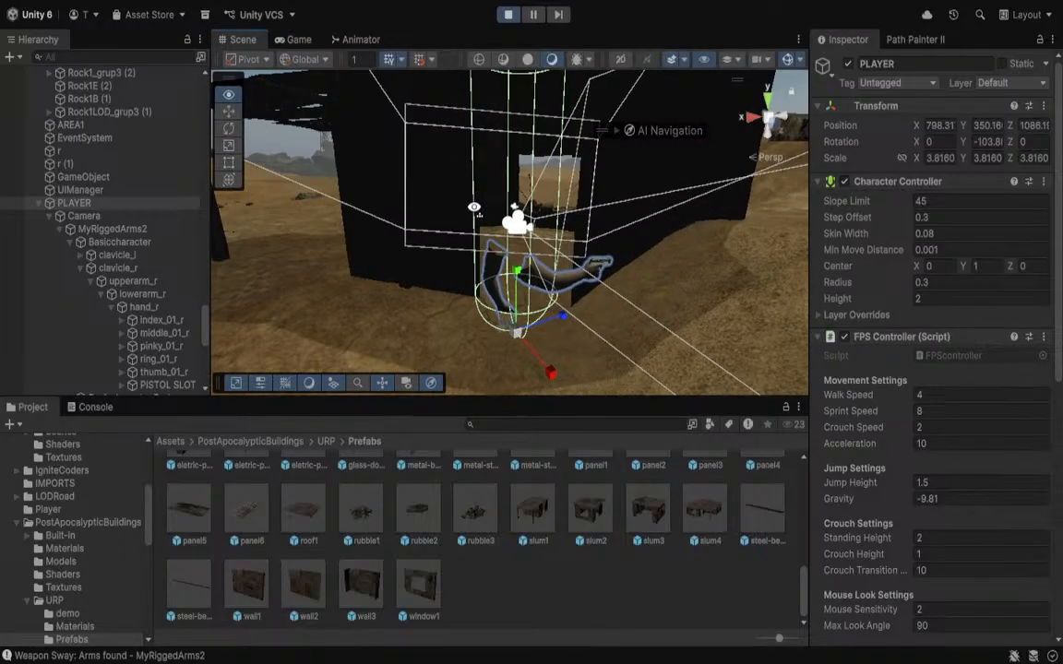
pyautogui.keyDown('alt'); pyautogui.moveTo(518, 199); pyautogui.dragTo(708, 167); pyautogui.keyUp('alt')
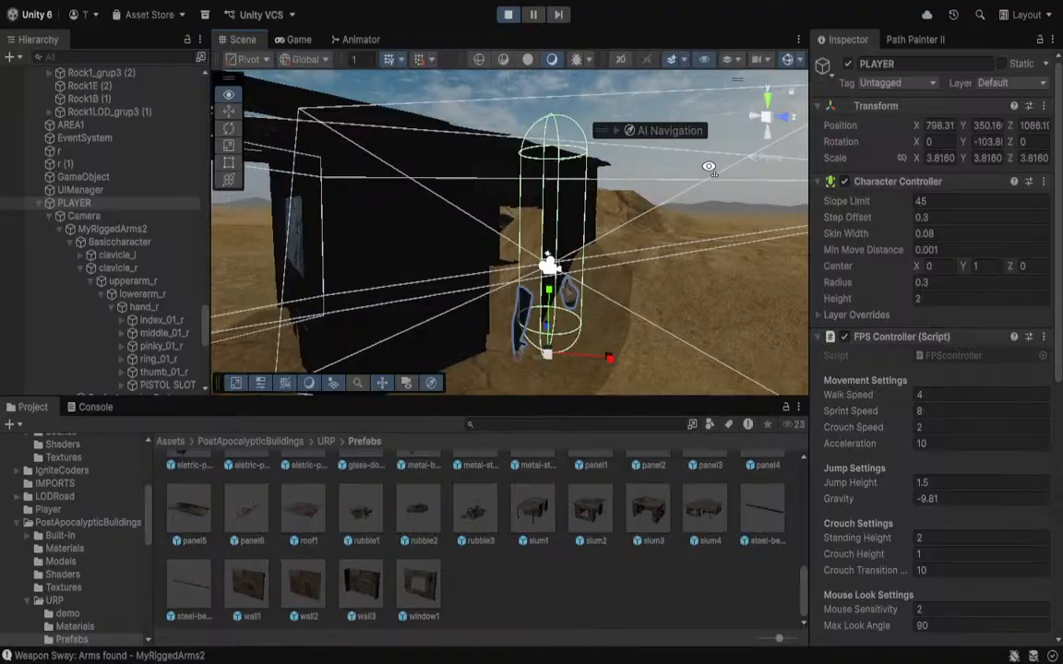
pyautogui.click(877, 283)
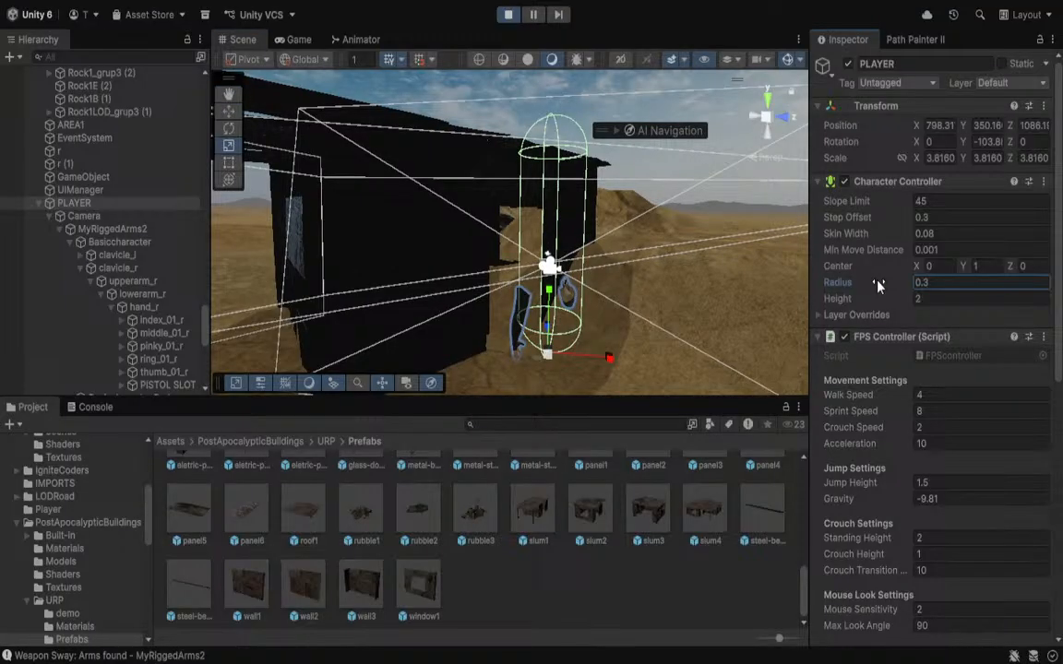
pyautogui.click(870, 300)
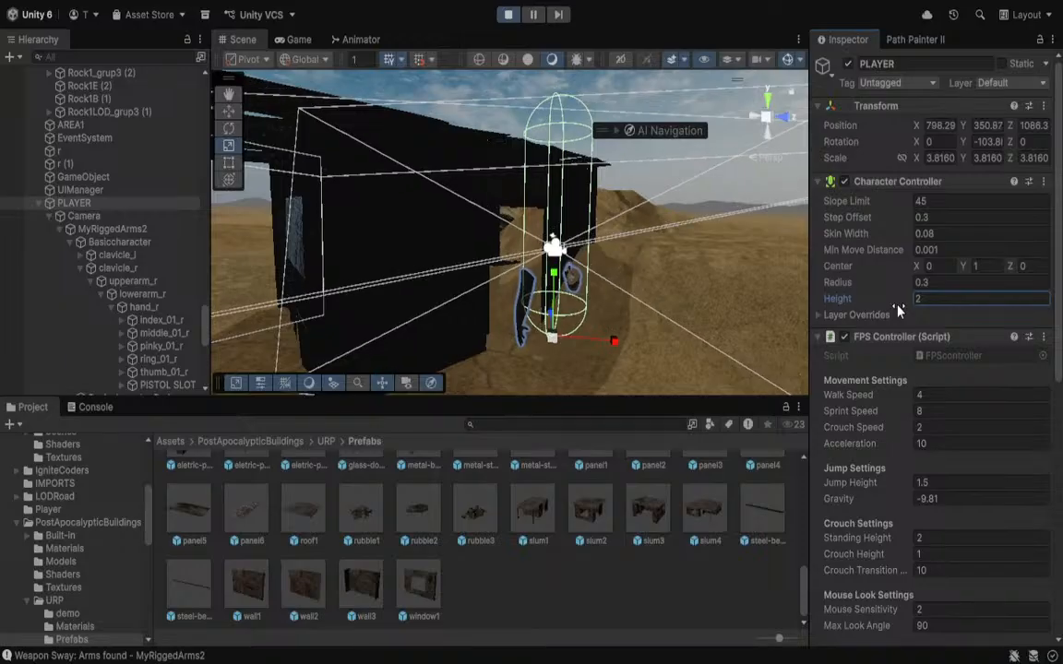
pyautogui.click(510, 16)
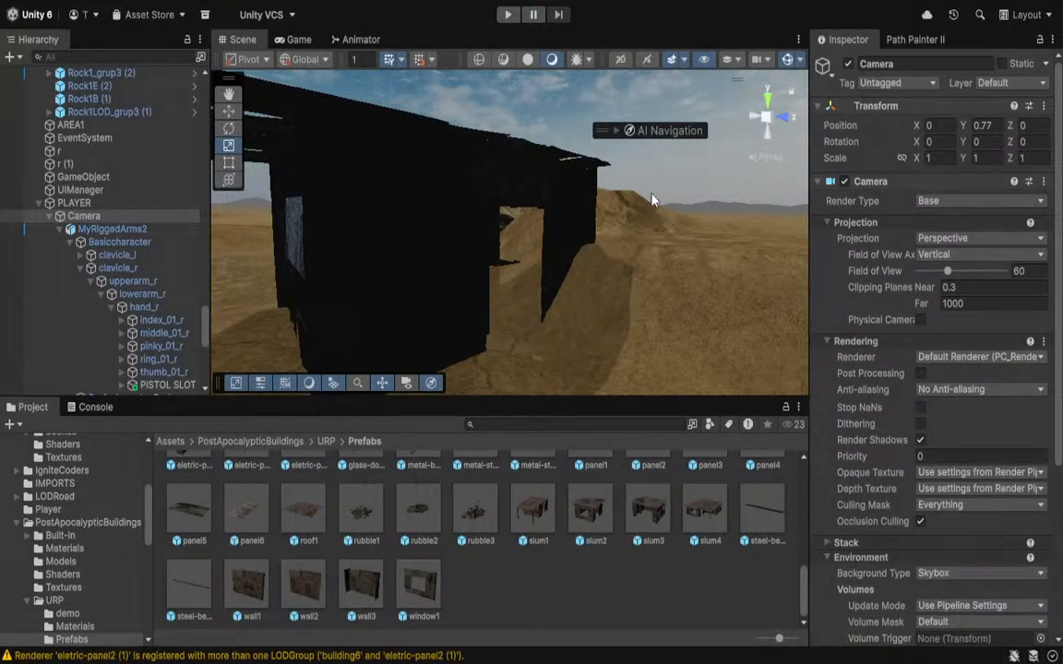
# Shrink PLAYER vertically to a Y scale of about 2.96, leaving its X and Z scale at 3.816.
pyautogui.moveTo(651, 199); pyautogui.dragTo(890, 244, button='right')
pyautogui.press('s')
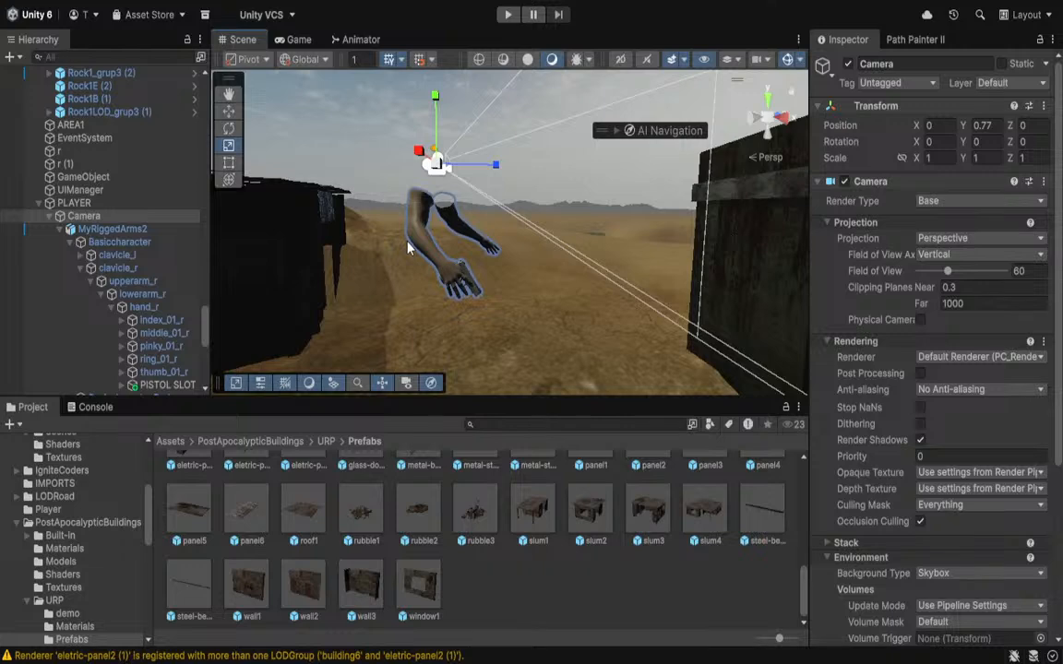
pyautogui.click(94, 204)
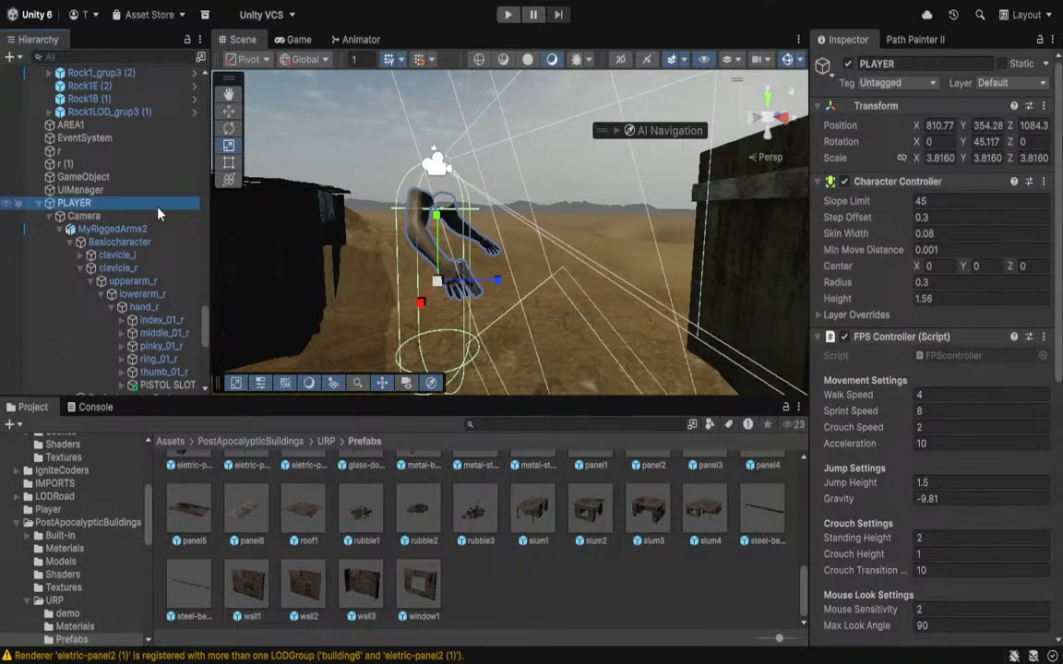
pyautogui.press('s')
pyautogui.moveTo(479, 217); pyautogui.dragTo(496, 232, button='right')
pyautogui.press('w')
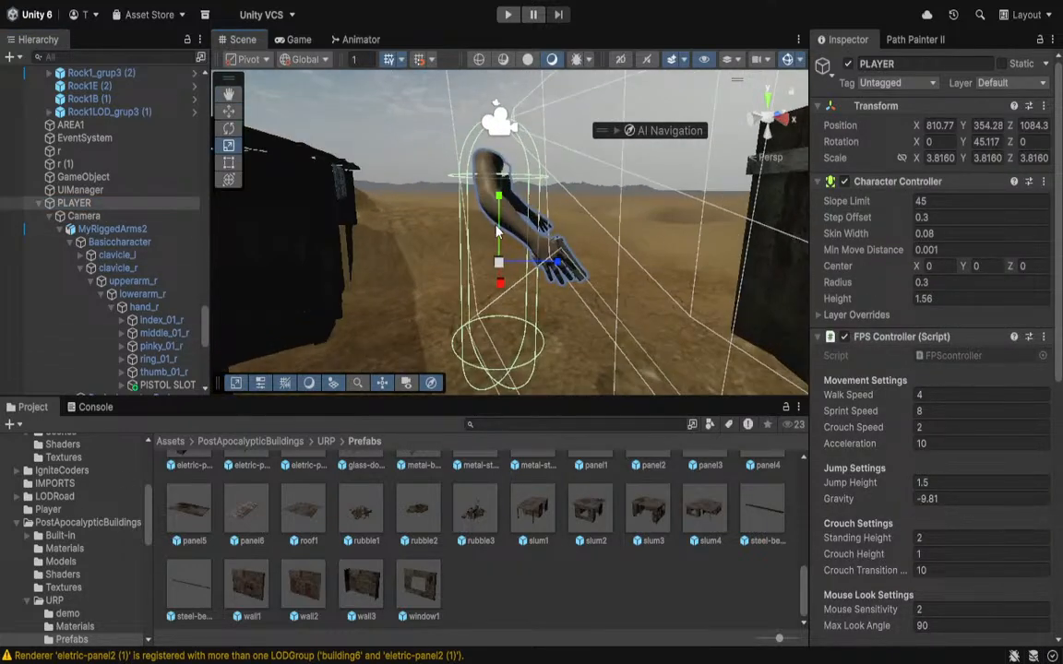
pyautogui.moveTo(498, 198); pyautogui.dragTo(498, 189)
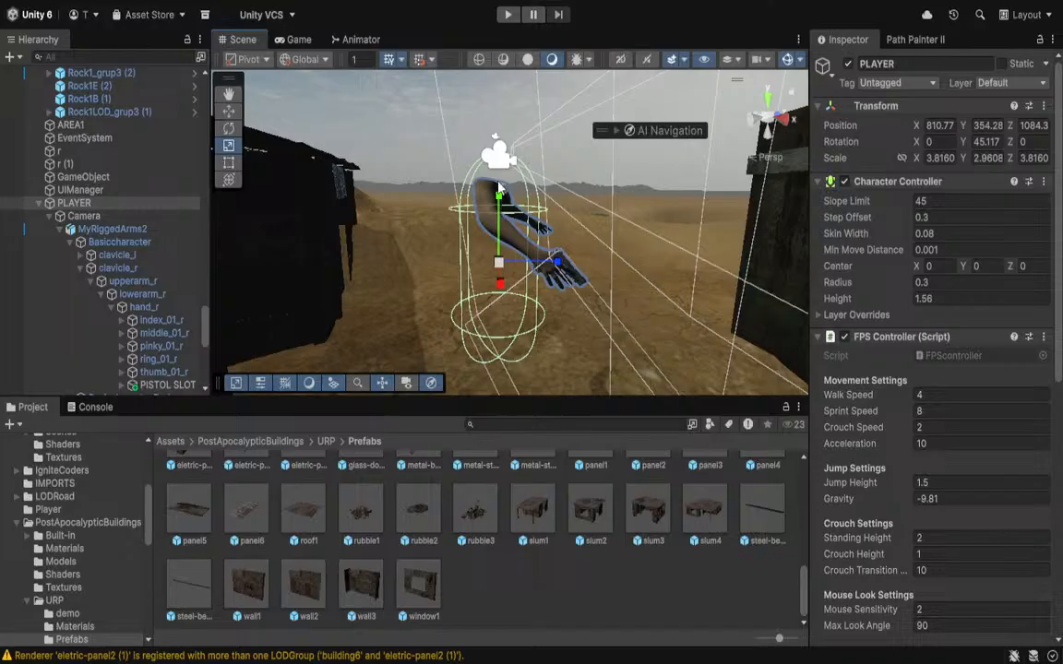
# Play-test the shortened player by walking into and around the slum1 shack and over to the rusty green building, and stop the test.
pyautogui.click(507, 16)
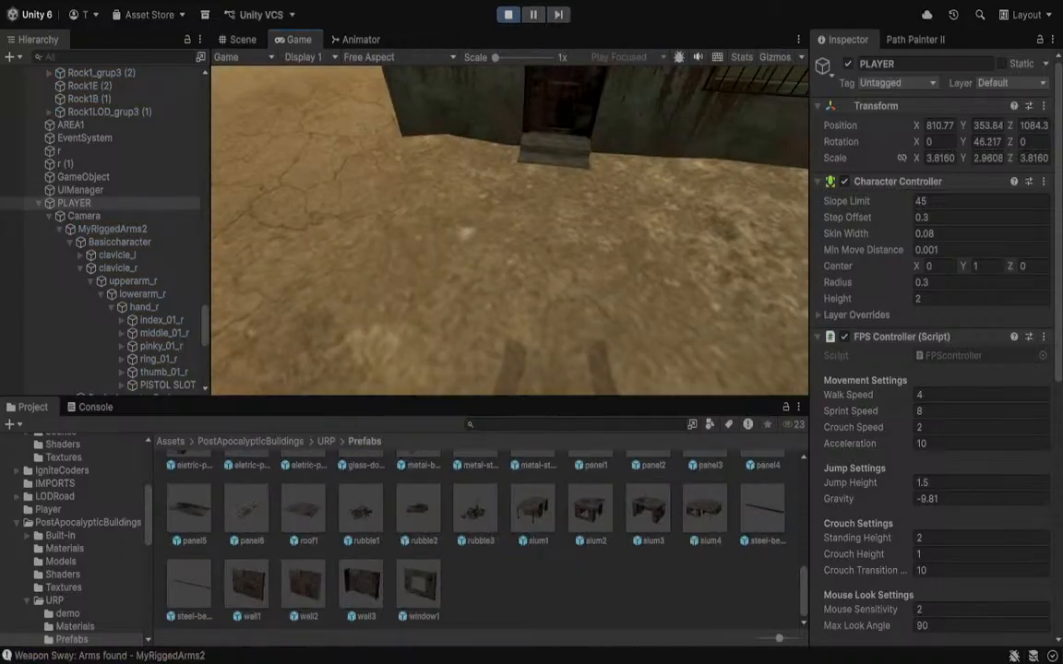
pyautogui.press('w')
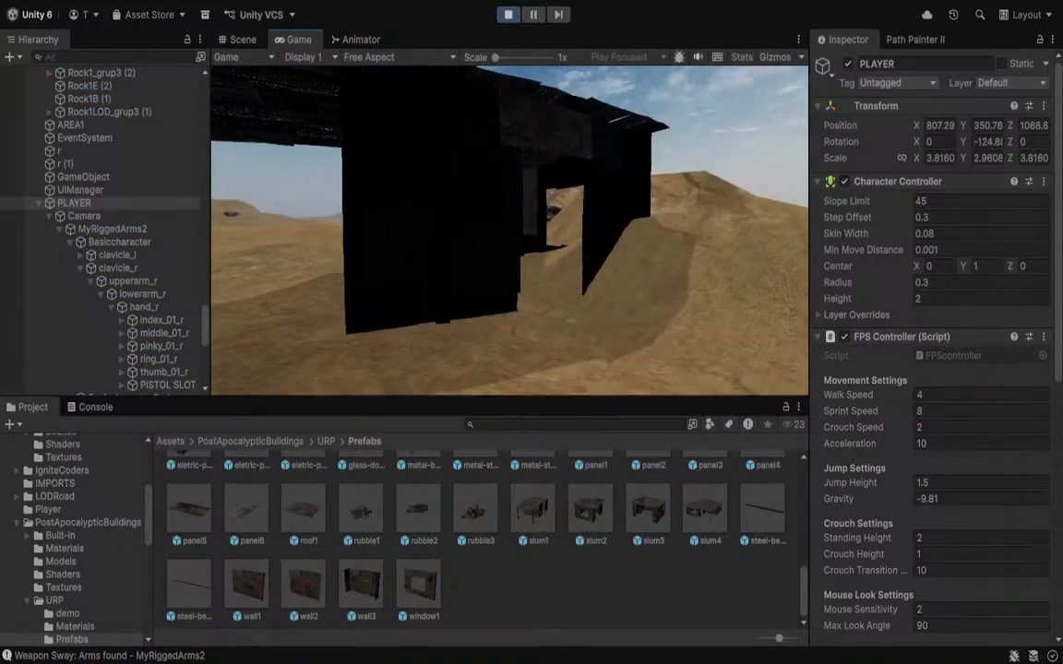
pyautogui.press('w')
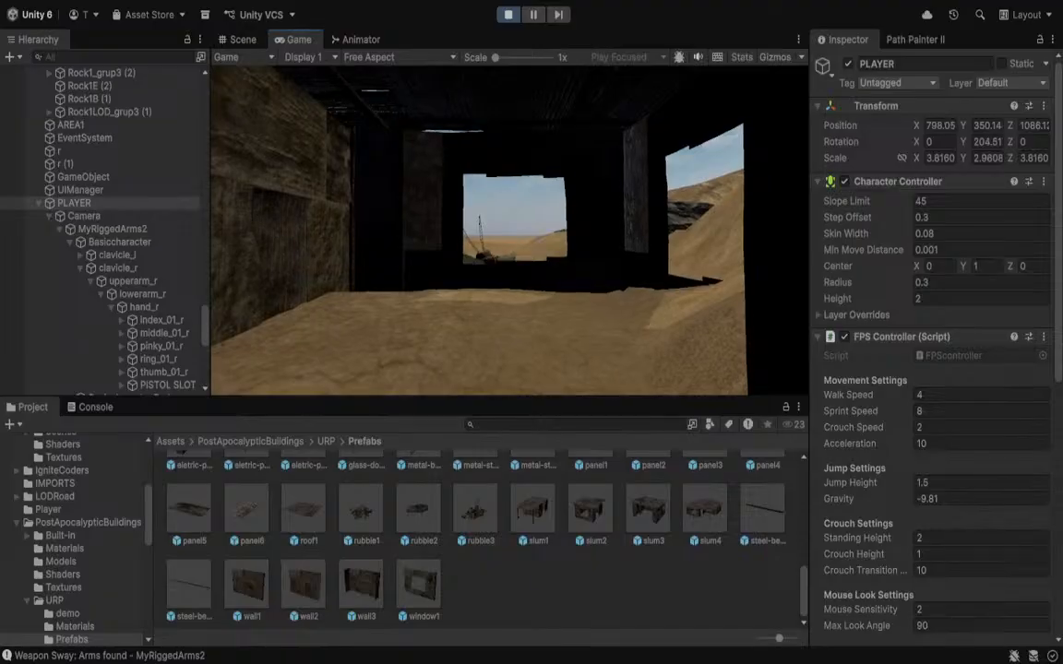
pyautogui.press('w')
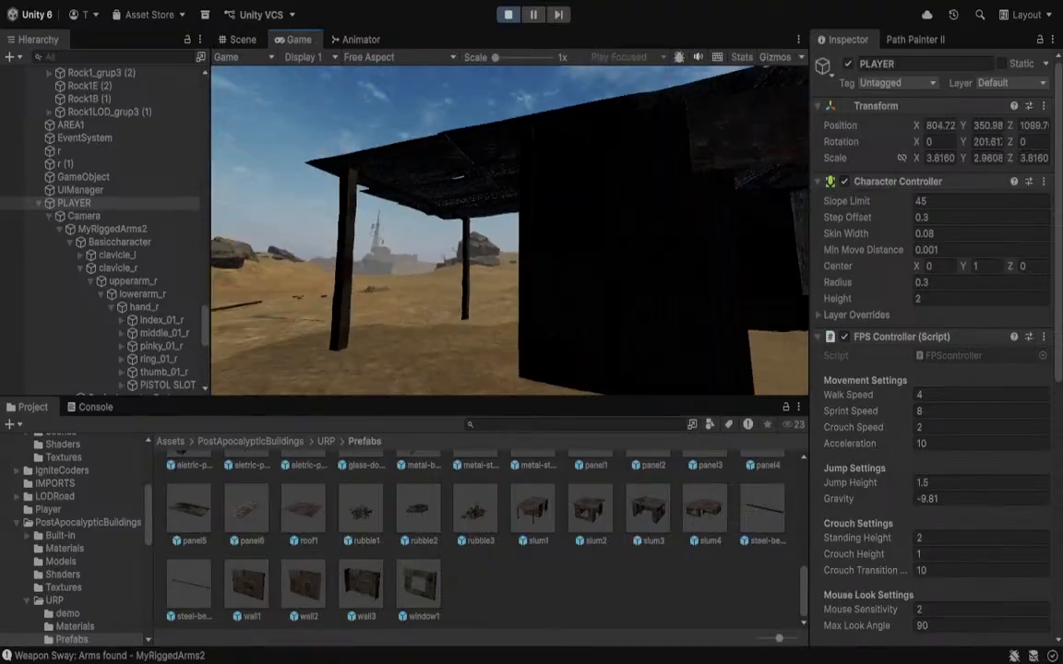
pyautogui.press('w')
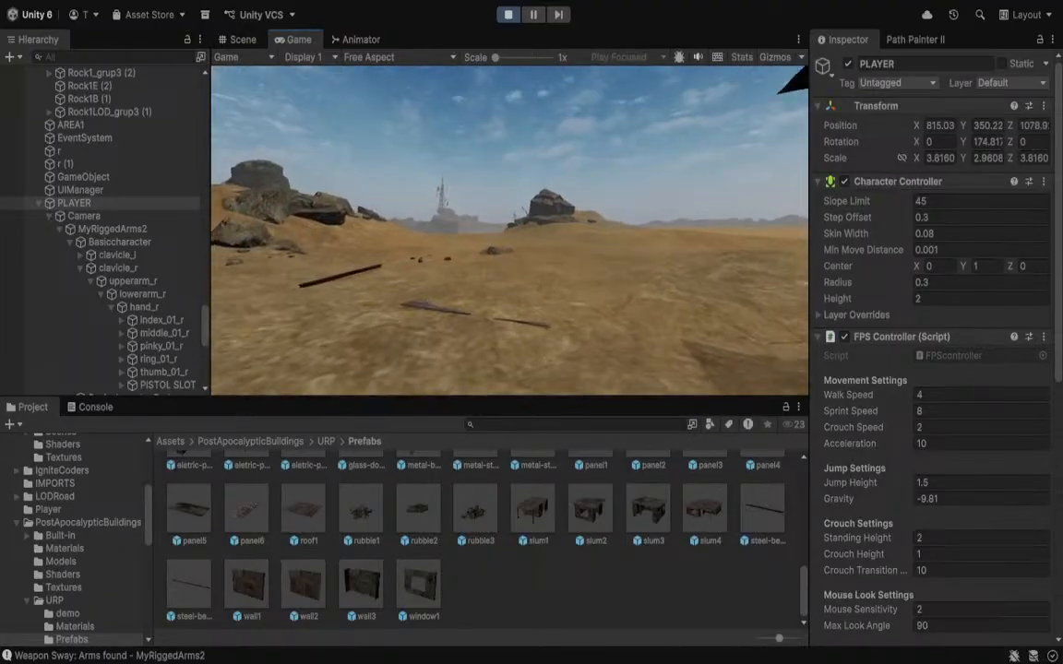
pyautogui.press('w')
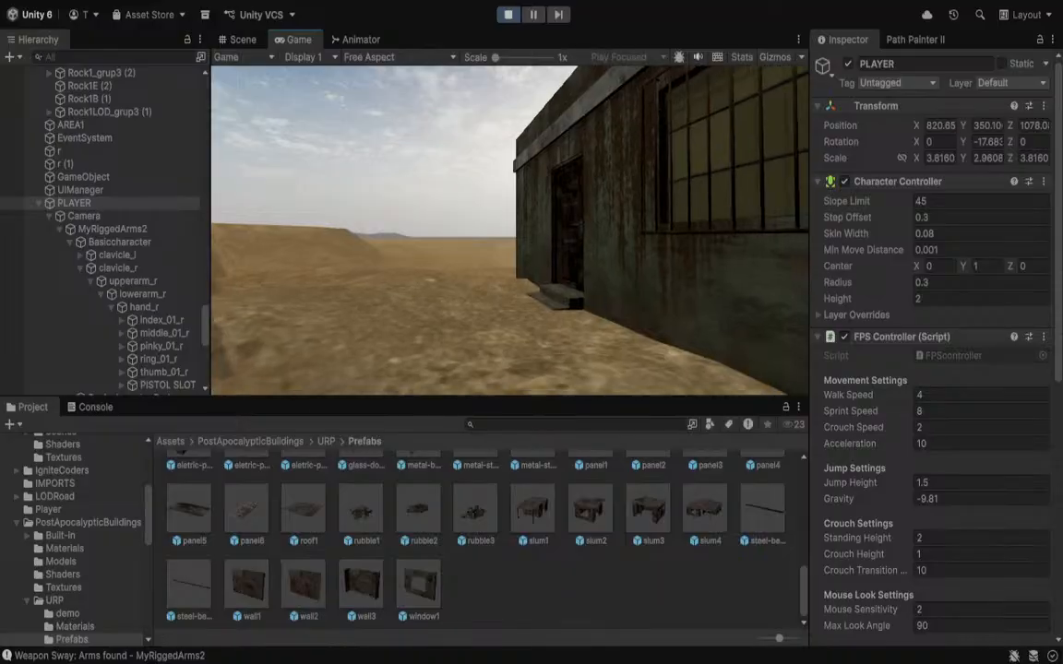
pyautogui.press('Escape')
pyautogui.click(505, 17)
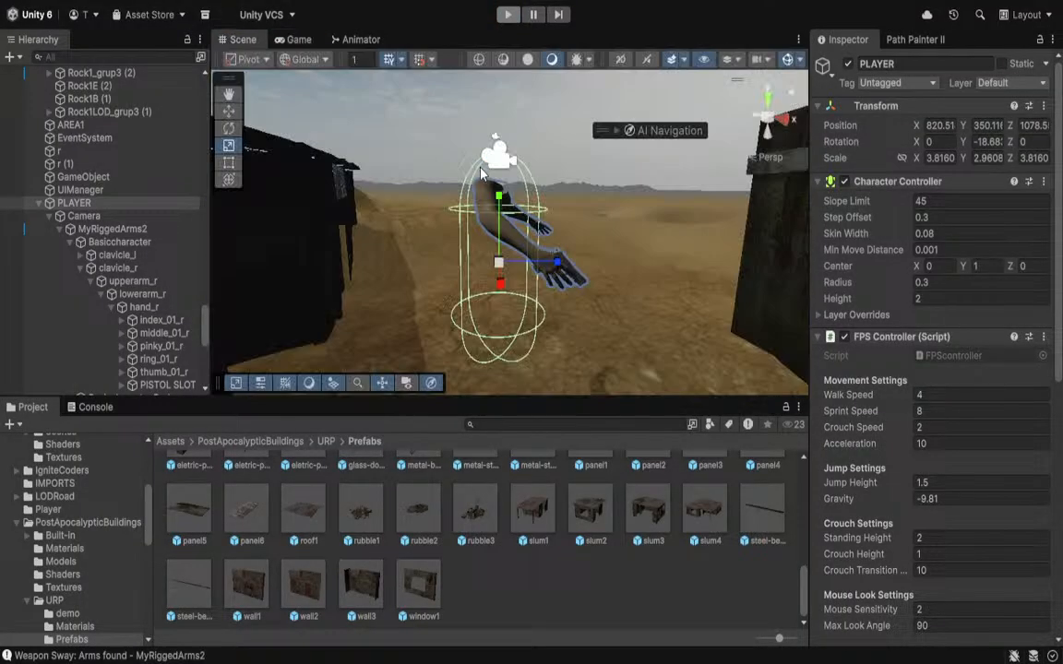
# Raise Camera and MyRiggedArms2 together above the top of PLAYER's collision capsule.
pyautogui.moveTo(433, 188)
pyautogui.mouseDown(button='right')
pyautogui.moveTo(417, 189)
pyautogui.moveTo(426, 190)
pyautogui.mouseUp(button='right')
pyautogui.press('s')
pyautogui.click(117, 217)
pyautogui.keyDown('ctrl'); pyautogui.click(112, 228); pyautogui.keyUp('ctrl')
pyautogui.press('w')
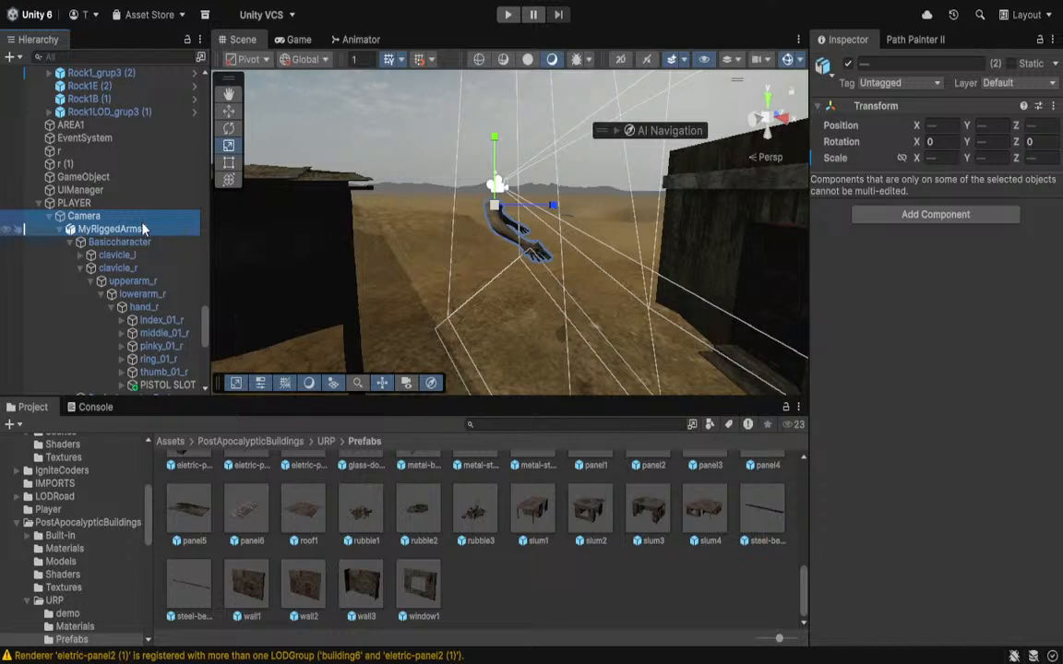
pyautogui.moveTo(494, 143); pyautogui.dragTo(498, 105)
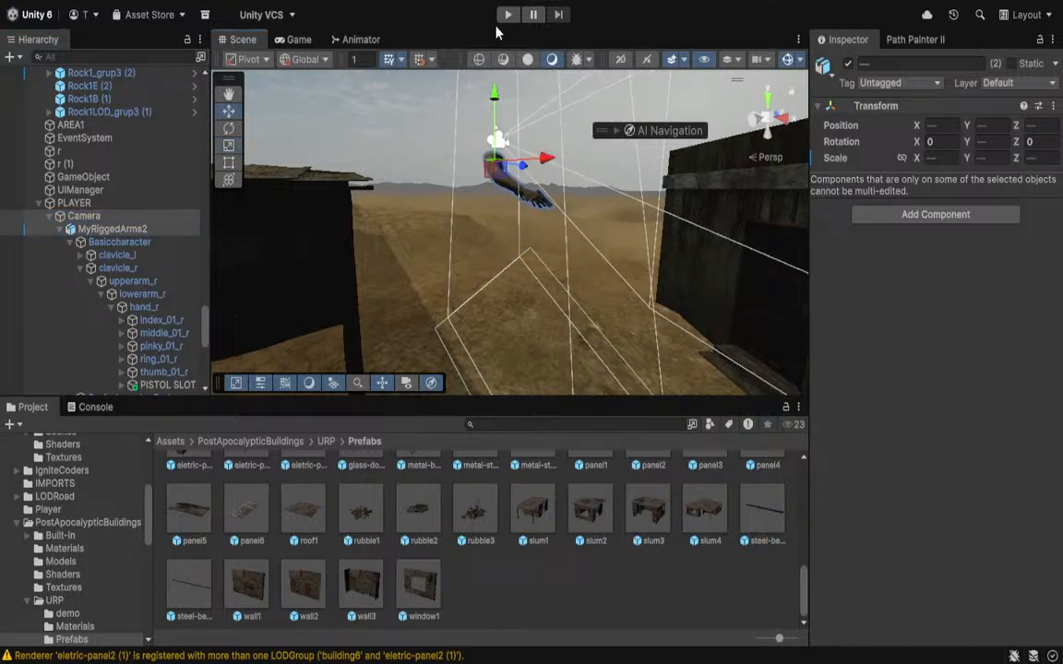
# Play-test the raised camera by walking to the slum1 shack and comparing the eye height with the green building's door.
pyautogui.click(506, 15)
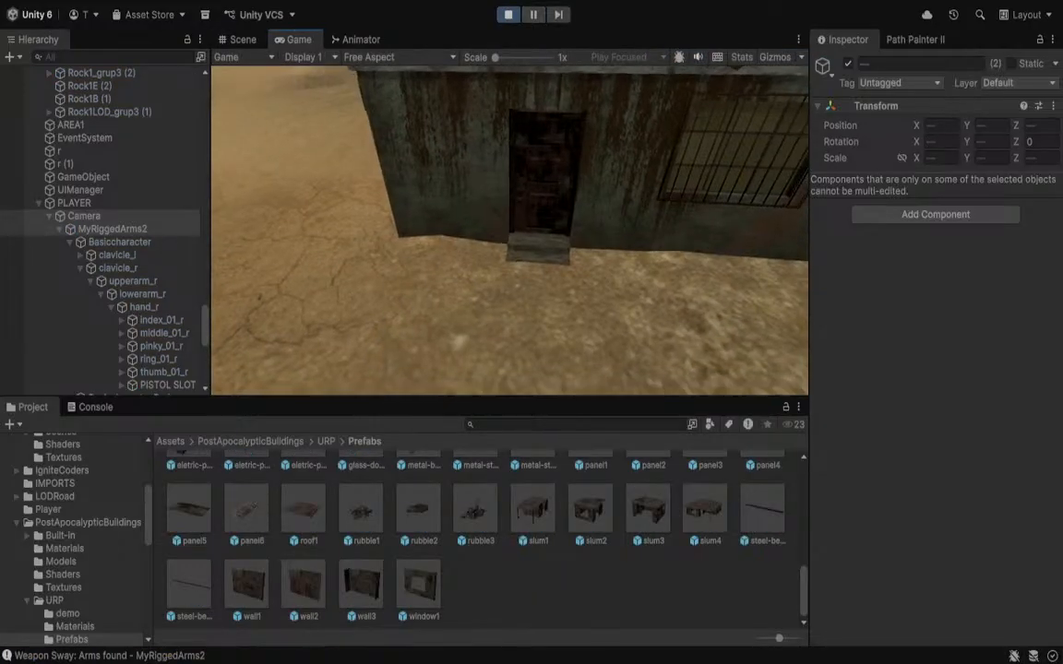
pyautogui.press('w')
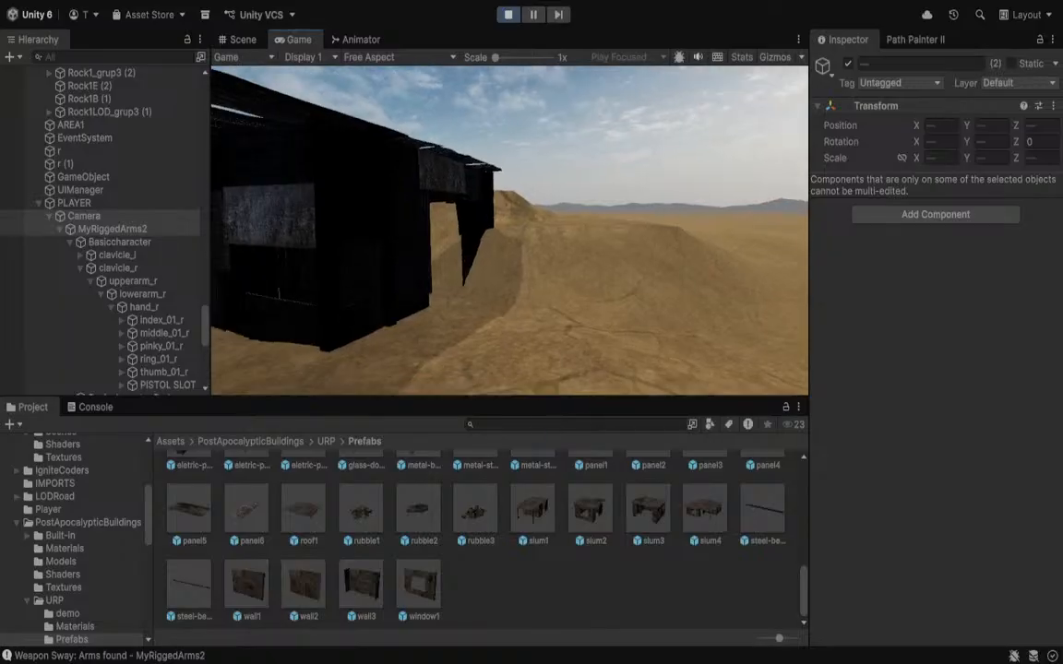
pyautogui.press('w')
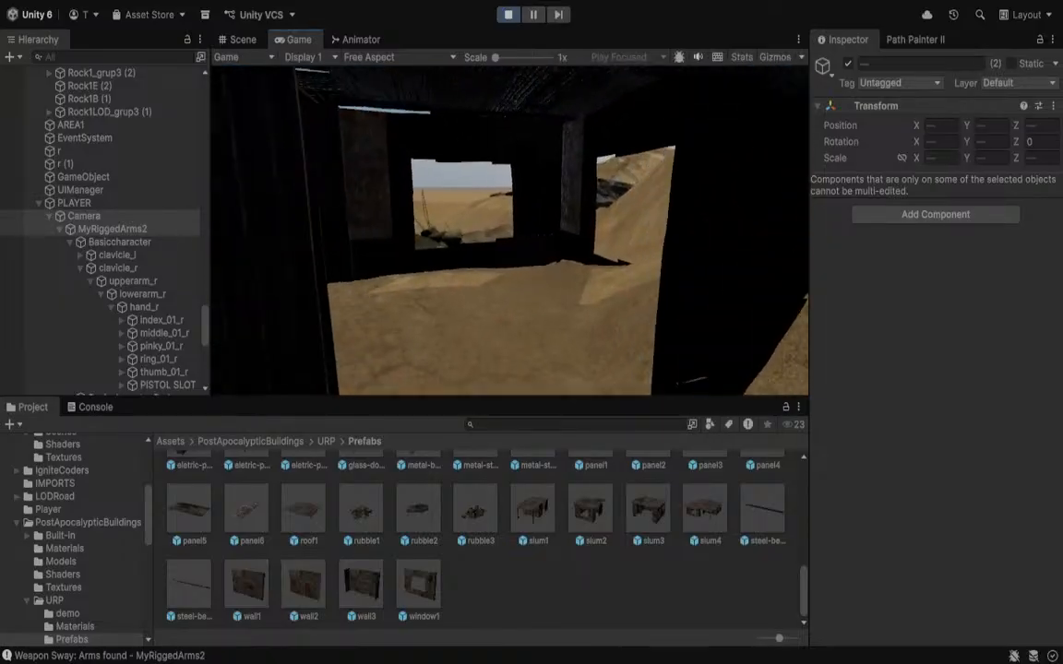
pyautogui.press('w')
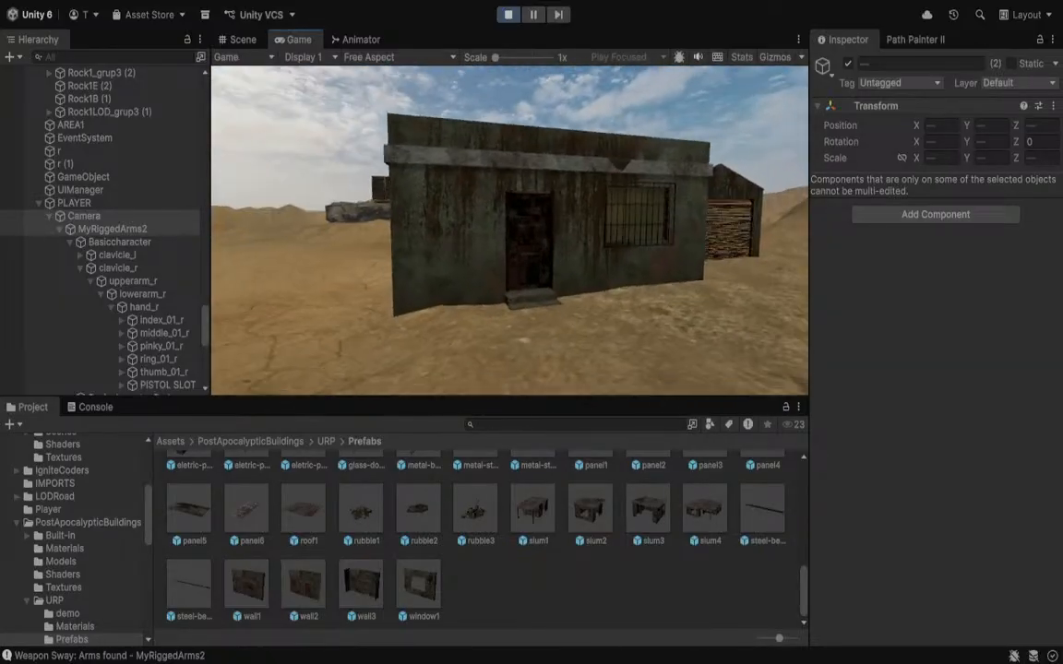
pyautogui.press('w')
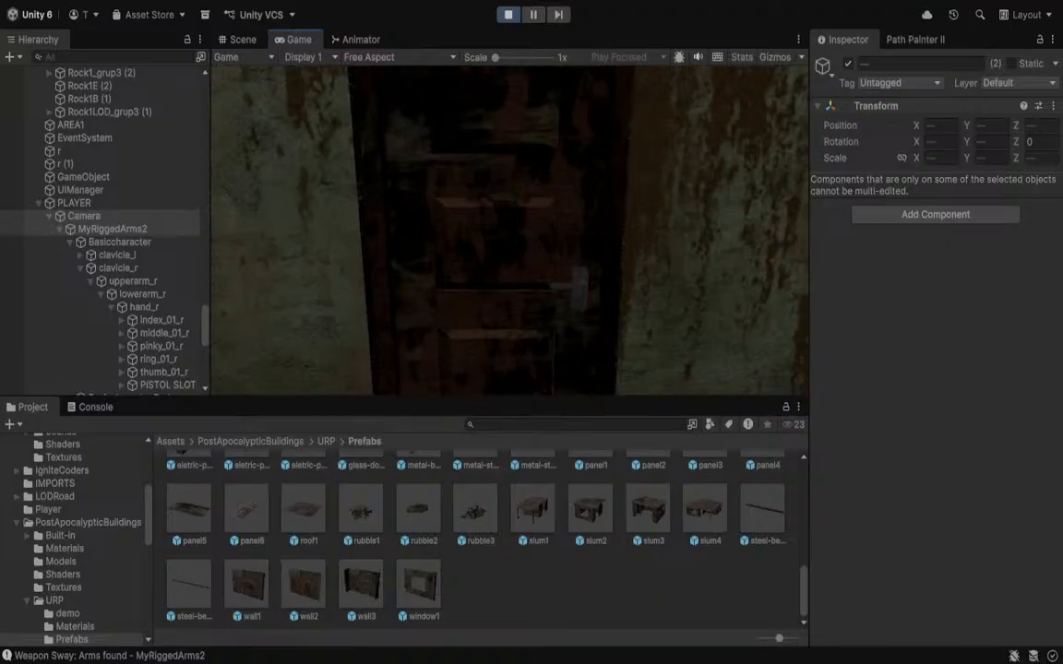
pyautogui.press('s')
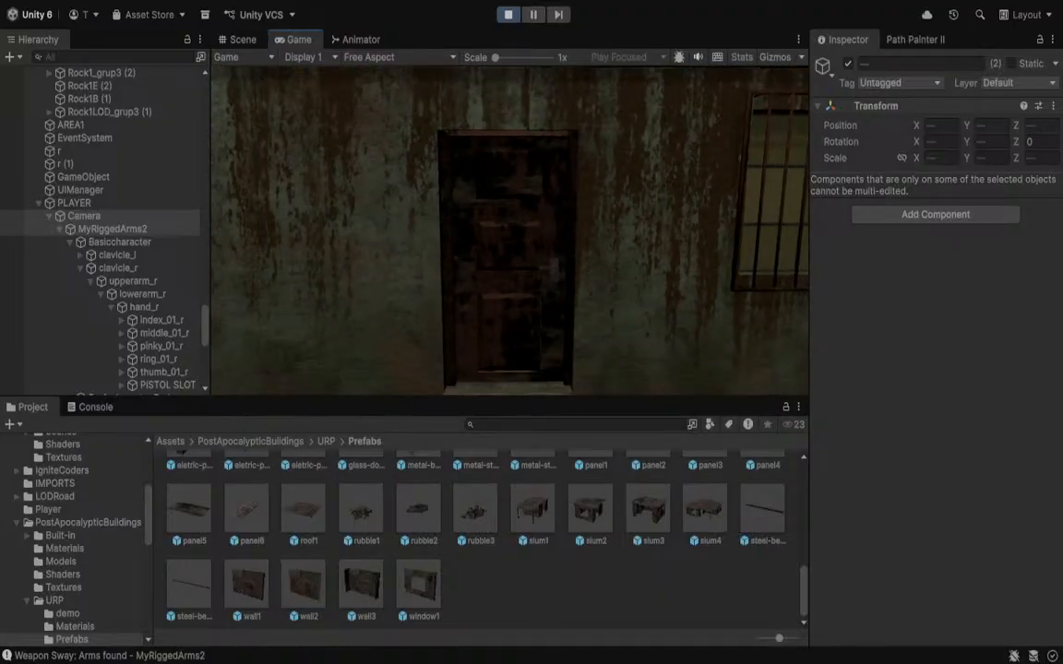
# Return to the slum1 shack, walk in and out through its doorway to check the clearance, and stop the play test.
pyautogui.press('w')
pyautogui.press('w')
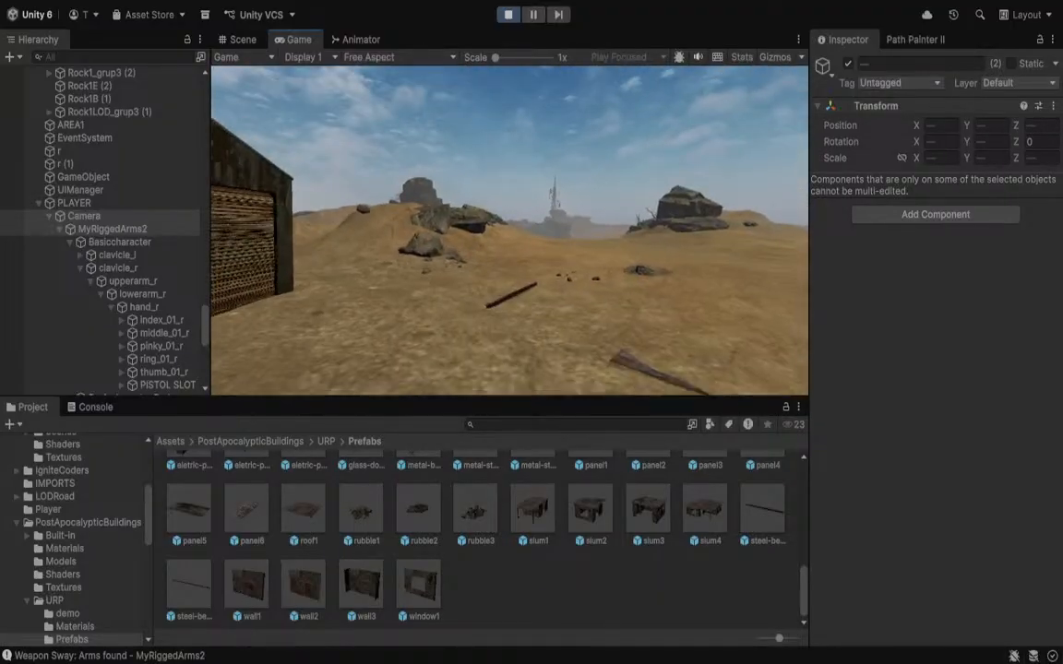
pyautogui.press('w')
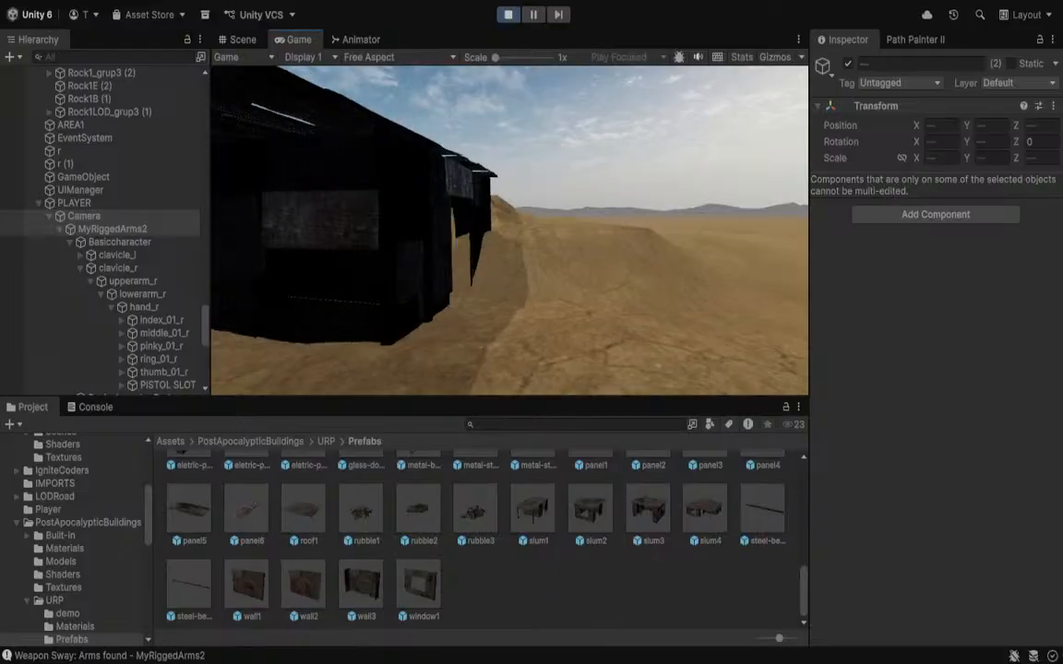
pyautogui.press('w')
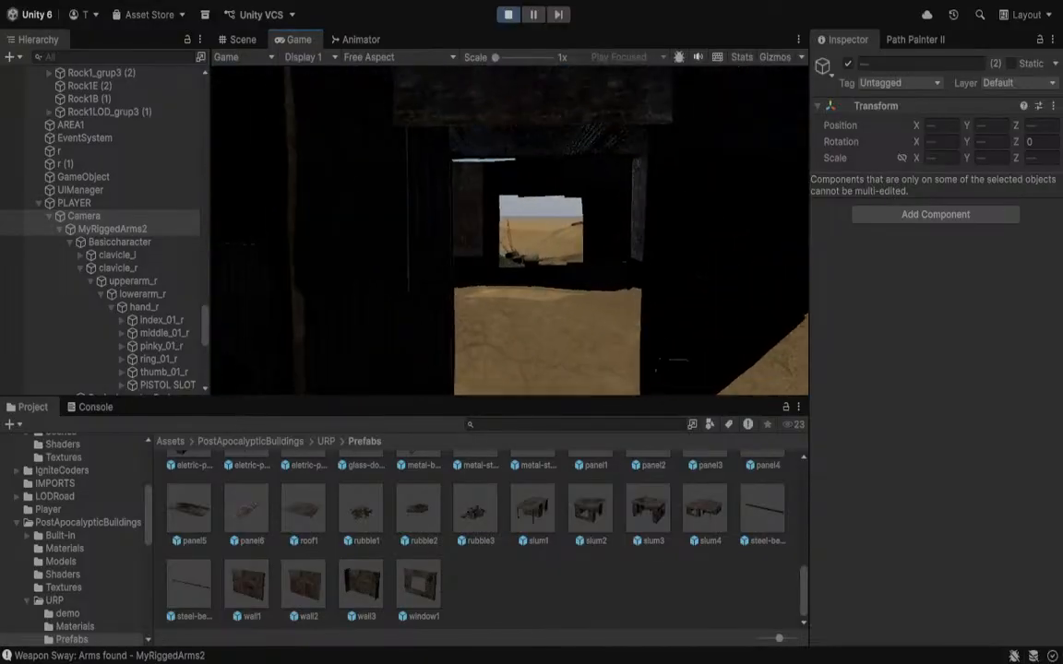
pyautogui.press('a')
pyautogui.press('s')
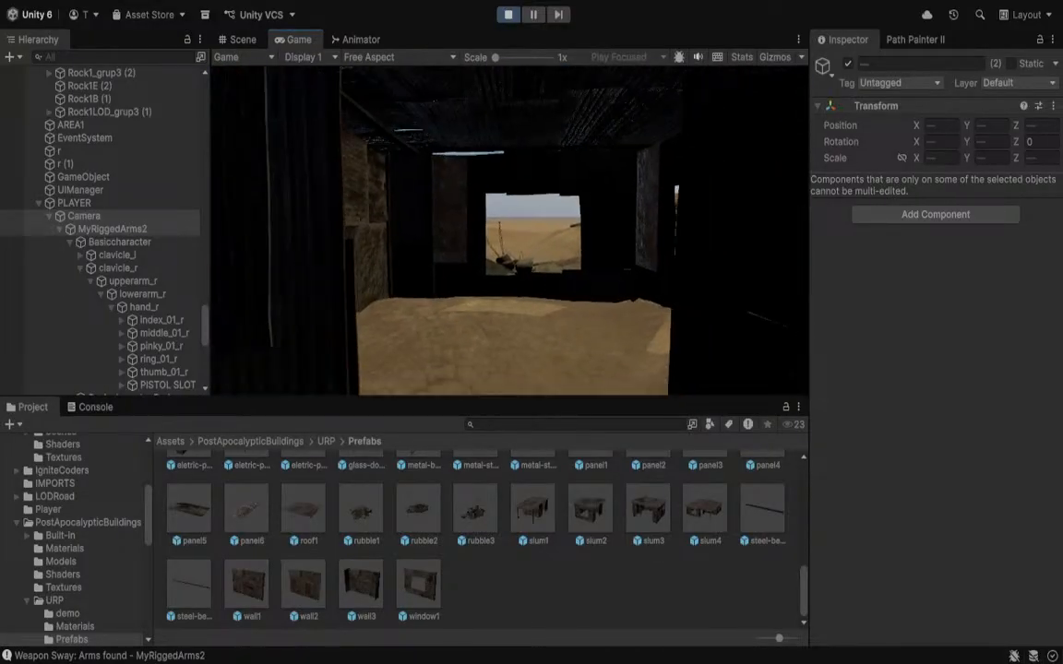
pyautogui.press('w')
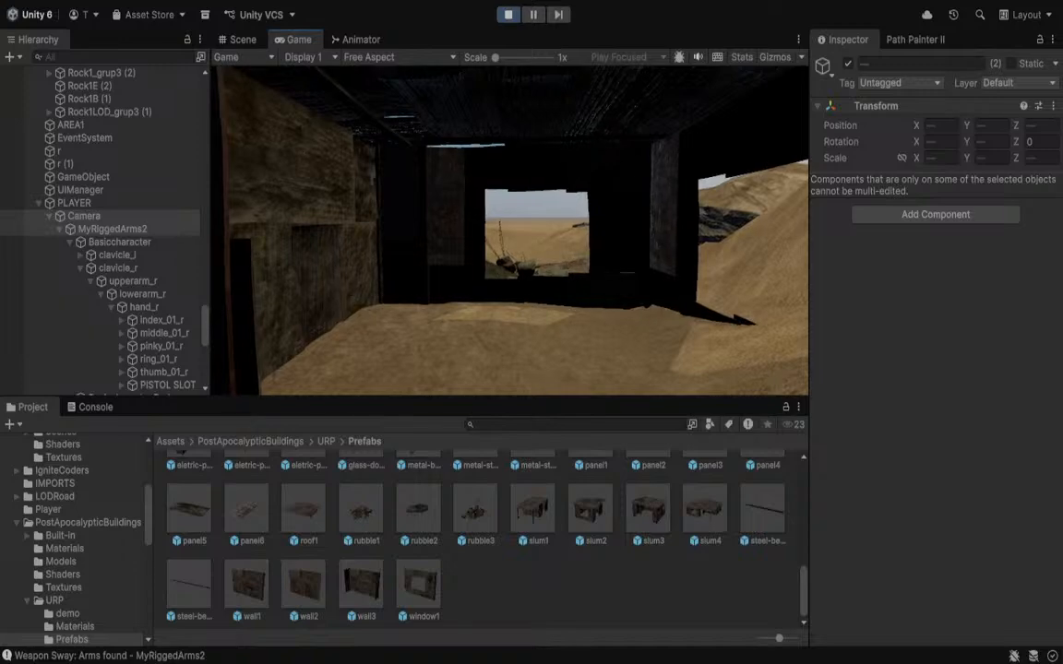
pyautogui.press('s')
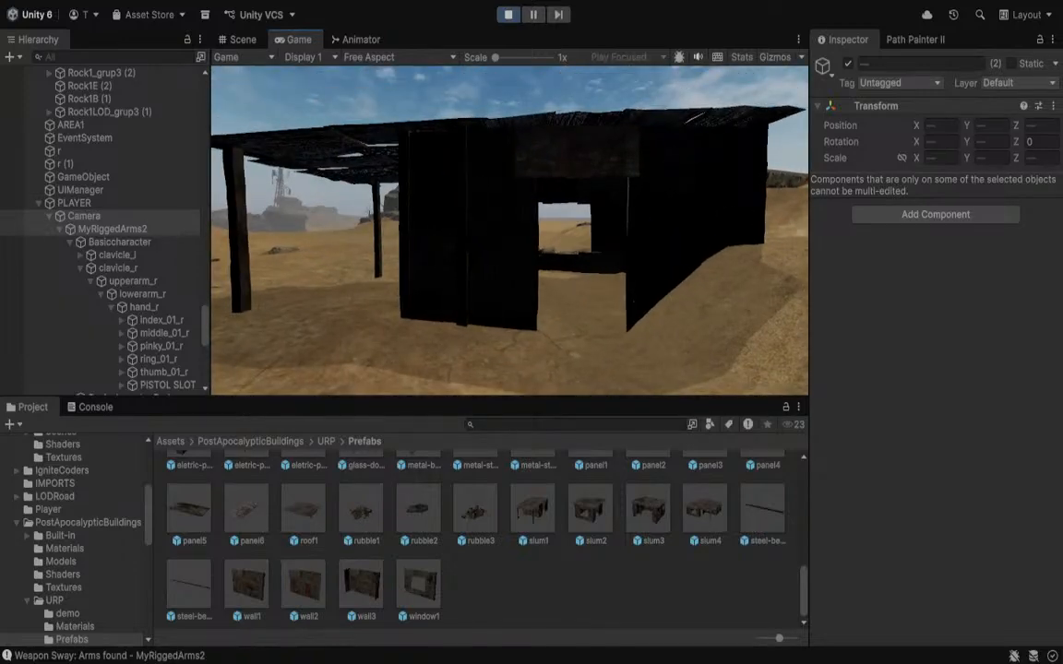
pyautogui.press('Escape')
pyautogui.click(506, 15)
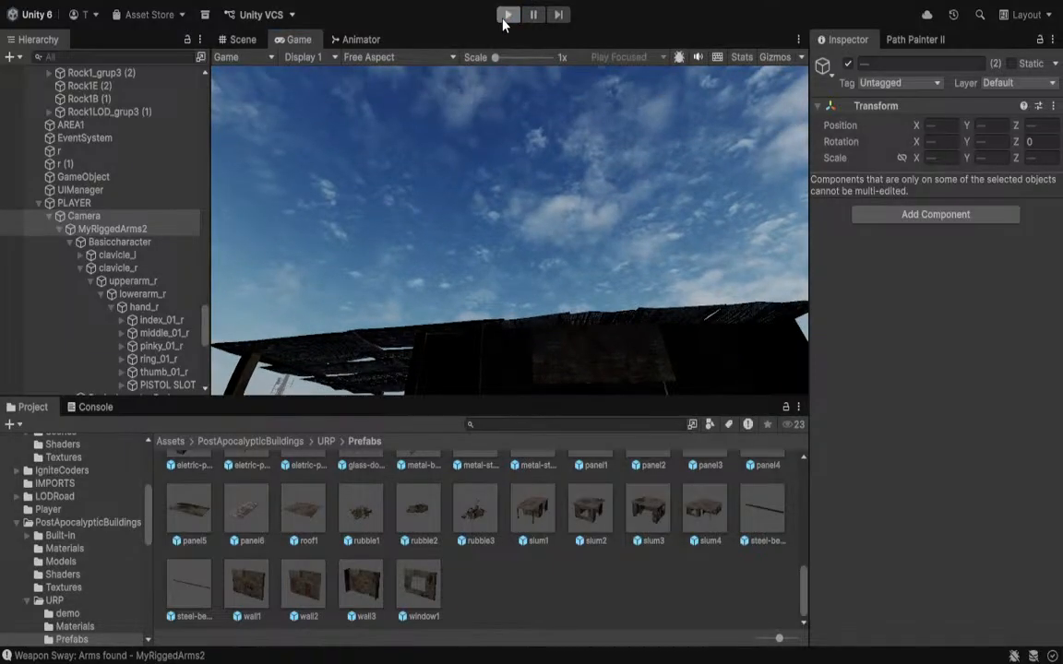
# Inspect the components of MyRiggedArms2, its body mesh and PLAYER, including the FPS Controller's sway settings and Arms Transform reference.
pyautogui.click(103, 231)
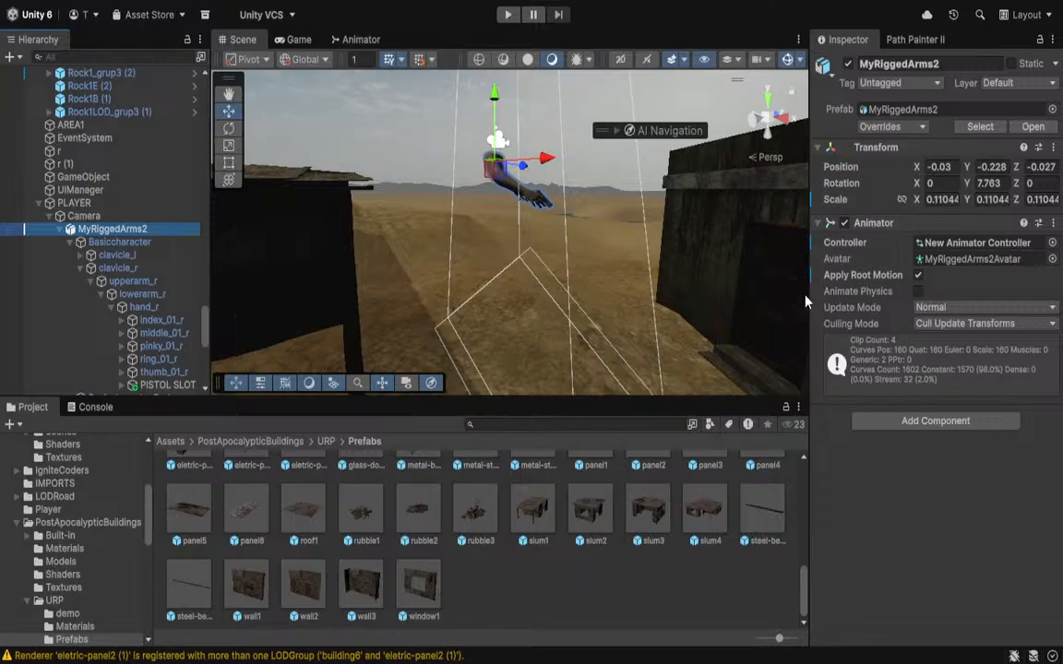
pyautogui.click(101, 243)
pyautogui.click(108, 230)
pyautogui.click(515, 191)
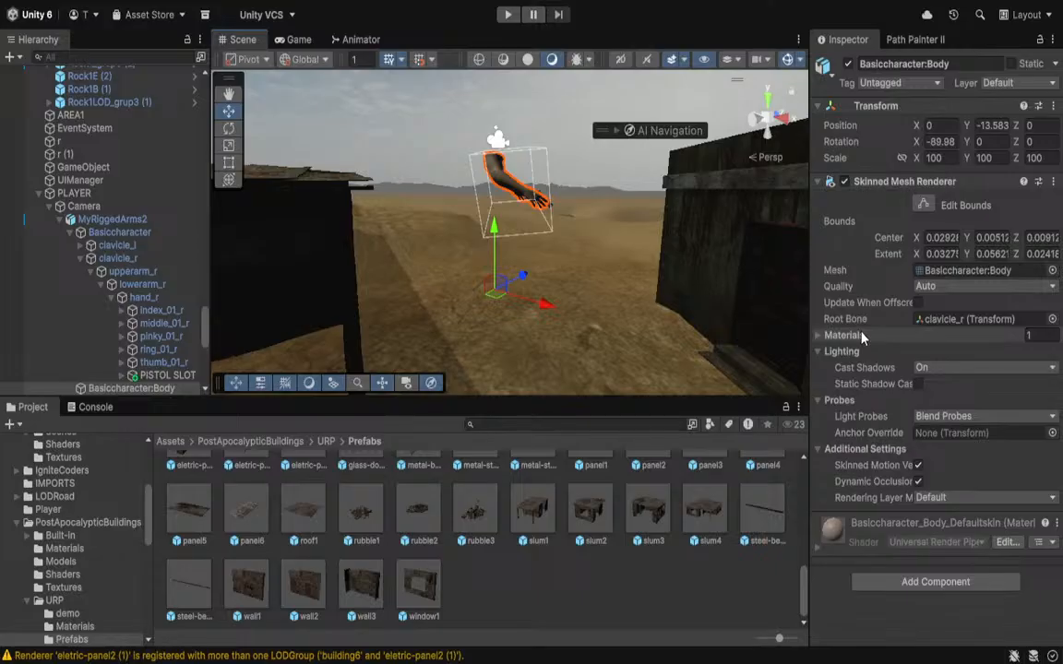
pyautogui.click(109, 220)
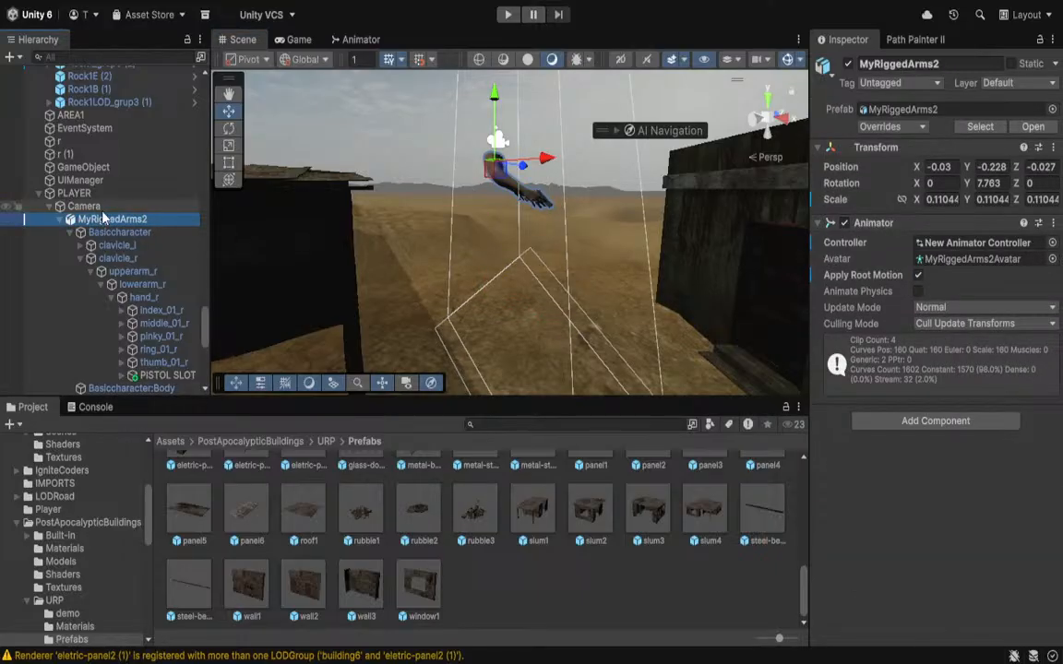
pyautogui.click(83, 207)
pyautogui.click(81, 193)
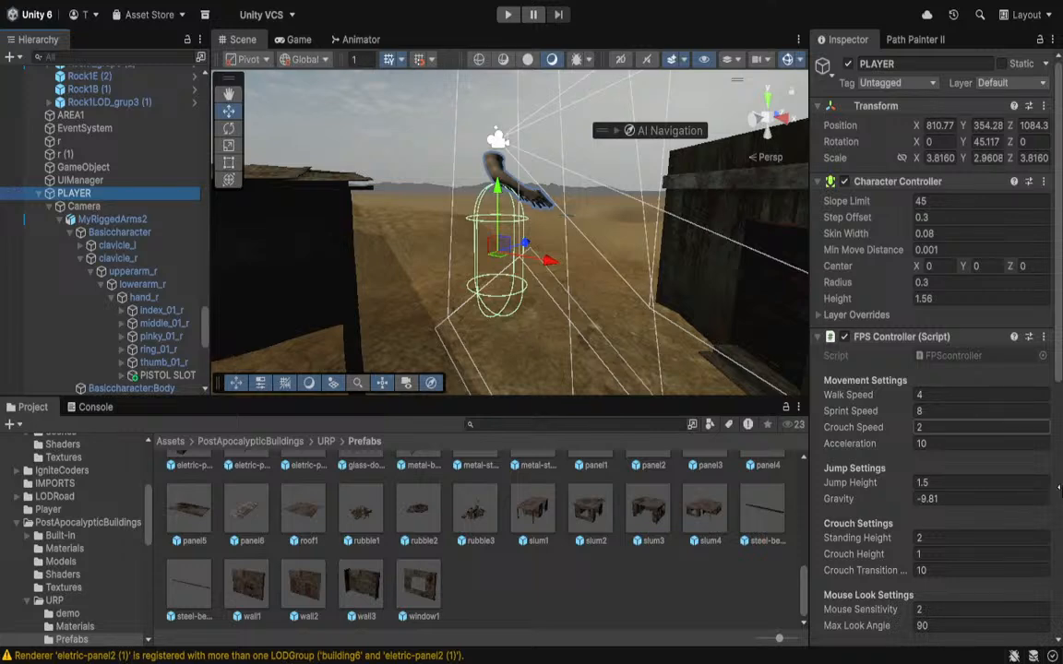
pyautogui.scroll(-10, 846, 472)
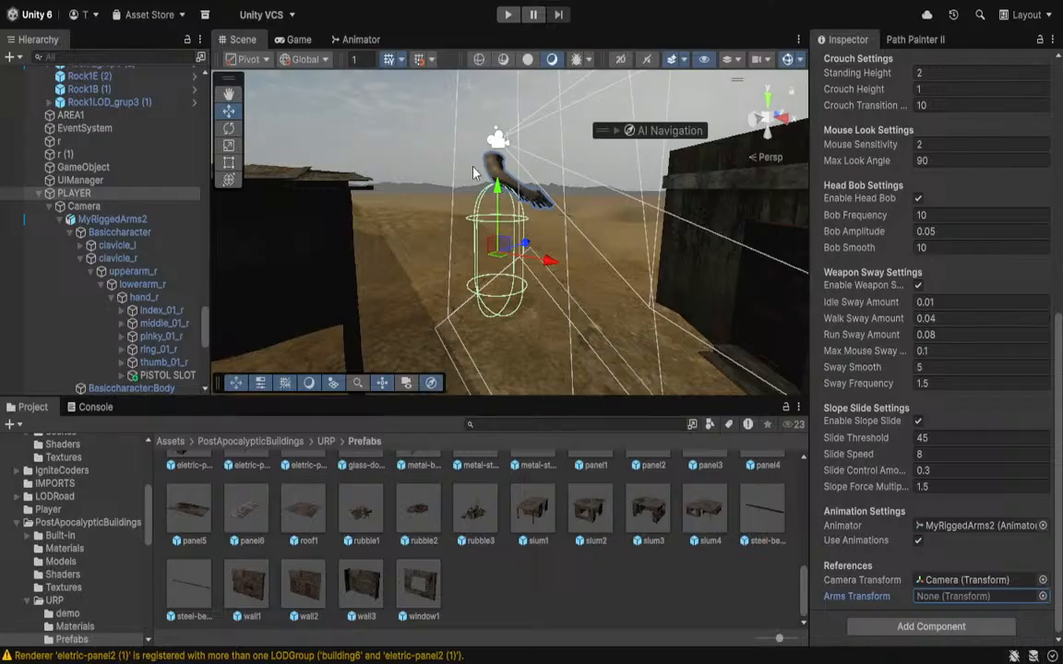
# Play-test by walking to the slum1 shack, going in and backing out through its doorway to check the fit, and stop the test.
pyautogui.click(508, 15)
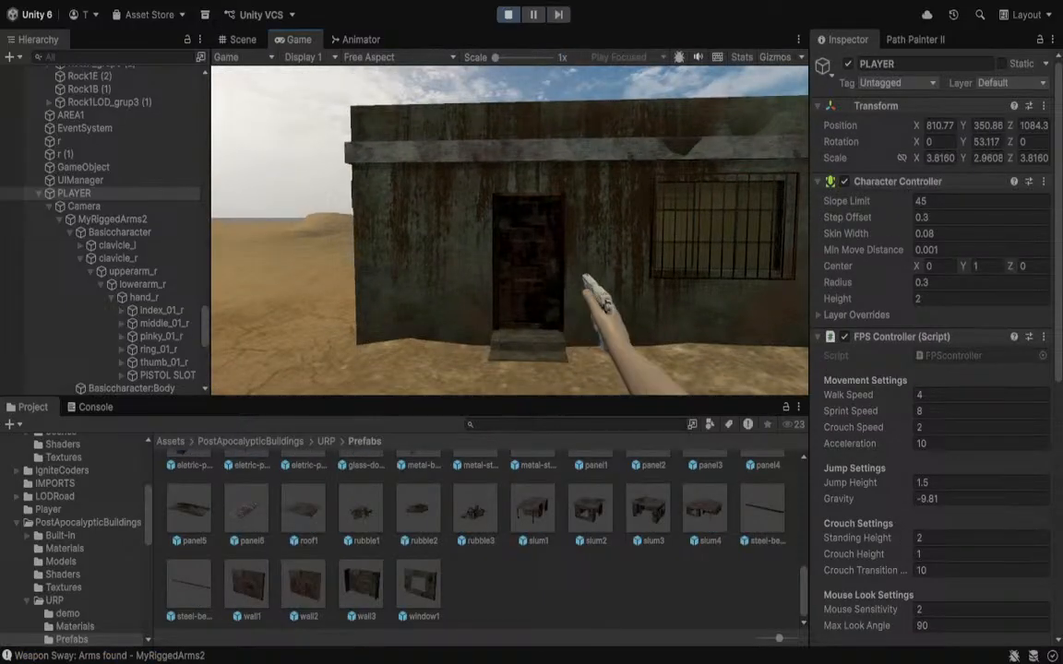
pyautogui.hotkey('shift', 'w')
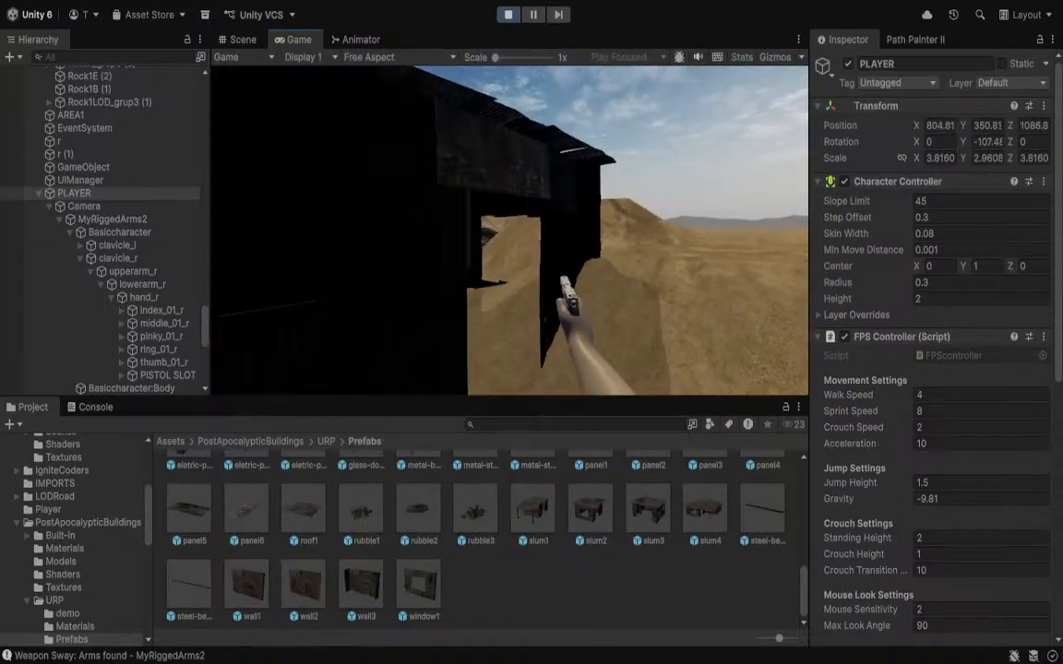
pyautogui.press('w')
pyautogui.press('a')
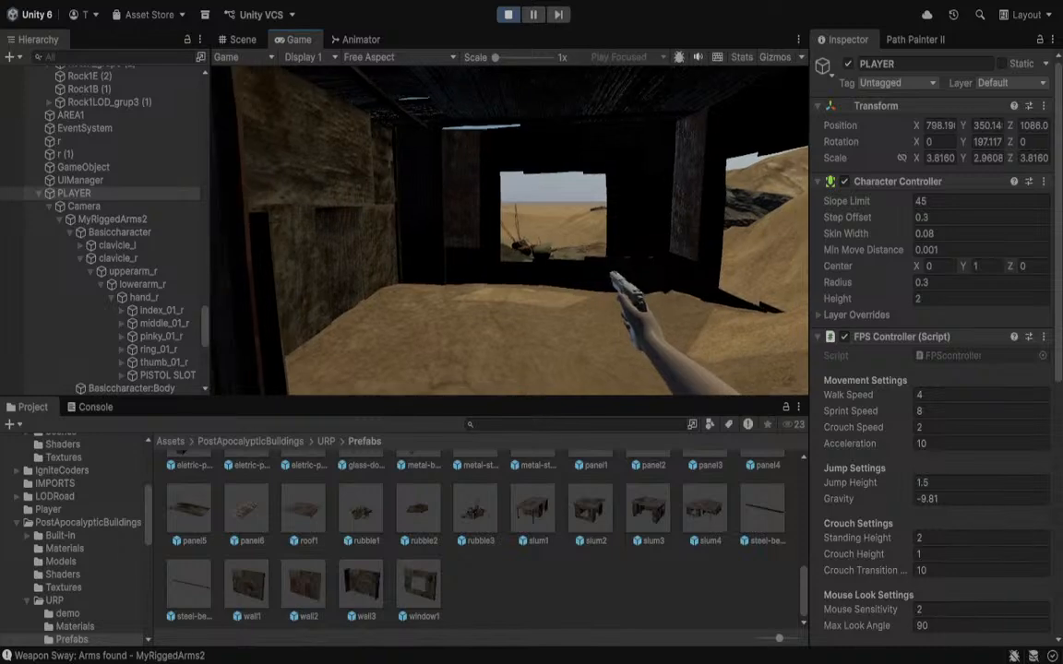
pyautogui.press('s')
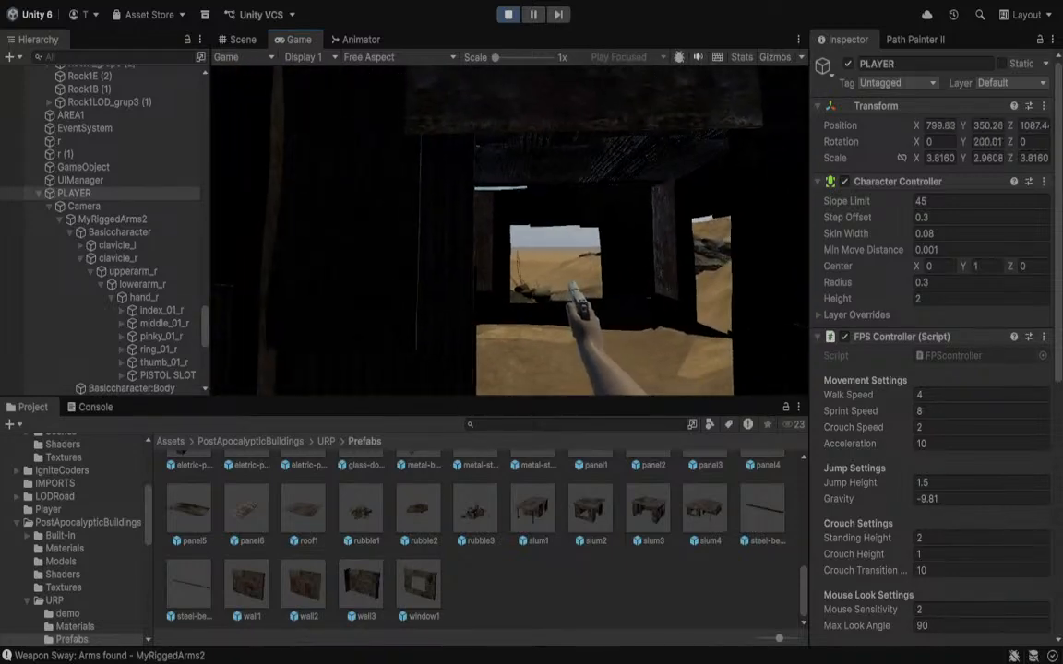
pyautogui.press('s')
pyautogui.press('a')
pyautogui.press('Escape')
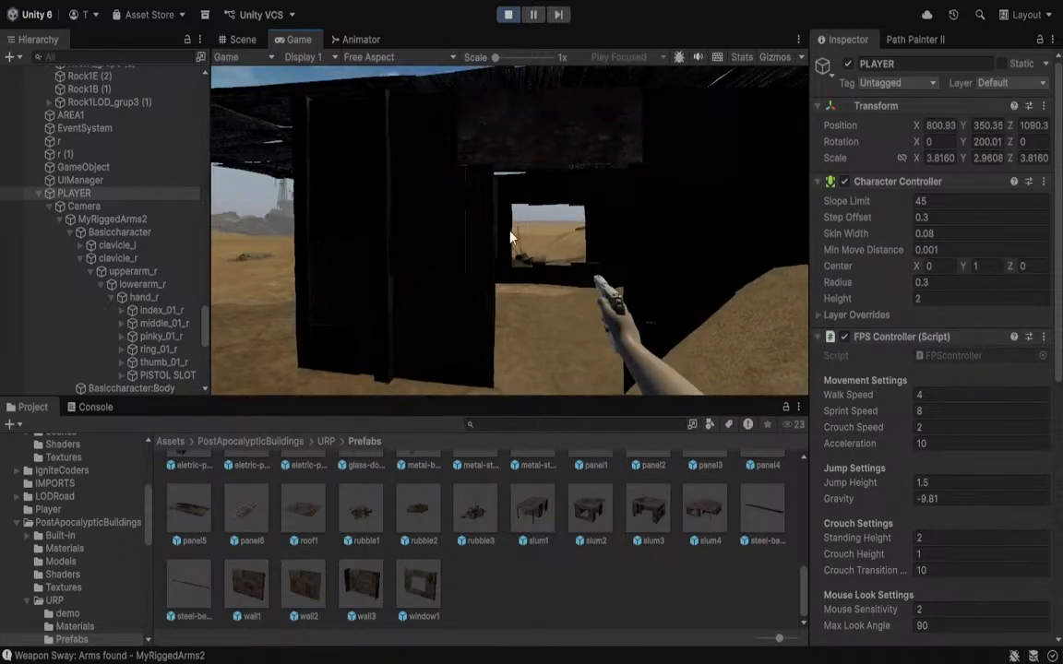
pyautogui.click(507, 14)
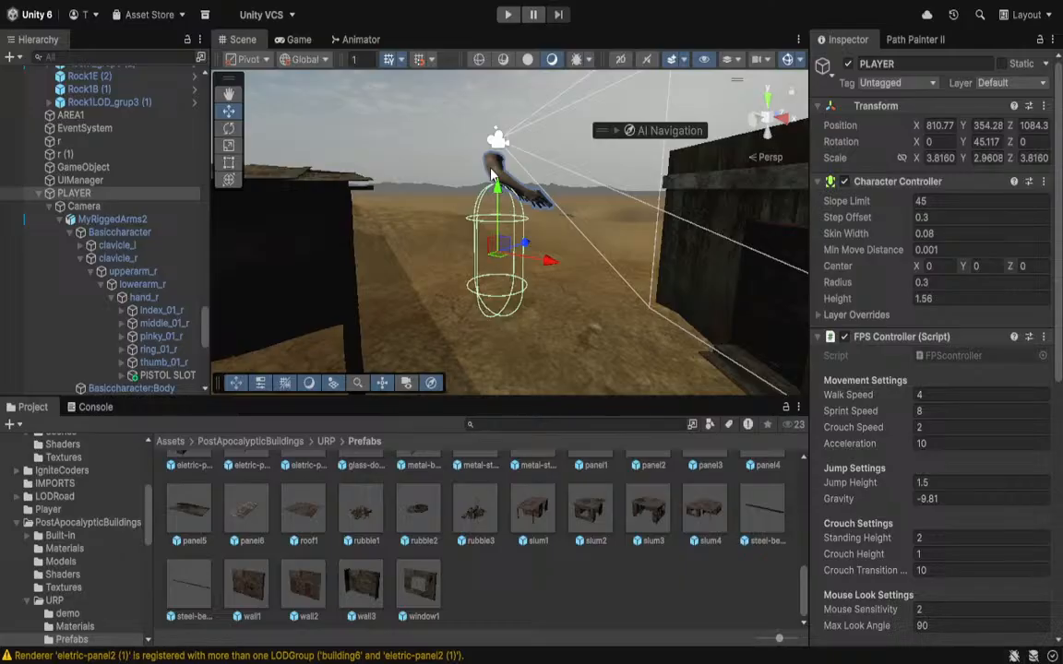
# Stretch slum1 to an X scale of about 5.49 and reposition it at about X 803.62, Y 350.6, Z 1073.5.
pyautogui.moveTo(577, 271)
pyautogui.mouseDown(button='right')
pyautogui.moveTo(518, 230)
pyautogui.moveTo(681, 206)
pyautogui.moveTo(579, 259)
pyautogui.mouseUp(button='right')
pyautogui.click(519, 229)
pyautogui.press('r')
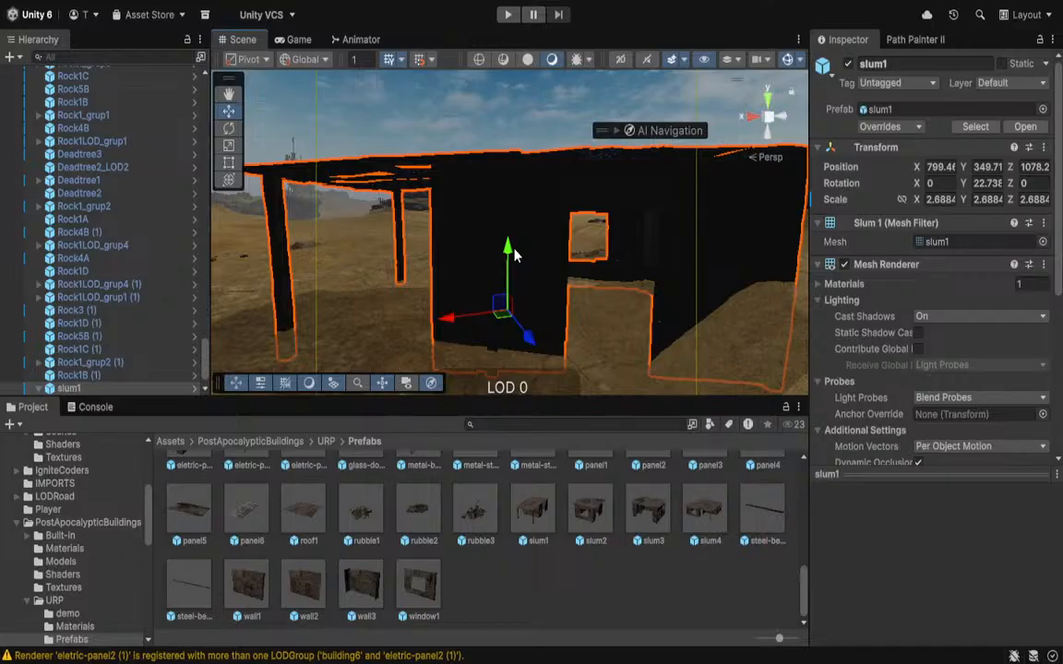
pyautogui.moveTo(513, 249); pyautogui.dragTo(517, 232)
pyautogui.press('r')
pyautogui.moveTo(455, 292); pyautogui.dragTo(376, 305)
pyautogui.press('w')
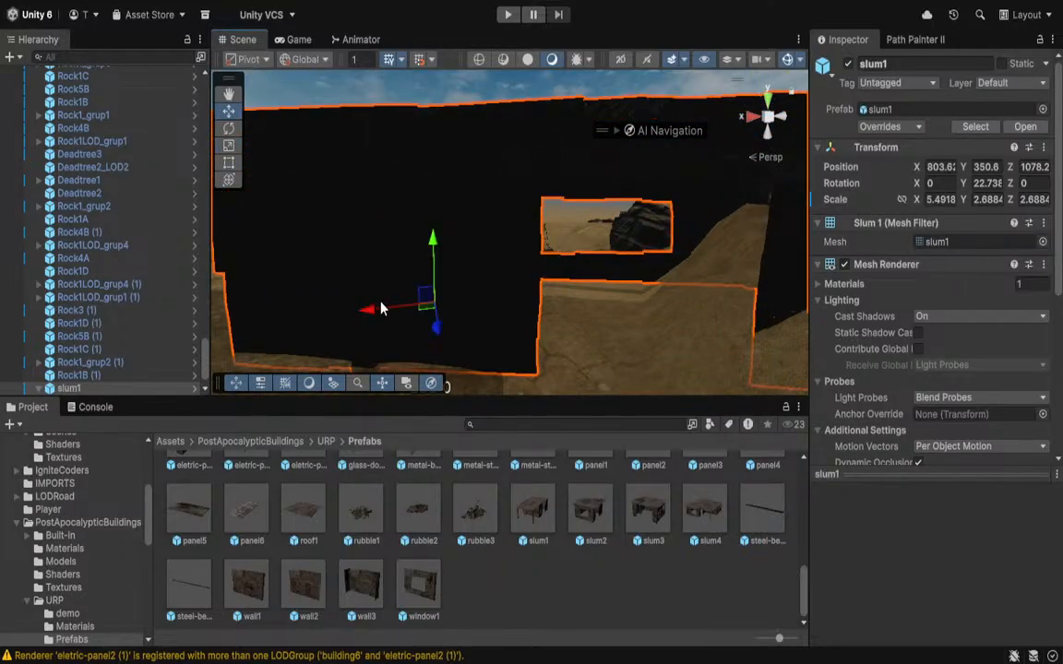
pyautogui.moveTo(437, 330); pyautogui.dragTo(427, 302)
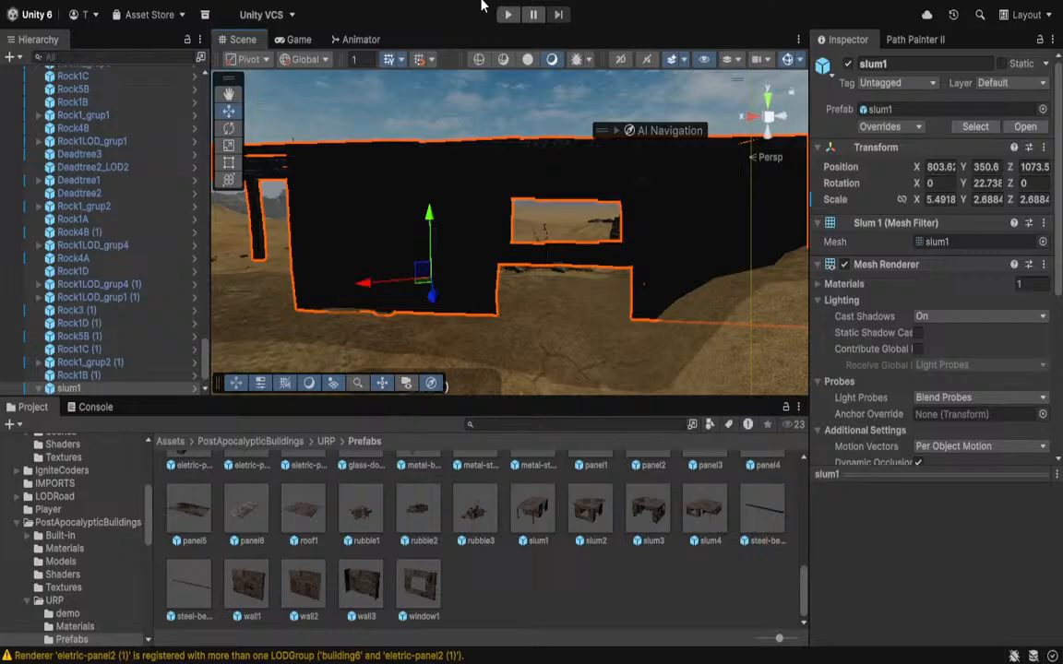
# Play-test the widened slum1 shack by walking in and out through its doorway and around it, and stop the test.
pyautogui.click(507, 15)
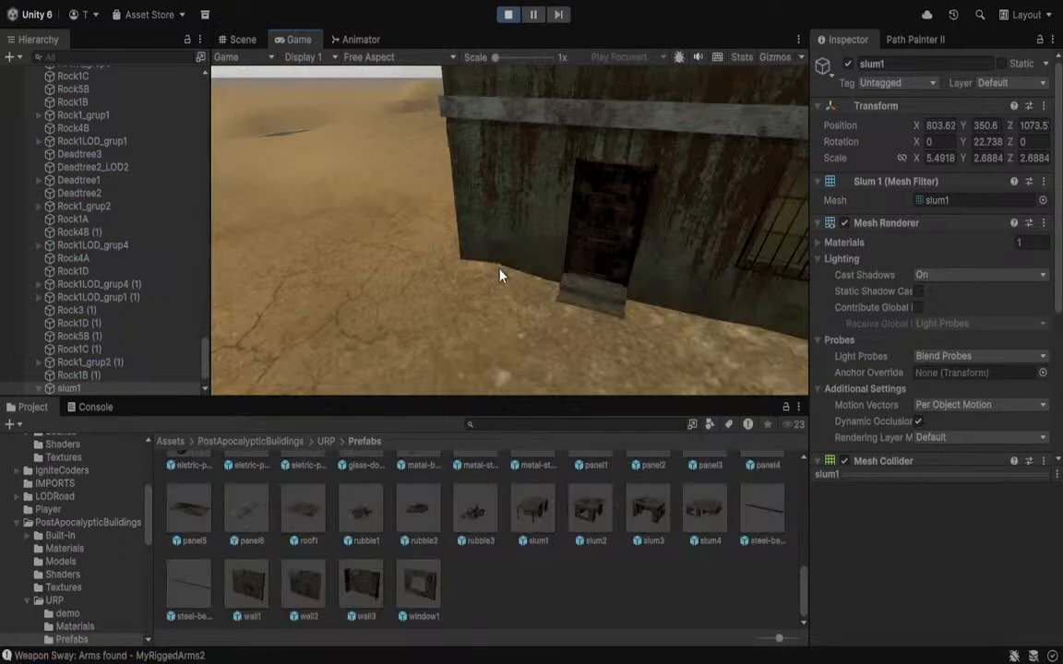
pyautogui.press('w')
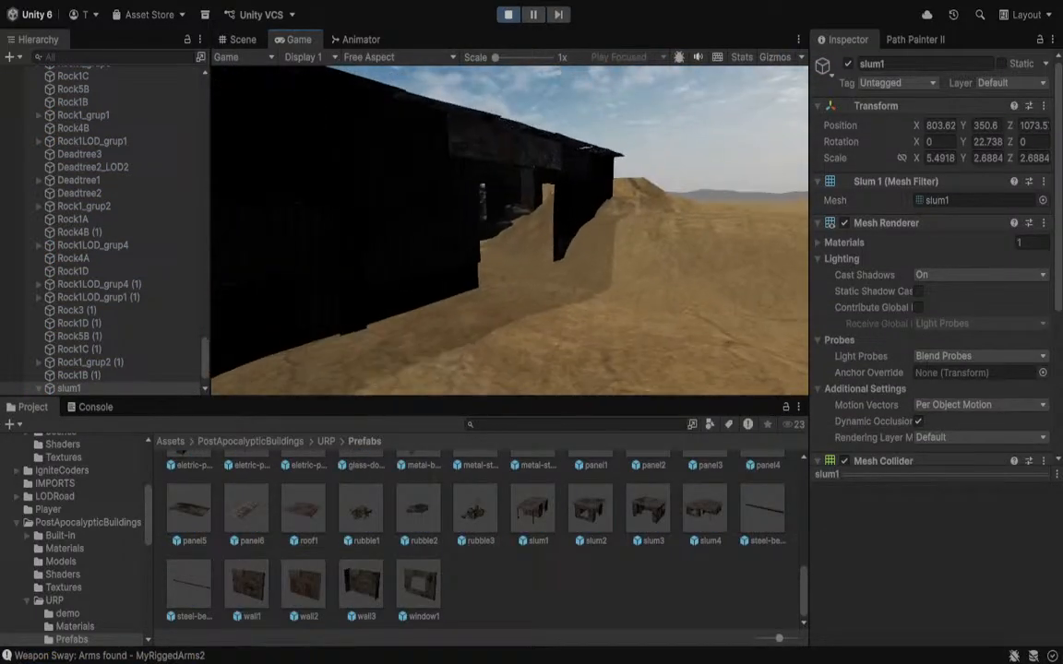
pyautogui.press('w')
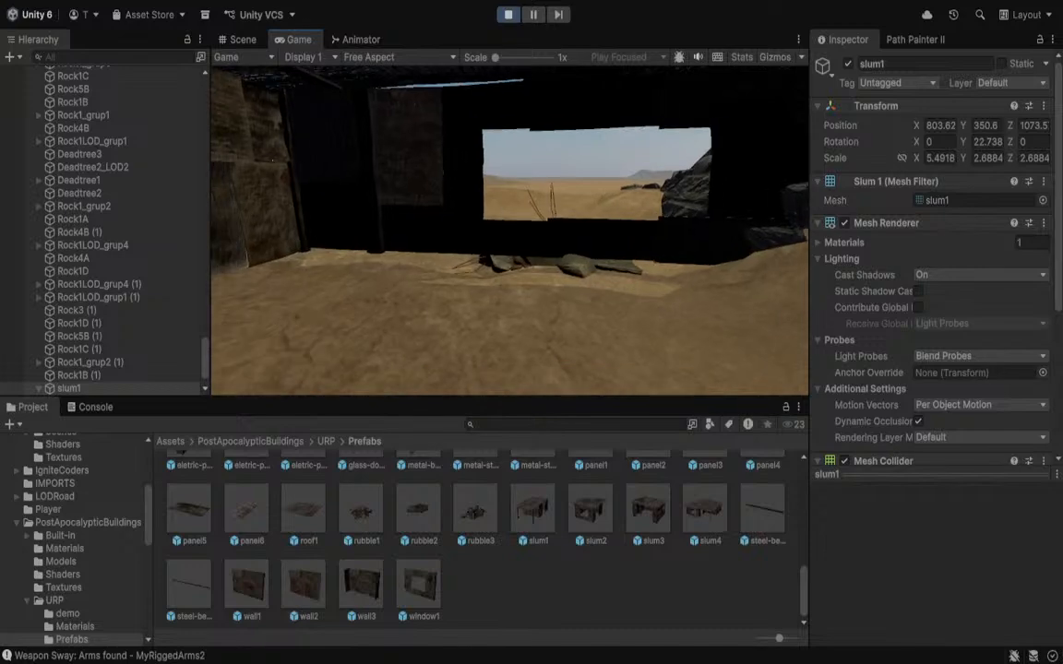
pyautogui.press('w')
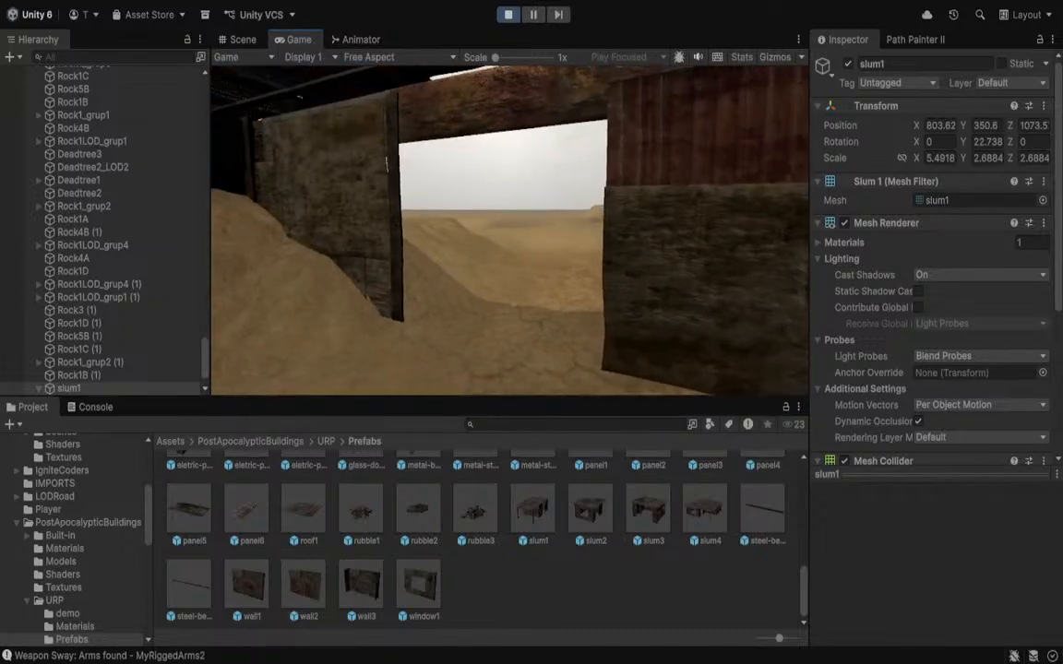
pyautogui.press('w')
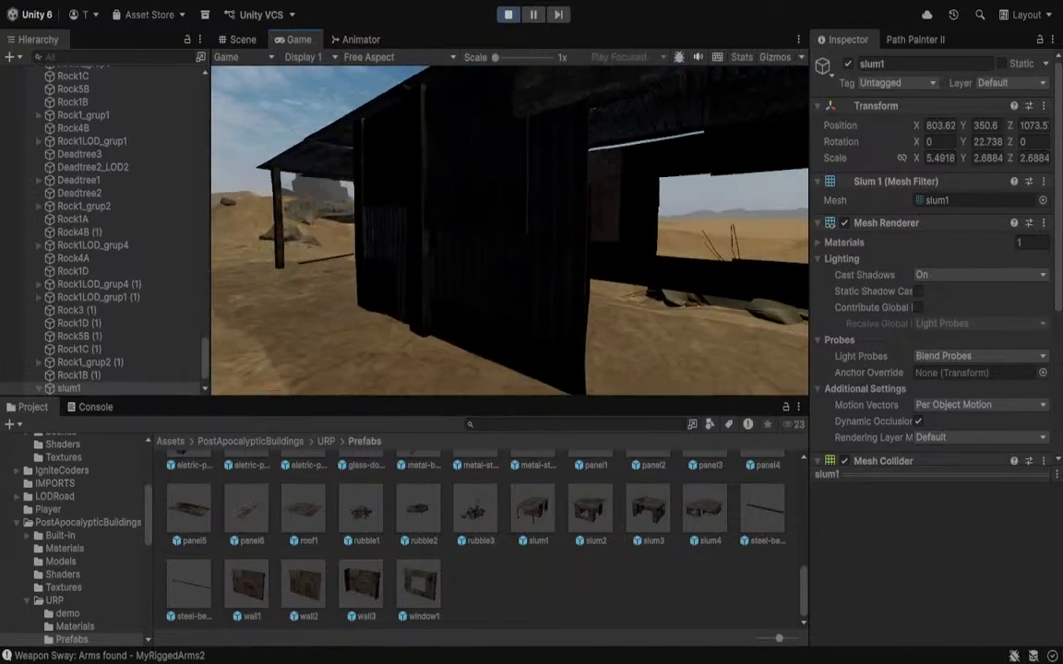
pyautogui.press('w')
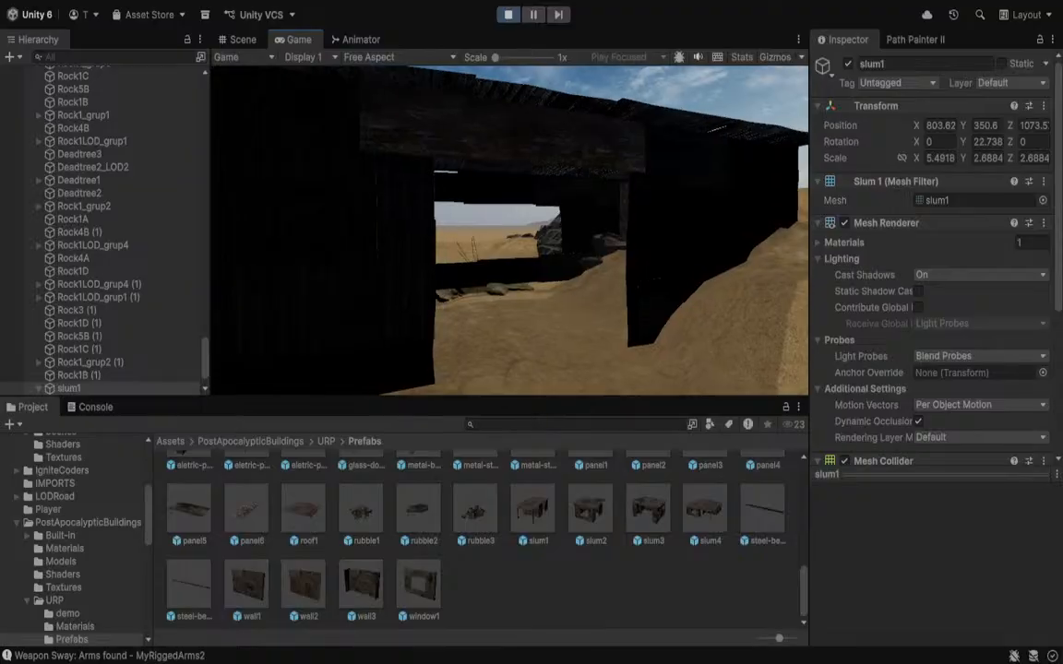
pyautogui.press('w')
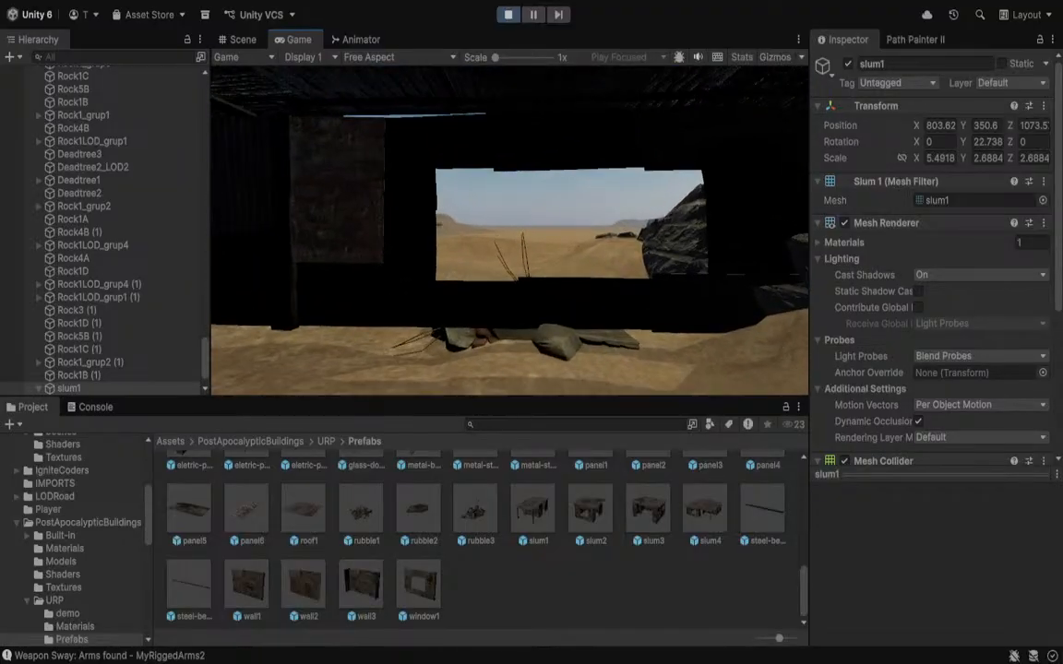
pyautogui.press('w')
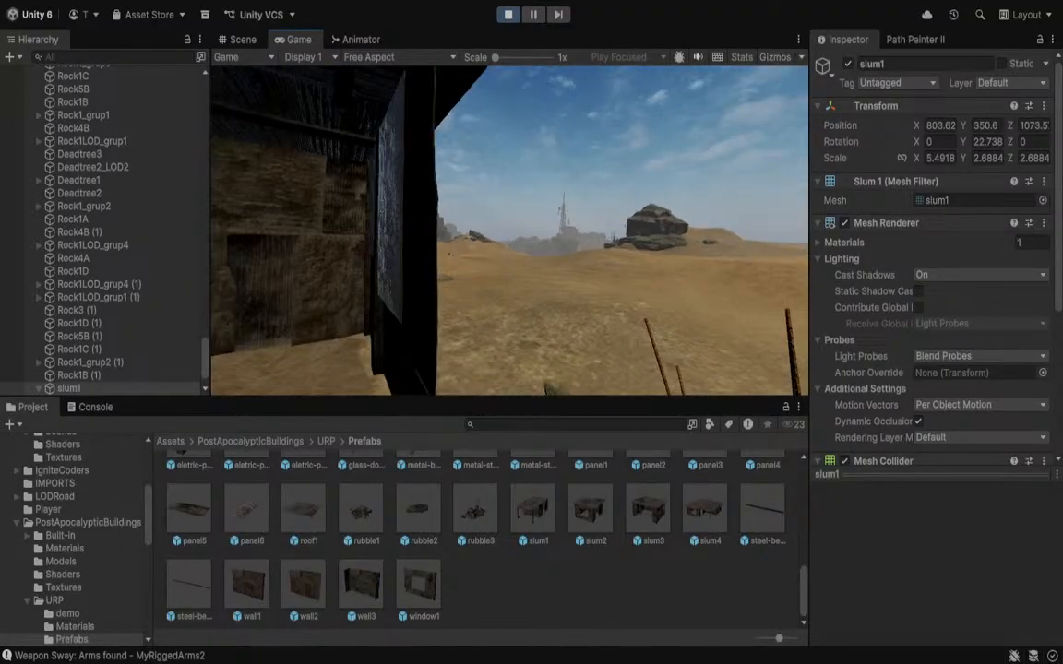
pyautogui.press('w')
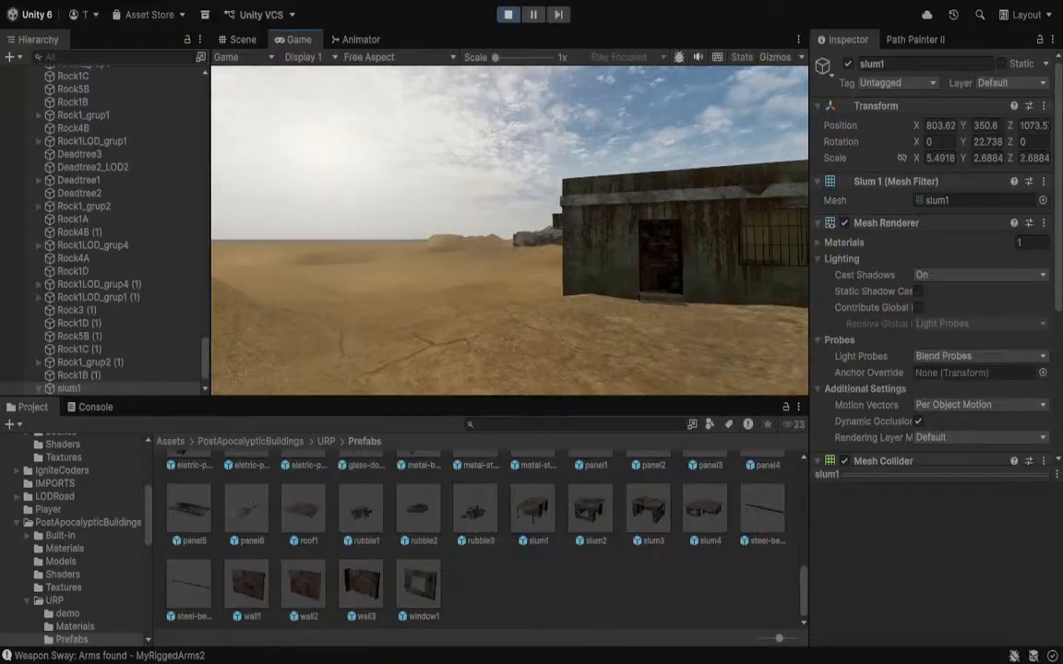
pyautogui.press('w')
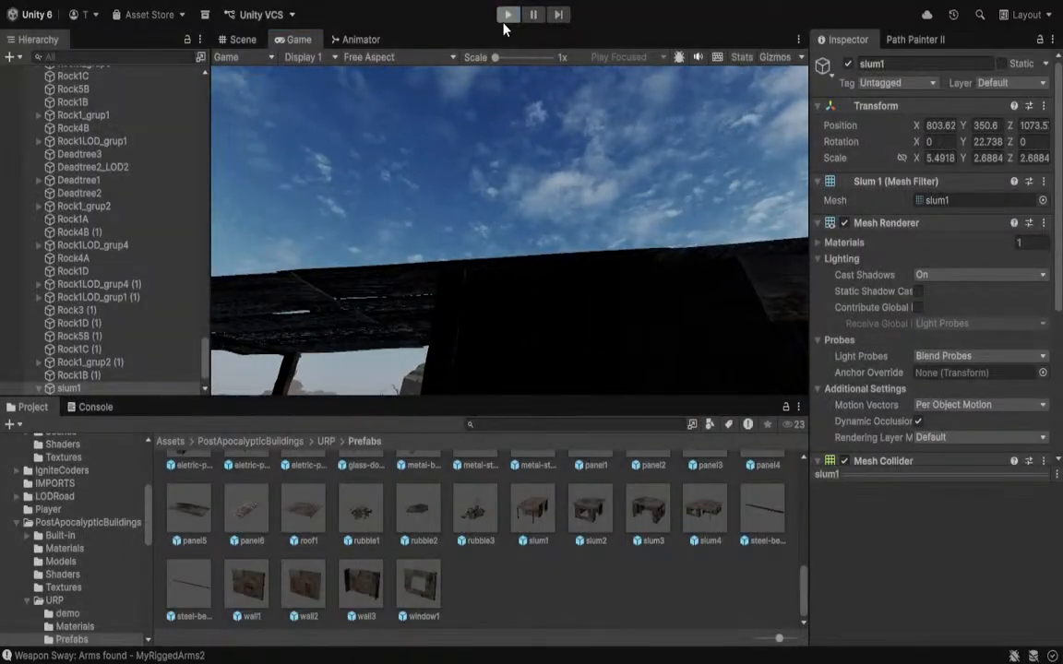
pyautogui.click(508, 15)
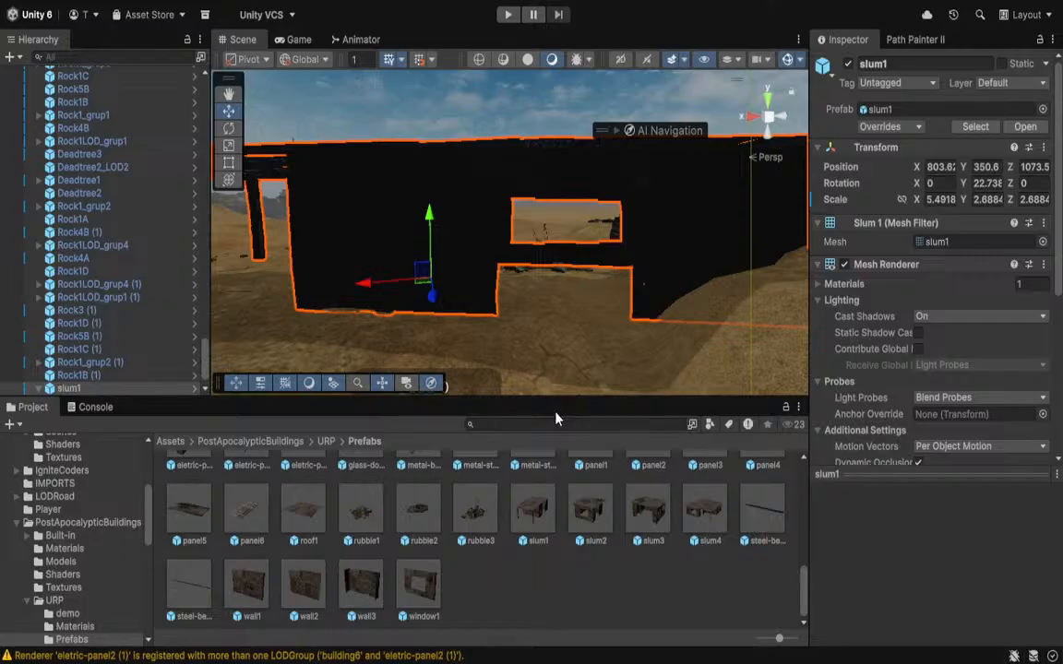
# Widen the Hierarchy slightly and collapse the Terrain and PLAYER objects to shorten the scene list.
pyautogui.scroll(8, 76, 184)
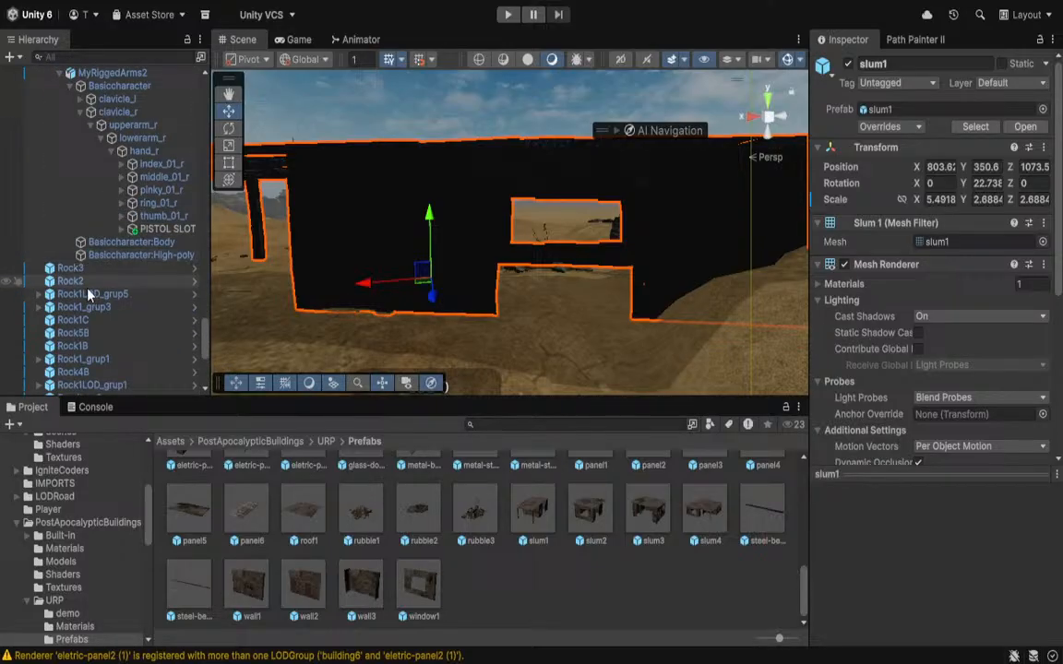
pyautogui.scroll(8, 88, 291)
pyautogui.scroll(6, 50, 248)
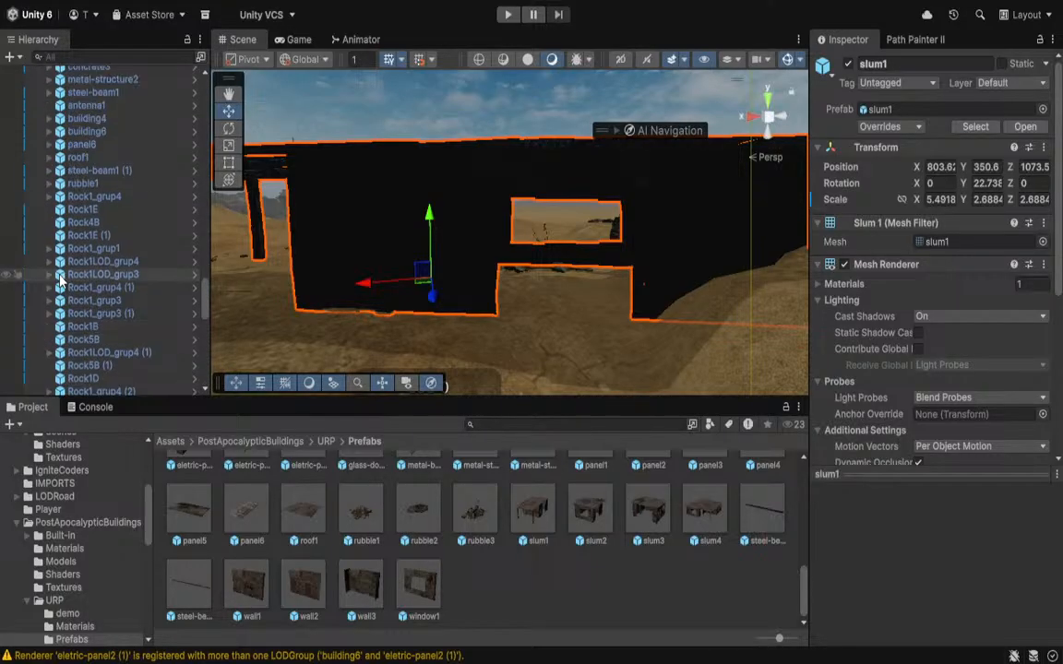
pyautogui.scroll(10, 60, 279)
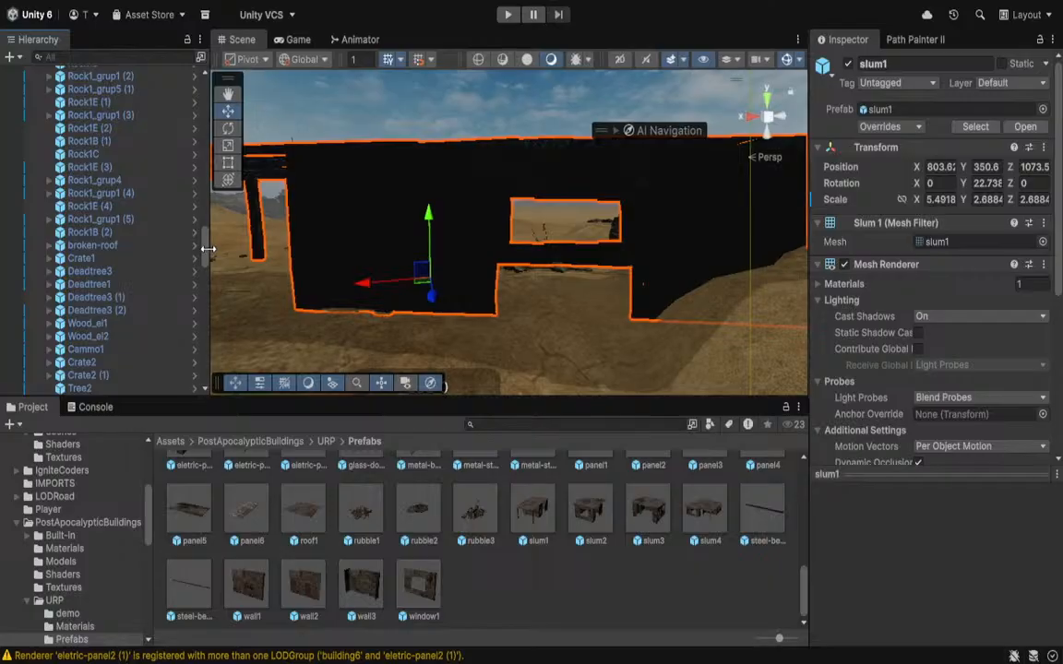
pyautogui.moveTo(207, 249); pyautogui.dragTo(197, 192)
pyautogui.moveTo(200, 108); pyautogui.dragTo(223, 130)
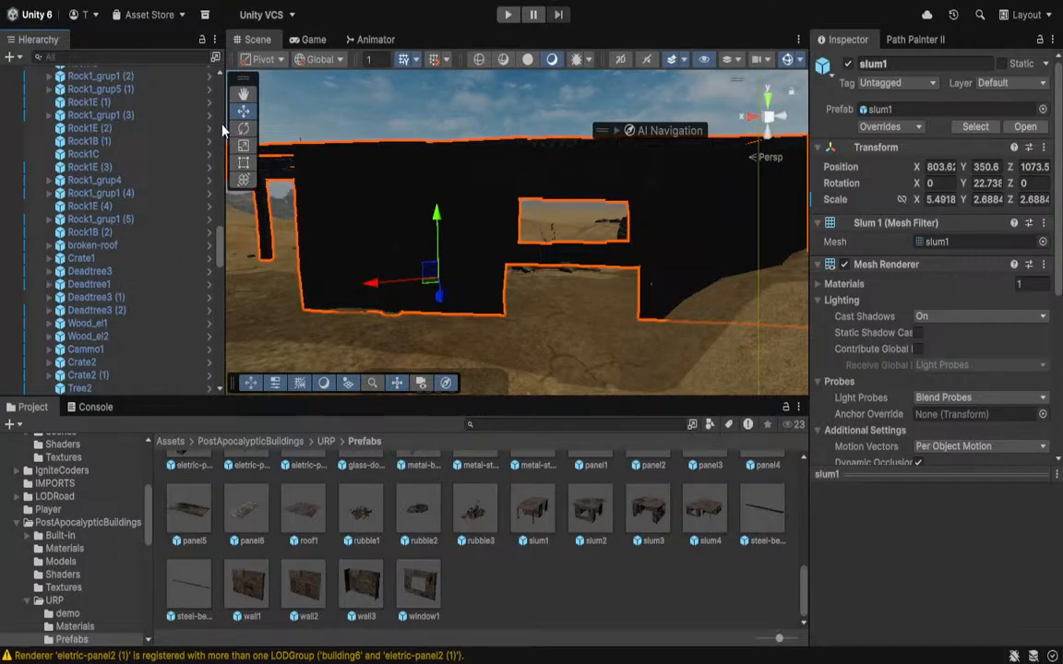
pyautogui.moveTo(219, 236); pyautogui.dragTo(214, 88)
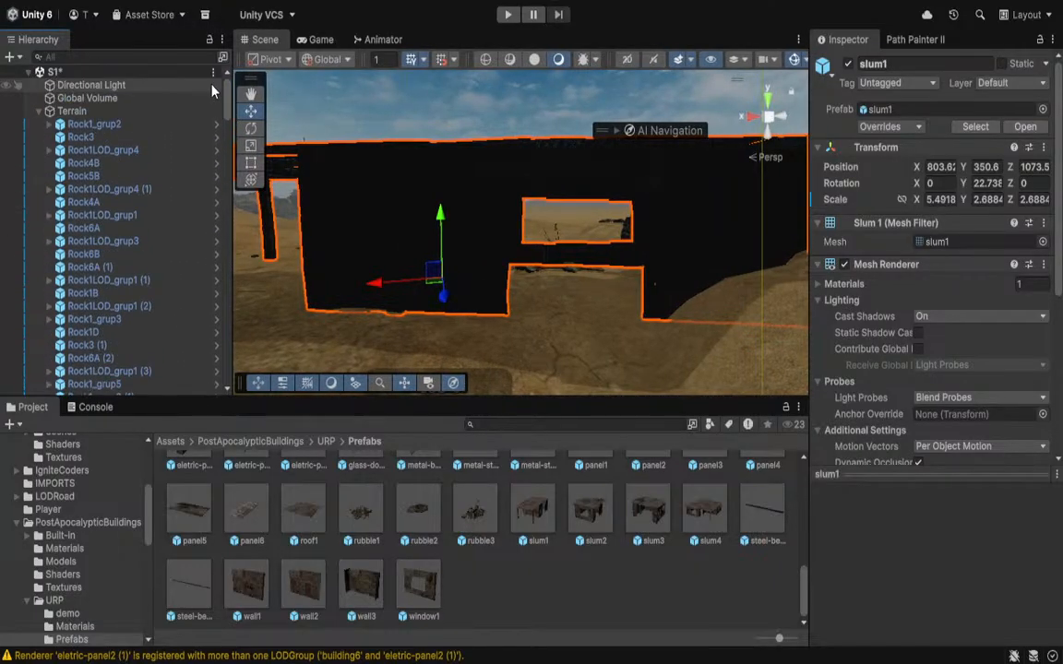
pyautogui.click(39, 112)
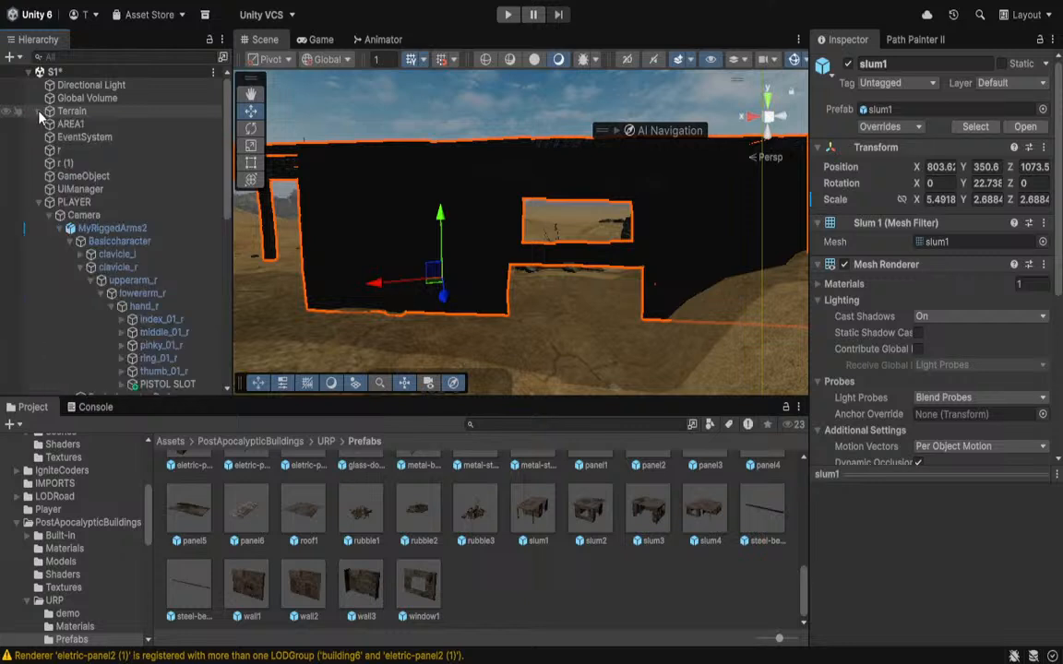
pyautogui.click(39, 202)
# Select all root objects from Rock3 through slum1 and make them children of Terrain.
pyautogui.click(69, 208)
pyautogui.scroll(-5, 66, 360)
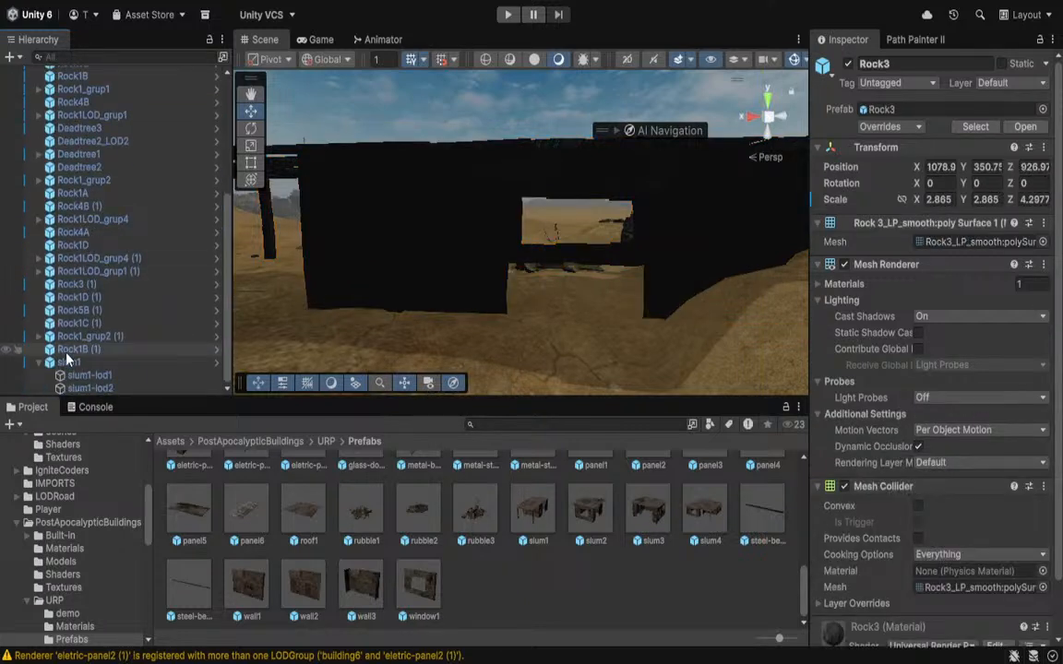
pyautogui.scroll(1, 31, 328)
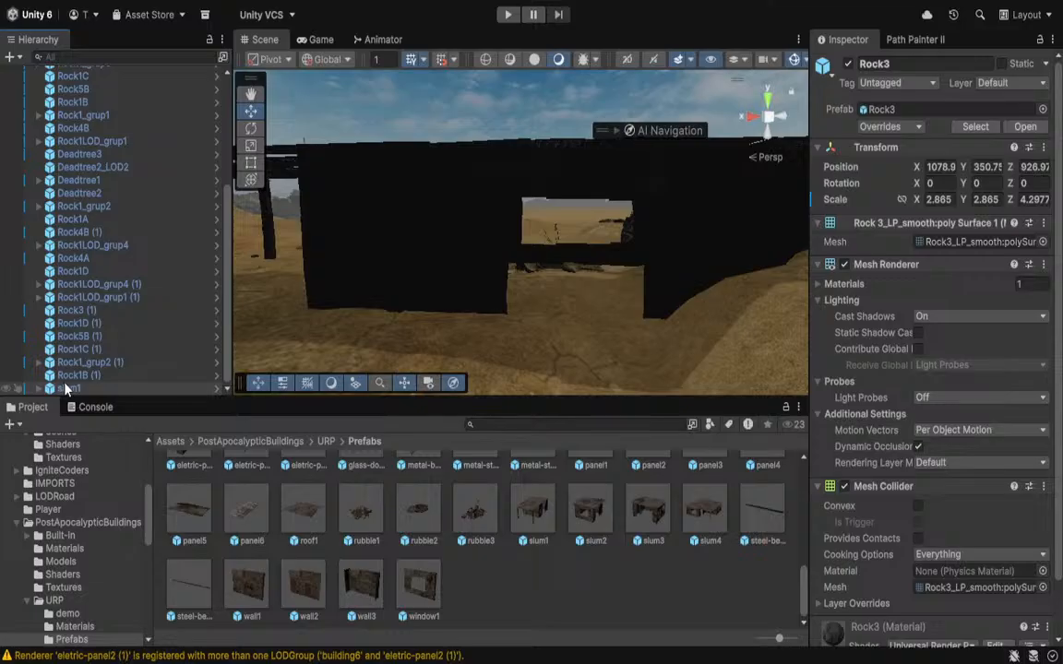
pyautogui.keyDown('shift'); pyautogui.click(58, 342); pyautogui.keyUp('shift')
pyautogui.scroll(5, 63, 298)
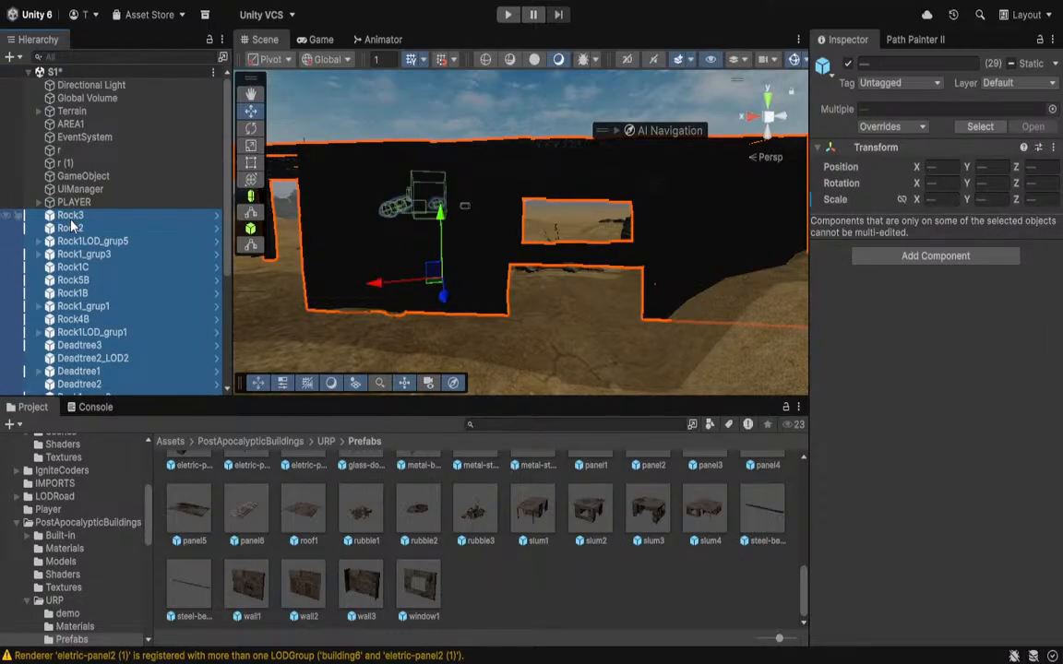
pyautogui.moveTo(103, 229); pyautogui.dragTo(74, 124)
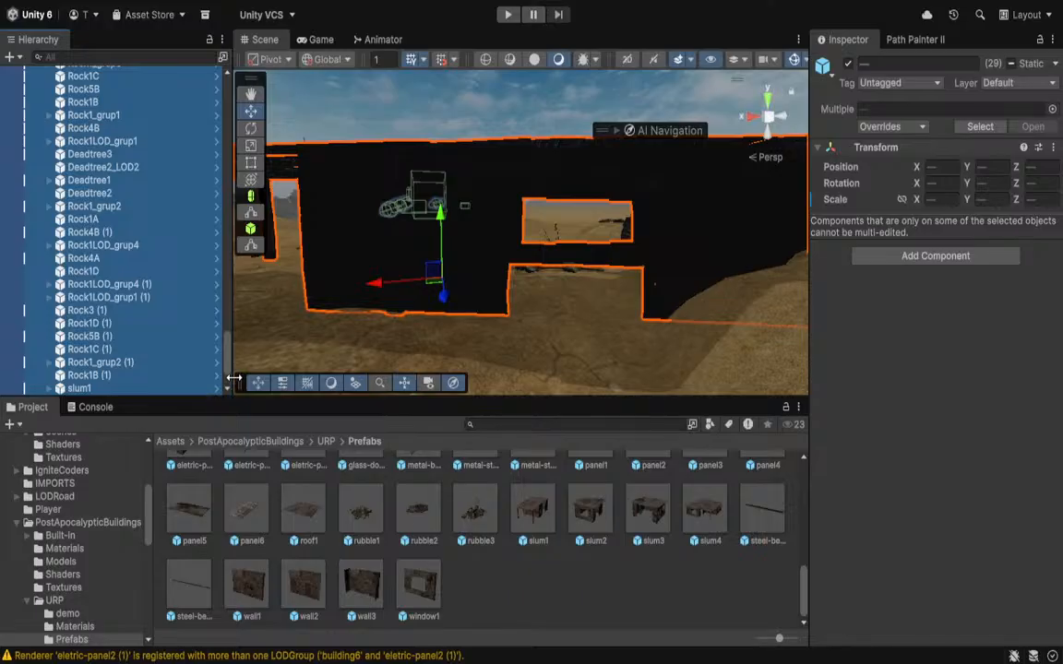
pyautogui.scroll(10, 202, 310)
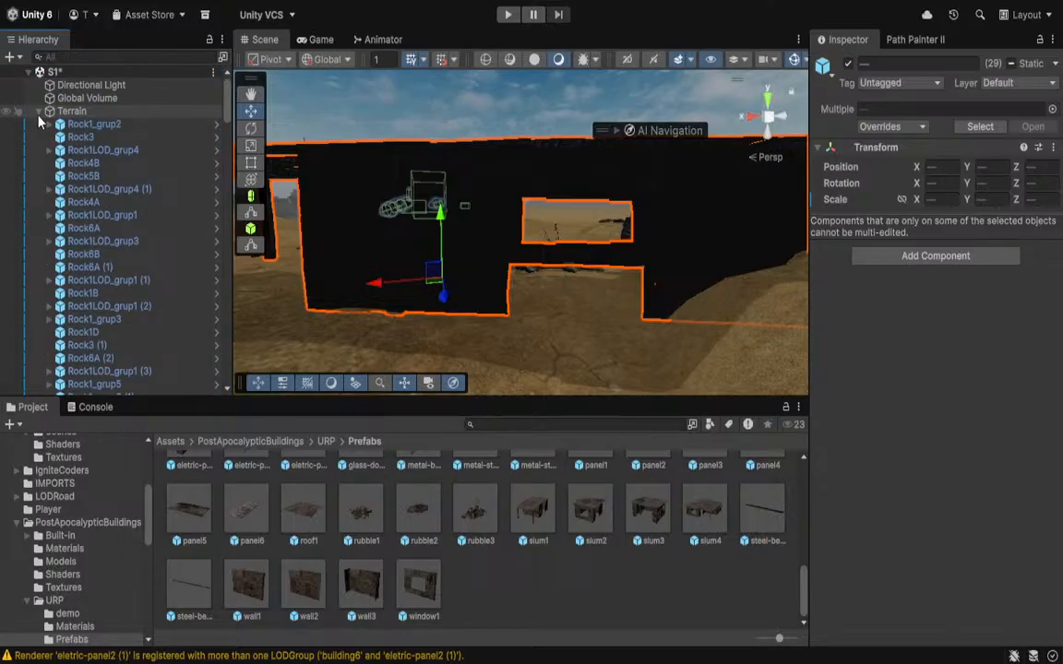
# Collapse the Terrain hierarchy, select the Global Volume and raise its Screen Space Lens Flare intensity to about 0.59.
pyautogui.click(38, 110)
pyautogui.click(90, 96)
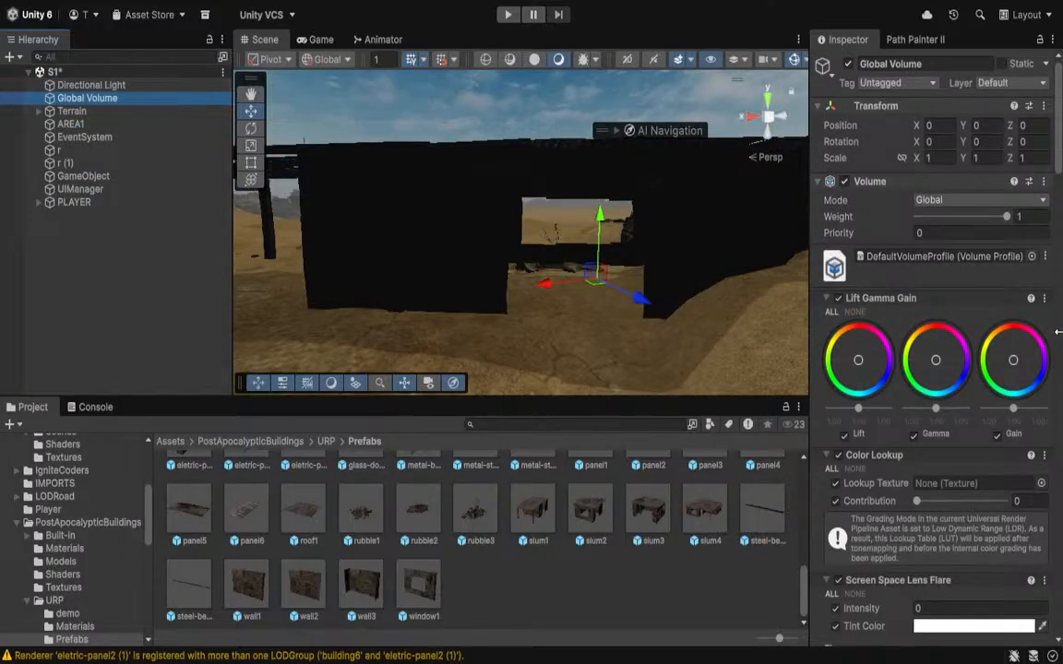
pyautogui.scroll(-8, 814, 276)
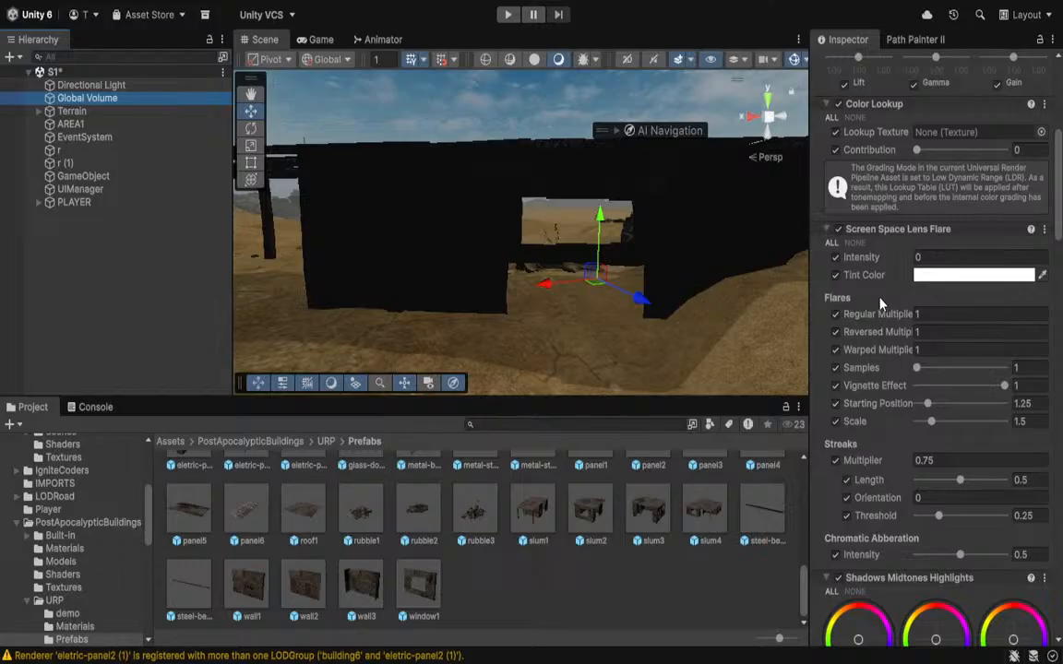
pyautogui.moveTo(876, 263); pyautogui.dragTo(887, 264)
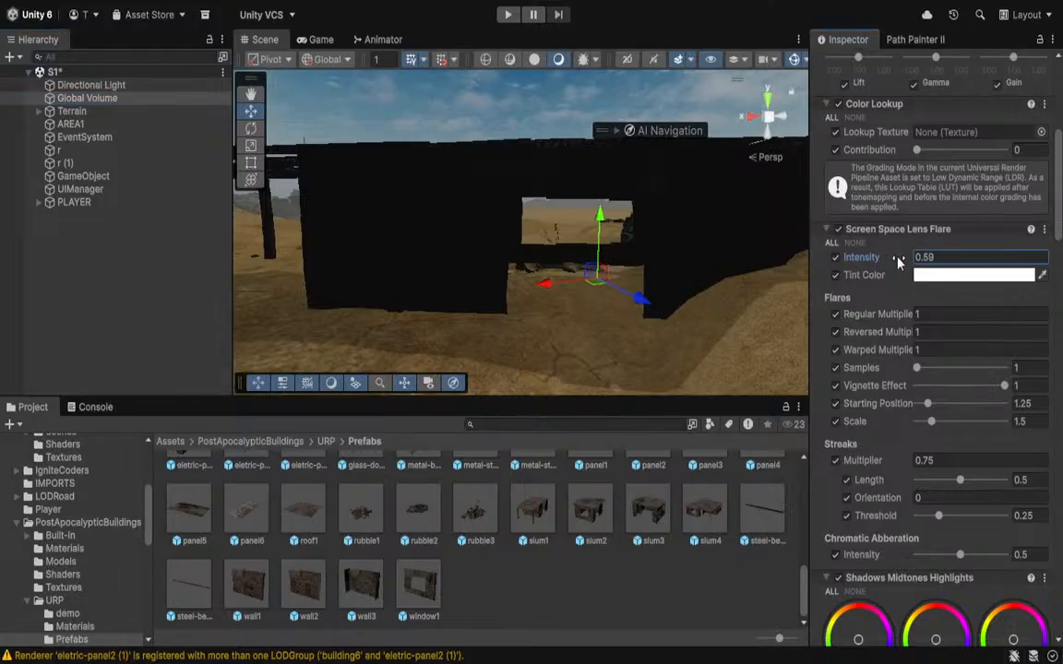
# Set the Vignette intensity of the Global Volume to 0.05.
pyautogui.scroll(-10, 880, 268)
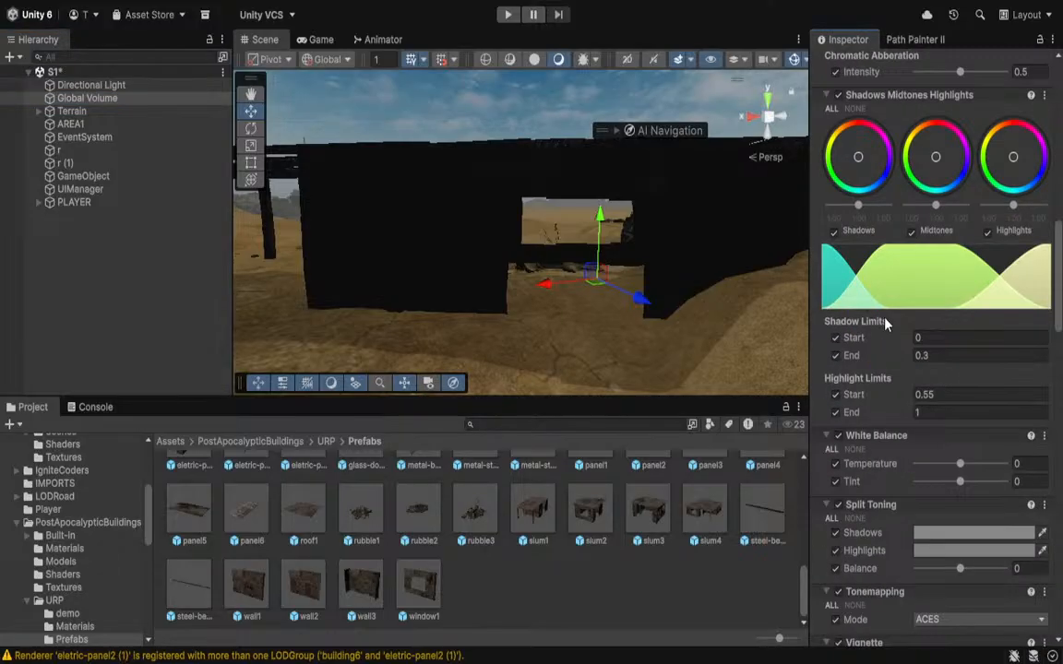
pyautogui.scroll(-6, 881, 323)
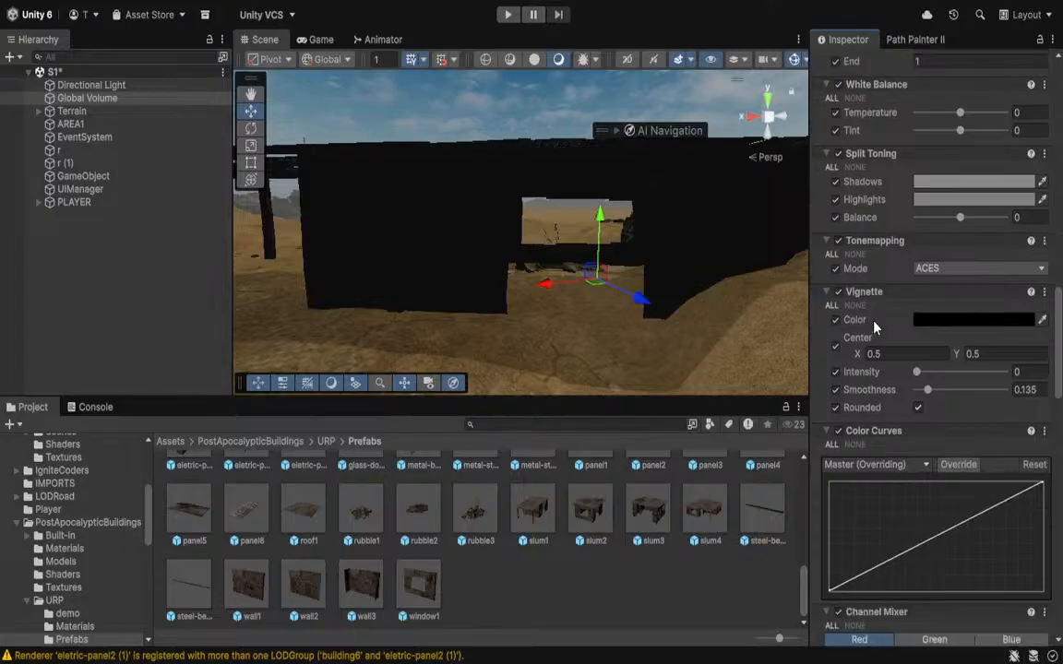
pyautogui.moveTo(914, 328)
pyautogui.mouseDown()
pyautogui.moveTo(941, 329)
pyautogui.moveTo(918, 332)
pyautogui.mouseUp()
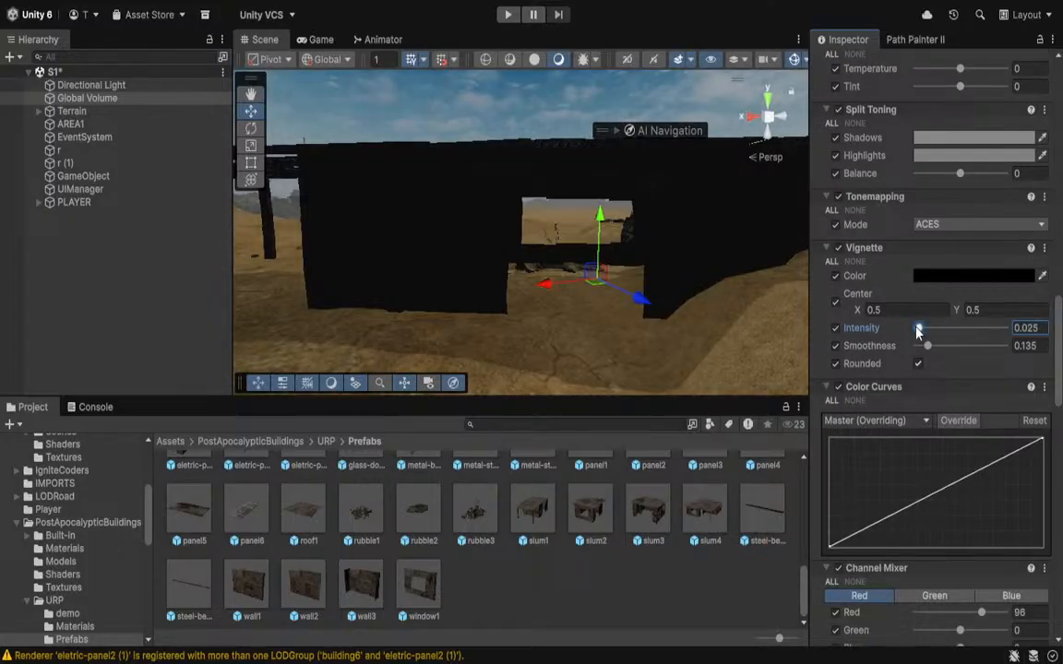
# Review the Global Volume's remaining overrides, from Channel Mixer and Bloom to Lens Distortion and Adaptive Probe Volumes Options.
pyautogui.scroll(-6, 918, 330)
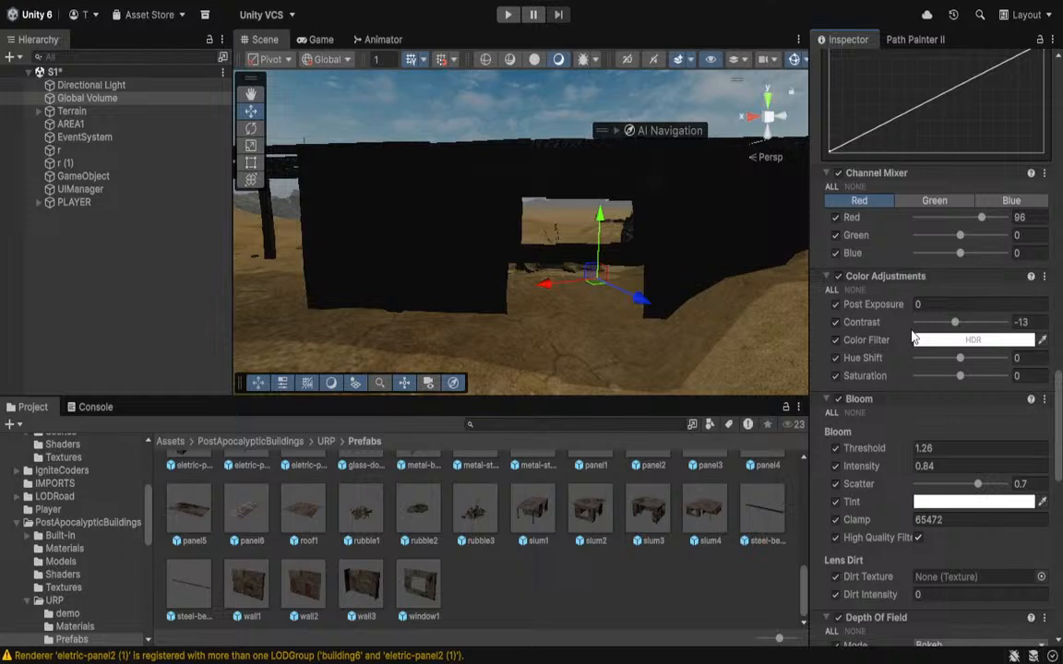
pyautogui.scroll(-1, 901, 321)
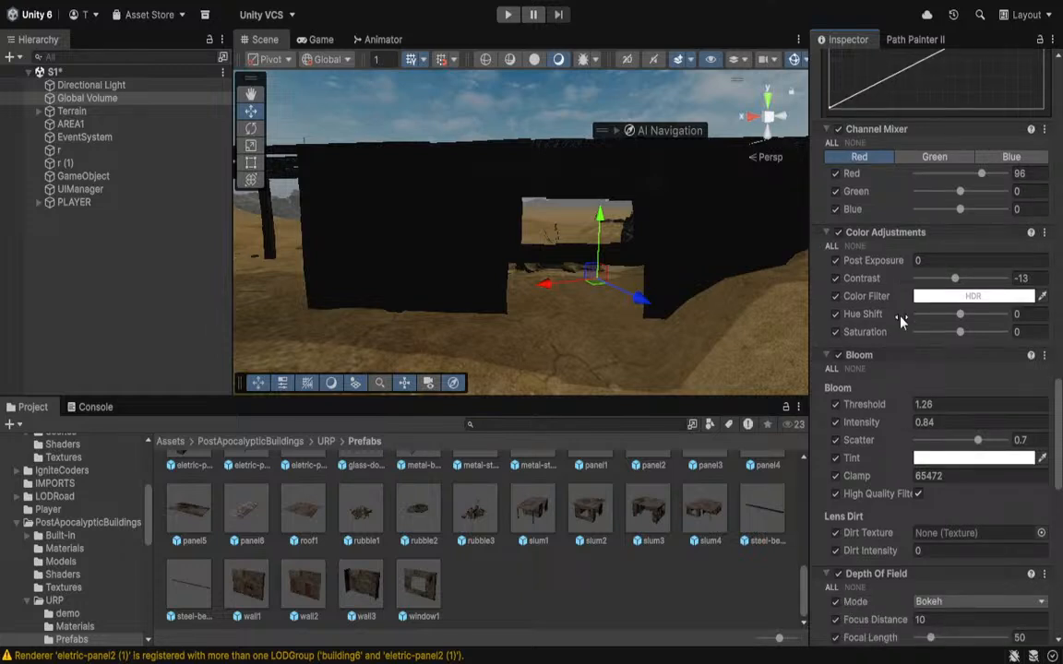
pyautogui.scroll(-2, 902, 321)
pyautogui.scroll(-3, 870, 422)
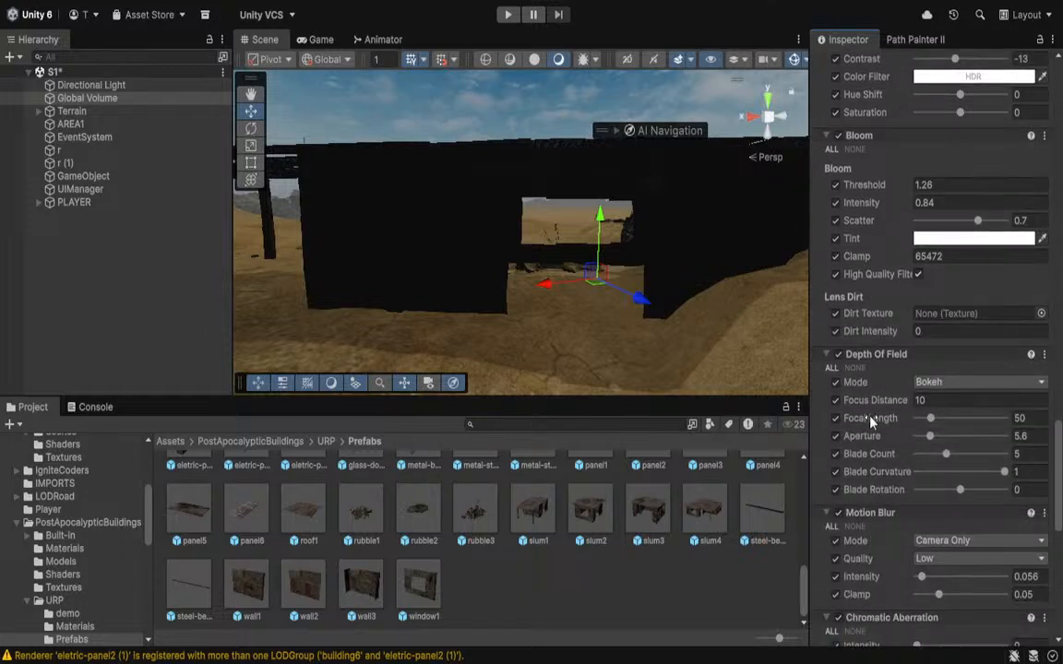
pyautogui.scroll(-9, 899, 391)
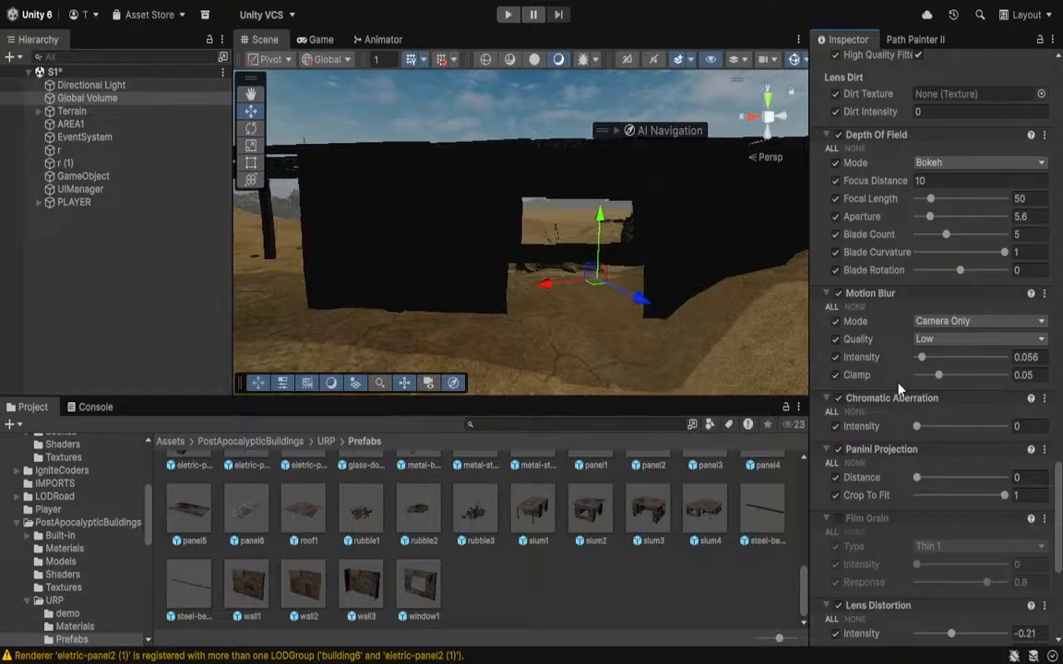
pyautogui.scroll(-5, 899, 387)
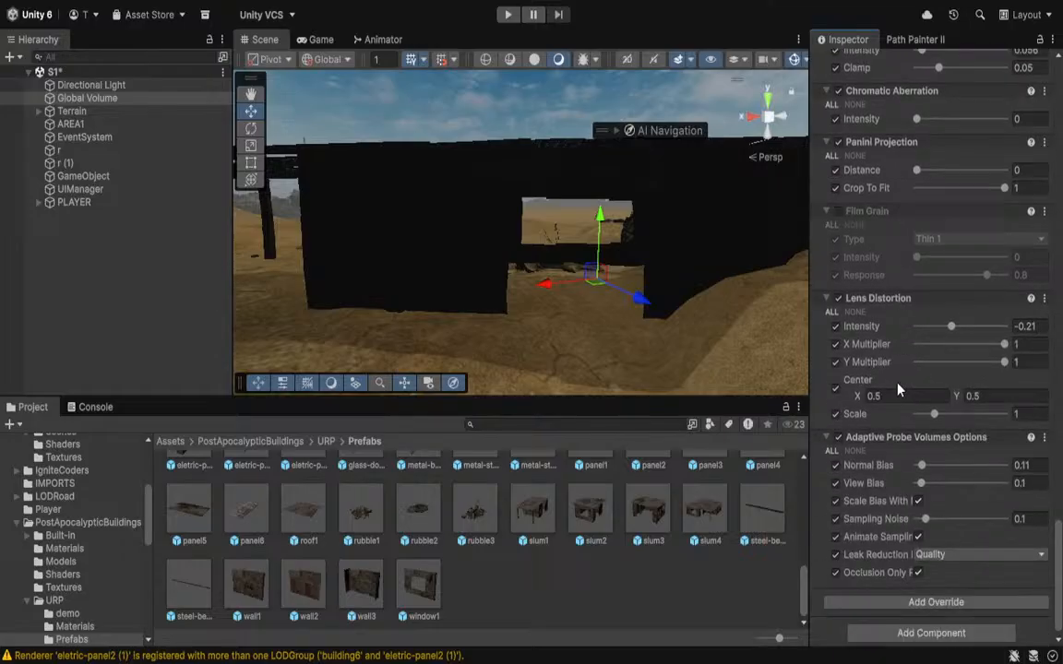
pyautogui.scroll(7, 899, 383)
pyautogui.scroll(6, 900, 377)
pyautogui.scroll(5, 895, 377)
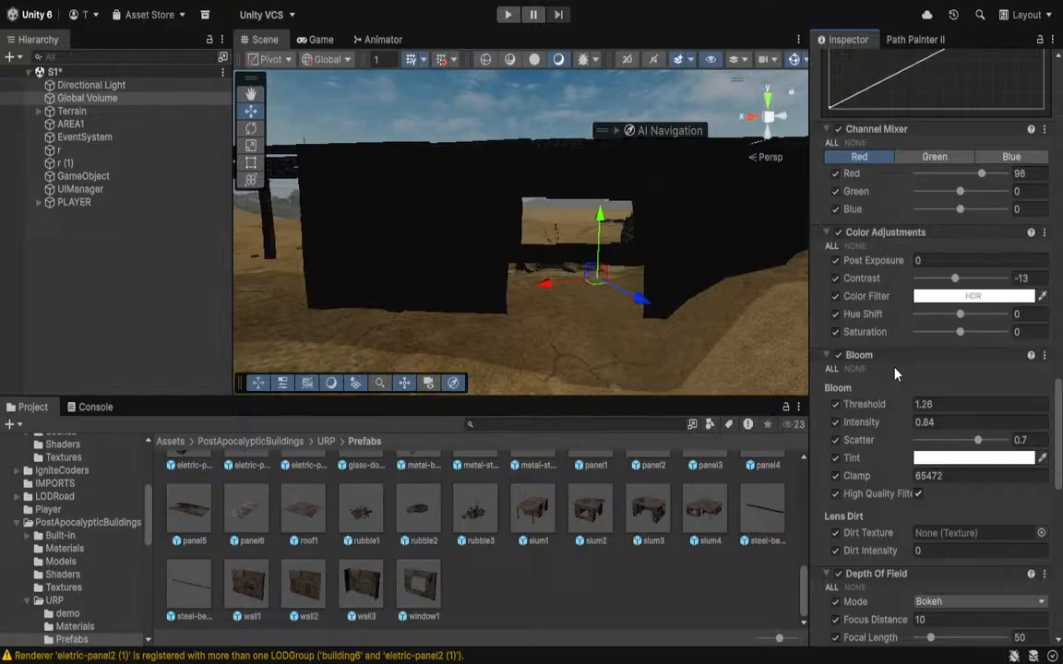
# Set the Contrast in the Global Volume's Color Adjustments to 0, keeping Hue Shift and Saturation at 0.
pyautogui.moveTo(956, 278)
pyautogui.mouseDown()
pyautogui.moveTo(929, 281)
pyautogui.moveTo(964, 287)
pyautogui.mouseUp()
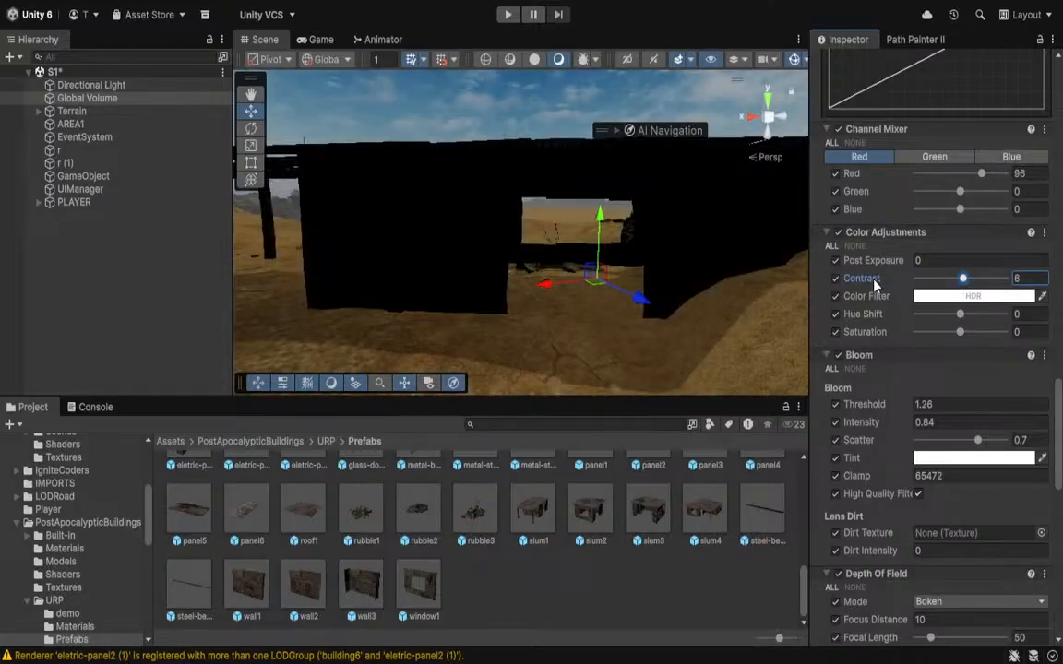
pyautogui.hotkey('ctrl', 'z')
pyautogui.moveTo(960, 315); pyautogui.dragTo(961, 318)
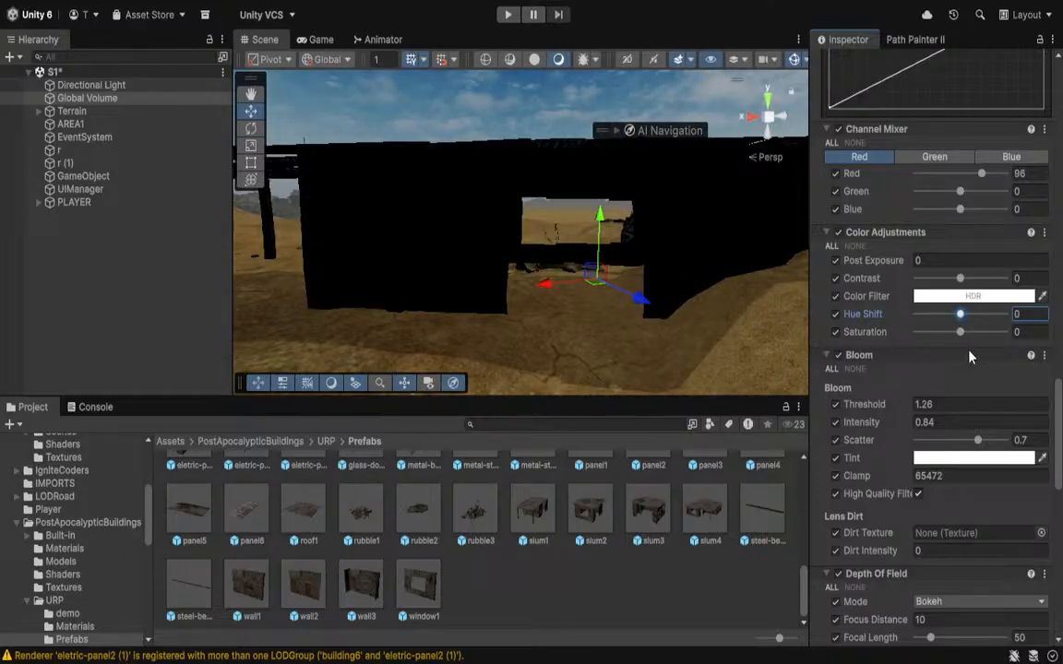
pyautogui.click(961, 333)
# Set the White Balance temperature to -16 and check the colour tone across the desert and buildings.
pyautogui.scroll(8, 849, 342)
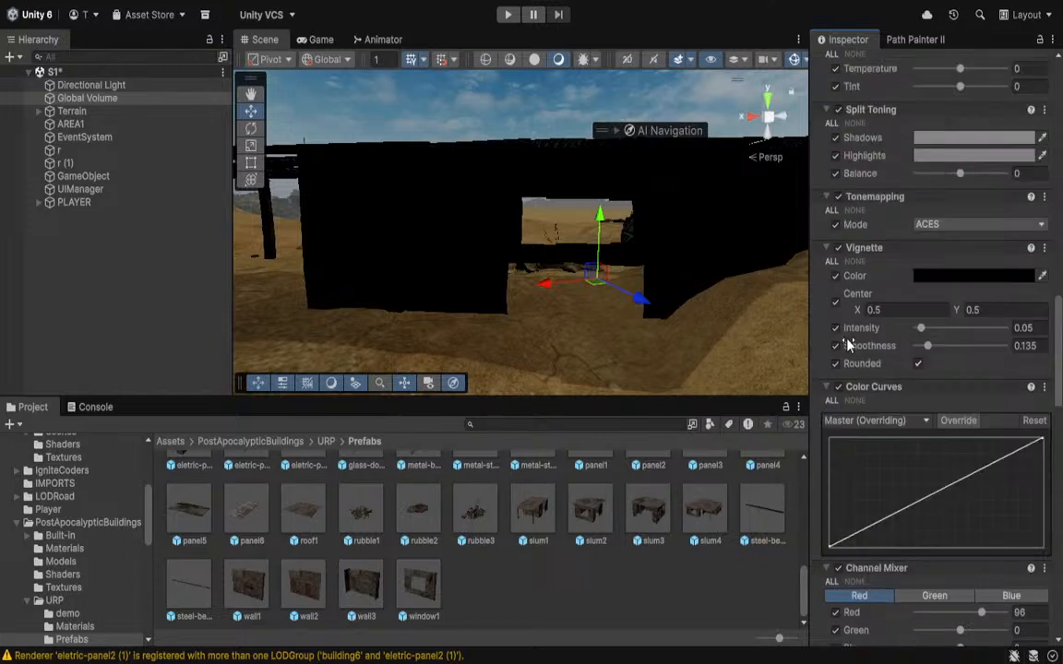
pyautogui.scroll(6, 855, 343)
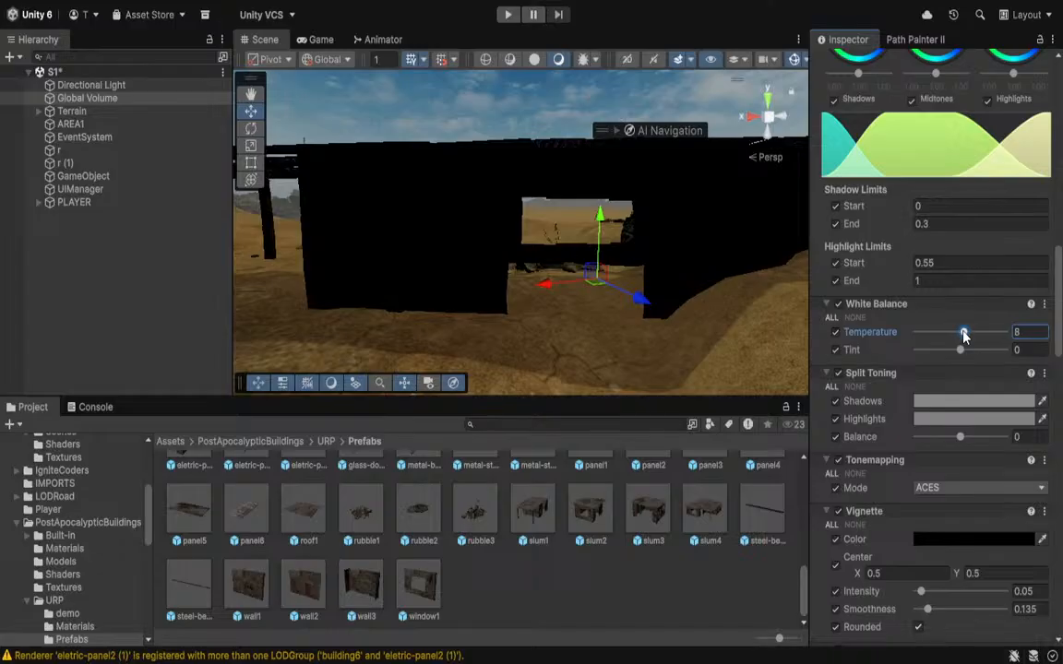
pyautogui.moveTo(963, 336)
pyautogui.mouseDown()
pyautogui.moveTo(986, 333)
pyautogui.moveTo(976, 334)
pyautogui.mouseUp()
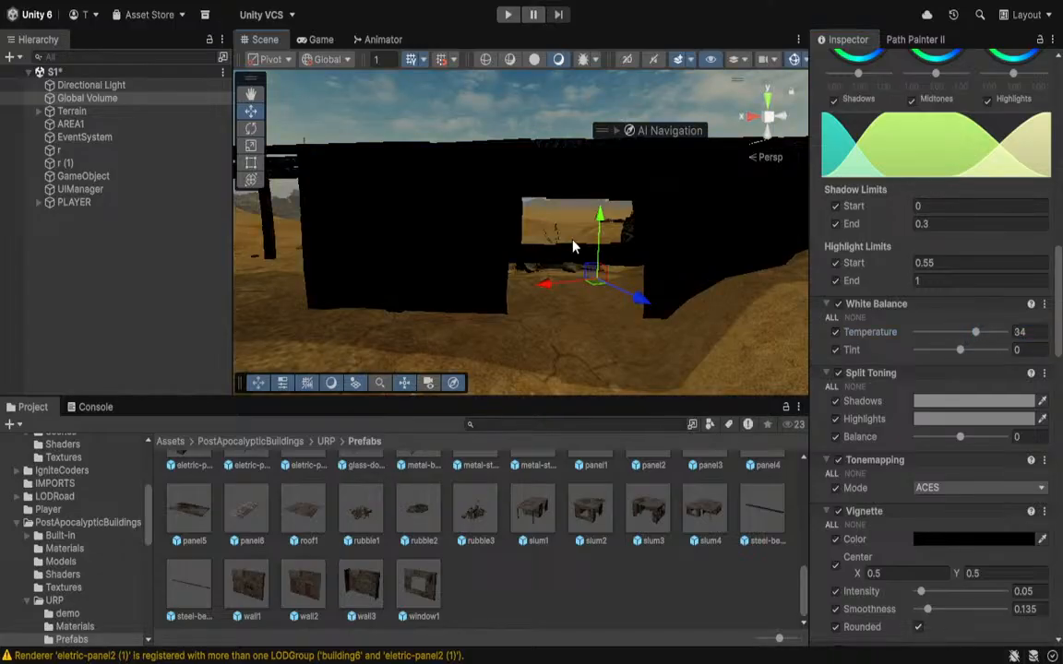
pyautogui.press('w')
pyautogui.moveTo(572, 246); pyautogui.dragTo(139, 201, button='right')
pyautogui.moveTo(976, 334); pyautogui.dragTo(954, 332)
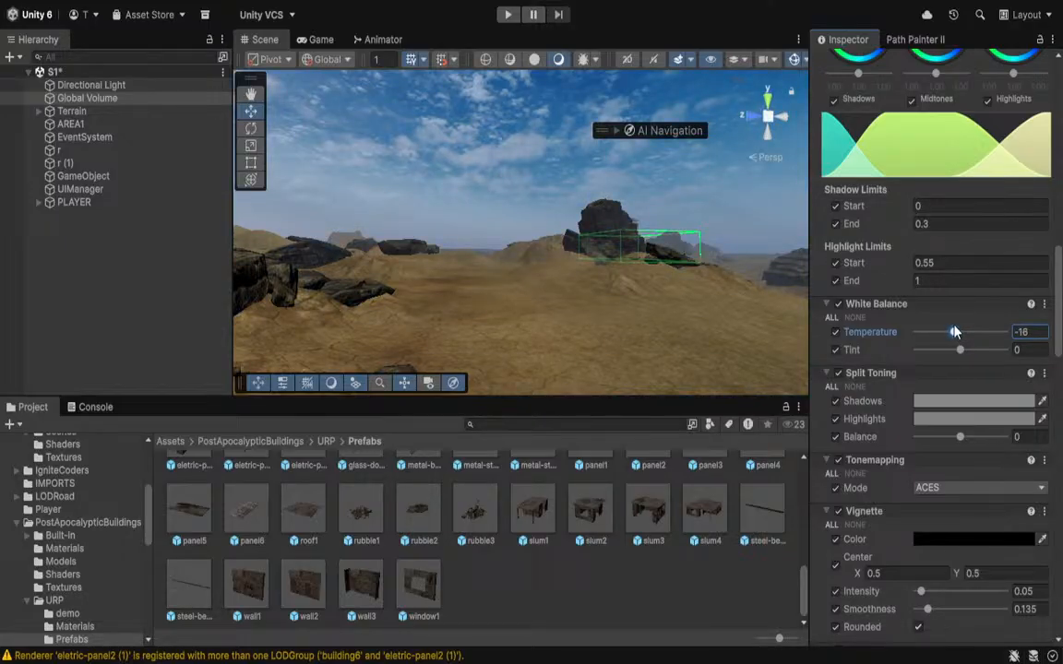
pyautogui.moveTo(545, 251); pyautogui.dragTo(212, 249, button='right')
pyautogui.press('w')
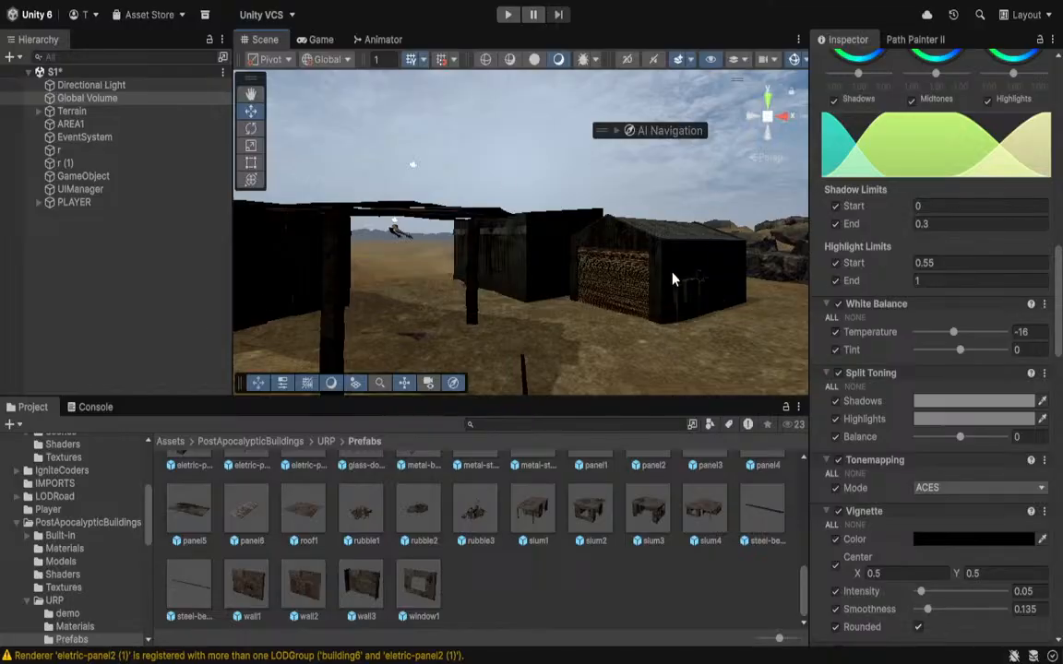
# Try the Neutral mode for the Global Volume's Tonemapping and undo it.
pyautogui.scroll(-4, 837, 411)
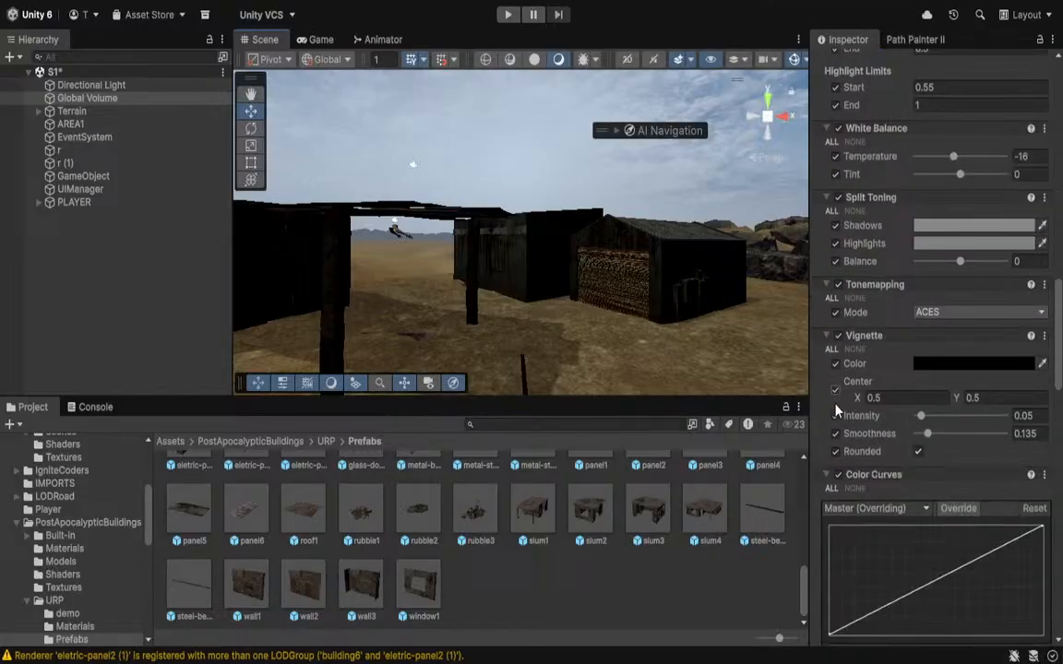
pyautogui.click(932, 314)
pyautogui.click(943, 350)
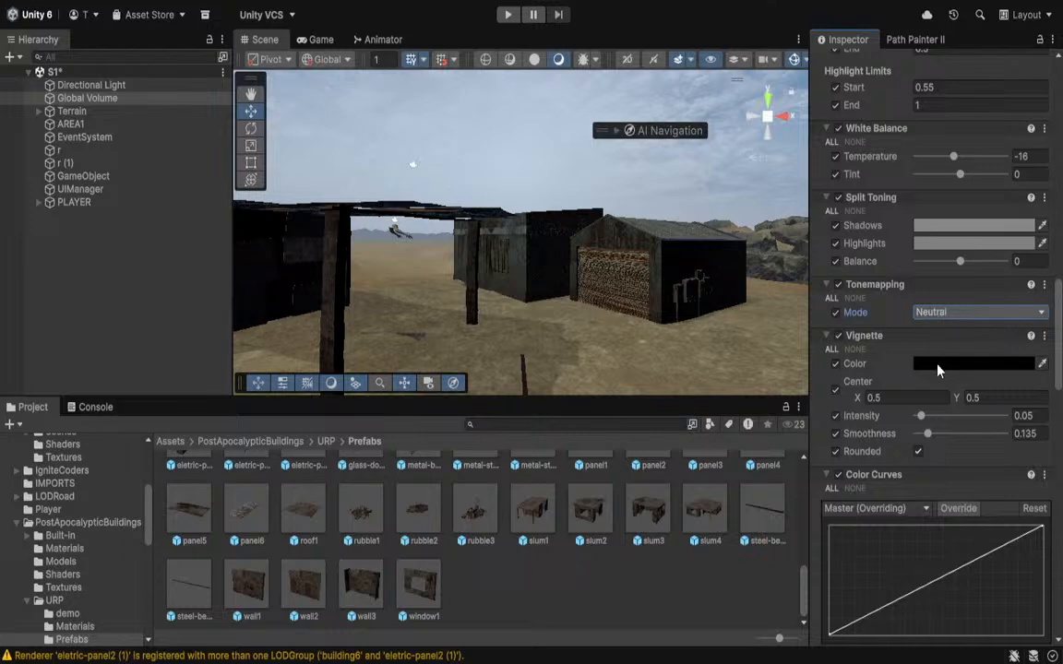
pyautogui.hotkey('ctrl', 'z')
# Select the Directional Light, move it along its axis and rotate it to change the sun's direction over the buildings.
pyautogui.moveTo(545, 256); pyautogui.dragTo(498, 185, button='right')
pyautogui.click(87, 84)
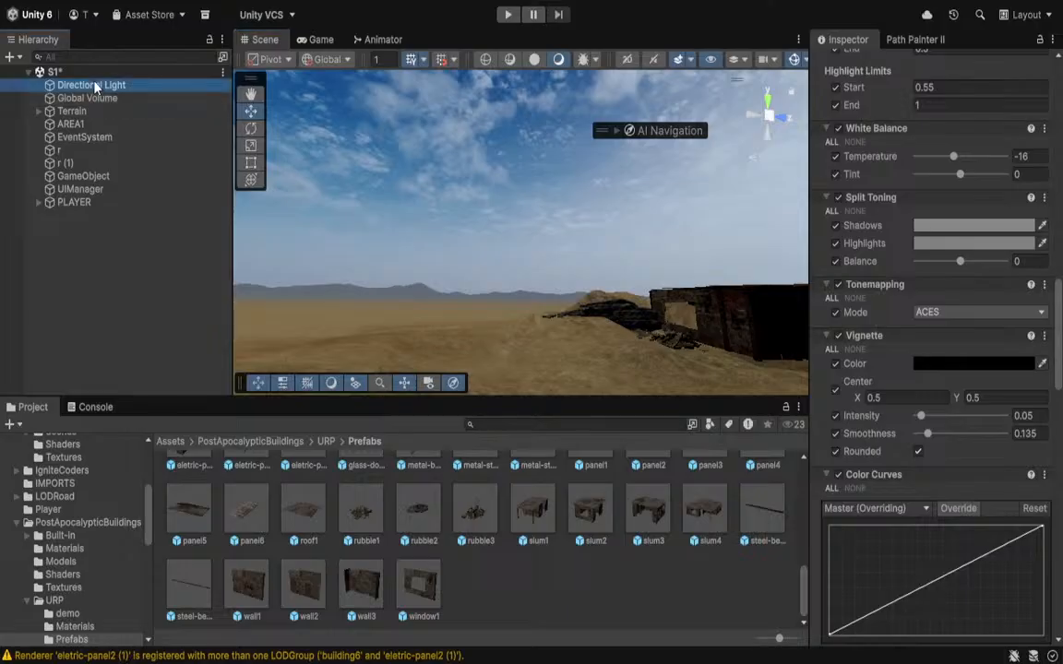
pyautogui.moveTo(532, 221); pyautogui.dragTo(543, 157, button='right')
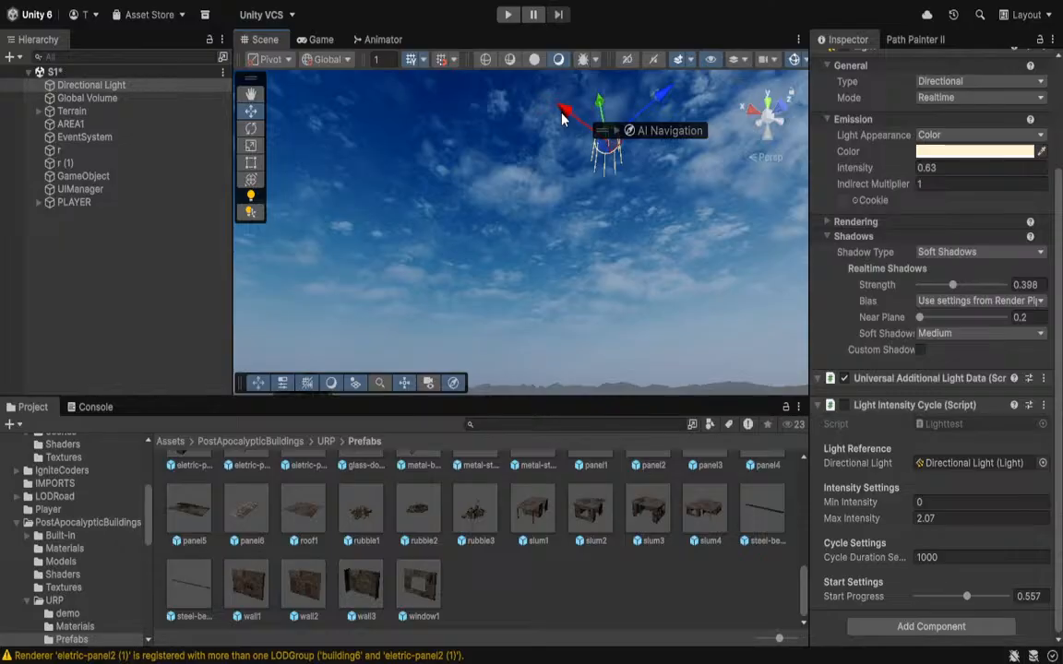
pyautogui.moveTo(562, 118); pyautogui.dragTo(519, 119)
pyautogui.moveTo(566, 84); pyautogui.dragTo(508, 99)
pyautogui.moveTo(508, 100); pyautogui.dragTo(611, 199, button='right')
pyautogui.moveTo(414, 121)
pyautogui.mouseDown()
pyautogui.moveTo(442, 96)
pyautogui.moveTo(399, 87)
pyautogui.moveTo(456, 108)
pyautogui.mouseUp()
pyautogui.moveTo(456, 108); pyautogui.dragTo(837, 366, button='right')
pyautogui.press('s')
pyautogui.press('w')
pyautogui.press('w')
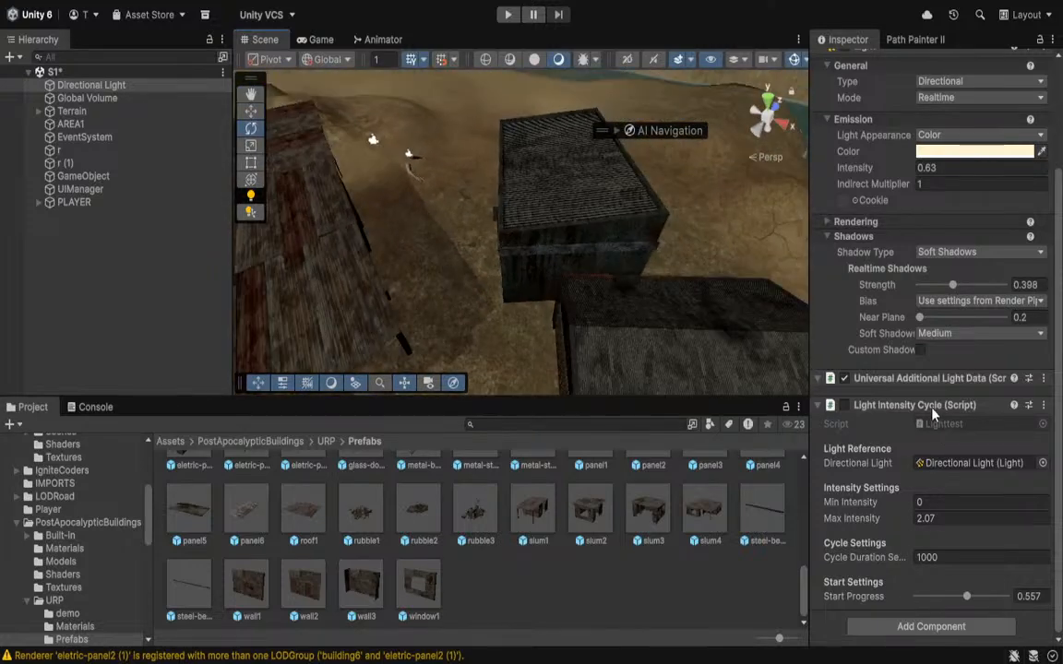
# Move building4 farther from the neighbouring rusty-roofed building and rotate it slightly about its vertical axis.
pyautogui.click(563, 205)
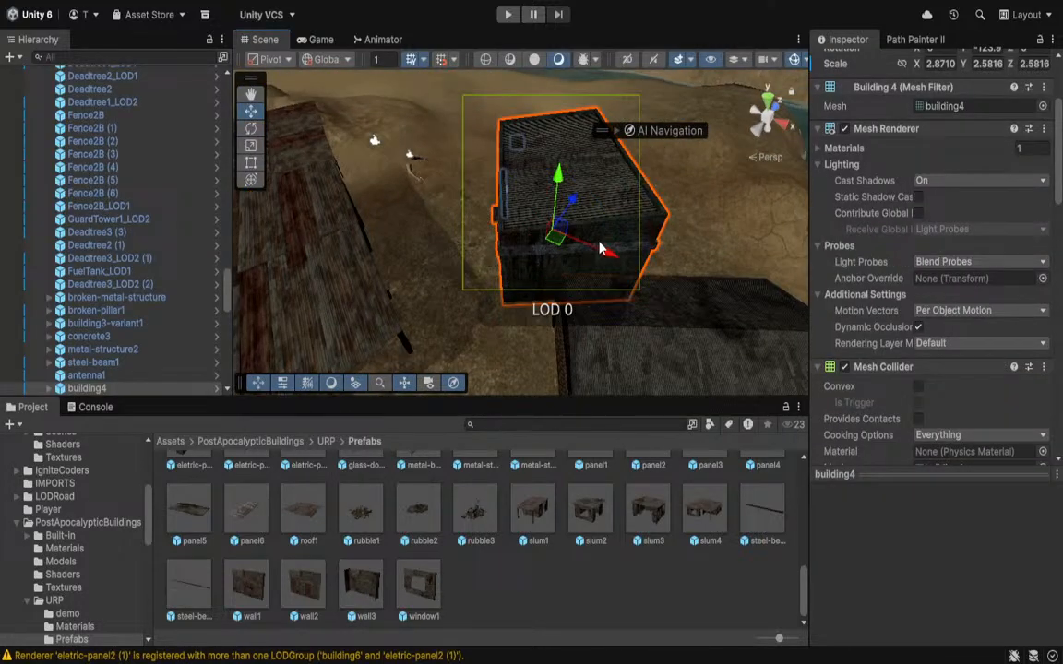
pyautogui.moveTo(608, 250); pyautogui.dragTo(648, 266)
pyautogui.moveTo(607, 212)
pyautogui.mouseDown()
pyautogui.moveTo(625, 200)
pyautogui.moveTo(619, 209)
pyautogui.mouseUp()
pyautogui.press('e')
pyautogui.moveTo(612, 288); pyautogui.dragTo(591, 287)
pyautogui.press('w')
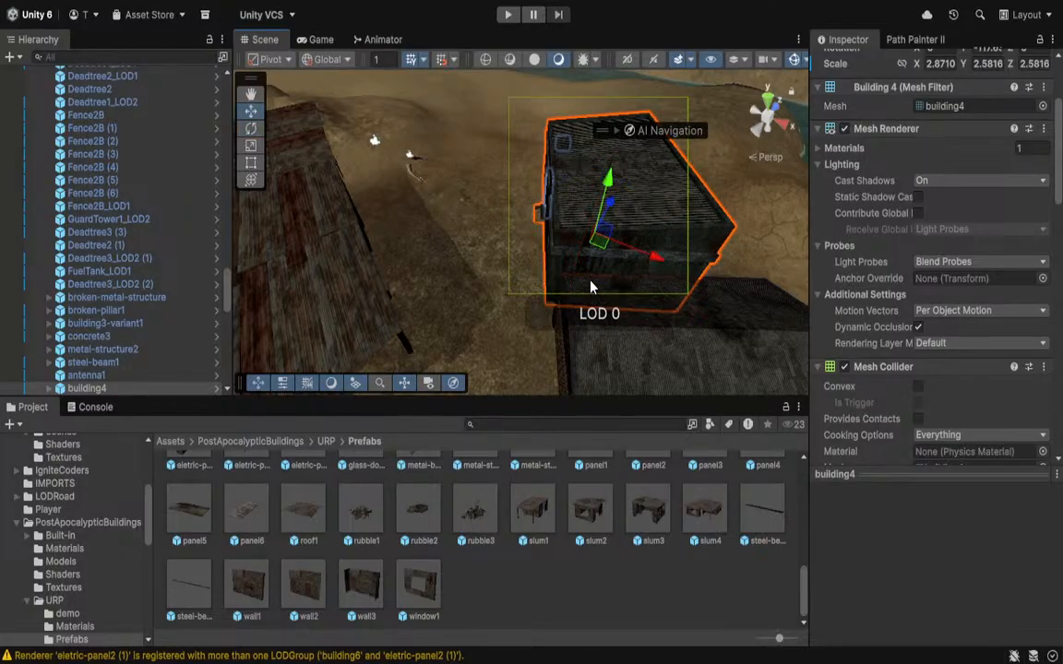
pyautogui.moveTo(648, 256); pyautogui.dragTo(665, 263)
# Delete the rusty-roofed slum1 building standing beside building4.
pyautogui.moveTo(572, 260); pyautogui.dragTo(593, 231, button='right')
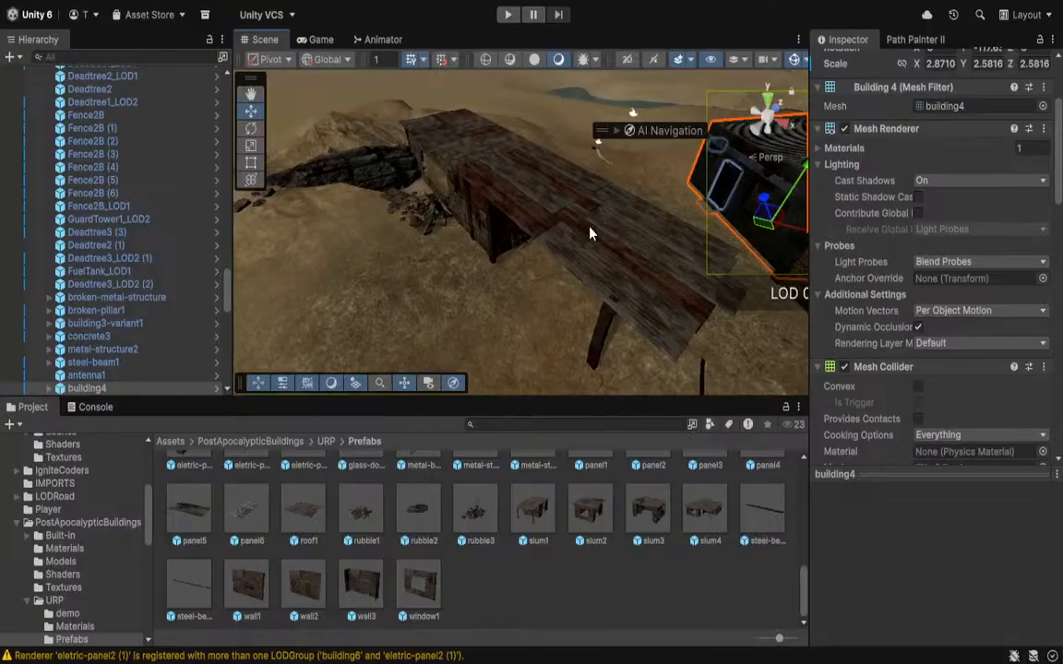
pyautogui.click(586, 232)
pyautogui.press('r')
pyautogui.moveTo(544, 240); pyautogui.dragTo(538, 258)
pyautogui.moveTo(538, 242); pyautogui.dragTo(555, 205, button='right')
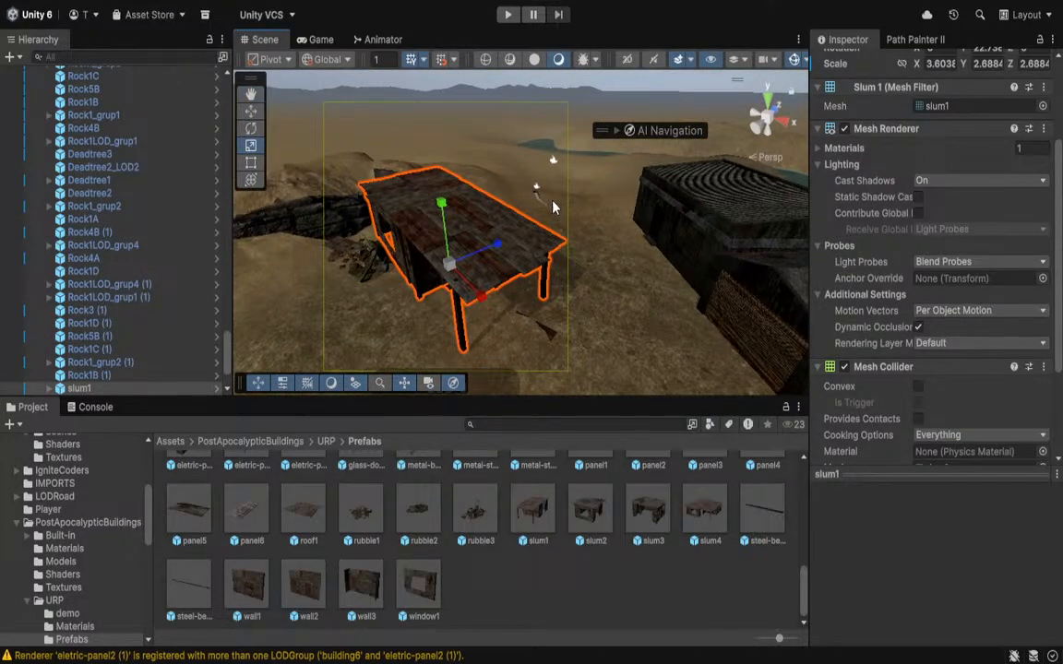
pyautogui.press('Delete')
# Examine the panel6 debris on the ground and the building beside the cleared spot.
pyautogui.moveTo(476, 377); pyautogui.dragTo(513, 266, button='right')
pyautogui.click(513, 268)
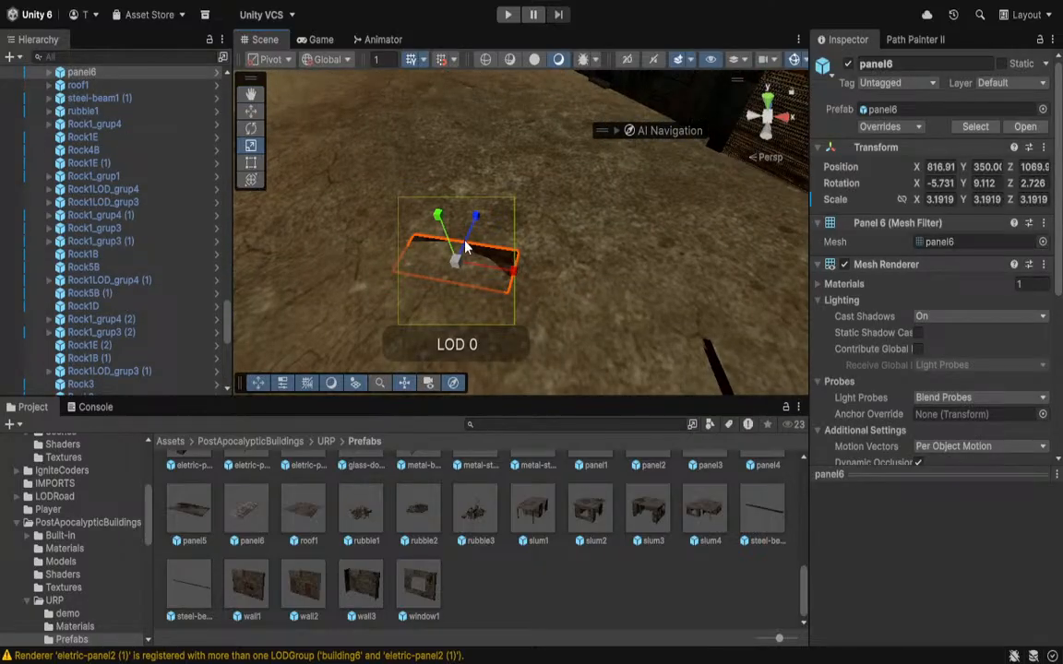
pyautogui.moveTo(402, 196); pyautogui.dragTo(975, 187, button='right')
pyautogui.click(517, 146)
# Collapse the Terrain object's children in the scene hierarchy.
pyautogui.scroll(10, 138, 228)
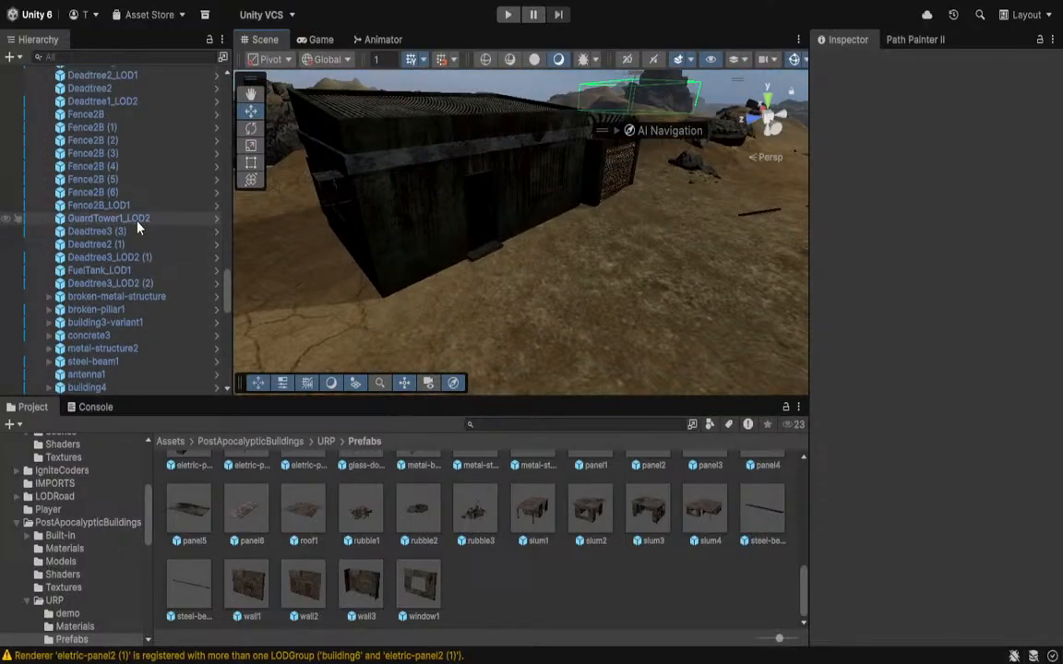
pyautogui.scroll(5, 143, 220)
pyautogui.moveTo(227, 213); pyautogui.dragTo(225, 83)
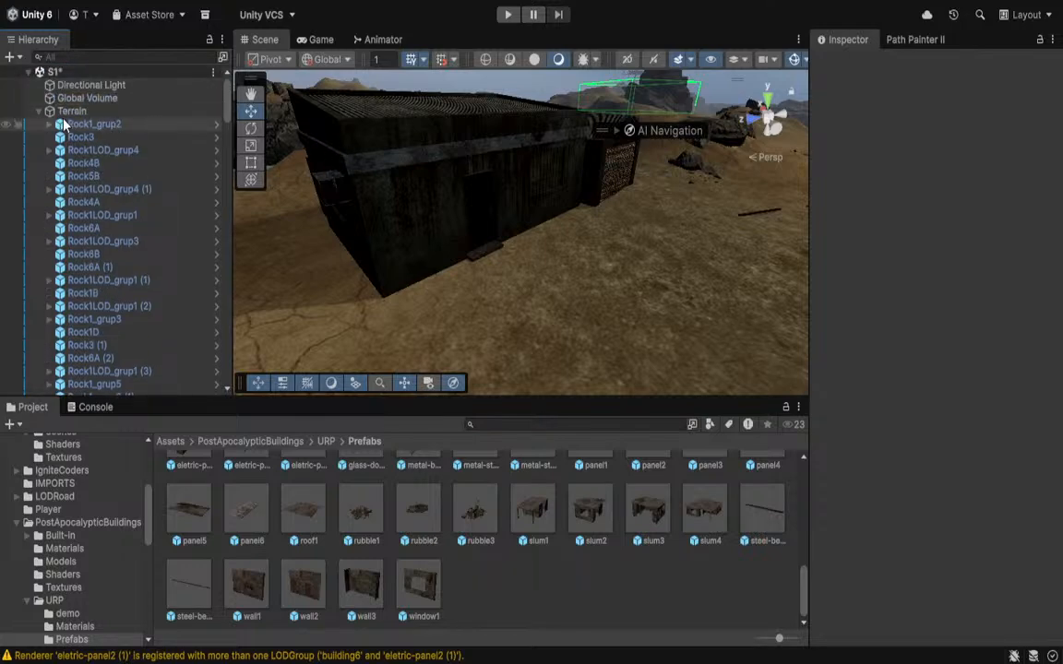
pyautogui.click(37, 111)
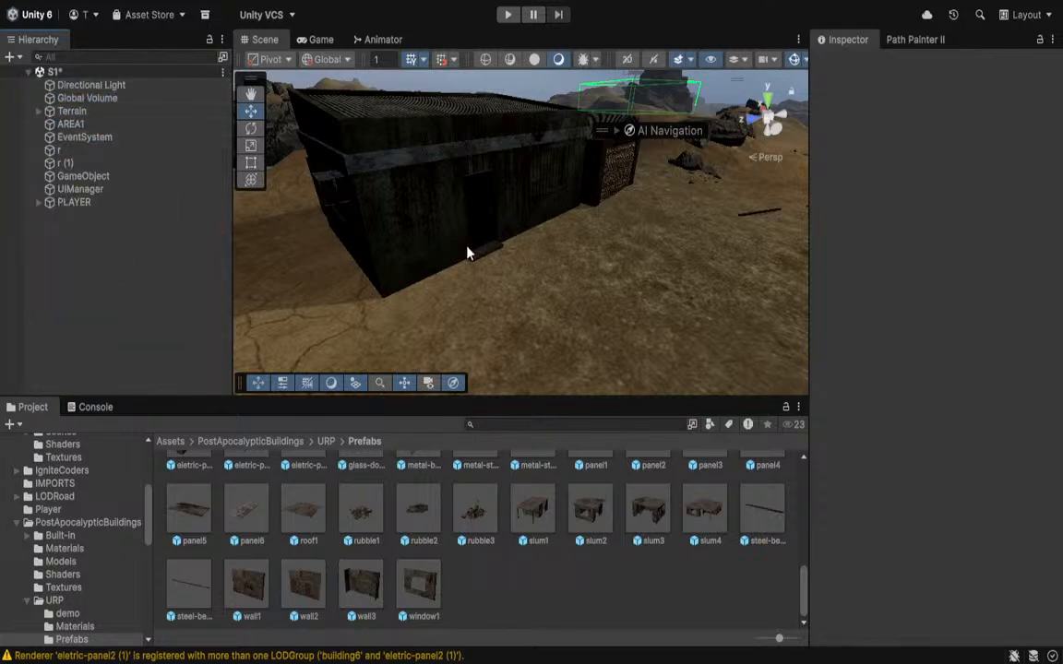
# Select the AREA1 trigger box and inspect the arm models lying on the ground near the buildings.
pyautogui.moveTo(467, 247); pyautogui.dragTo(522, 179, button='right')
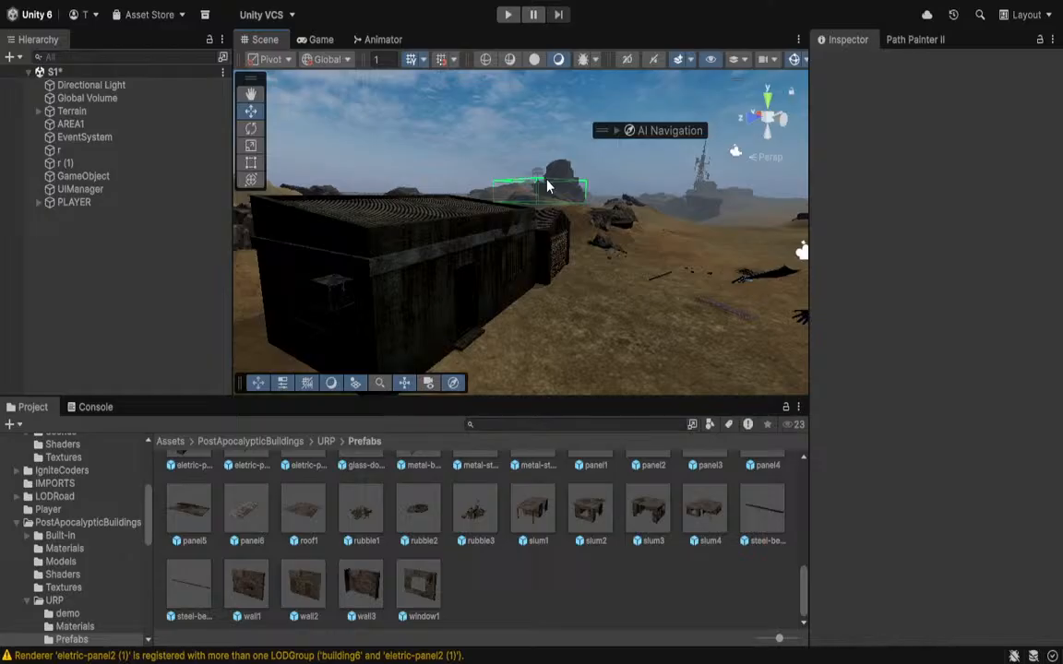
pyautogui.click(513, 187)
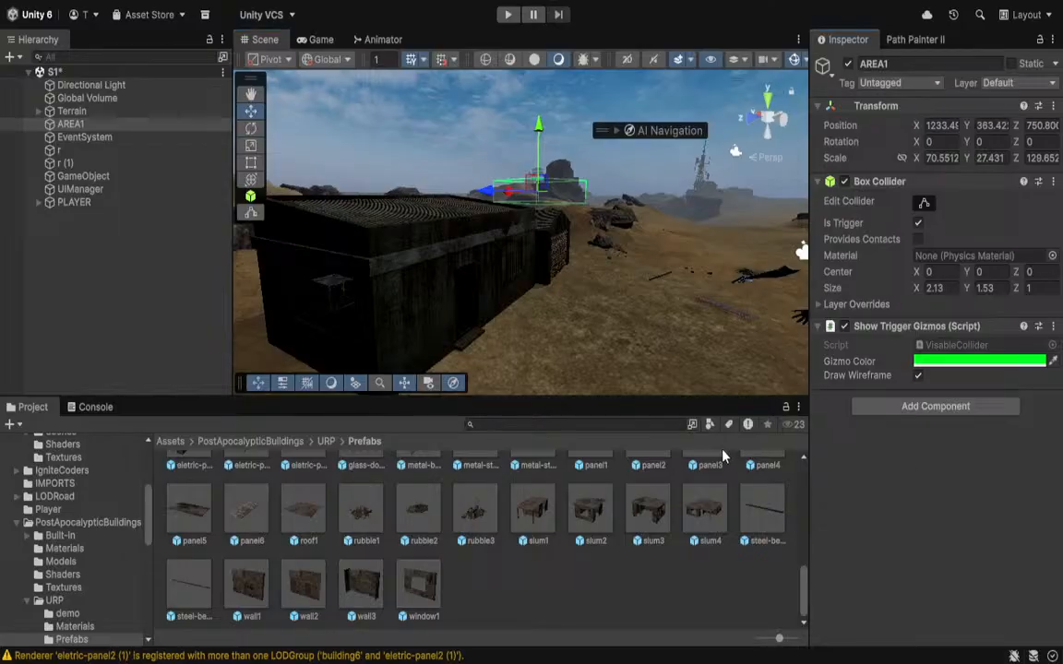
pyautogui.press('w')
pyautogui.moveTo(392, 261); pyautogui.dragTo(609, 380, button='right')
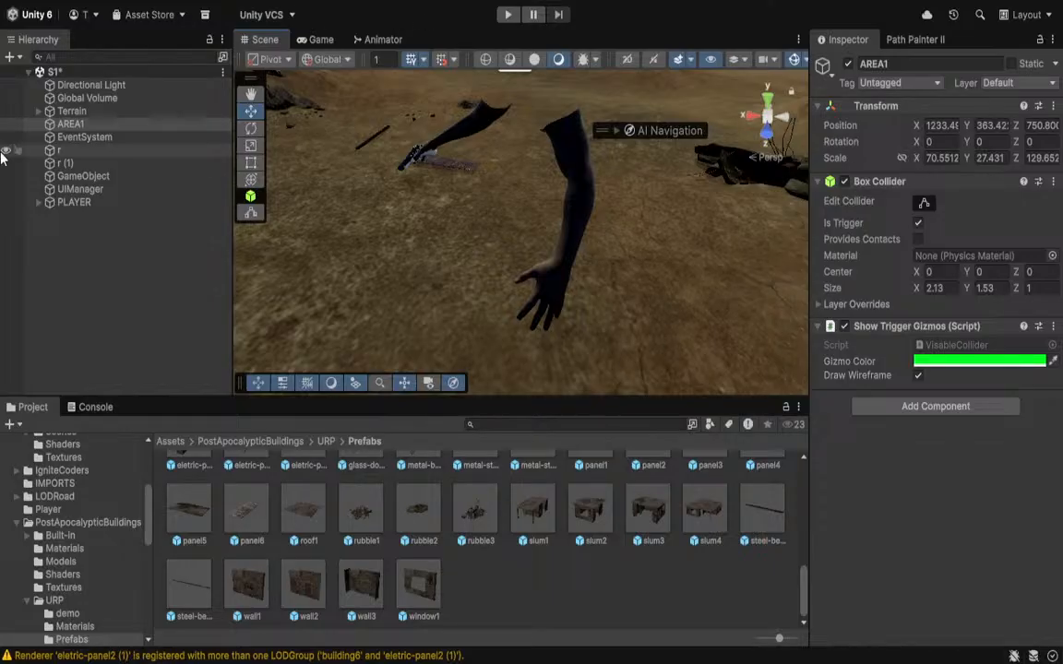
# Set the Directional Light's intensity to 0.6 and its indirect multiplier to 0.73.
pyautogui.click(92, 85)
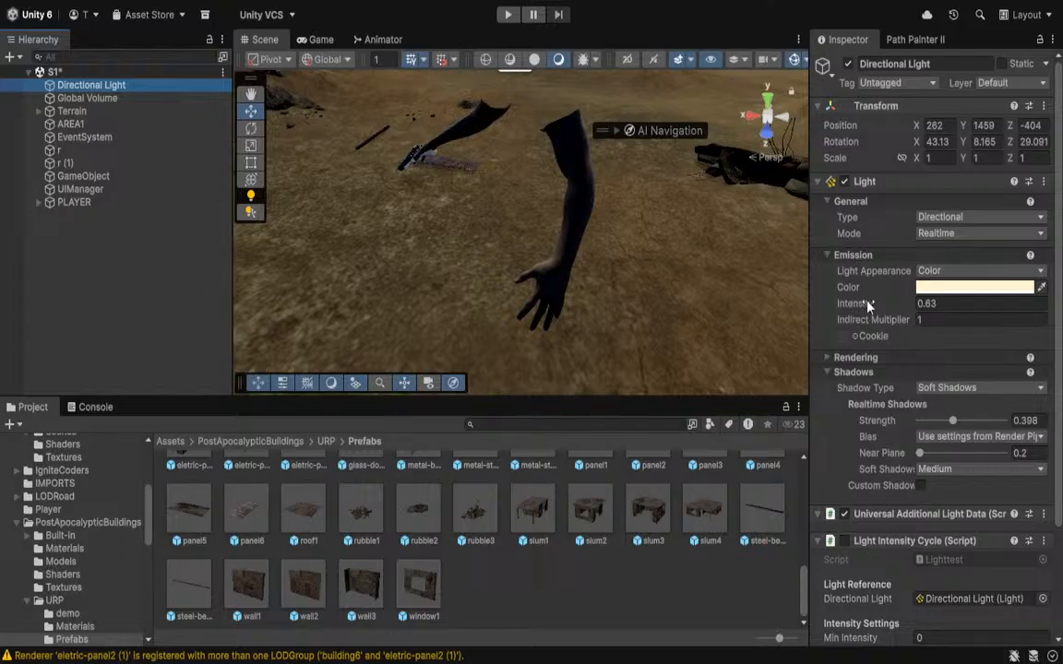
pyautogui.click(887, 301)
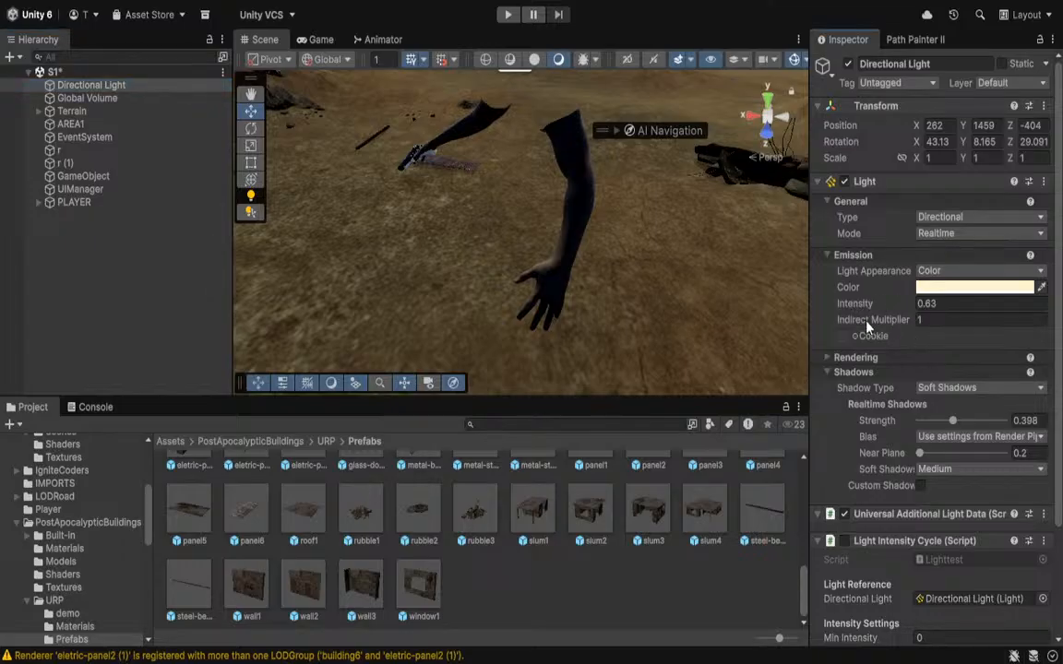
pyautogui.moveTo(867, 326); pyautogui.dragTo(924, 266)
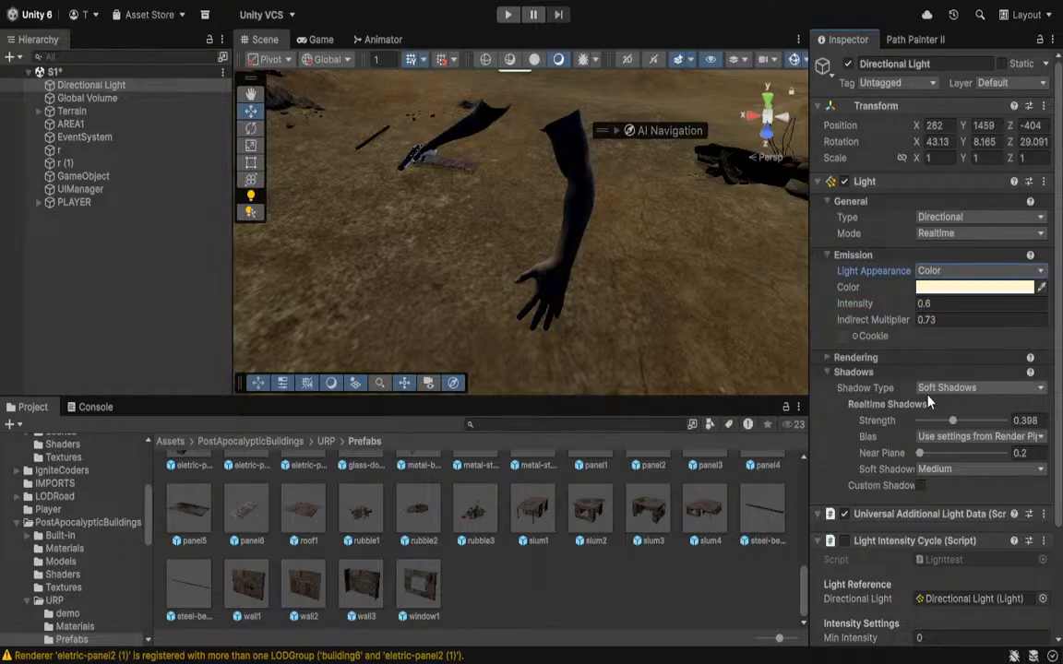
pyautogui.scroll(-3, 867, 412)
pyautogui.scroll(3, 864, 406)
# Try the Point and Area (baked only) types on the light, then return it to Directional with Baked mode.
pyautogui.click(862, 248)
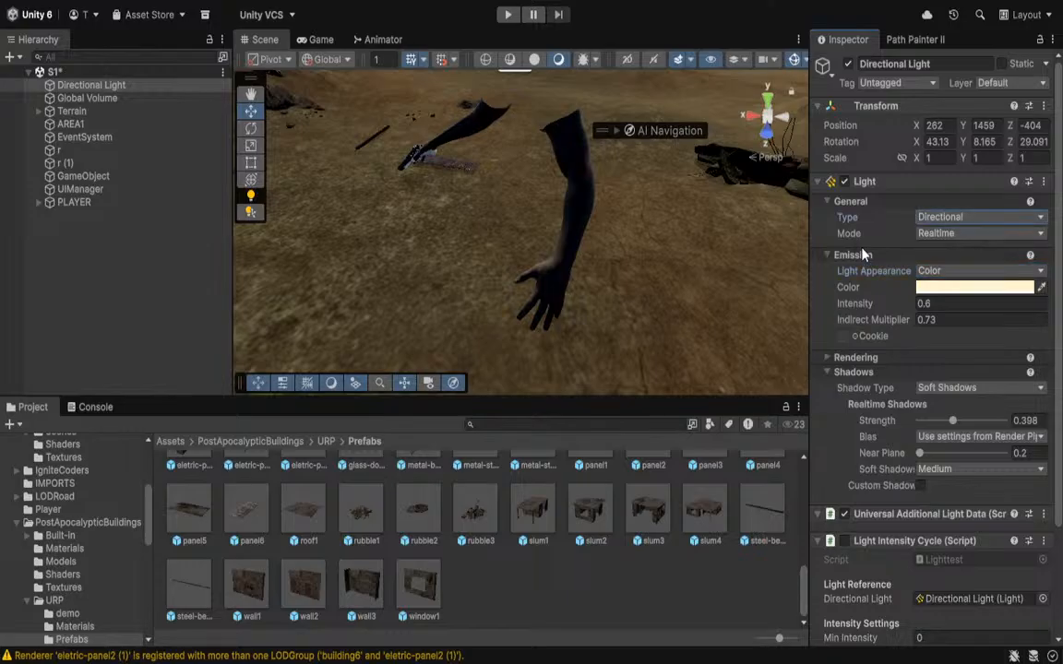
pyautogui.click(945, 237)
pyautogui.click(945, 221)
pyautogui.click(945, 272)
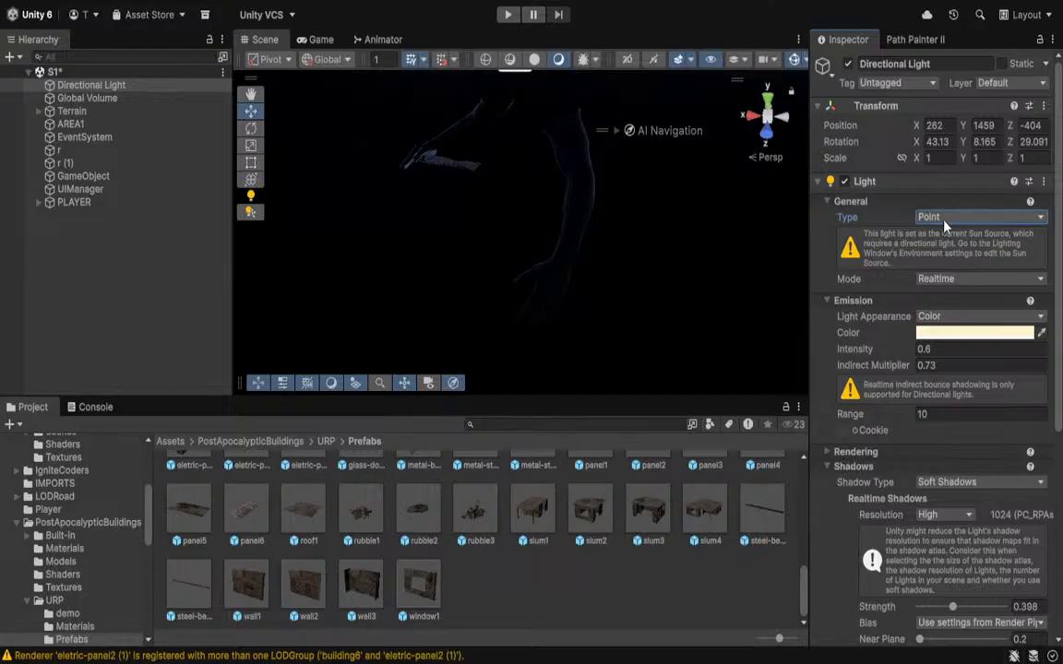
pyautogui.click(945, 217)
pyautogui.click(948, 283)
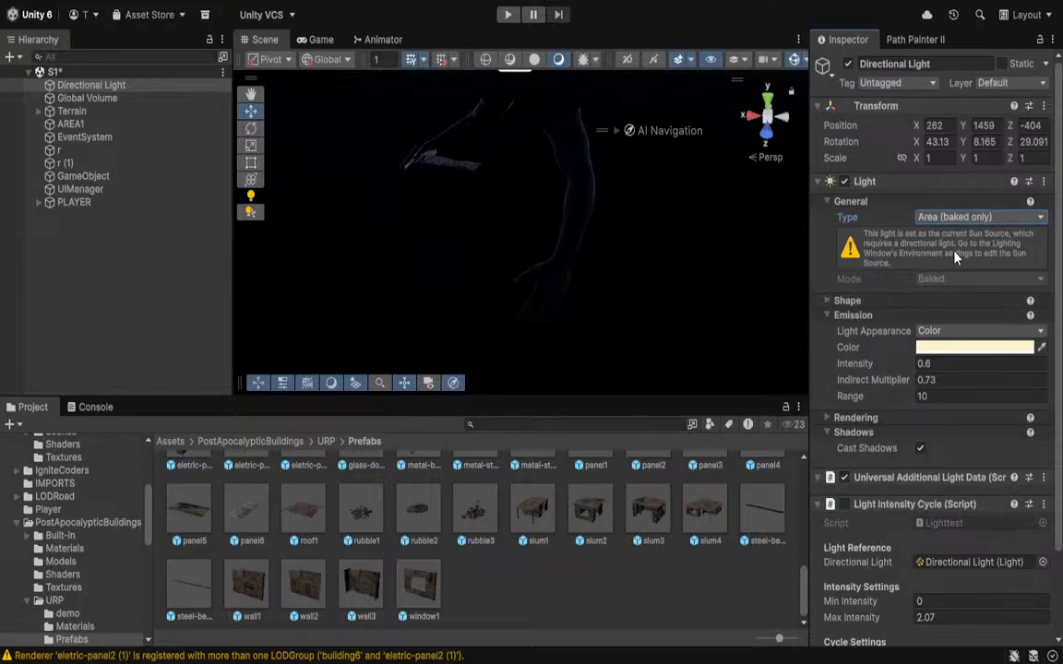
pyautogui.click(955, 254)
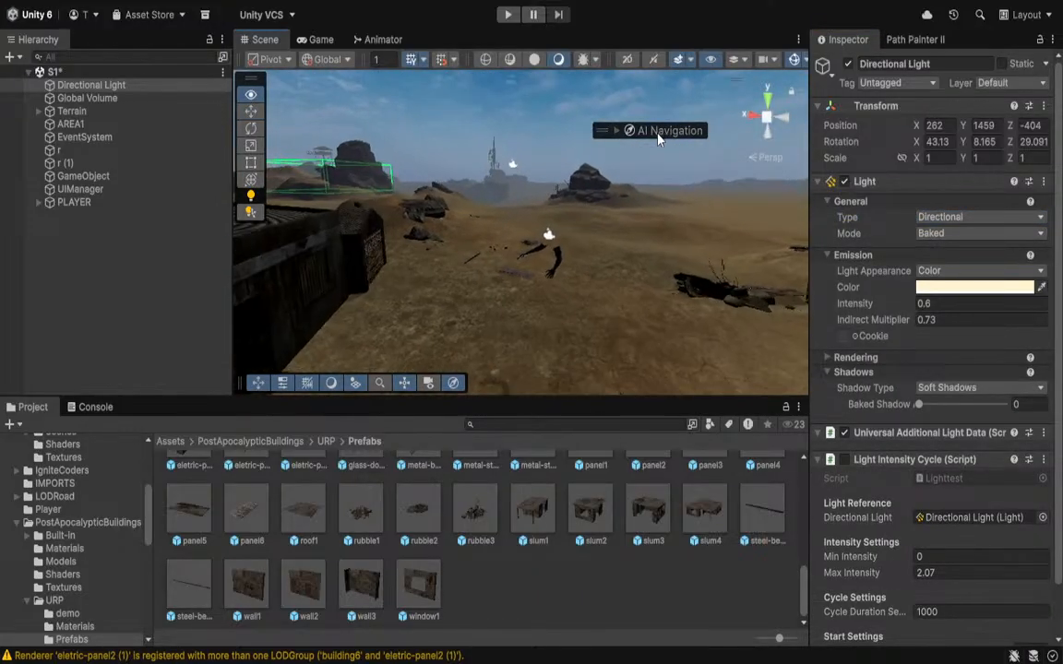
# Move the Directional Light down in the sky to about X 557, Y 681, Z 194.
pyautogui.moveTo(658, 139); pyautogui.dragTo(652, 132, button='right')
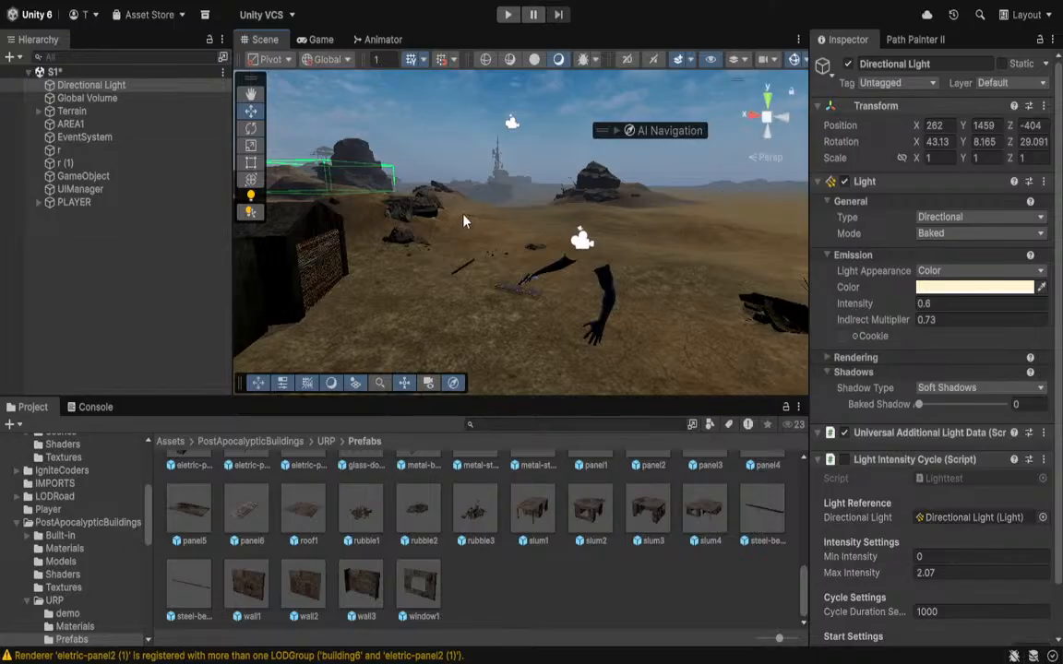
pyautogui.moveTo(464, 221); pyautogui.dragTo(530, 92, button='right')
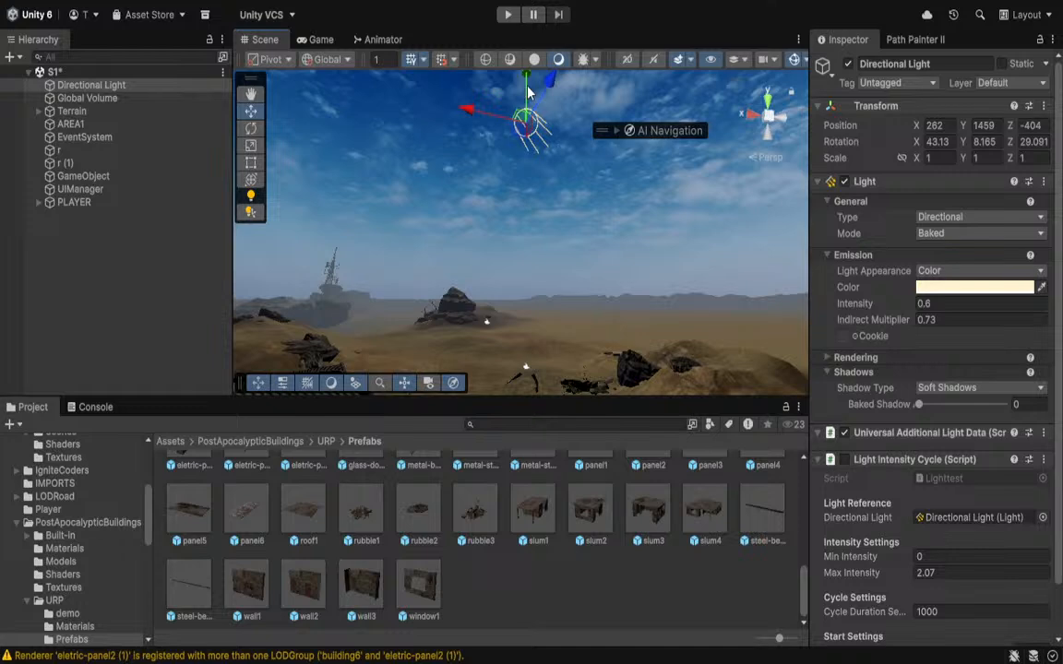
pyautogui.moveTo(528, 93); pyautogui.dragTo(510, 190)
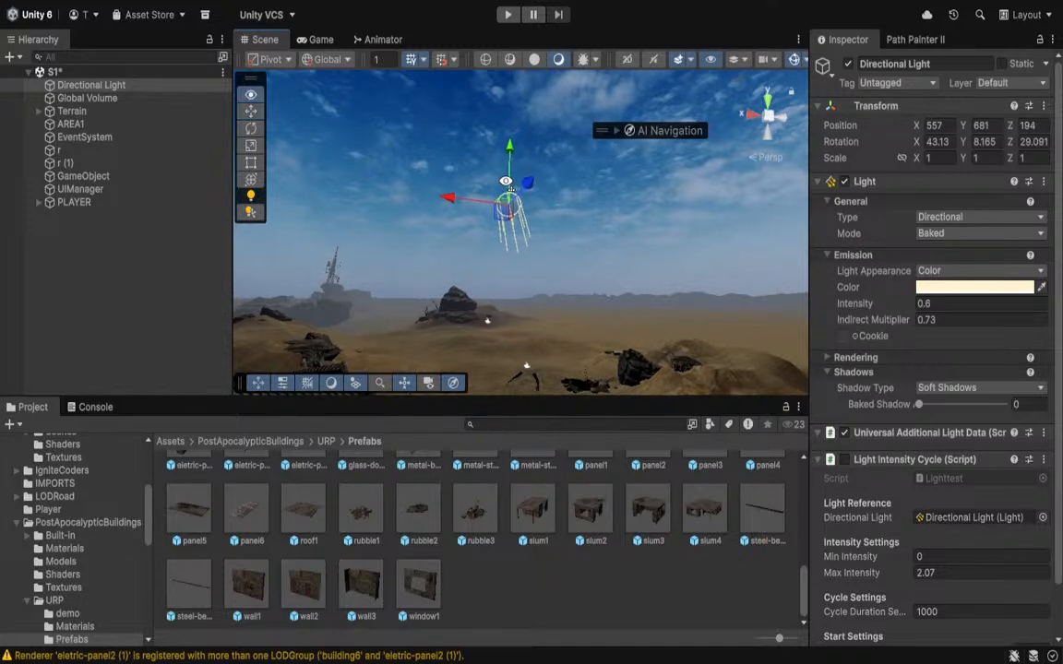
pyautogui.press('w')
pyautogui.moveTo(505, 181); pyautogui.dragTo(507, 270, button='right')
# Select building4 and change its material's BaseColor to light grey.
pyautogui.click(507, 271)
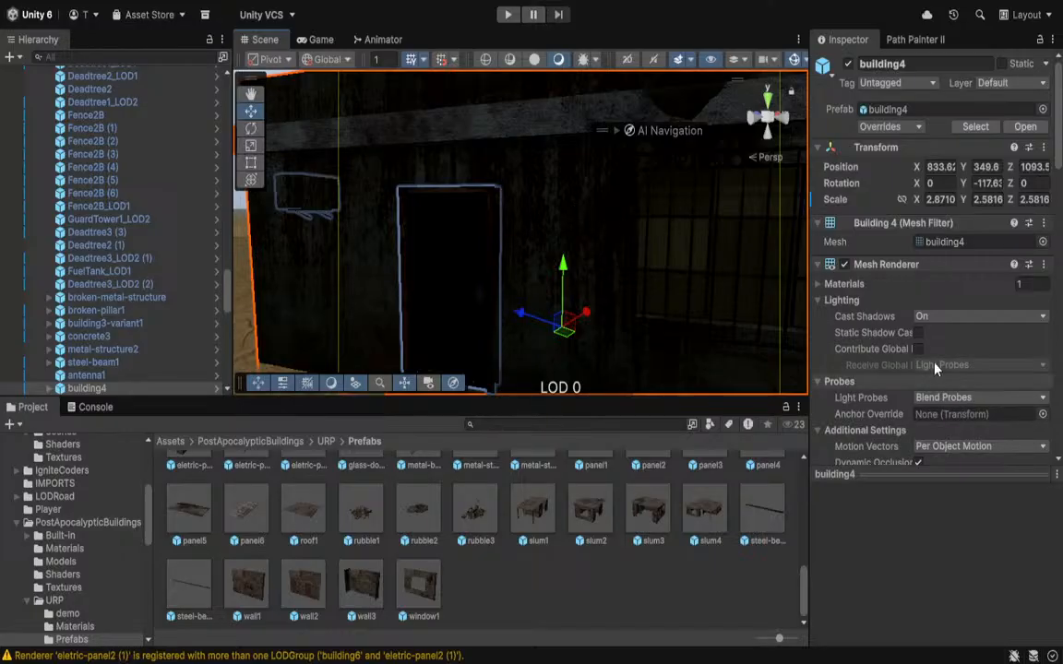
pyautogui.press('s')
pyautogui.moveTo(543, 261); pyautogui.dragTo(584, 254, button='right')
pyautogui.press('w')
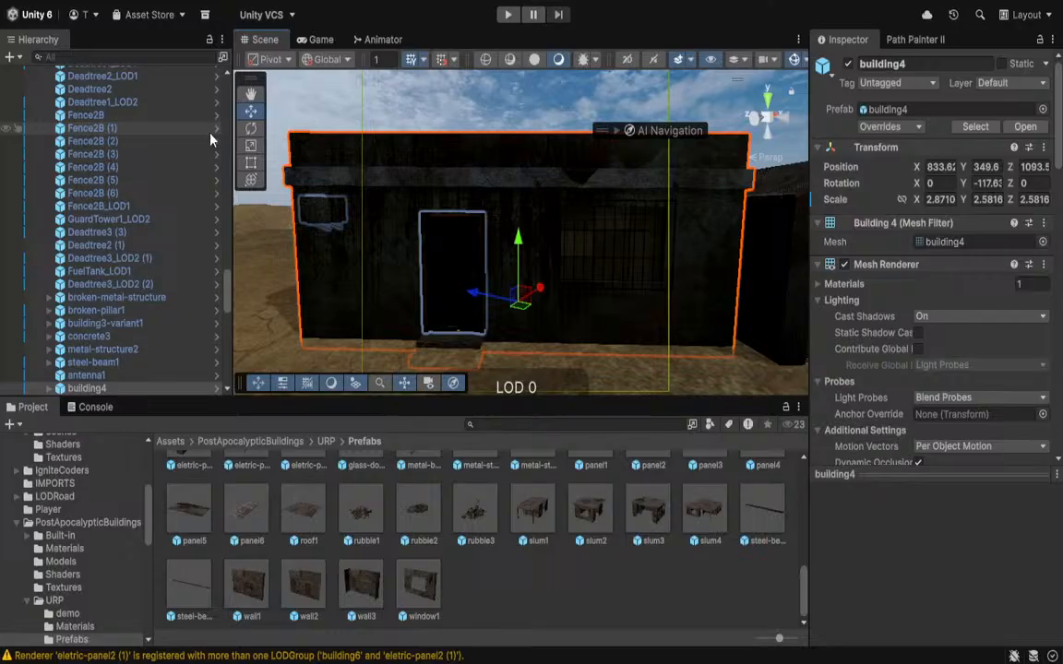
pyautogui.scroll(5, 120, 157)
pyautogui.scroll(5, 120, 184)
pyautogui.scroll(-2, 244, 223)
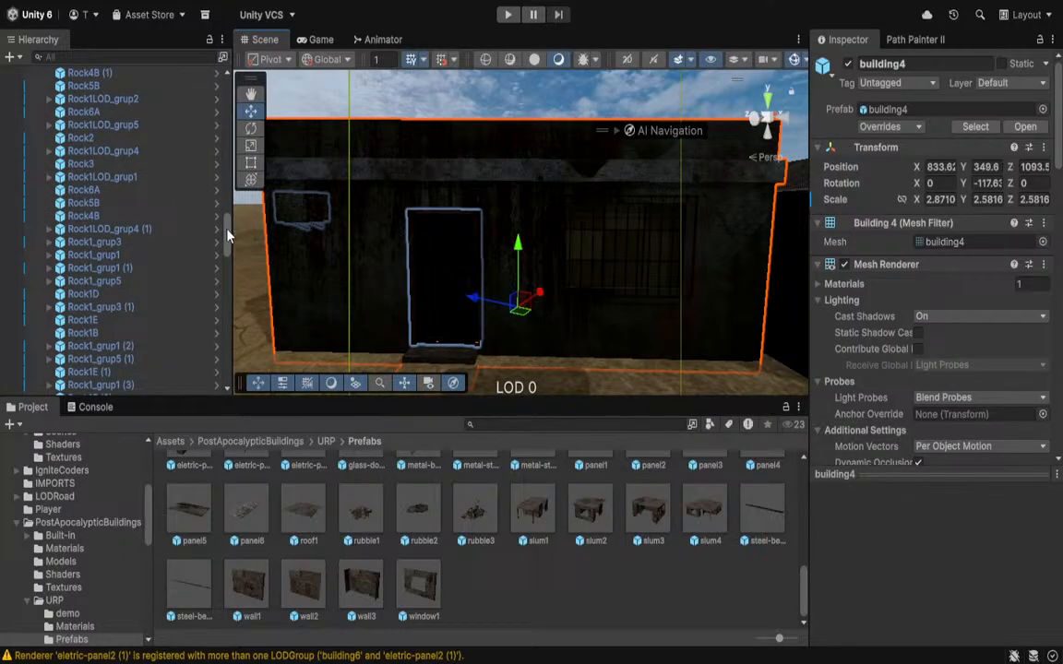
pyautogui.scroll(5, 229, 236)
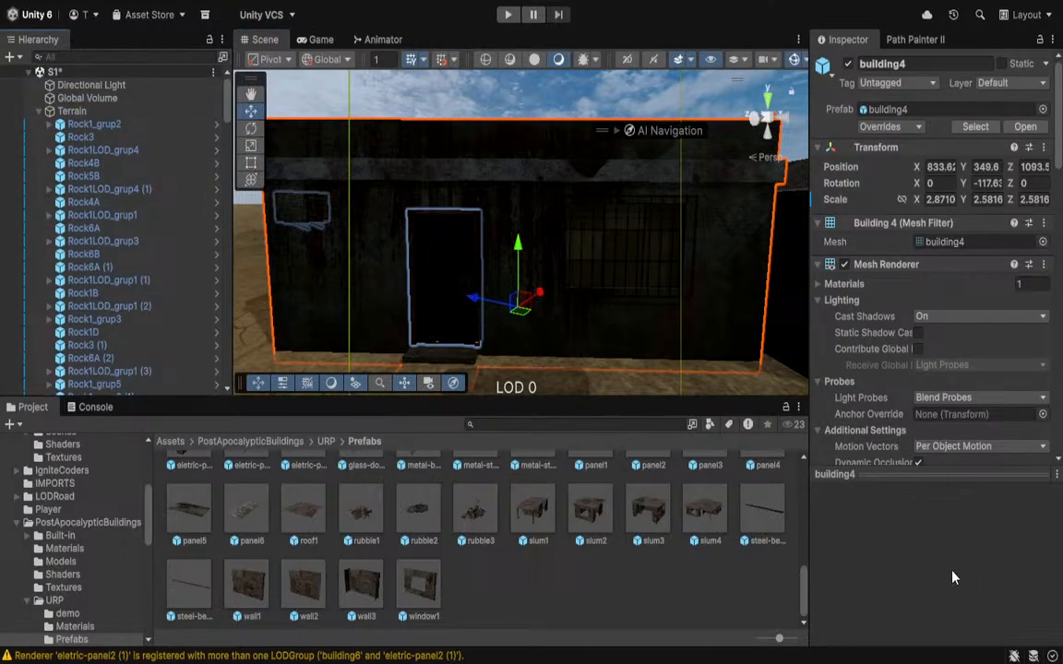
pyautogui.scroll(-10, 876, 397)
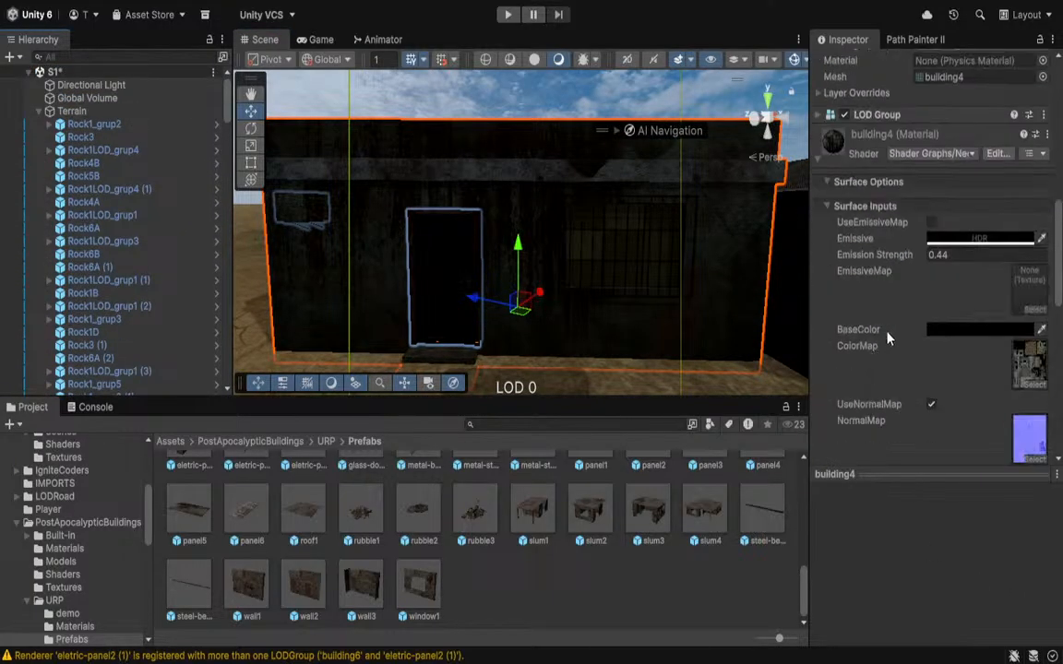
pyautogui.click(955, 329)
pyautogui.moveTo(931, 257)
pyautogui.mouseDown()
pyautogui.moveTo(919, 244)
pyautogui.moveTo(925, 252)
pyautogui.mouseUp()
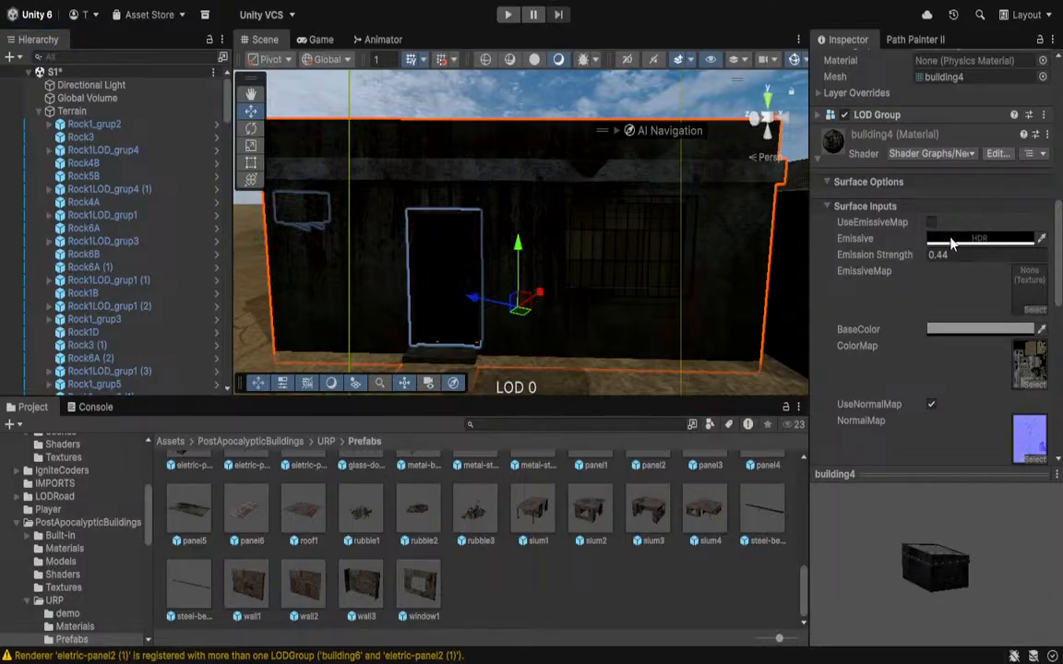
pyautogui.click(1048, 120)
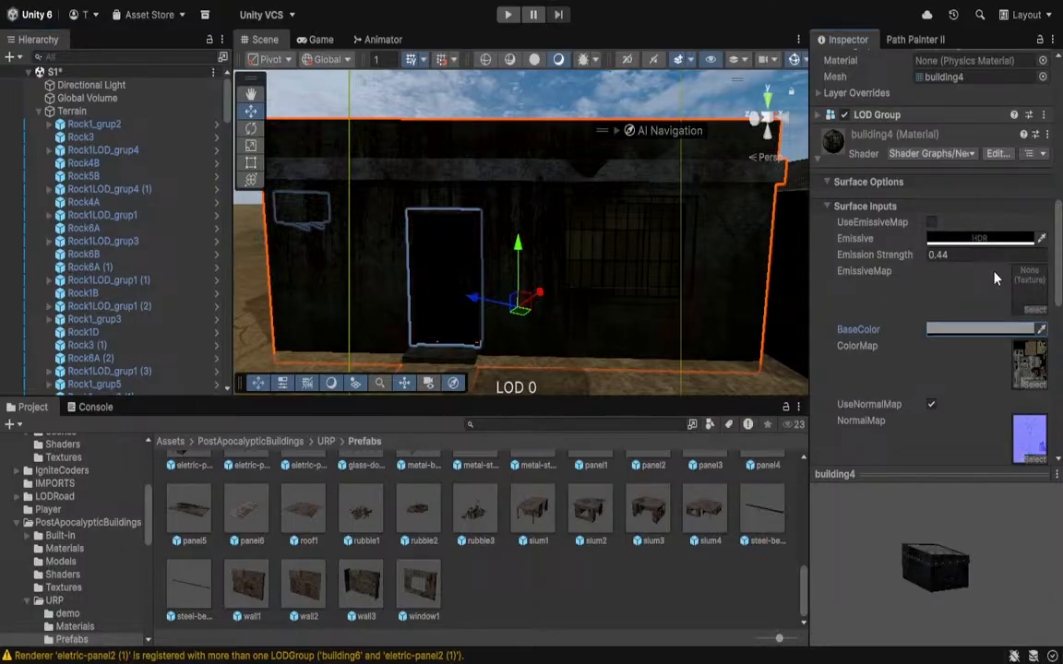
# Set the Metallic value of building4's material to about -22.78, keeping its metallic map enabled.
pyautogui.click(989, 236)
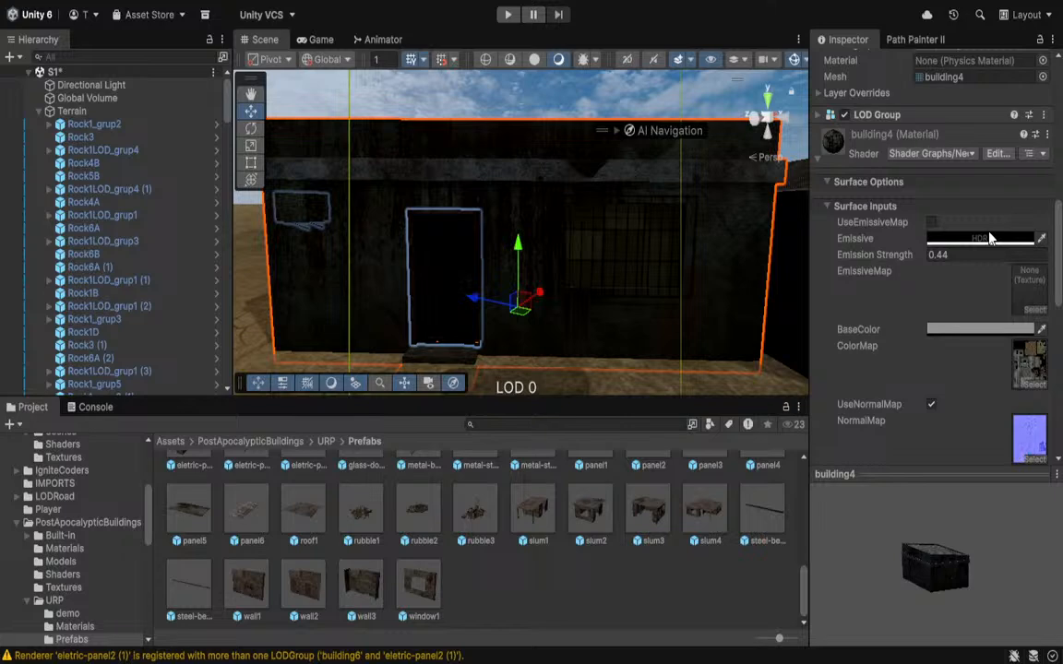
pyautogui.moveTo(939, 221); pyautogui.dragTo(918, 273)
pyautogui.scroll(-5, 886, 277)
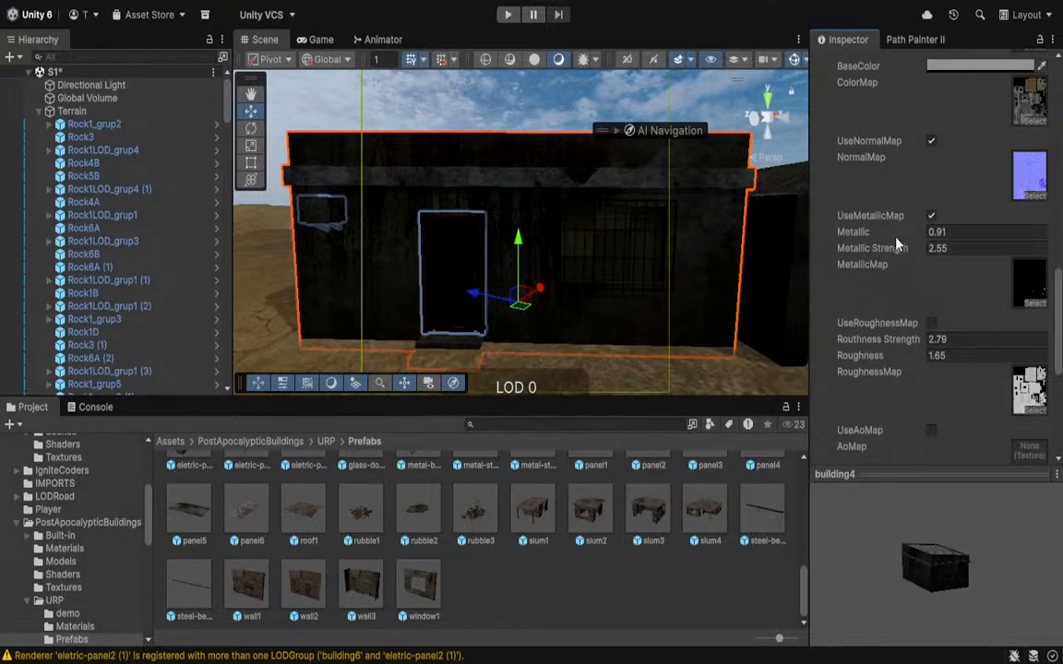
pyautogui.click(887, 231)
pyautogui.moveTo(887, 231); pyautogui.dragTo(446, 310)
pyautogui.click(931, 216)
pyautogui.click(928, 217)
# Enable the roughness map on building4's material and set Routhness Strength to 1.13 and Roughness to 1.2.
pyautogui.click(931, 324)
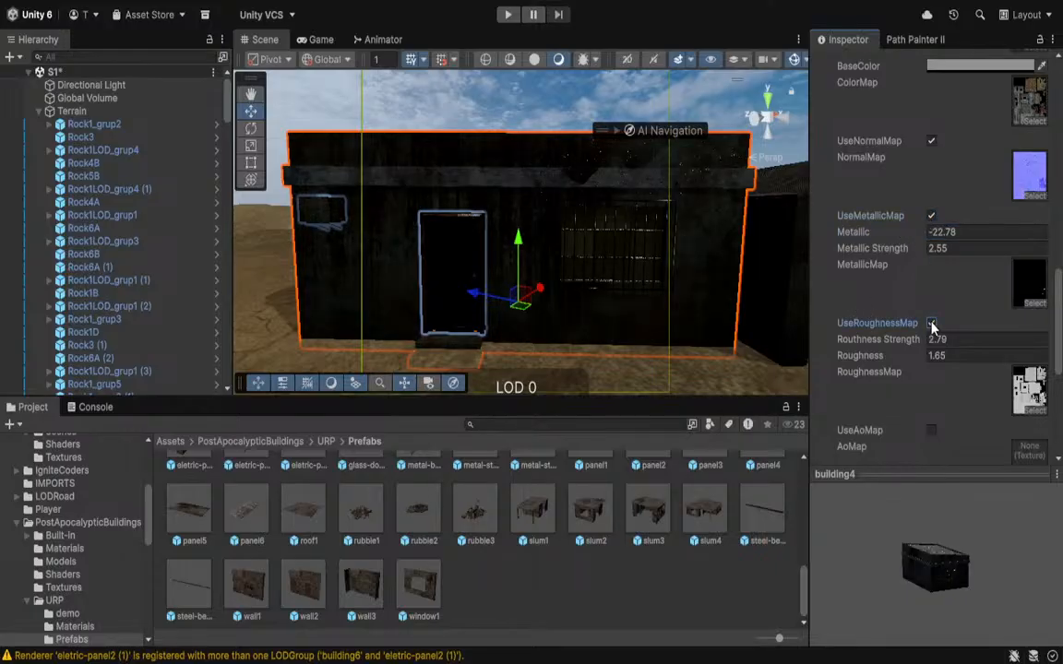
pyautogui.moveTo(923, 349); pyautogui.dragTo(861, 358)
pyautogui.click(891, 359)
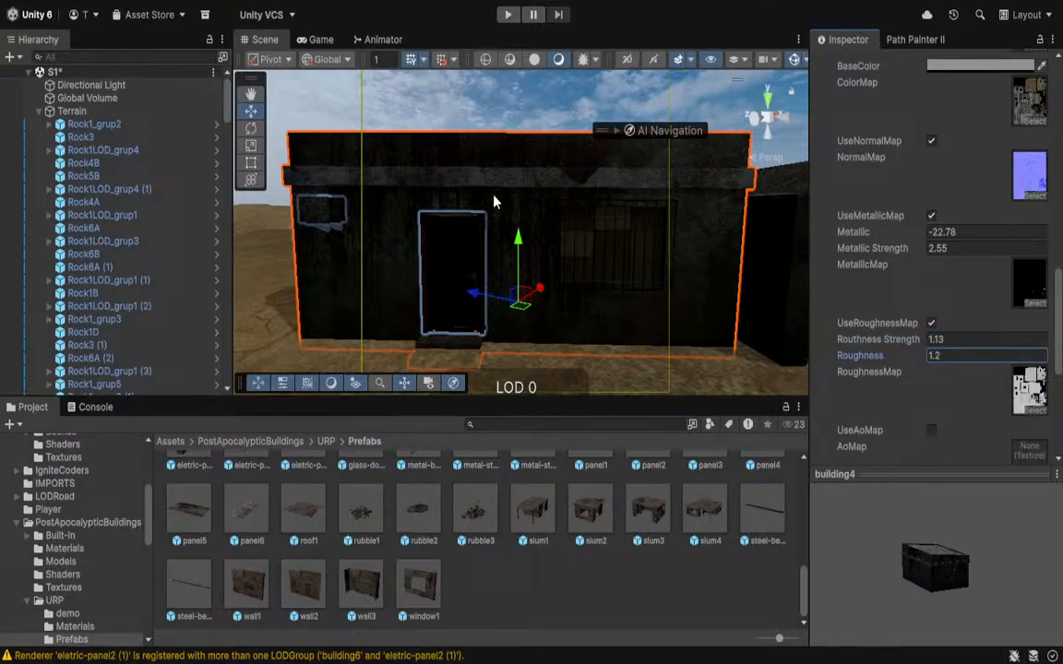
# Select the Directional Light and rotate it to about X 34.274, Y 15.94, Z 34.976.
pyautogui.press('s')
pyautogui.moveTo(493, 199); pyautogui.dragTo(404, 260, button='right')
pyautogui.click(62, 85)
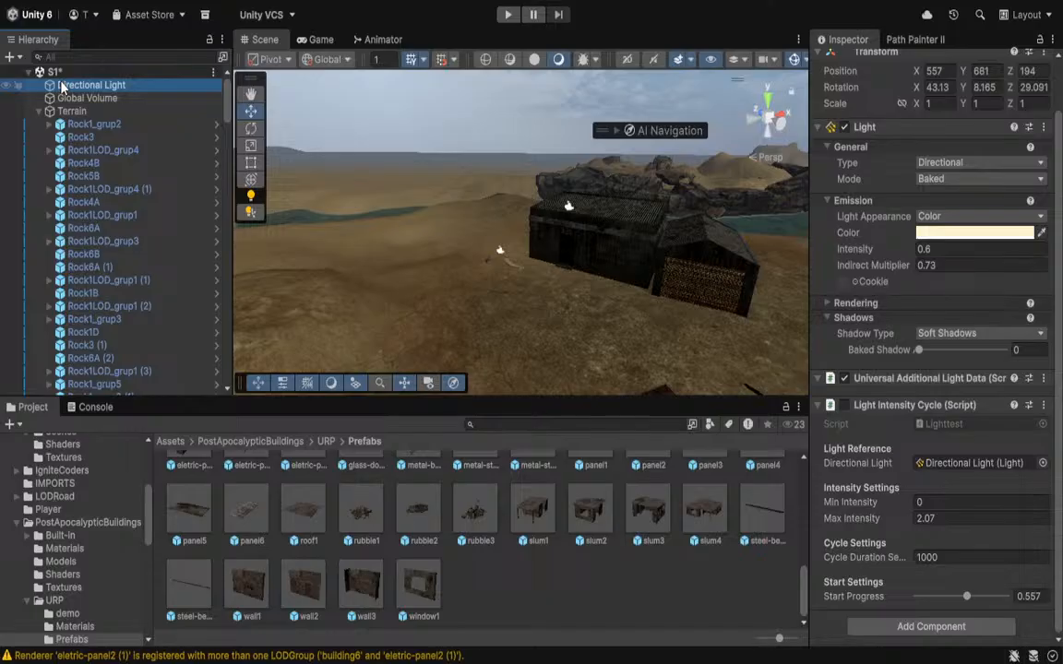
pyautogui.press('f')
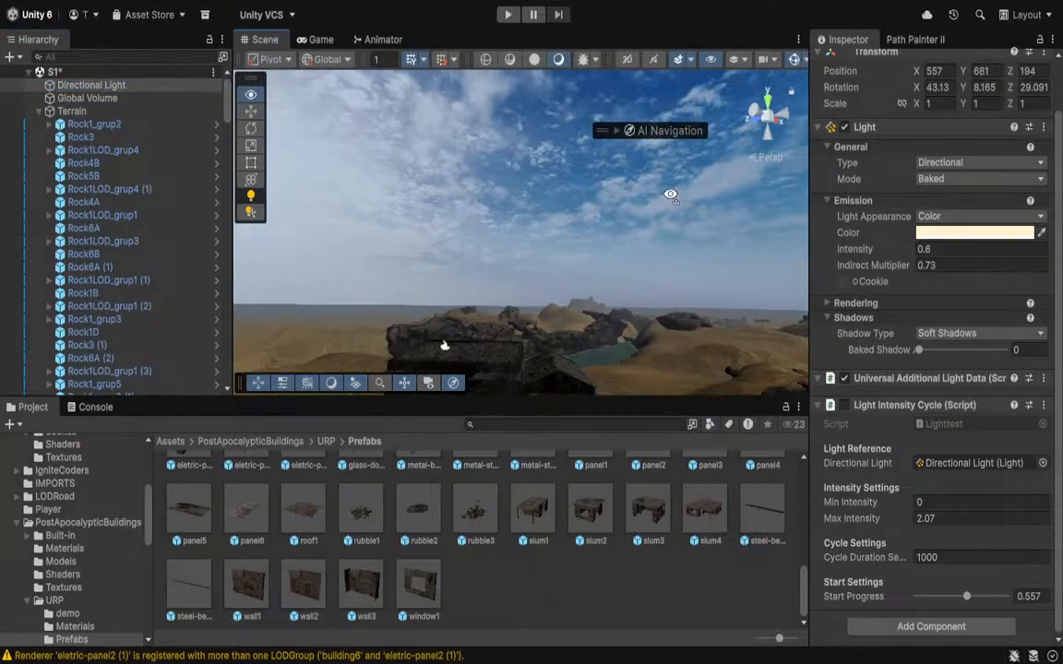
pyautogui.moveTo(268, 203); pyautogui.dragTo(379, 190, button='right')
pyautogui.press('e')
pyautogui.moveTo(420, 170); pyautogui.dragTo(417, 159)
# Raise the Directional Light vertically to about Y 870.
pyautogui.press('w')
pyautogui.moveTo(427, 105); pyautogui.dragTo(425, 48)
pyautogui.moveTo(466, 151); pyautogui.dragTo(475, 288, button='right')
pyautogui.press('d')
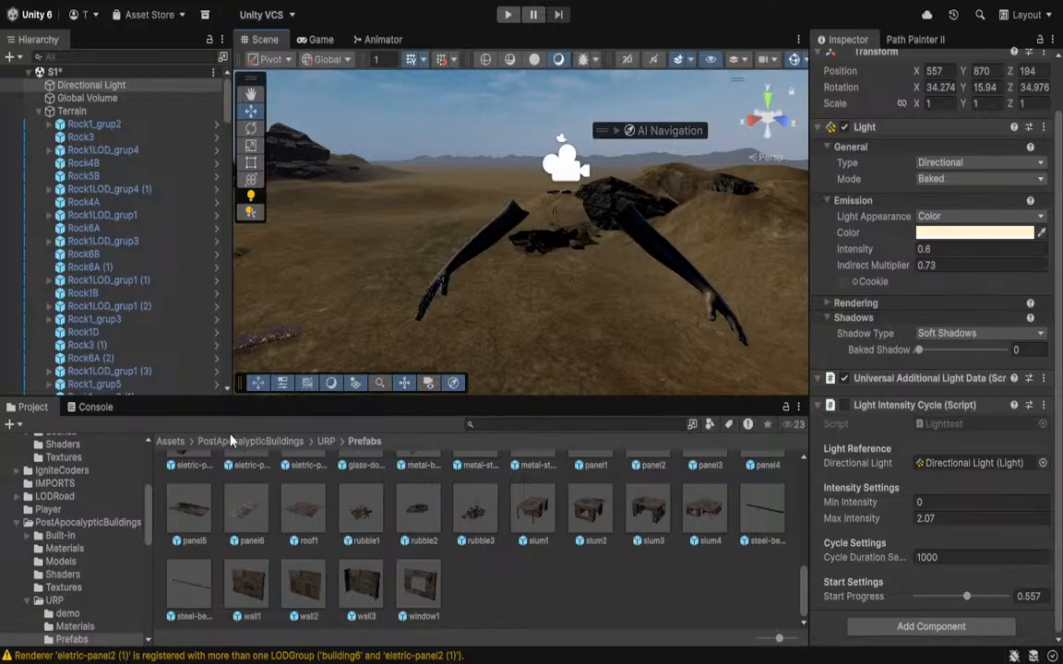
# Search the project assets for "POST" and "PROF" and look through the PostProcessing and Runtime folders for a post-processing profile.
pyautogui.click(535, 426)
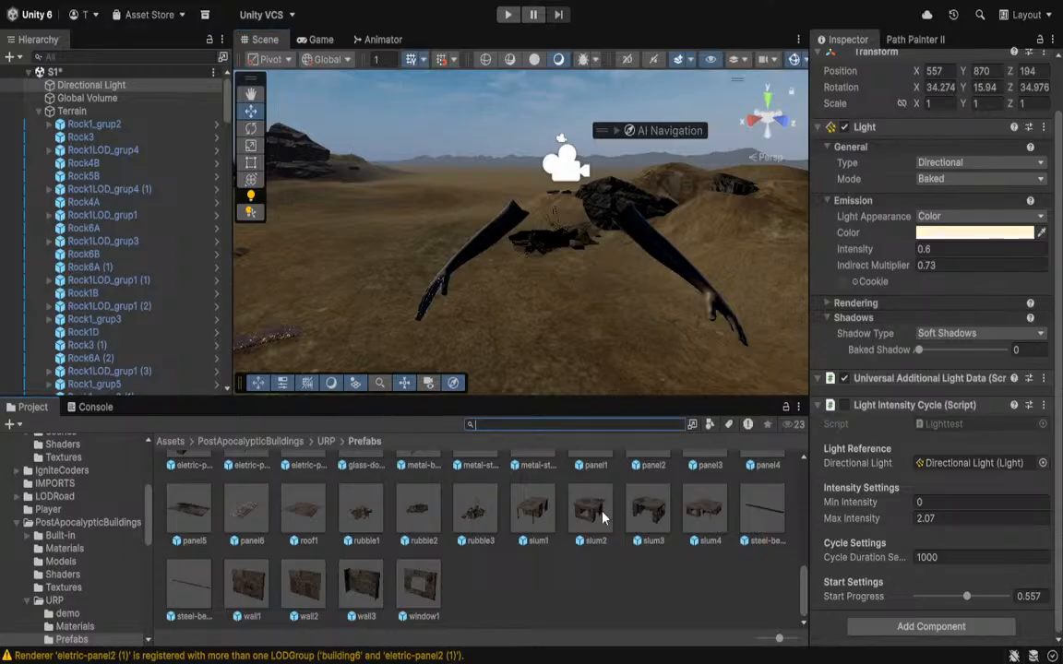
pyautogui.write('POST')
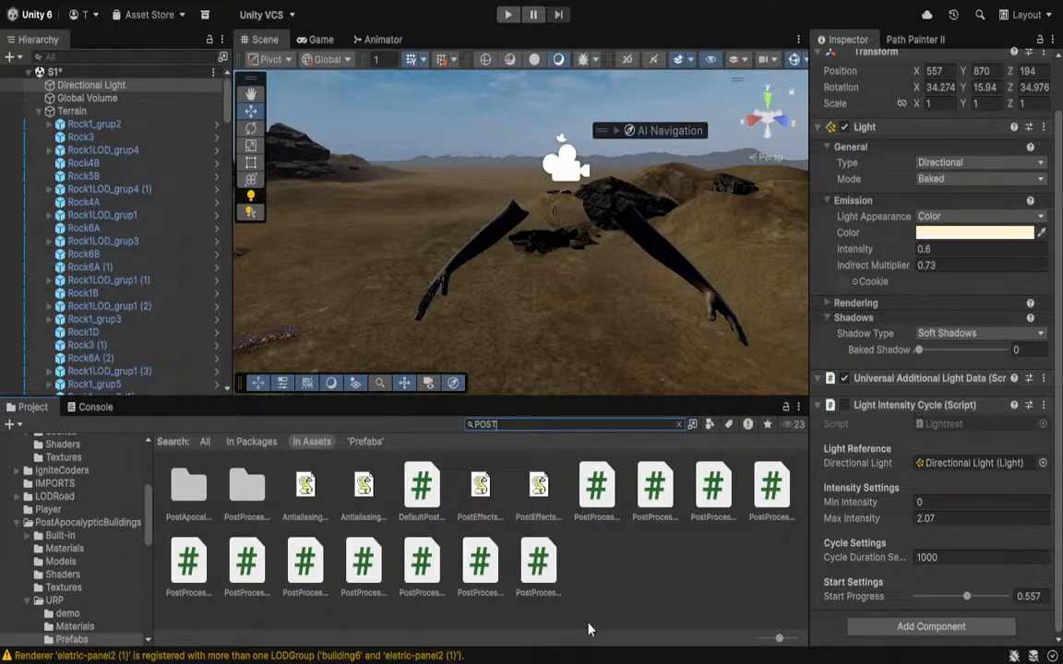
pyautogui.click(554, 565)
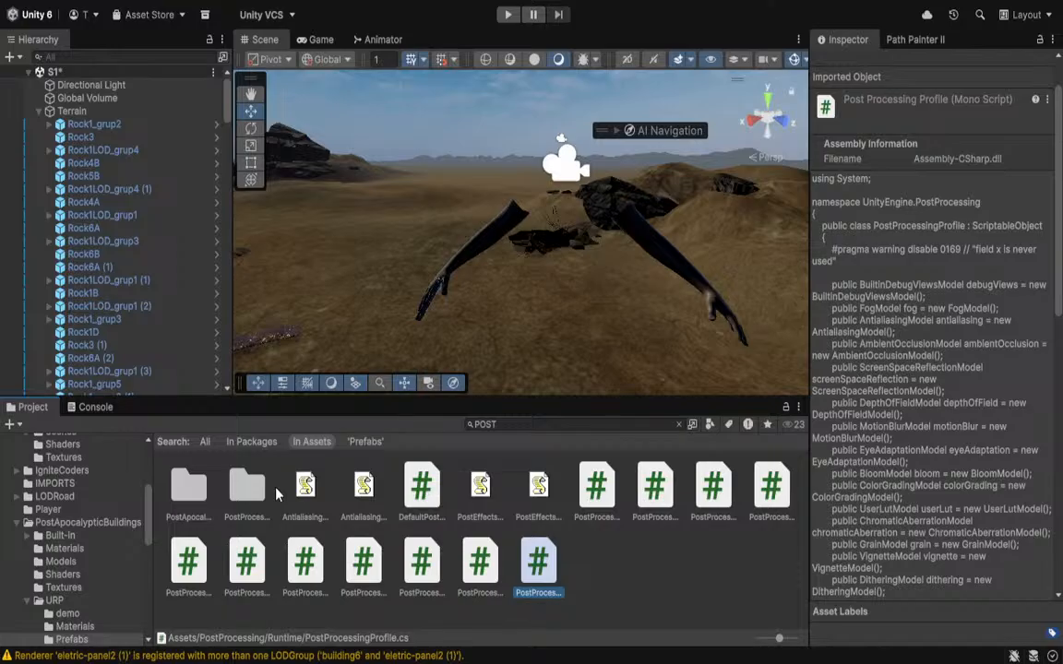
pyautogui.doubleClick(248, 487)
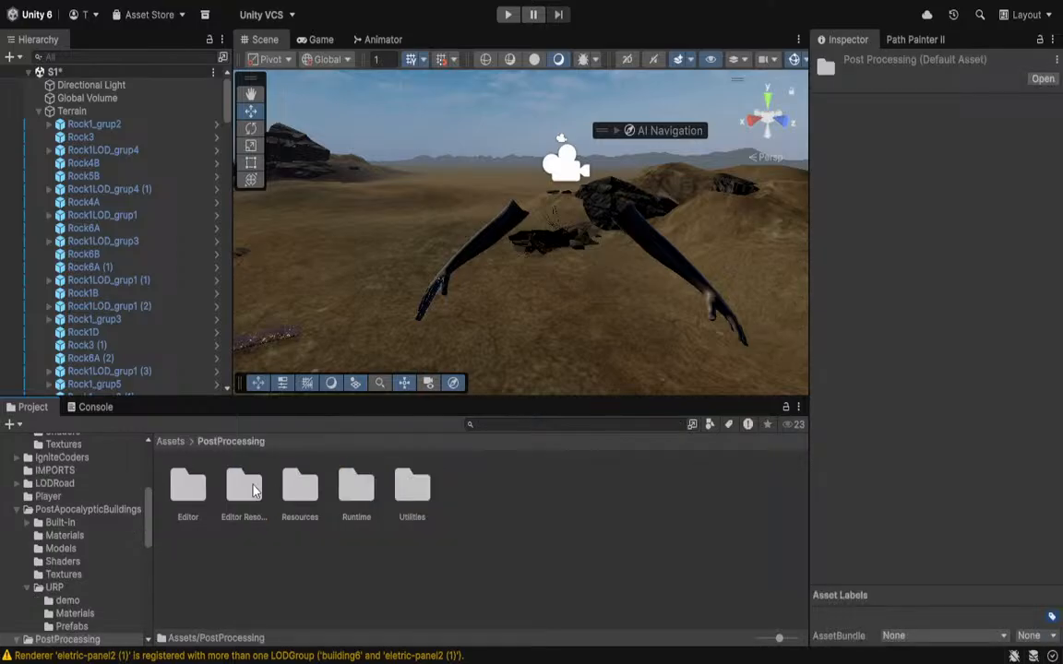
pyautogui.doubleClick(356, 487)
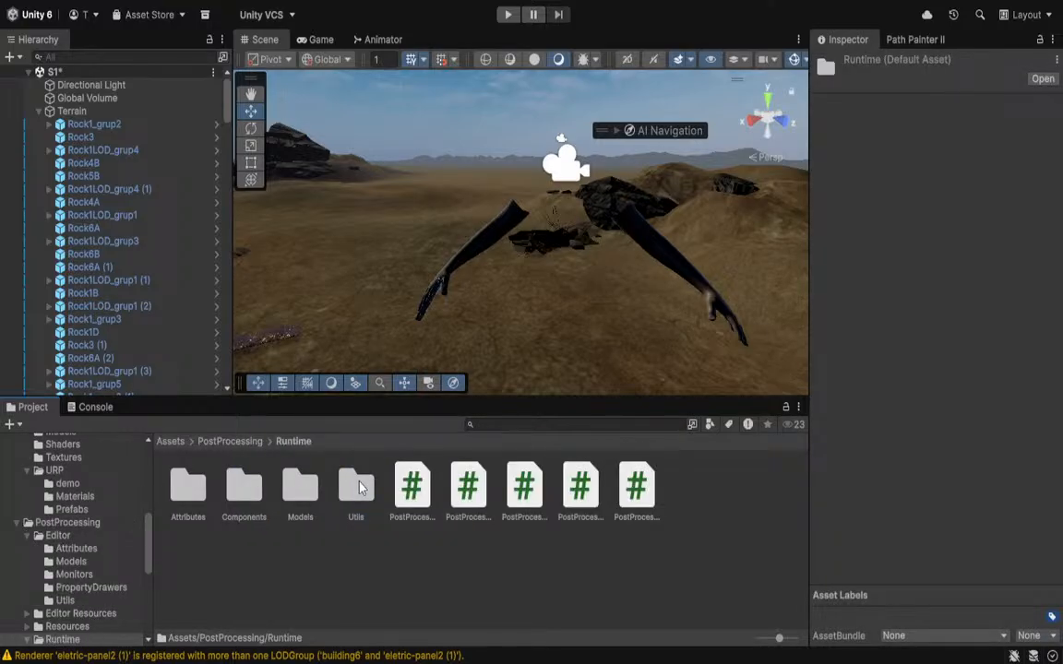
pyautogui.click(230, 440)
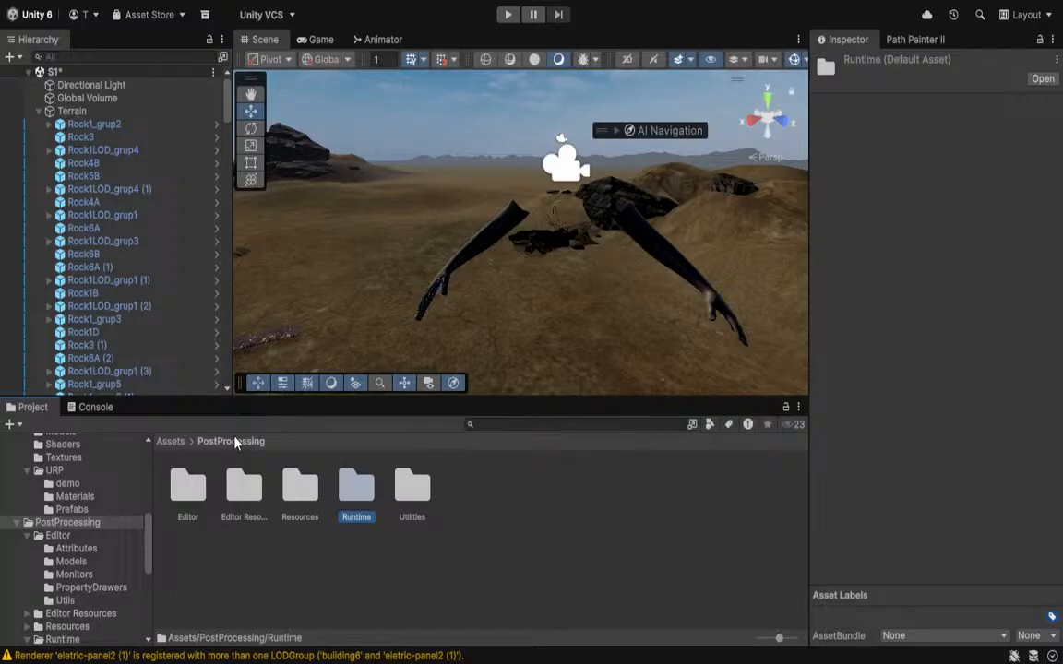
pyautogui.click(592, 424)
pyautogui.write('PROF')
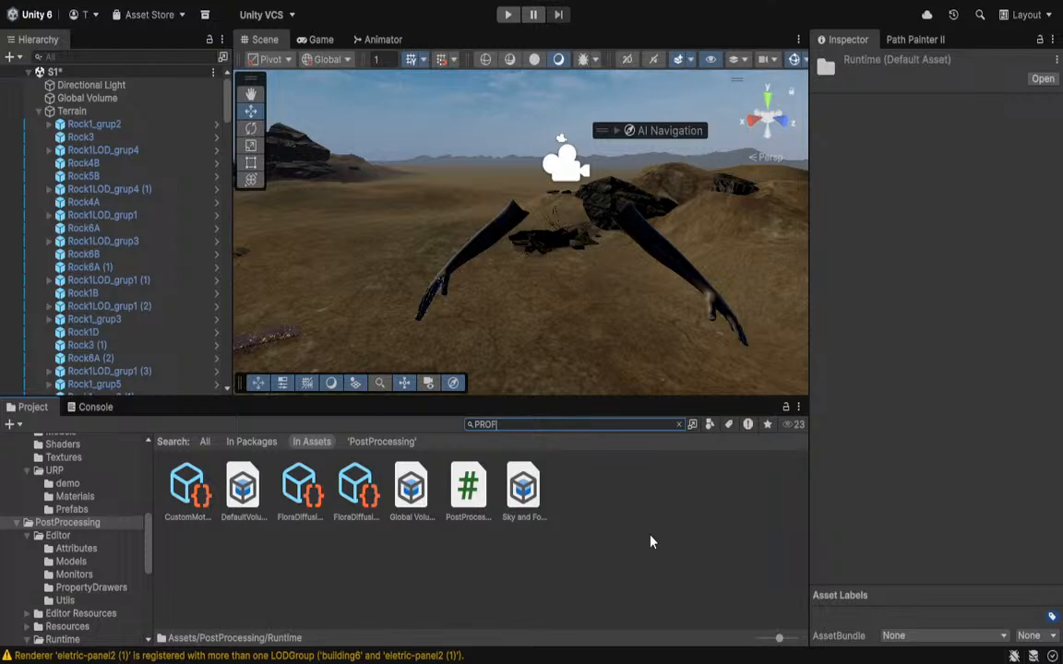
# Assign Global Volume Profile as the volume profile of the Global Volume object.
pyautogui.click(92, 100)
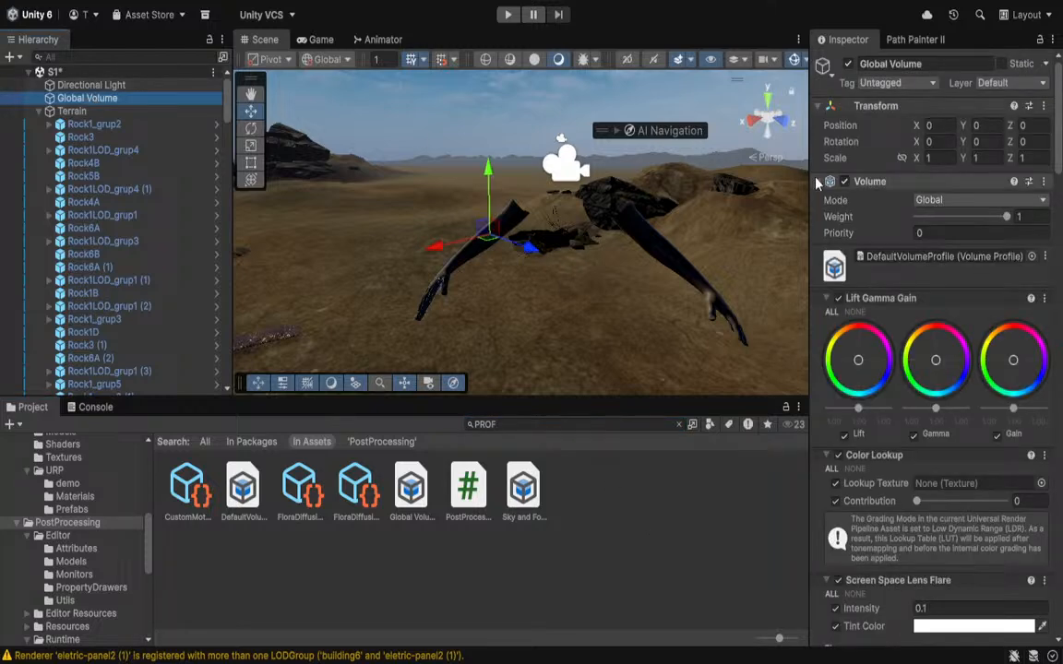
pyautogui.click(1033, 258)
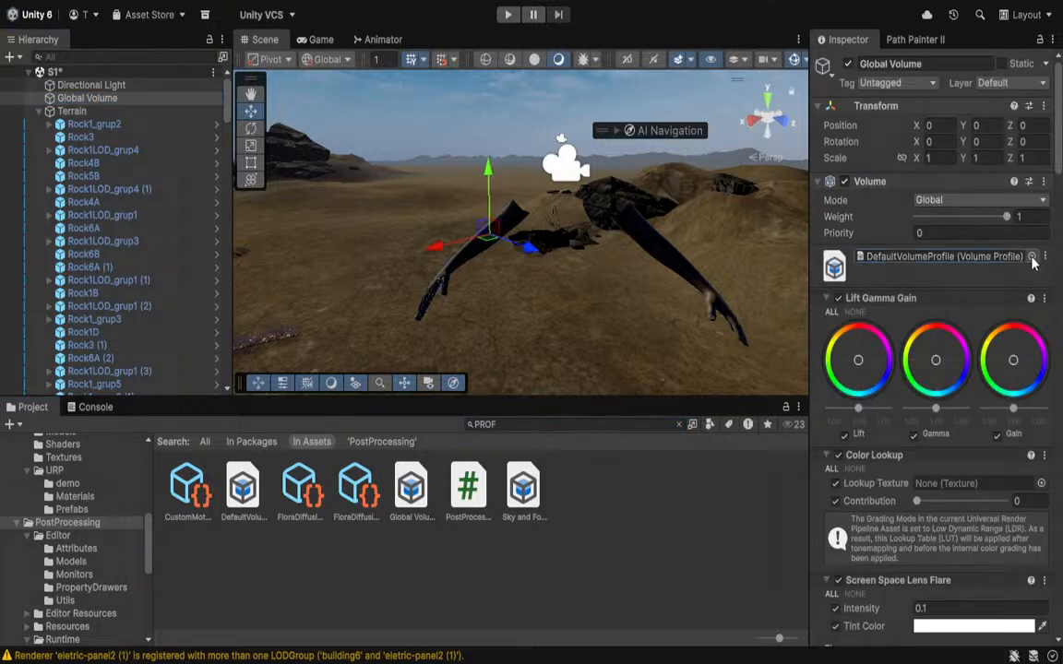
pyautogui.click(578, 183)
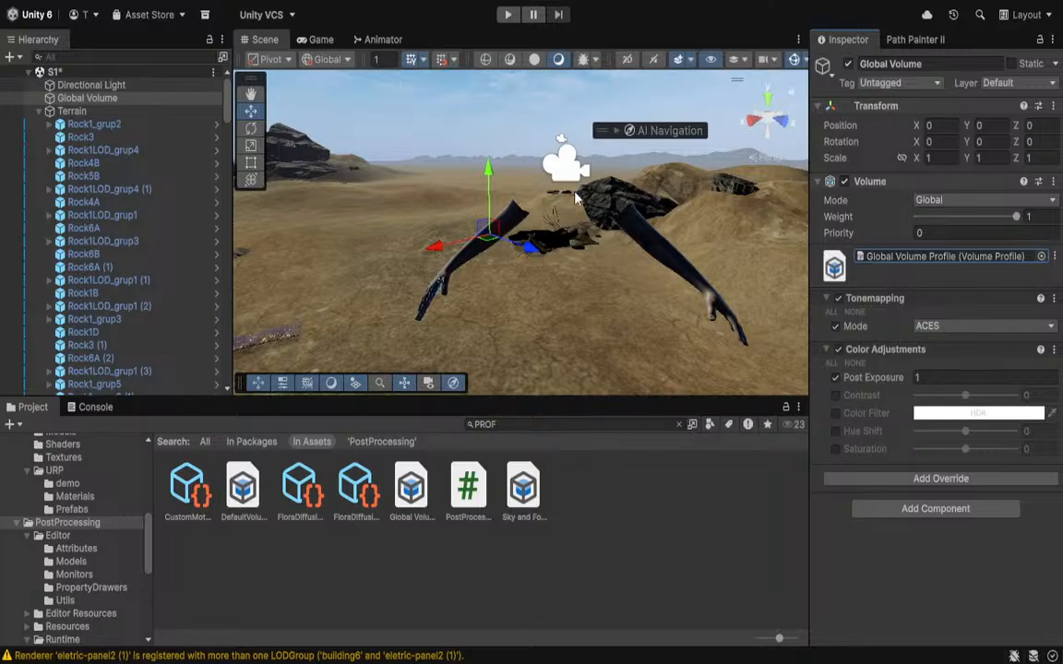
pyautogui.moveTo(570, 242); pyautogui.dragTo(436, 248, button='right')
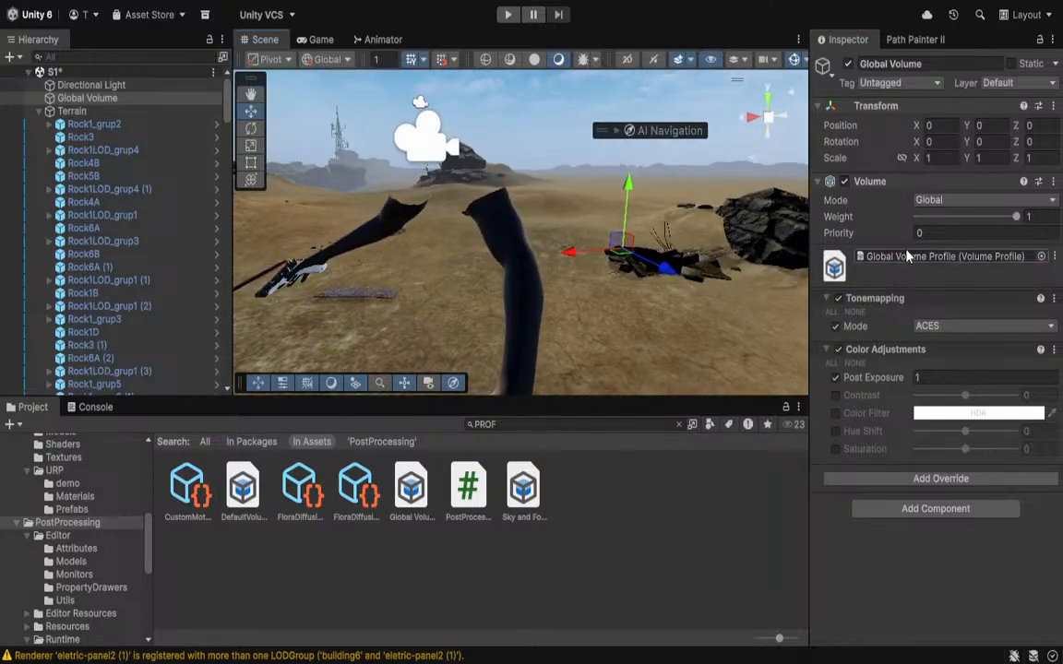
# Try Sky and Fog Settings Profile on the Global Volume against the rusty building, then reassign Global Volume Profile.
pyautogui.click(1037, 257)
pyautogui.click(567, 173)
pyautogui.moveTo(567, 172); pyautogui.dragTo(371, 169, button='right')
pyautogui.moveTo(799, 217); pyautogui.dragTo(546, 256, button='right')
pyautogui.press('w')
pyautogui.click(1040, 257)
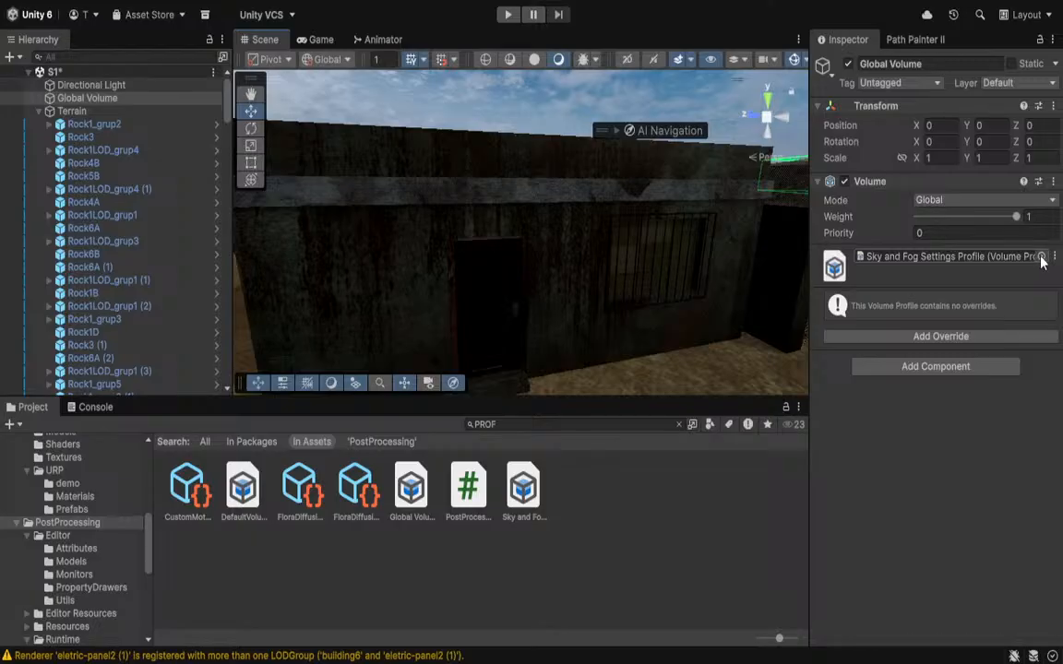
pyautogui.doubleClick(560, 188)
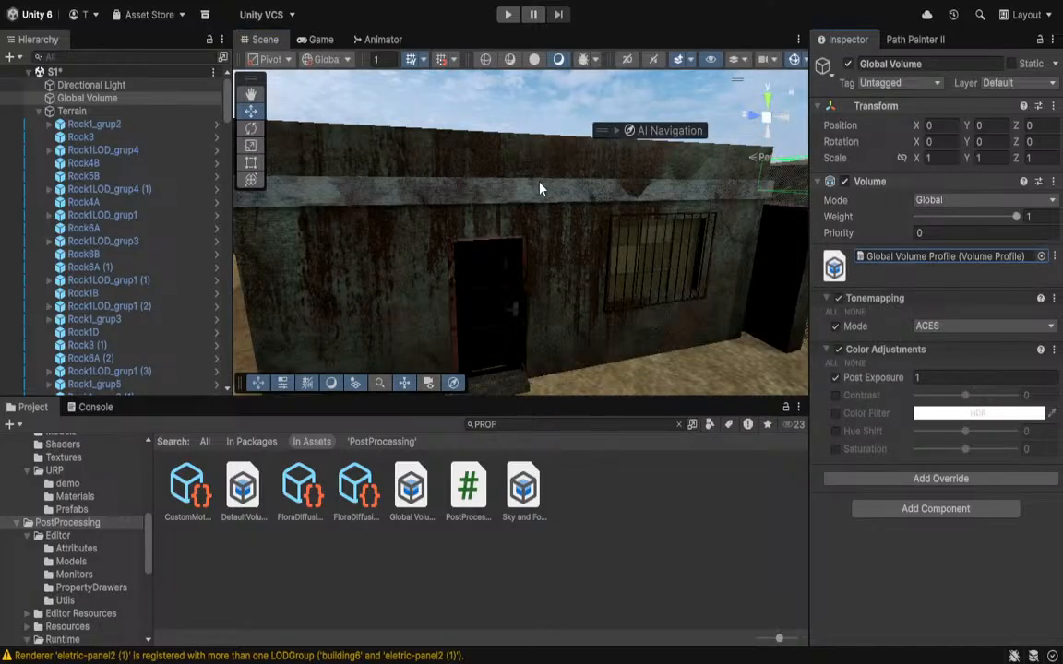
# Examine how the buildings, rocks, sky and desert terrain look under the assigned volume profile.
pyautogui.press('s')
pyautogui.moveTo(540, 187); pyautogui.dragTo(840, 147, button='right')
pyautogui.press('w')
pyautogui.press('f')
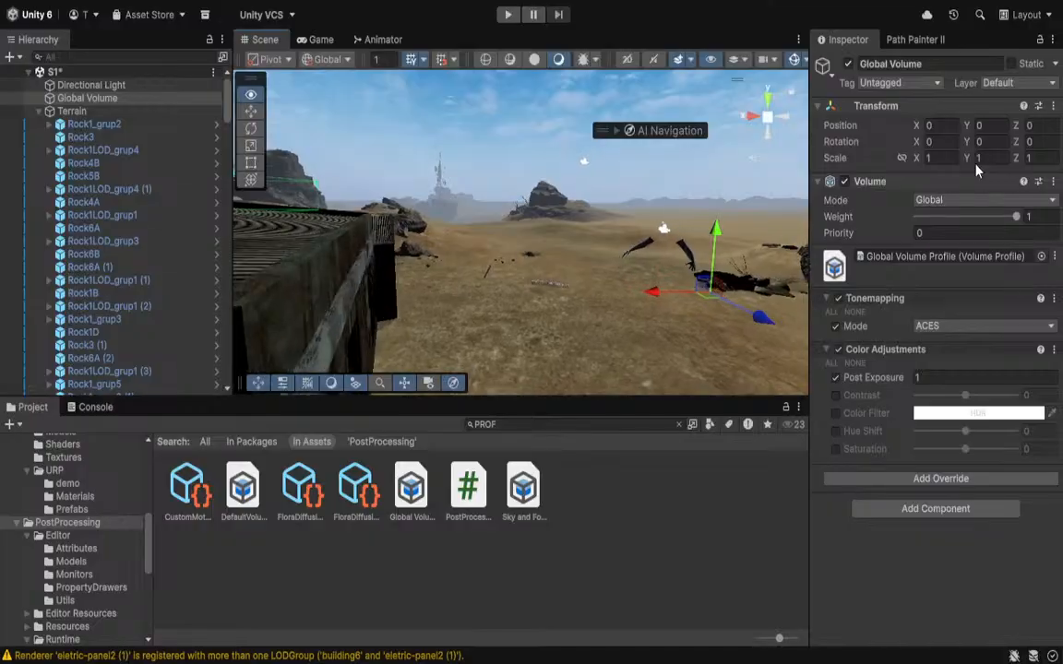
pyautogui.press('w')
pyautogui.moveTo(92, 161); pyautogui.dragTo(475, 124, button='right')
pyautogui.press('a')
pyautogui.press('s')
pyautogui.press('w')
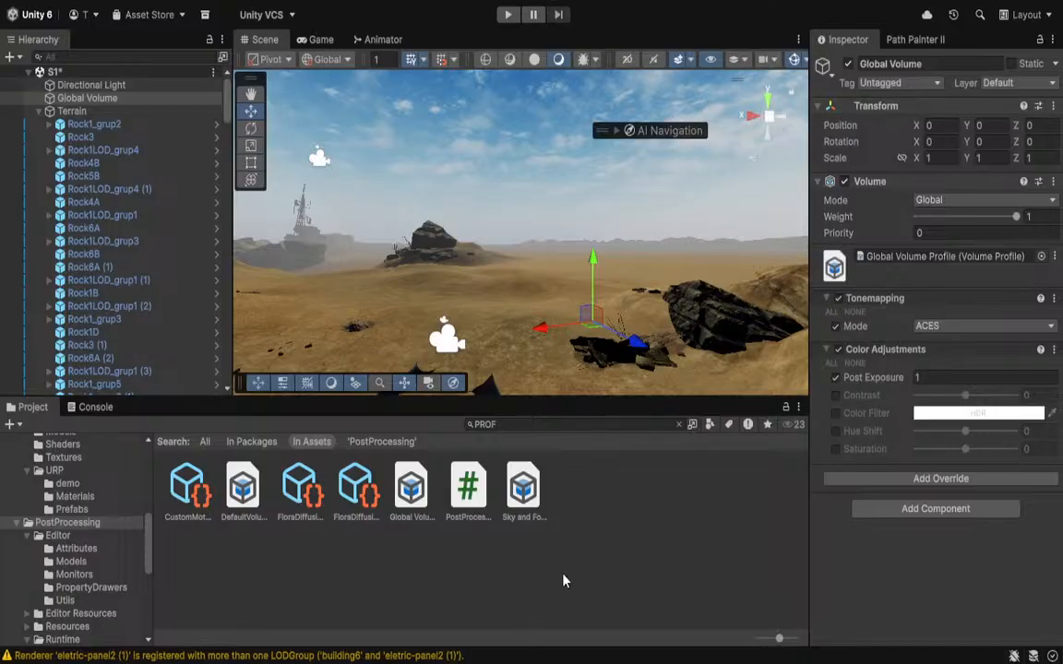
pyautogui.moveTo(565, 319); pyautogui.dragTo(480, 380, button='right')
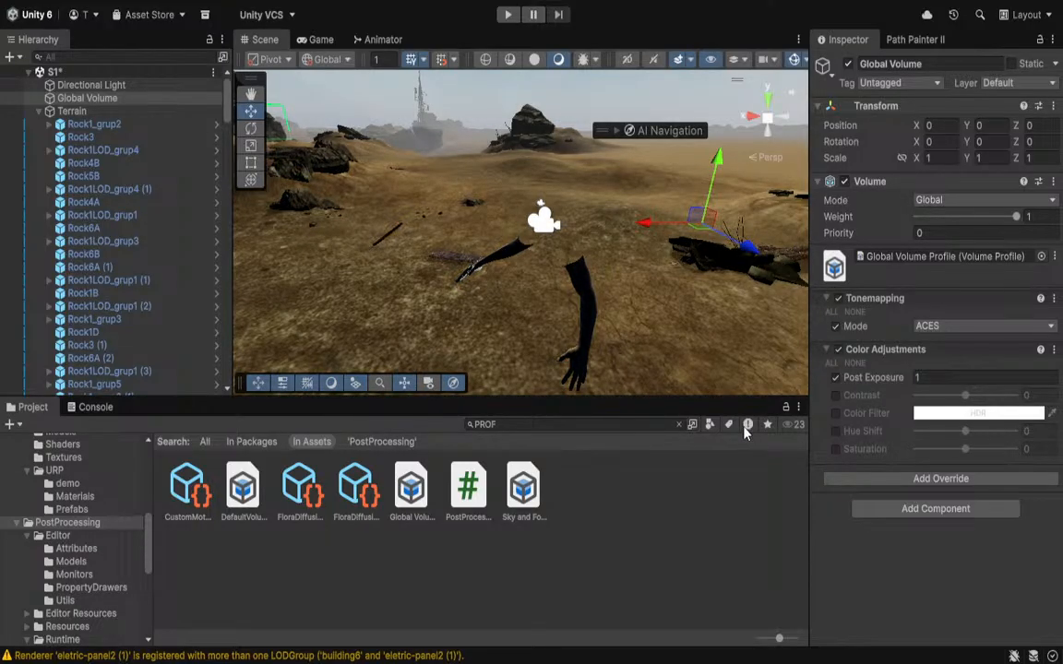
pyautogui.moveTo(452, 249); pyautogui.dragTo(838, 229, button='right')
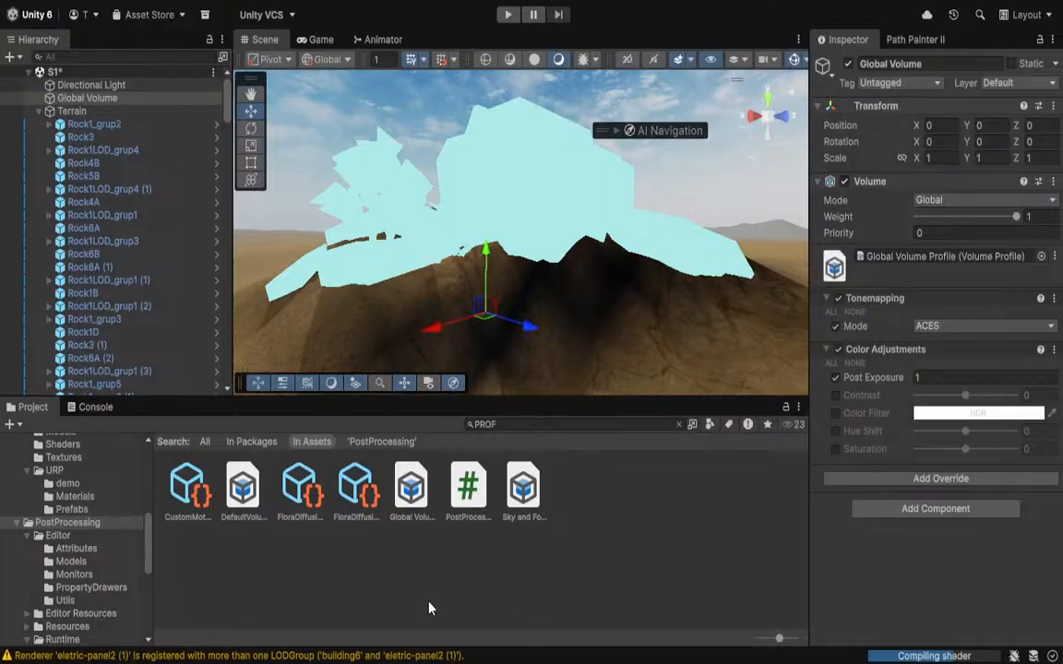
pyautogui.moveTo(479, 287); pyautogui.dragTo(552, 175, button='right')
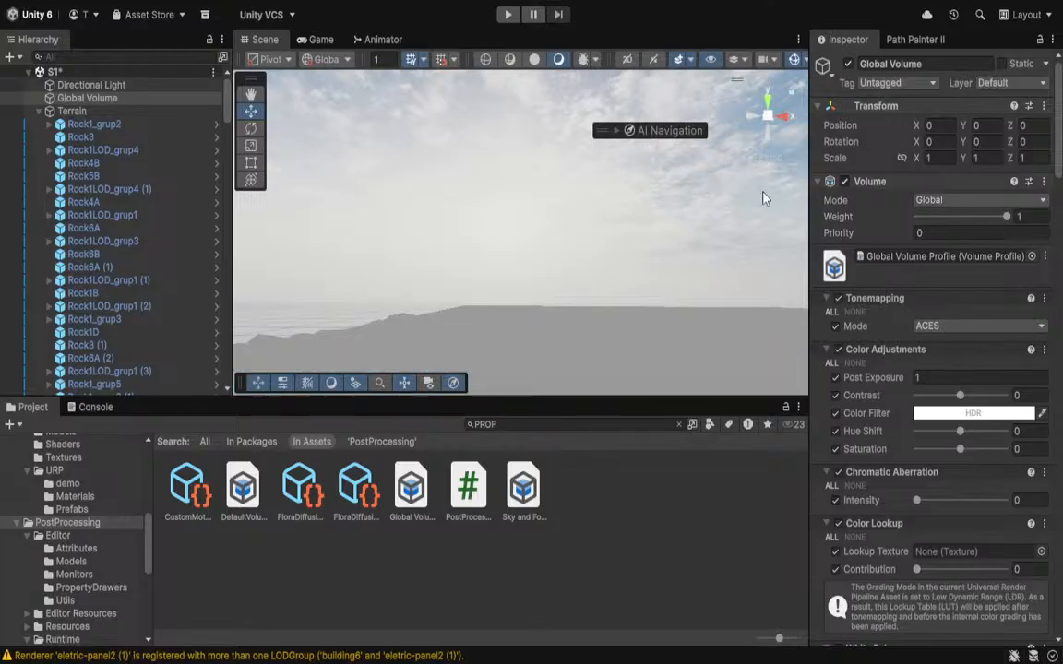
pyautogui.moveTo(612, 238); pyautogui.dragTo(411, 362, button='right')
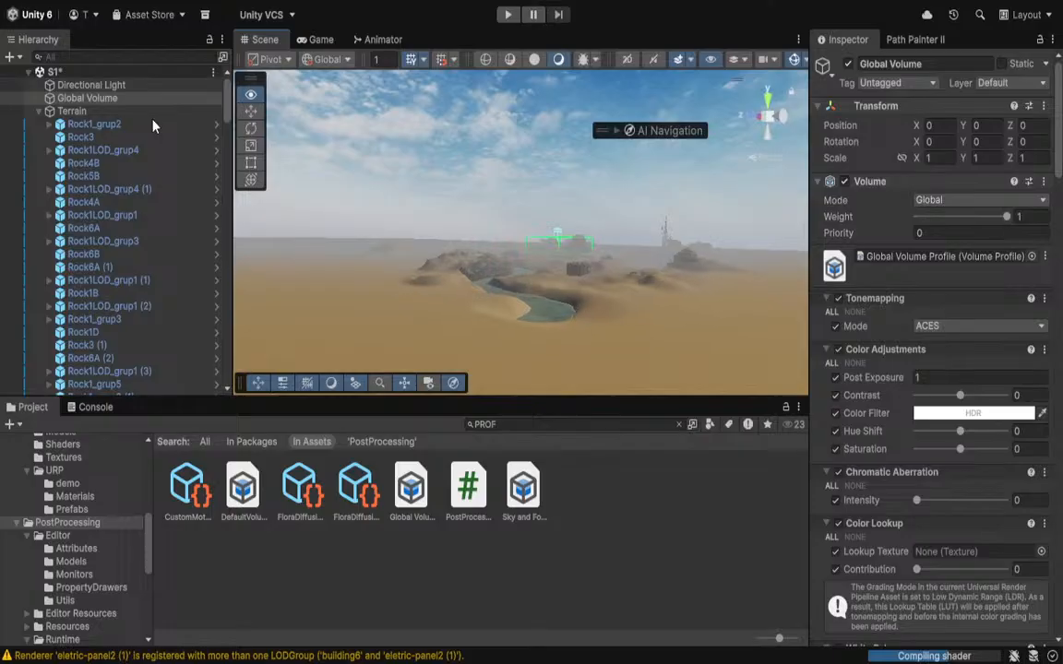
pyautogui.press('w')
pyautogui.moveTo(154, 120); pyautogui.dragTo(158, 162, button='right')
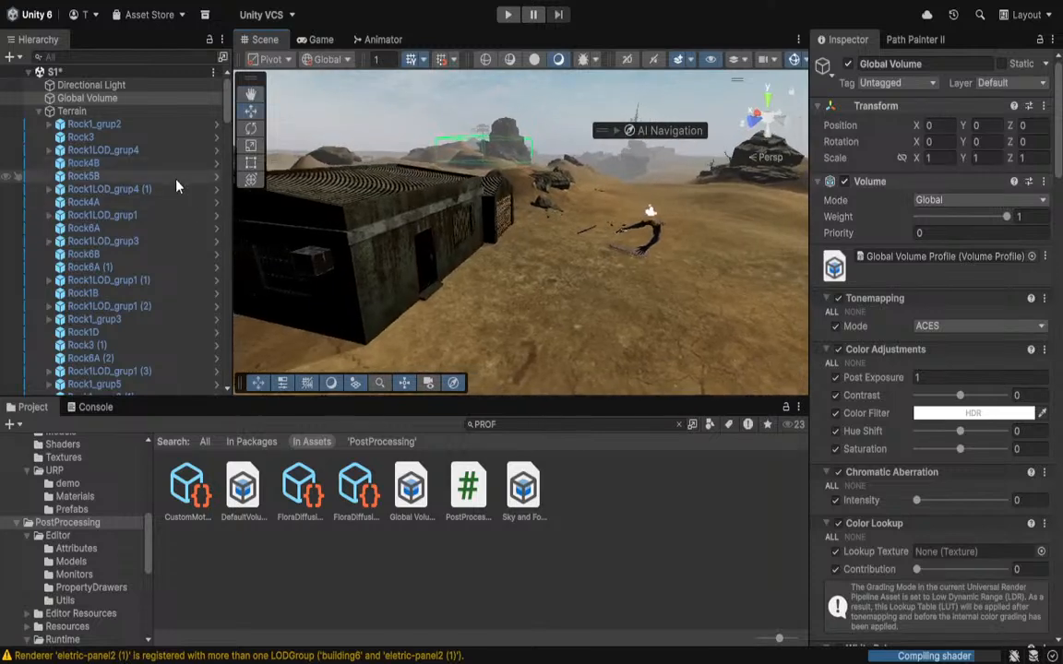
# Duplicate the Directional Light and move the copy along the X axis to about 2015.
pyautogui.click(39, 111)
pyautogui.click(78, 85)
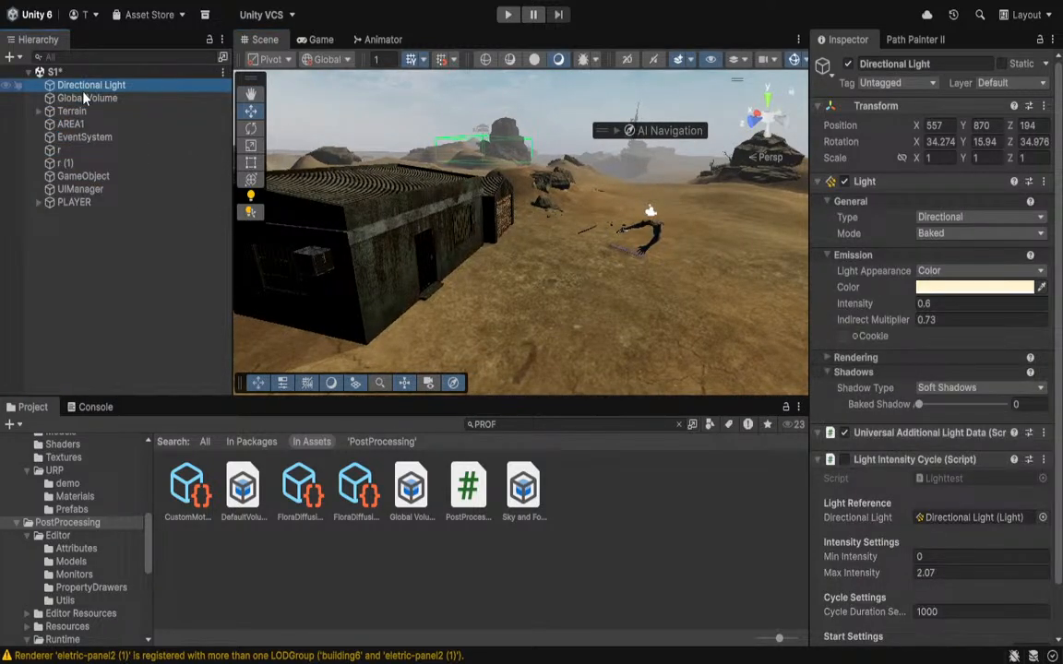
pyautogui.hotkey('ctrl', 'd')
pyautogui.moveTo(542, 206); pyautogui.dragTo(602, 177, button='right')
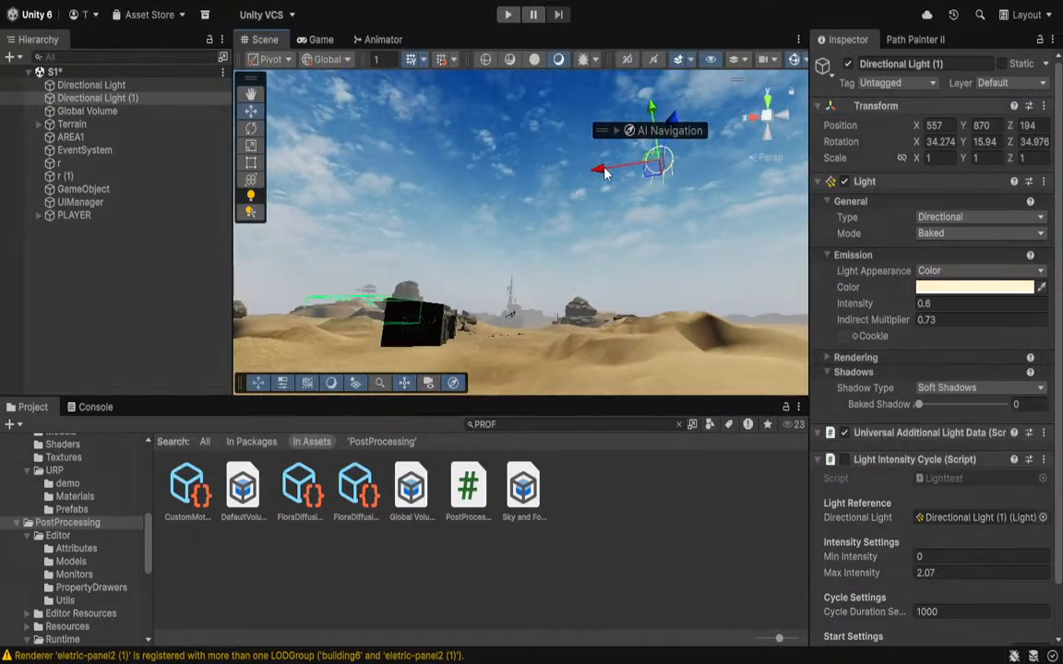
pyautogui.moveTo(602, 177); pyautogui.dragTo(451, 180)
# Rotate the duplicate light to about X 42.39, Y -73.91, Z 70.72 and raise it to about Y 1026.
pyautogui.press('e')
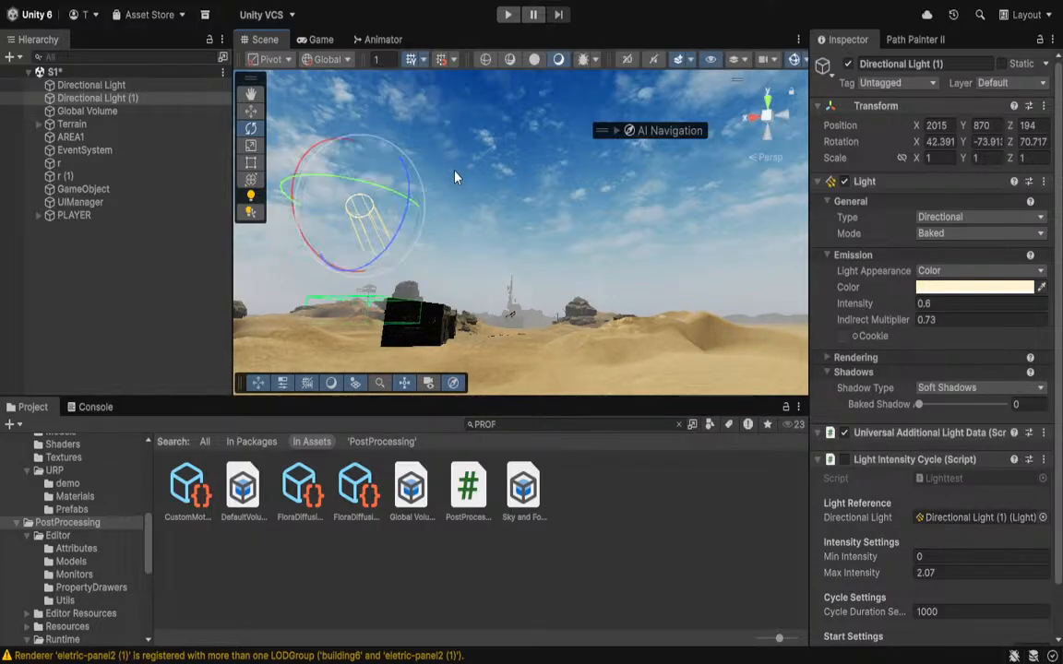
pyautogui.press('w')
pyautogui.moveTo(371, 160); pyautogui.dragTo(377, 130)
# Move Directional Light (1) along the Z axis to about 723.
pyautogui.moveTo(710, 263); pyautogui.dragTo(223, 286, button='right')
pyautogui.press('w')
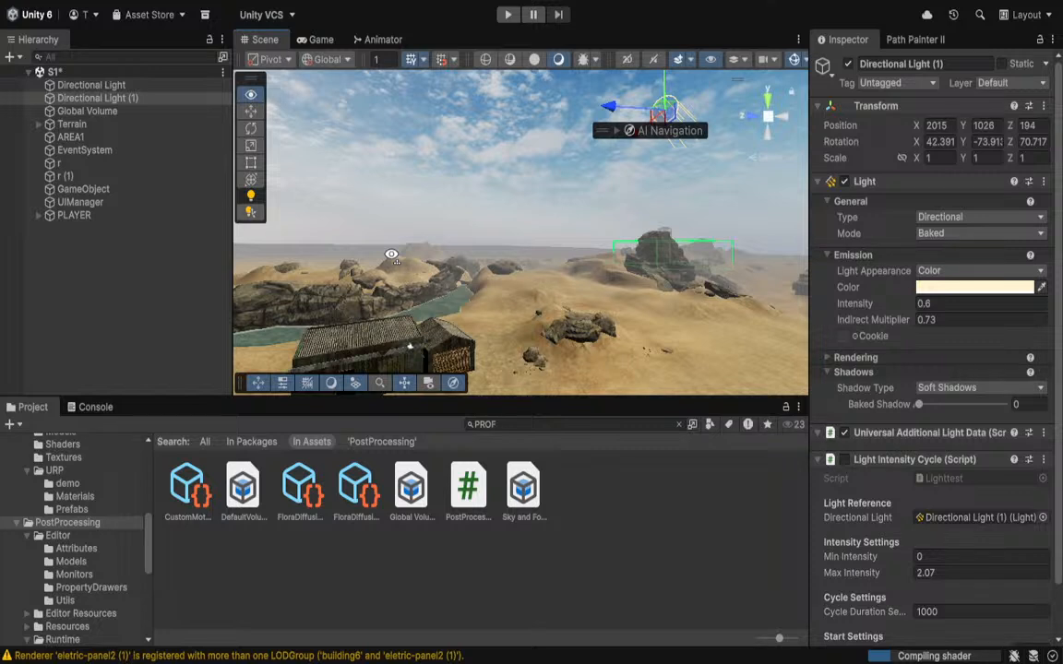
pyautogui.moveTo(392, 255); pyautogui.dragTo(392, 257, button='right')
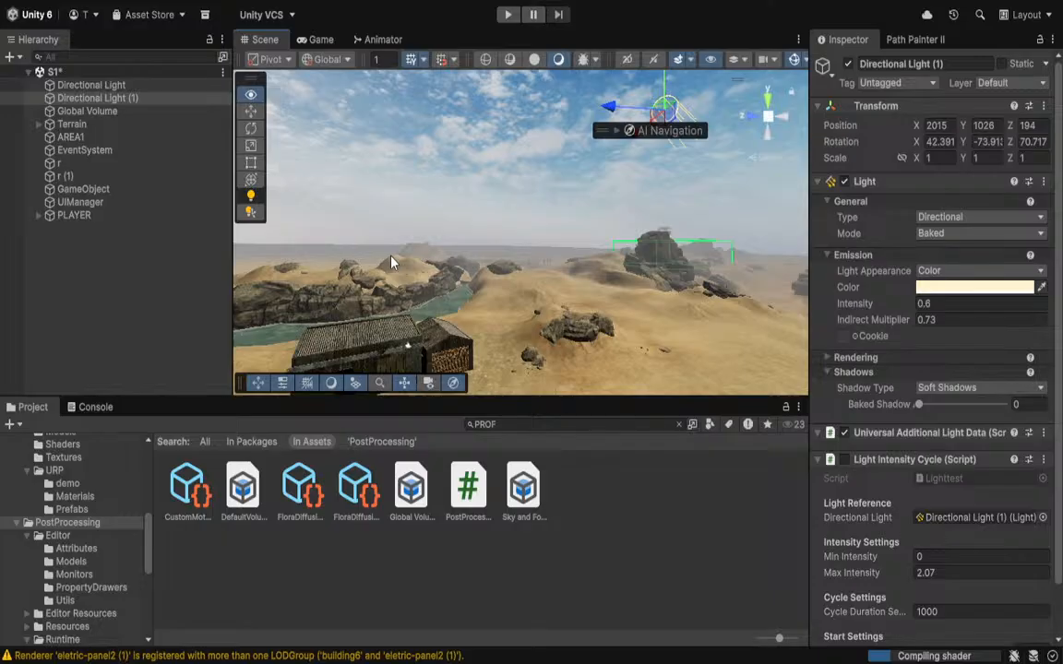
pyautogui.moveTo(413, 141); pyautogui.dragTo(479, 267, button='right')
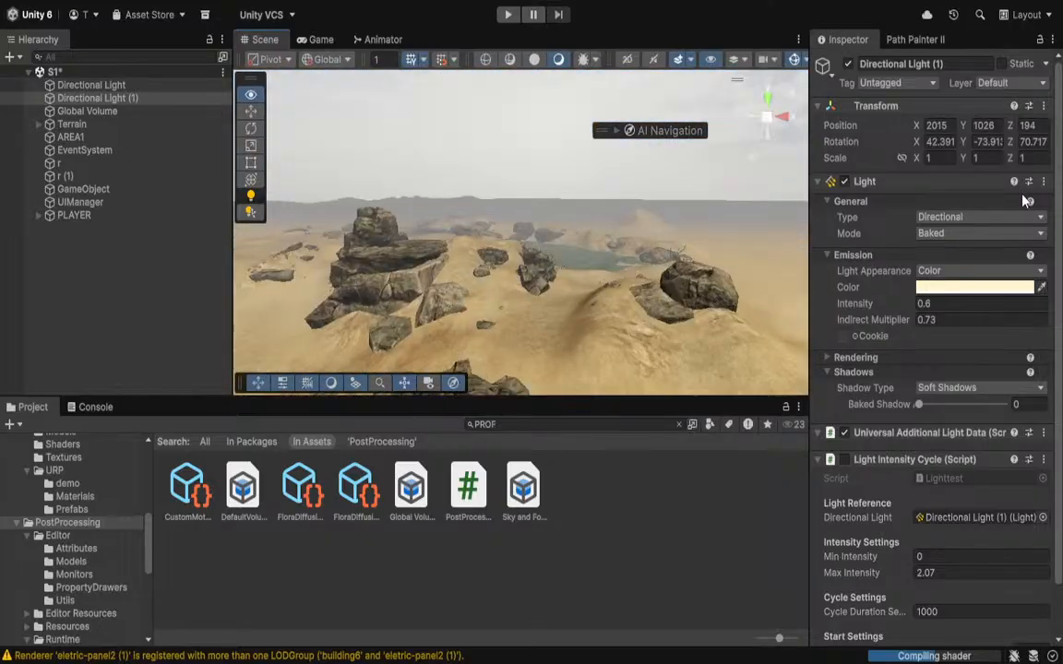
pyautogui.moveTo(831, 223); pyautogui.dragTo(125, 131, button='right')
pyautogui.moveTo(412, 107); pyautogui.dragTo(310, 78)
# Rotate Directional Light (1) to about X 53.76, Y -120.8, Z 68.84 and move it to about Z 1679.
pyautogui.moveTo(539, 247); pyautogui.dragTo(474, 234, button='right')
pyautogui.press('e')
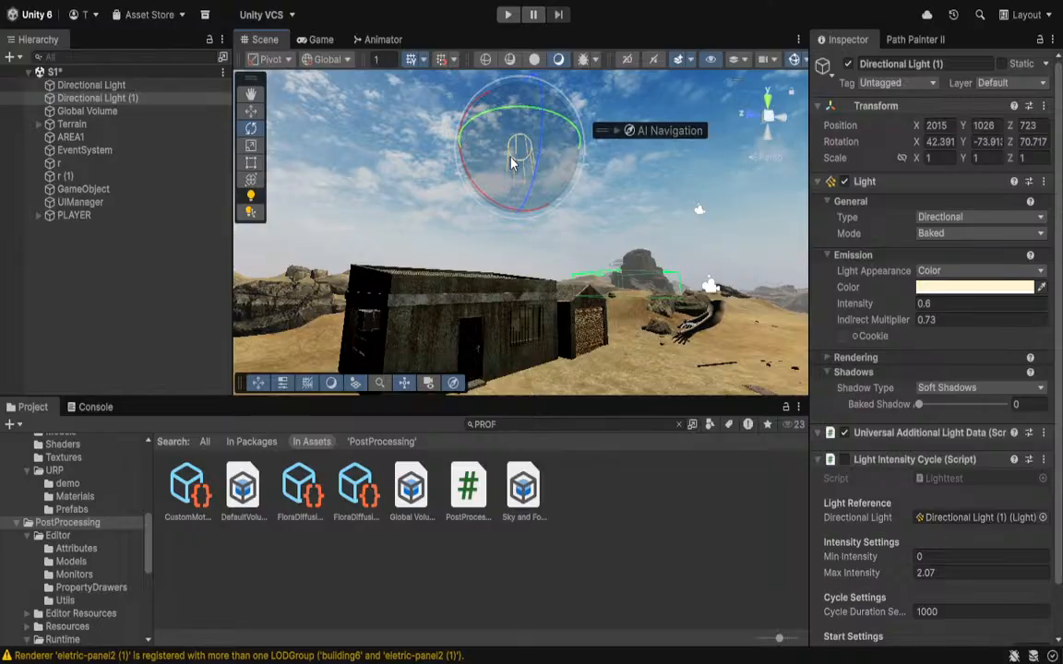
pyautogui.moveTo(512, 162)
pyautogui.mouseDown()
pyautogui.moveTo(521, 152)
pyautogui.moveTo(507, 159)
pyautogui.mouseUp()
pyautogui.moveTo(532, 218); pyautogui.dragTo(554, 166, button='right')
pyautogui.press('w')
pyautogui.moveTo(695, 100); pyautogui.dragTo(527, 136)
pyautogui.press('e')
# Set the intensity of Directional Light (1) to 0.18.
pyautogui.moveTo(860, 303)
pyautogui.mouseDown()
pyautogui.moveTo(889, 304)
pyautogui.moveTo(855, 305)
pyautogui.mouseUp()
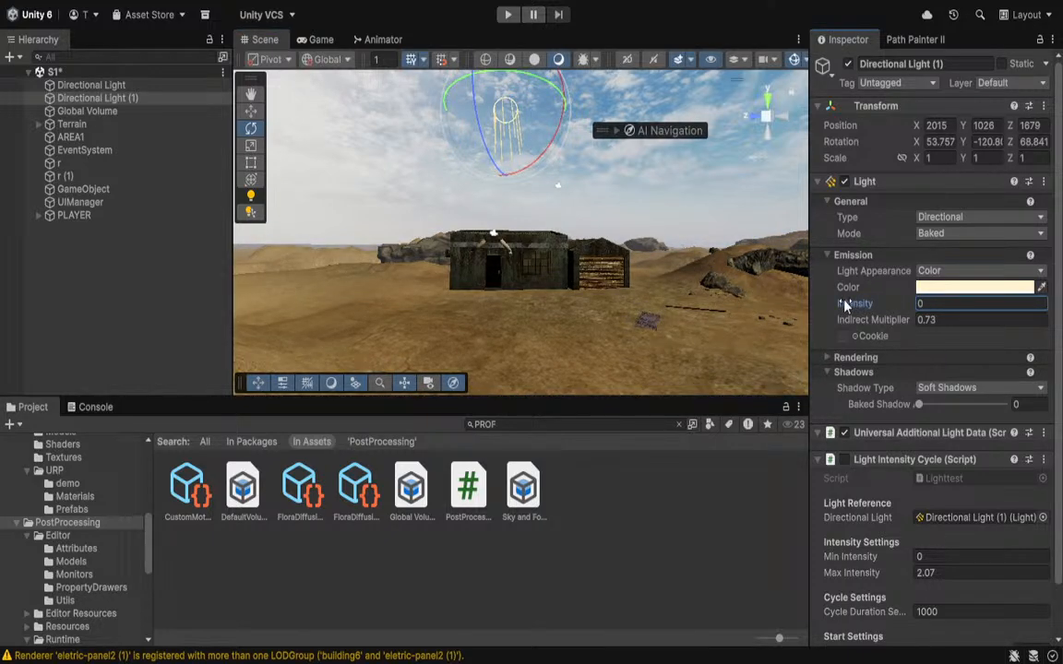
pyautogui.moveTo(620, 205); pyautogui.dragTo(159, 291, button='right')
pyautogui.moveTo(890, 303)
pyautogui.mouseDown()
pyautogui.moveTo(931, 303)
pyautogui.moveTo(895, 304)
pyautogui.moveTo(904, 305)
pyautogui.mouseUp()
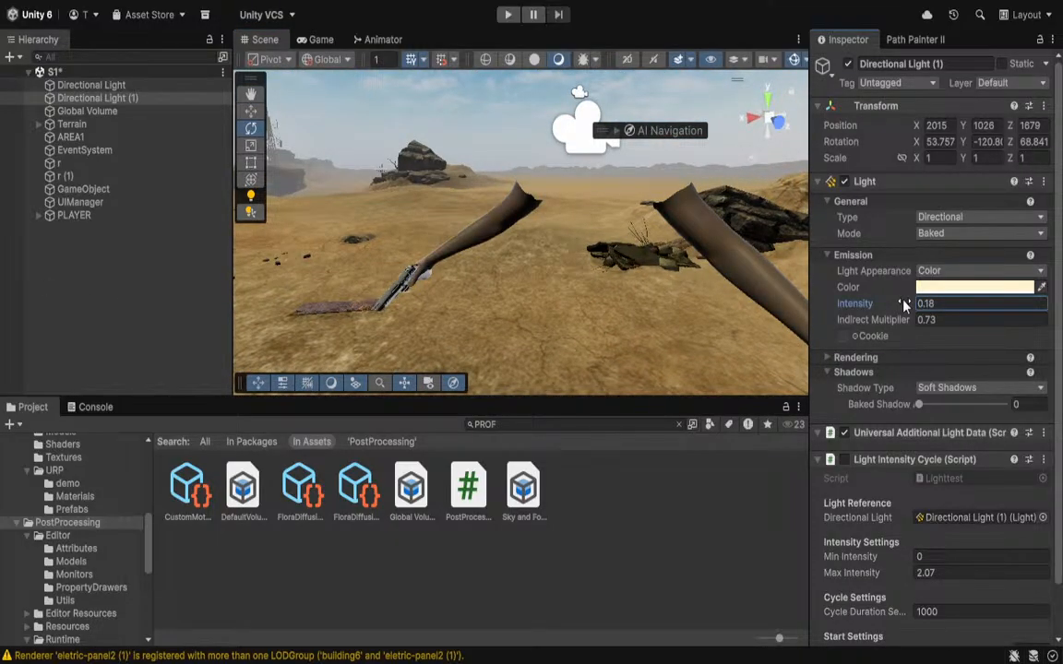
# Set the baked shadow angle of Directional Light (1) to 10.2 and its shadow type to Hard Shadows.
pyautogui.moveTo(455, 196); pyautogui.dragTo(273, 158, button='right')
pyautogui.press('s')
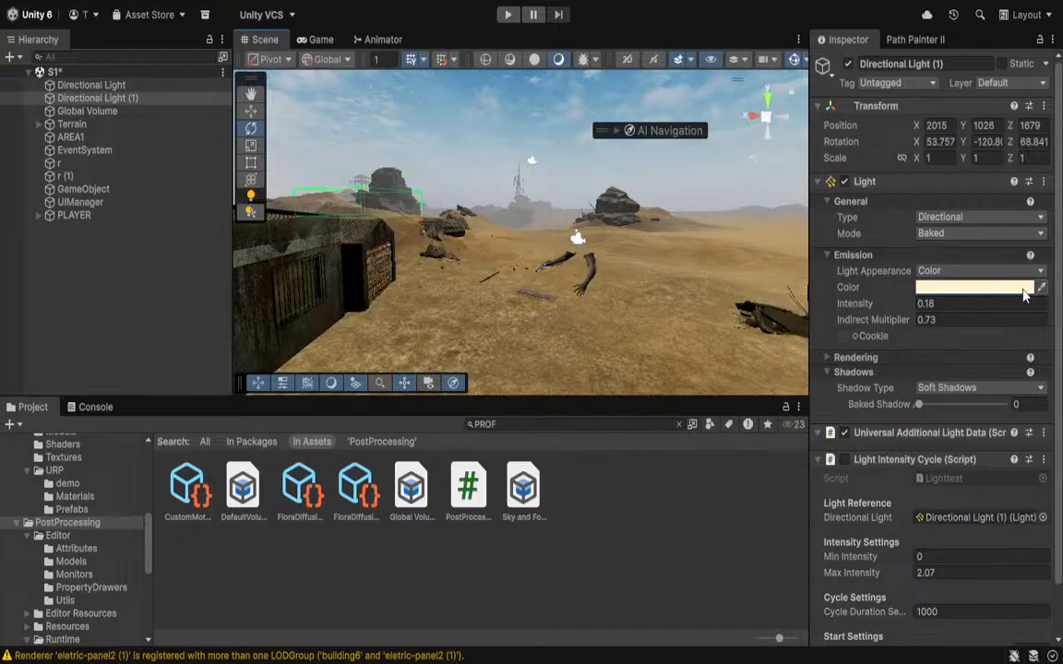
pyautogui.moveTo(918, 406); pyautogui.dragTo(929, 399)
pyautogui.click(934, 419)
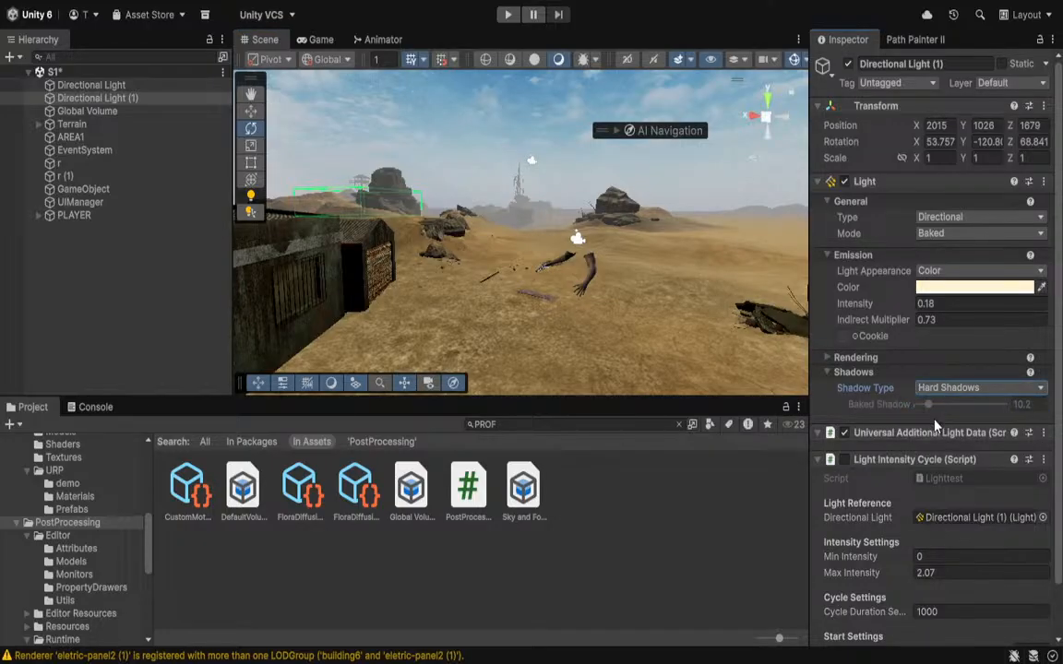
# Rotate Directional Light (1) to about X 30.36, Y -136.11, Z 76.85, check the lit rocks, and clear the selection.
pyautogui.moveTo(690, 302); pyautogui.dragTo(311, 207, button='right')
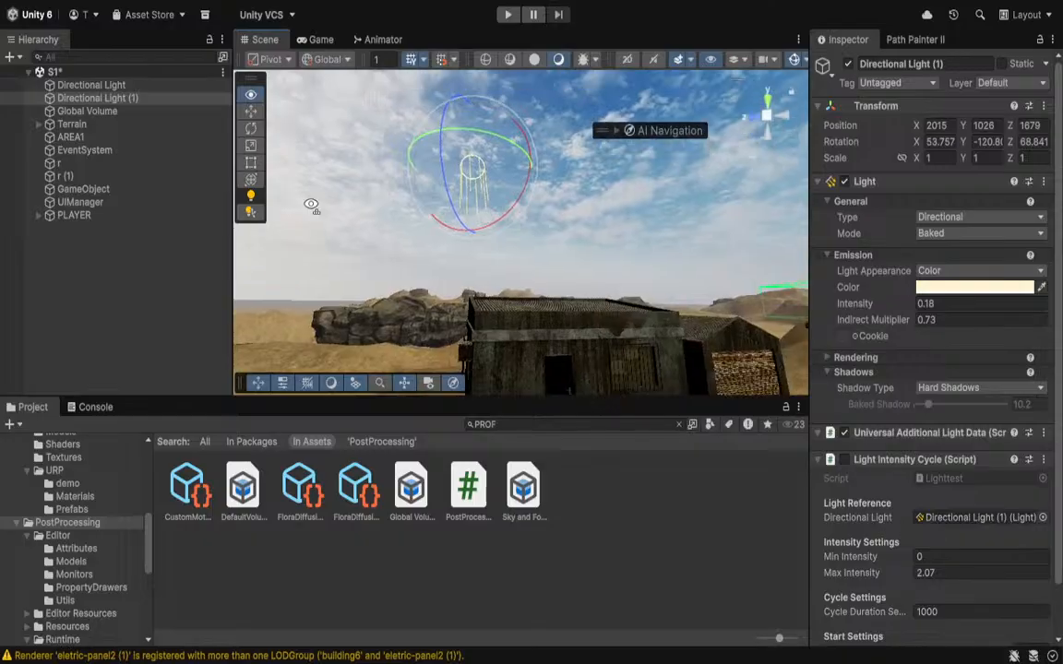
pyautogui.moveTo(448, 190)
pyautogui.mouseDown()
pyautogui.moveTo(426, 175)
pyautogui.moveTo(496, 197)
pyautogui.mouseUp()
pyautogui.moveTo(499, 203); pyautogui.dragTo(793, 332, button='right')
pyautogui.moveTo(951, 220); pyautogui.dragTo(874, 329, button='right')
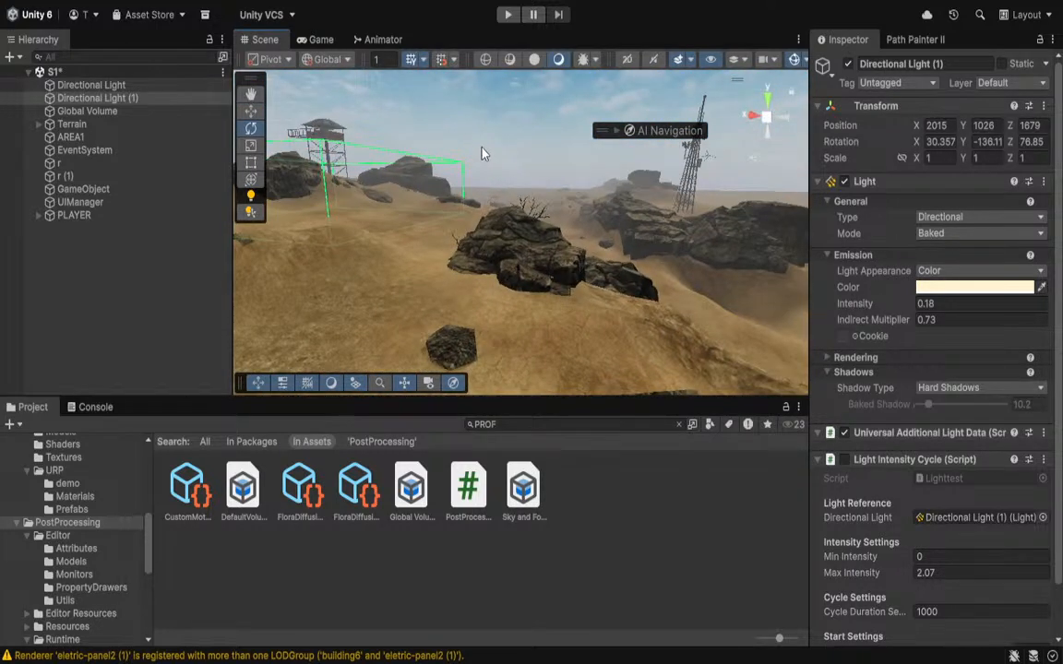
pyautogui.click(489, 152)
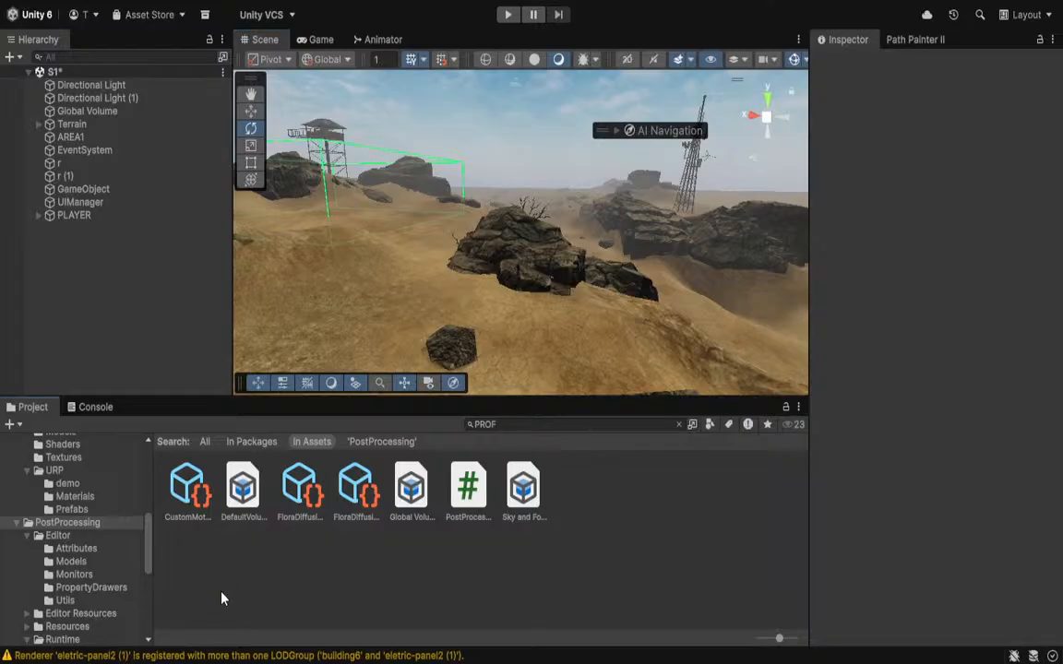
# Open the URP Prefabs folder of PostApocalyticBuildings in the project assets.
pyautogui.moveTo(586, 263); pyautogui.dragTo(249, 277, button='right')
pyautogui.press('w')
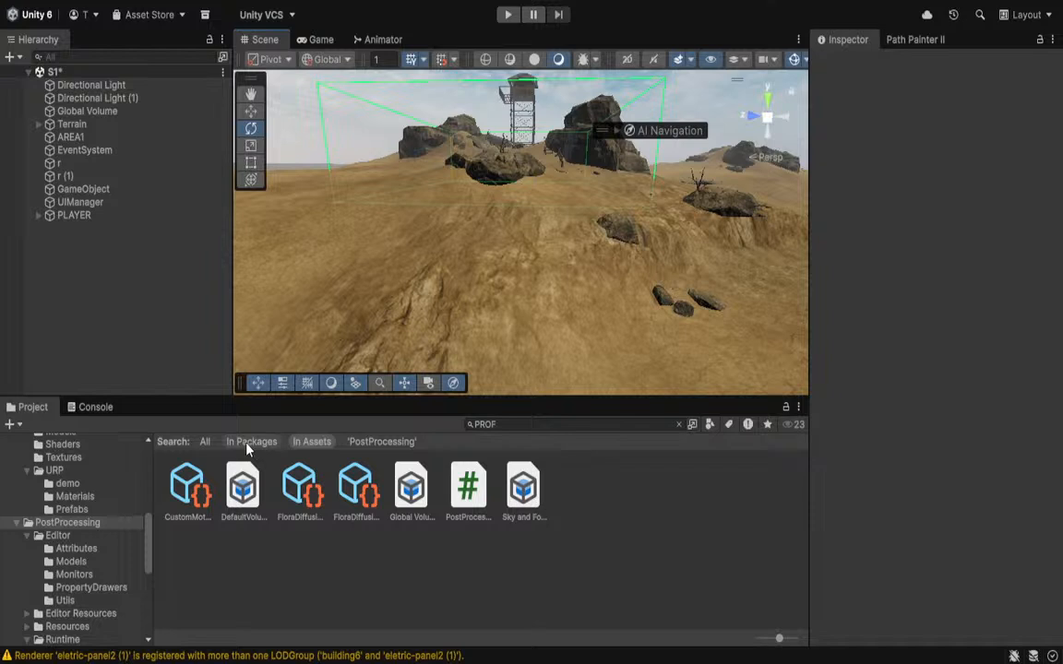
pyautogui.scroll(3, 92, 526)
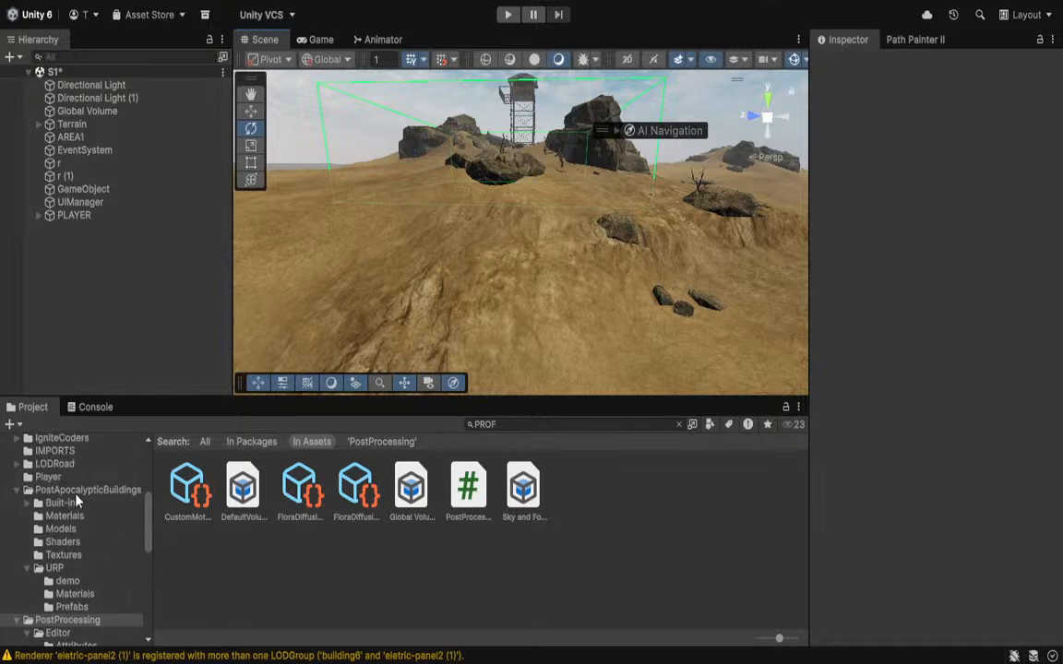
pyautogui.click(77, 493)
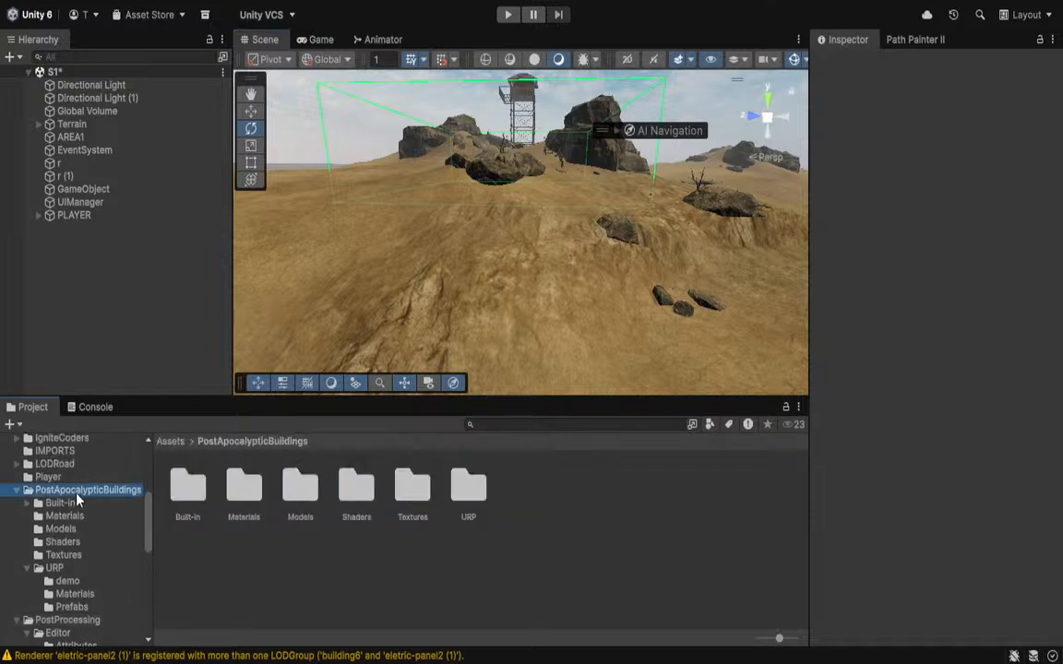
pyautogui.doubleClick(468, 486)
pyautogui.doubleClick(299, 486)
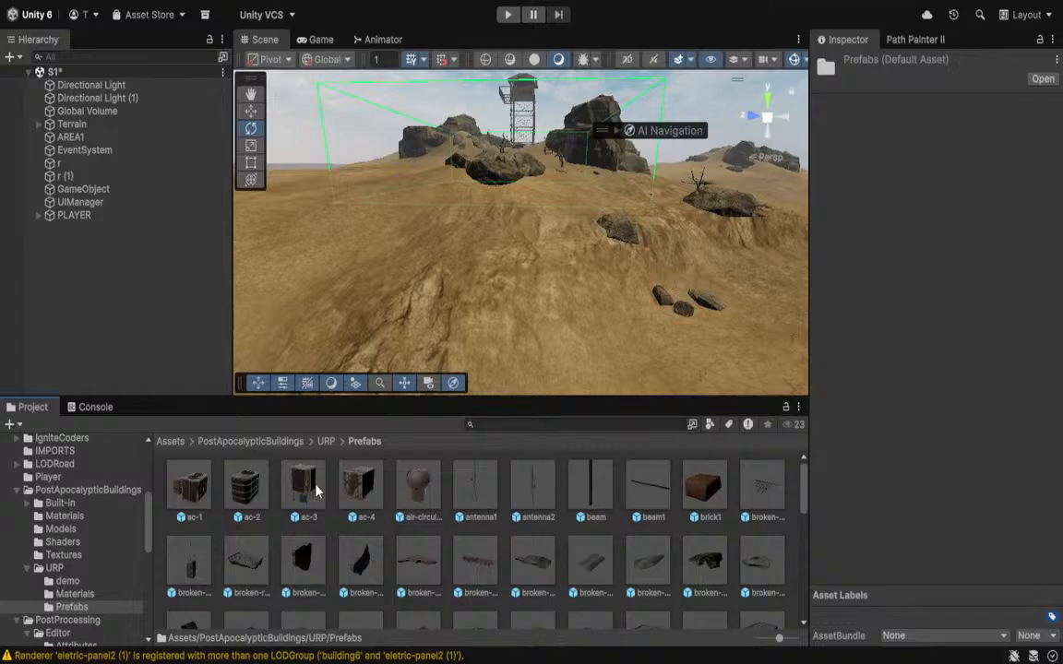
# Place the broken-wall5 prefab on the sand slope in front of the guard tower and scale it uniformly to about 4.155.
pyautogui.scroll(-2, 316, 491)
pyautogui.moveTo(477, 329)
pyautogui.mouseDown(button='right')
pyautogui.moveTo(477, 357)
pyautogui.moveTo(468, 302)
pyautogui.moveTo(470, 310)
pyautogui.mouseUp(button='right')
pyautogui.moveTo(556, 538); pyautogui.dragTo(487, 255)
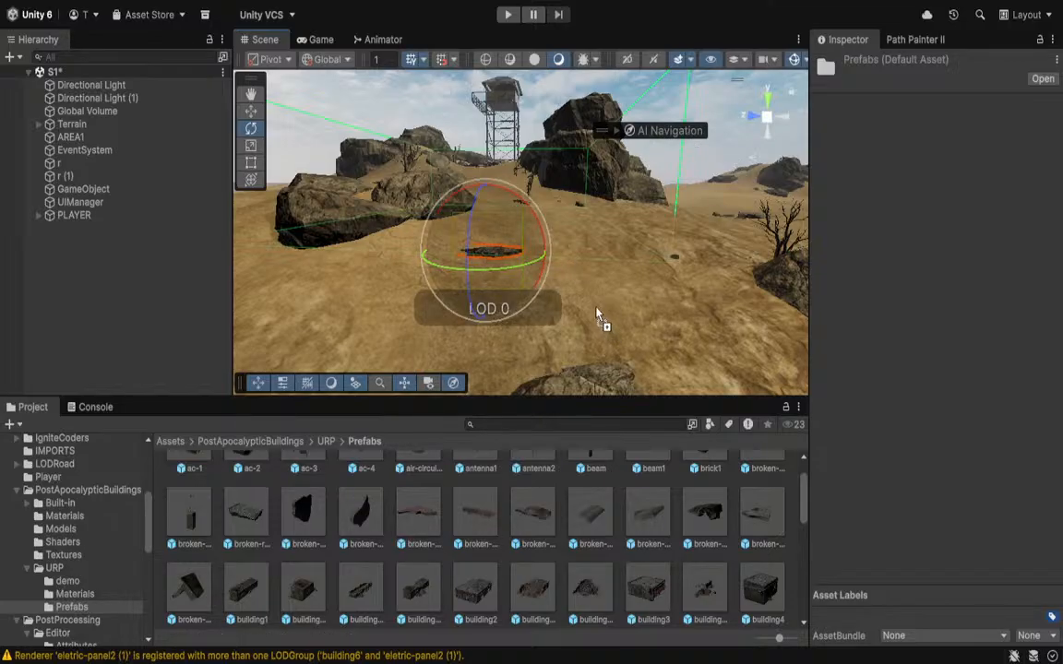
pyautogui.press('r')
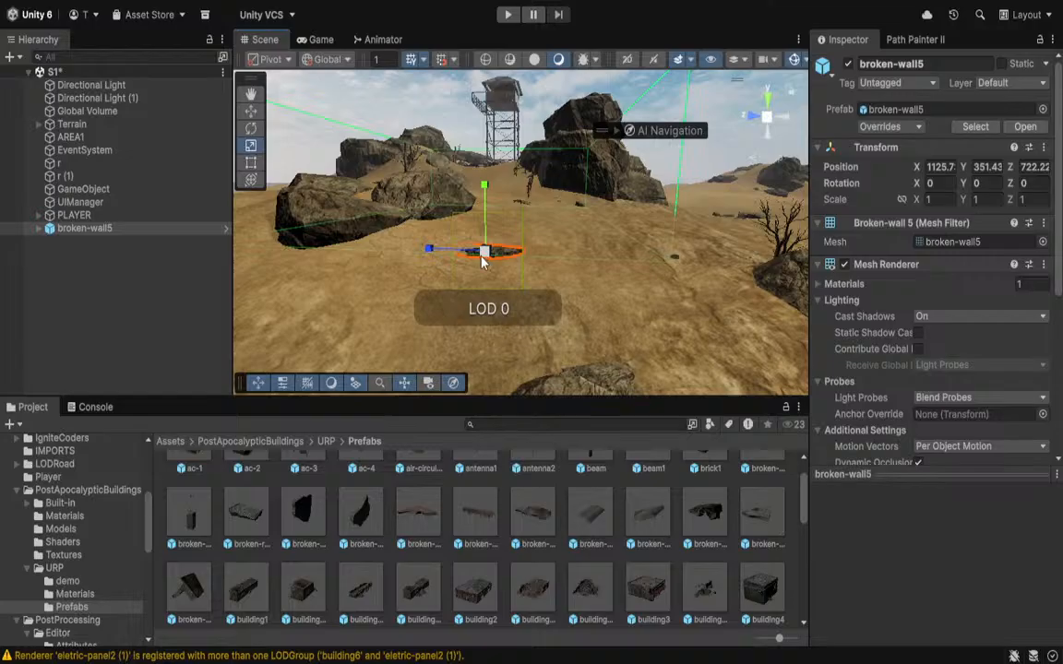
pyautogui.moveTo(483, 254); pyautogui.dragTo(624, 281)
# Tilt broken-wall5 to about X -3.796, Y -4.605, Z 8.758 and sink it to about Y 350.73.
pyautogui.press('e')
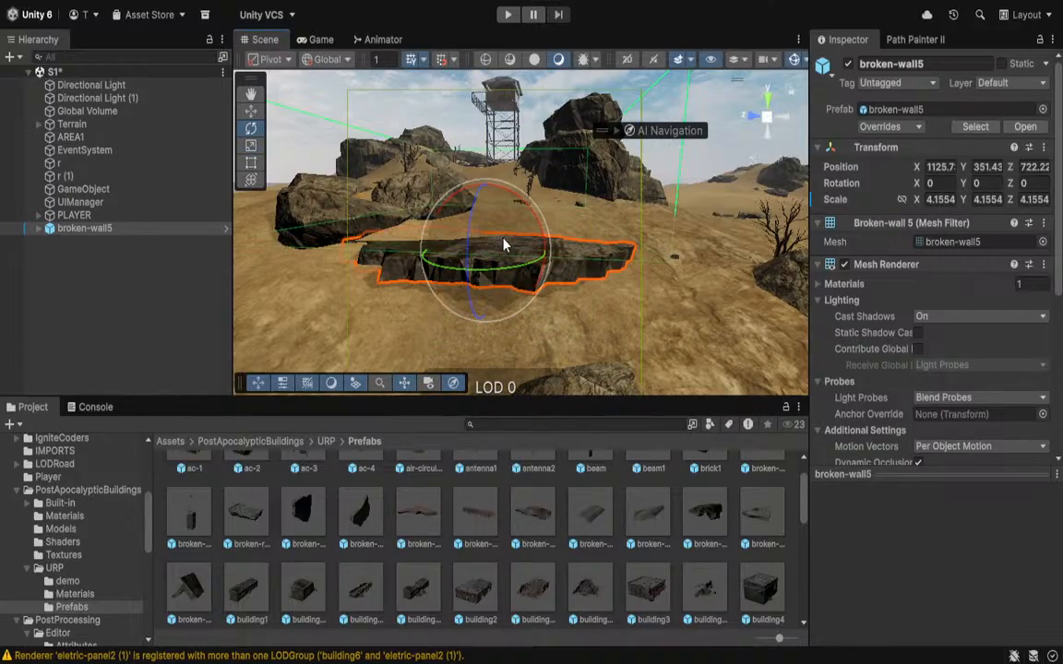
pyautogui.moveTo(452, 213); pyautogui.dragTo(505, 247)
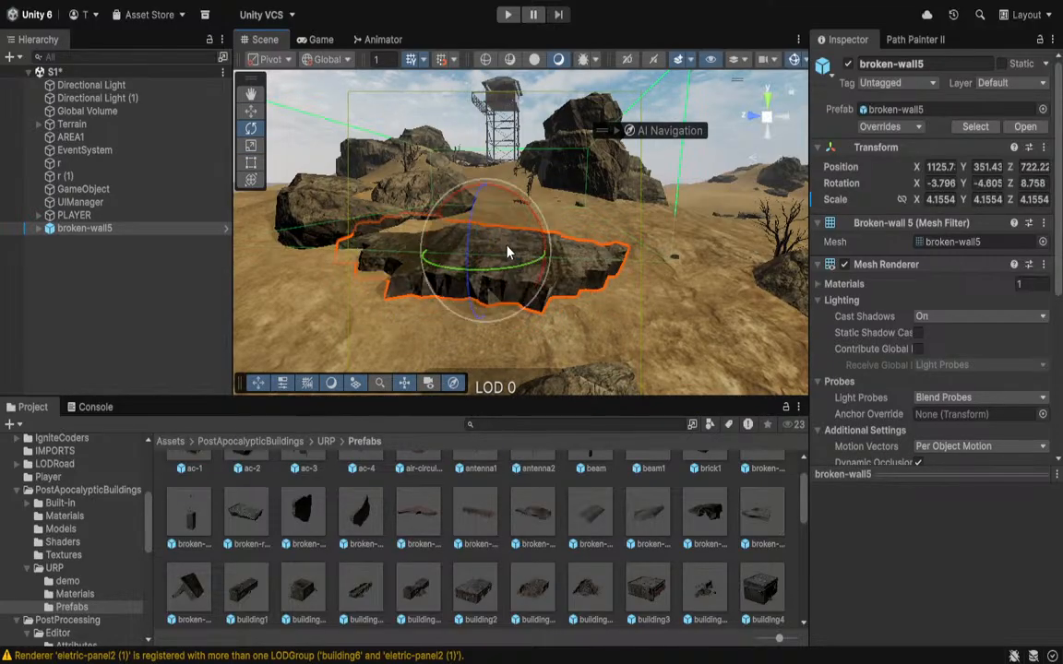
pyautogui.press('w')
pyautogui.click(487, 195)
pyautogui.click(494, 240)
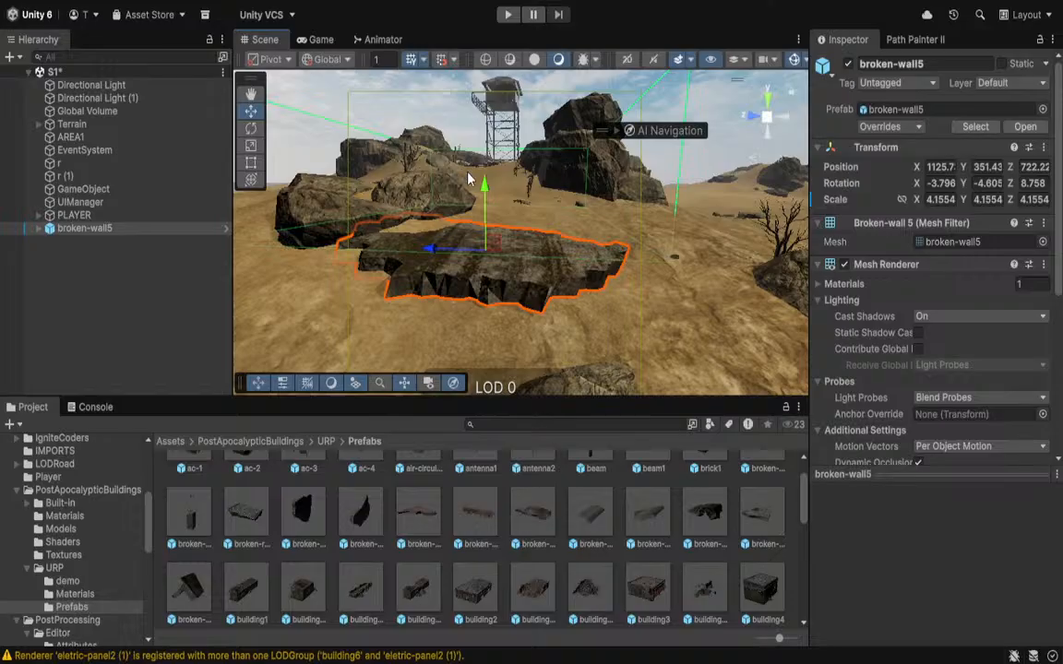
pyautogui.moveTo(482, 184); pyautogui.dragTo(483, 194)
pyautogui.moveTo(482, 194); pyautogui.dragTo(427, 96, button='right')
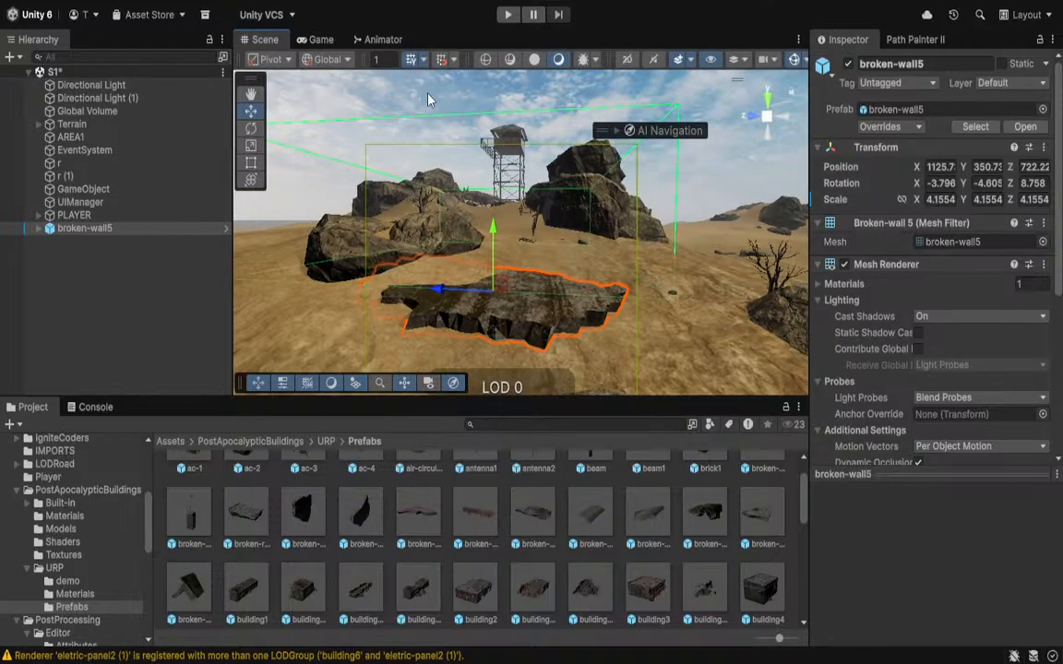
pyautogui.click(426, 94)
# Delete building3-variant1 and broken-pillar1 from the debris beneath the guard tower.
pyautogui.moveTo(521, 206); pyautogui.dragTo(545, 302, button='right')
pyautogui.press('w')
pyautogui.click(553, 311)
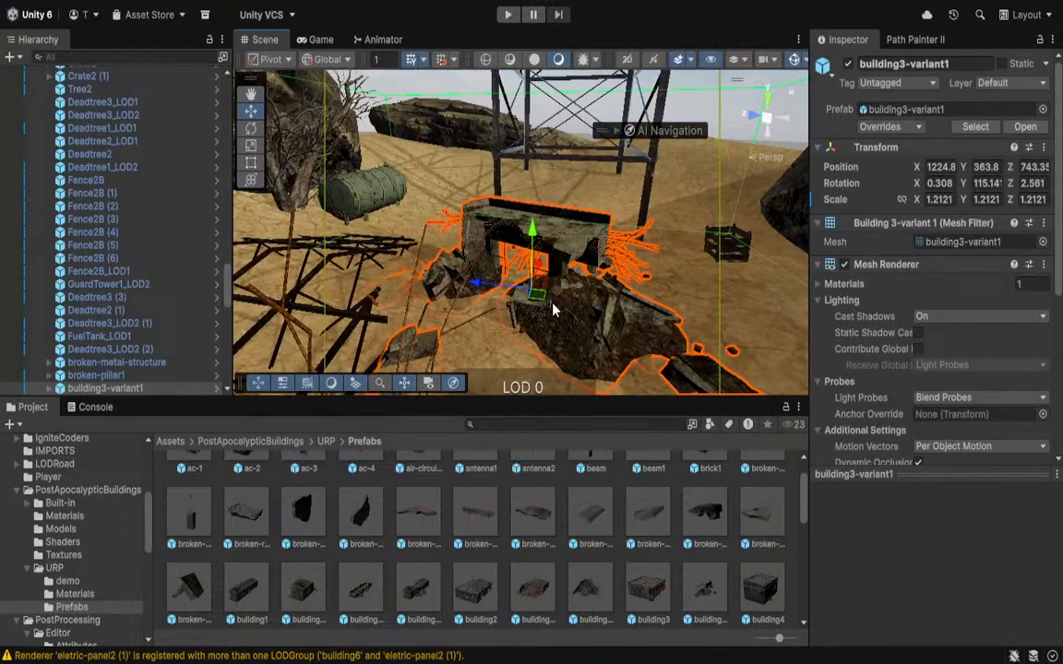
pyautogui.press('Delete')
pyautogui.moveTo(496, 271); pyautogui.dragTo(41, 247, button='right')
pyautogui.click(570, 351)
pyautogui.press('Delete')
pyautogui.moveTo(403, 278); pyautogui.dragTo(1020, 373, button='right')
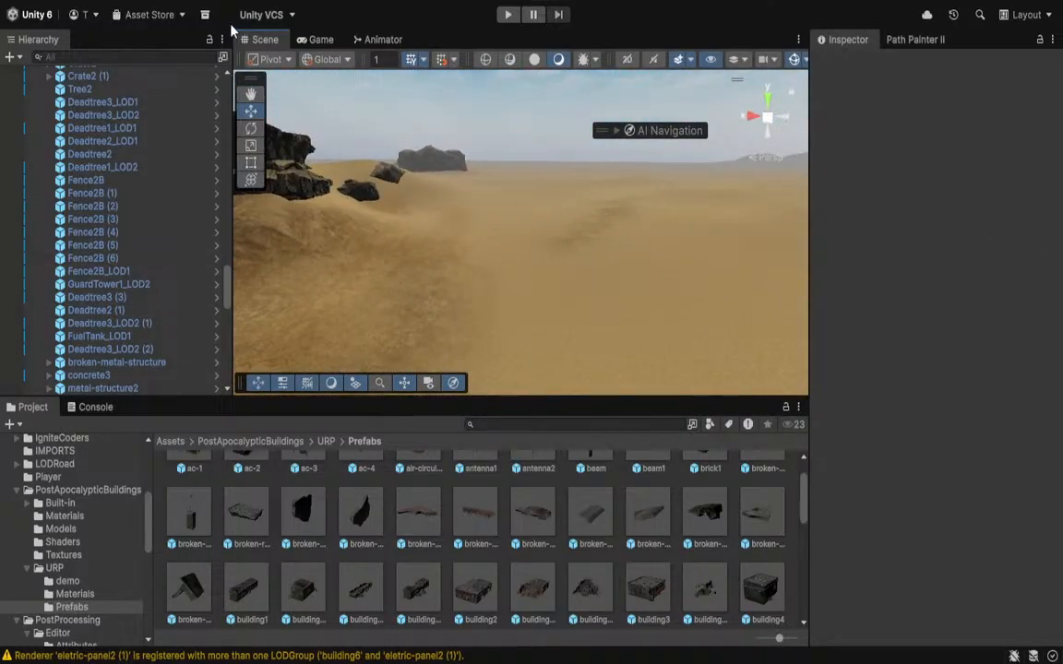
# Collapse the Terrain object's children in the scene's object list.
pyautogui.scroll(5, 201, 289)
pyautogui.moveTo(227, 263); pyautogui.dragTo(220, 90)
pyautogui.click(37, 126)
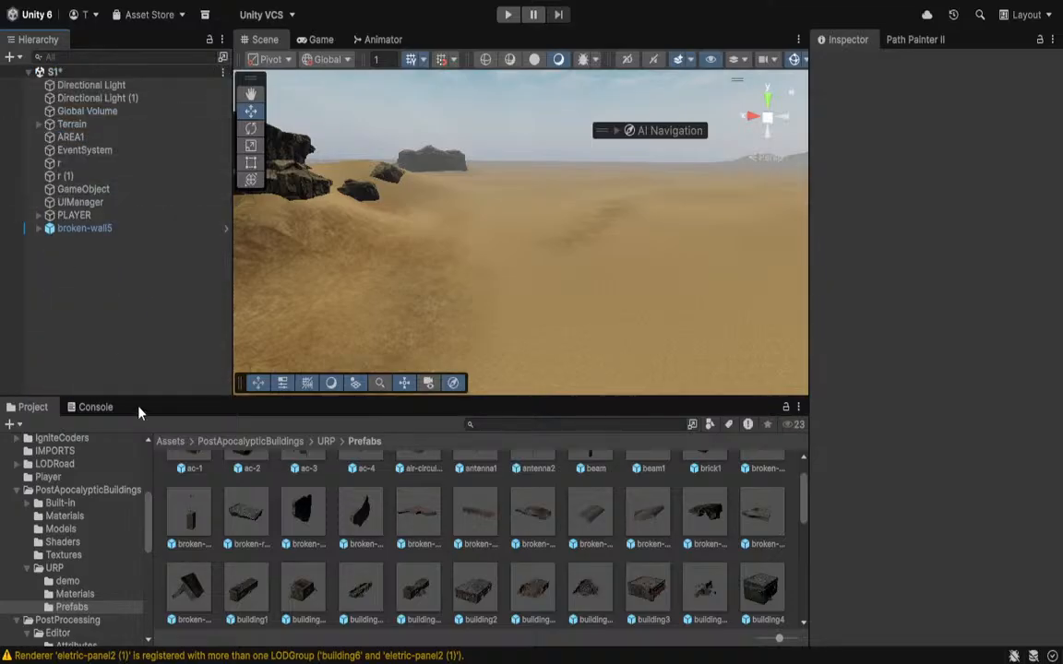
# Add a Road spline object to the scene and place its first three nodes across the open sand.
pyautogui.click(377, 381)
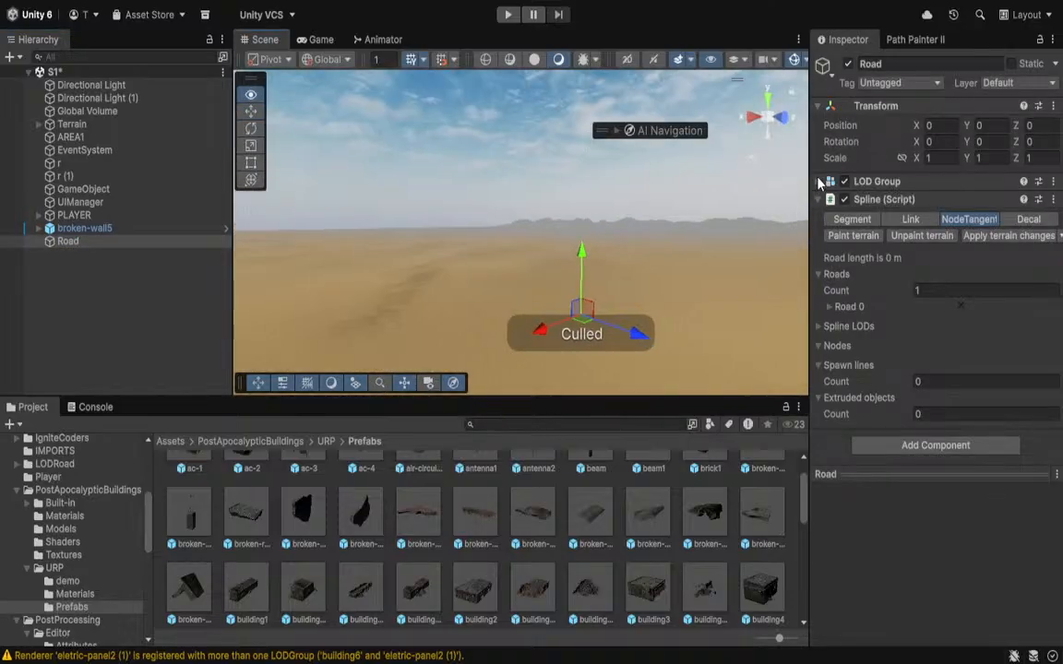
pyautogui.moveTo(802, 201); pyautogui.dragTo(106, 217, button='right')
pyautogui.moveTo(553, 228); pyautogui.dragTo(404, 270, button='right')
pyautogui.click(435, 285)
pyautogui.click(458, 269)
pyautogui.moveTo(502, 268); pyautogui.dragTo(275, 305, button='right')
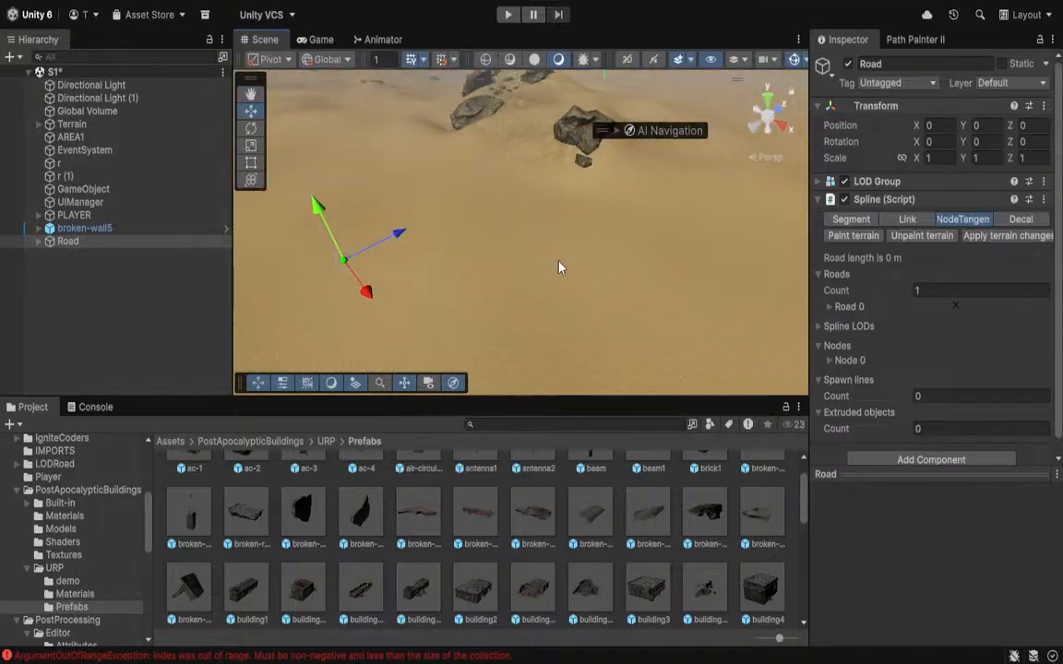
pyautogui.click(555, 263)
pyautogui.click(705, 222)
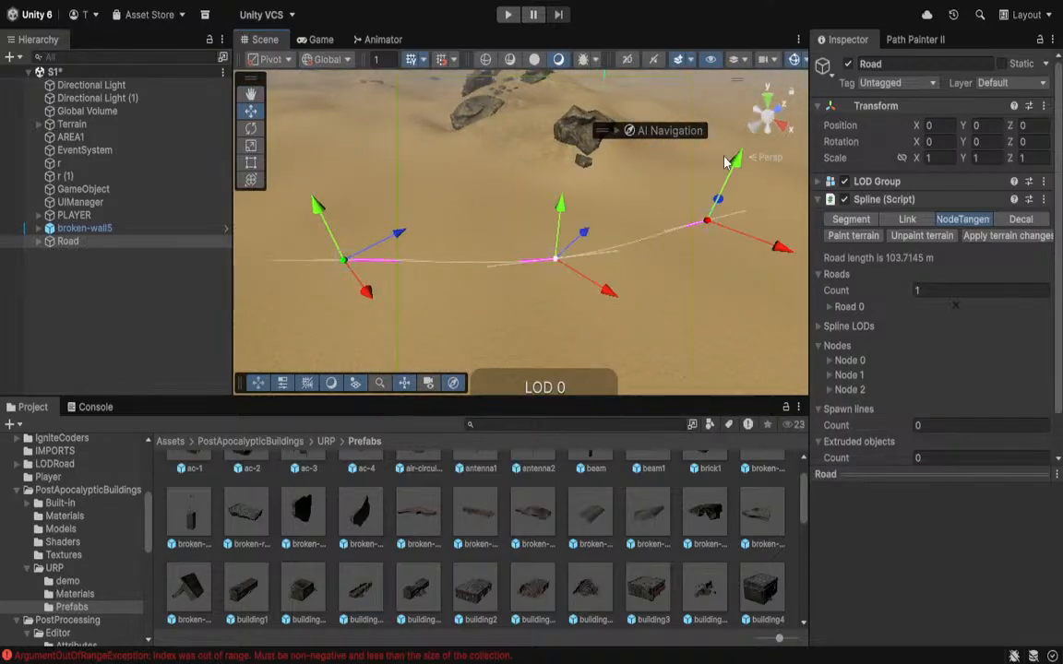
# Extend the road spline with four more nodes, curving it around the rock on the sand.
pyautogui.moveTo(651, 140); pyautogui.dragTo(524, 304, button='right')
pyautogui.press('s')
pyautogui.press('d')
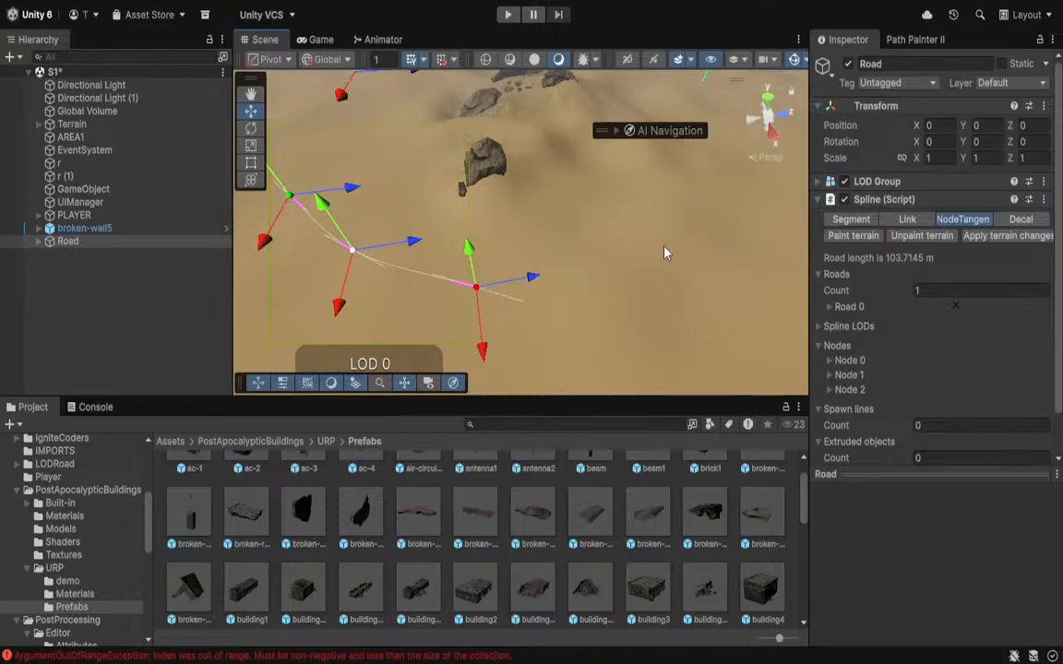
pyautogui.click(610, 262)
pyautogui.click(704, 182)
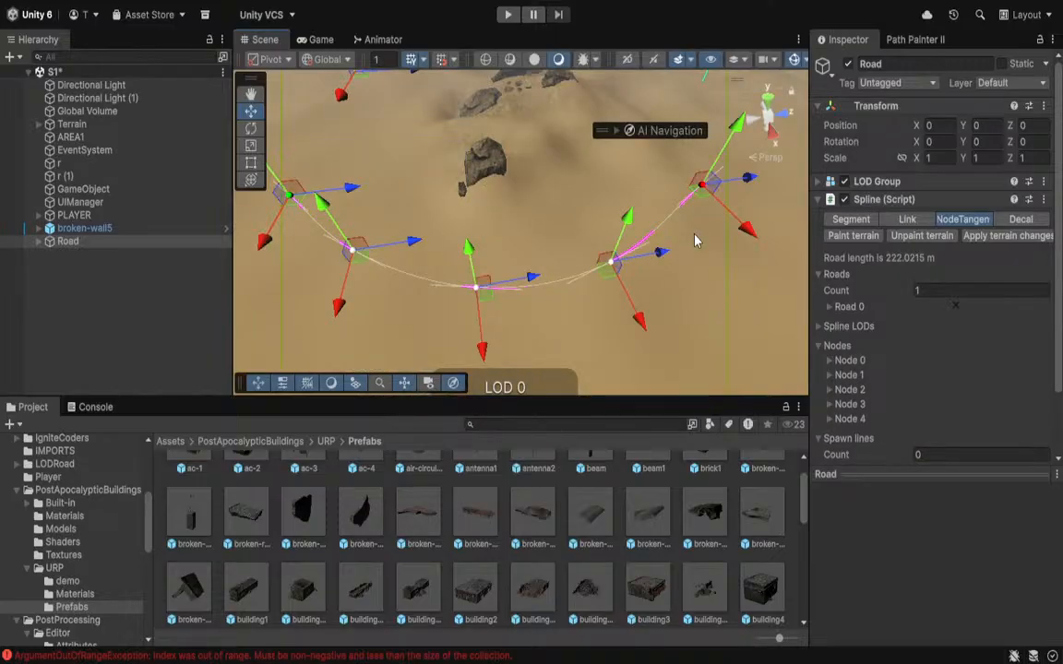
pyautogui.moveTo(711, 212); pyautogui.dragTo(631, 169, button='right')
pyautogui.press('w')
pyautogui.press('d')
pyautogui.click(606, 269)
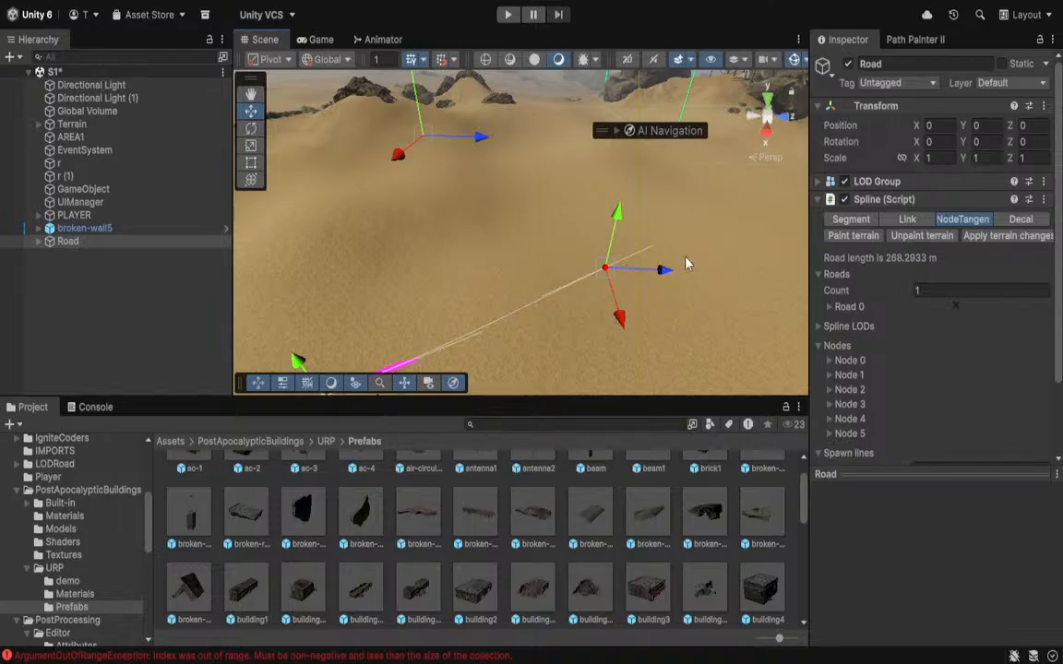
pyautogui.click(715, 242)
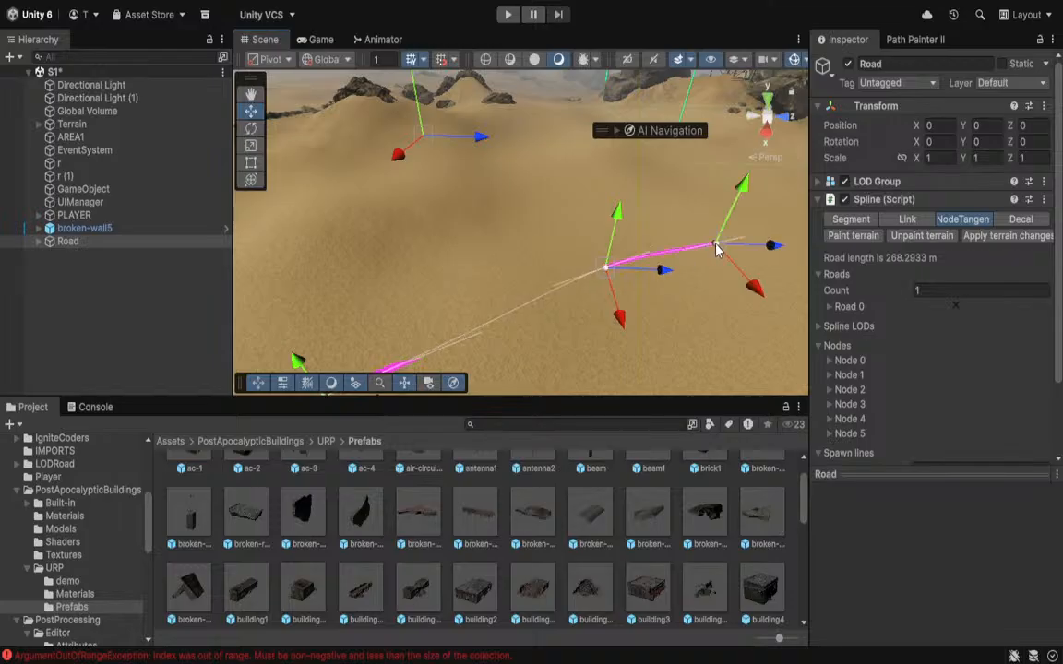
# Set Road 0's width scale to 20, try an offset of 20 and clear that offset again.
pyautogui.click(829, 306)
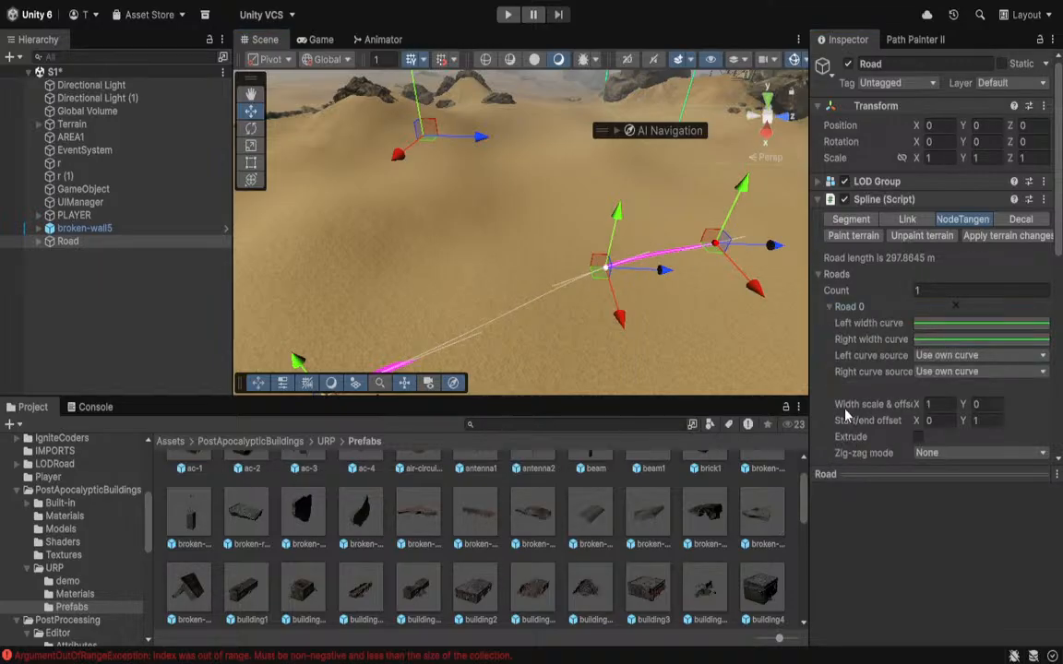
pyautogui.moveTo(850, 412); pyautogui.dragTo(854, 250)
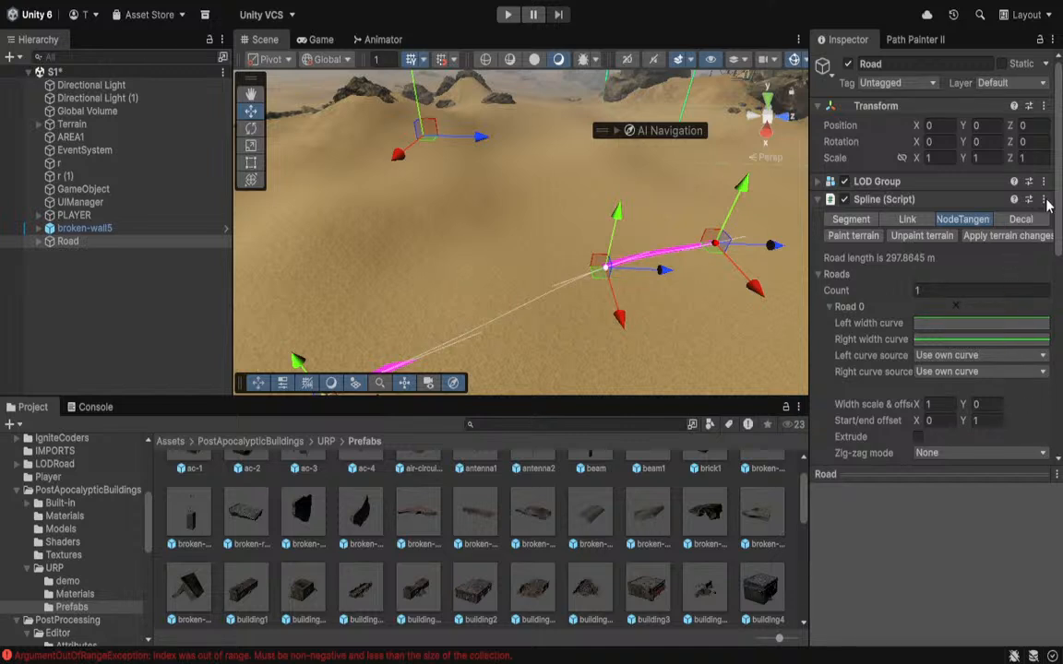
pyautogui.click(873, 322)
pyautogui.write('20')
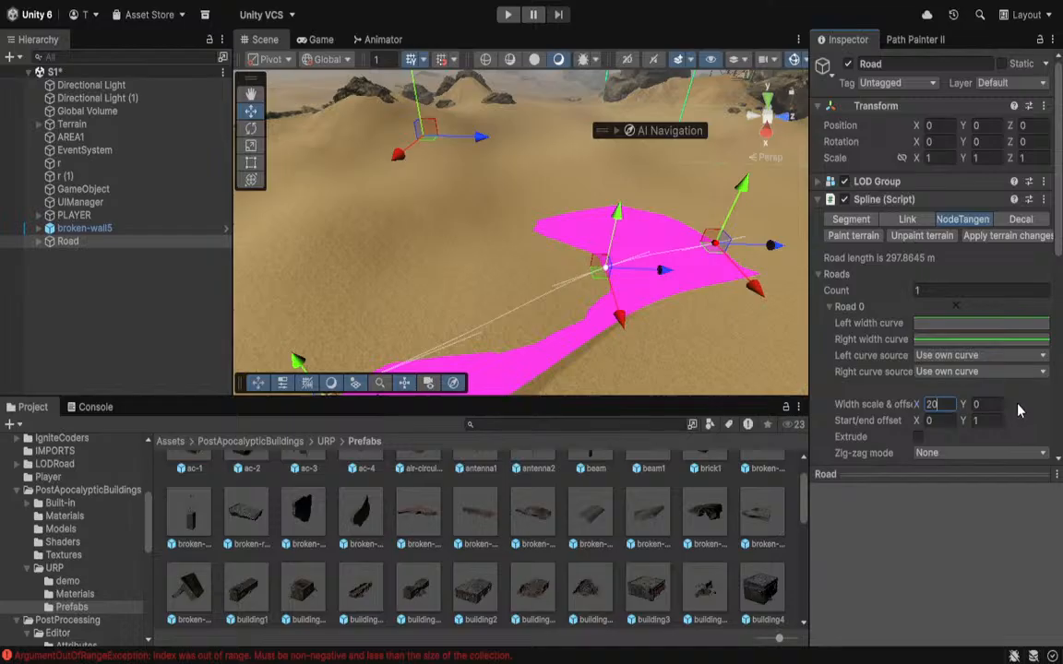
pyautogui.click(994, 407)
pyautogui.write('20')
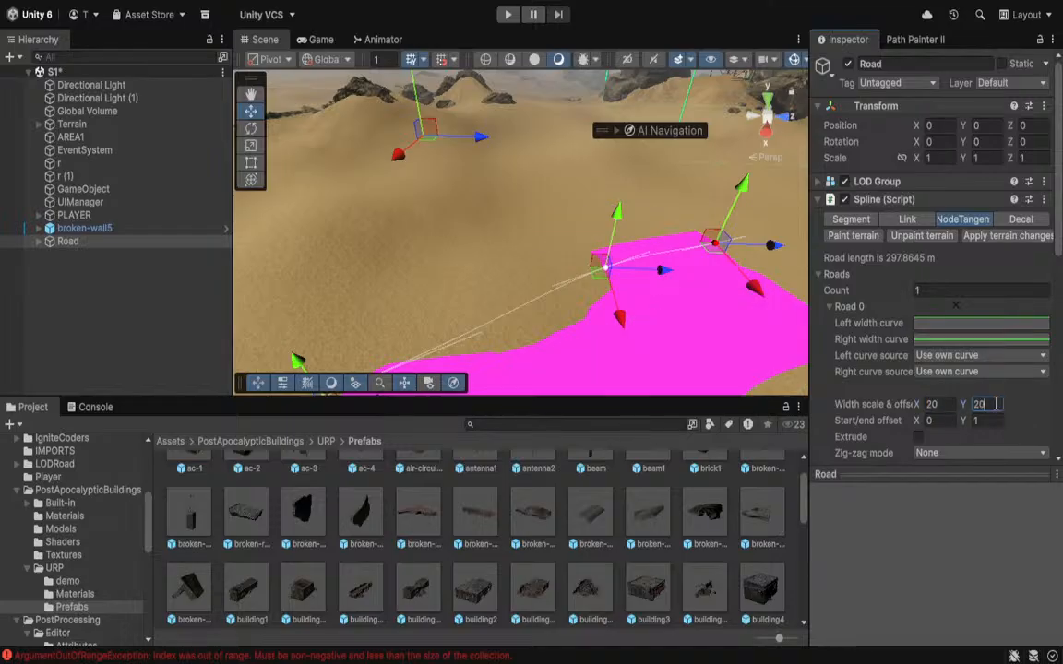
pyautogui.press('BackSpace')
pyautogui.press('BackSpace')
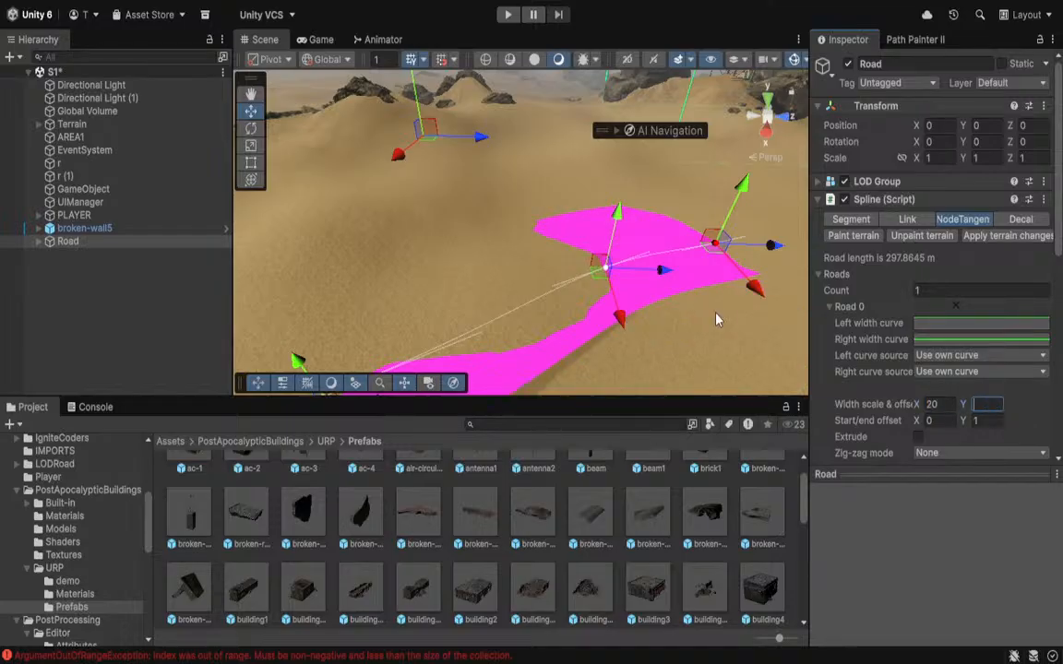
# Paint the terrain along the road spline.
pyautogui.moveTo(464, 299); pyautogui.dragTo(682, 224, button='right')
pyautogui.keyDown('alt'); pyautogui.moveTo(674, 222); pyautogui.dragTo(488, 121); pyautogui.keyUp('alt')
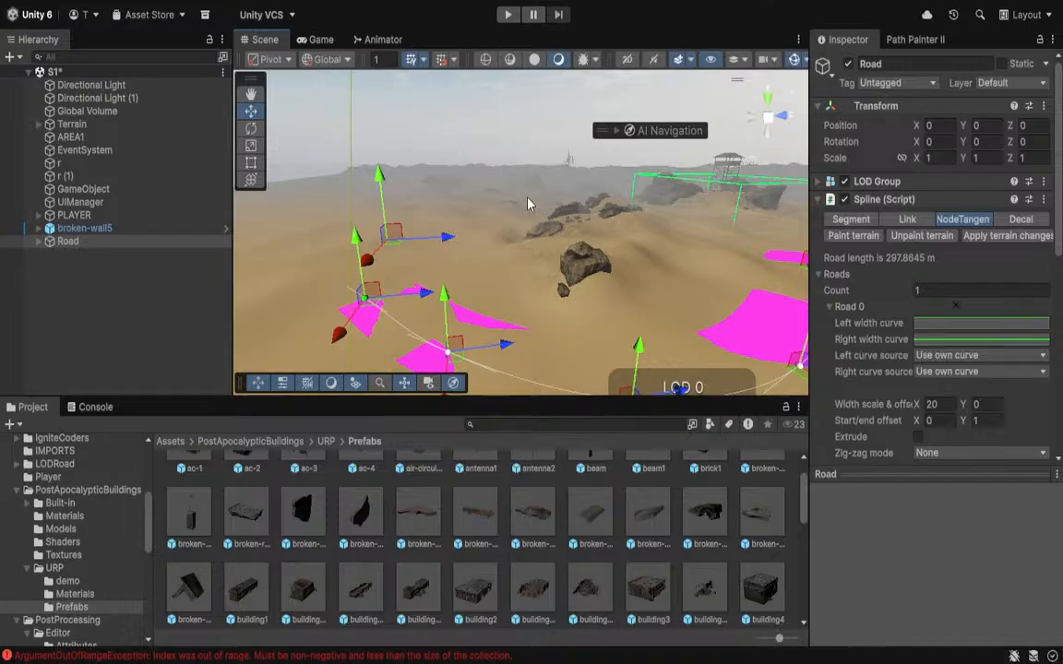
pyautogui.click(860, 236)
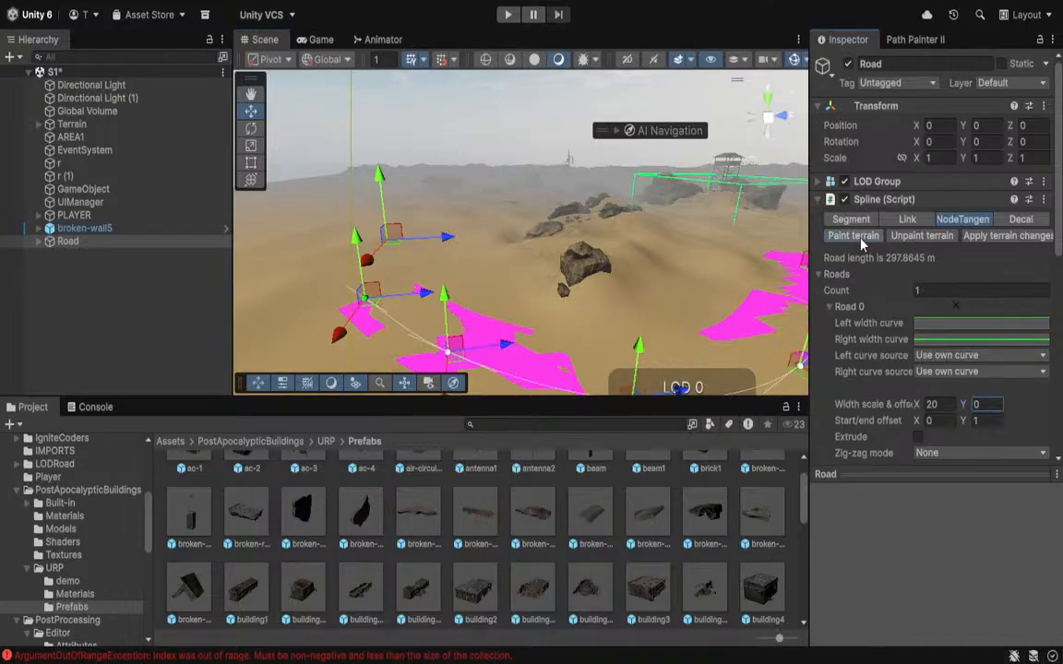
# Raise the road's nodes slightly along the curve to lift its surface above the sand.
pyautogui.moveTo(646, 227); pyautogui.dragTo(562, 285, button='right')
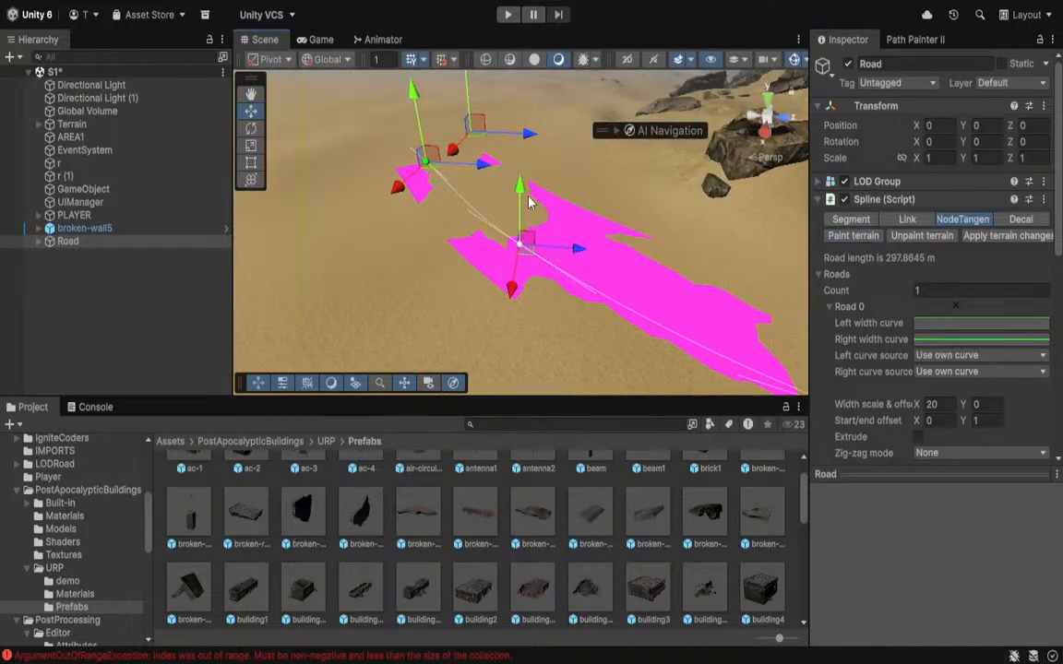
pyautogui.moveTo(523, 195); pyautogui.dragTo(524, 185)
pyautogui.moveTo(524, 184); pyautogui.dragTo(688, 238, button='right')
pyautogui.moveTo(688, 238); pyautogui.dragTo(689, 232)
pyautogui.moveTo(689, 232); pyautogui.dragTo(766, 201, button='right')
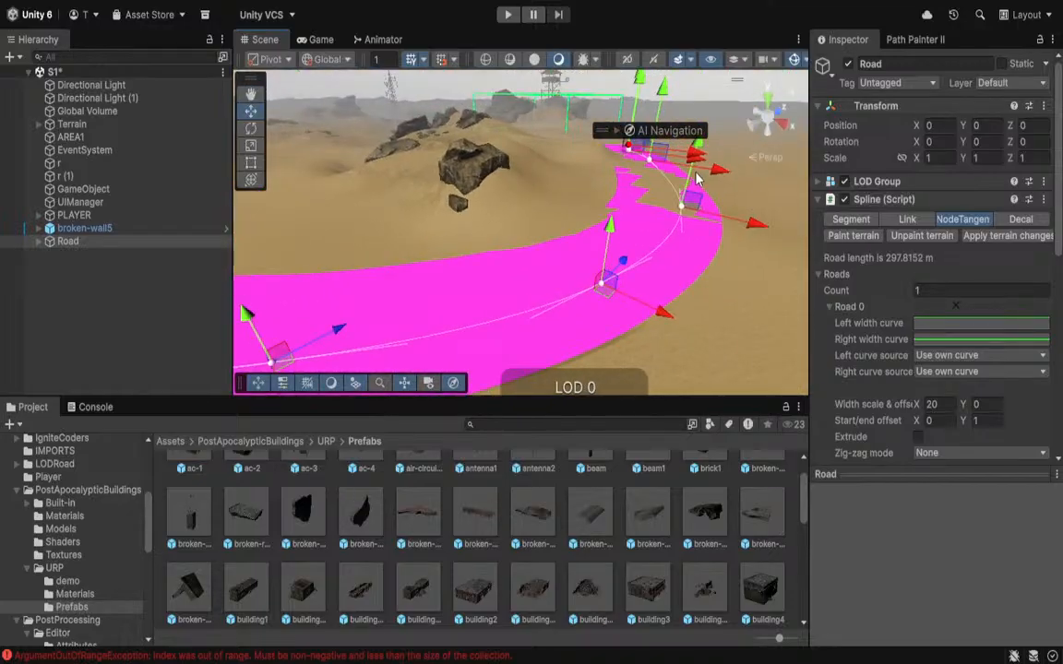
pyautogui.moveTo(698, 180); pyautogui.dragTo(706, 170, button='right')
pyautogui.moveTo(685, 165); pyautogui.dragTo(684, 159)
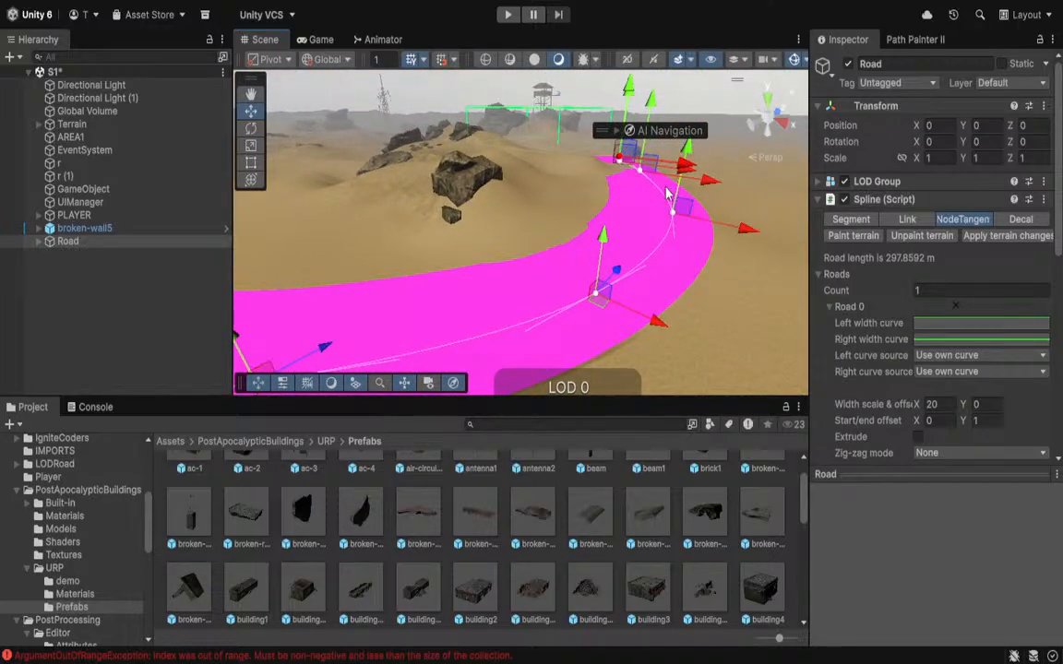
pyautogui.moveTo(667, 191); pyautogui.dragTo(507, 175, button='right')
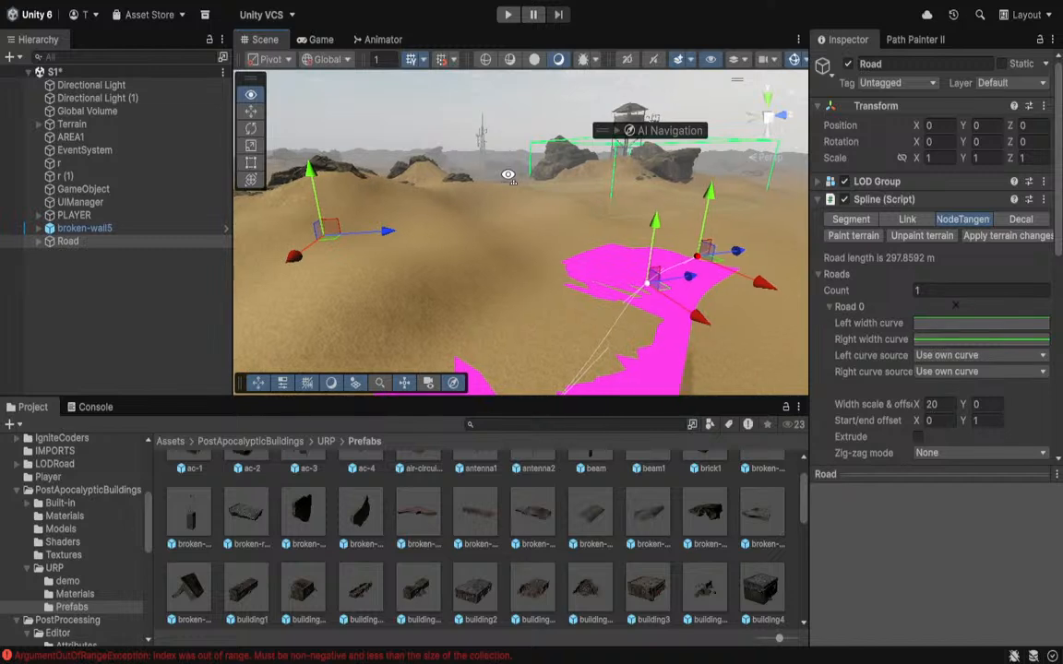
pyautogui.moveTo(654, 233); pyautogui.dragTo(653, 230)
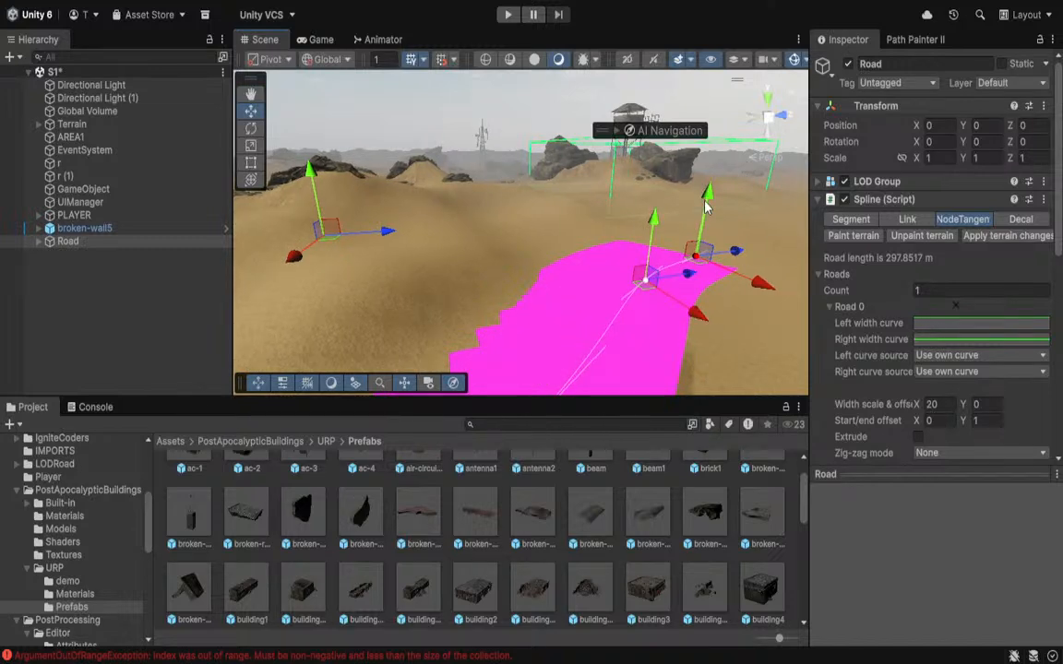
pyautogui.moveTo(705, 200); pyautogui.dragTo(705, 196)
pyautogui.moveTo(691, 197); pyautogui.dragTo(430, 174, button='right')
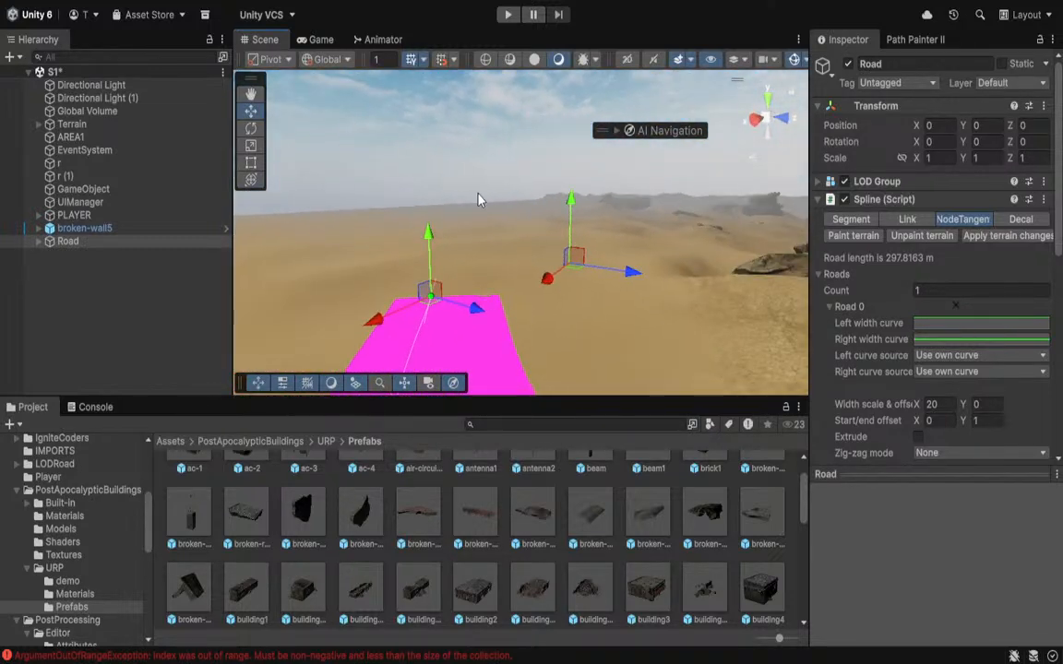
# Delete the Road object from the scene.
pyautogui.click(72, 240)
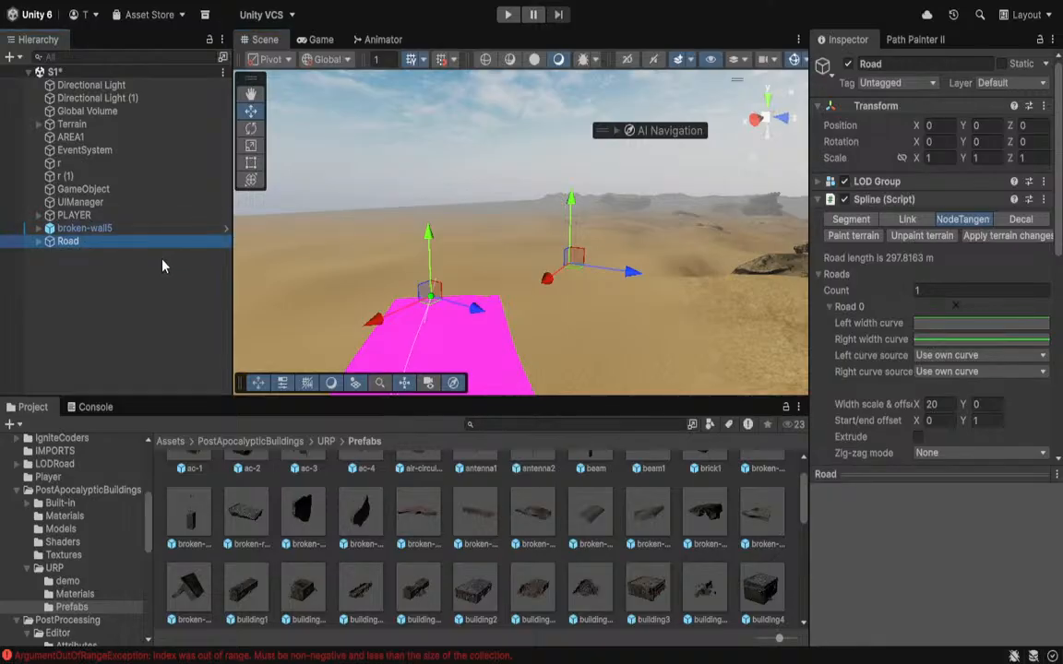
pyautogui.press('Delete')
pyautogui.moveTo(257, 304); pyautogui.dragTo(687, 299, button='right')
# Open the ArgumentOutOfRangeException error in the Console and select its entire stack trace.
pyautogui.click(180, 655)
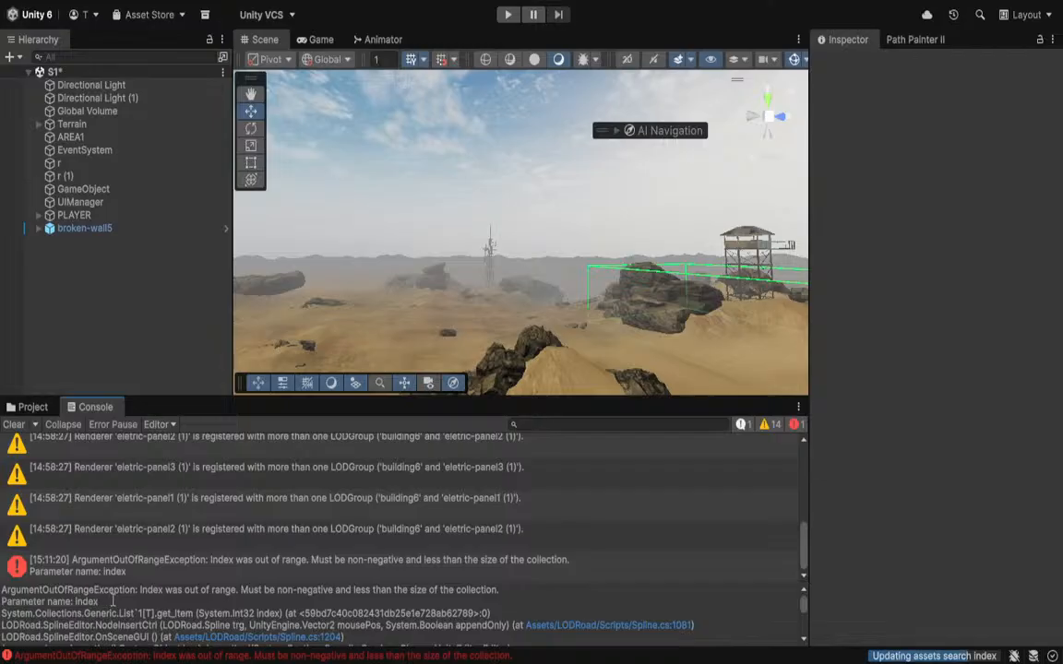
pyautogui.scroll(-1, 110, 618)
pyautogui.scroll(-1, 109, 620)
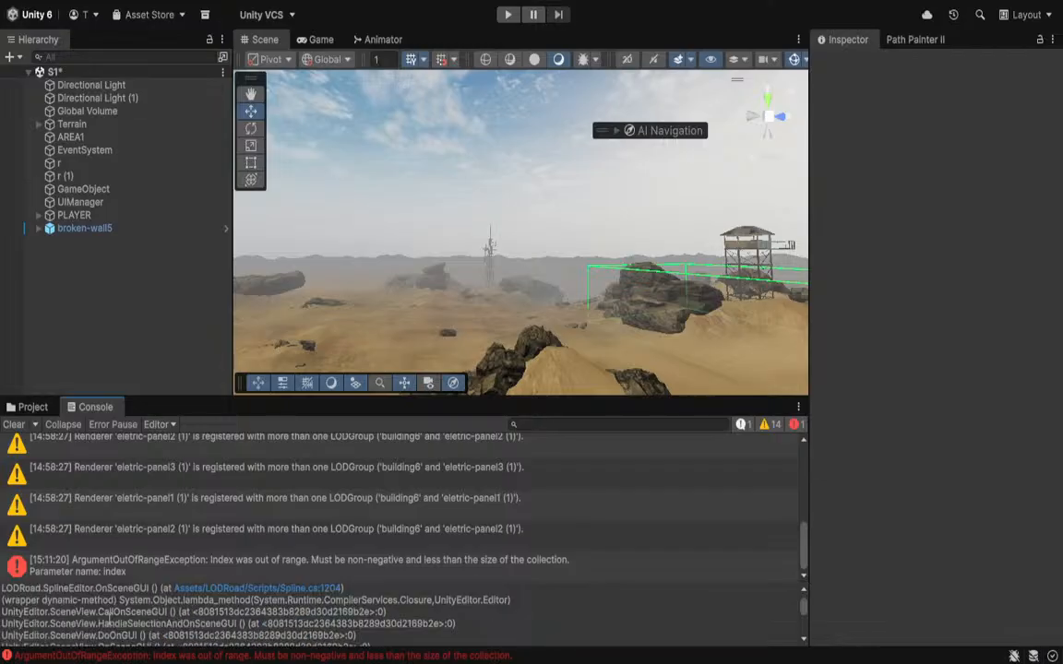
pyautogui.scroll(-3, 107, 618)
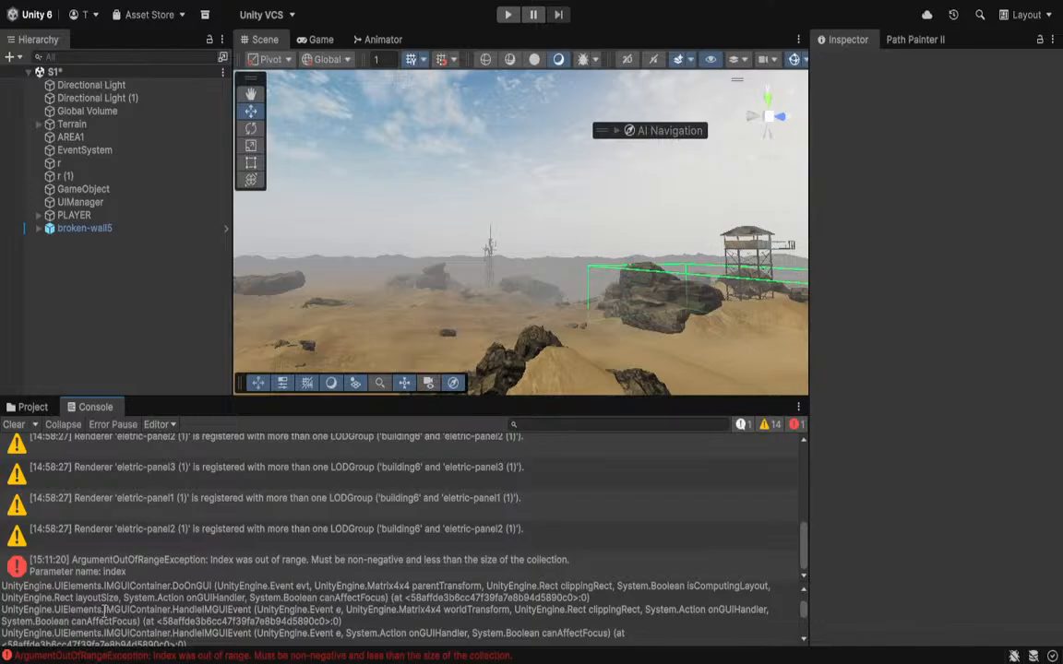
pyautogui.scroll(-2, 104, 610)
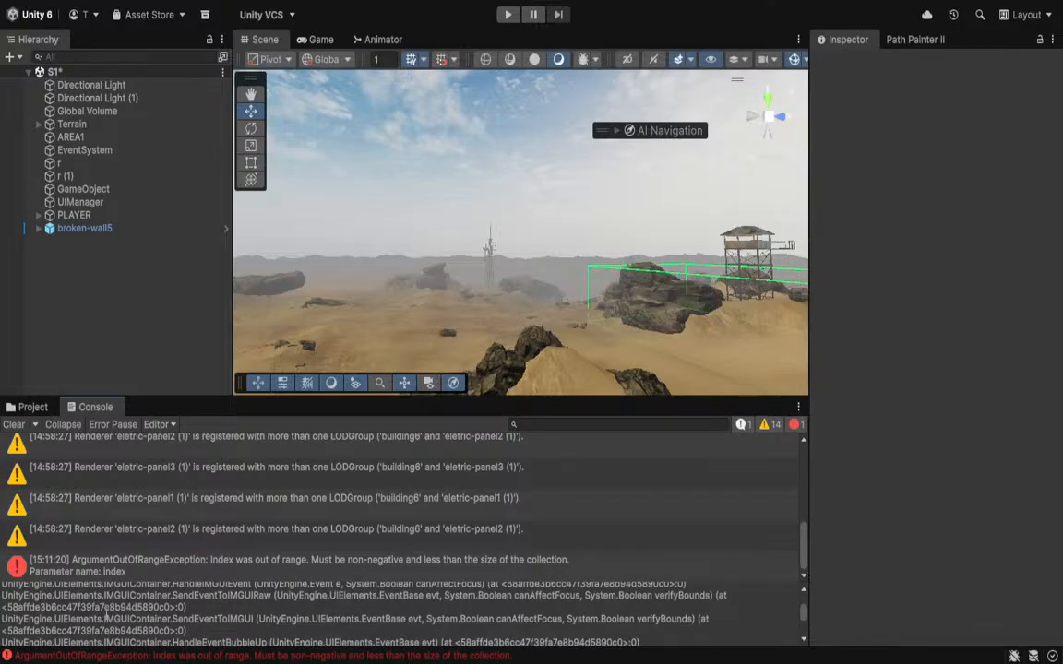
pyautogui.press('super+a')
pyautogui.scroll(-1, 152, 624)
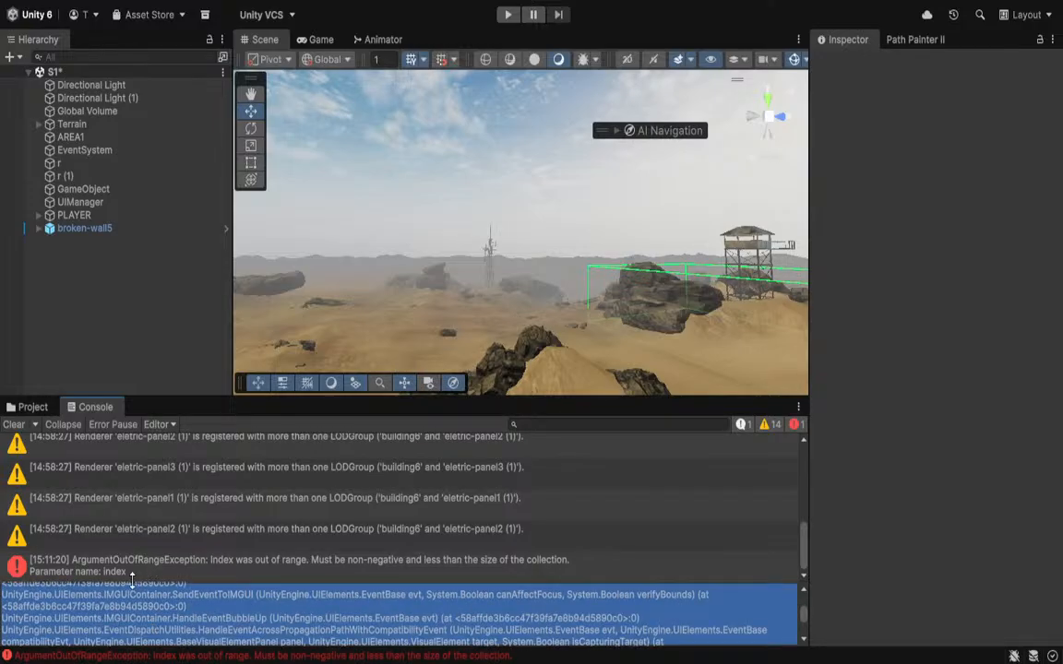
# Enlarge the error details area and examine the LODRoad exception's full stack trace.
pyautogui.moveTo(128, 582)
pyautogui.mouseDown()
pyautogui.moveTo(142, 540)
pyautogui.moveTo(153, 380)
pyautogui.mouseUp()
pyautogui.scroll(-2, 212, 539)
pyautogui.scroll(-3, 211, 540)
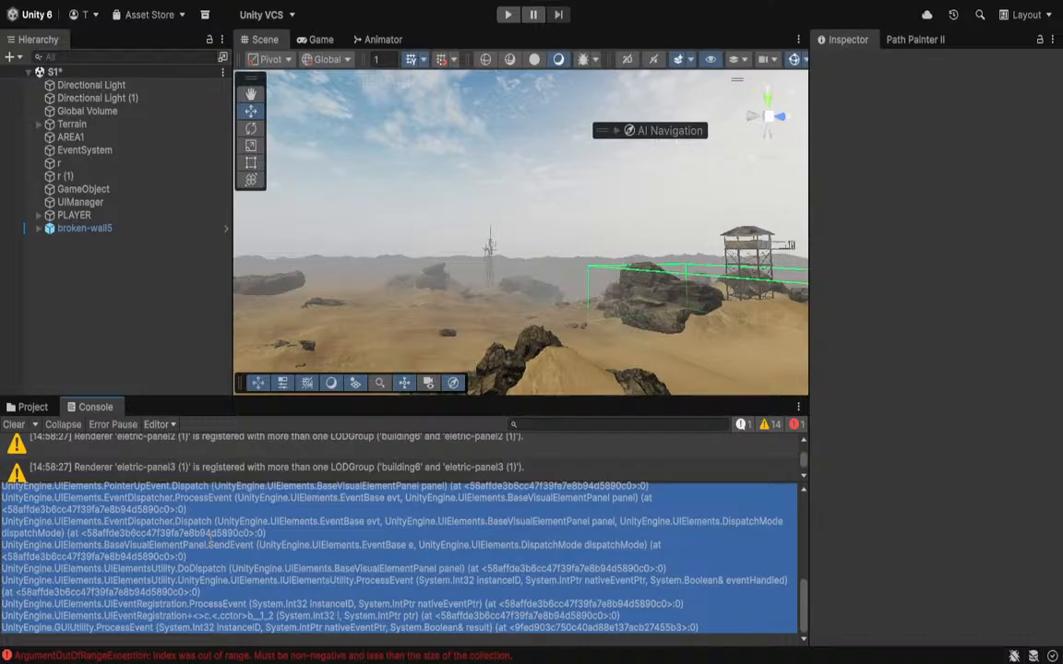
pyautogui.scroll(10, 211, 542)
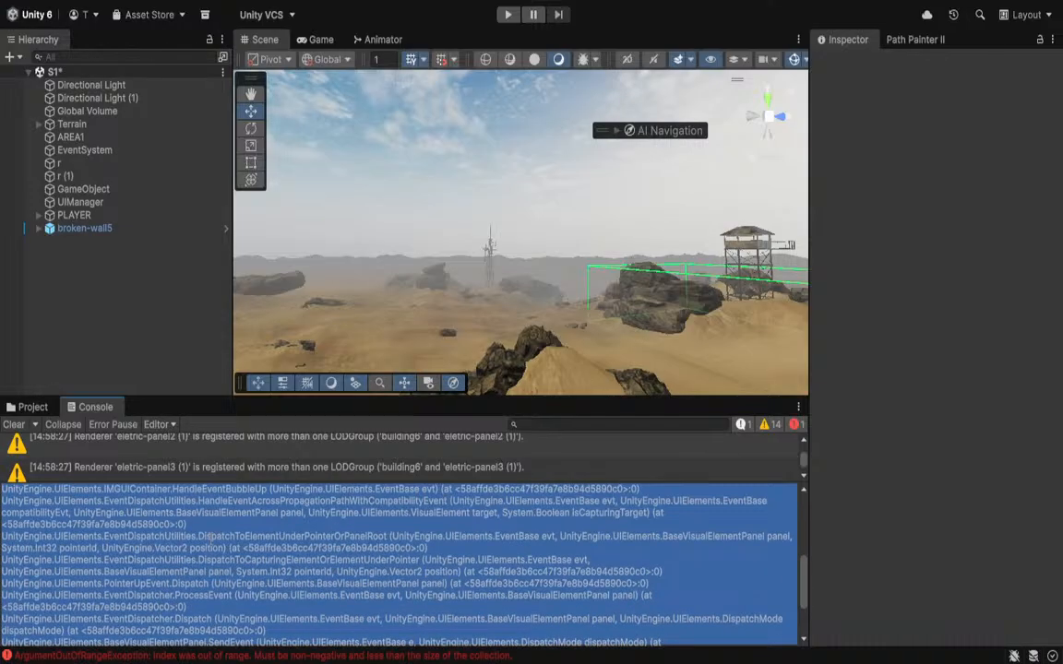
pyautogui.scroll(2, 212, 538)
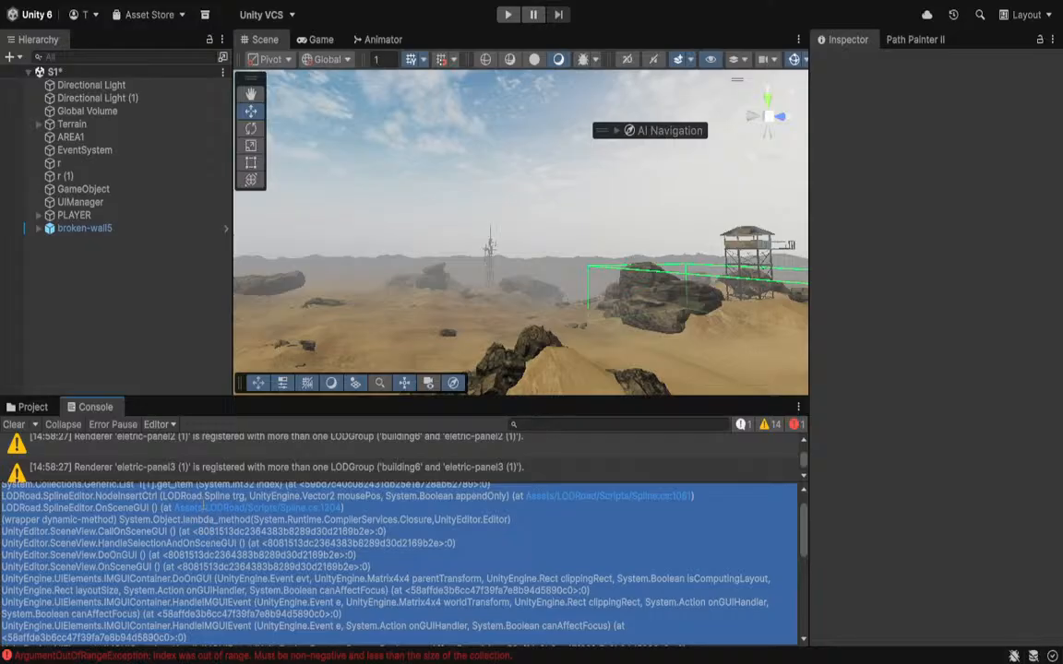
pyautogui.scroll(2, 209, 535)
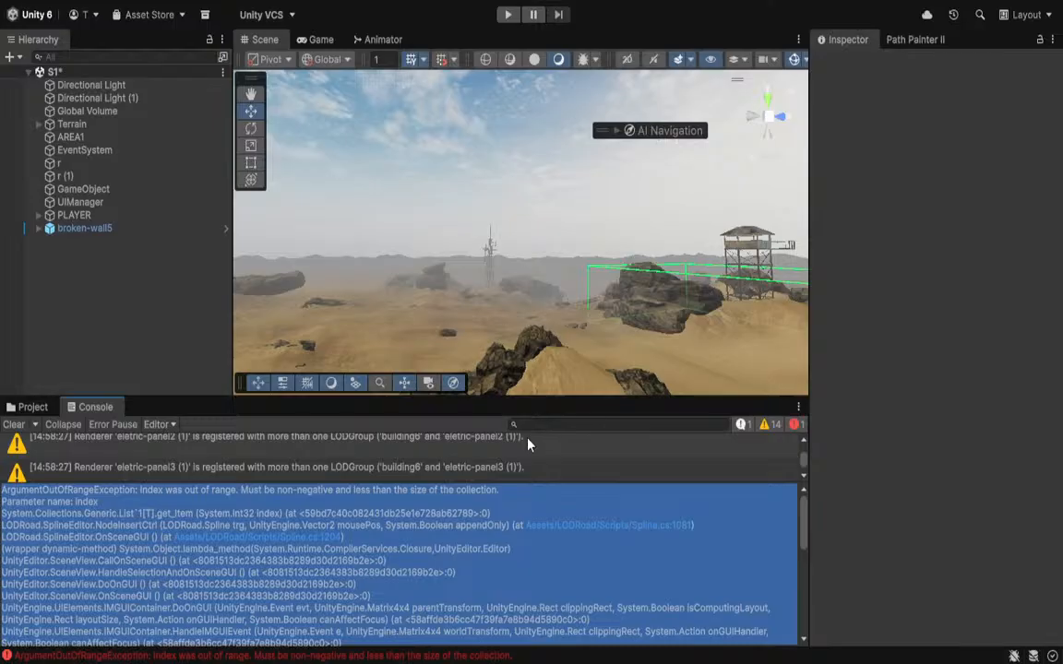
pyautogui.scroll(-1, 379, 513)
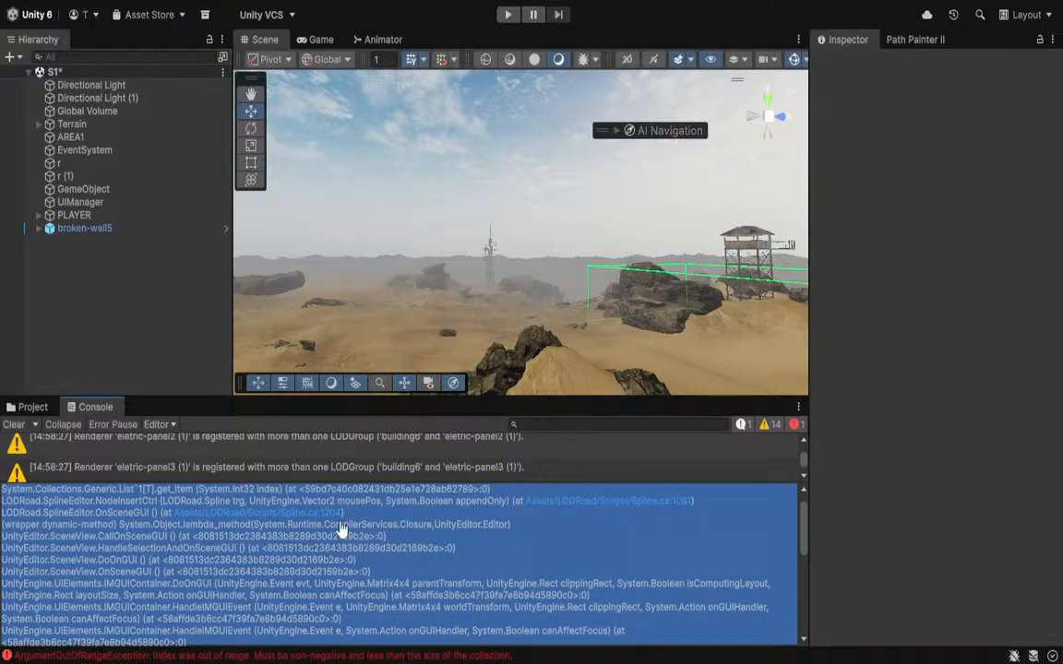
pyautogui.scroll(-2, 287, 552)
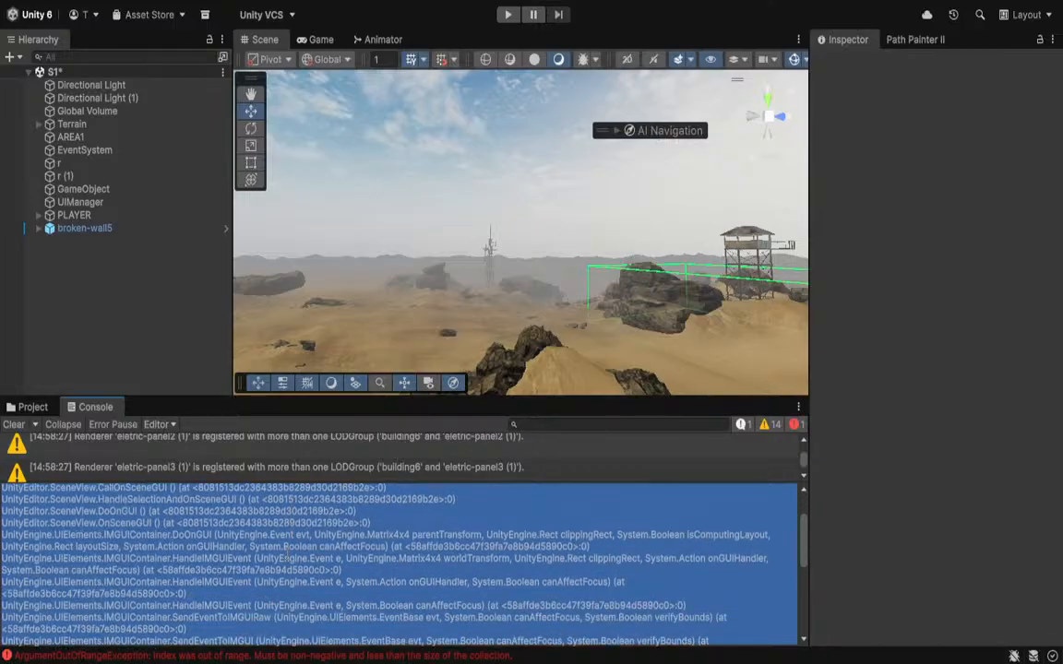
pyautogui.scroll(-6, 288, 556)
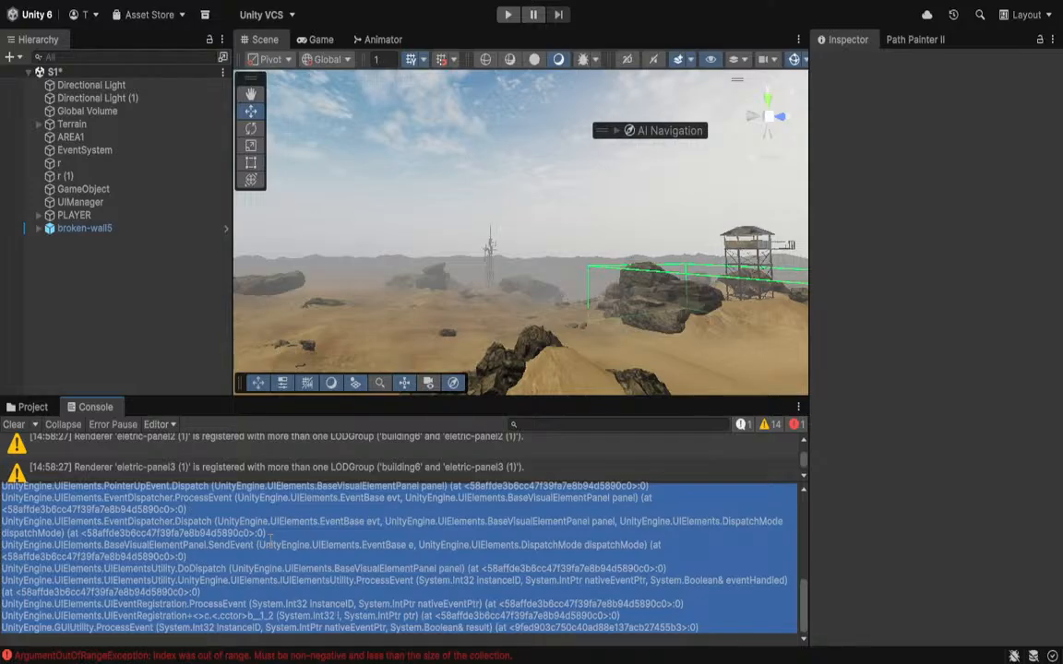
# Clear all messages from the Console.
pyautogui.click(11, 424)
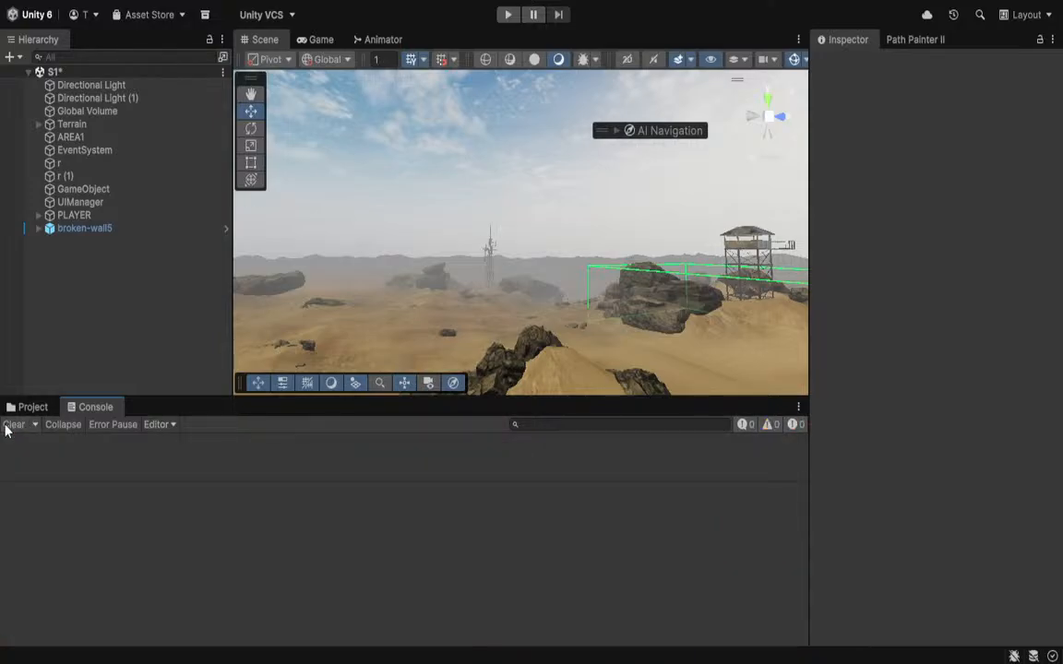
# Delete the empty Road object from the desert scene.
pyautogui.moveTo(346, 280); pyautogui.dragTo(524, 375, button='right')
pyautogui.press('w')
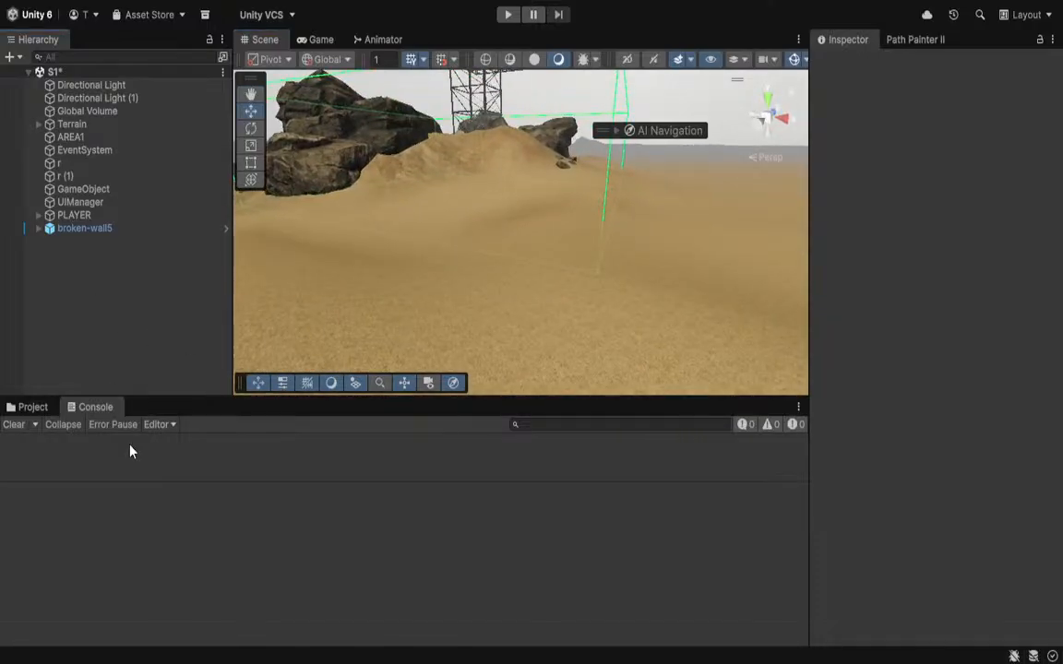
pyautogui.click(377, 381)
pyautogui.moveTo(350, 345); pyautogui.dragTo(358, 139, button='right')
pyautogui.click(69, 243)
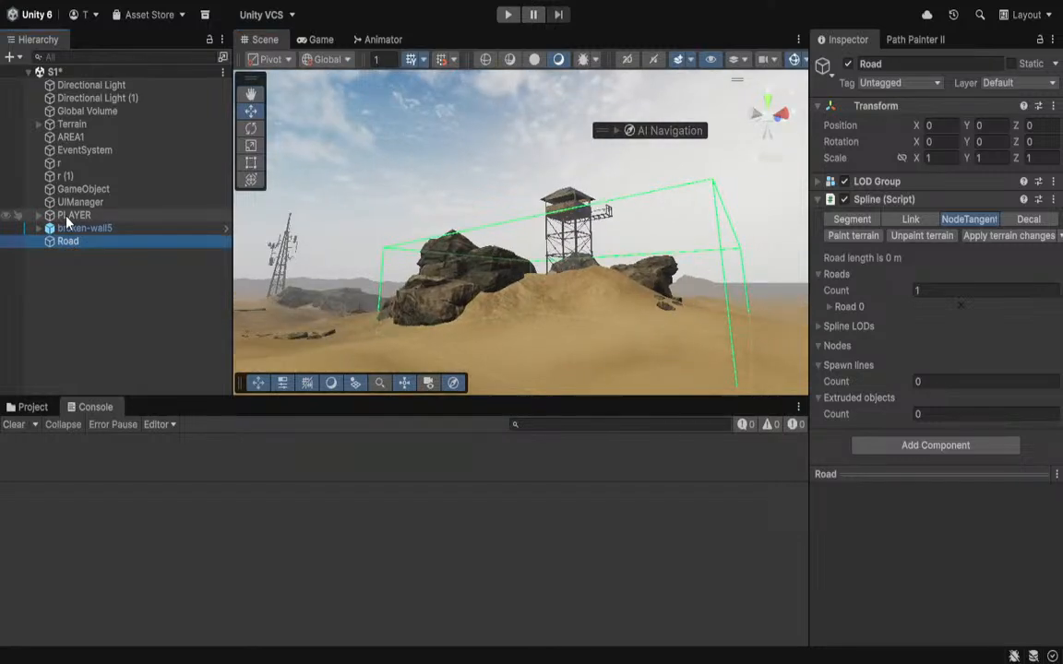
pyautogui.press('Delete')
# Examine the desert terrain, the r object's outline and the rock formations from several viewpoints.
pyautogui.moveTo(403, 238); pyautogui.dragTo(272, 303, button='right')
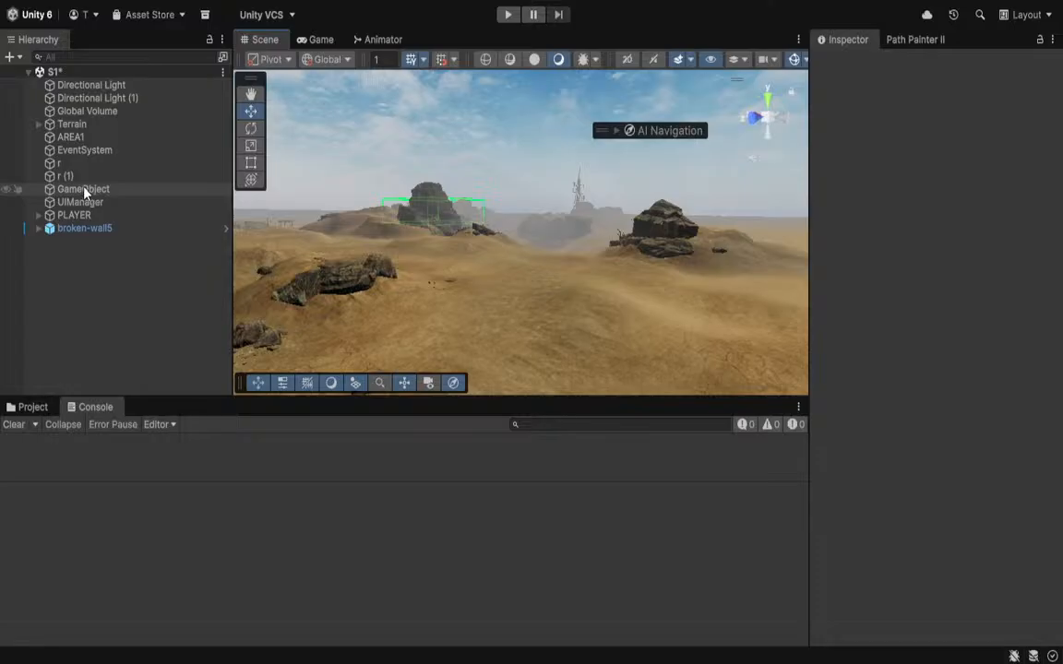
pyautogui.click(69, 164)
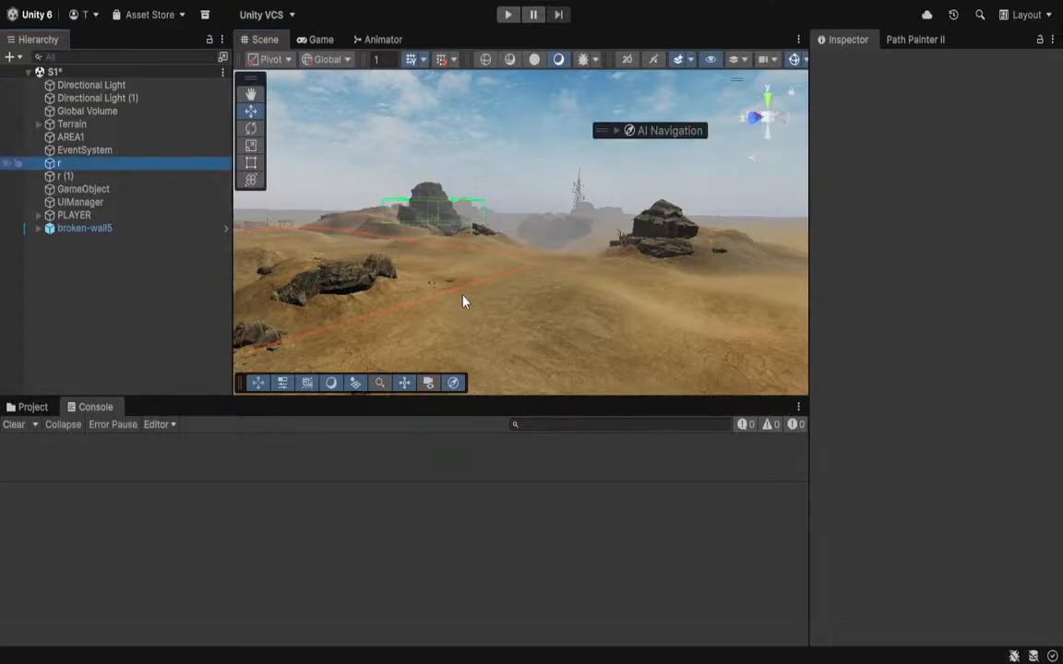
pyautogui.moveTo(462, 293); pyautogui.dragTo(410, 273, button='right')
pyautogui.click(419, 176)
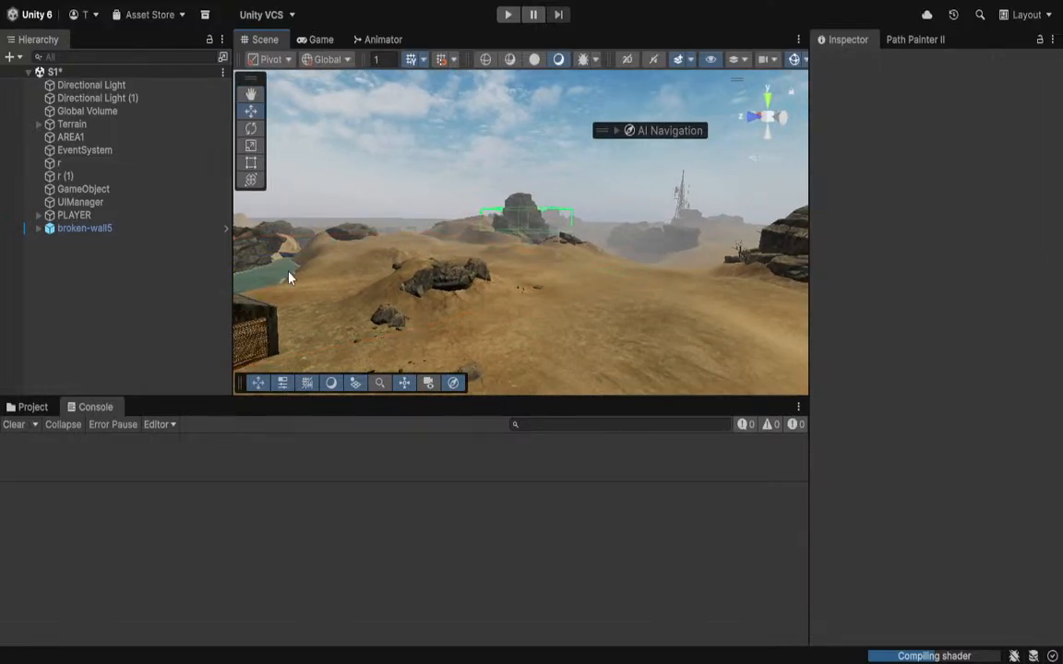
pyautogui.moveTo(288, 271); pyautogui.dragTo(397, 301, button='right')
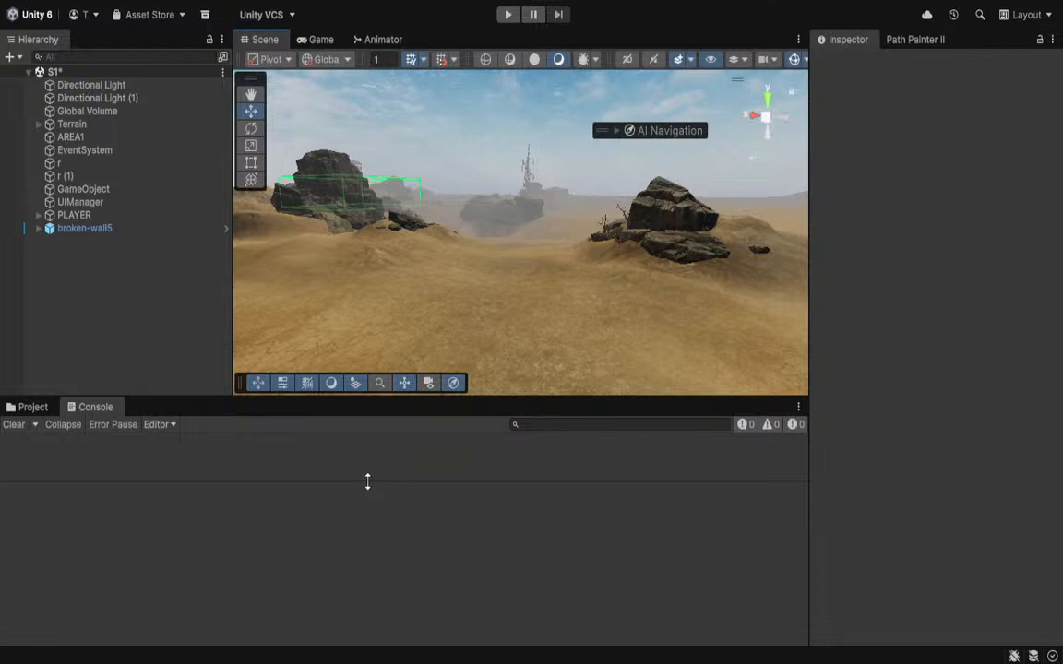
pyautogui.moveTo(480, 286); pyautogui.dragTo(728, 325, button='right')
pyautogui.moveTo(502, 271); pyautogui.dragTo(277, 166, button='right')
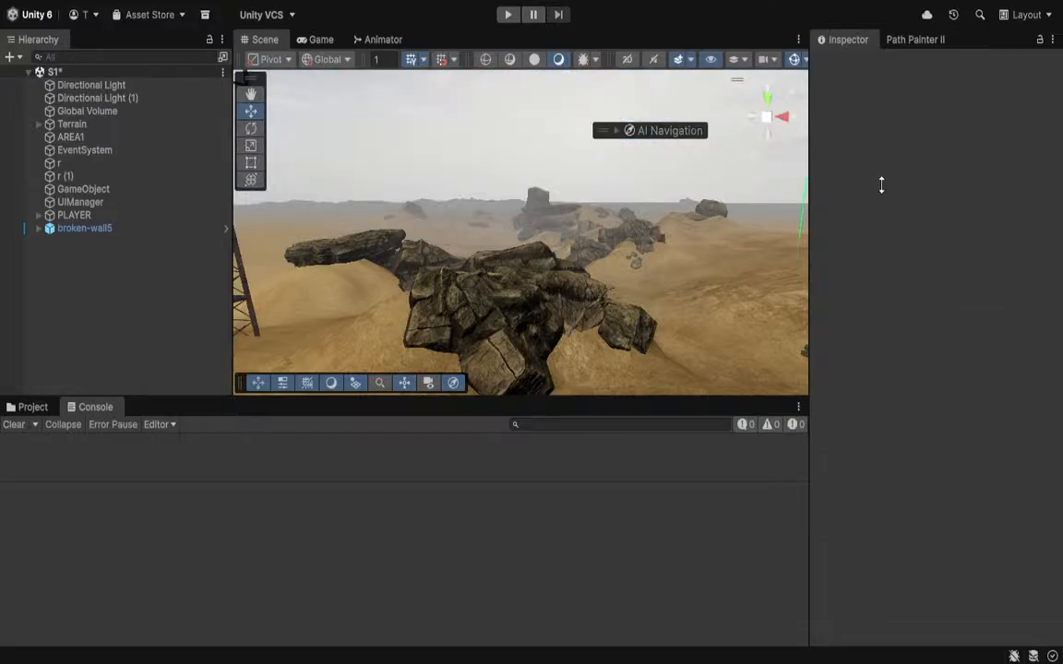
pyautogui.moveTo(713, 192); pyautogui.dragTo(365, 259, button='right')
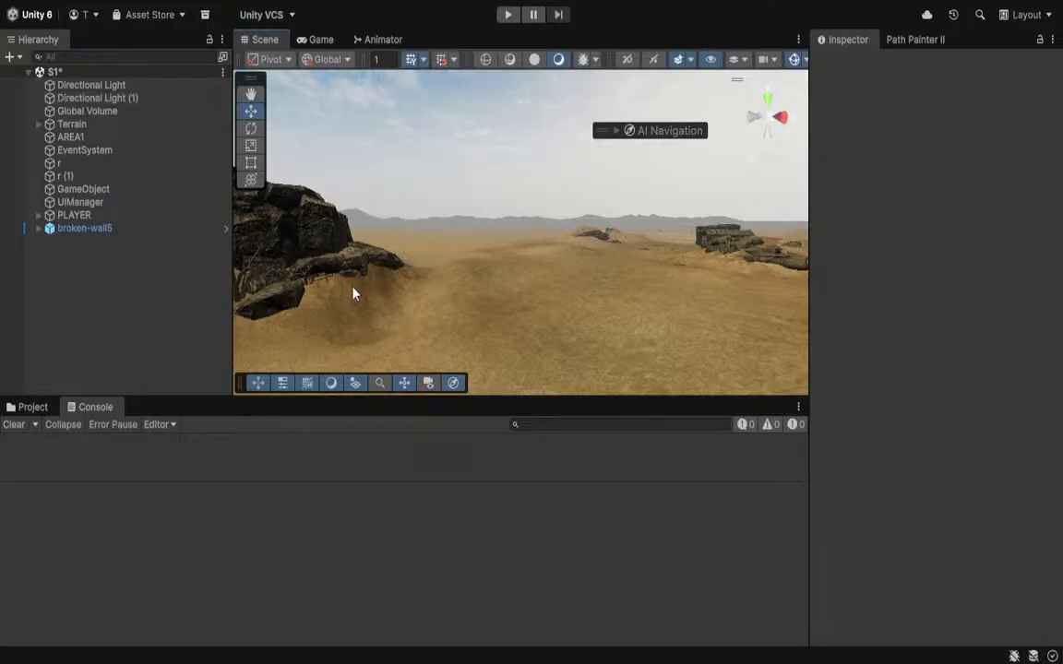
# Delete the second directional light, Directional Light (1), from the scene.
pyautogui.moveTo(353, 292); pyautogui.dragTo(655, 287, button='right')
pyautogui.click(83, 98)
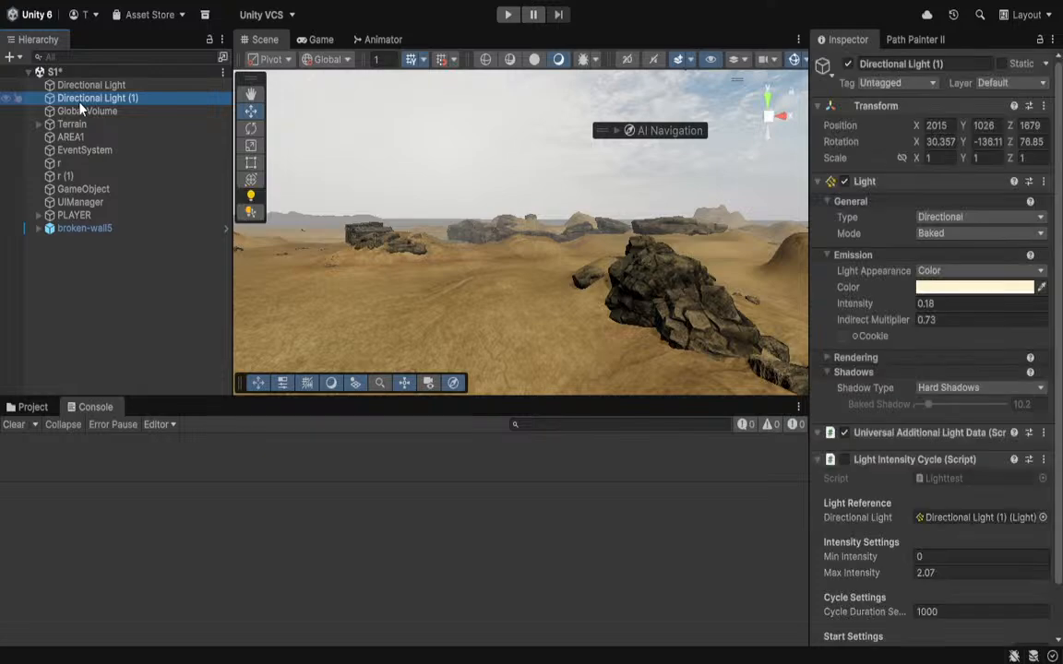
pyautogui.press('Delete')
# Switch the remaining Directional Light's Light component off and back on to compare the lighting around the rusty building.
pyautogui.moveTo(257, 230)
pyautogui.mouseDown(button='right')
pyautogui.moveTo(363, 220)
pyautogui.moveTo(276, 226)
pyautogui.mouseUp(button='right')
pyautogui.press('w')
pyautogui.moveTo(112, 221); pyautogui.dragTo(351, 294, button='right')
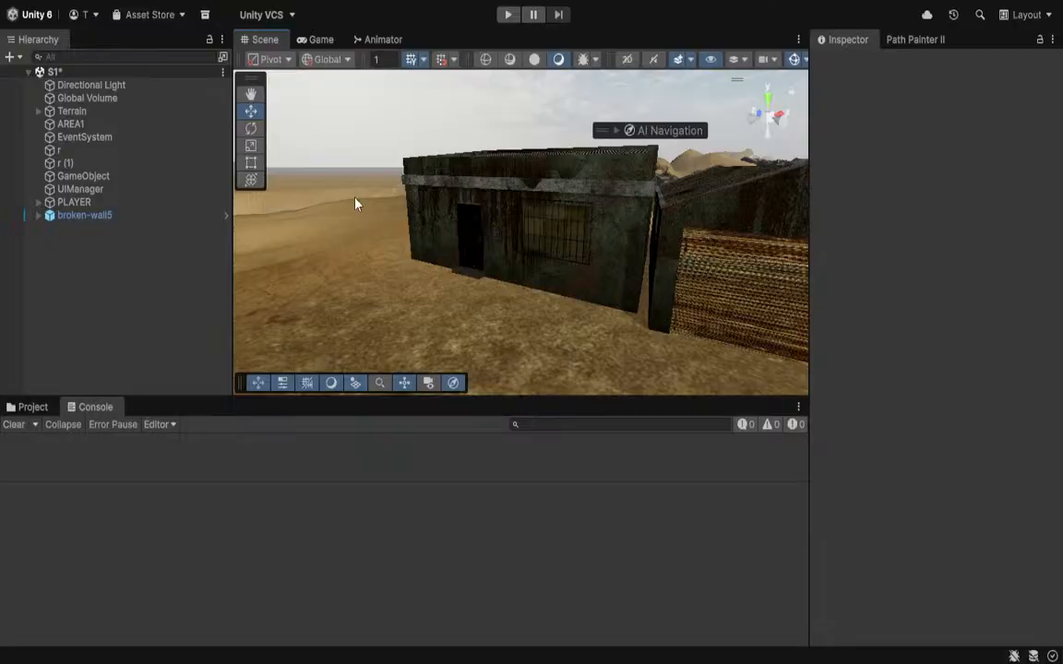
pyautogui.click(104, 88)
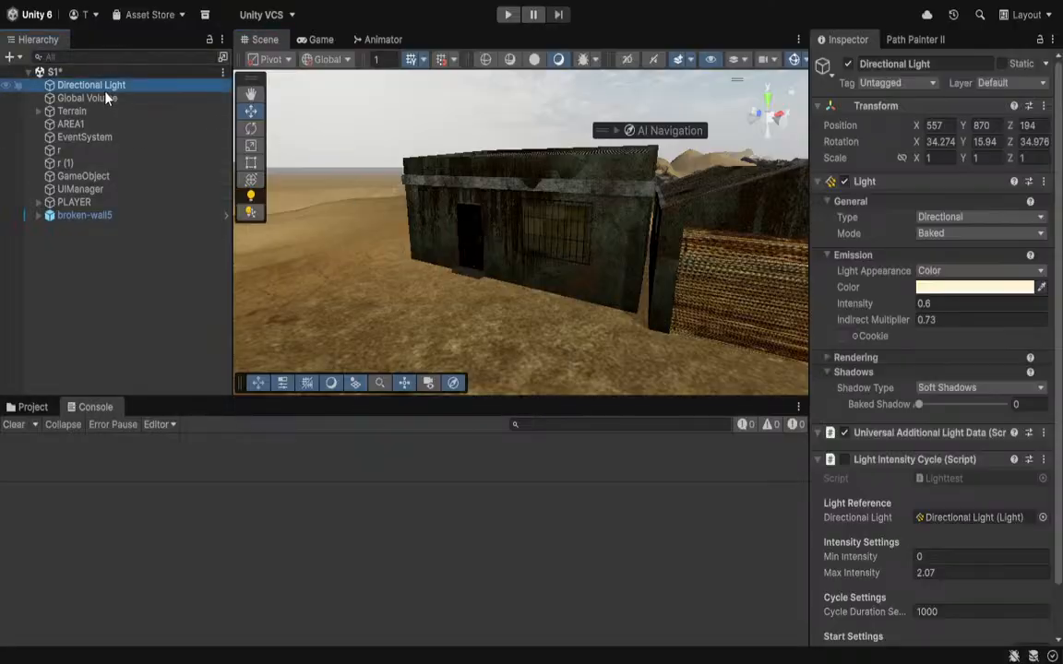
pyautogui.click(843, 182)
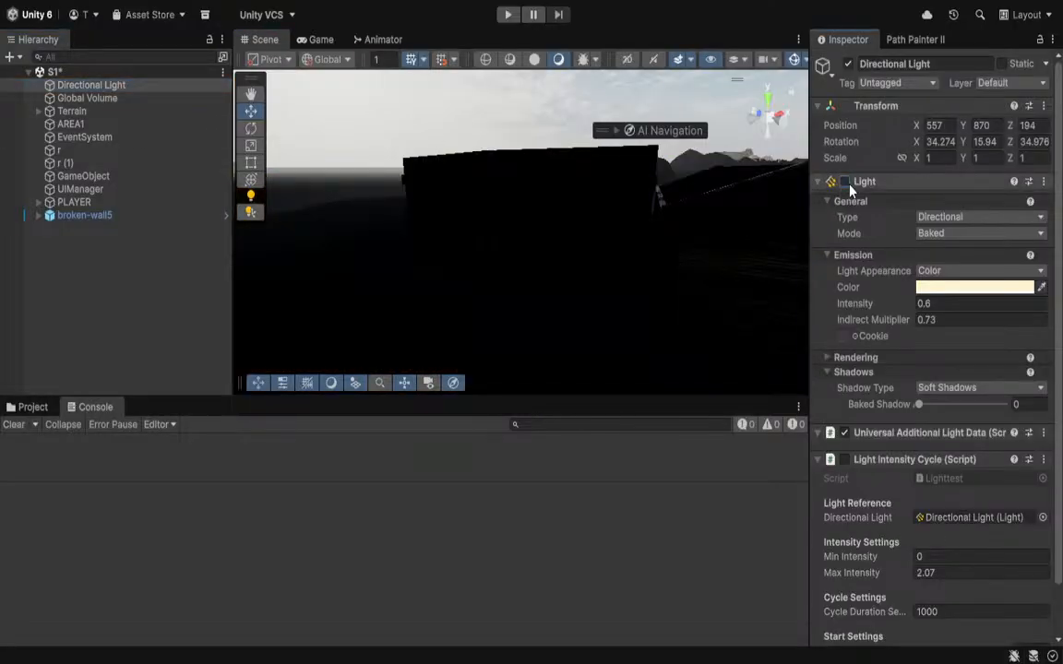
pyautogui.click(843, 182)
pyautogui.moveTo(505, 213); pyautogui.dragTo(517, 231, button='right')
pyautogui.moveTo(753, 304); pyautogui.dragTo(820, 239, button='right')
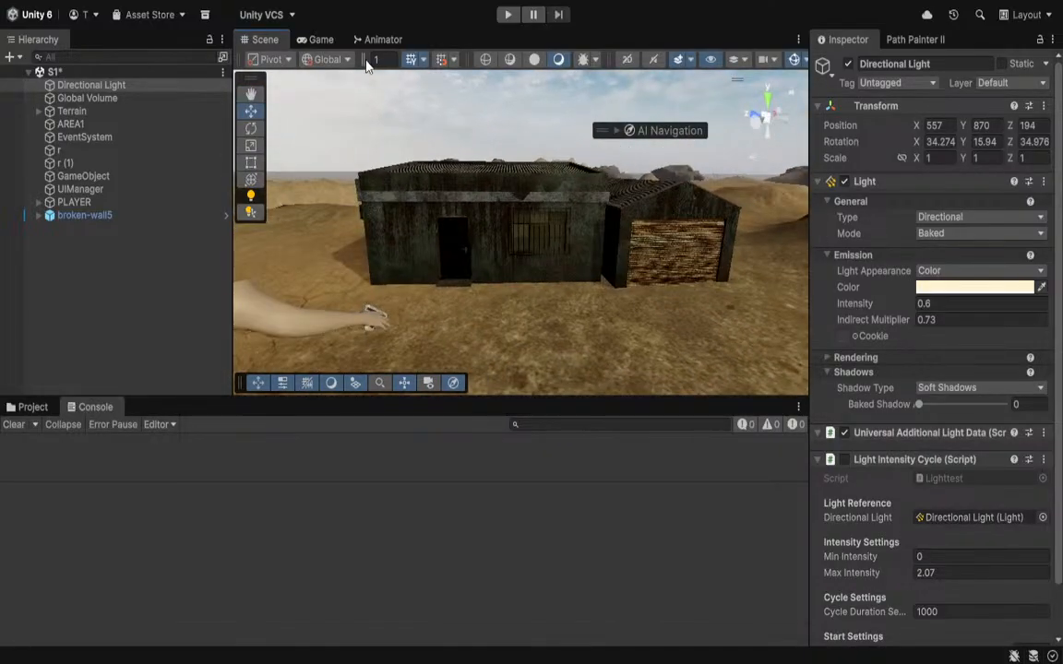
# Play-test the scene, walking around the rusty building, dunes and water to check the lighting and shadows, and stop the play mode.
pyautogui.click(507, 14)
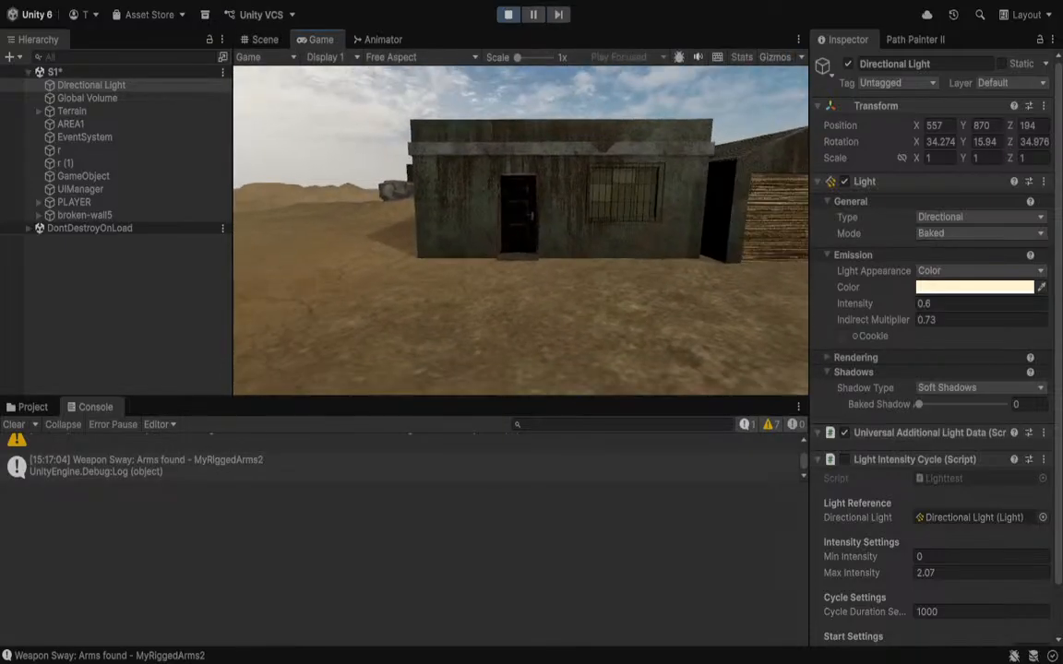
pyautogui.press('w')
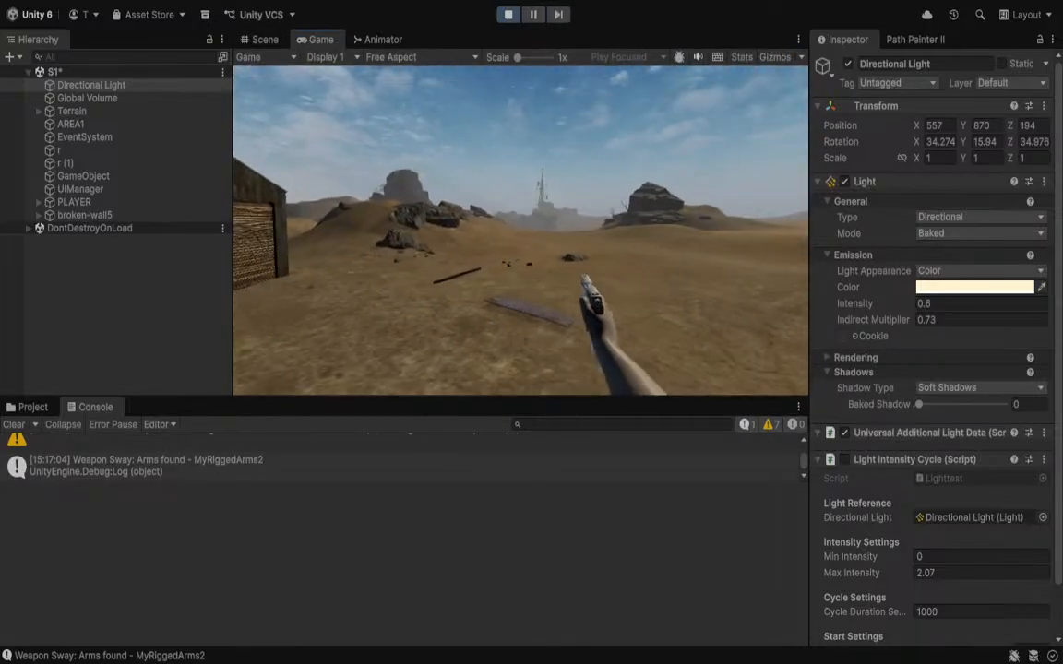
pyautogui.press('w')
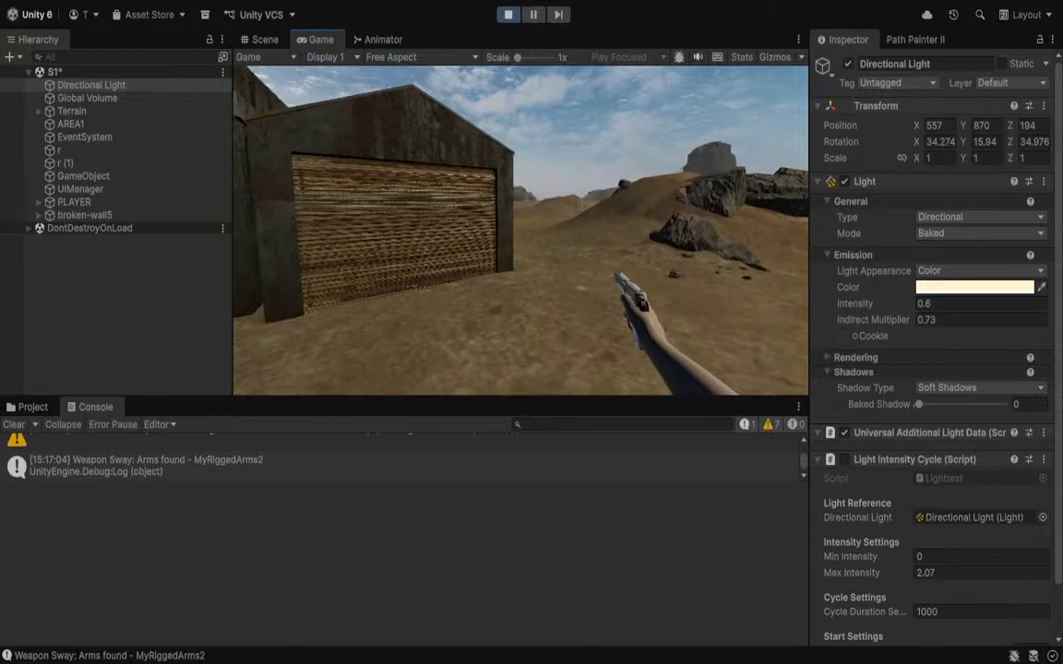
pyautogui.press('w')
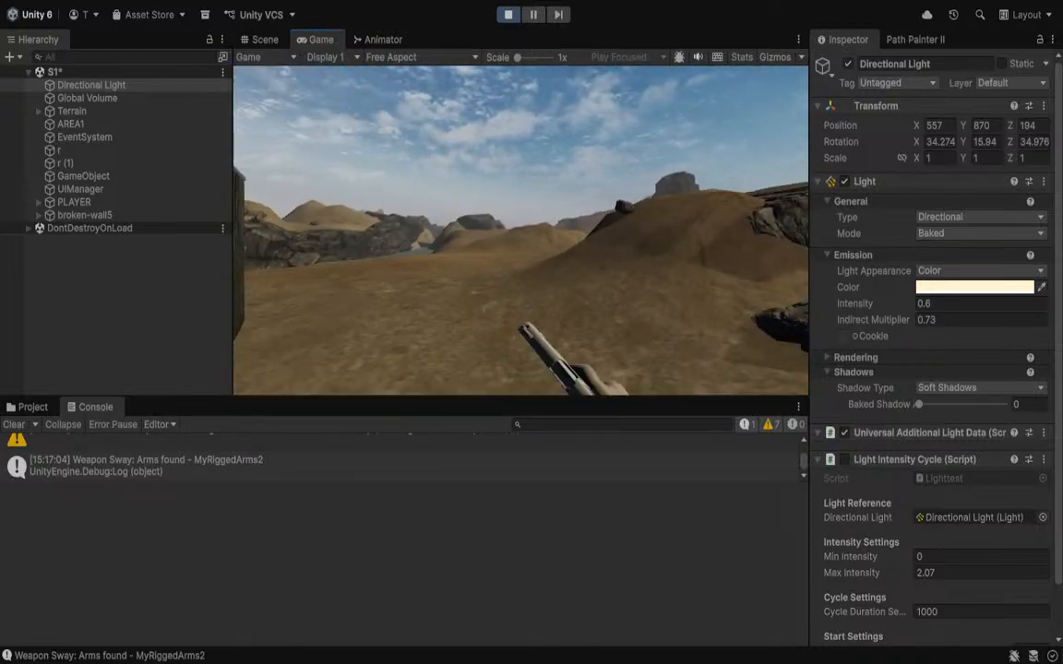
pyautogui.press('w')
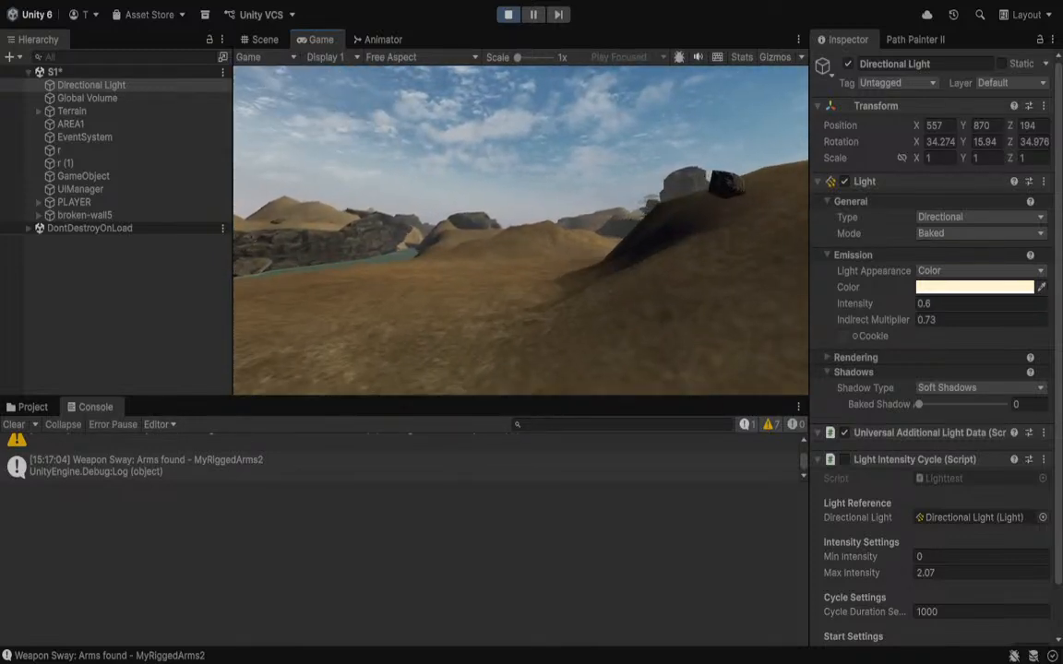
pyautogui.press('w')
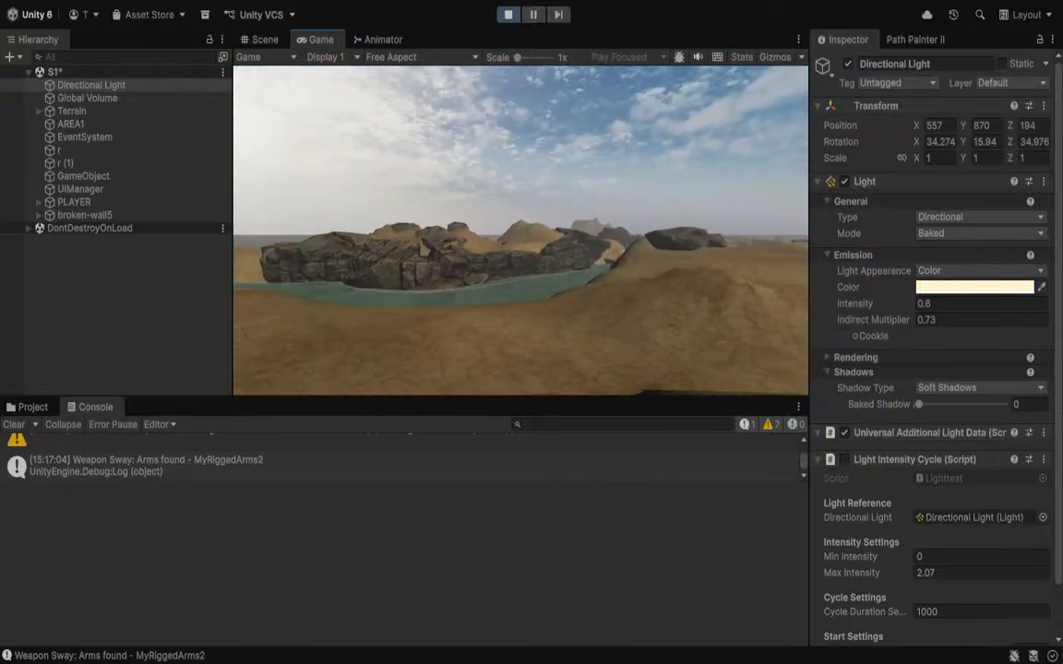
pyautogui.press('w')
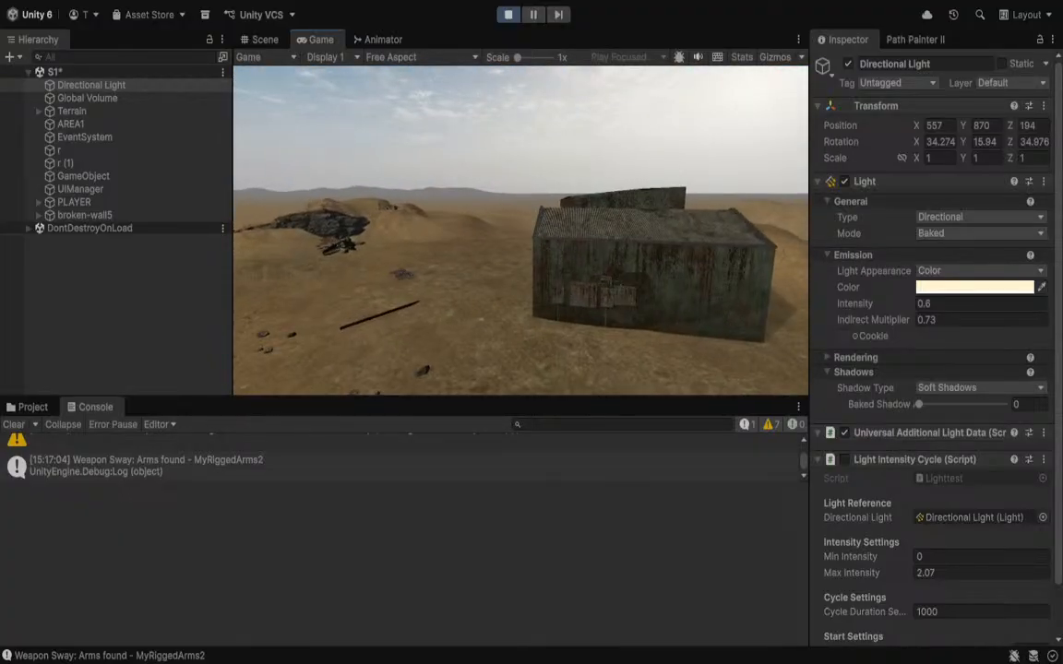
pyautogui.press('w')
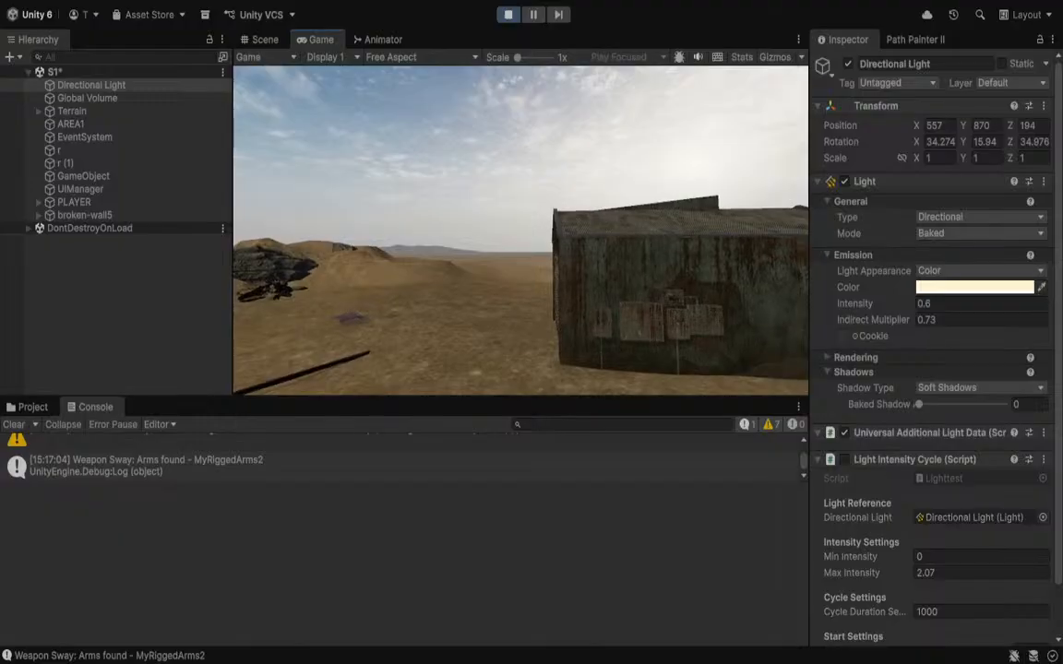
pyautogui.press('a')
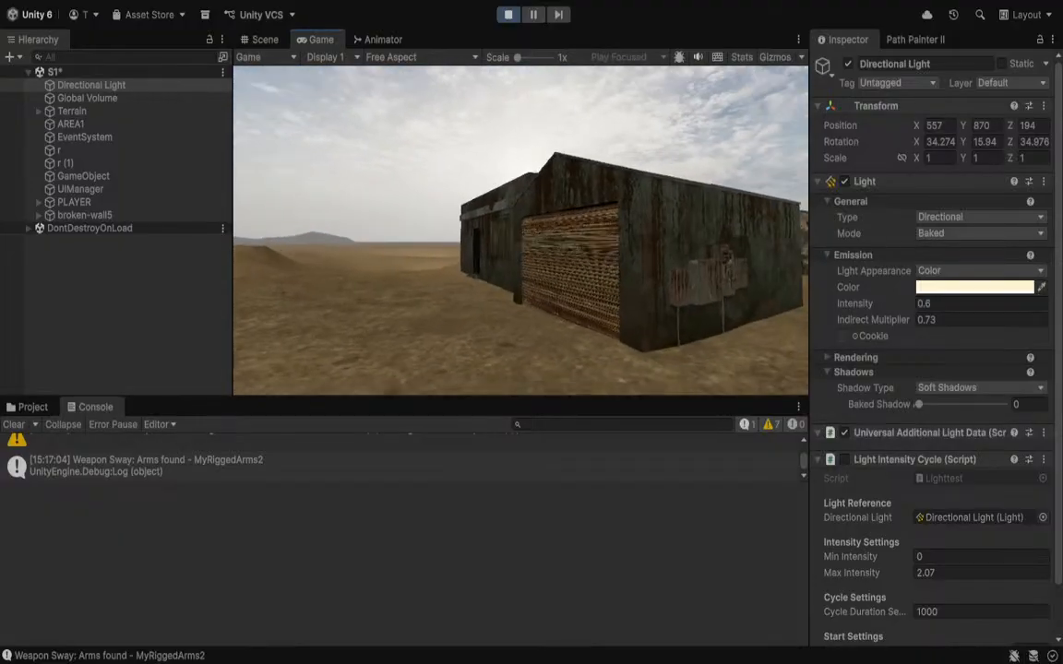
pyautogui.press('w')
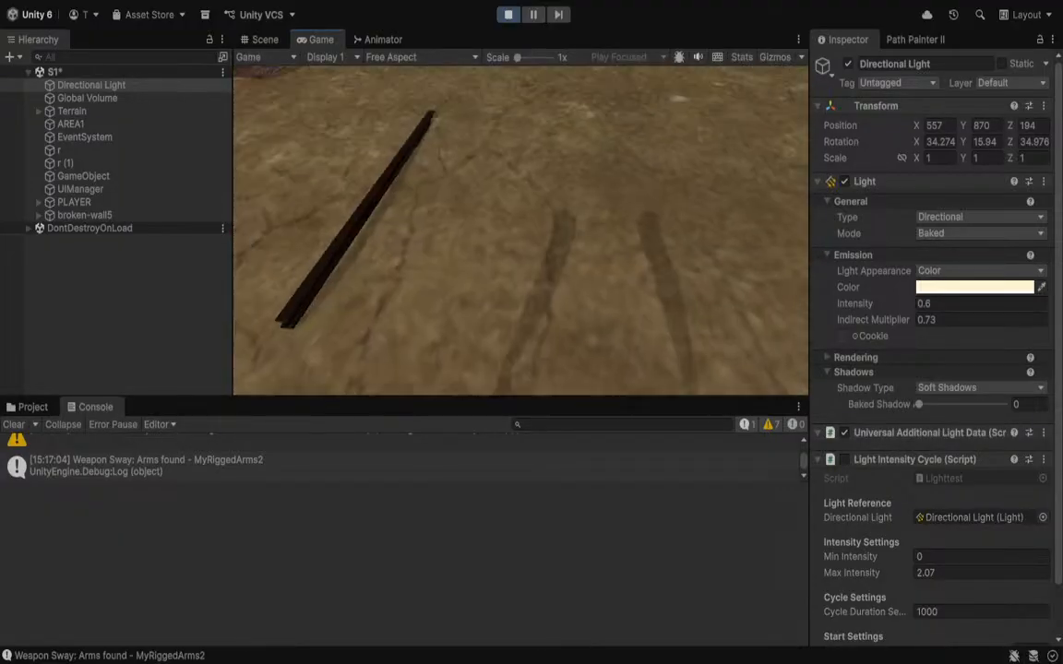
pyautogui.press('Escape')
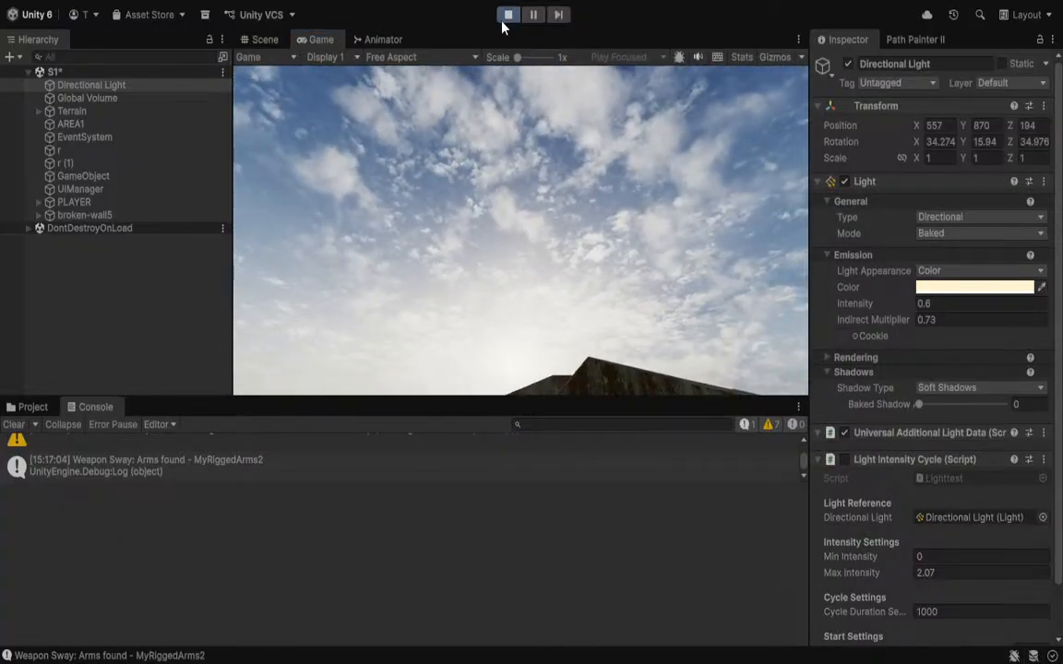
pyautogui.click(507, 15)
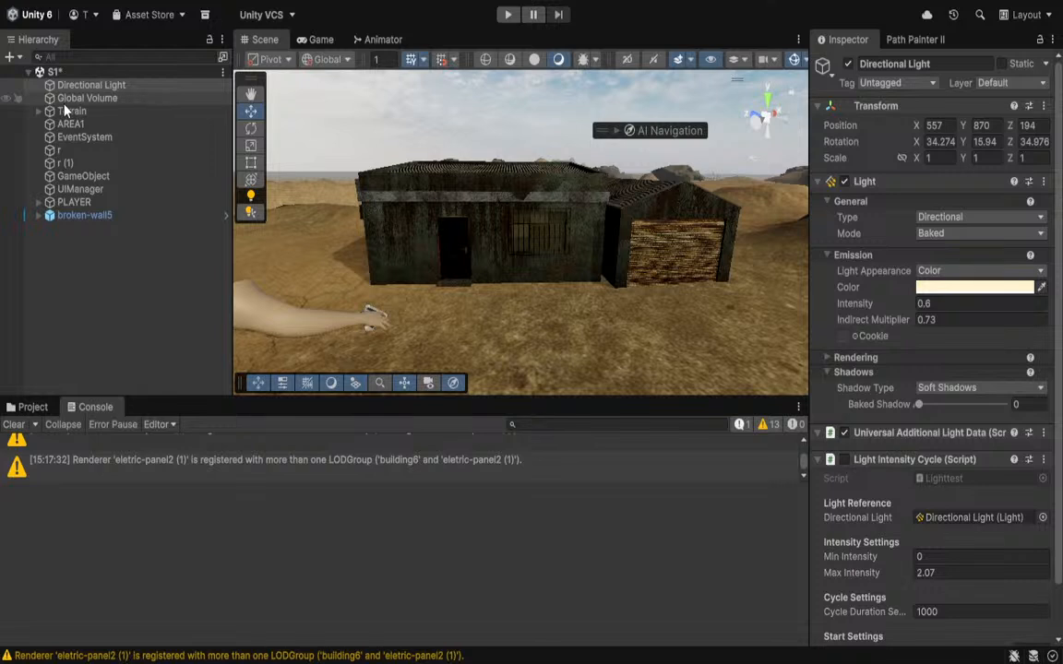
# Set the Global Volume's Motion Blur mode to Camera And Objects and choose a higher motion blur quality.
pyautogui.click(129, 98)
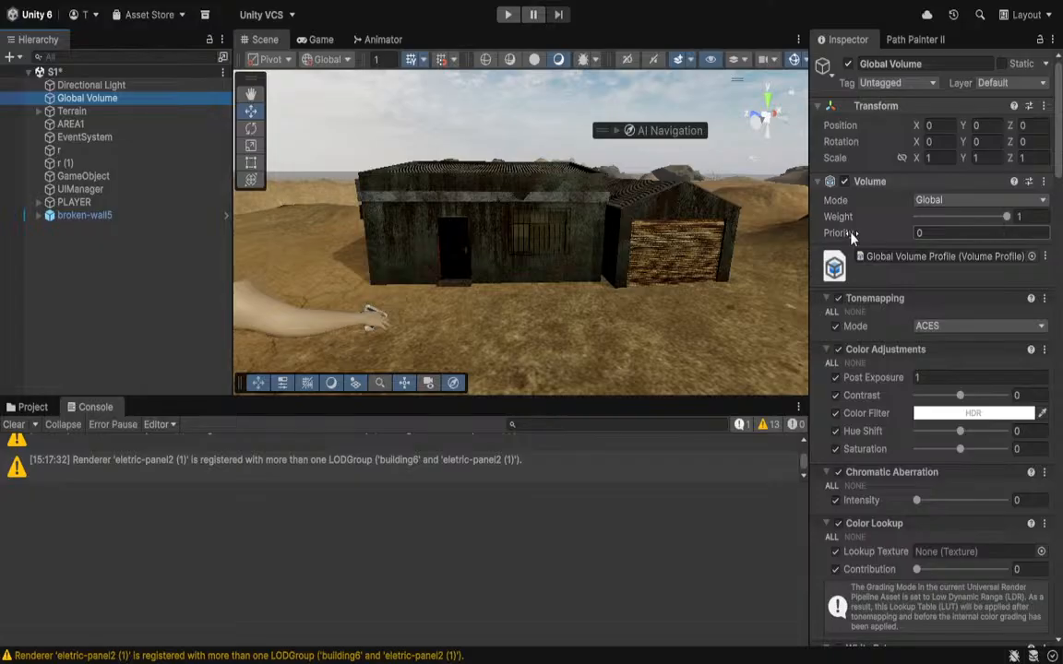
pyautogui.scroll(-5, 837, 387)
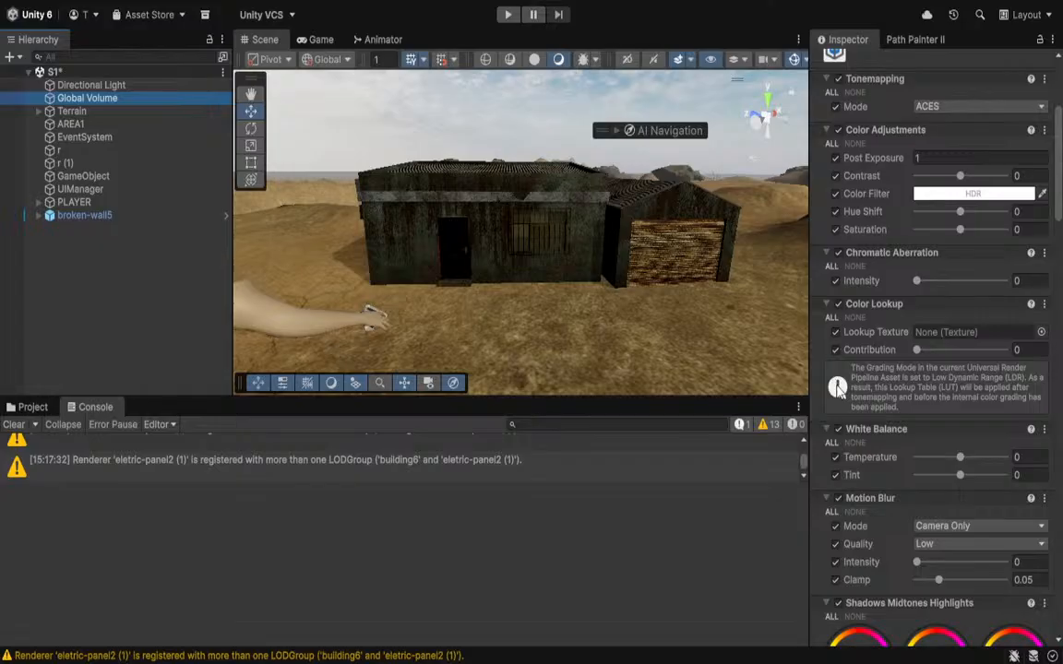
pyautogui.scroll(-6, 838, 387)
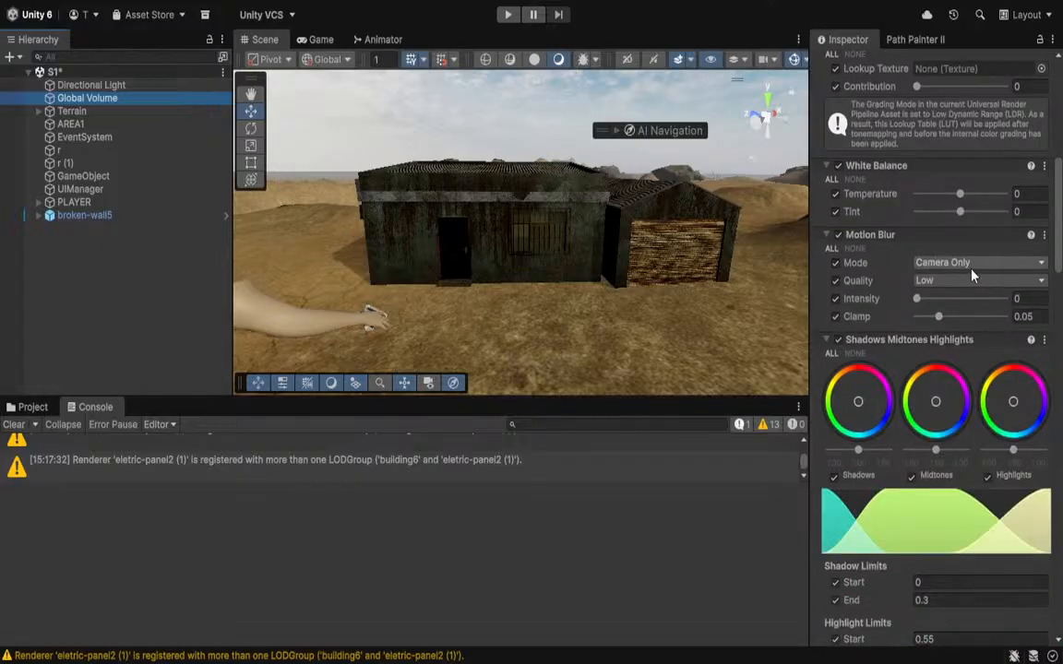
pyautogui.click(971, 267)
pyautogui.click(971, 308)
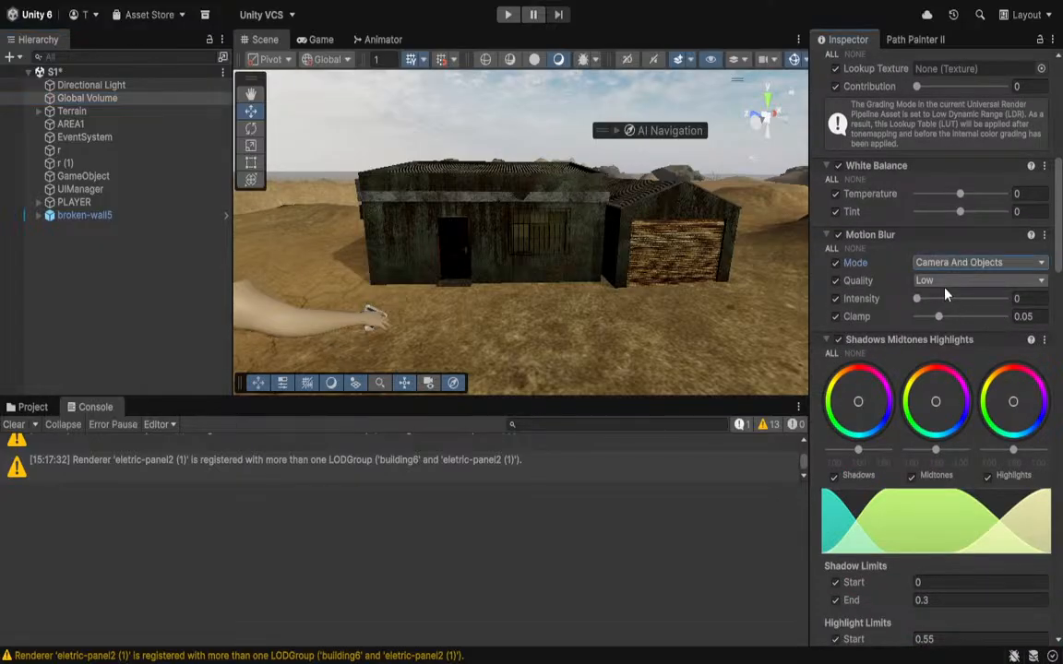
pyautogui.click(951, 280)
pyautogui.click(953, 325)
# Set the Global Volume's shadow limit start to 0.07 and lower the midtones to about 0.75.
pyautogui.scroll(-7, 889, 349)
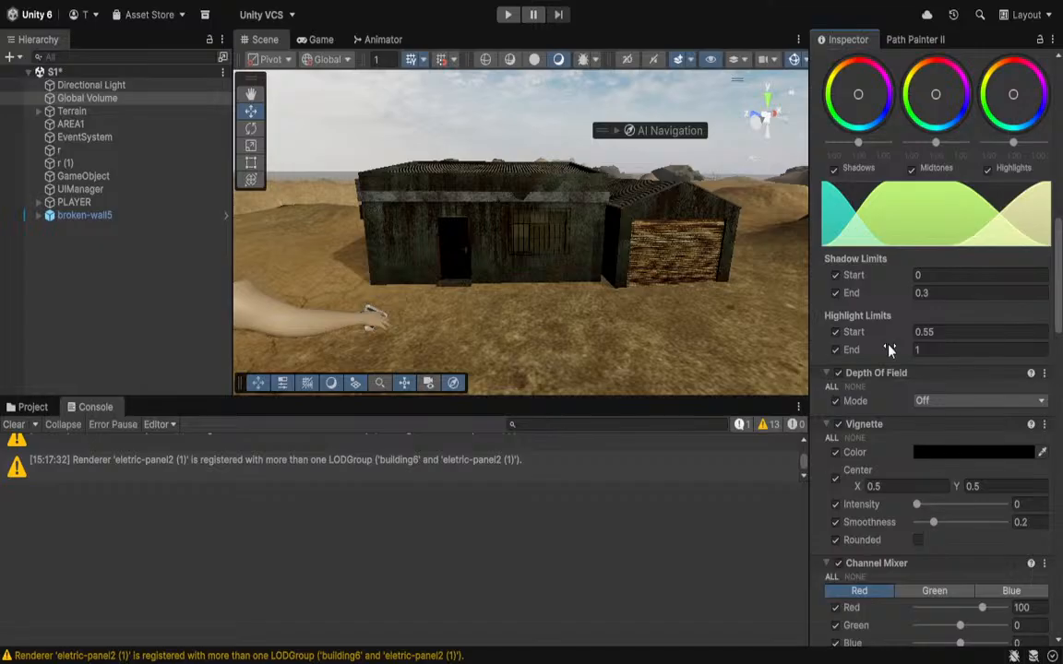
pyautogui.moveTo(891, 277)
pyautogui.mouseDown()
pyautogui.moveTo(907, 279)
pyautogui.moveTo(896, 277)
pyautogui.mouseUp()
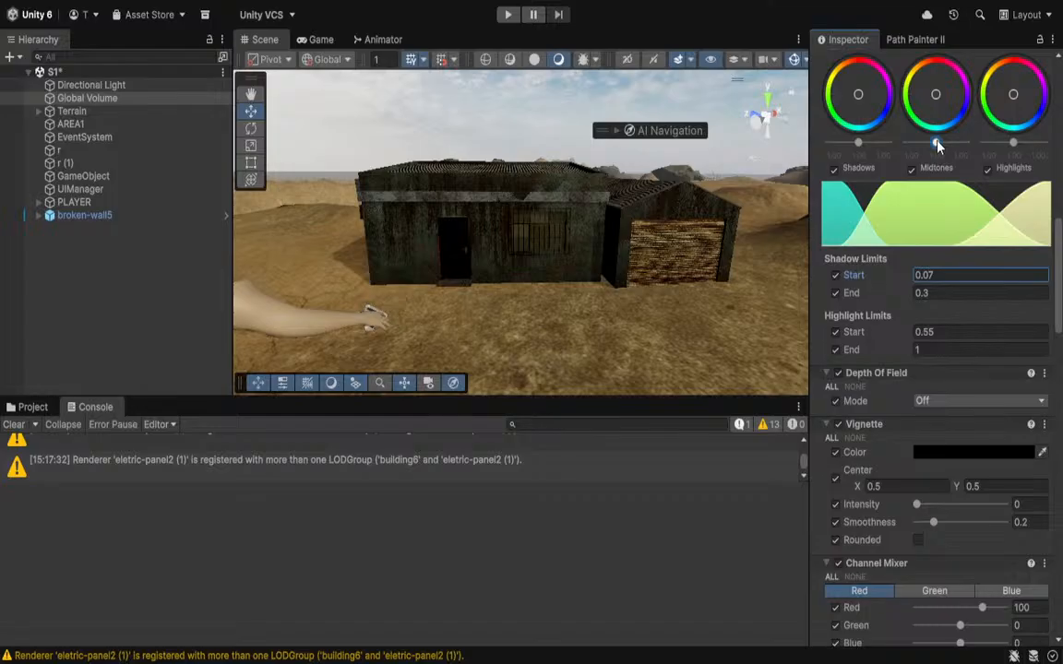
pyautogui.moveTo(936, 141)
pyautogui.mouseDown()
pyautogui.moveTo(917, 145)
pyautogui.moveTo(930, 145)
pyautogui.mouseUp()
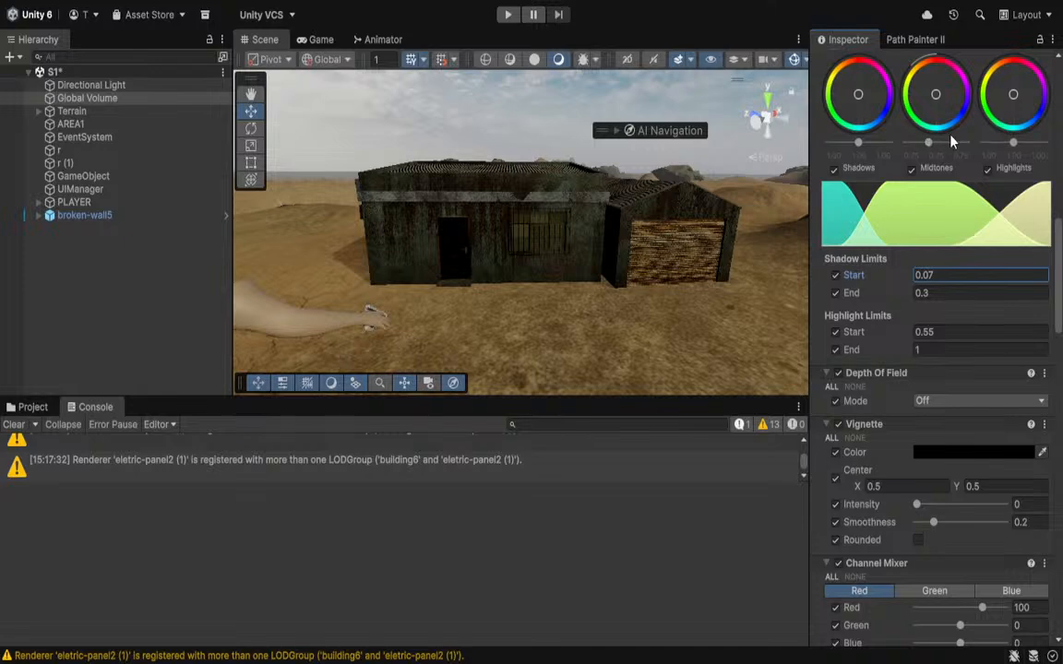
# Fine-tune the Global Volume's highlights to slightly below neutral while checking the brightness of the sky.
pyautogui.moveTo(1013, 145); pyautogui.dragTo(1016, 145)
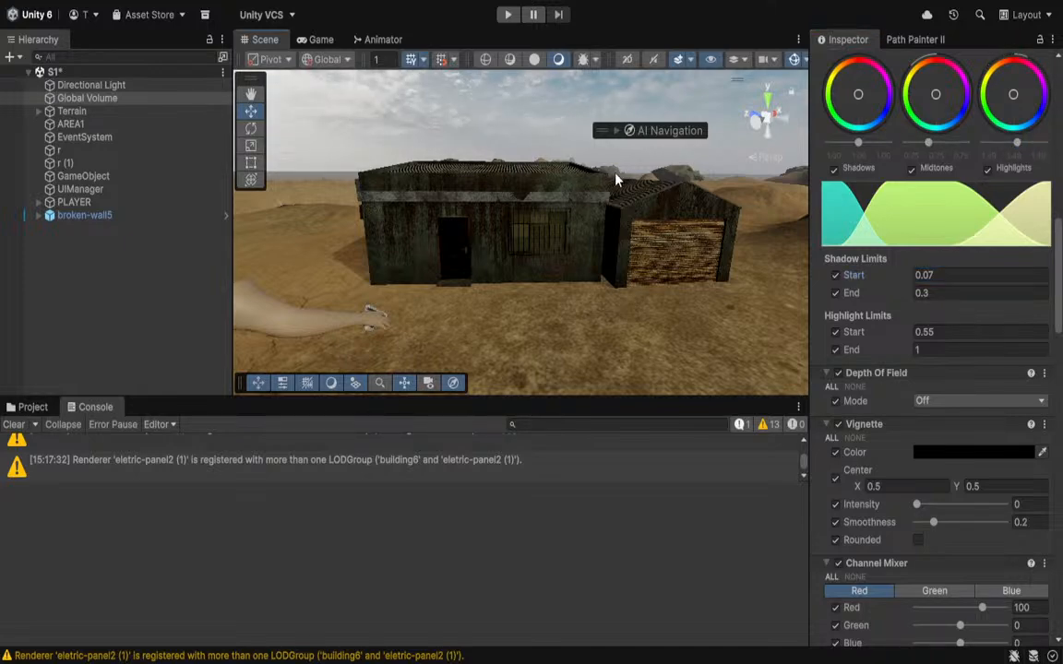
pyautogui.moveTo(552, 155); pyautogui.dragTo(397, 86, button='right')
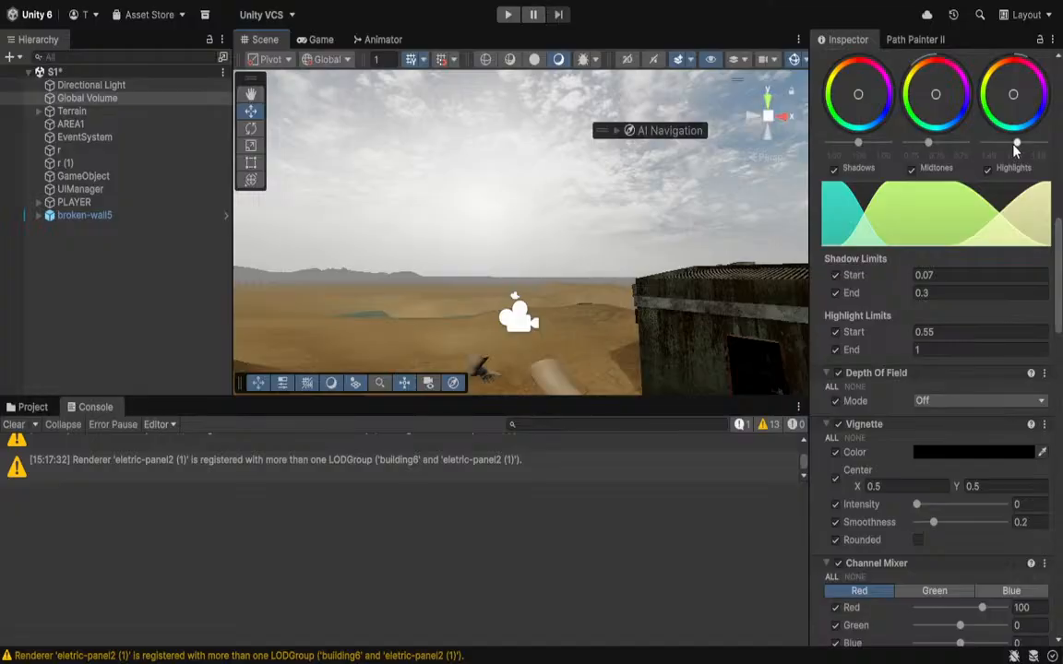
pyautogui.moveTo(1014, 144)
pyautogui.mouseDown()
pyautogui.moveTo(1038, 151)
pyautogui.moveTo(1012, 150)
pyautogui.mouseUp()
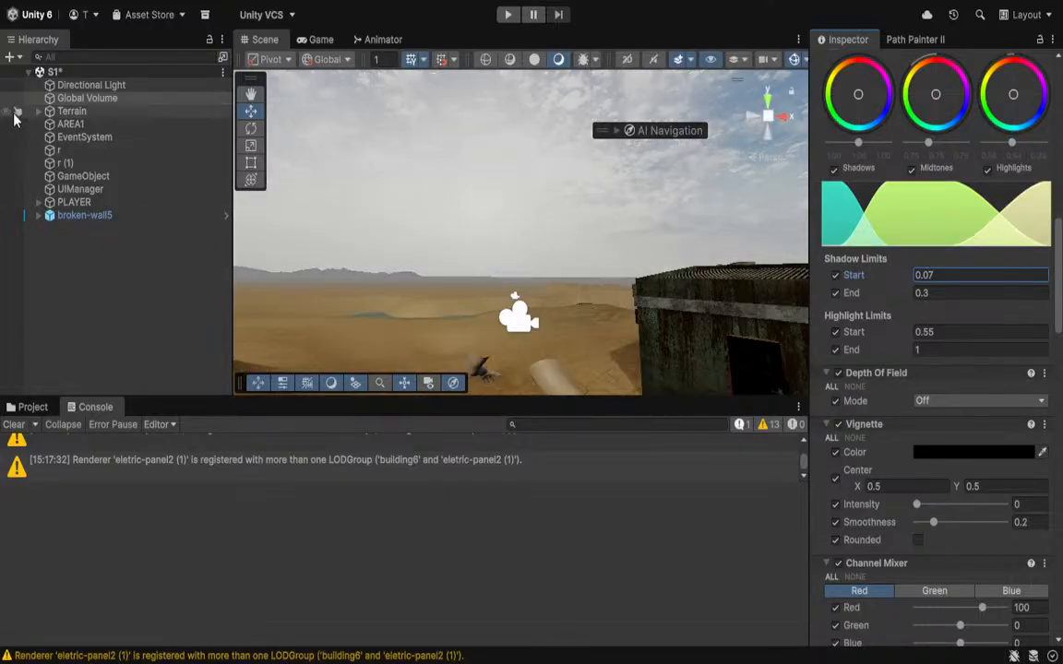
# Check the rusty building and the dunes with the Directional Light selected, clearing the console and saving the scene.
pyautogui.click(74, 84)
pyautogui.moveTo(339, 262); pyautogui.dragTo(831, 256, button='right')
pyautogui.scroll(3, 560, 349)
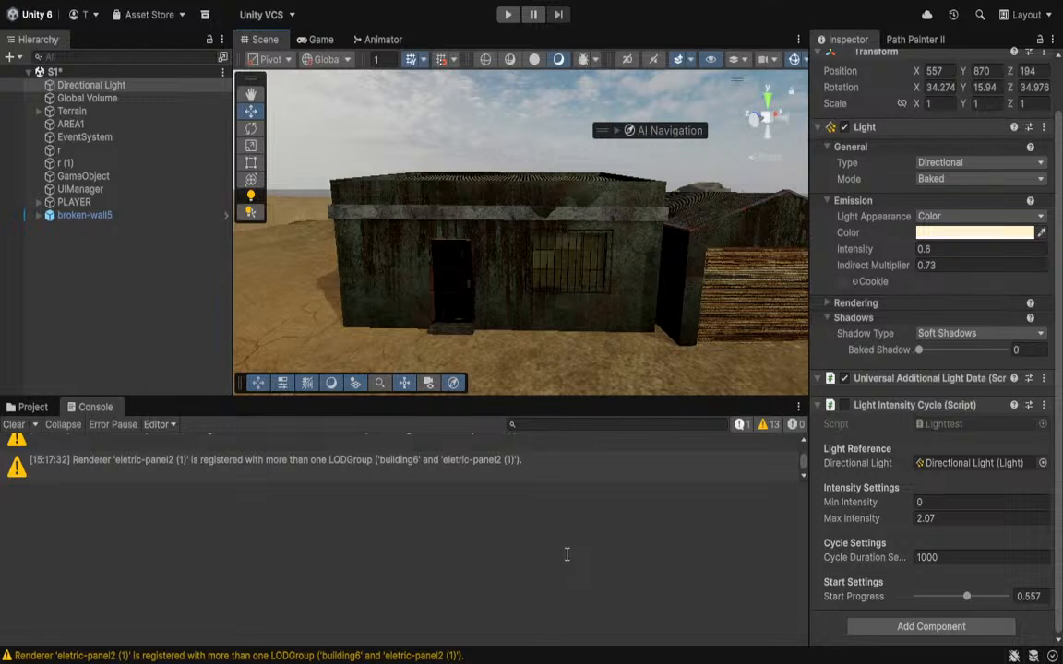
pyautogui.click(14, 425)
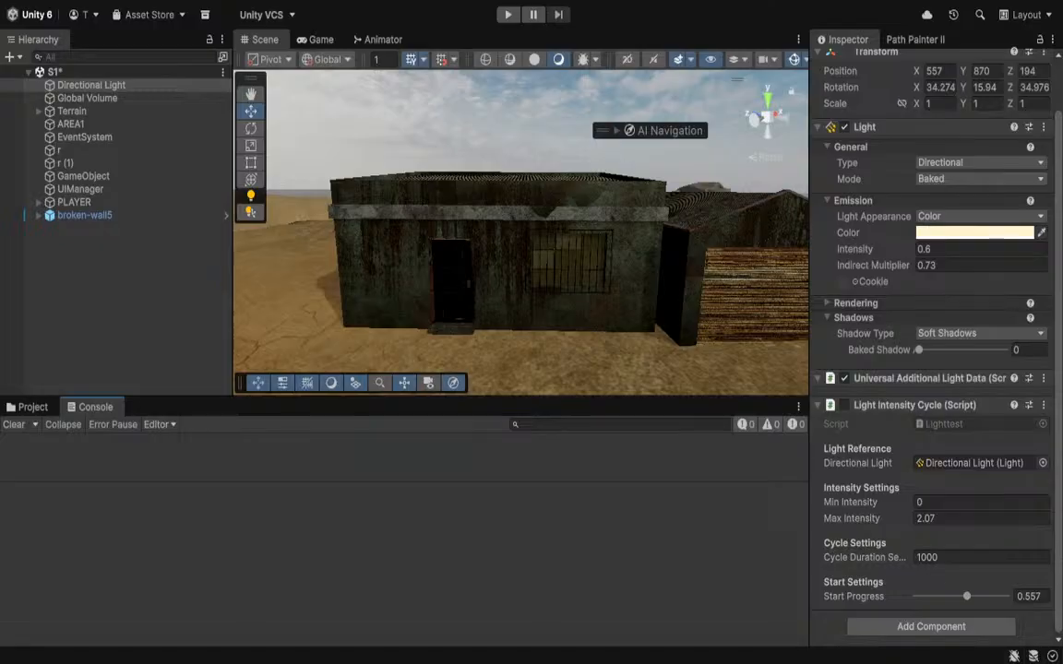
pyautogui.moveTo(387, 304); pyautogui.dragTo(33, 230, button='right')
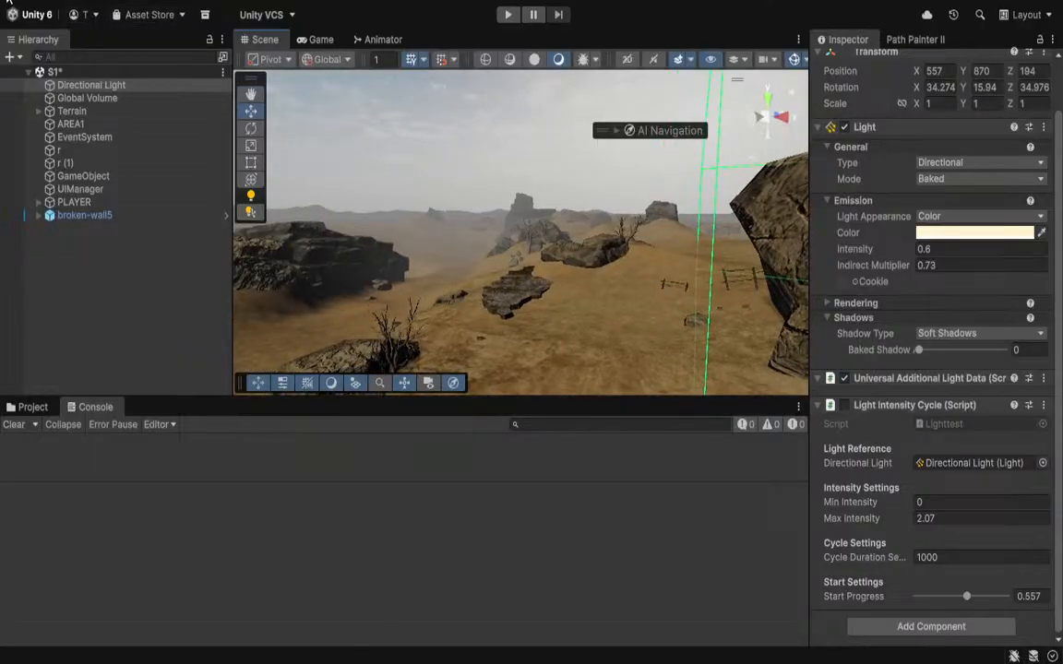
pyautogui.moveTo(359, 184); pyautogui.dragTo(298, 209, button='right')
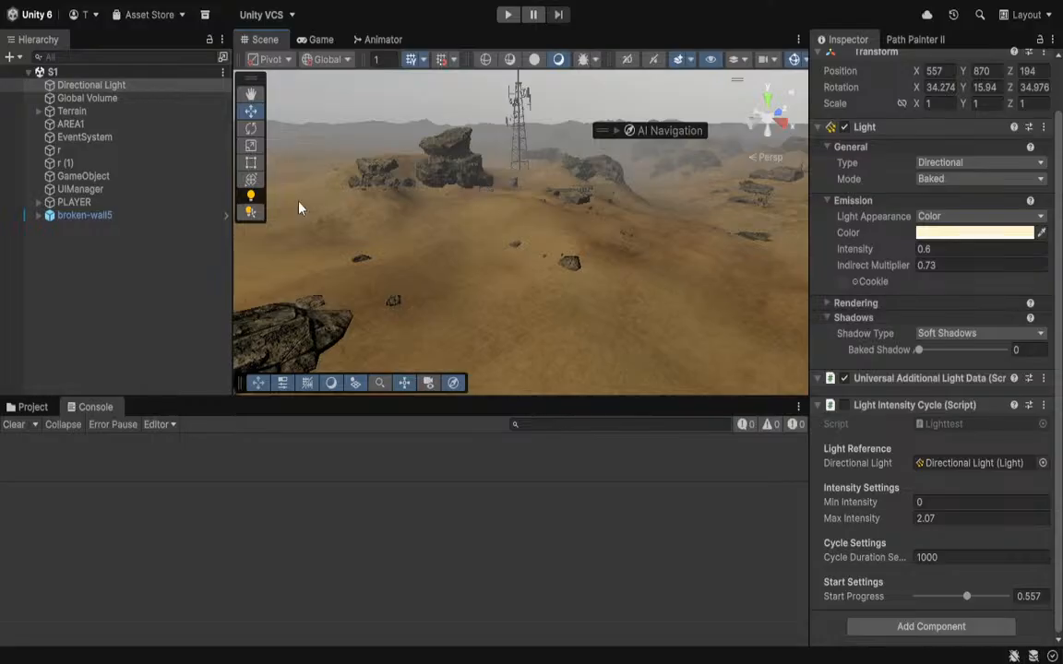
# Create a new Road spline object in the scene hierarchy and select it.
pyautogui.rightClick(112, 292)
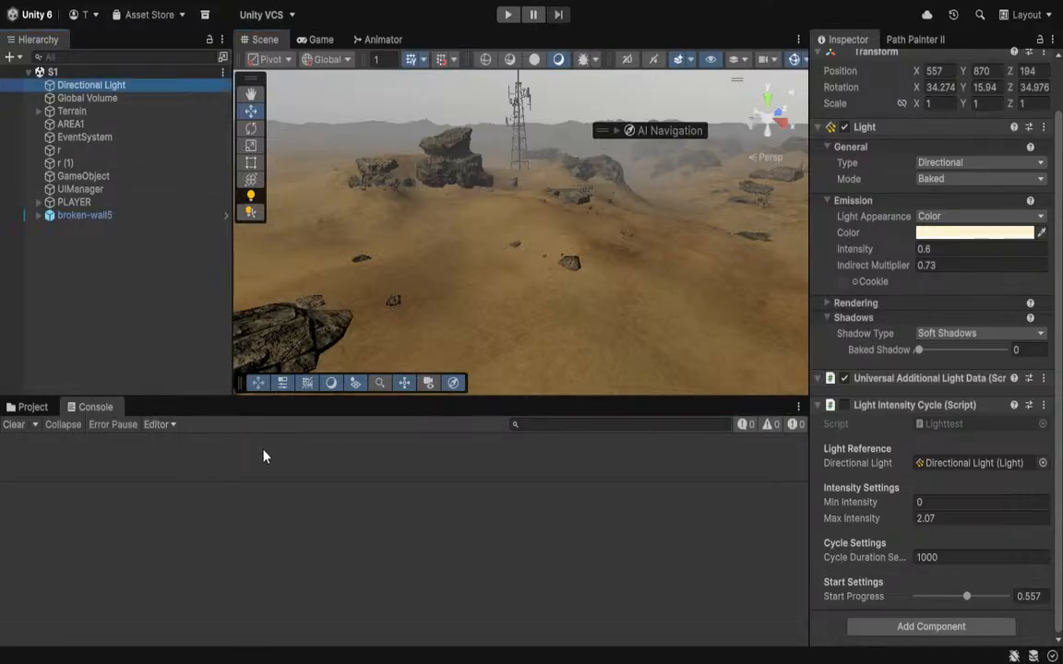
pyautogui.click(380, 385)
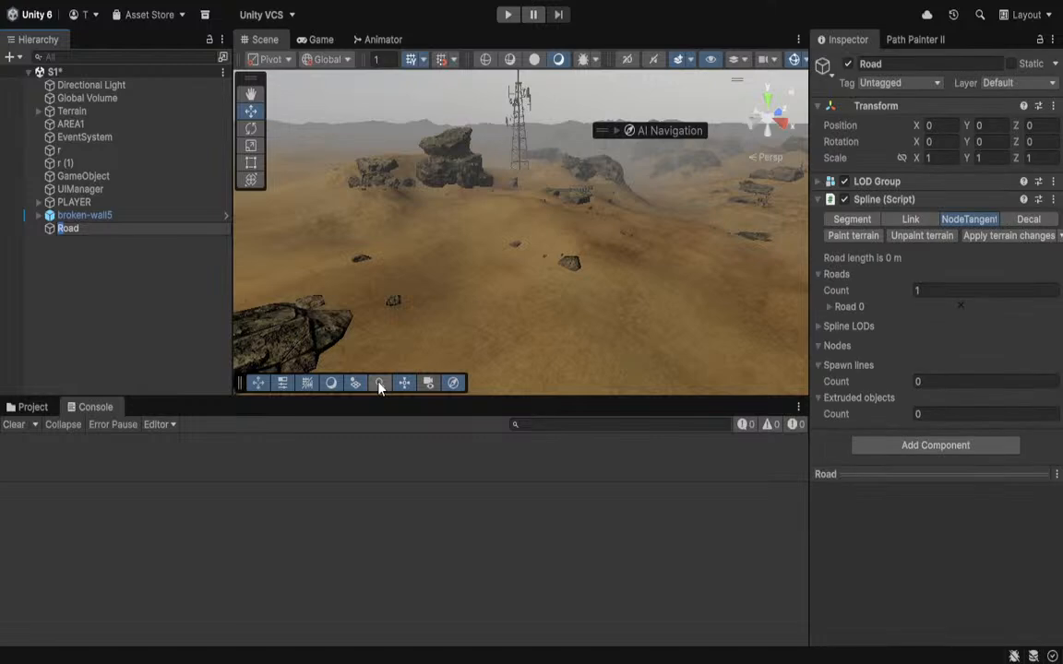
pyautogui.click(99, 299)
pyautogui.moveTo(415, 277); pyautogui.dragTo(524, 241, button='right')
pyautogui.click(74, 228)
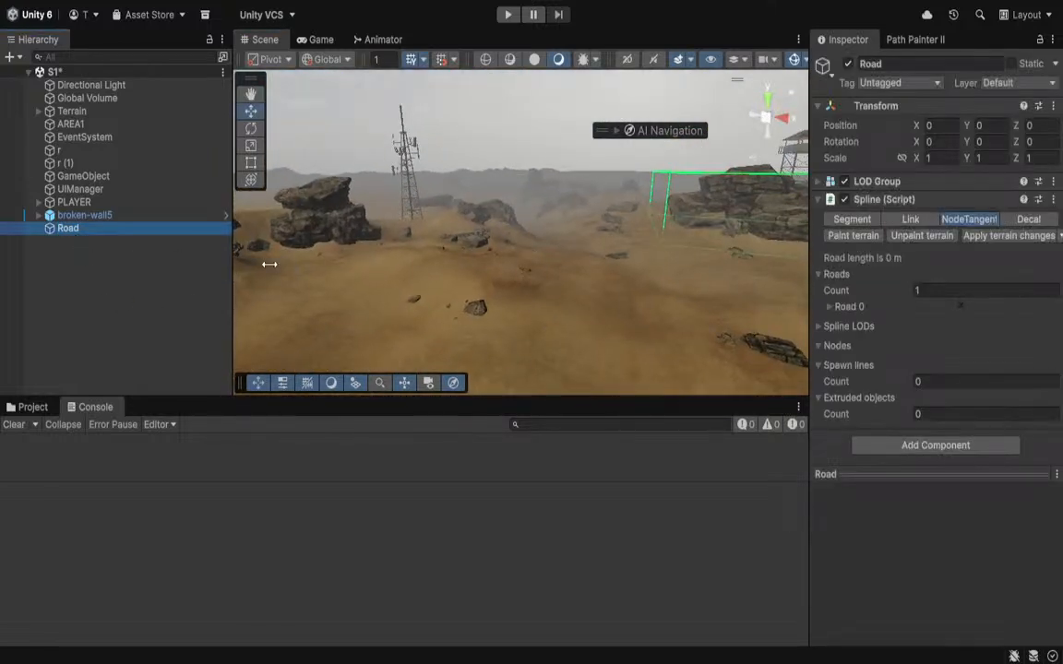
# Lay out the beginning of the Road spline on the desert ground with its first three nodes.
pyautogui.moveTo(267, 263); pyautogui.dragTo(403, 348, button='right')
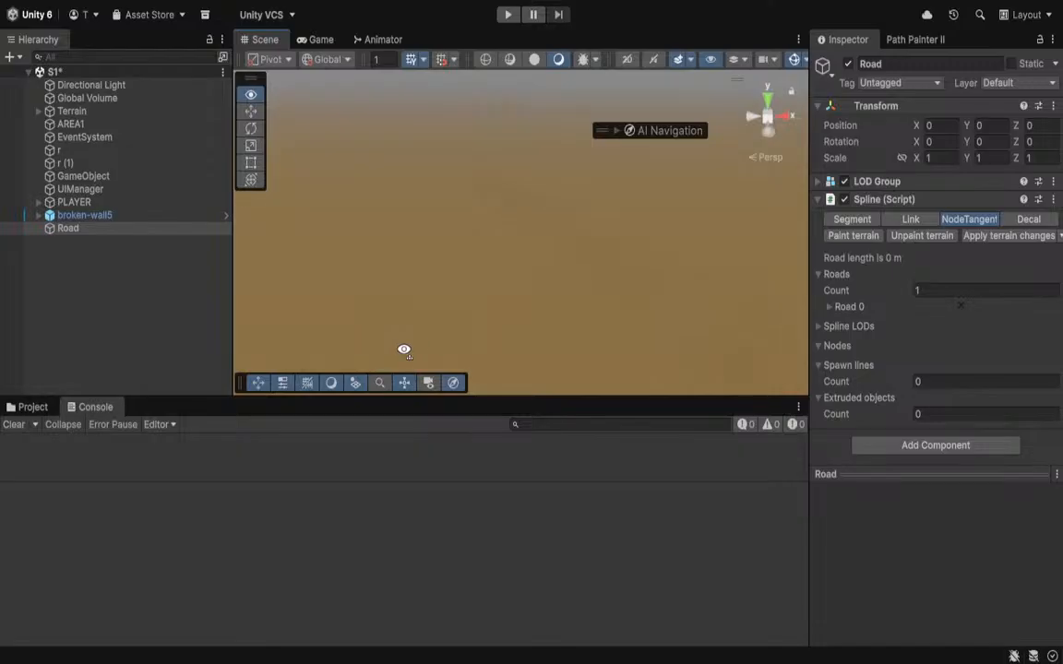
pyautogui.click(478, 284)
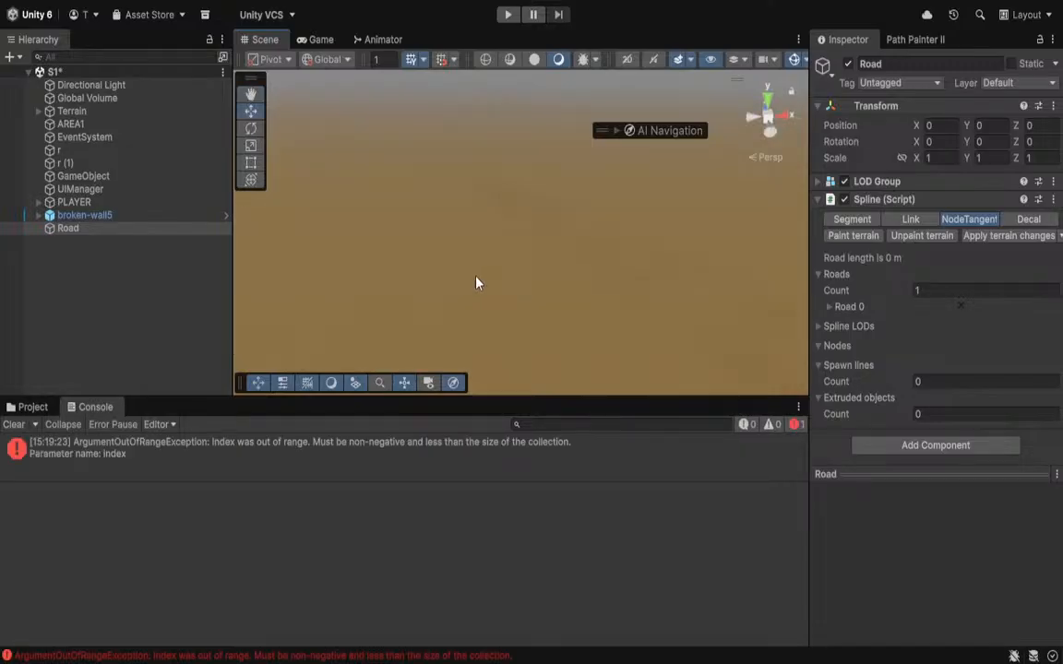
pyautogui.click(477, 282)
pyautogui.moveTo(517, 294); pyautogui.dragTo(490, 306, button='right')
pyautogui.click(473, 281)
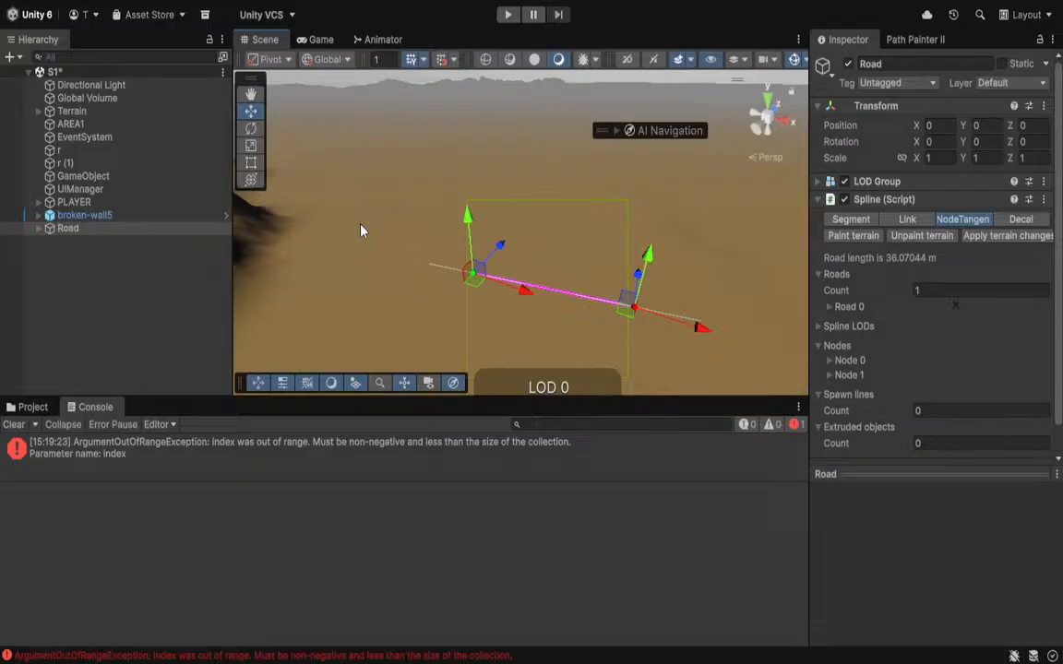
pyautogui.click(360, 231)
# Extend the Road with four more nodes across the sand, bending it past the pond.
pyautogui.moveTo(430, 242)
pyautogui.mouseDown(button='right')
pyautogui.moveTo(308, 130)
pyautogui.moveTo(351, 229)
pyautogui.moveTo(425, 222)
pyautogui.mouseUp(button='right')
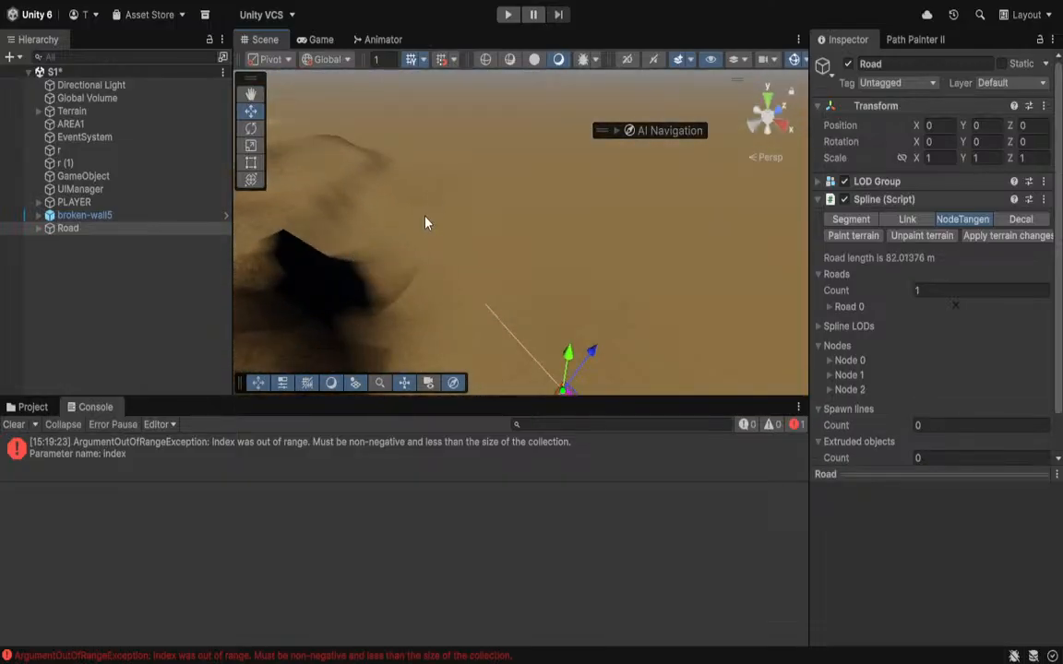
pyautogui.click(453, 182)
pyautogui.click(381, 103)
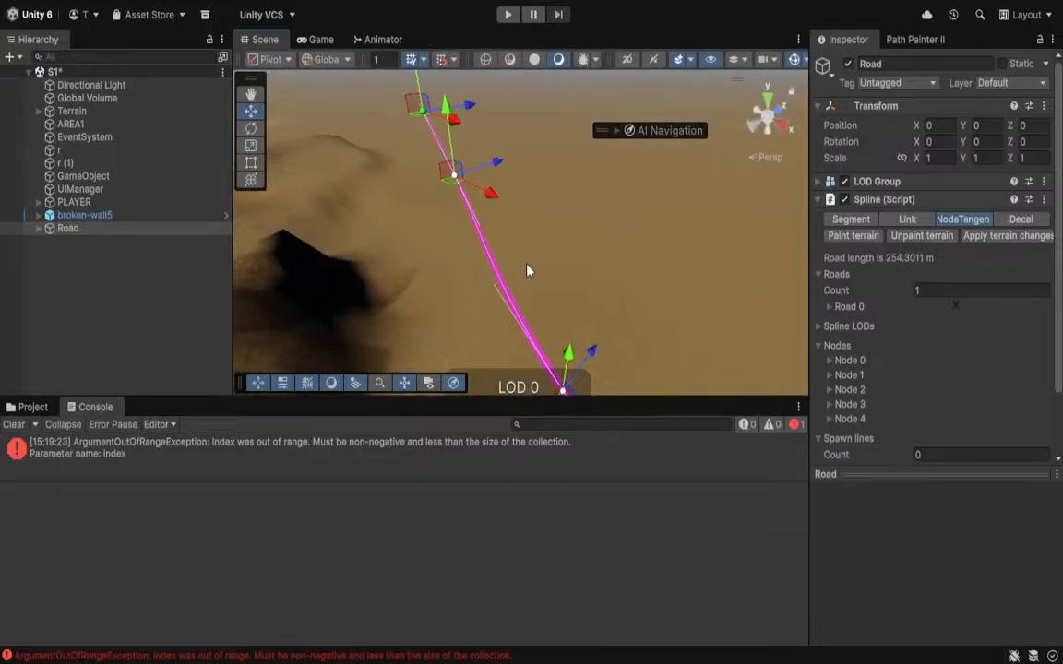
pyautogui.moveTo(527, 267); pyautogui.dragTo(408, 200, button='right')
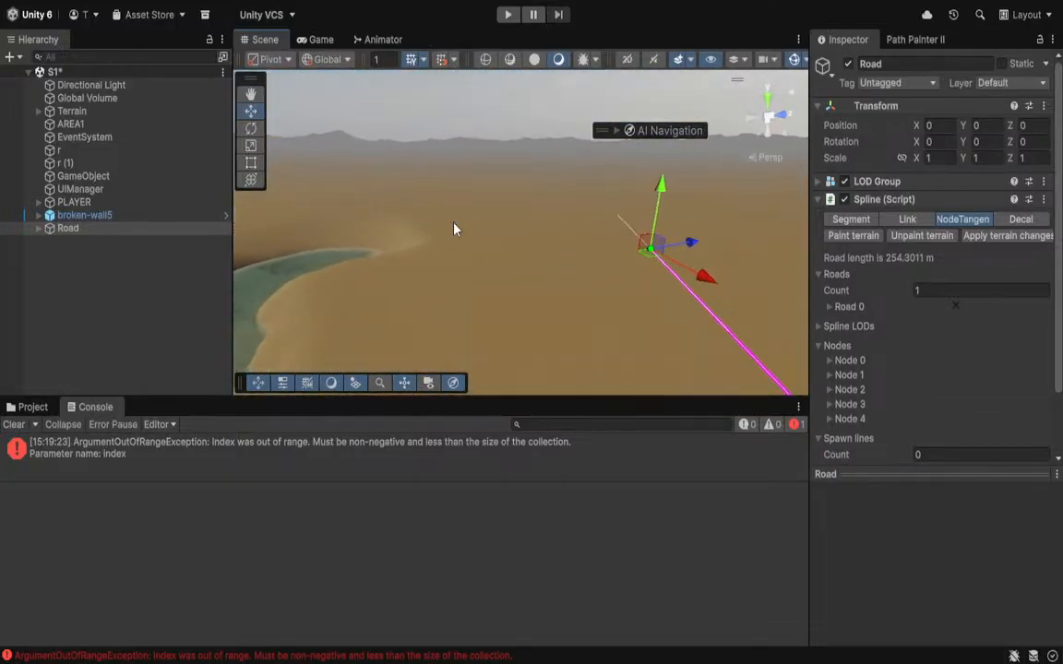
pyautogui.click(499, 201)
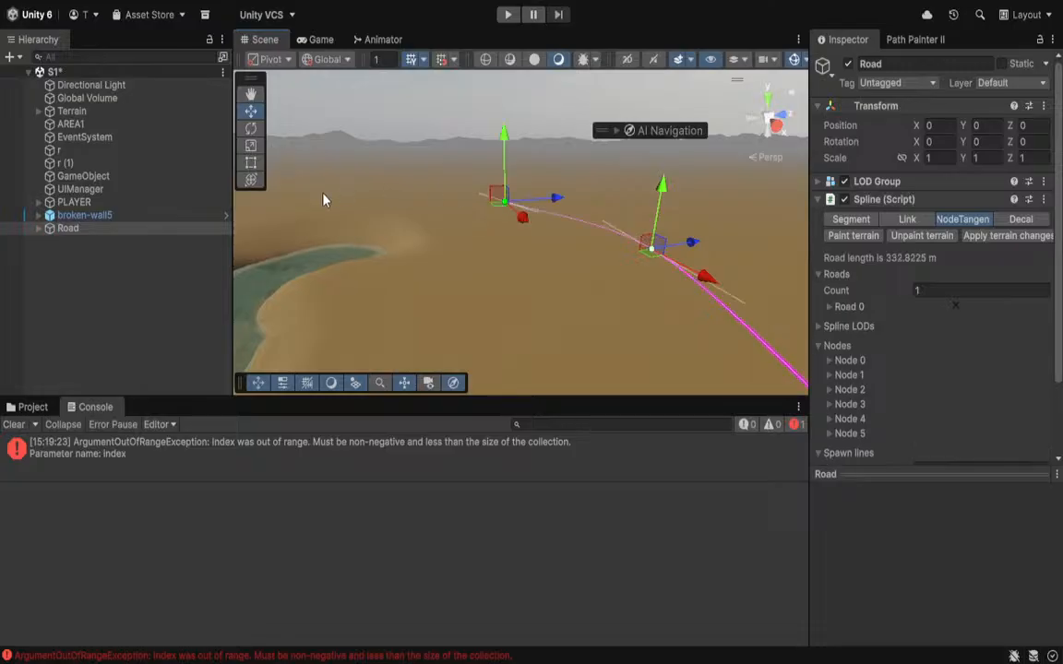
pyautogui.click(402, 196)
# Try to branch the Road off its middle node by placing side nodes in NodeTangent mode, also trying Link mode, and undo both added nodes.
pyautogui.moveTo(726, 292); pyautogui.dragTo(698, 302, button='right')
pyautogui.click(499, 265)
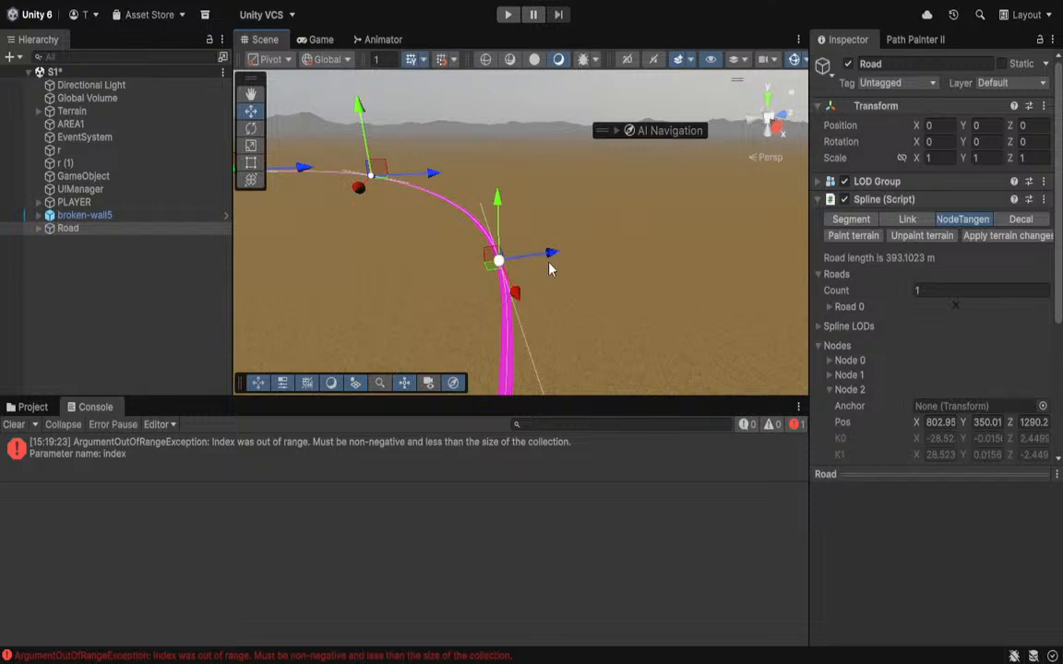
pyautogui.click(698, 237)
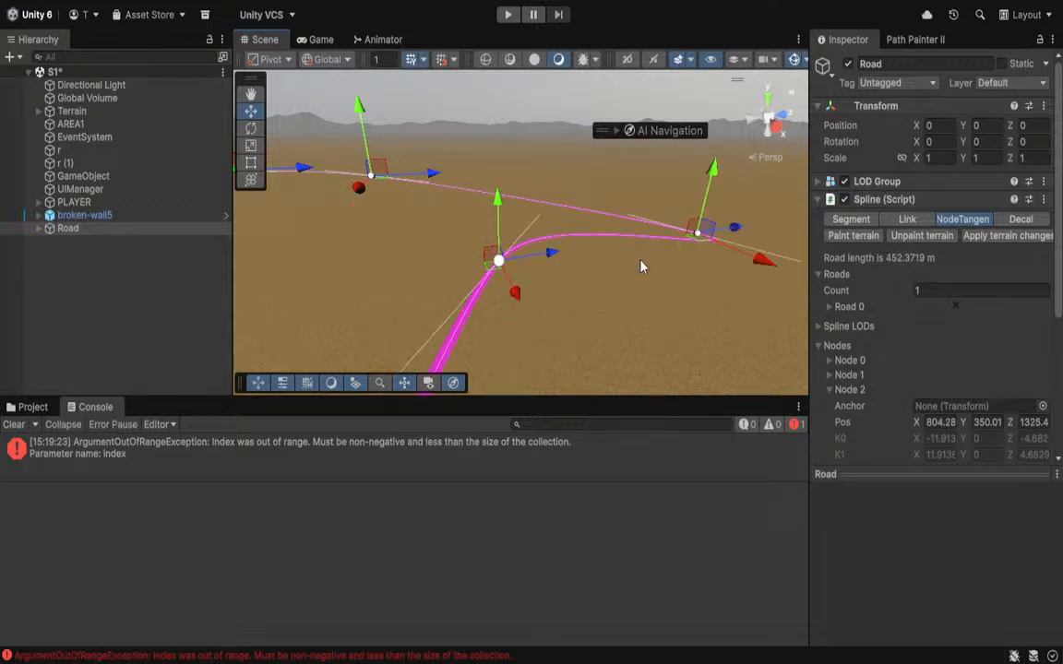
pyautogui.hotkey('ctrl', 'z')
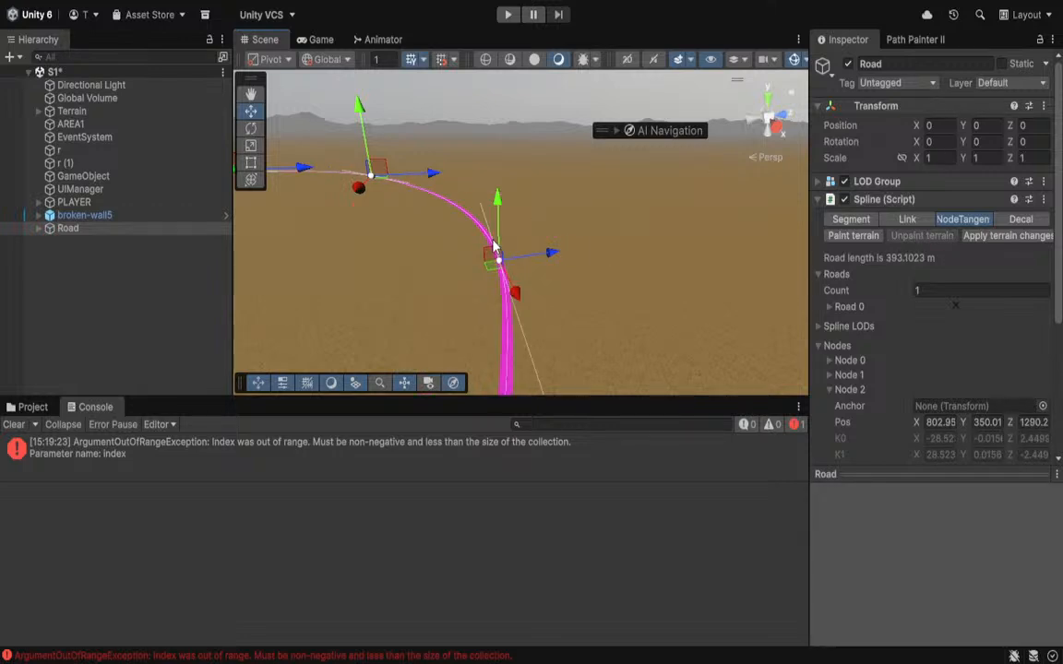
pyautogui.click(906, 220)
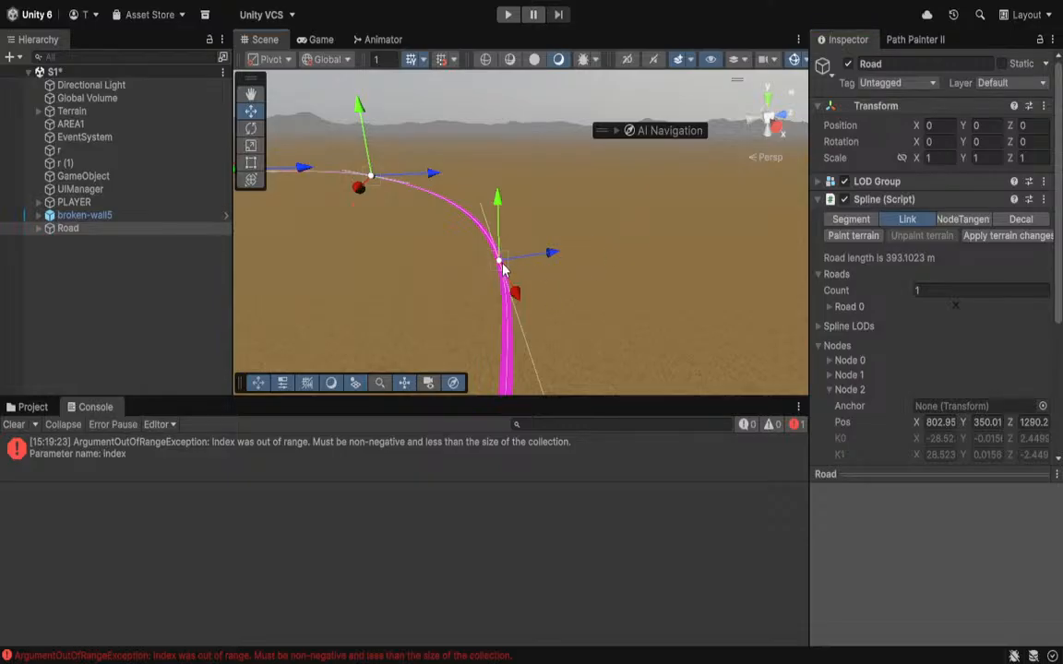
pyautogui.click(962, 222)
pyautogui.click(616, 252)
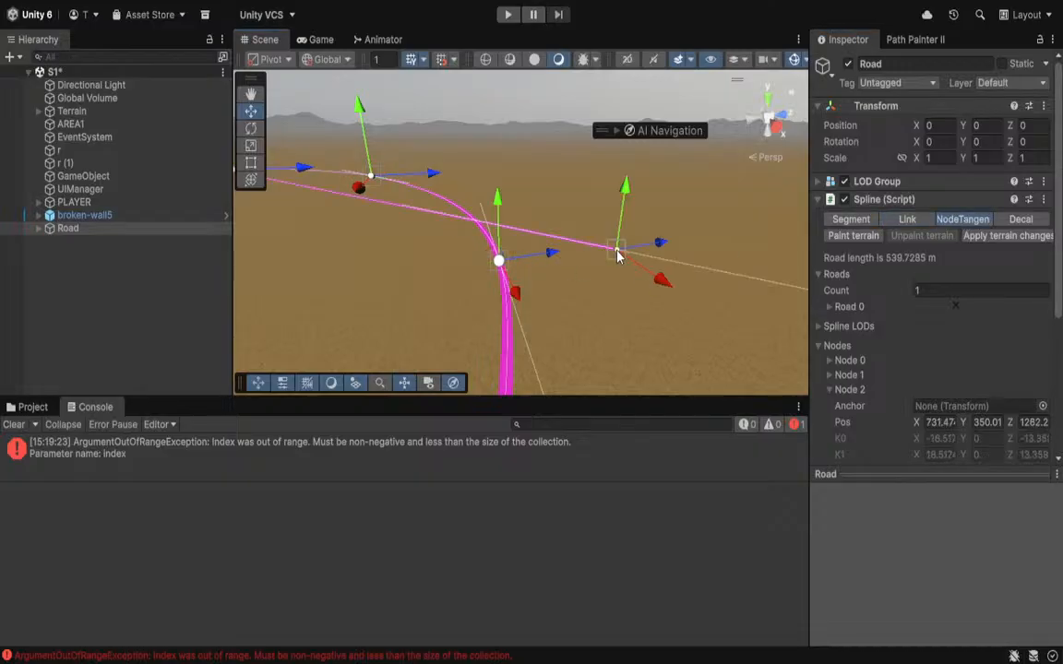
pyautogui.hotkey('ctrl', 'z')
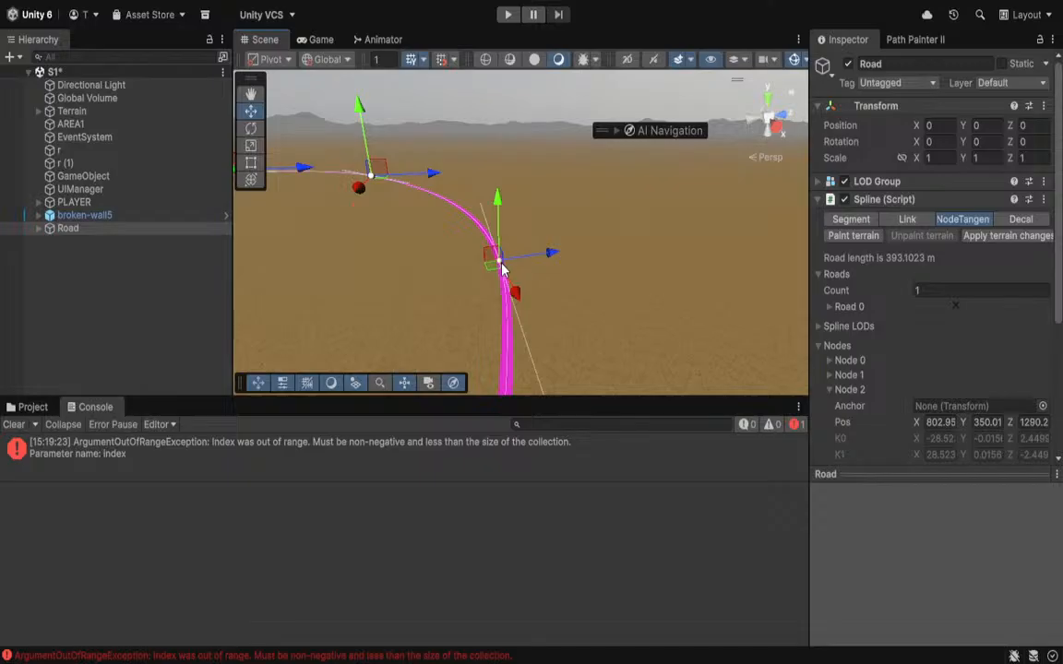
# Retry the side branch with three further node placements beside the Road's middle node, undoing each one.
pyautogui.click(657, 246)
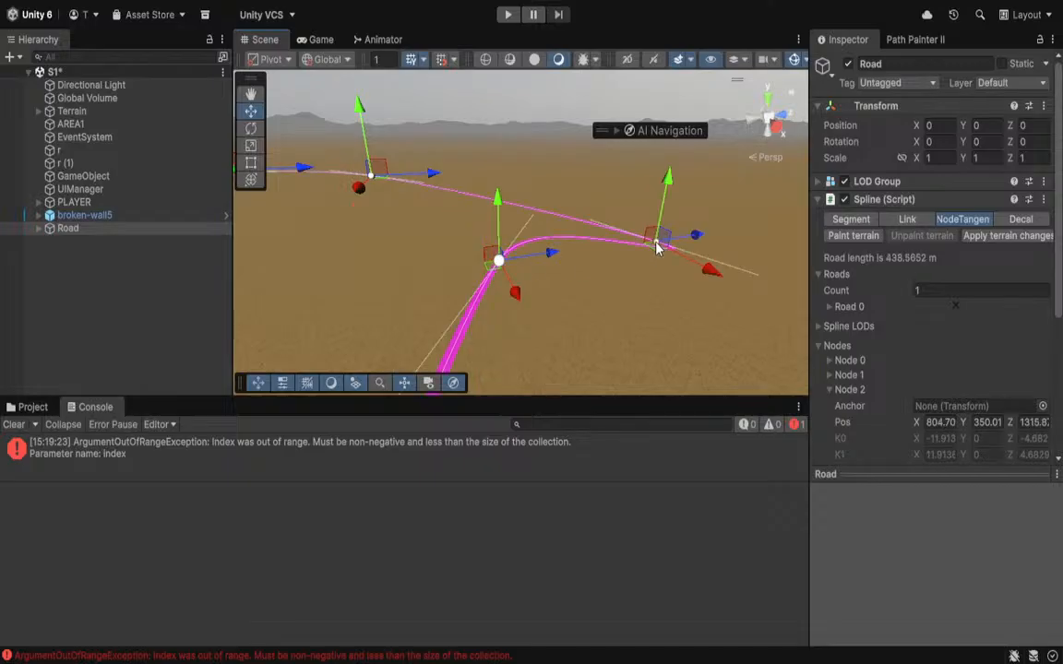
pyautogui.hotkey('ctrl', 'z')
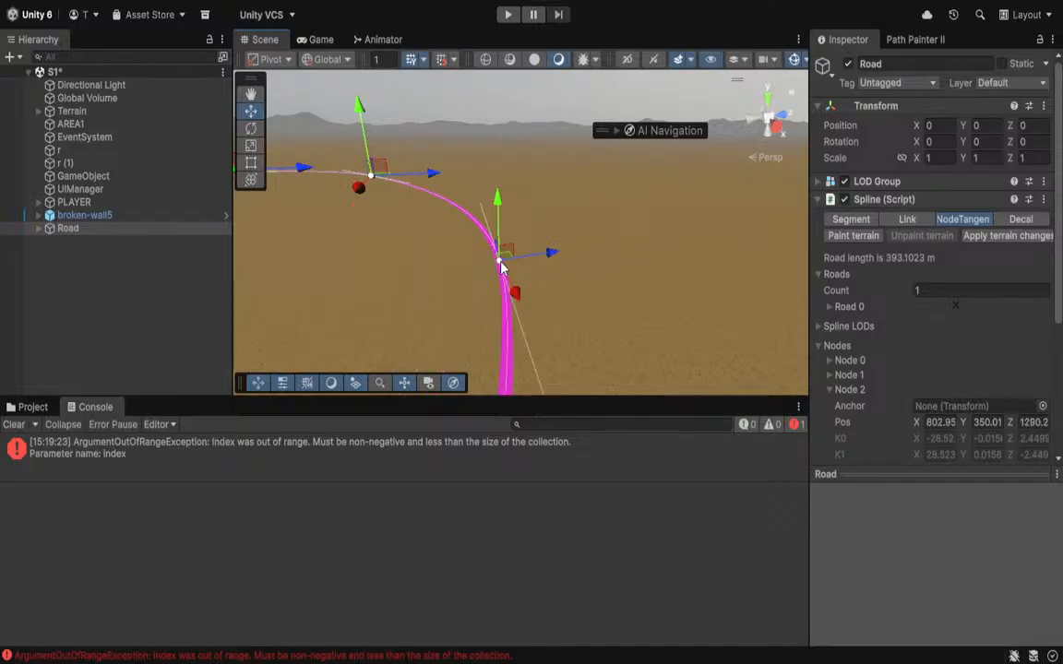
pyautogui.click(635, 244)
pyautogui.hotkey('ctrl', 'z')
pyautogui.click(624, 254)
pyautogui.hotkey('ctrl', 'z')
# Split the Road into two segments at its middle node in Segment mode and inspect the split from several angles.
pyautogui.click(854, 221)
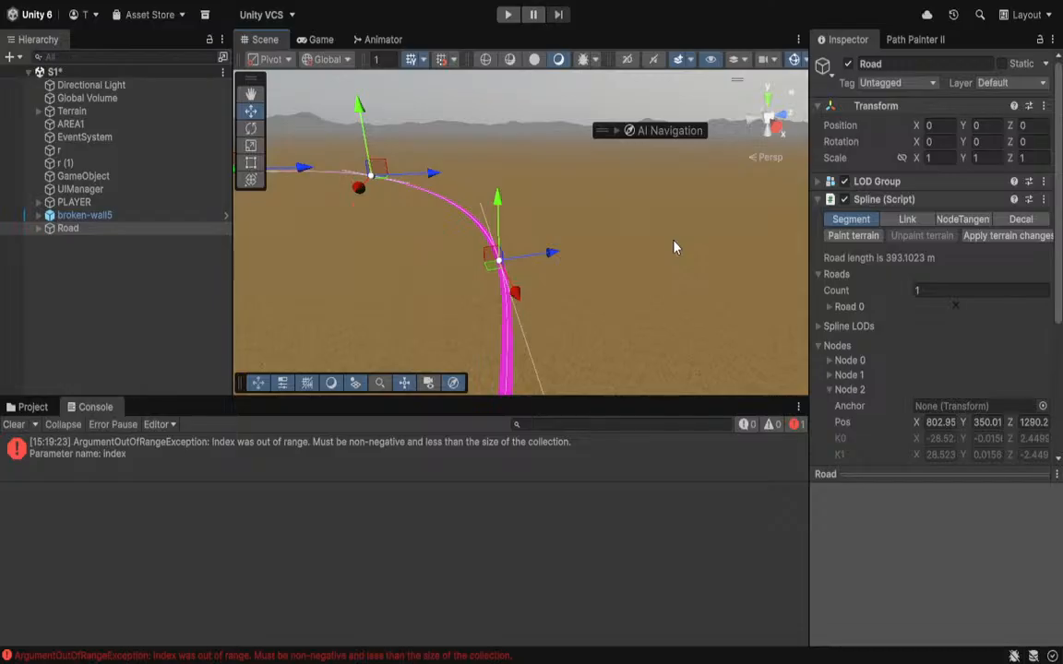
pyautogui.moveTo(564, 268); pyautogui.dragTo(530, 312, button='right')
pyautogui.keyDown('shift'); pyautogui.click(563, 202); pyautogui.keyUp('shift')
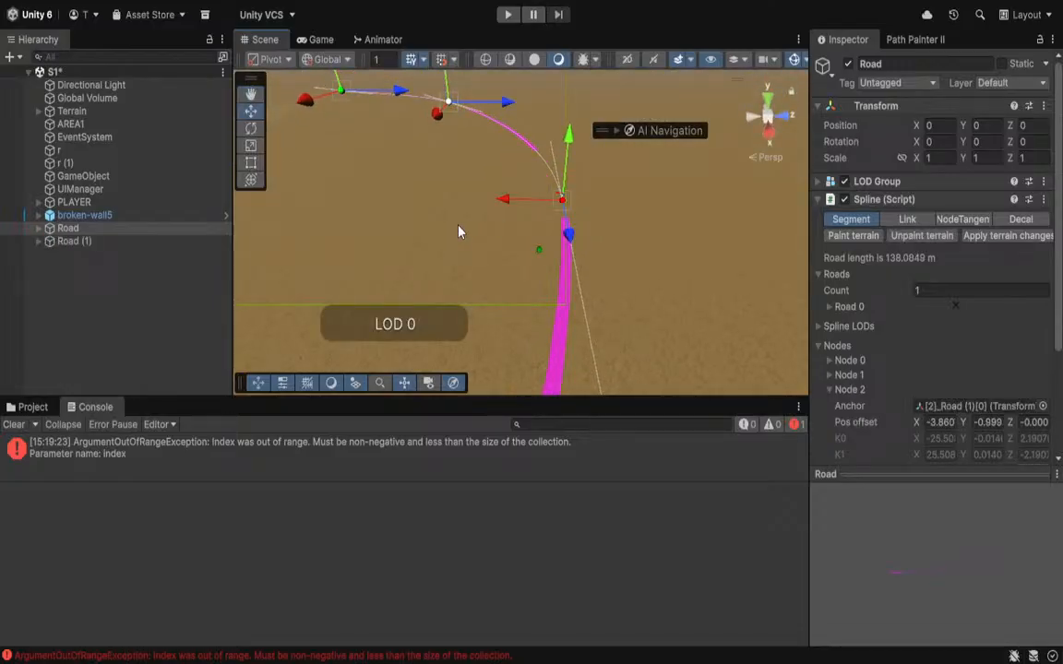
pyautogui.moveTo(461, 227); pyautogui.dragTo(503, 217, button='right')
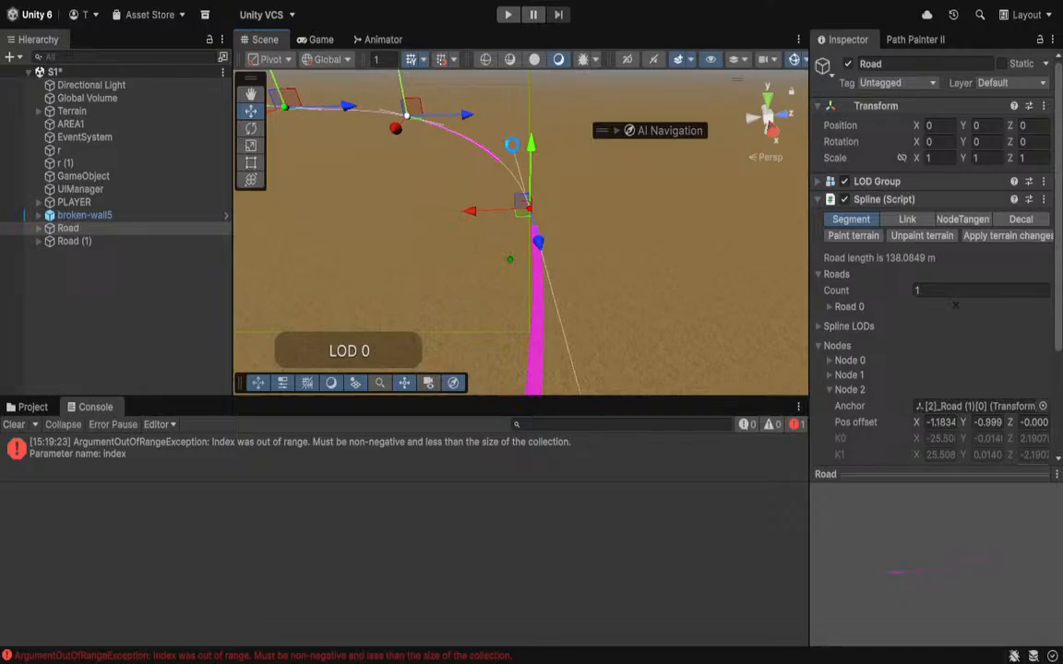
pyautogui.moveTo(521, 213); pyautogui.dragTo(794, 303, button='right')
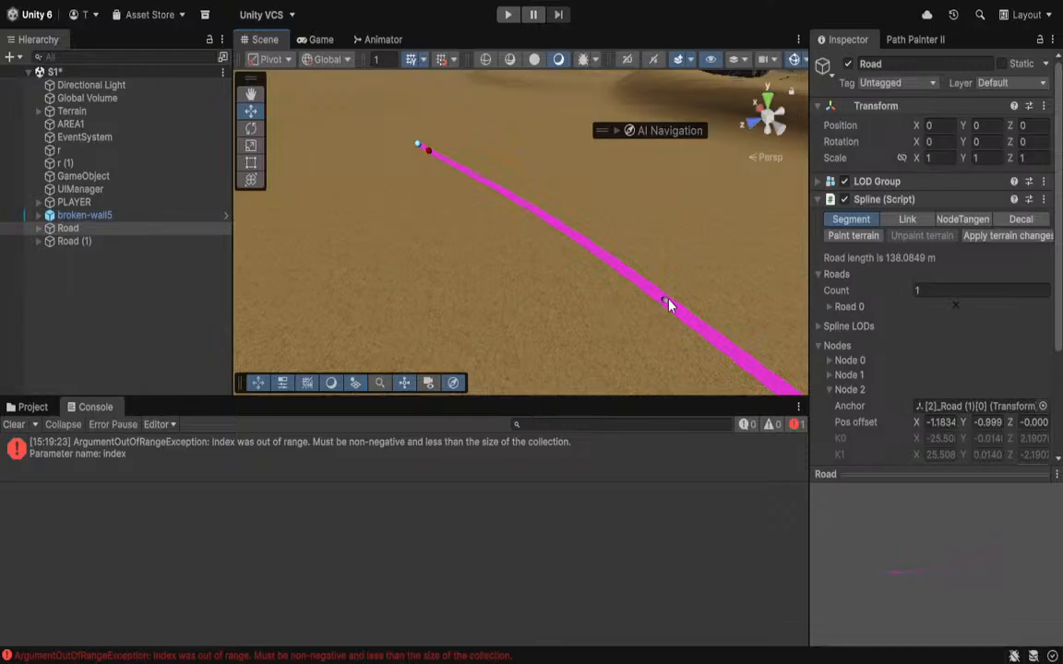
pyautogui.moveTo(669, 309); pyautogui.dragTo(564, 321, button='right')
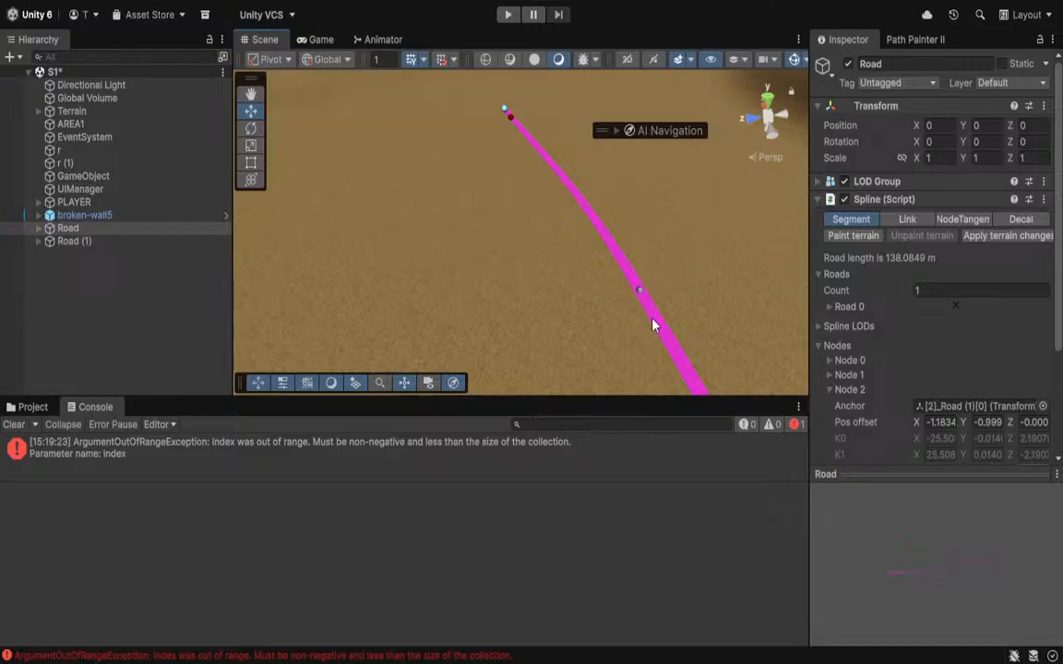
pyautogui.moveTo(649, 320); pyautogui.dragTo(589, 334, button='right')
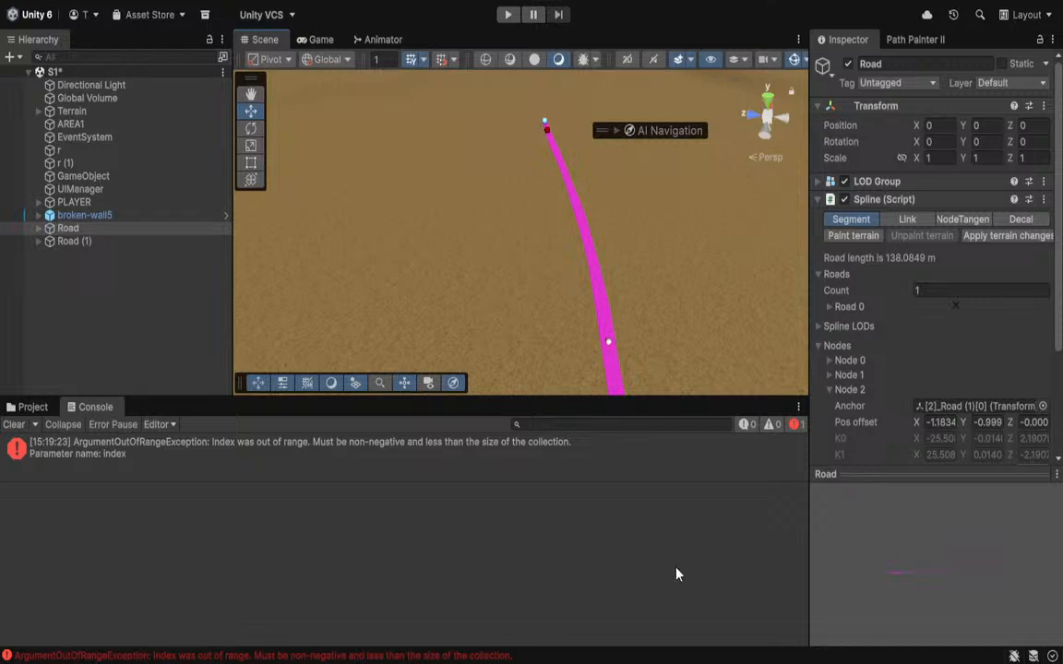
# Select Road (1) and extend it from its end node with two nodes curving back beside the existing stretch.
pyautogui.click(608, 342)
pyautogui.click(546, 124)
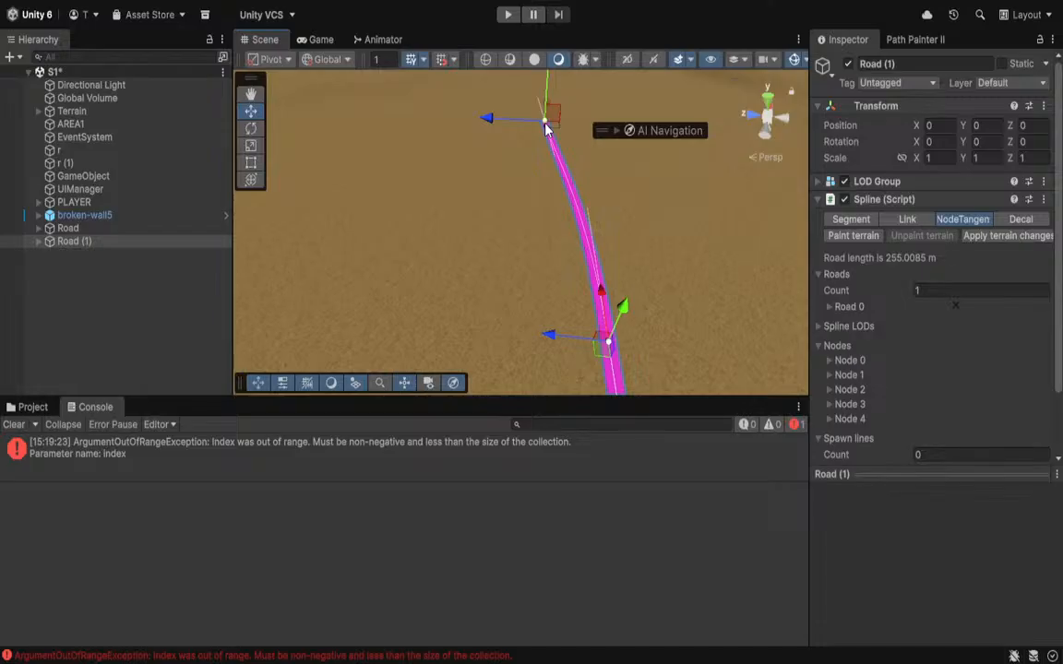
pyautogui.click(546, 123)
pyautogui.keyDown('shift'); pyautogui.click(476, 145); pyautogui.keyUp('shift')
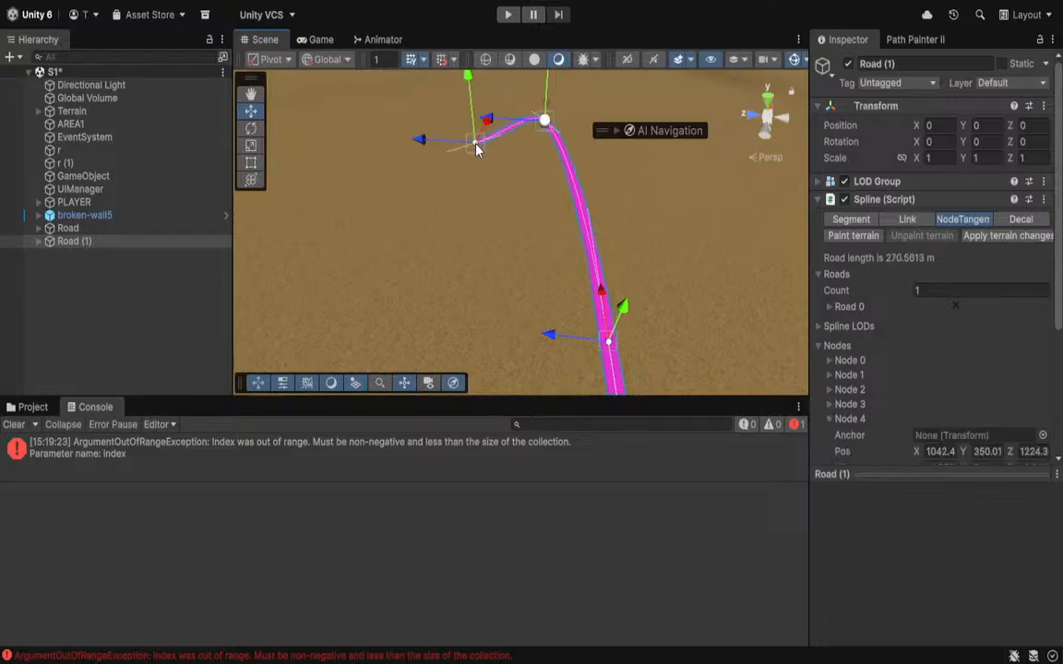
pyautogui.keyDown('shift'); pyautogui.click(412, 215); pyautogui.keyUp('shift')
# Try removing the node on the straight stretch of Road (1), and undo the removal.
pyautogui.keyDown('ctrl'); pyautogui.click(611, 341); pyautogui.keyUp('ctrl')
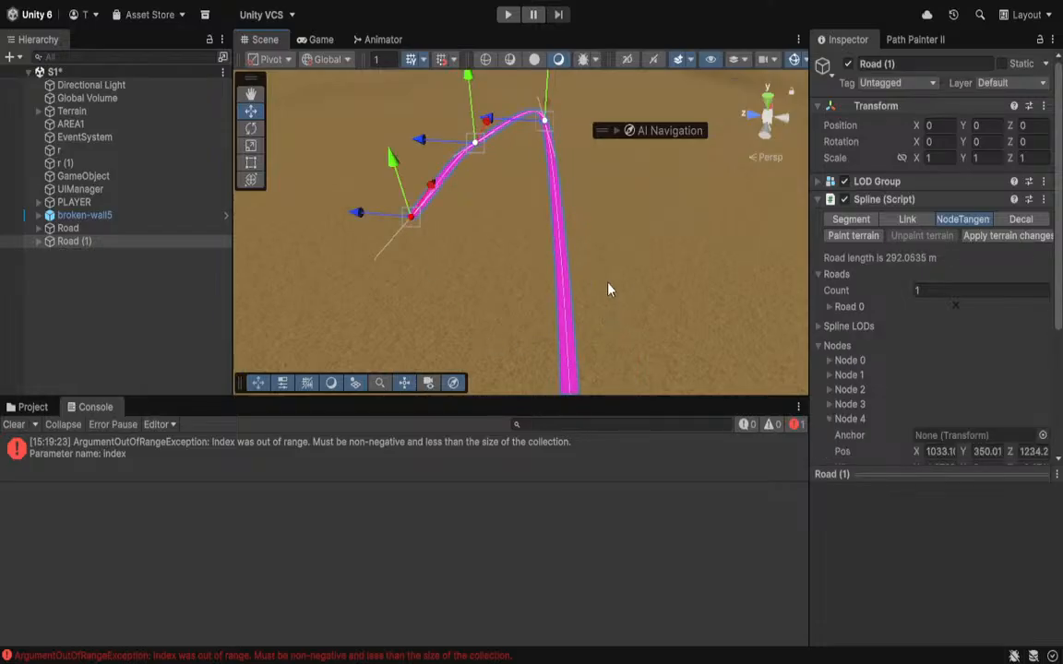
pyautogui.moveTo(608, 282); pyautogui.dragTo(536, 276, button='right')
pyautogui.hotkey('ctrl', 'z')
# Add three more nodes curving Road (1) back towards its straight stretch, and link its end node to the node there in Link mode.
pyautogui.keyDown('shift'); pyautogui.click(487, 217); pyautogui.keyUp('shift')
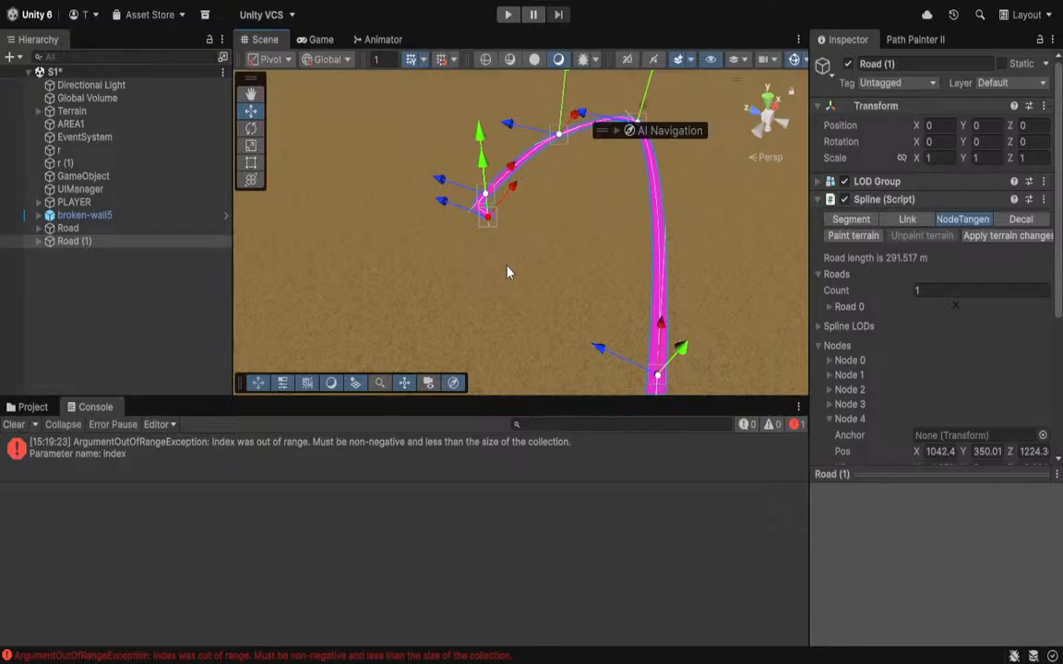
pyautogui.keyDown('shift'); pyautogui.click(506, 266); pyautogui.keyUp('shift')
pyautogui.keyDown('shift'); pyautogui.click(526, 282); pyautogui.keyUp('shift')
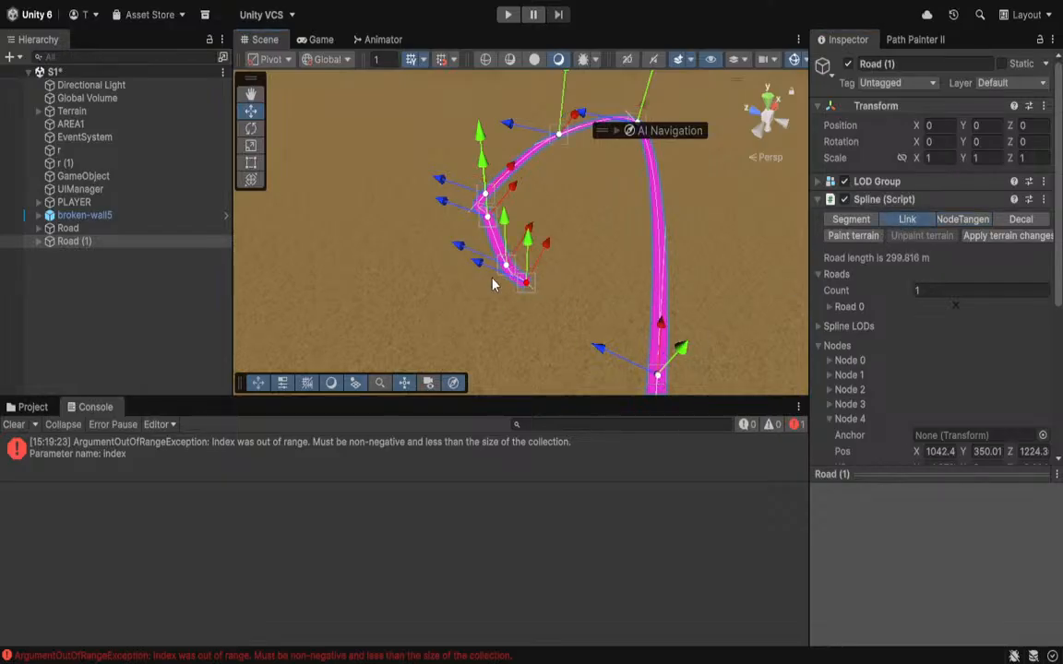
pyautogui.click(524, 284)
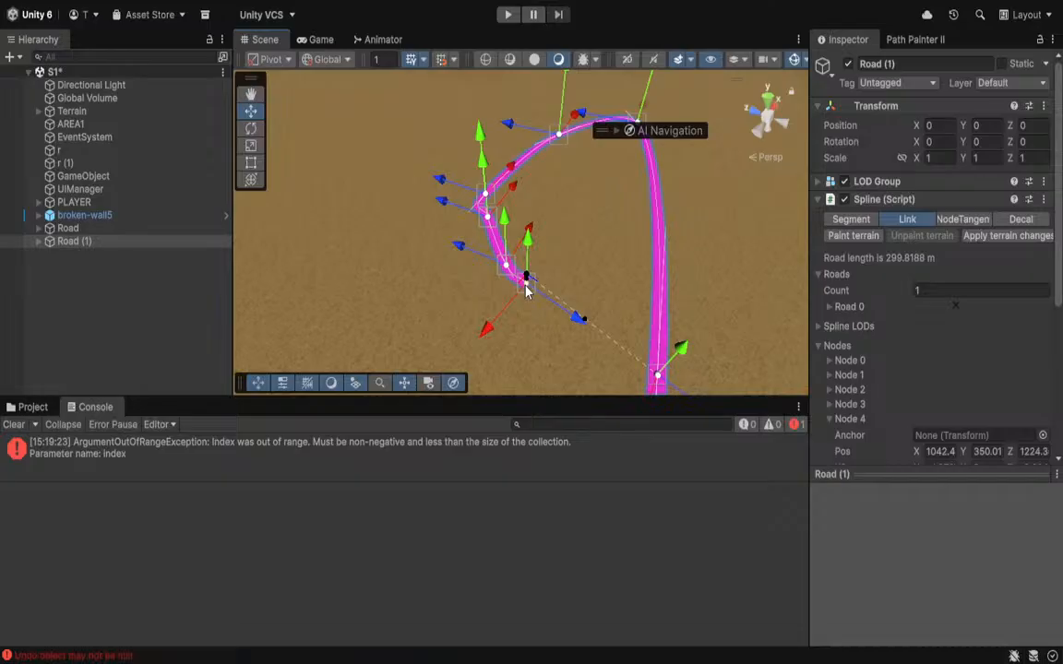
pyautogui.moveTo(535, 325); pyautogui.dragTo(655, 300, button='right')
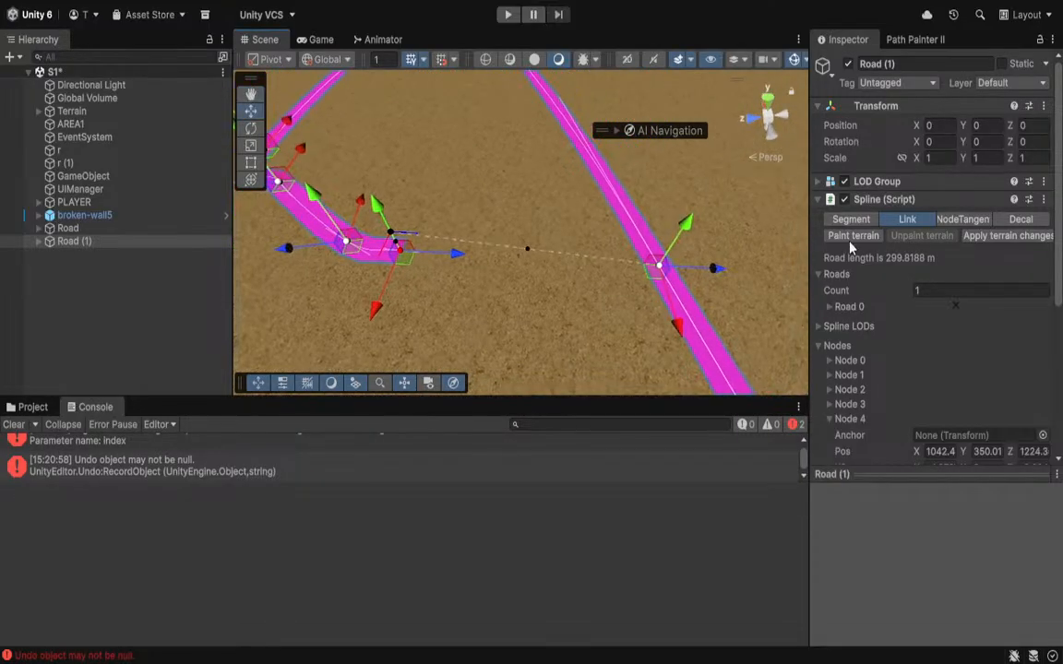
# Complete the link of Road (1)'s end node onto the straight stretch's node and inspect the closed loop.
pyautogui.click(658, 267)
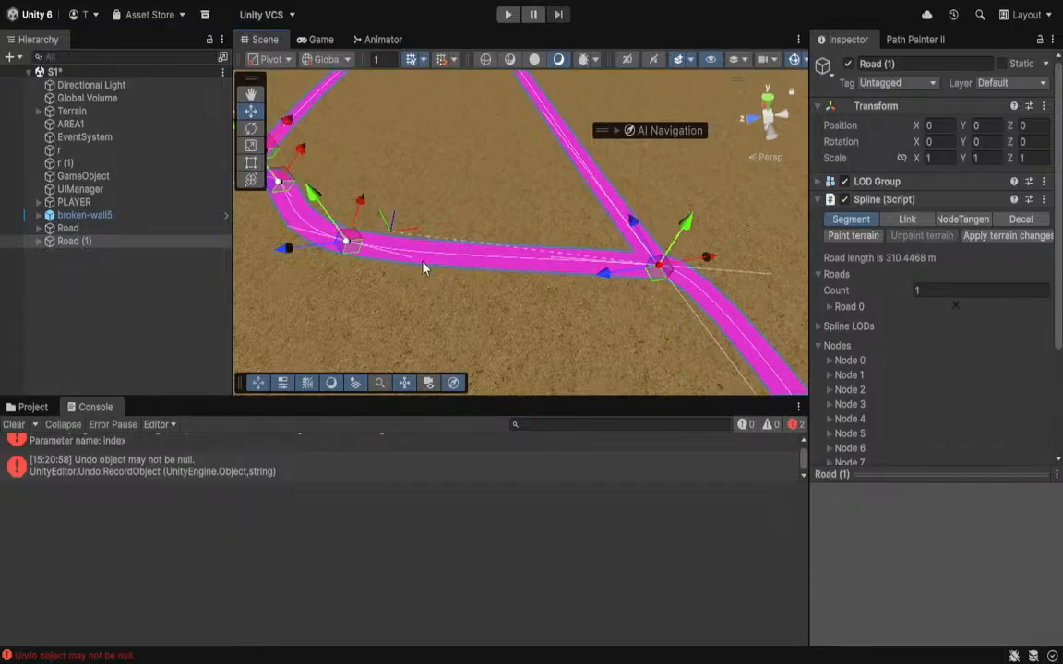
pyautogui.moveTo(426, 265); pyautogui.dragTo(495, 201, button='right')
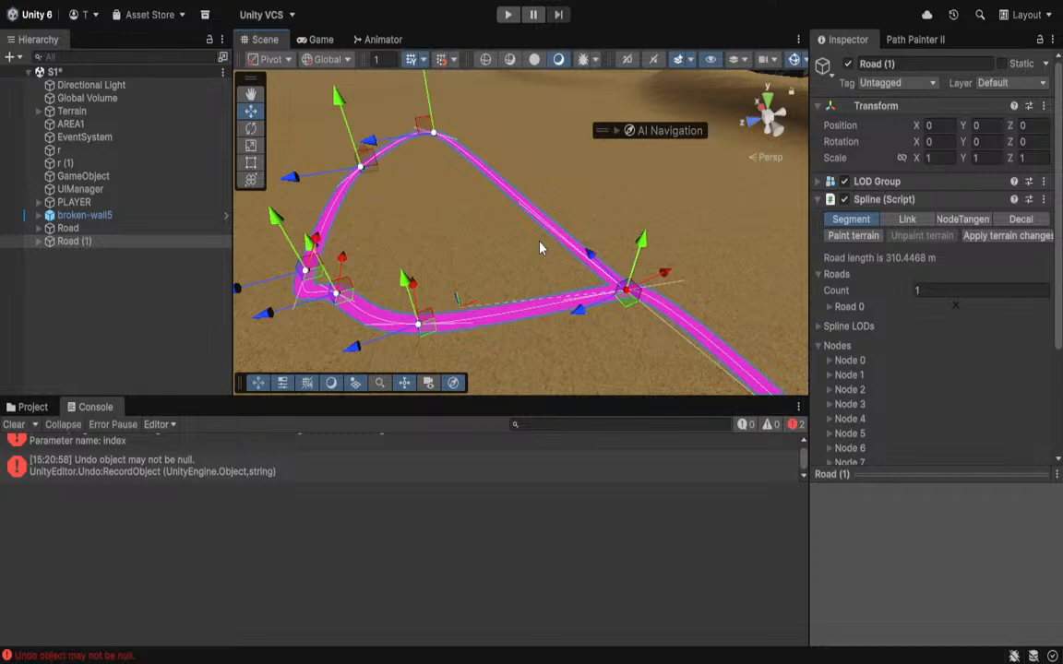
pyautogui.moveTo(539, 244); pyautogui.dragTo(472, 268, button='right')
# Undo the link and the nodes recently added to Road (1), back to the earlier segment split.
pyautogui.hotkey('ctrl', 'z')
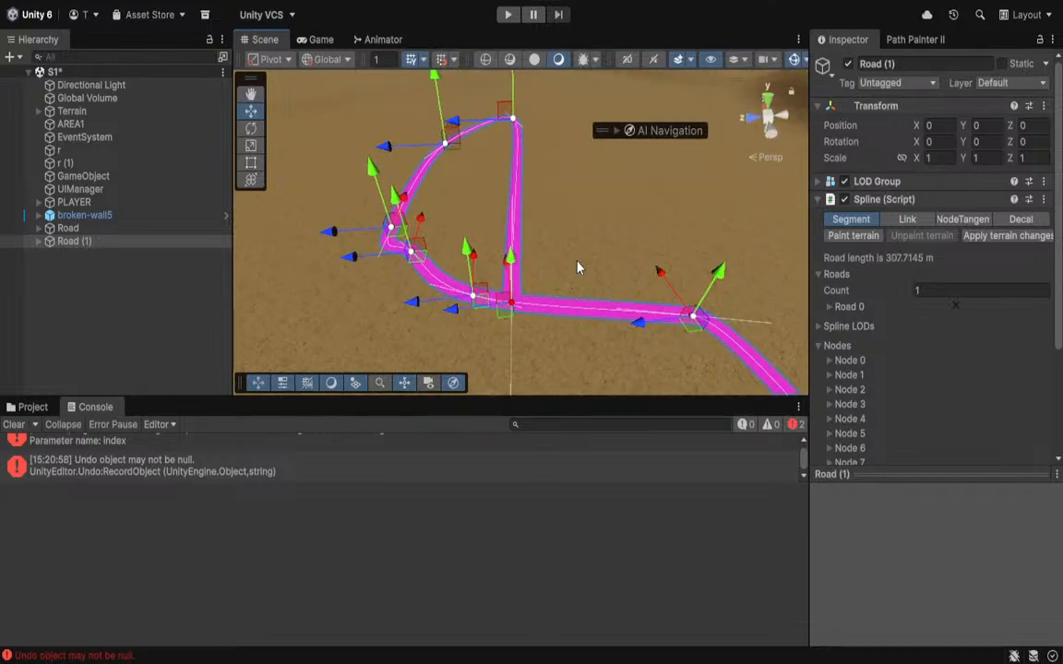
pyautogui.hotkey('ctrl', 'z')
pyautogui.hotkey('ctrl', 'z')
pyautogui.hotkey('ctrl', 'z')
pyautogui.hotkey('ctrl', 'z')
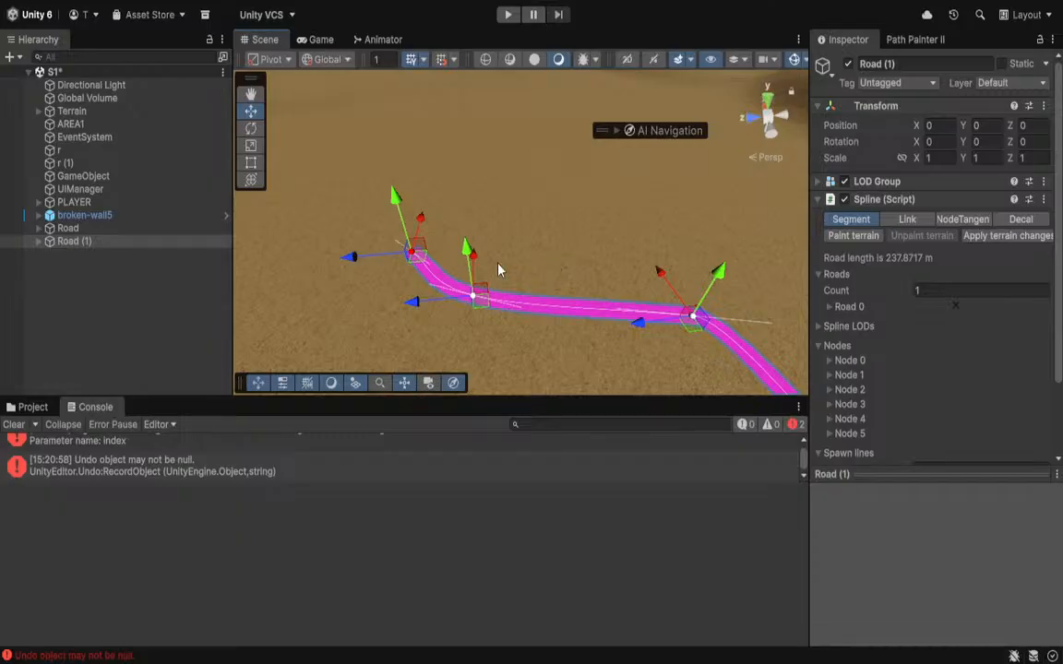
pyautogui.hotkey('ctrl', 'z')
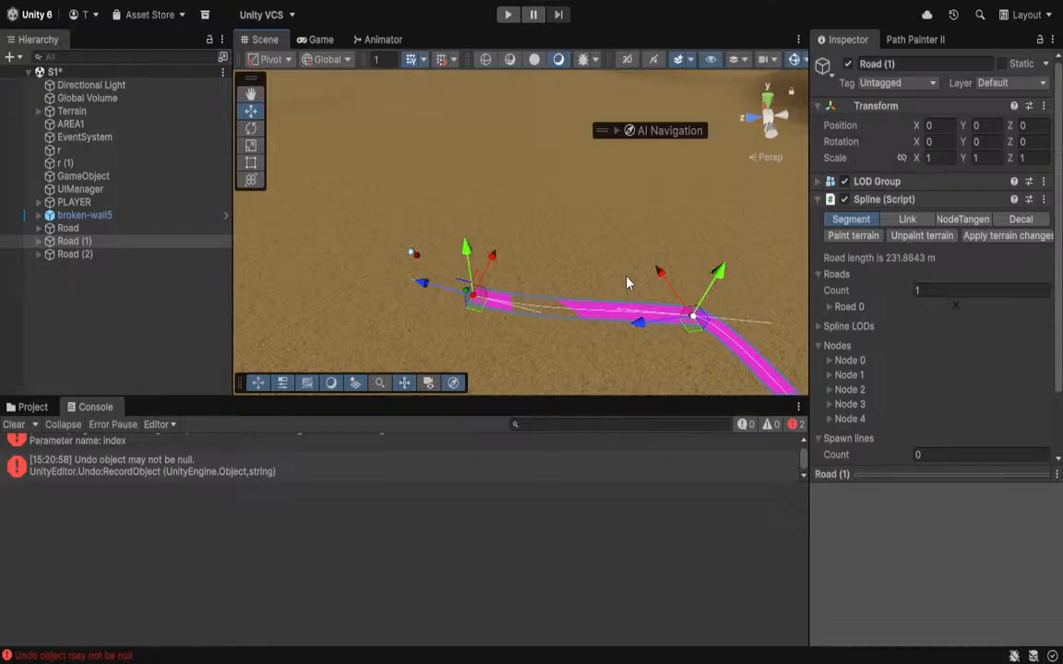
# Rejoin Road (2) to Road (1) at the end node beside the split.
pyautogui.moveTo(671, 229); pyautogui.dragTo(607, 244, button='right')
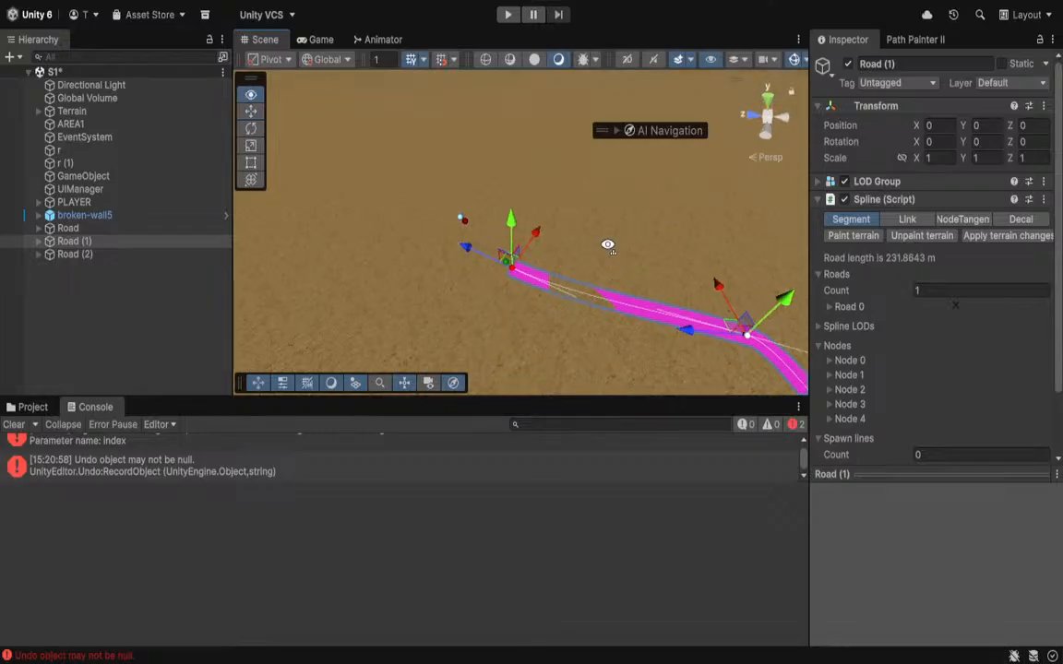
pyautogui.click(512, 269)
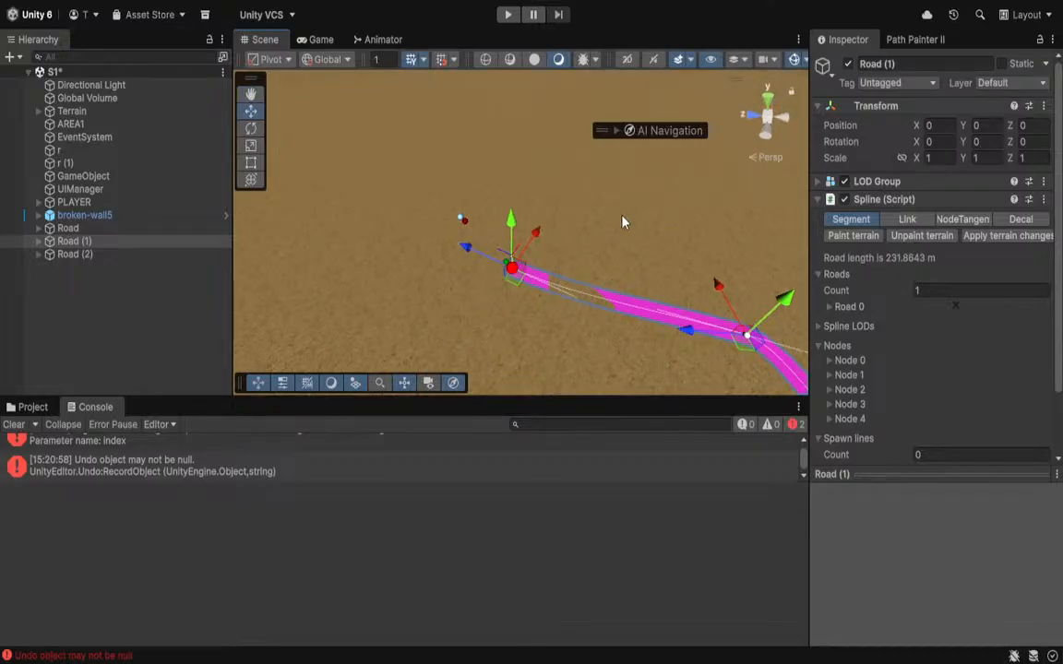
pyautogui.moveTo(623, 221); pyautogui.dragTo(145, 276, button='right')
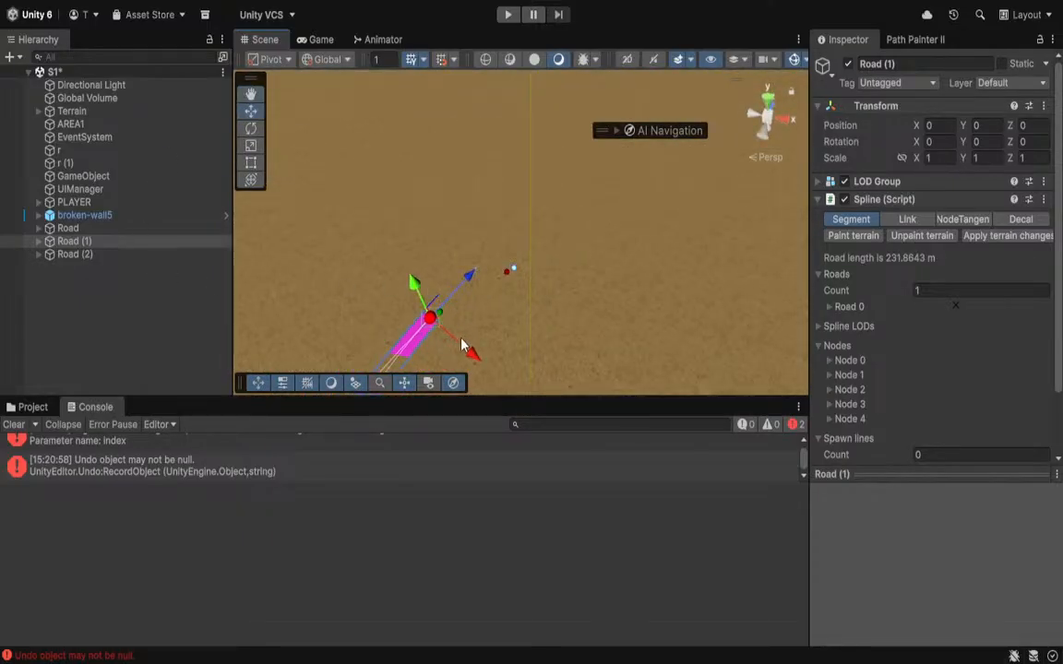
pyautogui.click(507, 274)
pyautogui.moveTo(510, 279)
pyautogui.mouseDown(button='right')
pyautogui.moveTo(451, 286)
pyautogui.moveTo(504, 276)
pyautogui.mouseUp(button='right')
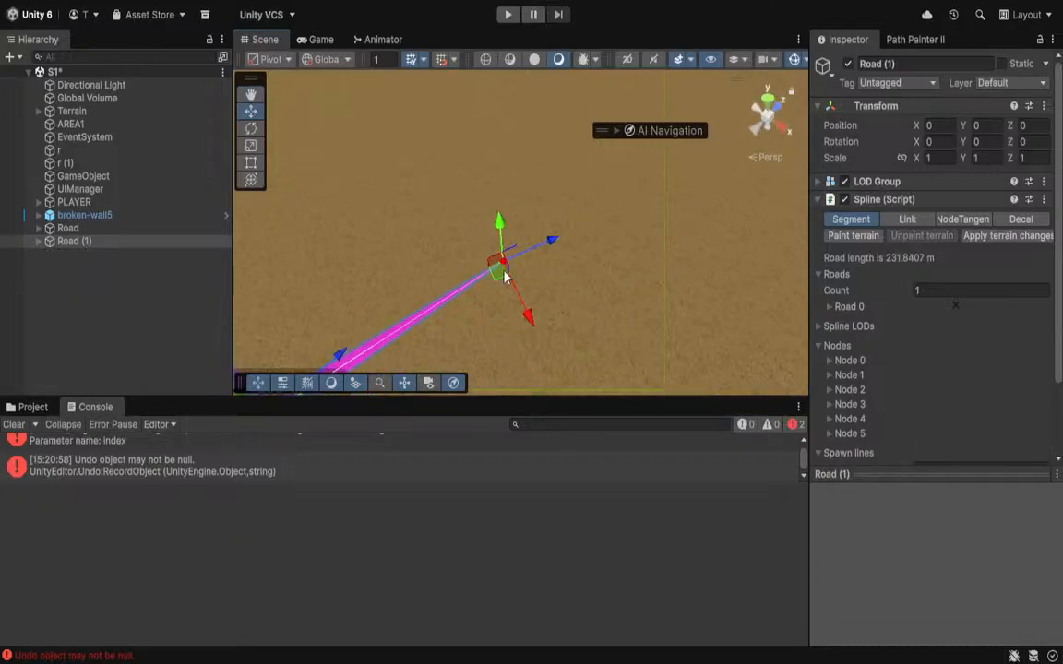
# Try repositioning and relinking the end node of Road (1) at the split, undoing the changes.
pyautogui.moveTo(503, 229); pyautogui.dragTo(502, 230)
pyautogui.moveTo(509, 258)
pyautogui.mouseDown(button='right')
pyautogui.moveTo(520, 307)
pyautogui.moveTo(492, 256)
pyautogui.mouseUp(button='right')
pyautogui.press('w')
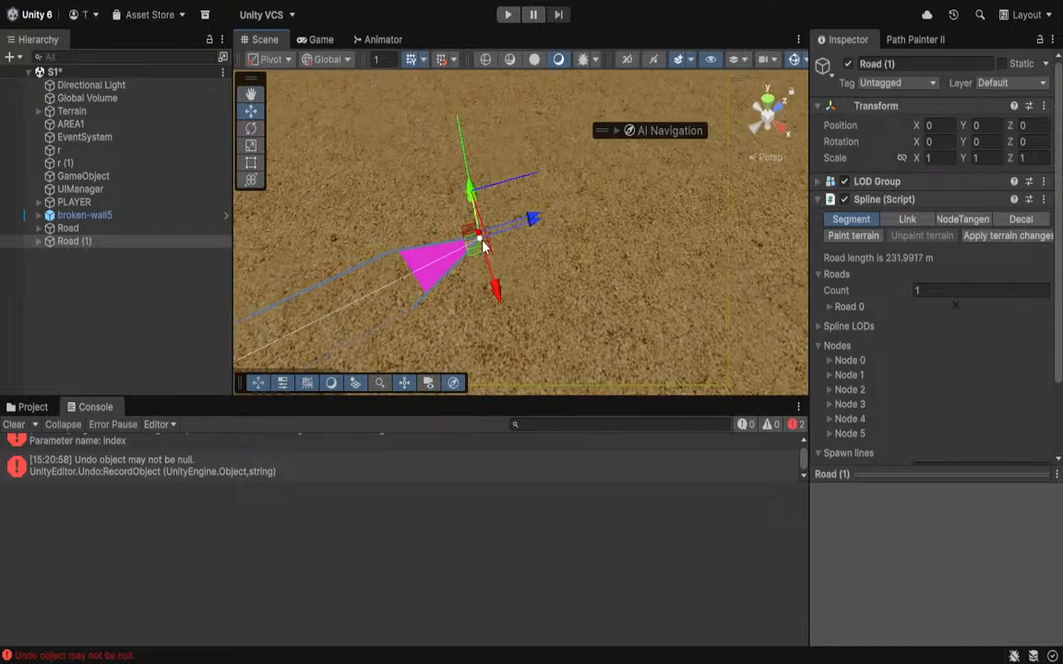
pyautogui.hotkey('ctrl', 'z')
pyautogui.press('s')
pyautogui.moveTo(555, 240); pyautogui.dragTo(486, 248, button='right')
pyautogui.moveTo(576, 224)
pyautogui.mouseDown()
pyautogui.moveTo(575, 216)
pyautogui.moveTo(577, 224)
pyautogui.mouseUp()
pyautogui.moveTo(577, 225); pyautogui.dragTo(485, 256, button='right')
pyautogui.press('w')
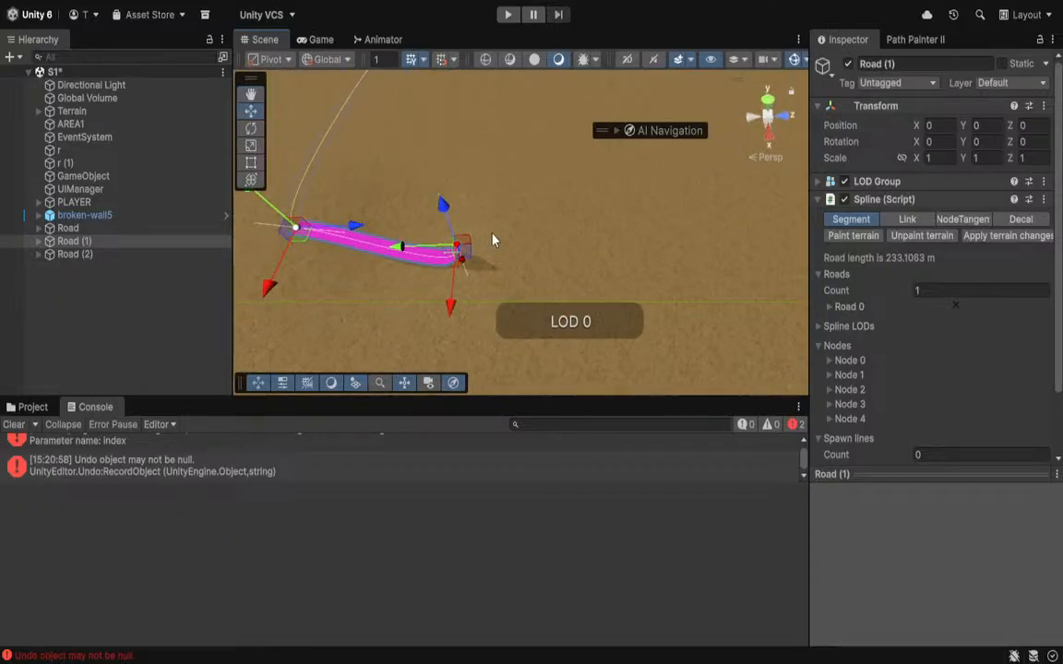
pyautogui.hotkey('ctrl', 'z')
pyautogui.moveTo(481, 264); pyautogui.dragTo(445, 224, button='right')
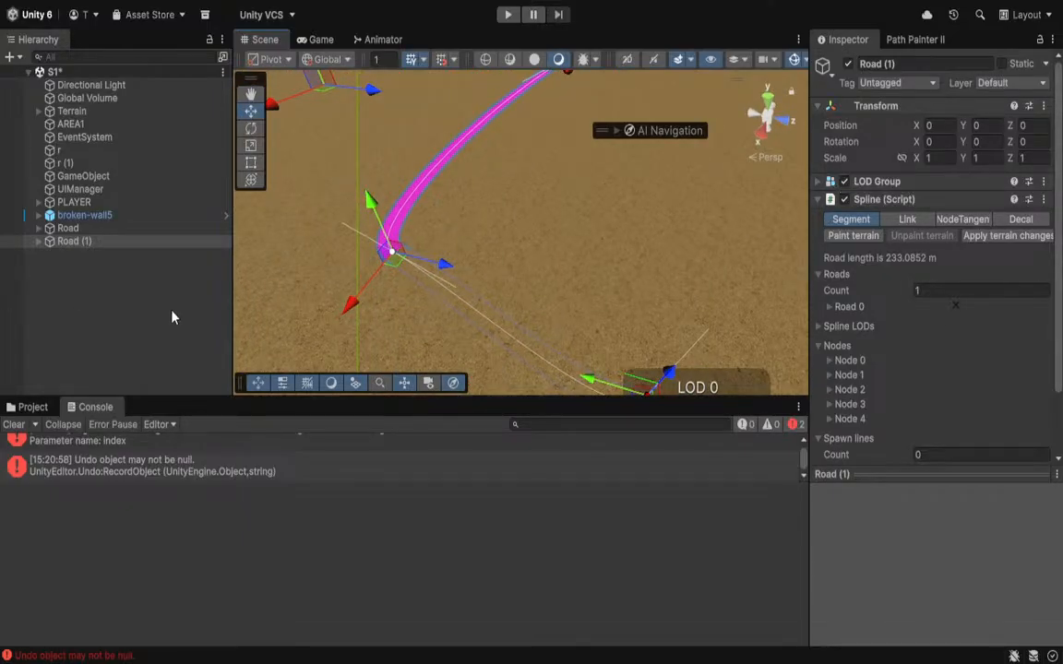
# Select Road (1) and delete it from the scene.
pyautogui.click(462, 233)
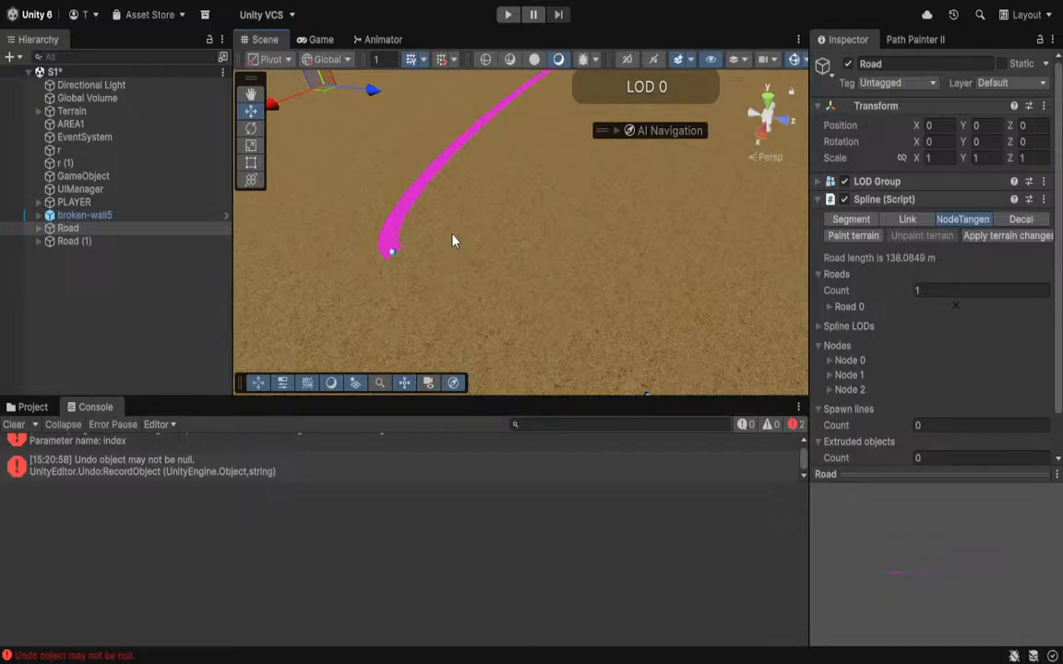
pyautogui.press('f')
pyautogui.click(465, 285)
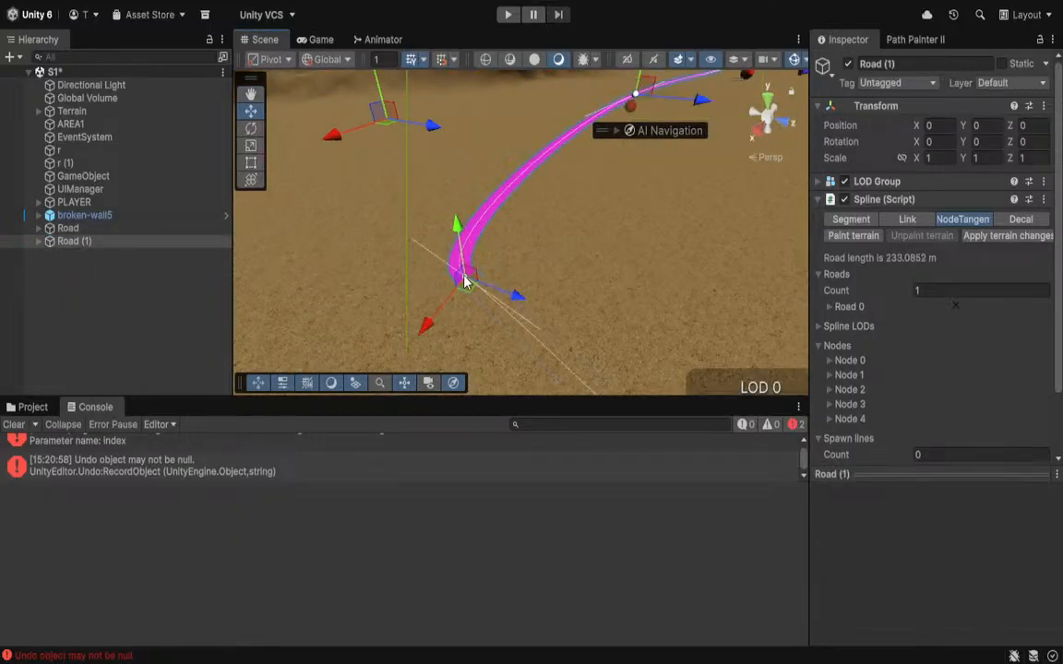
pyautogui.press('f')
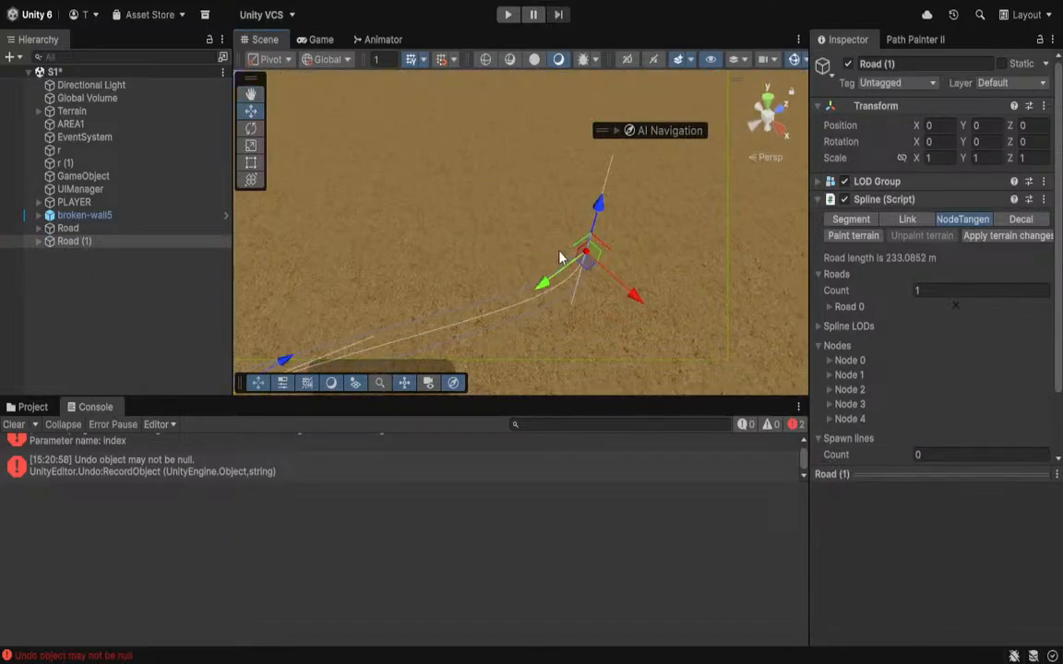
pyautogui.click(587, 258)
pyautogui.press('Delete')
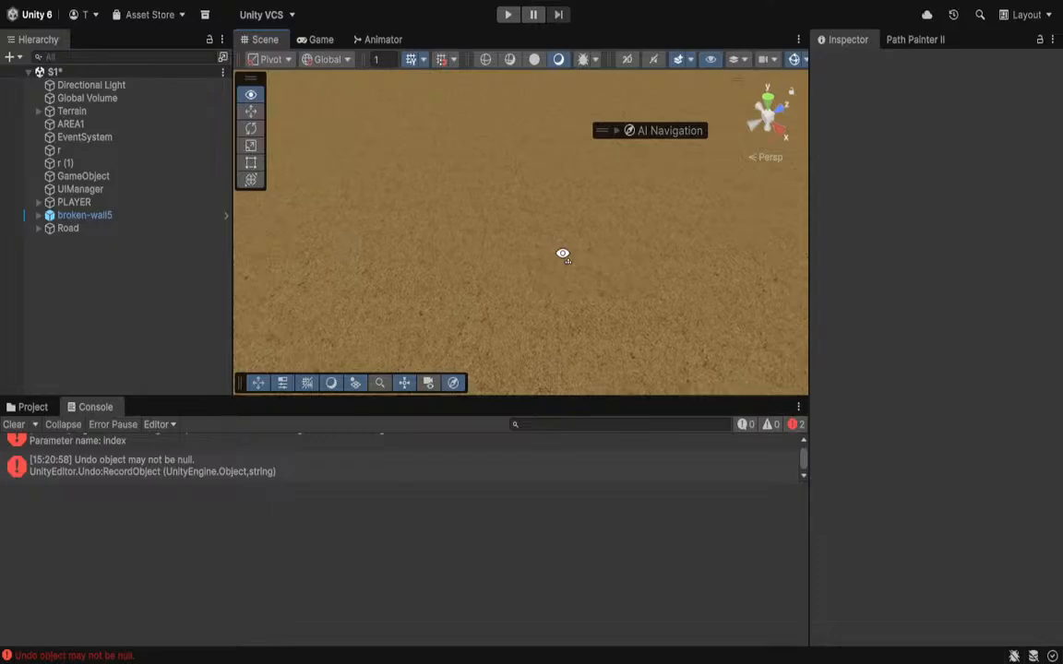
# Select Road and extend it with two more nodes curving across the sand.
pyautogui.moveTo(562, 253); pyautogui.dragTo(424, 232, button='right')
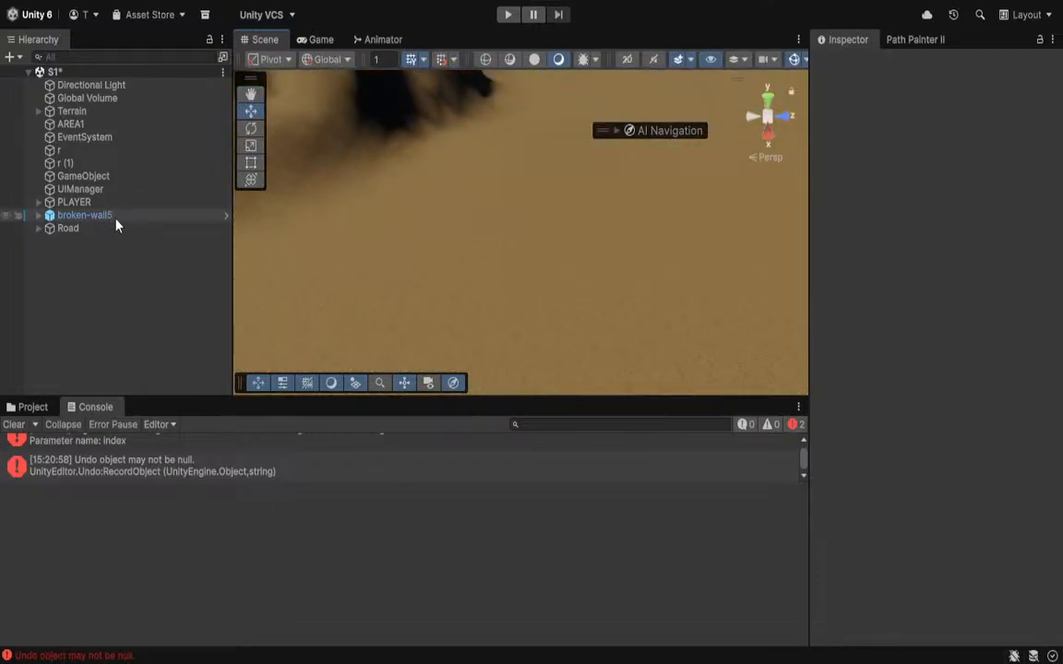
pyautogui.click(111, 228)
pyautogui.keyDown('shift'); pyautogui.click(569, 201); pyautogui.keyUp('shift')
pyautogui.keyDown('shift'); pyautogui.click(380, 295); pyautogui.keyUp('shift')
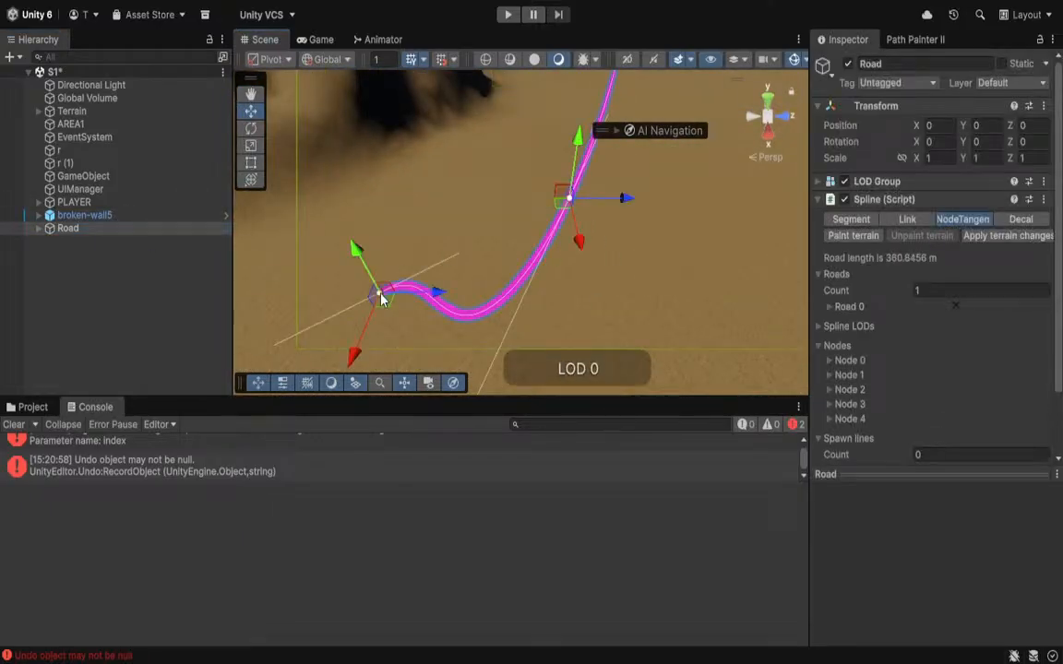
# Split Road into two segments at Node 3 in Segment mode.
pyautogui.moveTo(502, 236); pyautogui.dragTo(450, 287, button='right')
pyautogui.moveTo(596, 214); pyautogui.dragTo(655, 215, button='right')
pyautogui.click(742, 185)
pyautogui.click(839, 221)
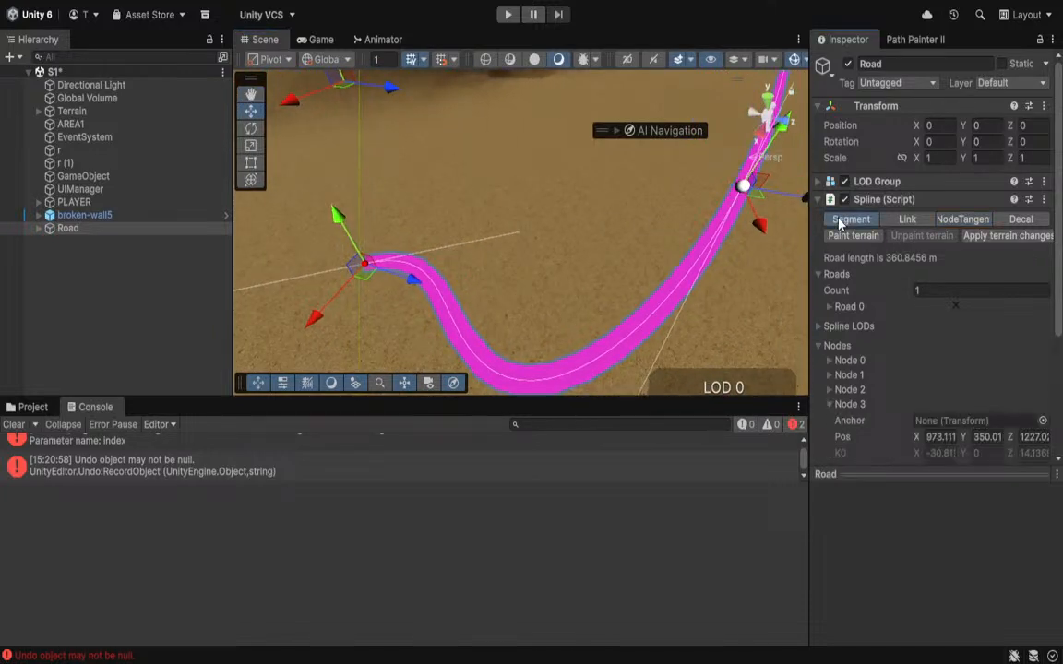
pyautogui.click(651, 237)
# Set the Extruded objects count of Road to 10 and expand the settings of Line 0.
pyautogui.scroll(-3, 820, 310)
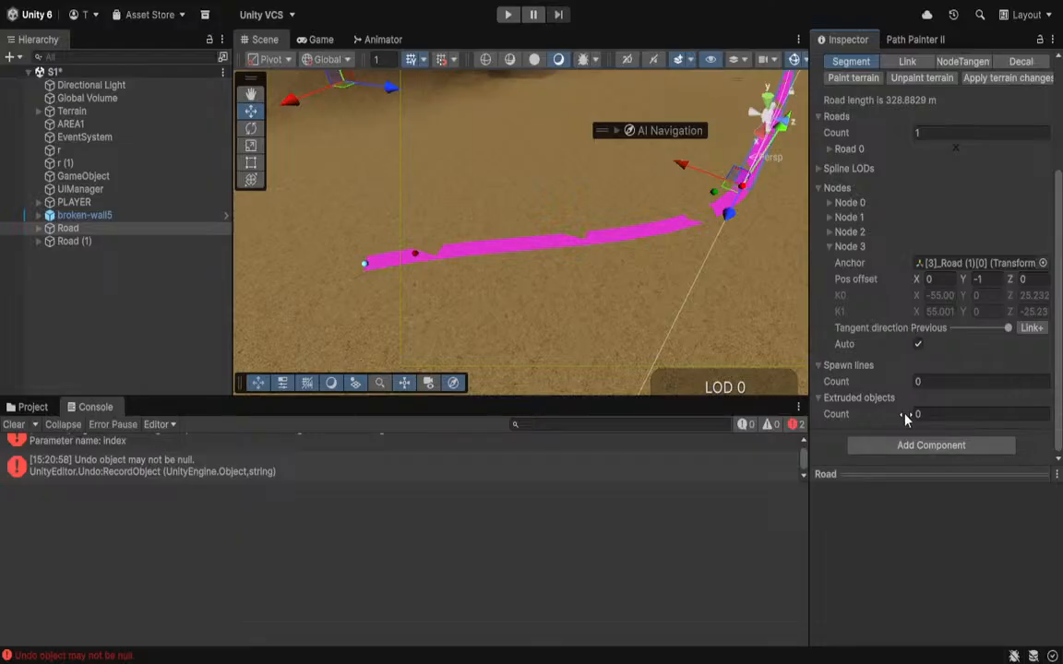
pyautogui.moveTo(904, 418); pyautogui.dragTo(914, 417)
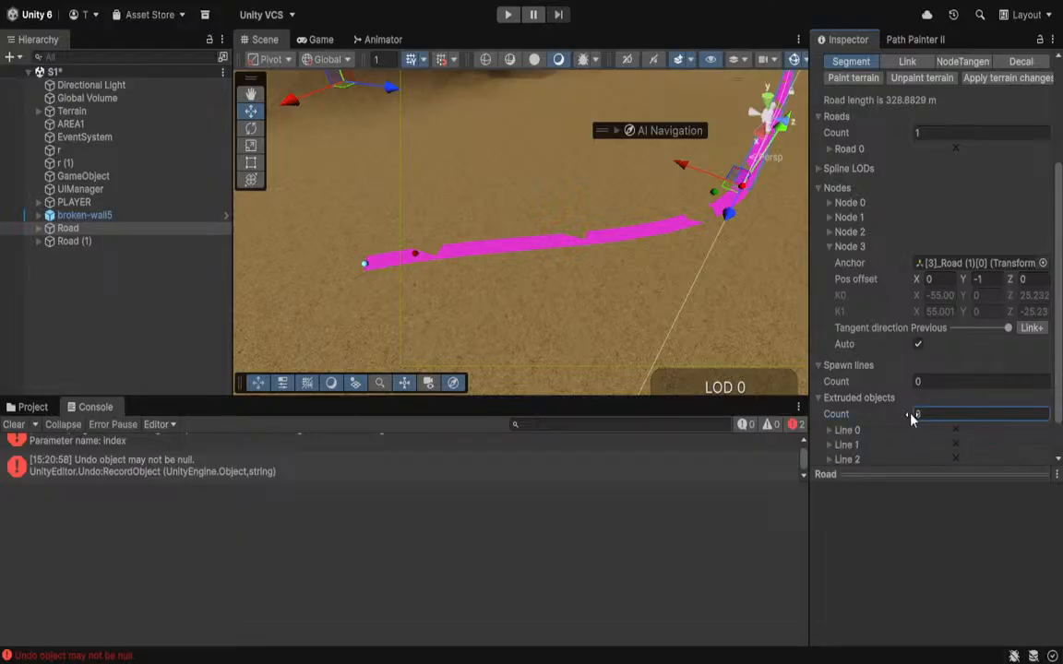
pyautogui.click(841, 430)
pyautogui.scroll(-3, 836, 431)
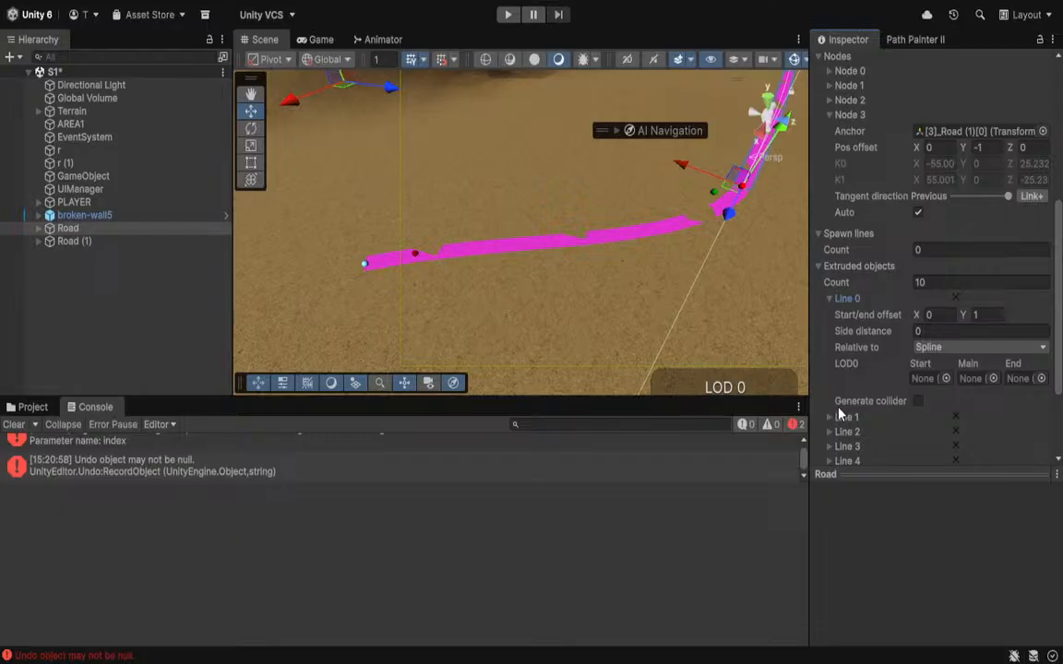
# Rejoin the split-off Road (1) segment to Road from the node at the split.
pyautogui.moveTo(701, 242); pyautogui.dragTo(665, 234, button='right')
pyautogui.click(596, 211)
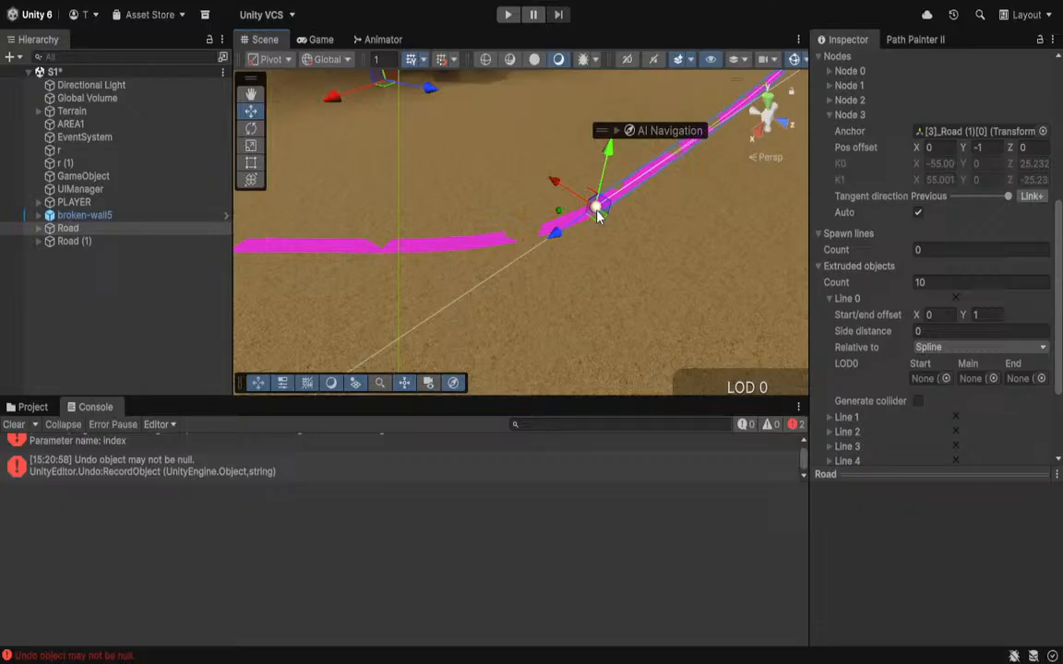
pyautogui.moveTo(594, 216); pyautogui.dragTo(399, 182, button='right')
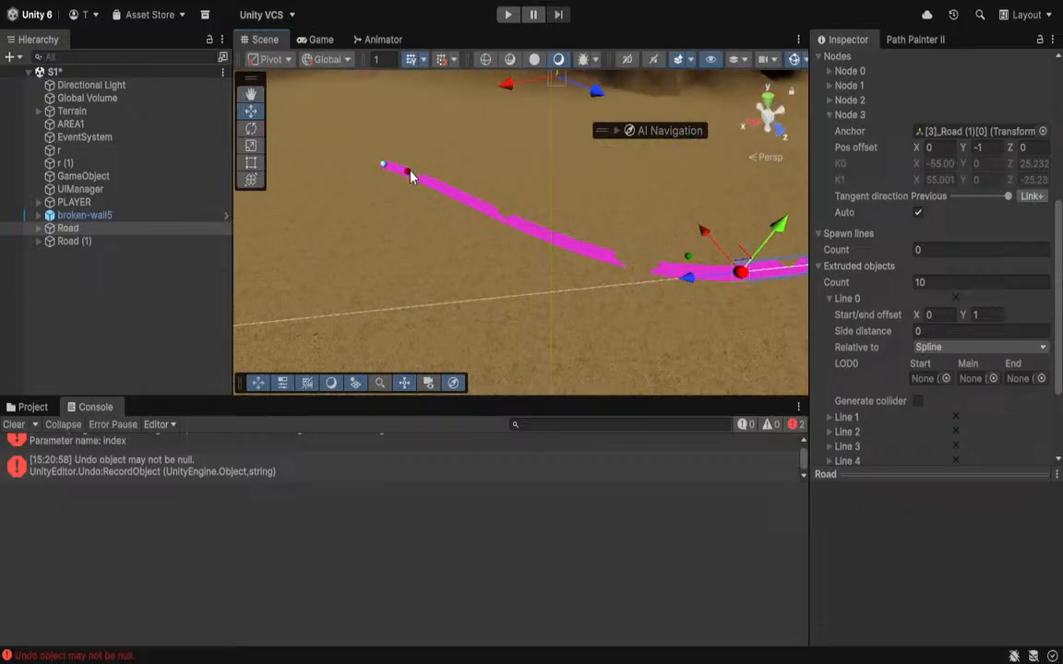
pyautogui.click(404, 173)
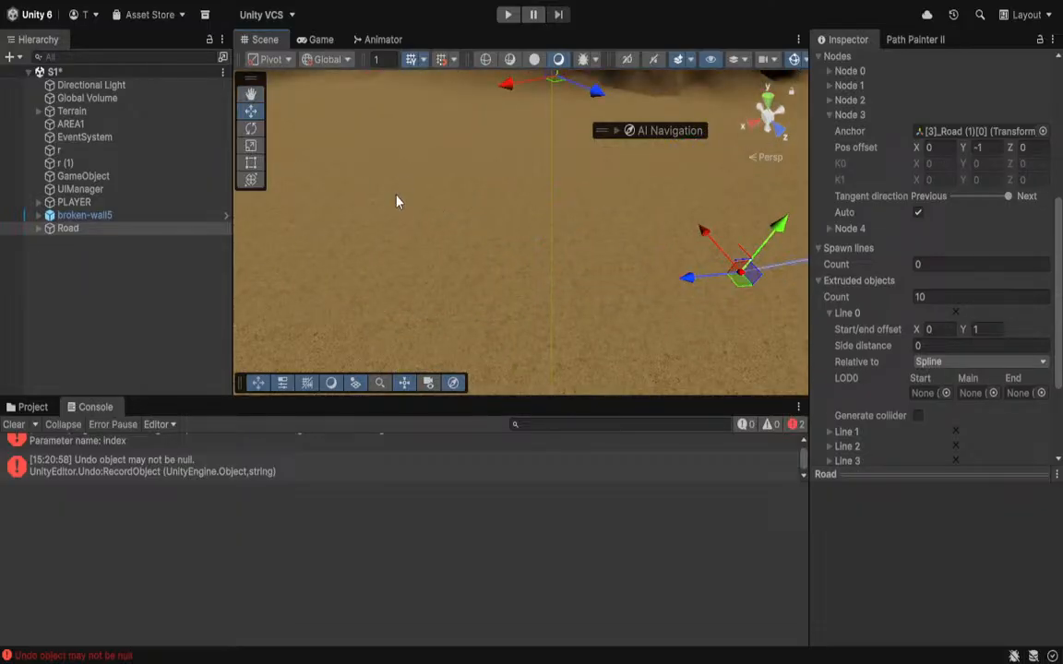
# Try moving Road's Node 3 at the joint, inspect the surrounding terrain, and undo the last change.
pyautogui.moveTo(770, 233); pyautogui.dragTo(743, 279)
pyautogui.moveTo(742, 280); pyautogui.dragTo(896, 176, button='right')
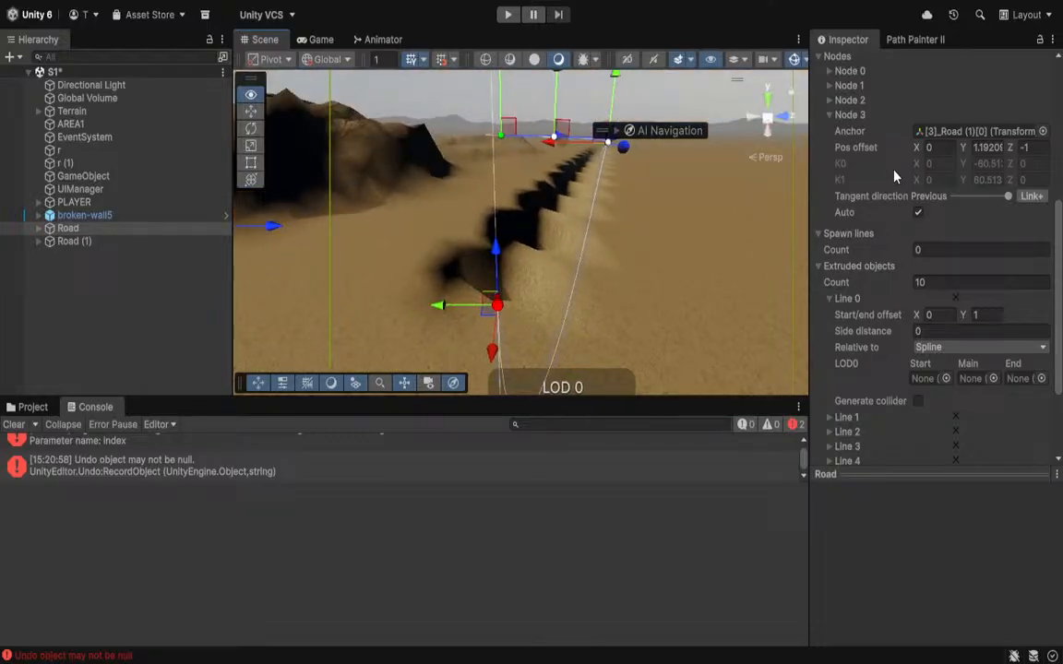
pyautogui.moveTo(895, 175); pyautogui.dragTo(882, 176, button='right')
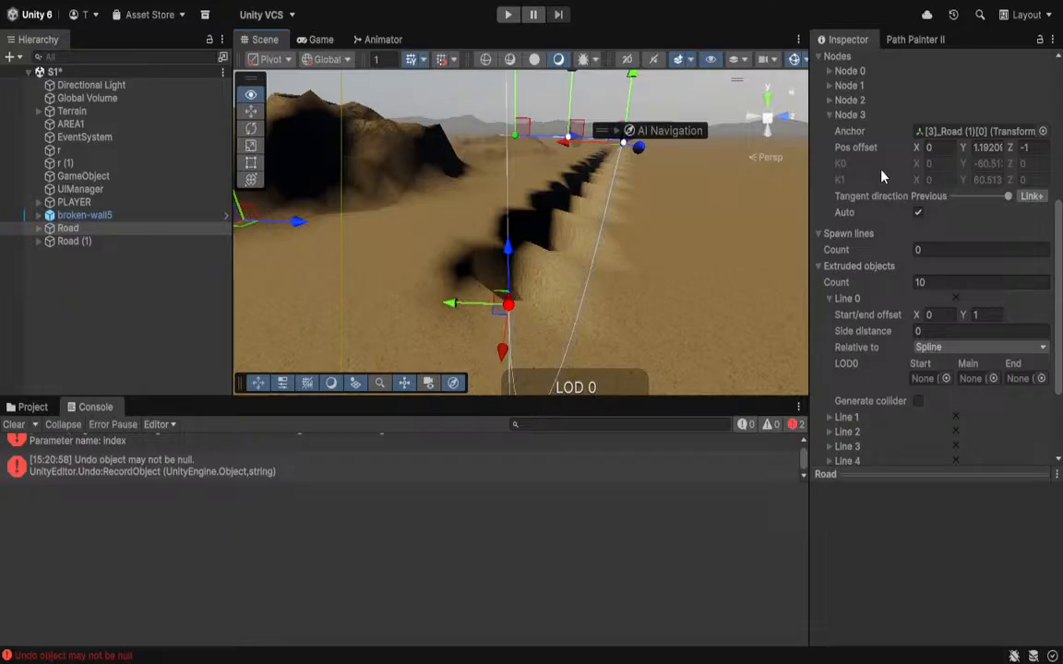
pyautogui.moveTo(880, 175); pyautogui.dragTo(876, 185, button='right')
pyautogui.hotkey('ctrl', 'z')
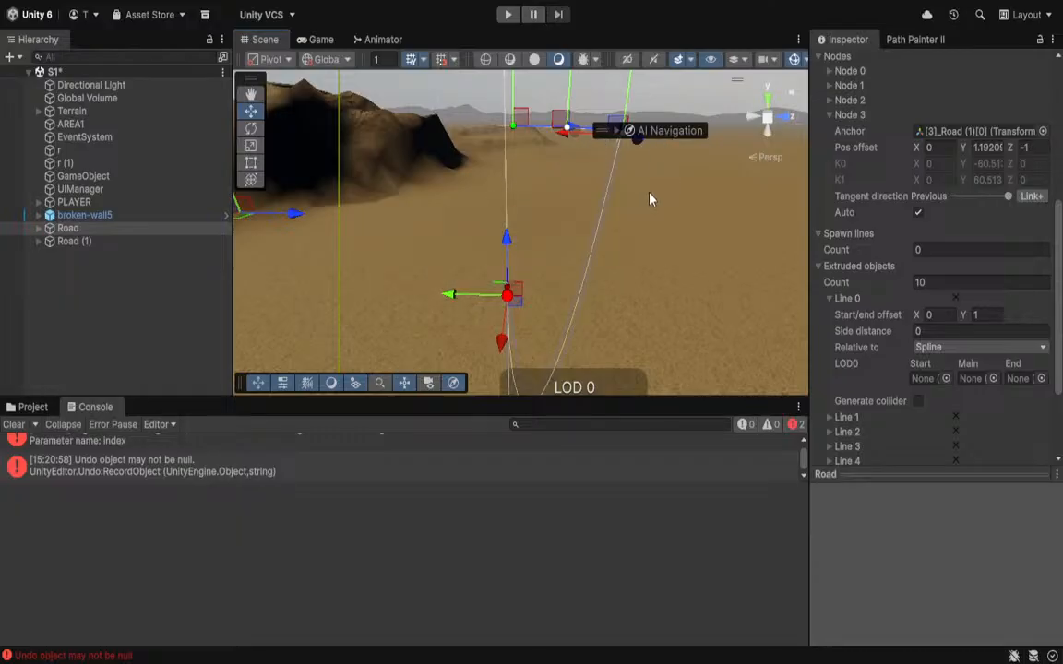
# Delete the remaining Road and Road (1) segments, and create a fresh Road spline object.
pyautogui.moveTo(635, 230); pyautogui.dragTo(592, 187, button='right')
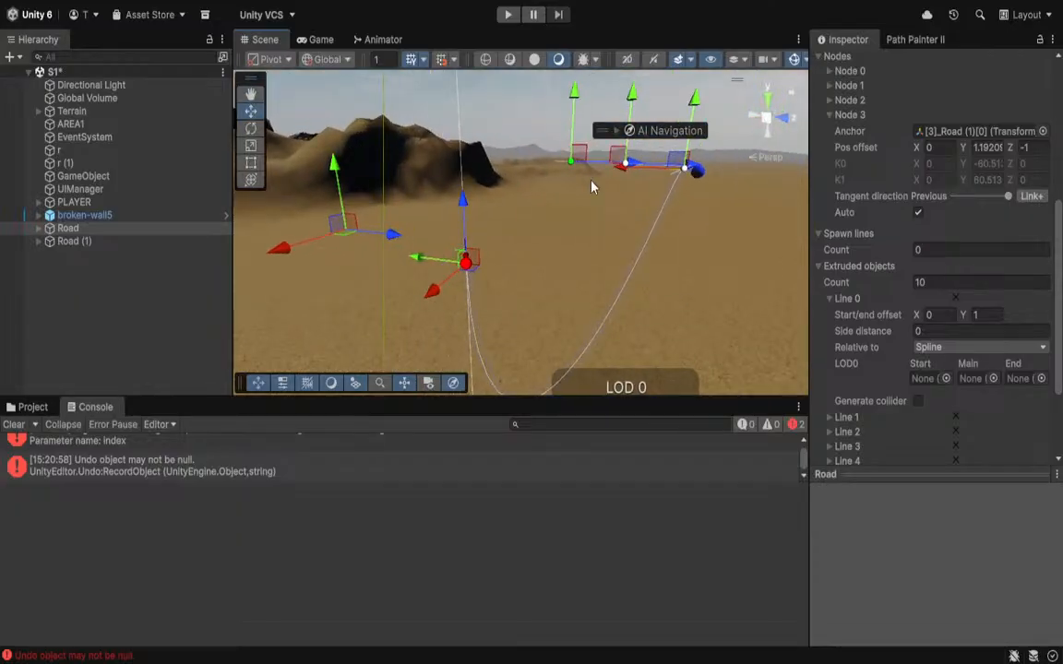
pyautogui.moveTo(533, 261); pyautogui.dragTo(519, 285, button='right')
pyautogui.click(516, 261)
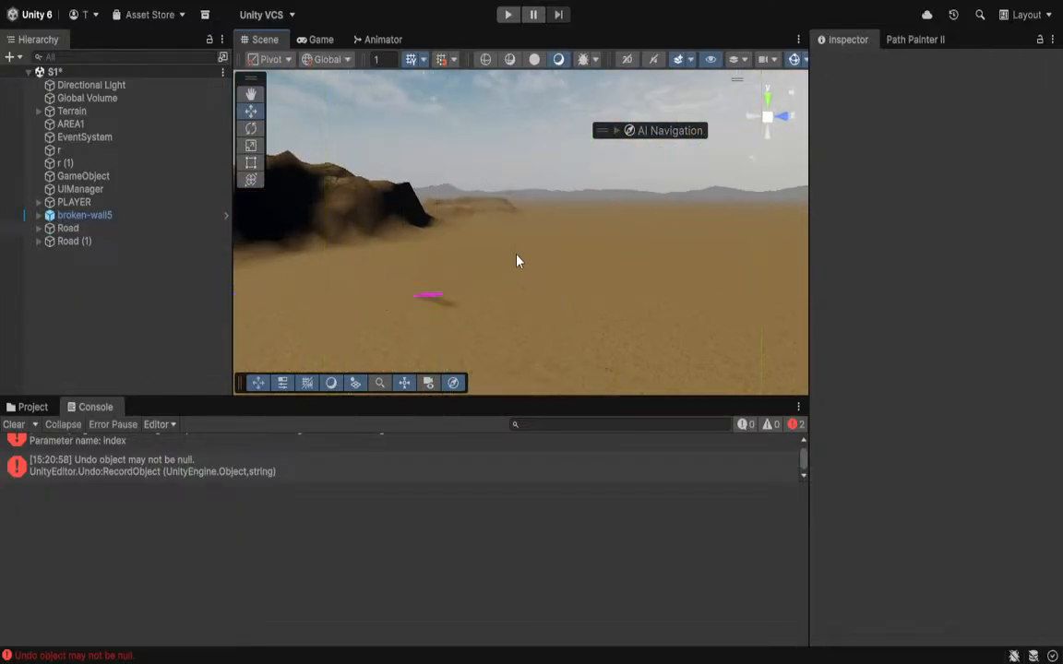
pyautogui.click(408, 296)
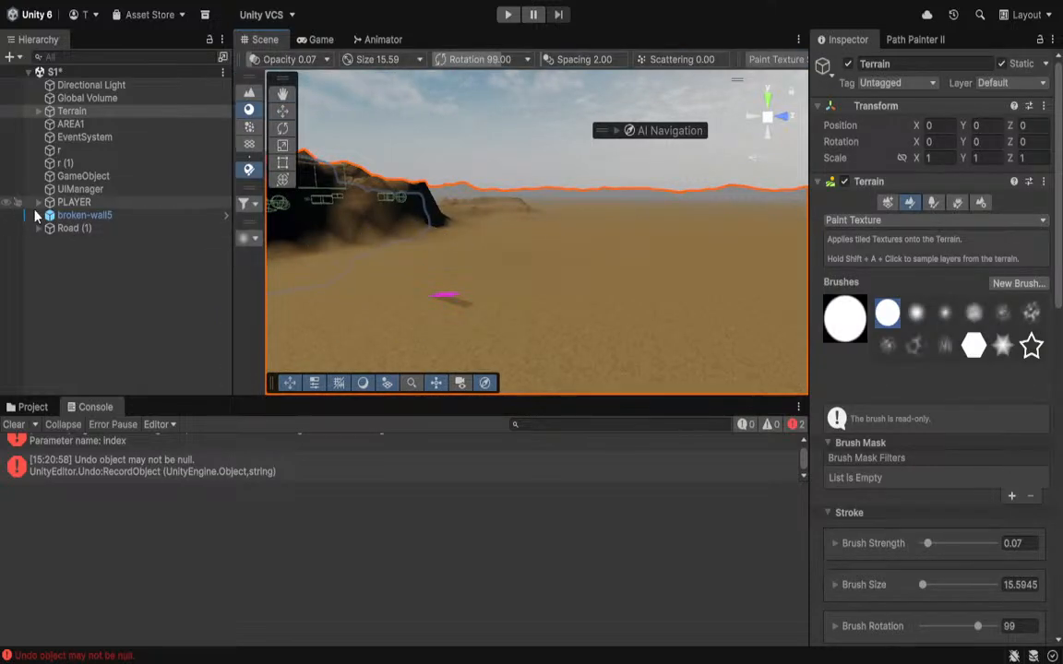
pyautogui.click(68, 229)
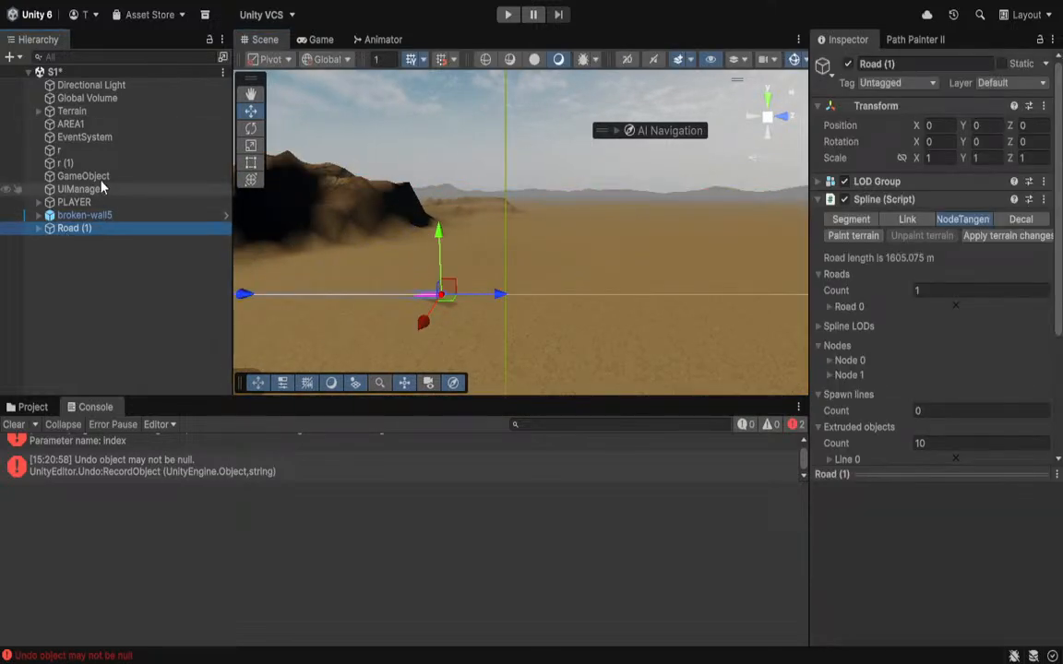
pyautogui.press('Delete')
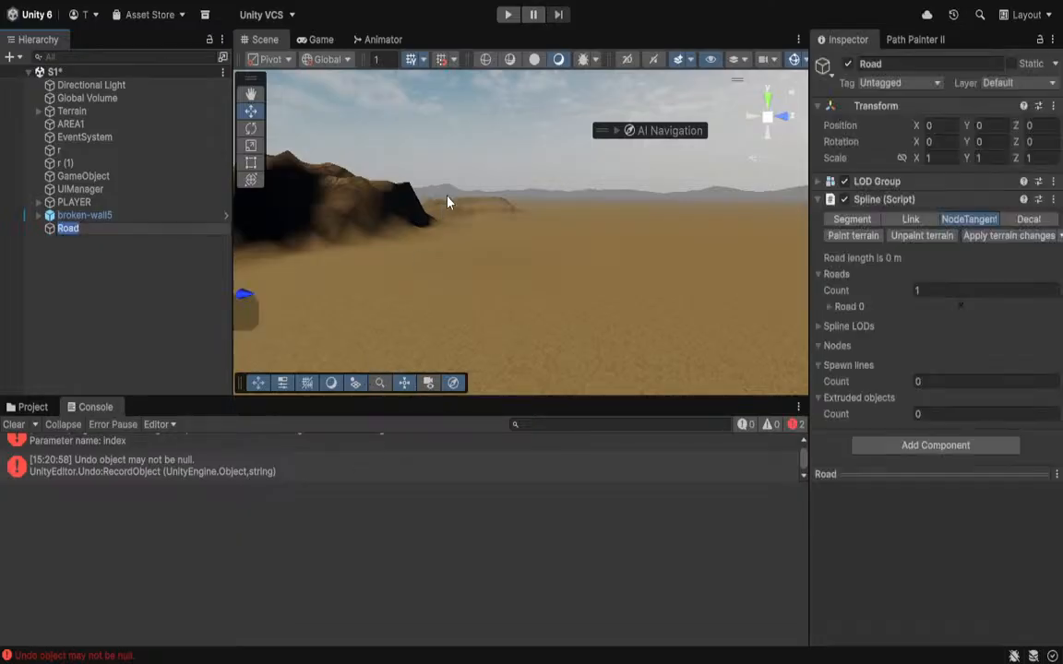
# Place three nodes for the new Road in a gentle curve about 39 m long across the sand near the rocks.
pyautogui.moveTo(448, 202); pyautogui.dragTo(461, 309, button='right')
pyautogui.click(496, 280)
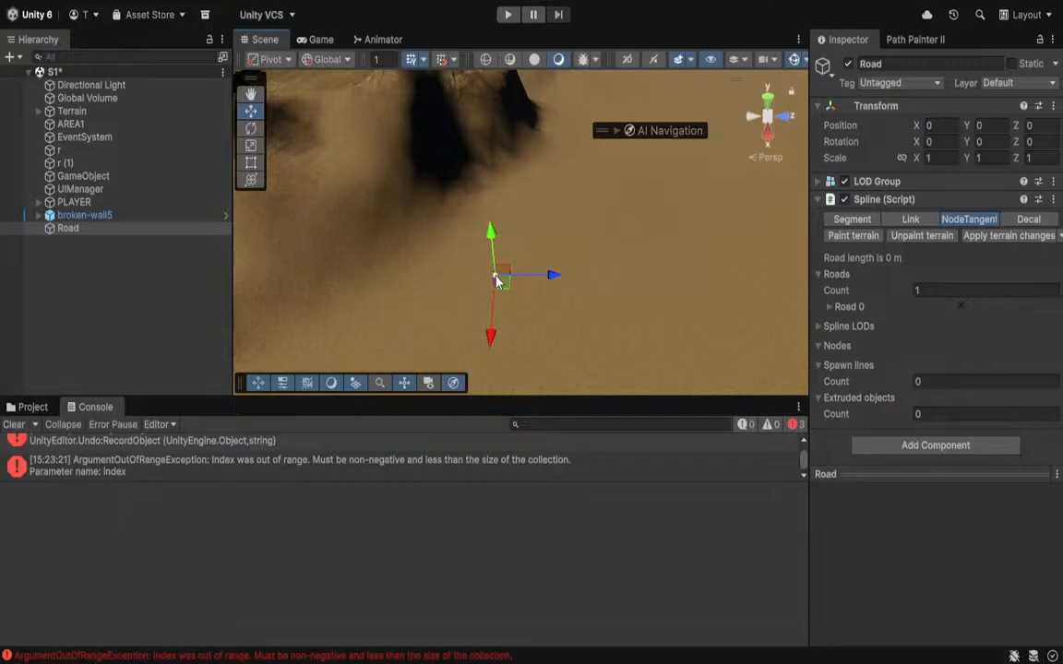
pyautogui.click(609, 225)
pyautogui.click(657, 174)
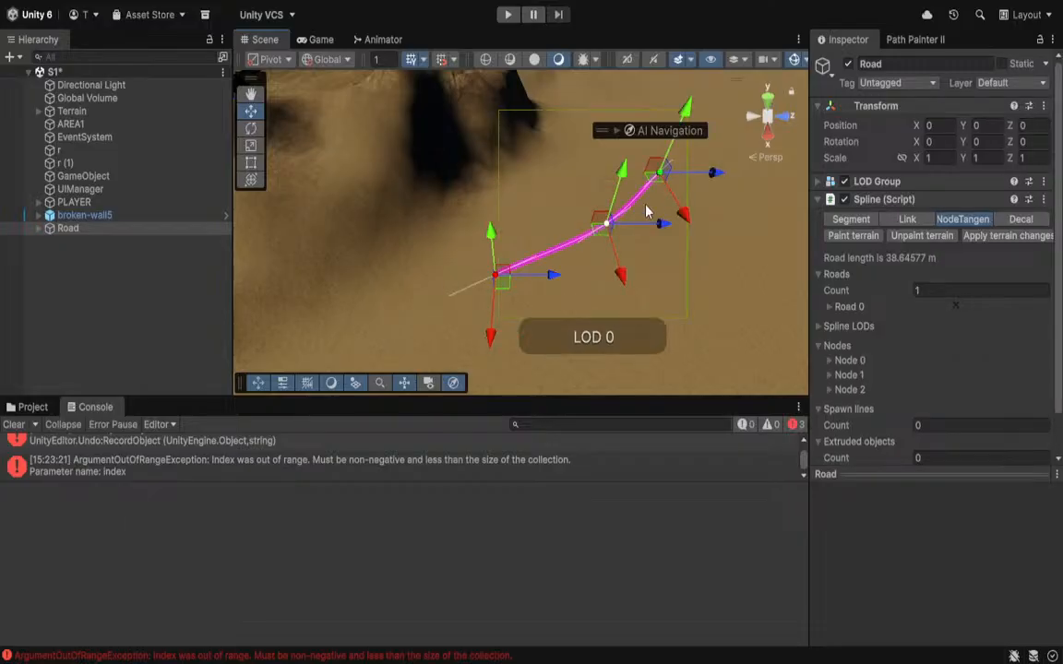
# Split Road into two segments at its middle node.
pyautogui.moveTo(645, 211); pyautogui.dragTo(593, 170, button='right')
pyautogui.press('w')
pyautogui.press('s')
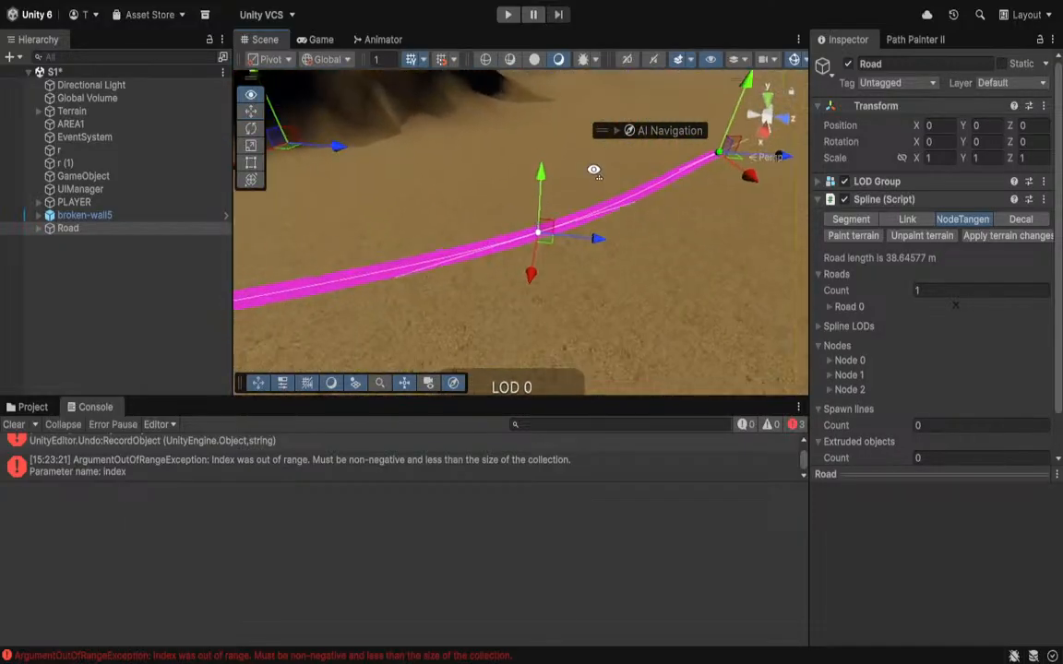
pyautogui.click(850, 221)
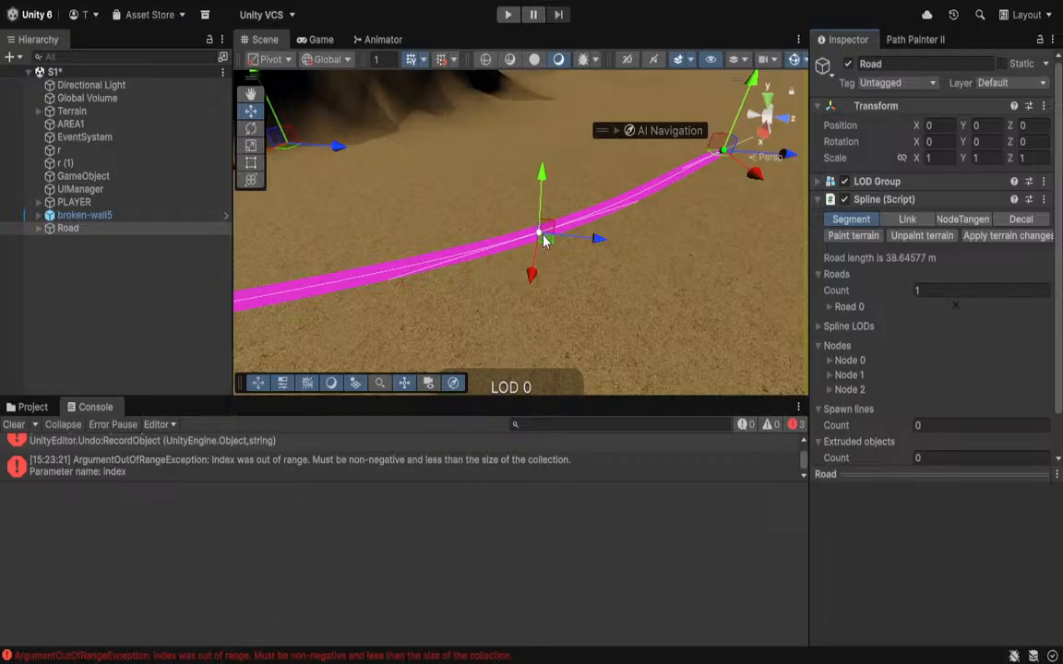
pyautogui.click(540, 235)
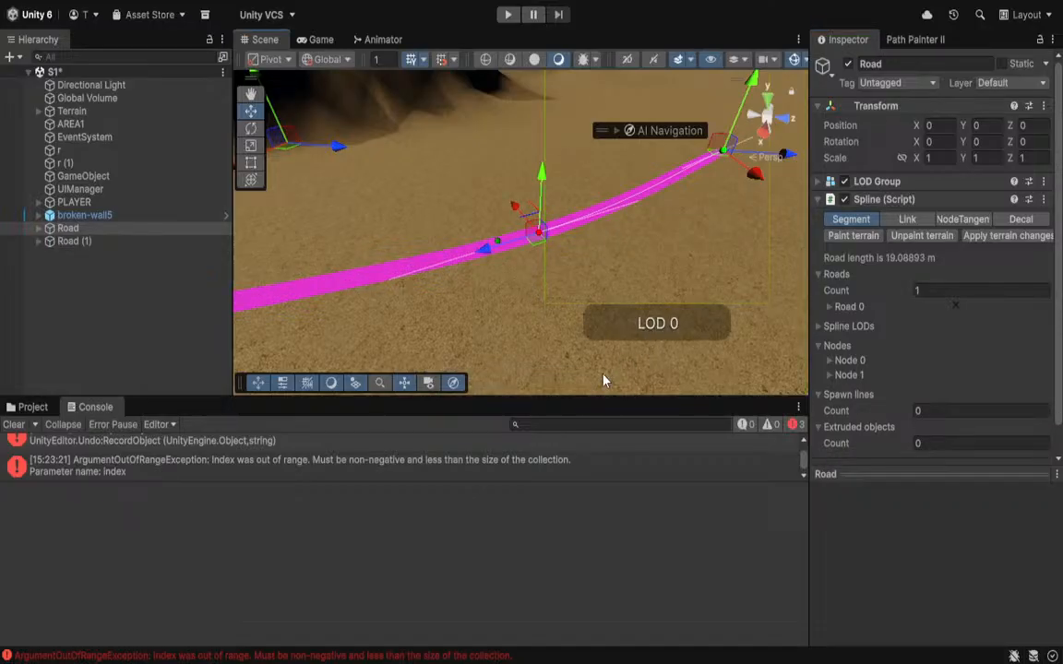
# Extend Road past its end with two more nodes, the second one doubling back toward the rocks.
pyautogui.moveTo(603, 380); pyautogui.dragTo(617, 252, button='right')
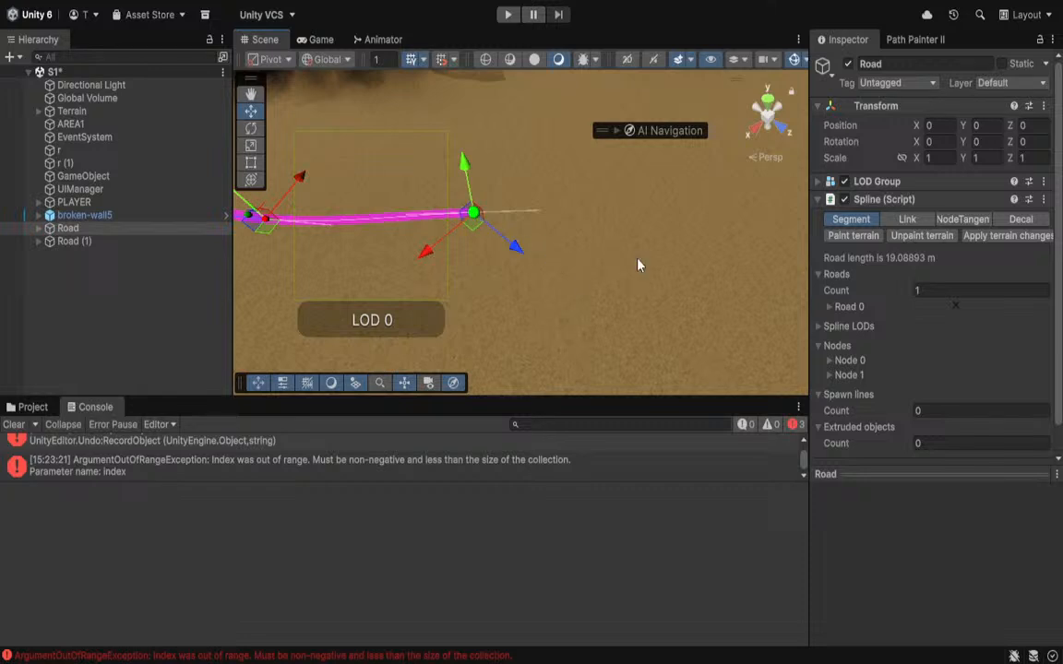
pyautogui.click(906, 219)
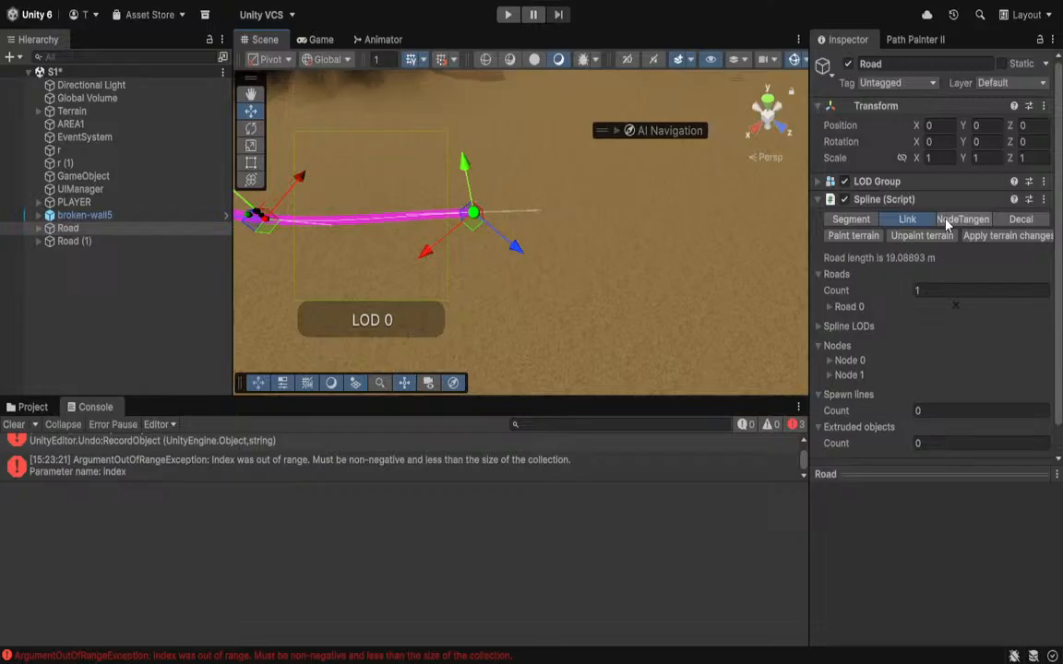
pyautogui.click(975, 226)
pyautogui.moveTo(474, 213); pyautogui.dragTo(620, 242)
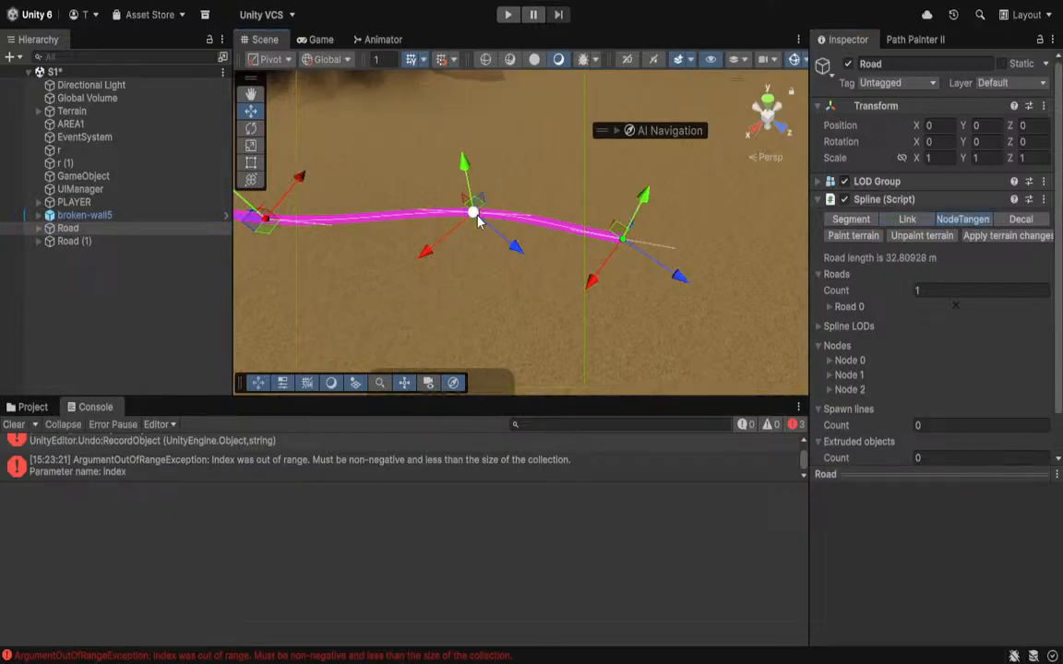
pyautogui.click(487, 137)
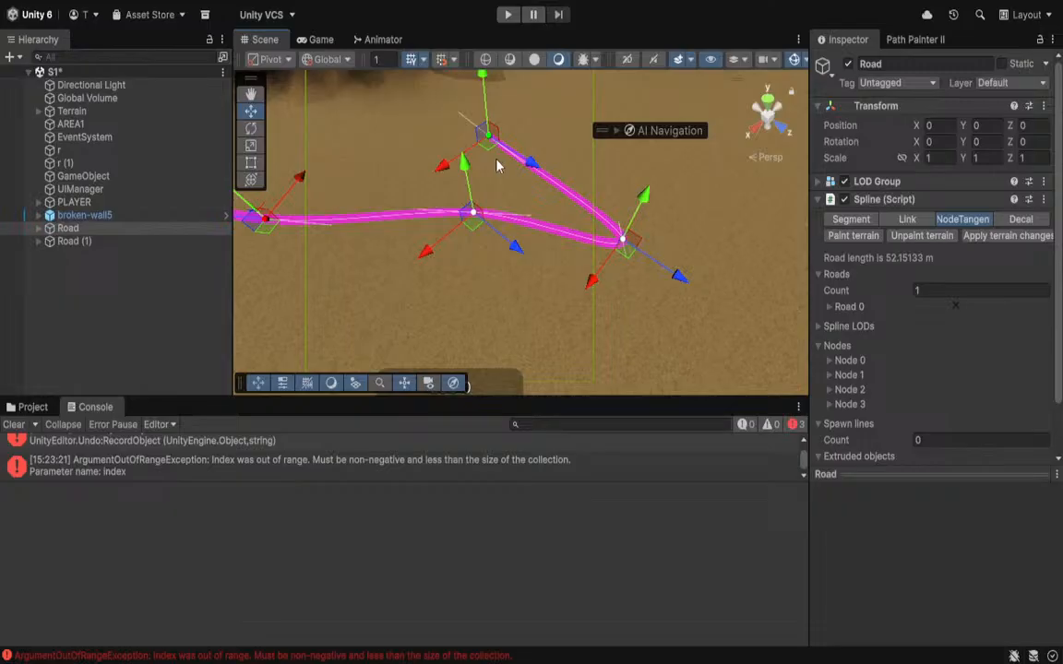
# Delete Road's two intermediate nodes so only its start node and the end node near the rocks remain.
pyautogui.keyDown('ctrl'); pyautogui.click(473, 216); pyautogui.keyUp('ctrl')
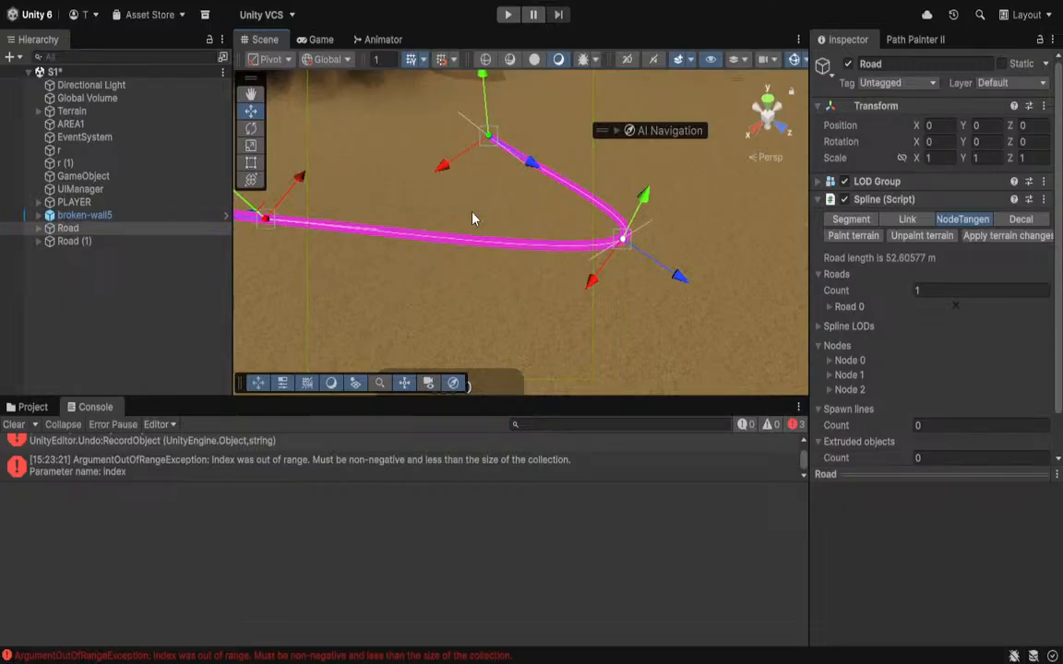
pyautogui.keyDown('ctrl'); pyautogui.click(623, 239); pyautogui.keyUp('ctrl')
pyautogui.moveTo(522, 214)
pyautogui.mouseDown(button='right')
pyautogui.moveTo(442, 70)
pyautogui.moveTo(443, 147)
pyautogui.moveTo(495, 211)
pyautogui.mouseUp(button='right')
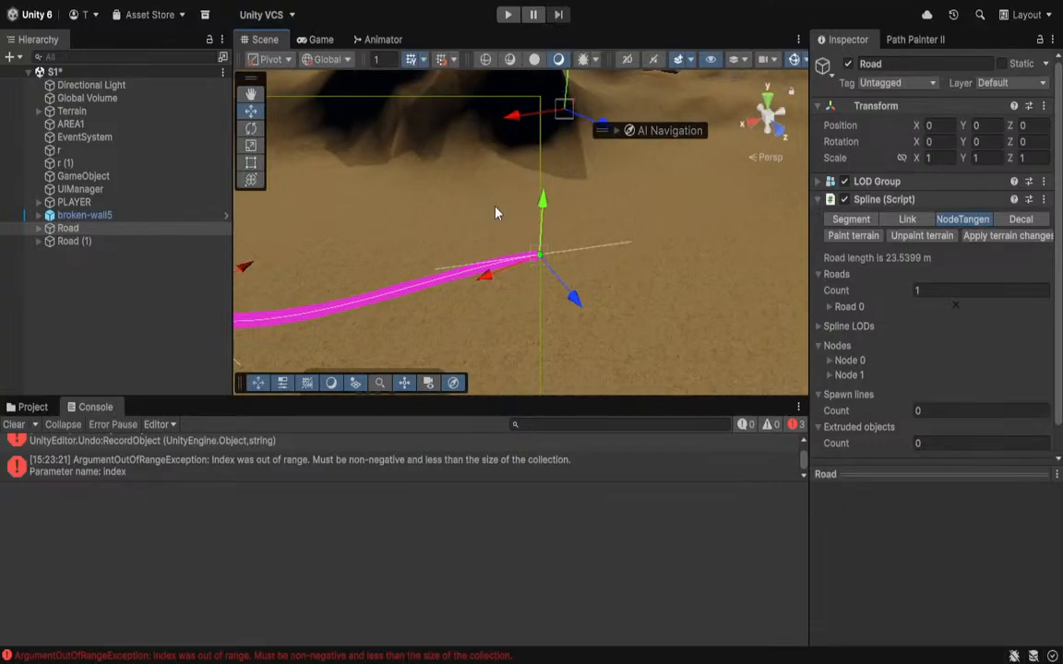
# Merge the Road (1) segment into Road by joining them from Road (1)'s far end node.
pyautogui.click(851, 220)
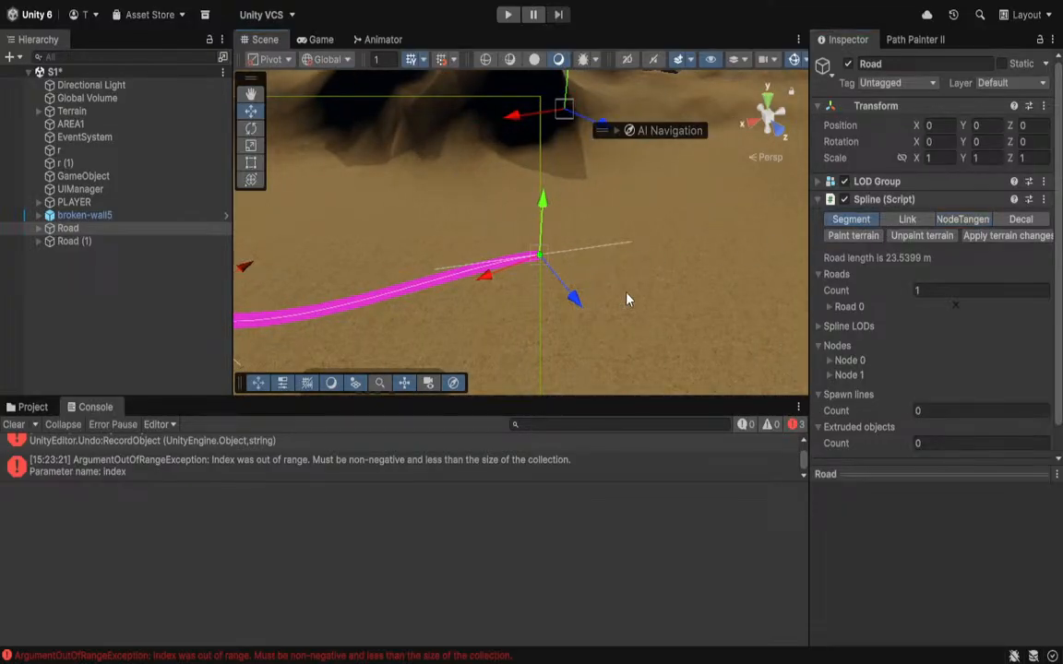
pyautogui.keyDown('shift'); pyautogui.click(564, 110); pyautogui.keyUp('shift')
pyautogui.click(540, 256)
pyautogui.press('f')
pyautogui.click(459, 225)
pyautogui.moveTo(473, 242); pyautogui.dragTo(609, 293, button='right')
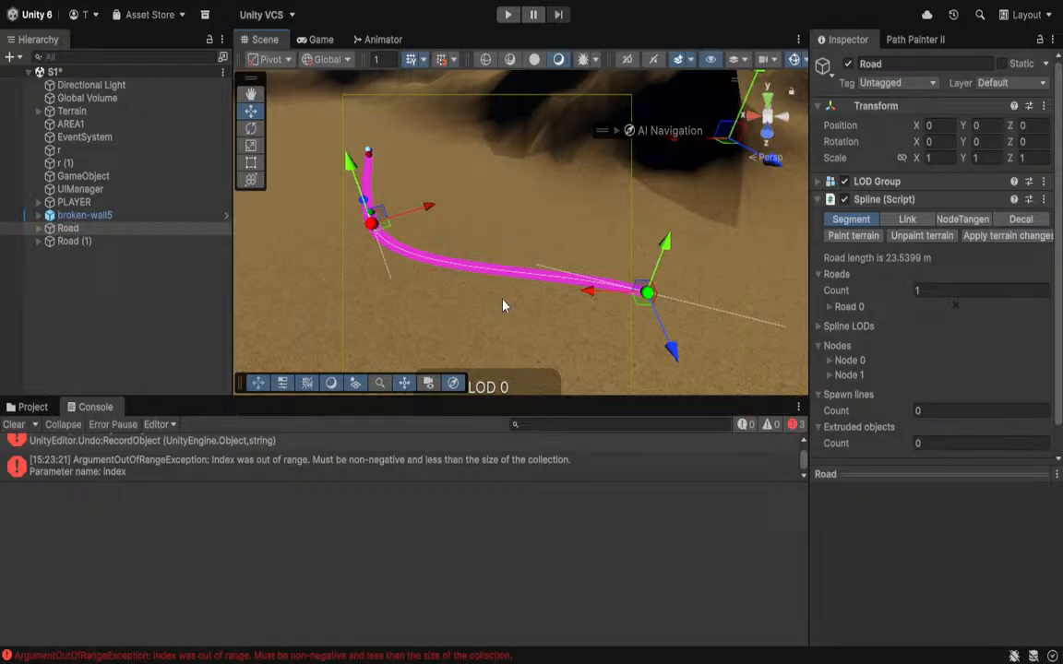
pyautogui.moveTo(503, 306); pyautogui.dragTo(563, 297, button='right')
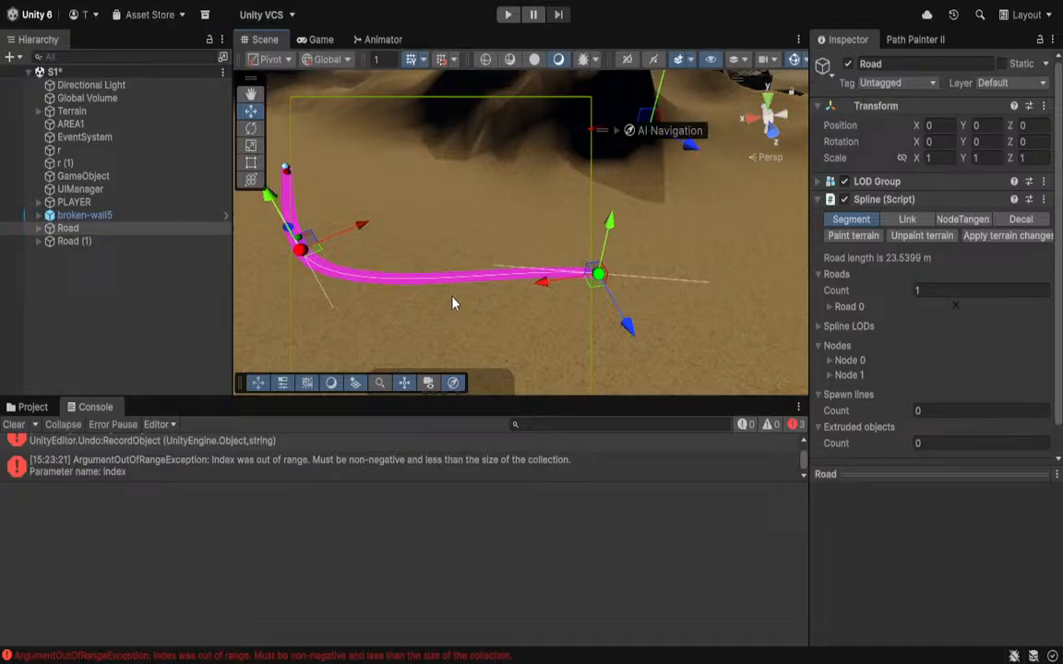
pyautogui.moveTo(406, 288); pyautogui.dragTo(454, 273, button='right')
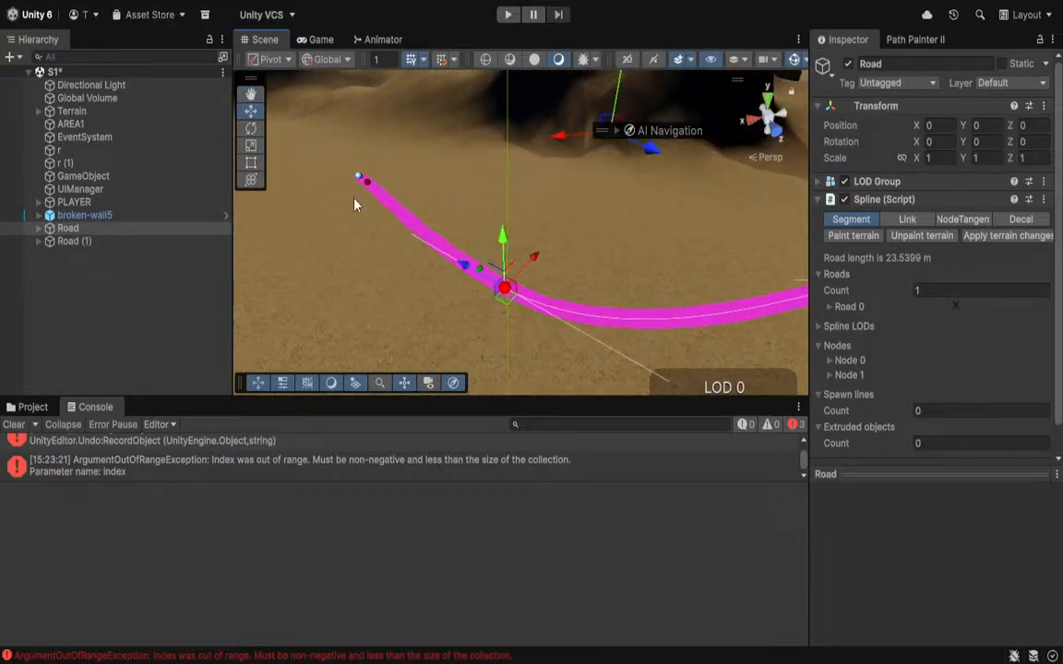
pyautogui.click(366, 185)
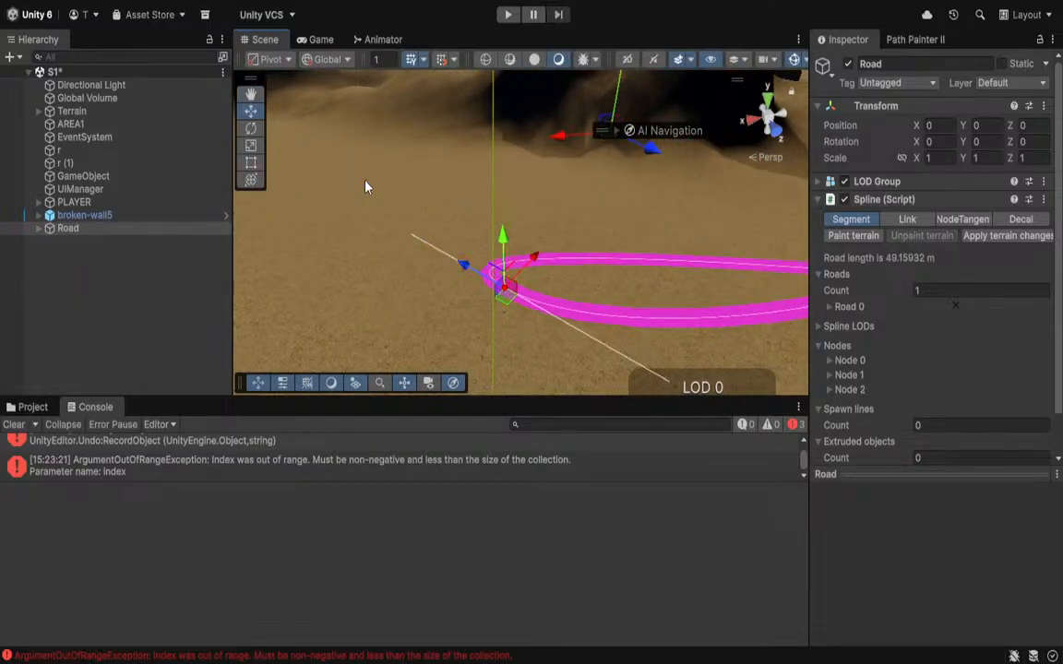
# Undo the last change to the merged Road and inspect its far end.
pyautogui.moveTo(528, 229); pyautogui.dragTo(592, 222, button='right')
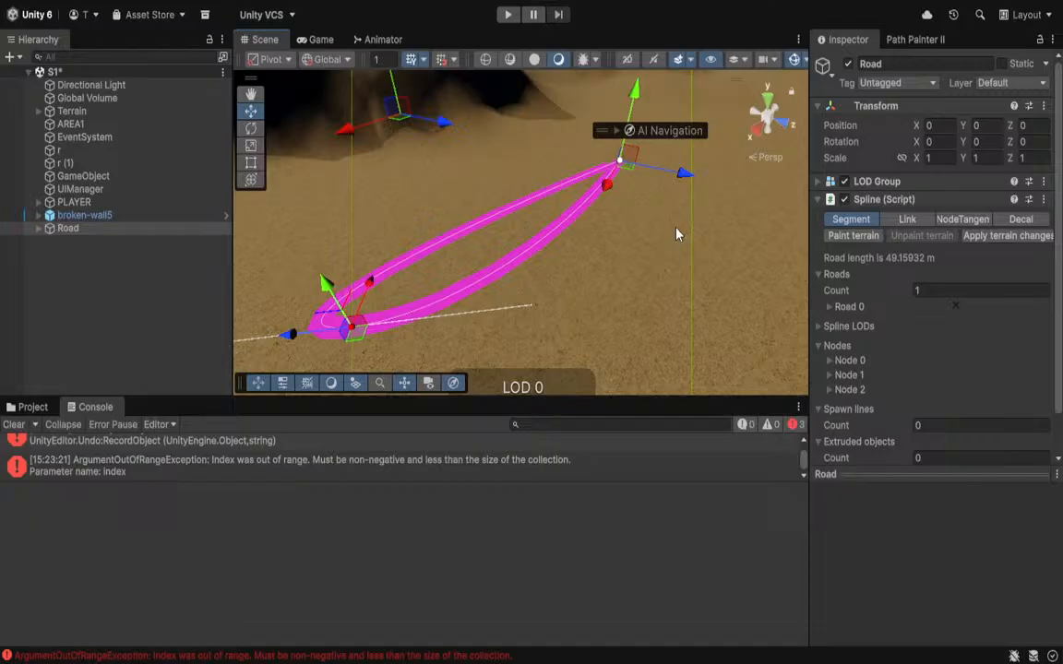
pyautogui.hotkey('ctrl', 'z')
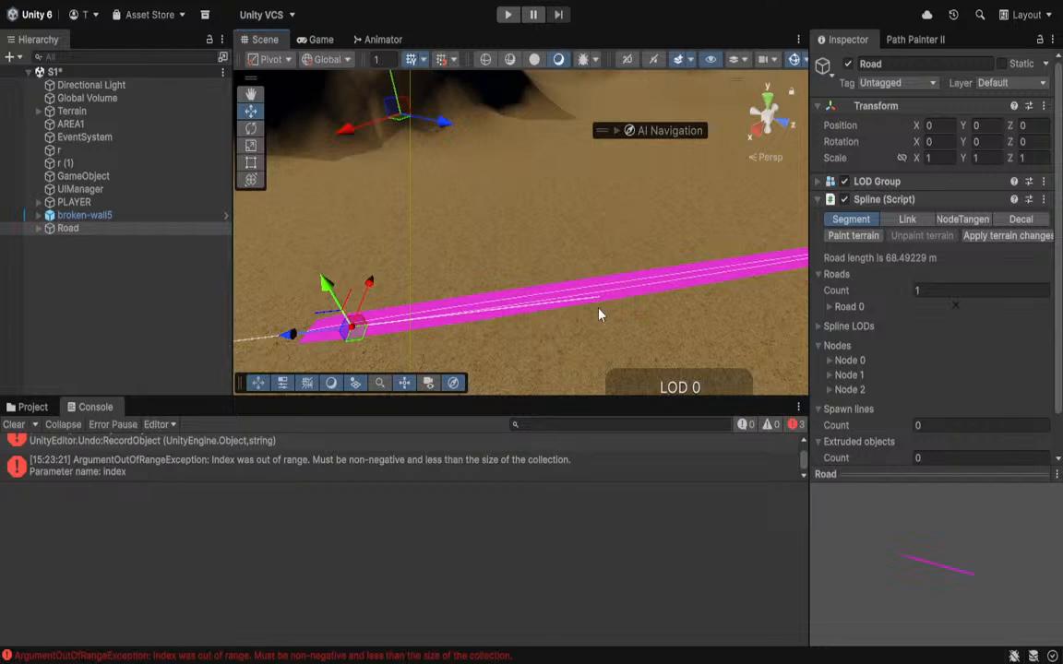
pyautogui.moveTo(600, 313)
pyautogui.mouseDown(button='right')
pyautogui.moveTo(704, 209)
pyautogui.moveTo(616, 231)
pyautogui.moveTo(589, 304)
pyautogui.mouseUp(button='right')
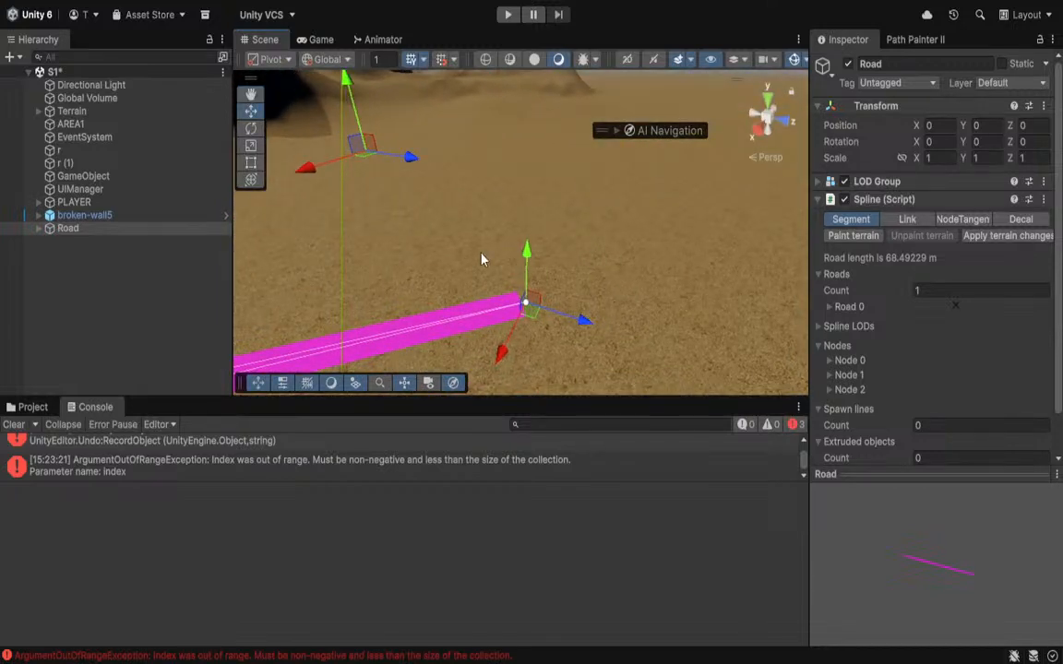
pyautogui.moveTo(480, 257); pyautogui.dragTo(371, 334, button='right')
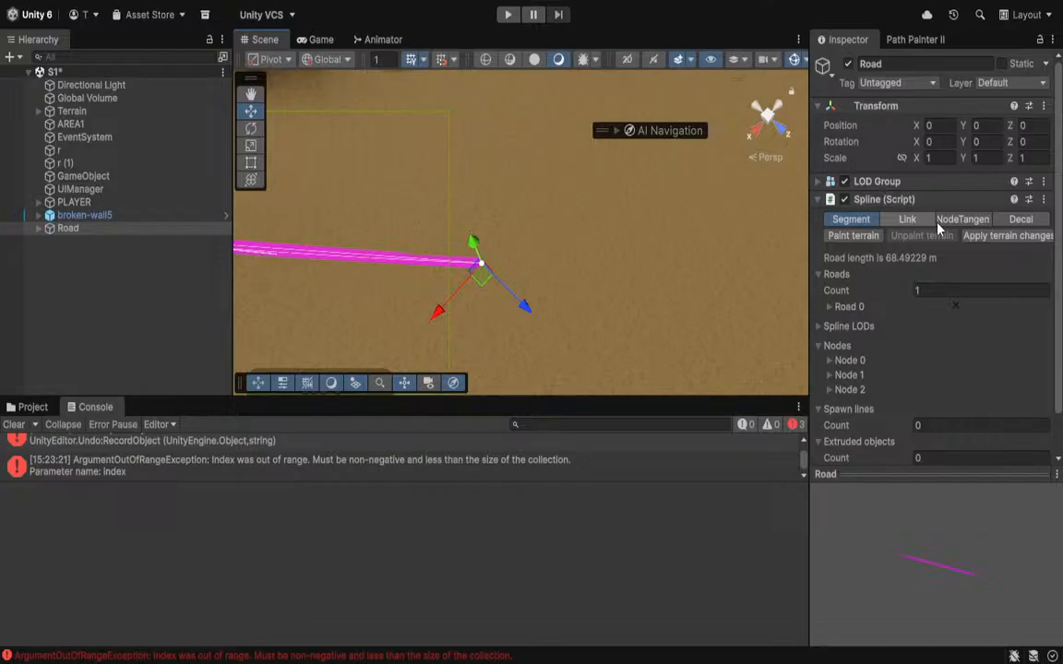
# Try adding a node beyond Road's far end twice, undoing each attempt.
pyautogui.click(962, 219)
pyautogui.click(651, 228)
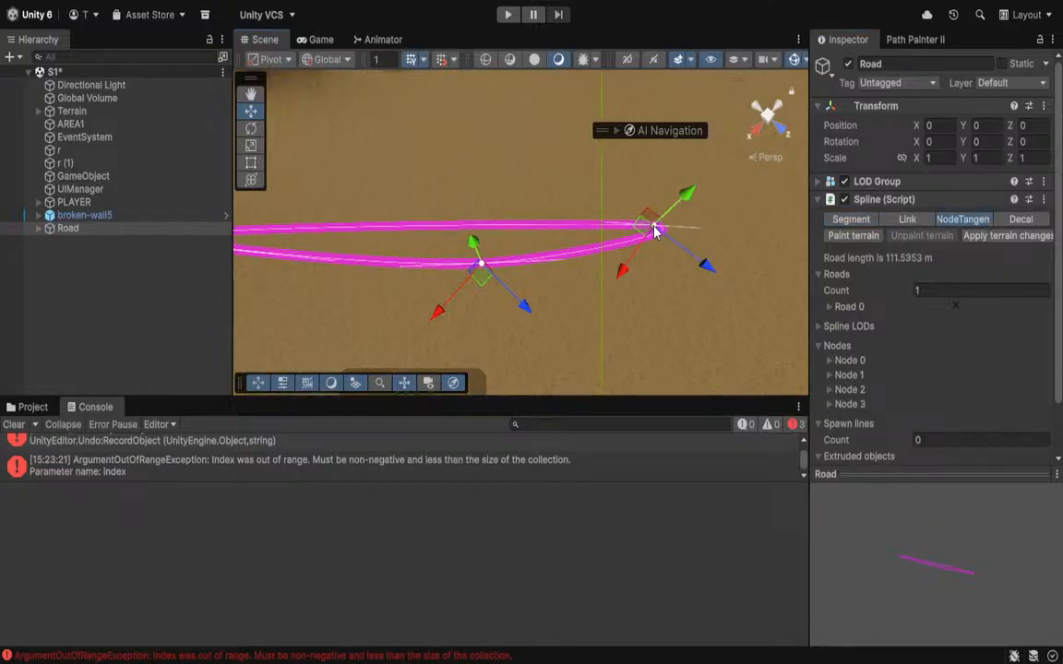
pyautogui.hotkey('ctrl', 'z')
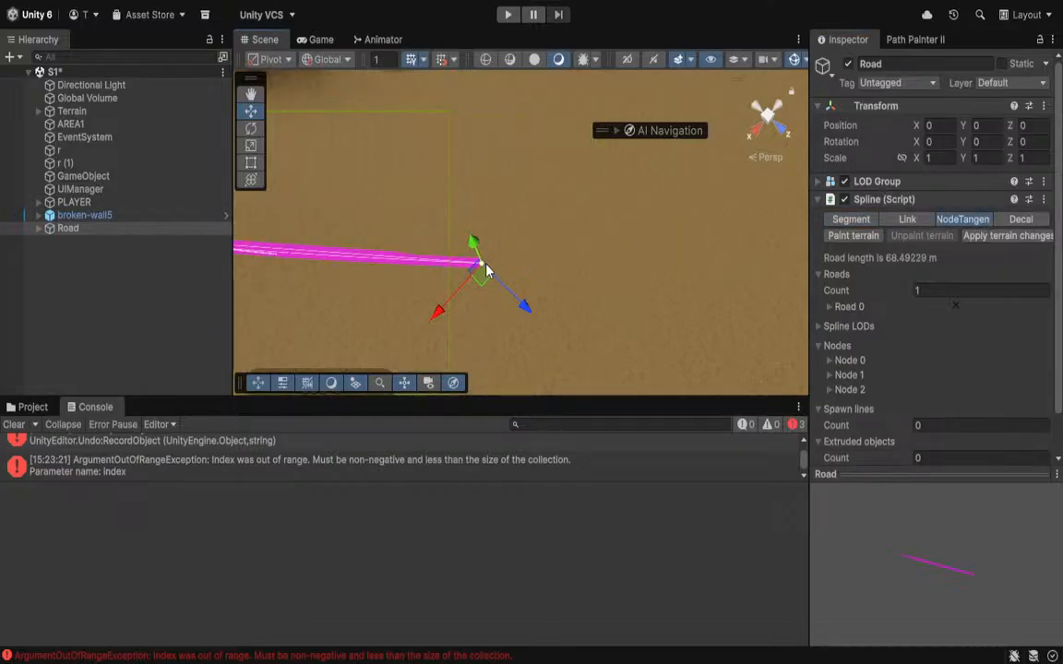
pyautogui.click(481, 265)
pyautogui.click(601, 182)
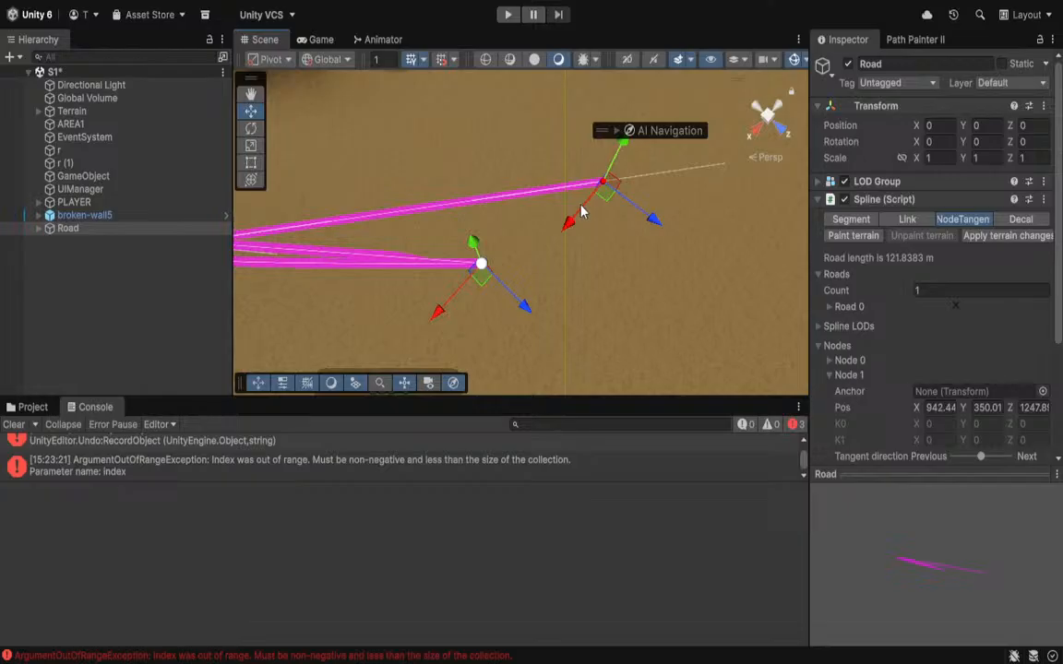
pyautogui.hotkey('ctrl', 'z')
# Extend Road with nodes across the open sand in a wide bend, about 143 m long in total.
pyautogui.click(664, 220)
pyautogui.moveTo(540, 256); pyautogui.dragTo(539, 51, button='right')
pyautogui.click(570, 170)
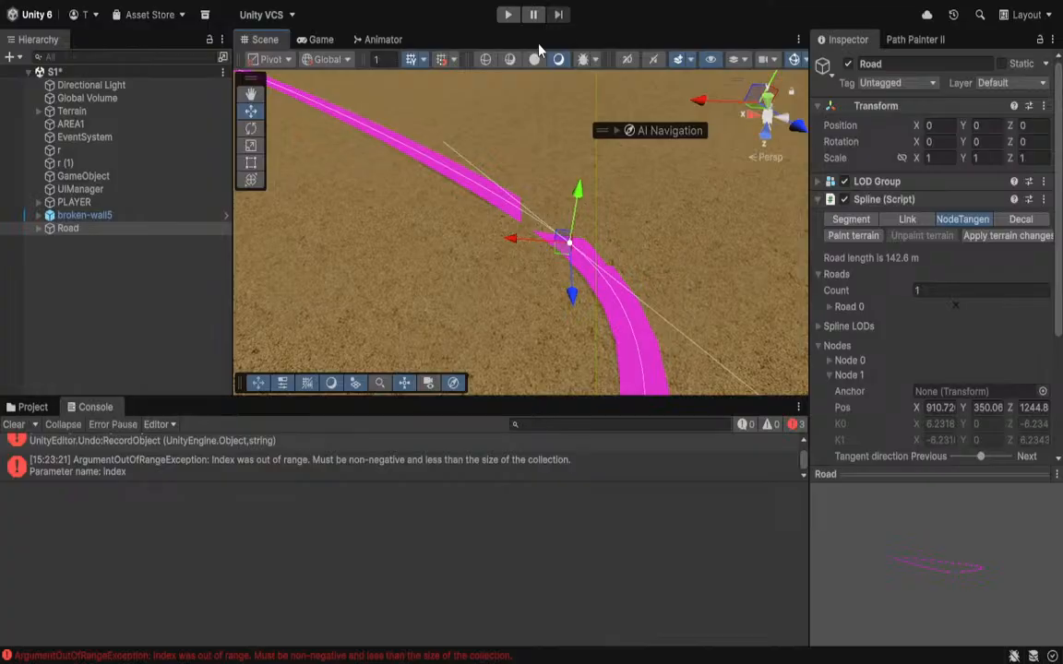
# Create a second spline object, Road (1), and place two nodes about 15 m apart beside Road's bend.
pyautogui.moveTo(249, 192); pyautogui.dragTo(138, 278, button='right')
pyautogui.click(130, 272)
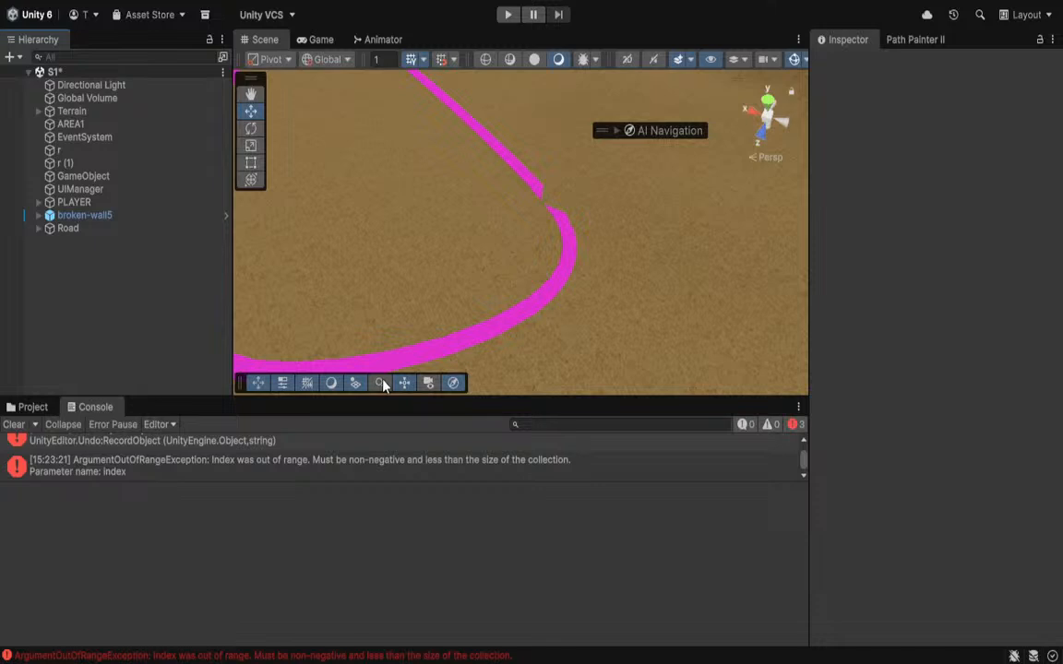
pyautogui.hotkey('ctrl', 'z')
pyautogui.moveTo(383, 195); pyautogui.dragTo(593, 249, button='right')
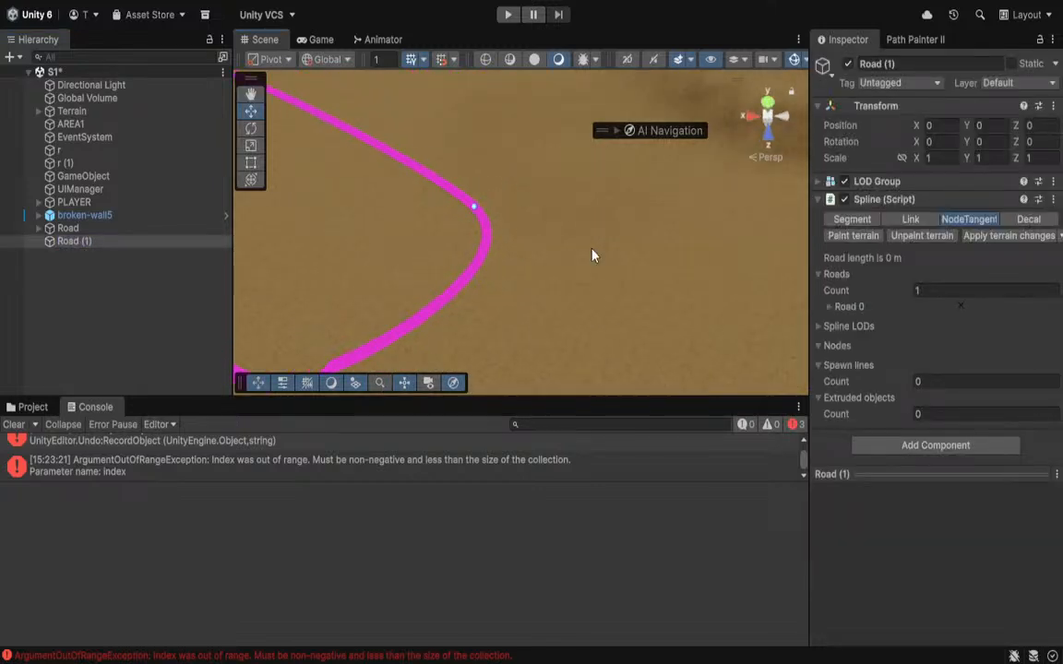
pyautogui.click(645, 244)
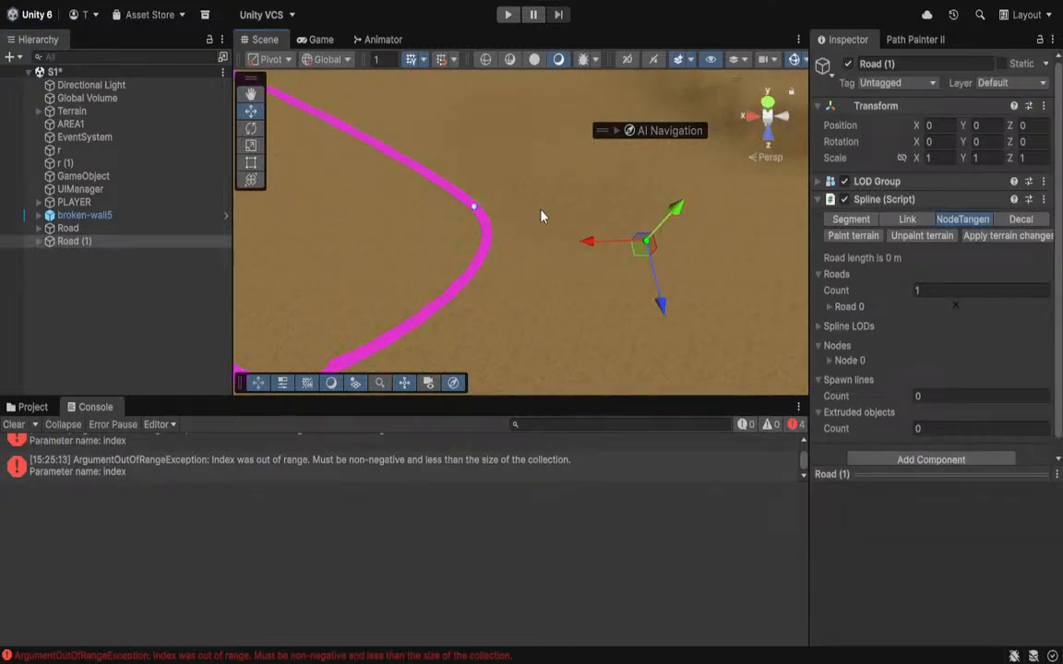
pyautogui.click(512, 173)
pyautogui.moveTo(516, 139); pyautogui.dragTo(522, 123)
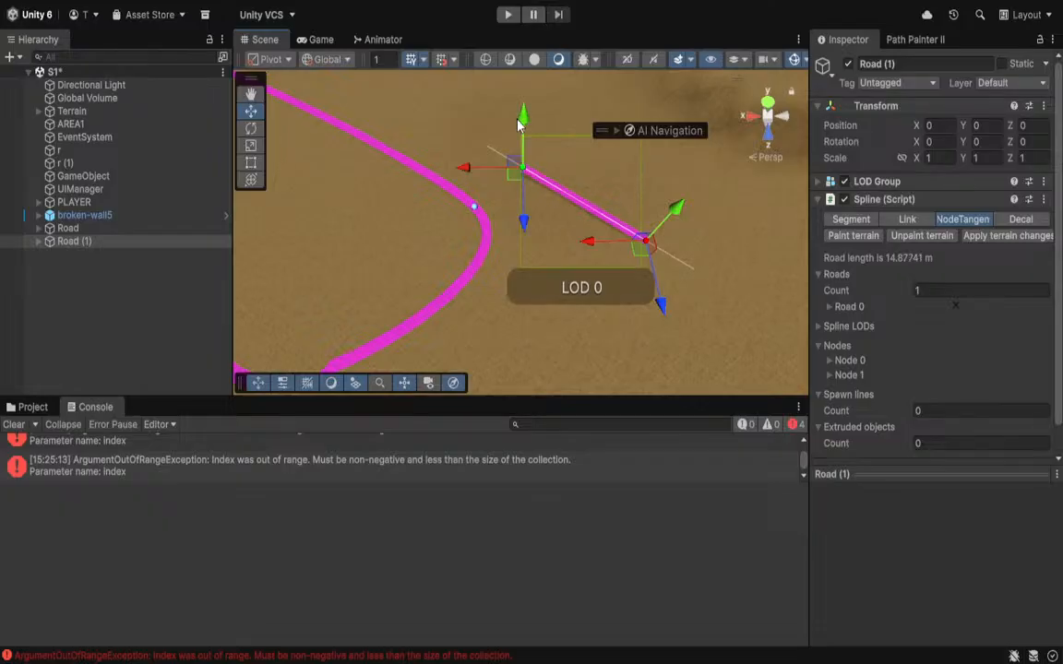
# Link Road (1)'s near end node to the node on Road's bend.
pyautogui.click(879, 222)
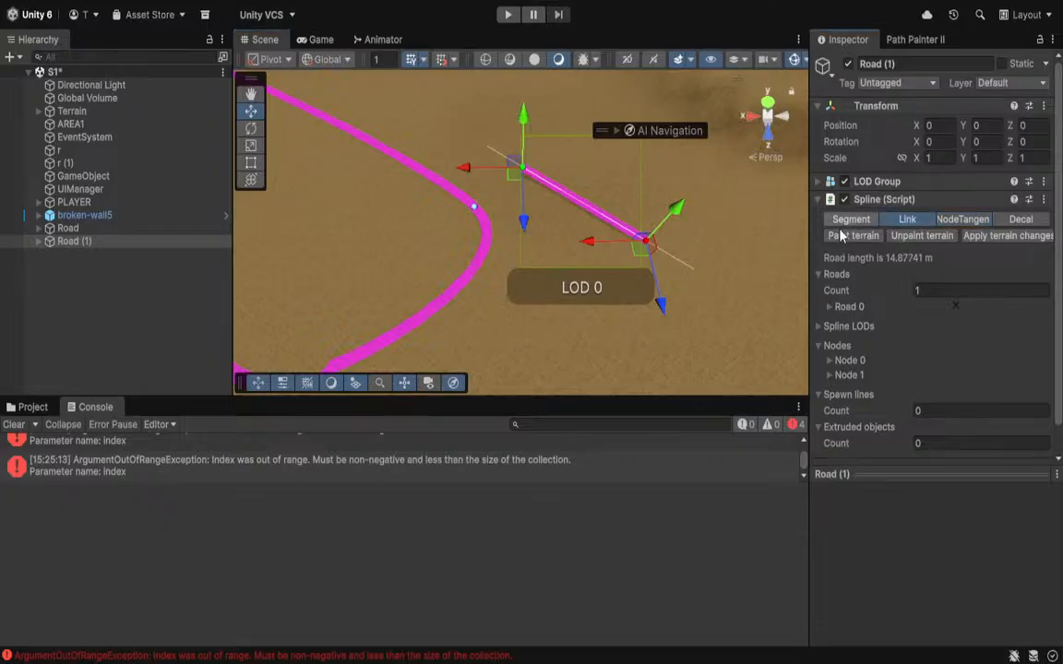
pyautogui.click(474, 209)
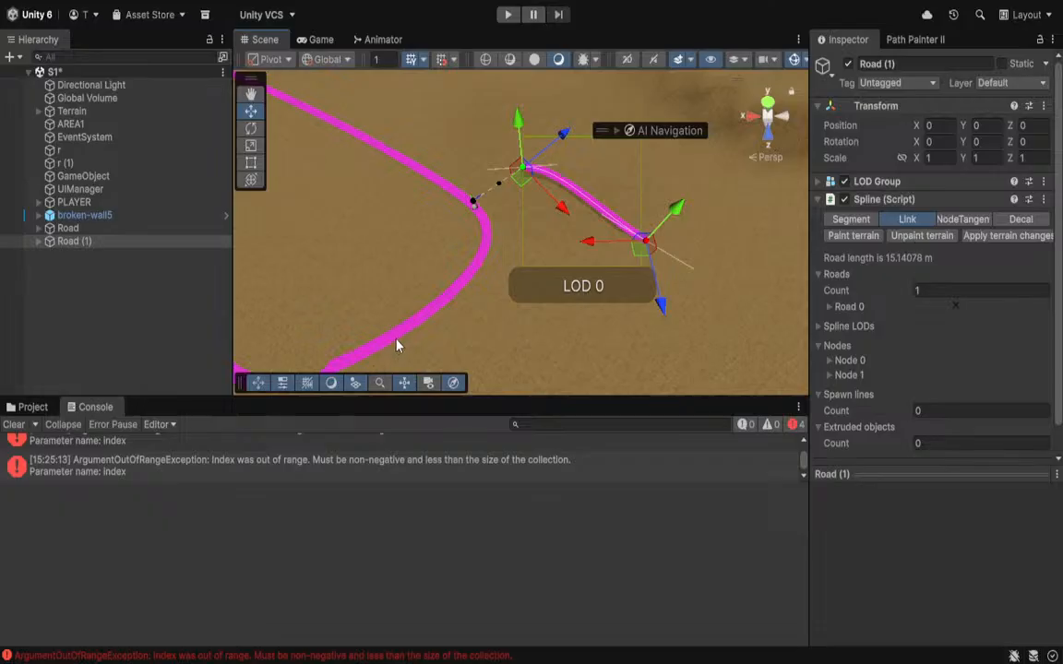
pyautogui.moveTo(515, 234); pyautogui.dragTo(461, 141, button='right')
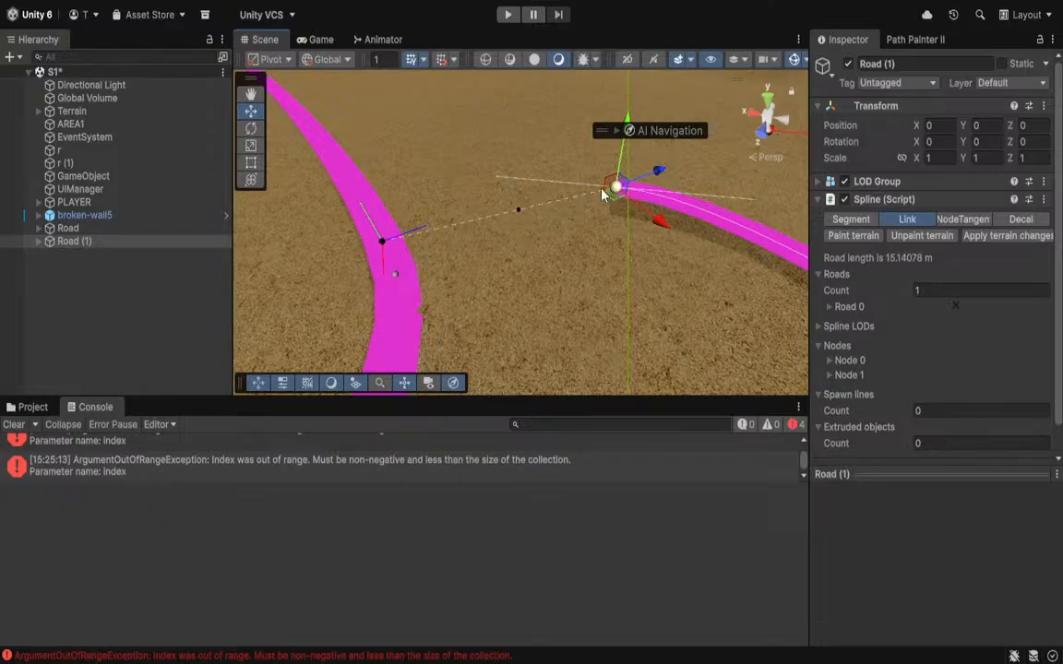
# Remove the link between Road (1)'s end node and Road, and link the two again.
pyautogui.click(385, 245)
pyautogui.click(618, 189)
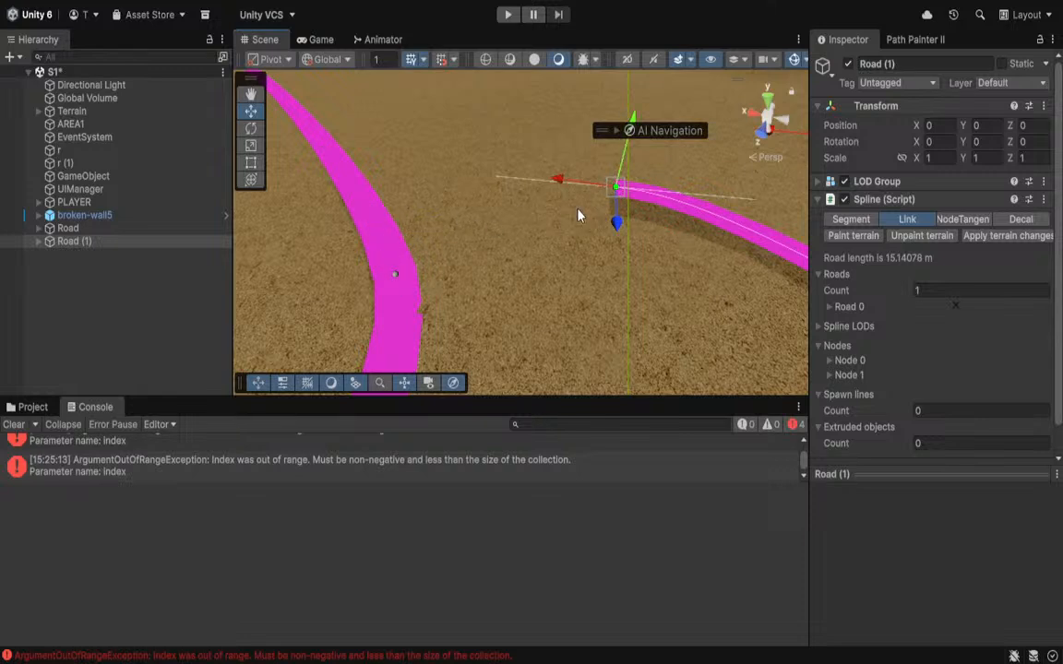
pyautogui.click(392, 281)
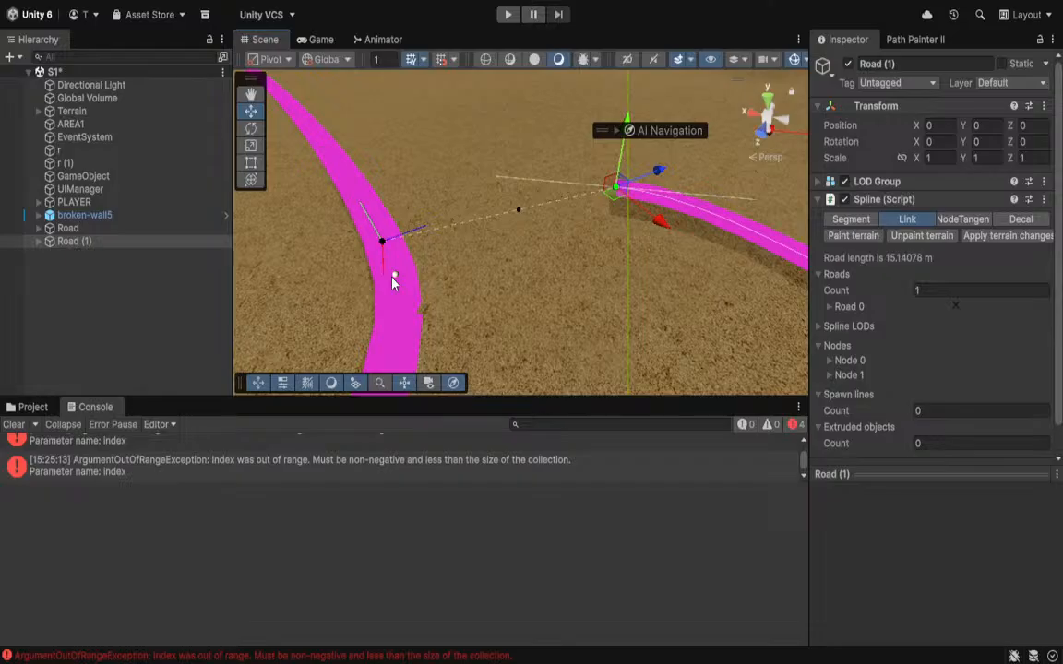
# Unlink Road (1)'s end node from Road and move it closer to Road's bend.
pyautogui.click(850, 219)
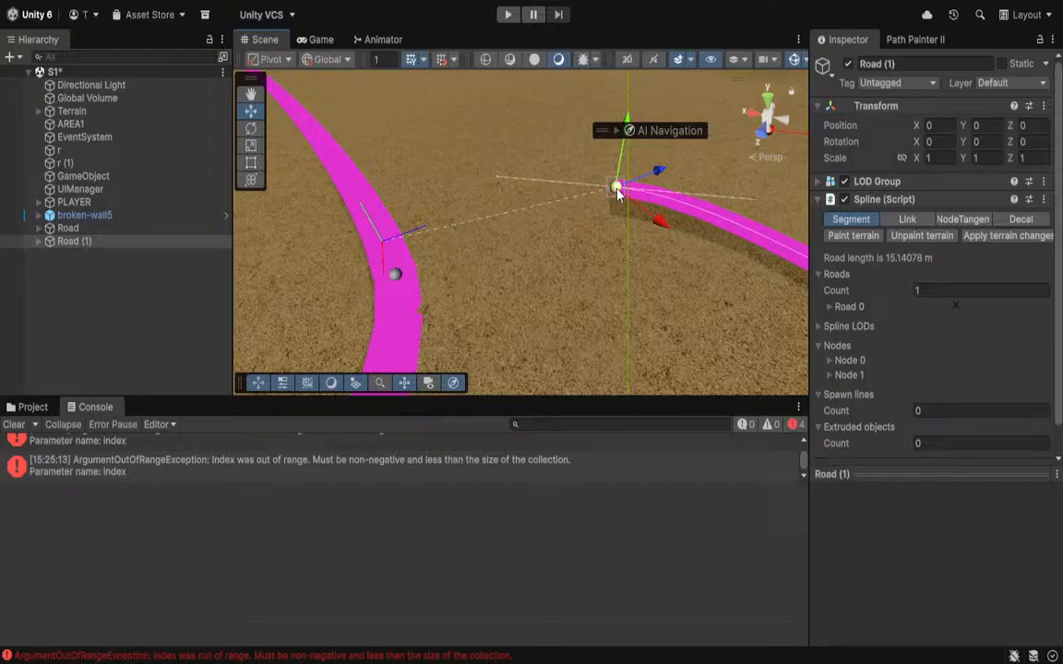
pyautogui.click(904, 219)
pyautogui.click(380, 247)
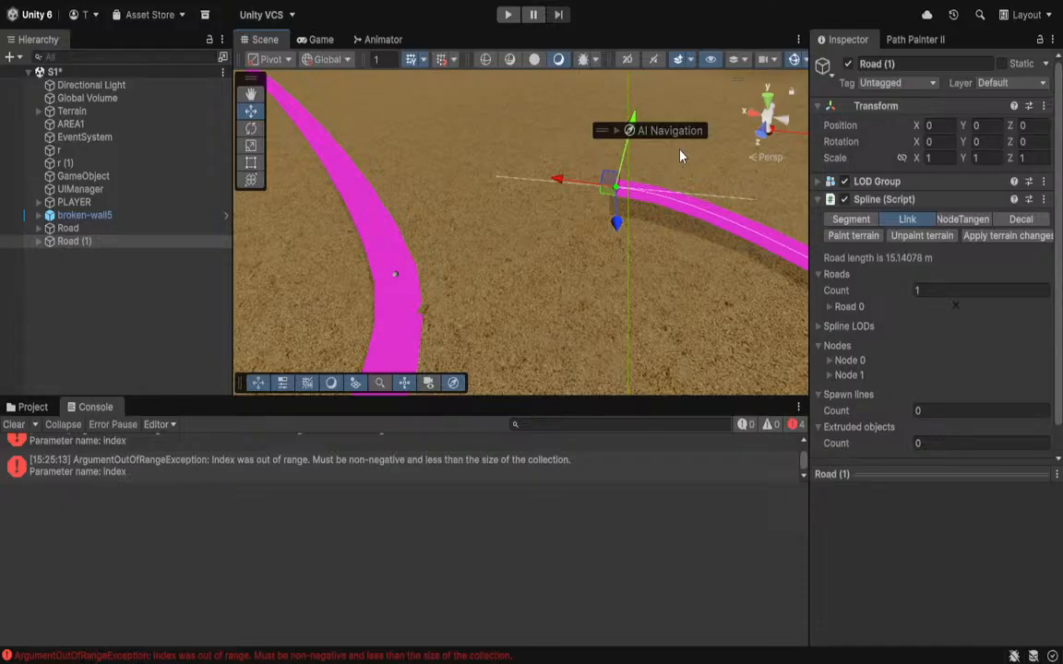
pyautogui.moveTo(557, 179); pyautogui.dragTo(467, 181)
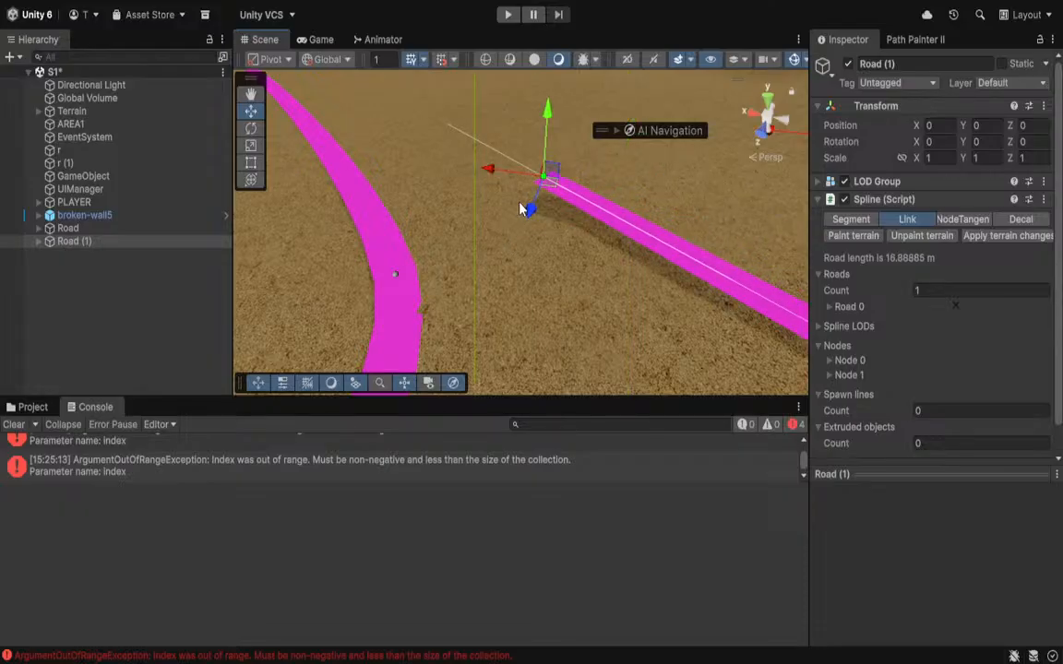
pyautogui.moveTo(528, 215); pyautogui.dragTo(509, 272)
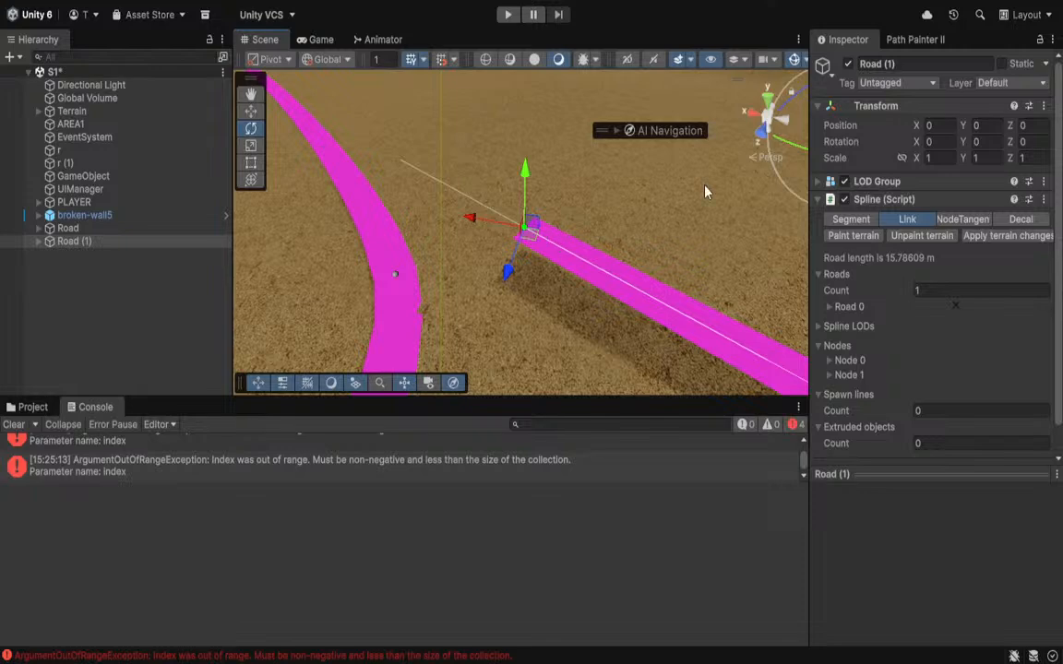
# Examine Node 0's anchor and position settings on Road (1), and undo the last change to the spline.
pyautogui.scroll(-5, 740, 183)
pyautogui.scroll(5, 443, 306)
pyautogui.moveTo(445, 293); pyautogui.dragTo(397, 291, button='right')
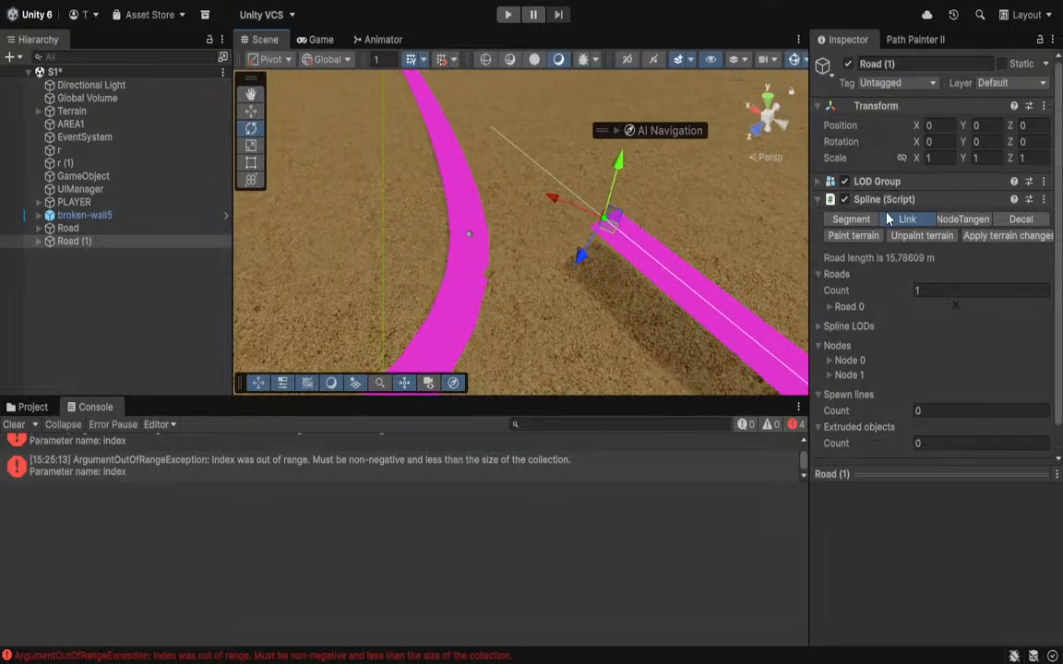
pyautogui.scroll(-1, 820, 332)
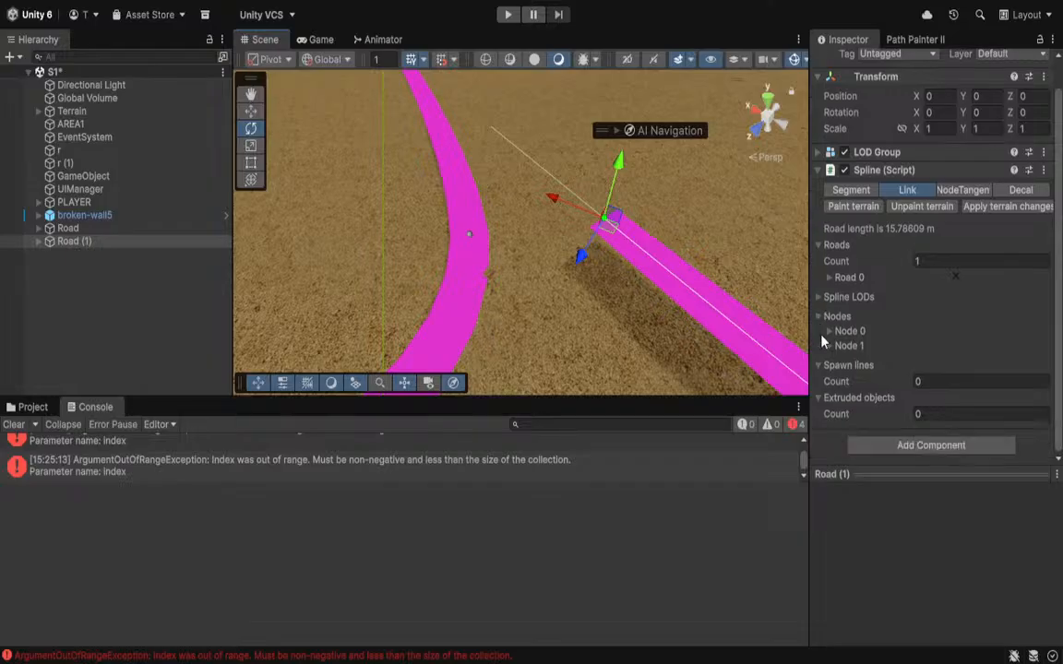
pyautogui.click(828, 332)
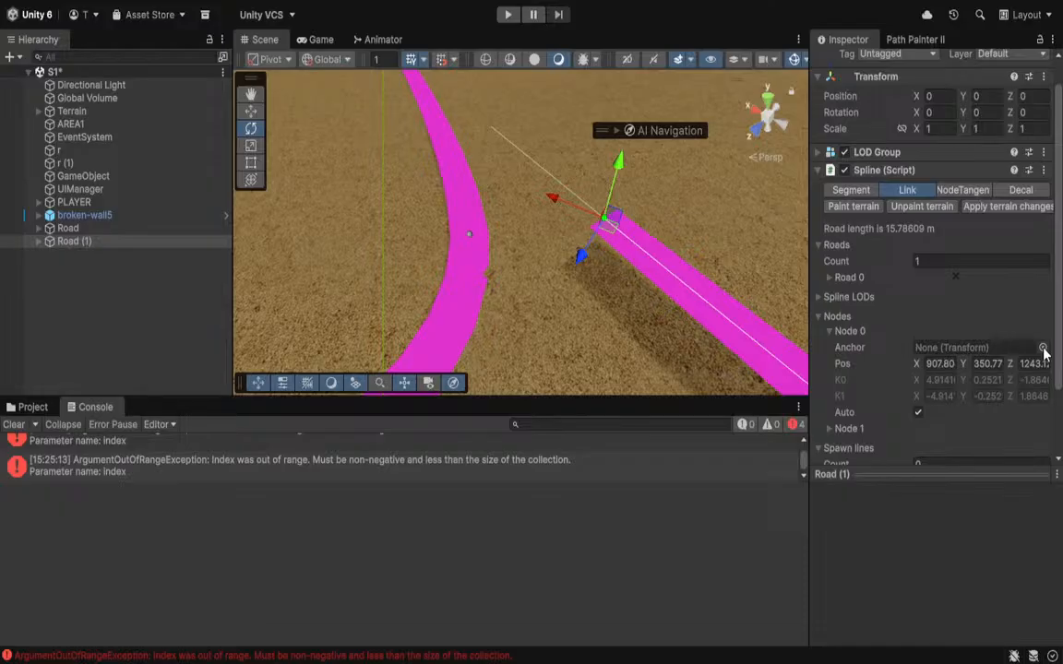
pyautogui.click(516, 189)
pyautogui.moveTo(517, 194); pyautogui.dragTo(743, 99, button='right')
pyautogui.hotkey('ctrl', 'z')
pyautogui.moveTo(606, 221); pyautogui.dragTo(497, 371, button='right')
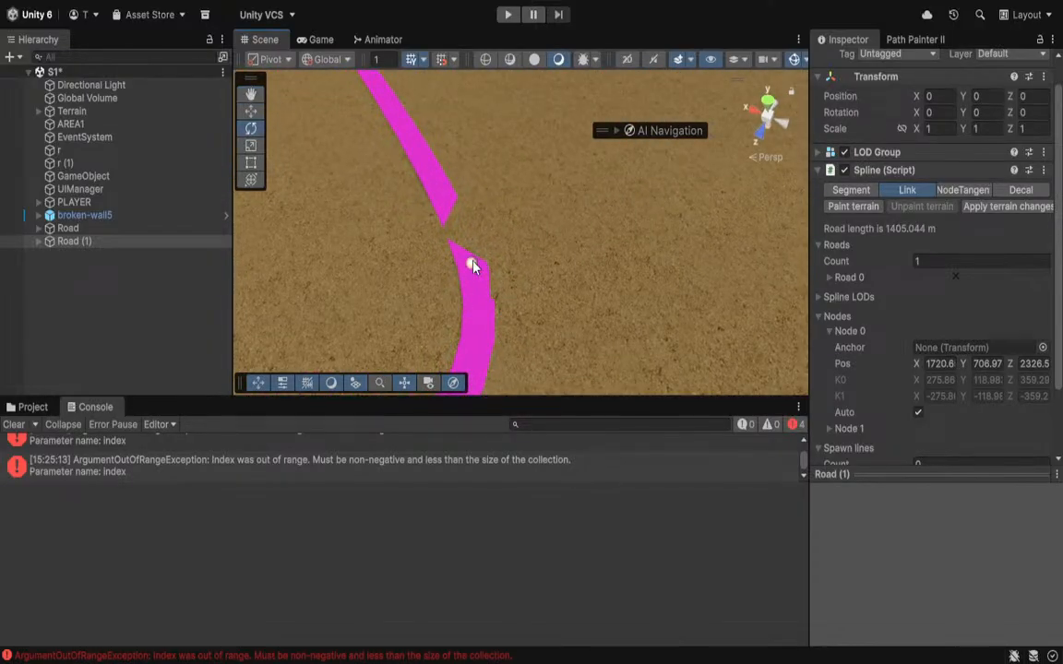
# Inspect the child objects of Road (1) and Road, and review Road (1)'s spline settings around the bend.
pyautogui.click(38, 241)
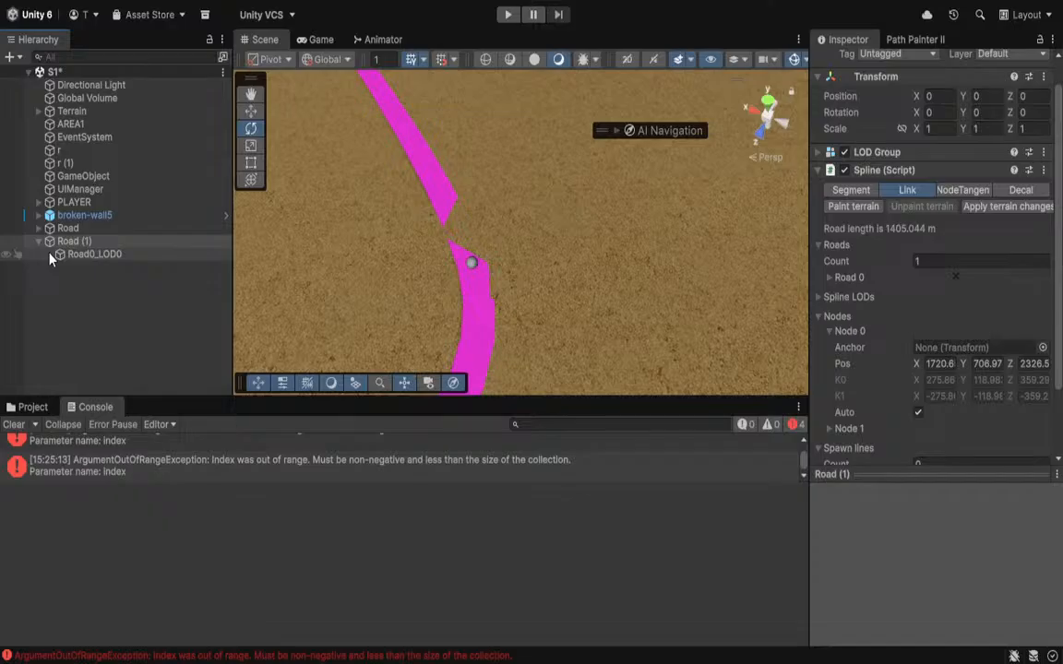
pyautogui.click(38, 228)
pyautogui.click(38, 228)
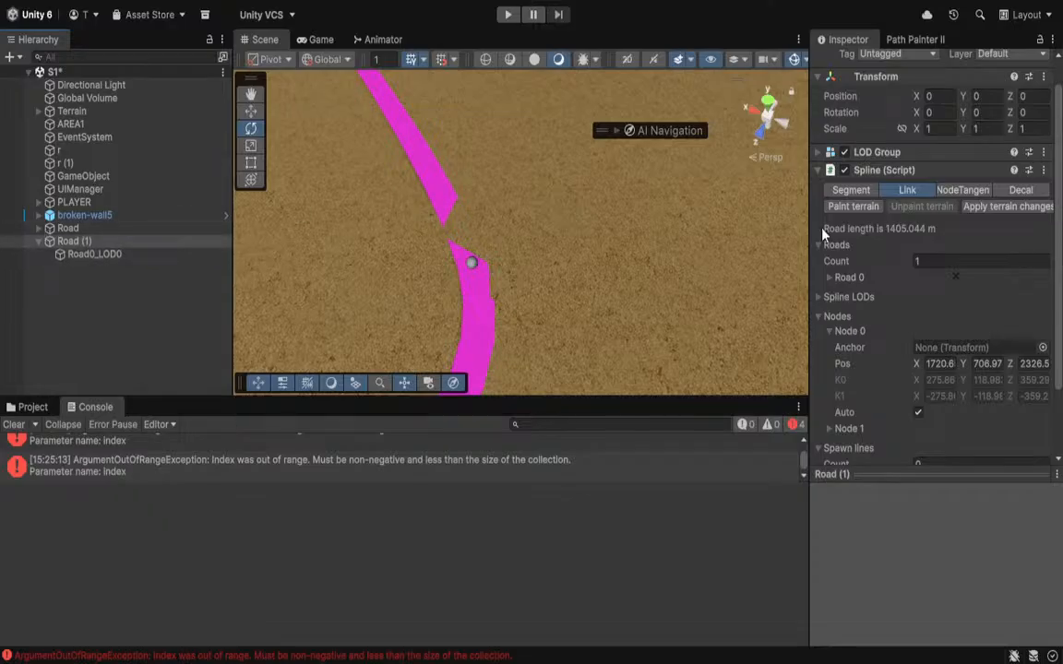
pyautogui.scroll(-3, 887, 303)
pyautogui.moveTo(763, 326); pyautogui.dragTo(471, 214, button='right')
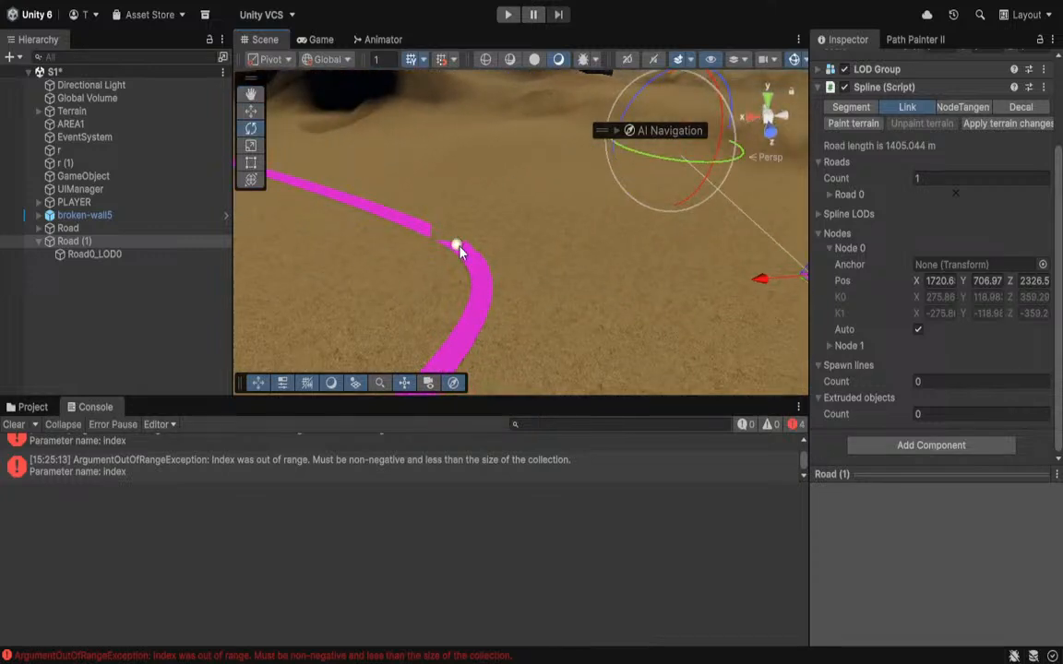
pyautogui.scroll(3, 891, 204)
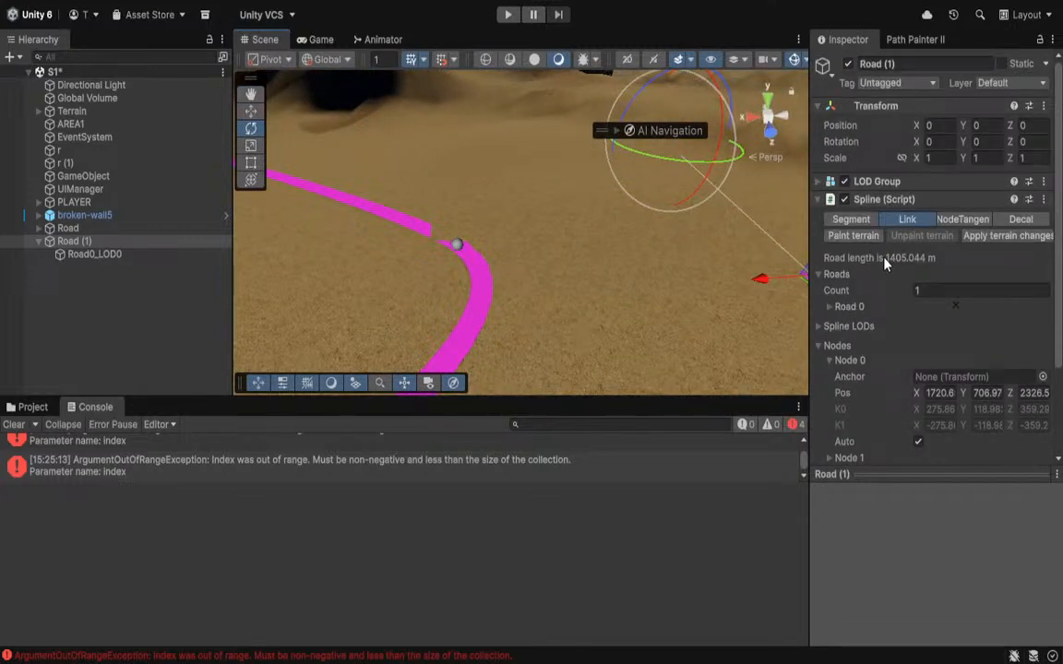
pyautogui.scroll(-3, 885, 254)
# Undo the recent edits to Road (1) step by step, back to its short two-node segment.
pyautogui.moveTo(693, 218); pyautogui.dragTo(664, 235, button='right')
pyautogui.moveTo(660, 223); pyautogui.dragTo(620, 212)
pyautogui.hotkey('ctrl', 'z')
pyautogui.hotkey('ctrl', 'z')
pyautogui.hotkey('ctrl', 'z')
pyautogui.hotkey('ctrl', 'z')
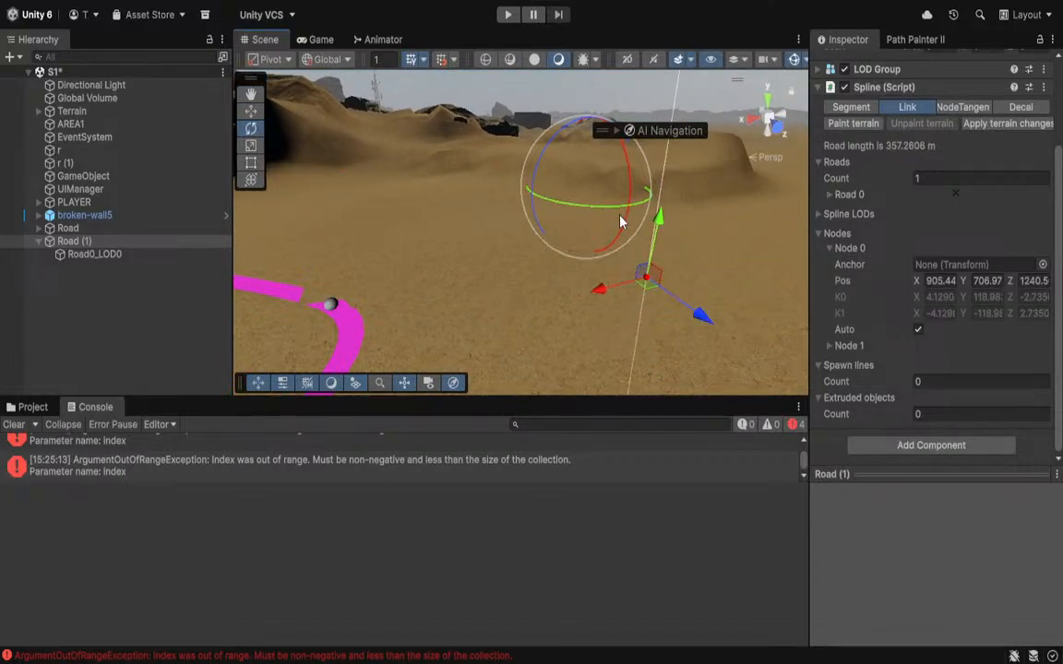
pyautogui.hotkey('ctrl', 'z')
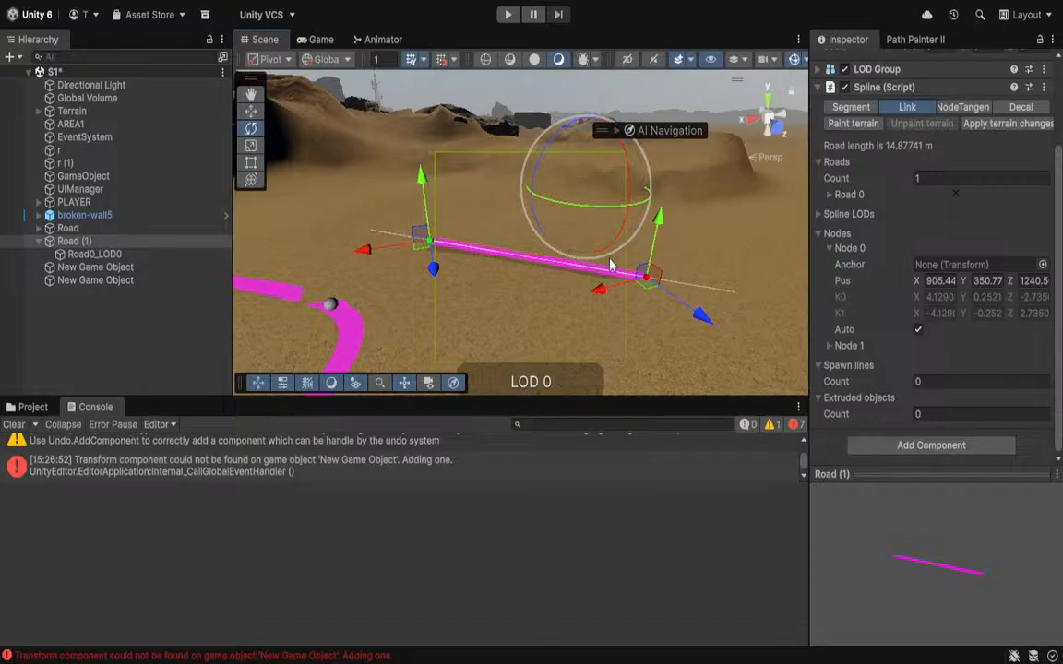
# Delete the Road (1) spline object from the scene.
pyautogui.moveTo(610, 263); pyautogui.dragTo(426, 236, button='right')
pyautogui.moveTo(533, 249); pyautogui.dragTo(371, 277, button='right')
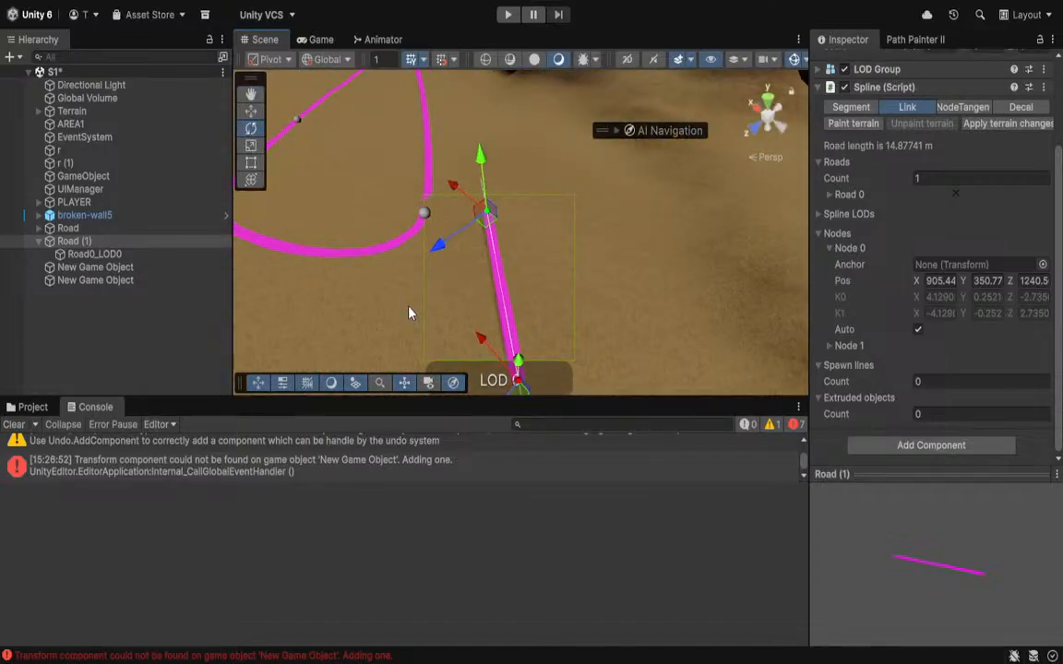
pyautogui.press('Delete')
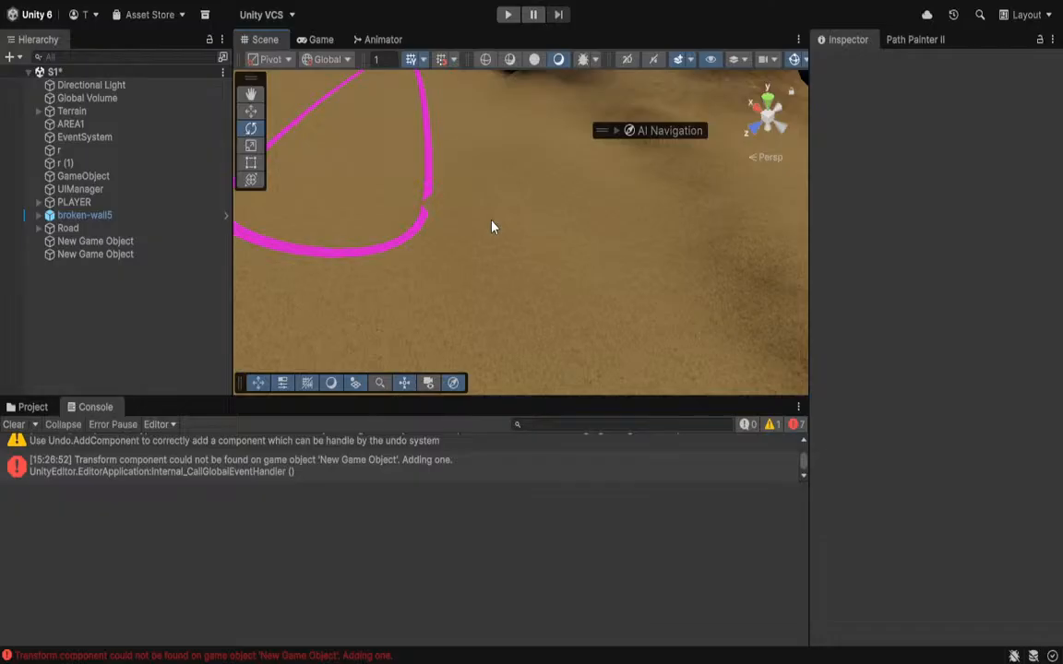
# Try to delete the two stray New Game Object entries from the scene.
pyautogui.moveTo(493, 225)
pyautogui.mouseDown(button='right')
pyautogui.moveTo(358, 157)
pyautogui.moveTo(356, 178)
pyautogui.moveTo(611, 249)
pyautogui.moveTo(633, 239)
pyautogui.mouseUp(button='right')
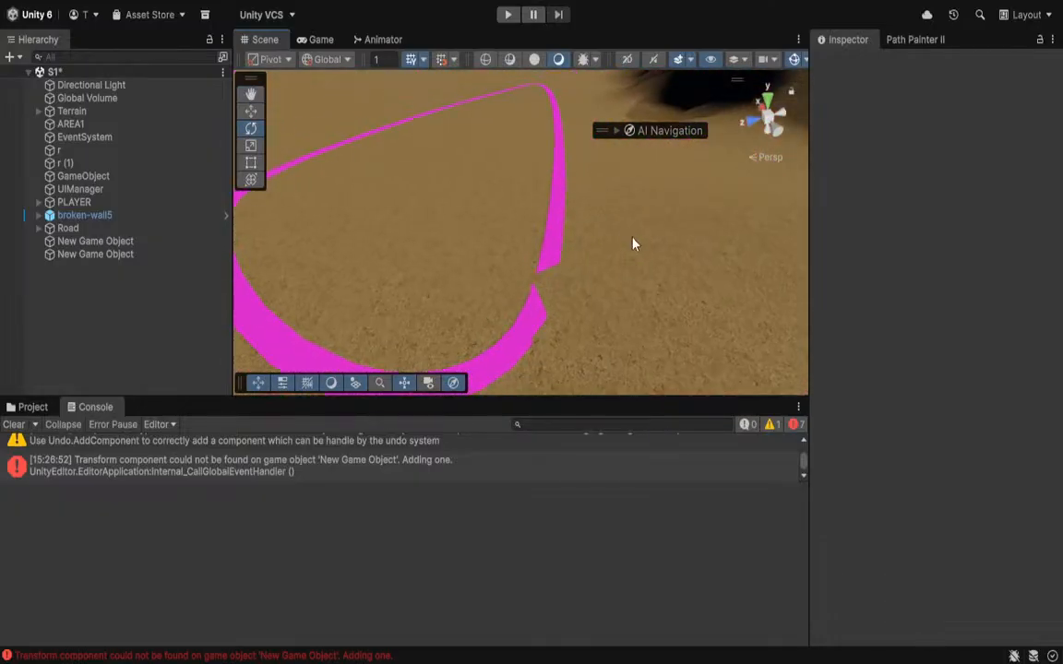
pyautogui.click(721, 242)
pyautogui.click(127, 255)
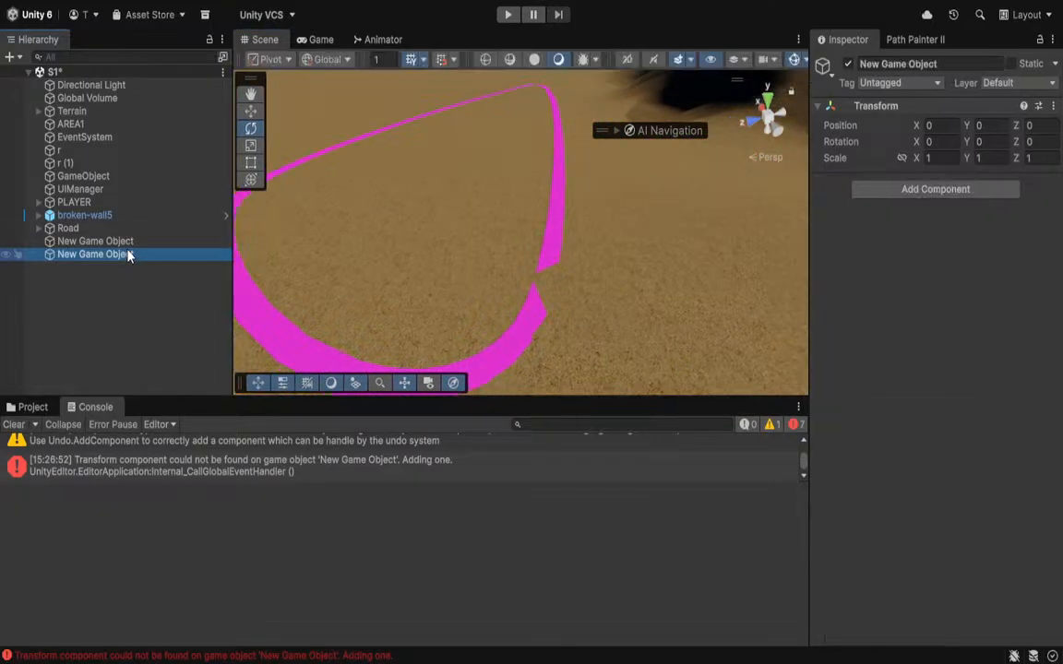
pyautogui.keyDown('ctrl'); pyautogui.click(719, 229); pyautogui.keyUp('ctrl')
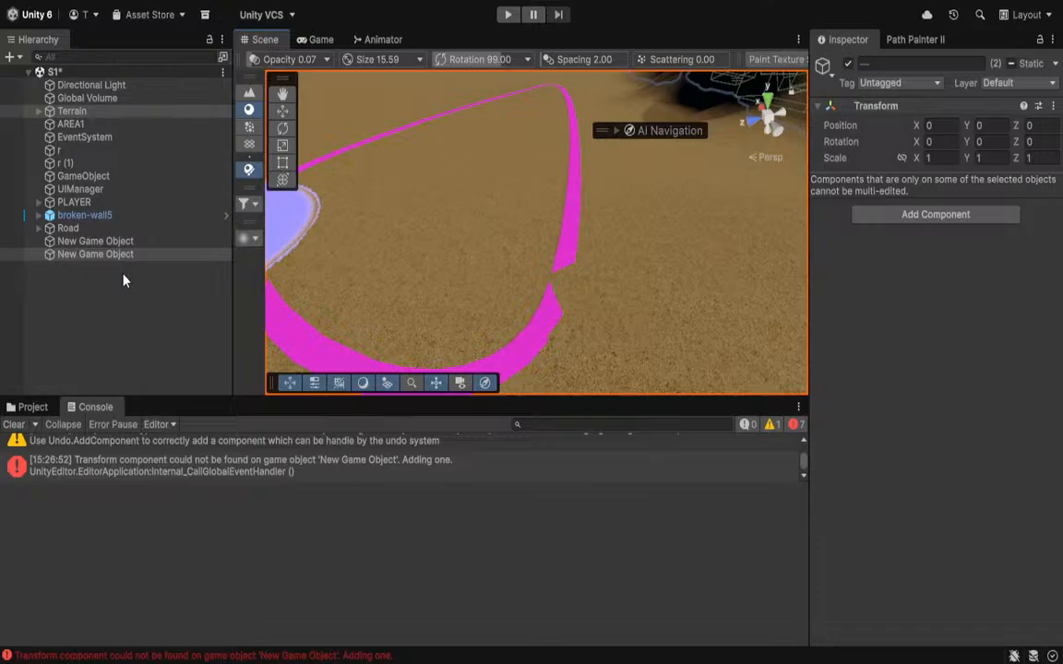
pyautogui.keyDown('ctrl'); pyautogui.click(109, 242); pyautogui.keyUp('ctrl')
pyautogui.press('Delete')
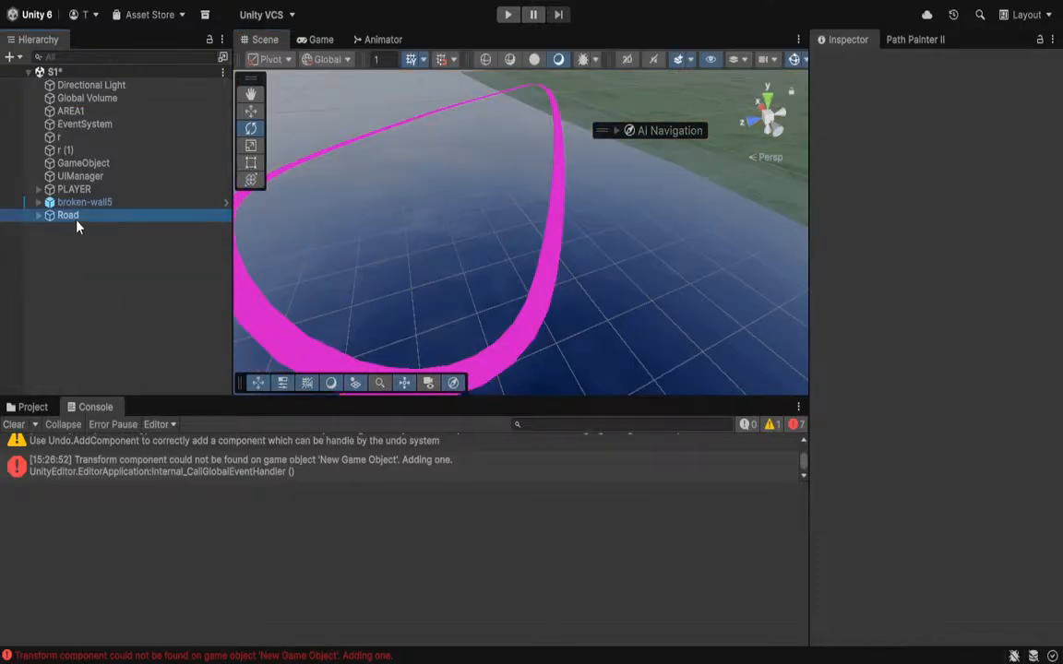
# Check Road and its surroundings, and undo the last deletion to bring back the terrain.
pyautogui.click(68, 215)
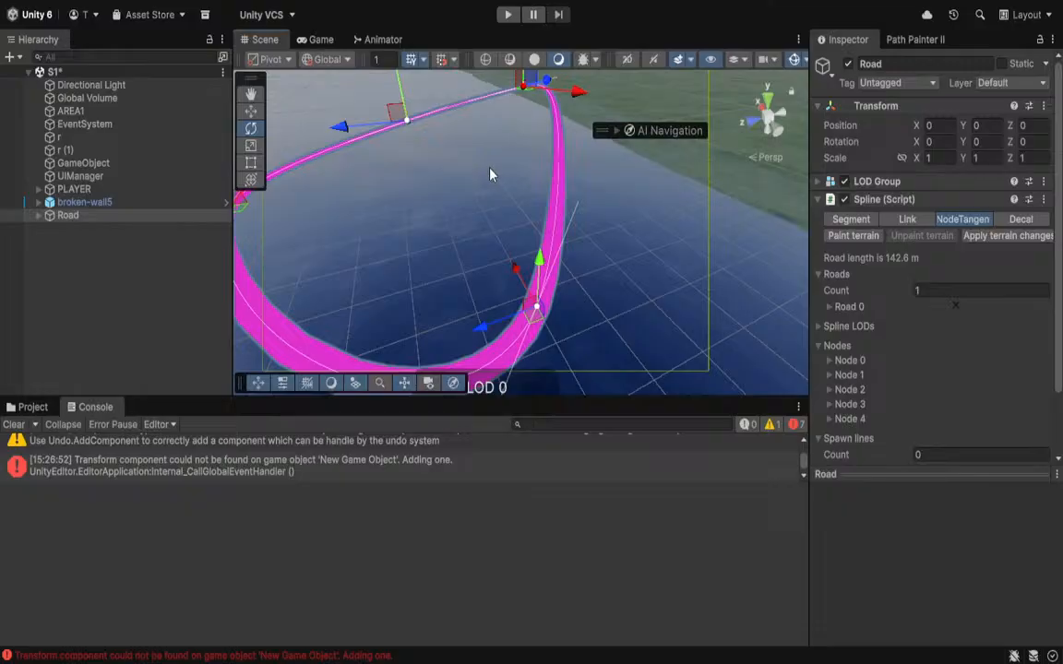
pyautogui.moveTo(491, 173); pyautogui.dragTo(401, 119, button='right')
pyautogui.click(551, 182)
pyautogui.moveTo(547, 182); pyautogui.dragTo(818, 198, button='right')
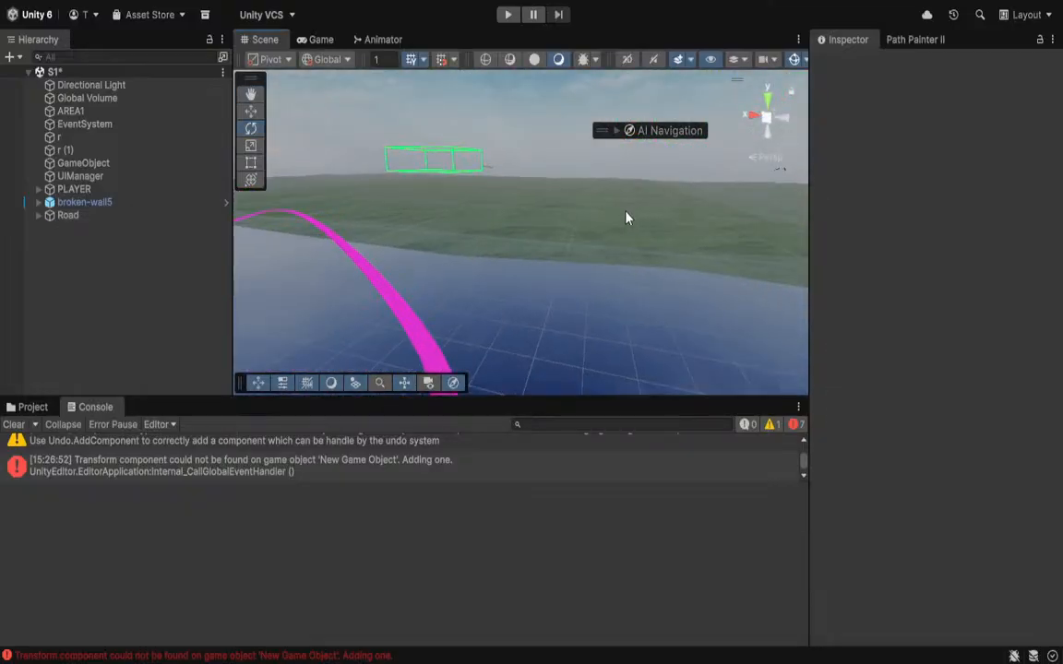
pyautogui.hotkey('ctrl', 'z')
# Delete the remaining Road spline object from the scene.
pyautogui.moveTo(625, 215); pyautogui.dragTo(197, 230, button='right')
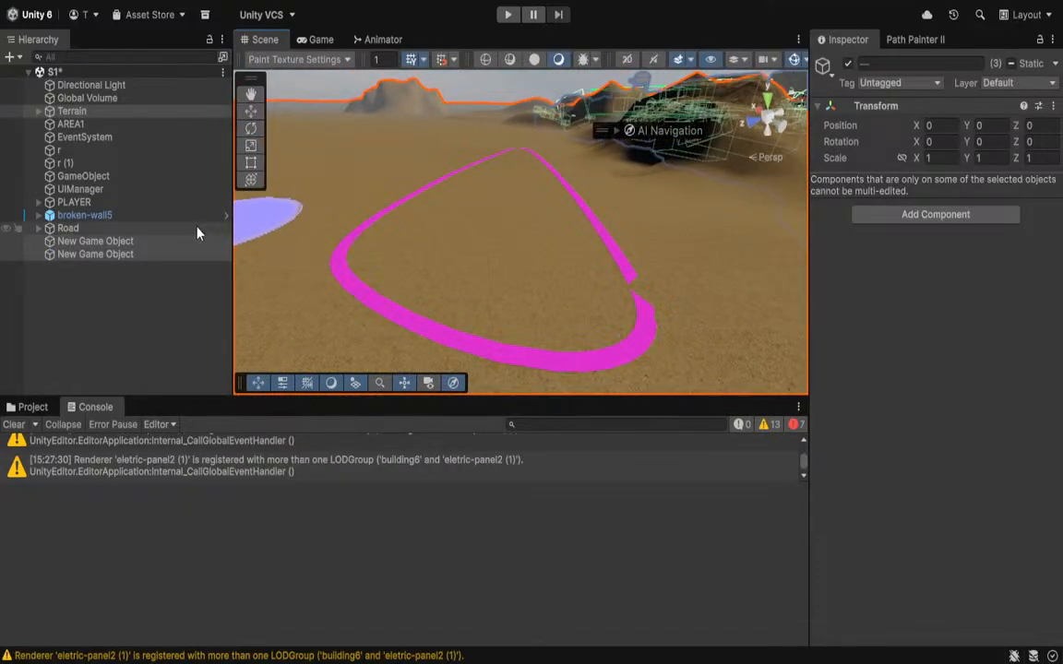
pyautogui.click(95, 229)
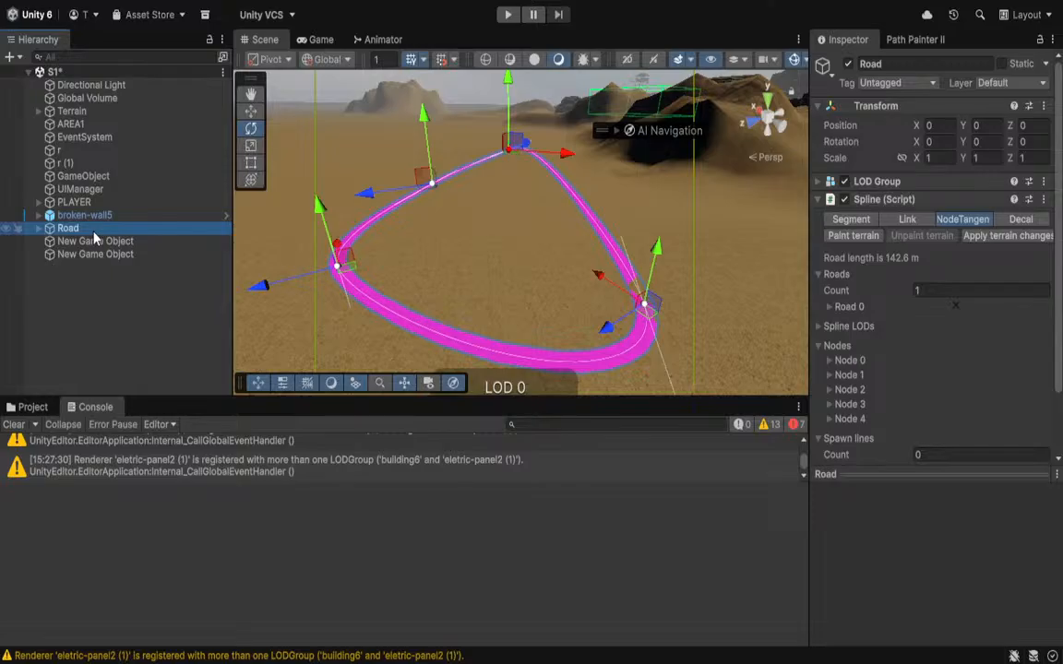
pyautogui.press('Delete')
# Select only the two empty New Game Object entries and delete them.
pyautogui.moveTo(252, 303); pyautogui.dragTo(476, 279, button='right')
pyautogui.moveTo(414, 258); pyautogui.dragTo(455, 366, button='right')
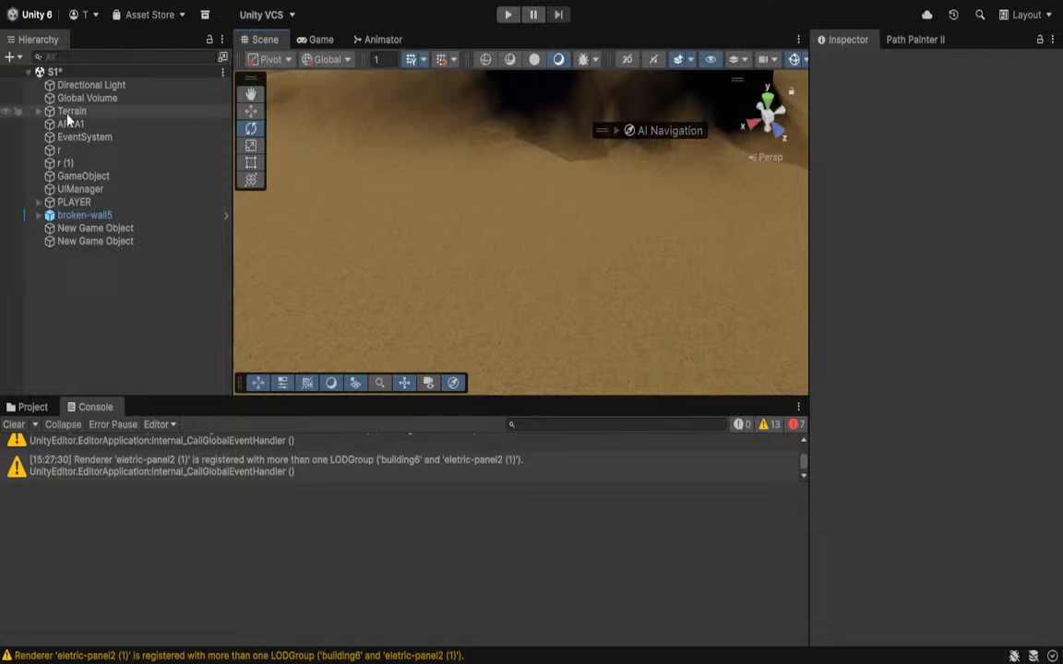
pyautogui.click(83, 239)
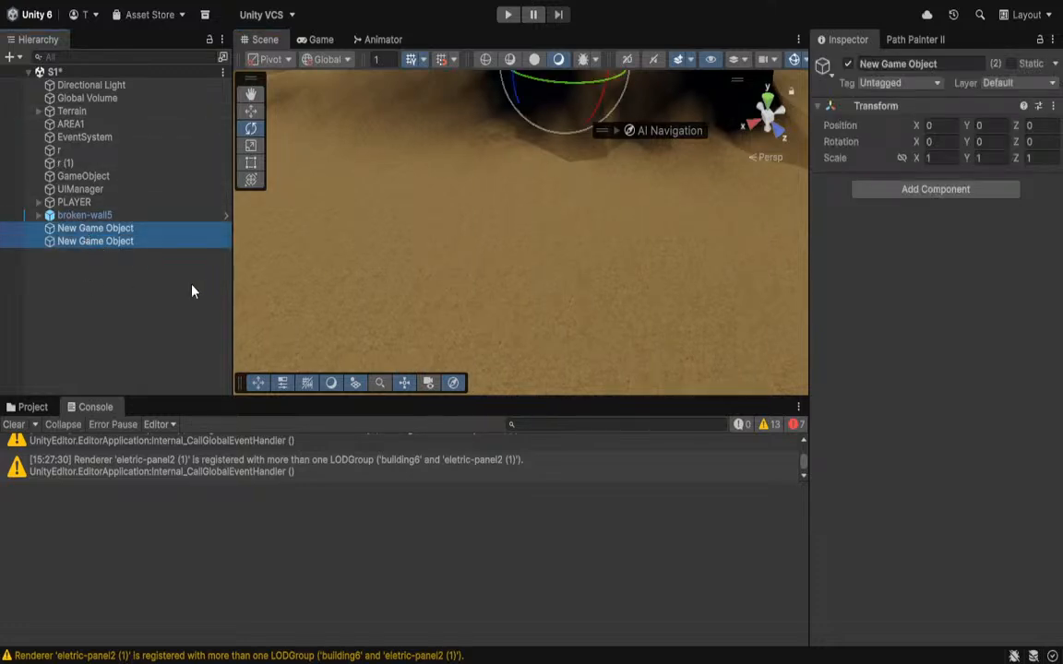
pyautogui.press('f')
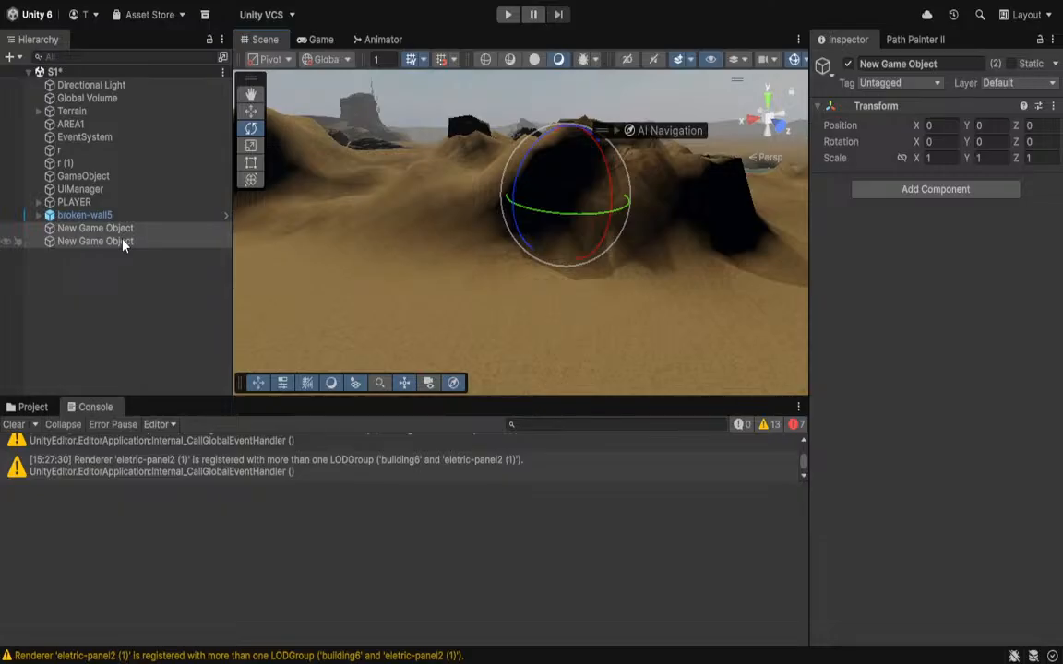
pyautogui.press('Delete')
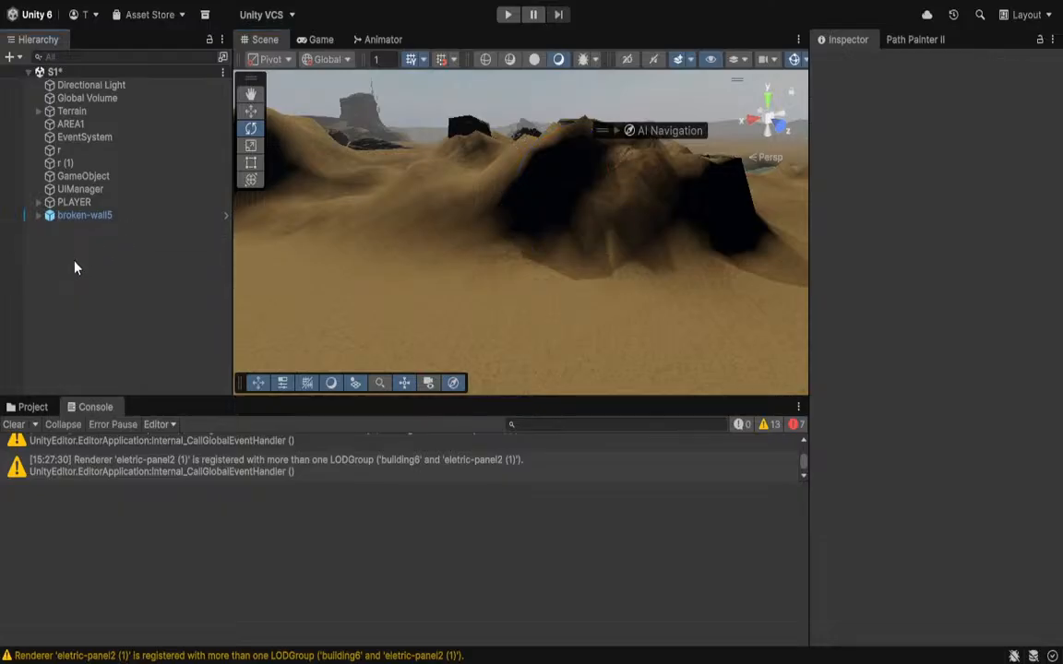
# Clear the console and add a Road Network object to the scene.
pyautogui.moveTo(508, 221); pyautogui.dragTo(489, 278, button='right')
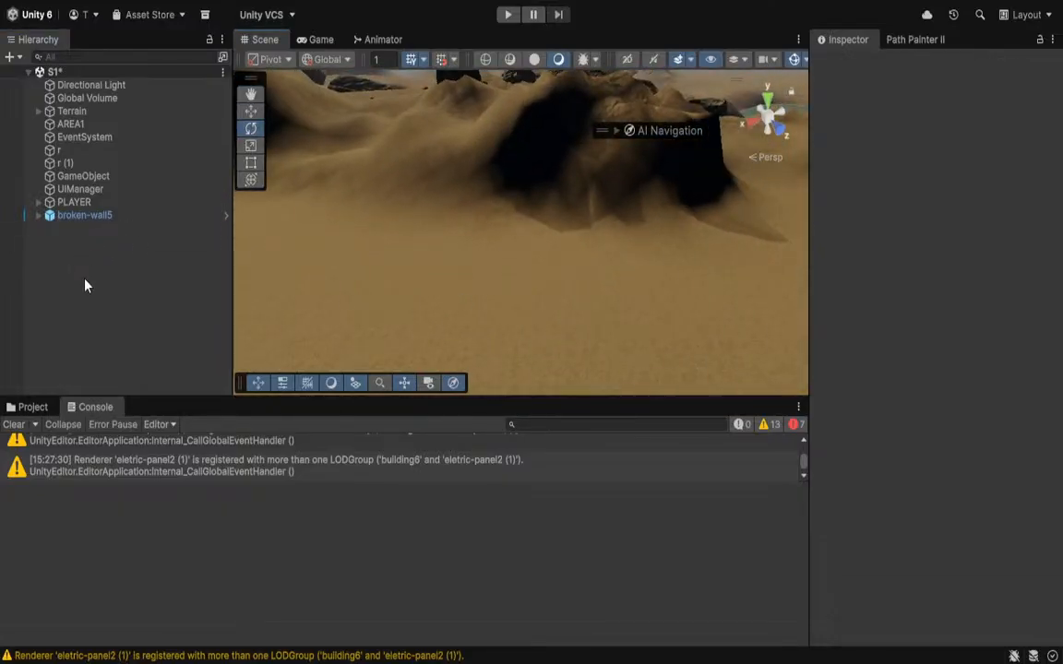
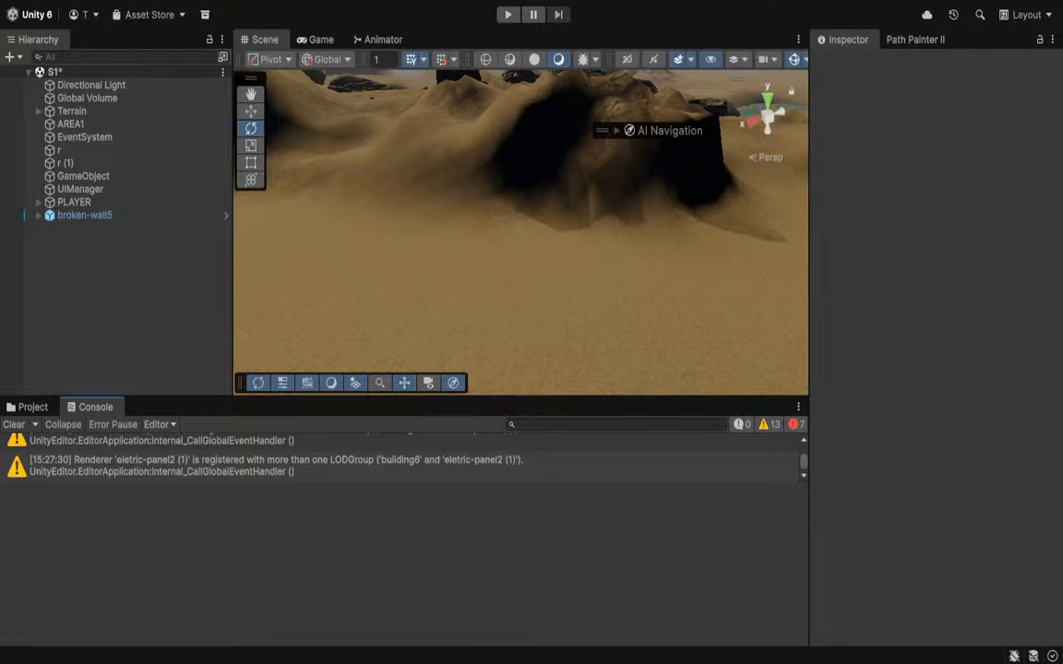
pyautogui.click(13, 424)
pyautogui.moveTo(371, 293); pyautogui.dragTo(433, 156, button='right')
pyautogui.moveTo(1007, 190); pyautogui.dragTo(676, 324, button='right')
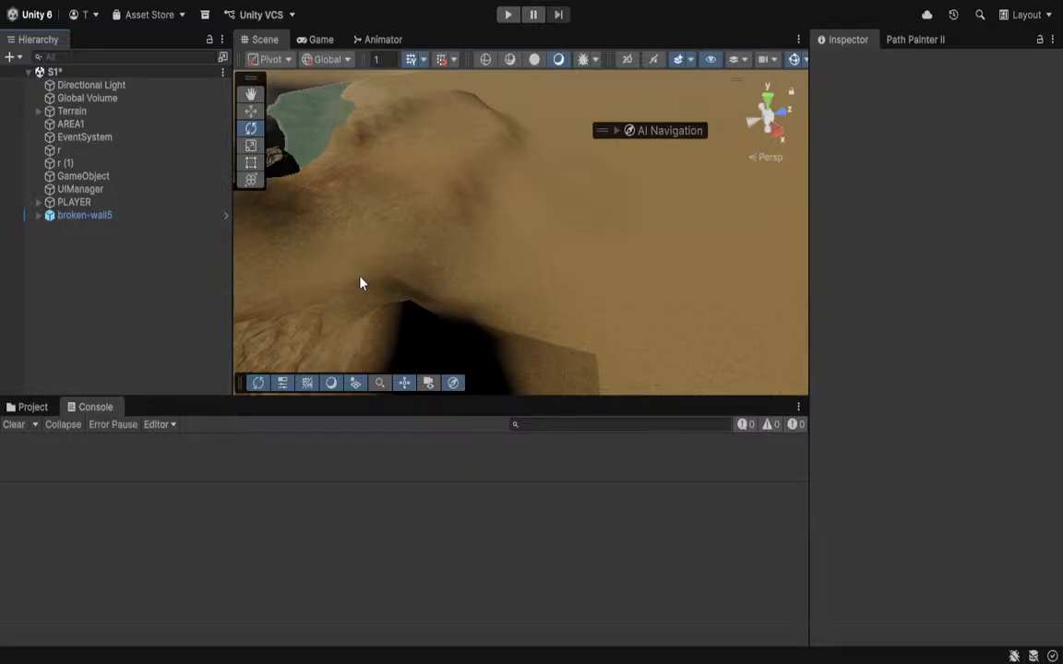
pyautogui.moveTo(429, 317); pyautogui.dragTo(581, 246, button='right')
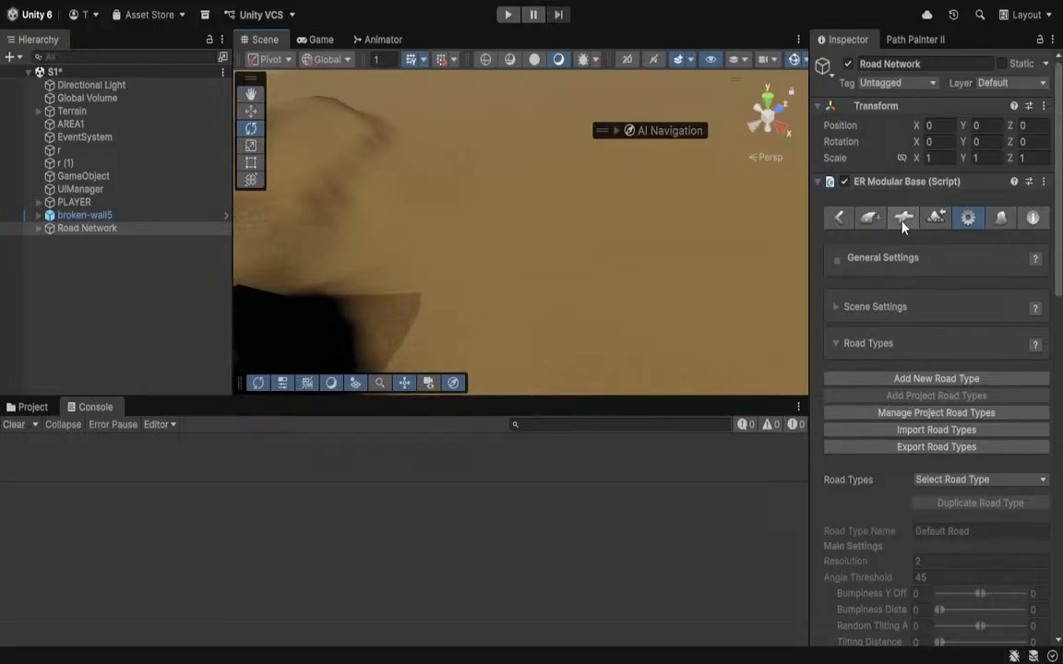
# Examine Road Network's new-road settings, its Connection Objects and Road Objects children, and its Scene Control section.
pyautogui.moveTo(661, 216); pyautogui.dragTo(528, 203, button='right')
pyautogui.click(870, 217)
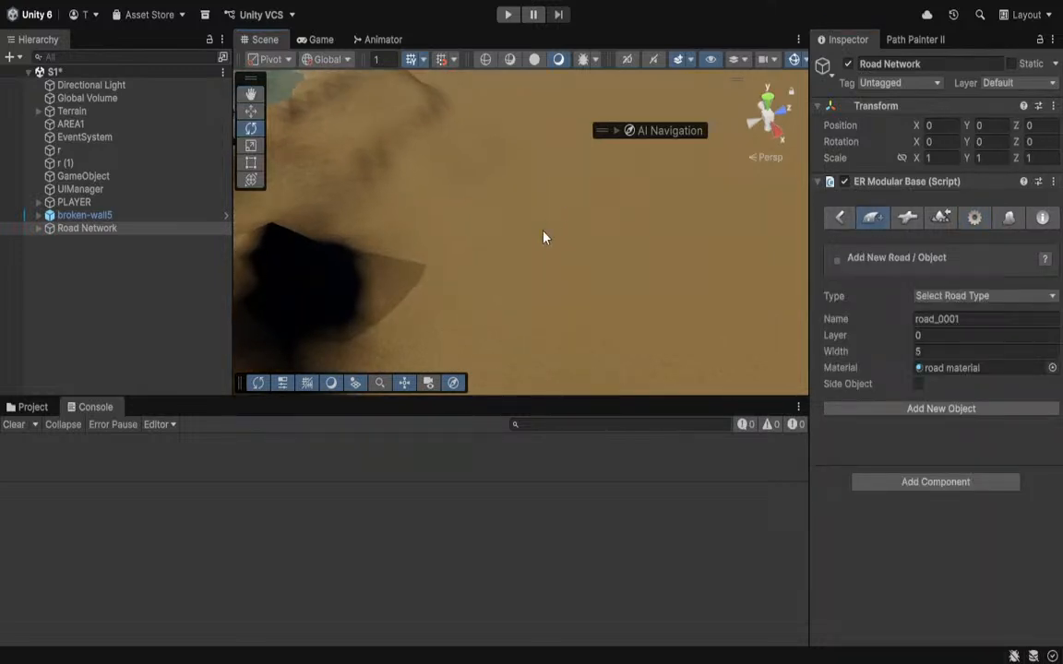
pyautogui.click(40, 229)
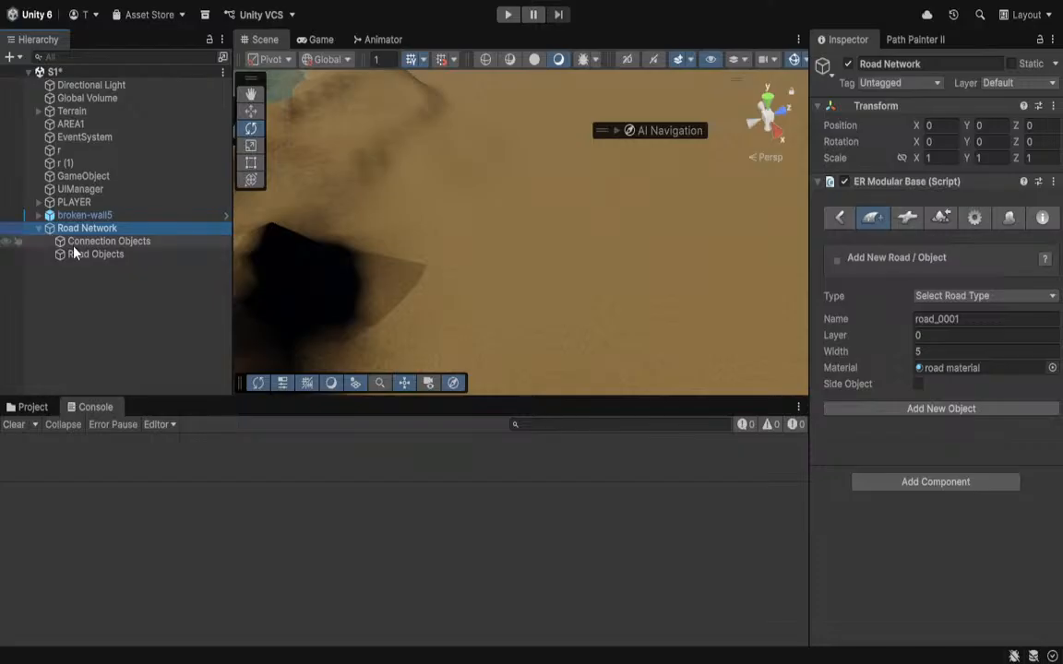
pyautogui.click(100, 244)
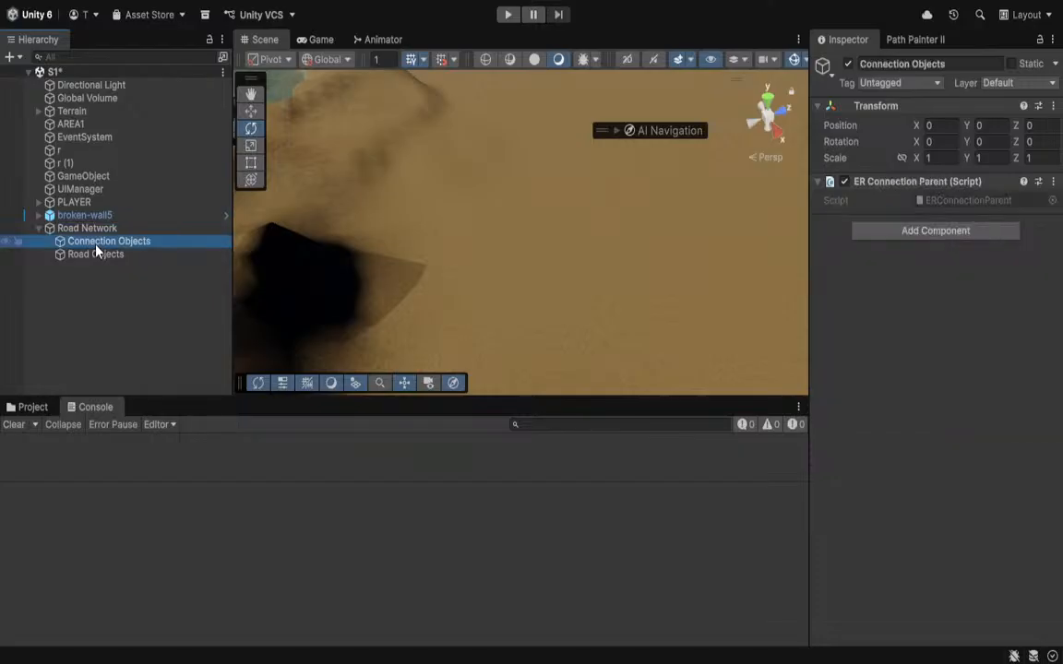
pyautogui.keyDown('shift'); pyautogui.click(506, 225); pyautogui.keyUp('shift')
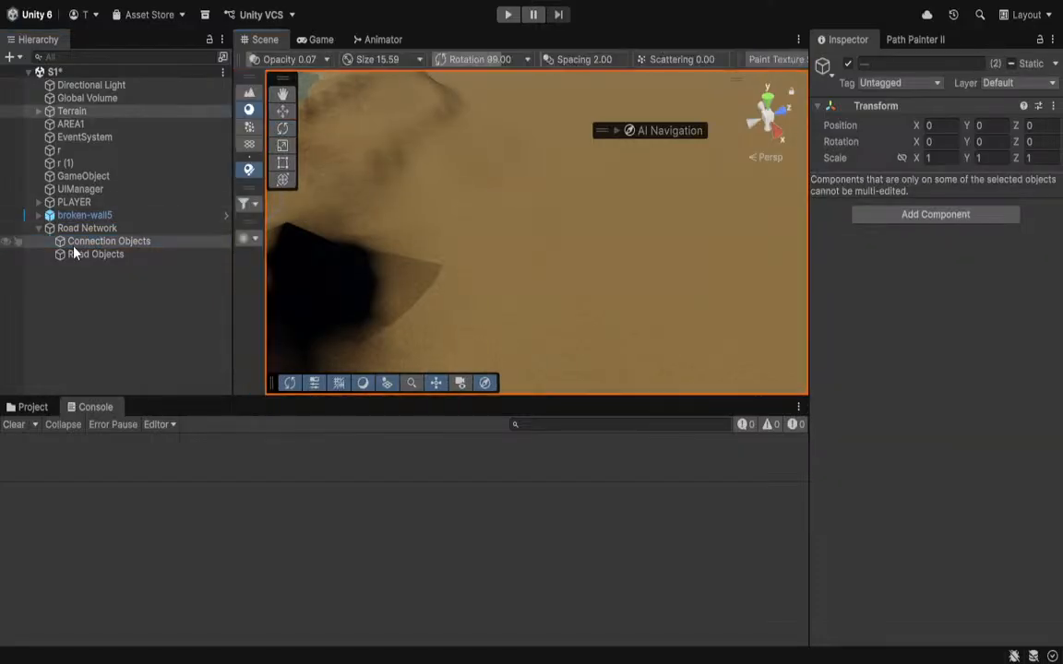
pyautogui.click(74, 253)
pyautogui.keyDown('shift'); pyautogui.click(539, 211); pyautogui.keyUp('shift')
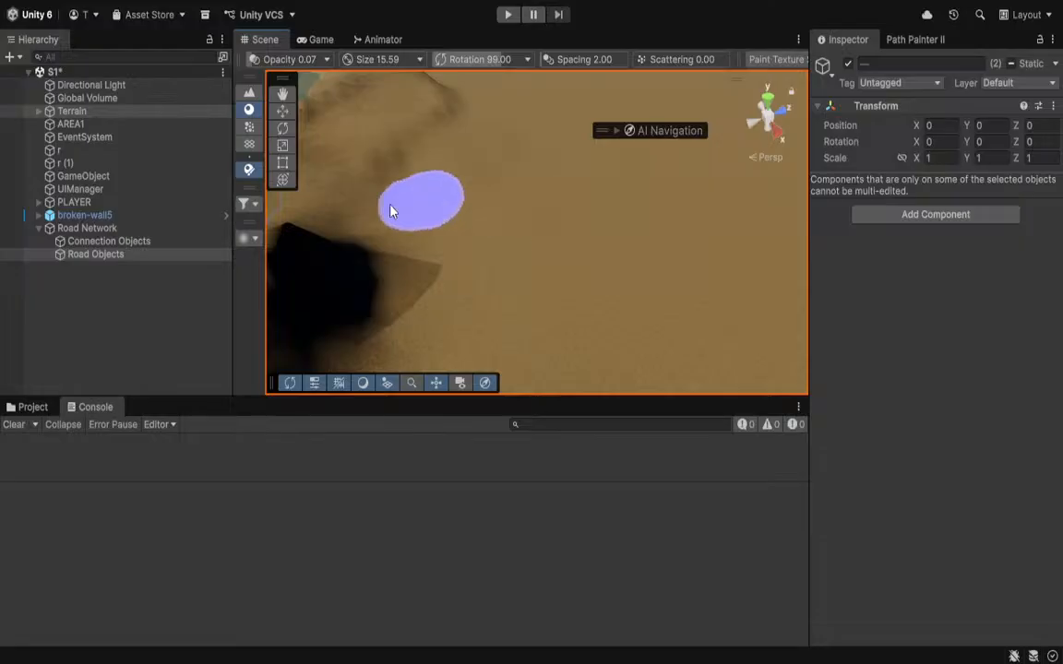
pyautogui.click(59, 228)
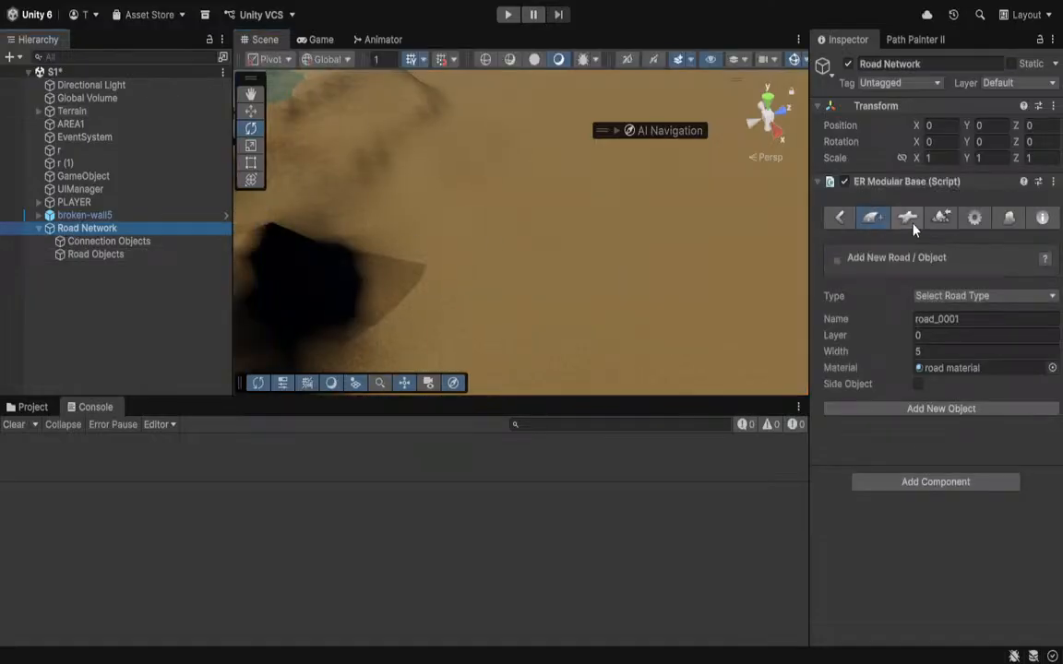
pyautogui.click(839, 222)
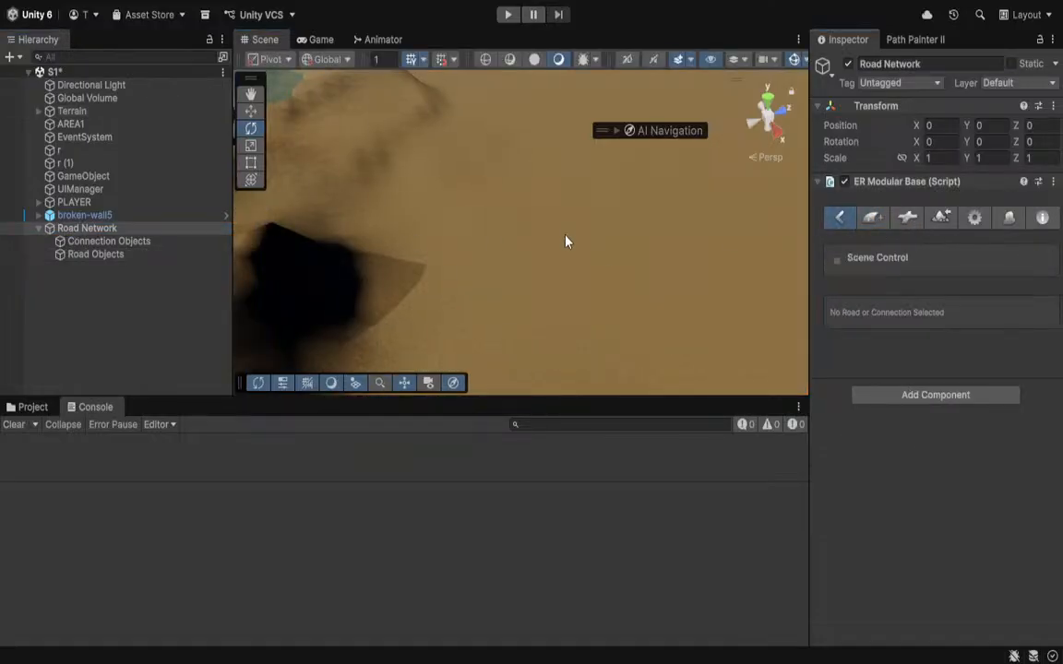
# Add a new road object of type 1. Default Road to the road network, keeping its other settings.
pyautogui.click(871, 218)
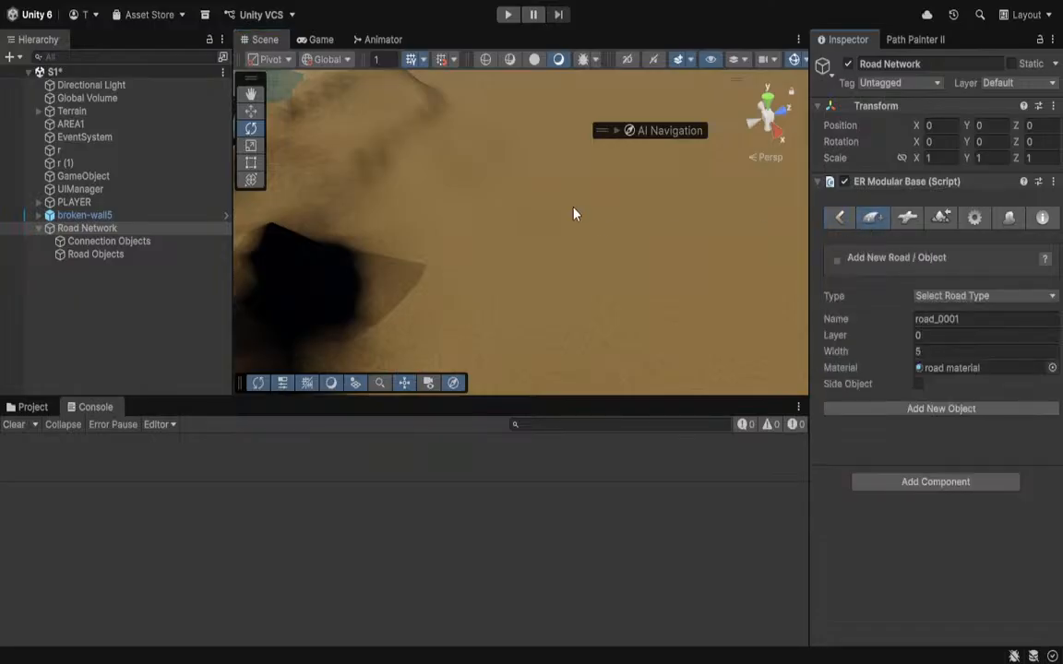
pyautogui.click(929, 299)
pyautogui.click(951, 343)
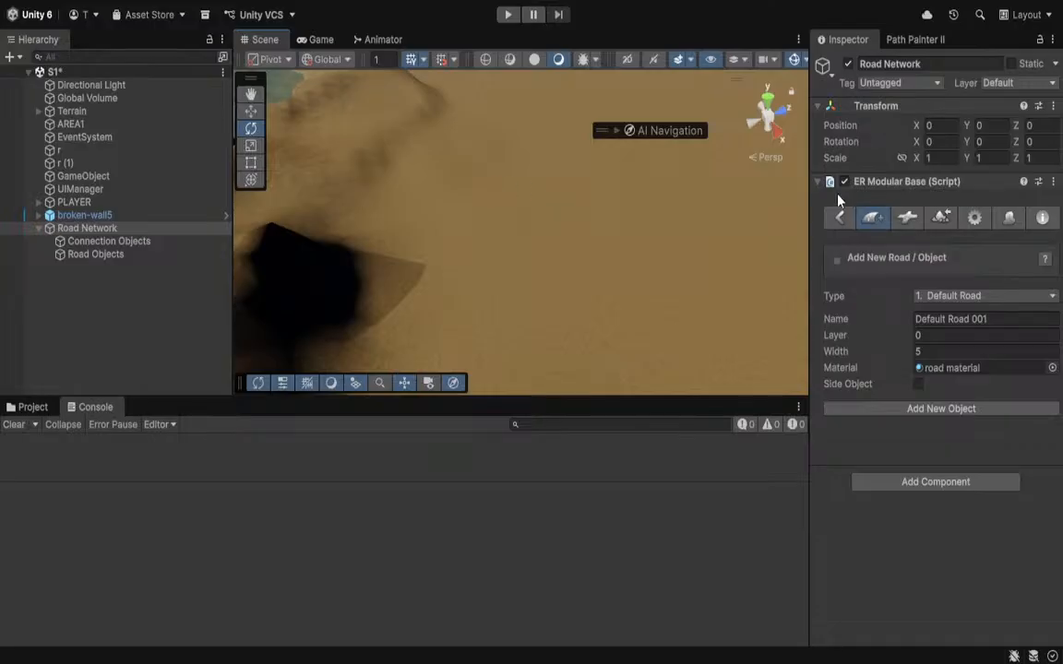
pyautogui.click(917, 223)
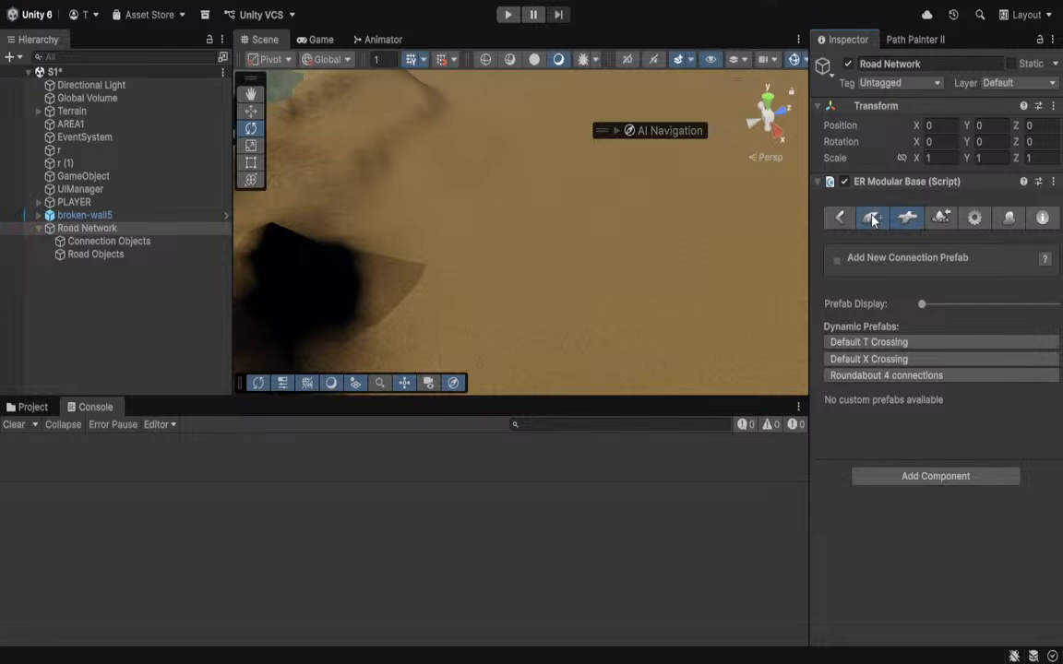
pyautogui.click(872, 219)
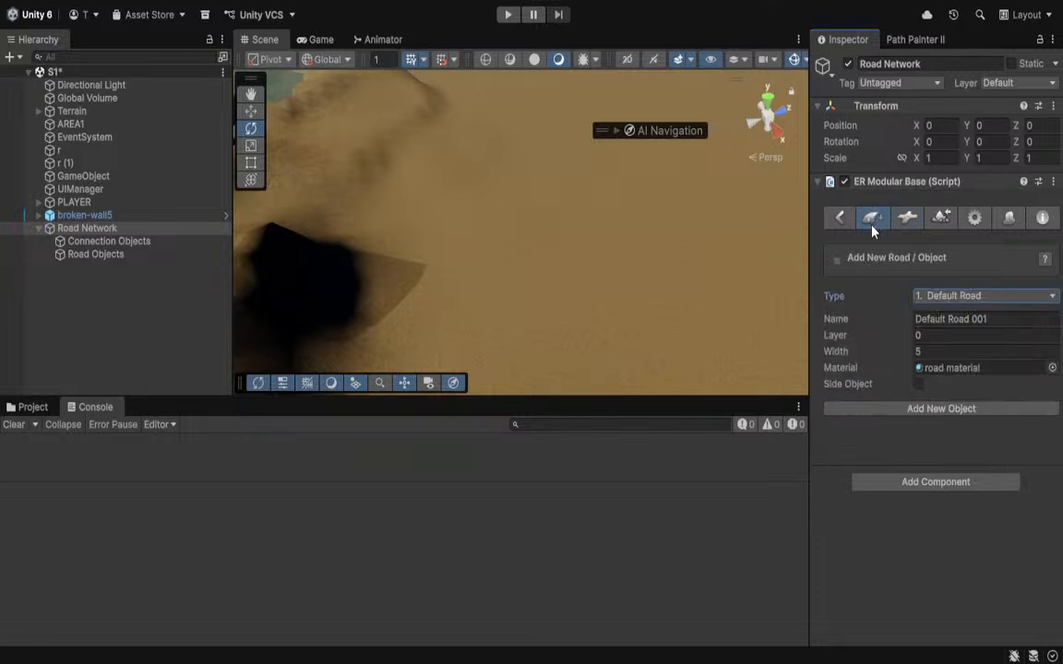
pyautogui.click(858, 407)
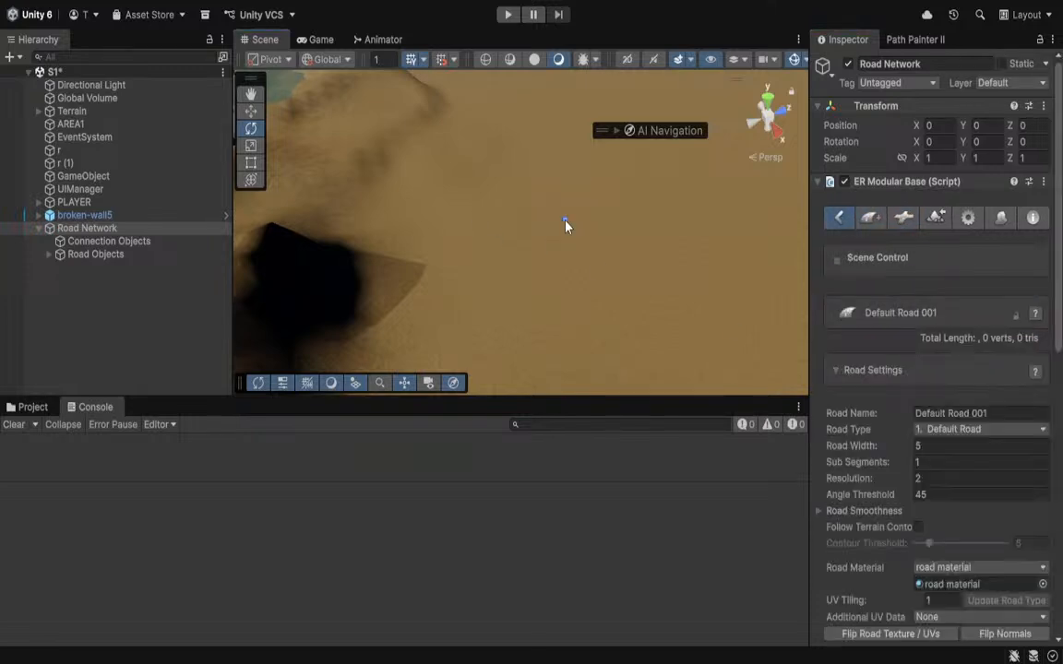
# Place the first markers of Default Road 001 on open sand, forming a gentle curve about 77 m long.
pyautogui.moveTo(586, 247)
pyautogui.mouseDown(button='right')
pyautogui.moveTo(496, 261)
pyautogui.moveTo(548, 257)
pyautogui.moveTo(576, 223)
pyautogui.moveTo(728, 294)
pyautogui.moveTo(801, 293)
pyautogui.mouseUp(button='right')
pyautogui.keyDown('shift'); pyautogui.click(627, 332); pyautogui.keyUp('shift')
pyautogui.keyDown('shift'); pyautogui.click(727, 280); pyautogui.keyUp('shift')
pyautogui.moveTo(728, 279); pyautogui.dragTo(535, 185, button='right')
pyautogui.keyDown('shift'); pyautogui.click(638, 169); pyautogui.keyUp('shift')
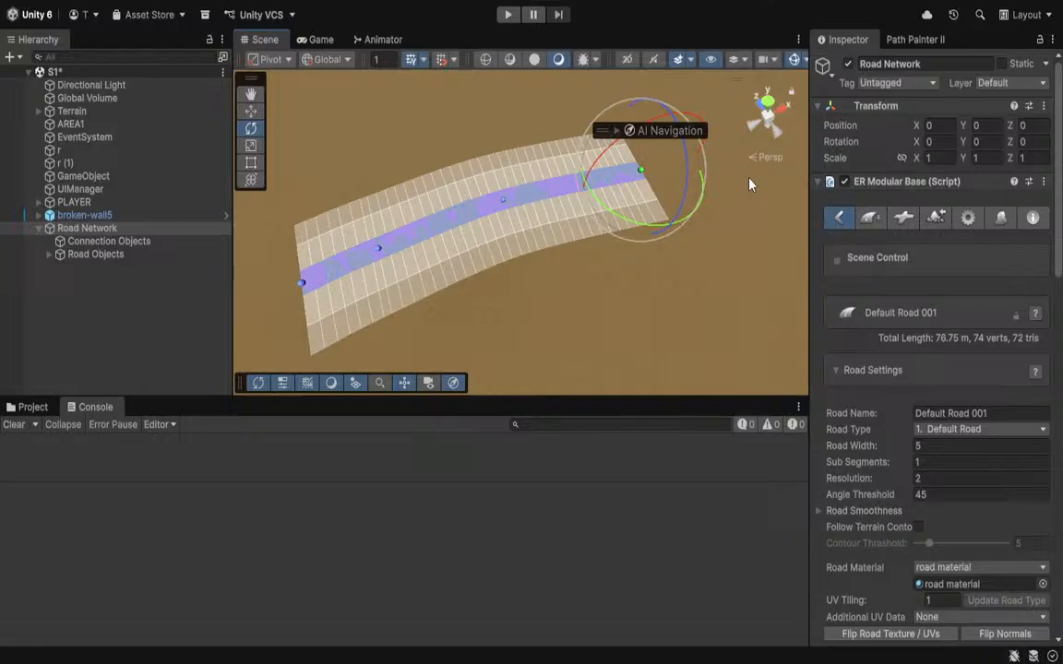
# Extend the road with further markers winding across the desert toward the hills, to a total length of about 327 m.
pyautogui.keyDown('shift'); pyautogui.click(754, 175); pyautogui.keyUp('shift')
pyautogui.moveTo(687, 228); pyautogui.dragTo(577, 206, button='right')
pyautogui.keyDown('shift'); pyautogui.click(626, 197); pyautogui.keyUp('shift')
pyautogui.moveTo(655, 205); pyautogui.dragTo(562, 209, button='right')
pyautogui.keyDown('shift'); pyautogui.click(591, 225); pyautogui.keyUp('shift')
pyautogui.keyDown('shift'); pyautogui.click(697, 257); pyautogui.keyUp('shift')
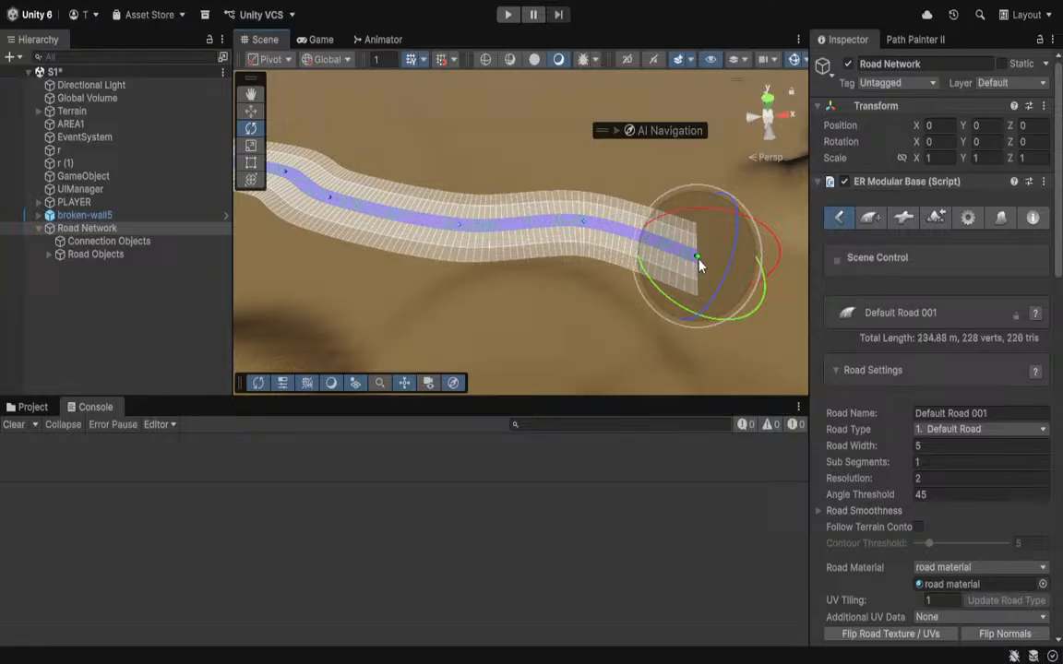
pyautogui.keyDown('shift'); pyautogui.click(771, 341); pyautogui.keyUp('shift')
pyautogui.moveTo(496, 256); pyautogui.dragTo(545, 237, button='right')
pyautogui.keyDown('shift'); pyautogui.click(740, 242); pyautogui.keyUp('shift')
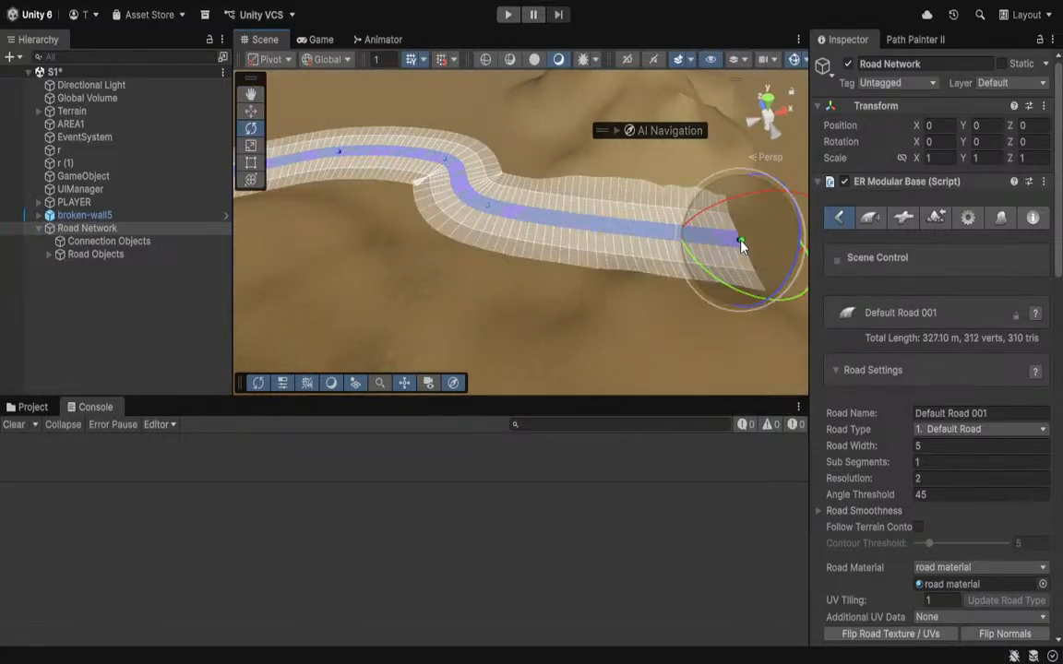
# Continue the road past the hills toward the lake with more markers, to a total length of about 550 m.
pyautogui.moveTo(740, 241); pyautogui.dragTo(584, 339, button='right')
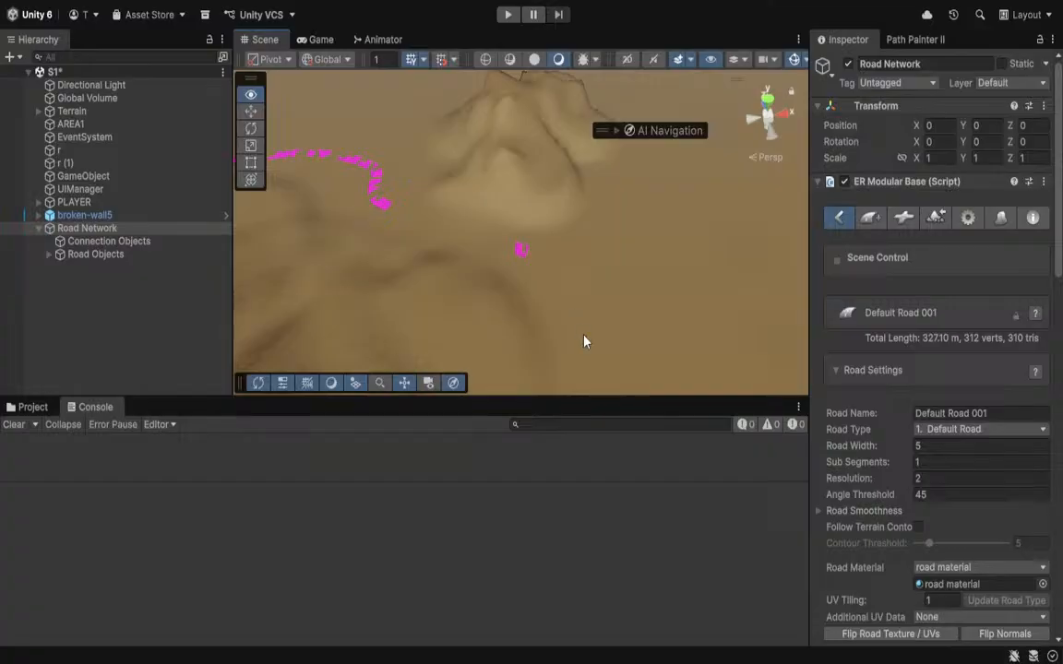
pyautogui.press('e')
pyautogui.keyDown('shift'); pyautogui.click(625, 351); pyautogui.keyUp('shift')
pyautogui.moveTo(551, 273); pyautogui.dragTo(989, 267, button='right')
pyautogui.keyDown('shift'); pyautogui.click(395, 235); pyautogui.keyUp('shift')
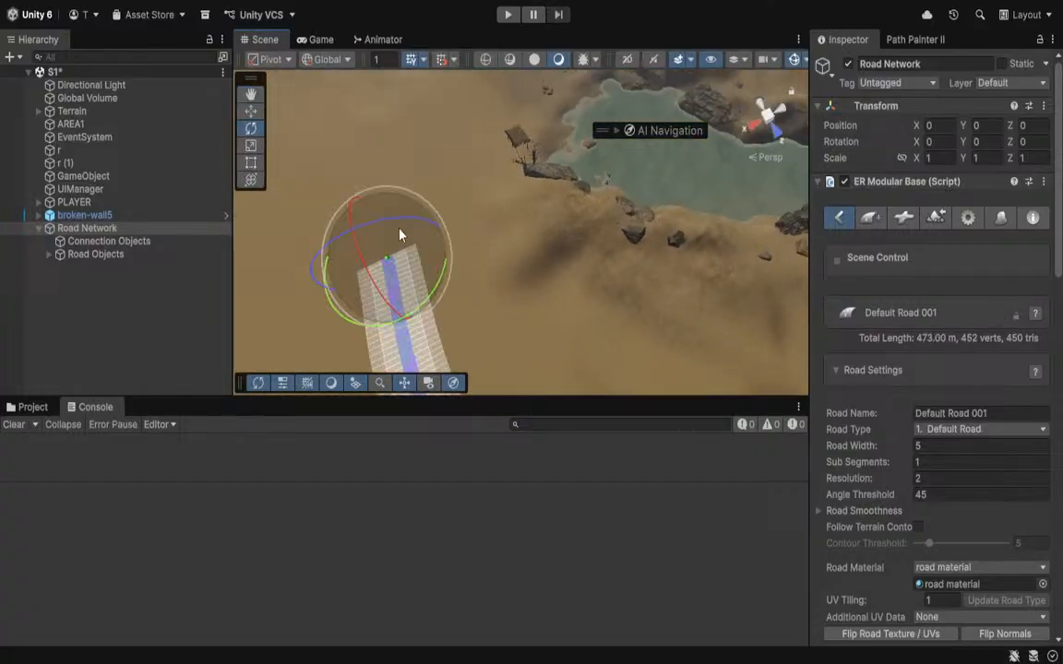
pyautogui.keyDown('shift'); pyautogui.click(438, 131); pyautogui.keyUp('shift')
pyautogui.moveTo(439, 131); pyautogui.dragTo(483, 119, button='right')
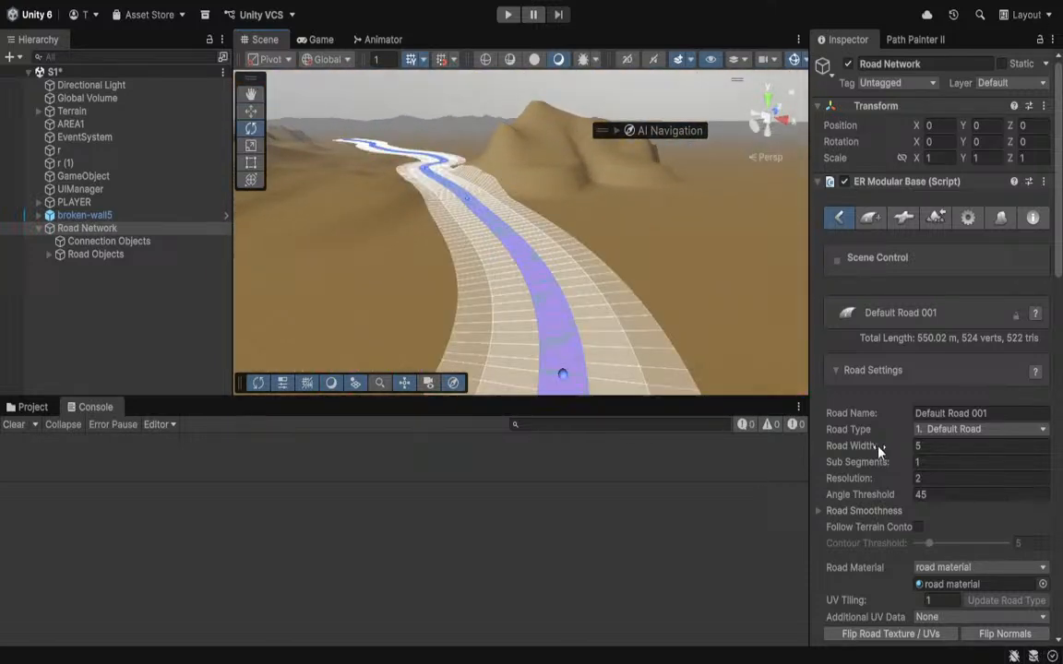
# Widen Default Road 001 to a road width of 30.35.
pyautogui.moveTo(878, 446); pyautogui.dragTo(460, 486)
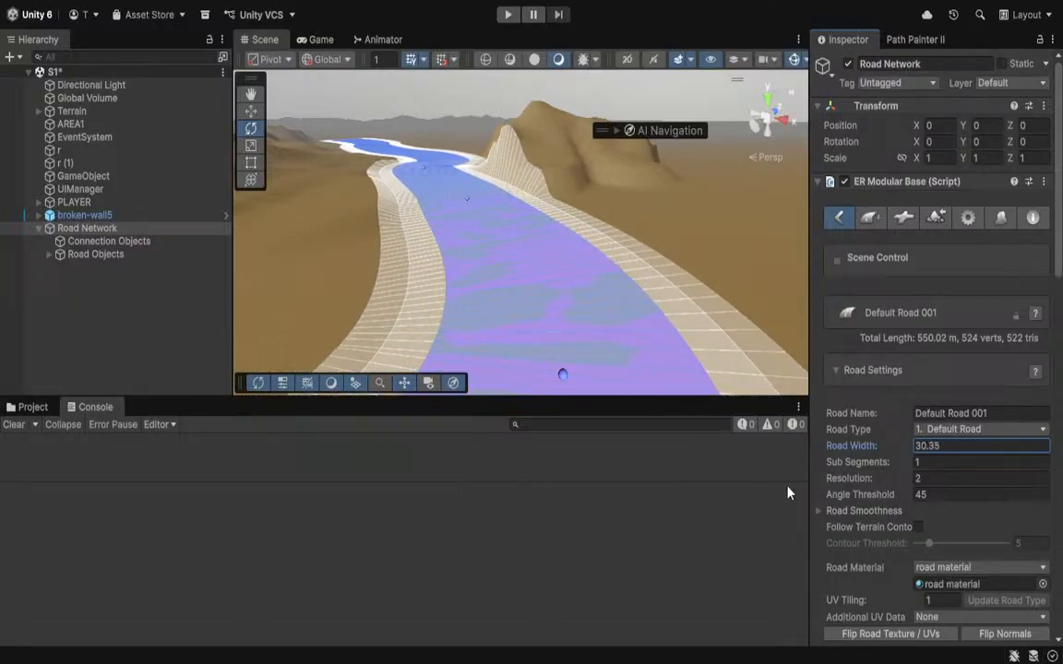
pyautogui.moveTo(634, 327); pyautogui.dragTo(532, 187, button='right')
pyautogui.moveTo(524, 212); pyautogui.dragTo(319, 374, button='right')
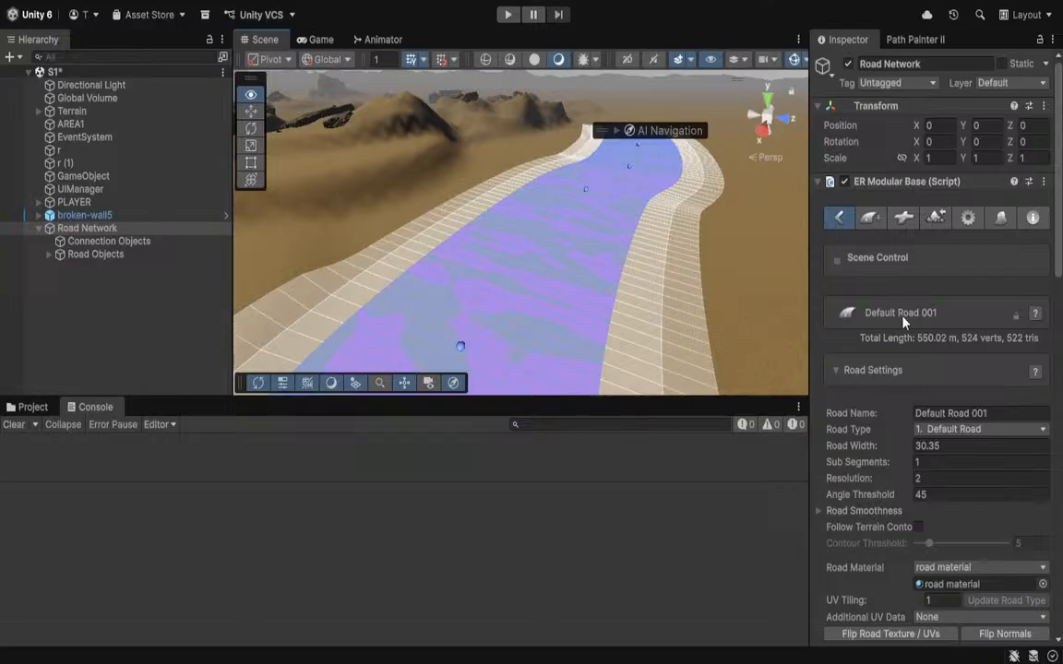
# Examine the road's remaining settings, the terrain build settings and the options for attaching connection prefabs.
pyautogui.scroll(-3, 884, 408)
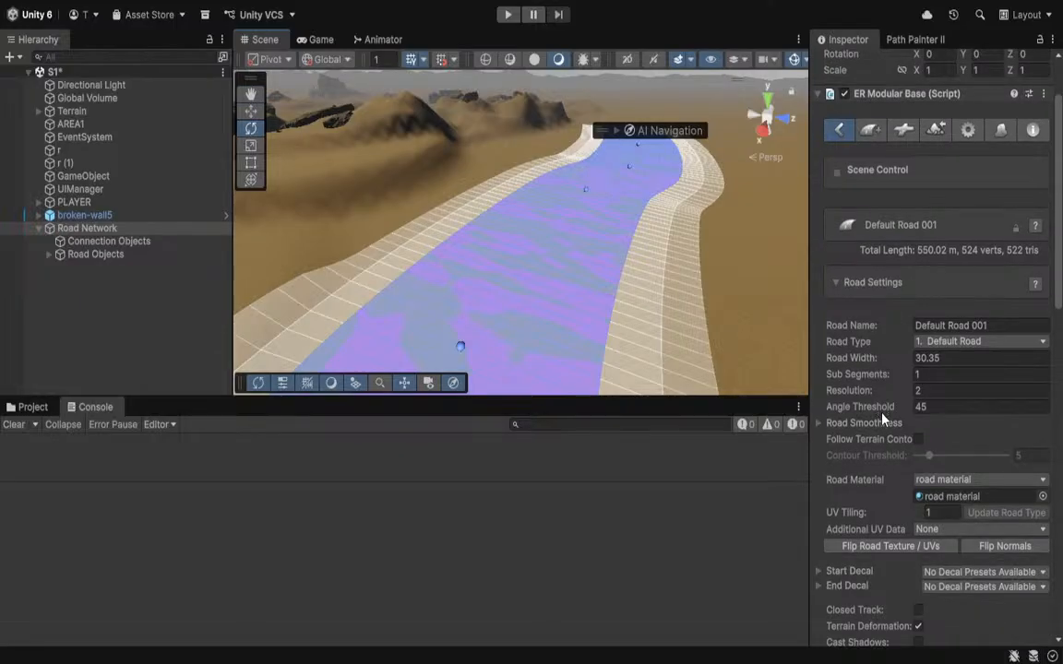
pyautogui.scroll(-3, 882, 420)
pyautogui.scroll(6, 883, 419)
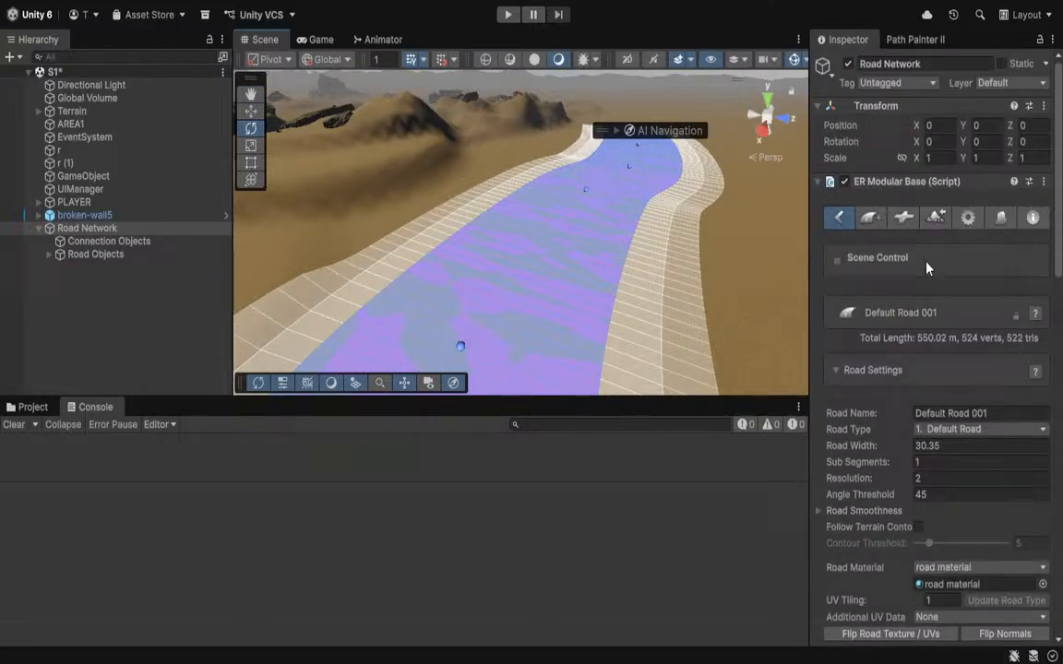
pyautogui.click(941, 219)
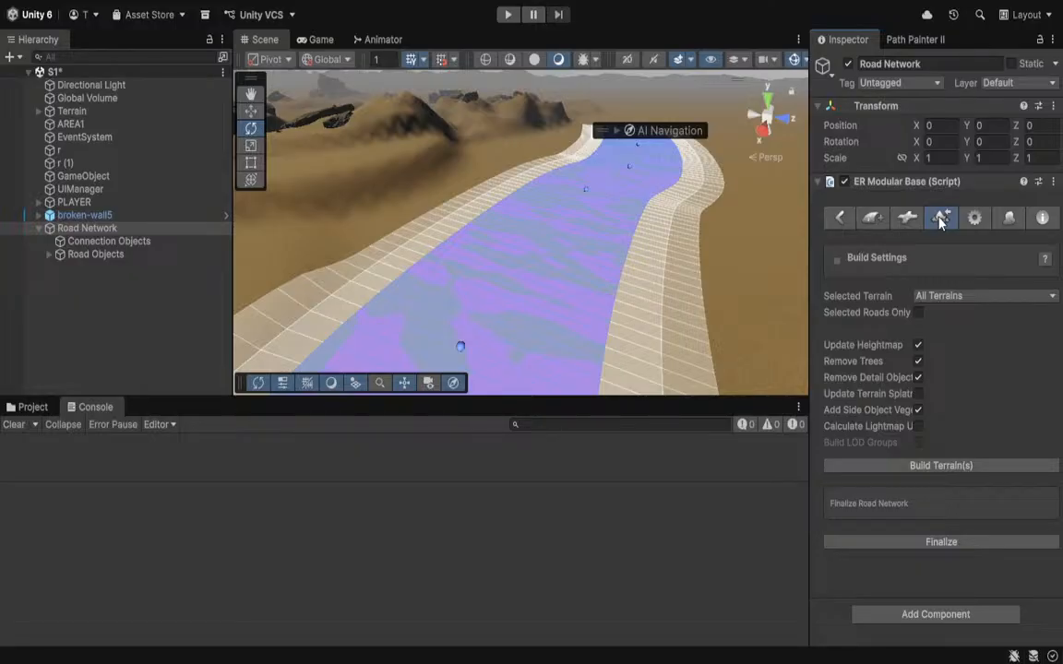
pyautogui.click(907, 220)
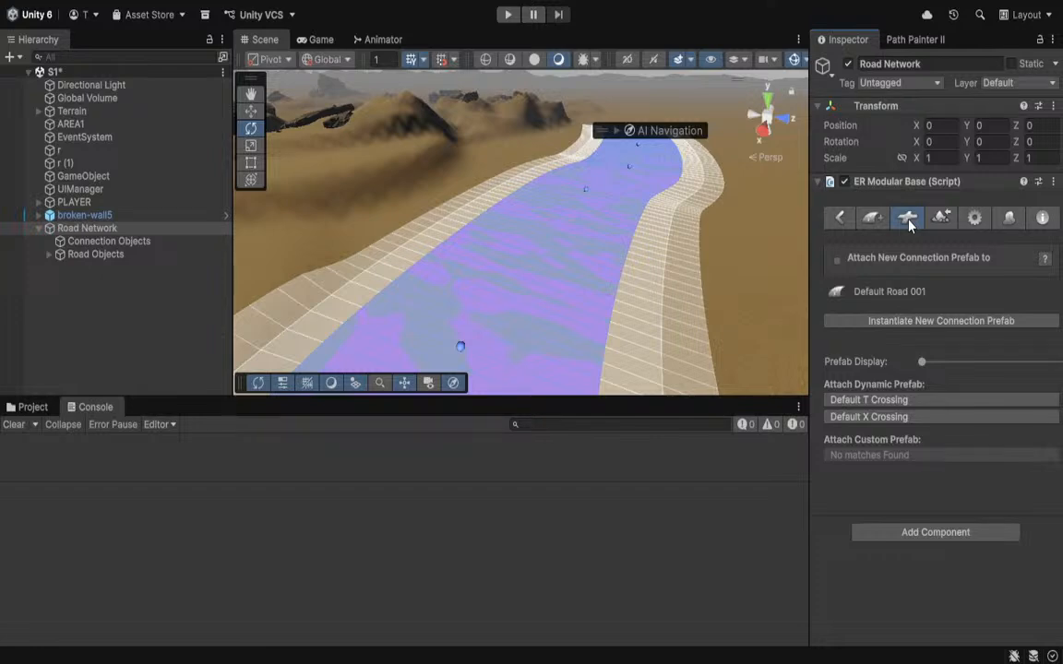
# Select the foreground marker in the middle of the road and bring up the connection prefab options.
pyautogui.click(927, 320)
pyautogui.keyDown('alt'); pyautogui.moveTo(694, 289); pyautogui.dragTo(446, 231); pyautogui.keyUp('alt')
pyautogui.press('e')
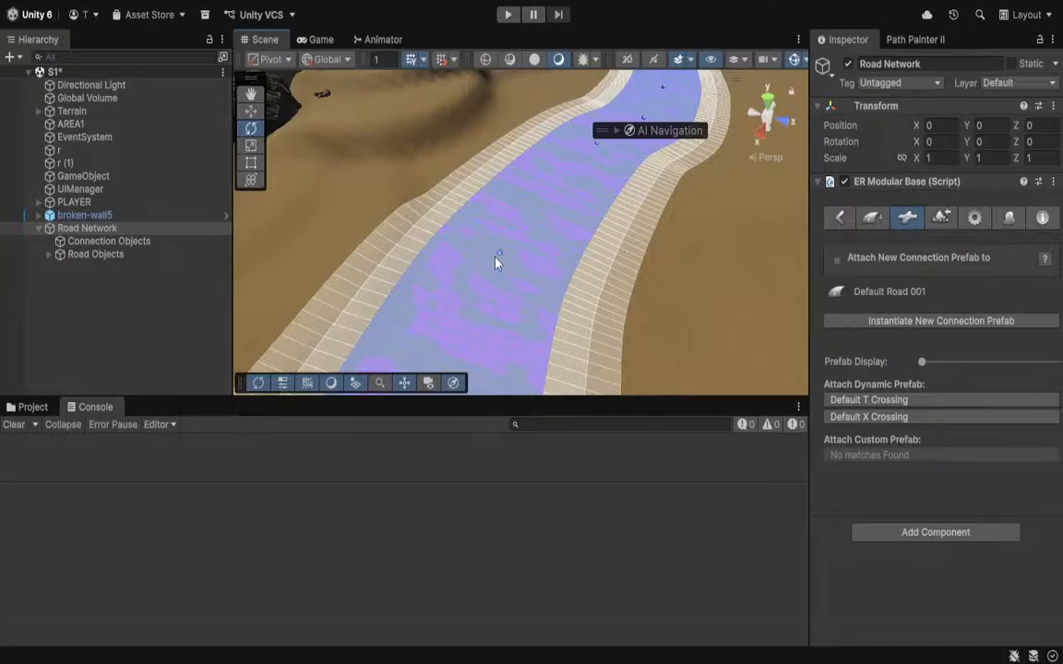
pyautogui.click(446, 229)
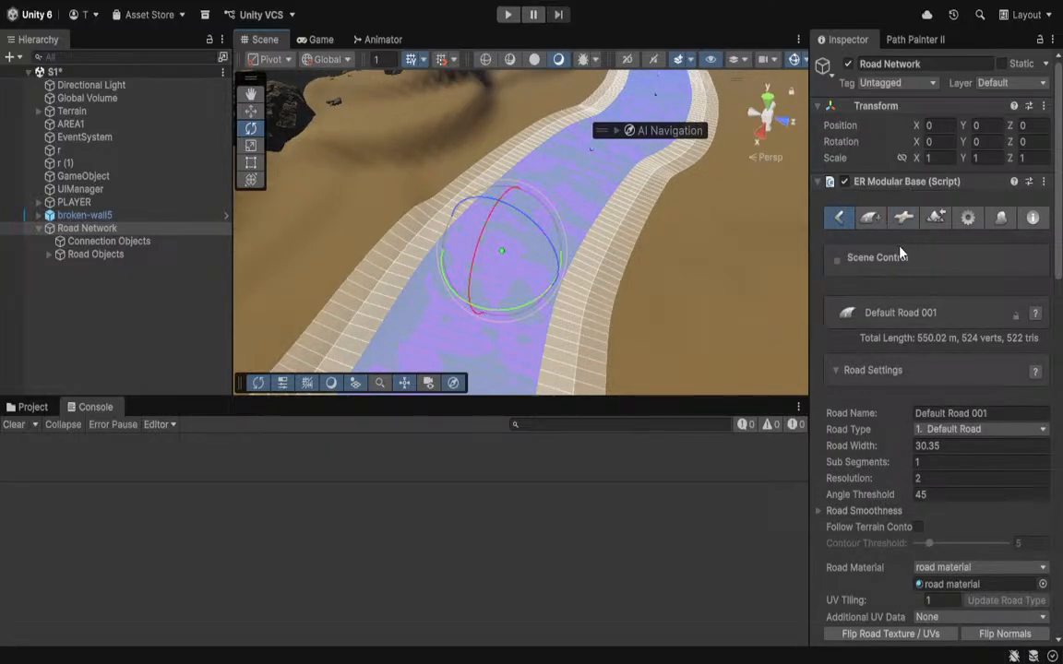
pyautogui.click(900, 220)
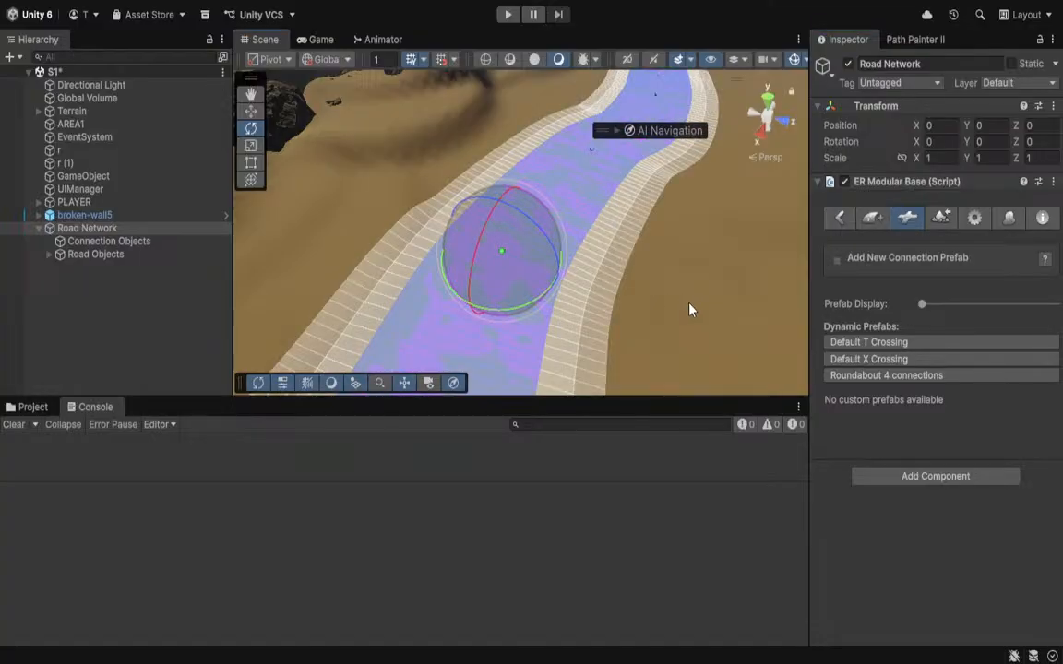
pyautogui.click(619, 271)
pyautogui.moveTo(620, 275); pyautogui.dragTo(475, 235, button='right')
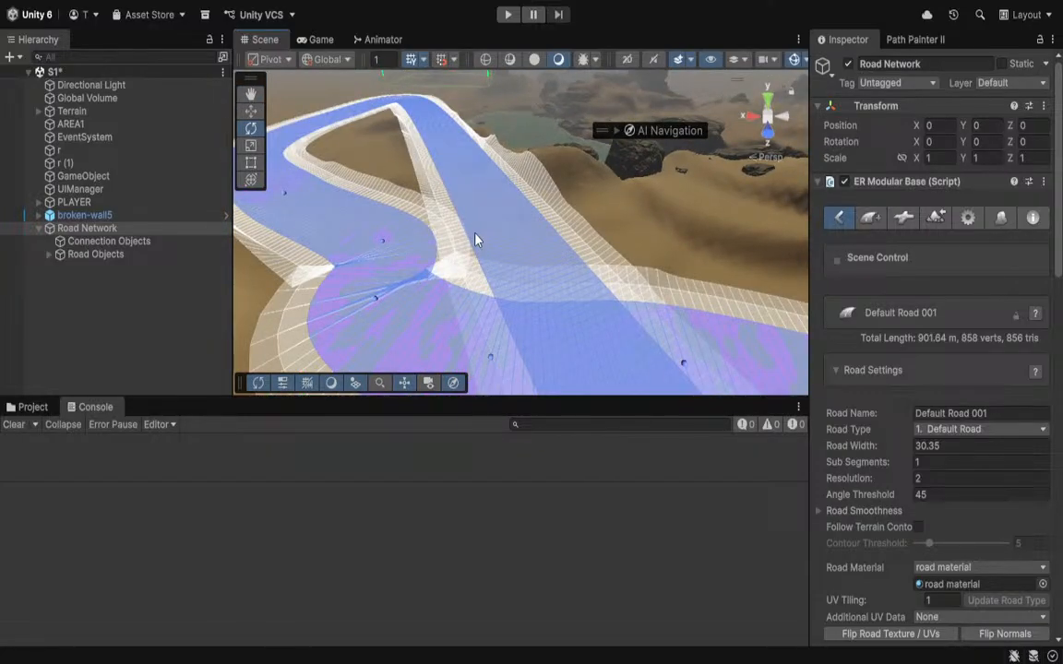
pyautogui.moveTo(471, 240); pyautogui.dragTo(774, 269, button='right')
pyautogui.hotkey('ctrl', 'z')
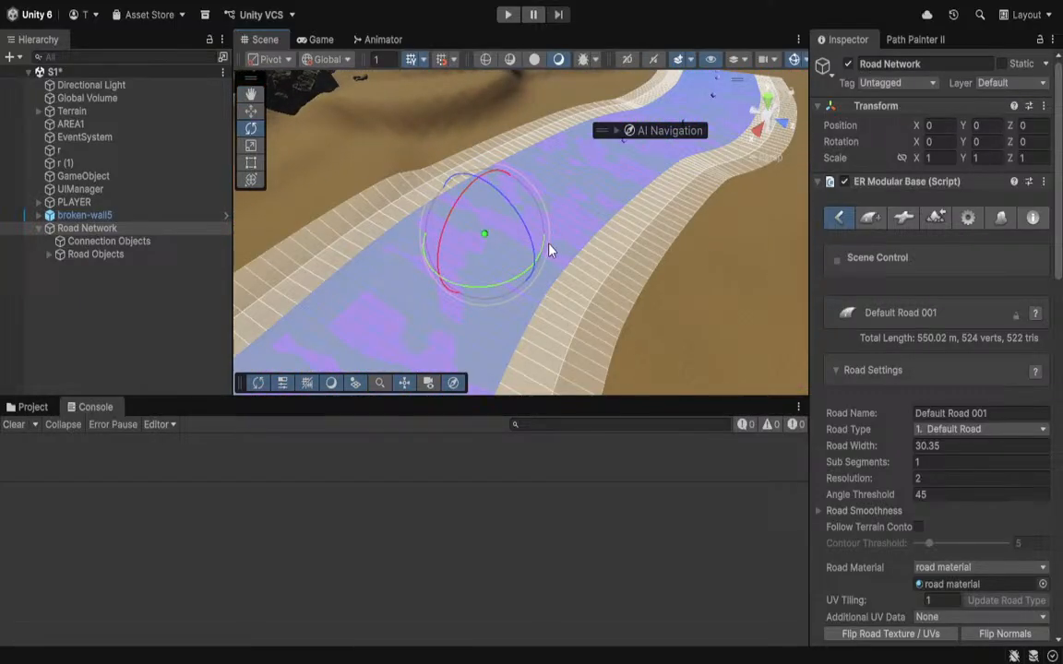
# Open the connection prefabs insertable at the selected marker and raise the Prefab Display value.
pyautogui.click(909, 221)
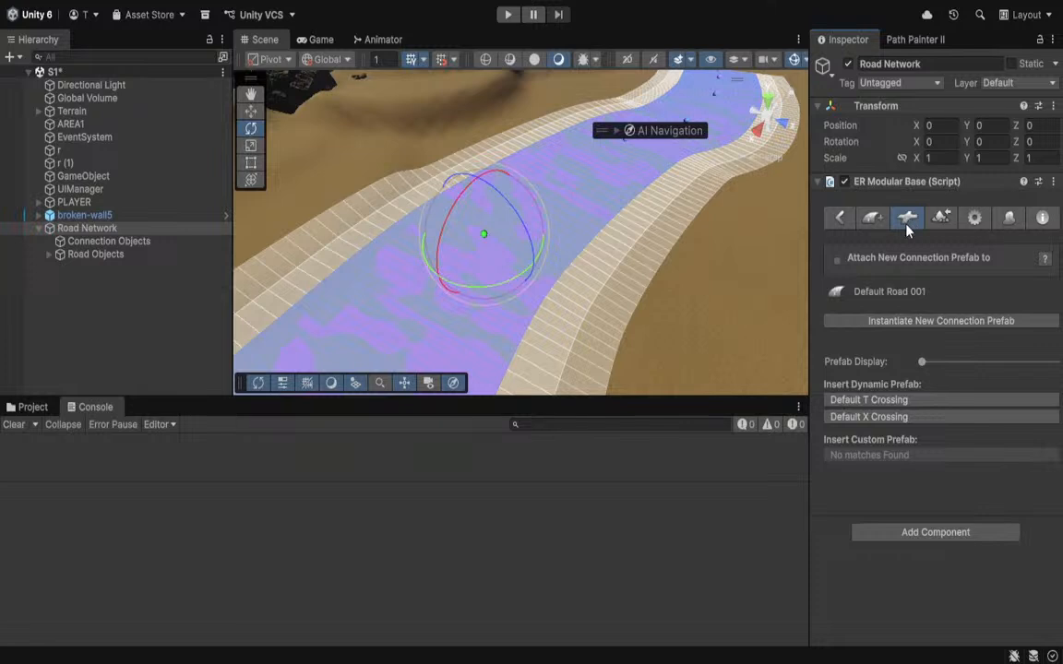
pyautogui.moveTo(922, 363); pyautogui.dragTo(940, 363)
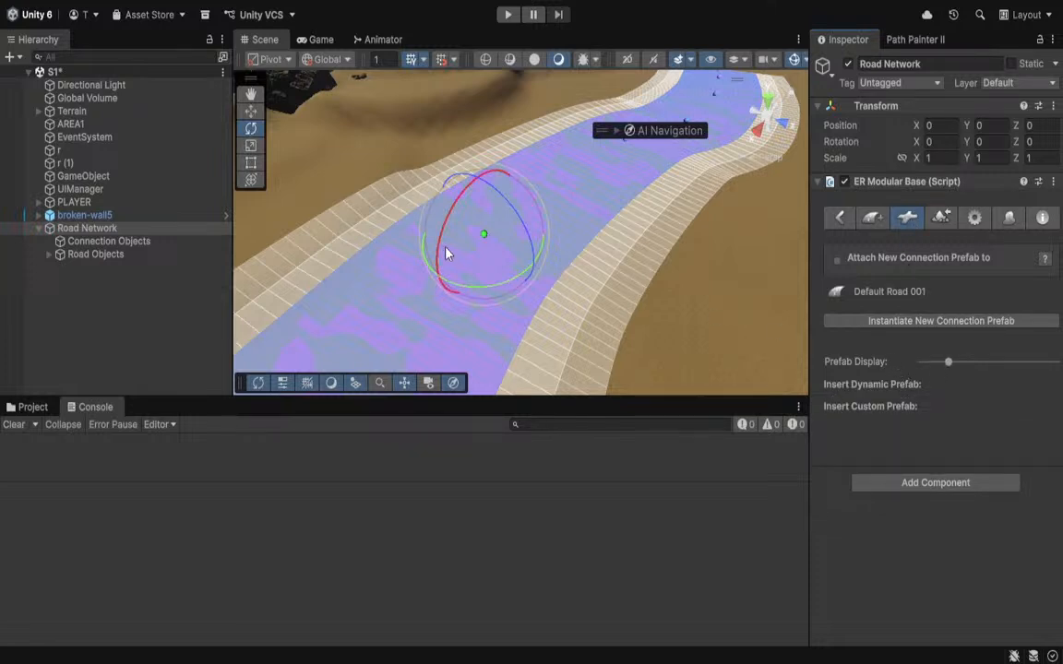
# Try to insert a default T crossing at the selected road marker, and undo it.
pyautogui.click(486, 239)
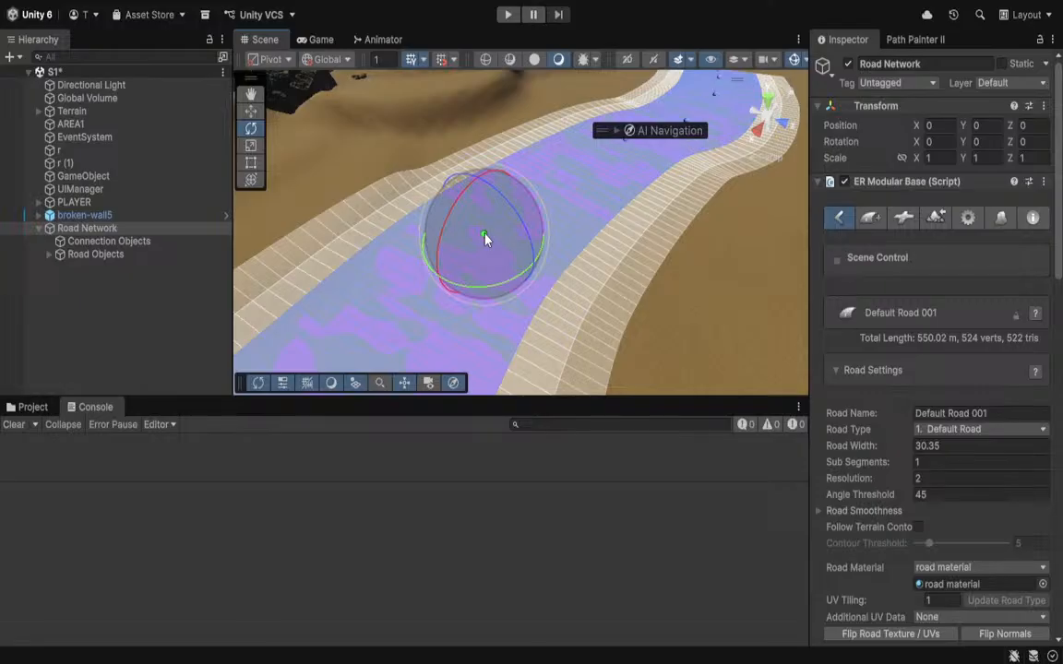
pyautogui.rightClick(486, 239)
pyautogui.click(569, 278)
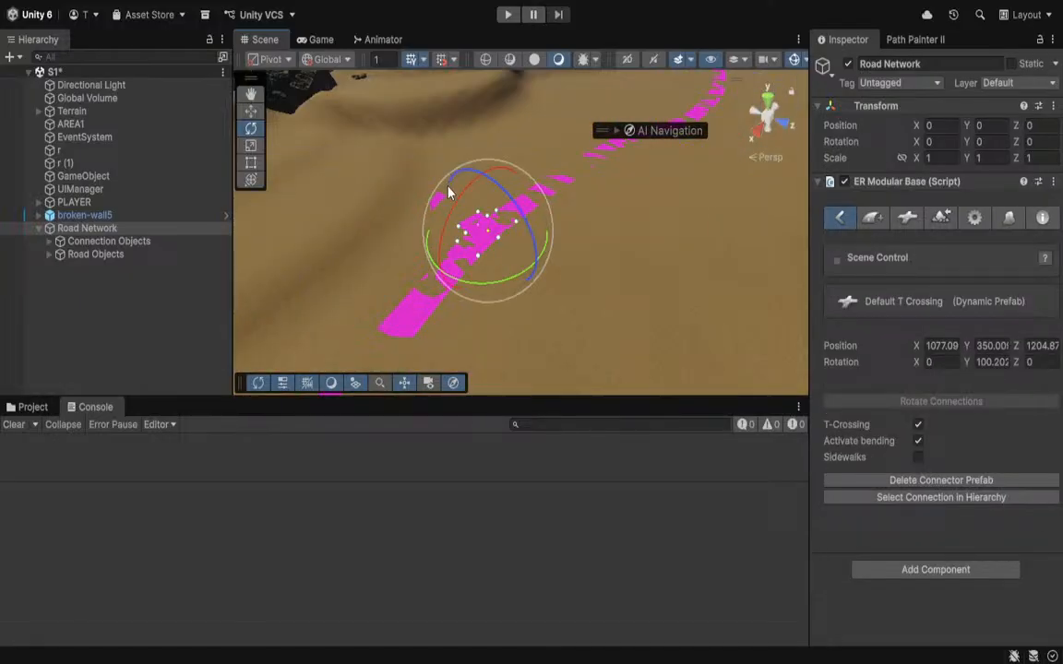
pyautogui.click(520, 246)
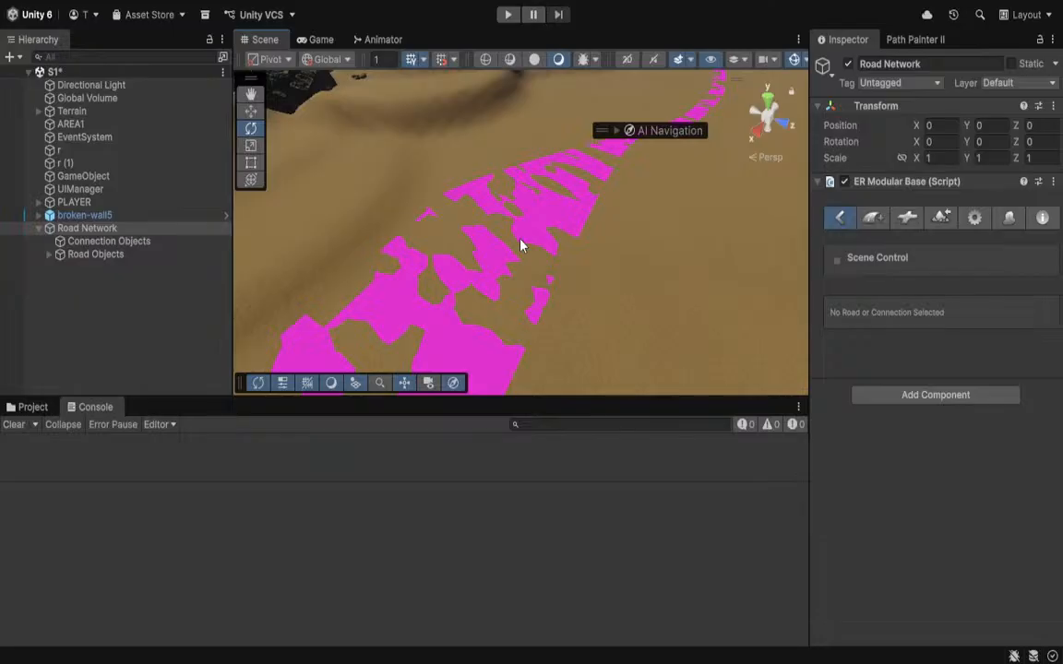
pyautogui.moveTo(522, 244); pyautogui.dragTo(455, 190, button='right')
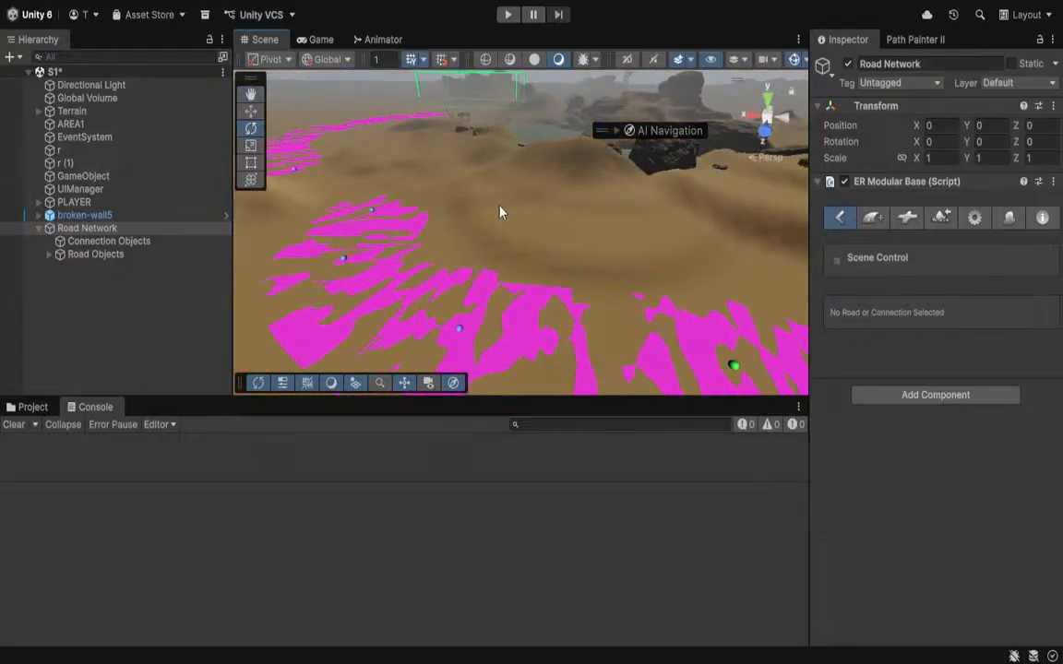
pyautogui.hotkey('ctrl', 'z')
# Undo the latest marker and width changes on Default Road 001.
pyautogui.moveTo(599, 217); pyautogui.dragTo(781, 200, button='right')
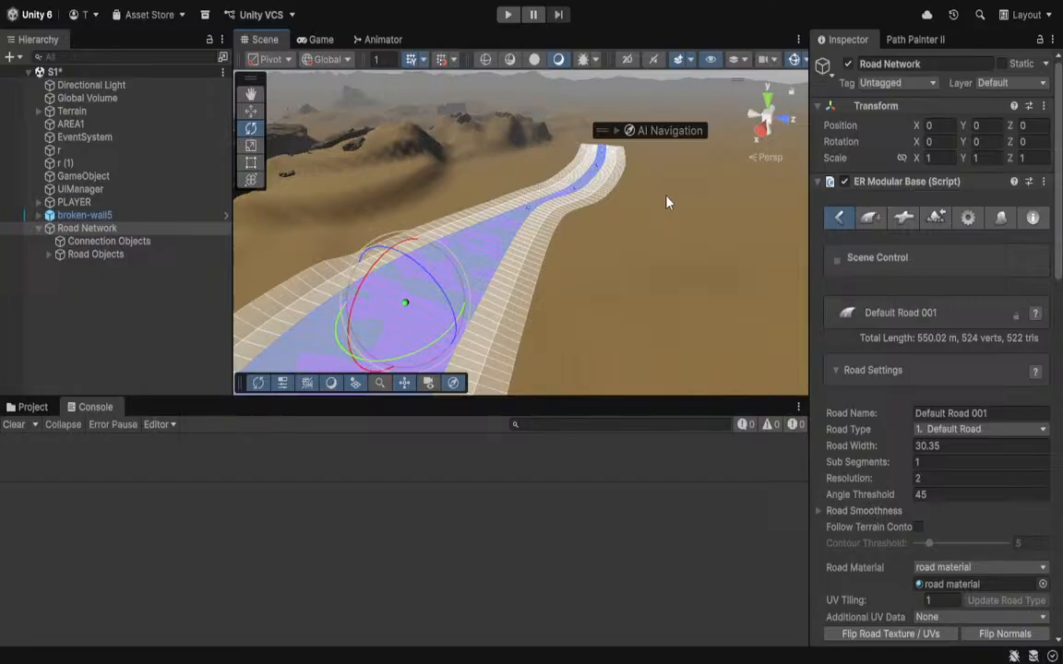
pyautogui.moveTo(667, 202); pyautogui.dragTo(486, 239, button='right')
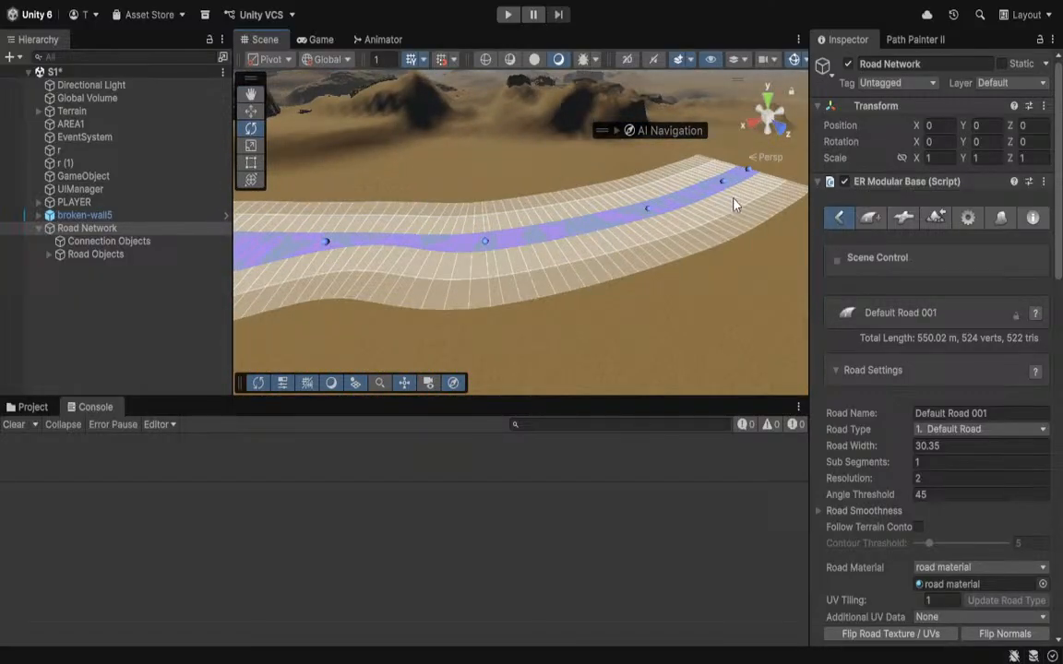
pyautogui.click(563, 227)
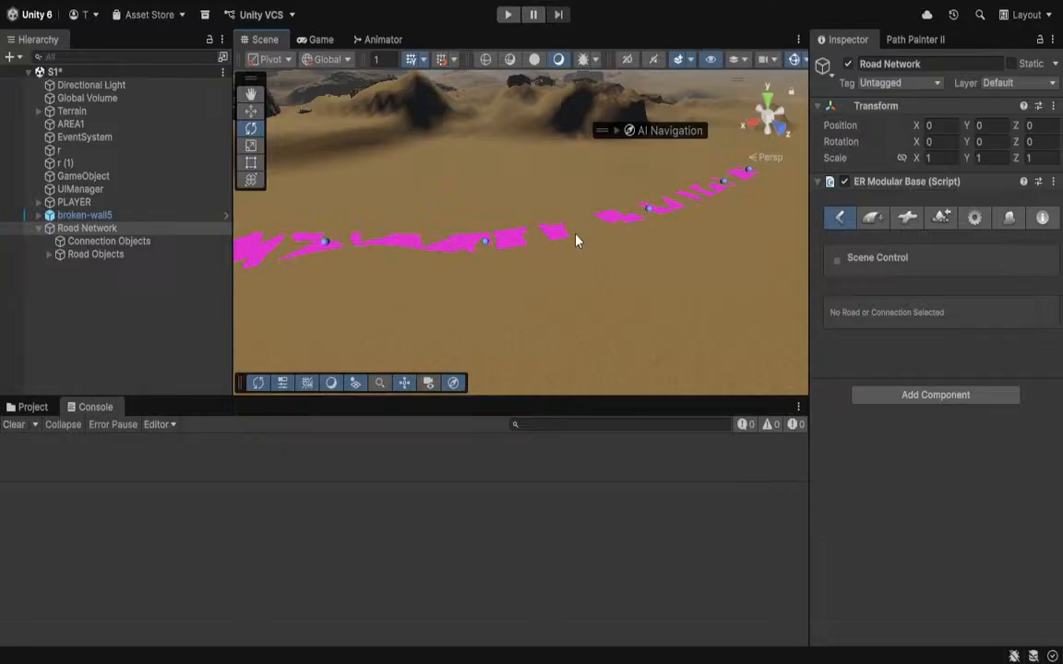
pyautogui.click(575, 234)
pyautogui.moveTo(484, 225); pyautogui.dragTo(363, 201, button='right')
pyautogui.click(376, 202)
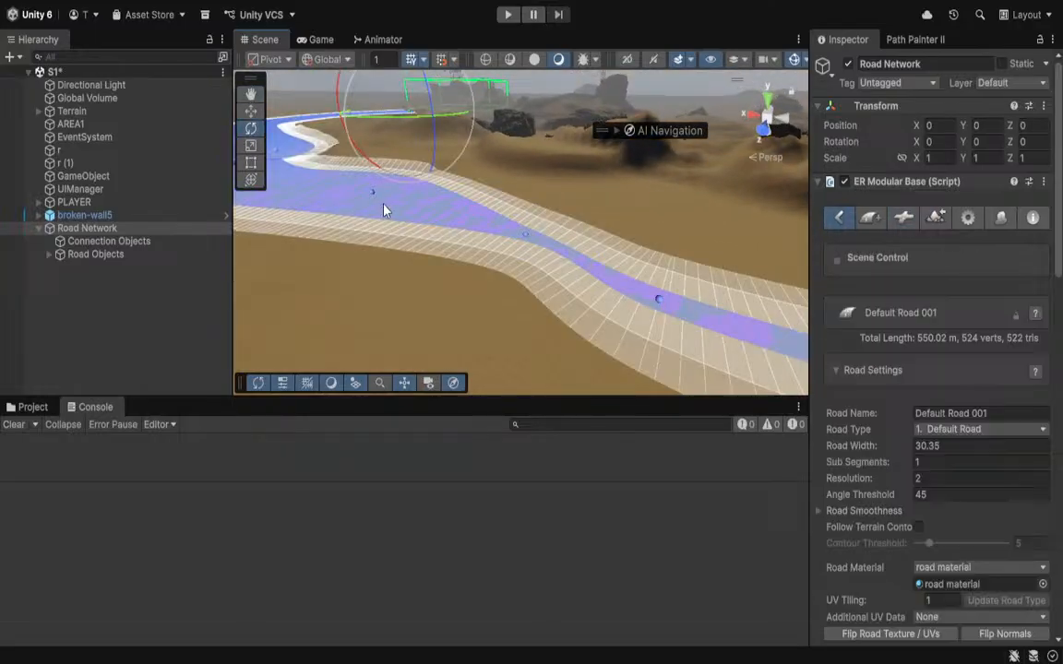
pyautogui.hotkey('ctrl', 'z')
pyautogui.hotkey('ctrl', 'z')
pyautogui.moveTo(581, 239)
pyautogui.mouseDown(button='right')
pyautogui.moveTo(396, 214)
pyautogui.moveTo(402, 221)
pyautogui.mouseUp(button='right')
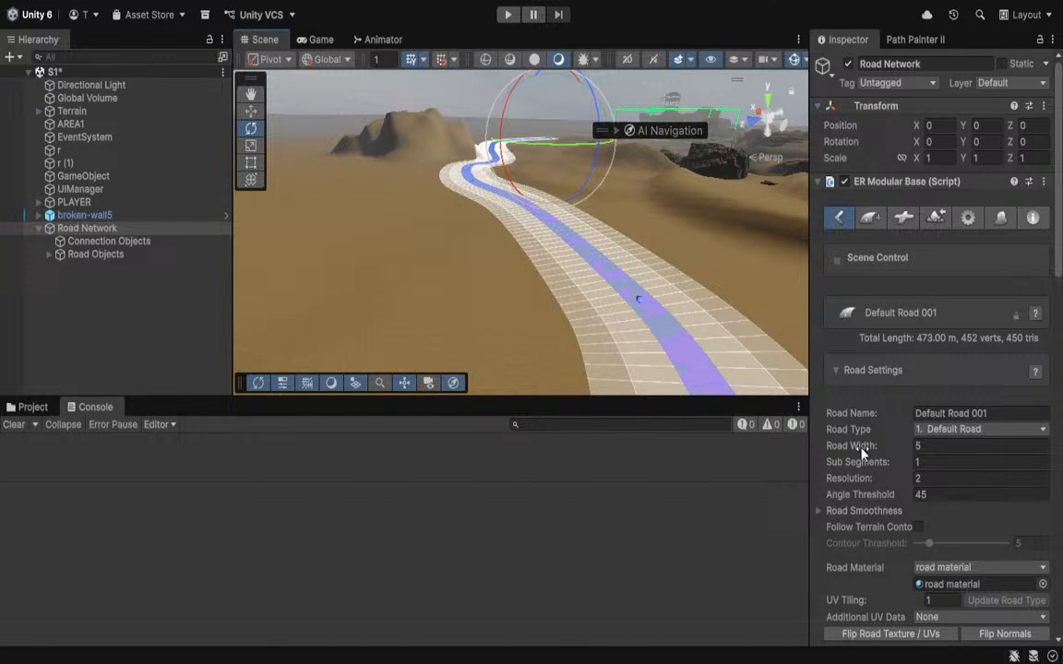
# Set the road width to 21.28 and enable terrain contour following with a contour threshold of 24.7.
pyautogui.moveTo(865, 446); pyautogui.dragTo(1032, 444)
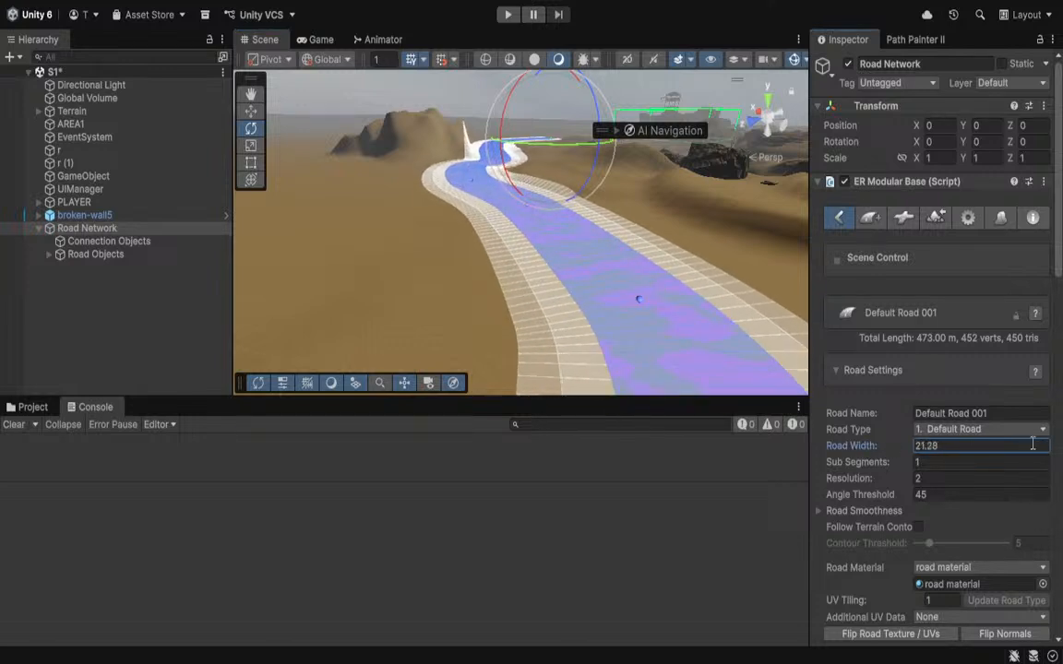
pyautogui.click(918, 528)
pyautogui.moveTo(930, 543); pyautogui.dragTo(989, 543)
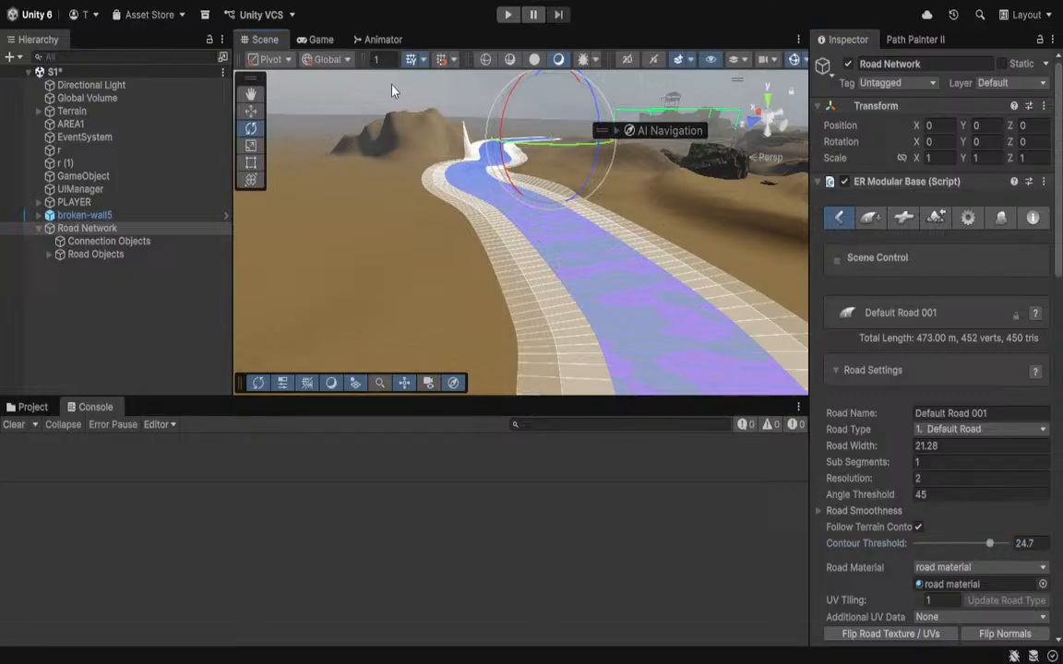
# Turn off terrain contour following and raise the road marker at the far bend slightly.
pyautogui.click(392, 89)
pyautogui.click(643, 309)
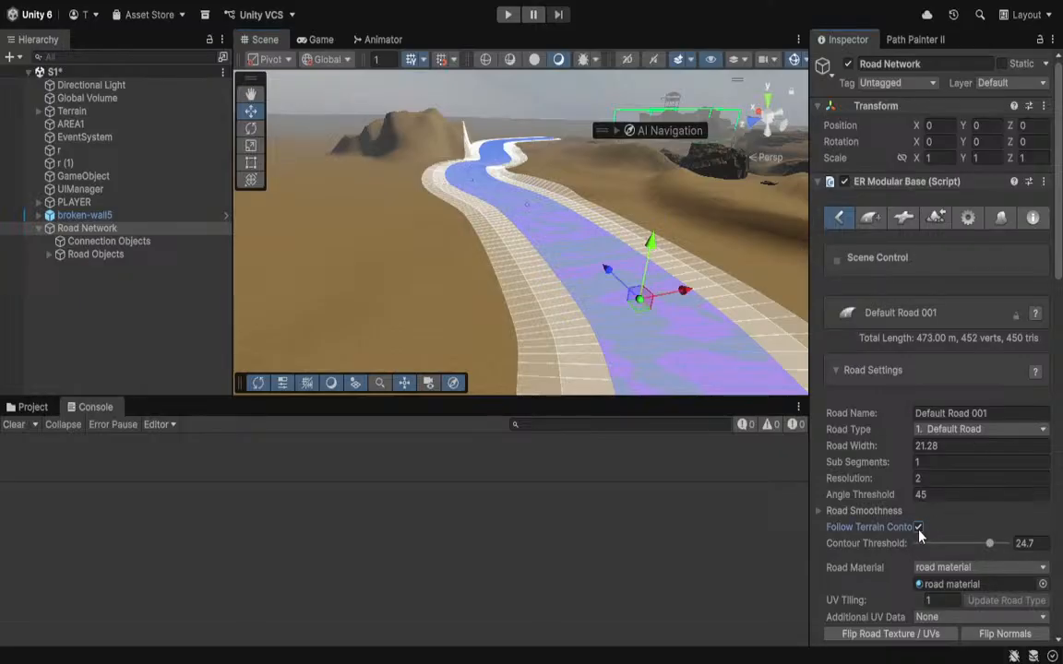
pyautogui.click(918, 527)
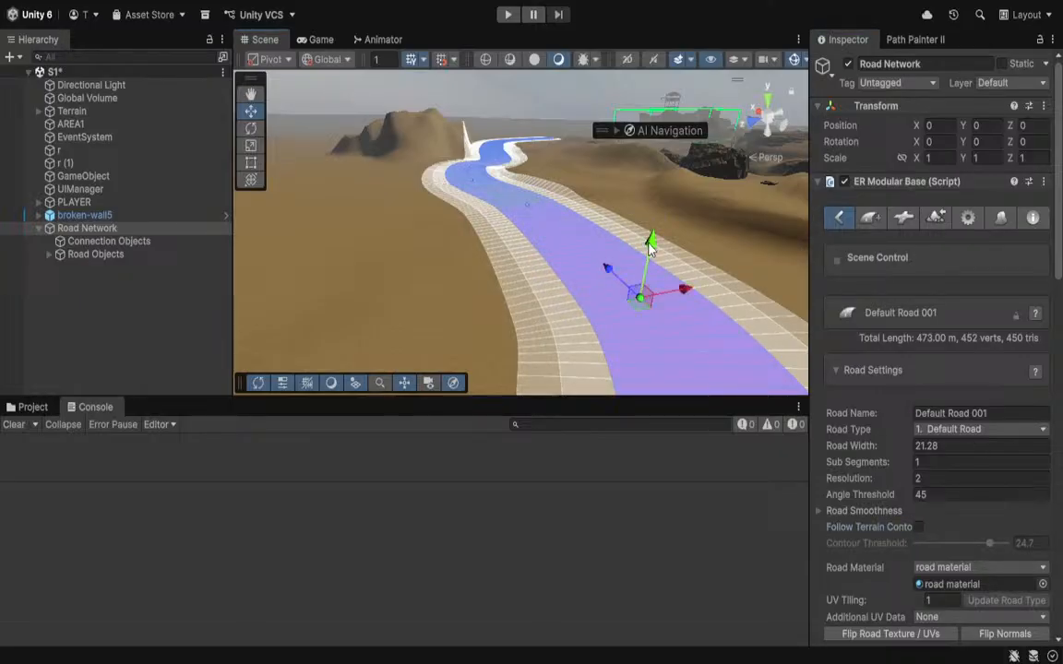
pyautogui.click(525, 198)
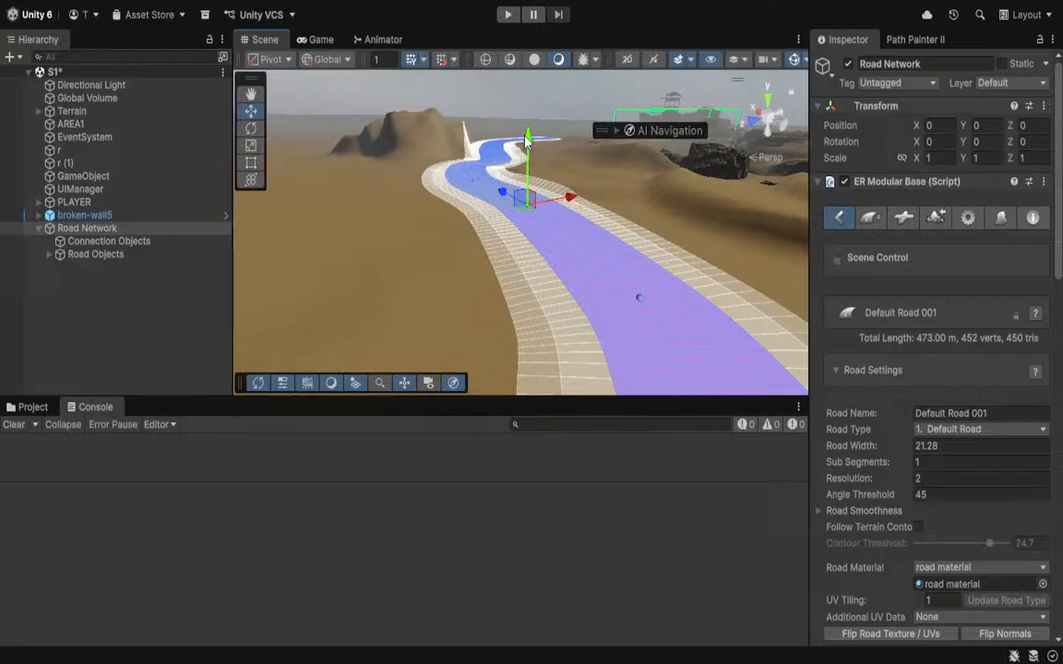
pyautogui.click(473, 180)
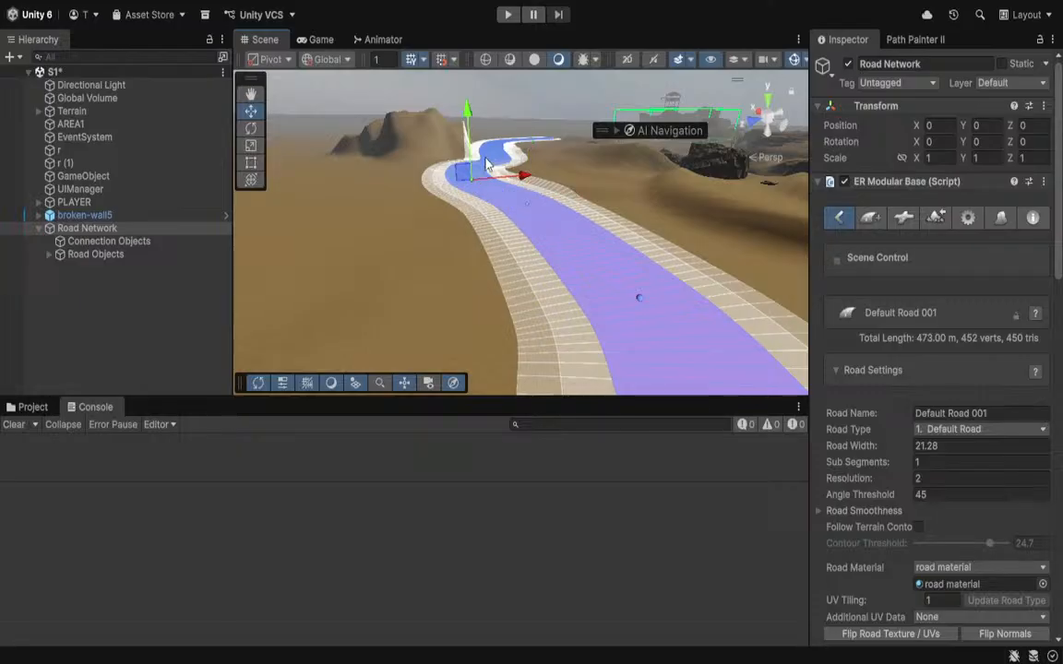
pyautogui.moveTo(468, 124); pyautogui.dragTo(467, 115)
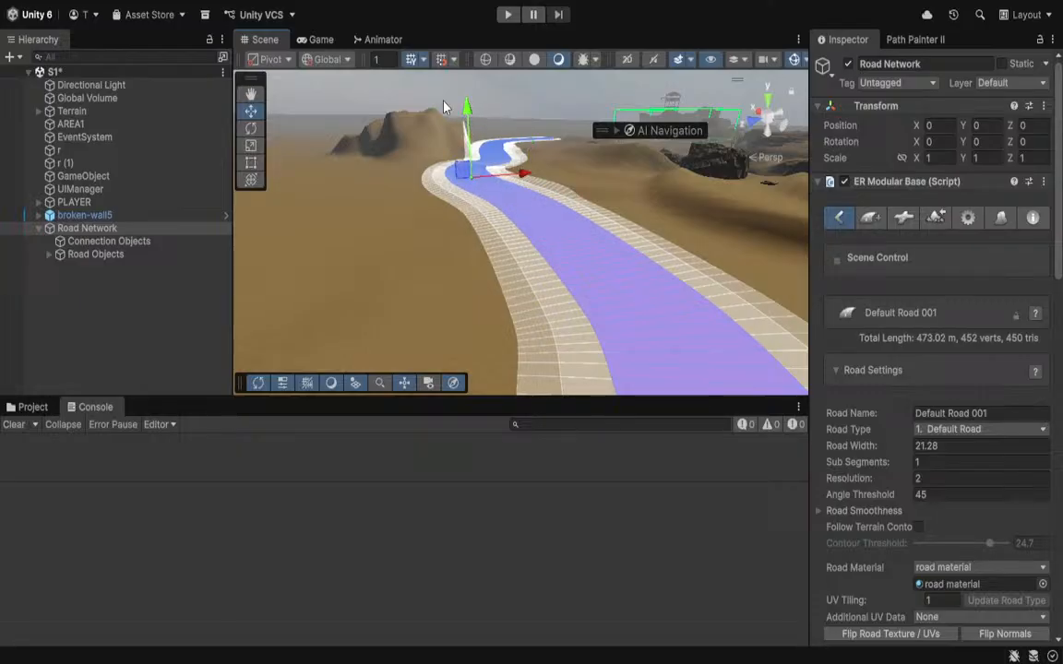
pyautogui.click(440, 129)
# Raise another marker further along the road to form a hump in its surface.
pyautogui.moveTo(445, 223)
pyautogui.mouseDown(button='right')
pyautogui.moveTo(527, 240)
pyautogui.moveTo(550, 327)
pyautogui.moveTo(569, 318)
pyautogui.moveTo(618, 221)
pyautogui.moveTo(569, 166)
pyautogui.moveTo(467, 289)
pyautogui.moveTo(458, 287)
pyautogui.moveTo(524, 270)
pyautogui.moveTo(745, 259)
pyautogui.moveTo(713, 260)
pyautogui.mouseUp(button='right')
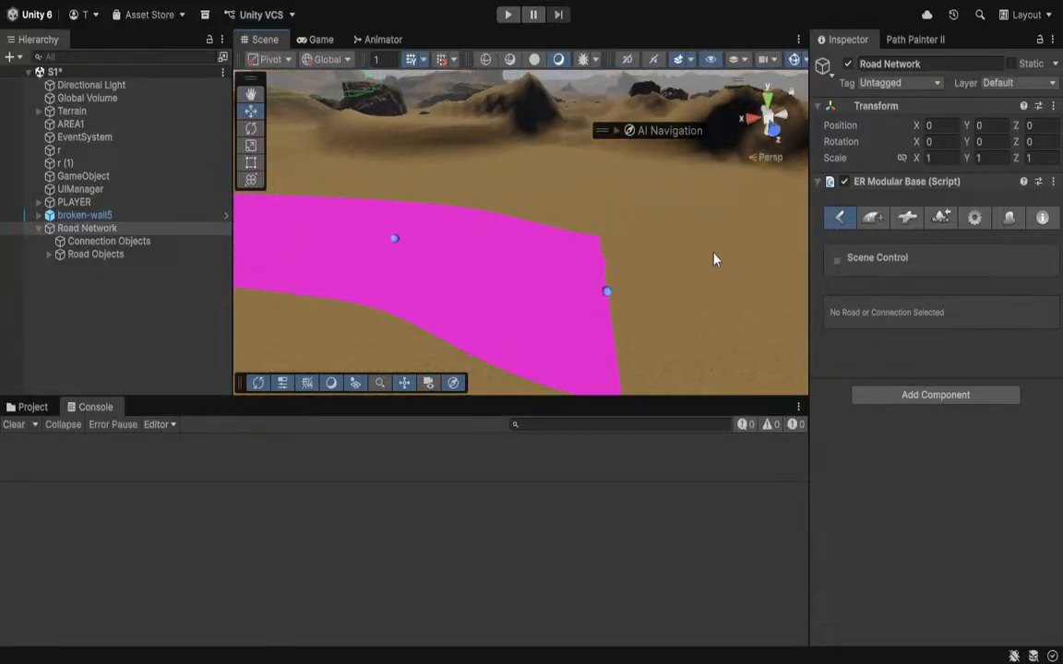
pyautogui.click(606, 293)
pyautogui.moveTo(620, 238); pyautogui.dragTo(630, 189)
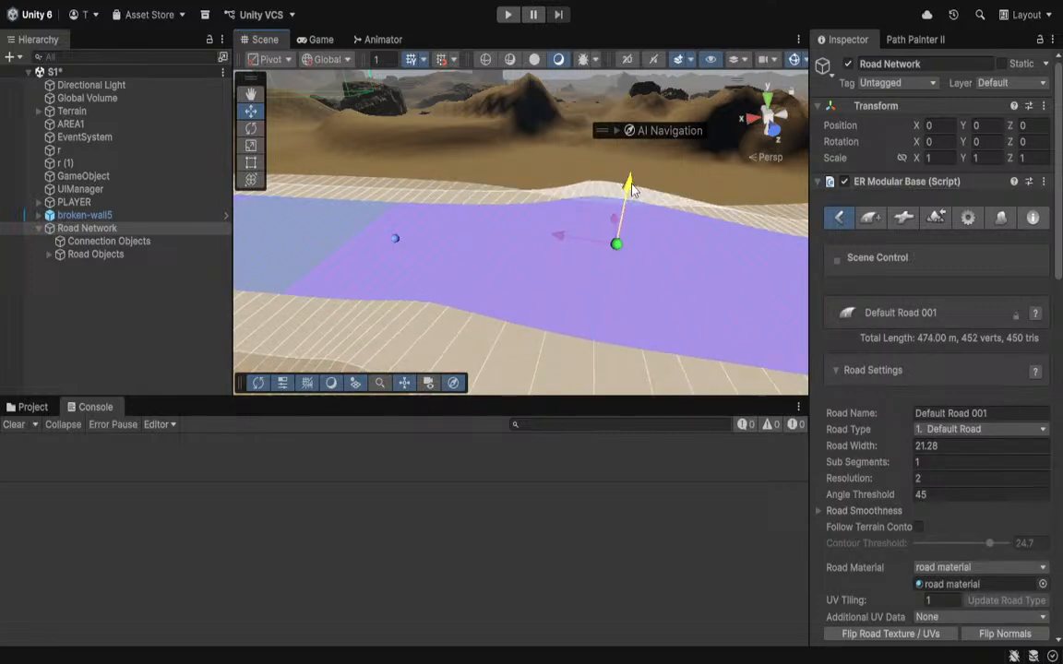
pyautogui.moveTo(630, 189); pyautogui.dragTo(659, 266, button='right')
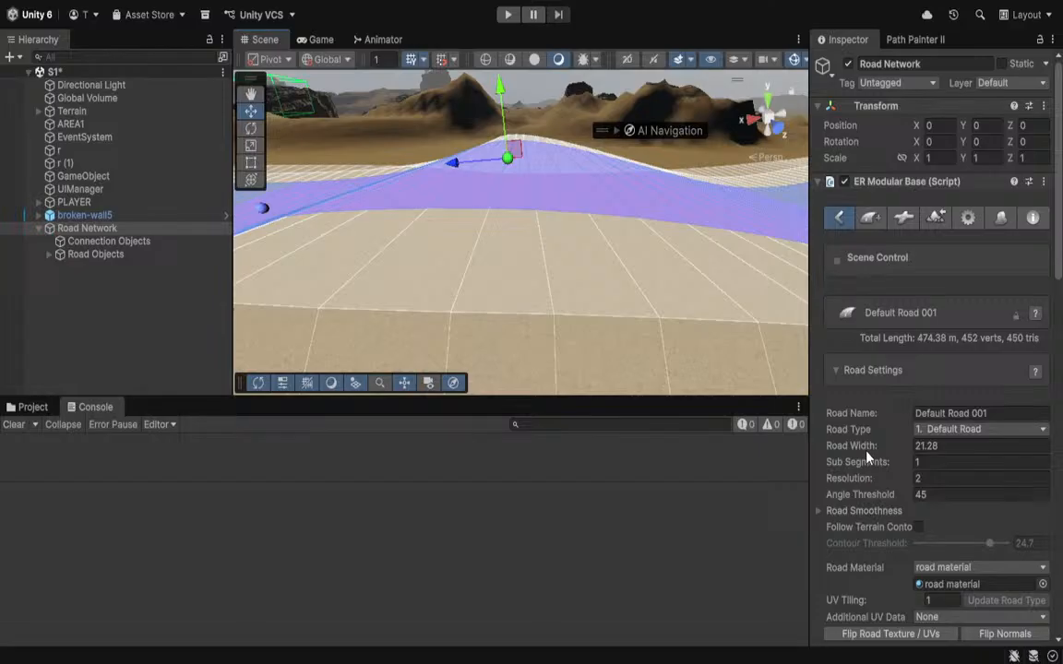
pyautogui.scroll(-3, 865, 456)
pyautogui.moveTo(557, 254); pyautogui.dragTo(463, 249, button='right')
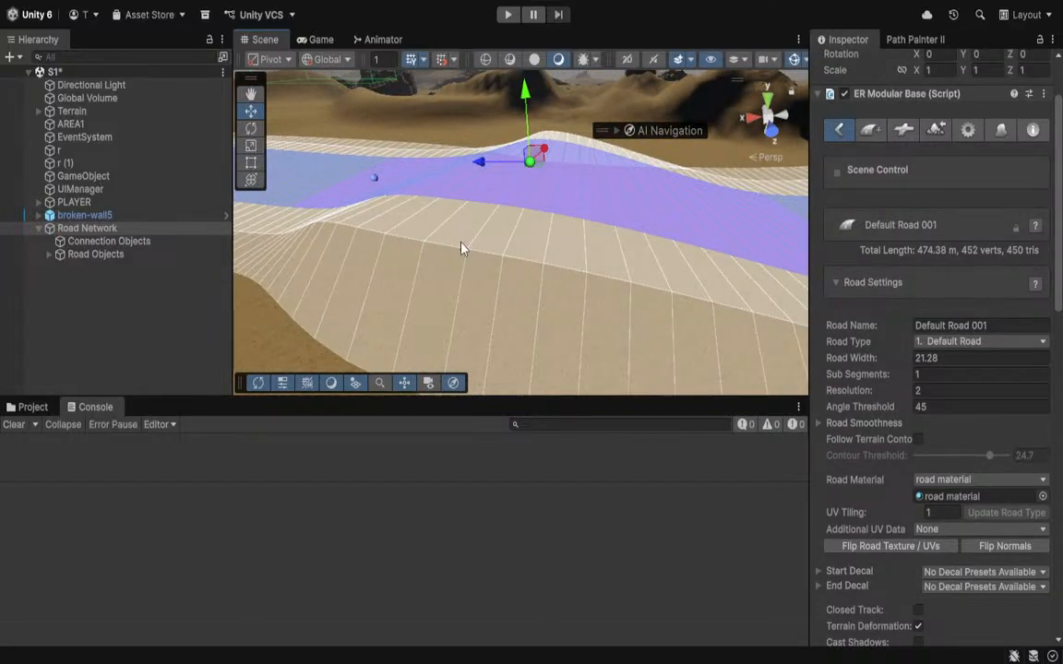
pyautogui.scroll(3, 882, 406)
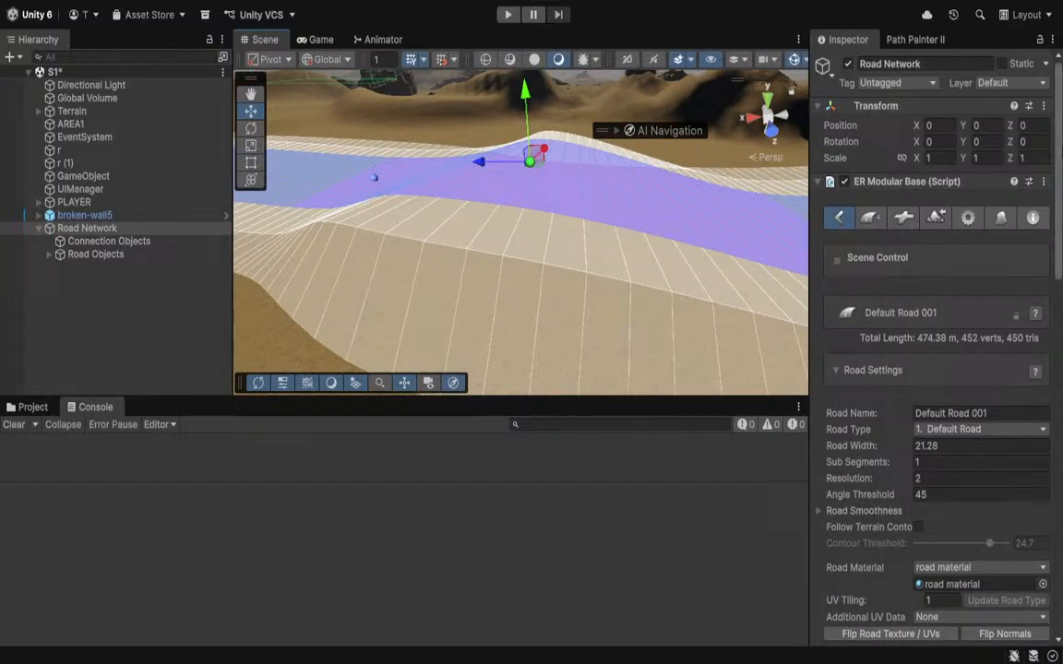
# Enable the terrain splatmap update in the road network's build settings.
pyautogui.click(970, 218)
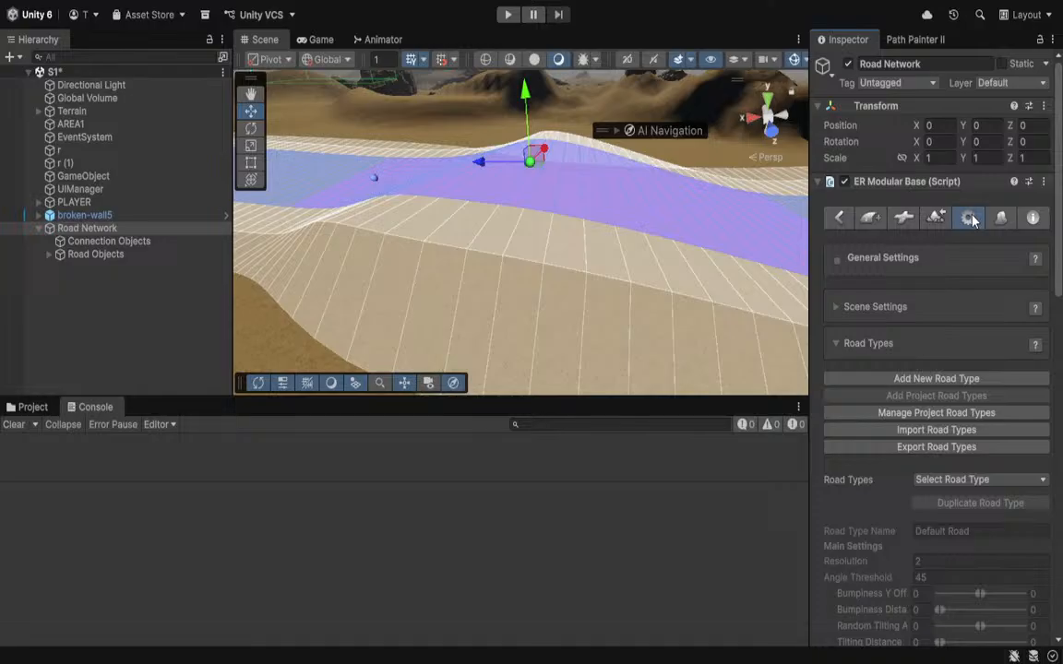
pyautogui.click(938, 221)
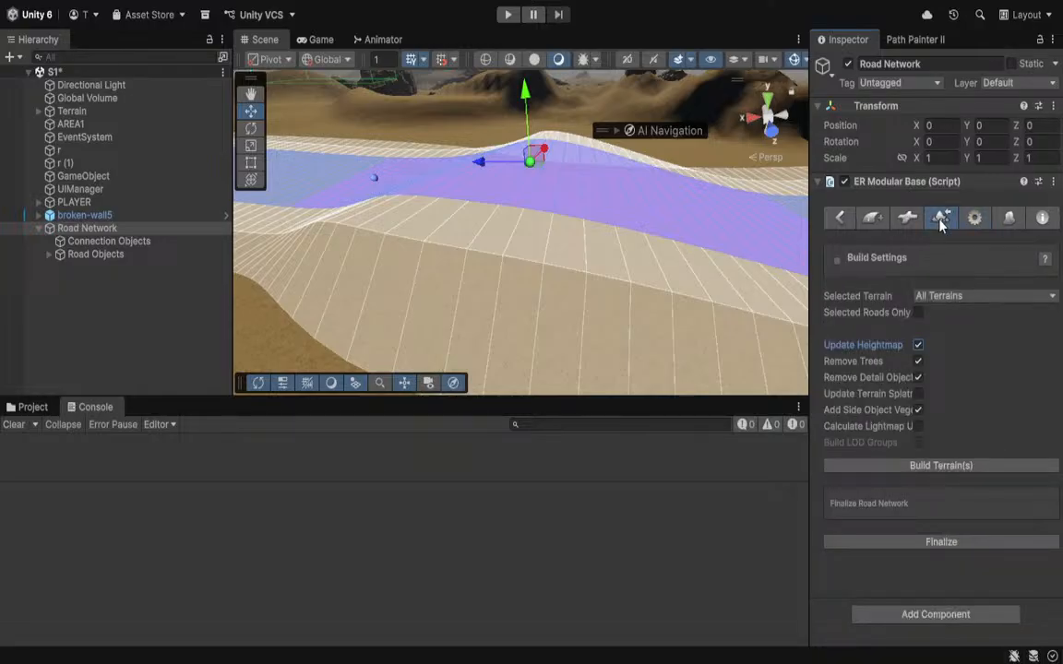
pyautogui.click(918, 393)
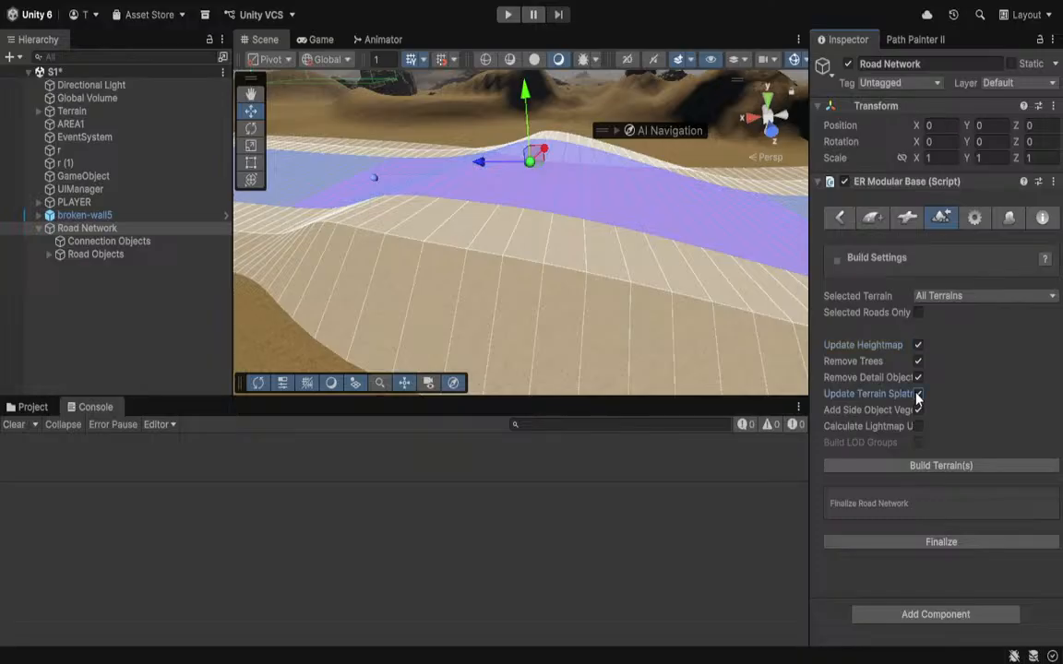
pyautogui.click(907, 221)
pyautogui.click(876, 219)
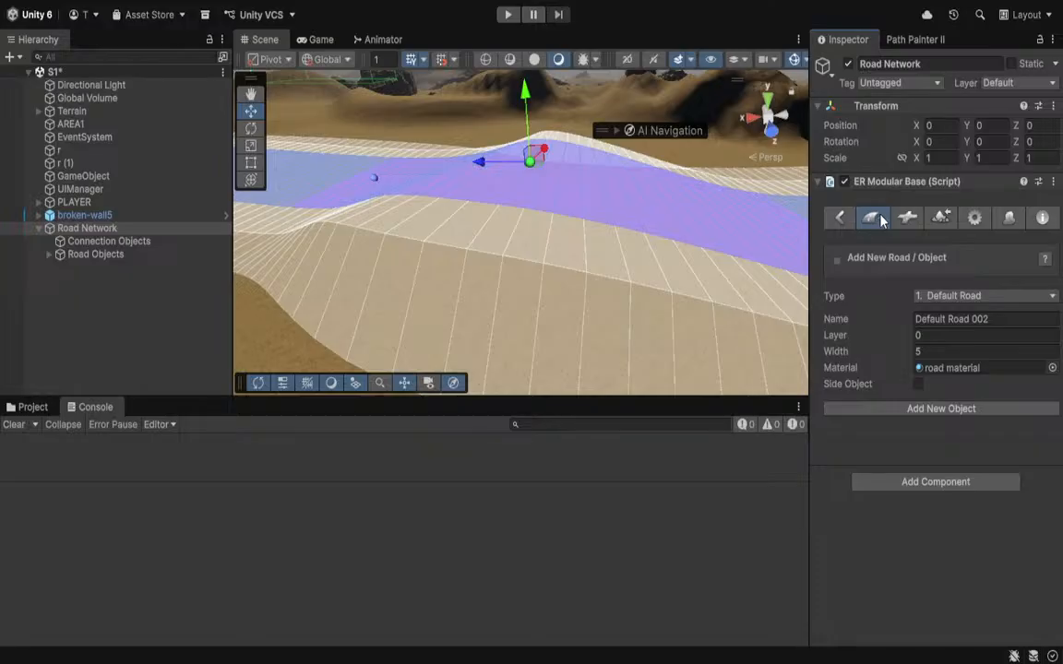
# Re-enable terrain contour following for Default Road 001 and try to move the selected marker vertically.
pyautogui.click(840, 219)
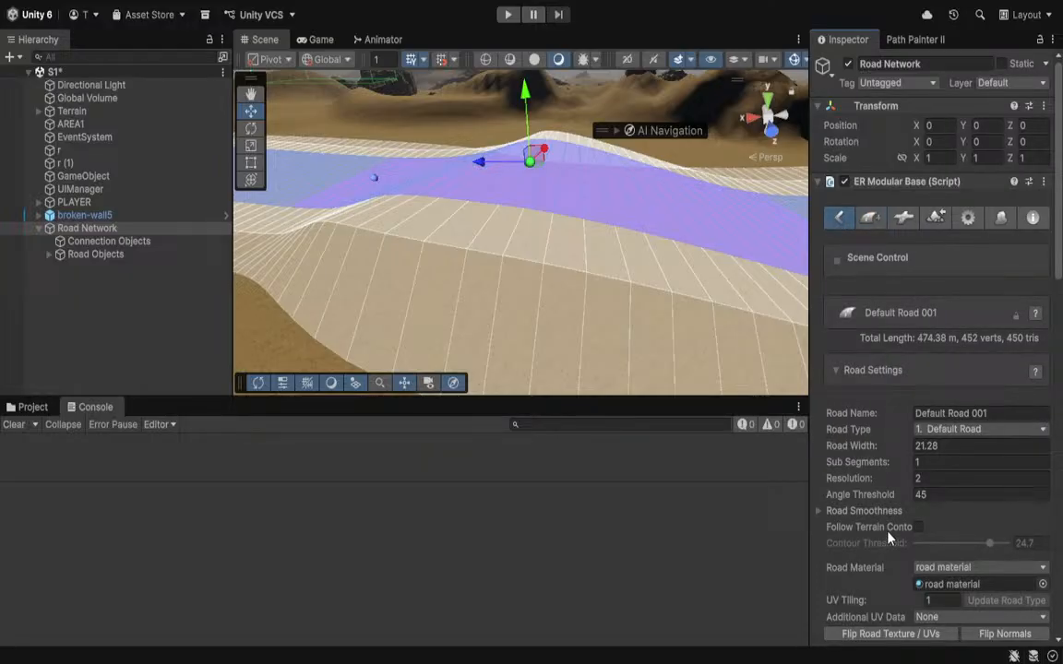
pyautogui.scroll(-3, 892, 503)
pyautogui.click(918, 440)
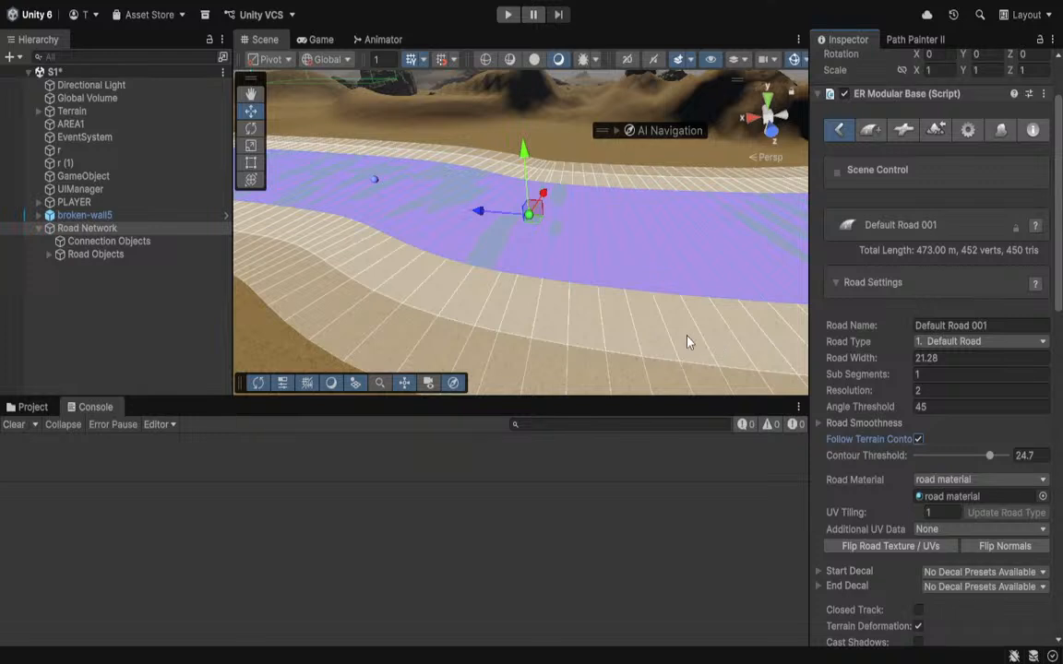
pyautogui.scroll(-2, 870, 444)
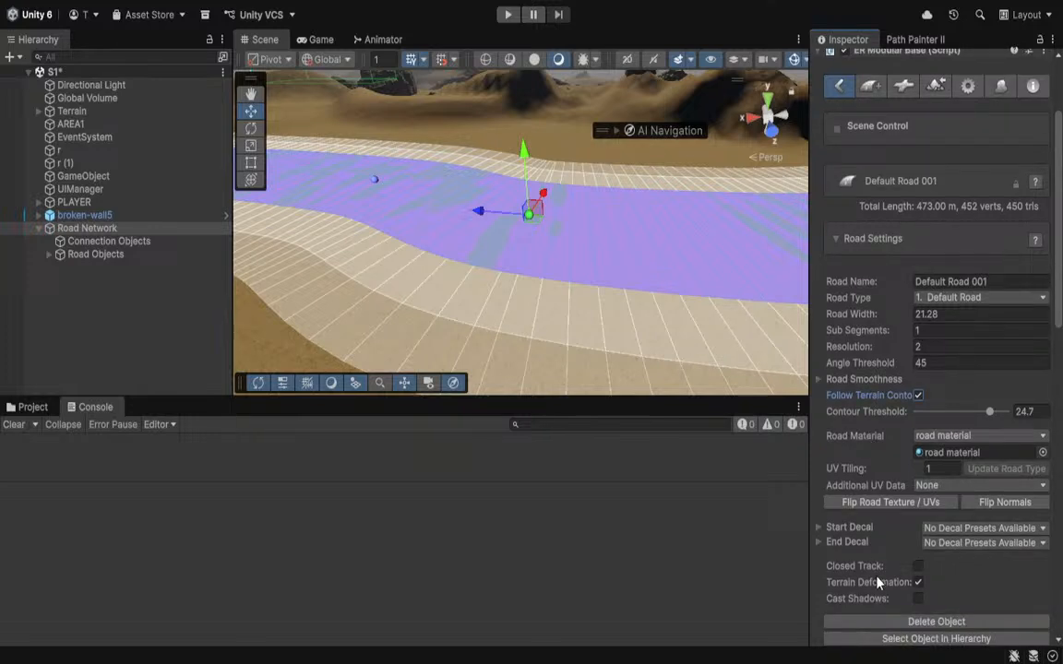
pyautogui.keyDown('alt'); pyautogui.moveTo(545, 289); pyautogui.dragTo(570, 267); pyautogui.keyUp('alt')
pyautogui.moveTo(544, 170); pyautogui.dragTo(545, 182)
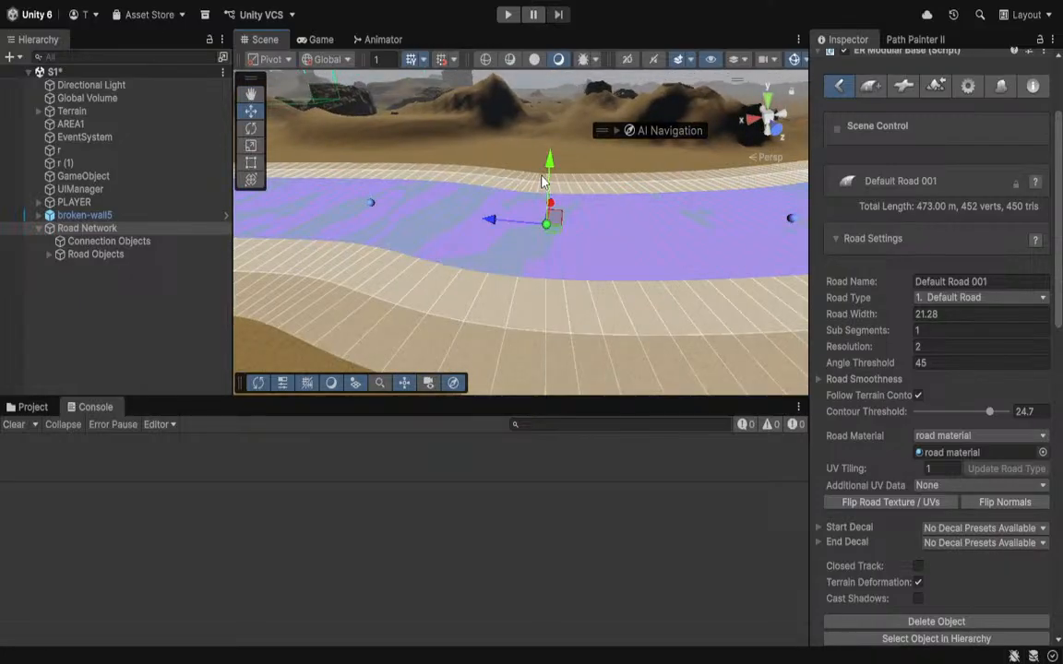
# Turn off terrain contour following and adjust the middle marker's height so the road sits slightly higher.
pyautogui.click(918, 396)
pyautogui.click(918, 397)
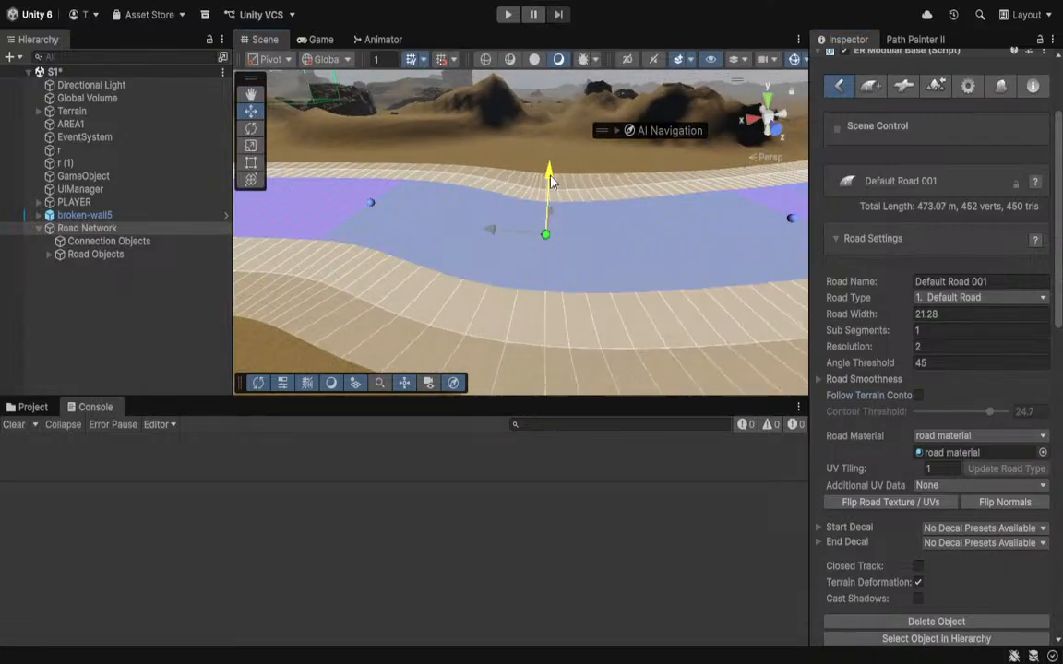
pyautogui.click(538, 80)
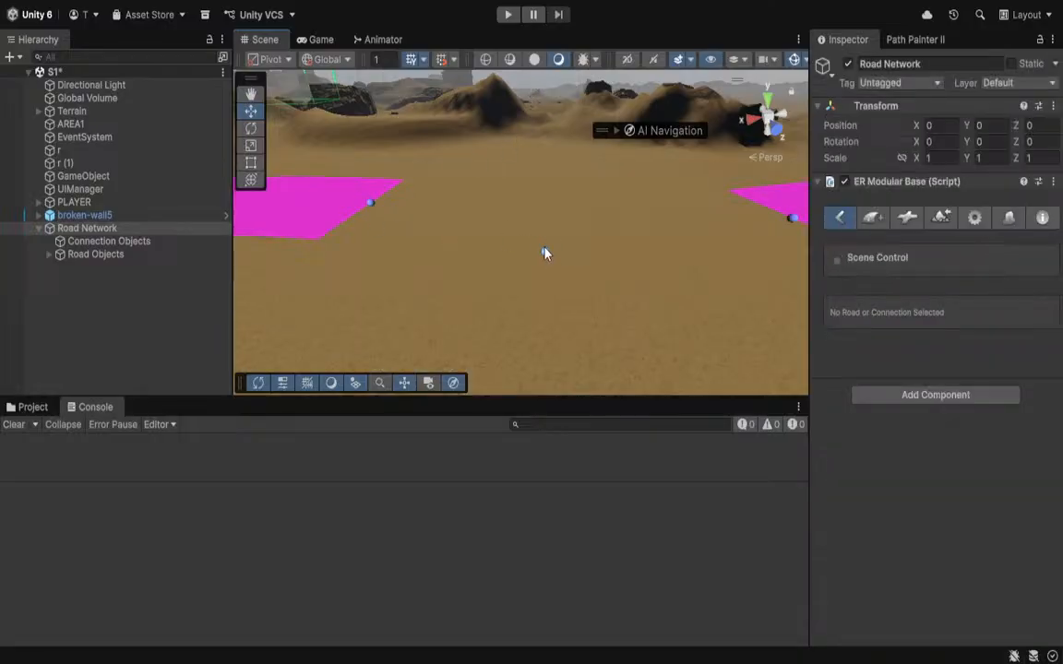
pyautogui.click(545, 251)
pyautogui.moveTo(556, 188); pyautogui.dragTo(556, 156)
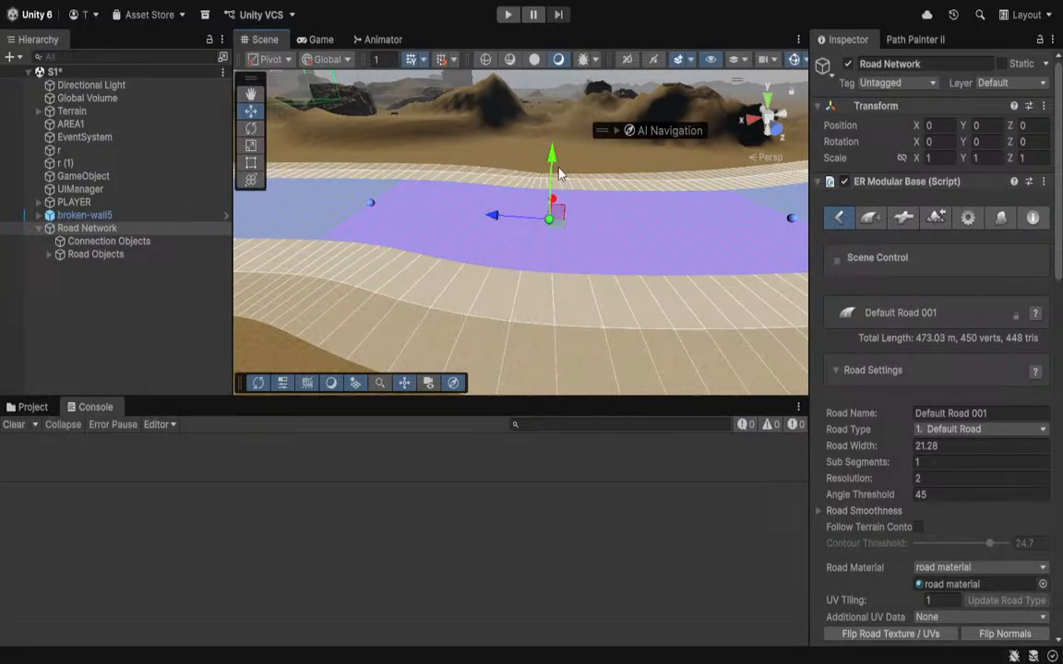
# Select the raised road marker and check which connection prefabs can be inserted on Default Road 001.
pyautogui.moveTo(560, 174); pyautogui.dragTo(580, 154, button='right')
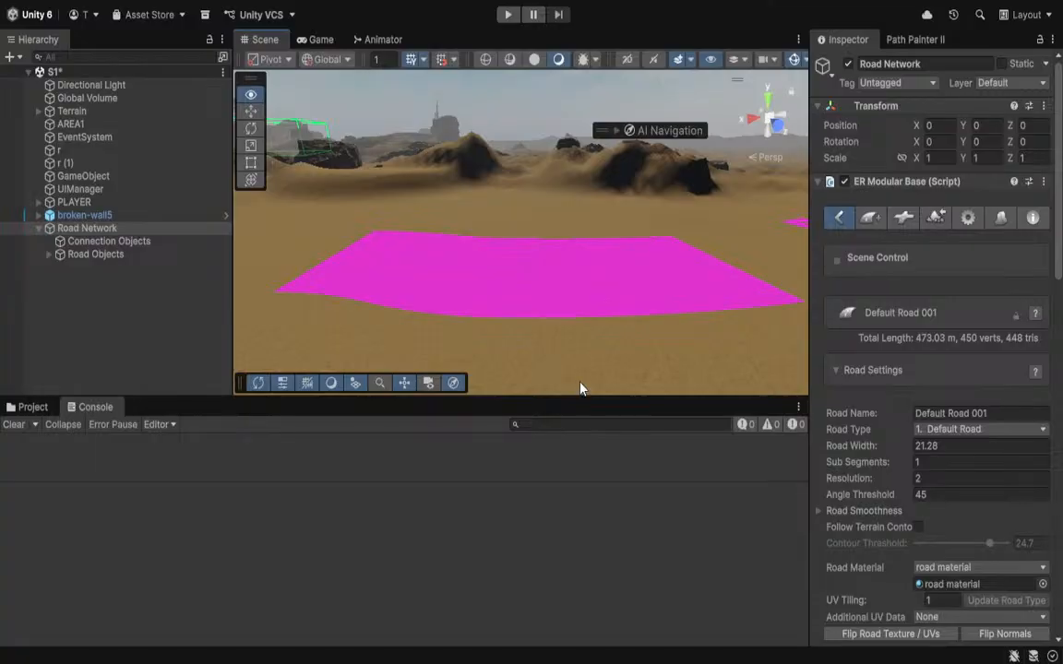
pyautogui.click(561, 293)
pyautogui.press('w')
pyautogui.moveTo(564, 293); pyautogui.dragTo(713, 295, button='right')
pyautogui.click(907, 220)
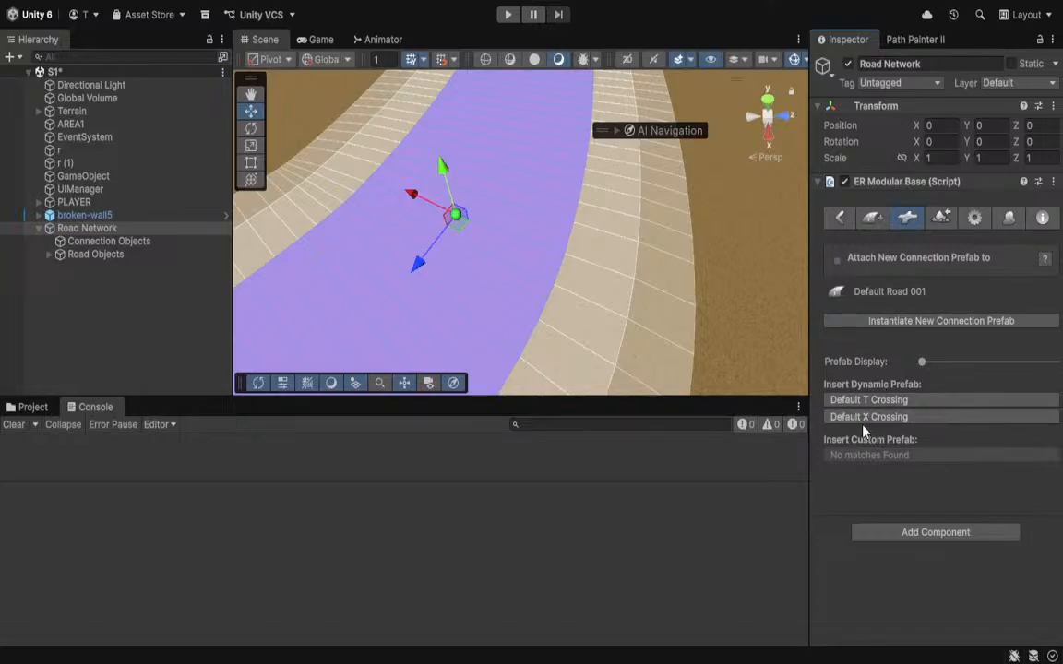
pyautogui.click(458, 217)
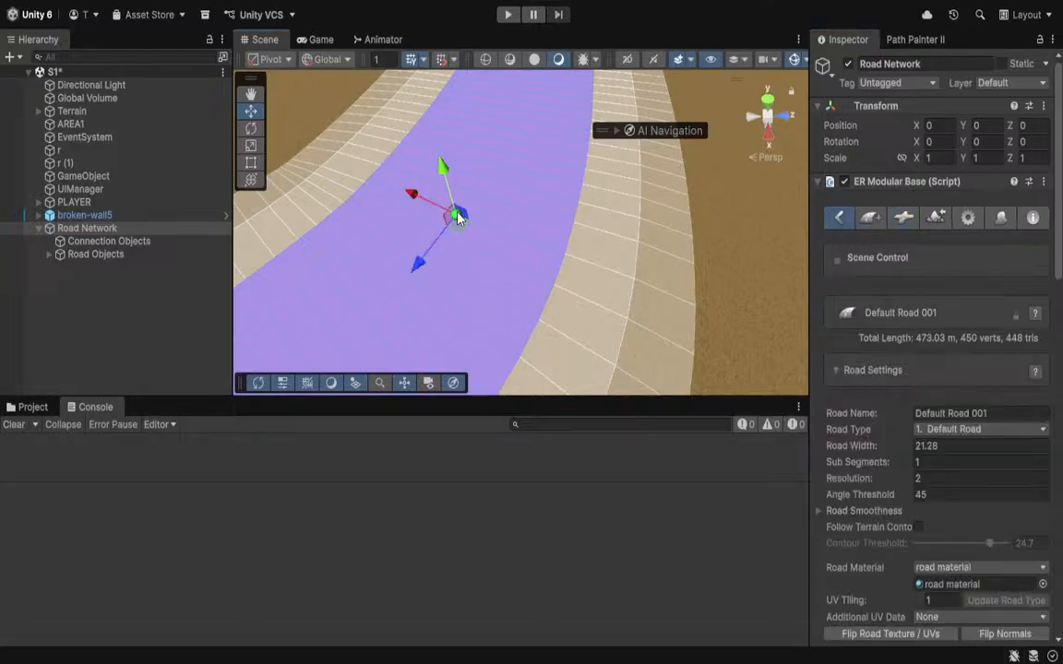
# Insert the Default T Crossing dynamic prefab at the selected marker of Default Road 001.
pyautogui.click(870, 217)
pyautogui.click(907, 218)
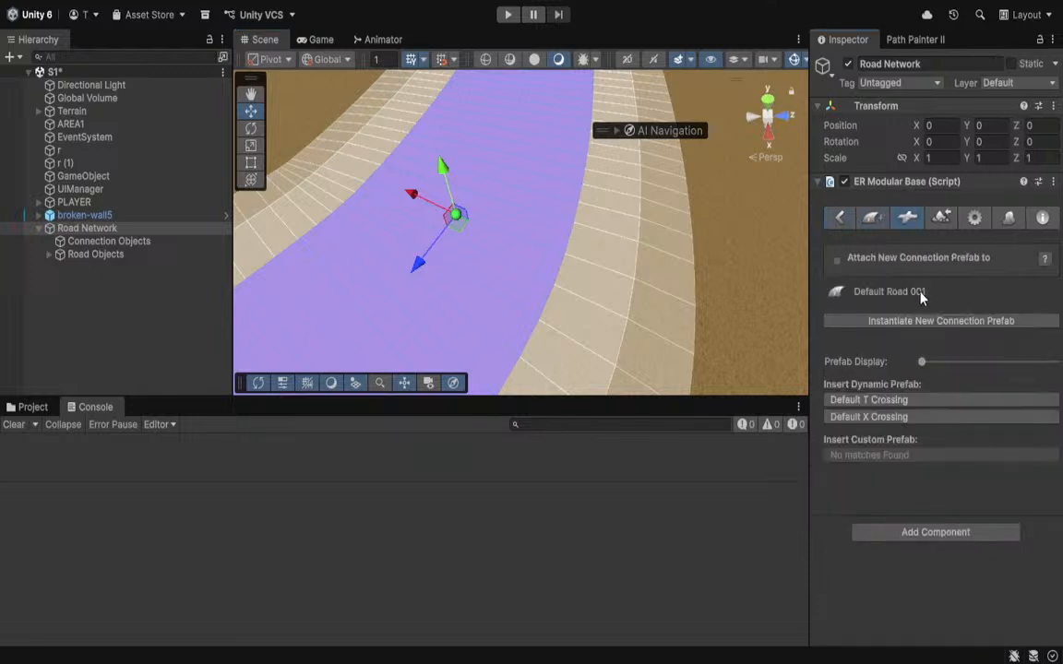
pyautogui.click(874, 403)
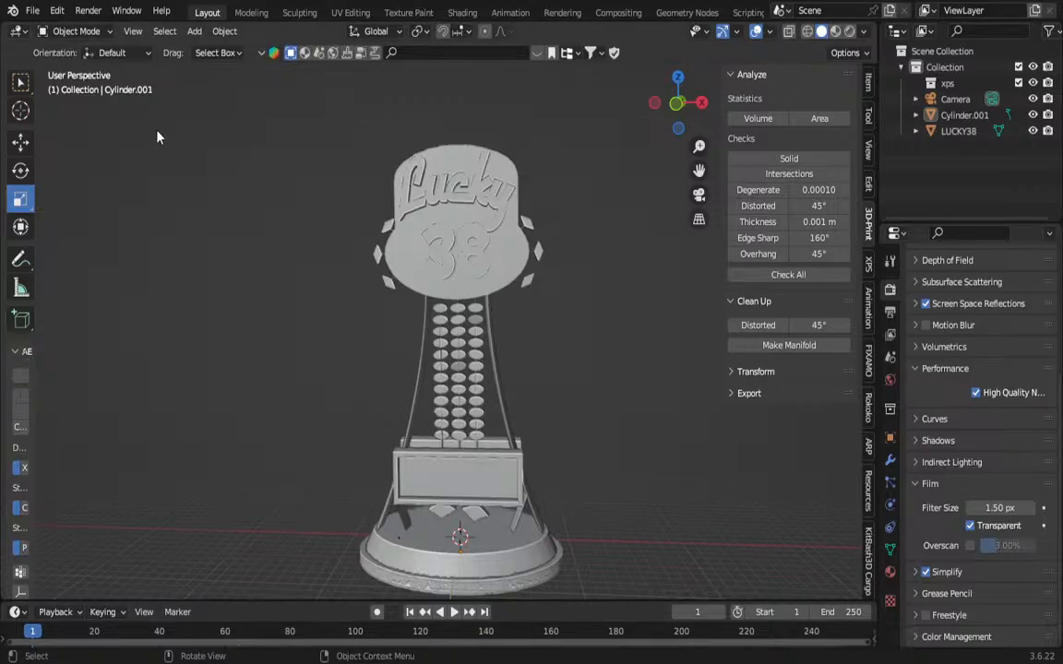
# Switch to Blender and move the LUCKY38 tower sideways off its round base.
pyautogui.press('a')
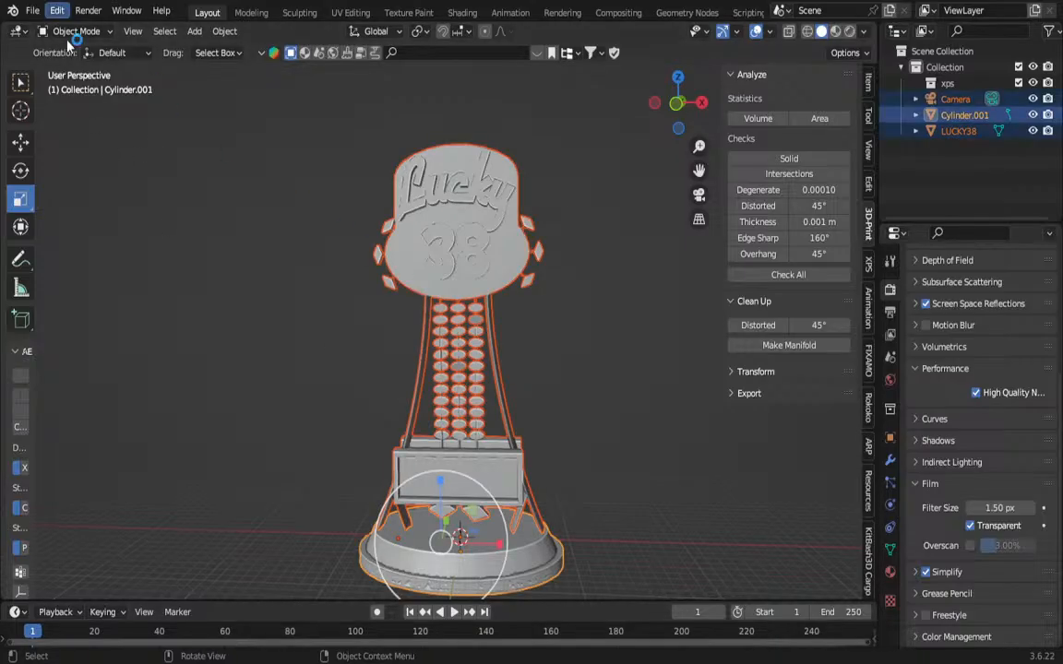
pyautogui.click(486, 394)
pyautogui.press('w')
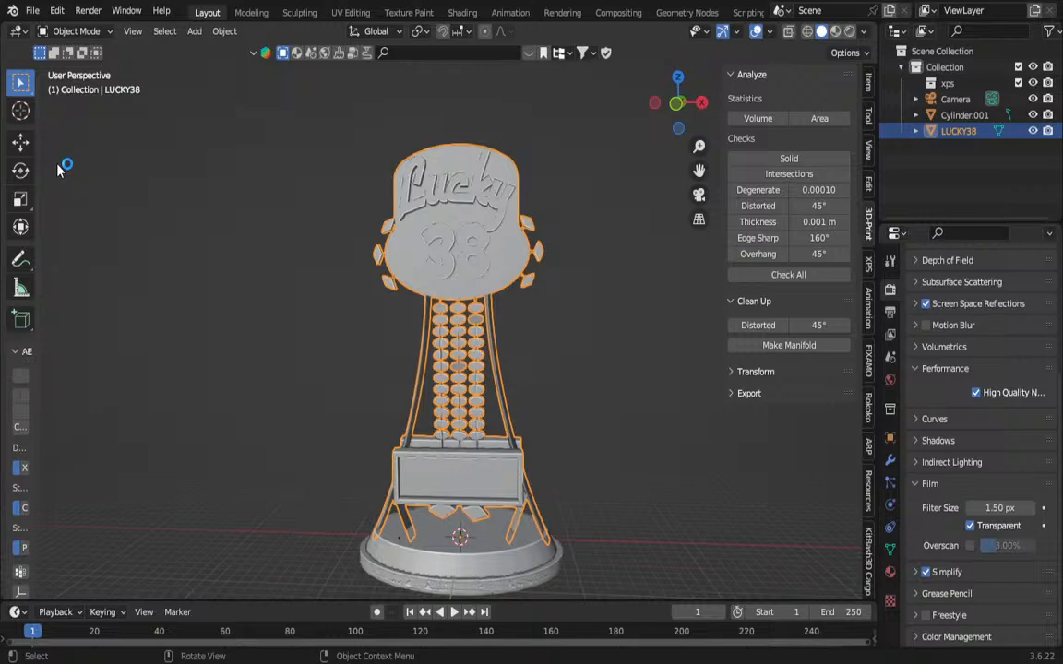
pyautogui.click(20, 141)
pyautogui.moveTo(522, 548); pyautogui.dragTo(738, 550)
pyautogui.moveTo(669, 485); pyautogui.dragTo(671, 505)
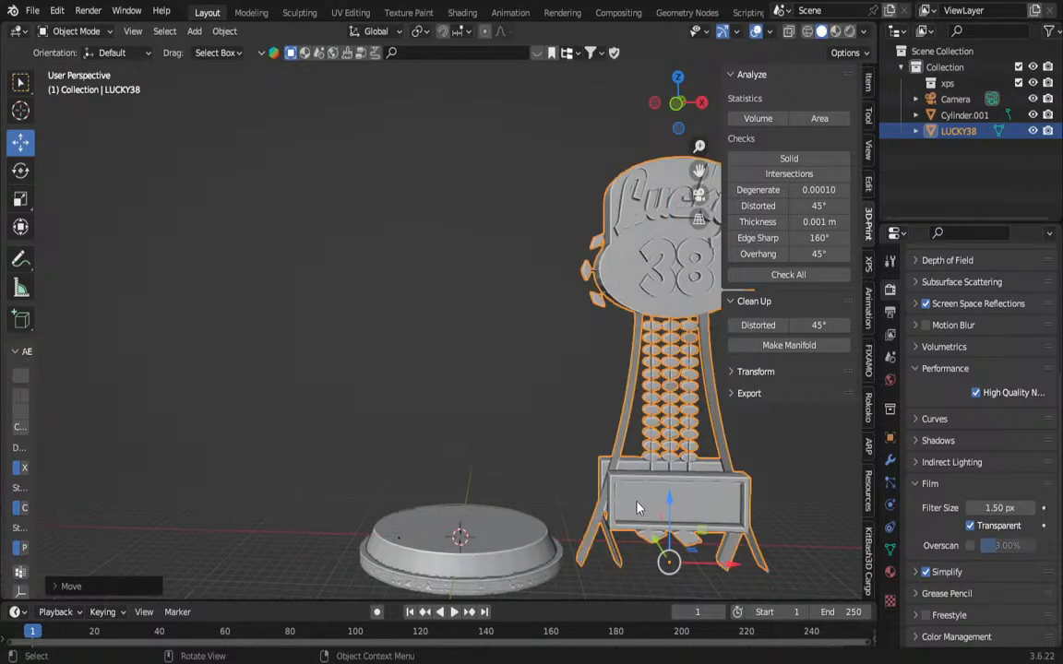
# Select all objects in the scene and export them in Stl (.stl) format.
pyautogui.press('a')
pyautogui.click(33, 11)
pyautogui.moveTo(118, 249)
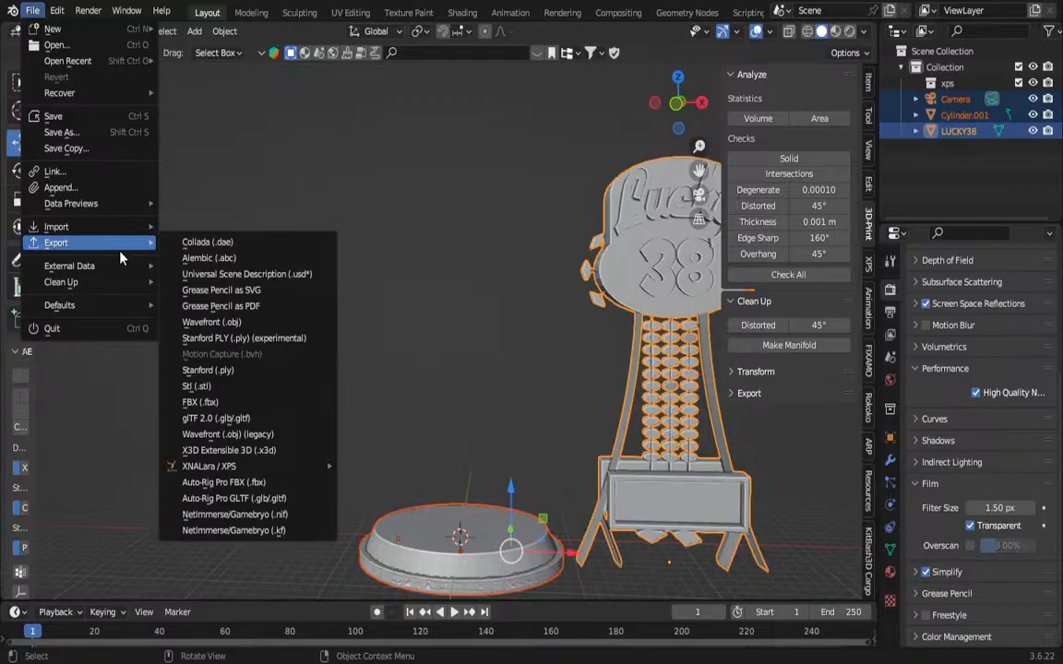
pyautogui.click(248, 391)
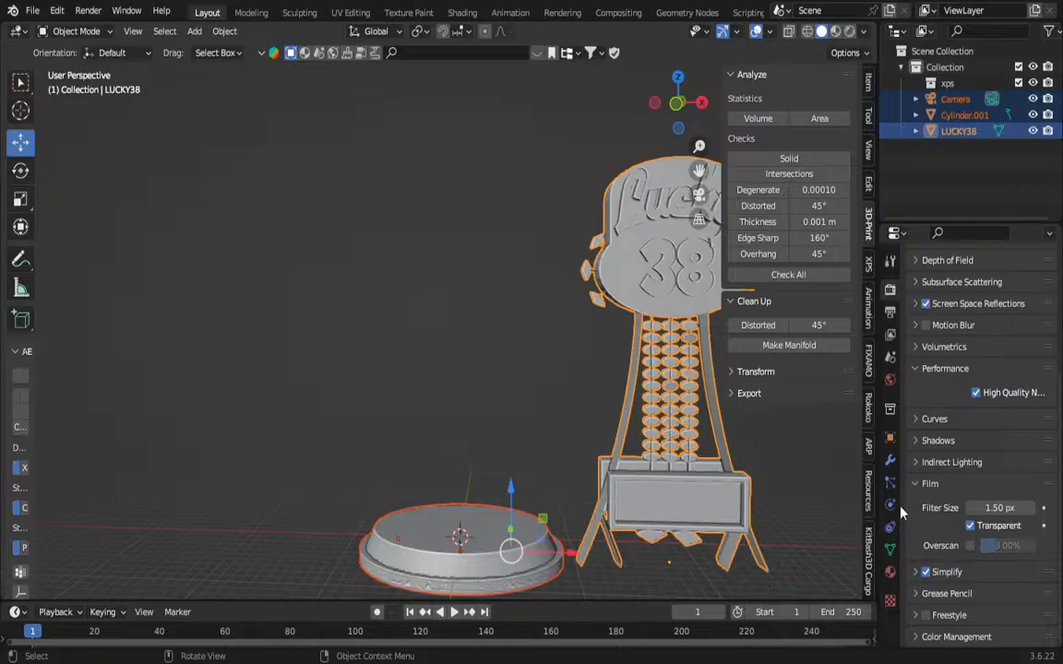
# Delete all selected objects and open the recent file with the shotgun and arms, discarding unsaved changes.
pyautogui.scroll(-1, 460, 380)
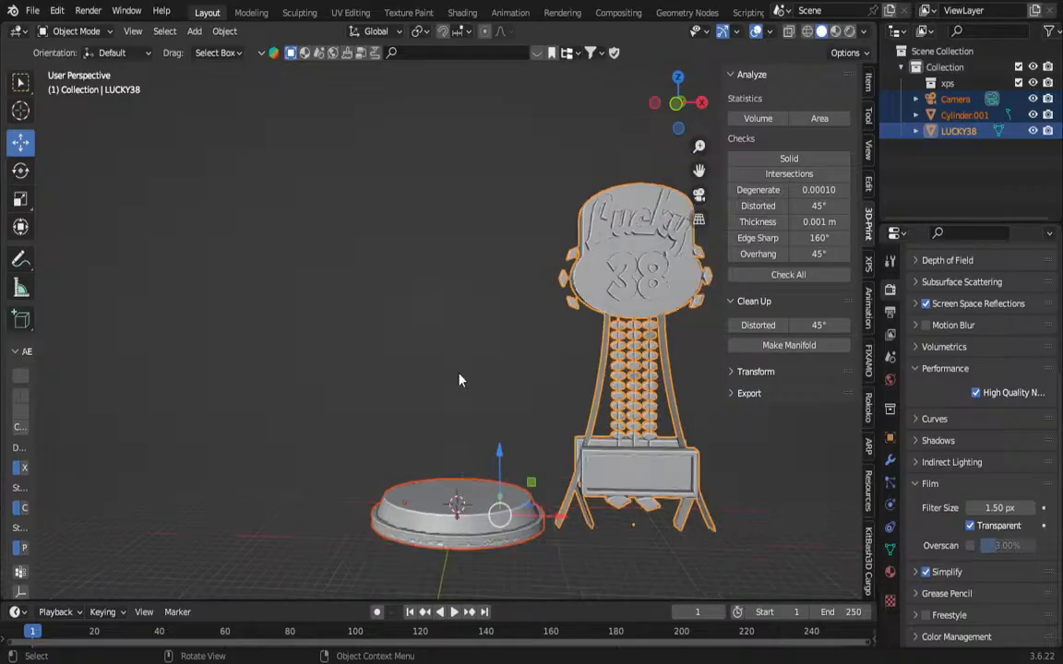
pyautogui.press('Delete')
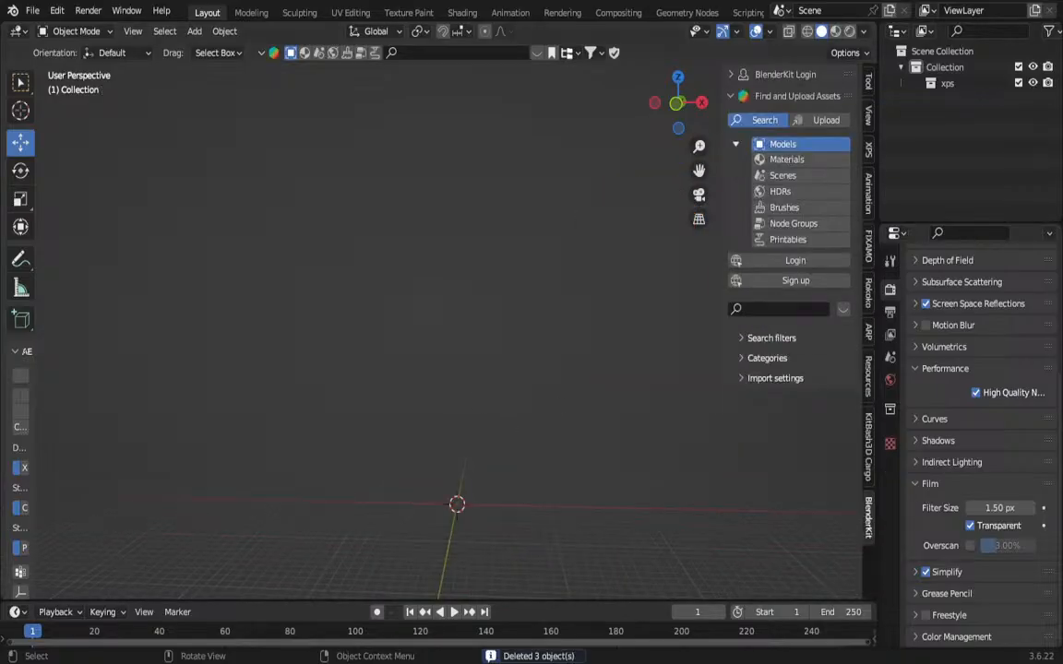
pyautogui.click(33, 10)
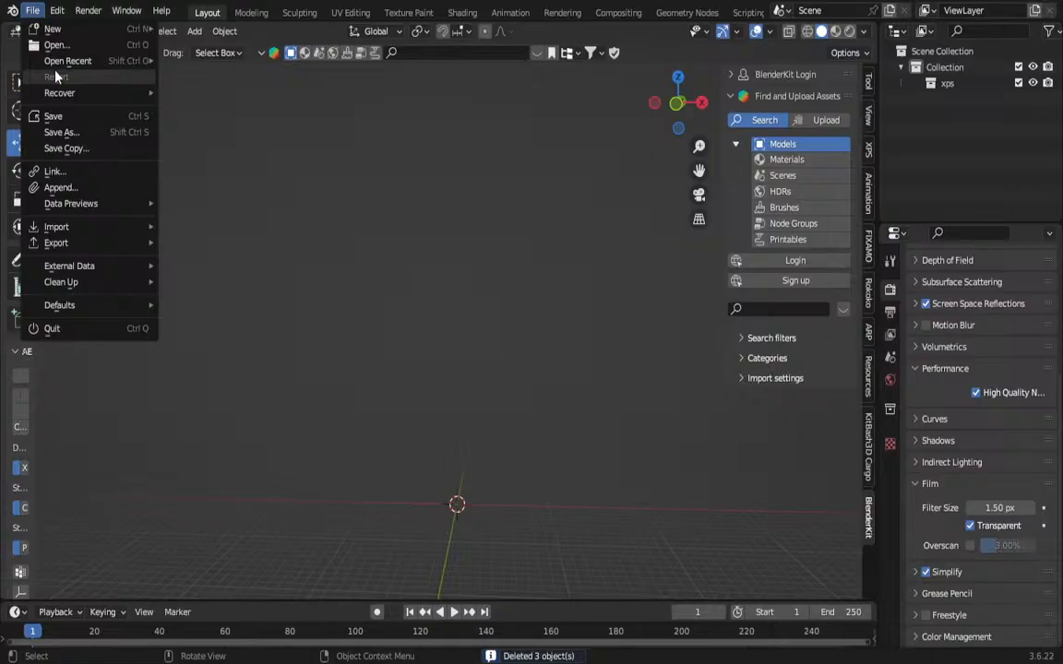
pyautogui.moveTo(61, 65)
pyautogui.click(244, 124)
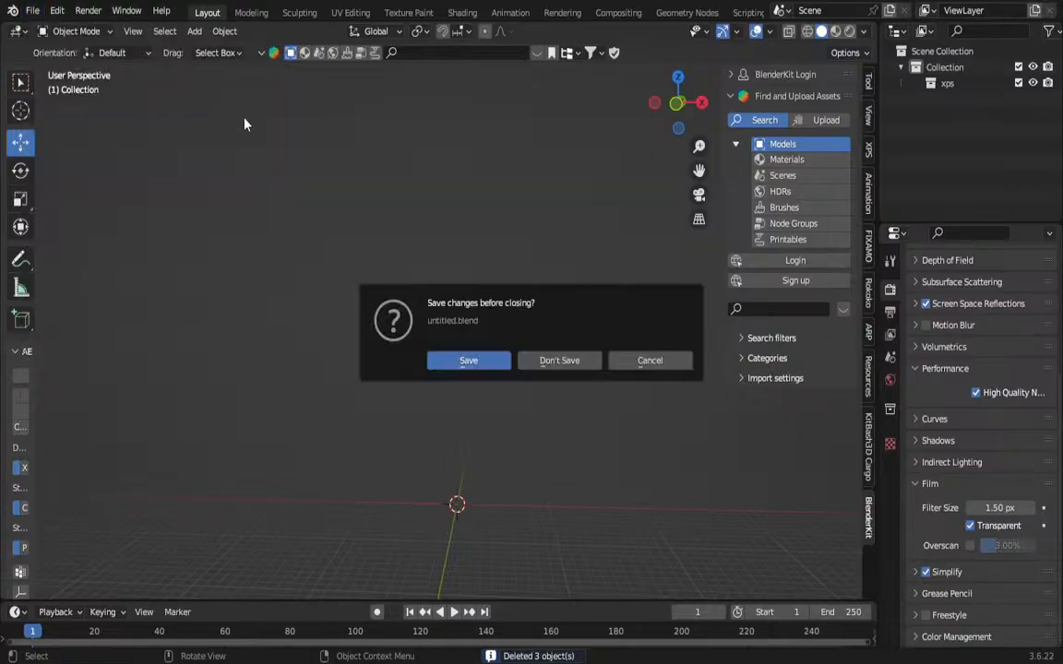
pyautogui.click(575, 359)
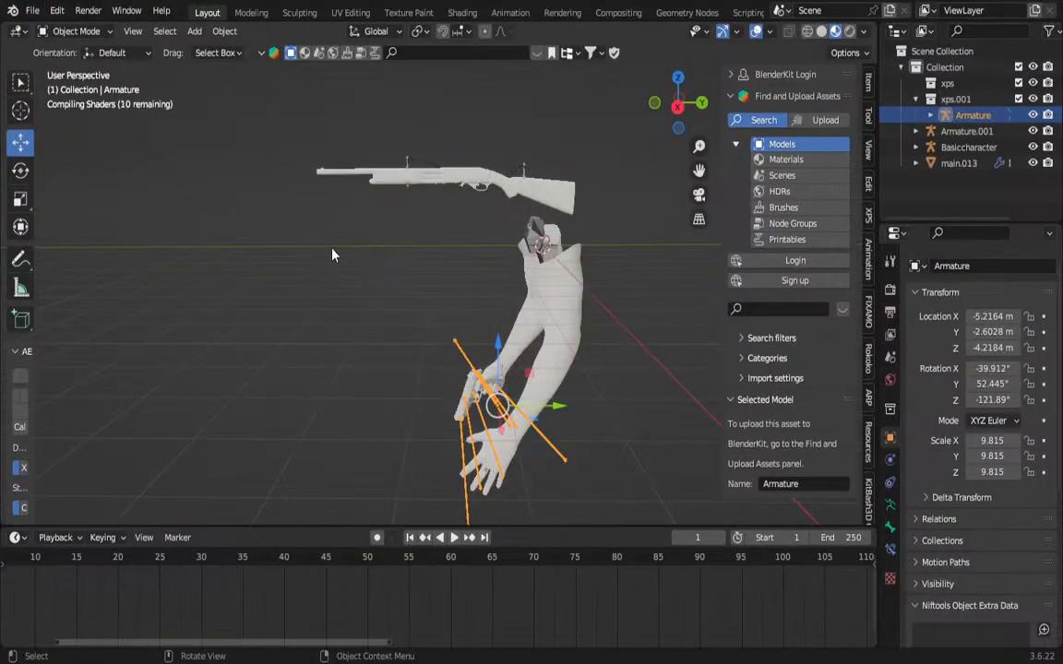
# Select the shotgun's armature, Armature.001, and put it in Pose Mode.
pyautogui.moveTo(333, 256); pyautogui.dragTo(438, 316, button='middle')
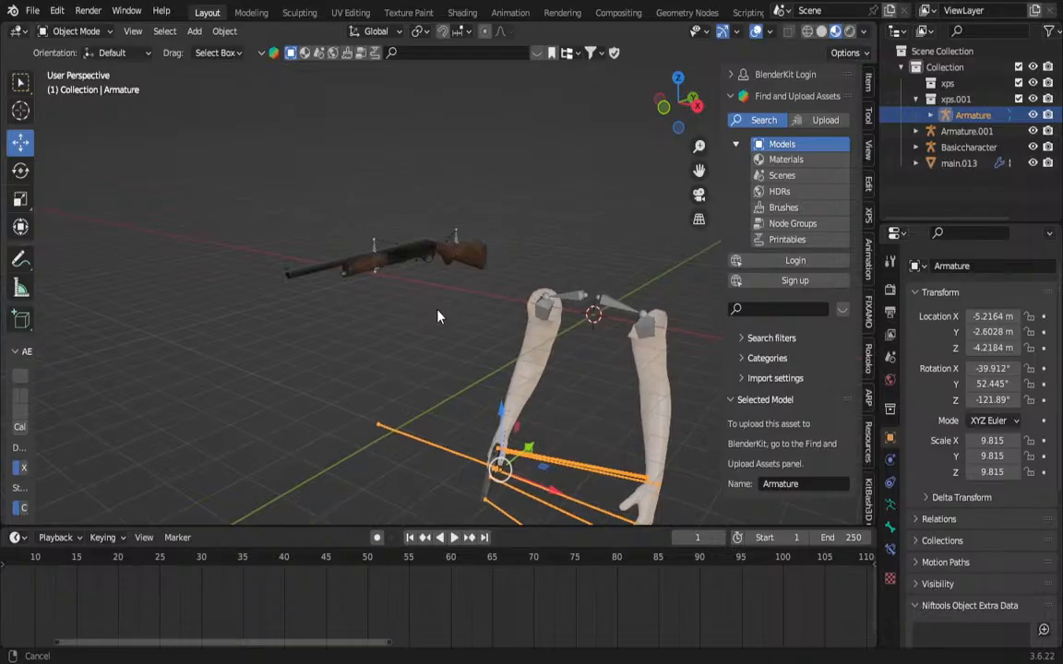
pyautogui.scroll(6, 438, 316)
pyautogui.keyDown('shift'); pyautogui.moveTo(341, 232); pyautogui.dragTo(494, 322, button='middle'); pyautogui.keyUp('shift')
pyautogui.click(413, 277)
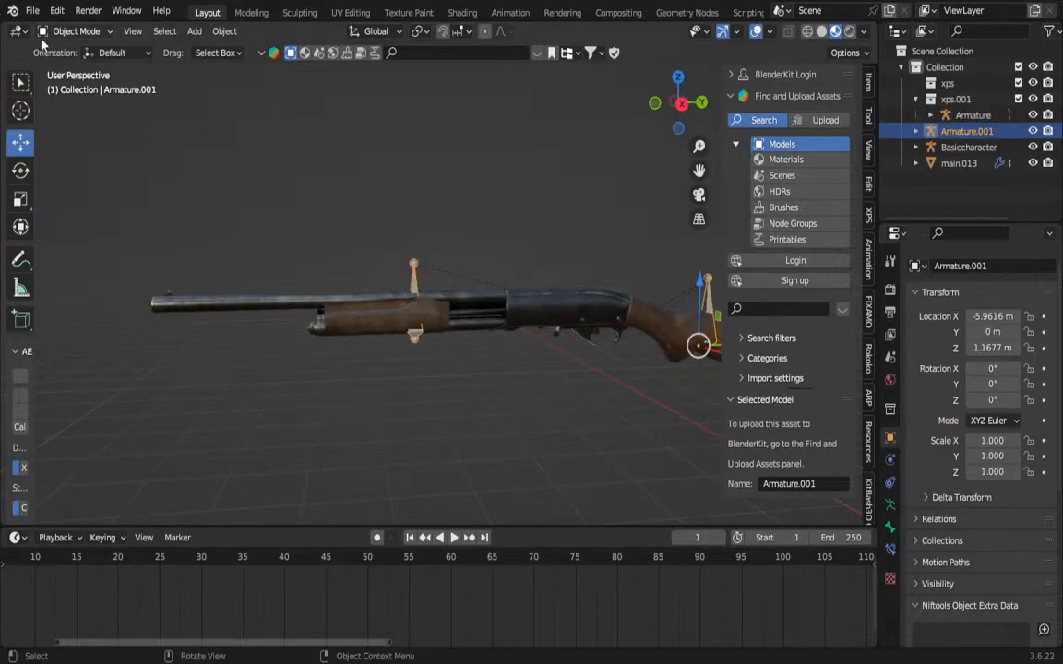
pyautogui.click(72, 30)
pyautogui.click(72, 77)
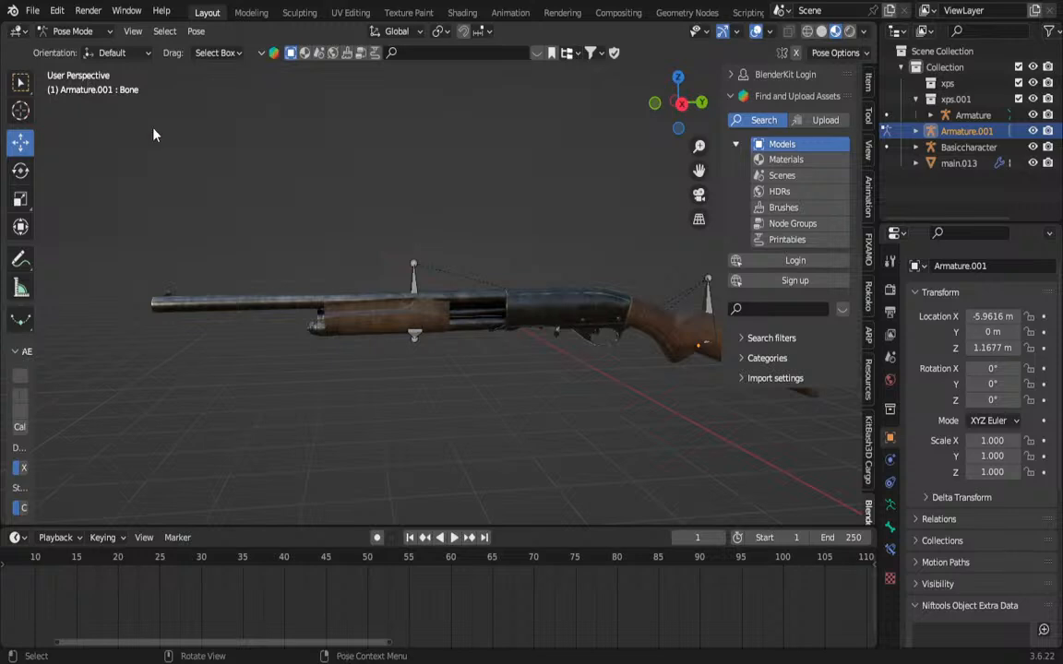
# Select the bone at the shotgun's wooden fore-end and slide it slightly along the Y axis.
pyautogui.click(415, 277)
pyautogui.moveTo(479, 335)
pyautogui.mouseDown()
pyautogui.moveTo(522, 340)
pyautogui.moveTo(477, 348)
pyautogui.moveTo(568, 351)
pyautogui.moveTo(462, 329)
pyautogui.mouseUp()
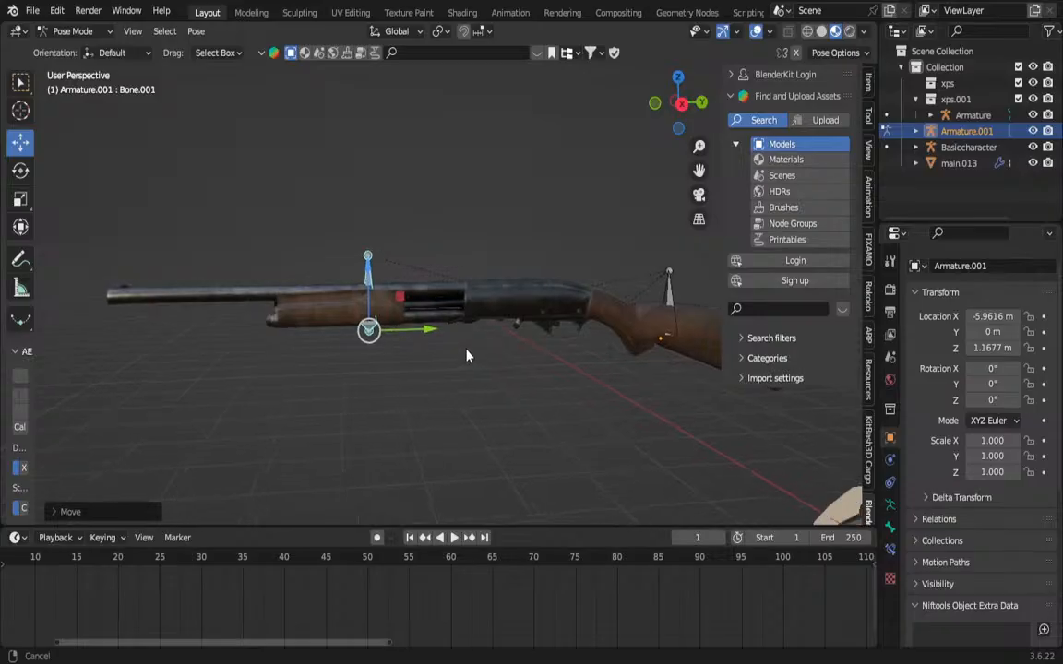
pyautogui.moveTo(467, 351); pyautogui.dragTo(462, 348, button='middle')
pyautogui.click(475, 305)
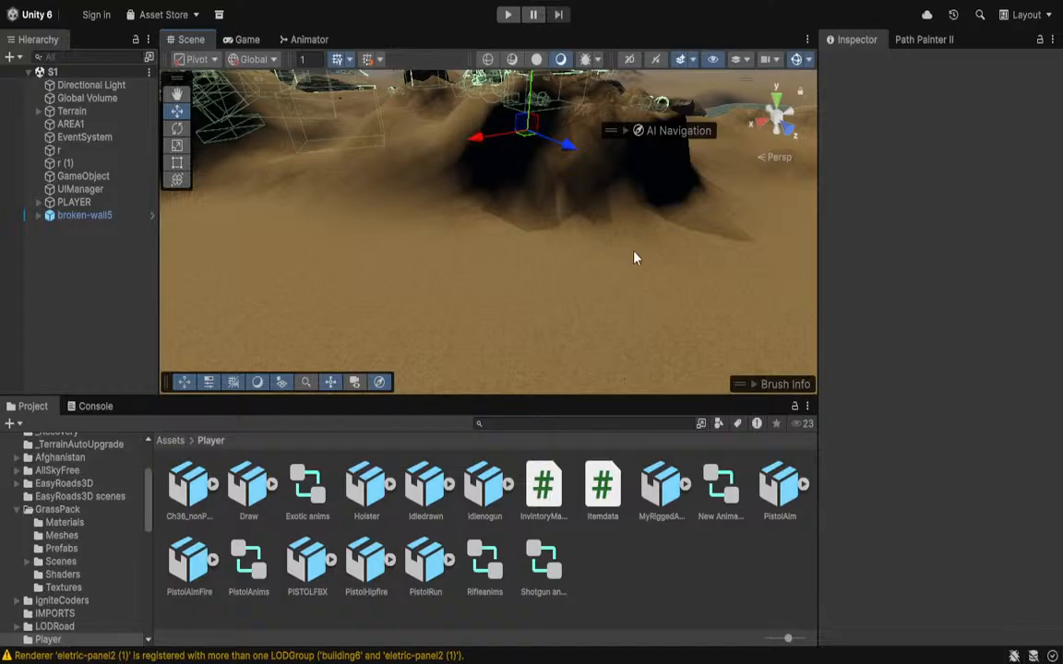
# Switch to Unity and add a new Road Network object to scene S1, keeping its name.
pyautogui.click(415, 304)
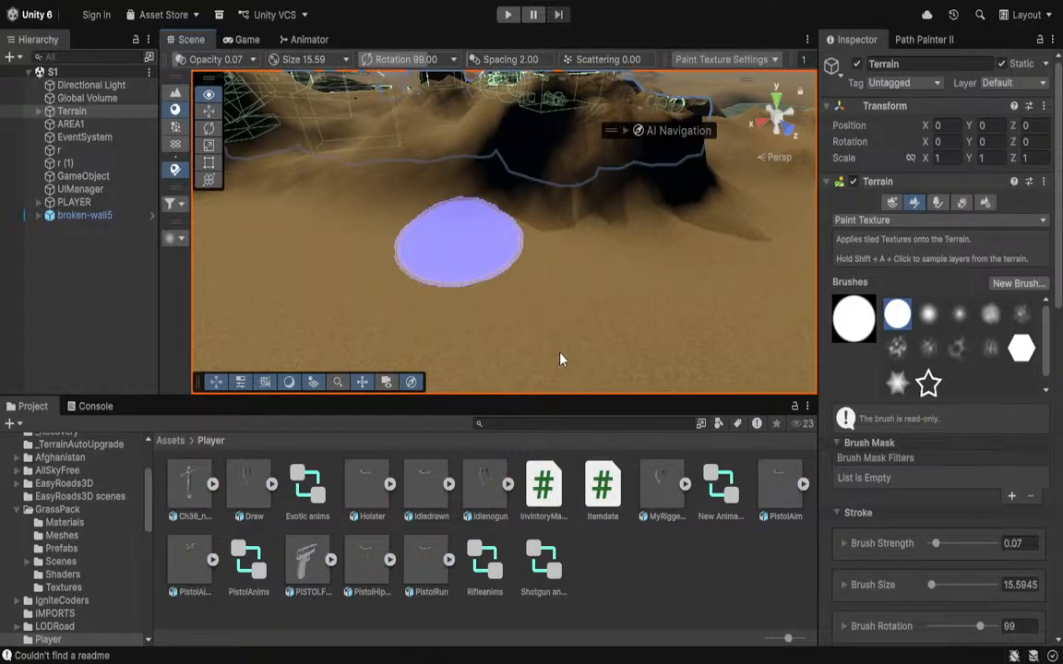
pyautogui.moveTo(318, 177)
pyautogui.mouseDown(button='right')
pyautogui.moveTo(285, 161)
pyautogui.moveTo(356, 145)
pyautogui.moveTo(422, 290)
pyautogui.moveTo(600, 200)
pyautogui.moveTo(693, 290)
pyautogui.mouseUp(button='right')
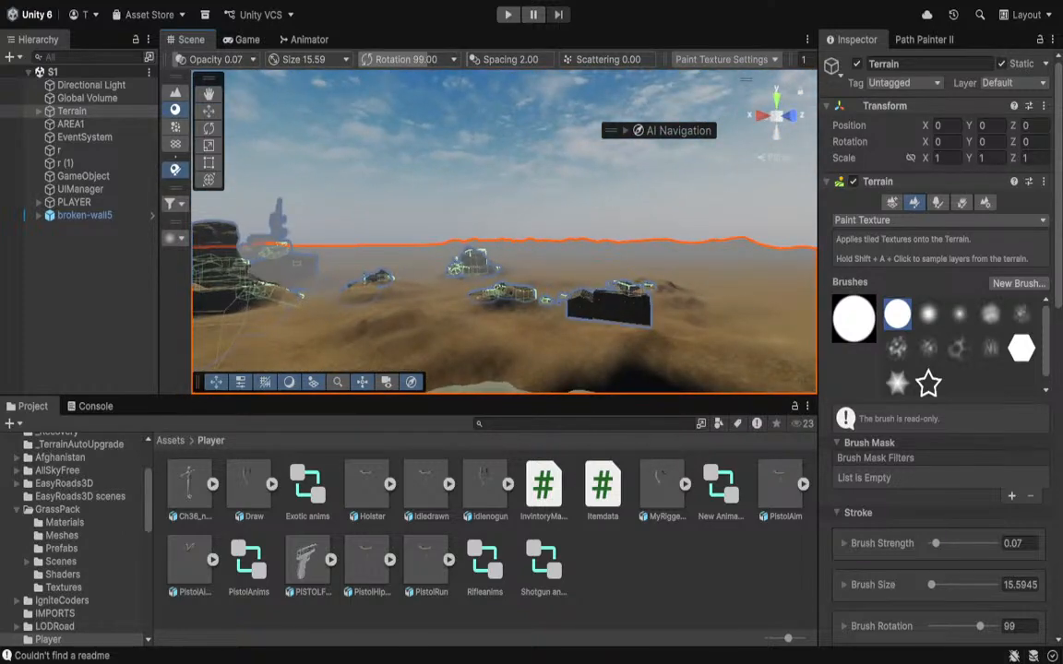
pyautogui.moveTo(462, 185)
pyautogui.mouseDown(button='right')
pyautogui.moveTo(479, 380)
pyautogui.moveTo(512, 132)
pyautogui.moveTo(749, 285)
pyautogui.moveTo(23, 247)
pyautogui.moveTo(96, 242)
pyautogui.moveTo(331, 262)
pyautogui.mouseUp(button='right')
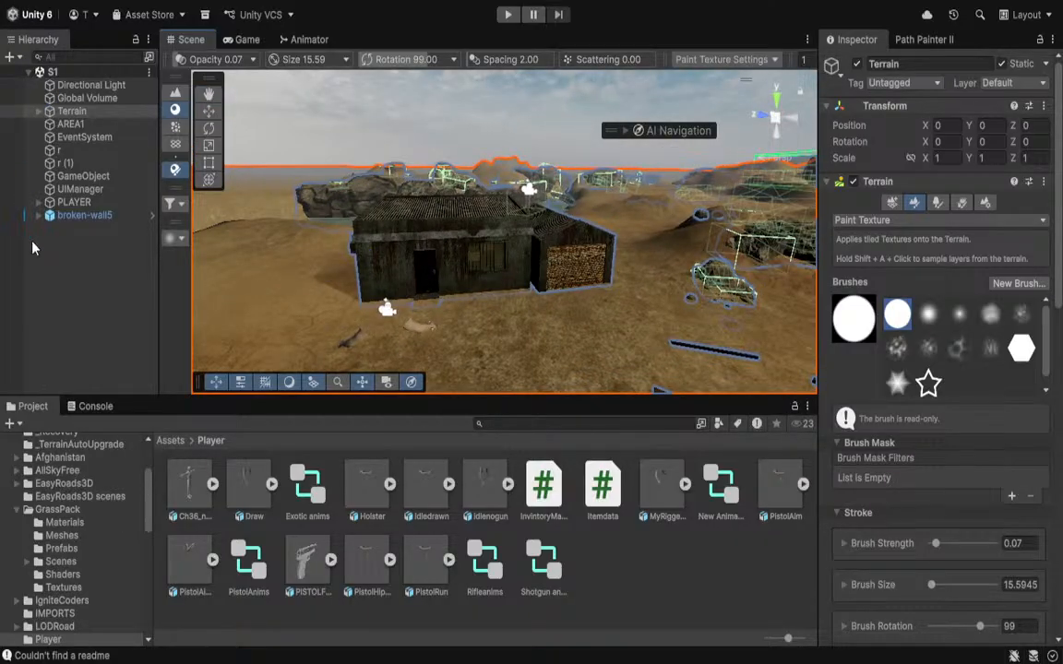
pyautogui.moveTo(369, 258); pyautogui.dragTo(399, 459, button='right')
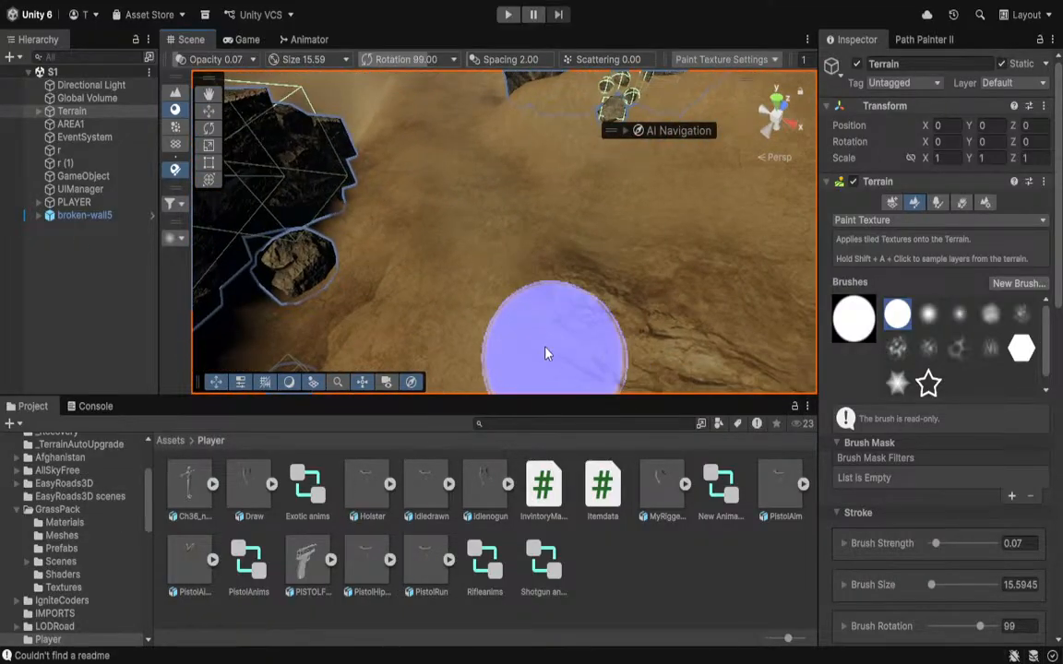
pyautogui.rightClick(85, 256)
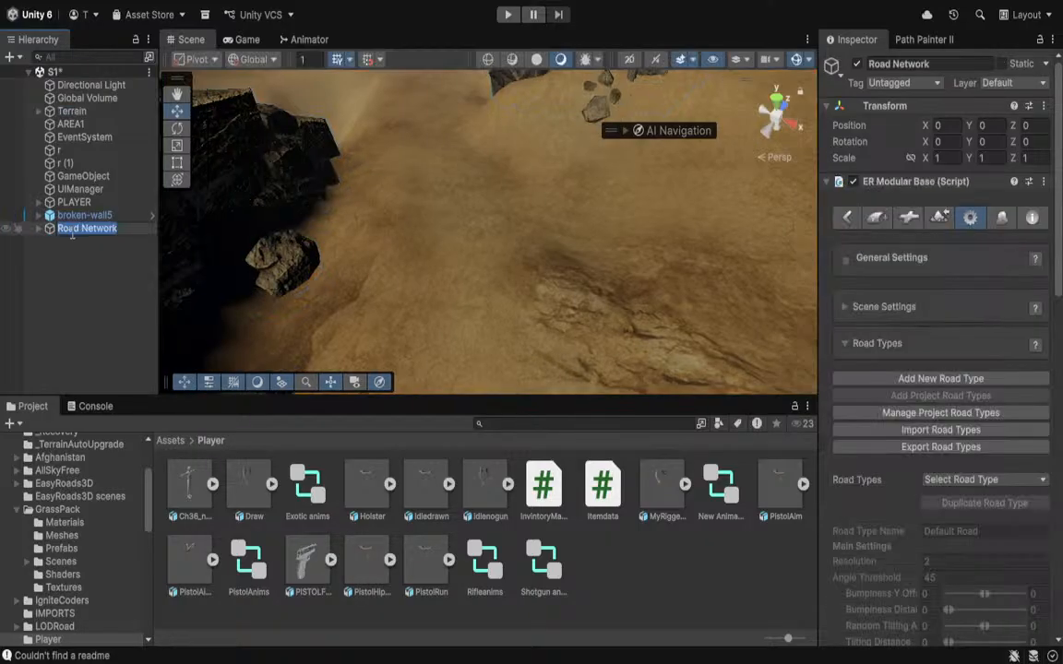
pyautogui.click(67, 250)
pyautogui.click(89, 229)
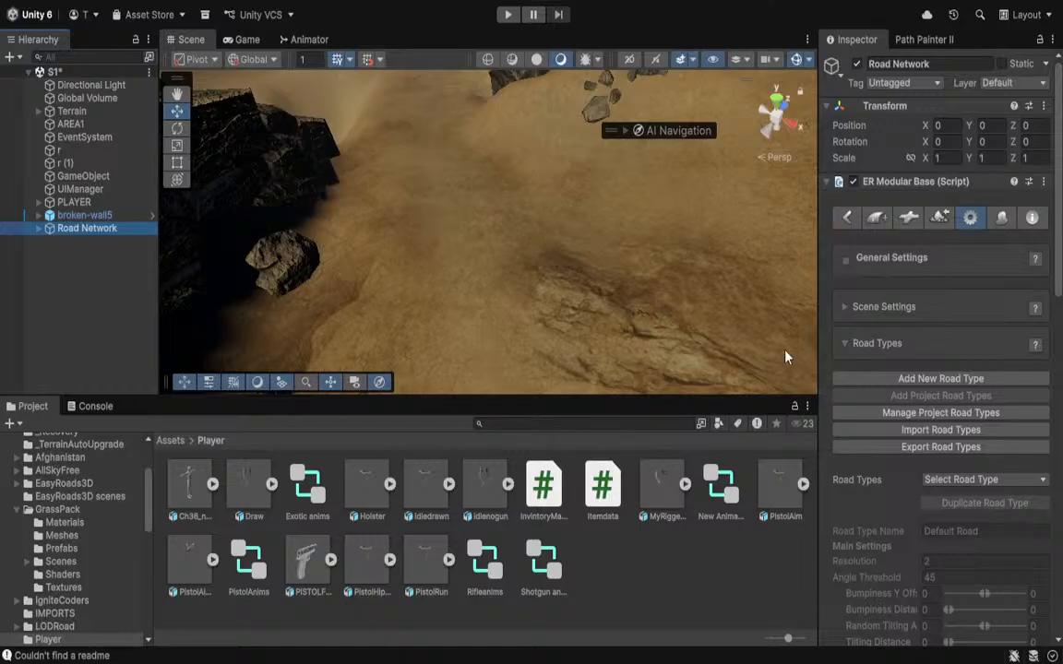
# Add a new road of type Default Road named Default Road 001, 5 wide, to the road network.
pyautogui.click(845, 218)
pyautogui.moveTo(529, 241); pyautogui.dragTo(907, 153, button='right')
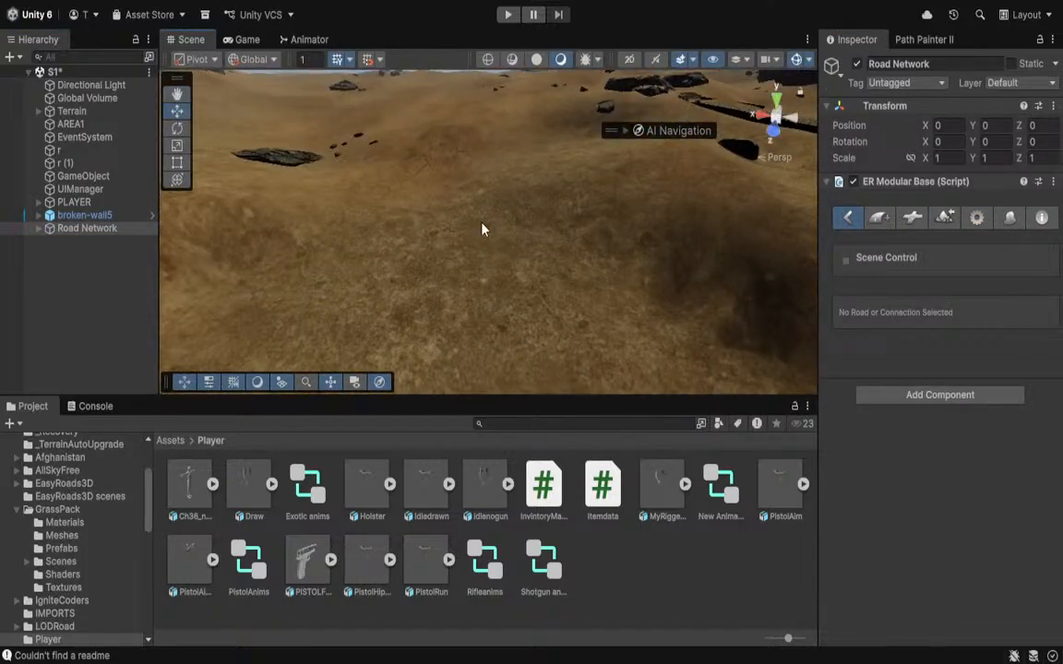
pyautogui.click(86, 228)
pyautogui.click(879, 219)
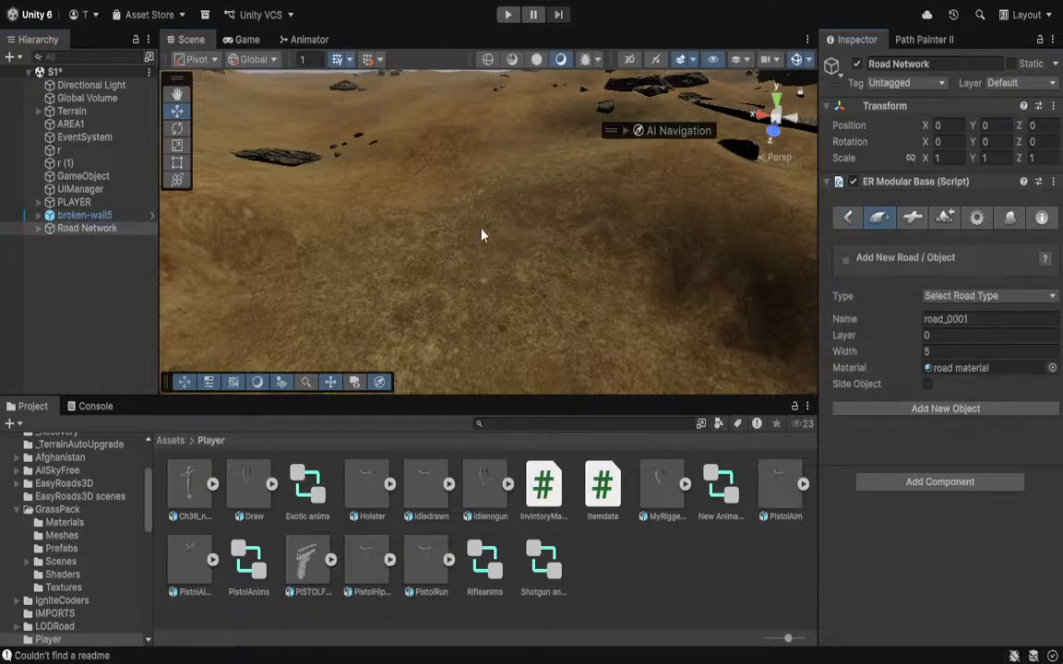
pyautogui.click(991, 296)
pyautogui.click(882, 300)
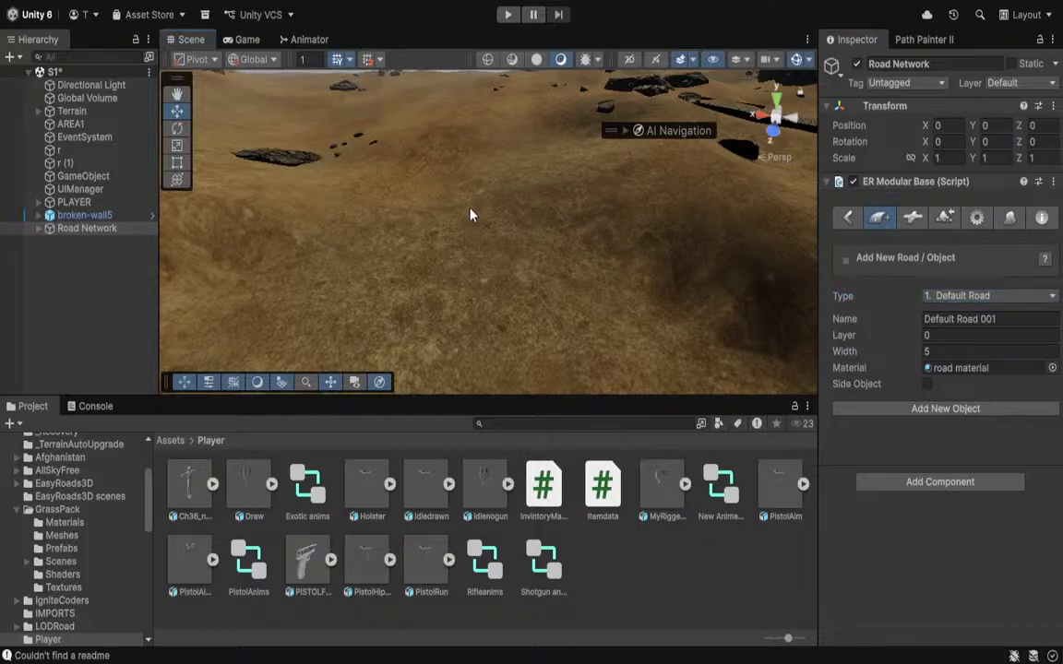
pyautogui.click(847, 220)
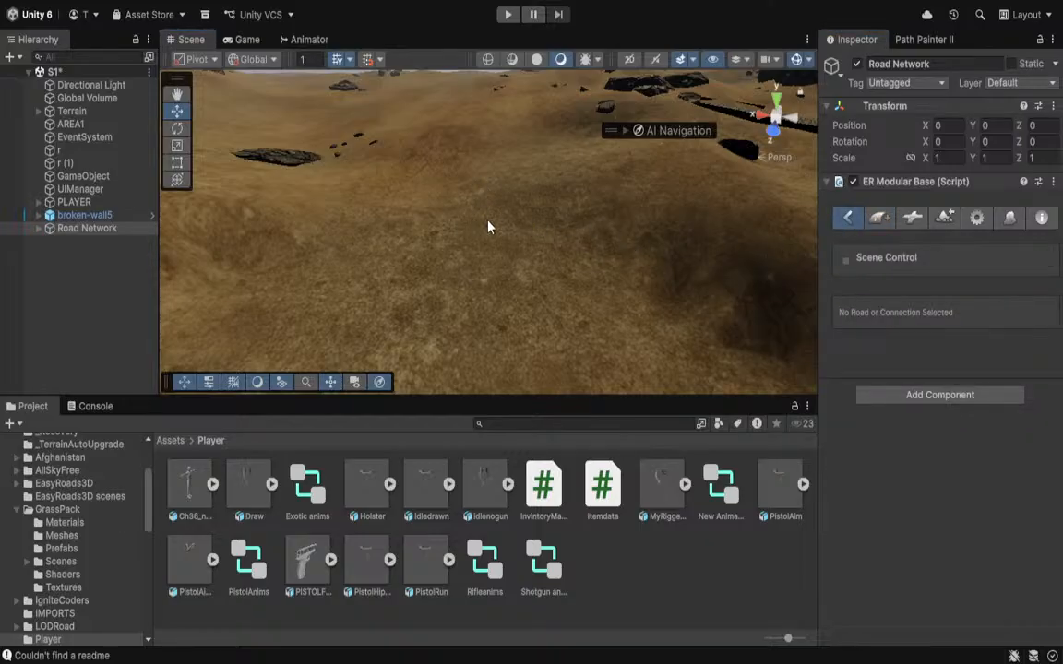
pyautogui.click(879, 218)
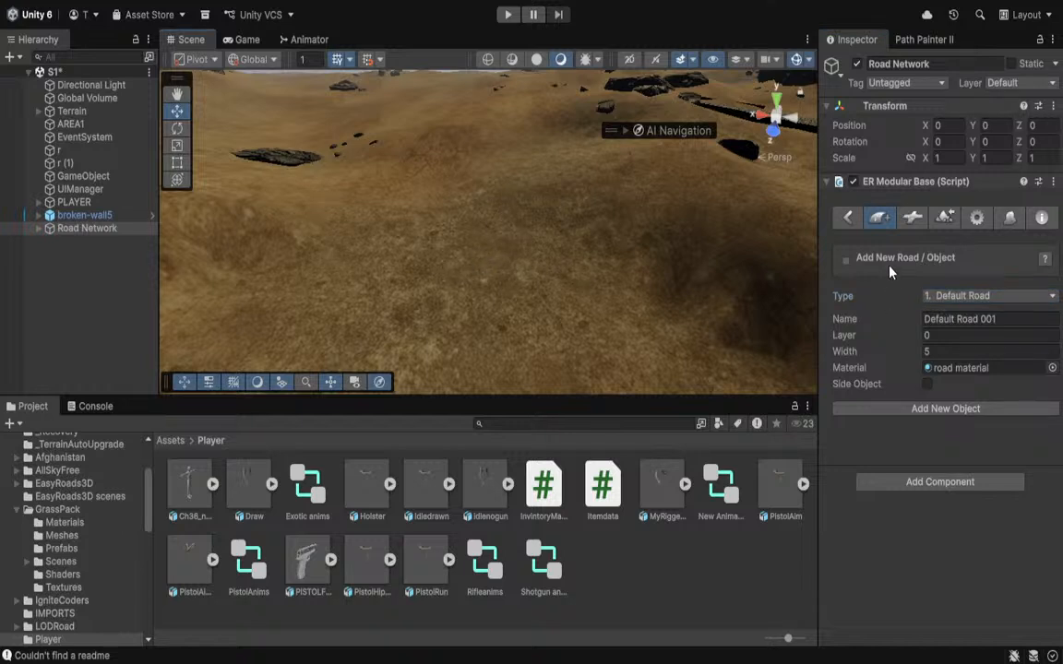
pyautogui.click(904, 409)
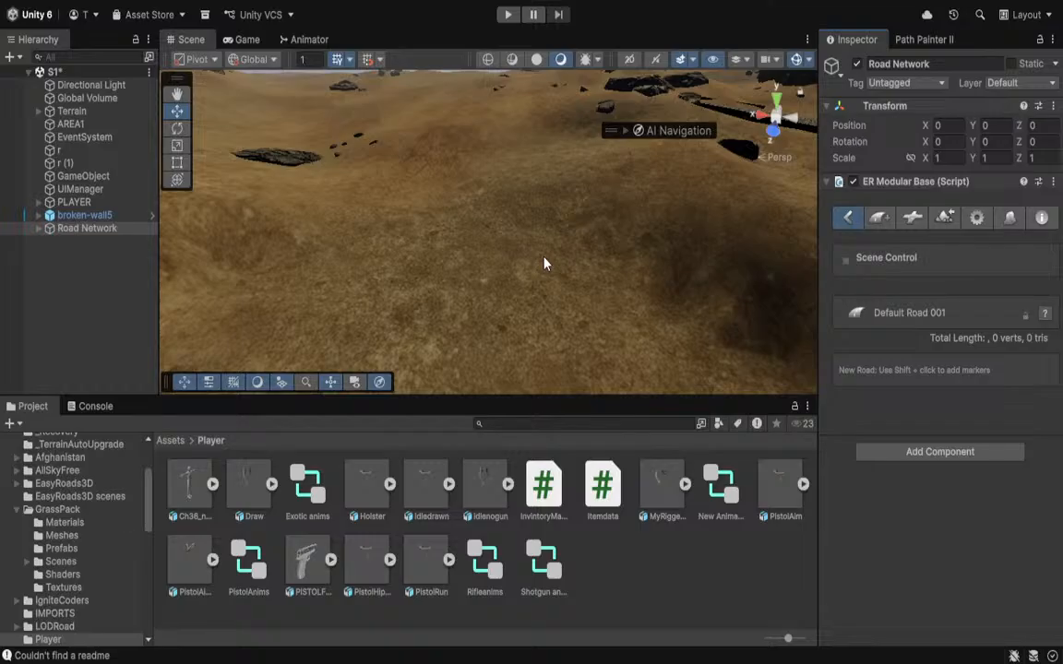
# Place the first markers of Default Road 001 across the sand beside the large rocks, making it about 135 m long.
pyautogui.moveTo(477, 223); pyautogui.dragTo(650, 263, button='right')
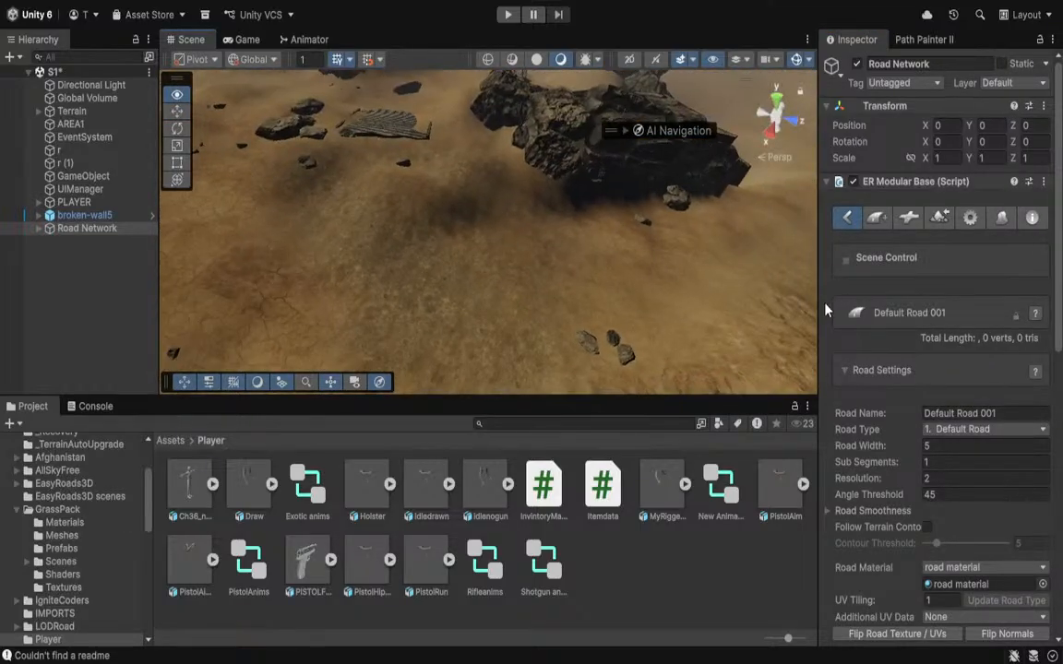
pyautogui.keyDown('shift'); pyautogui.click(541, 286); pyautogui.keyUp('shift')
pyautogui.moveTo(573, 301)
pyautogui.mouseDown(button='right')
pyautogui.moveTo(649, 268)
pyautogui.moveTo(605, 287)
pyautogui.moveTo(499, 280)
pyautogui.moveTo(688, 249)
pyautogui.moveTo(711, 185)
pyautogui.moveTo(547, 305)
pyautogui.moveTo(581, 305)
pyautogui.mouseUp(button='right')
pyautogui.keyDown('shift'); pyautogui.click(513, 262); pyautogui.keyUp('shift')
pyautogui.keyDown('shift'); pyautogui.click(643, 295); pyautogui.keyUp('shift')
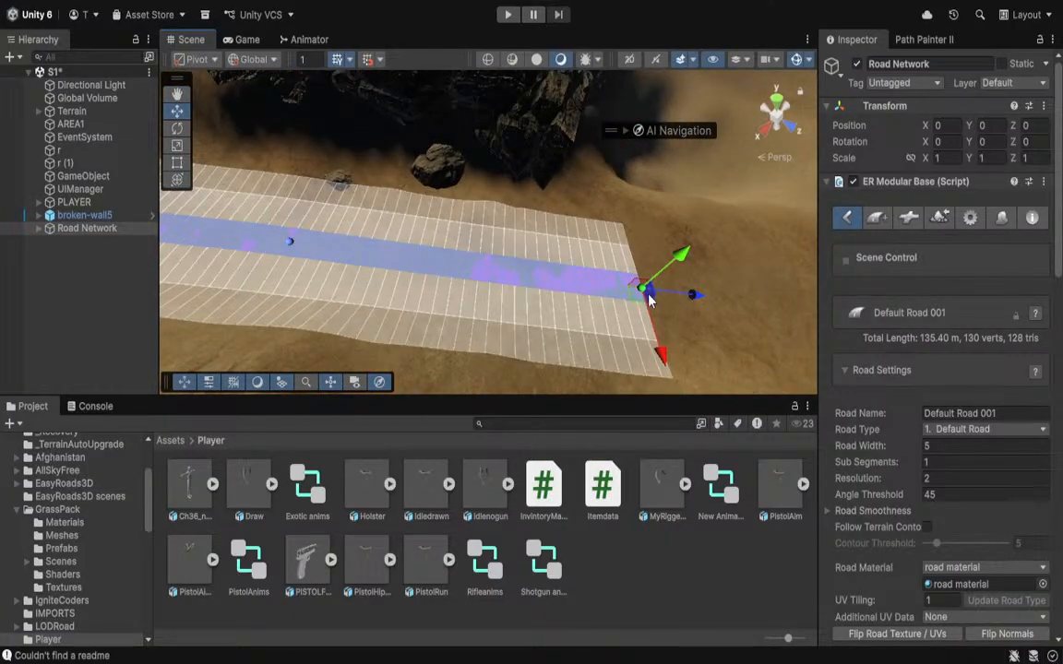
# Extend Default Road 001 over the open desert with more markers to about 430 m long, and select its end marker.
pyautogui.moveTo(645, 291)
pyautogui.mouseDown(button='right')
pyautogui.moveTo(384, 216)
pyautogui.moveTo(510, 263)
pyautogui.moveTo(456, 254)
pyautogui.moveTo(607, 233)
pyautogui.moveTo(631, 154)
pyautogui.moveTo(590, 184)
pyautogui.moveTo(572, 249)
pyautogui.mouseUp(button='right')
pyautogui.keyDown('shift'); pyautogui.click(609, 220); pyautogui.keyUp('shift')
pyautogui.keyDown('shift'); pyautogui.click(600, 228); pyautogui.keyUp('shift')
pyautogui.keyDown('shift'); pyautogui.click(717, 191); pyautogui.keyUp('shift')
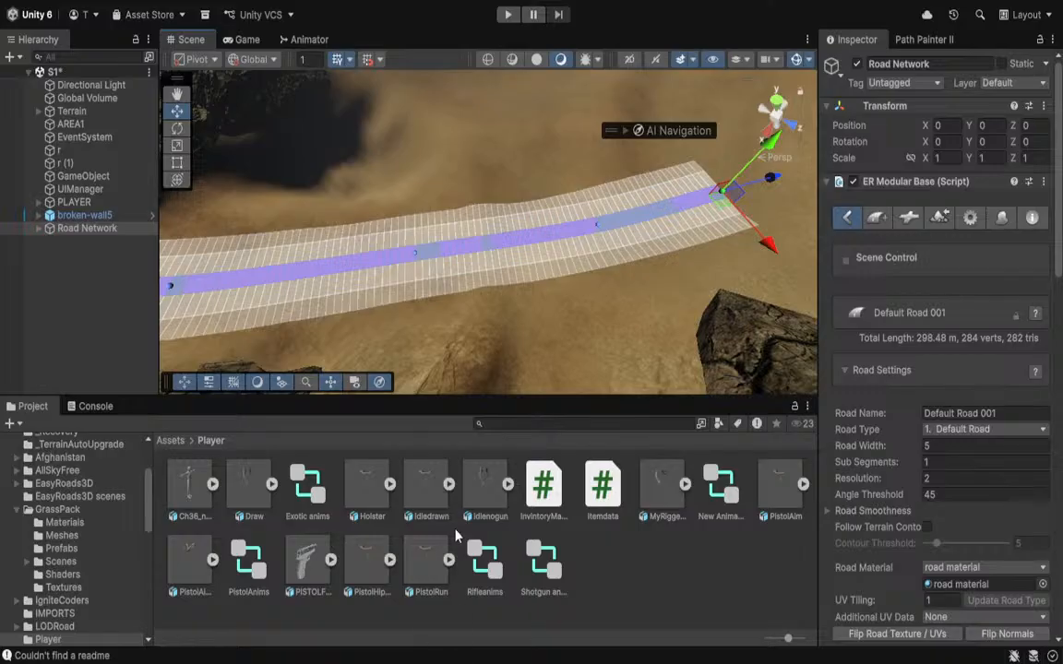
pyautogui.moveTo(461, 282)
pyautogui.mouseDown(button='right')
pyautogui.moveTo(644, 170)
pyautogui.moveTo(704, 109)
pyautogui.moveTo(660, 100)
pyautogui.moveTo(564, 218)
pyautogui.moveTo(514, 175)
pyautogui.mouseUp(button='right')
pyautogui.keyDown('shift'); pyautogui.click(512, 169); pyautogui.keyUp('shift')
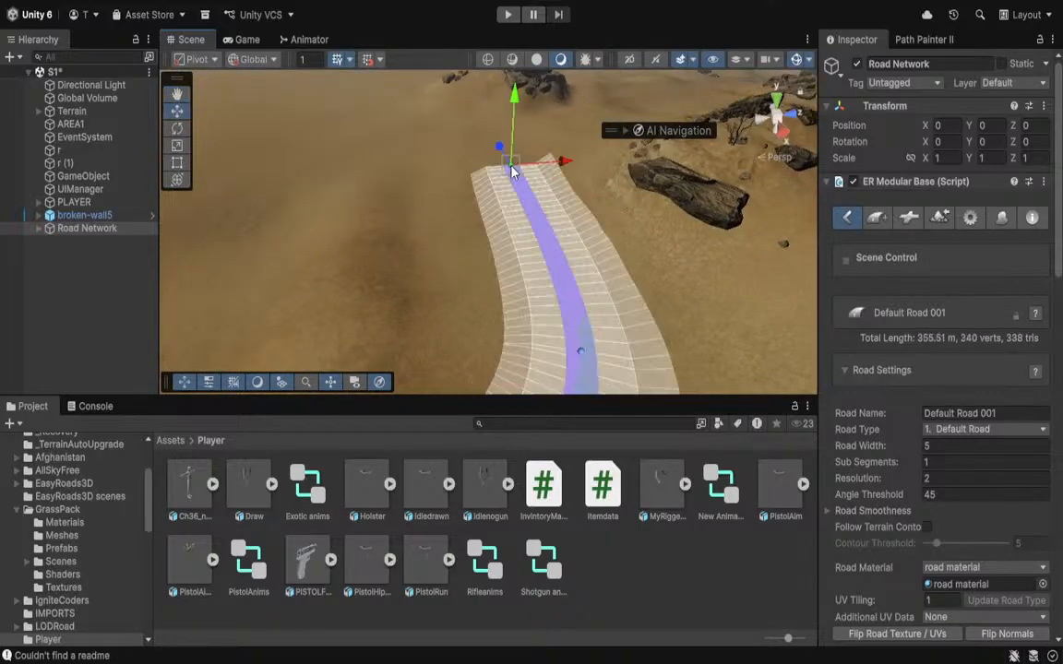
pyautogui.keyDown('shift'); pyautogui.click(397, 105); pyautogui.keyUp('shift')
pyautogui.moveTo(477, 267)
pyautogui.mouseDown(button='right')
pyautogui.moveTo(324, 207)
pyautogui.moveTo(1052, 282)
pyautogui.moveTo(1010, 130)
pyautogui.moveTo(996, 293)
pyautogui.mouseUp(button='right')
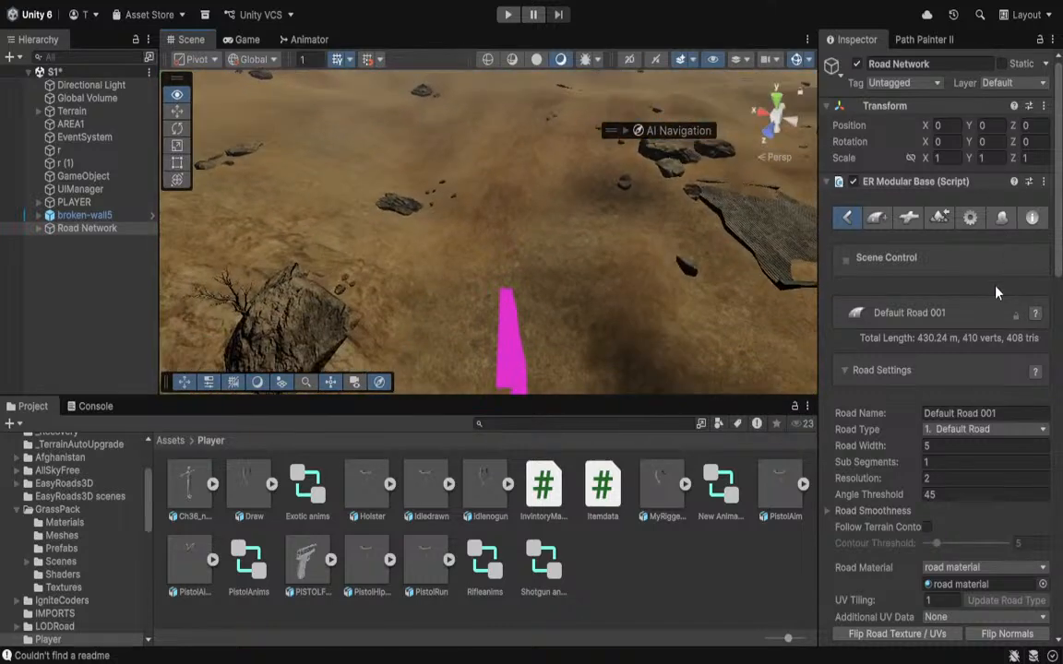
pyautogui.click(512, 289)
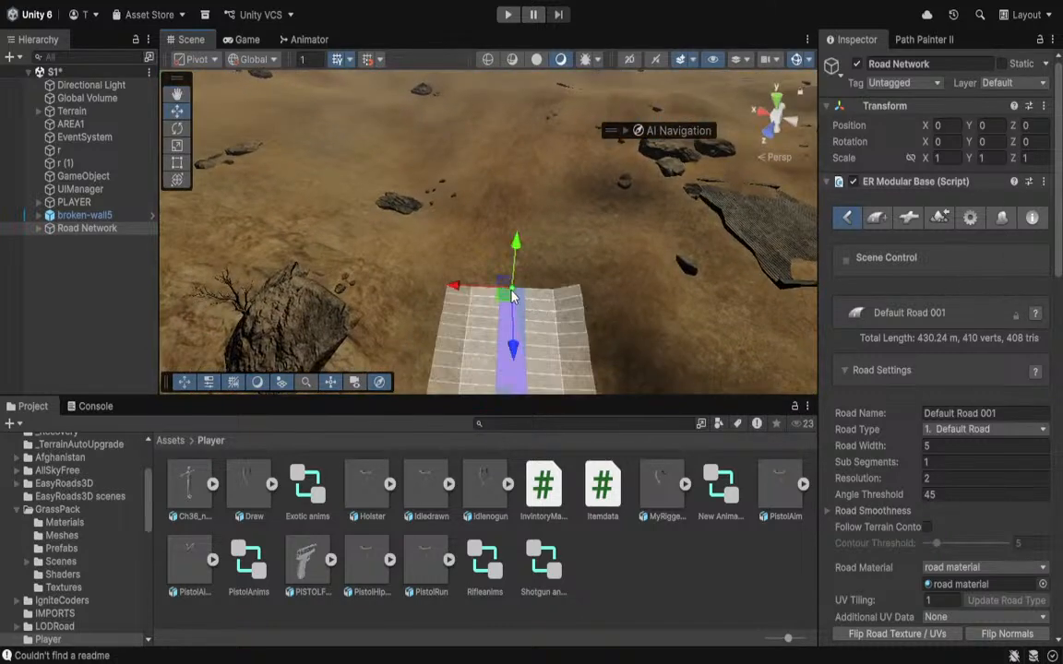
# Extend Default Road 001 with more markers past the scattered desert rocks to about 627 m long.
pyautogui.keyDown('shift'); pyautogui.click(507, 109); pyautogui.keyUp('shift')
pyautogui.moveTo(512, 147); pyautogui.dragTo(514, 3, button='right')
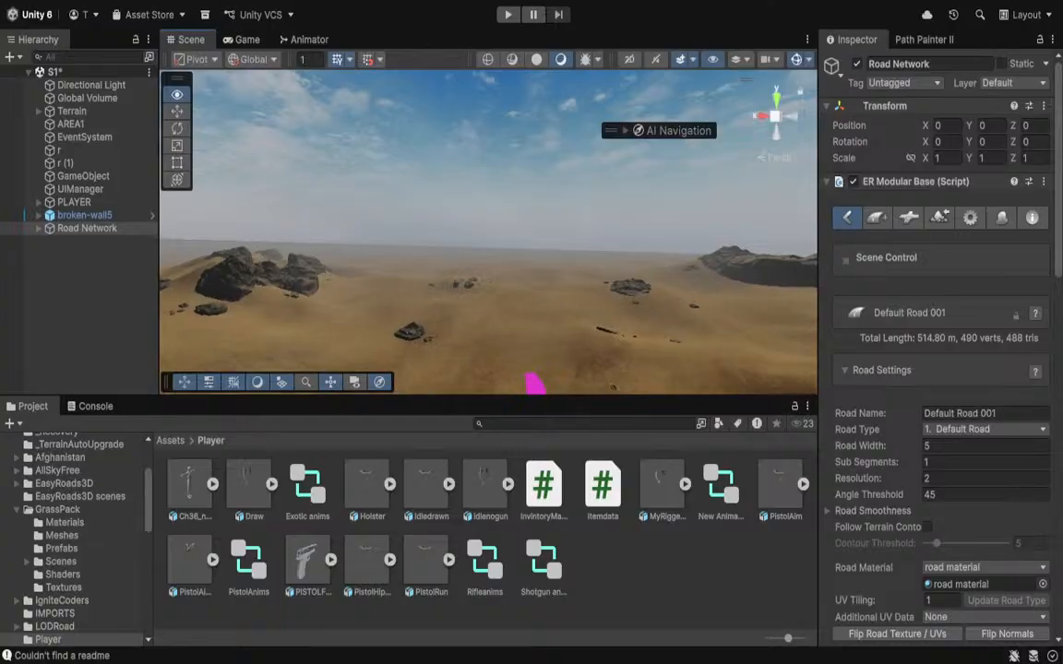
pyautogui.moveTo(443, 55)
pyautogui.mouseDown(button='right')
pyautogui.moveTo(446, 128)
pyautogui.moveTo(564, 194)
pyautogui.moveTo(543, 41)
pyautogui.moveTo(517, 184)
pyautogui.moveTo(480, 263)
pyautogui.moveTo(401, 125)
pyautogui.mouseUp(button='right')
pyautogui.keyDown('shift'); pyautogui.click(431, 126); pyautogui.keyUp('shift')
pyautogui.keyDown('shift'); pyautogui.click(402, 126); pyautogui.keyUp('shift')
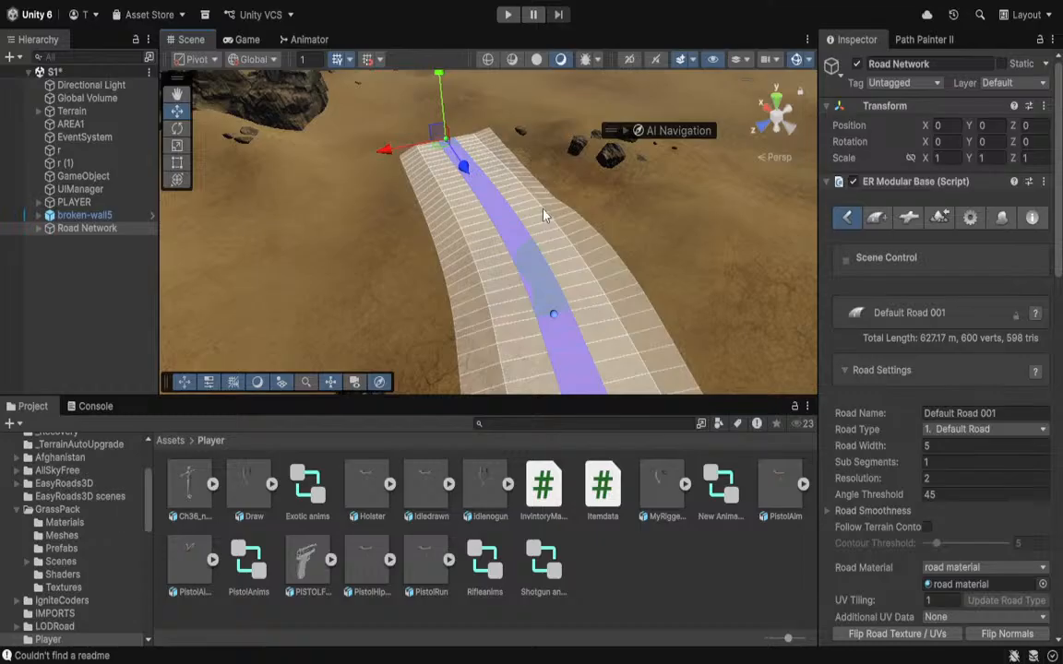
# Continue Default Road 001 past the large boulders with further markers, curving it to about 908 m long.
pyautogui.moveTo(544, 215); pyautogui.dragTo(519, 172, button='right')
pyautogui.keyDown('shift'); pyautogui.click(505, 110); pyautogui.keyUp('shift')
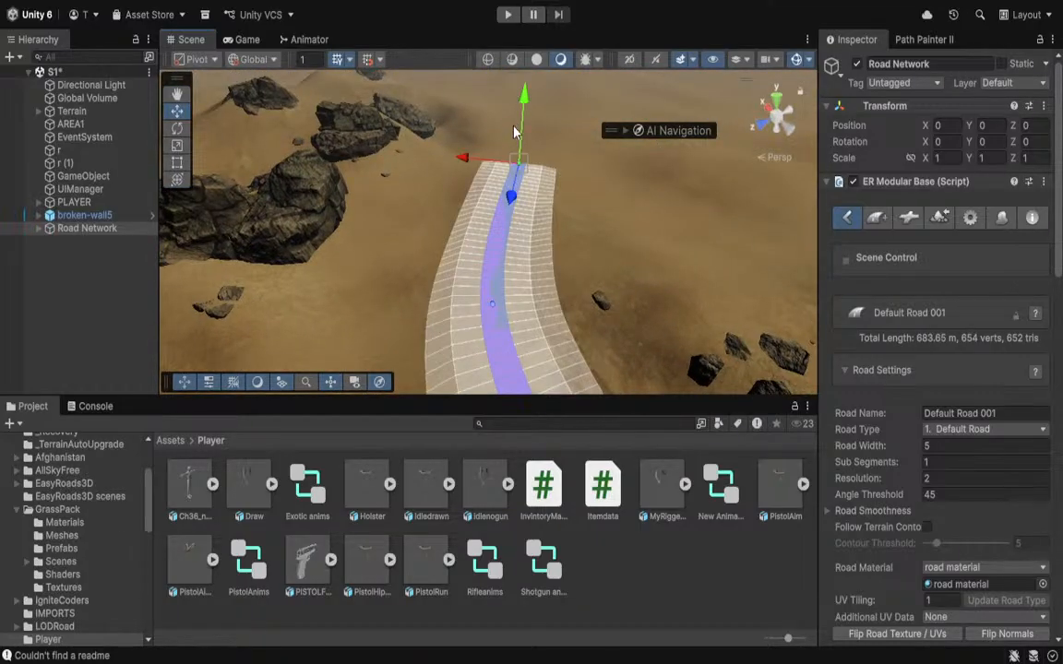
pyautogui.moveTo(505, 116); pyautogui.dragTo(427, 145, button='right')
pyautogui.keyDown('shift'); pyautogui.click(473, 168); pyautogui.keyUp('shift')
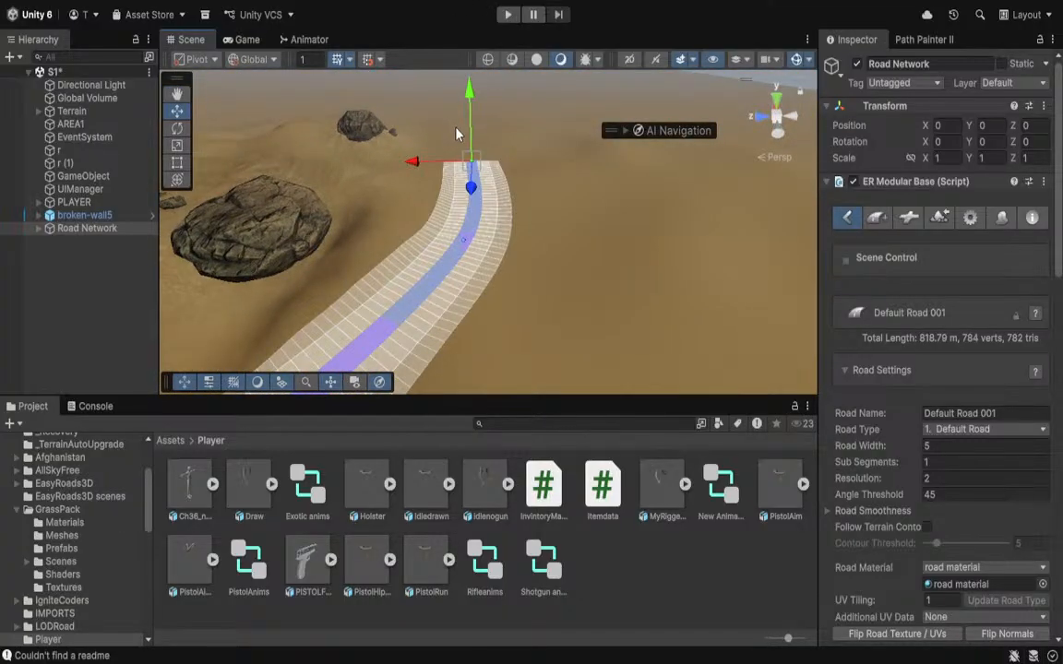
pyautogui.keyDown('shift'); pyautogui.click(427, 119); pyautogui.keyUp('shift')
# Widen Default Road 001 to 15.86 and make it follow the terrain contours.
pyautogui.moveTo(634, 232); pyautogui.dragTo(431, 278, button='right')
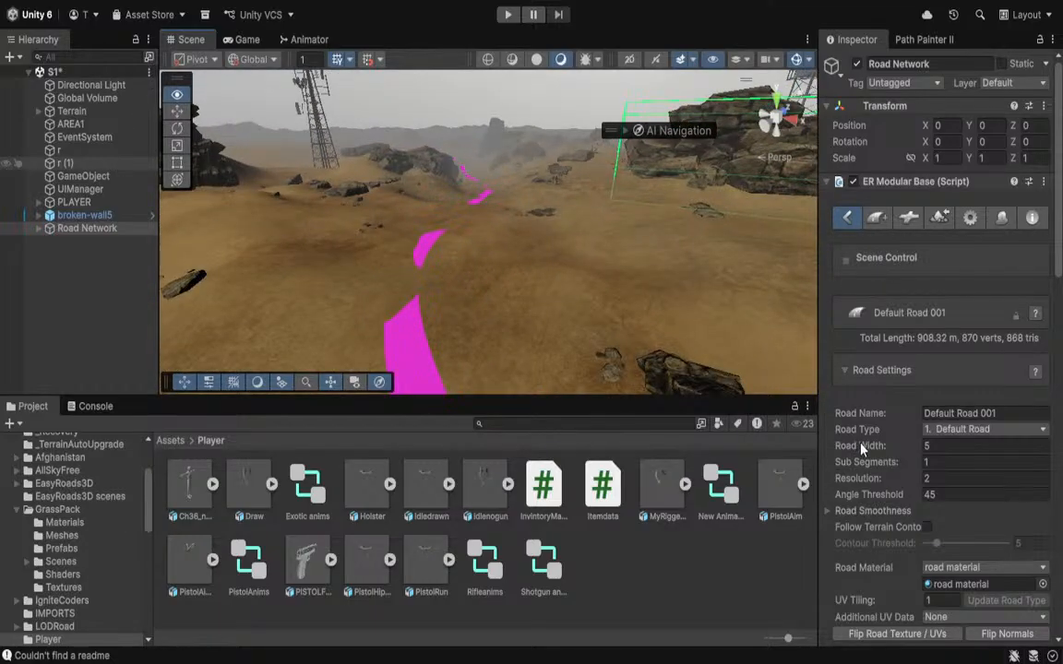
pyautogui.moveTo(861, 443); pyautogui.dragTo(861, 446, button='right')
pyautogui.moveTo(864, 449); pyautogui.dragTo(1024, 457)
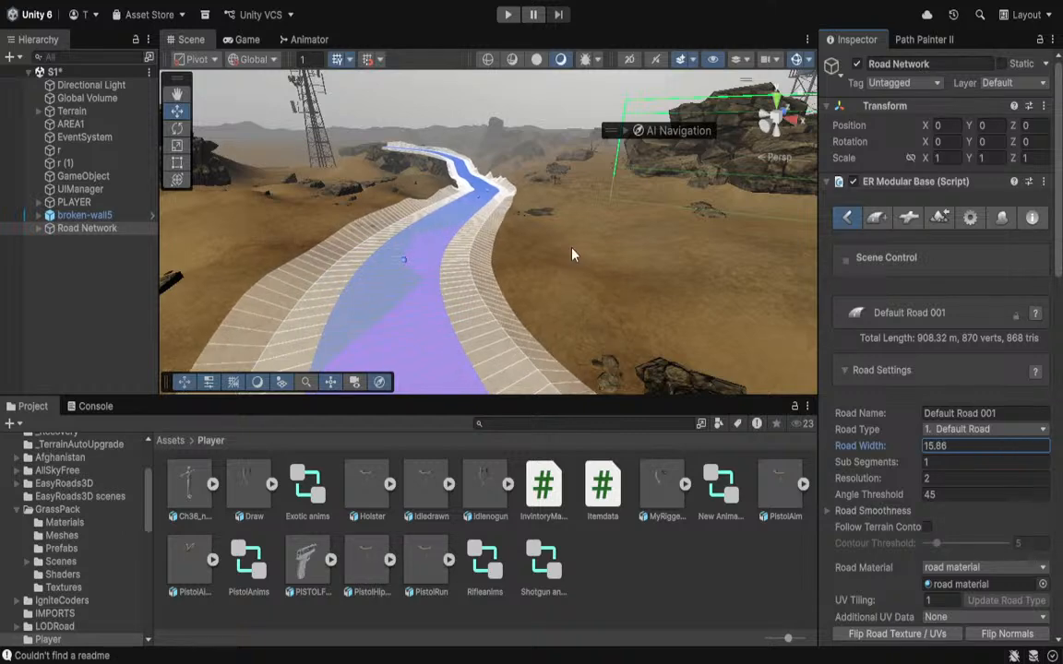
pyautogui.keyDown('alt'); pyautogui.moveTo(571, 255); pyautogui.dragTo(227, 237); pyautogui.keyUp('alt')
pyautogui.moveTo(481, 185); pyautogui.dragTo(562, 263, button='right')
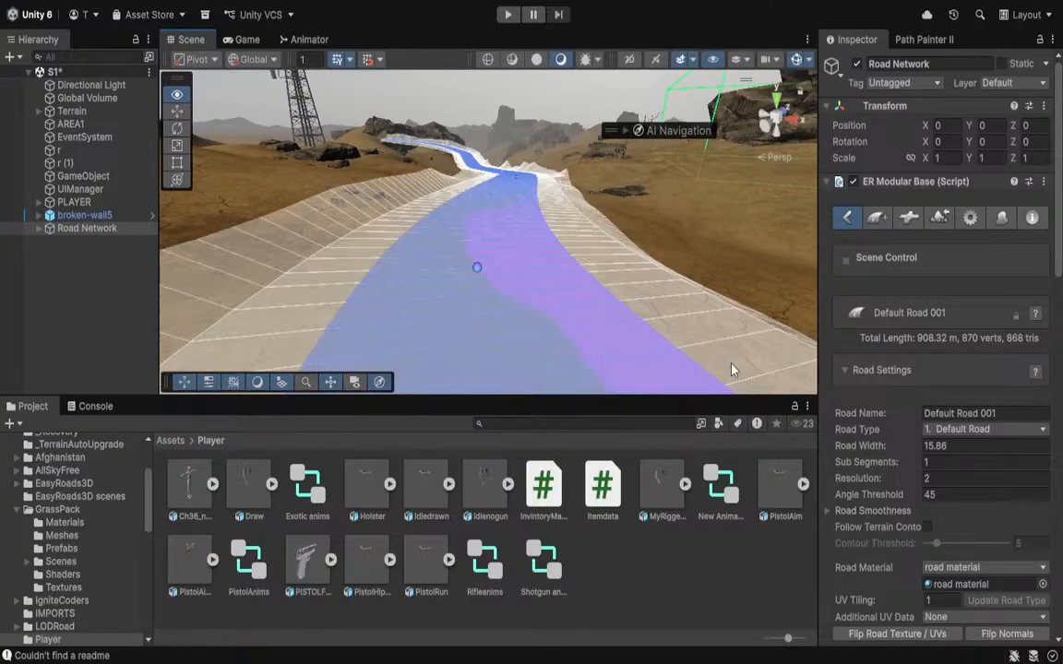
pyautogui.click(927, 529)
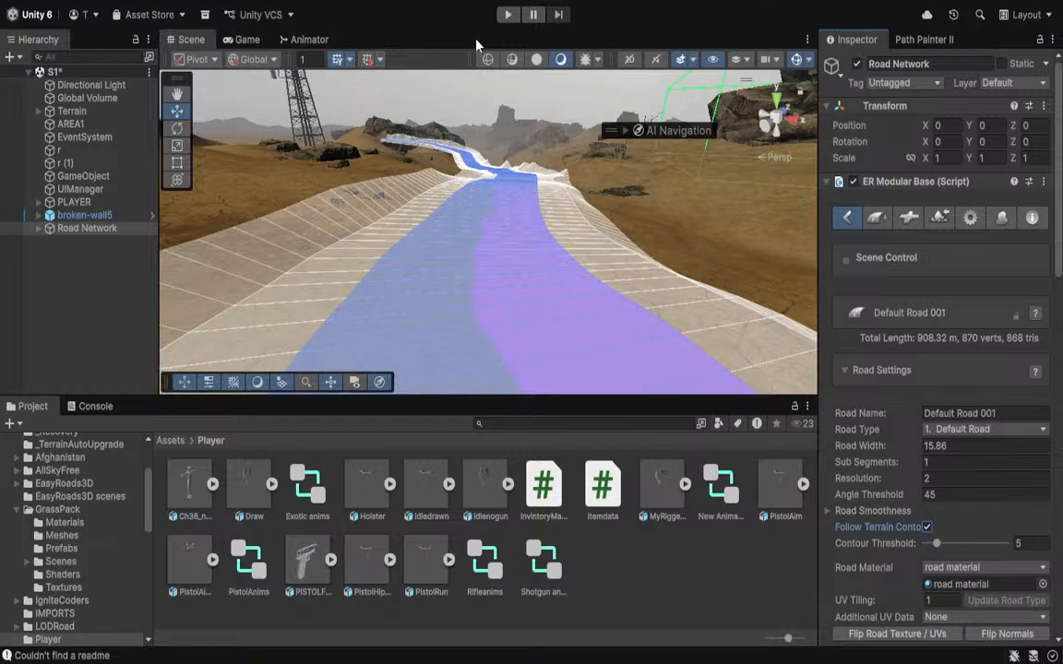
# Reselect Default Road 001 by one of its markers and set its sub segments to 13 and resolution to 5.
pyautogui.keyDown('alt'); pyautogui.moveTo(571, 103); pyautogui.dragTo(355, 180); pyautogui.keyUp('alt')
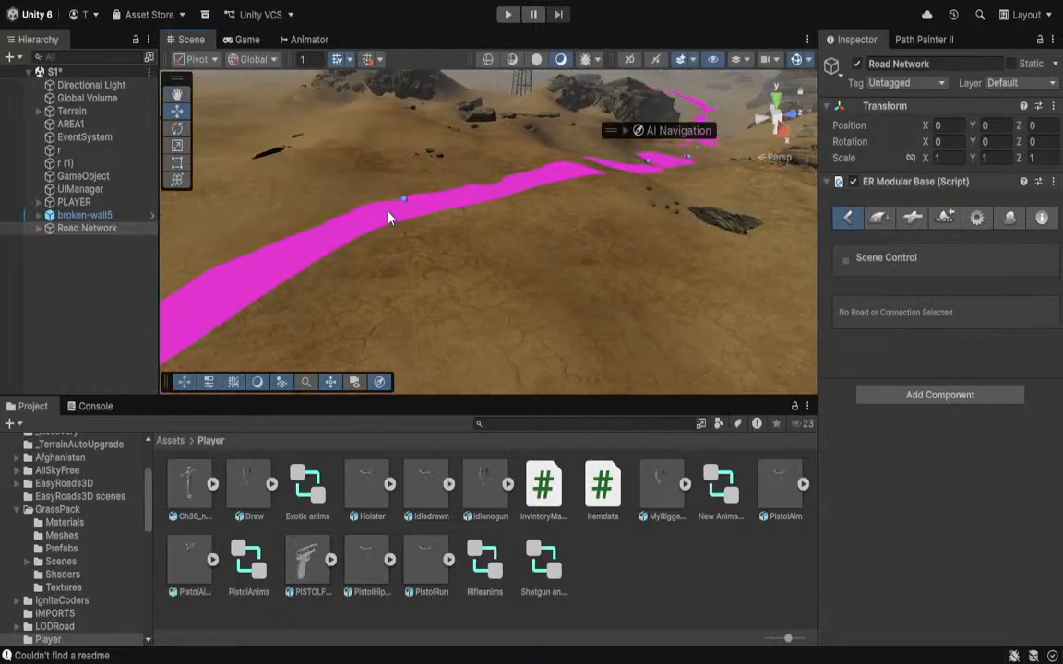
pyautogui.click(87, 227)
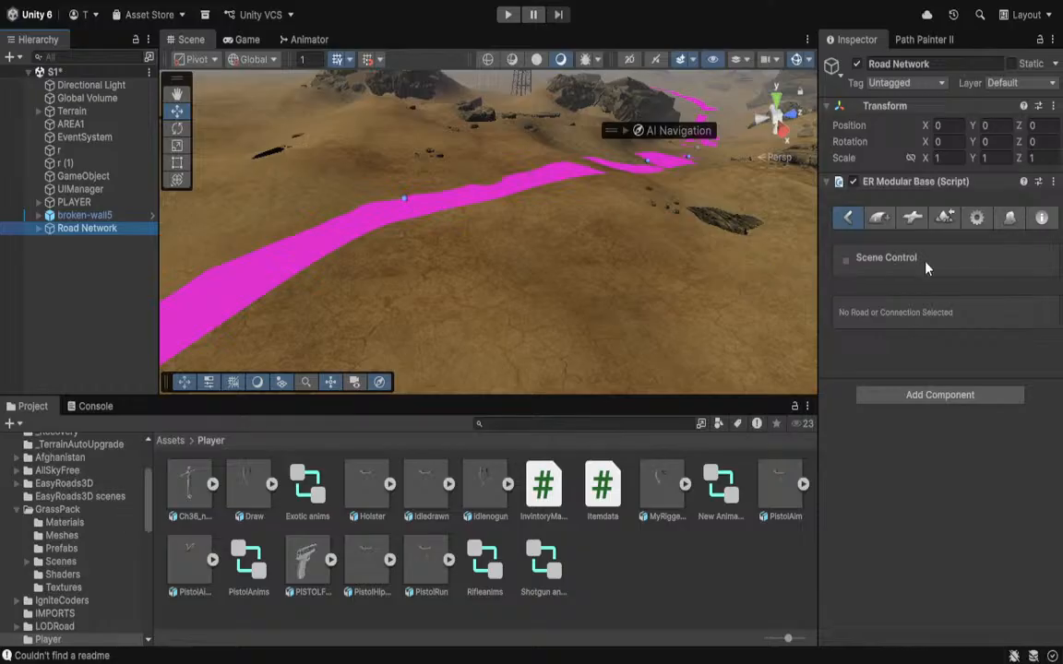
pyautogui.click(880, 218)
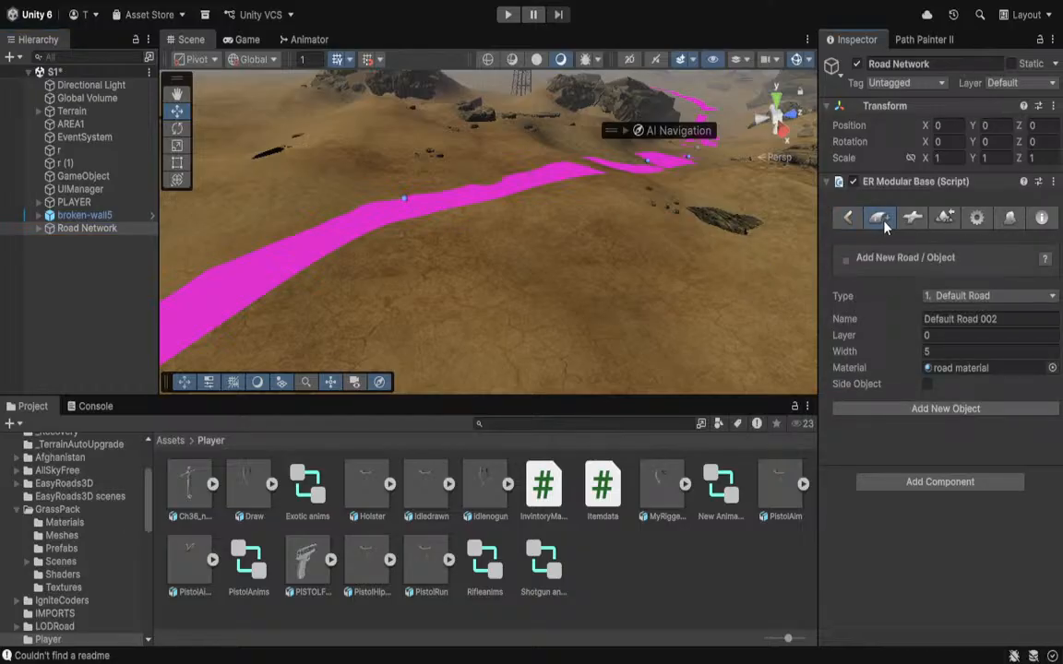
pyautogui.click(403, 202)
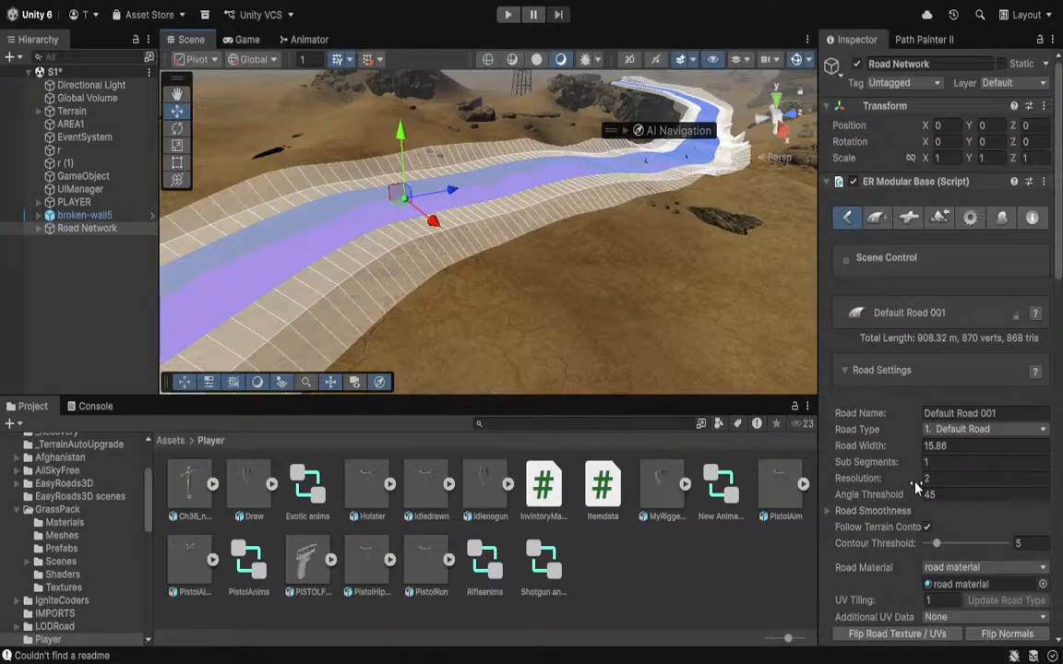
pyautogui.moveTo(893, 467); pyautogui.dragTo(903, 469)
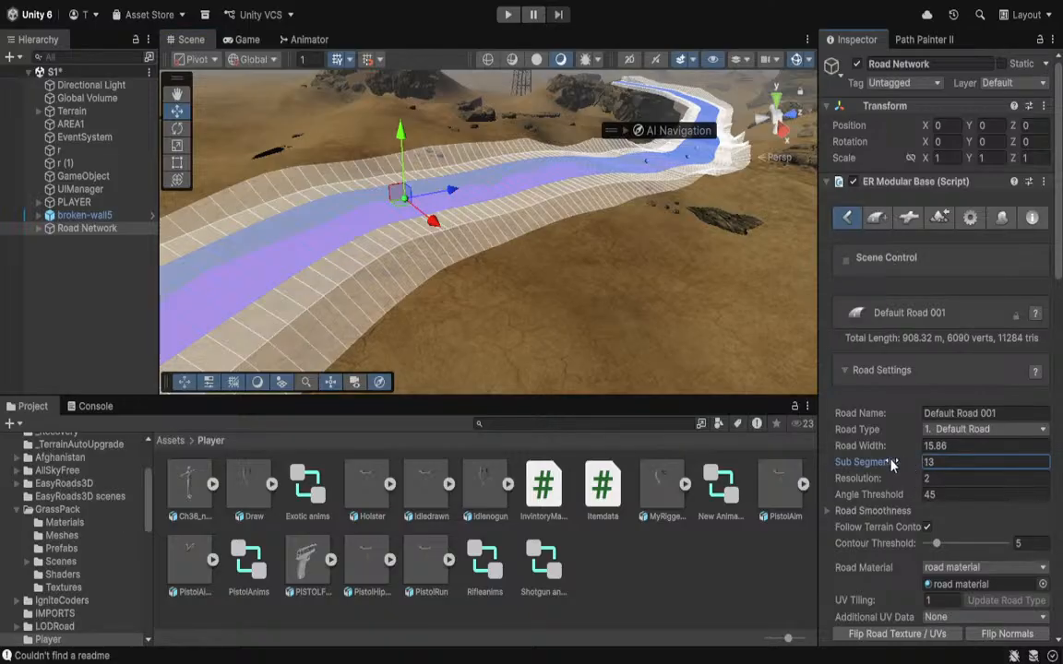
pyautogui.moveTo(883, 481)
pyautogui.mouseDown()
pyautogui.moveTo(901, 486)
pyautogui.moveTo(888, 484)
pyautogui.mouseUp()
# Set the terrain contour threshold of Default Road 001 to 18.6 and widen the road to 20.5.
pyautogui.moveTo(517, 241); pyautogui.dragTo(513, 199, button='right')
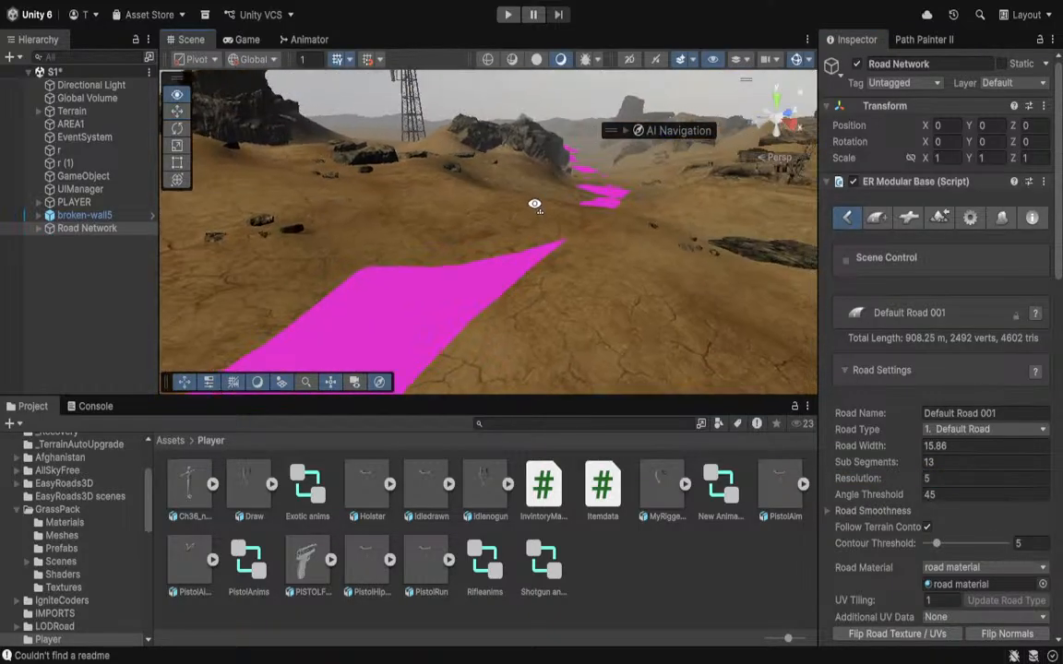
pyautogui.moveTo(533, 273); pyautogui.dragTo(446, 191, button='right')
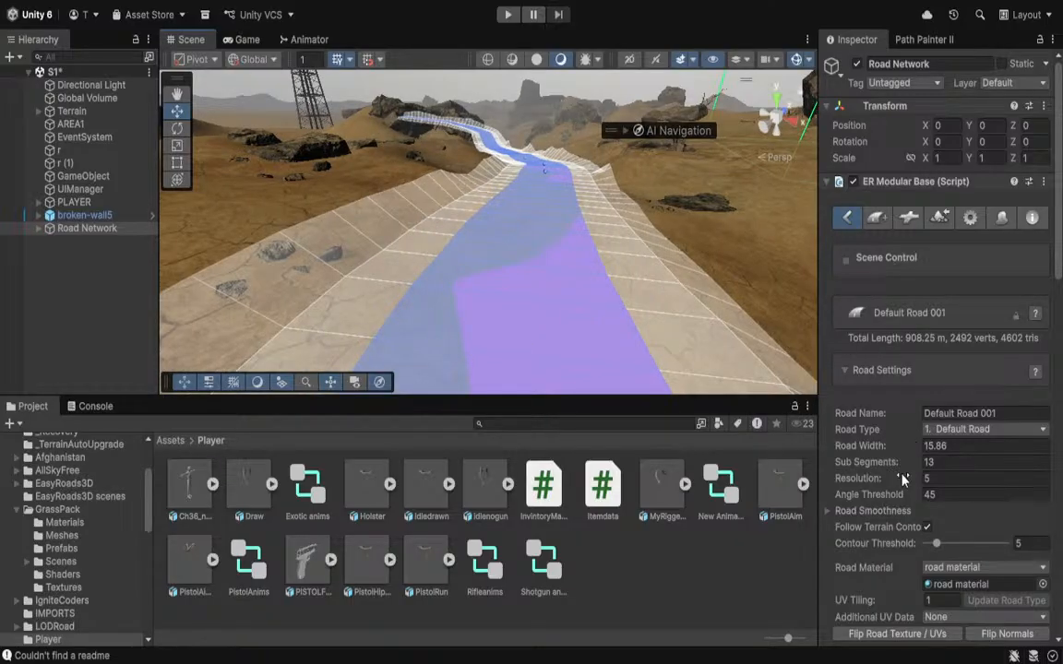
pyautogui.click(927, 528)
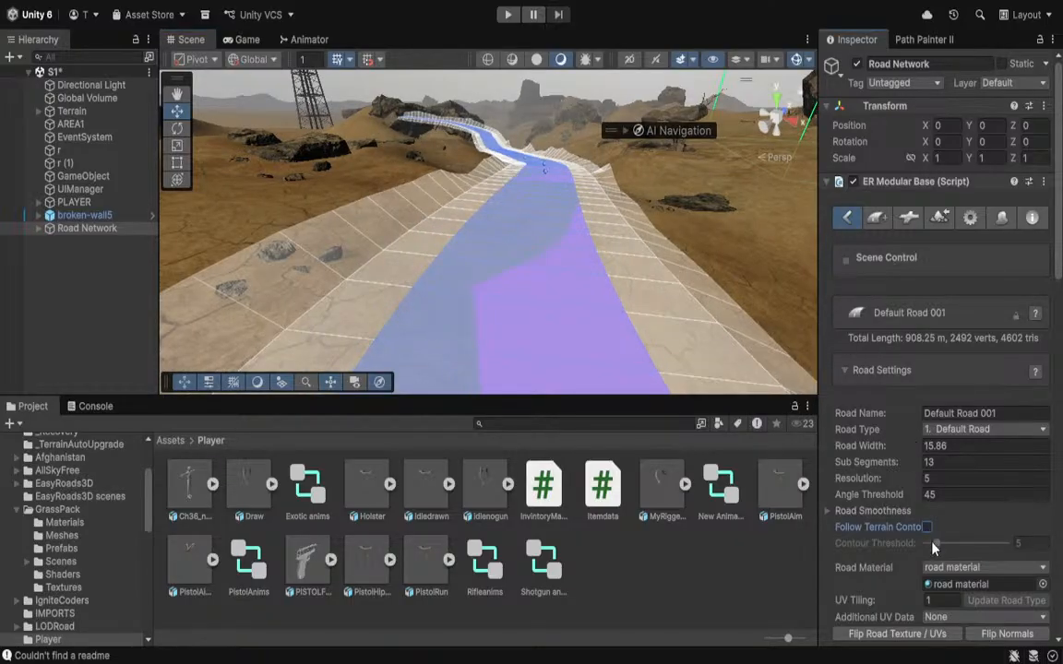
pyautogui.click(927, 527)
pyautogui.moveTo(937, 543); pyautogui.dragTo(973, 544)
pyautogui.moveTo(725, 322); pyautogui.dragTo(780, 379, button='right')
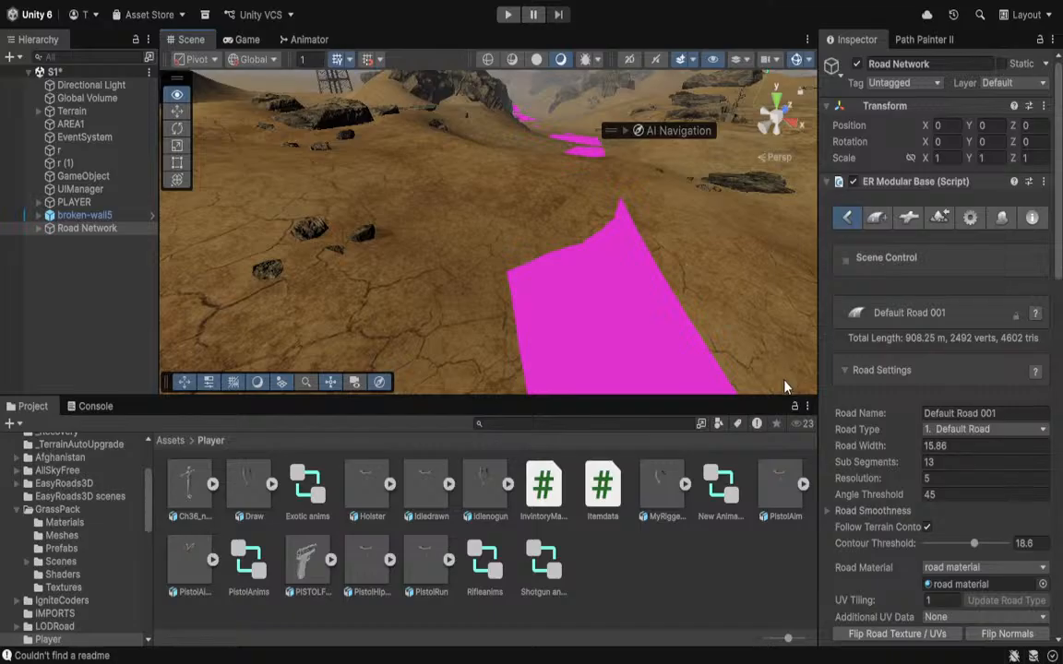
pyautogui.moveTo(891, 446); pyautogui.dragTo(941, 447)
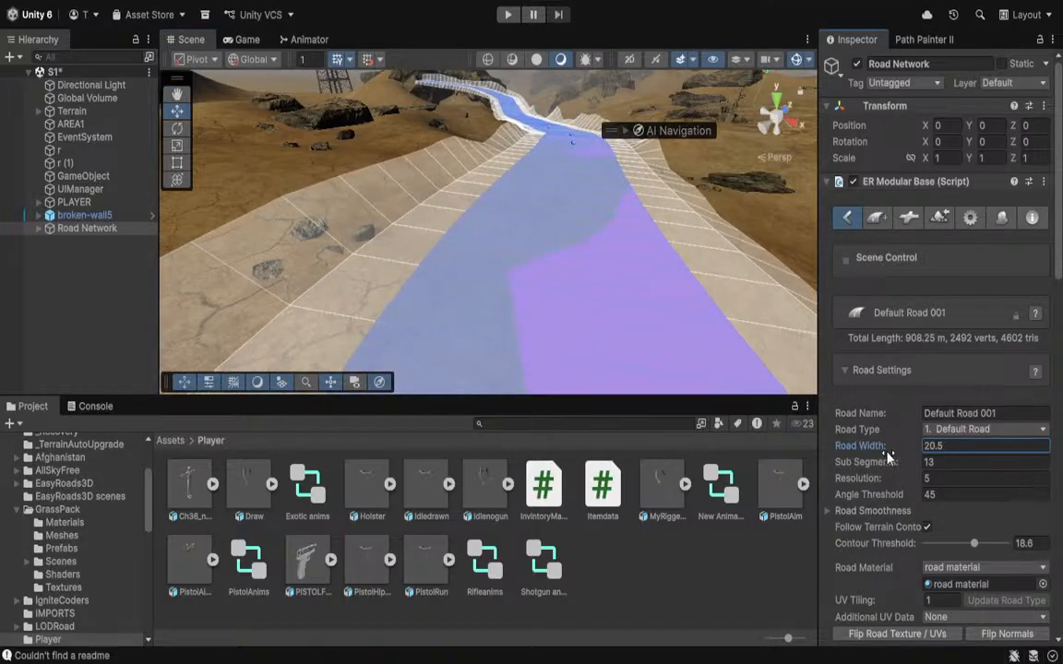
# Search the project assets for "road" and select the Road Objects group inside the Road Network.
pyautogui.click(576, 424)
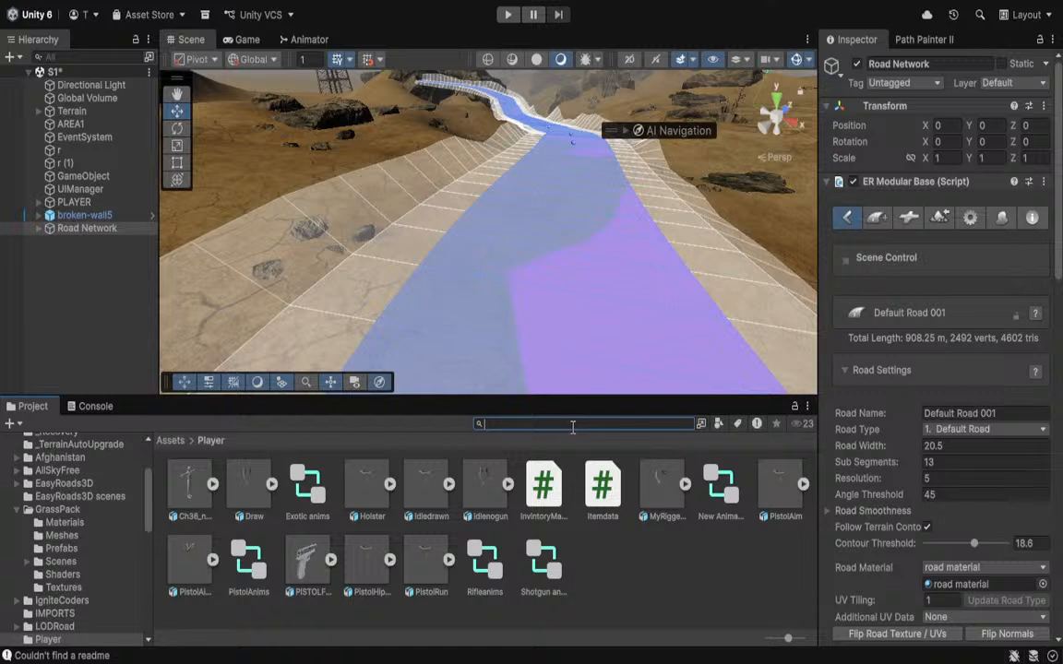
pyautogui.write('road')
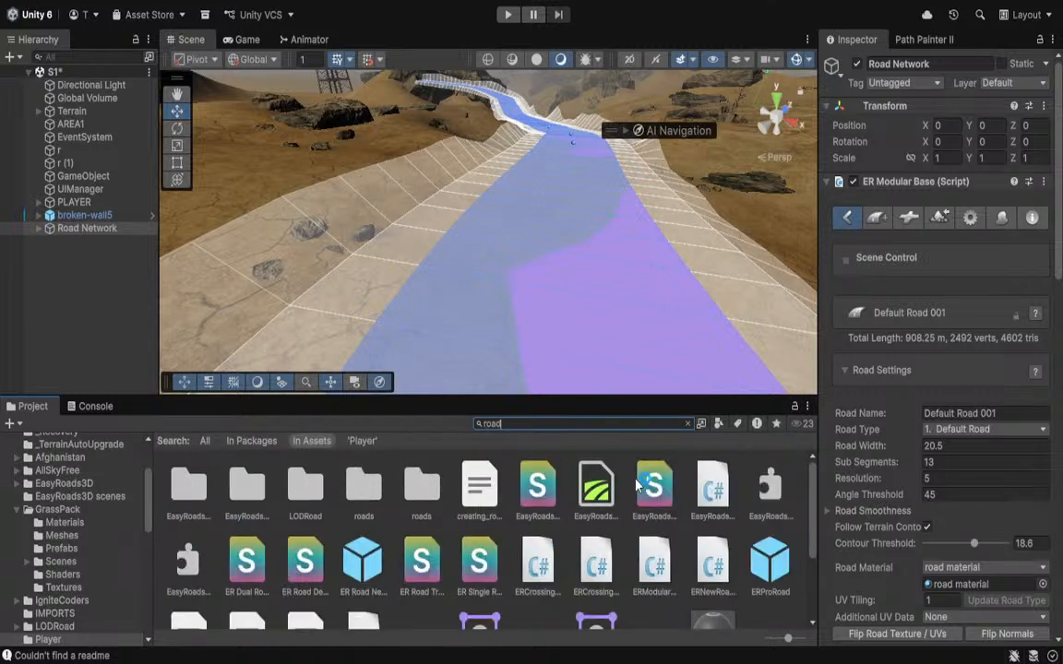
pyautogui.scroll(-3, 574, 593)
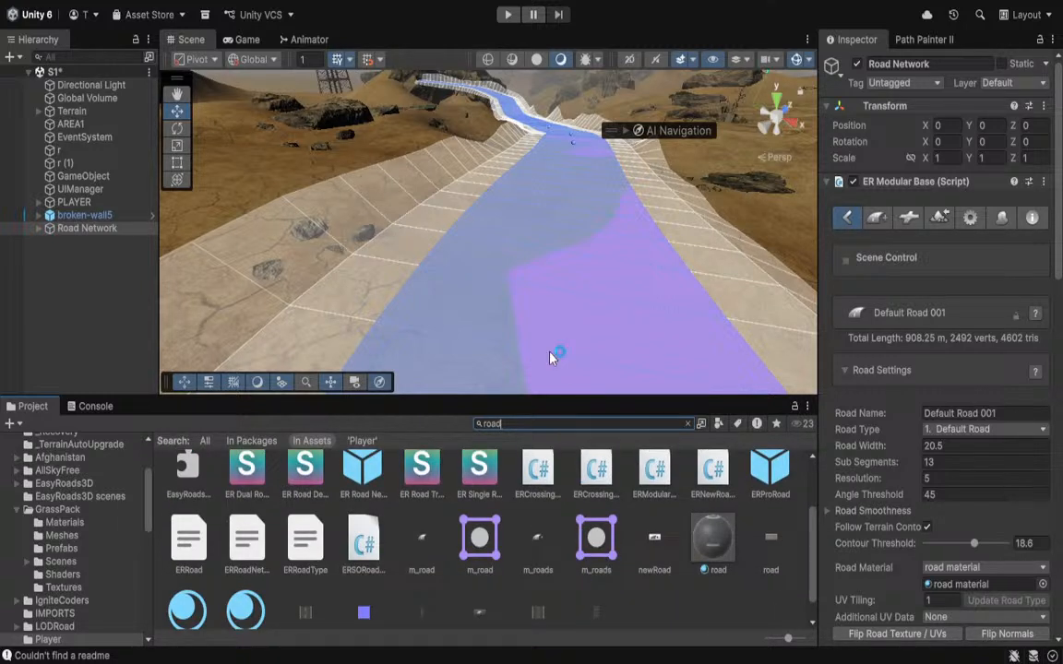
pyautogui.click(42, 231)
pyautogui.click(40, 229)
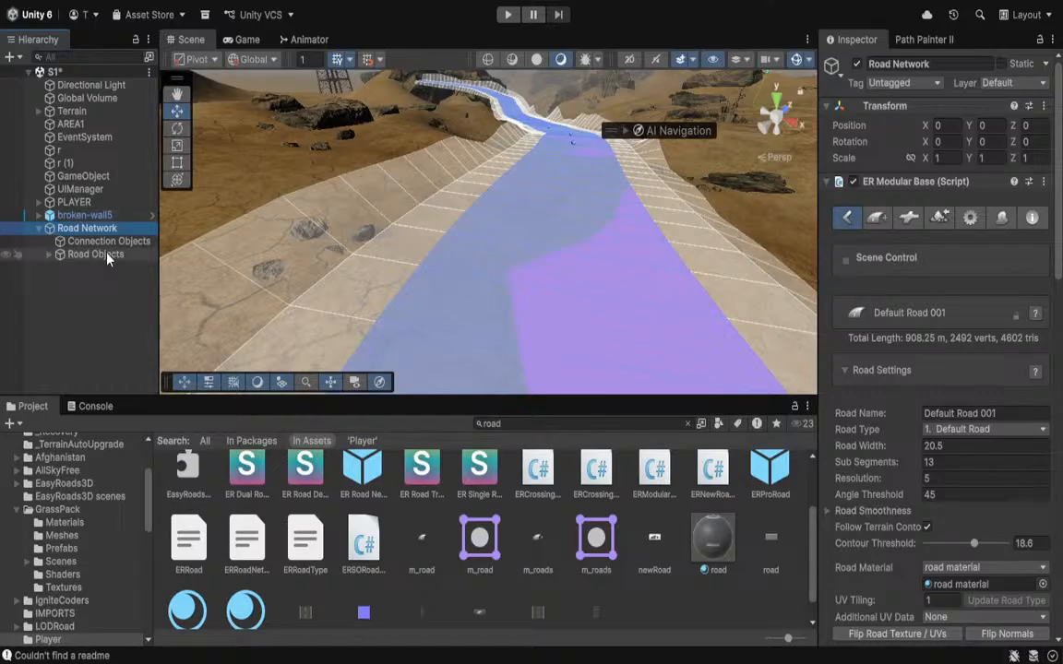
pyautogui.click(104, 255)
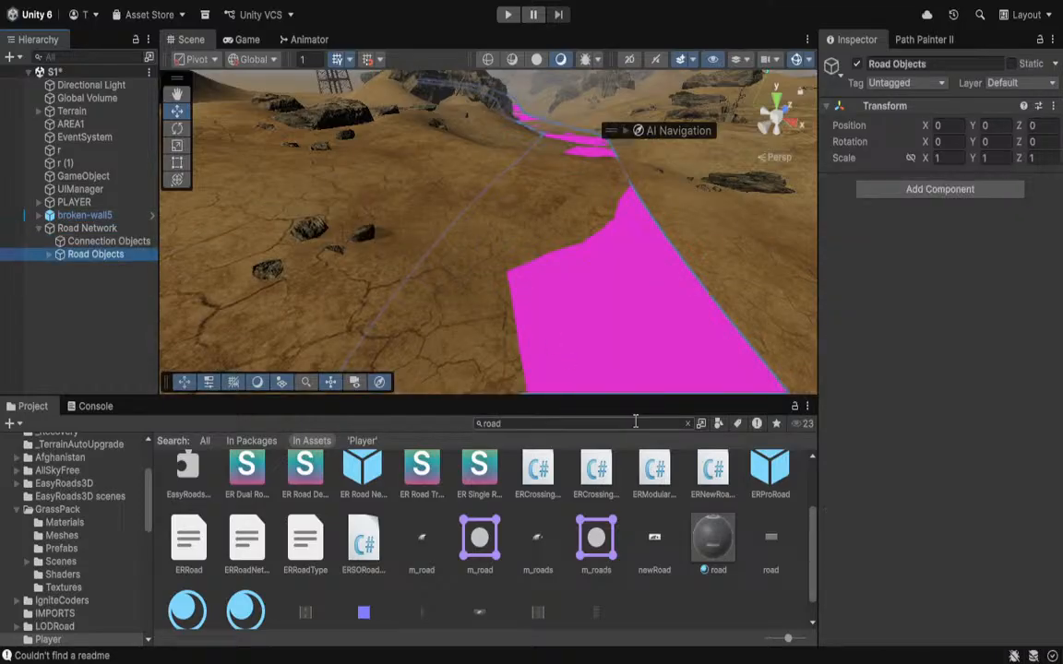
pyautogui.moveTo(705, 544); pyautogui.dragTo(772, 643)
pyautogui.scroll(-1, 760, 609)
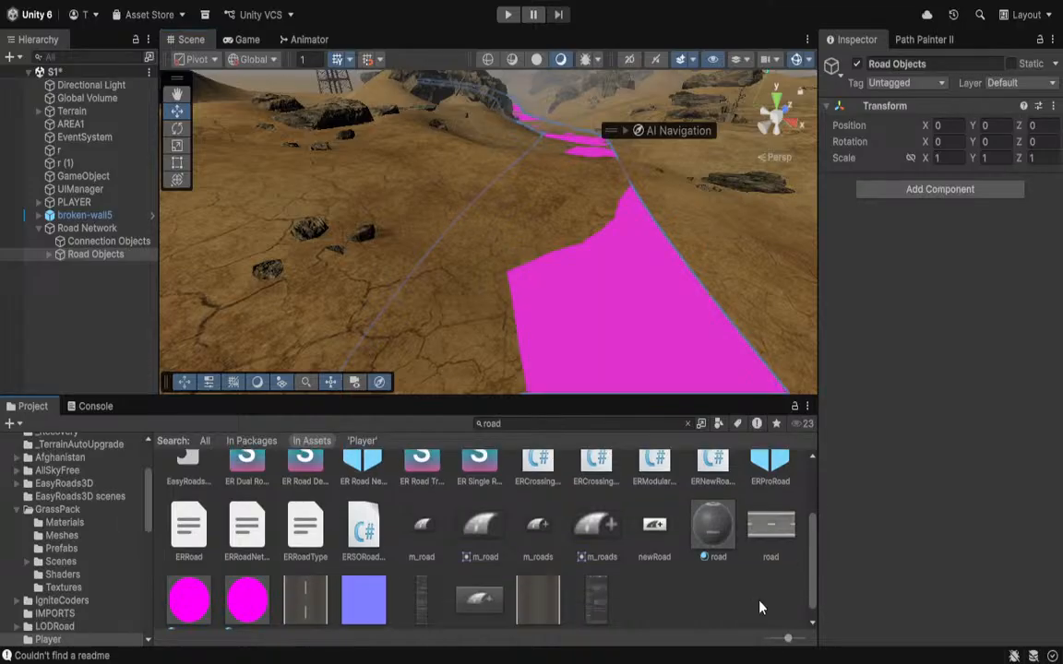
# Apply the road2Lane_d texture to Default Road 001 as its surface, using a Universal Render Pipeline material.
pyautogui.moveTo(305, 600); pyautogui.dragTo(641, 327)
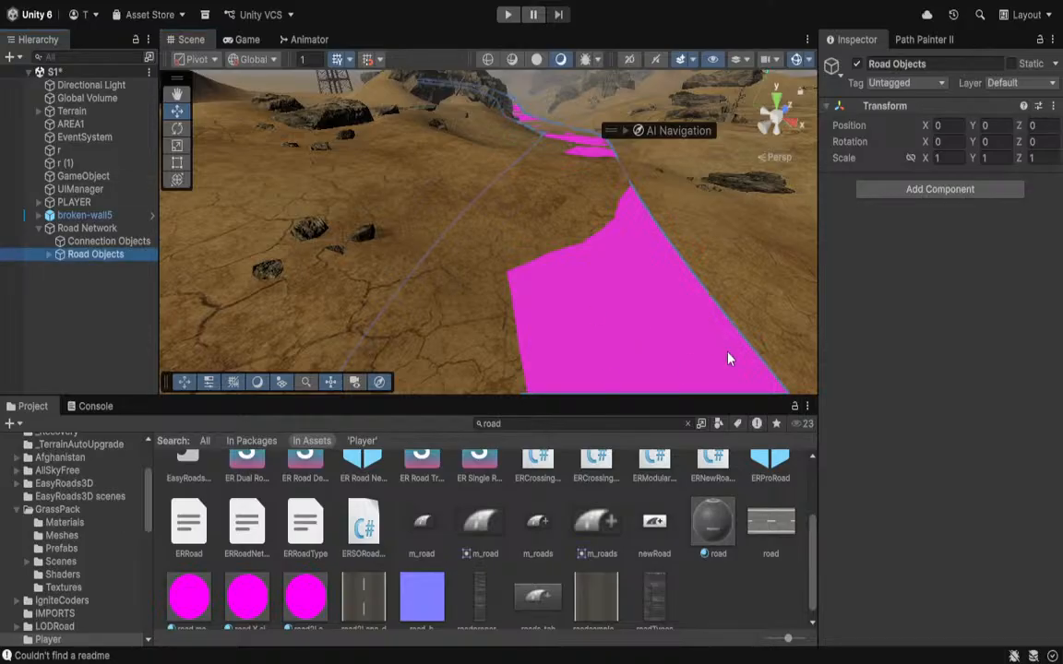
pyautogui.click(668, 334)
pyautogui.moveTo(431, 630); pyautogui.dragTo(663, 325)
pyautogui.scroll(-10, 828, 391)
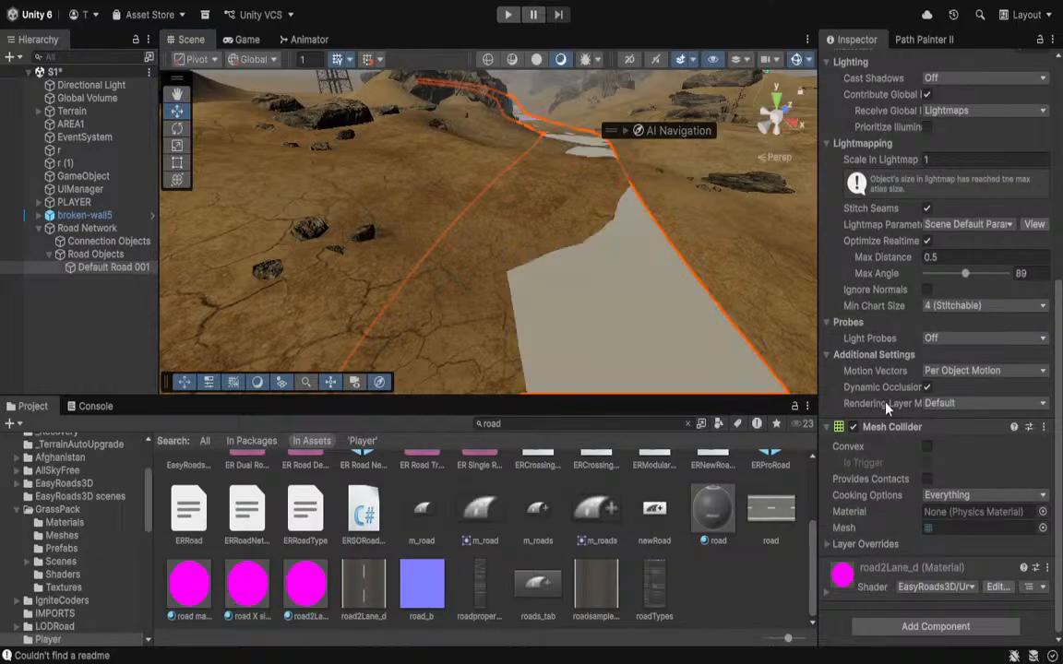
pyautogui.moveTo(365, 598); pyautogui.dragTo(611, 319)
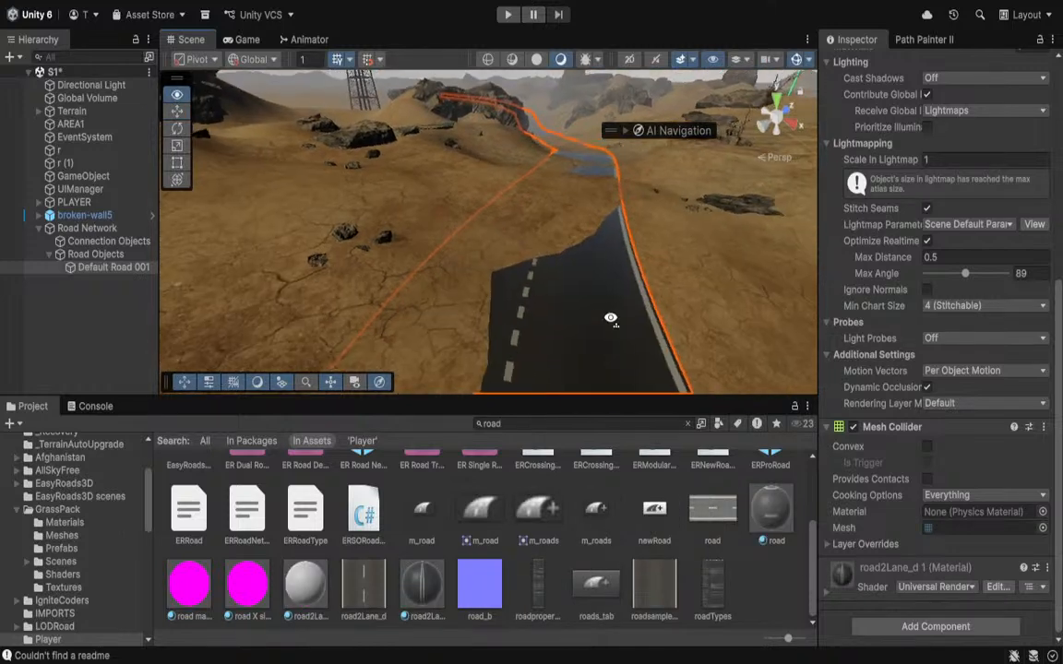
pyautogui.moveTo(611, 318); pyautogui.dragTo(136, 337, button='right')
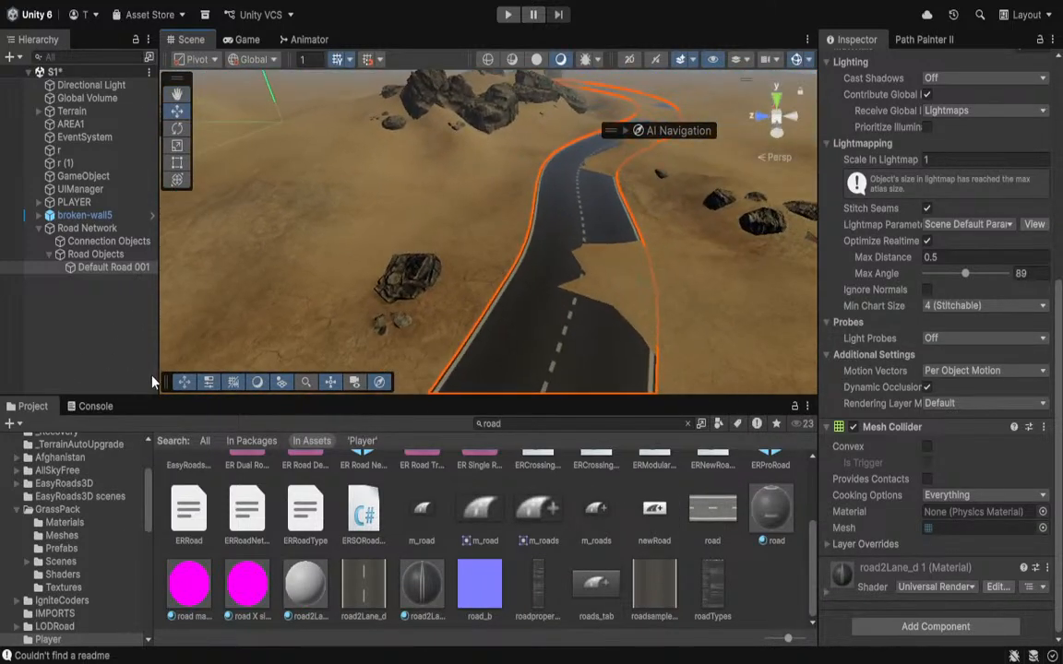
# Set the tiling of the road2Lane_d 1 material to X 0.9 and Y 0.34.
pyautogui.click(829, 546)
pyautogui.scroll(-1, 828, 554)
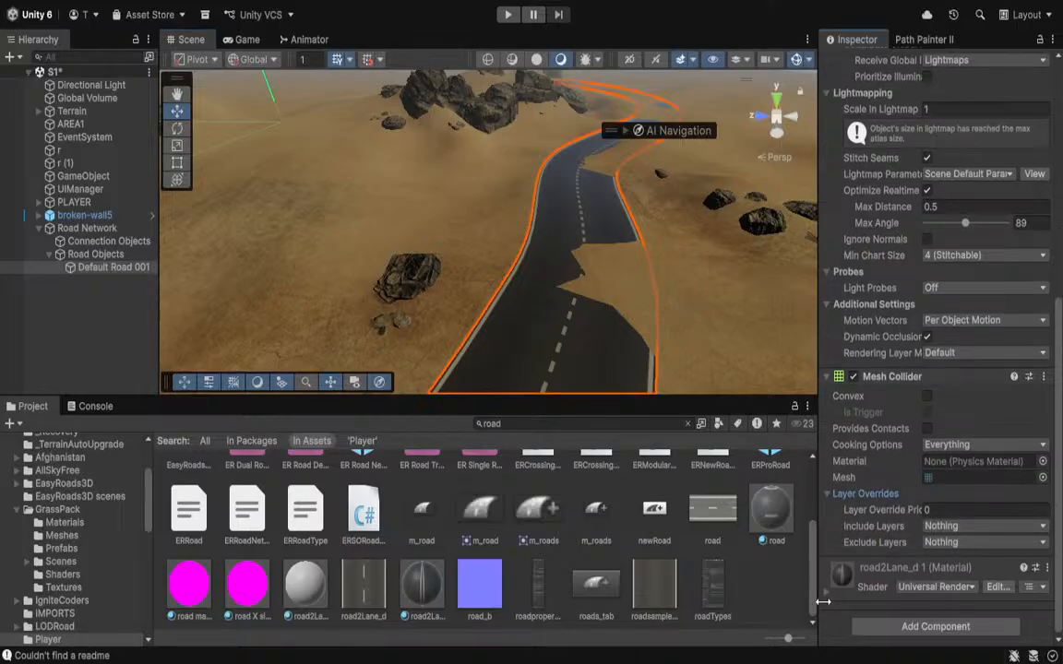
pyautogui.scroll(-5, 830, 606)
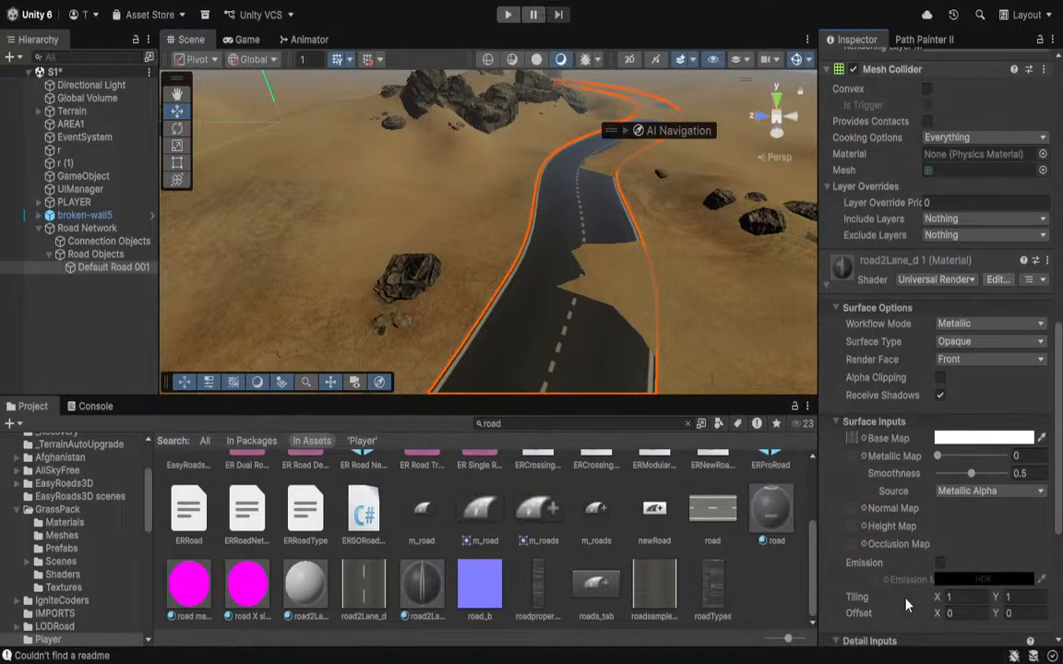
pyautogui.moveTo(939, 600); pyautogui.dragTo(984, 598)
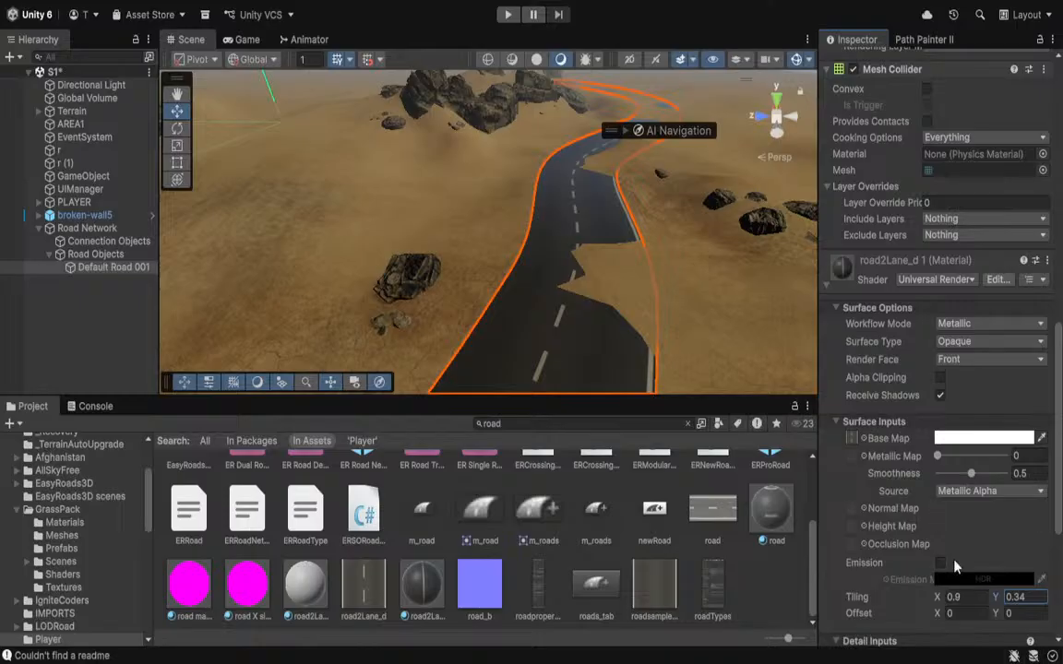
pyautogui.moveTo(529, 281); pyautogui.dragTo(953, 262, button='right')
pyautogui.press('w')
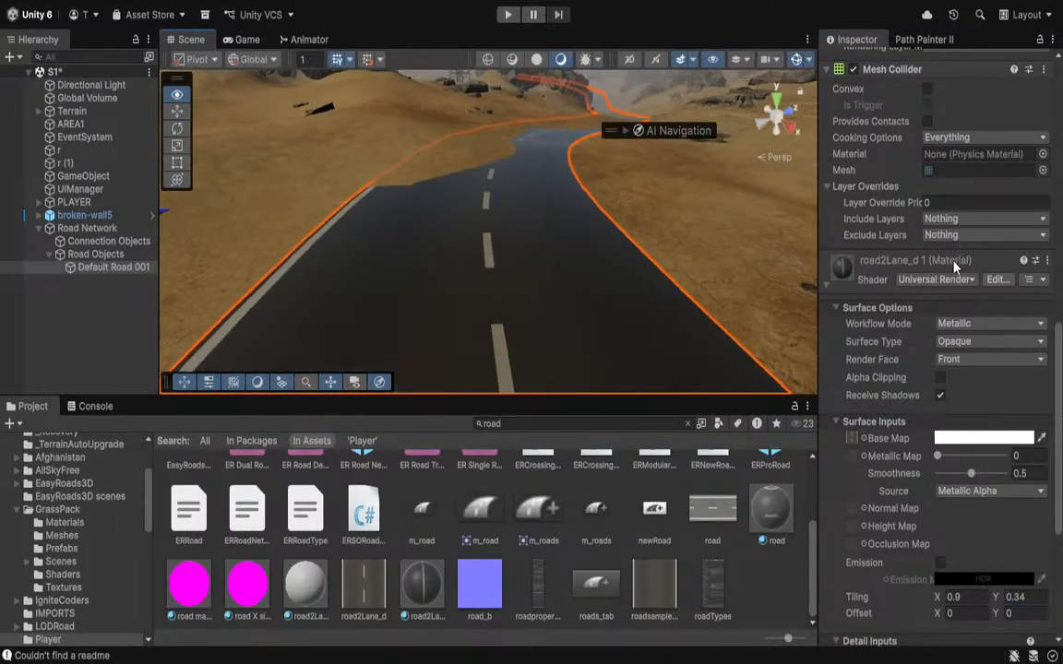
# Make the road2Lane_d 1 material matte with smoothness 0 and metallic 0.26, and inspect the road along the terrain.
pyautogui.scroll(-4, 899, 442)
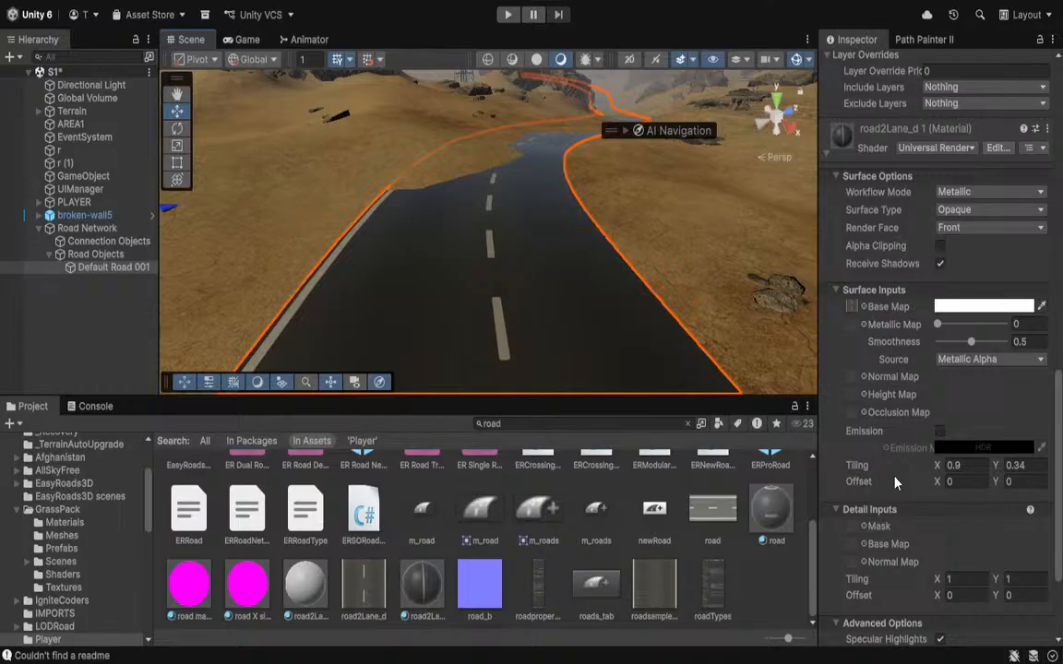
pyautogui.moveTo(973, 343)
pyautogui.mouseDown()
pyautogui.moveTo(938, 343)
pyautogui.moveTo(958, 328)
pyautogui.mouseUp()
pyautogui.scroll(-3, 920, 402)
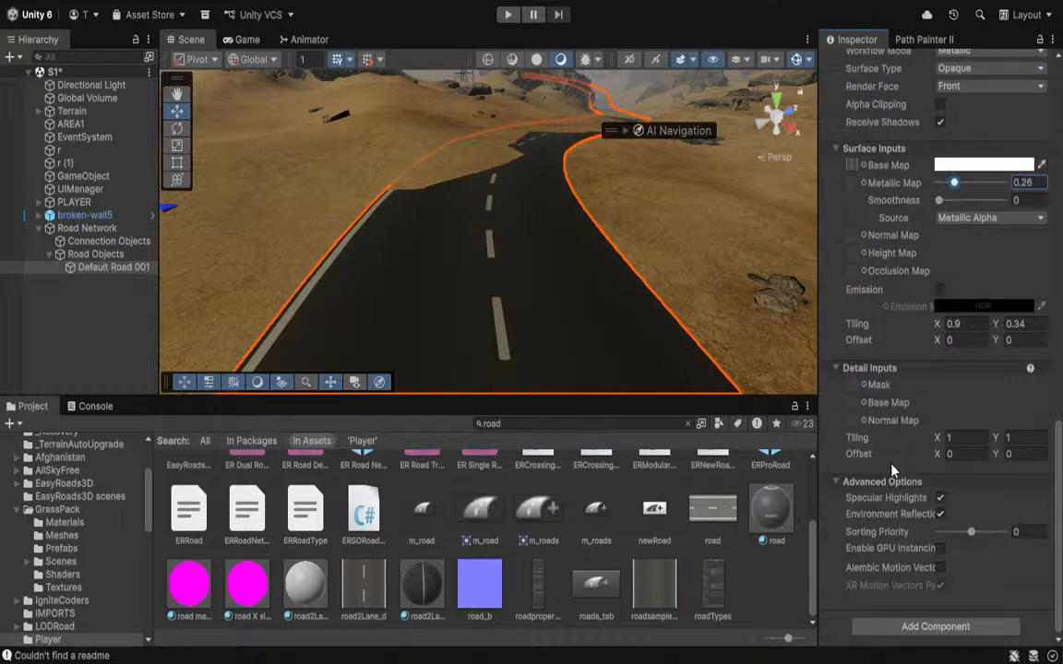
pyautogui.moveTo(674, 314); pyautogui.dragTo(410, 285, button='right')
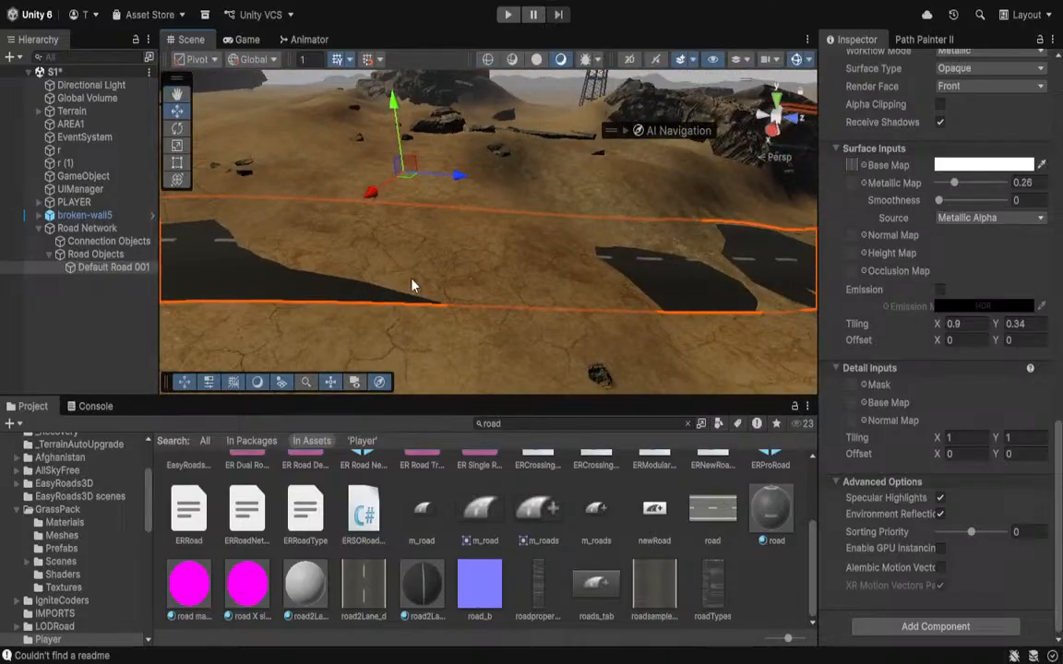
# Select the Road Network, slightly raise a marker of Default Road 001, and turn off Follow Terrain Contours.
pyautogui.click(97, 241)
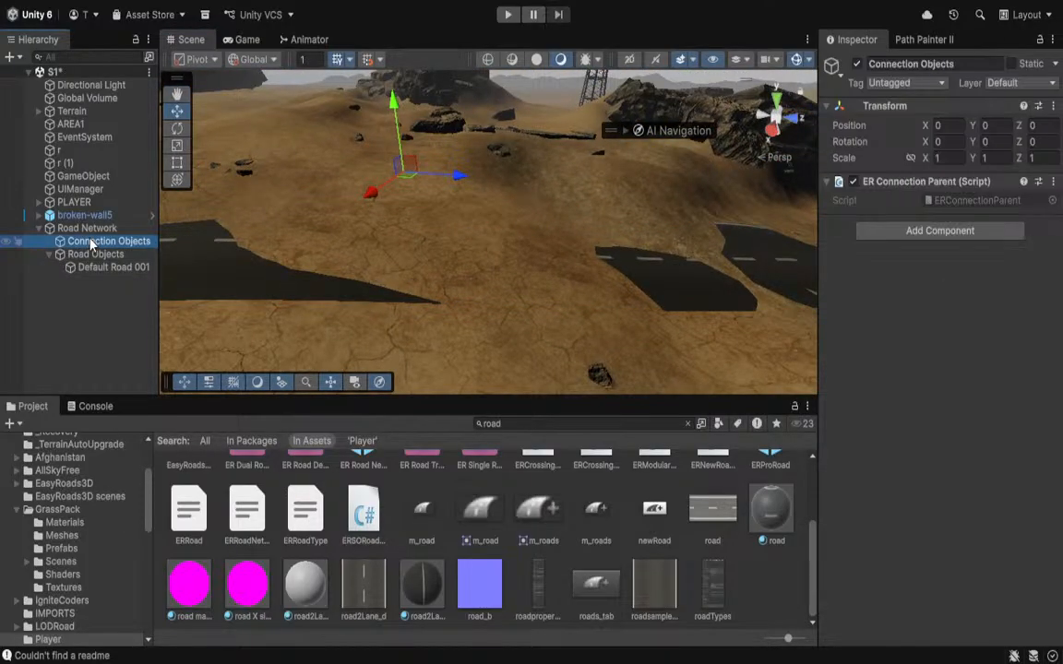
pyautogui.click(86, 228)
pyautogui.moveTo(712, 288); pyautogui.dragTo(713, 275, button='right')
pyautogui.click(677, 248)
pyautogui.moveTo(698, 189); pyautogui.dragTo(701, 180)
pyautogui.click(926, 526)
# Adjust the height of the road marker on the curve so the road sits clear of the terrain.
pyautogui.moveTo(556, 220); pyautogui.dragTo(464, 232, button='right')
pyautogui.moveTo(391, 228)
pyautogui.mouseDown(button='right')
pyautogui.moveTo(378, 227)
pyautogui.moveTo(379, 201)
pyautogui.moveTo(429, 207)
pyautogui.moveTo(412, 221)
pyautogui.moveTo(500, 279)
pyautogui.moveTo(385, 224)
pyautogui.moveTo(360, 228)
pyautogui.mouseUp(button='right')
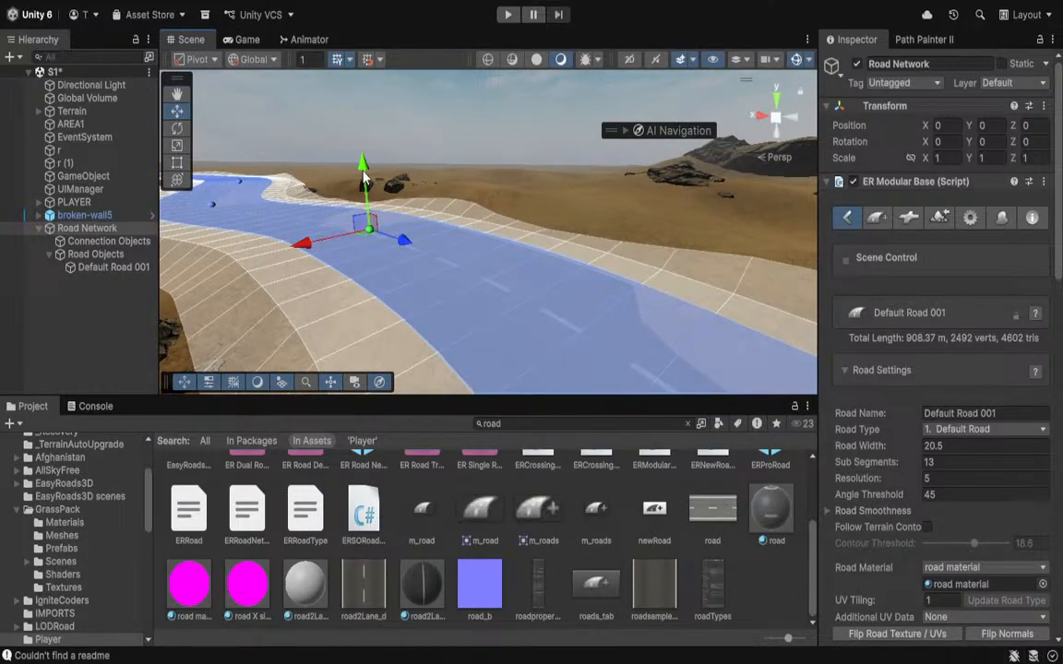
pyautogui.press('e')
pyautogui.moveTo(315, 207)
pyautogui.mouseDown()
pyautogui.moveTo(306, 191)
pyautogui.moveTo(293, 224)
pyautogui.moveTo(298, 214)
pyautogui.mouseUp()
pyautogui.press('w')
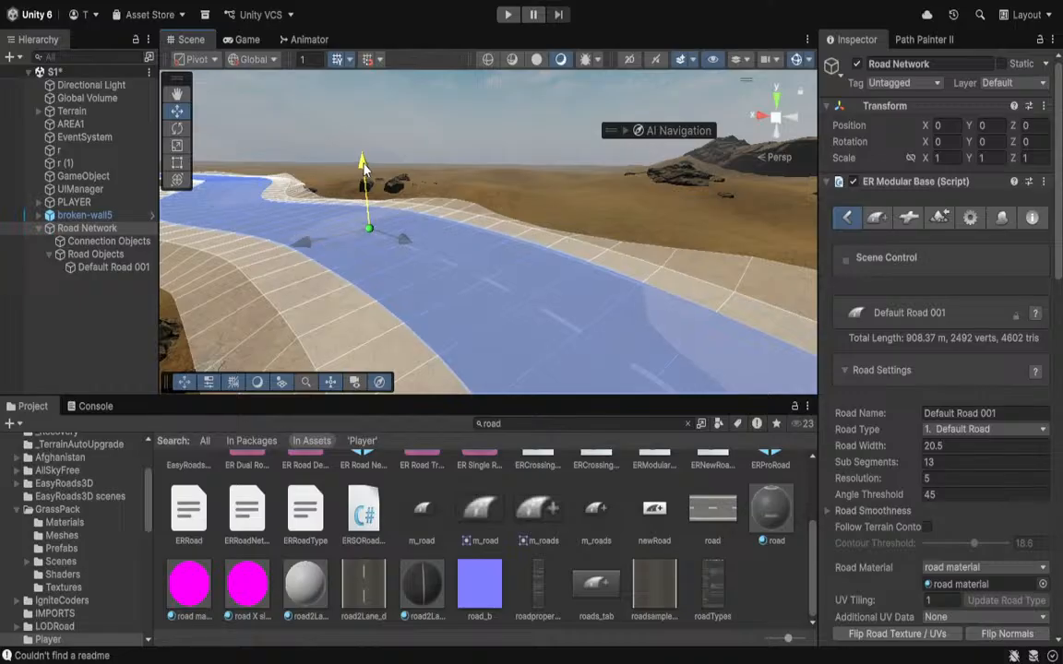
pyautogui.keyDown('alt'); pyautogui.moveTo(363, 166); pyautogui.dragTo(461, 309); pyautogui.keyUp('alt')
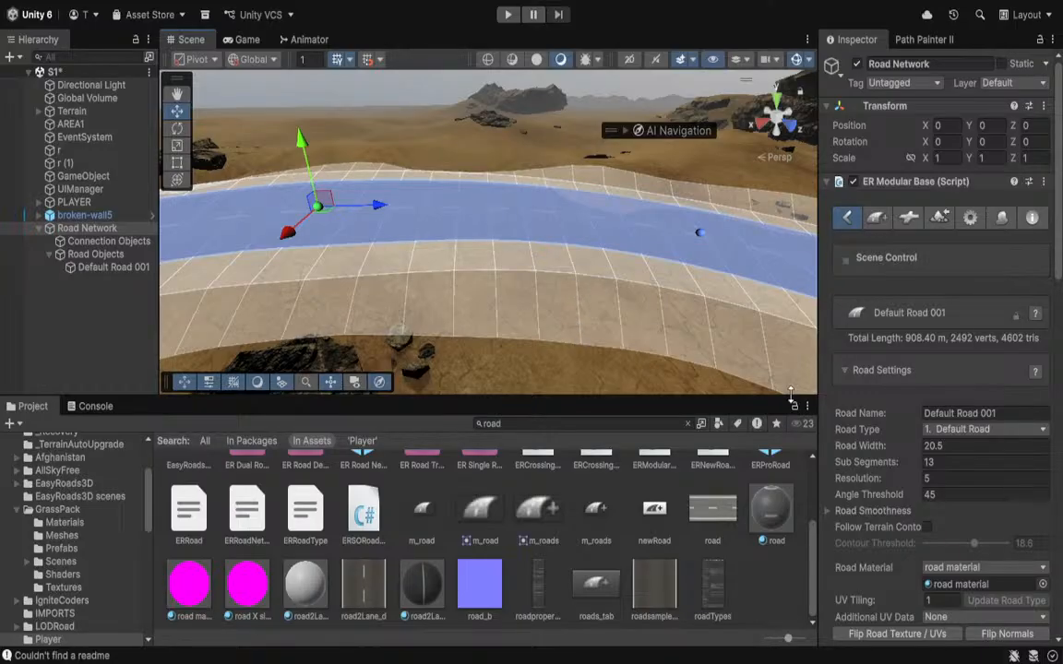
# Raise the next two road markers along the stretch beside the large rocks.
pyautogui.moveTo(566, 298); pyautogui.dragTo(443, 382, button='right')
pyautogui.click(526, 298)
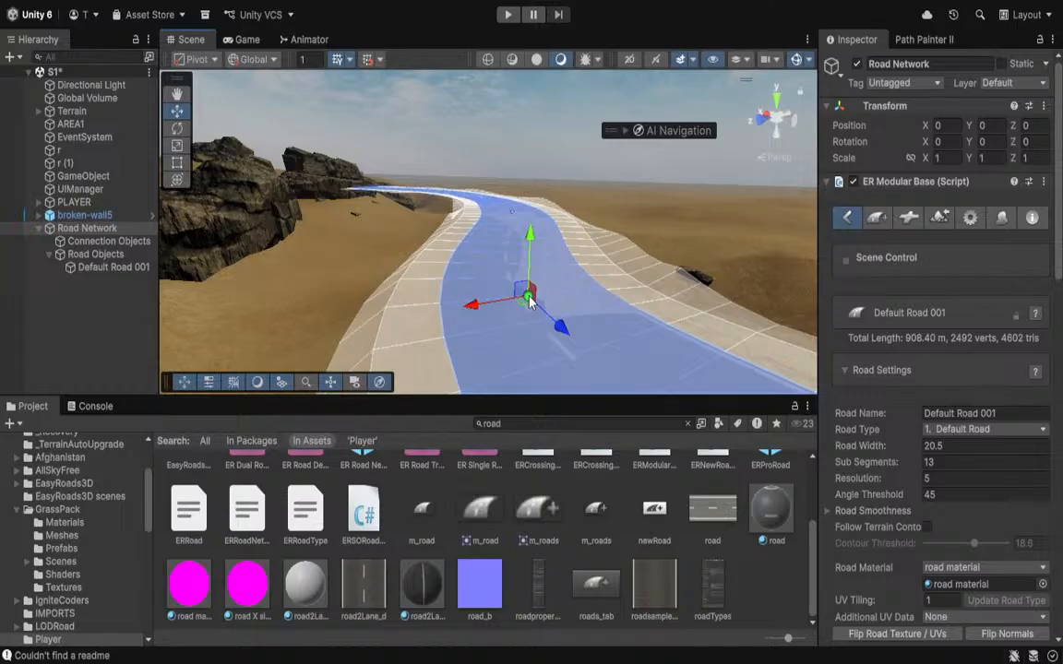
pyautogui.moveTo(536, 240); pyautogui.dragTo(490, 149)
pyautogui.press('e')
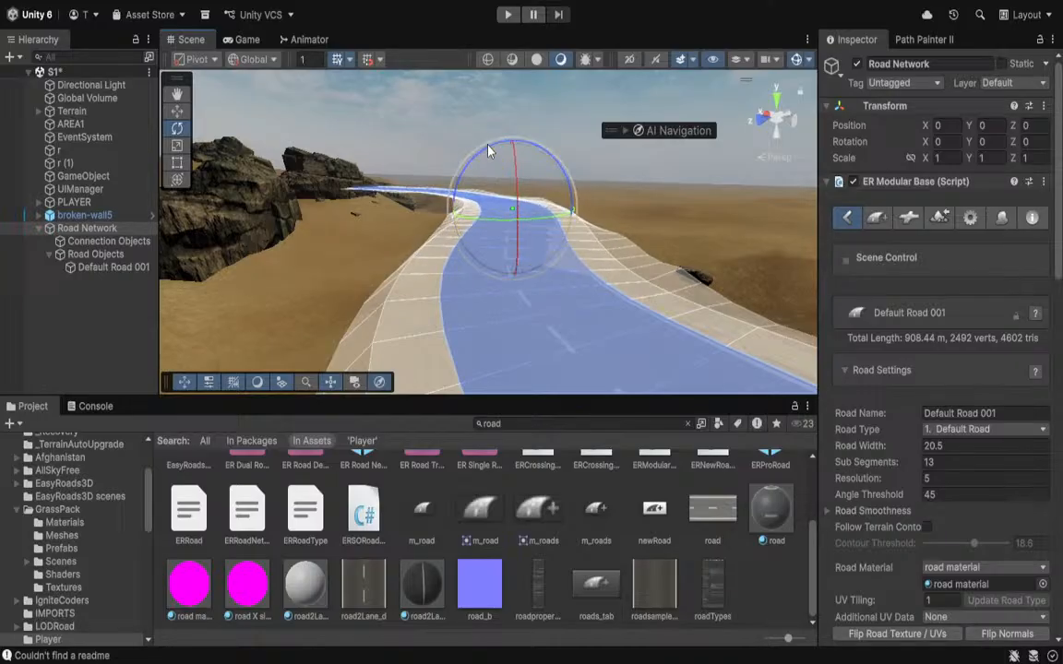
pyautogui.moveTo(500, 273); pyautogui.dragTo(486, 302, button='right')
pyautogui.click(505, 245)
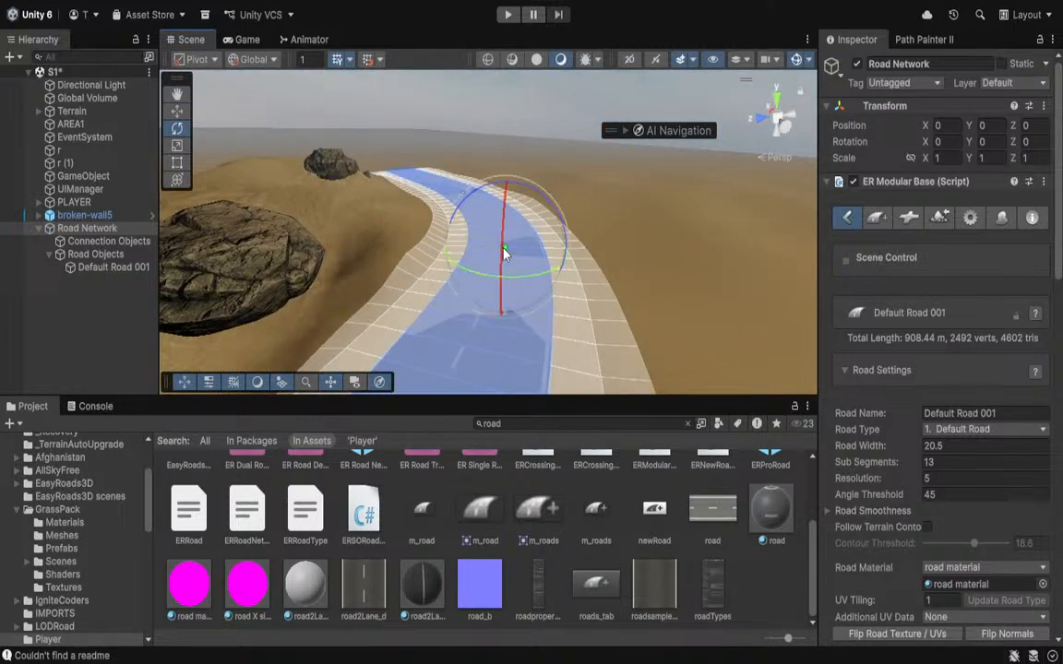
pyautogui.press('w')
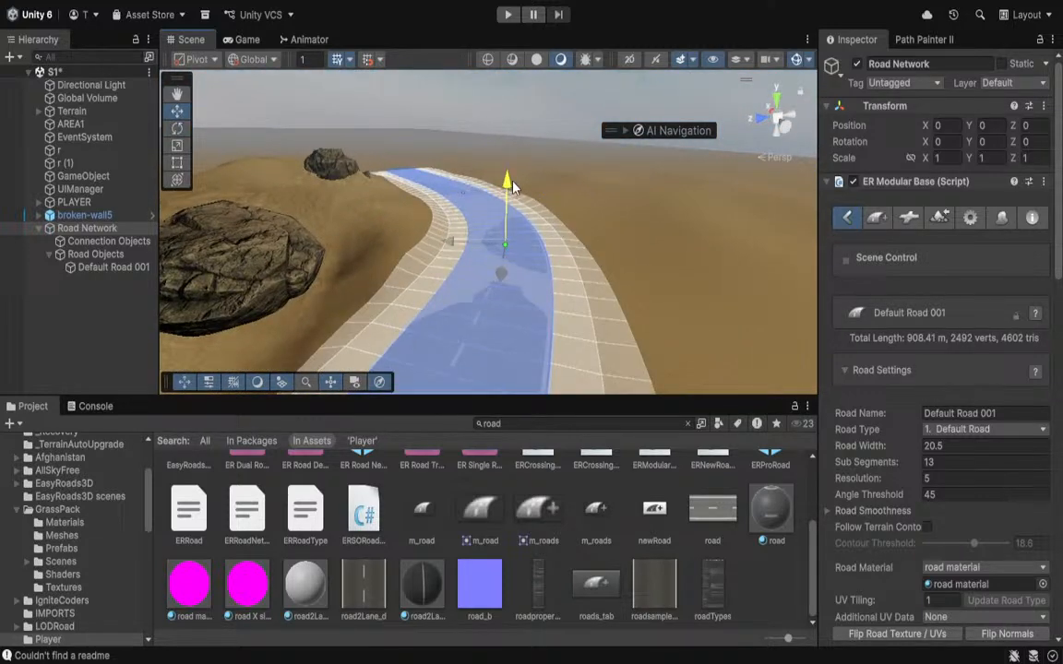
# Adjust the heights of the remaining road markers up to the far end of the road.
pyautogui.moveTo(459, 162); pyautogui.dragTo(448, 187, button='right')
pyautogui.press('w')
pyautogui.scroll(2, 479, 279)
pyautogui.click(463, 286)
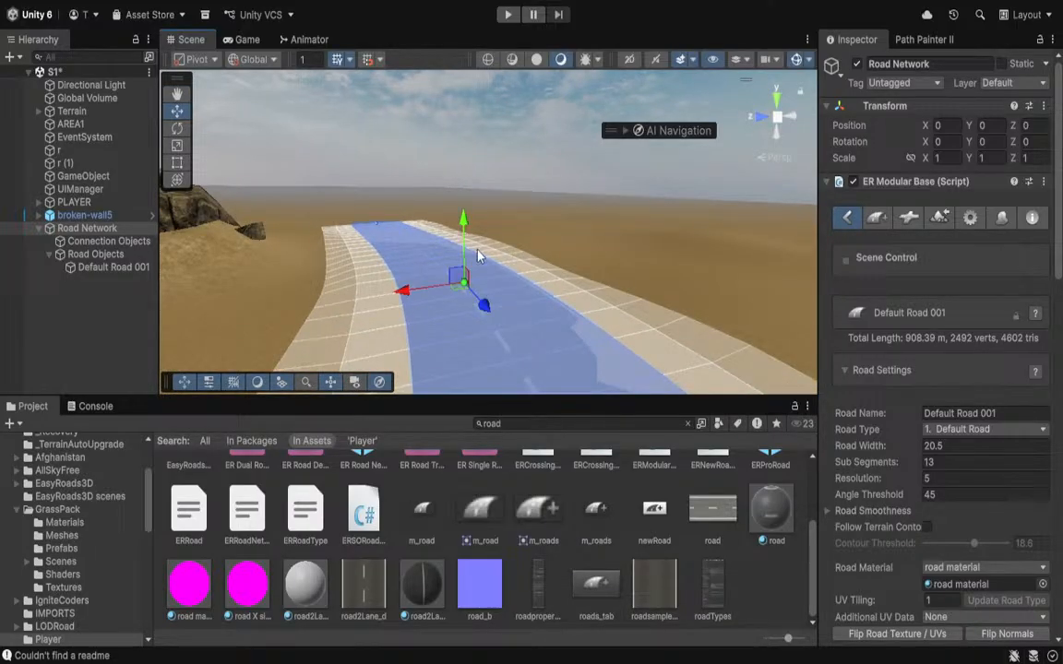
pyautogui.moveTo(457, 277); pyautogui.dragTo(434, 261, button='right')
pyautogui.moveTo(437, 207); pyautogui.dragTo(430, 197)
pyautogui.moveTo(429, 197); pyautogui.dragTo(540, 359, button='right')
pyautogui.scroll(-3, 540, 360)
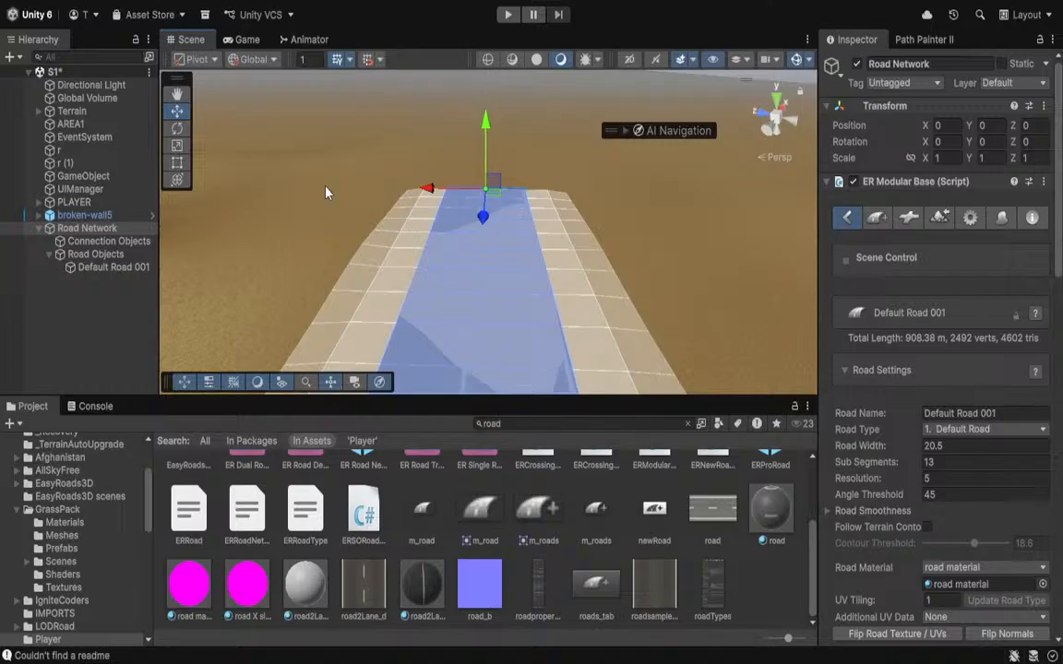
# Switch the Terrain to Raise or Lower Terrain and lower the ground covering the end of the road.
pyautogui.click(290, 167)
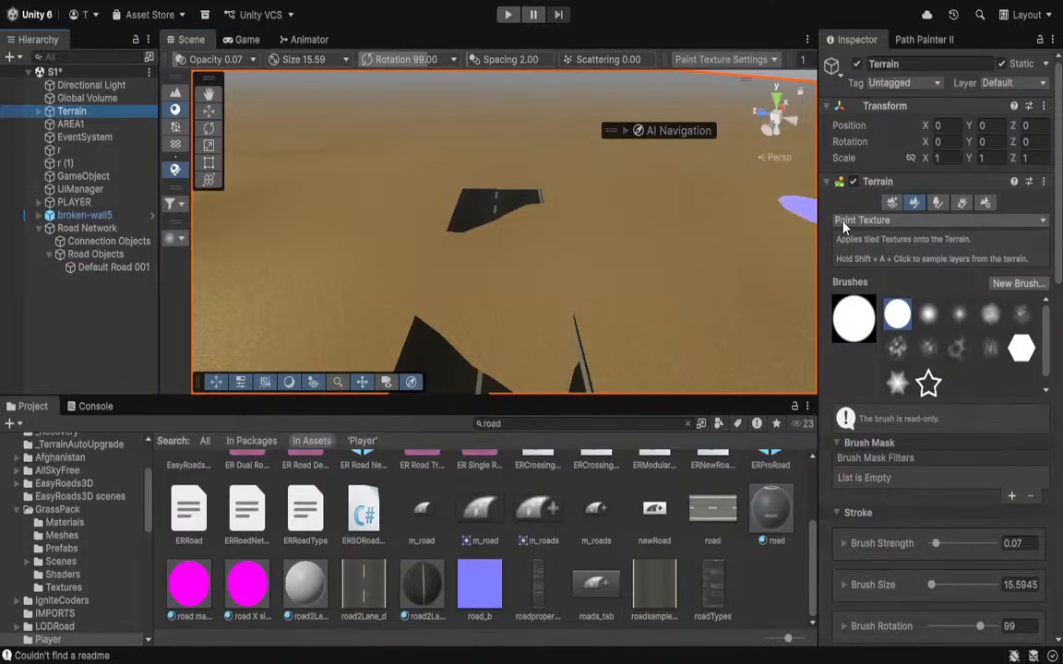
pyautogui.click(879, 221)
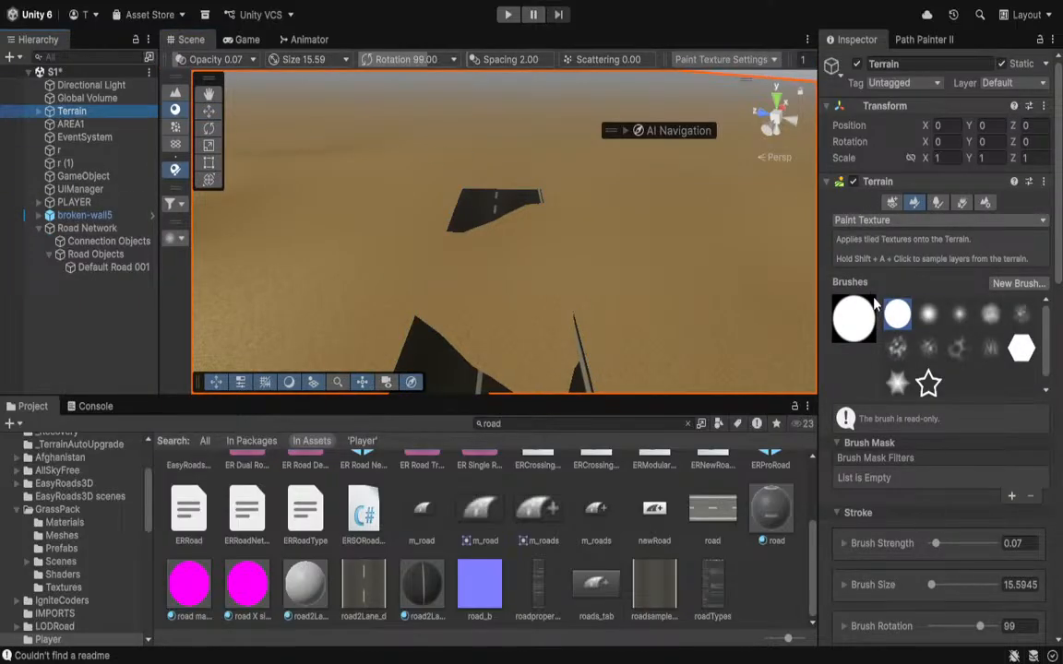
pyautogui.click(879, 184)
pyautogui.moveTo(473, 249)
pyautogui.keyDown('ctrl'); pyautogui.mouseDown()
pyautogui.moveTo(493, 257)
pyautogui.moveTo(495, 223)
pyautogui.moveTo(507, 325)
pyautogui.moveTo(481, 302)
pyautogui.moveTo(494, 299)
pyautogui.mouseUp(); pyautogui.keyUp('ctrl')
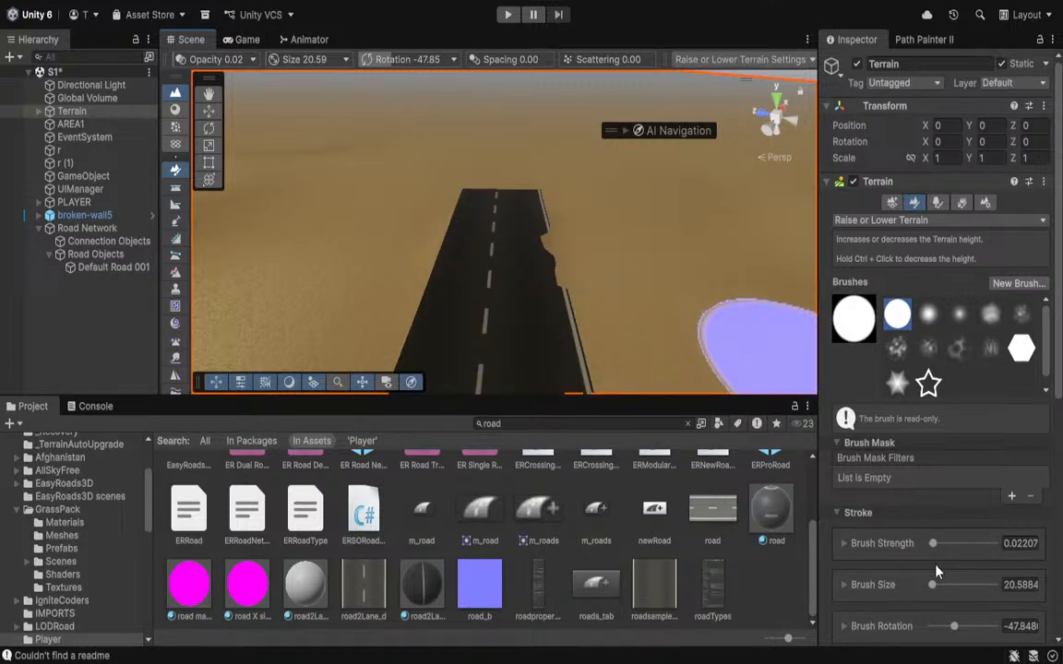
# Reduce the terrain brush strength to about 0.012 and lower the sand overlapping the road's edges along the curve.
pyautogui.moveTo(933, 543); pyautogui.dragTo(917, 543)
pyautogui.moveTo(415, 296)
pyautogui.mouseDown(button='right')
pyautogui.moveTo(307, 339)
pyautogui.moveTo(332, 304)
pyautogui.moveTo(386, 339)
pyautogui.moveTo(545, 268)
pyautogui.mouseUp(button='right')
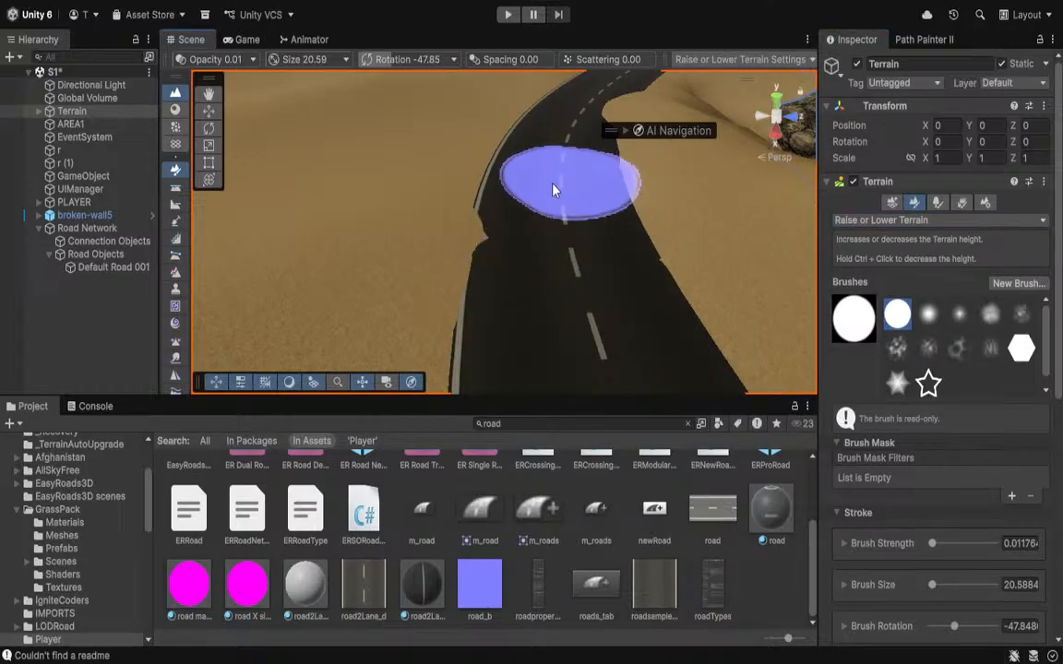
pyautogui.moveTo(489, 236)
pyautogui.keyDown('ctrl'); pyautogui.mouseDown()
pyautogui.moveTo(510, 238)
pyautogui.moveTo(538, 308)
pyautogui.mouseUp(); pyautogui.keyUp('ctrl')
pyautogui.moveTo(538, 308)
pyautogui.mouseDown(button='right')
pyautogui.moveTo(574, 63)
pyautogui.moveTo(599, 294)
pyautogui.mouseUp(button='right')
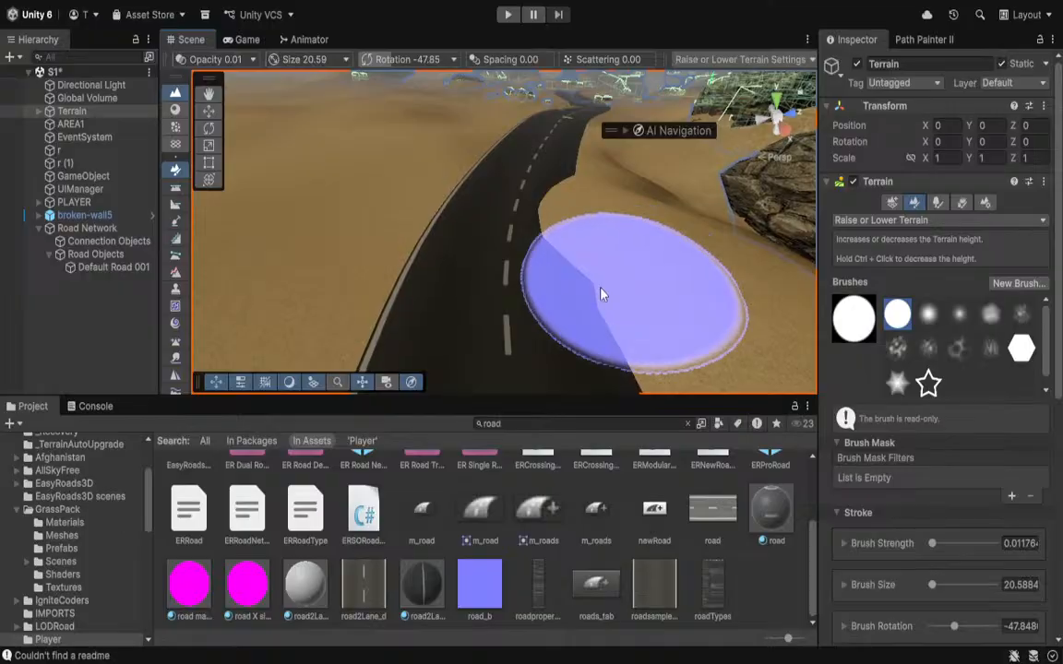
pyautogui.moveTo(599, 294)
pyautogui.keyDown('ctrl'); pyautogui.mouseDown()
pyautogui.moveTo(532, 218)
pyautogui.moveTo(548, 207)
pyautogui.moveTo(567, 234)
pyautogui.moveTo(555, 219)
pyautogui.moveTo(577, 308)
pyautogui.mouseUp(); pyautogui.keyUp('ctrl')
pyautogui.moveTo(576, 308)
pyautogui.mouseDown(button='right')
pyautogui.moveTo(574, 86)
pyautogui.moveTo(618, 251)
pyautogui.mouseUp(button='right')
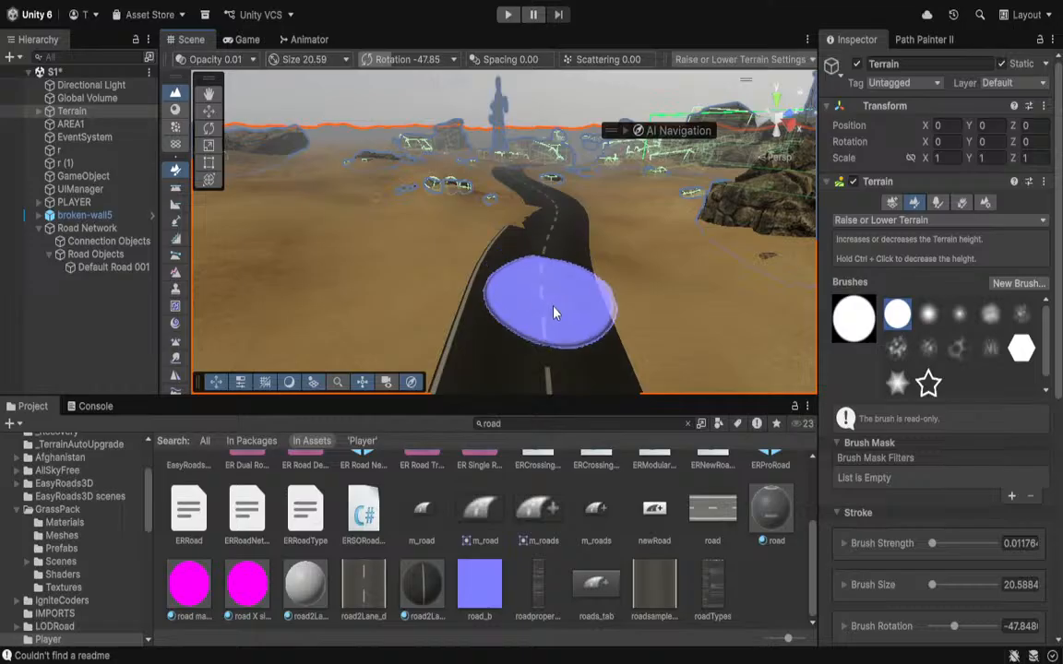
# Lower the remaining ground covering the road through the rocky debris area.
pyautogui.moveTo(553, 313)
pyautogui.mouseDown(button='right')
pyautogui.moveTo(577, 194)
pyautogui.moveTo(536, 344)
pyautogui.moveTo(502, 359)
pyautogui.moveTo(533, 211)
pyautogui.moveTo(534, 146)
pyautogui.moveTo(465, 295)
pyautogui.mouseUp(button='right')
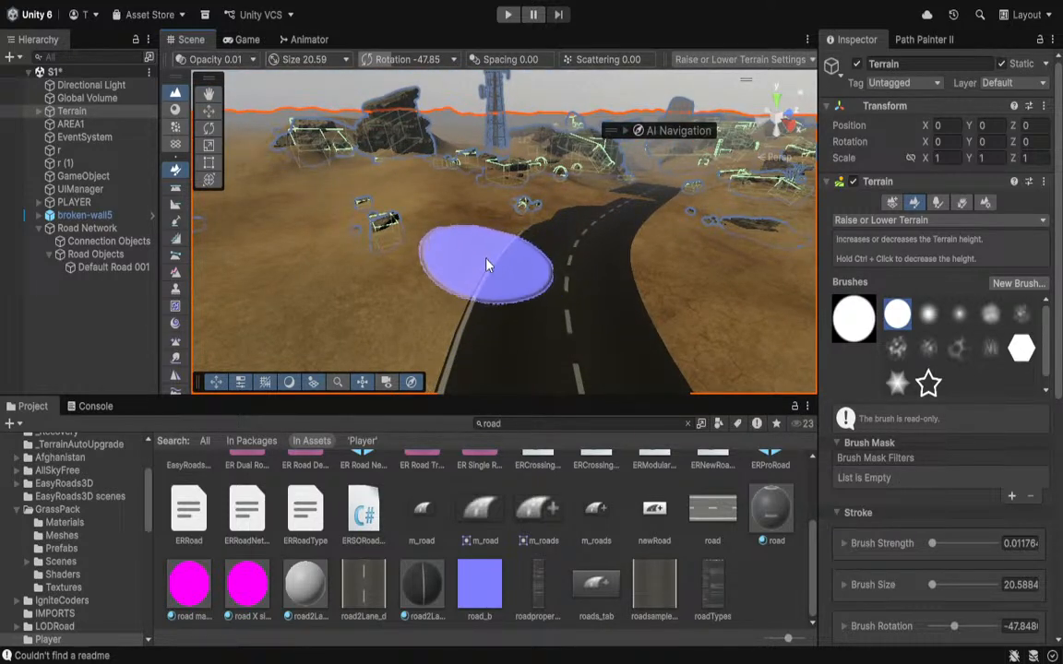
pyautogui.press('w')
pyautogui.moveTo(537, 314)
pyautogui.mouseDown(button='right')
pyautogui.moveTo(574, 218)
pyautogui.moveTo(602, 199)
pyautogui.moveTo(578, 361)
pyautogui.mouseUp(button='right')
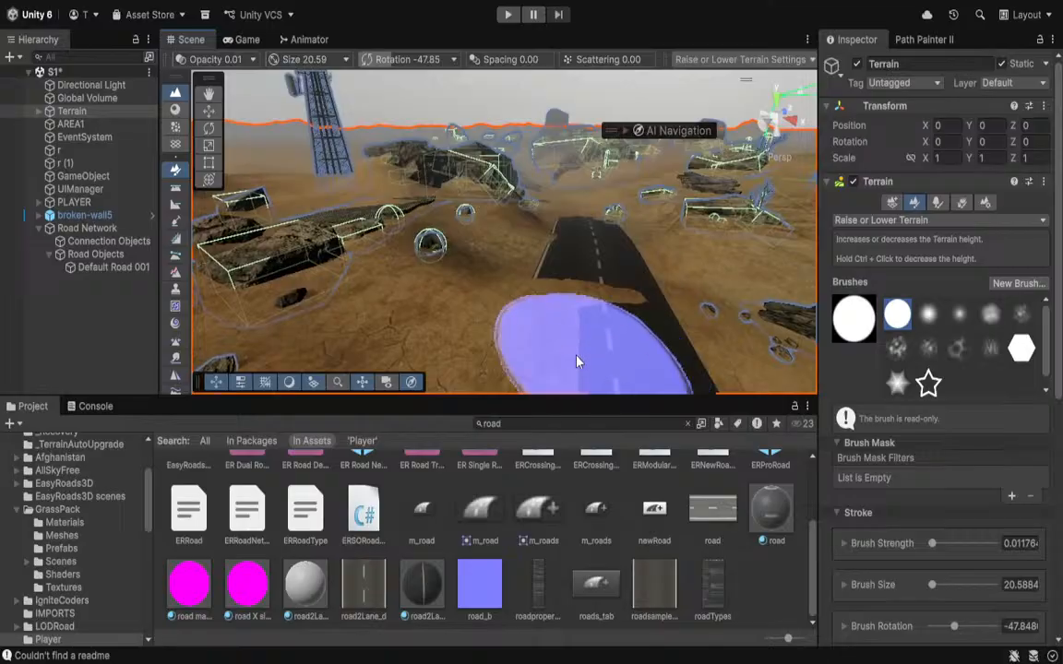
pyautogui.moveTo(577, 321)
pyautogui.mouseDown(button='right')
pyautogui.moveTo(586, 434)
pyautogui.moveTo(538, 272)
pyautogui.mouseUp(button='right')
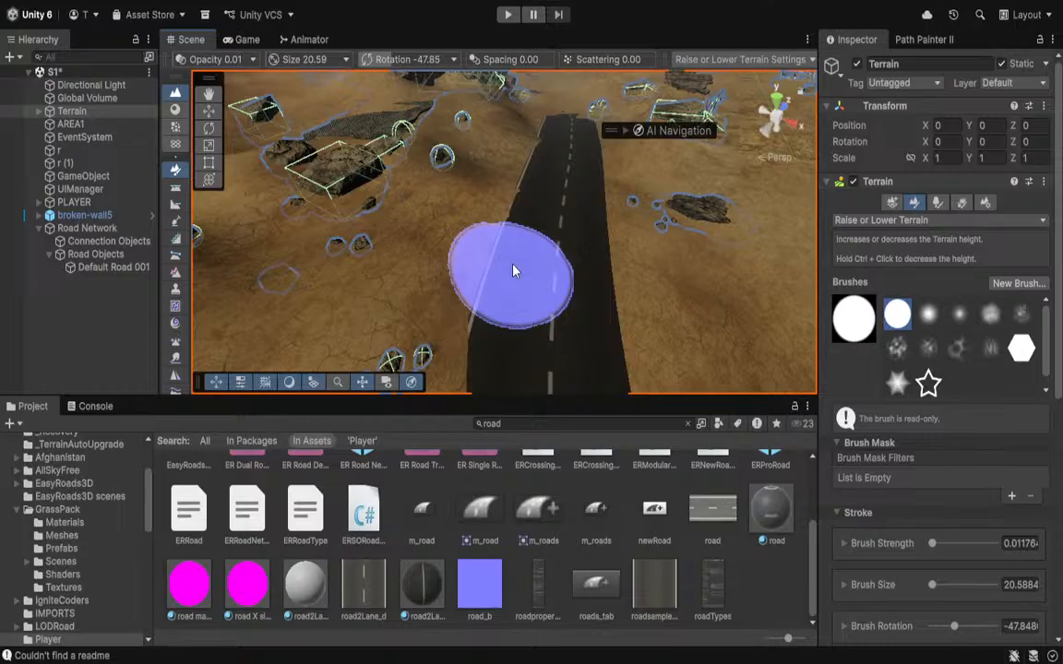
# Smooth the terrain along both edges of the road with the Smooth Height brush.
pyautogui.click(908, 378)
pyautogui.moveTo(485, 255)
pyautogui.mouseDown()
pyautogui.moveTo(497, 224)
pyautogui.moveTo(450, 359)
pyautogui.moveTo(465, 357)
pyautogui.moveTo(532, 142)
pyautogui.mouseUp()
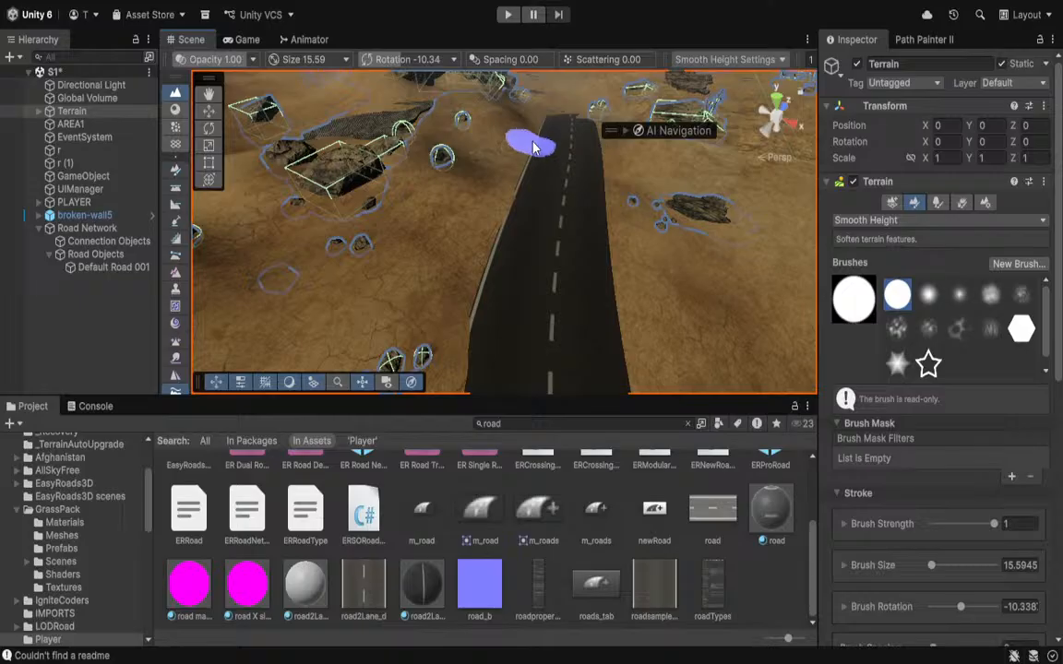
pyautogui.moveTo(552, 277)
pyautogui.mouseDown(button='right')
pyautogui.moveTo(588, 282)
pyautogui.moveTo(95, 270)
pyautogui.moveTo(158, 145)
pyautogui.moveTo(112, 40)
pyautogui.moveTo(937, 136)
pyautogui.moveTo(890, 196)
pyautogui.moveTo(660, 256)
pyautogui.mouseUp(button='right')
pyautogui.press('w')
pyautogui.moveTo(660, 257); pyautogui.dragTo(647, 217)
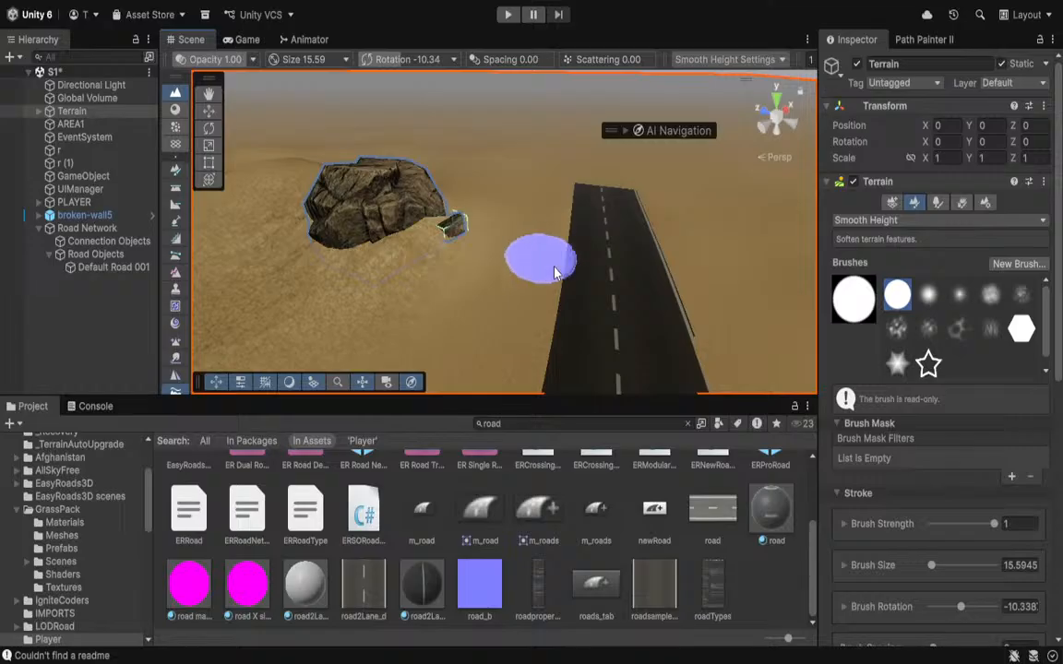
pyautogui.moveTo(555, 270); pyautogui.dragTo(650, 344, button='right')
pyautogui.moveTo(535, 273)
pyautogui.mouseDown(button='right')
pyautogui.moveTo(340, 169)
pyautogui.moveTo(541, 303)
pyautogui.mouseUp(button='right')
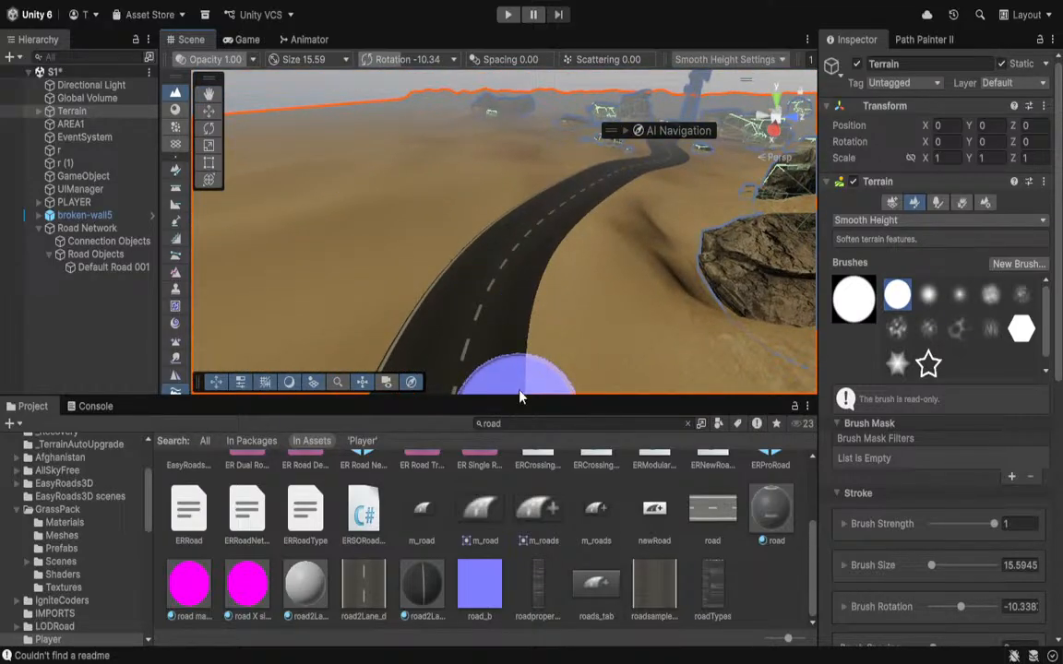
pyautogui.moveTo(522, 378)
pyautogui.mouseDown(button='right')
pyautogui.moveTo(582, 132)
pyautogui.moveTo(619, 146)
pyautogui.moveTo(569, 332)
pyautogui.moveTo(597, 409)
pyautogui.mouseUp(button='right')
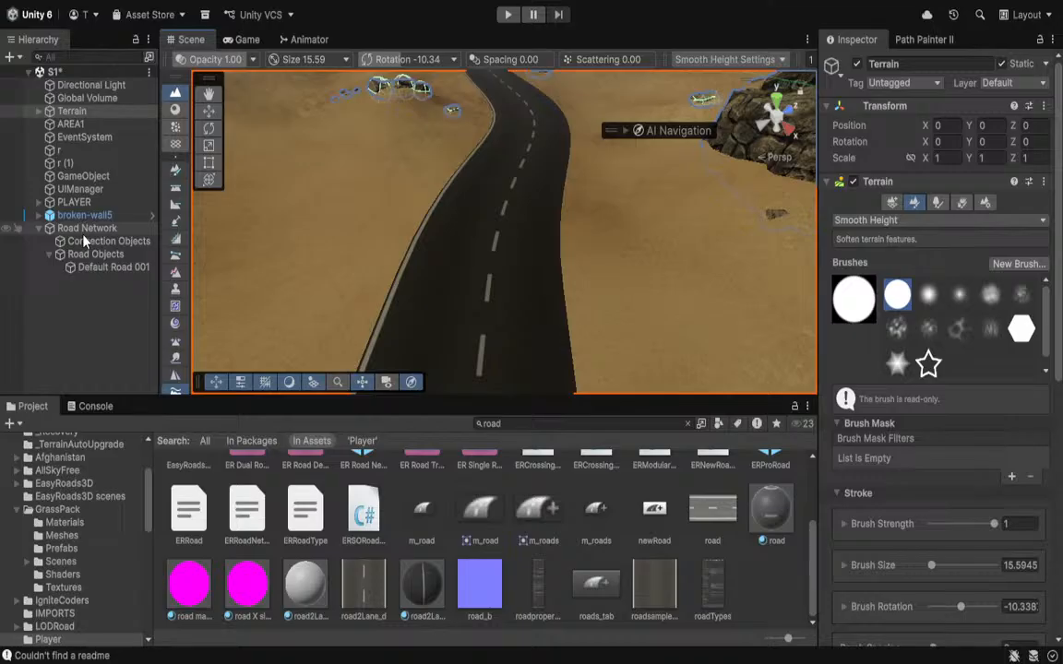
# Set the X tiling of the road2Lane_d 1 material on Default Road 001 to 0.99.
pyautogui.click(101, 267)
pyautogui.scroll(-12, 891, 524)
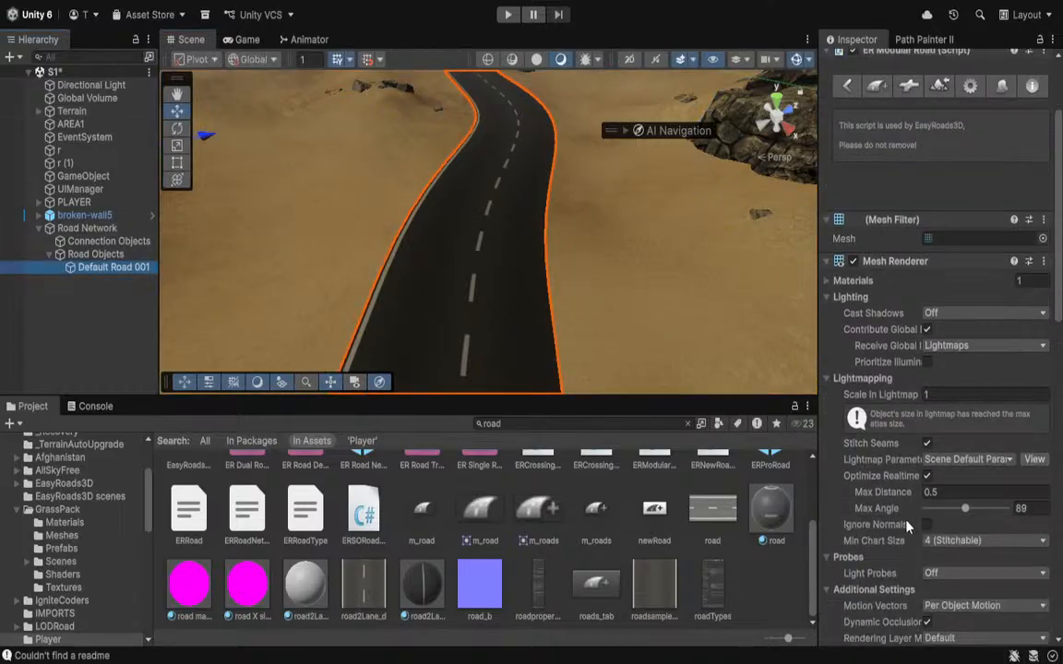
pyautogui.scroll(-4, 891, 524)
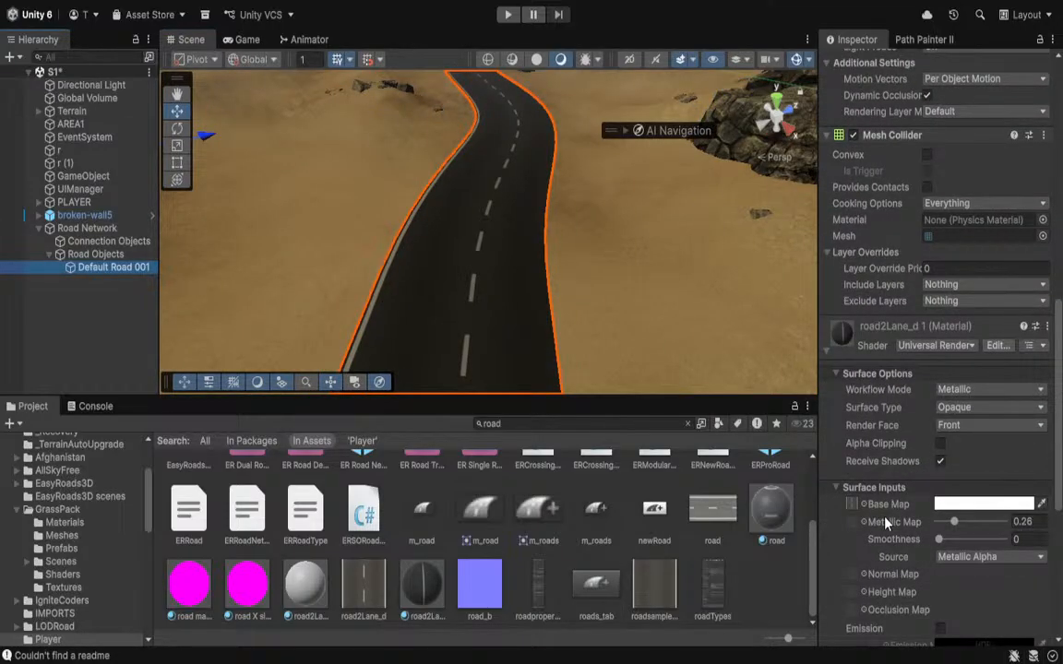
pyautogui.scroll(-4, 897, 495)
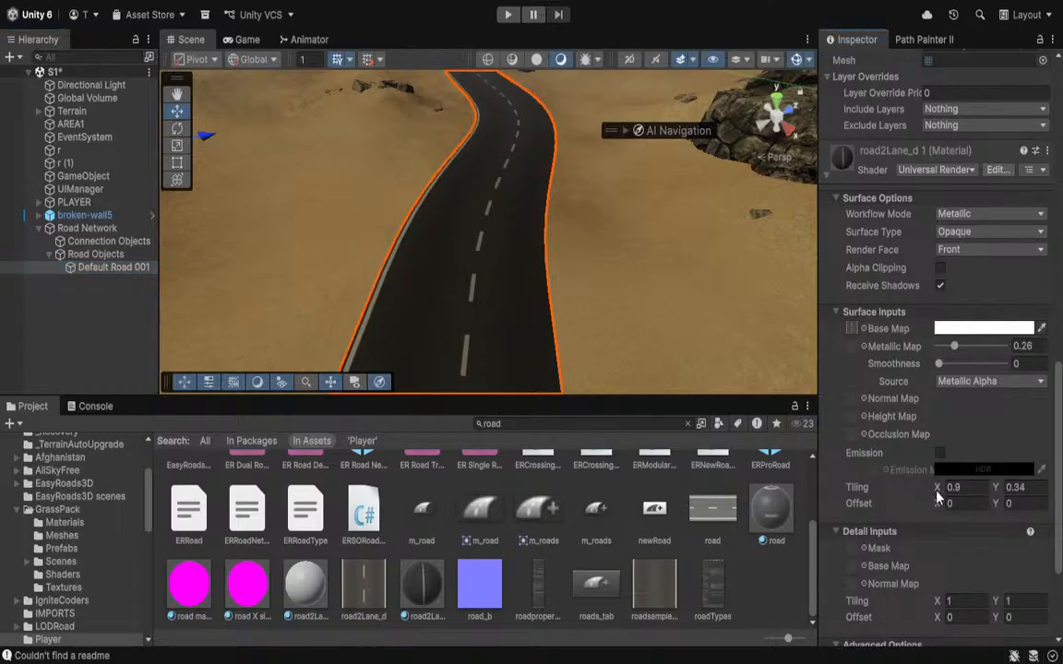
pyautogui.hotkey('ctrl', 'z')
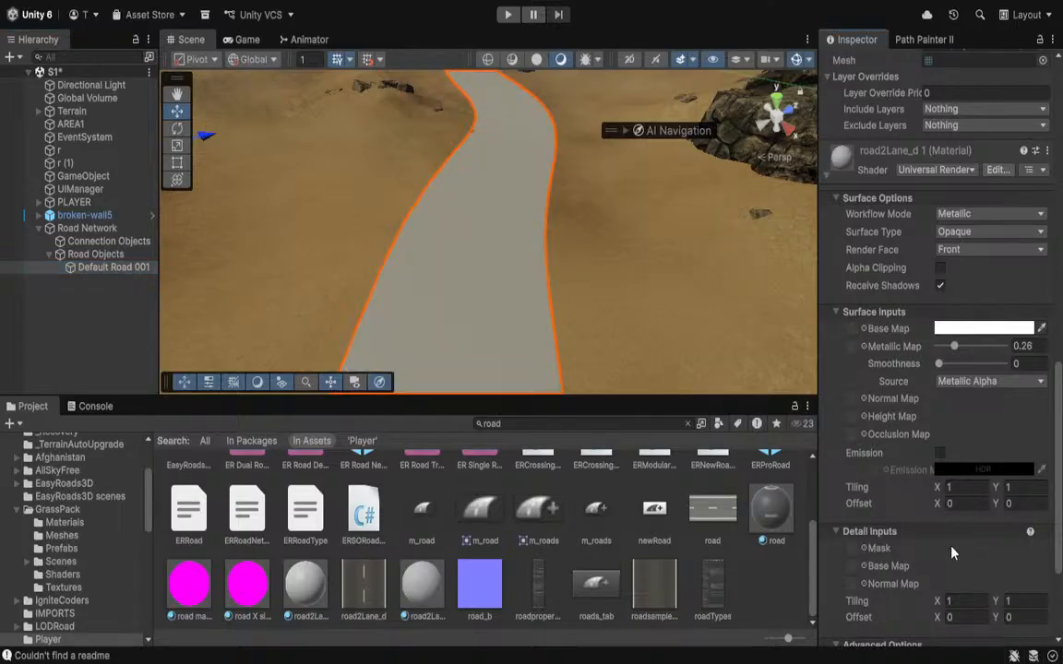
pyautogui.hotkey('ctrl', 'y')
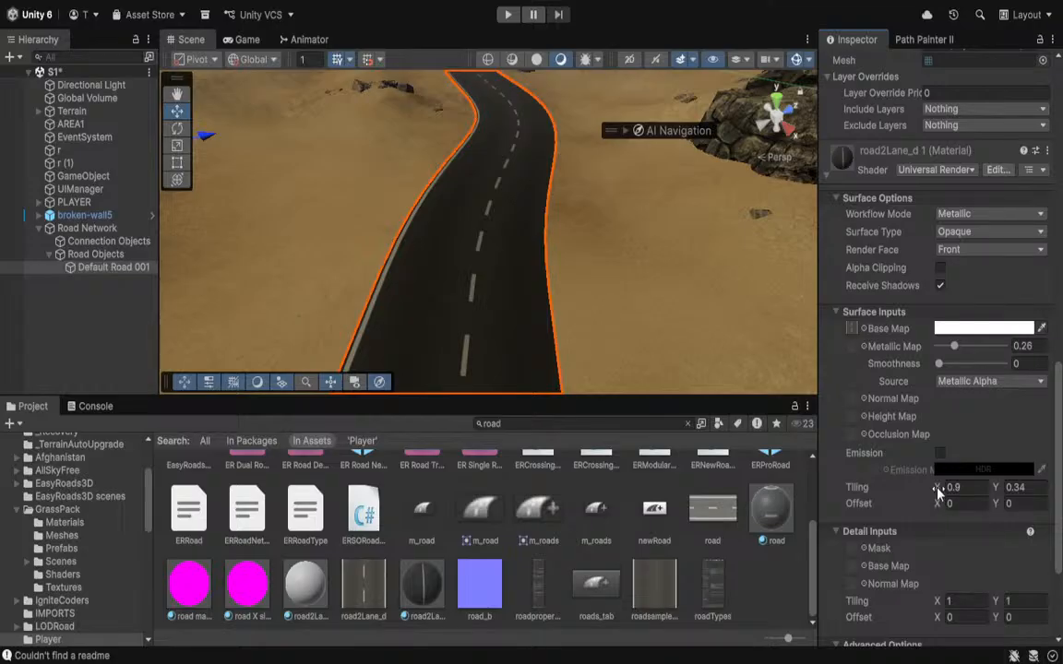
pyautogui.moveTo(934, 493); pyautogui.dragTo(938, 492)
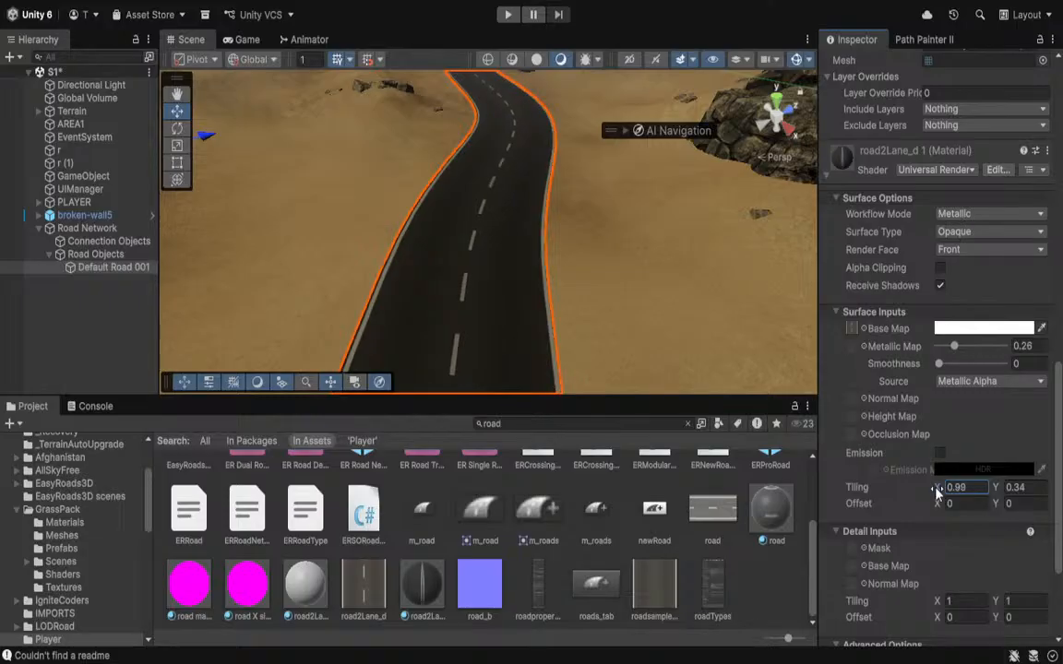
# Try X tiling values of 0.1 and 0.3 on the road2Lane_d 1 material, and set it to 0.9.
pyautogui.moveTo(593, 208); pyautogui.dragTo(604, 116, button='right')
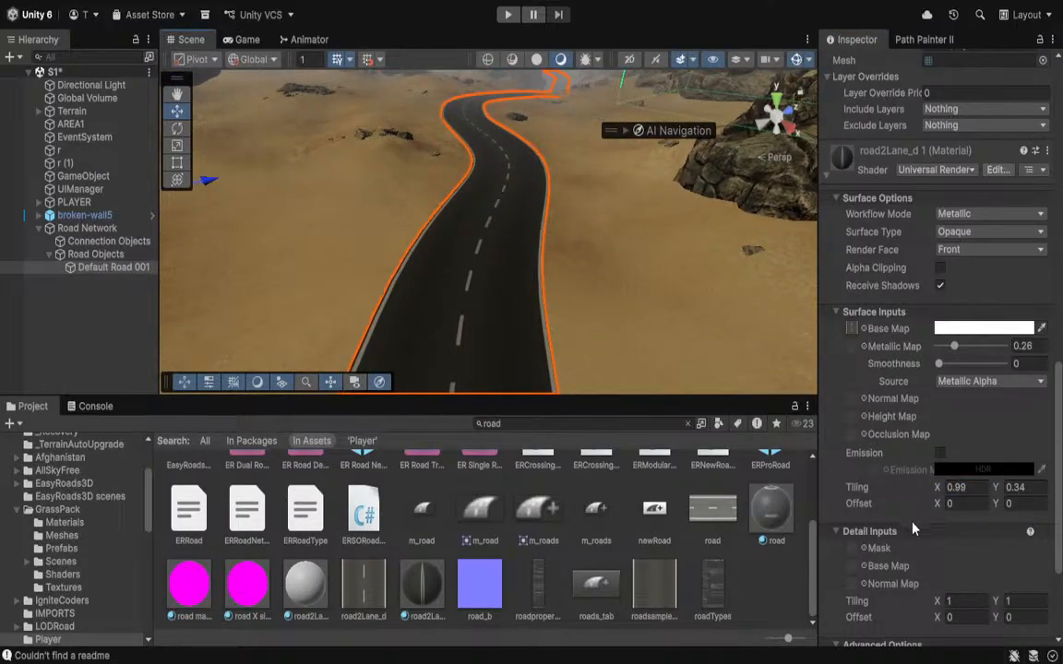
pyautogui.click(967, 489)
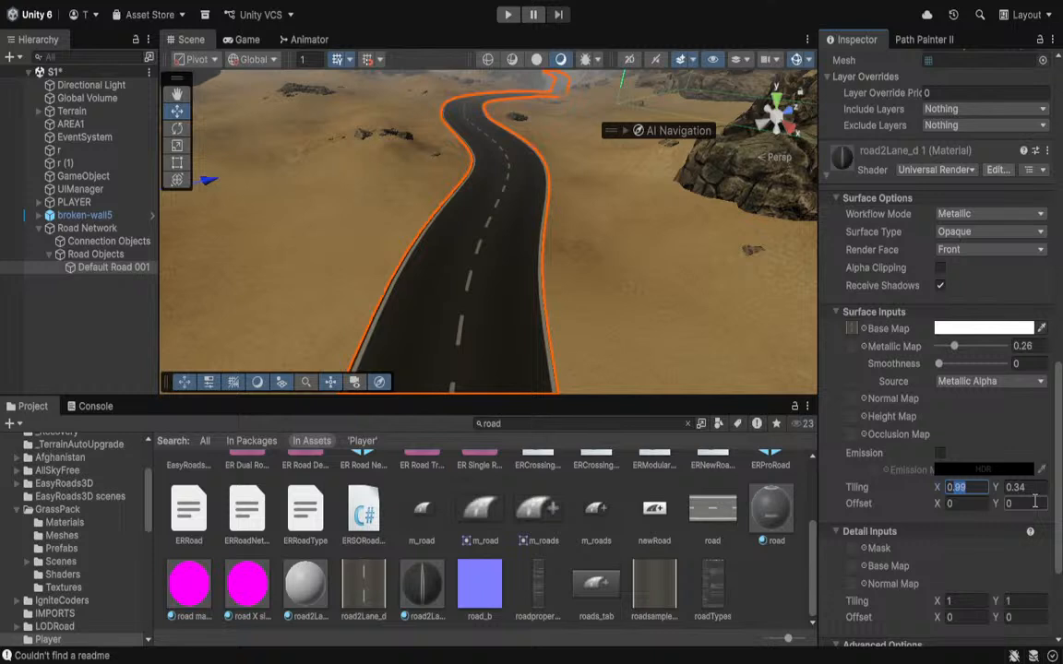
pyautogui.write('0.1')
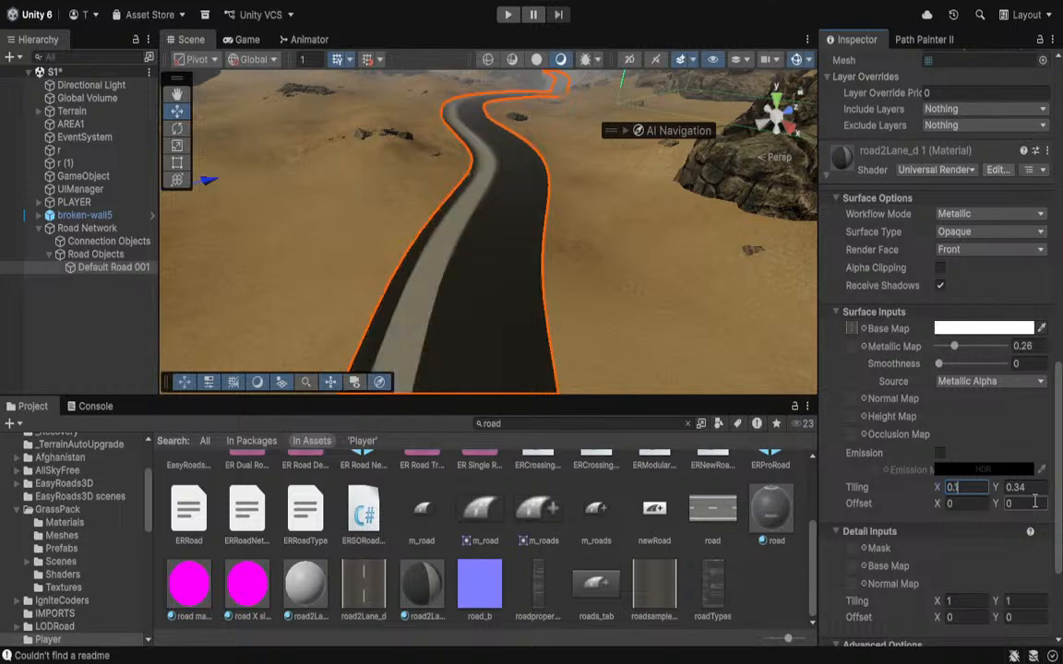
pyautogui.press('BackSpace')
pyautogui.press('BackSpace')
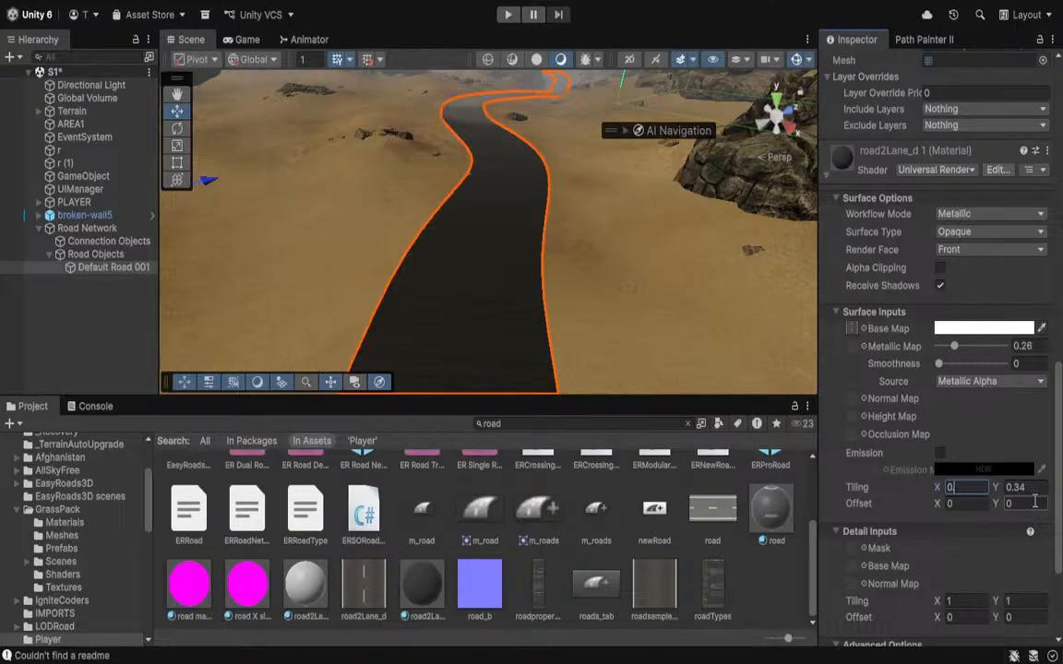
pyautogui.write('.3')
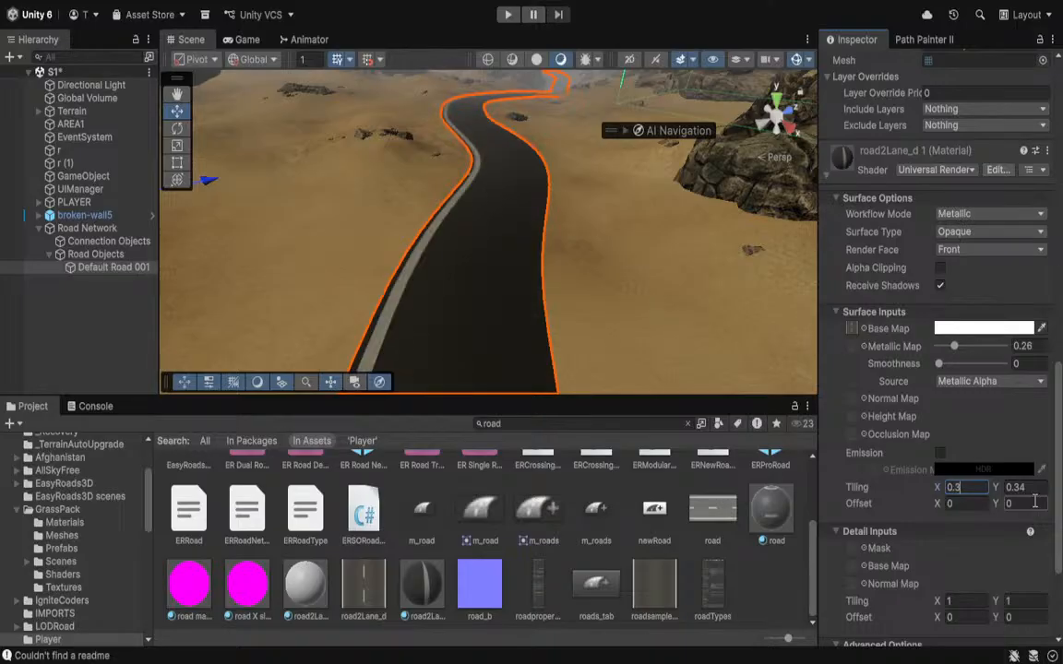
pyautogui.press('BackSpace')
pyautogui.write('9')
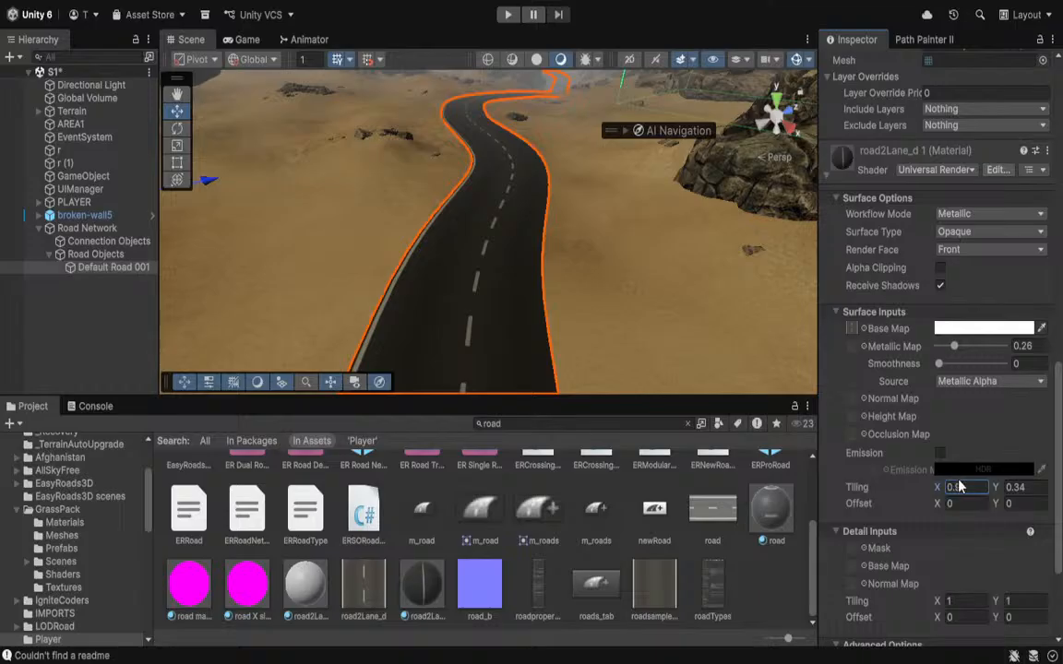
# Set the X tiling of the road2Lane_d 1 material to 1.
pyautogui.press('BackSpace')
pyautogui.write('37')
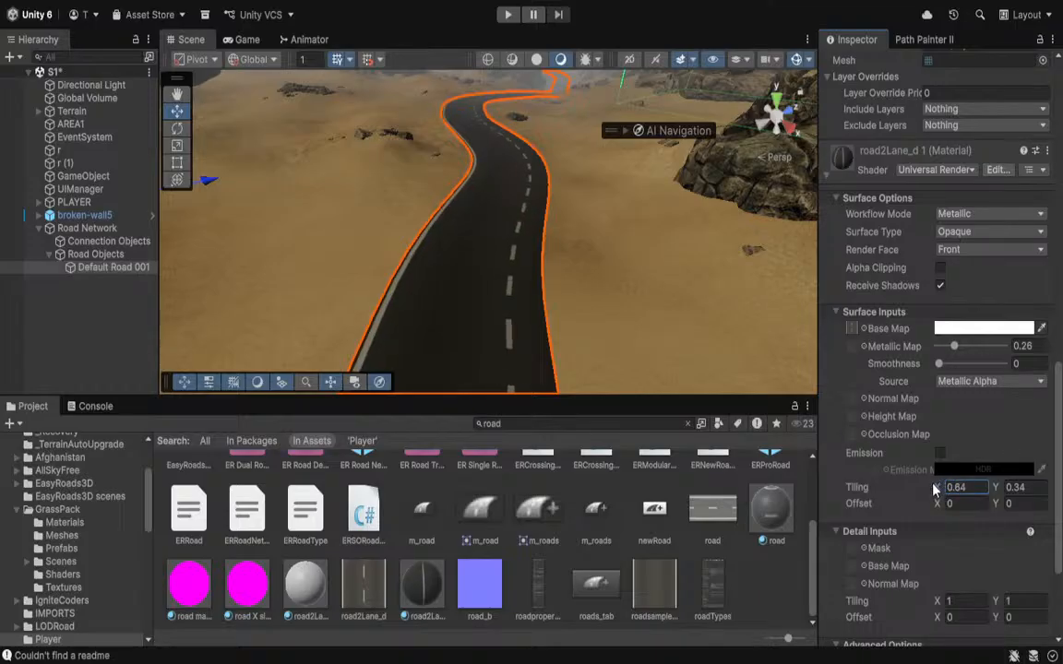
pyautogui.moveTo(933, 492); pyautogui.dragTo(948, 490)
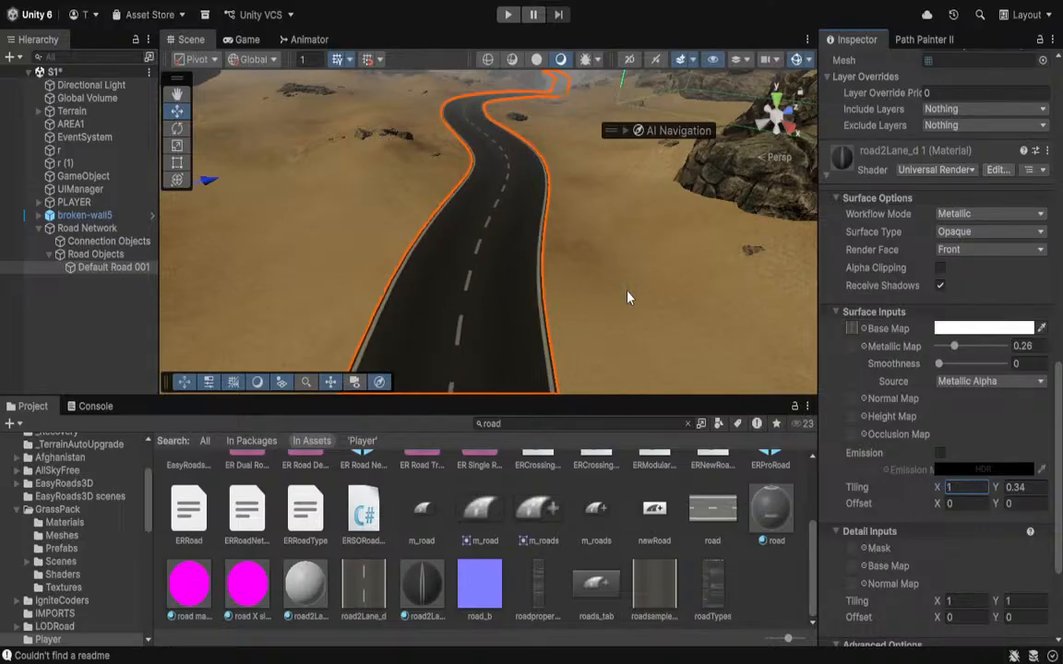
# Raise the Road Network's road marker on the sand-covered stretch beside the large dark rock formation, and select the neighbouring marker.
pyautogui.moveTo(550, 249); pyautogui.dragTo(429, 258, button='right')
pyautogui.click(542, 123)
pyautogui.press('w')
pyautogui.doubleClick(138, 267)
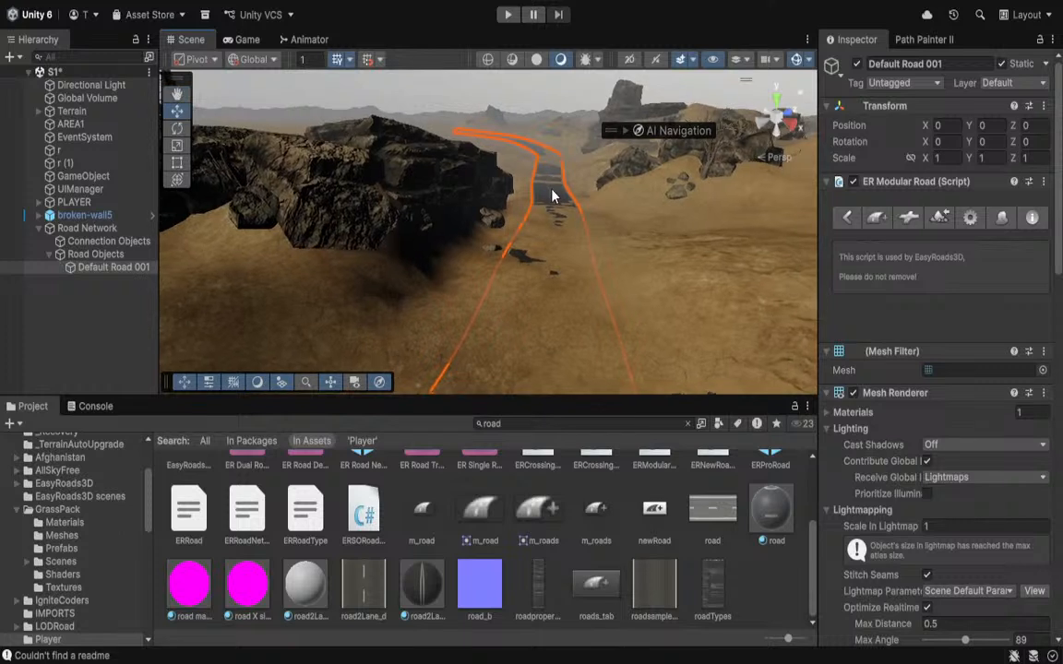
pyautogui.click(88, 228)
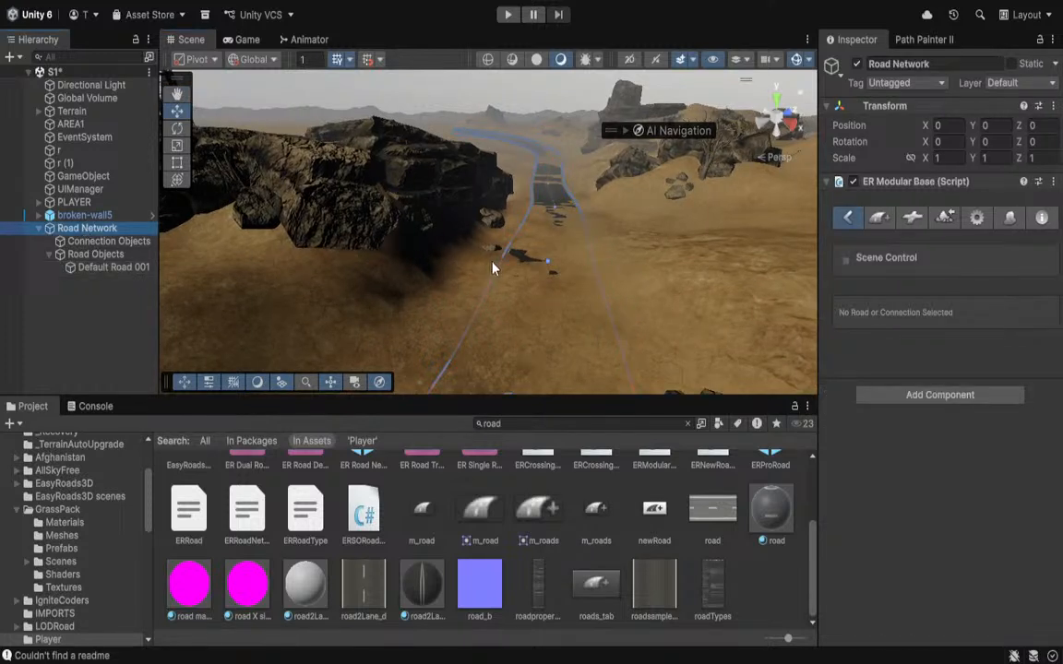
pyautogui.click(548, 268)
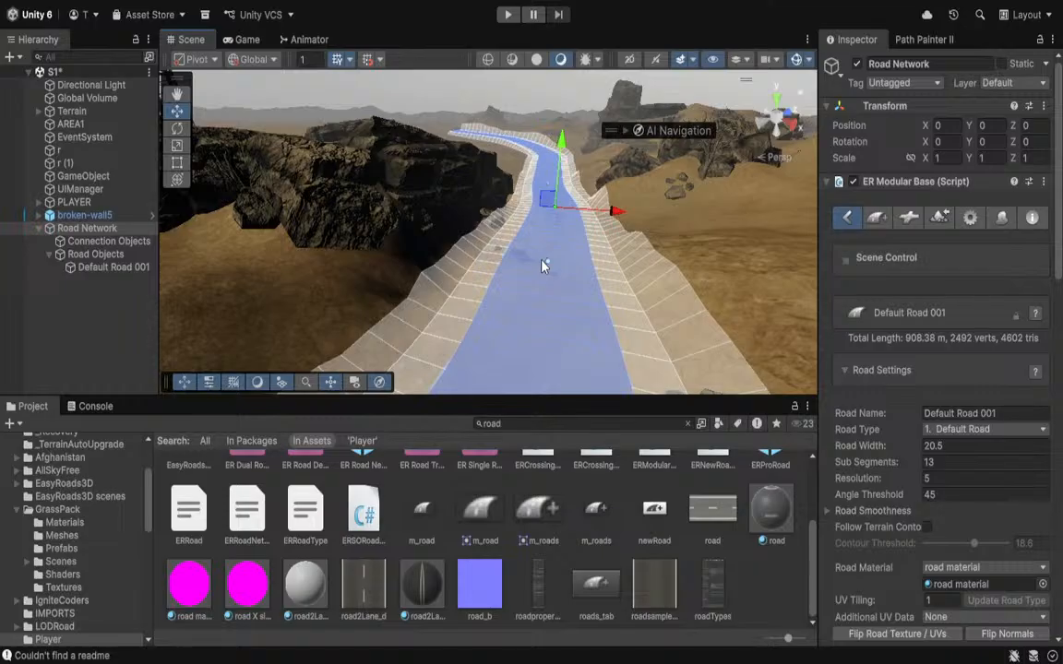
pyautogui.moveTo(553, 208); pyautogui.dragTo(438, 309, button='right')
pyautogui.click(481, 293)
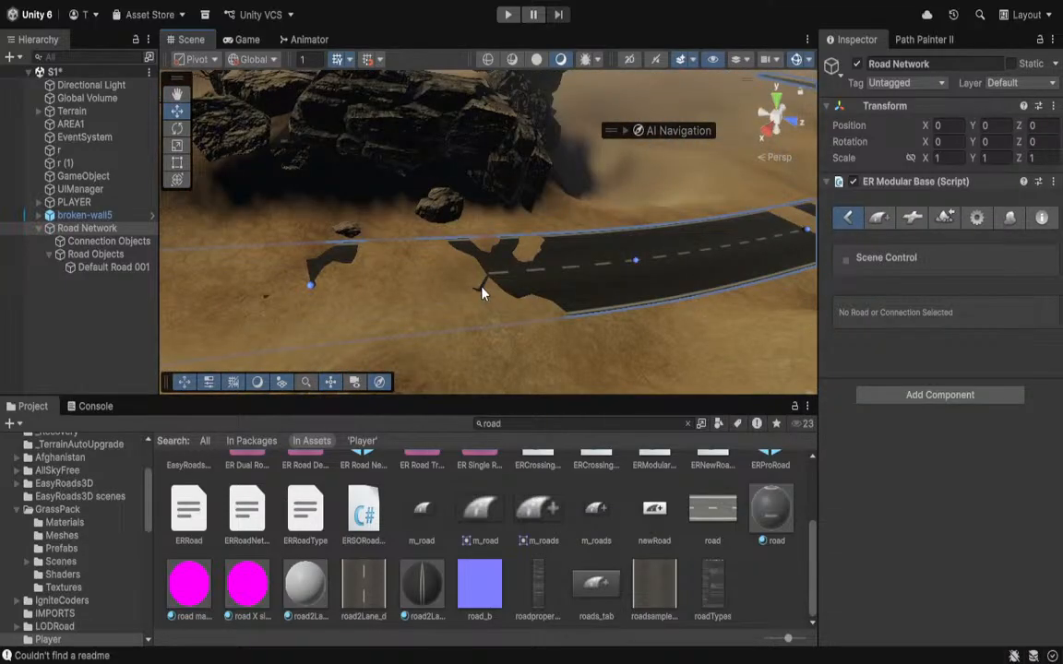
pyautogui.click(296, 292)
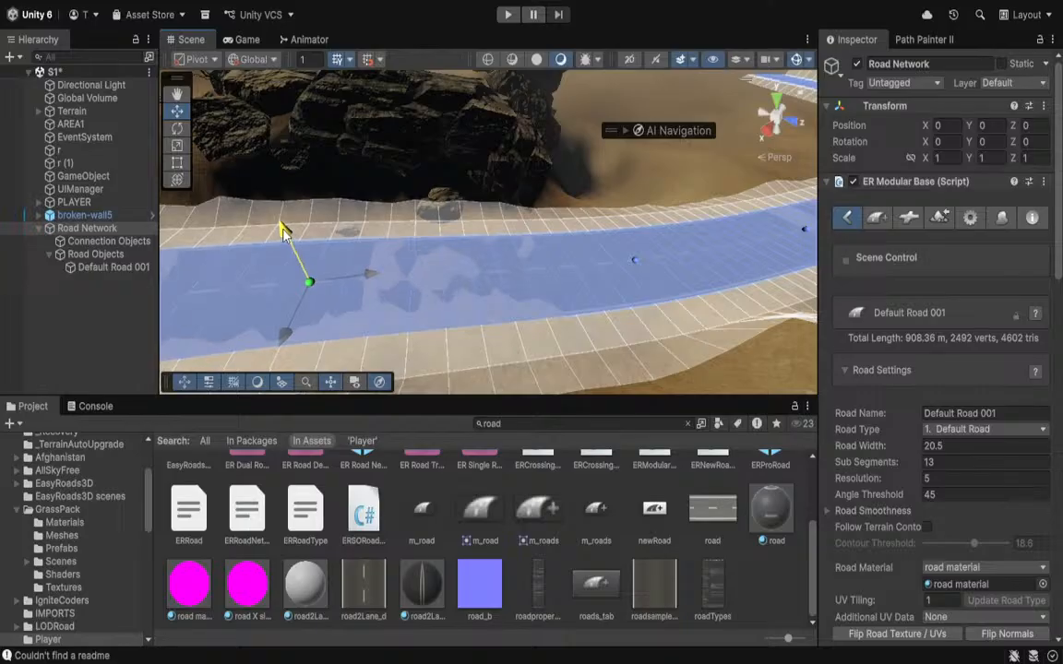
pyautogui.moveTo(283, 230); pyautogui.dragTo(281, 226)
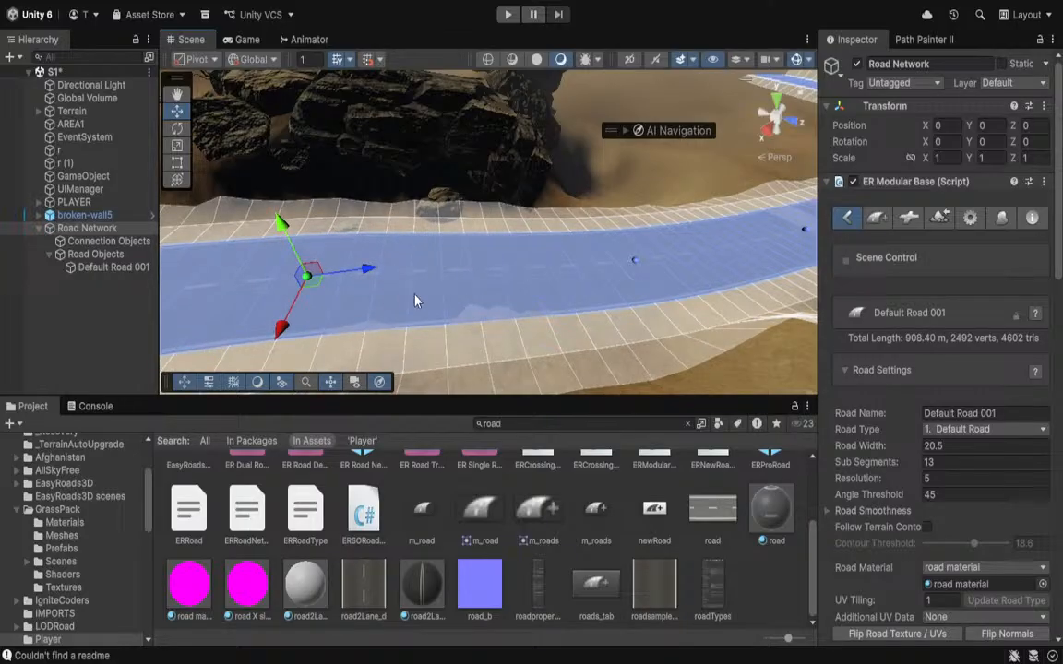
pyautogui.click(635, 261)
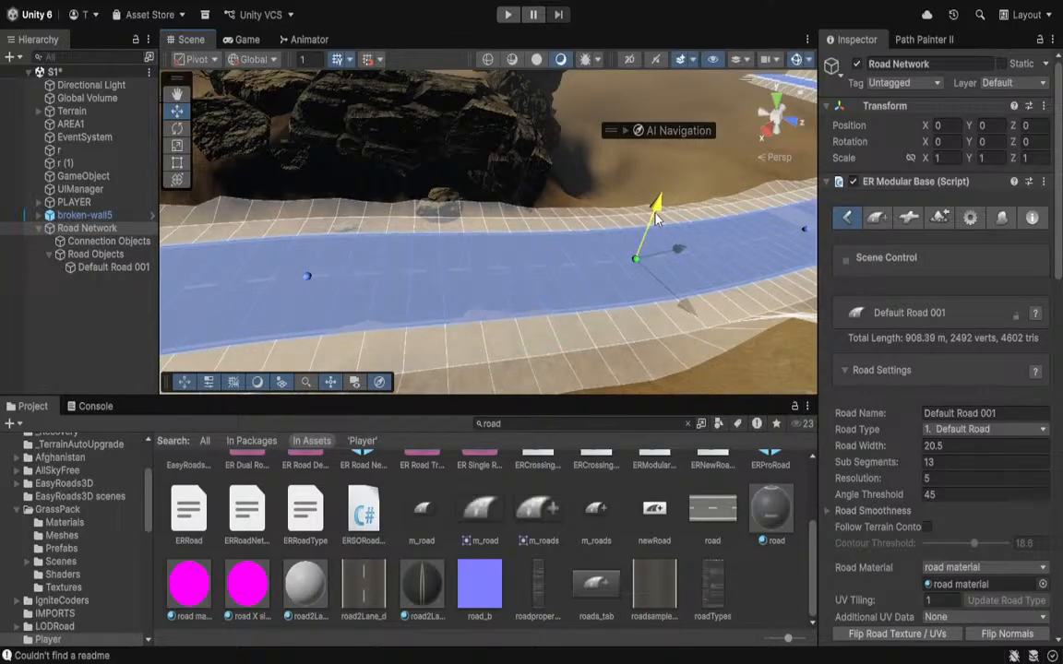
# Lower the terrain covering the road on the stretch near the dead bush with the Raise or Lower Terrain brush.
pyautogui.moveTo(544, 204); pyautogui.dragTo(645, 278, button='right')
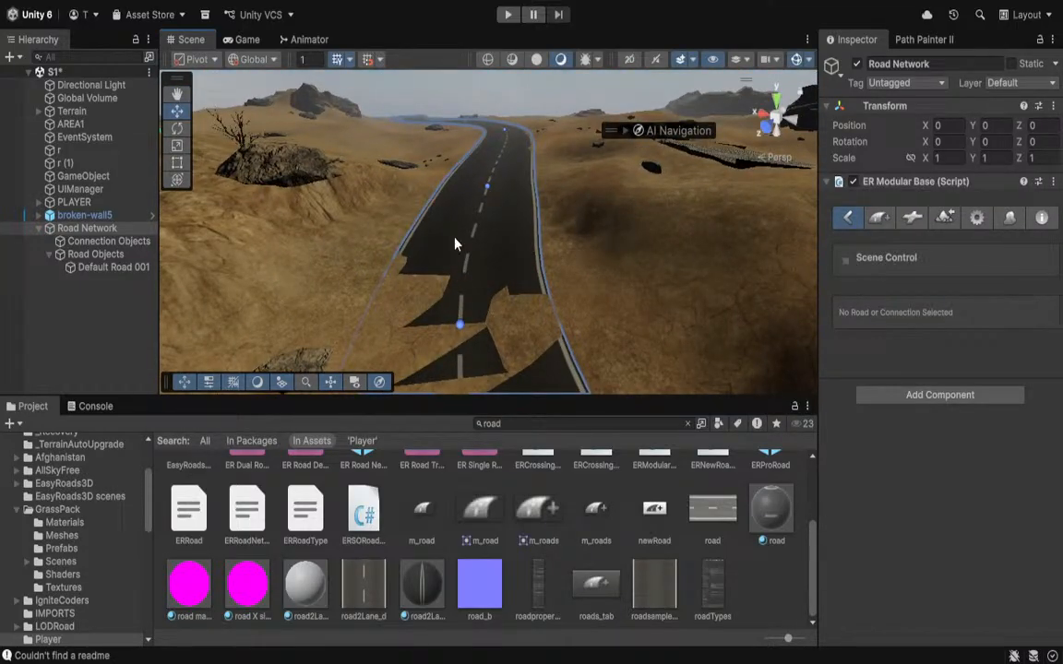
pyautogui.click(67, 111)
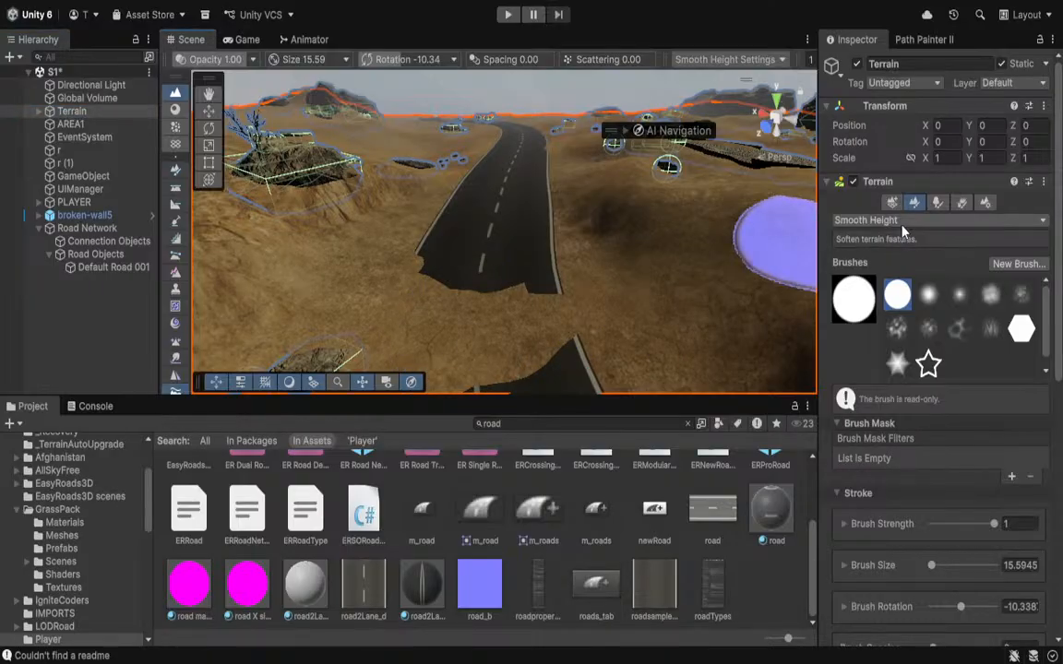
pyautogui.click(888, 300)
pyautogui.moveTo(471, 367)
pyautogui.keyDown('ctrl'); pyautogui.mouseDown()
pyautogui.moveTo(475, 336)
pyautogui.moveTo(511, 319)
pyautogui.moveTo(419, 336)
pyautogui.moveTo(429, 290)
pyautogui.moveTo(424, 357)
pyautogui.mouseUp(); pyautogui.keyUp('ctrl')
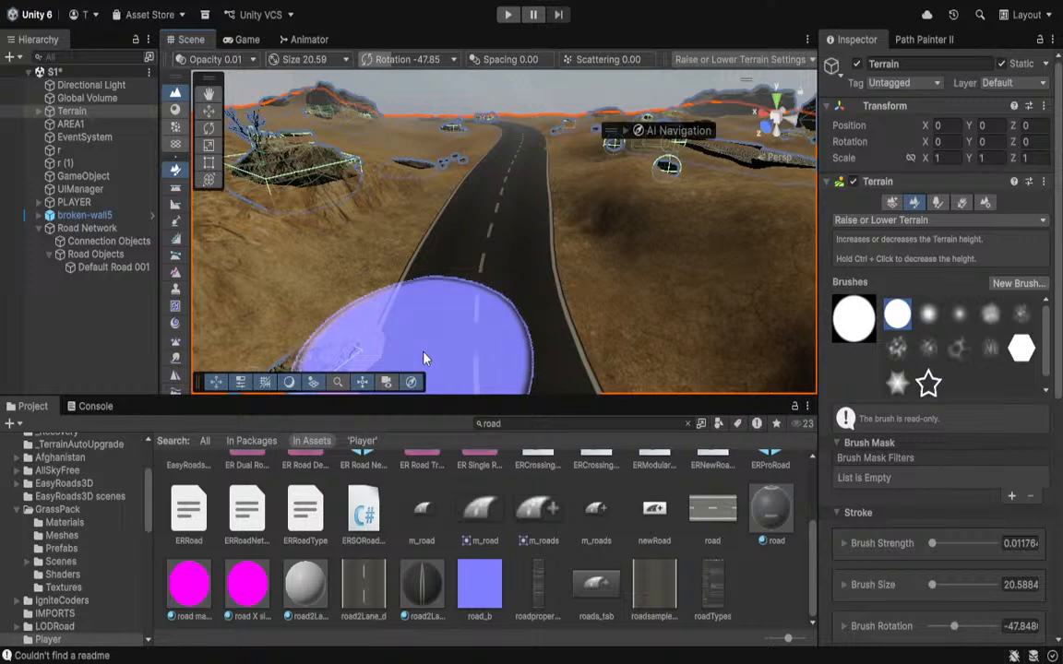
# Lower the sand burying the road past the dark rocks, joining the straight section with the curved section.
pyautogui.moveTo(461, 361)
pyautogui.mouseDown(button='right')
pyautogui.moveTo(510, 379)
pyautogui.moveTo(612, 458)
pyautogui.moveTo(499, 367)
pyautogui.moveTo(592, 411)
pyautogui.mouseUp(button='right')
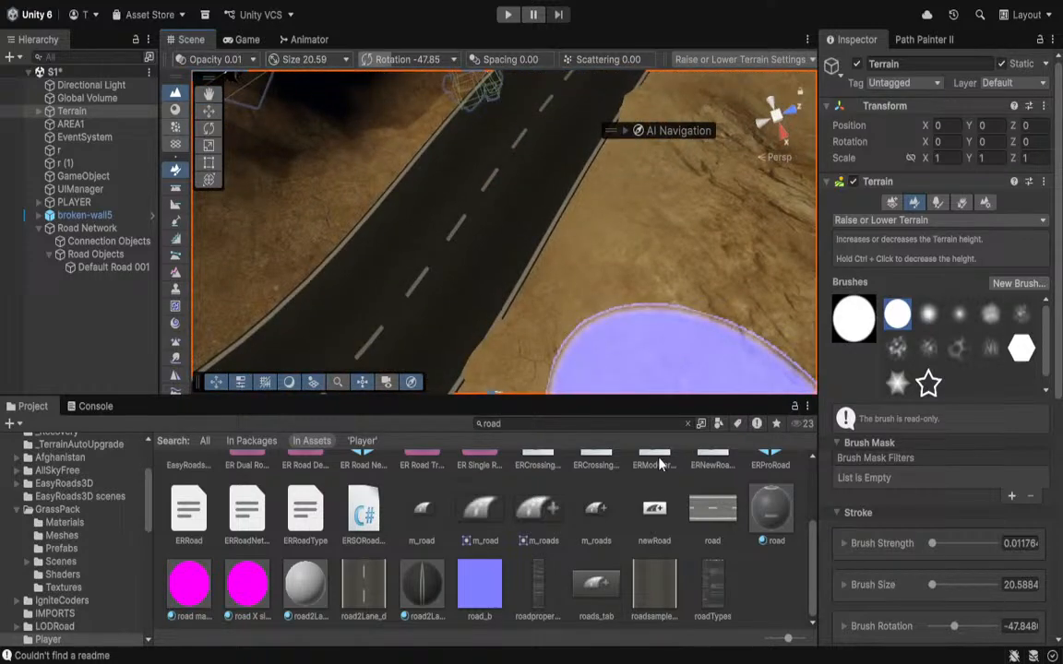
pyautogui.moveTo(499, 351); pyautogui.dragTo(590, 208, button='right')
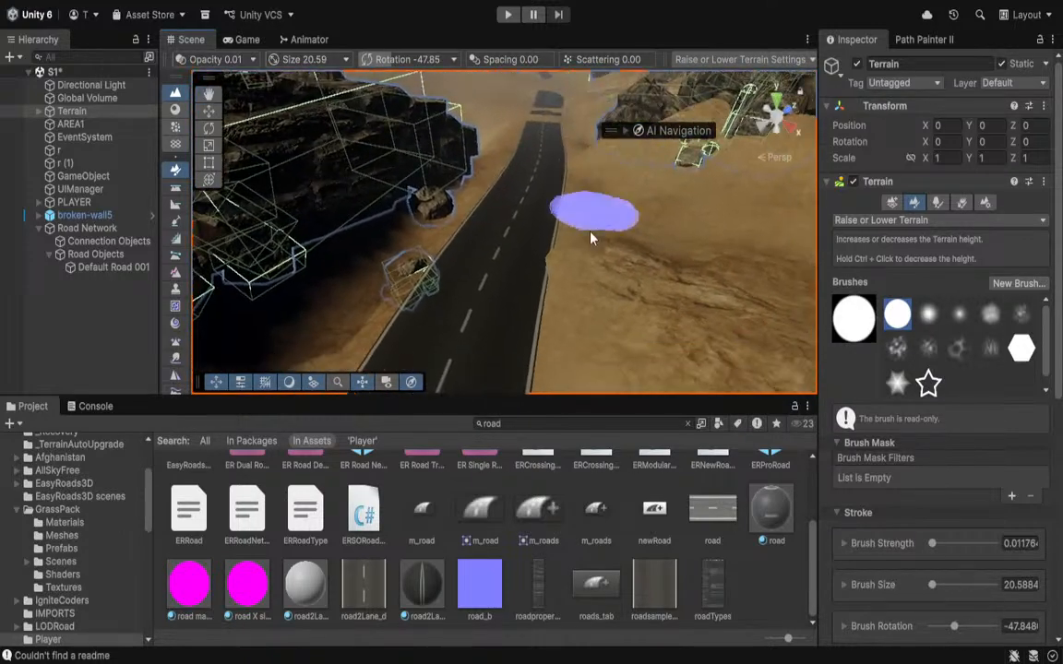
pyautogui.moveTo(553, 263)
pyautogui.mouseDown(button='right')
pyautogui.moveTo(573, 218)
pyautogui.moveTo(591, 81)
pyautogui.moveTo(539, 309)
pyautogui.mouseUp(button='right')
pyautogui.moveTo(535, 315)
pyautogui.keyDown('ctrl'); pyautogui.mouseDown()
pyautogui.moveTo(562, 308)
pyautogui.moveTo(541, 266)
pyautogui.mouseUp(); pyautogui.keyUp('ctrl')
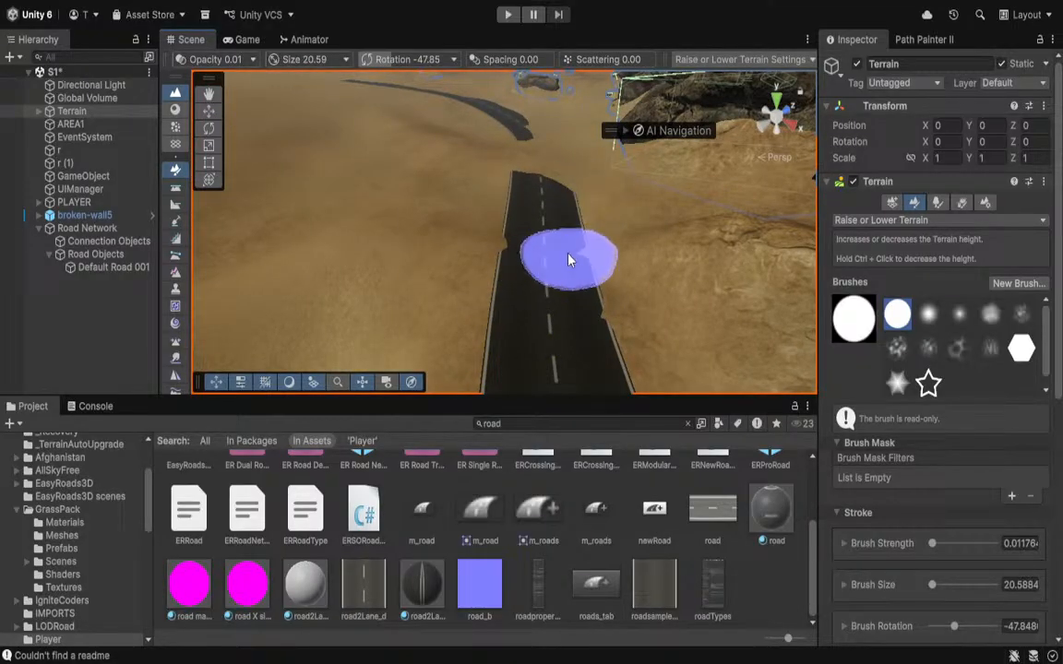
pyautogui.moveTo(581, 263)
pyautogui.keyDown('ctrl'); pyautogui.mouseDown()
pyautogui.moveTo(581, 320)
pyautogui.moveTo(524, 263)
pyautogui.mouseUp(); pyautogui.keyUp('ctrl')
pyautogui.moveTo(559, 315)
pyautogui.mouseDown(button='right')
pyautogui.moveTo(558, 125)
pyautogui.moveTo(560, 278)
pyautogui.moveTo(517, 261)
pyautogui.mouseUp(button='right')
pyautogui.press('w')
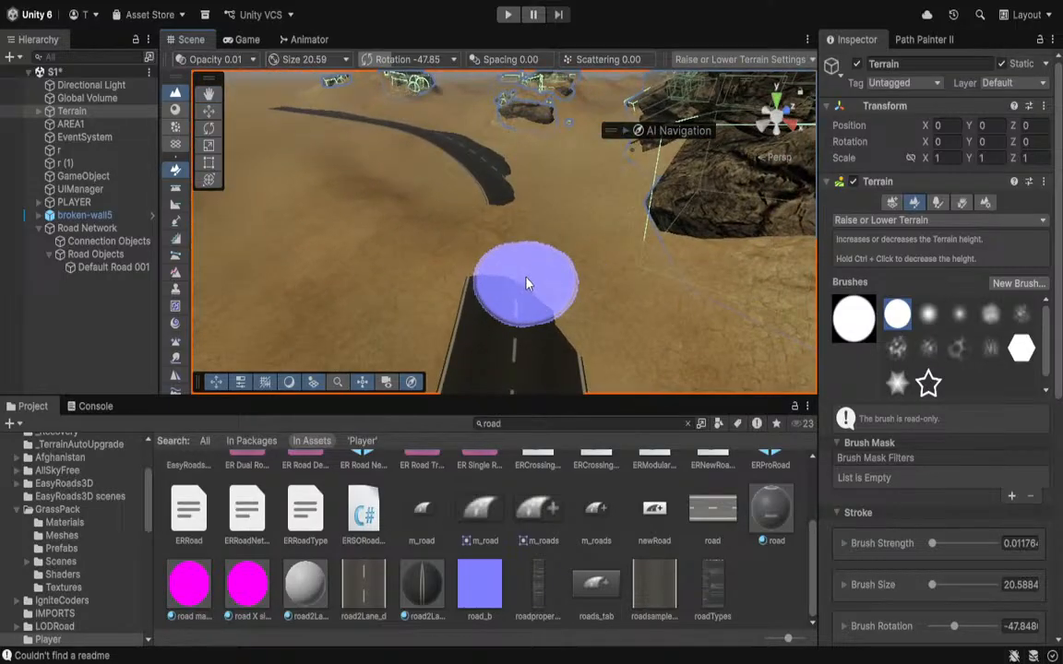
pyautogui.moveTo(526, 253)
pyautogui.keyDown('ctrl'); pyautogui.mouseDown()
pyautogui.moveTo(522, 214)
pyautogui.moveTo(517, 235)
pyautogui.mouseUp(); pyautogui.keyUp('ctrl')
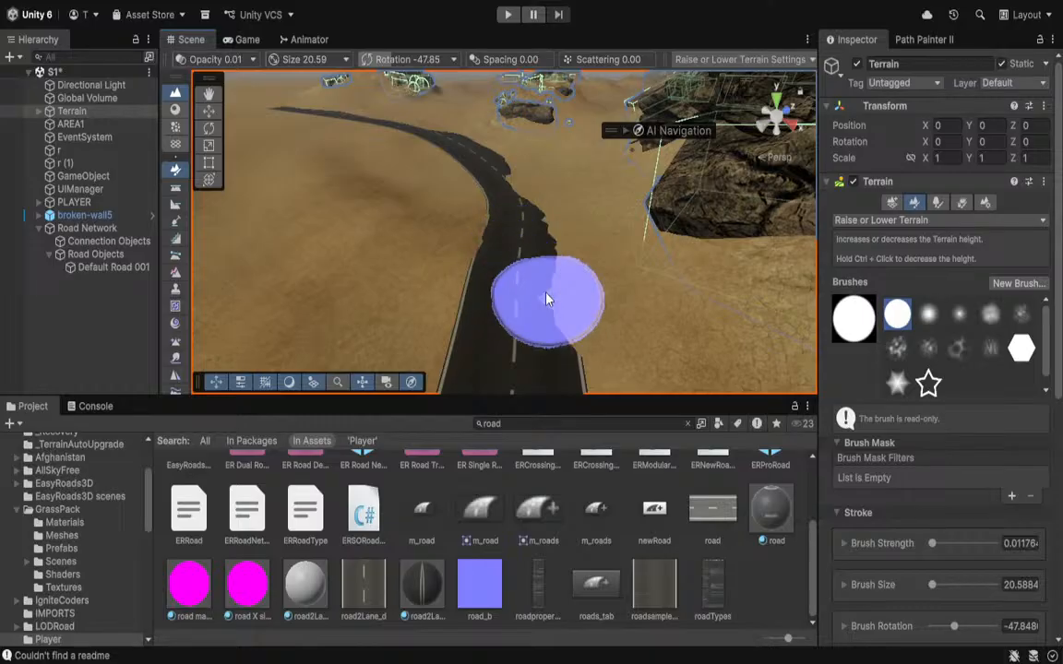
pyautogui.moveTo(547, 329)
pyautogui.keyDown('ctrl'); pyautogui.mouseDown()
pyautogui.moveTo(531, 185)
pyautogui.moveTo(530, 194)
pyautogui.mouseUp(); pyautogui.keyUp('ctrl')
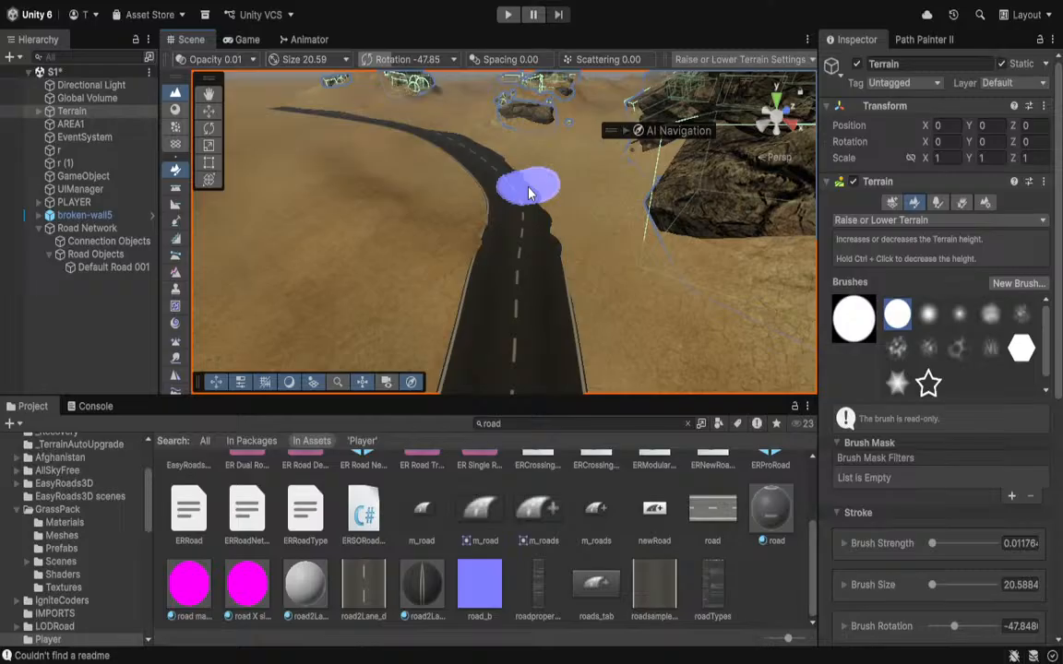
# Smooth the jagged terrain along the outer edge of the road's curve with the Smooth Height brush.
pyautogui.click(873, 219)
pyautogui.click(839, 347)
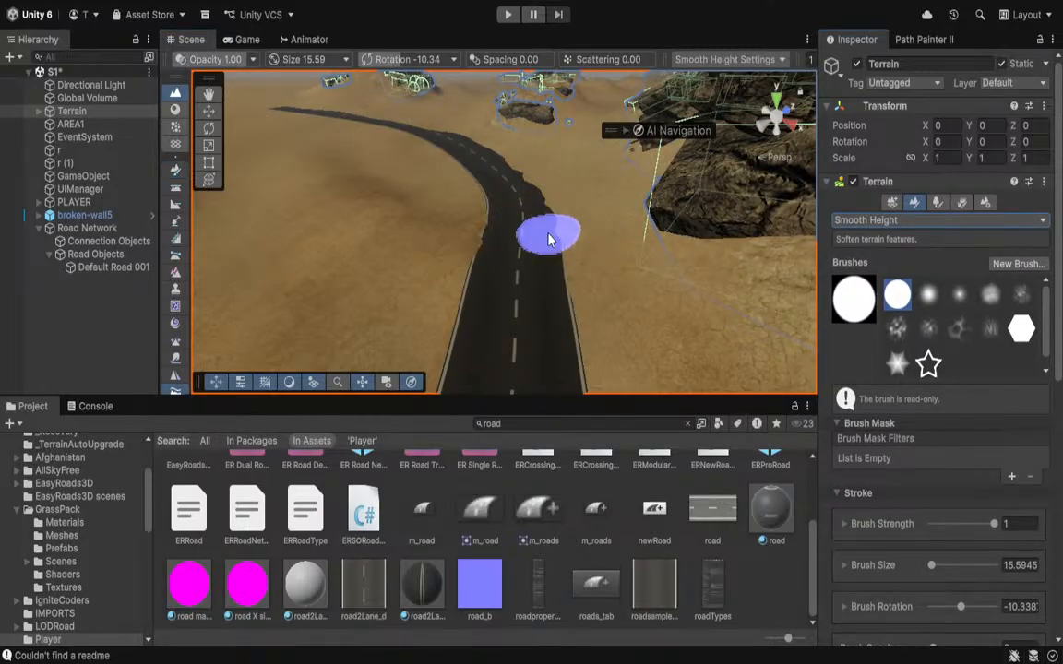
pyautogui.moveTo(551, 237)
pyautogui.mouseDown()
pyautogui.moveTo(545, 196)
pyautogui.moveTo(498, 157)
pyautogui.mouseUp()
# Deselect the terrain, review the uncovered road from its far end to the dark rocks, and save the scene.
pyautogui.moveTo(498, 236); pyautogui.dragTo(360, 264, button='right')
pyautogui.press('s')
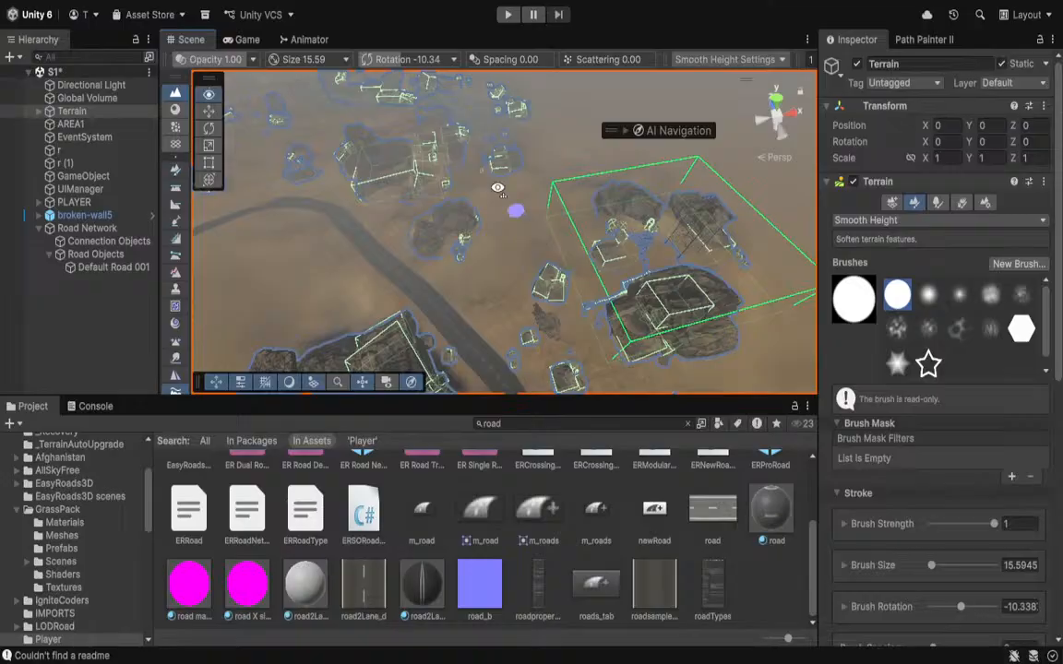
pyautogui.moveTo(498, 188); pyautogui.dragTo(1013, 270, button='right')
pyautogui.click(427, 93)
pyautogui.press('w')
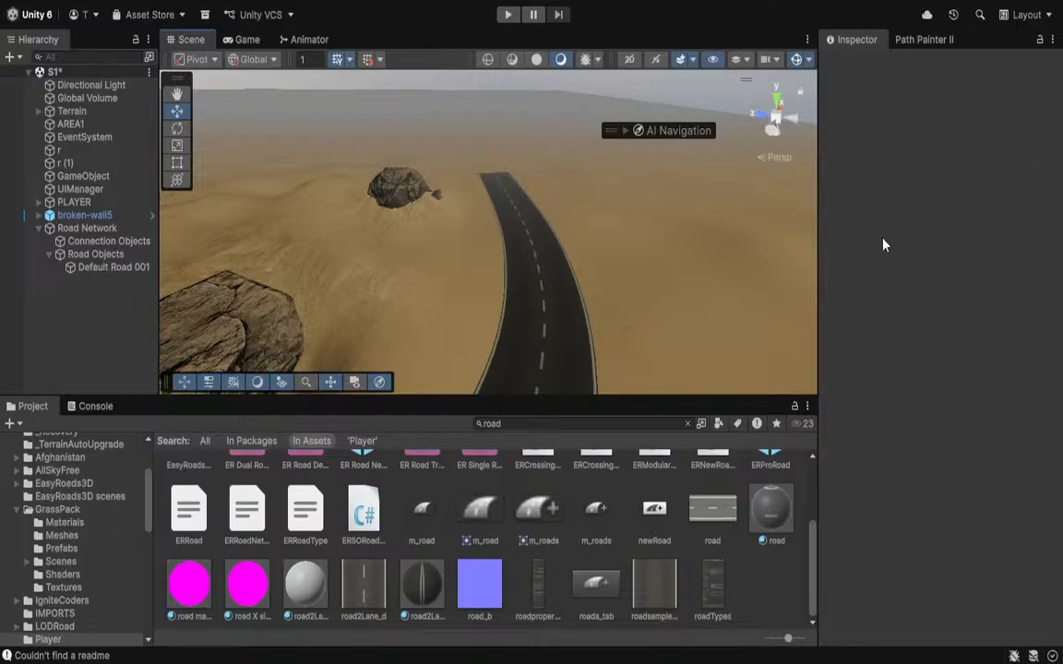
pyautogui.moveTo(738, 235); pyautogui.dragTo(196, 165, button='right')
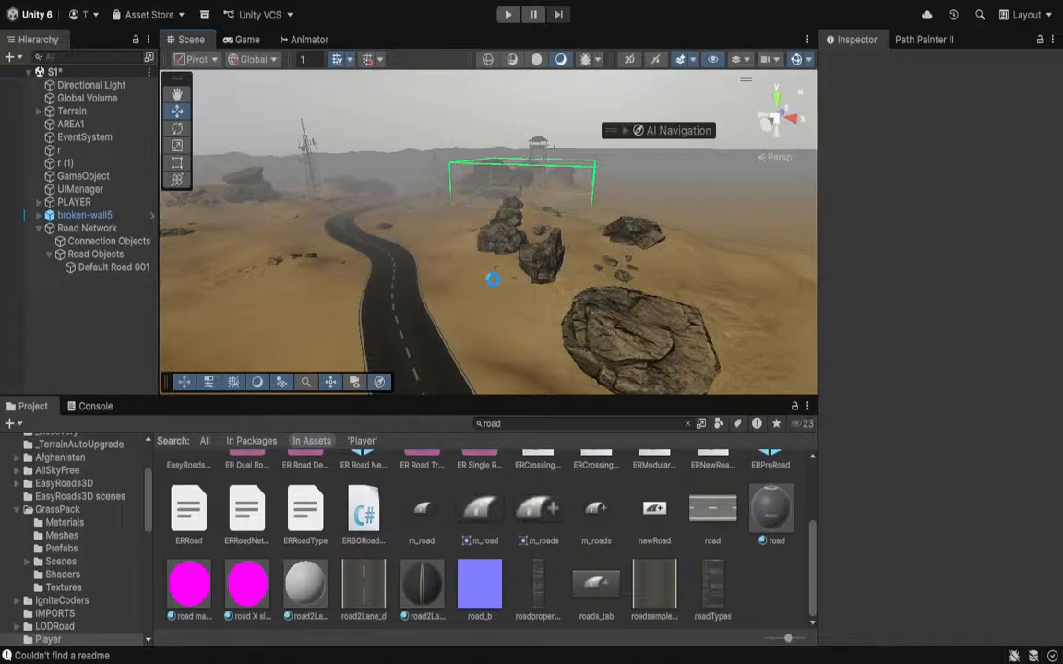
pyautogui.moveTo(419, 286); pyautogui.dragTo(475, 327, button='right')
pyautogui.press('w')
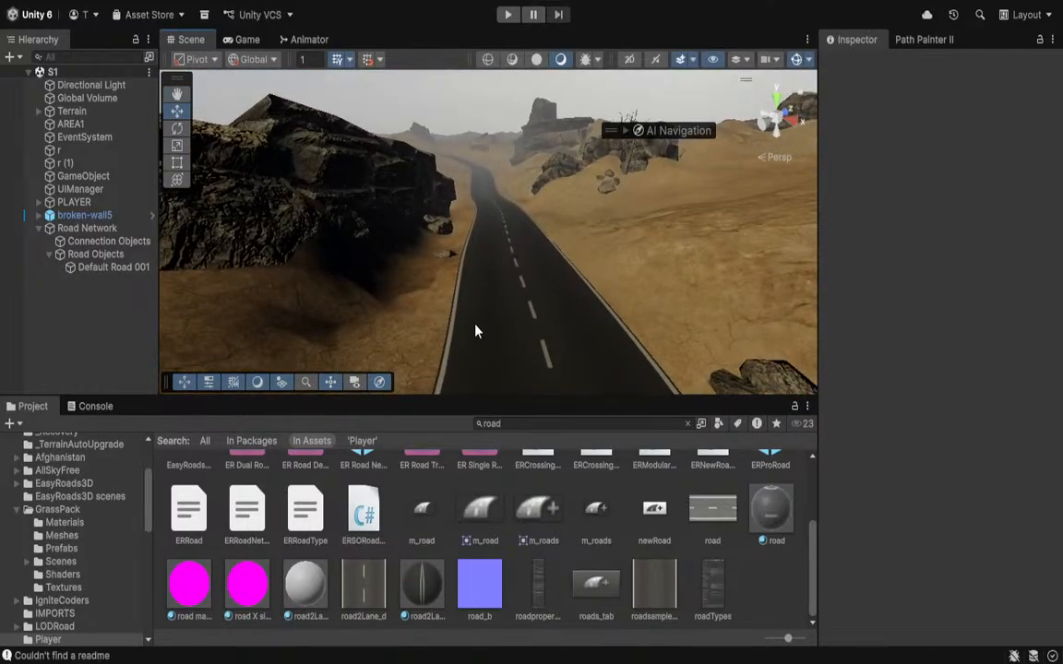
# Examine the Road Network's road type settings, the Default Road 001 renderer, collider and material settings, and the other road network child objects.
pyautogui.click(86, 228)
pyautogui.click(974, 220)
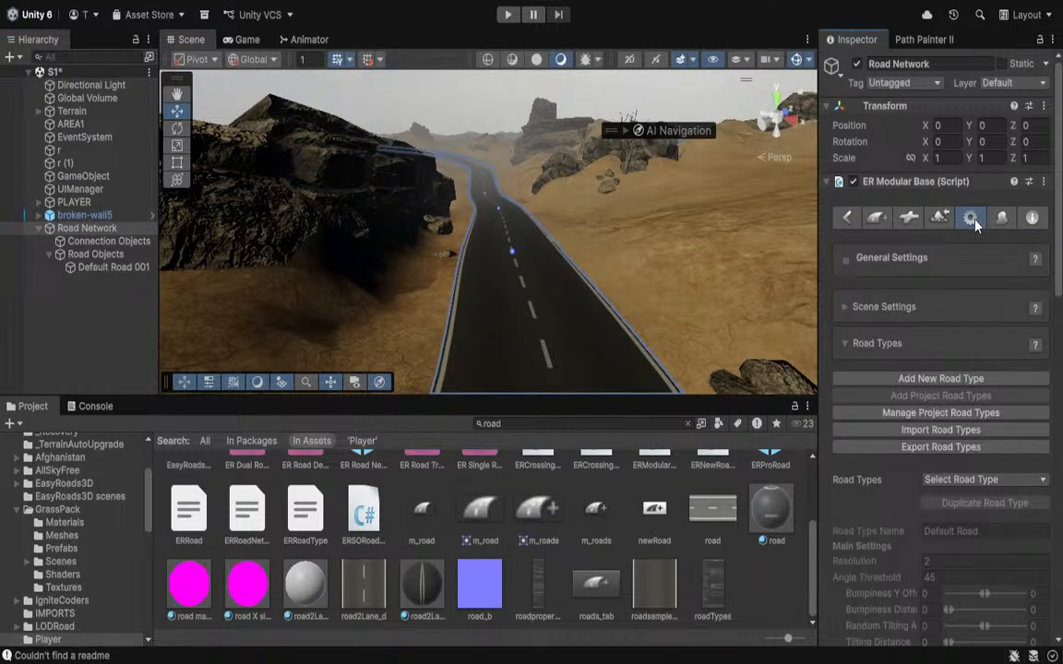
pyautogui.scroll(-4, 953, 338)
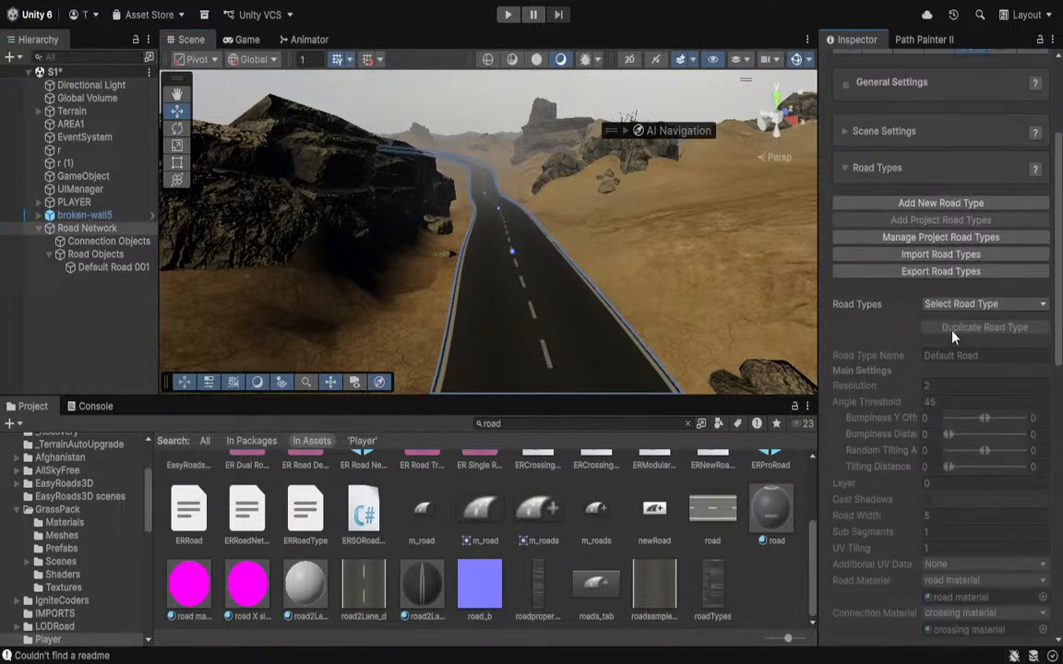
pyautogui.scroll(-3, 953, 337)
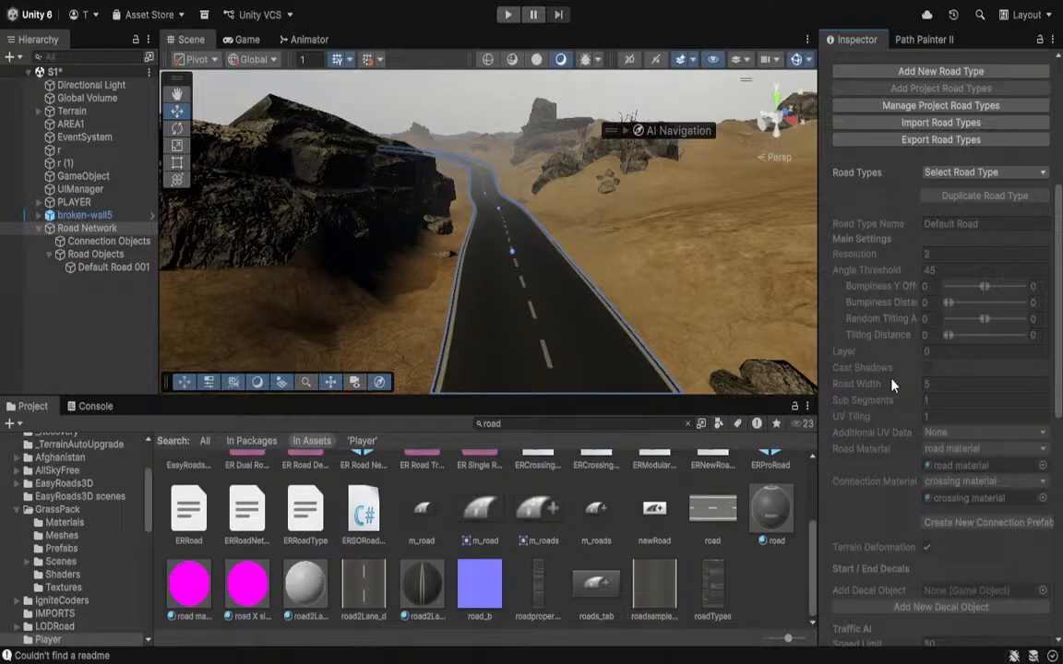
pyautogui.scroll(-2, 891, 385)
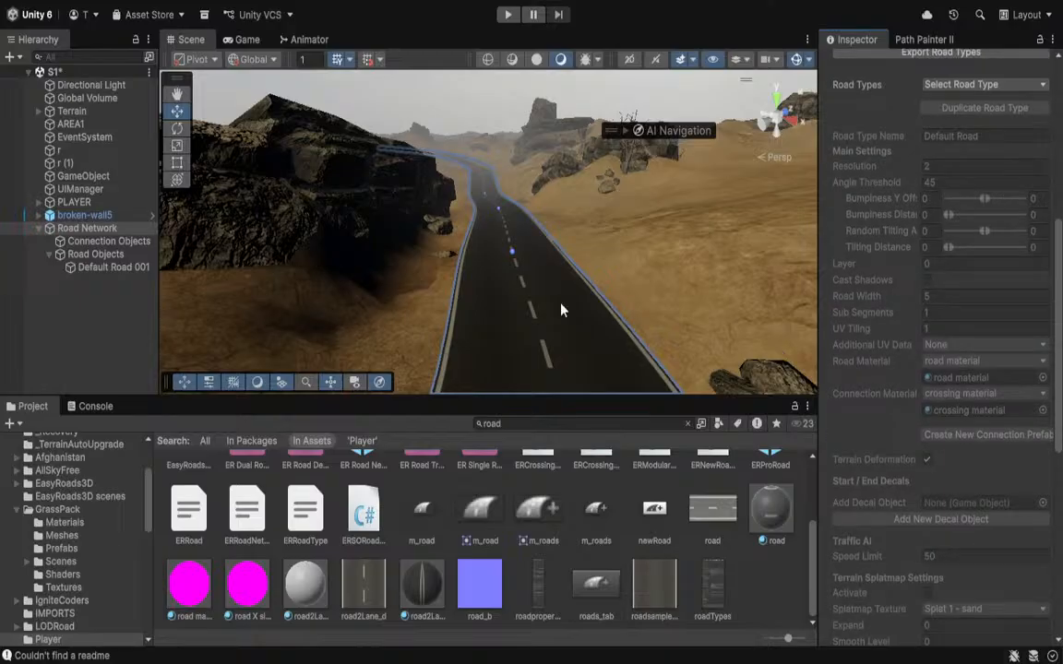
pyautogui.click(138, 266)
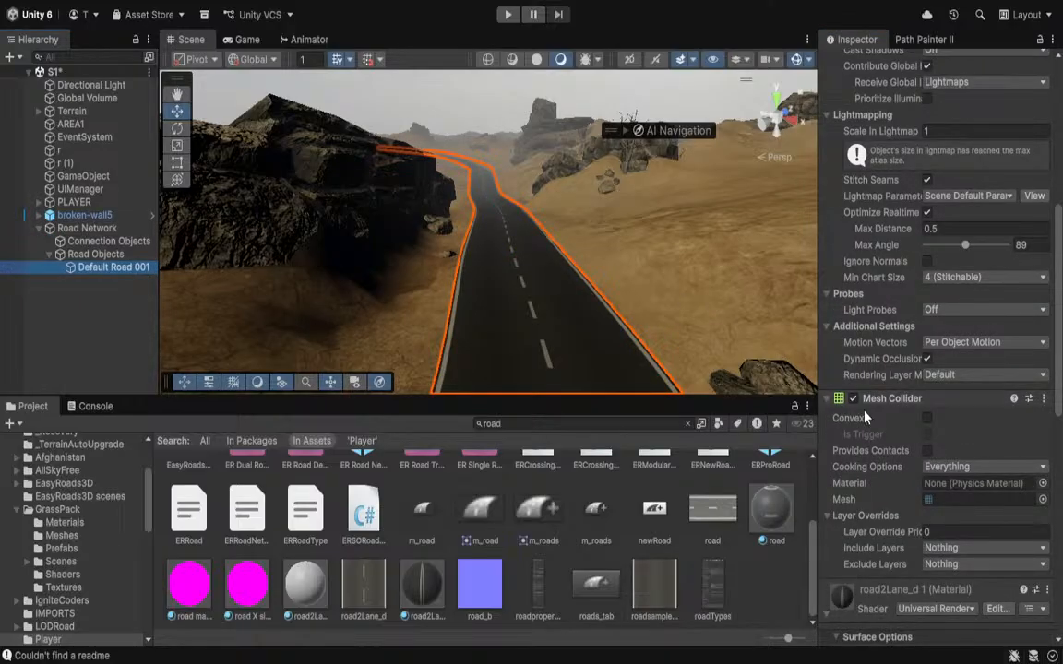
pyautogui.scroll(-12, 864, 417)
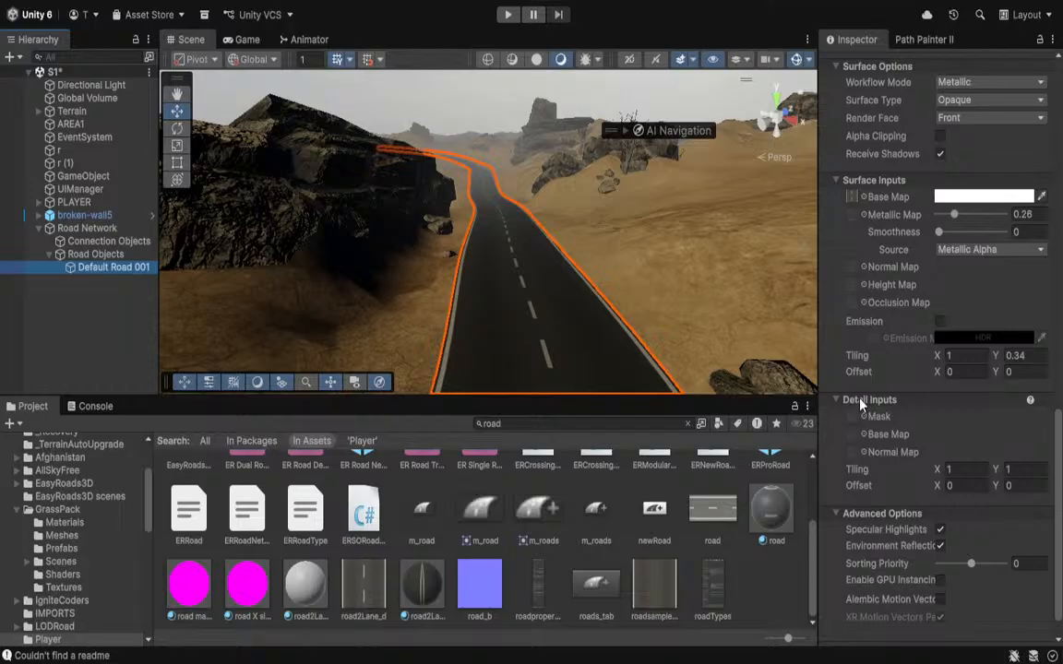
pyautogui.scroll(15, 861, 403)
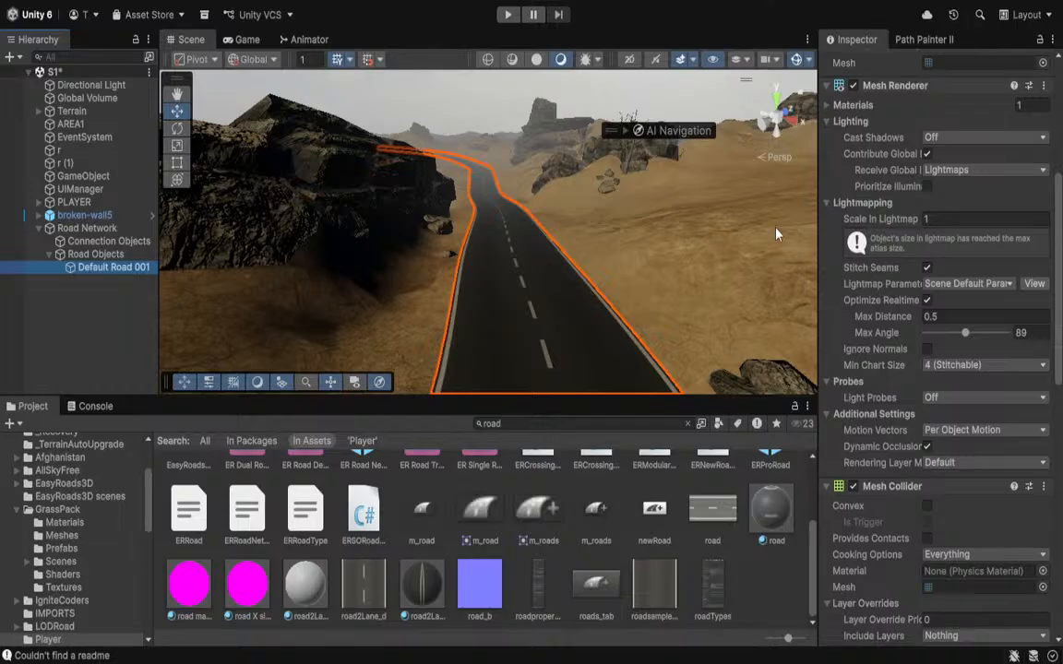
pyautogui.click(92, 240)
pyautogui.click(93, 254)
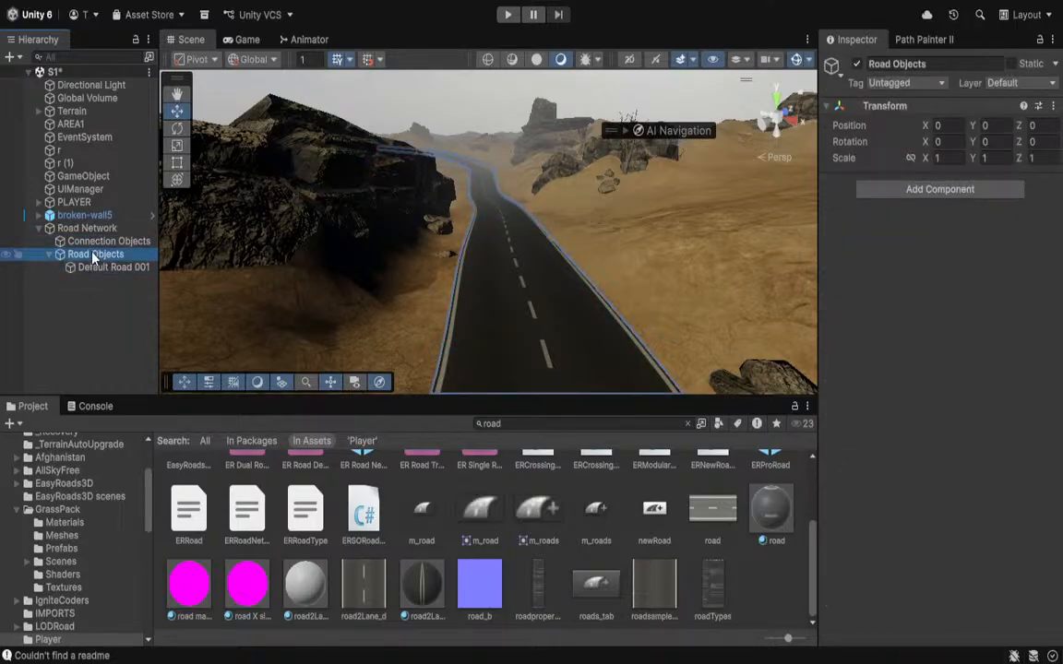
pyautogui.click(94, 241)
# In the Road Network's Scene Settings, enable Use Light Probes and assign Terrain as the Mesh Terrain.
pyautogui.click(87, 227)
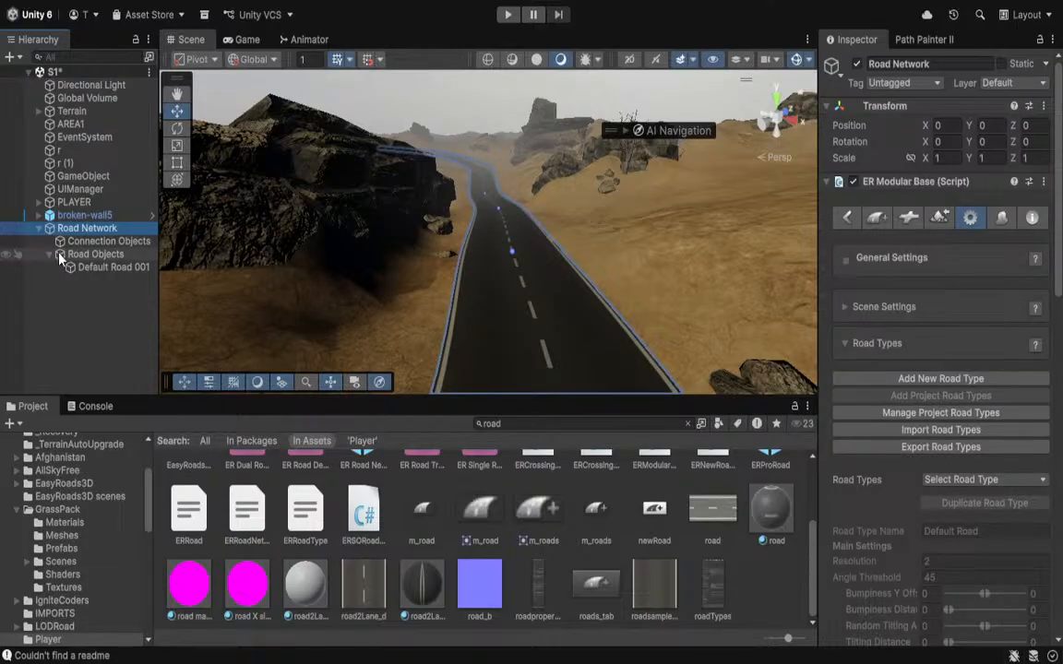
pyautogui.click(845, 310)
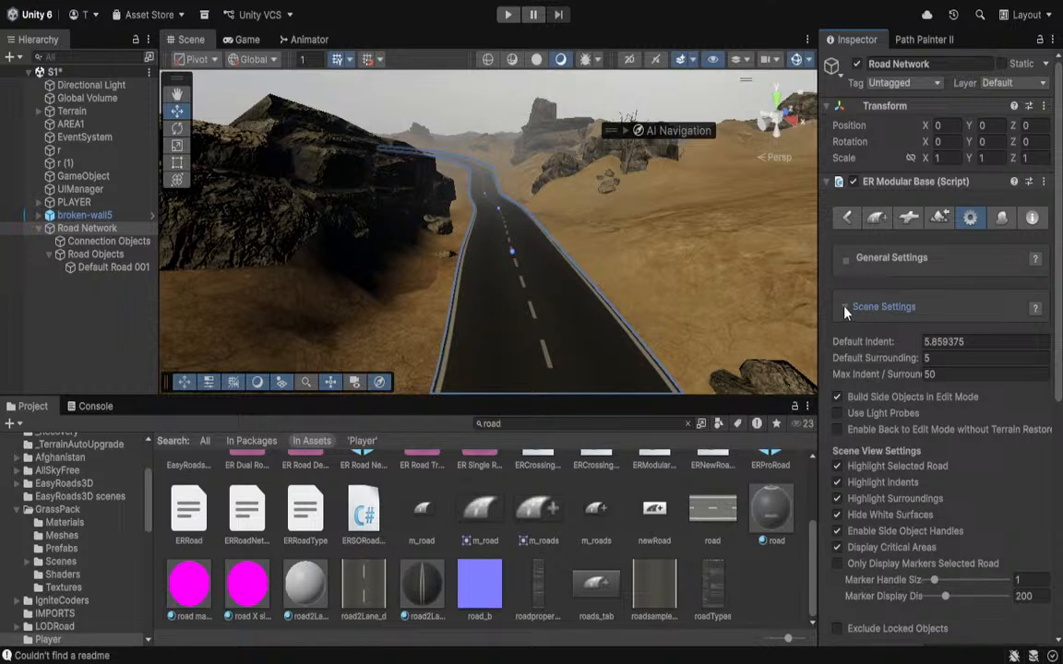
pyautogui.click(836, 417)
pyautogui.click(837, 415)
pyautogui.scroll(-3, 885, 568)
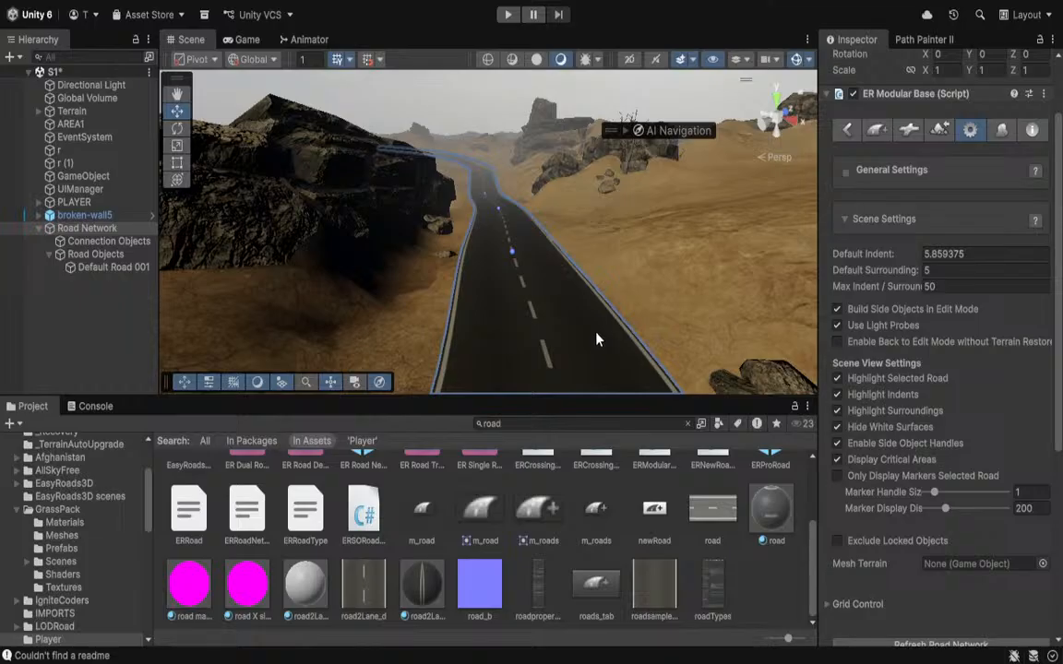
pyautogui.doubleClick(442, 172)
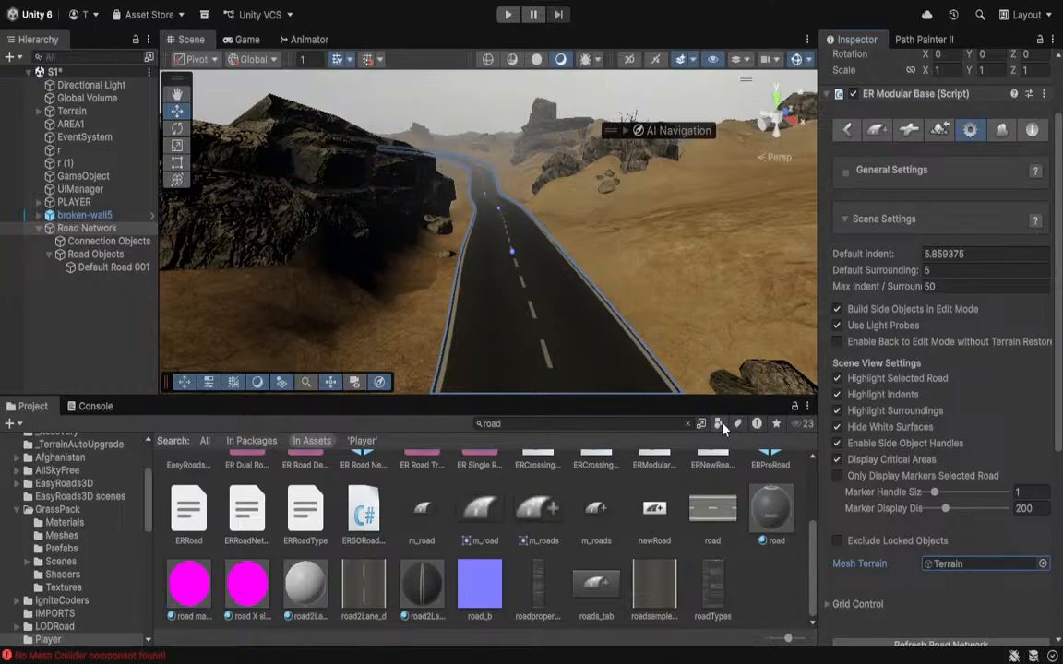
# Preview the Global Grid over the road from the Grid Control settings, and deactivate it again.
pyautogui.scroll(-3, 849, 546)
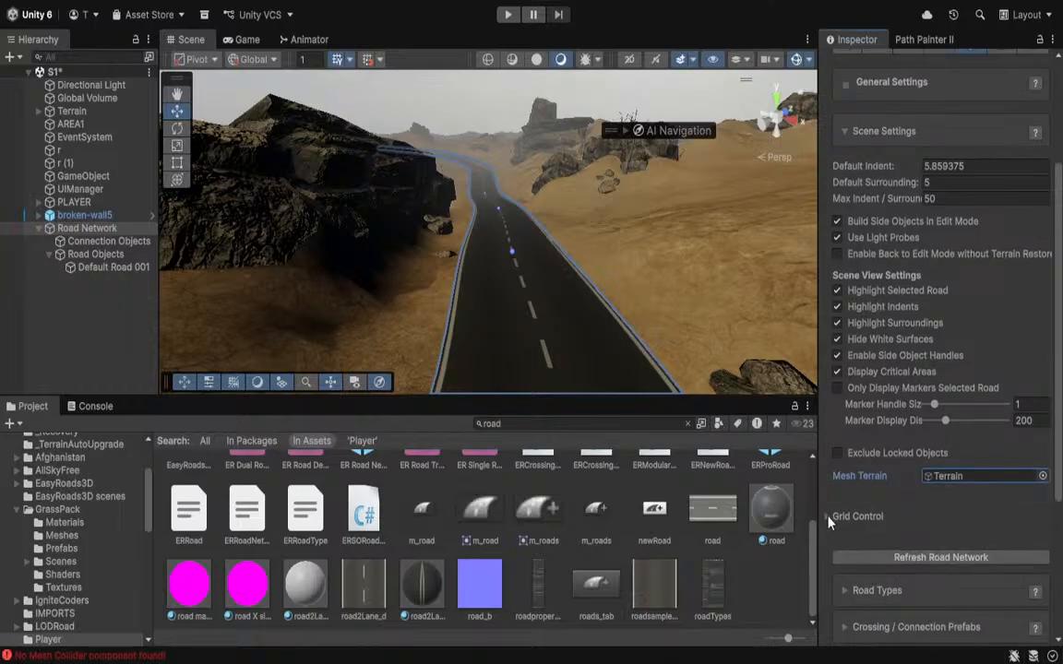
pyautogui.click(828, 518)
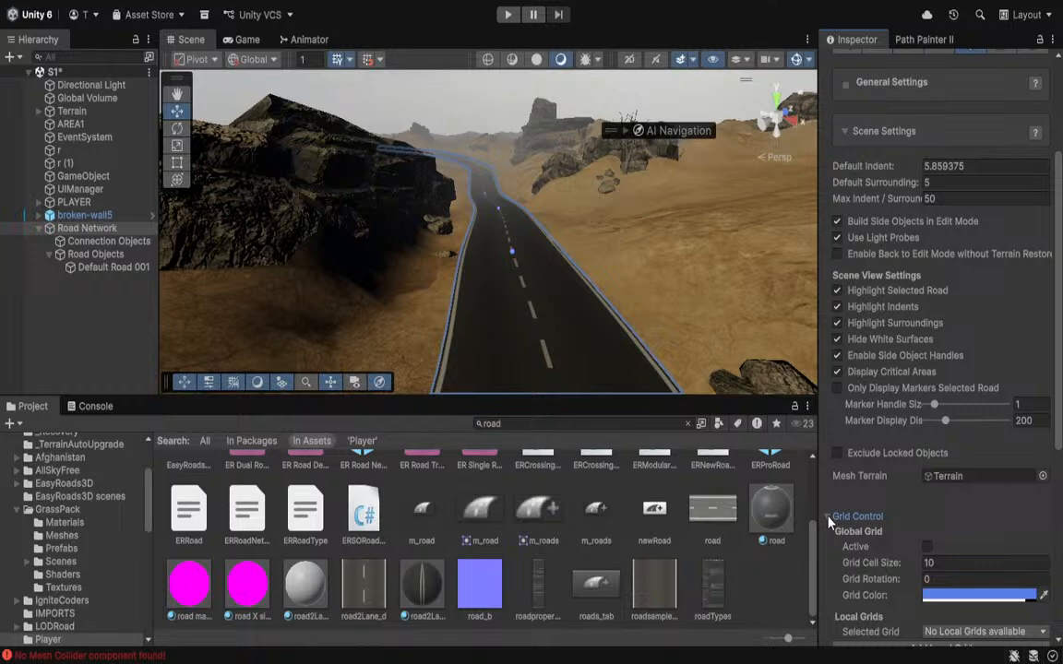
pyautogui.click(927, 547)
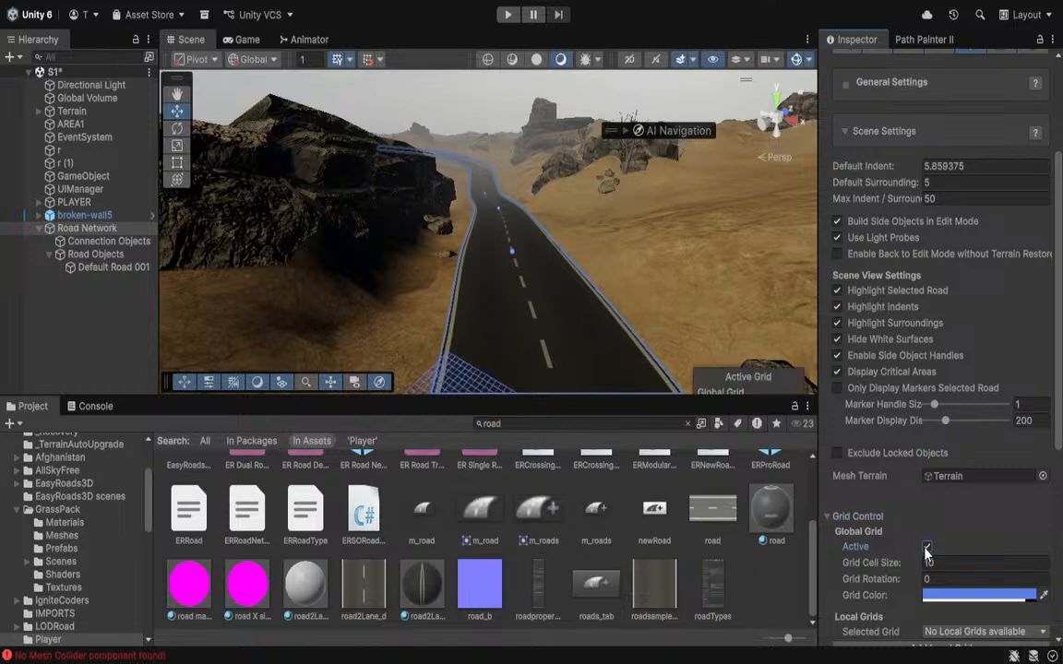
pyautogui.moveTo(463, 262); pyautogui.dragTo(162, 315, button='right')
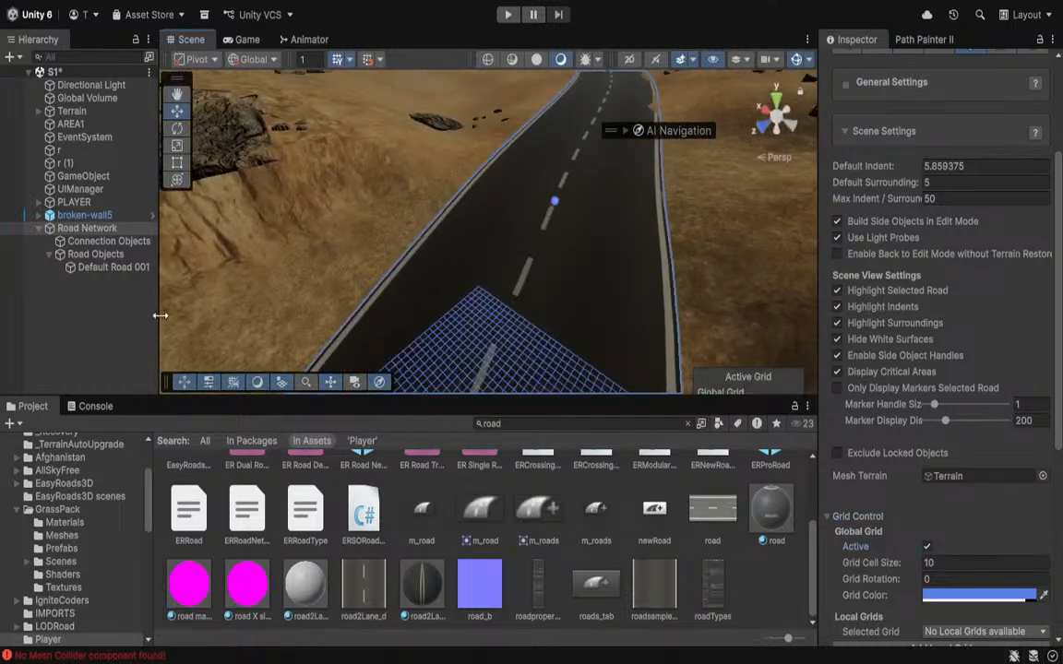
pyautogui.moveTo(492, 173); pyautogui.dragTo(510, 294, button='right')
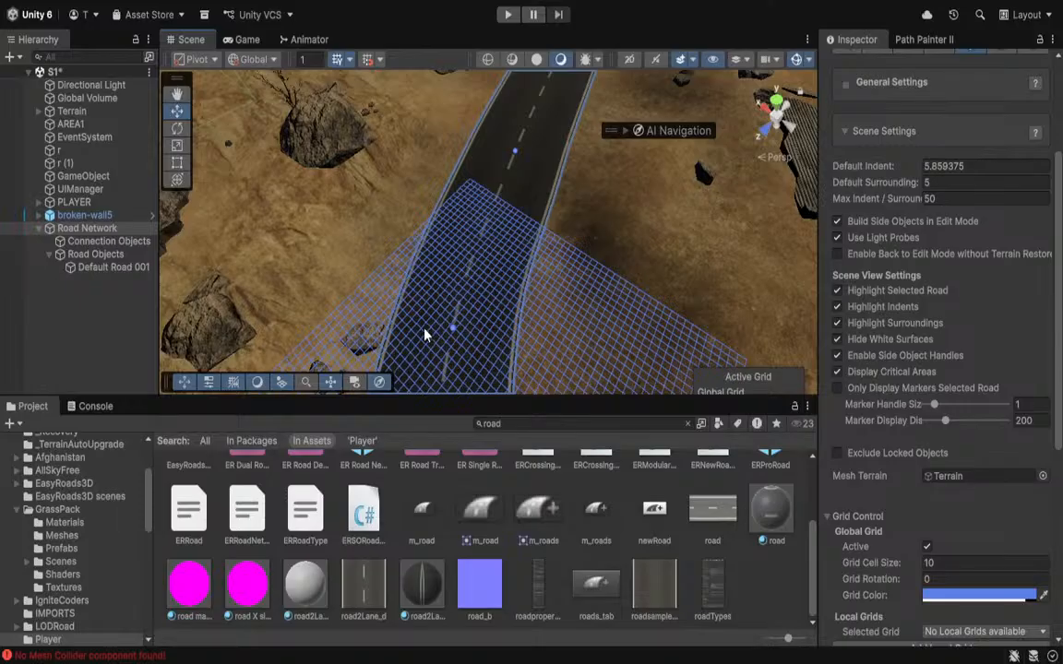
pyautogui.click(925, 548)
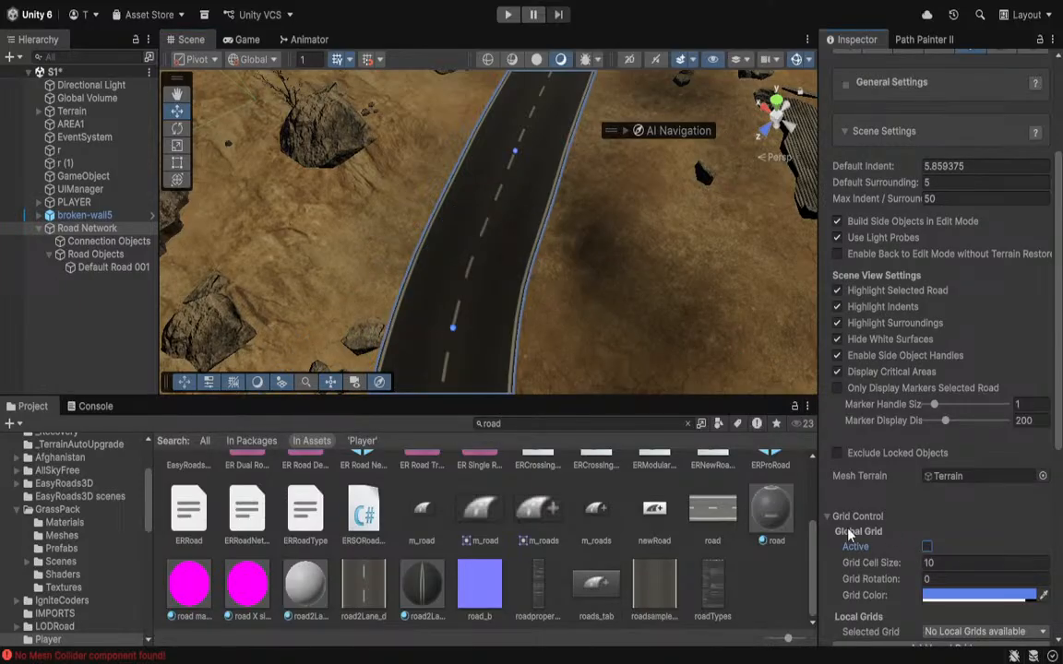
pyautogui.scroll(-3, 853, 540)
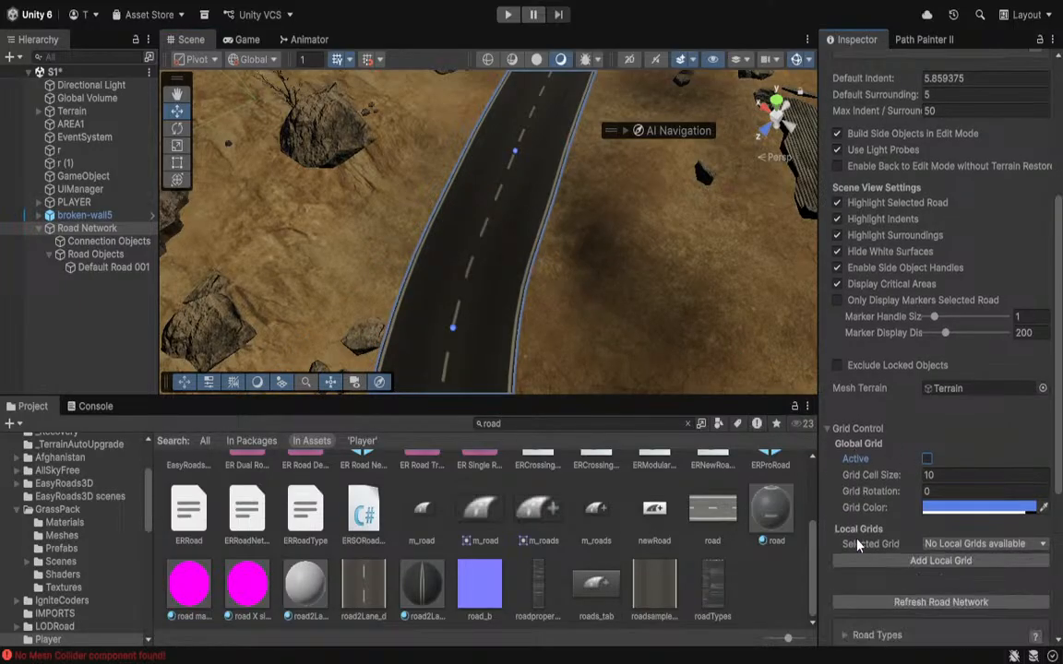
pyautogui.click(828, 430)
# Examine the Road Network's Materials & Textures and Terrain Management settings, Side Object Manager, version info, connection prefabs and Scene Control.
pyautogui.scroll(-5, 830, 452)
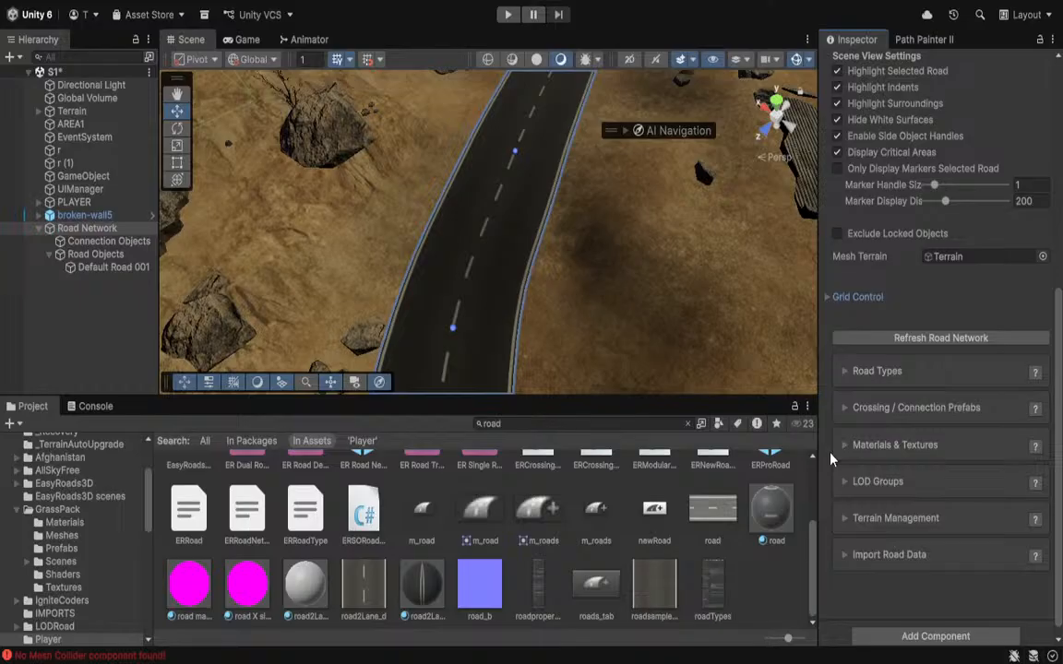
pyautogui.click(836, 446)
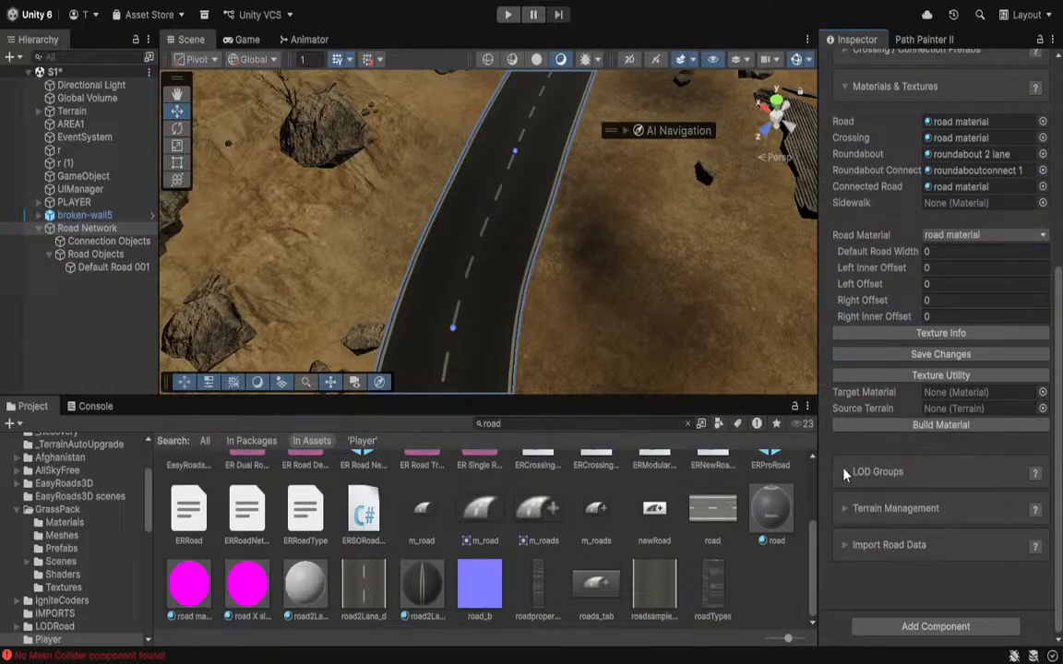
pyautogui.click(845, 508)
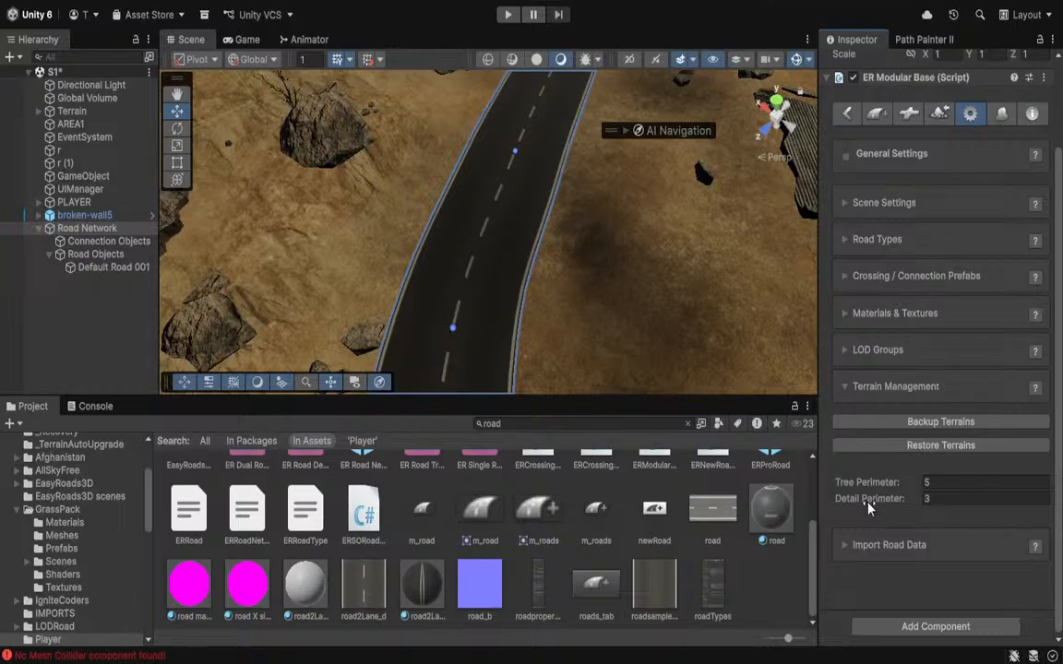
pyautogui.scroll(3, 867, 498)
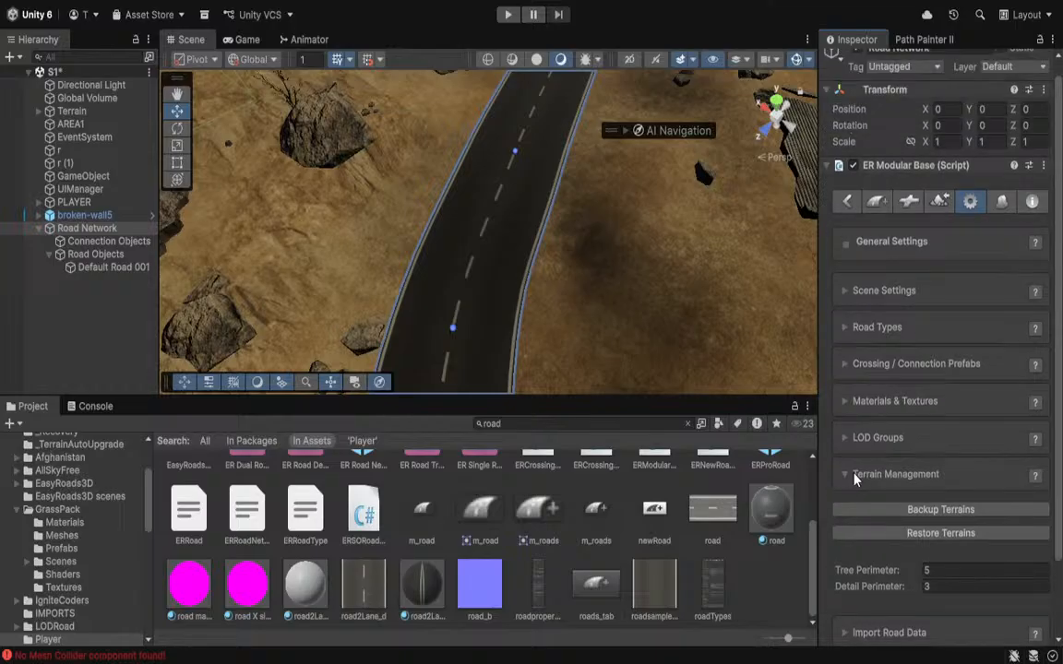
pyautogui.click(845, 477)
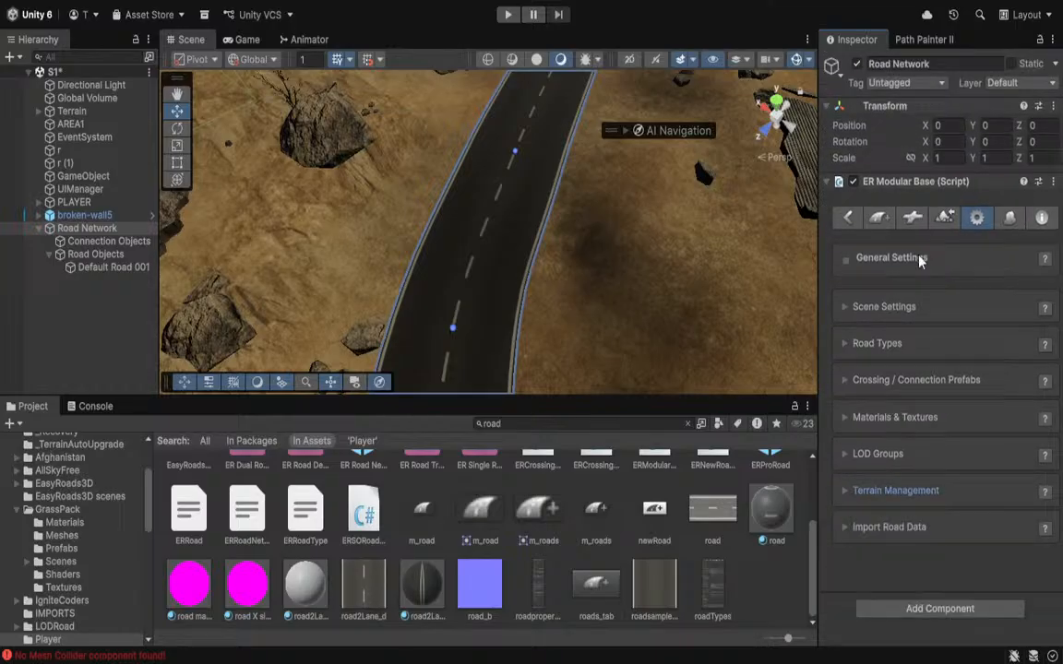
pyautogui.click(1010, 219)
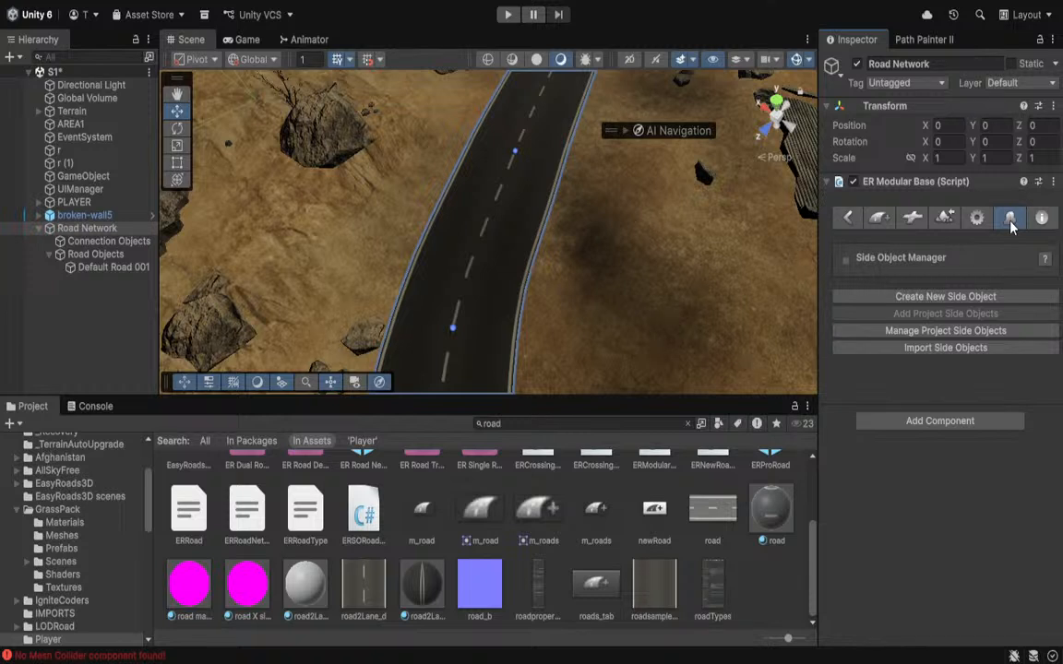
pyautogui.click(1041, 218)
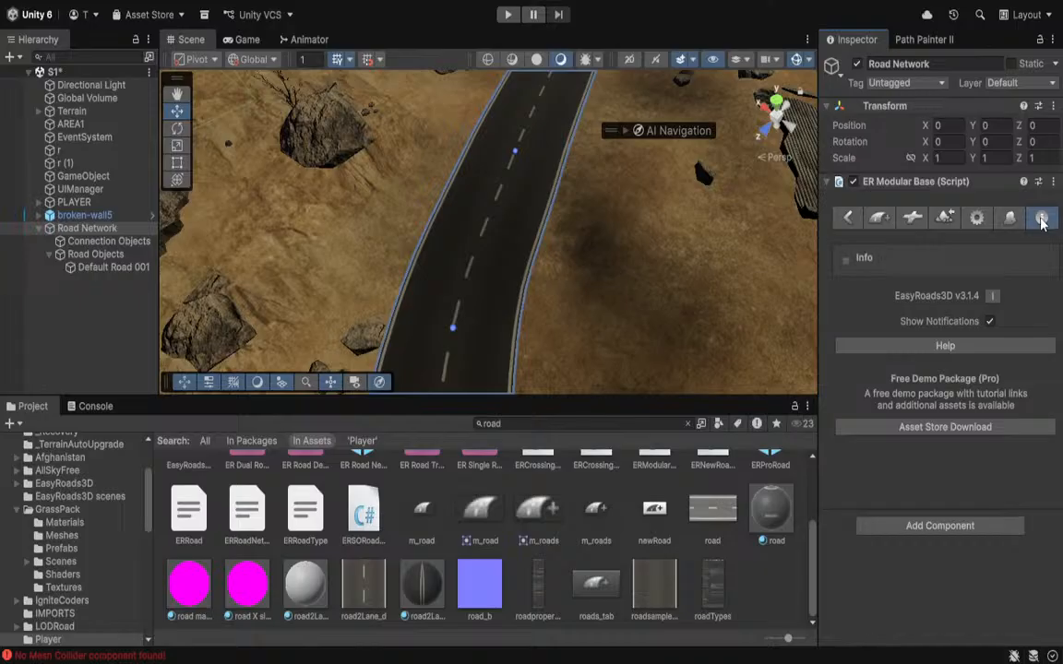
pyautogui.click(912, 218)
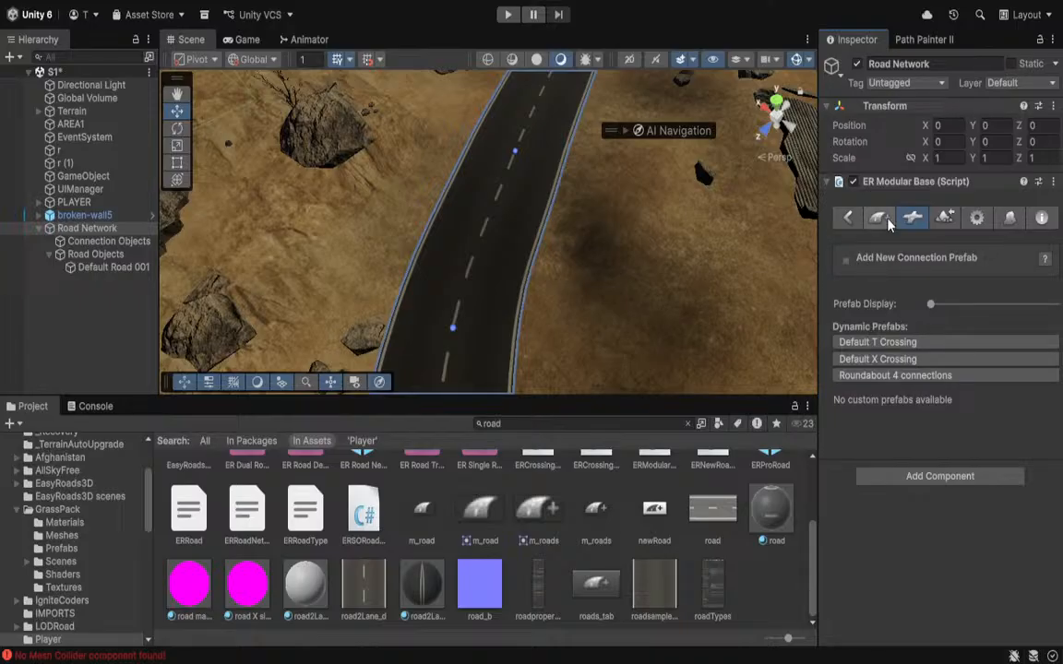
pyautogui.click(853, 222)
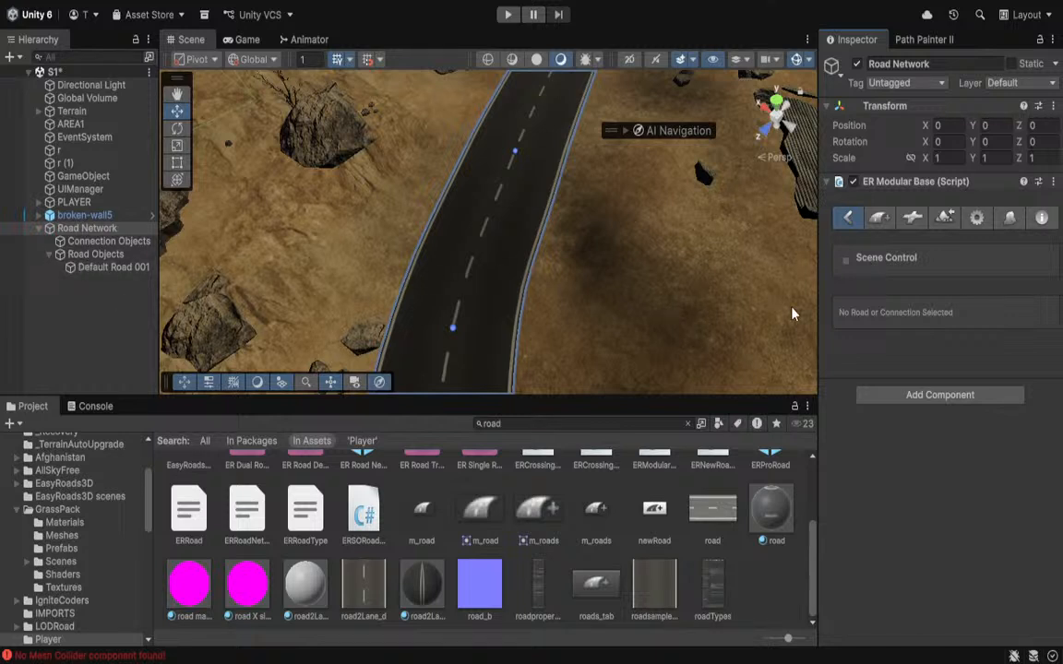
# Select marker 9 of Default Road 001 and set its Tilting to -0.6.
pyautogui.click(455, 330)
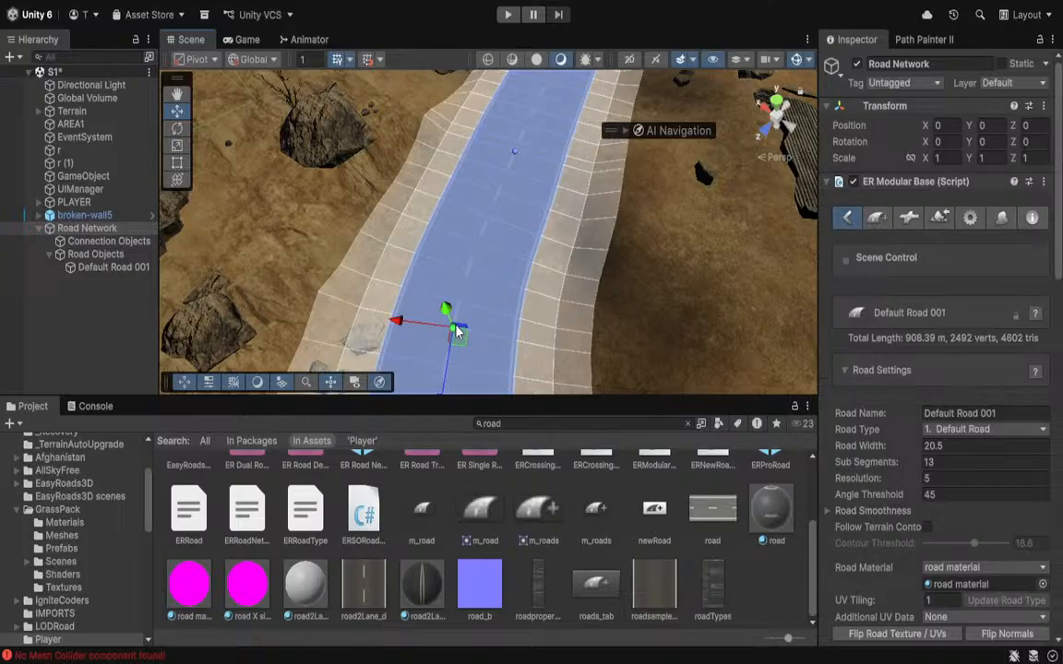
pyautogui.scroll(-2, 919, 306)
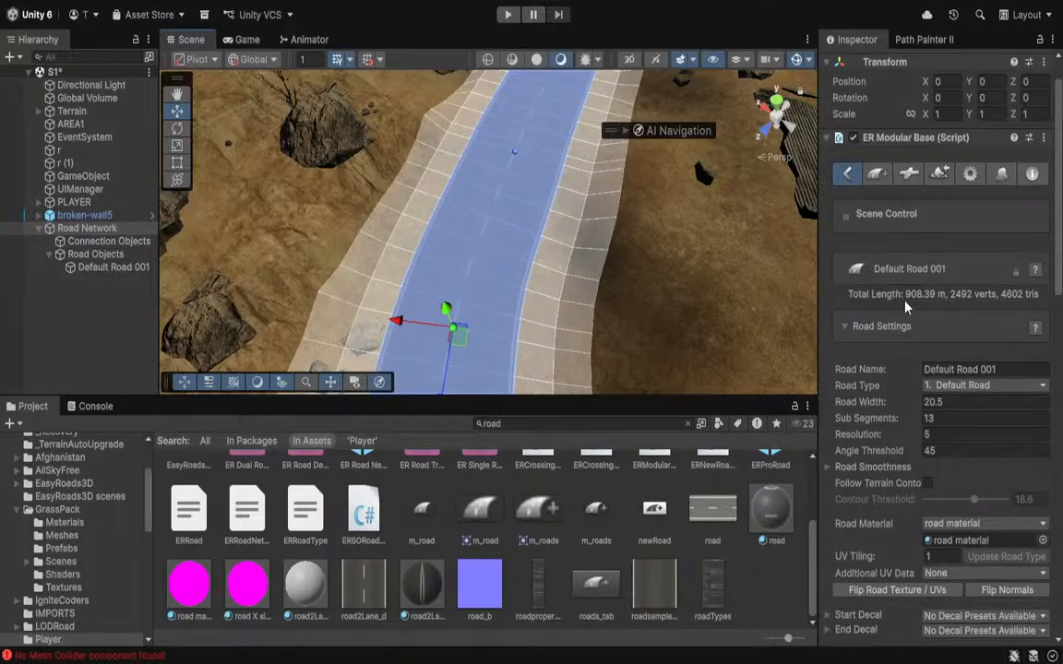
pyautogui.scroll(-3, 904, 308)
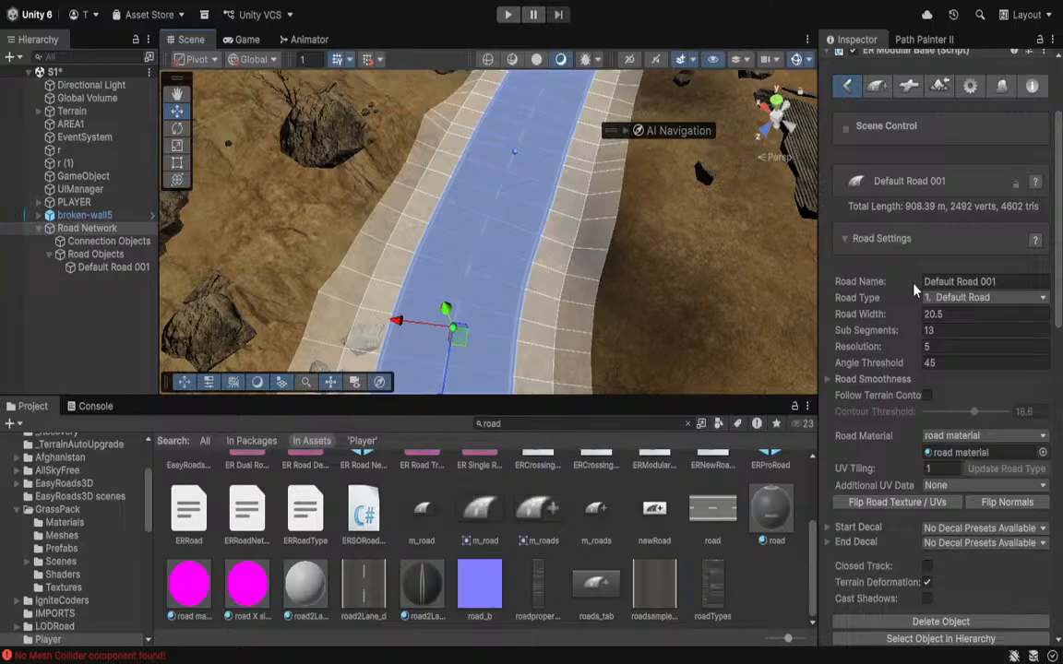
pyautogui.scroll(-4, 913, 288)
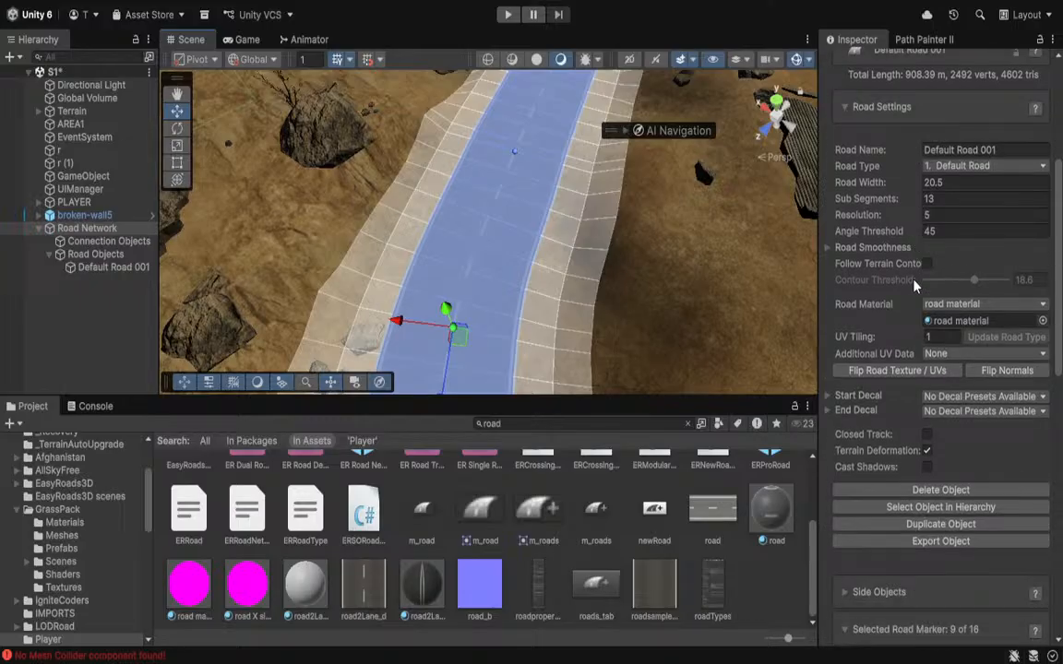
pyautogui.click(927, 470)
pyautogui.scroll(-6, 922, 470)
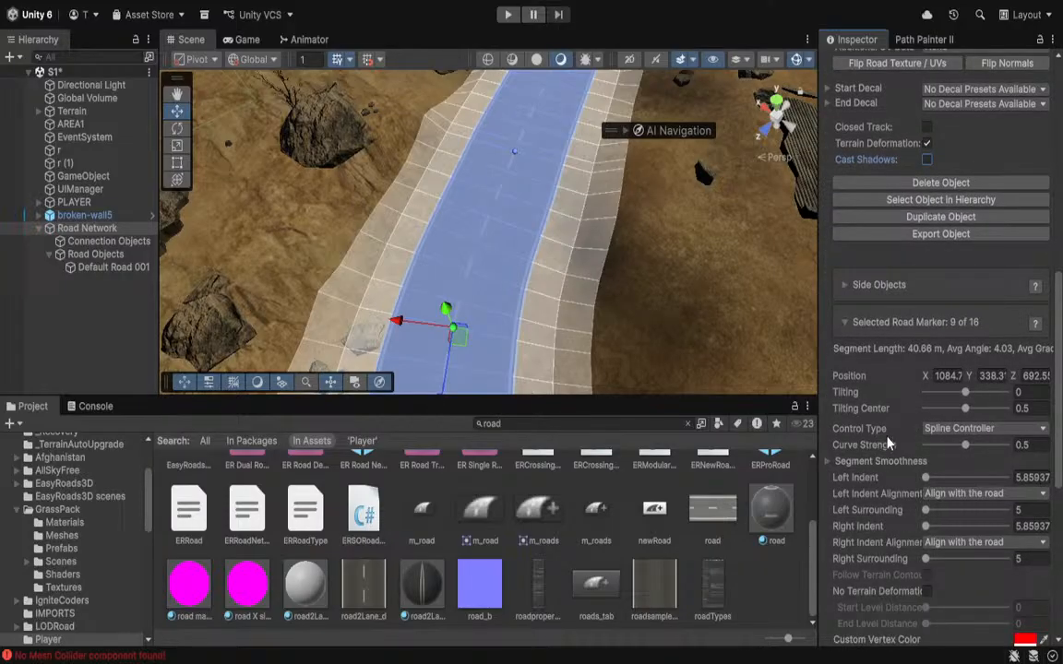
pyautogui.moveTo(966, 393); pyautogui.dragTo(965, 396)
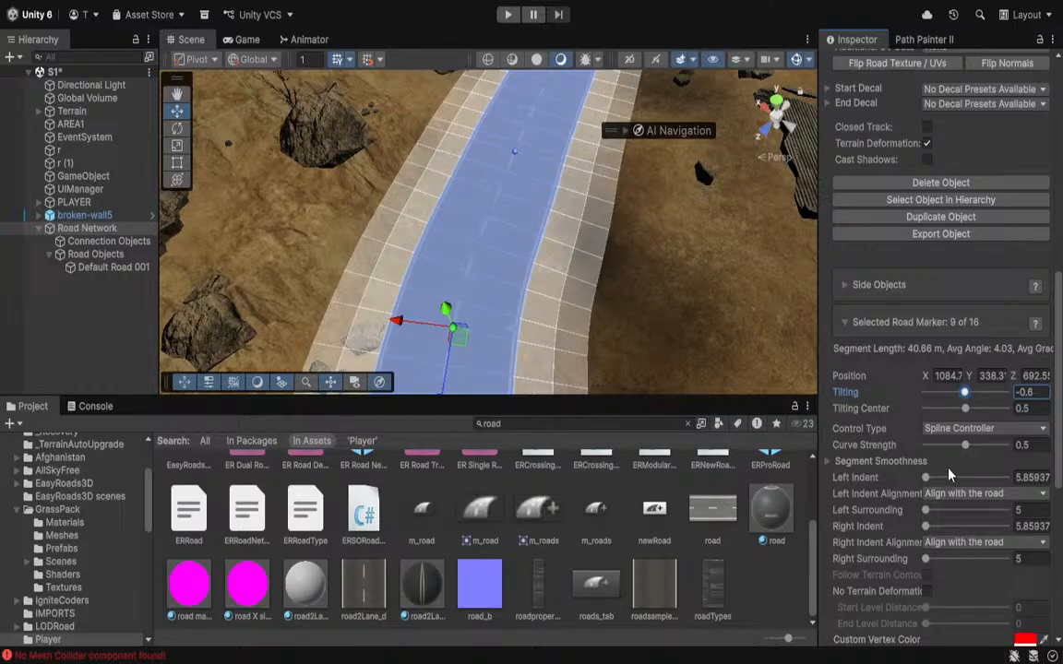
# Examine the selected marker's options, the road's side object categories, its road settings and the connection prefabs that can be attached.
pyautogui.scroll(-2, 950, 475)
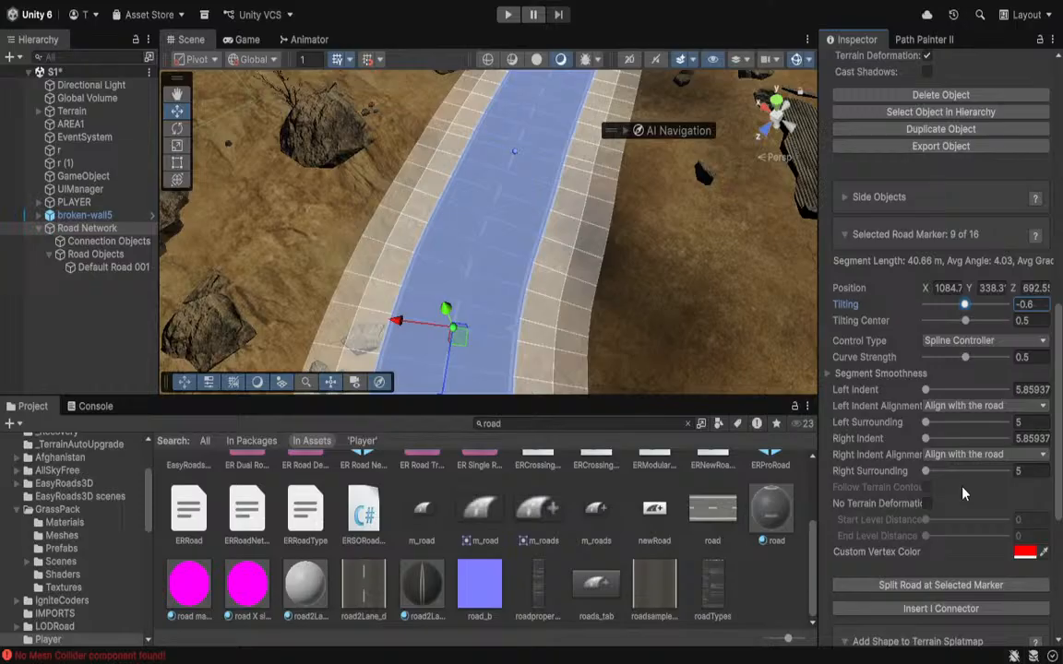
pyautogui.scroll(3, 962, 493)
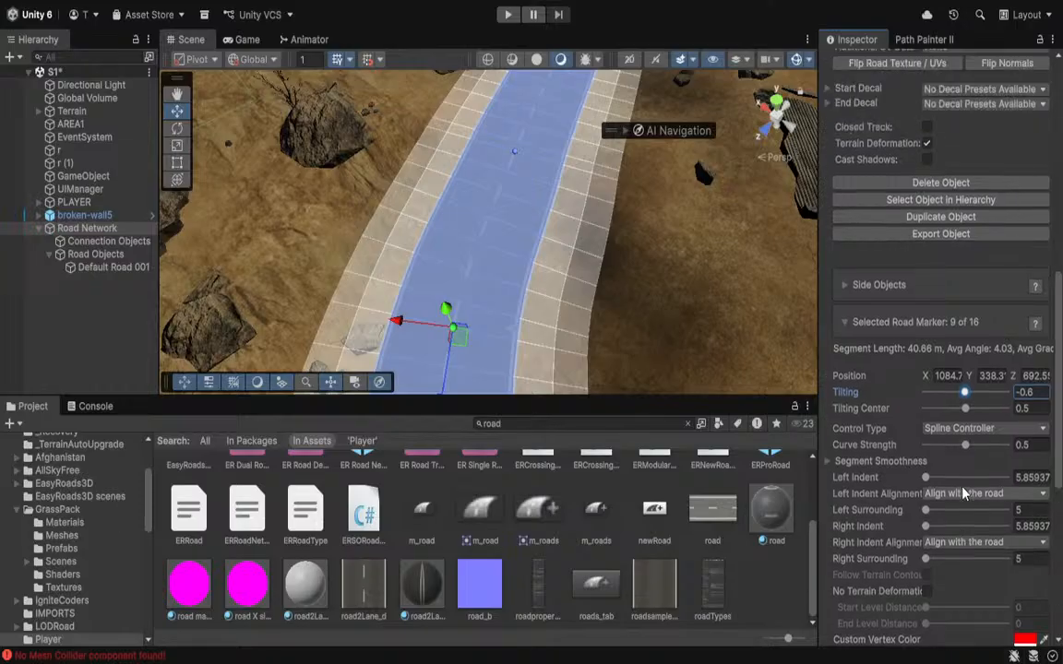
pyautogui.click(848, 288)
pyautogui.click(886, 328)
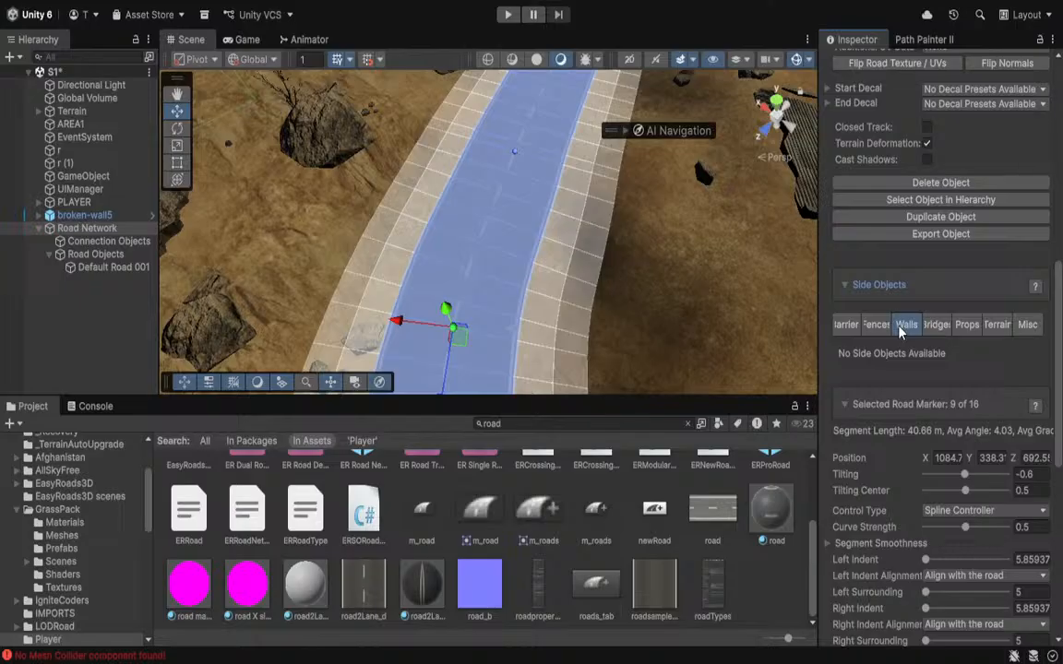
pyautogui.click(996, 326)
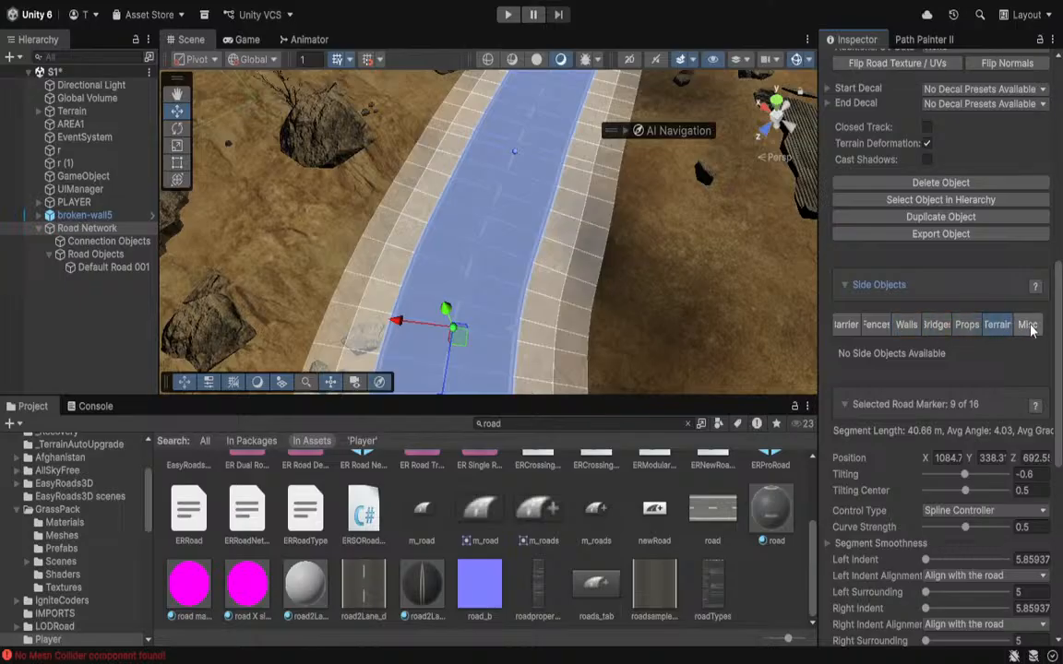
pyautogui.click(857, 286)
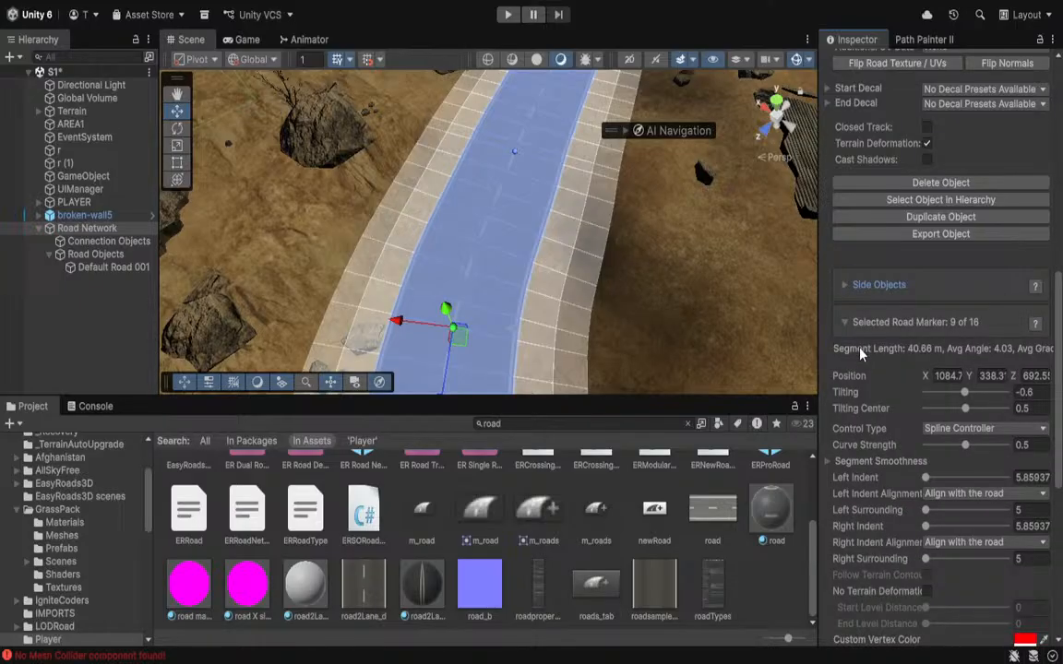
pyautogui.scroll(5, 860, 354)
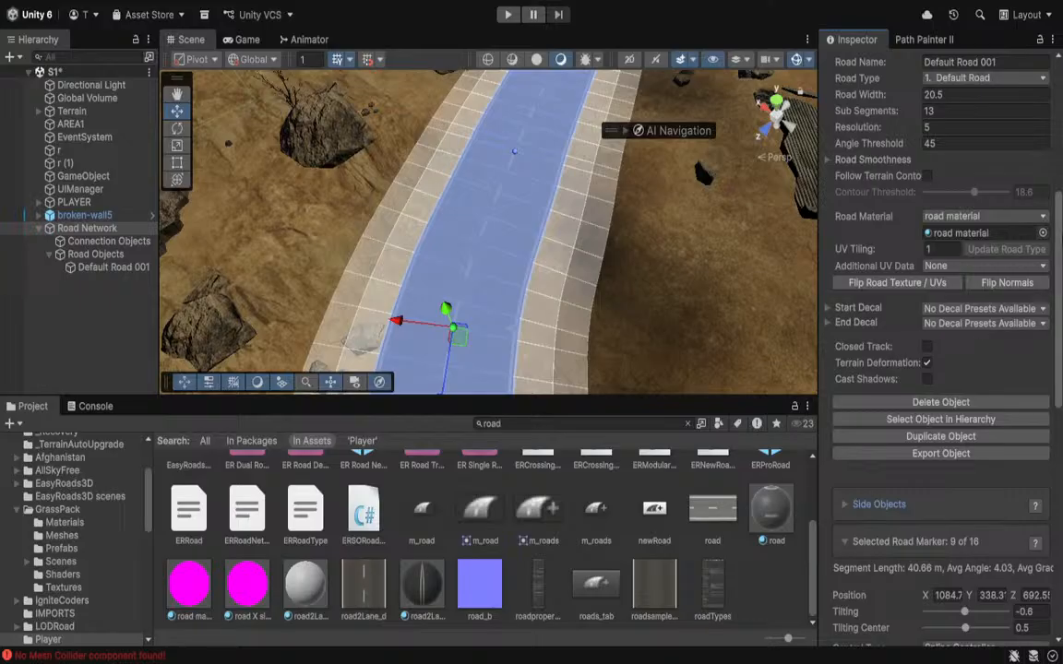
pyautogui.scroll(4, 895, 332)
pyautogui.scroll(2, 890, 300)
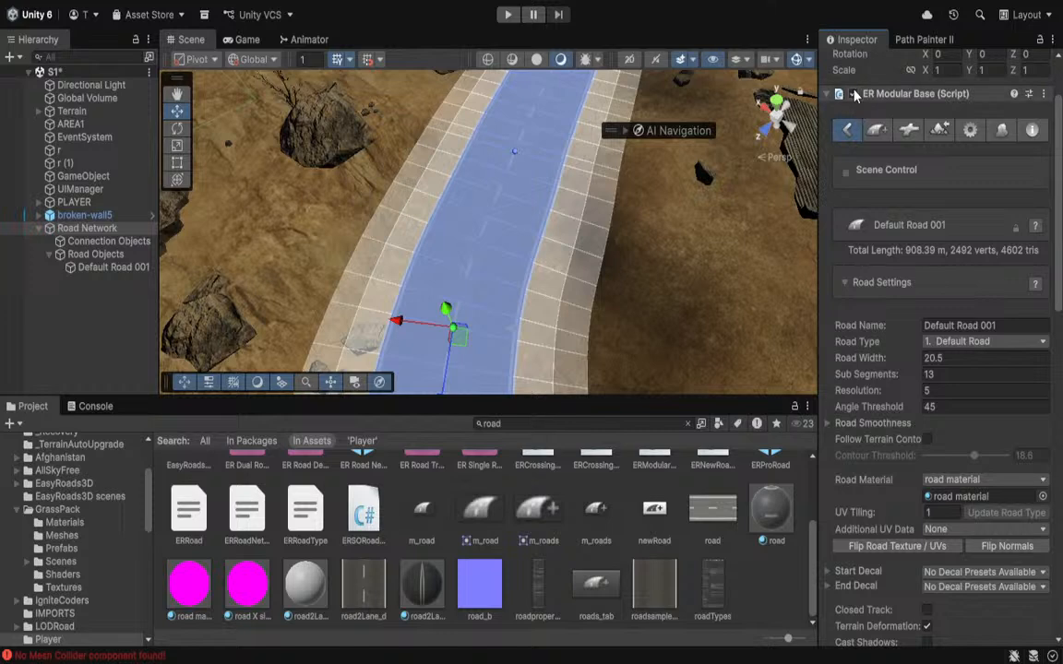
pyautogui.click(909, 129)
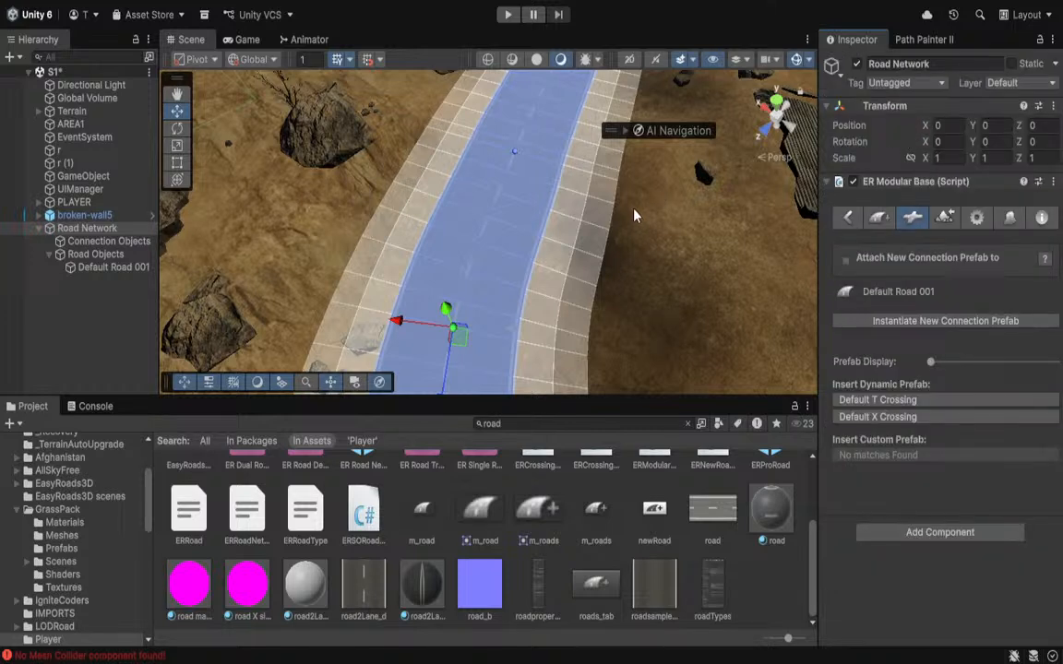
# Create a new Road spline object for the open sand away from the existing road, with the Road Network collapsed.
pyautogui.press('f')
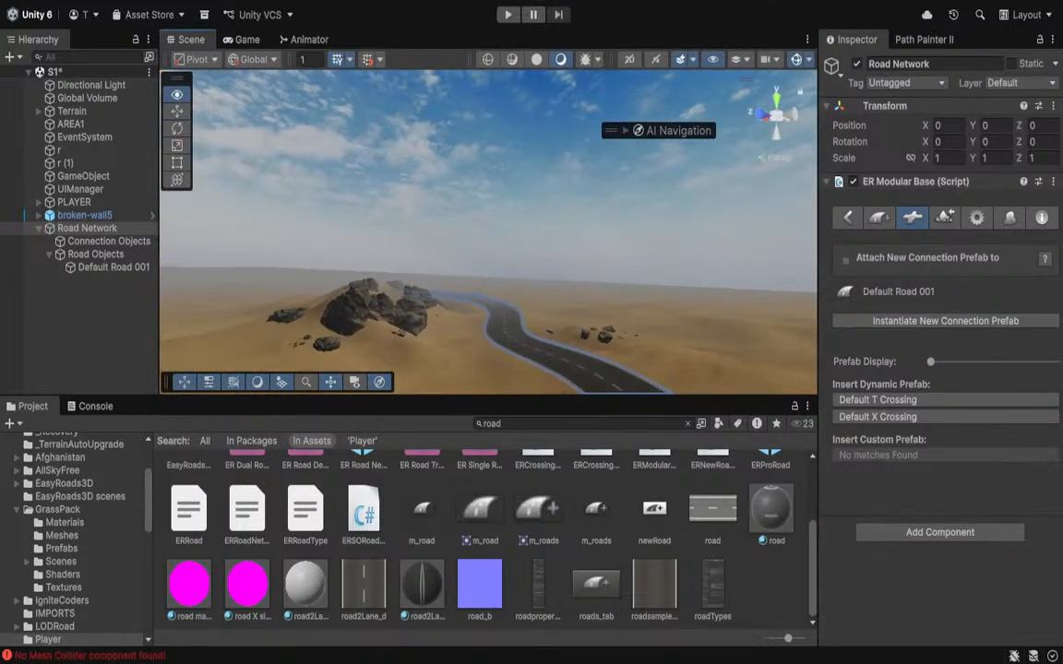
pyautogui.press('w')
pyautogui.moveTo(488, 231); pyautogui.dragTo(414, 11, button='right')
pyautogui.keyDown('alt'); pyautogui.moveTo(369, 234); pyautogui.dragTo(602, 262); pyautogui.keyUp('alt')
pyautogui.moveTo(600, 175); pyautogui.dragTo(71, 221, button='right')
pyautogui.press('s')
pyautogui.press('d')
pyautogui.click(40, 229)
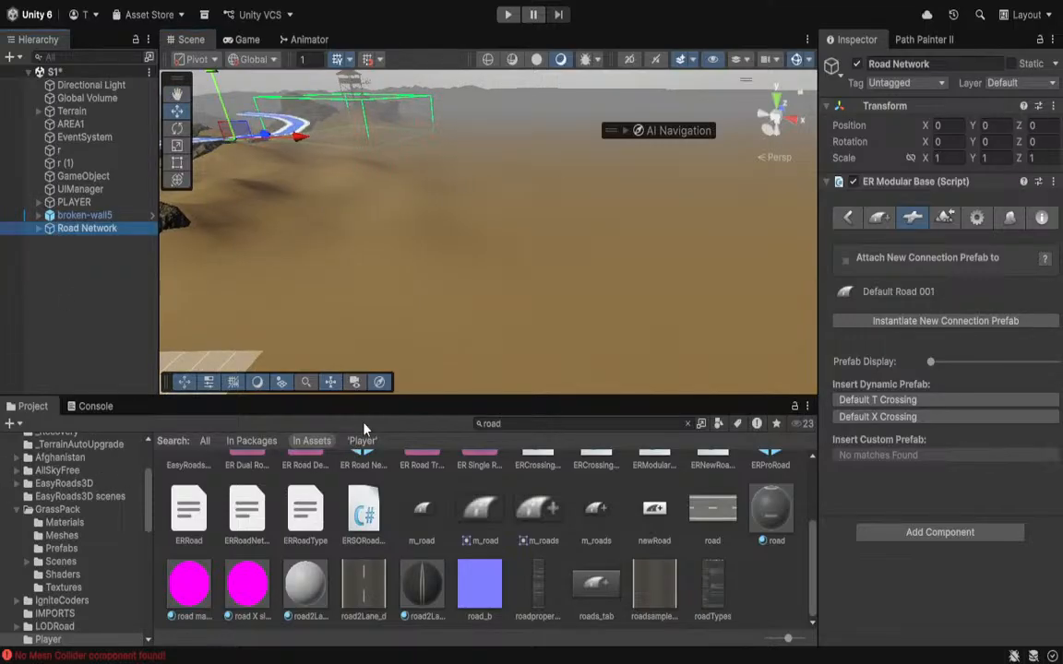
pyautogui.click(332, 380)
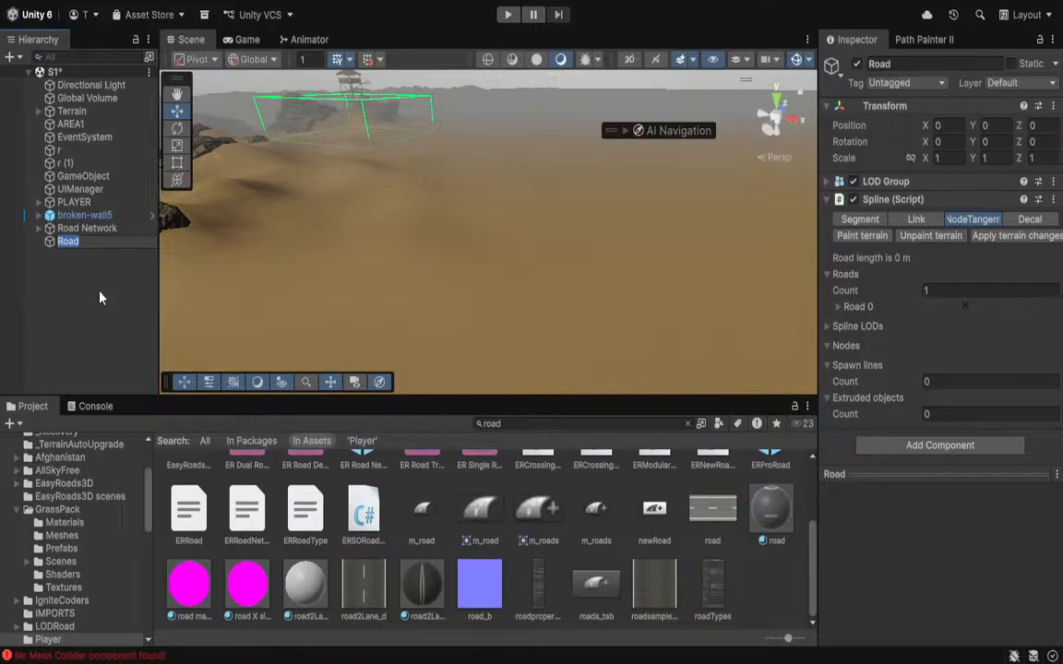
# Lay out the Road spline across the dunes with six nodes, giving a road about 102 m long.
pyautogui.moveTo(703, 247)
pyautogui.mouseDown(button='right')
pyautogui.moveTo(408, 268)
pyautogui.moveTo(444, 166)
pyautogui.moveTo(352, 233)
pyautogui.moveTo(492, 300)
pyautogui.moveTo(607, 208)
pyautogui.moveTo(465, 216)
pyautogui.mouseUp(button='right')
pyautogui.click(494, 303)
pyautogui.click(511, 241)
pyautogui.click(666, 204)
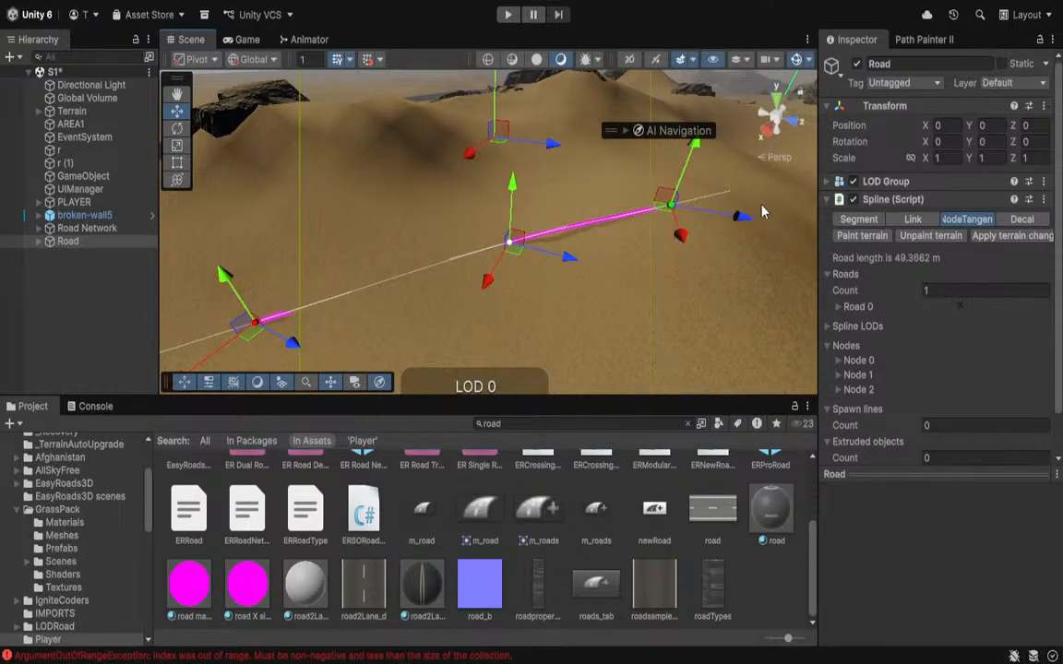
pyautogui.click(743, 225)
pyautogui.moveTo(742, 225); pyautogui.dragTo(650, 254, button='right')
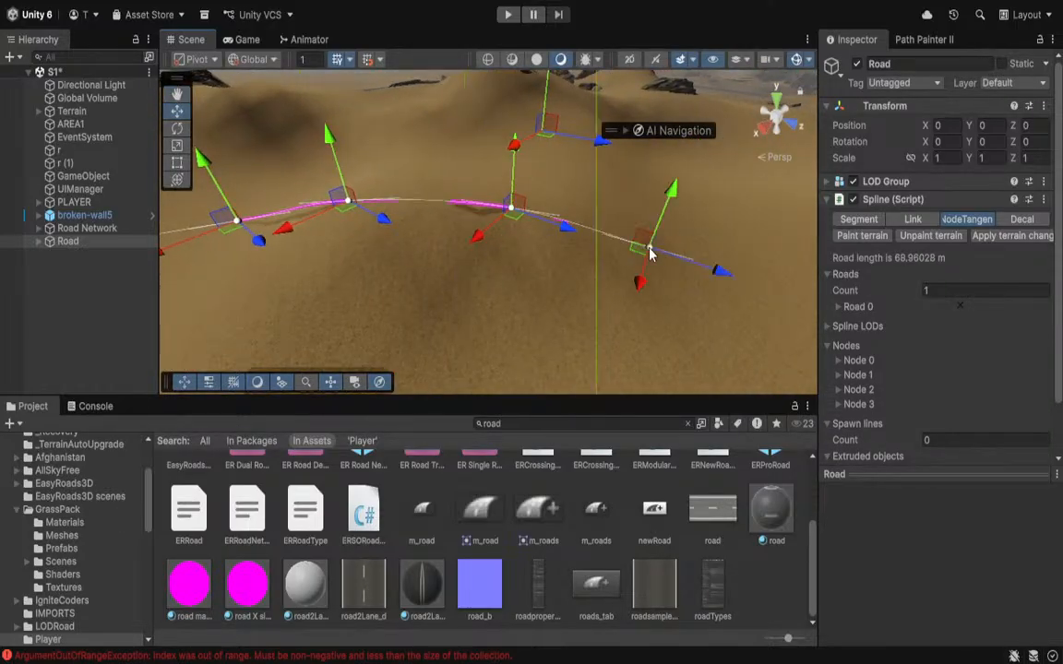
pyautogui.click(650, 253)
pyautogui.click(754, 276)
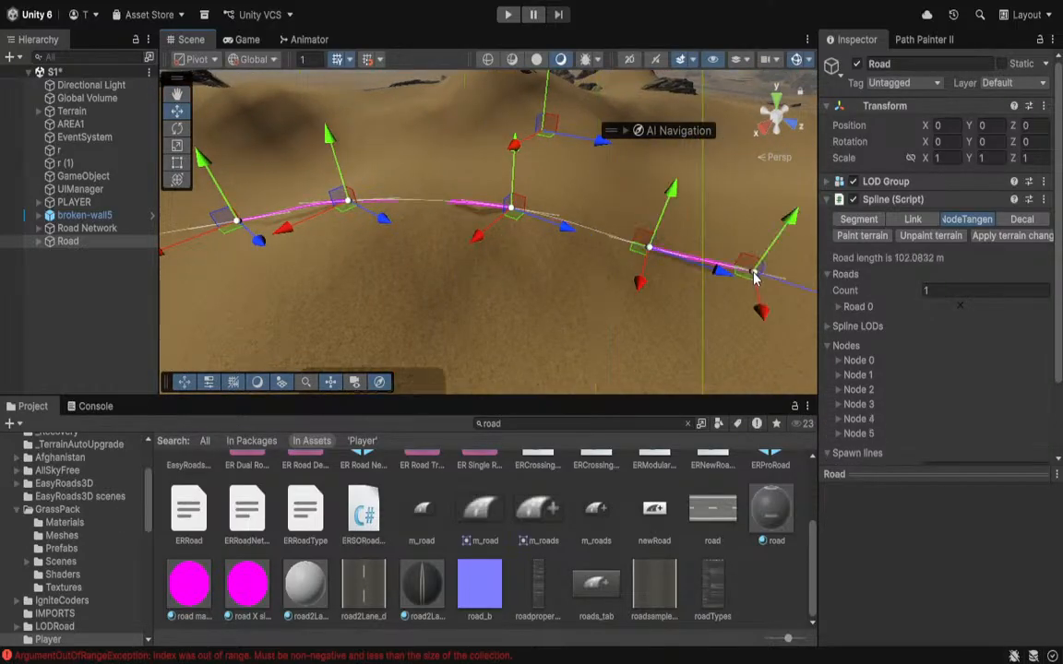
# Set Road 0's width scale to 20 and paint the terrain under the road.
pyautogui.click(839, 307)
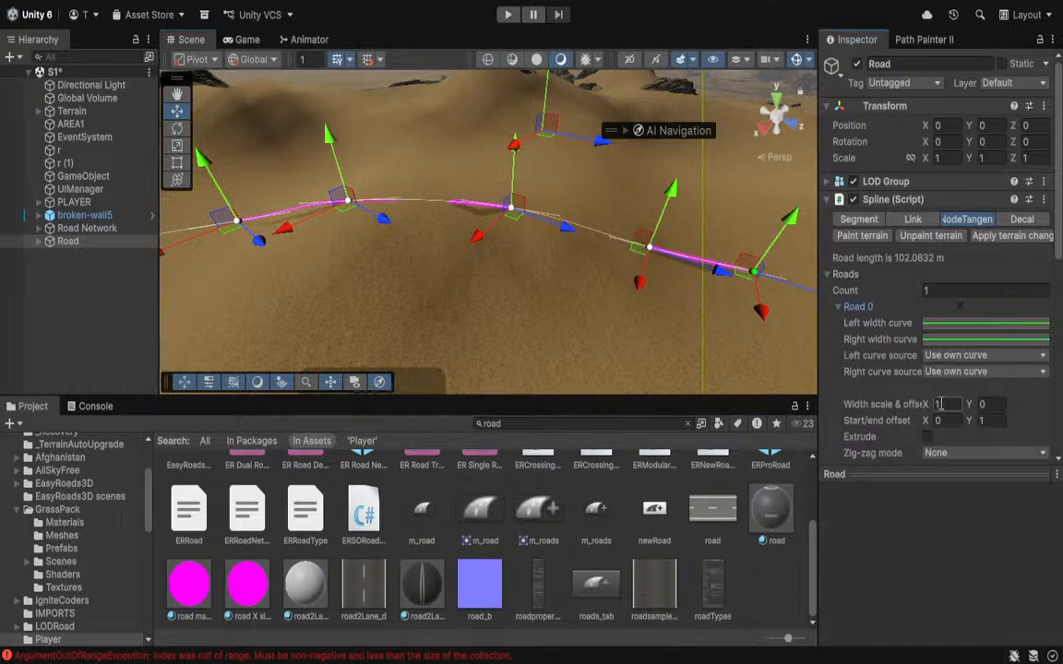
pyautogui.write('20')
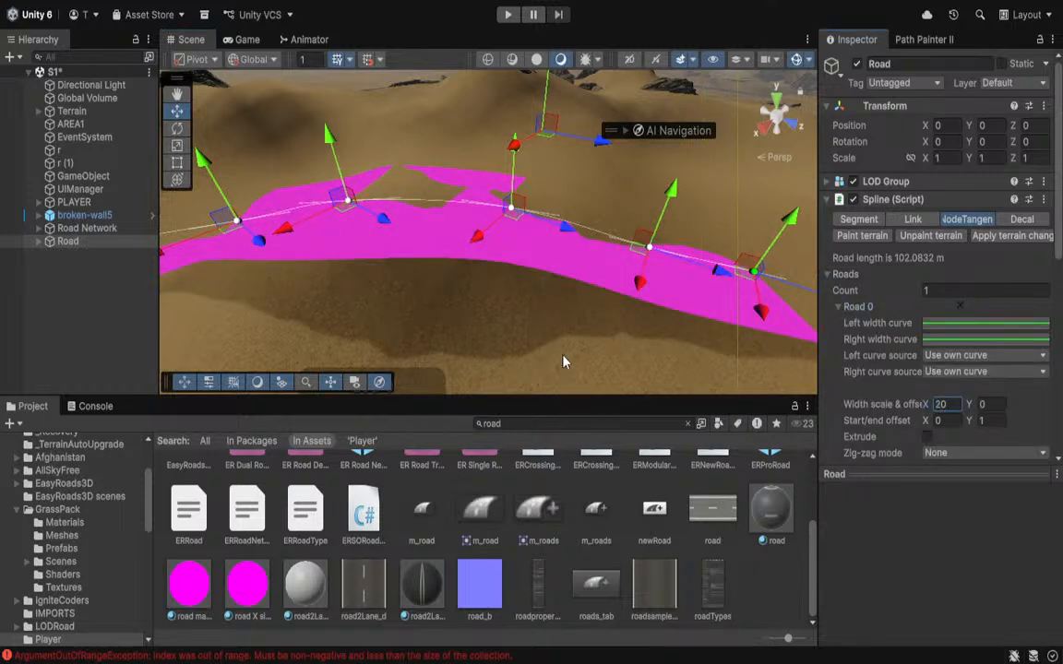
pyautogui.moveTo(564, 361); pyautogui.dragTo(437, 284, button='right')
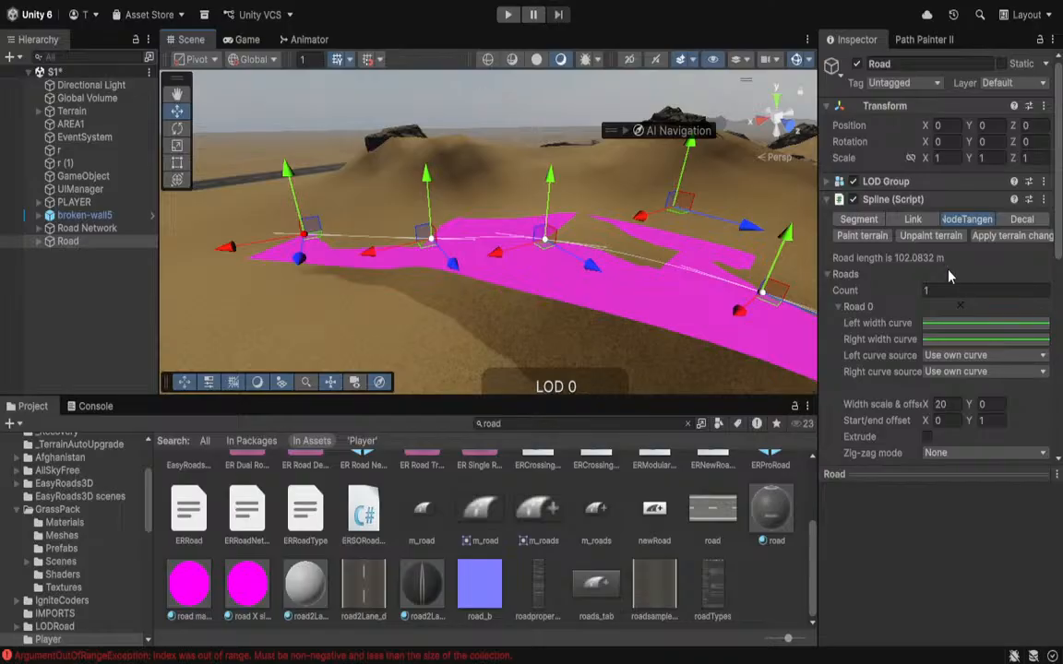
pyautogui.click(851, 242)
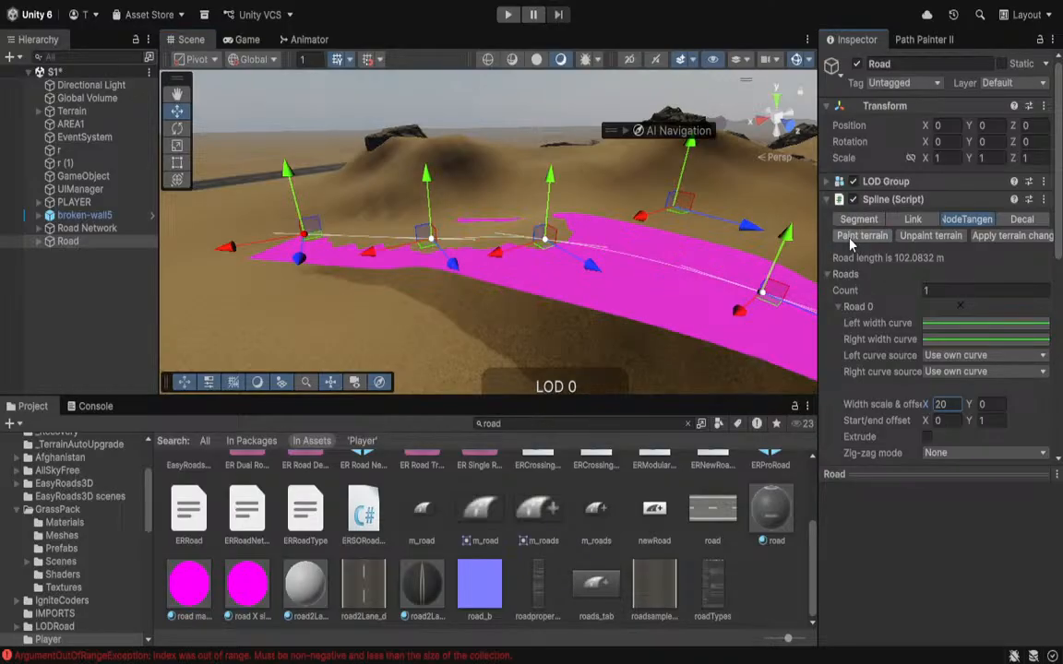
pyautogui.moveTo(580, 293)
pyautogui.mouseDown(button='right')
pyautogui.moveTo(510, 316)
pyautogui.moveTo(885, 378)
pyautogui.moveTo(835, 262)
pyautogui.moveTo(664, 326)
pyautogui.moveTo(644, 302)
pyautogui.moveTo(669, 294)
pyautogui.moveTo(786, 392)
pyautogui.mouseUp(button='right')
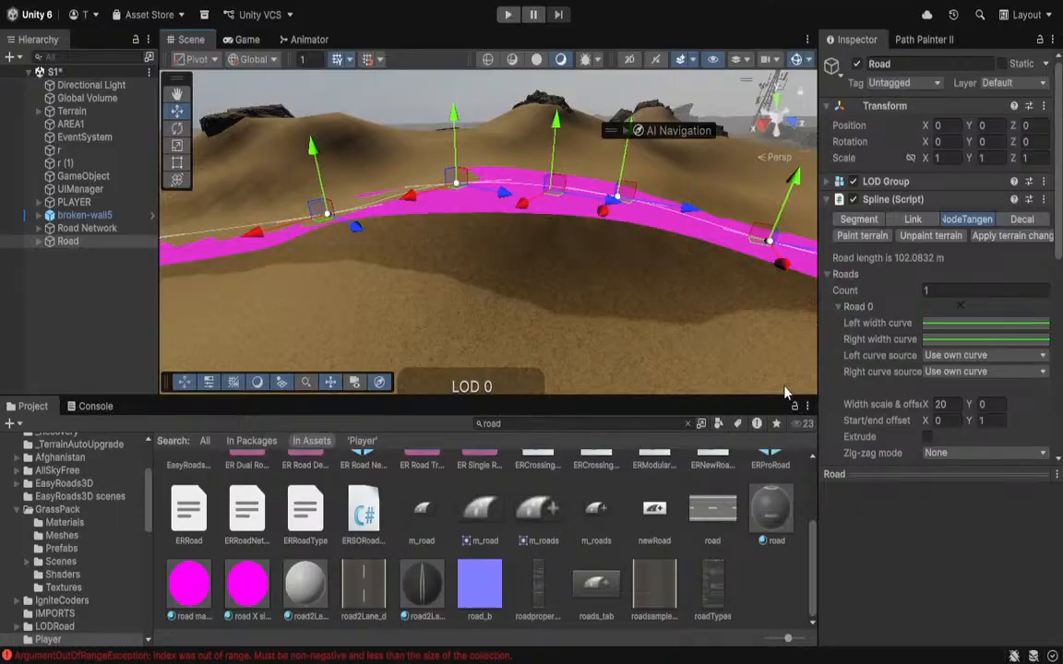
# Enable Extrude for Road 0 and set its extrusion to 0.23.
pyautogui.scroll(-3, 894, 447)
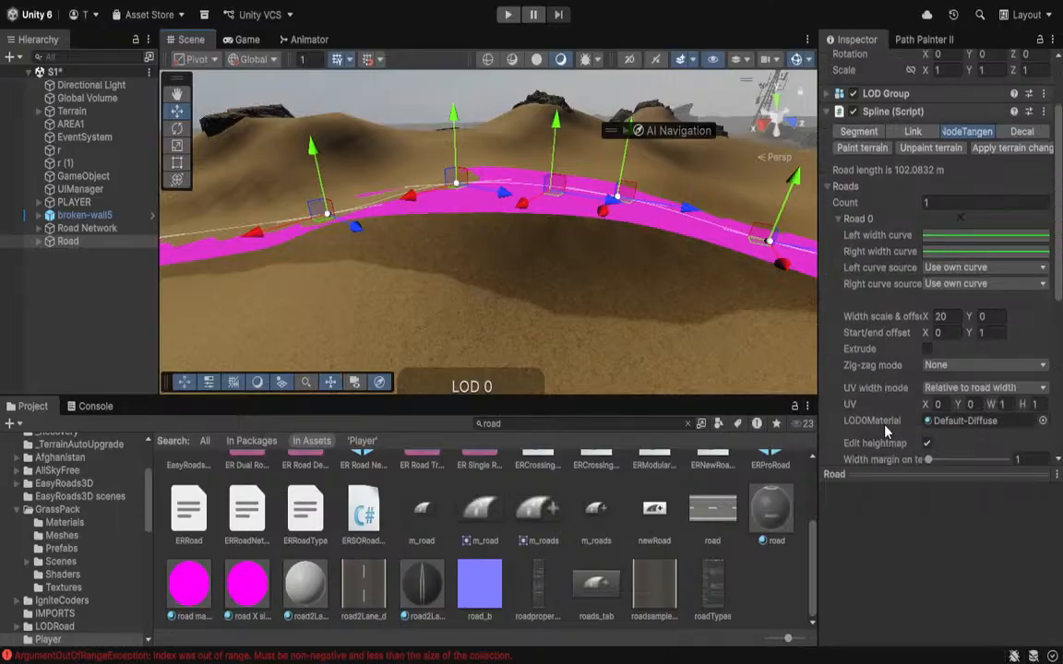
pyautogui.click(926, 349)
pyautogui.click(926, 350)
pyautogui.click(927, 350)
pyautogui.scroll(-3, 913, 360)
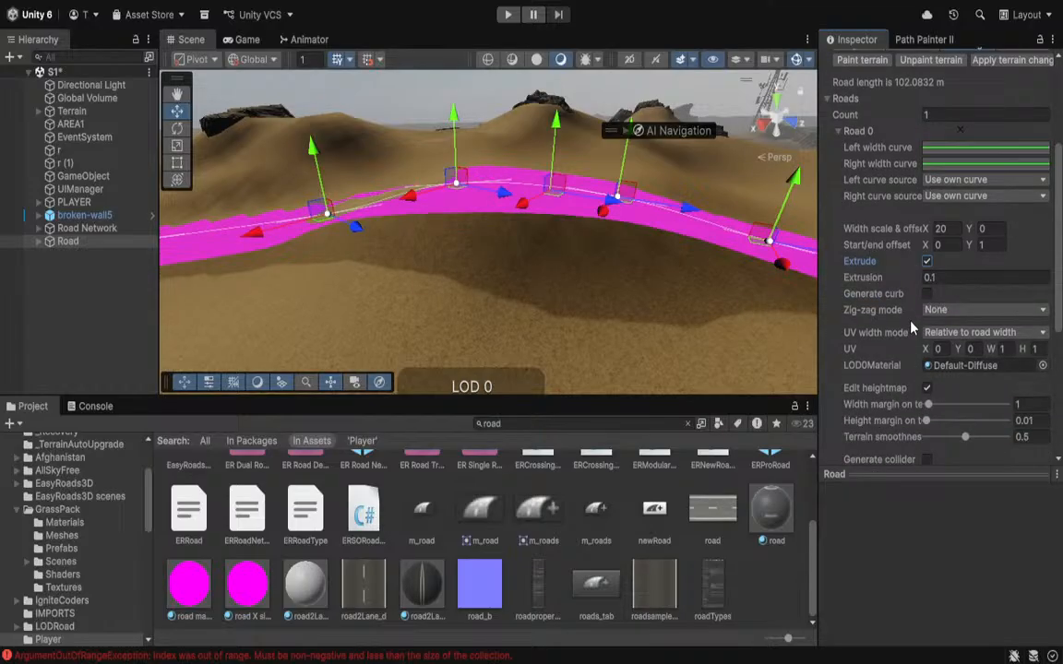
pyautogui.moveTo(886, 281); pyautogui.dragTo(893, 293)
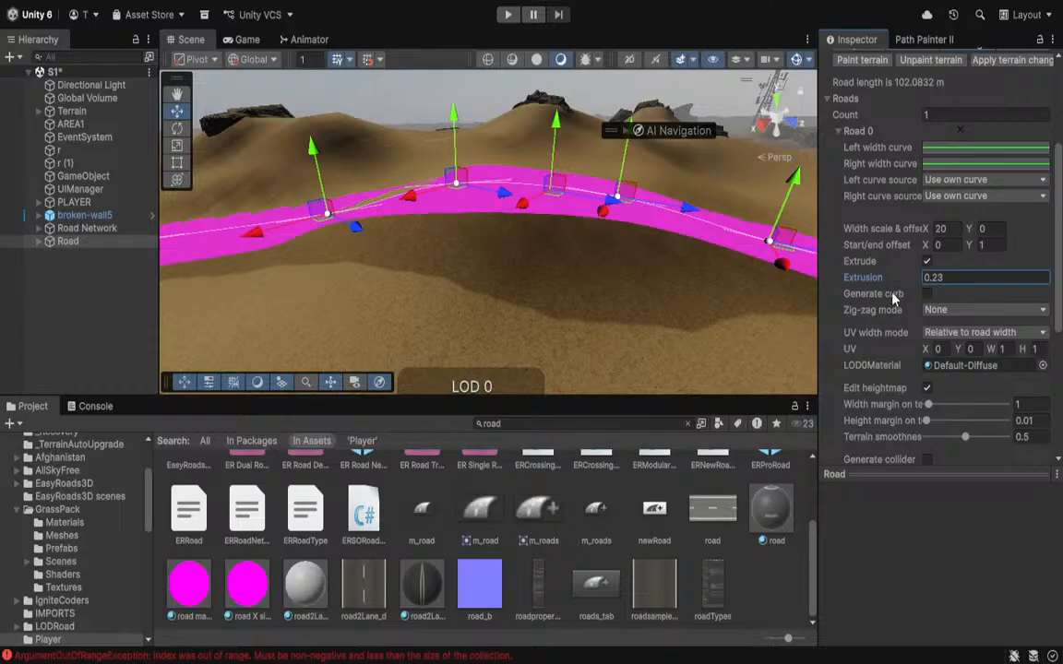
# Set Road 0's terrain width margin to 6.1, height margin to 0.331 and terrain smoothness to 0.5, and paint the terrain again.
pyautogui.scroll(-1, 883, 349)
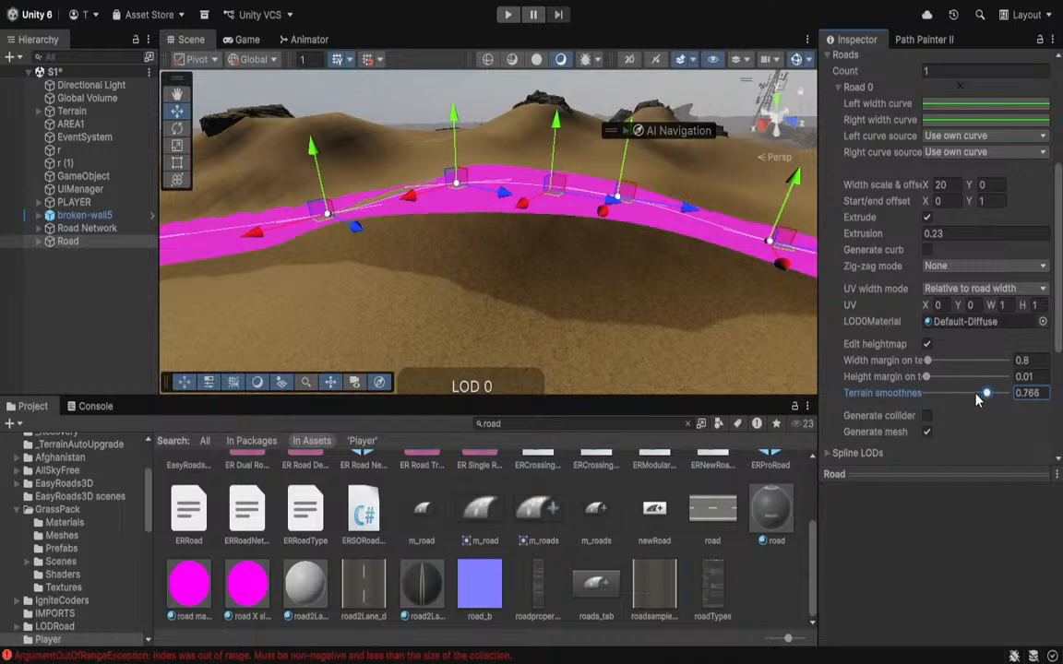
pyautogui.click(964, 393)
pyautogui.moveTo(926, 377); pyautogui.dragTo(944, 360)
pyautogui.scroll(-5, 930, 403)
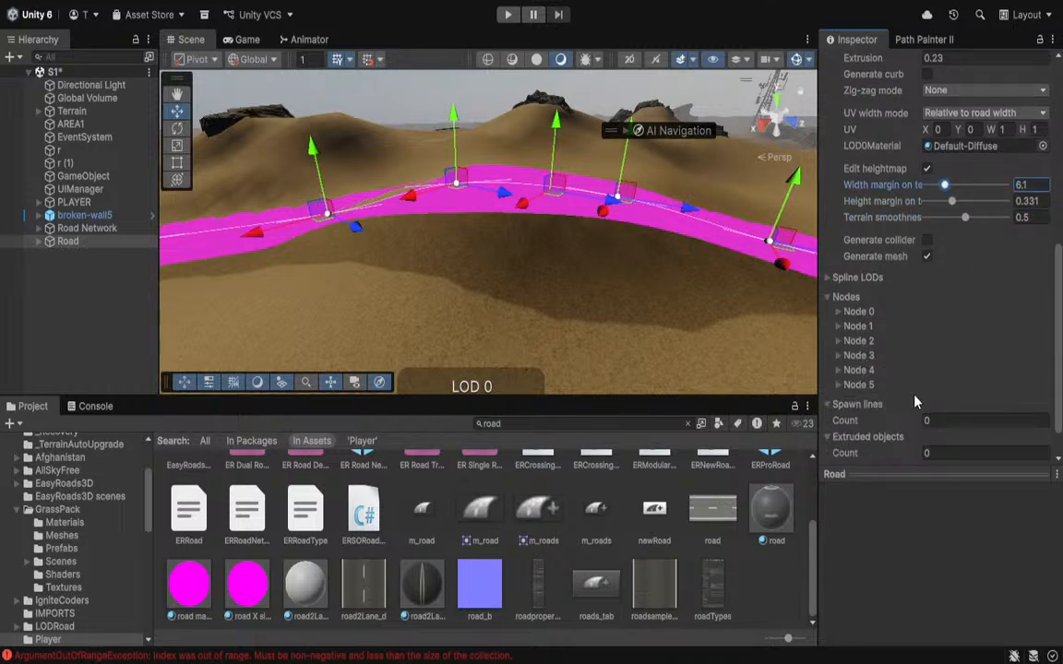
pyautogui.scroll(8, 895, 378)
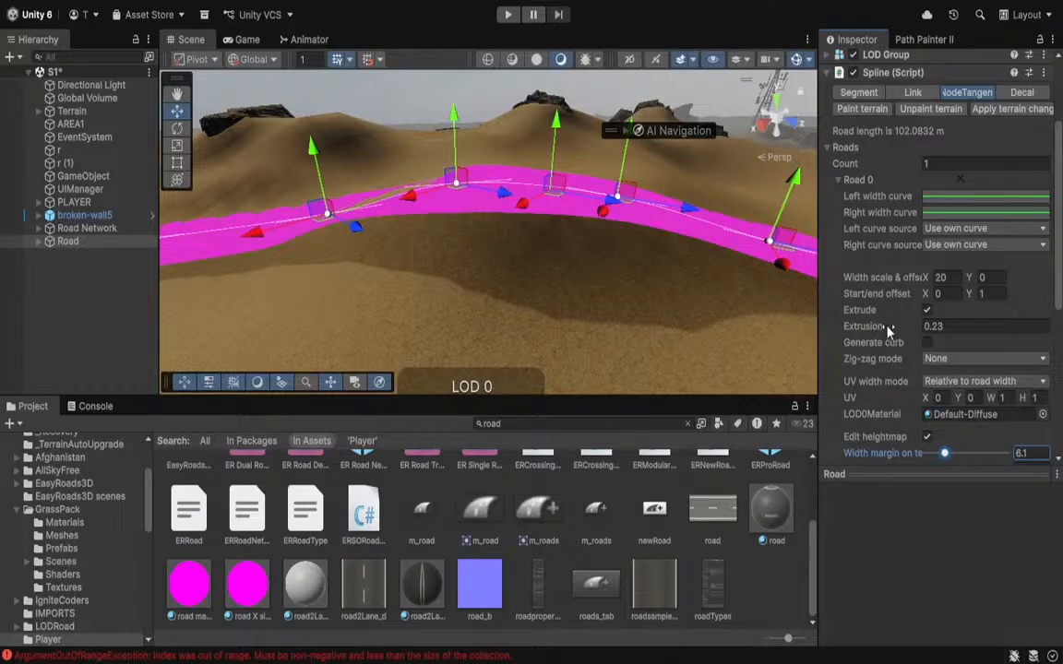
pyautogui.scroll(2, 857, 305)
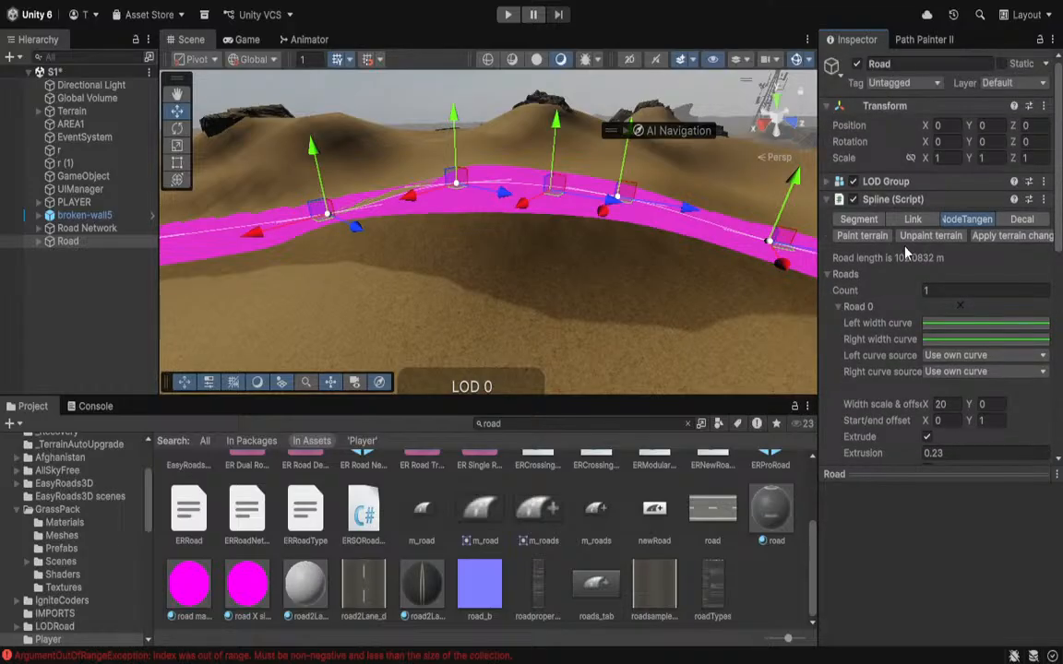
pyautogui.click(864, 237)
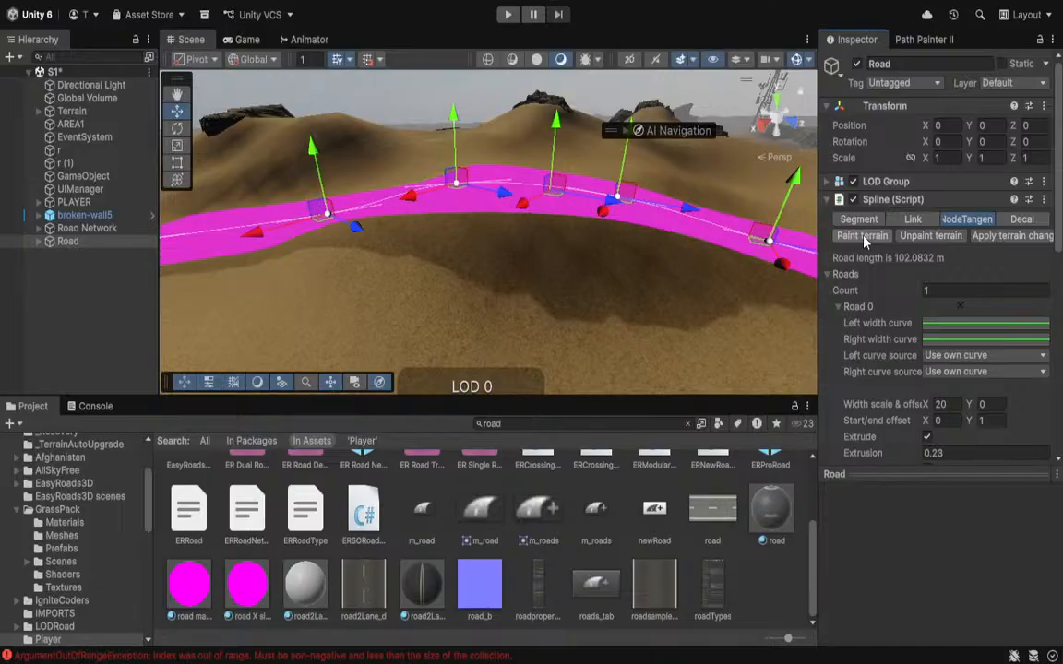
# Lower the spline node just past the dune crest slightly and repaint the terrain to match.
pyautogui.moveTo(687, 248); pyautogui.dragTo(533, 186, button='right')
pyautogui.press('w')
pyautogui.press('d')
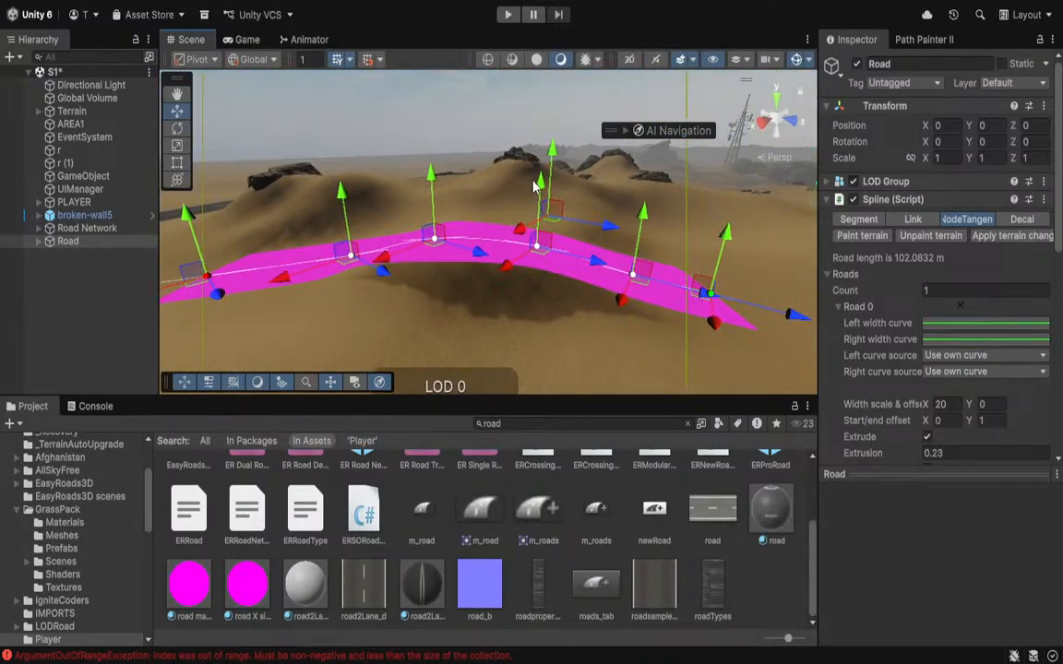
pyautogui.moveTo(533, 186); pyautogui.dragTo(587, 242)
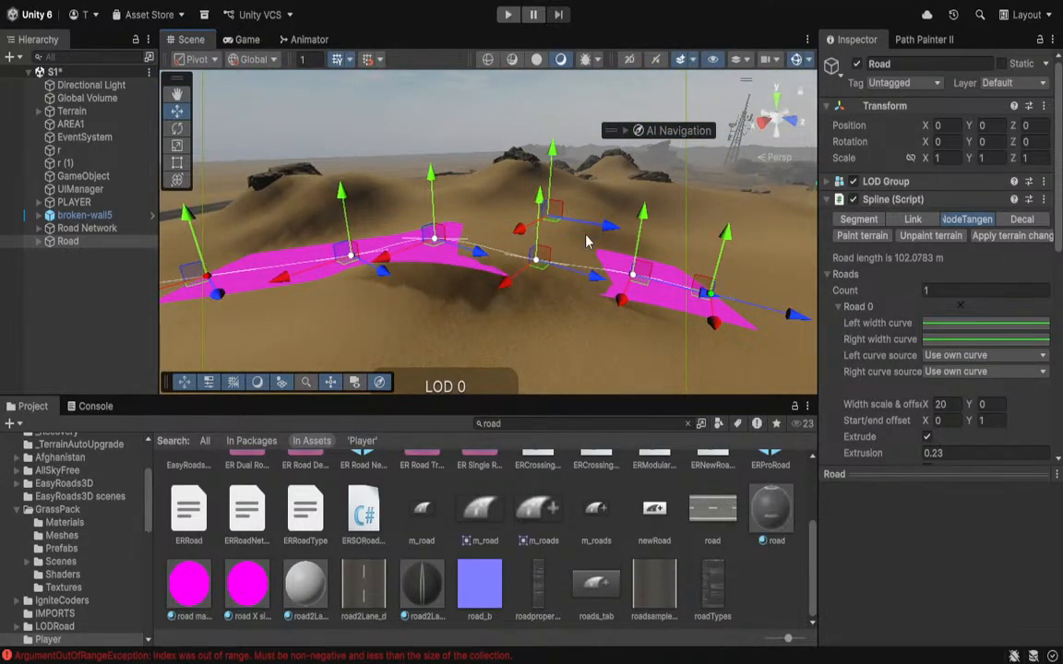
pyautogui.click(860, 237)
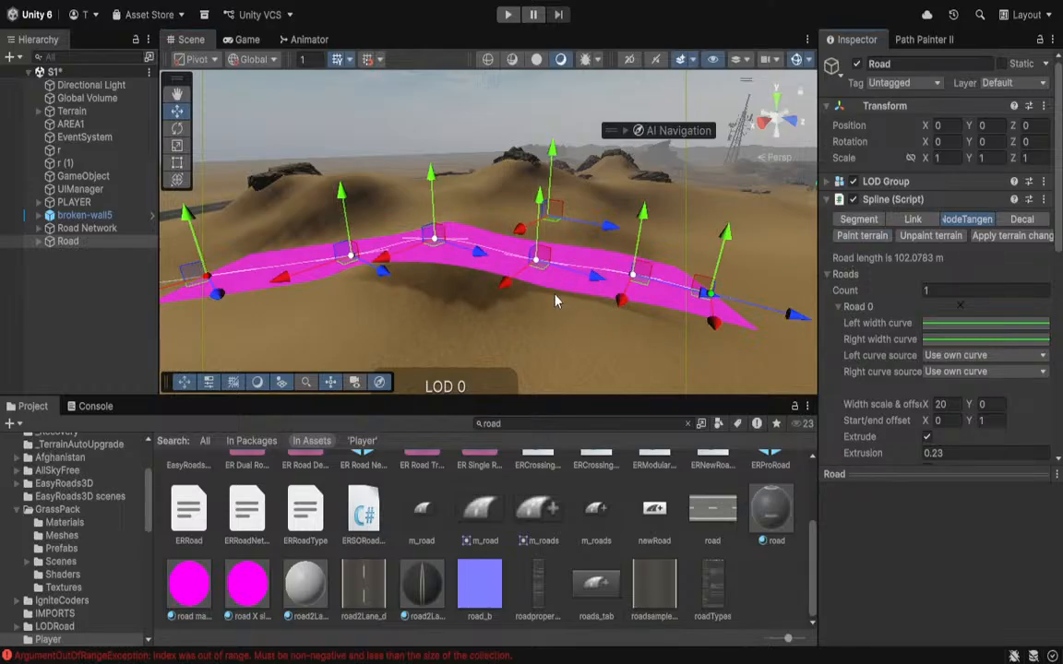
# Lower that node further along with the next node beyond it, and refit the terrain to the road.
pyautogui.moveTo(556, 299)
pyautogui.mouseDown(button='right')
pyautogui.moveTo(521, 295)
pyautogui.moveTo(536, 294)
pyautogui.mouseUp(button='right')
pyautogui.moveTo(531, 203); pyautogui.dragTo(539, 229)
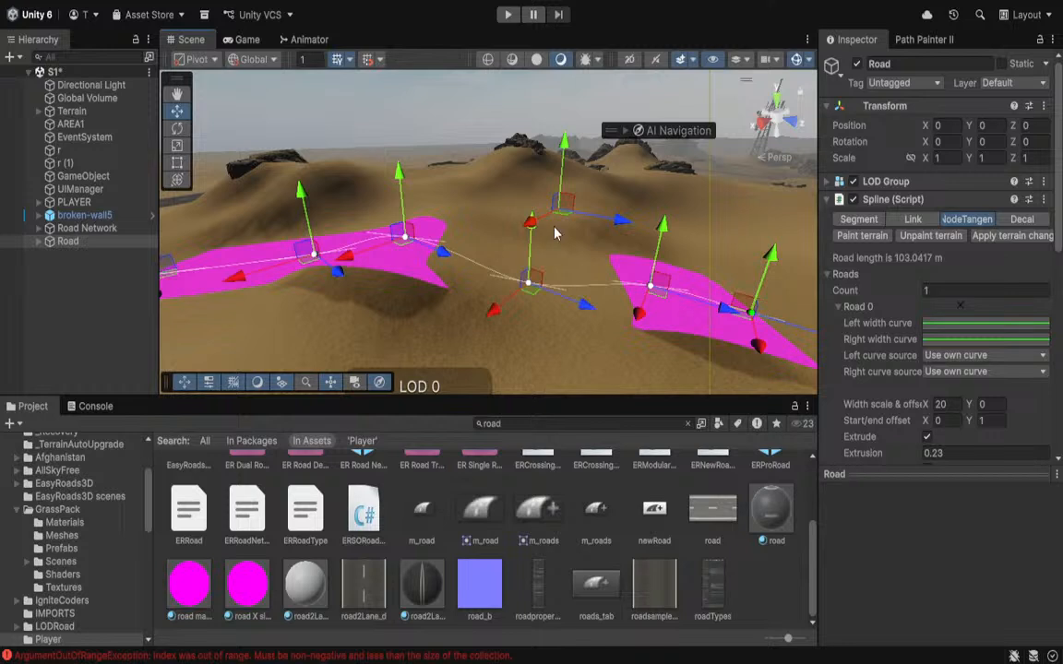
pyautogui.moveTo(678, 238); pyautogui.dragTo(668, 259)
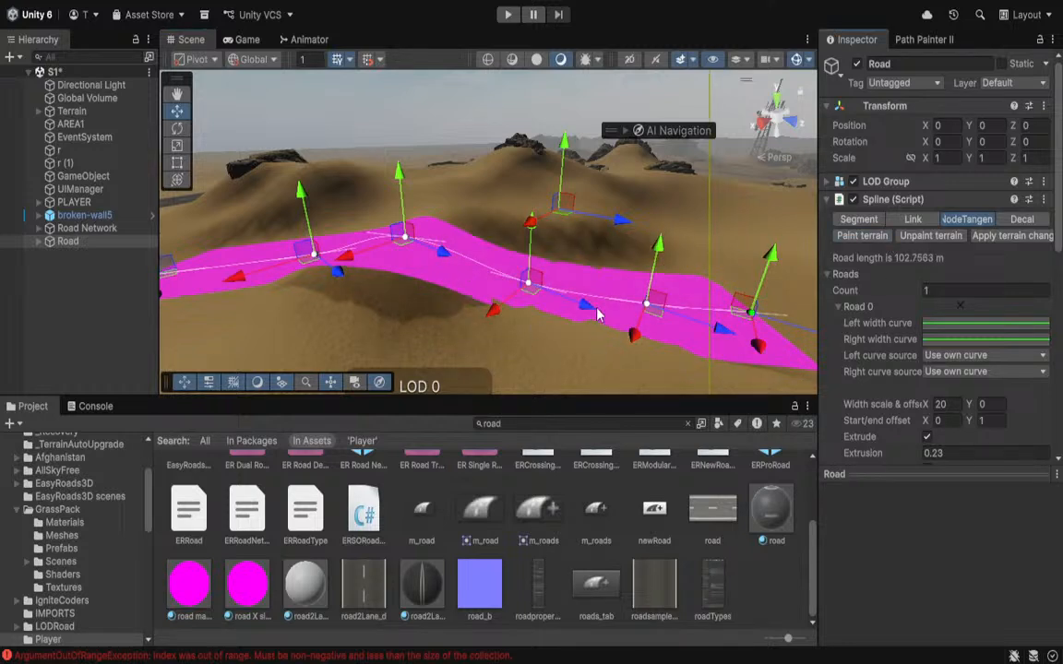
pyautogui.click(641, 457)
pyautogui.moveTo(507, 333); pyautogui.dragTo(462, 318, button='right')
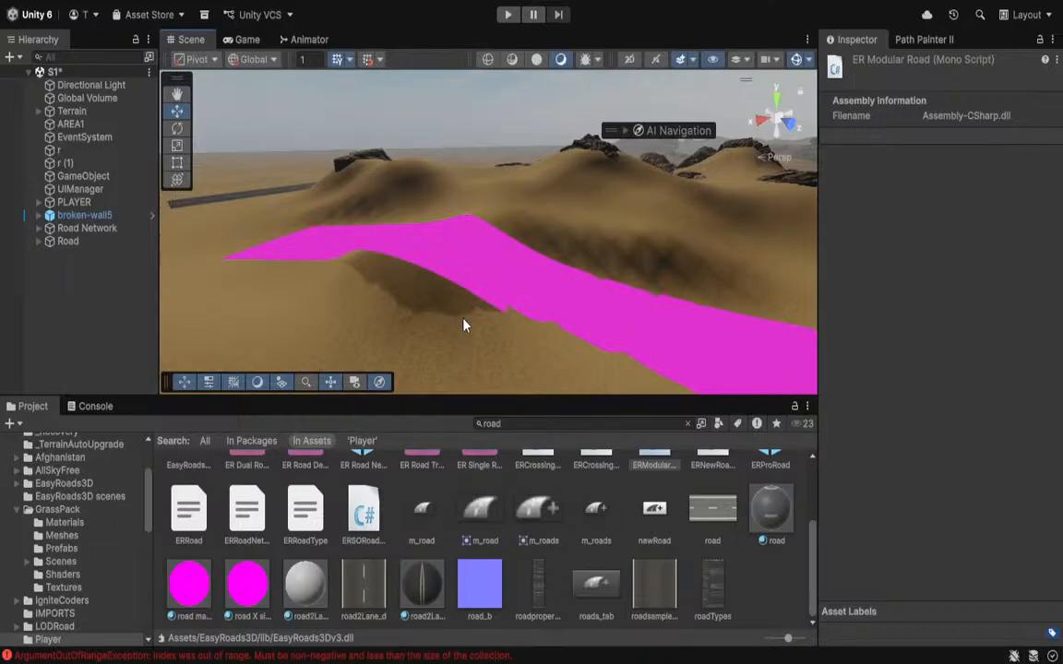
# Reselect the Road spline and apply the road2Lane_d texture onto its surface close to the node beyond the dip.
pyautogui.click(68, 241)
pyautogui.click(67, 242)
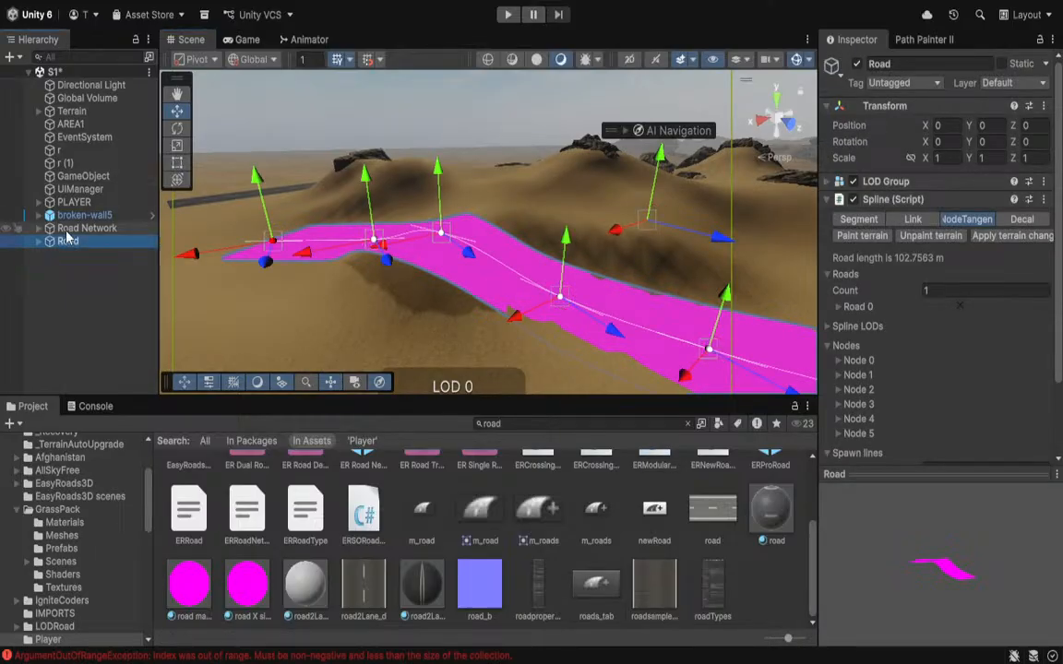
pyautogui.click(130, 273)
pyautogui.click(75, 245)
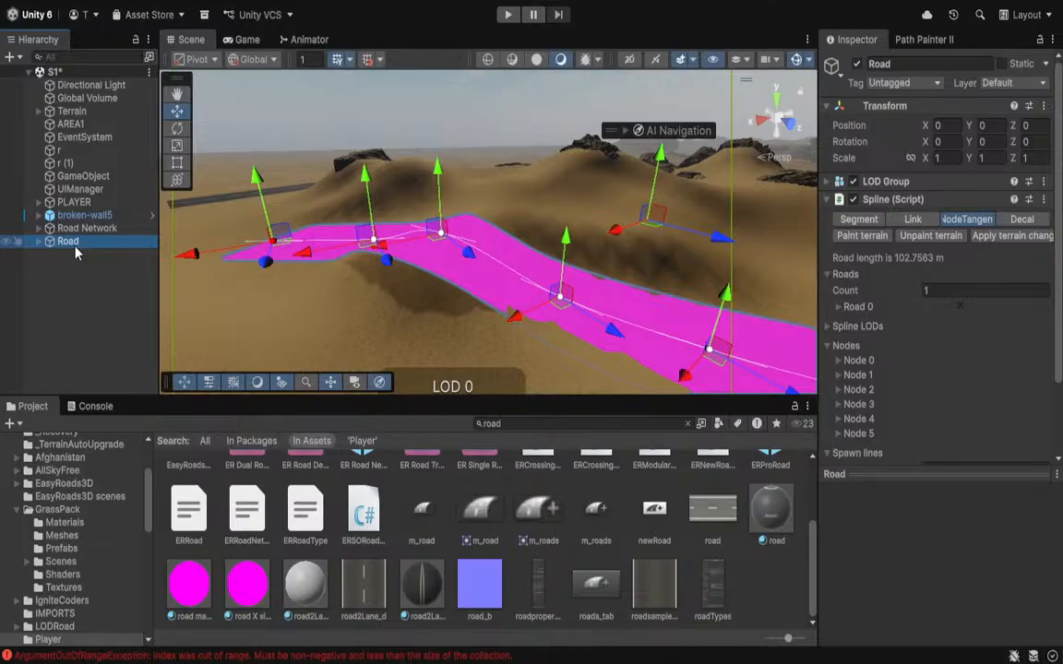
pyautogui.moveTo(422, 275); pyautogui.dragTo(424, 325, button='right')
pyautogui.press('w')
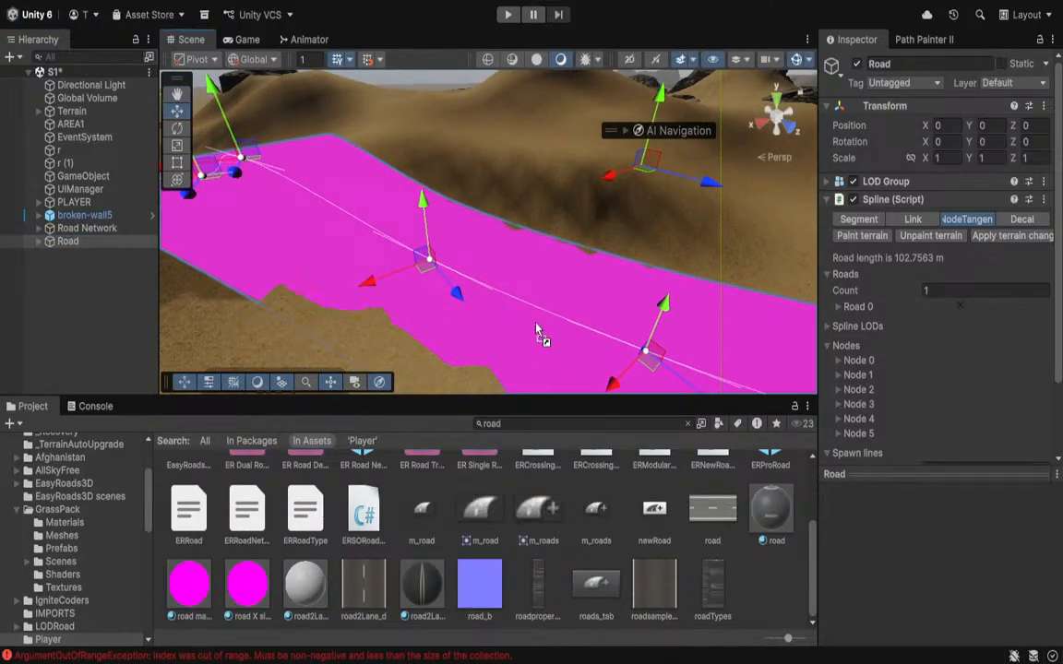
pyautogui.click(597, 362)
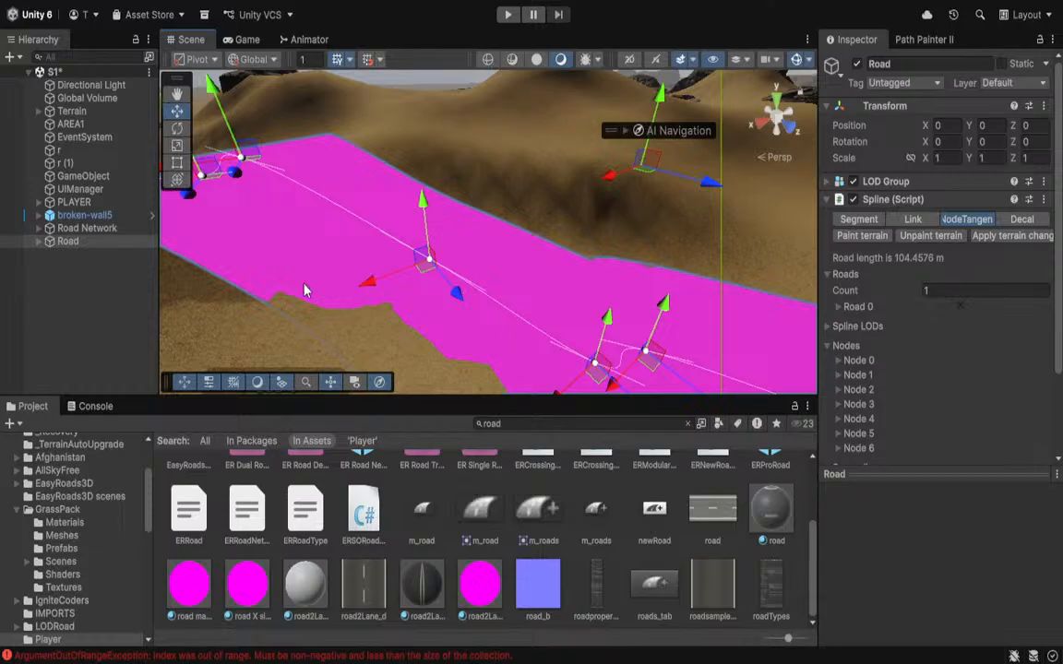
# Select the Road0_LOD0 mesh under Road, try the road2Lane_d texture on it, and apply the road texture instead.
pyautogui.click(41, 243)
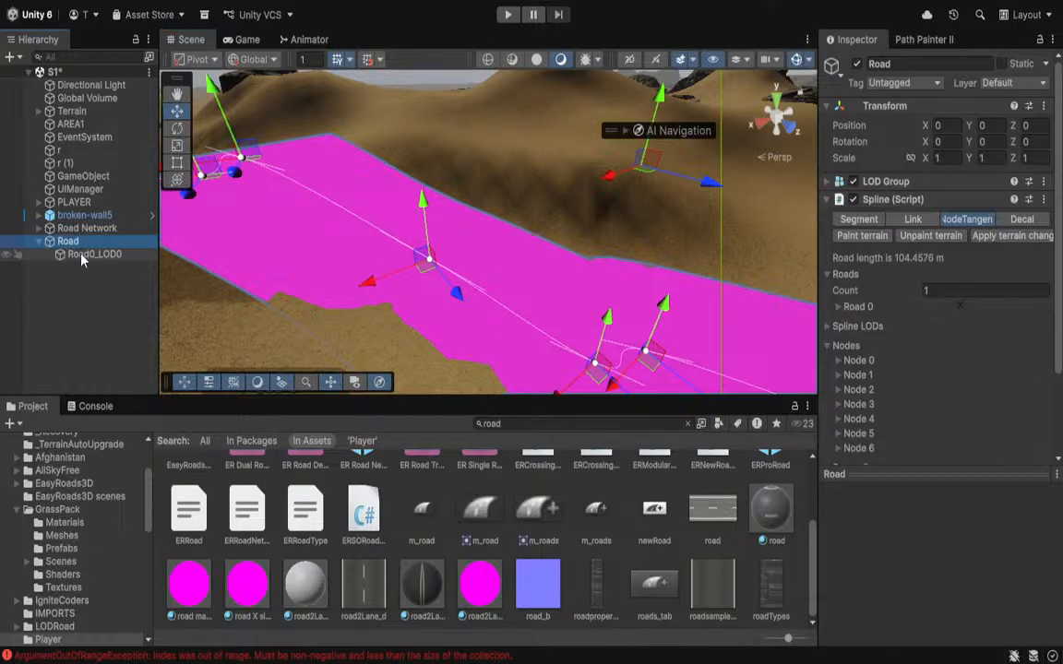
pyautogui.click(85, 255)
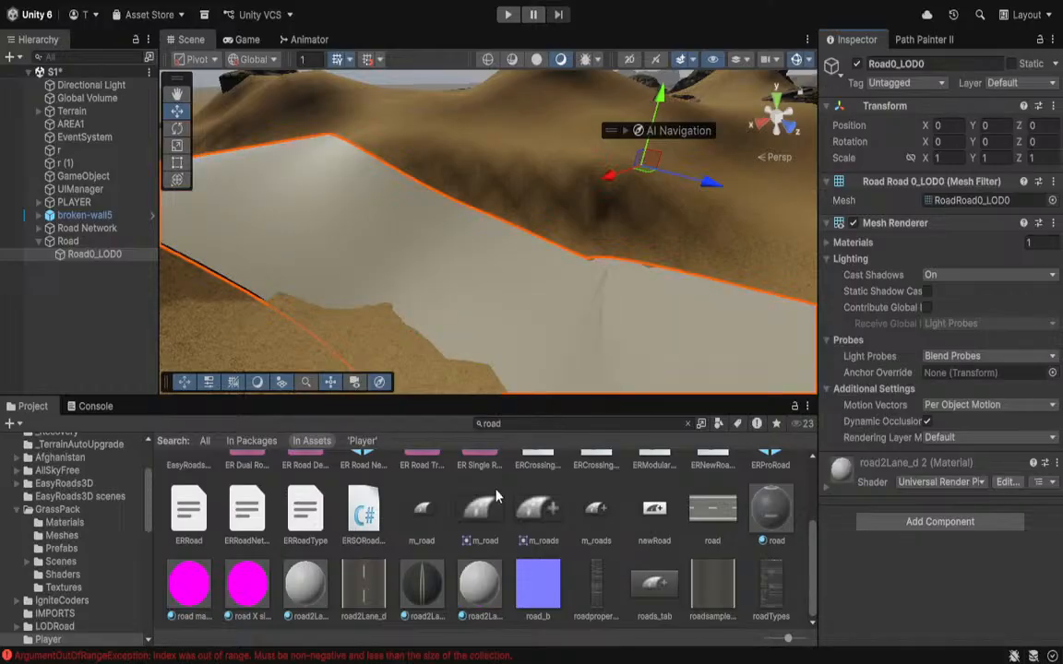
pyautogui.moveTo(450, 463); pyautogui.dragTo(570, 318)
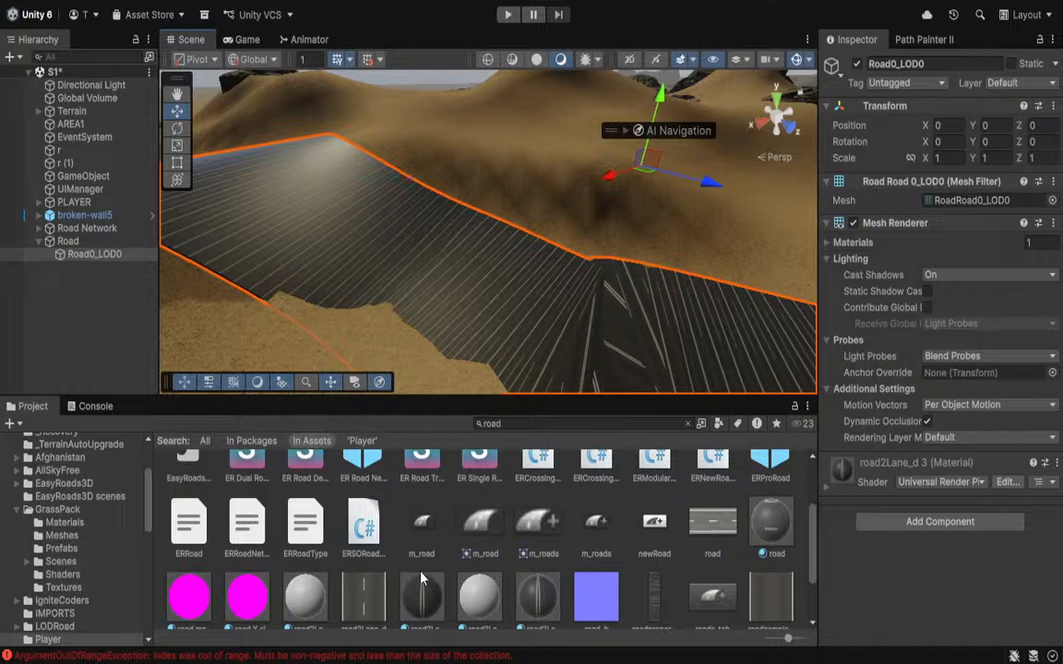
pyautogui.moveTo(365, 593); pyautogui.dragTo(600, 313)
pyautogui.moveTo(601, 313); pyautogui.dragTo(631, 348, button='right')
pyautogui.moveTo(697, 520); pyautogui.dragTo(655, 294)
pyautogui.moveTo(655, 295); pyautogui.dragTo(752, 354, button='right')
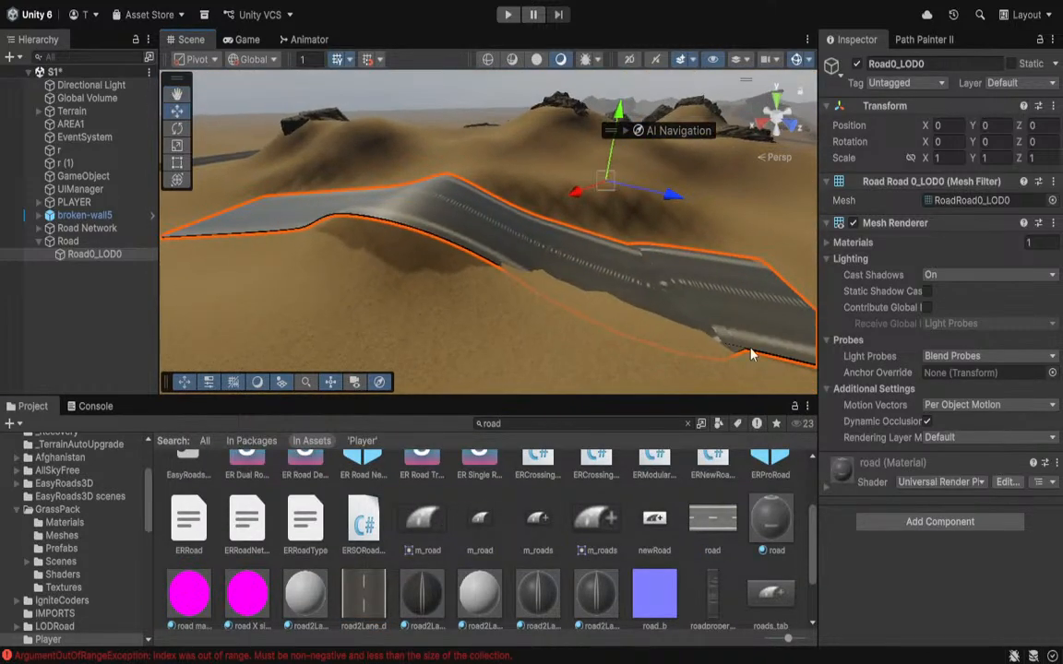
# Expand the road material's settings and set its surface X tiling to 0.09.
pyautogui.click(825, 489)
pyautogui.scroll(-5, 902, 537)
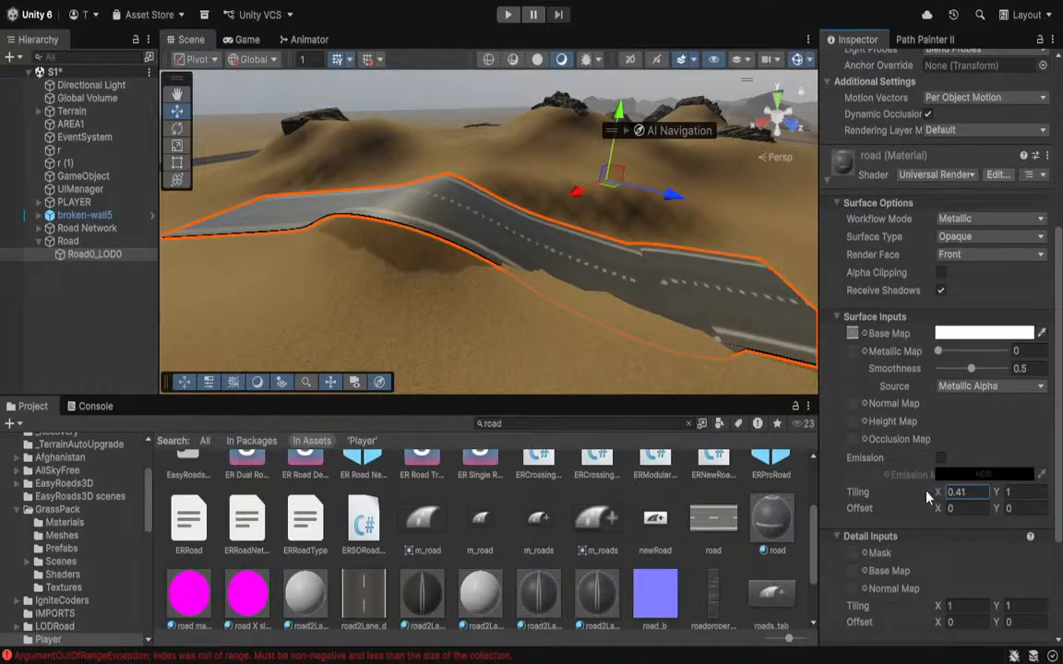
pyautogui.moveTo(927, 496); pyautogui.dragTo(919, 495)
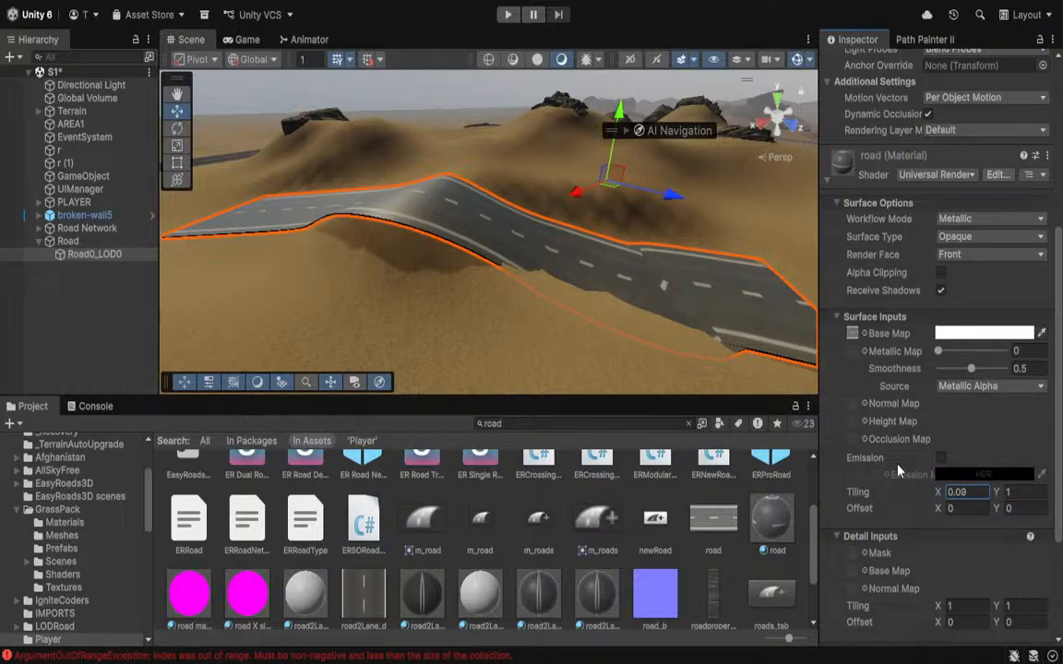
# Examine the road's lane markings and terrain fit along its length, and the road material's remaining settings.
pyautogui.moveTo(503, 208); pyautogui.dragTo(323, 187, button='right')
pyautogui.press('w')
pyautogui.press('s')
pyautogui.scroll(-5, 955, 398)
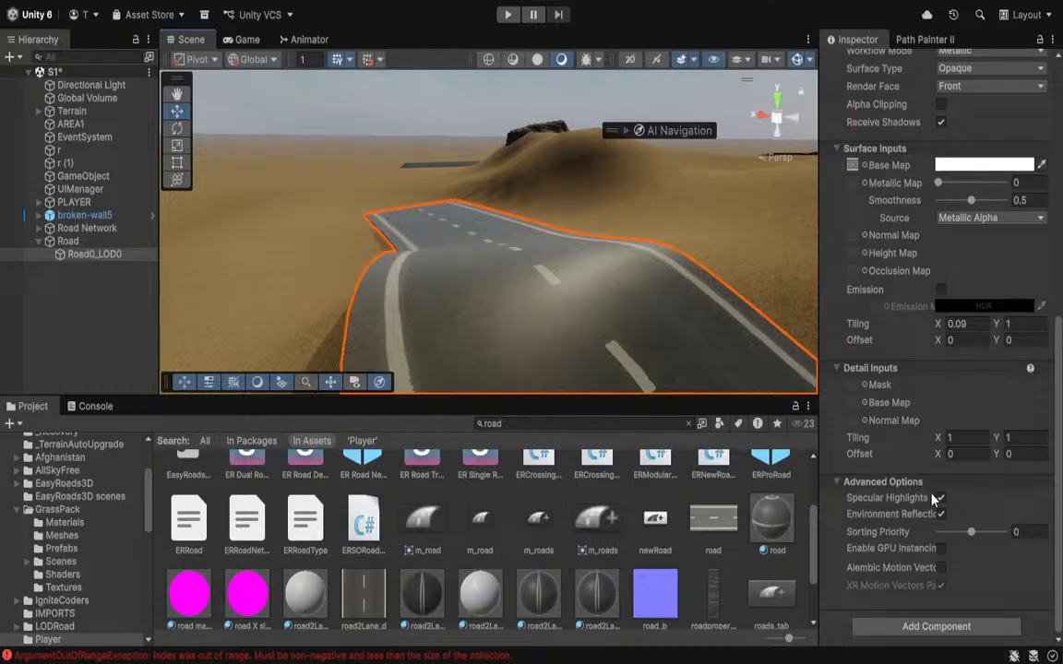
pyautogui.scroll(4, 933, 498)
pyautogui.scroll(5, 903, 298)
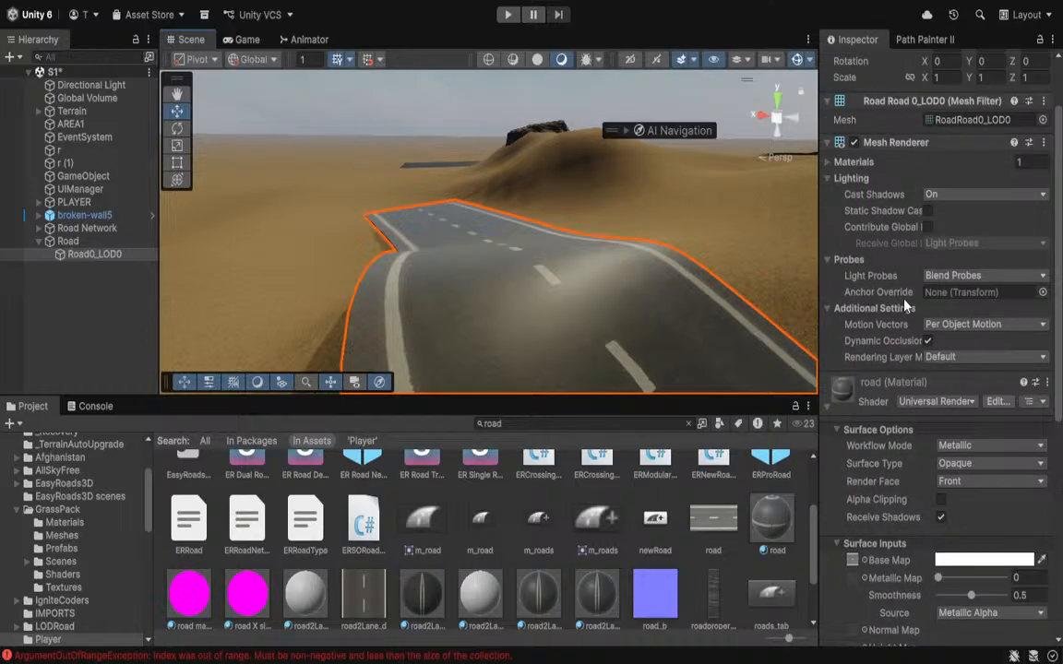
pyautogui.press('s')
pyautogui.moveTo(624, 220); pyautogui.dragTo(827, 318, button='right')
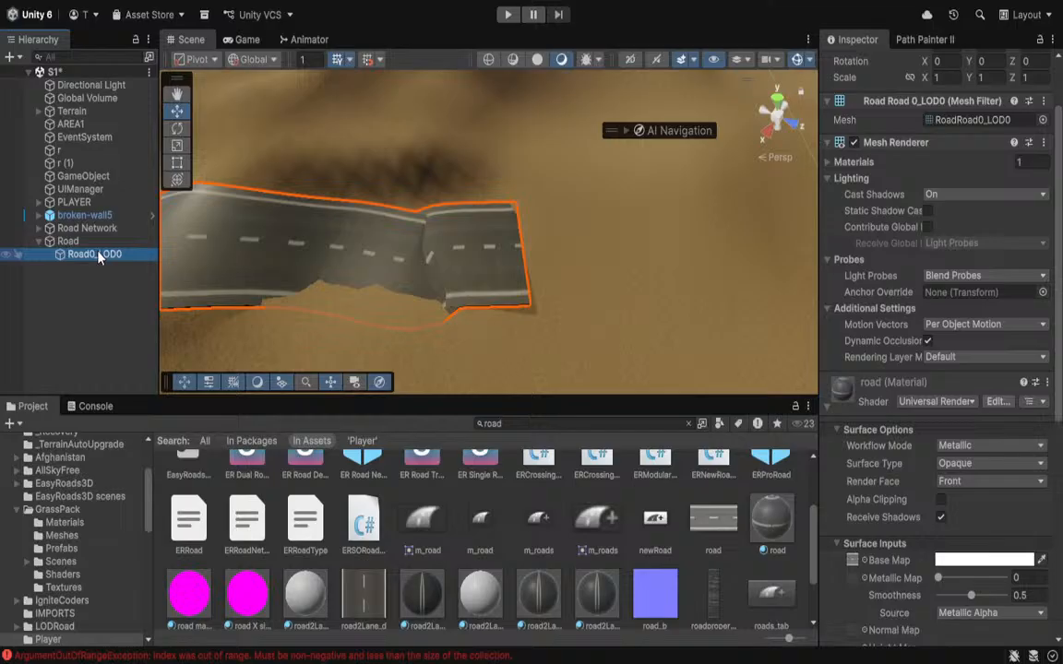
# Delete the Road0_LOD0 mesh from under the Road object.
pyautogui.press('Delete')
pyautogui.moveTo(403, 337); pyautogui.dragTo(793, 115, button='right')
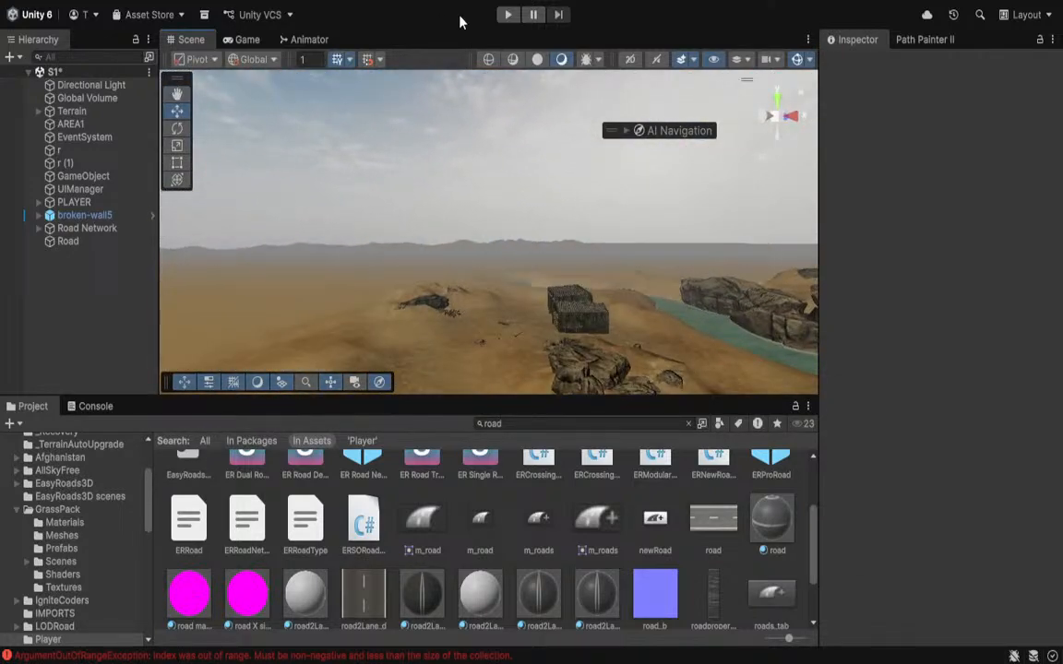
# Run the game and walk the player from the starting building out across the desert, then release the cursor.
pyautogui.click(506, 16)
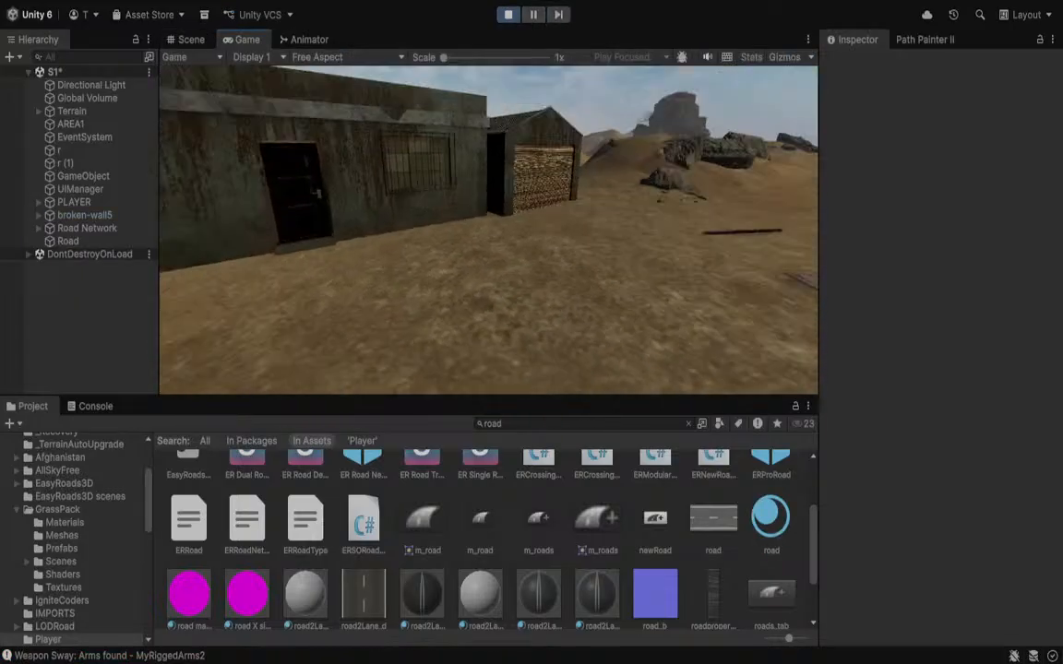
pyautogui.press('w')
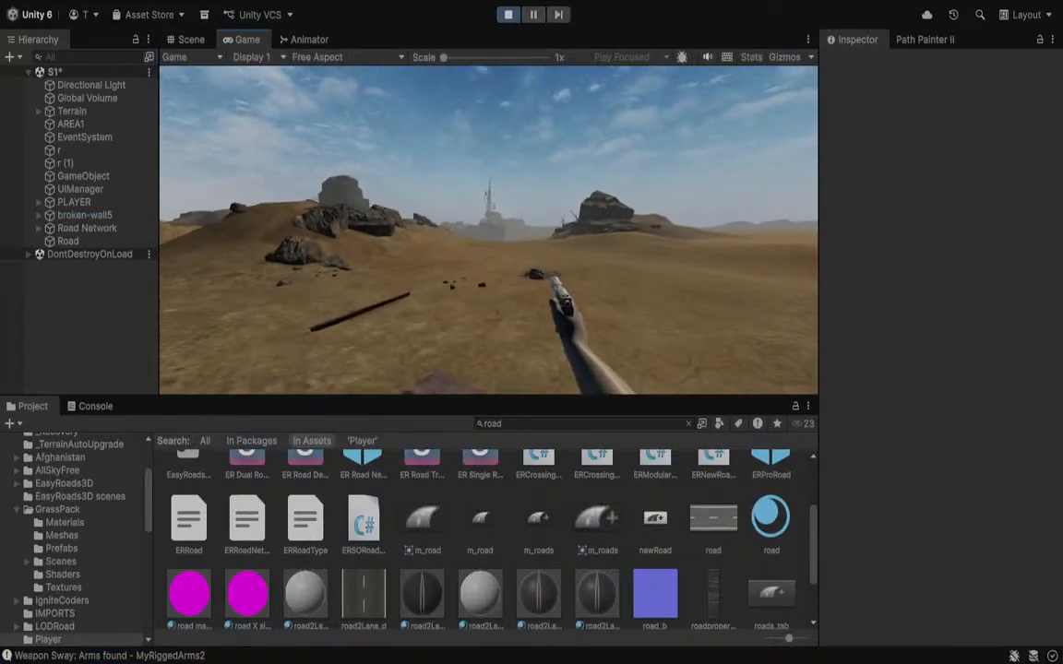
pyautogui.press('w')
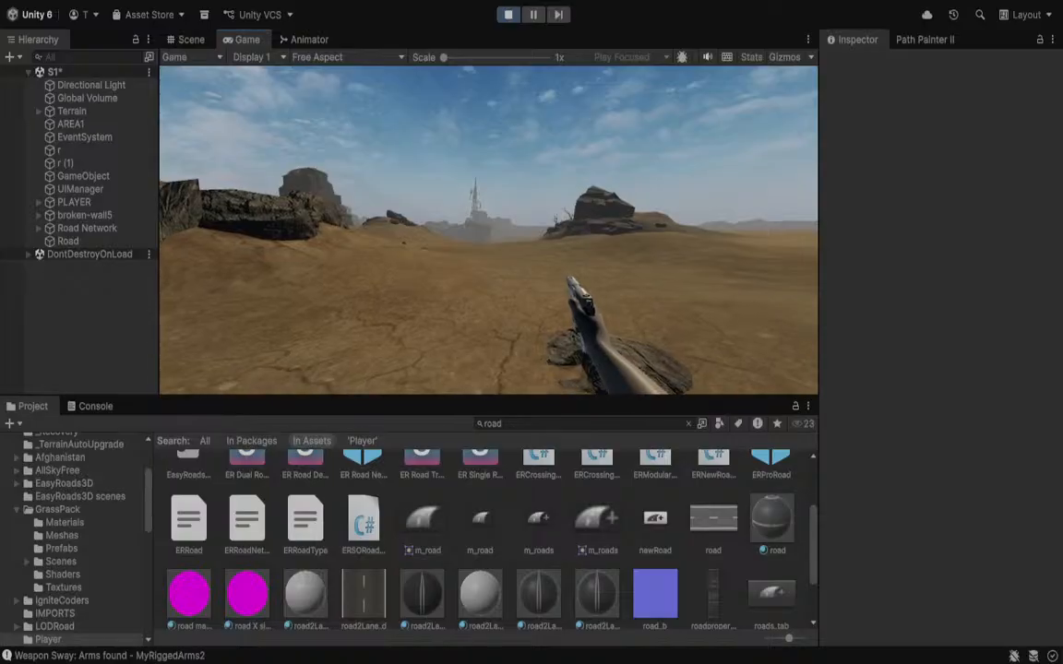
pyautogui.press('w')
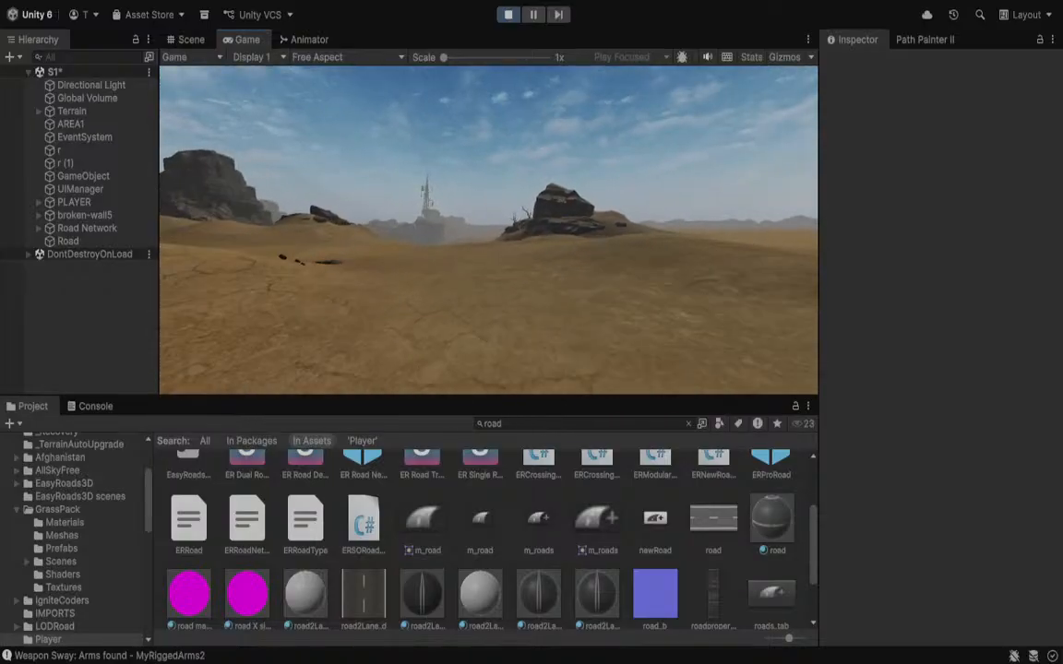
pyautogui.press('w')
pyautogui.press('Escape')
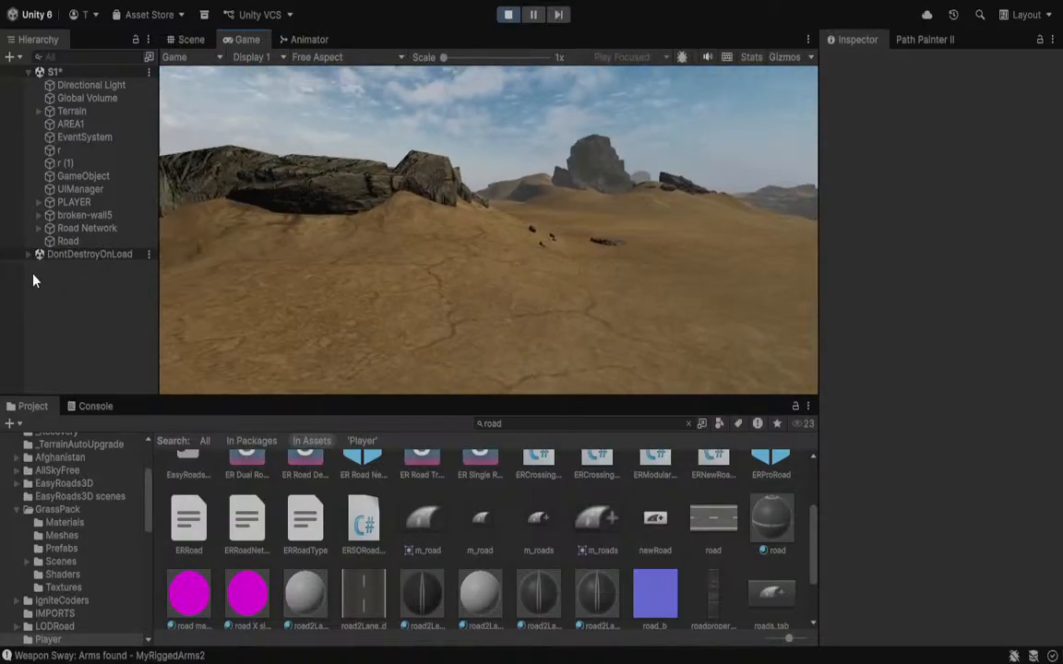
# Raise the PLAYER's Sprint Speed to 17.6 in its FPS Controller settings while the game runs.
pyautogui.click(73, 202)
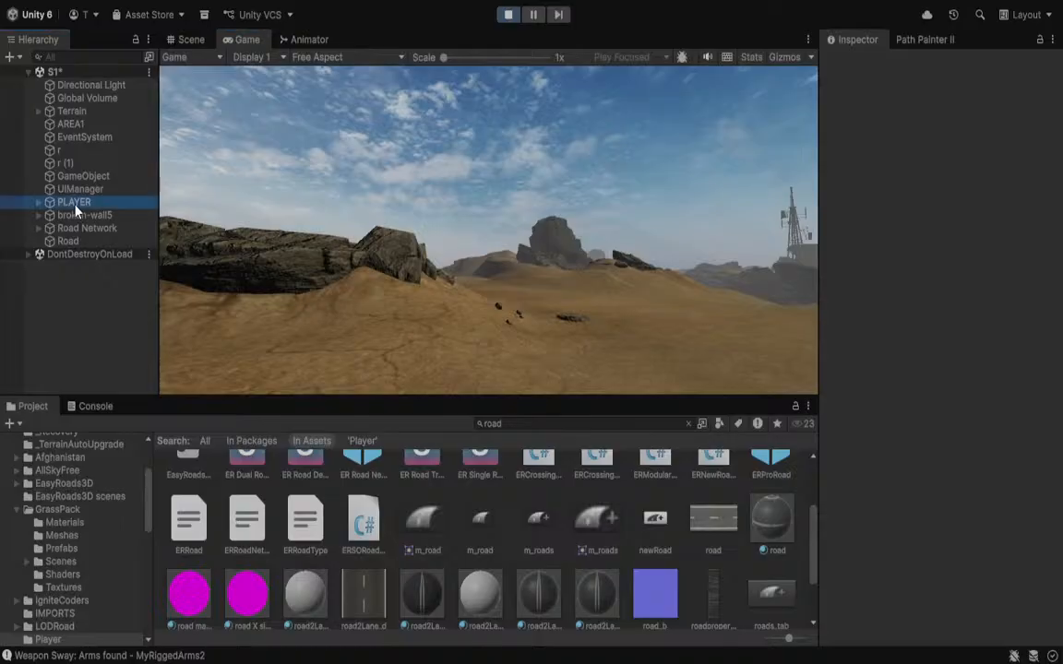
pyautogui.scroll(-7, 901, 422)
pyautogui.scroll(3, 901, 330)
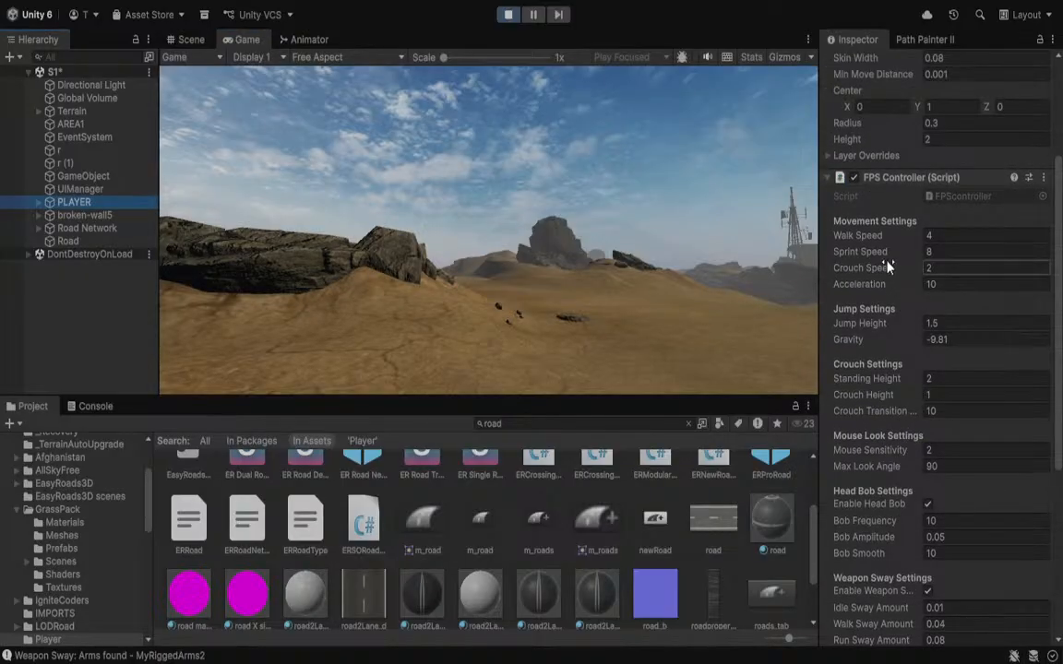
pyautogui.moveTo(876, 254); pyautogui.dragTo(920, 263)
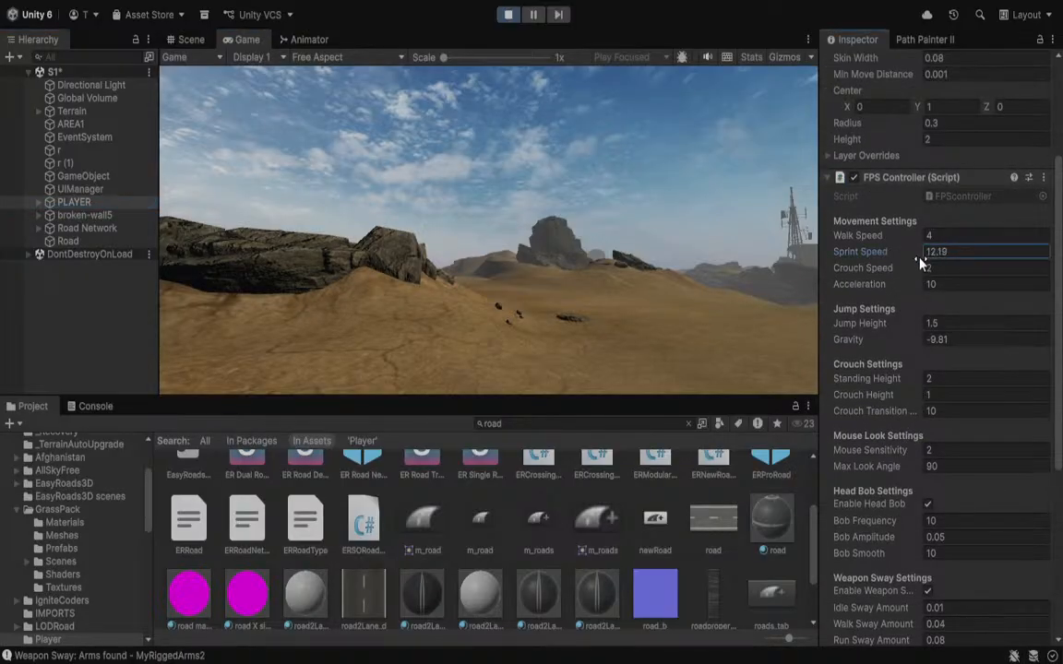
# Sprint the player over the dunes and along the asphalt road to examine its surface and terrain fit, and stop the game.
pyautogui.click(459, 256)
pyautogui.hotkey('shift', 'w')
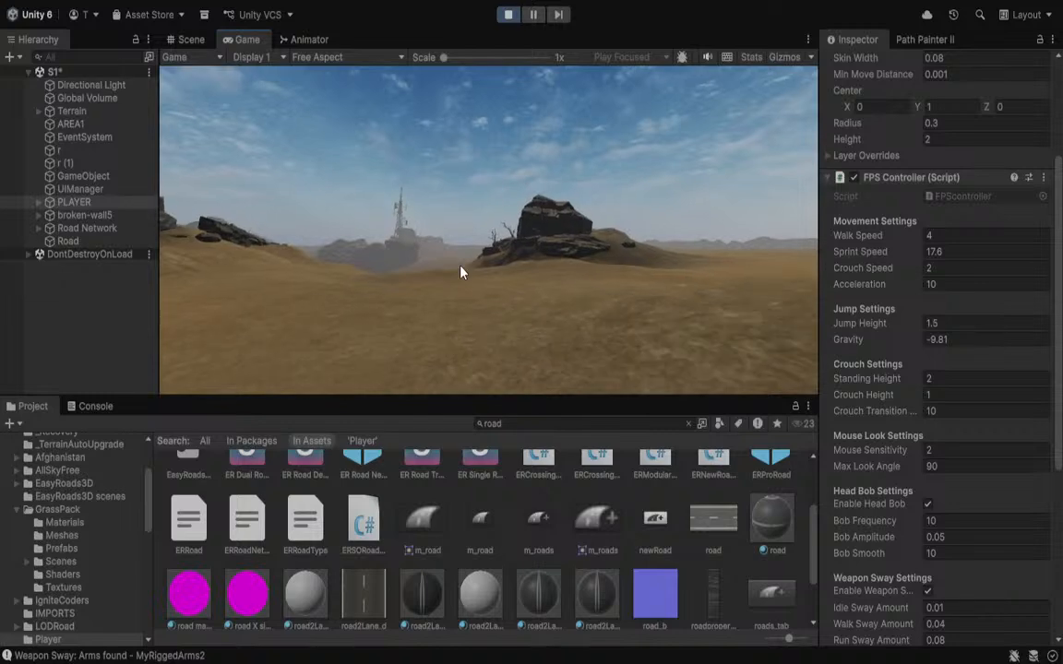
pyautogui.hotkey('shift', 'w')
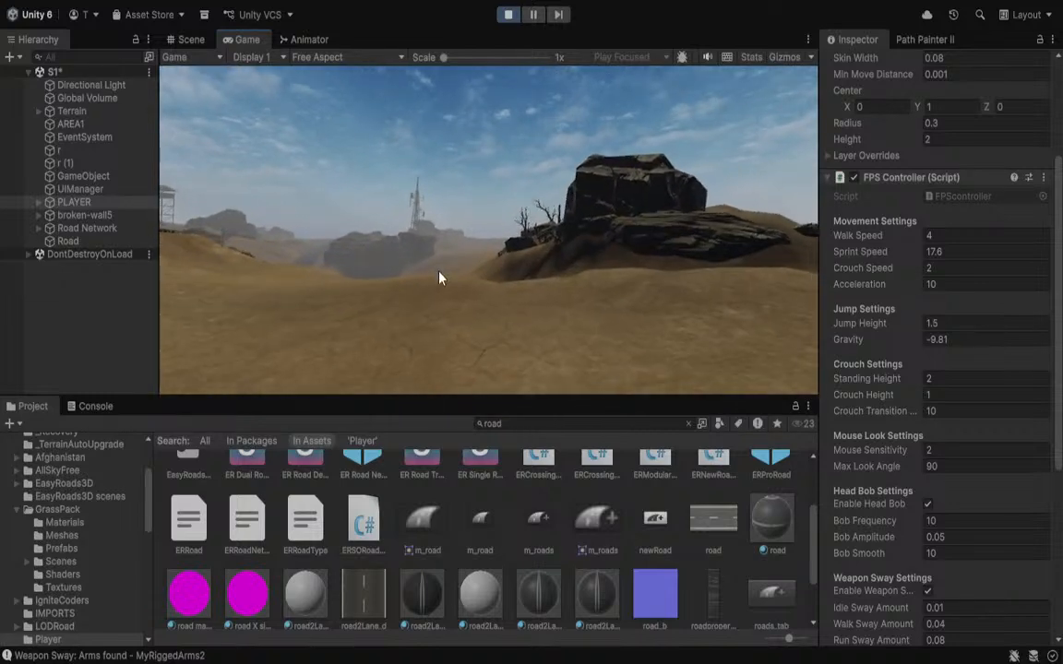
pyautogui.hotkey('shift', 'w')
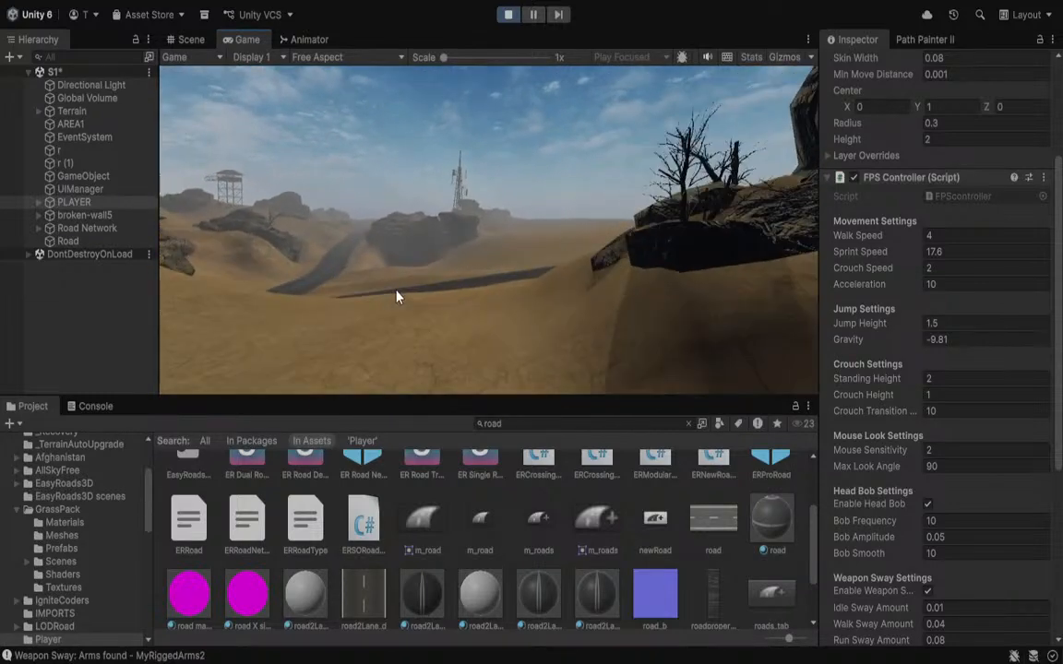
pyautogui.hotkey('shift', 'w')
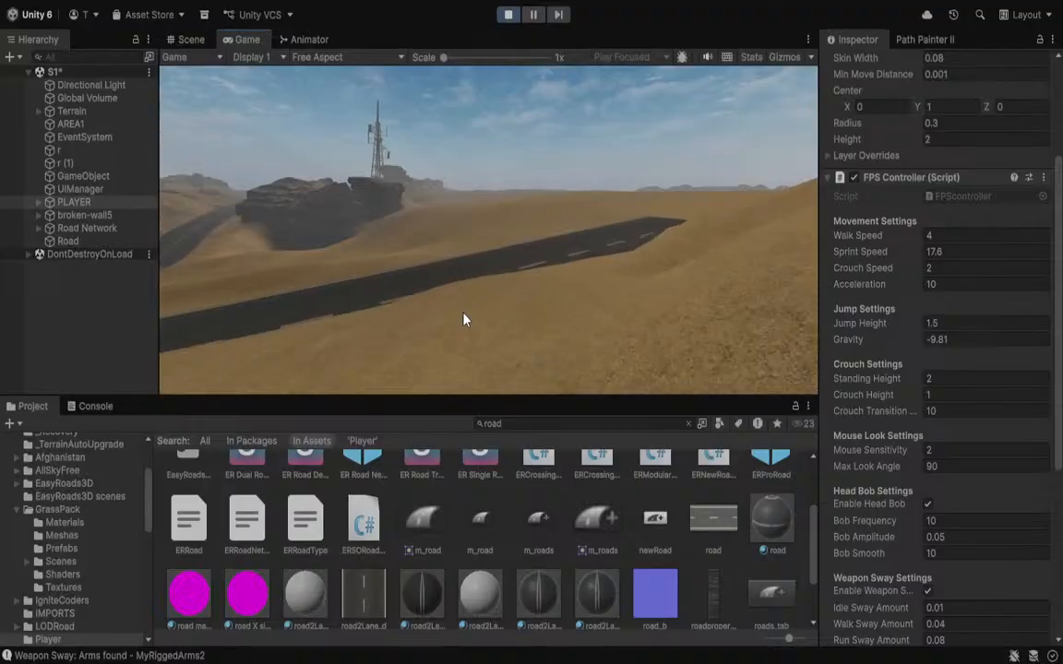
pyautogui.hotkey('shift', 'w')
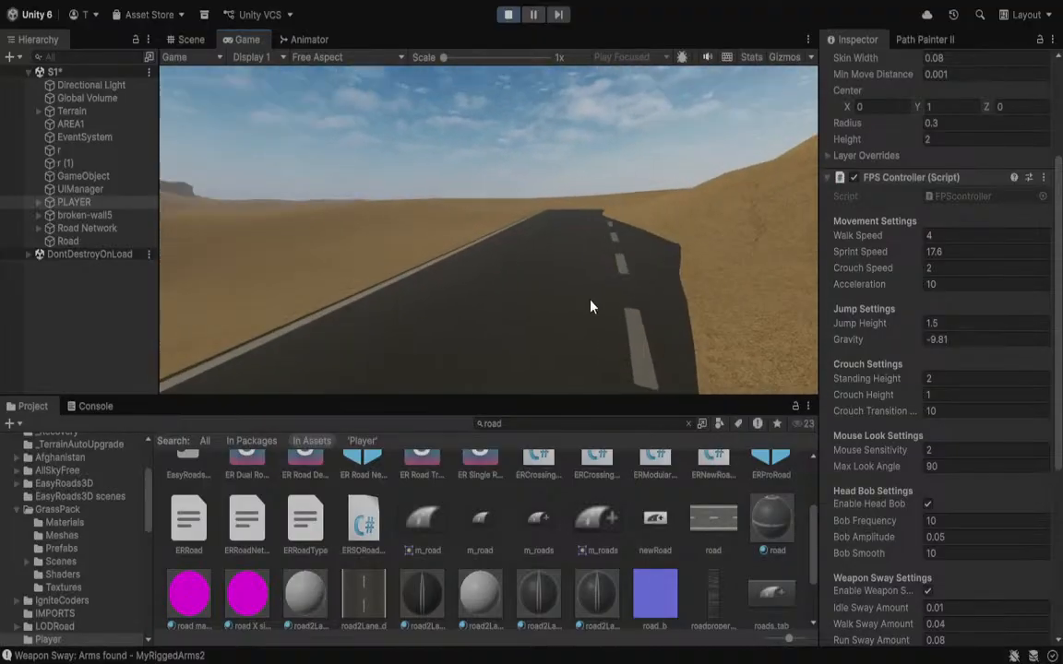
pyautogui.hotkey('shift', 'w')
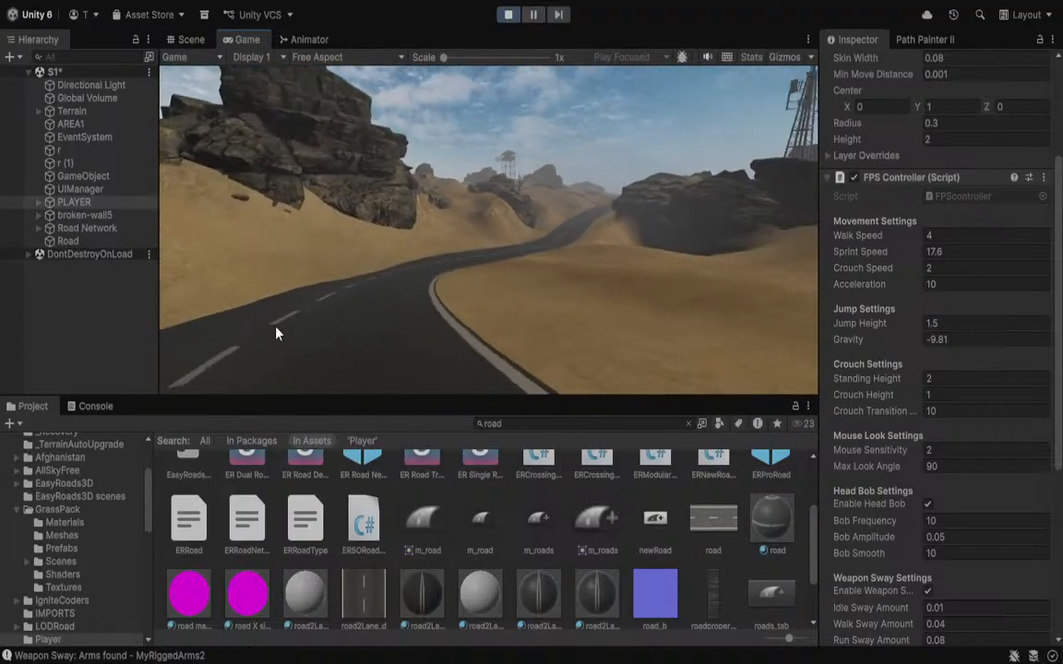
pyautogui.hotkey('shift', 'w')
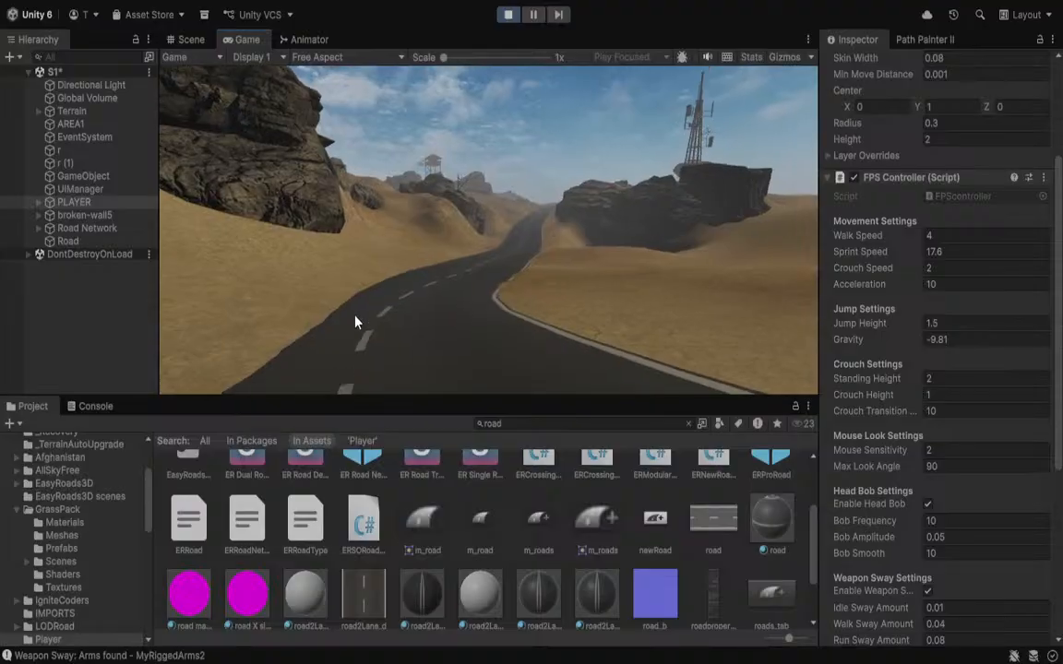
pyautogui.hotkey('shift', 'w')
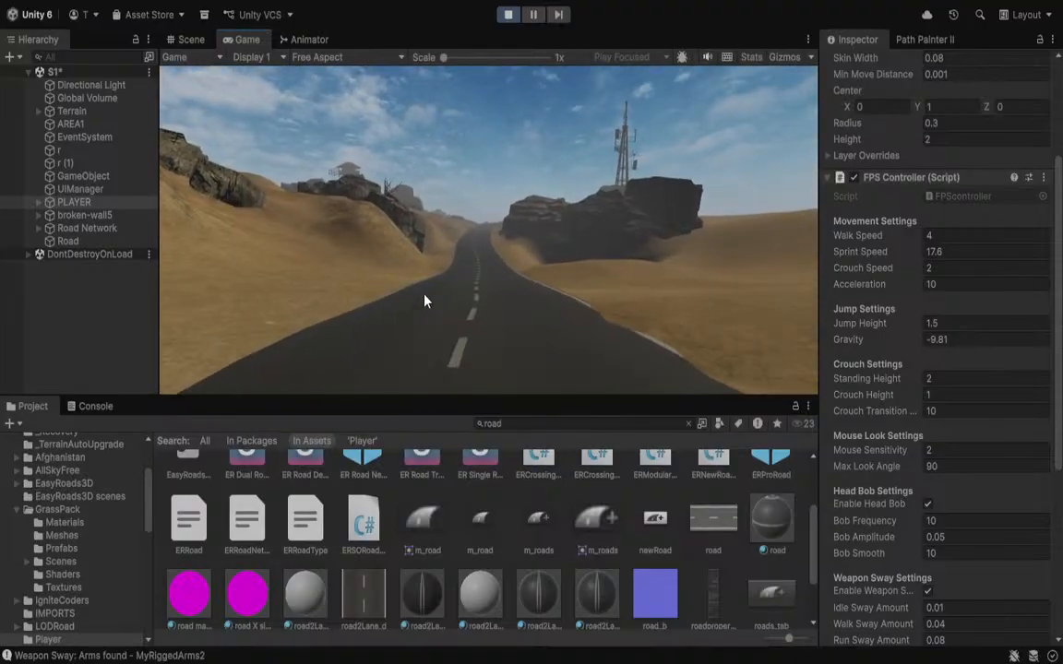
pyautogui.hotkey('shift', 'w')
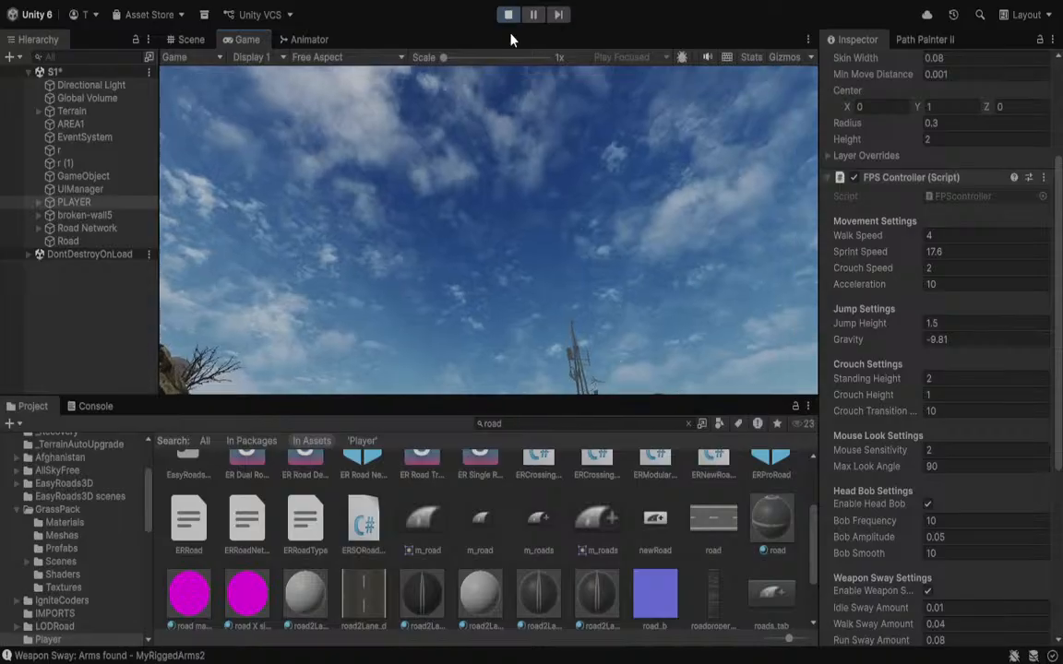
pyautogui.click(506, 15)
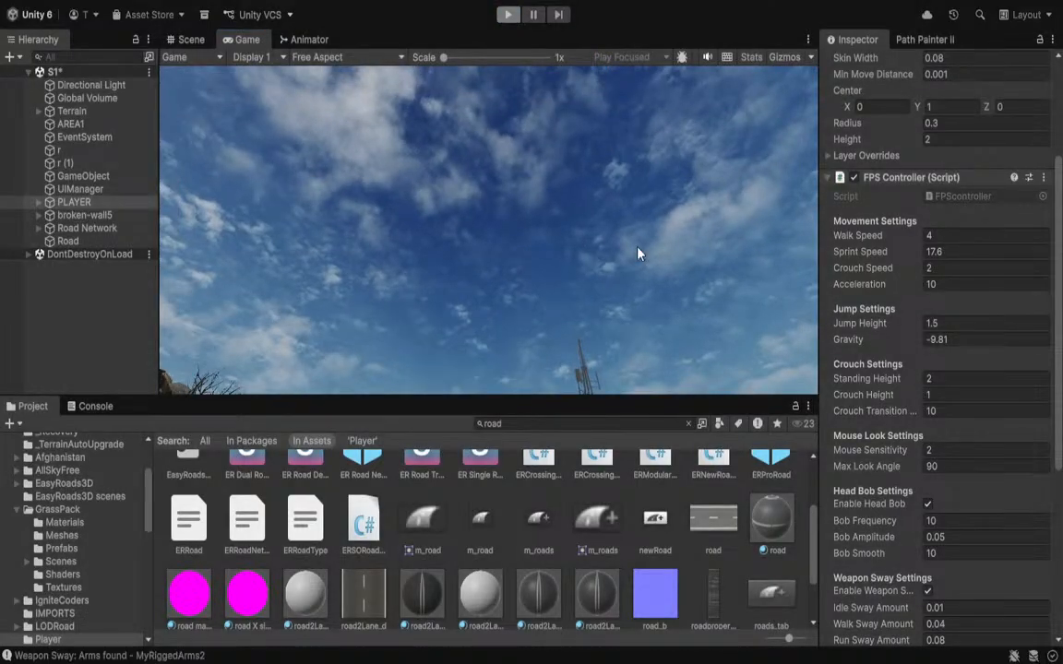
# Select the Road Network's node at the bend where sand covers one lane and raise it slightly above the terrain.
pyautogui.moveTo(542, 216); pyautogui.dragTo(511, 257, button='right')
pyautogui.moveTo(446, 377); pyautogui.dragTo(959, 374, button='right')
pyautogui.click(61, 229)
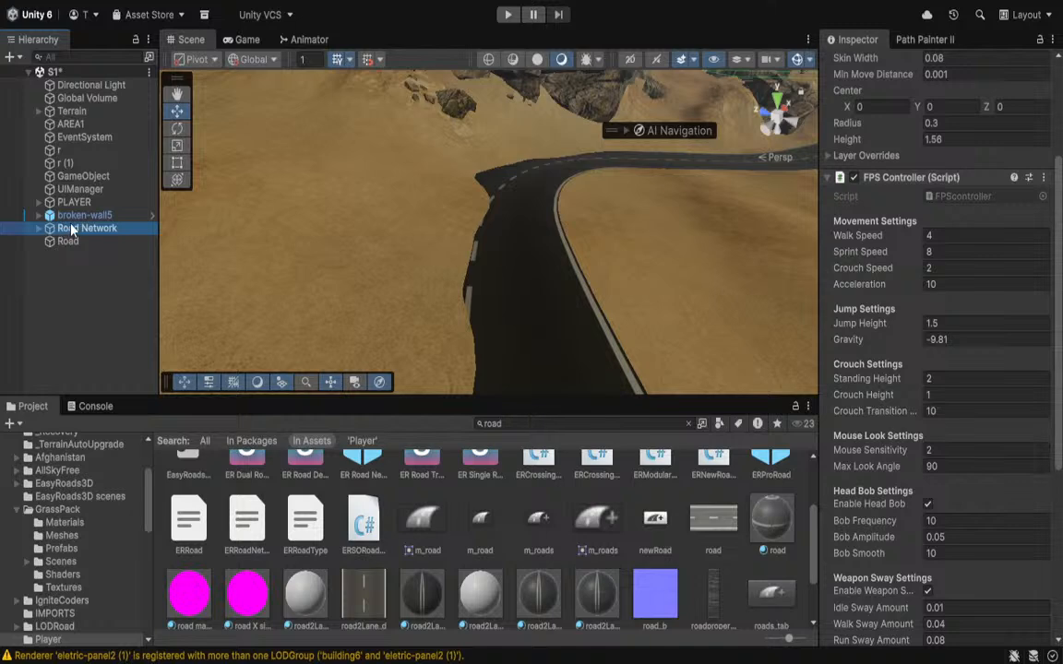
pyautogui.click(490, 205)
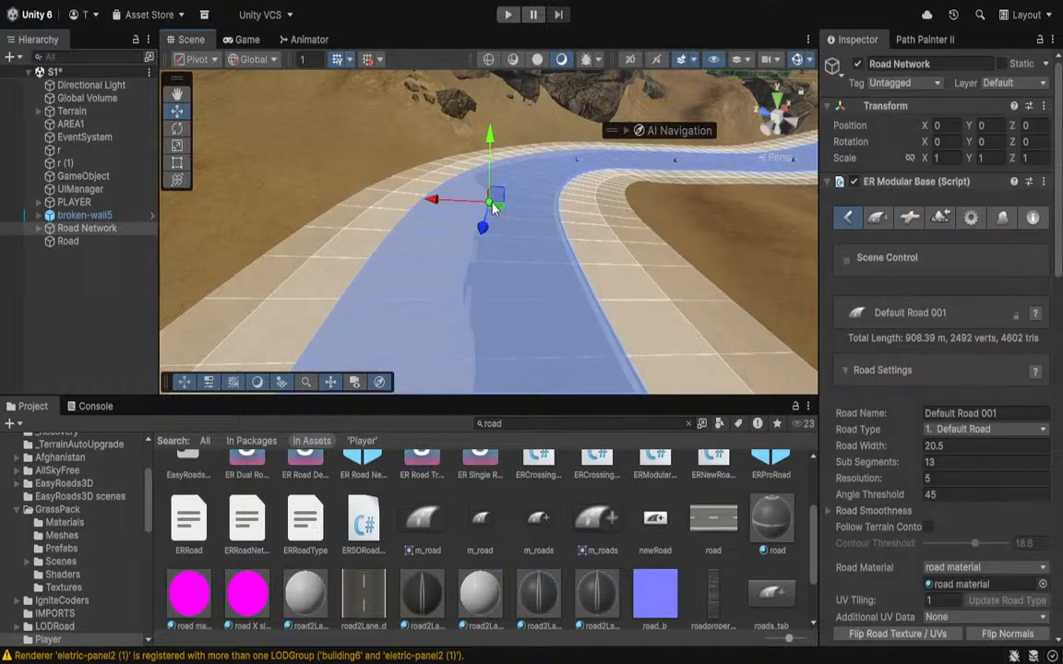
pyautogui.press('e')
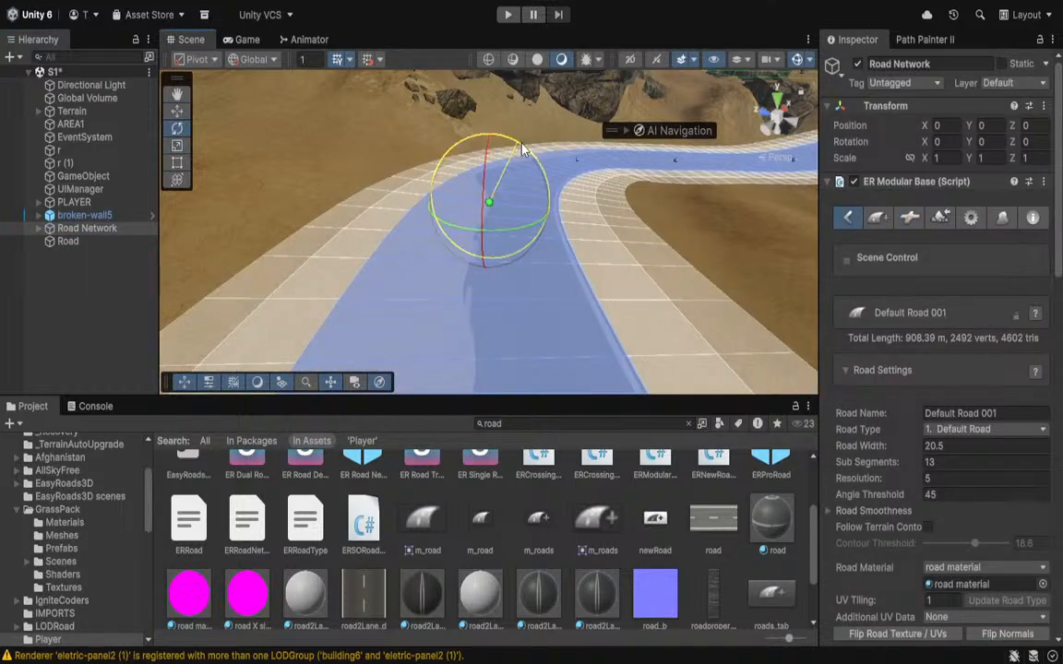
pyautogui.press('w')
pyautogui.moveTo(502, 164); pyautogui.dragTo(495, 135)
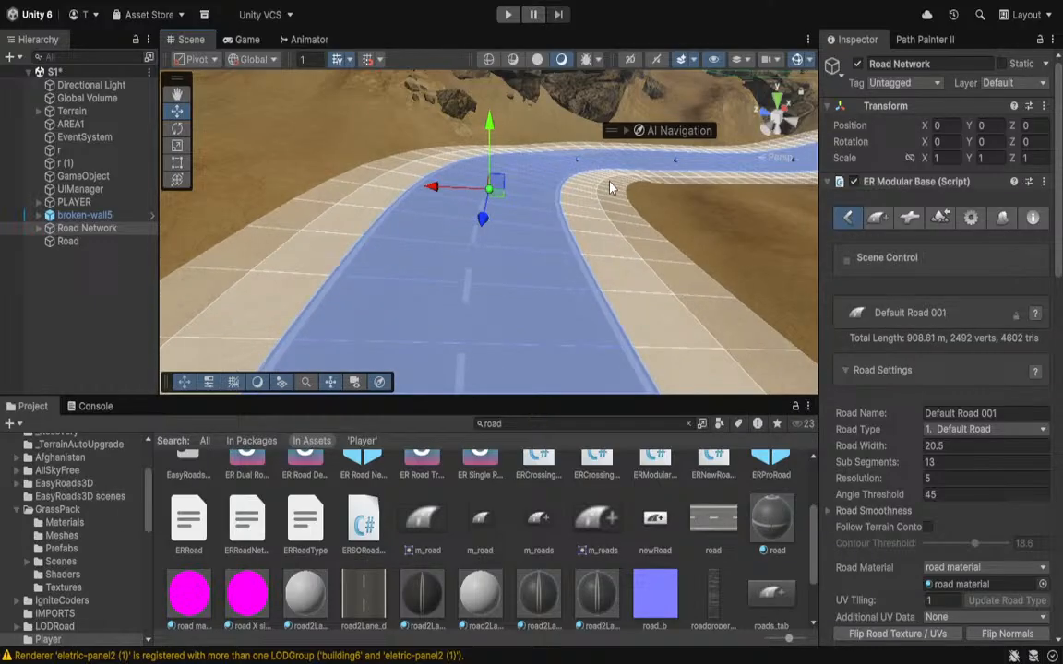
# Enable Follow Terrain Contours for Default Road 001 and inspect the road's fit along the dunes.
pyautogui.moveTo(612, 187); pyautogui.dragTo(388, 124, button='right')
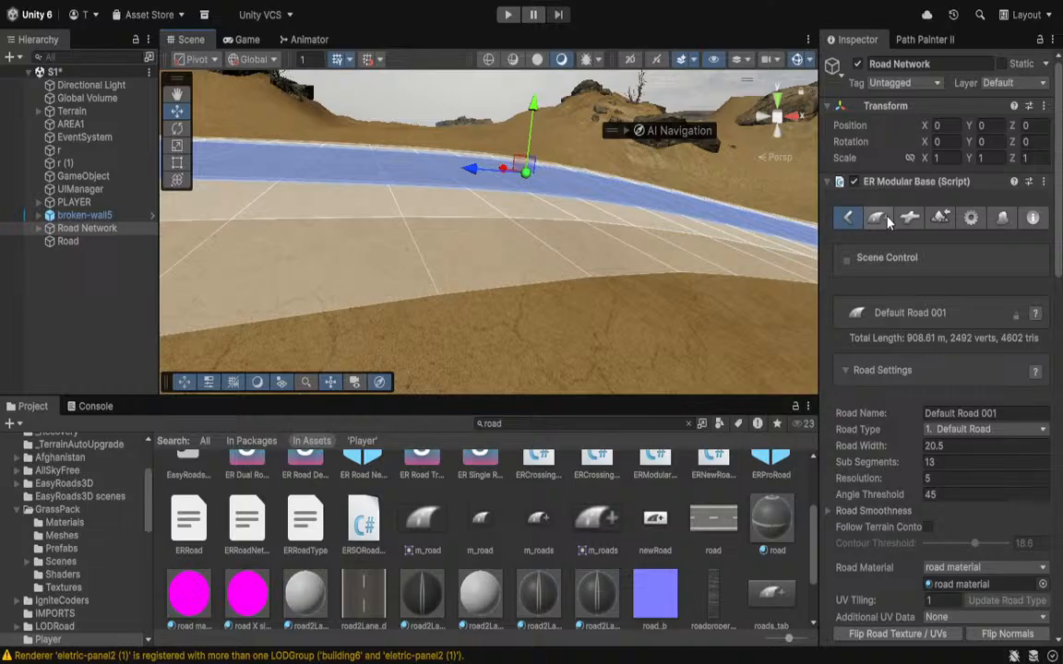
pyautogui.press('s')
pyautogui.moveTo(544, 256); pyautogui.dragTo(542, 232, button='right')
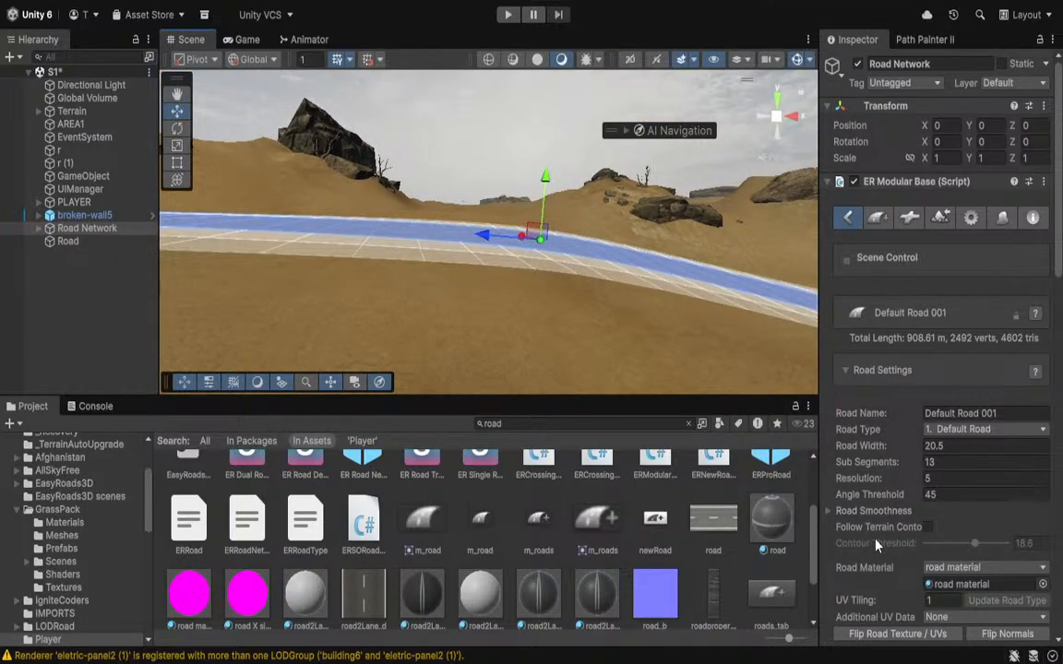
pyautogui.click(927, 528)
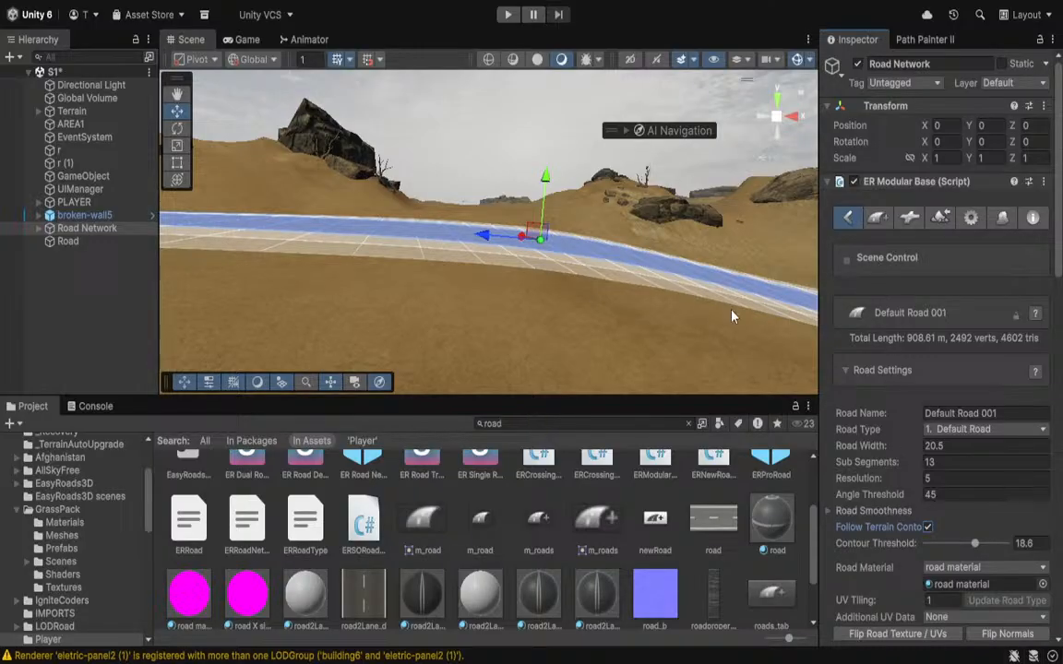
pyautogui.moveTo(732, 317); pyautogui.dragTo(587, 277, button='right')
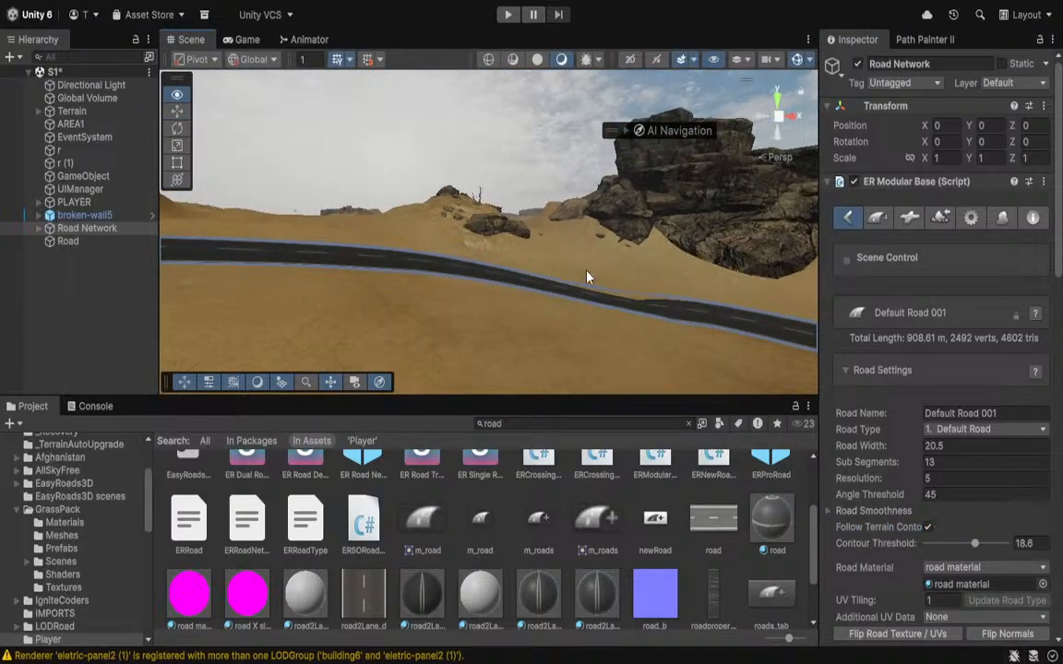
# Review the Road Network's Terrain Management and Build Settings options, and examine how the road's edges meet the sand around the curve.
pyautogui.click(970, 219)
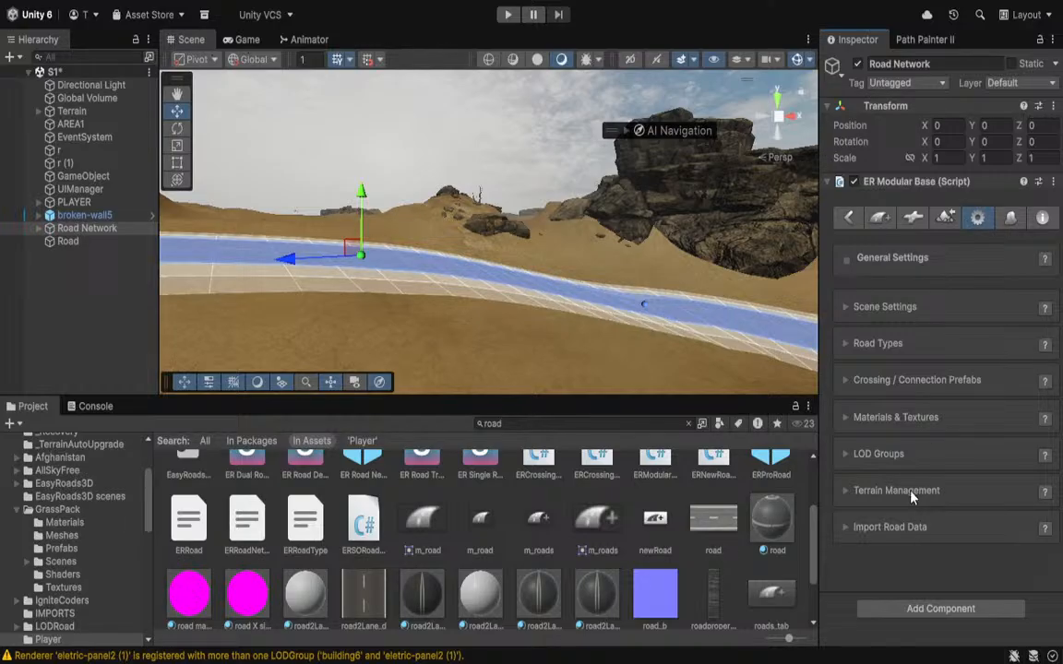
pyautogui.click(844, 492)
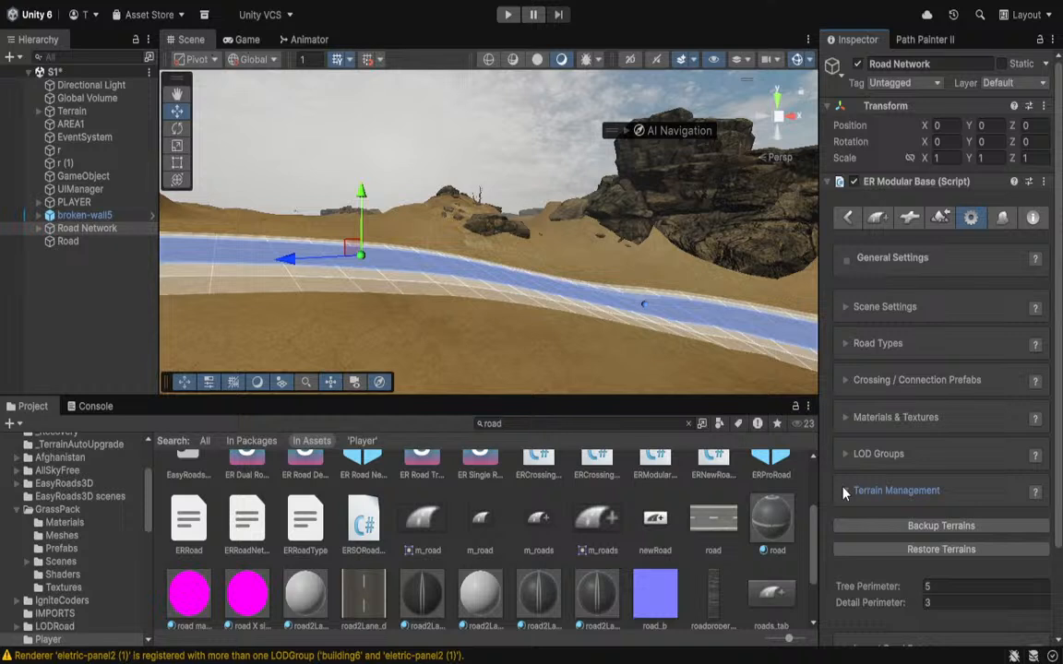
pyautogui.click(844, 492)
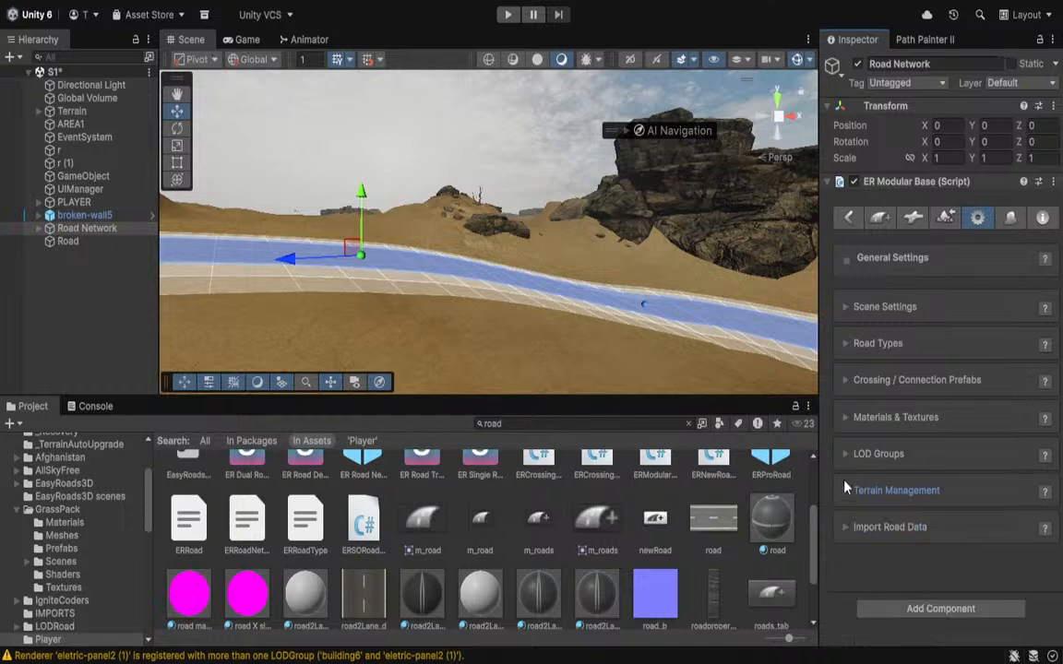
pyautogui.click(941, 217)
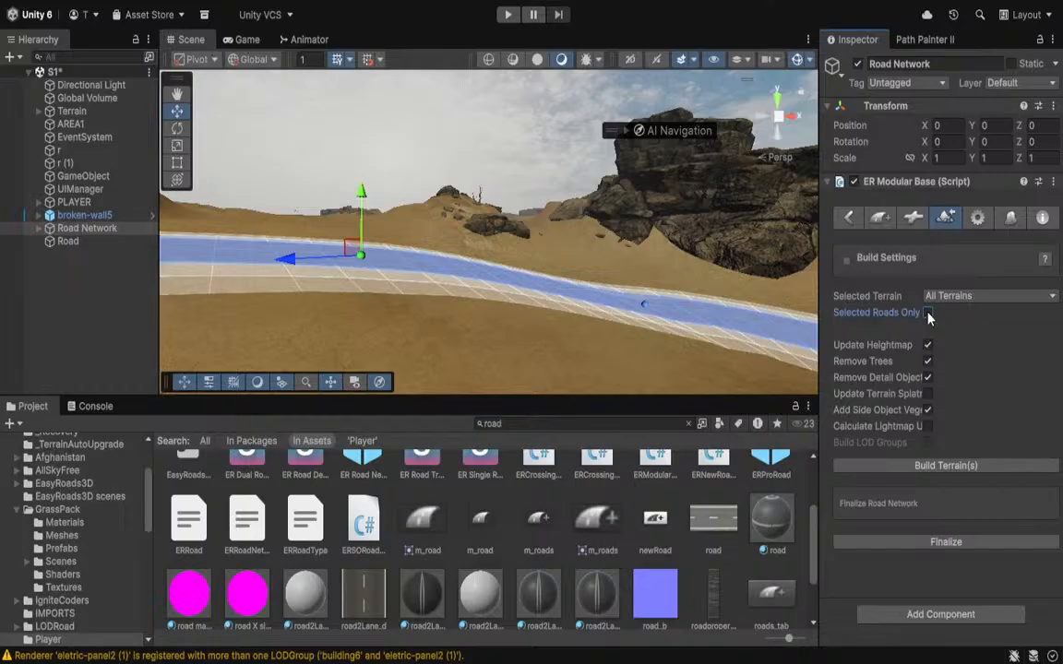
pyautogui.moveTo(688, 219); pyautogui.dragTo(489, 324, button='right')
pyautogui.press('w')
pyautogui.press('s')
pyautogui.press('w')
pyautogui.press('d')
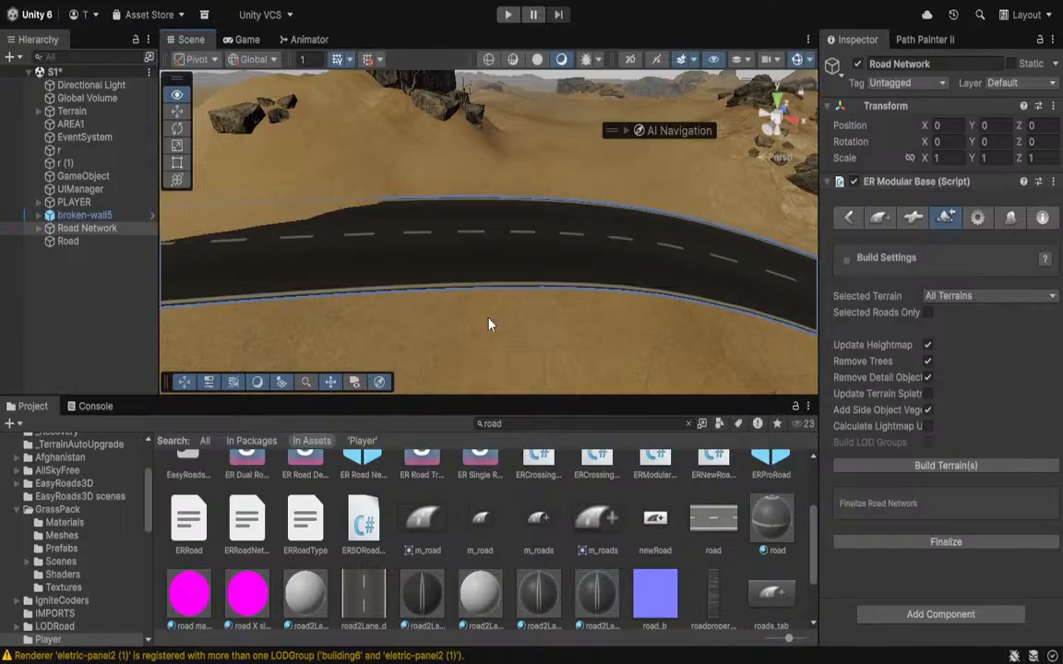
pyautogui.moveTo(626, 274); pyautogui.dragTo(662, 264, button='right')
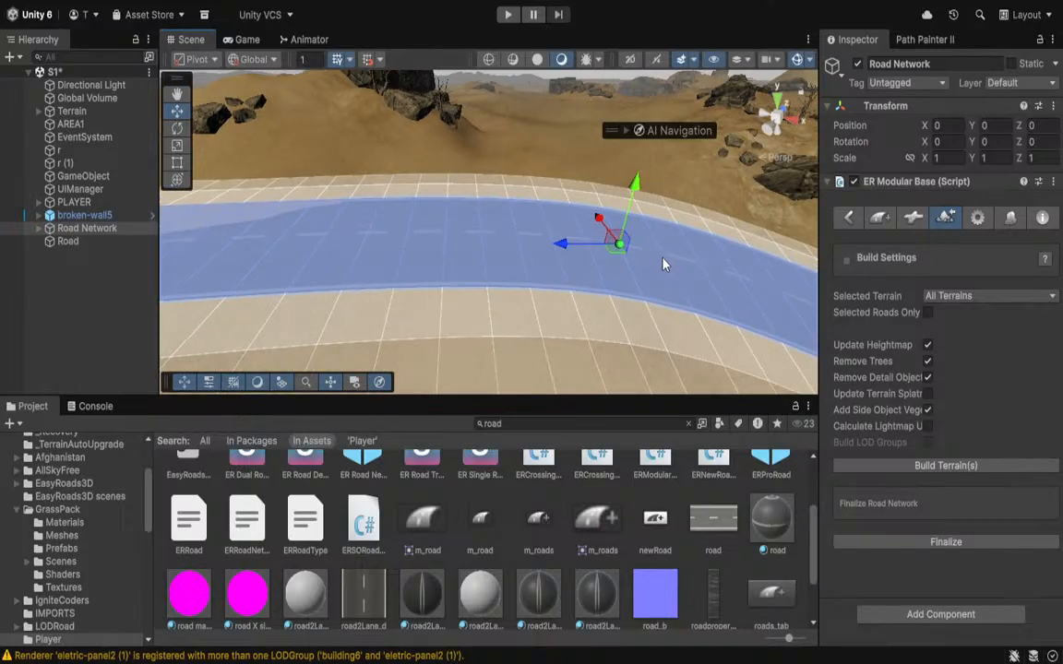
# Review the connection prefab options for the nodes at the start, bend and middle of Default Road 001.
pyautogui.click(913, 217)
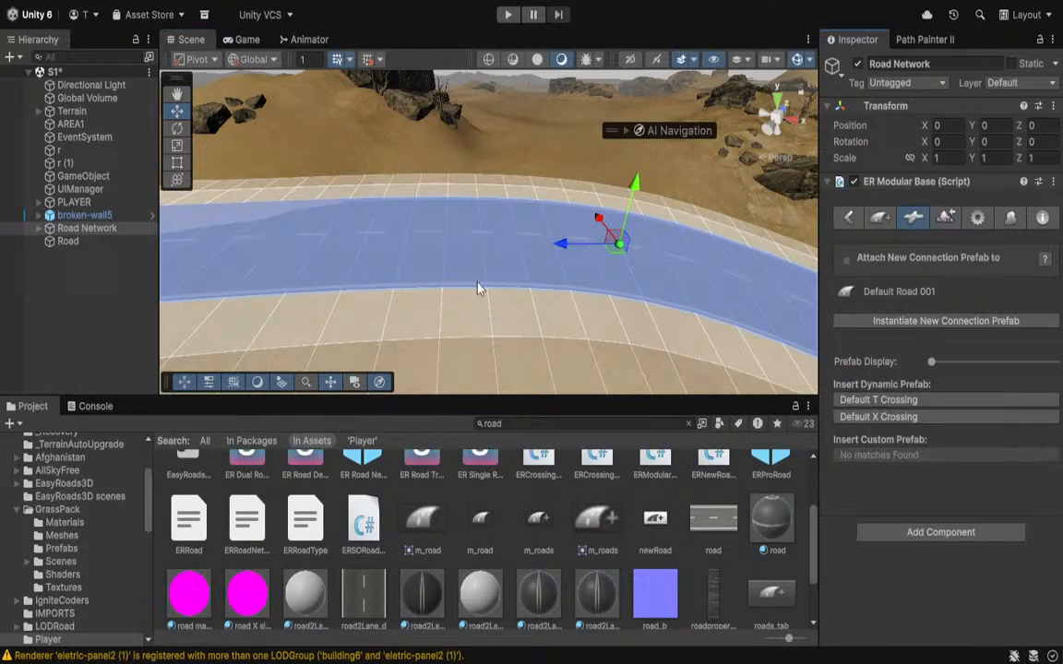
pyautogui.moveTo(394, 254); pyautogui.dragTo(518, 283, button='right')
pyautogui.click(508, 271)
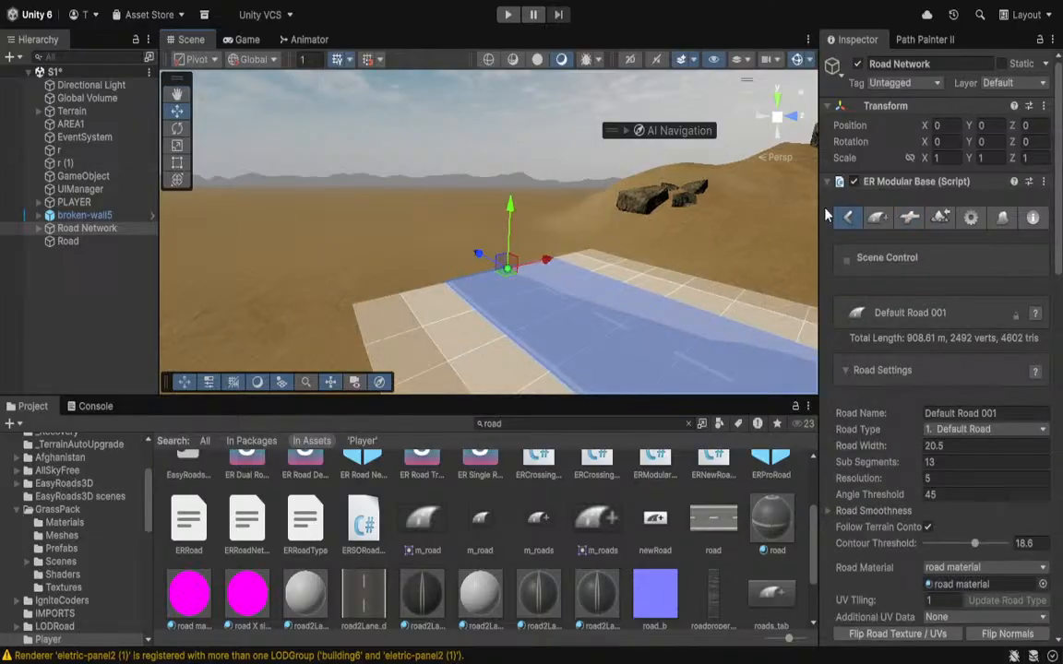
pyautogui.click(910, 218)
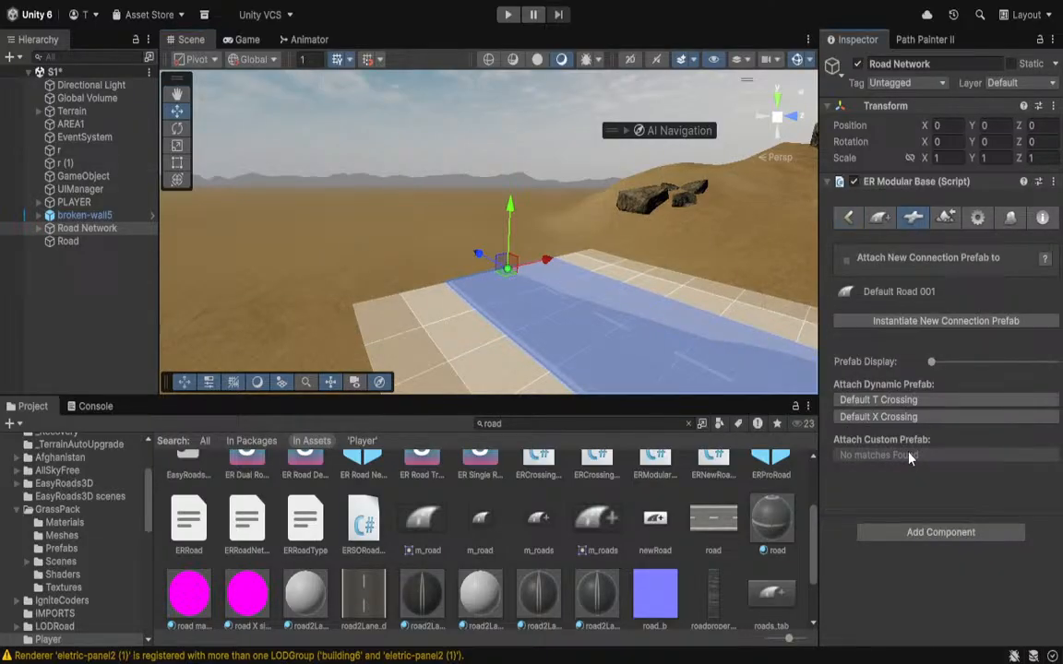
pyautogui.moveTo(332, 233); pyautogui.dragTo(397, 299, button='right')
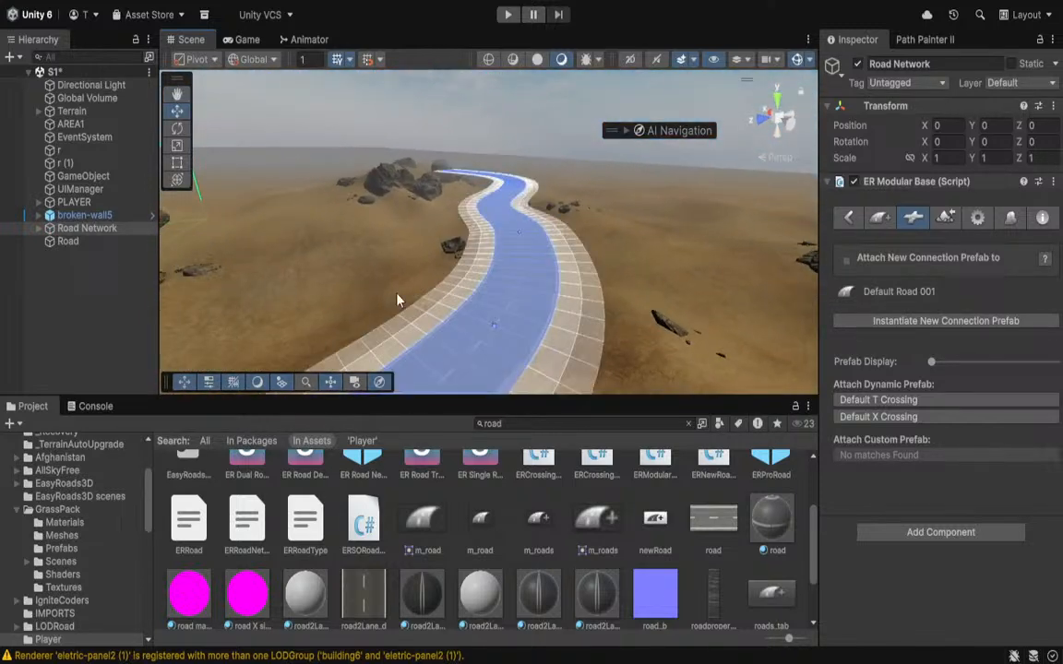
pyautogui.click(493, 330)
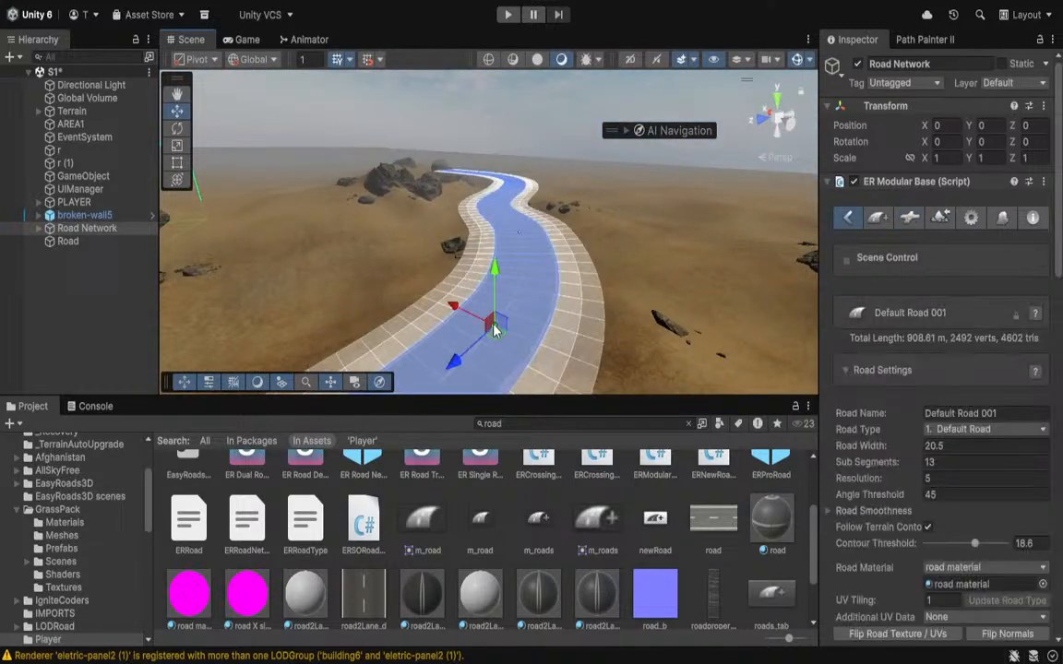
pyautogui.click(914, 219)
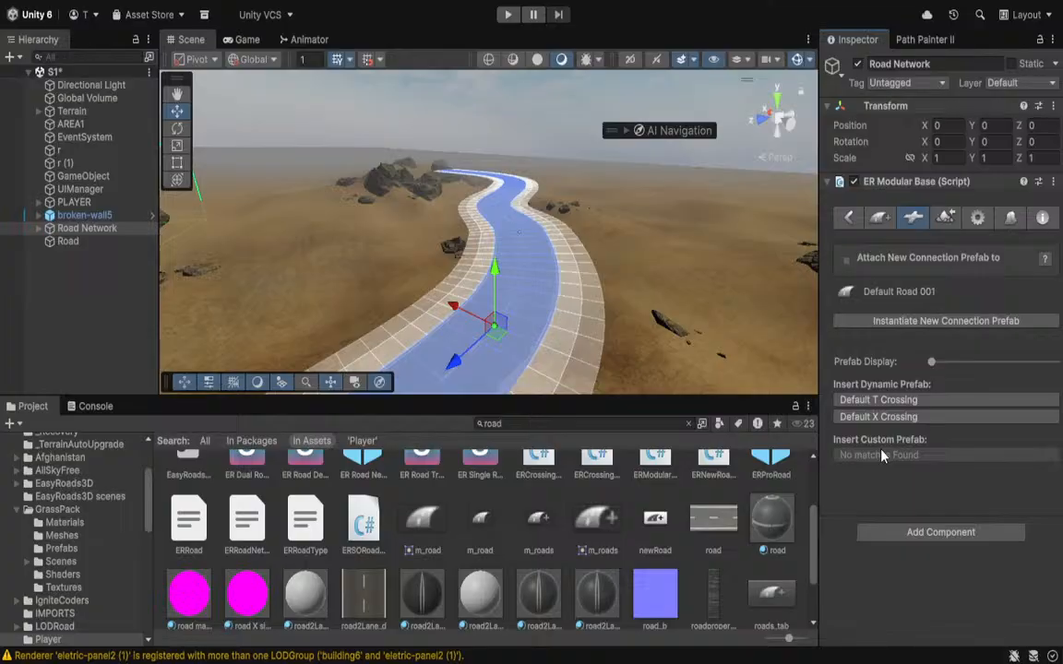
pyautogui.click(386, 286)
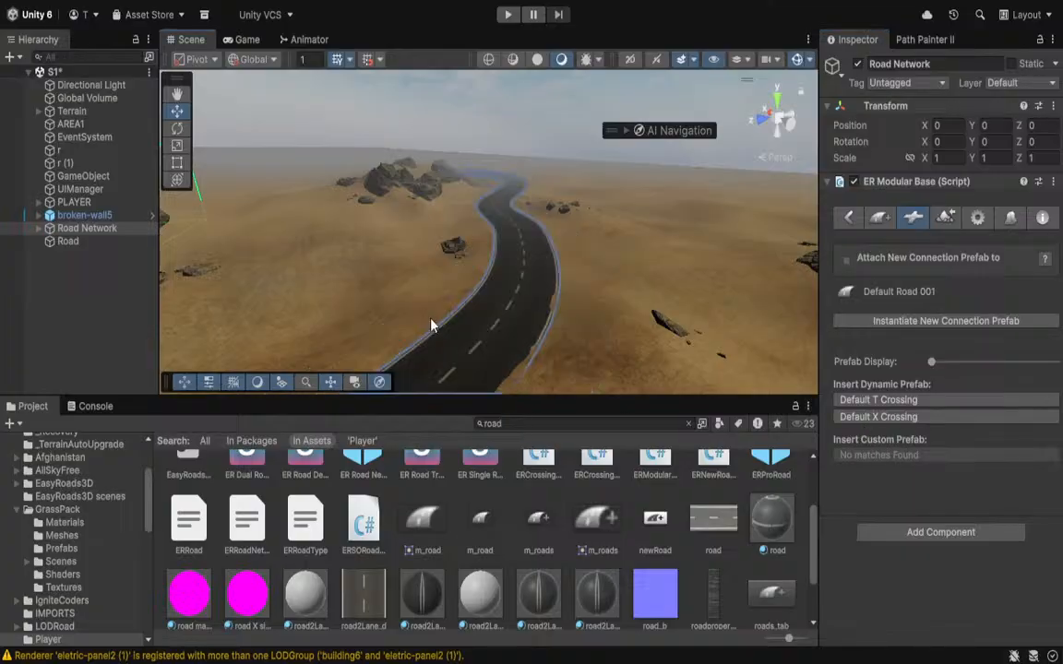
pyautogui.moveTo(386, 286); pyautogui.dragTo(557, 320, button='right')
pyautogui.scroll(5, 557, 315)
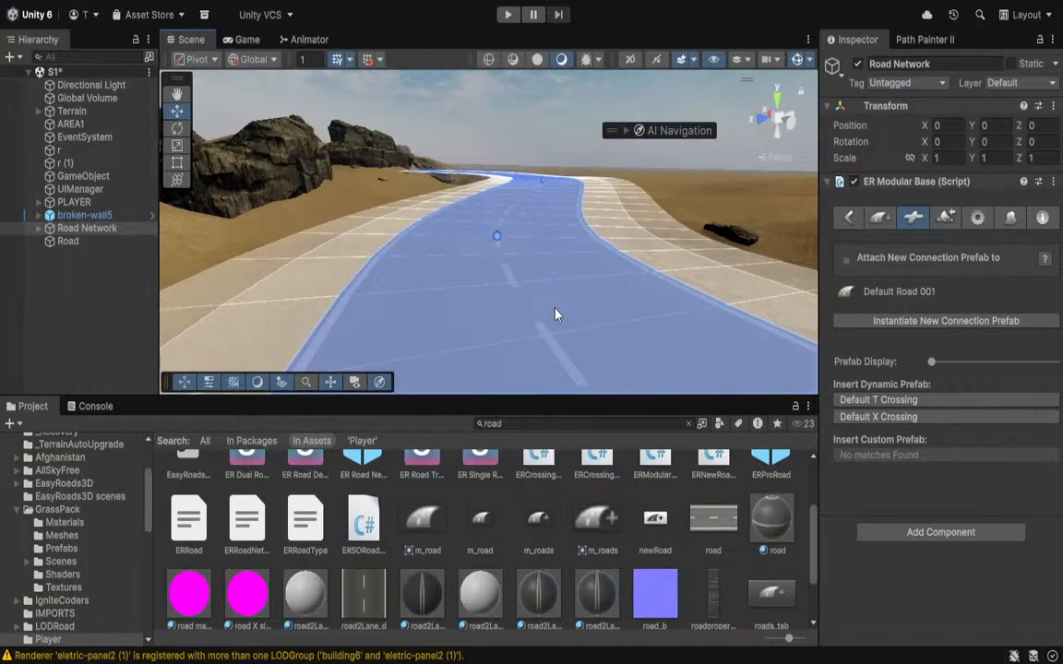
# Check the separate Road spline object, and review the Road Network's connection prefab options for the bend node near the large boulder.
pyautogui.click(74, 242)
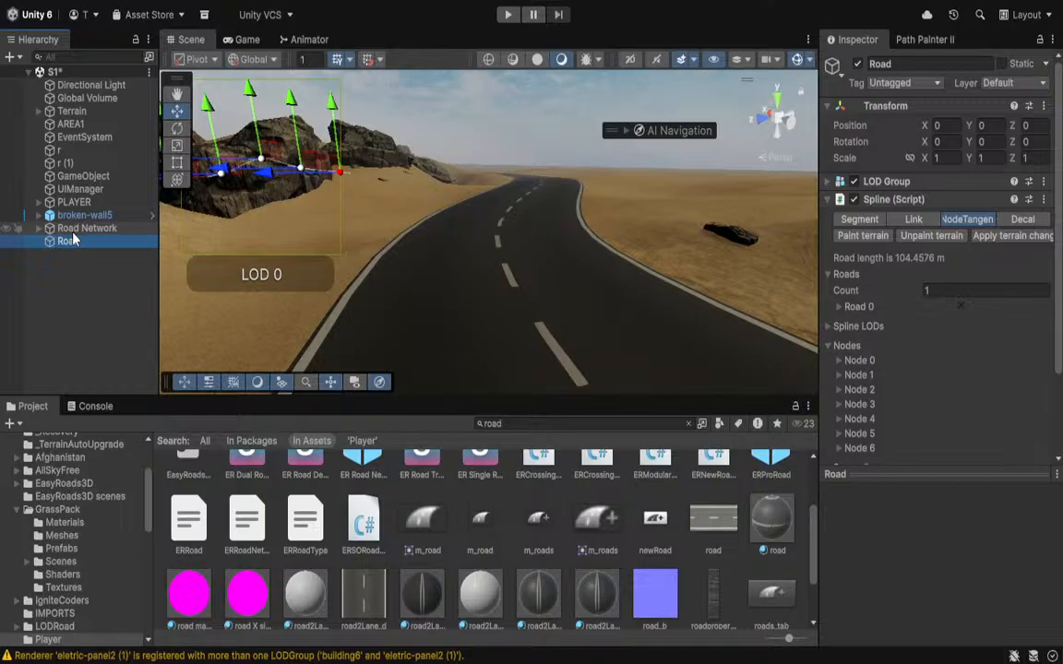
pyautogui.click(74, 233)
pyautogui.click(918, 455)
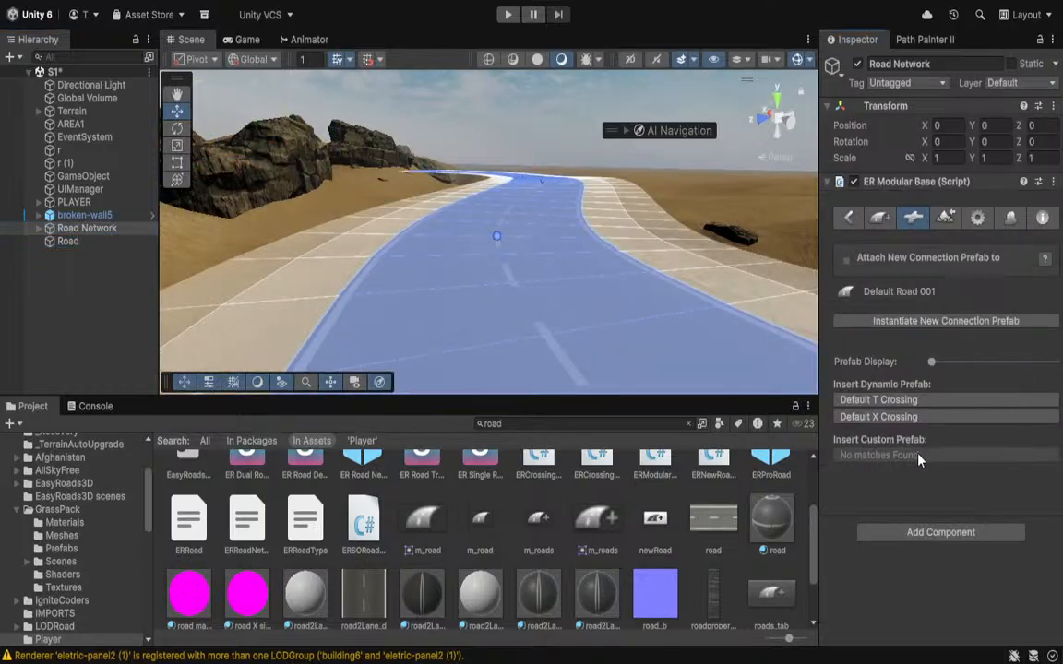
pyautogui.moveTo(612, 259)
pyautogui.mouseDown(button='right')
pyautogui.moveTo(548, 373)
pyautogui.moveTo(539, 161)
pyautogui.moveTo(471, 286)
pyautogui.moveTo(560, 327)
pyautogui.moveTo(609, 265)
pyautogui.mouseUp(button='right')
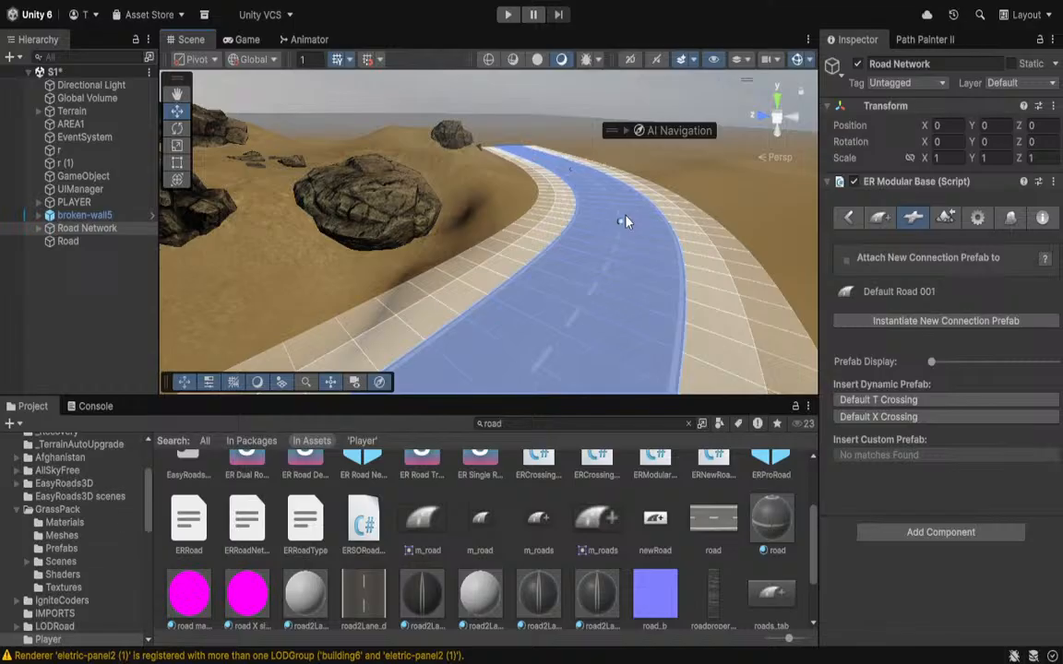
pyautogui.click(621, 222)
pyautogui.click(911, 218)
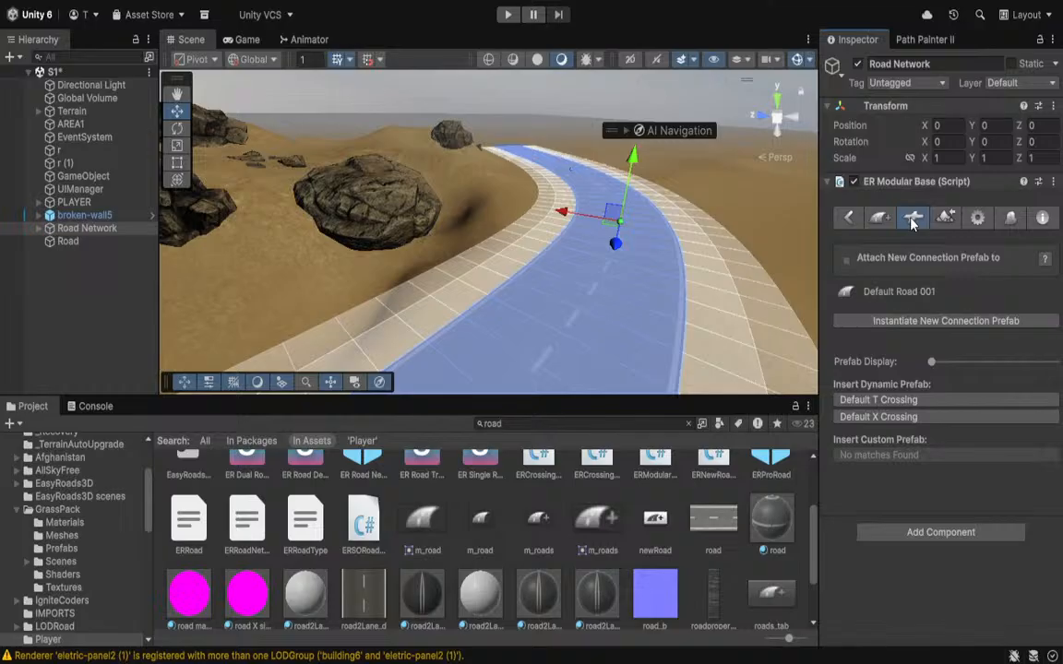
# Examine the connection prefab display setting and the crossing prefabs that can be attached to the road's far end node.
pyautogui.moveTo(931, 362); pyautogui.dragTo(835, 363)
pyautogui.keyDown('alt'); pyautogui.moveTo(425, 308); pyautogui.dragTo(884, 150); pyautogui.keyUp('alt')
pyautogui.press('w')
pyautogui.moveTo(885, 157); pyautogui.dragTo(666, 175, button='right')
pyautogui.click(567, 256)
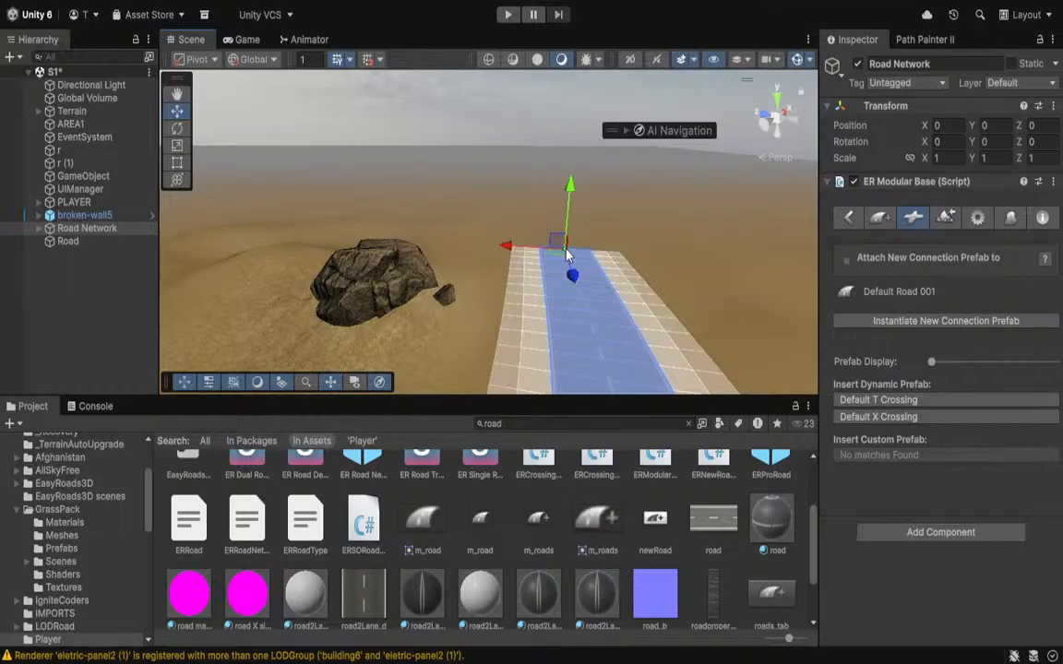
pyautogui.click(919, 224)
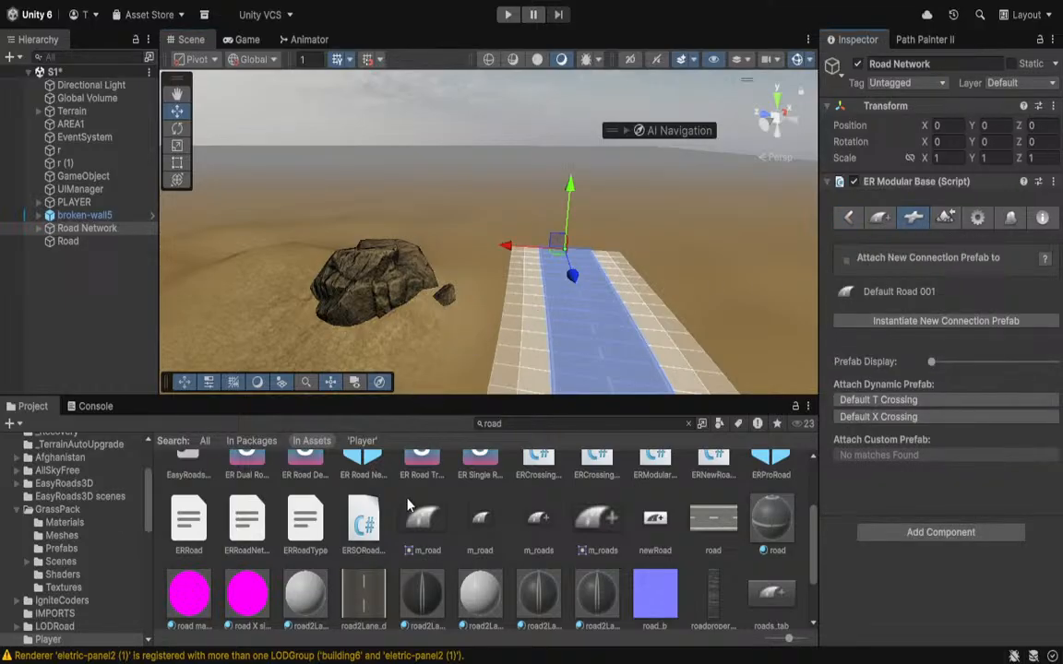
# Try to instantiate a new Default T Crossing connection prefab near the road's far end.
pyautogui.moveTo(619, 245); pyautogui.dragTo(648, 394, button='right')
pyautogui.press('s')
pyautogui.click(538, 294)
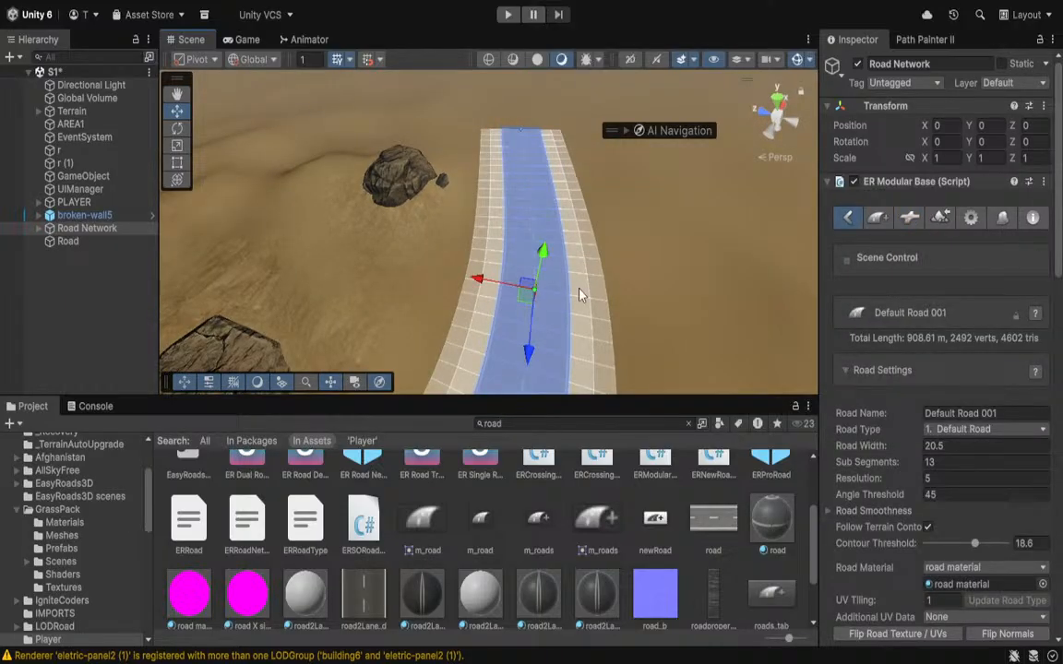
pyautogui.click(910, 216)
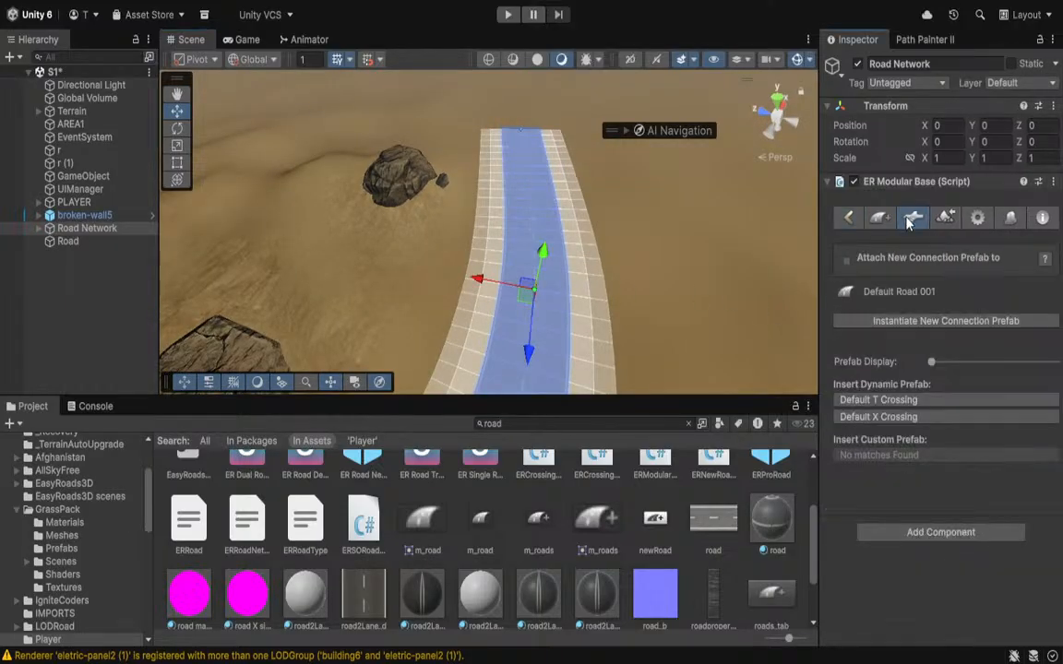
pyautogui.click(888, 322)
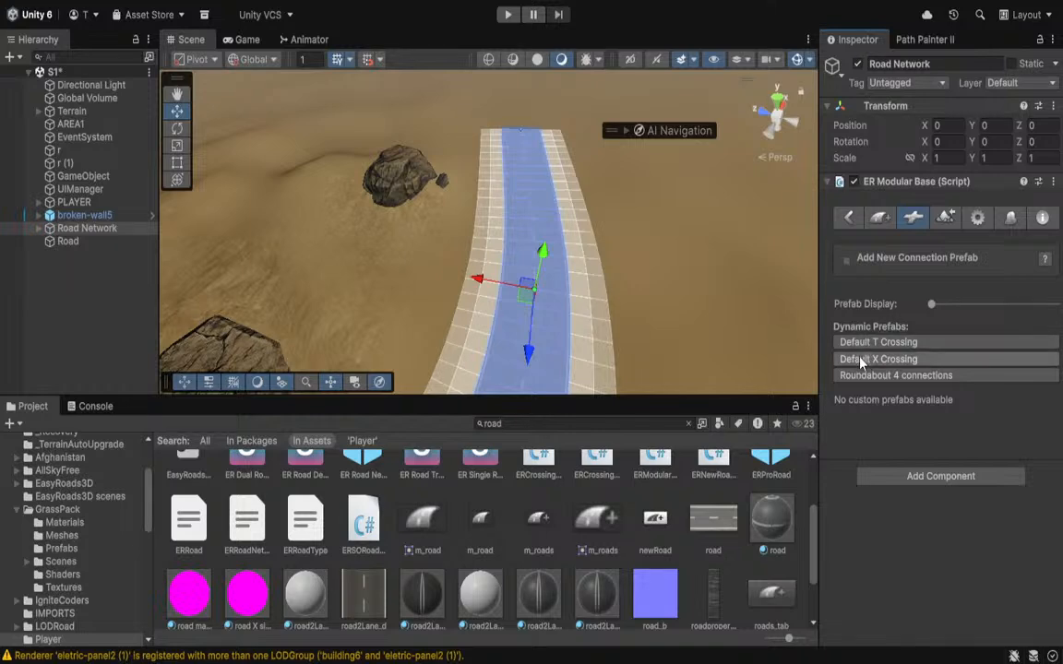
pyautogui.click(860, 342)
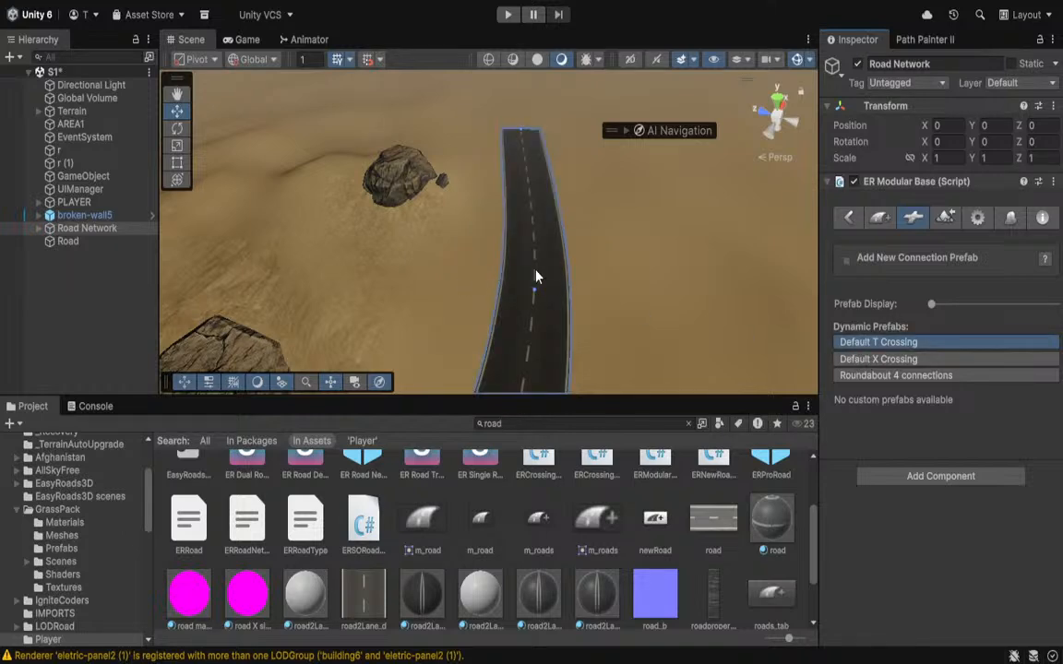
pyautogui.moveTo(593, 294); pyautogui.dragTo(589, 326, button='right')
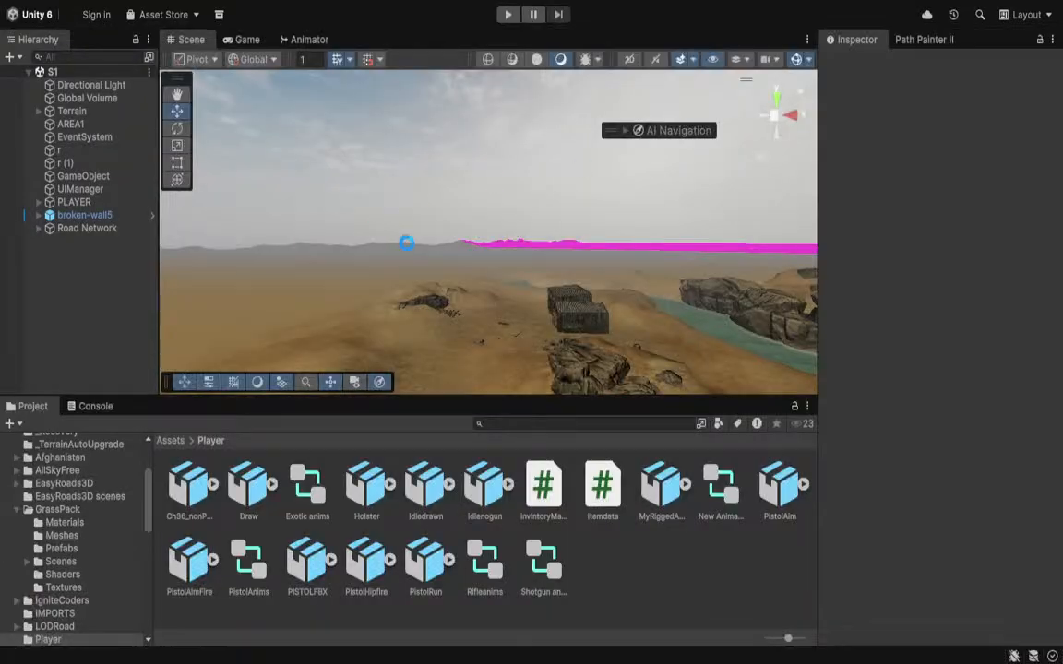
# Inspect the road between the rocks in scene S1, and compare the lighting with the Directional Light disabled and enabled.
pyautogui.moveTo(486, 347); pyautogui.dragTo(329, 253, button='right')
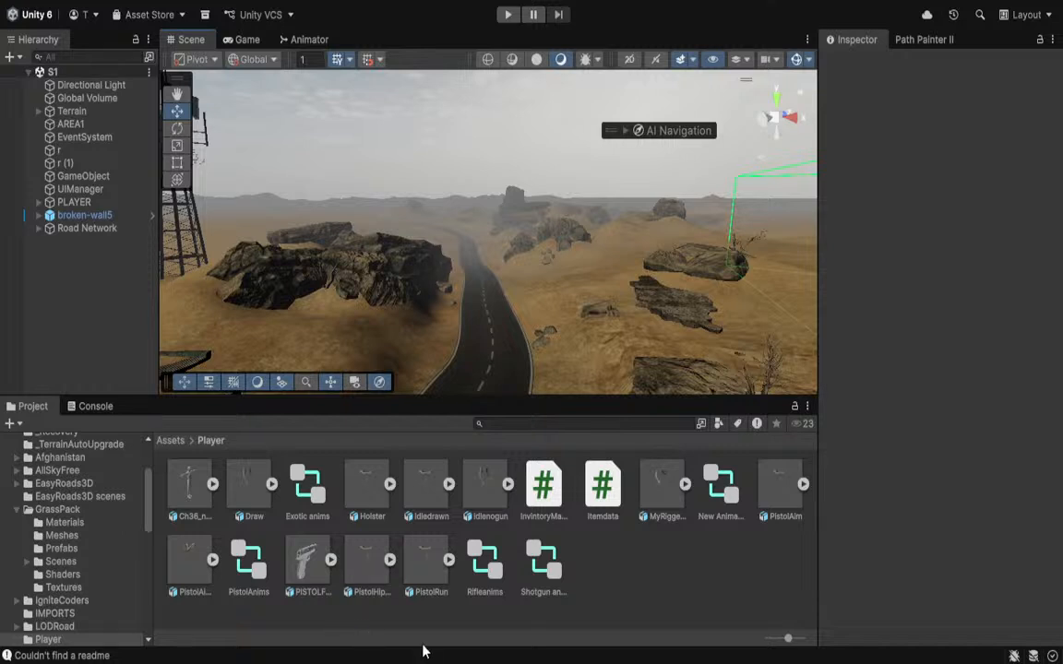
pyautogui.moveTo(512, 374); pyautogui.dragTo(546, 316, button='right')
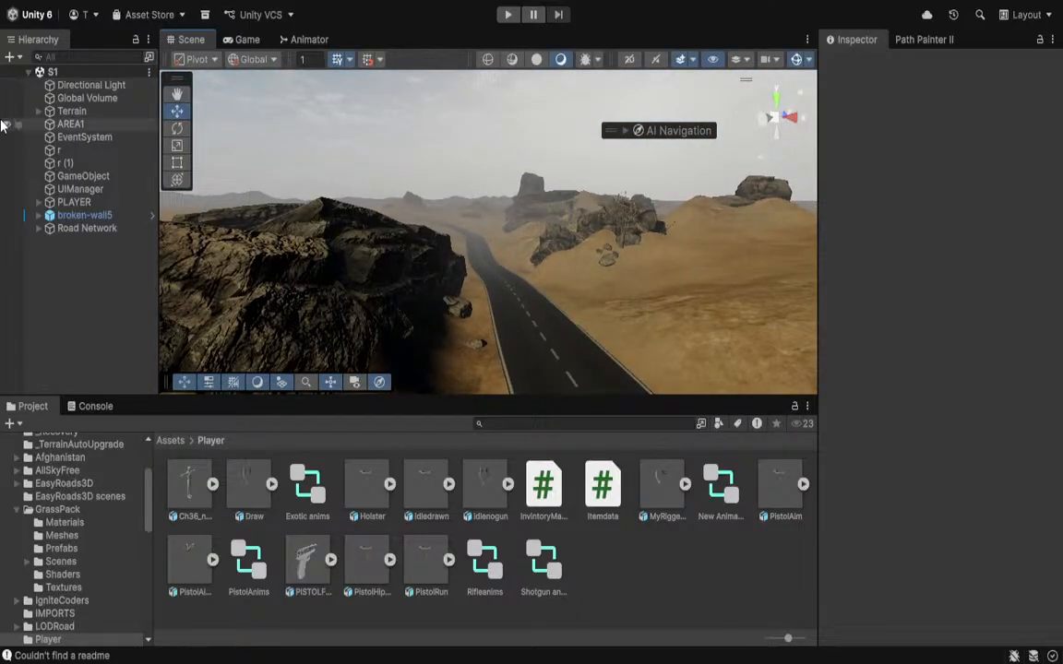
pyautogui.click(26, 85)
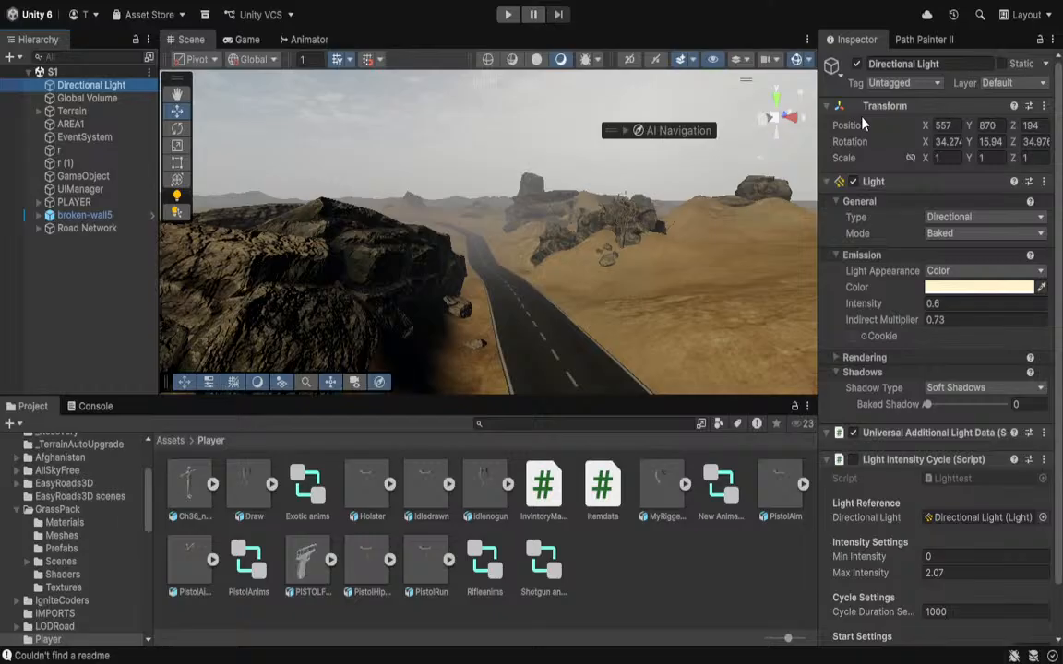
pyautogui.click(857, 64)
pyautogui.click(856, 64)
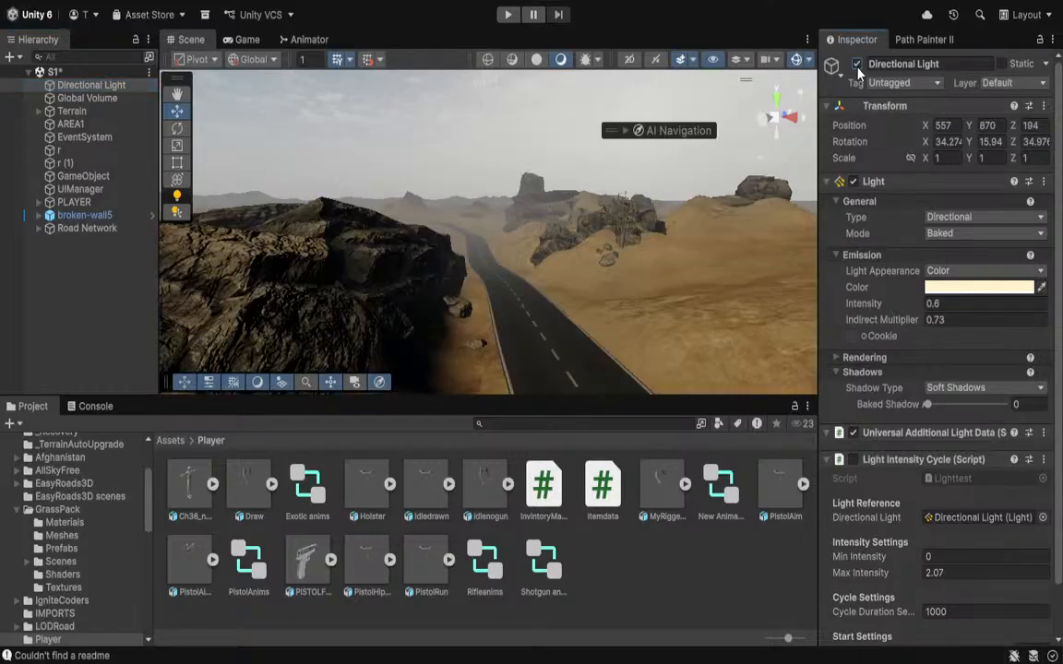
pyautogui.moveTo(479, 221); pyautogui.dragTo(501, 172, button='right')
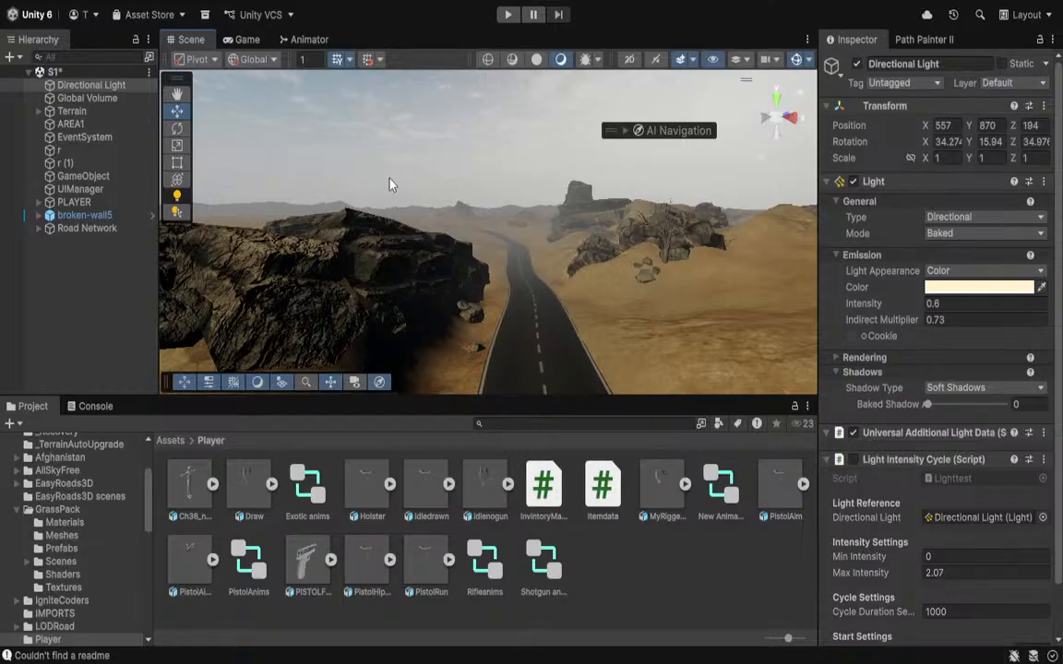
# Preview the scene from the Directional Light's viewpoint, and return to examining the road beside the dark rocks.
pyautogui.click(176, 213)
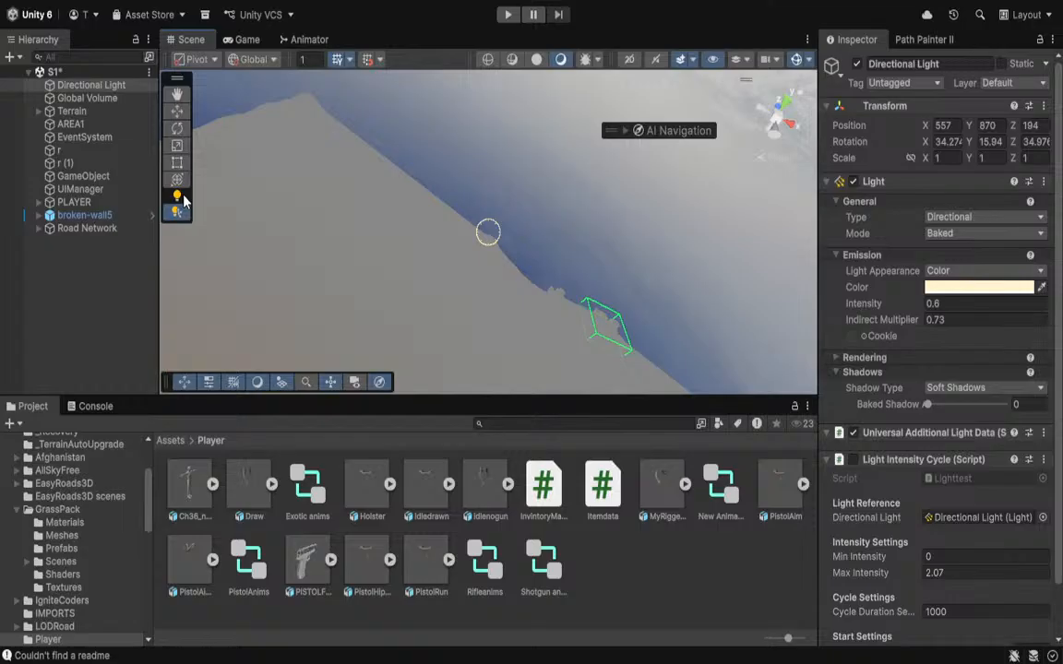
pyautogui.click(176, 212)
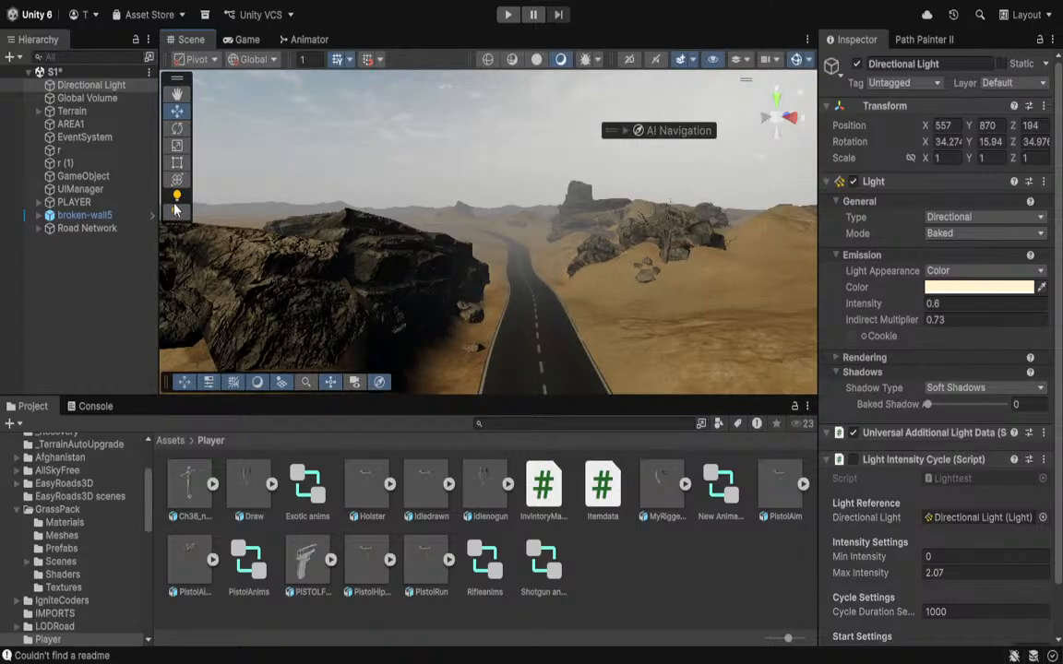
pyautogui.click(177, 213)
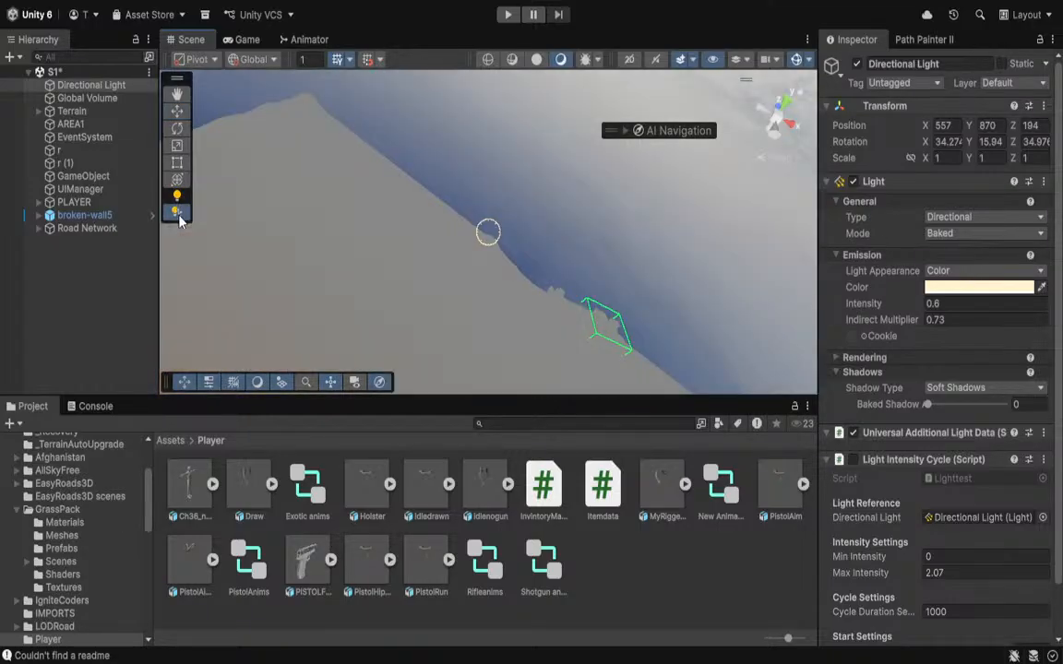
pyautogui.click(178, 213)
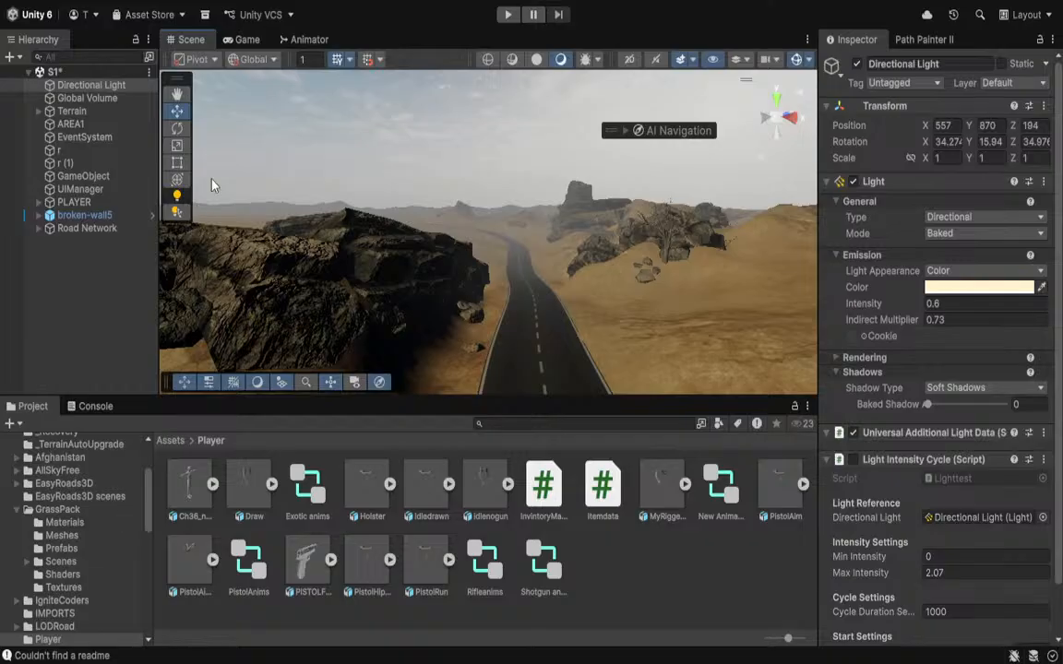
pyautogui.moveTo(355, 162); pyautogui.dragTo(449, 247, button='right')
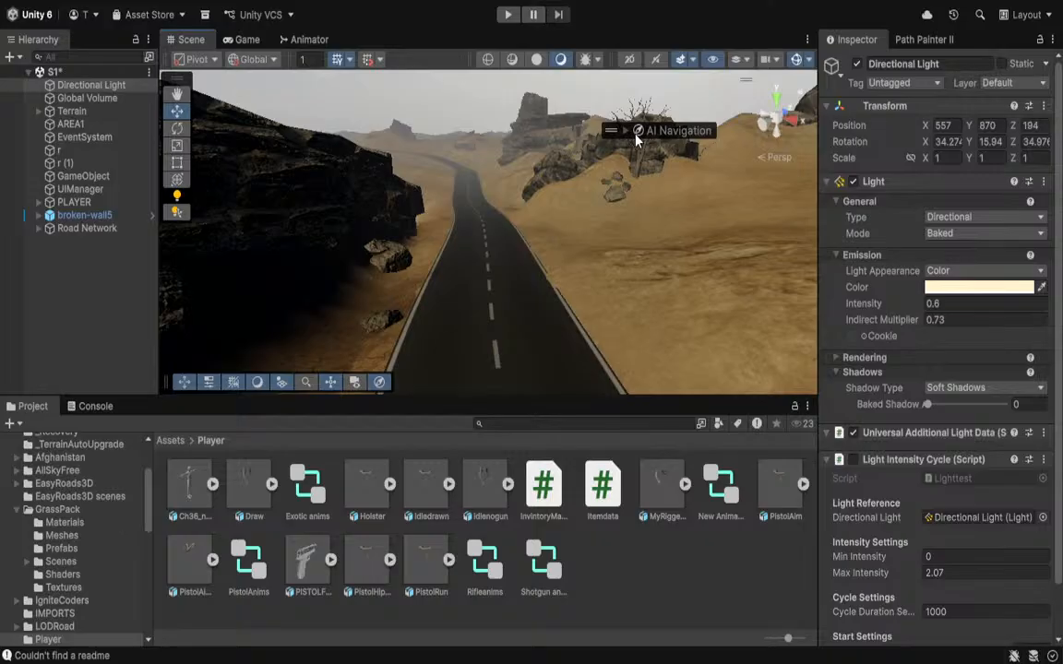
# Check the console messages, return to the Player folder's assets and deselect the Directional Light.
pyautogui.click(67, 655)
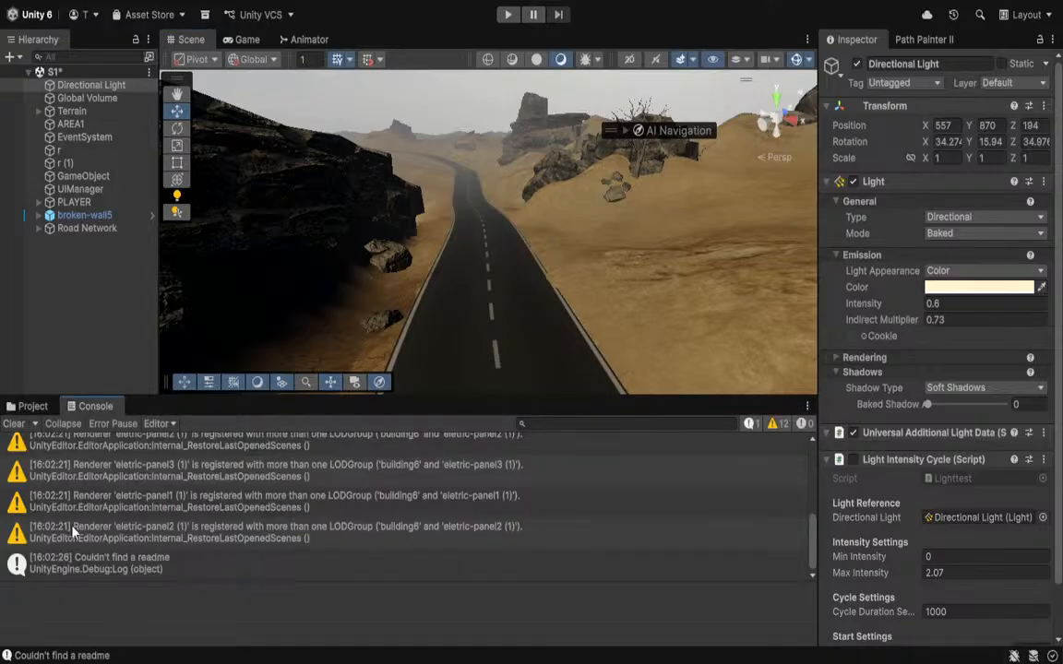
pyautogui.click(26, 407)
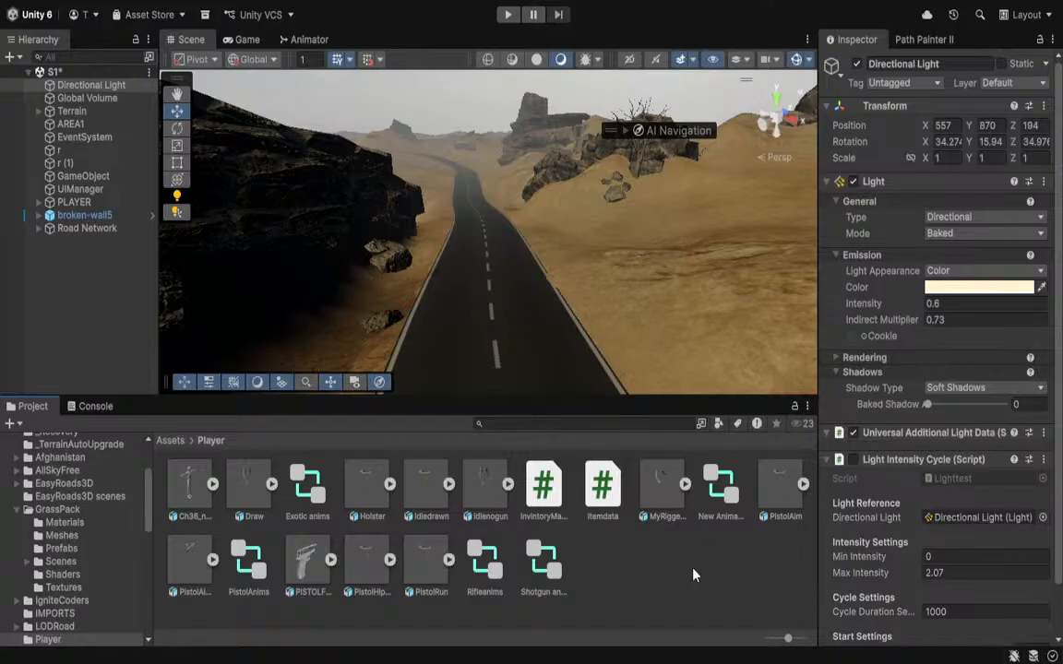
pyautogui.click(739, 579)
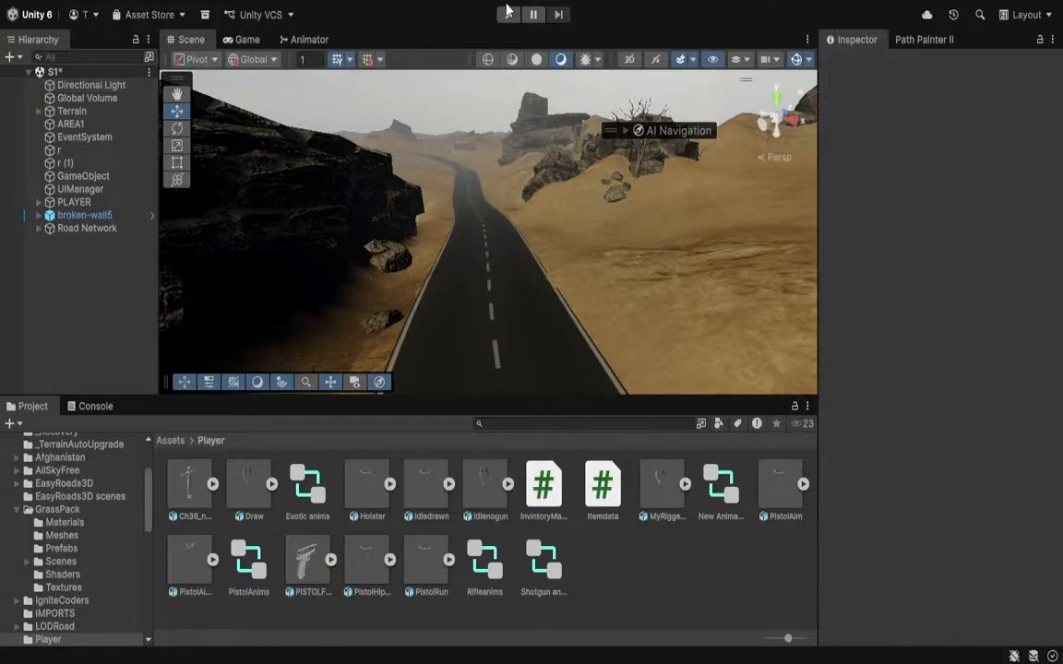
# Play-test scene S1 by walking the player down to the river, and stop the game.
pyautogui.click(507, 14)
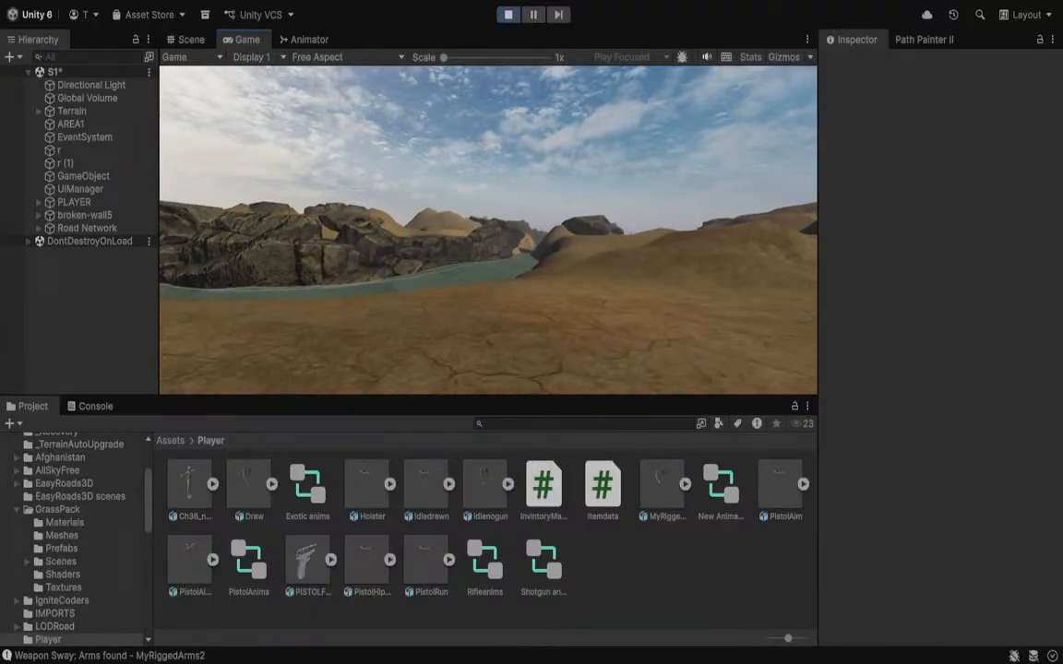
pyautogui.press('w')
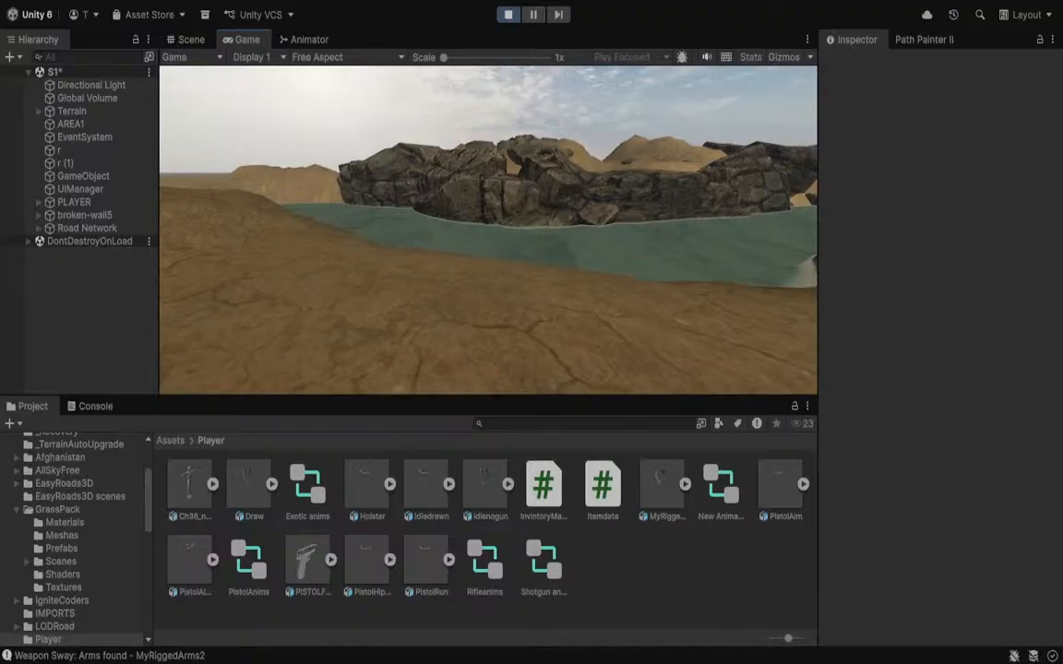
pyautogui.press('w')
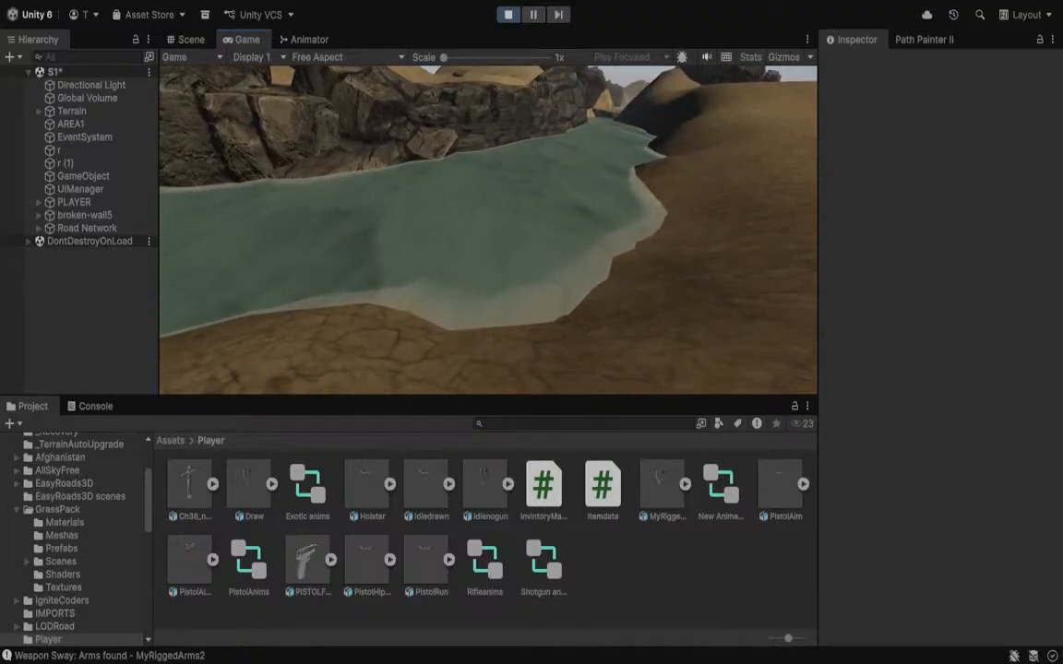
pyautogui.press('w')
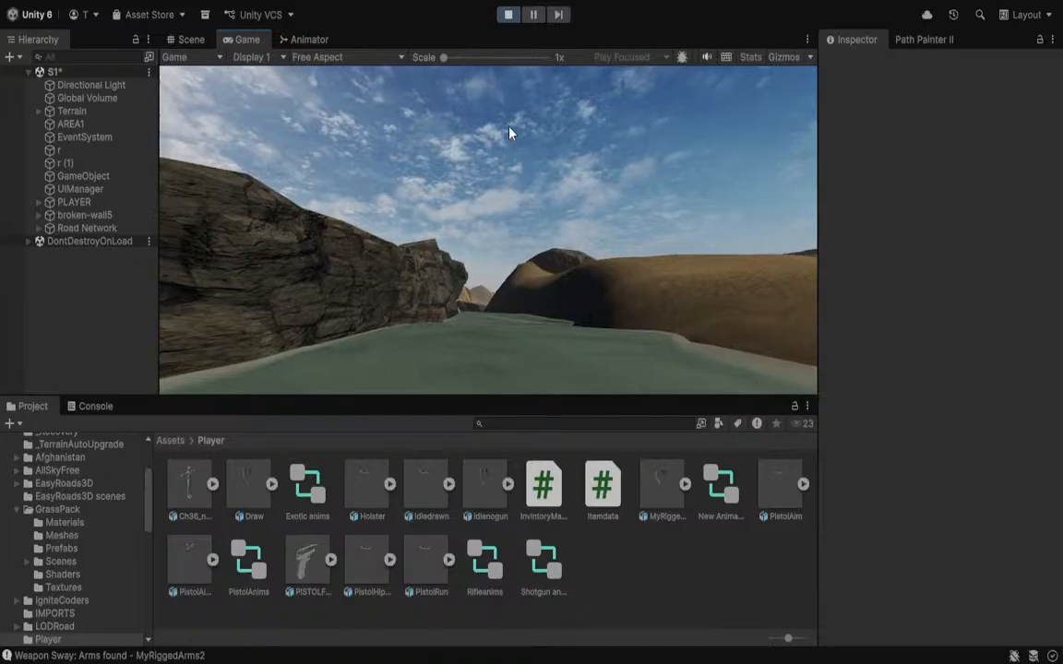
pyautogui.click(508, 14)
# Select the lake's water plane r and examine its component settings.
pyautogui.moveTo(461, 383); pyautogui.dragTo(640, 287, button='right')
pyautogui.click(643, 285)
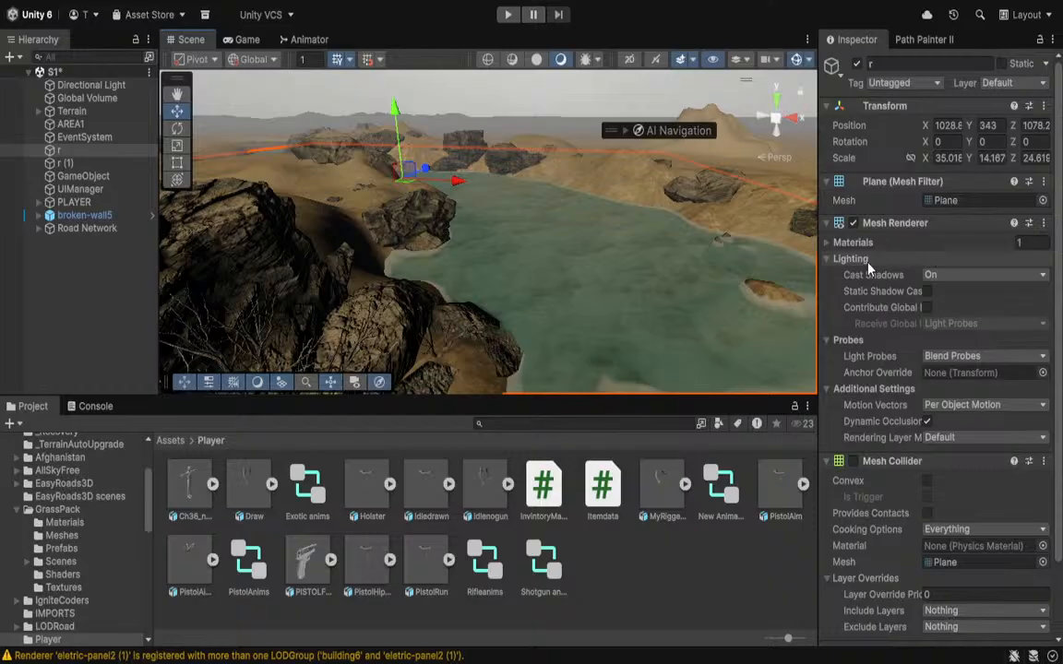
pyautogui.scroll(-4, 867, 269)
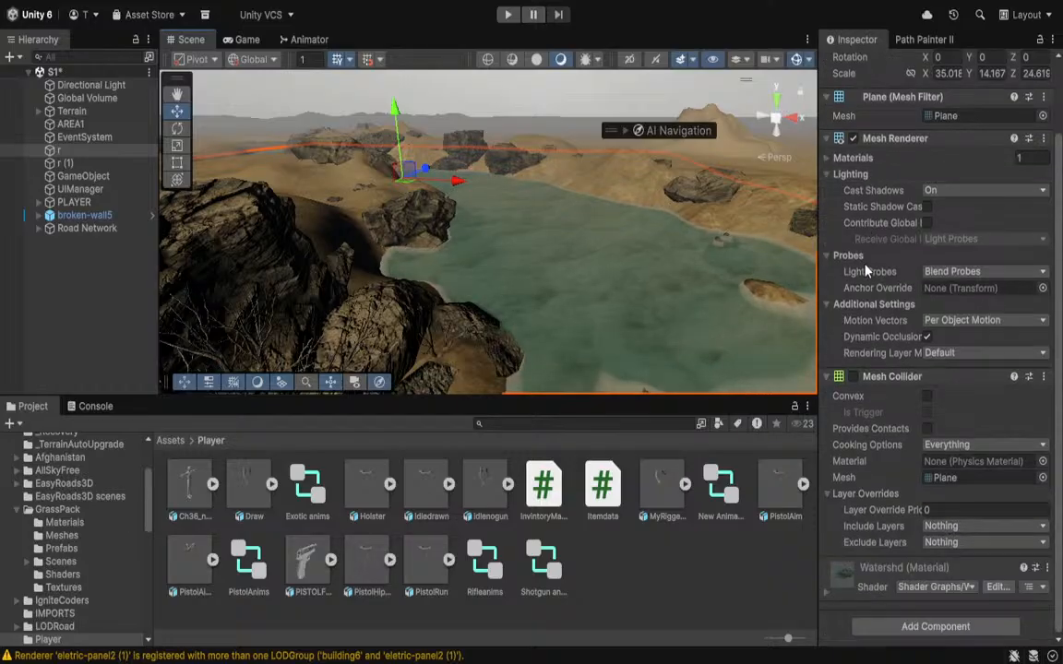
pyautogui.scroll(4, 867, 269)
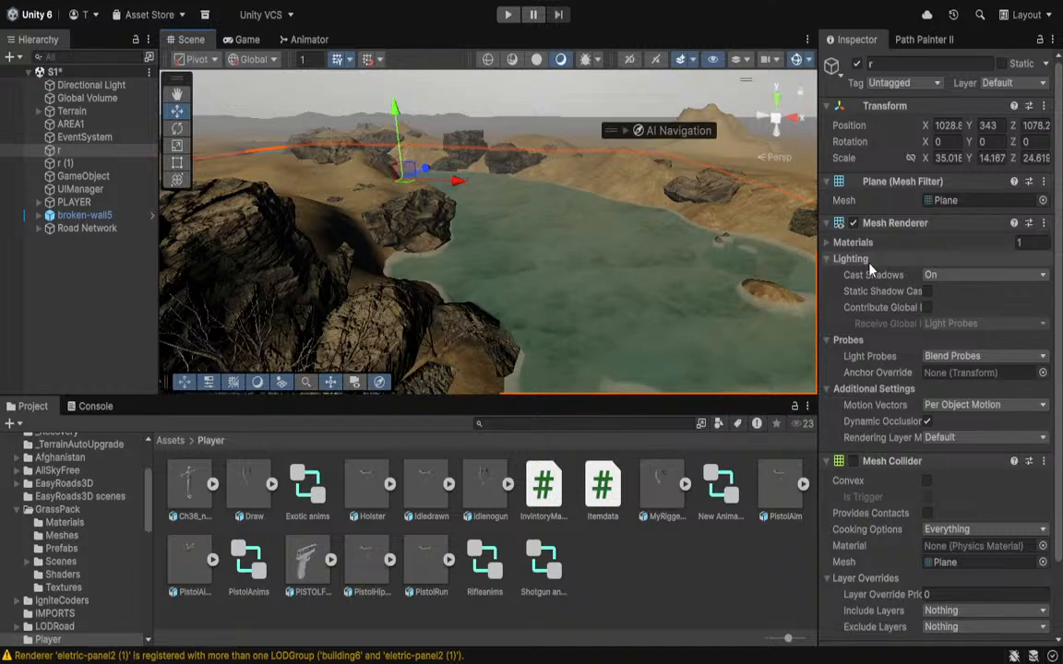
# Select the river's water plane r (1) and compare the river with its Mesh Renderer disabled and enabled.
pyautogui.moveTo(612, 260); pyautogui.dragTo(452, 311, button='right')
pyautogui.press('w')
pyautogui.click(457, 315)
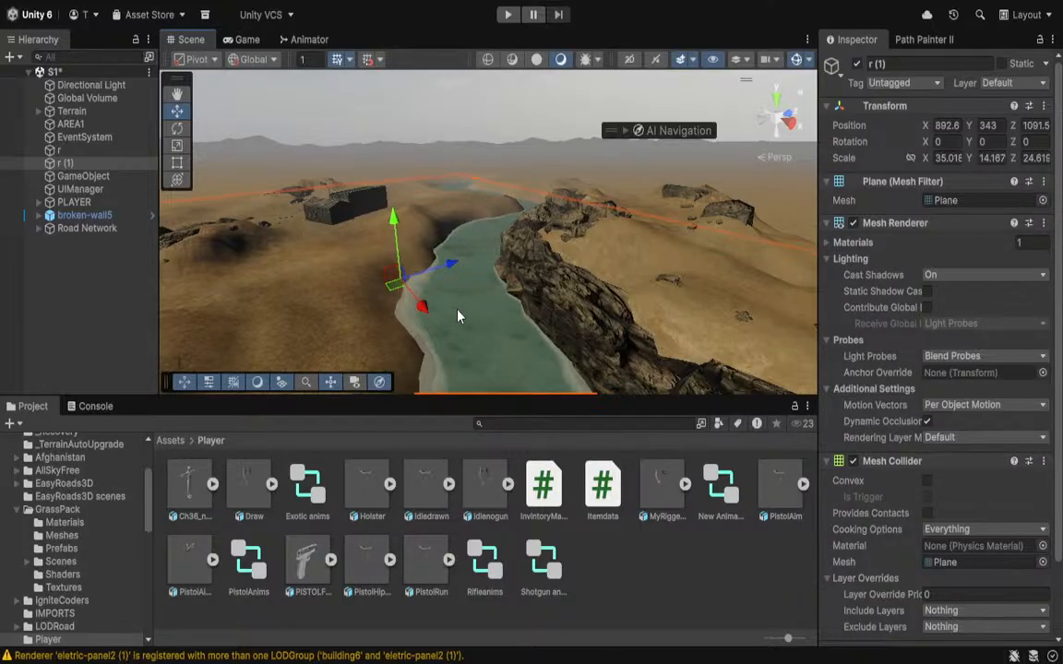
pyautogui.click(853, 223)
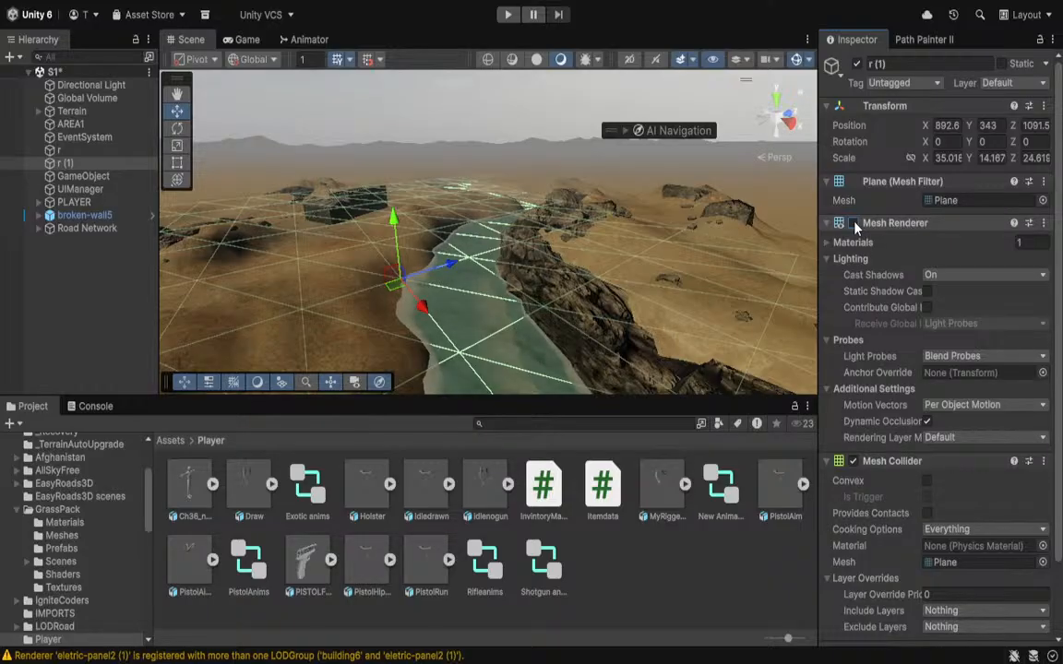
pyautogui.click(854, 224)
# Inspect the asphalt road running between the rock formations towards the lattice tower.
pyautogui.moveTo(517, 226); pyautogui.dragTo(804, 228, button='right')
pyautogui.press('w')
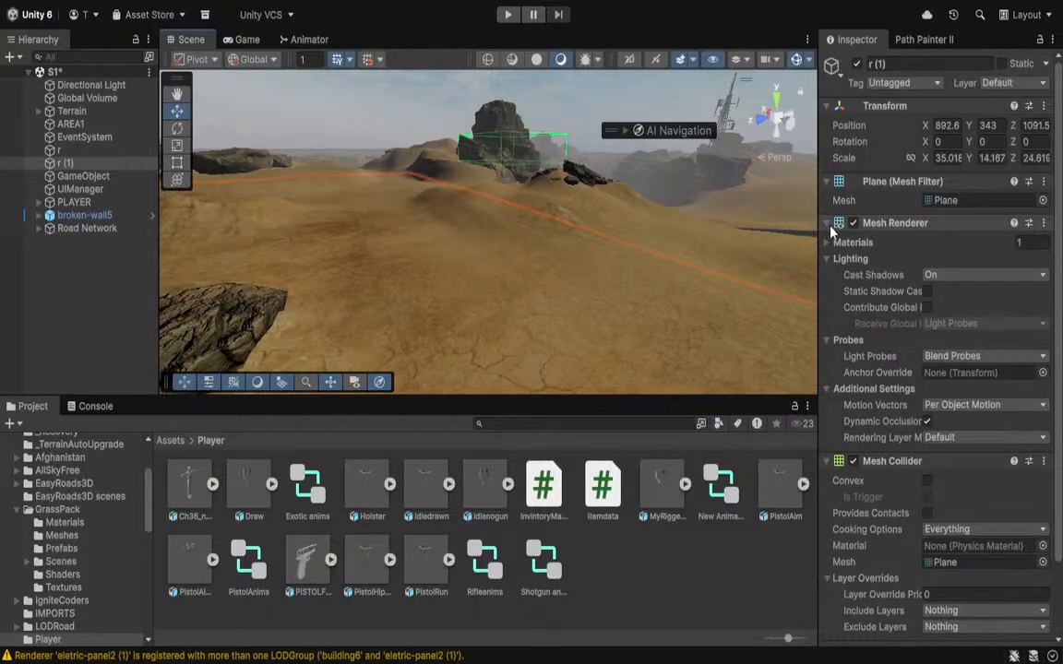
pyautogui.moveTo(676, 275); pyautogui.dragTo(728, 241, button='right')
pyautogui.press('w')
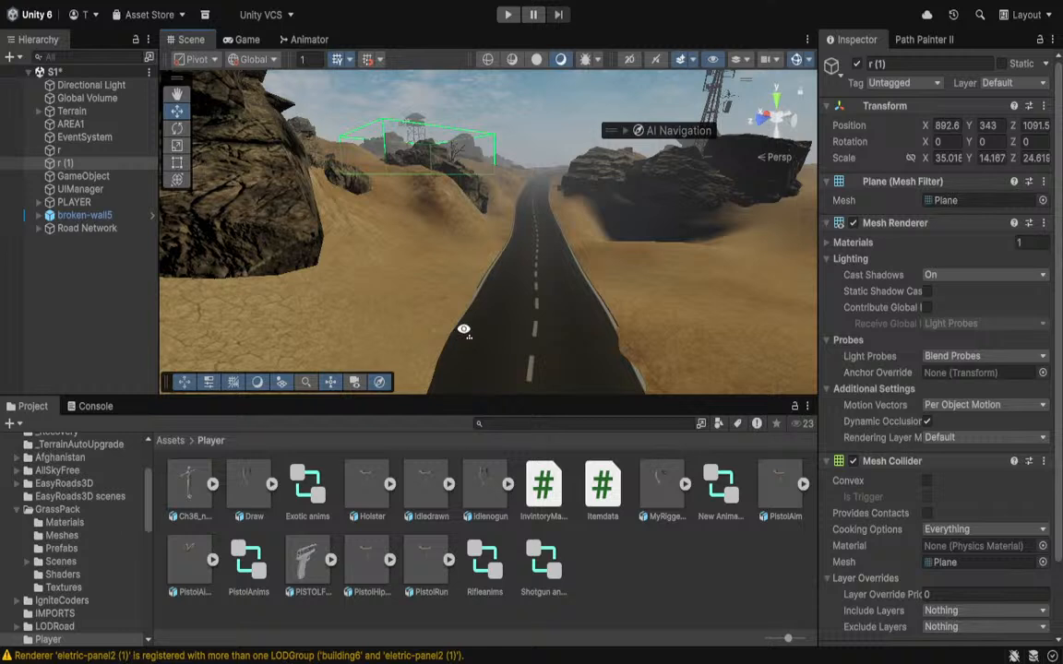
pyautogui.moveTo(464, 329); pyautogui.dragTo(544, 332, button='right')
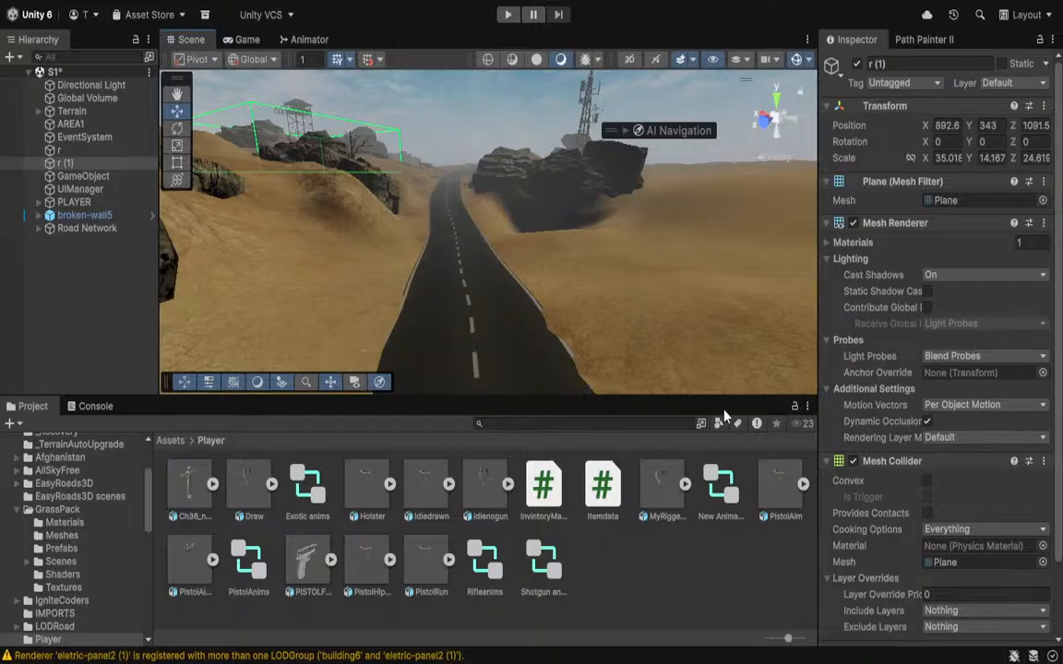
pyautogui.moveTo(655, 373); pyautogui.dragTo(333, 415, button='right')
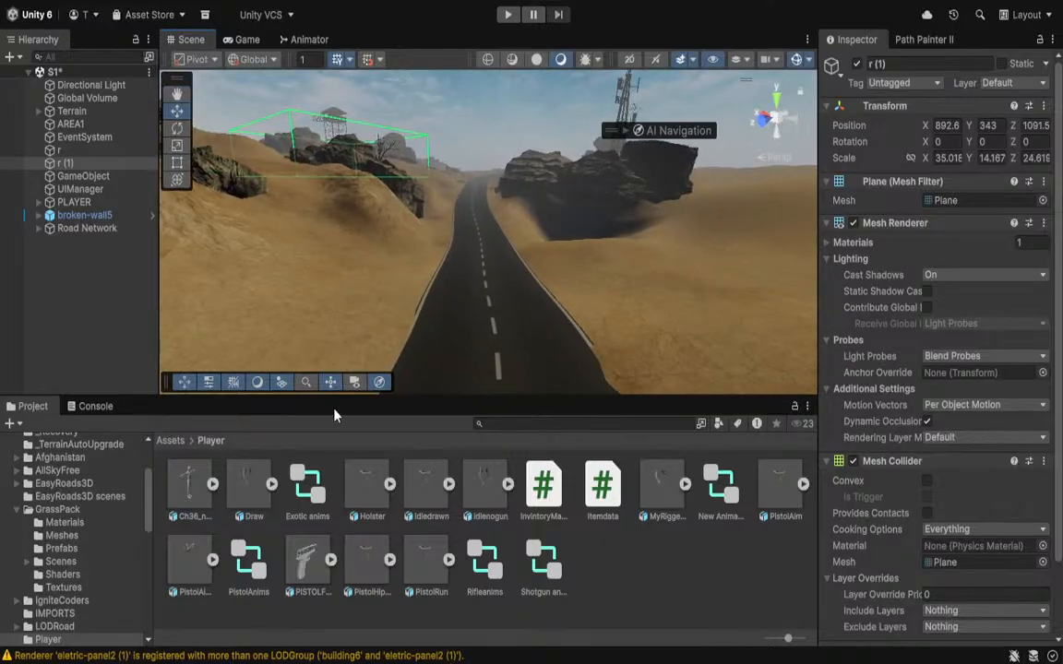
# Create a folder named DialogueSystem inside Assets/Scripts.
pyautogui.click(169, 441)
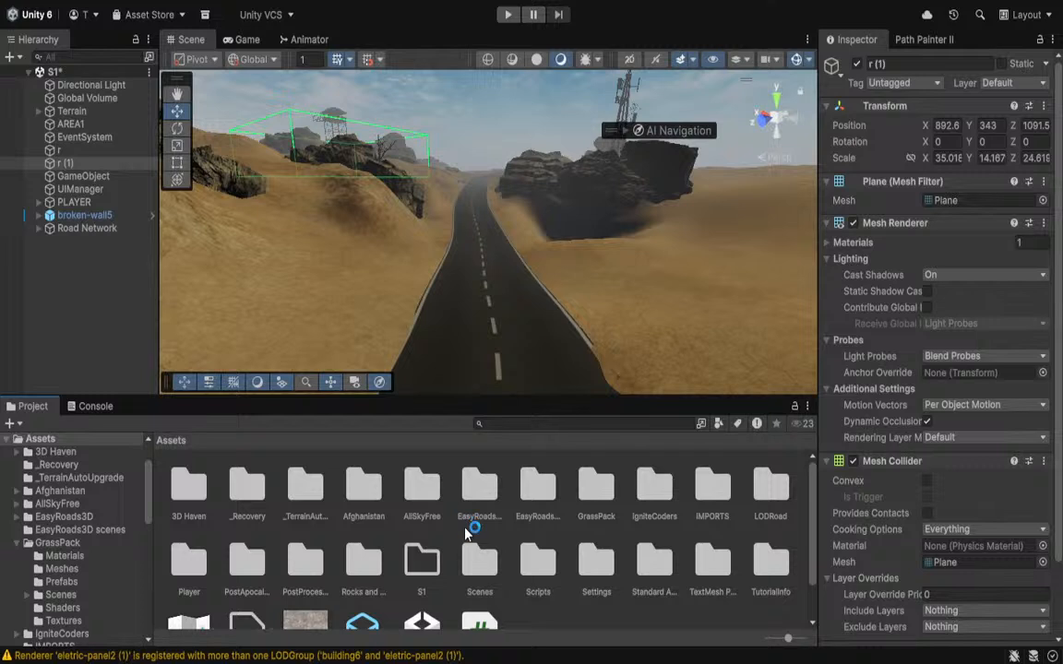
pyautogui.doubleClick(531, 562)
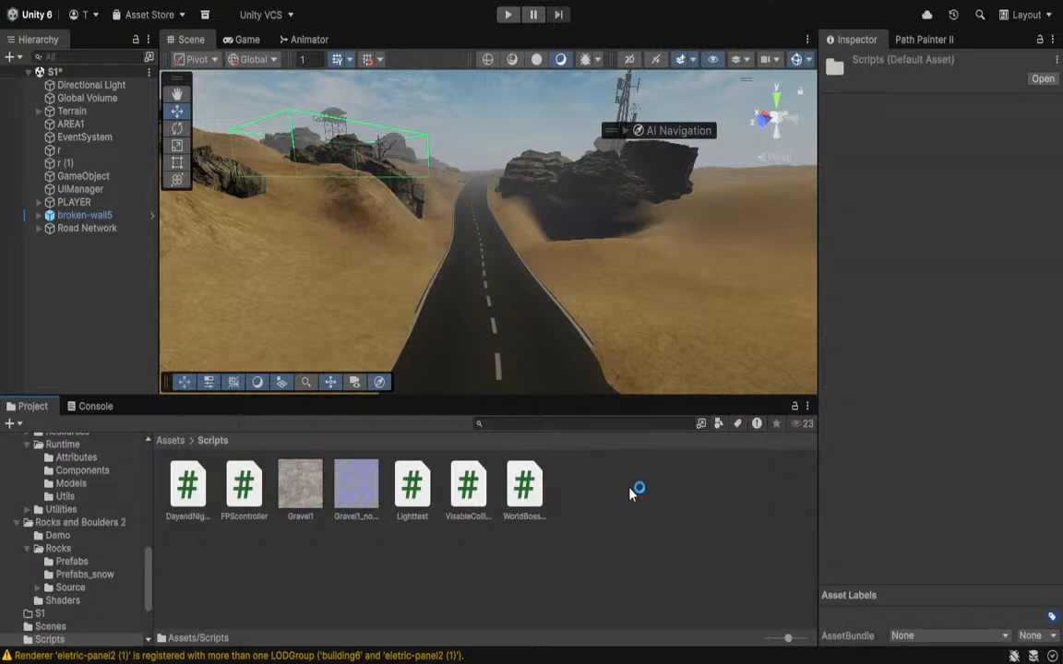
pyautogui.click(893, 103)
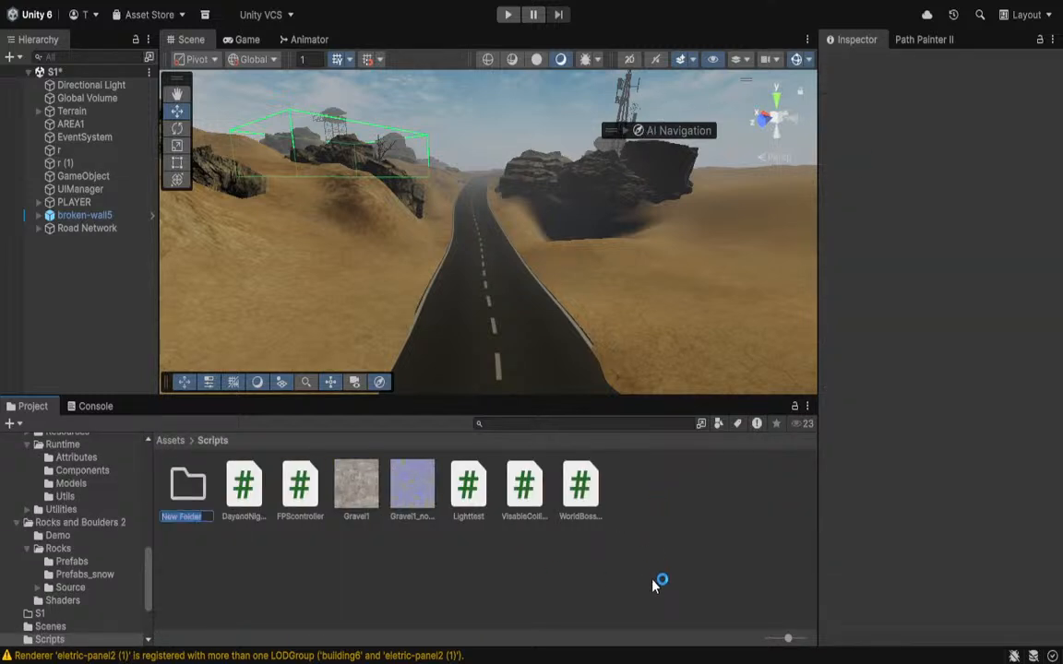
pyautogui.write('Editor')
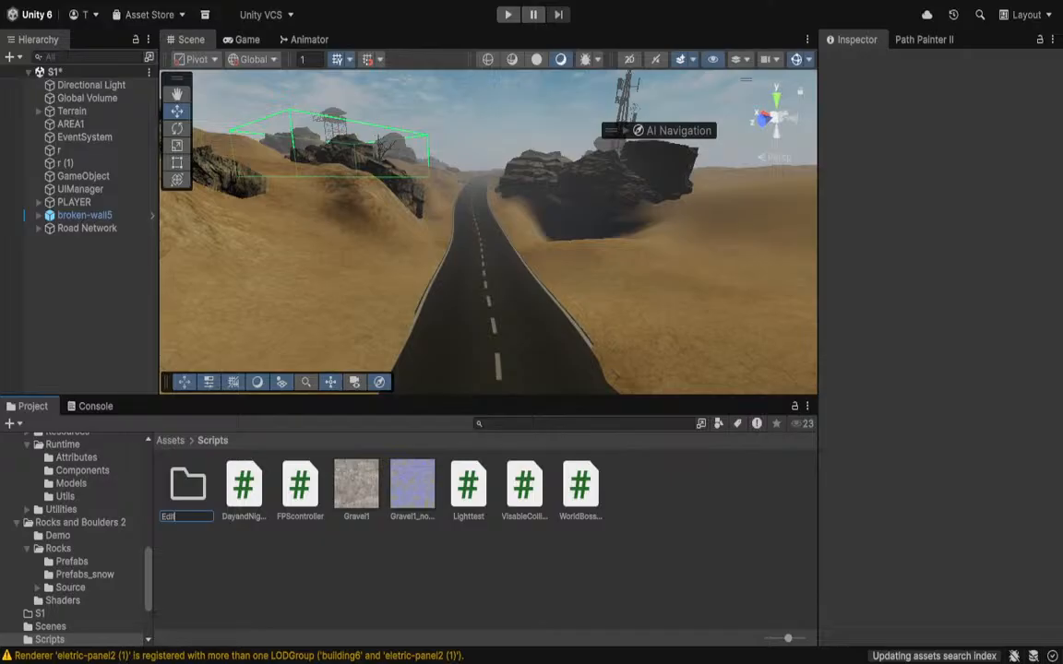
pyautogui.press('BackSpace')
pyautogui.press('BackSpace')
pyautogui.press('BackSpace')
pyautogui.press('BackSpace')
pyautogui.press('BackSpace')
pyautogui.press('BackSpace')
pyautogui.write('Dialoguesystem')
pyautogui.press('Return')
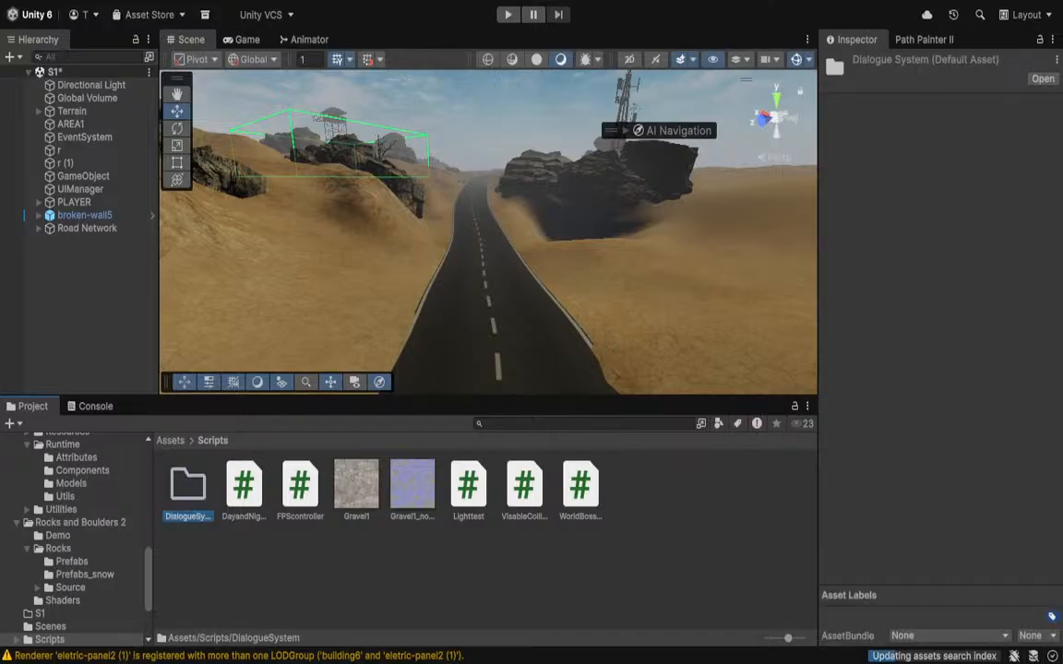
# Create a subfolder named Editor inside the DialogueSystem folder.
pyautogui.doubleClick(186, 494)
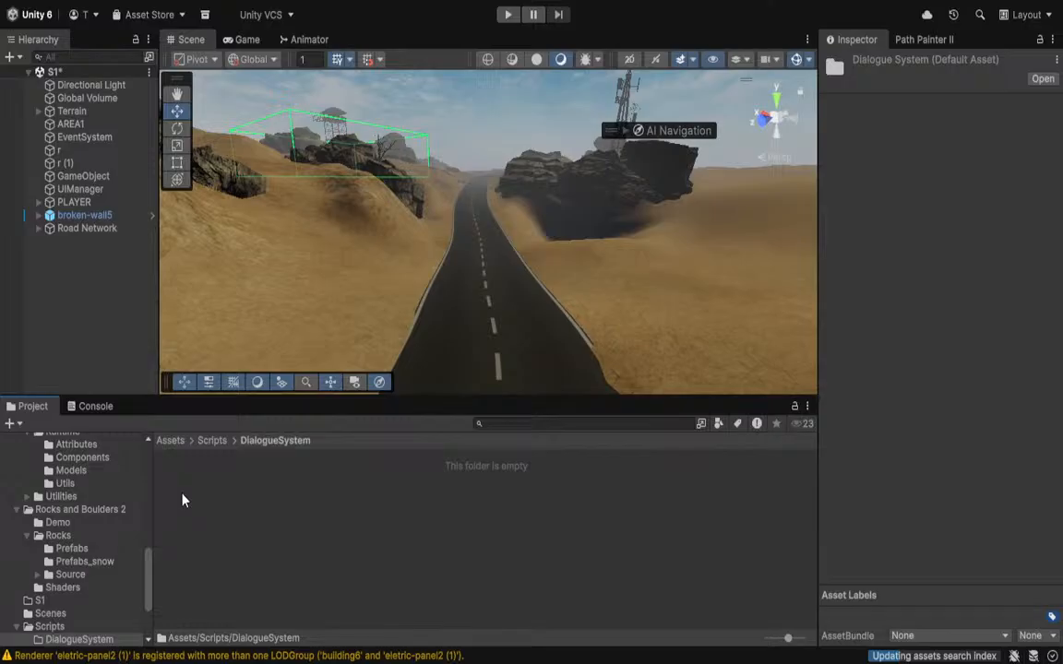
pyautogui.click(464, 97)
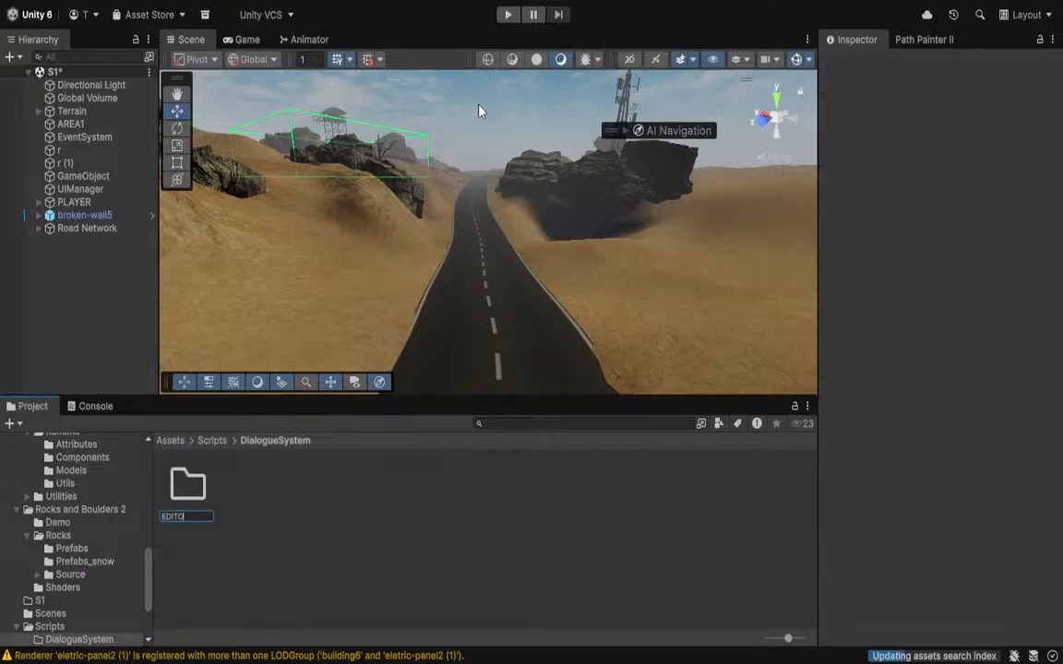
pyautogui.press('BackSpace')
pyautogui.write('Editor')
pyautogui.press('Return')
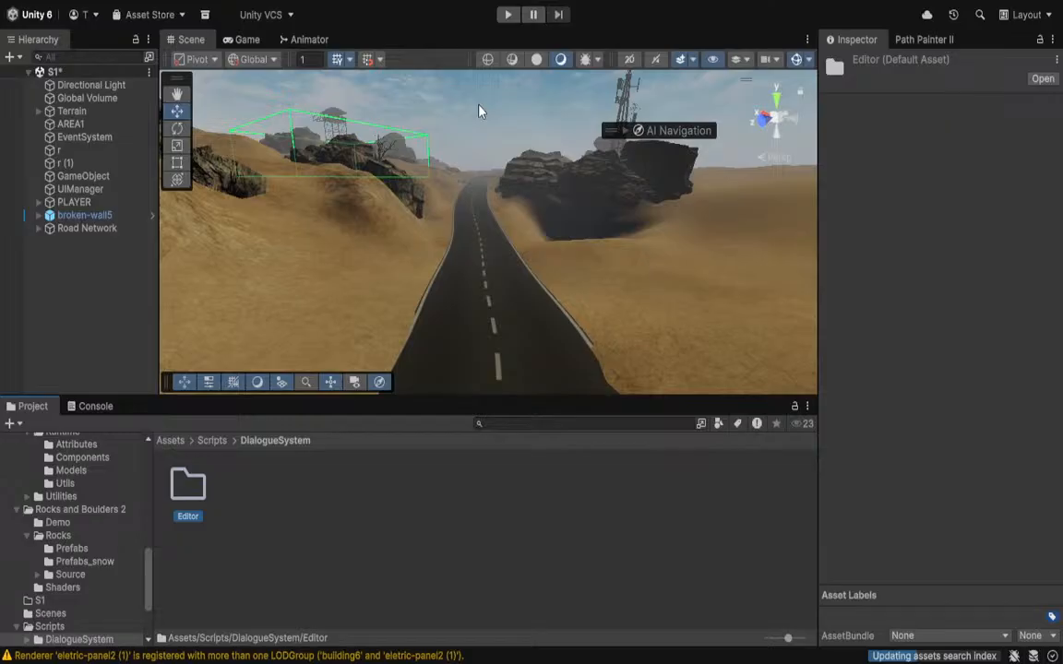
# Return to the Scripts folder and create a folder named Road spline system in it.
pyautogui.click(220, 440)
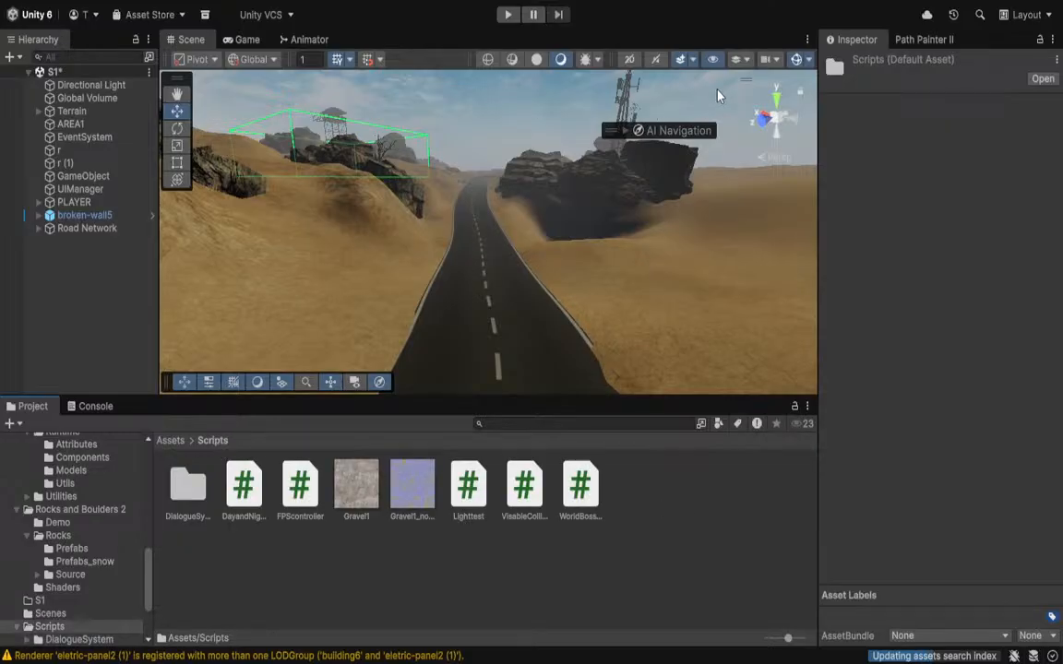
pyautogui.hotkey('ctrl', 'shift', 'n')
pyautogui.press('BackSpace')
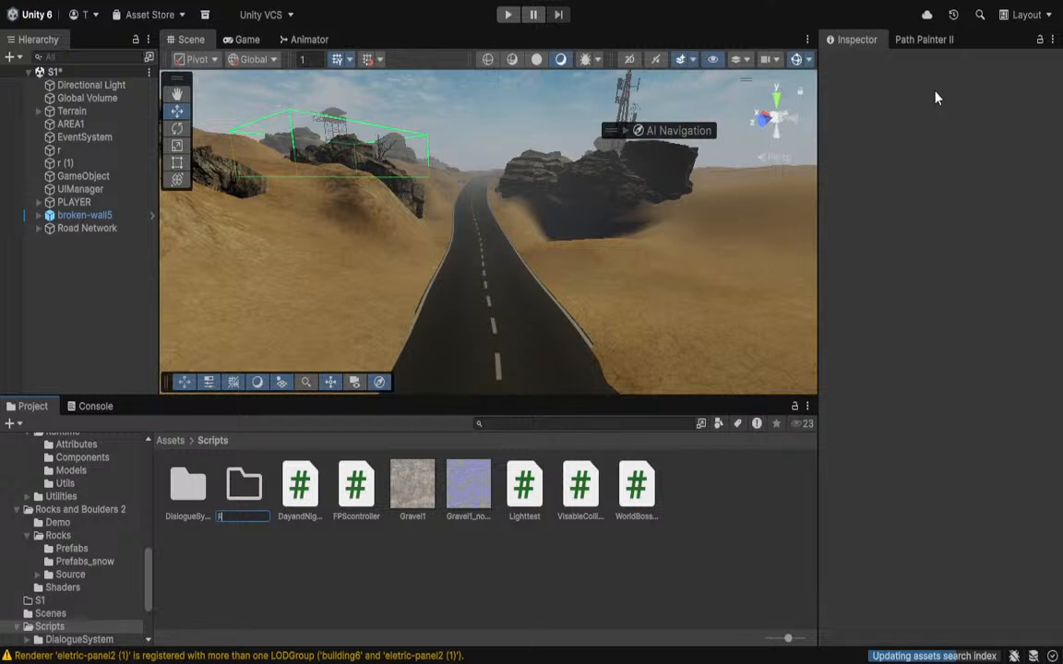
pyautogui.write('Road spline system')
pyautogui.press('Return')
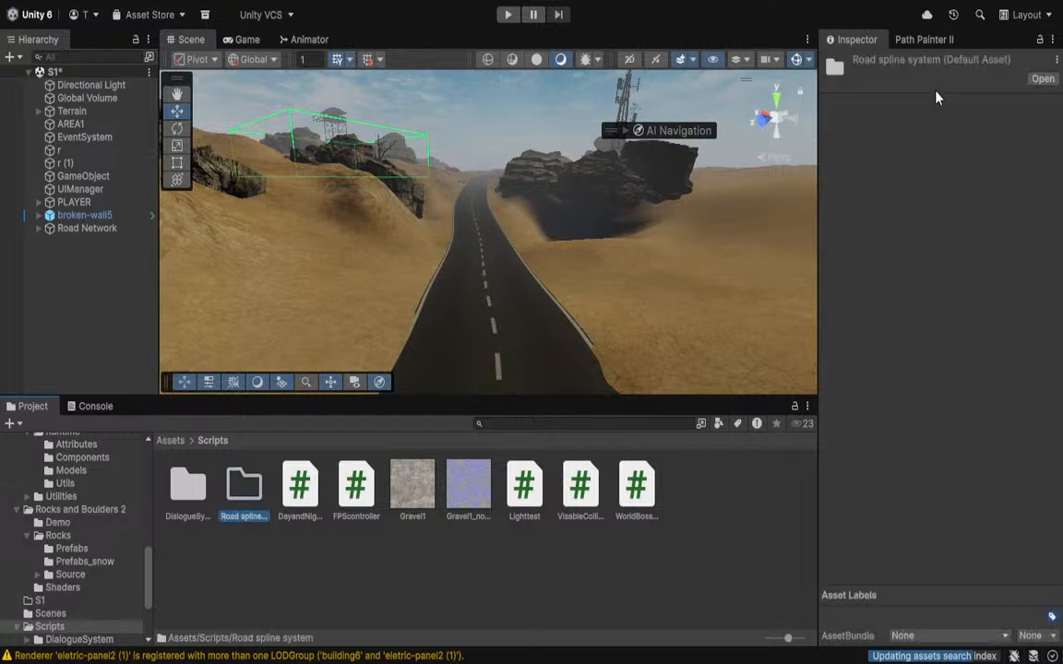
# Create a subfolder named Editor inside the Road spline system folder.
pyautogui.doubleClick(244, 488)
pyautogui.hotkey('ctrl', 'shift', 'n')
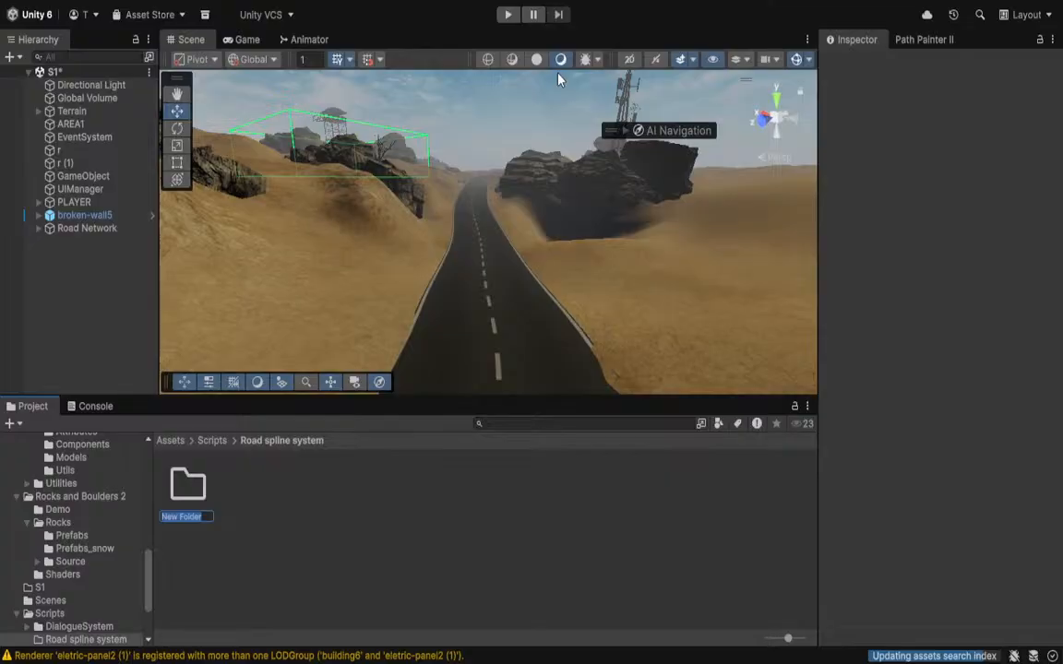
pyautogui.press('BackSpace')
pyautogui.write('Editor')
pyautogui.press('Return')
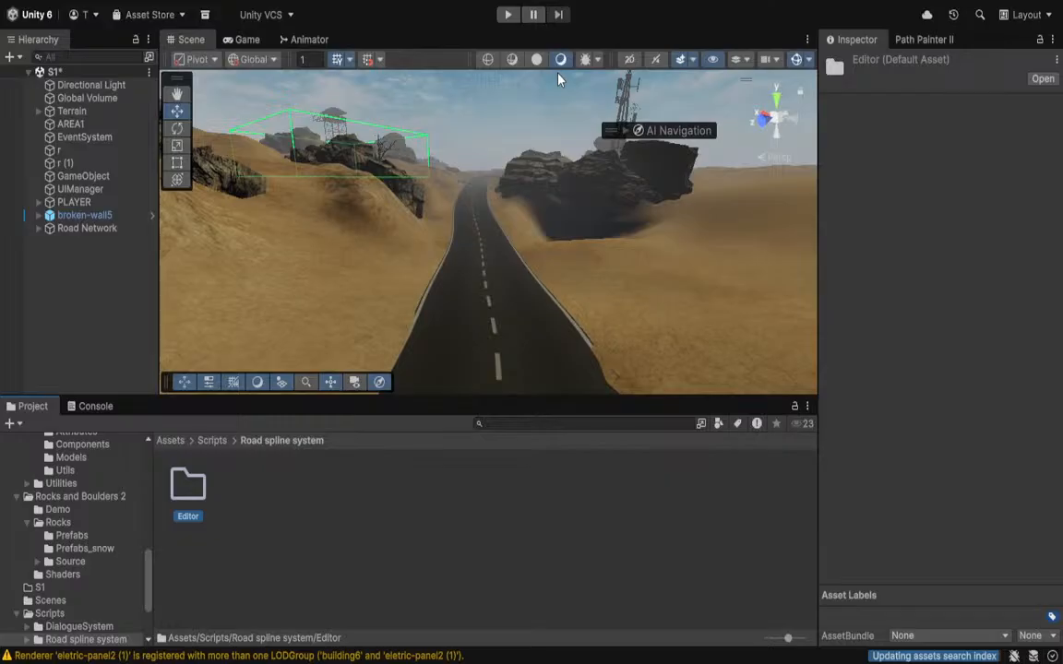
# Return to the Scripts folder, open the DialogueSystem folder and clear the asset selection.
pyautogui.moveTo(439, 88); pyautogui.dragTo(508, 285, button='right')
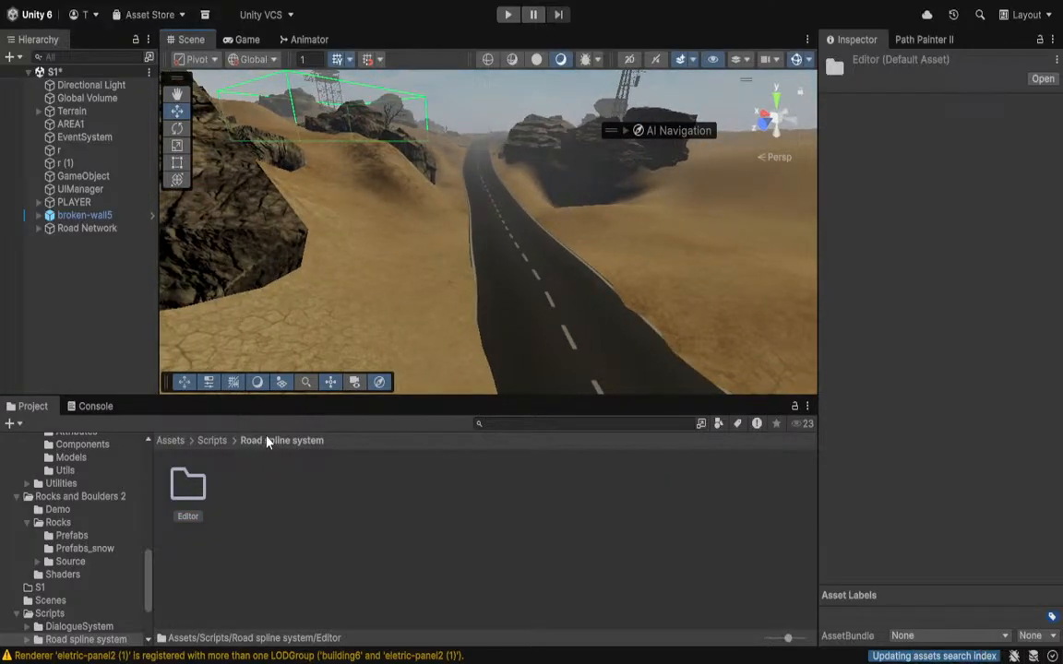
pyautogui.click(211, 441)
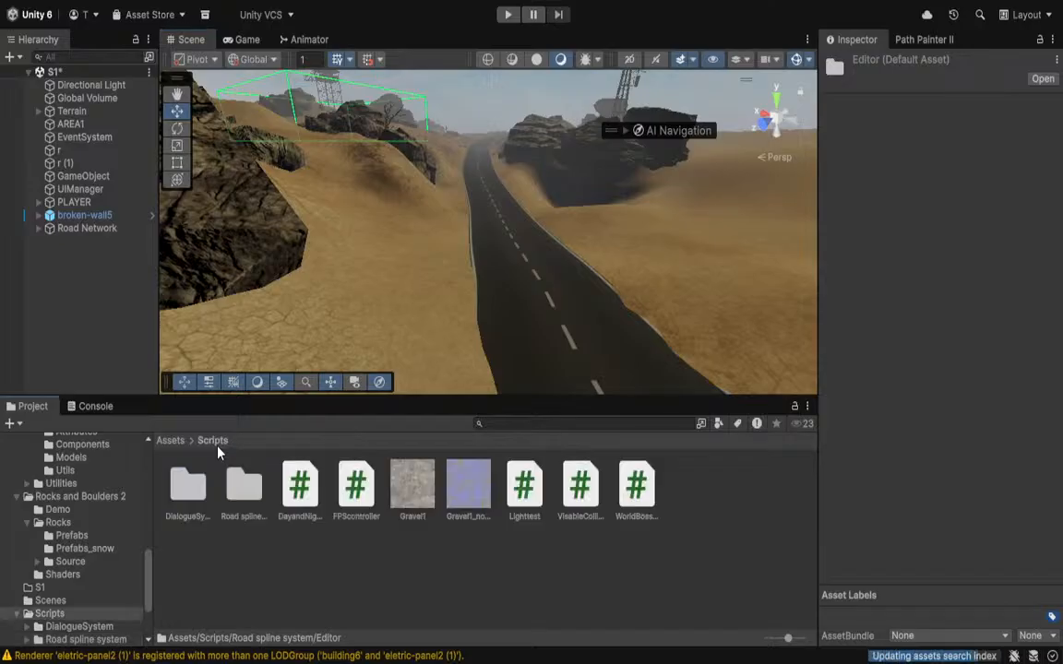
pyautogui.doubleClick(189, 484)
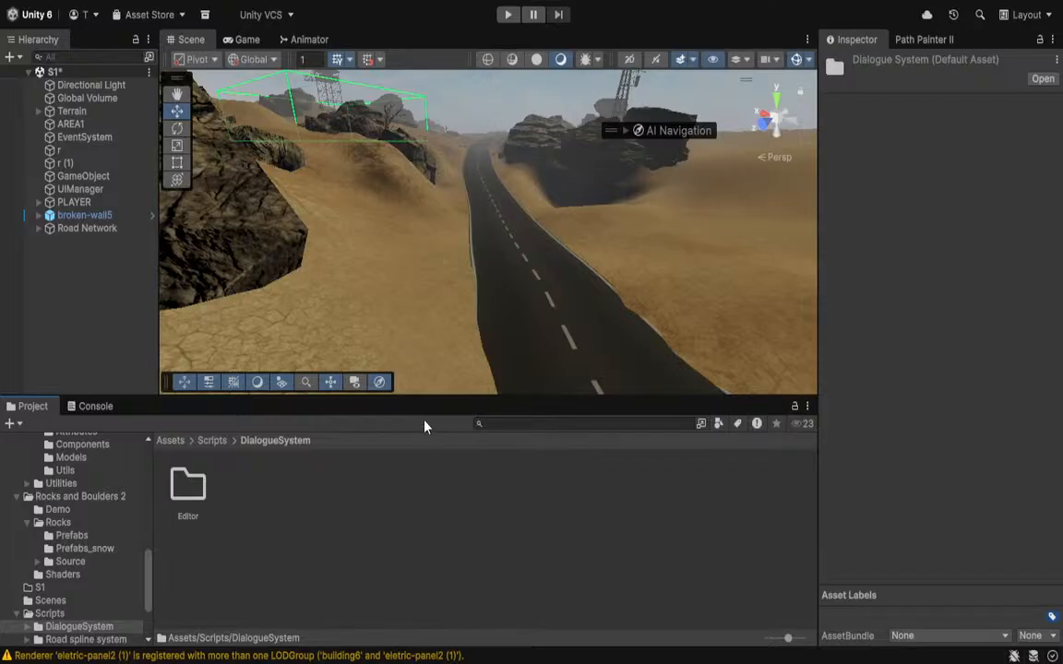
pyautogui.click(565, 579)
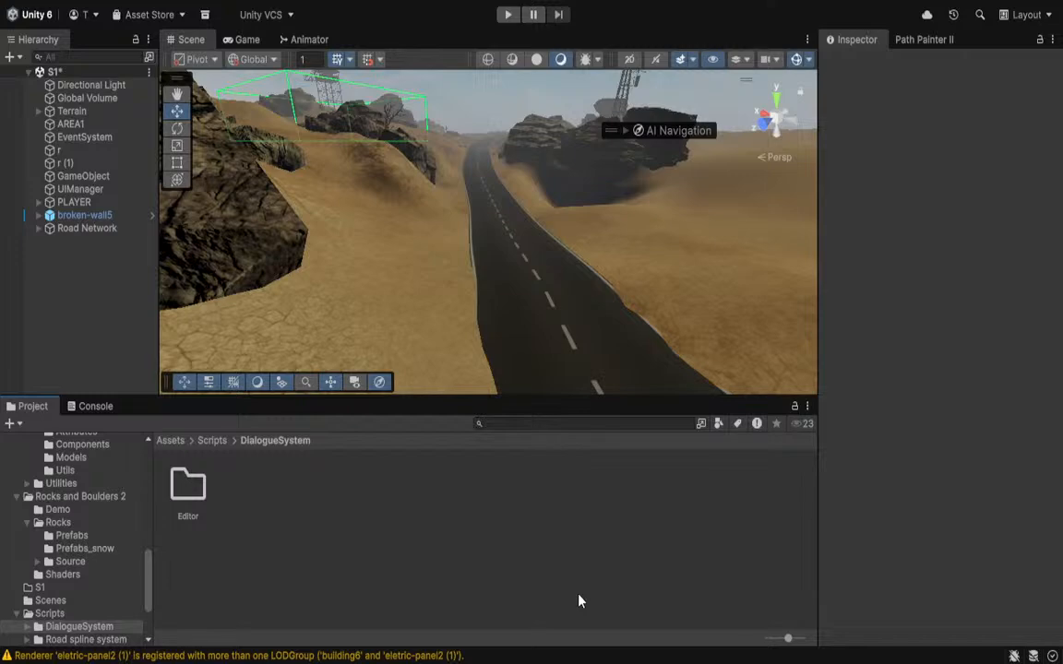
# Survey the desert terrain, rocks and lake from above.
pyautogui.moveTo(247, 326); pyautogui.dragTo(256, 244, button='right')
pyautogui.press('s')
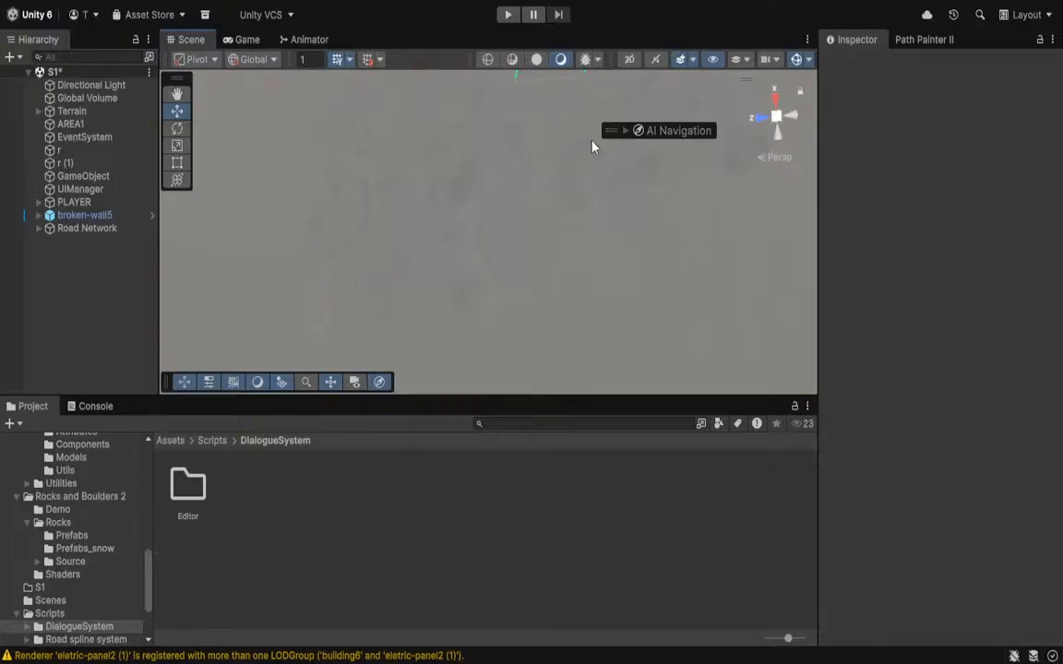
pyautogui.press('w')
pyautogui.moveTo(548, 323)
pyautogui.mouseDown(button='right')
pyautogui.moveTo(565, 298)
pyautogui.moveTo(568, 321)
pyautogui.moveTo(711, 2)
pyautogui.moveTo(96, 645)
pyautogui.moveTo(286, 622)
pyautogui.moveTo(475, 543)
pyautogui.moveTo(662, 597)
pyautogui.moveTo(1002, 661)
pyautogui.moveTo(598, 640)
pyautogui.moveTo(427, 611)
pyautogui.moveTo(487, 623)
pyautogui.moveTo(474, 622)
pyautogui.moveTo(647, 583)
pyautogui.moveTo(742, 593)
pyautogui.moveTo(762, 633)
pyautogui.moveTo(761, 614)
pyautogui.moveTo(747, 628)
pyautogui.moveTo(985, 606)
pyautogui.moveTo(1060, 660)
pyautogui.moveTo(189, 69)
pyautogui.moveTo(166, 41)
pyautogui.moveTo(114, 34)
pyautogui.mouseUp(button='right')
pyautogui.press('s')
pyautogui.press('w')
pyautogui.press('w')
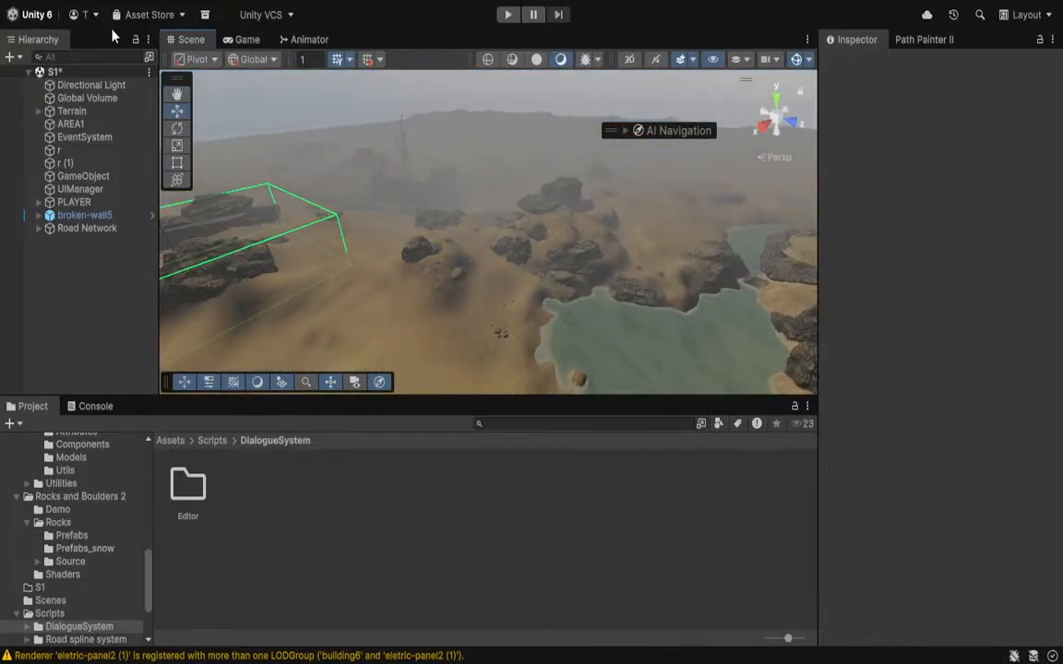